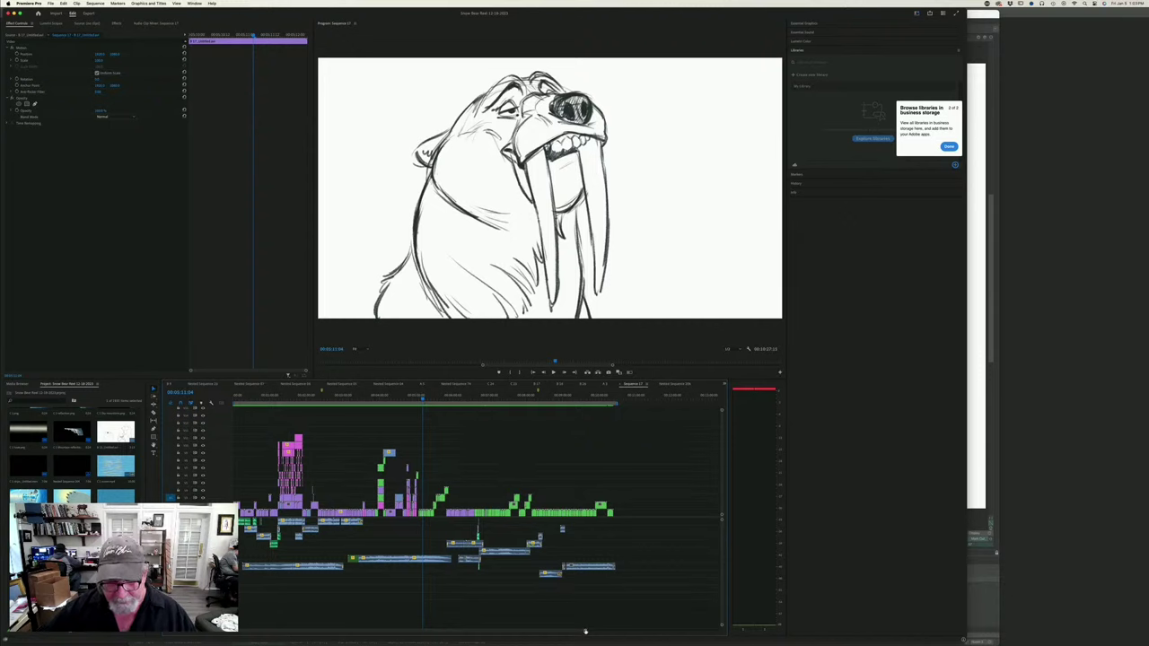
- Move the playhead back to the snowy pink-sky polar bear shot and briefly play the sequence from there to check its sound
left_click_drag(587, 632, 558, 633)
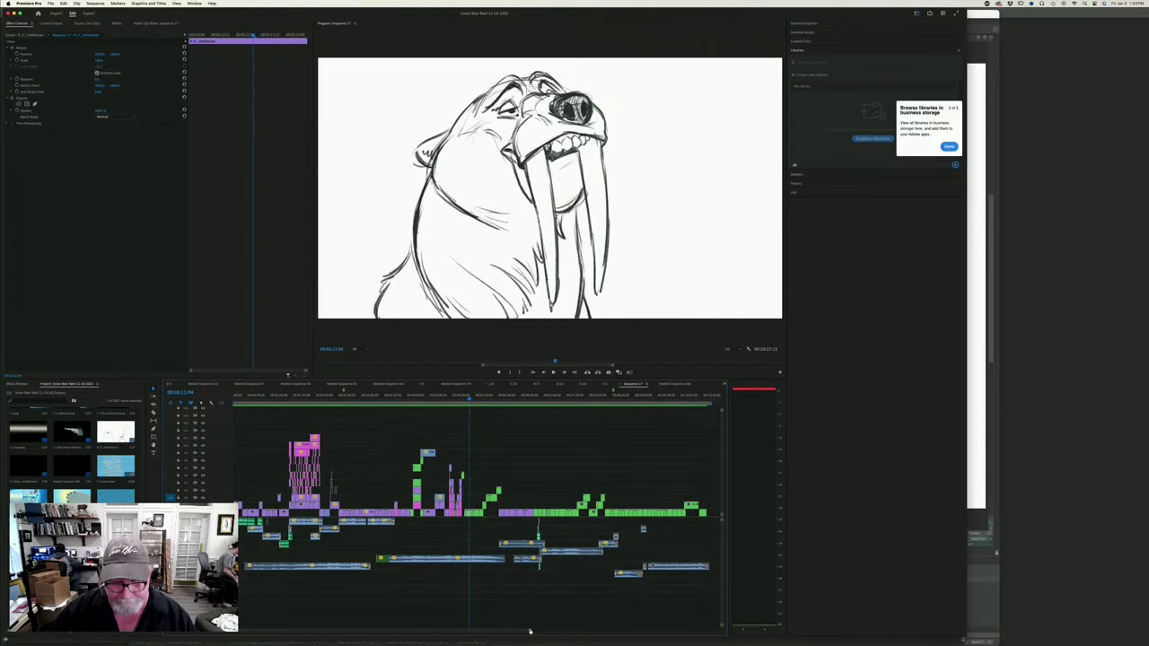
left_click_drag(530, 631, 360, 624)
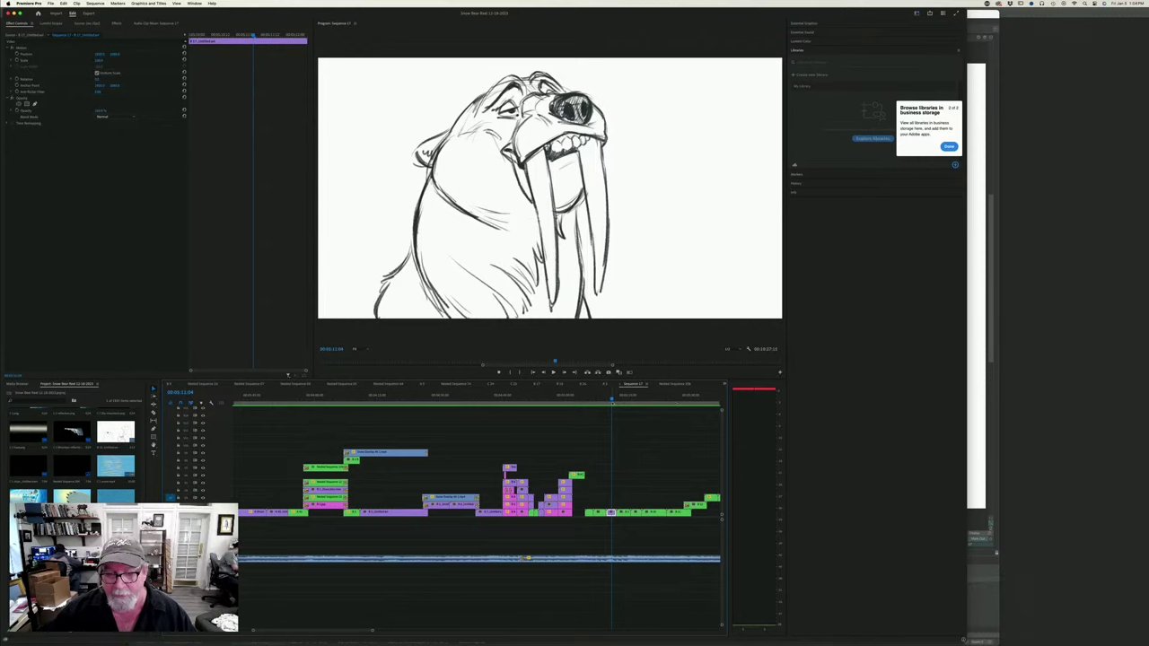
left_click_drag(611, 400, 431, 436)
key("XF86AudioRaiseVolume")
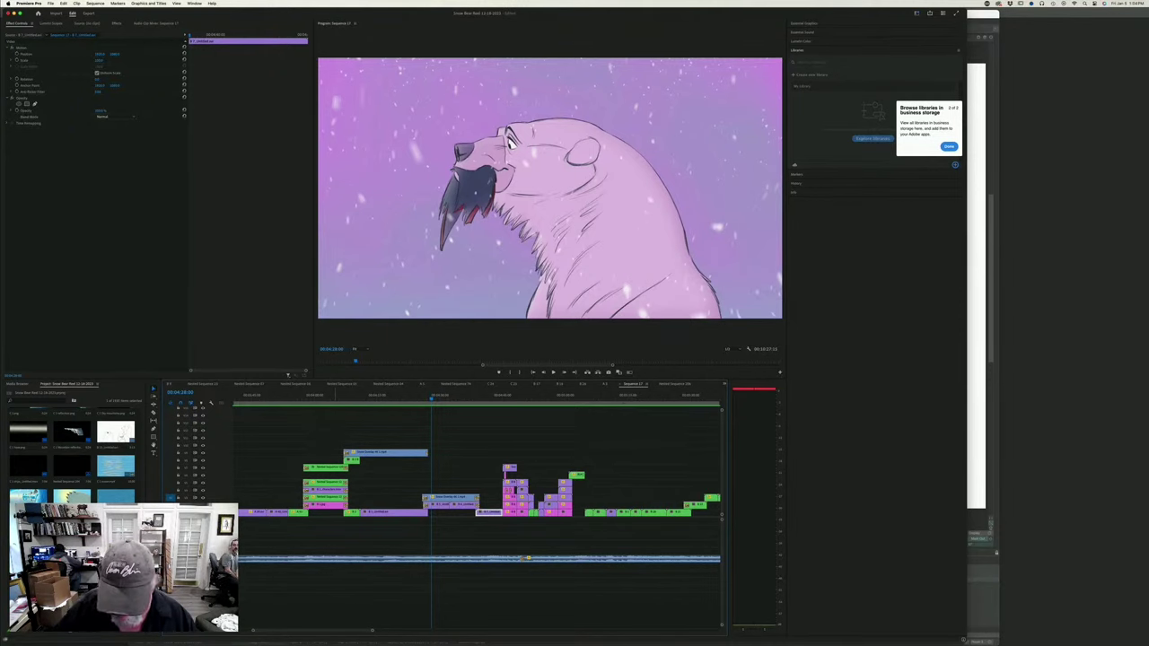
key("XF86AudioMute")
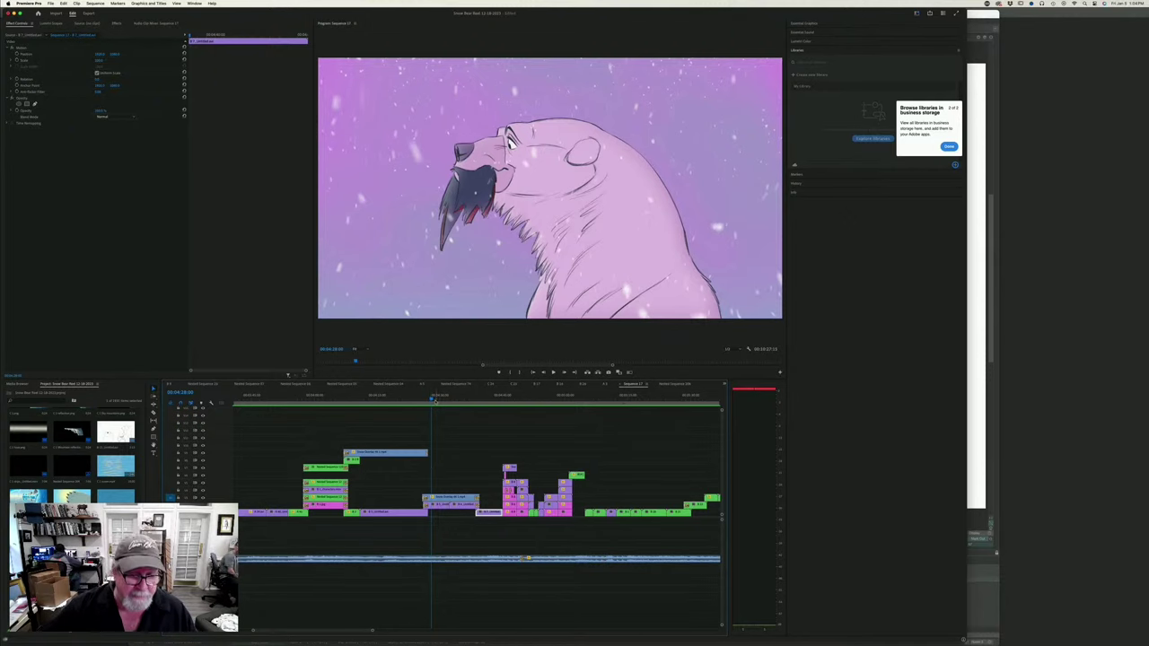
left_click(427, 402)
key("space")
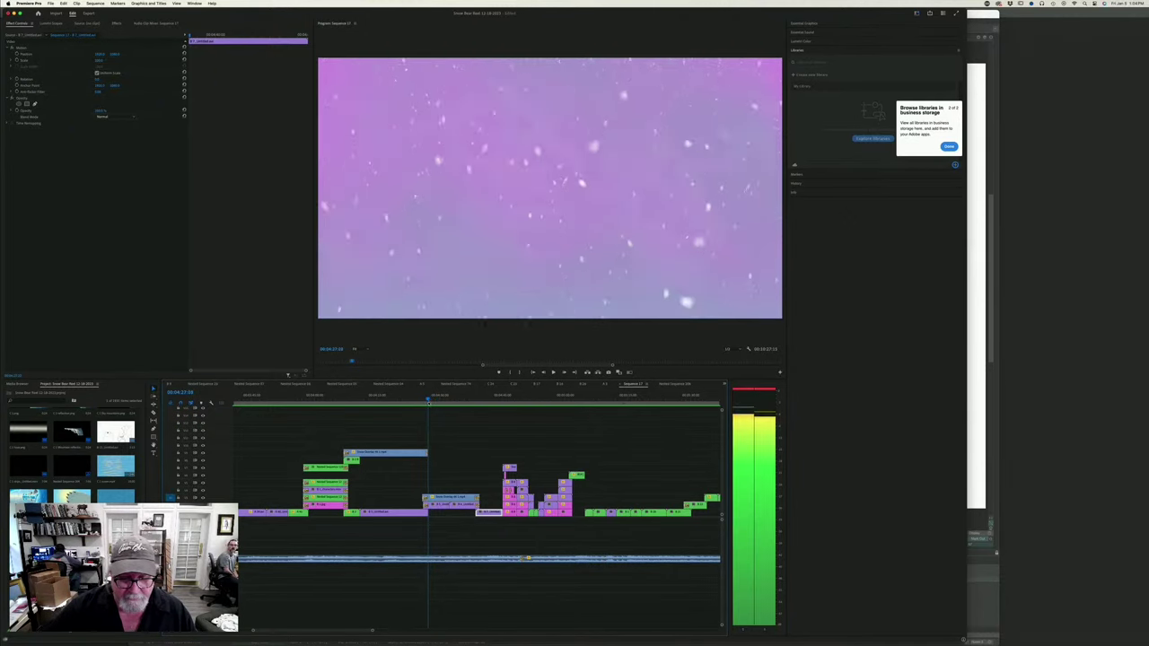
key("space")
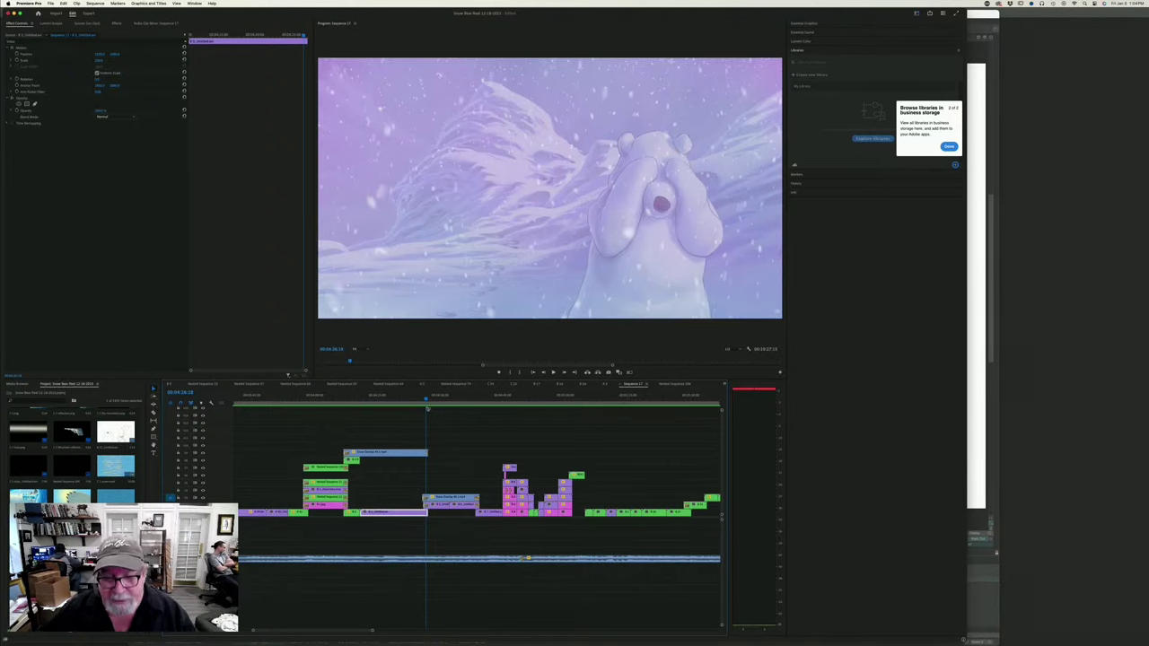
- Play the sequence enlarged to fill the window up to the two tusked bears, stop, and restore the normal layout
left_click(553, 372)
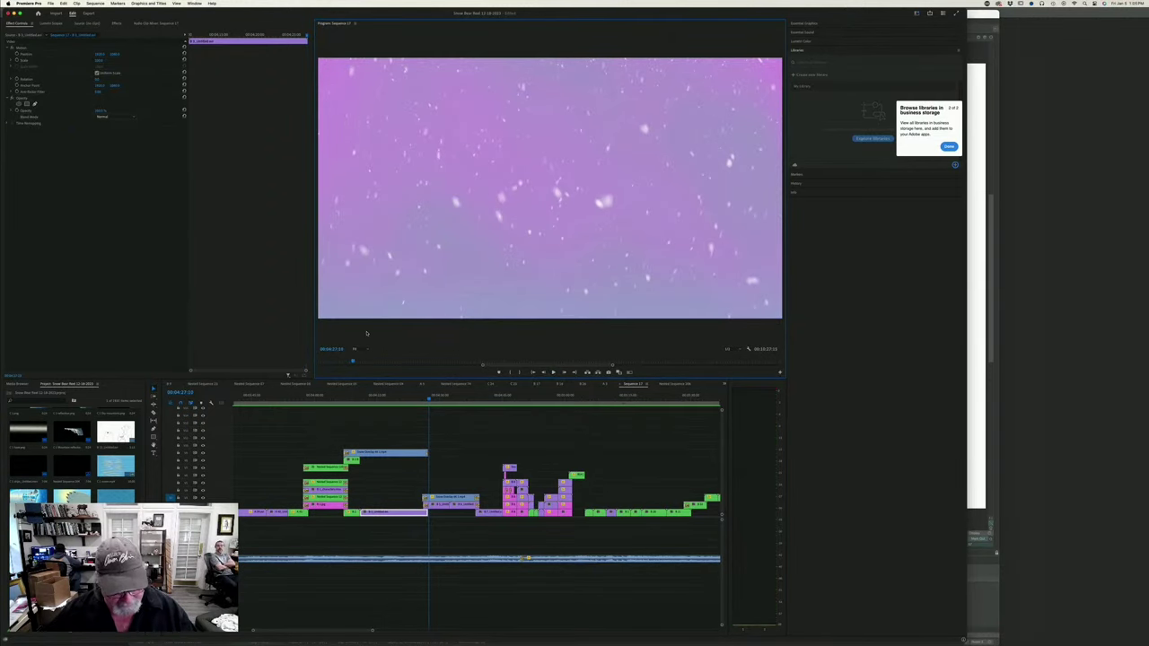
key("grave")
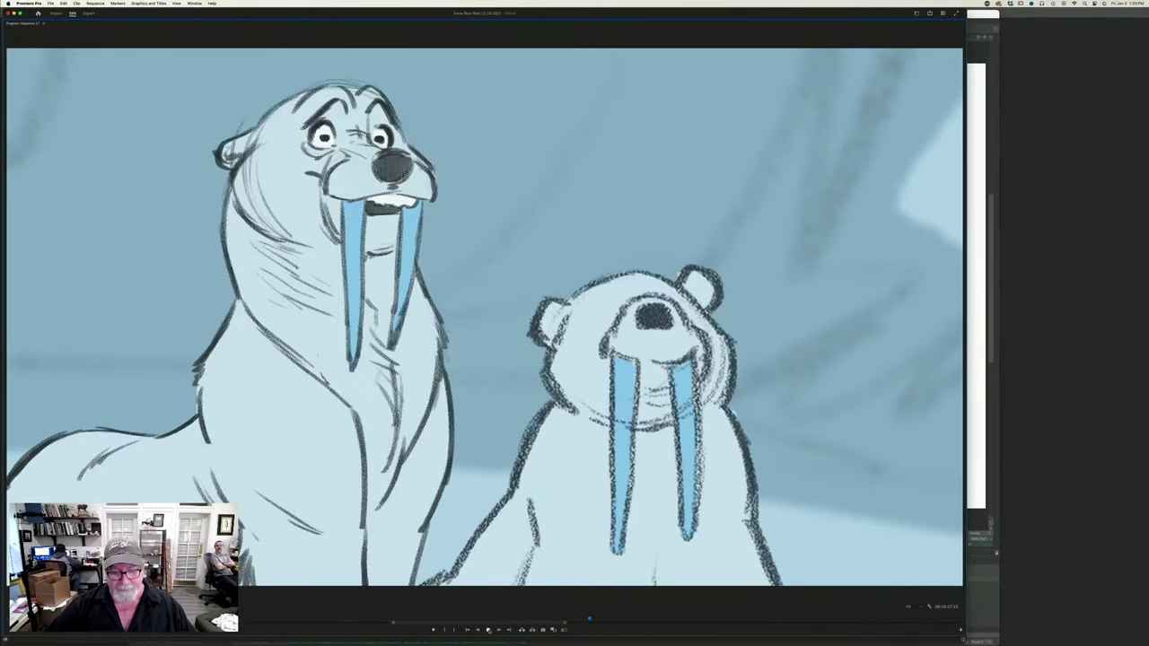
left_click(489, 631)
key("grave")
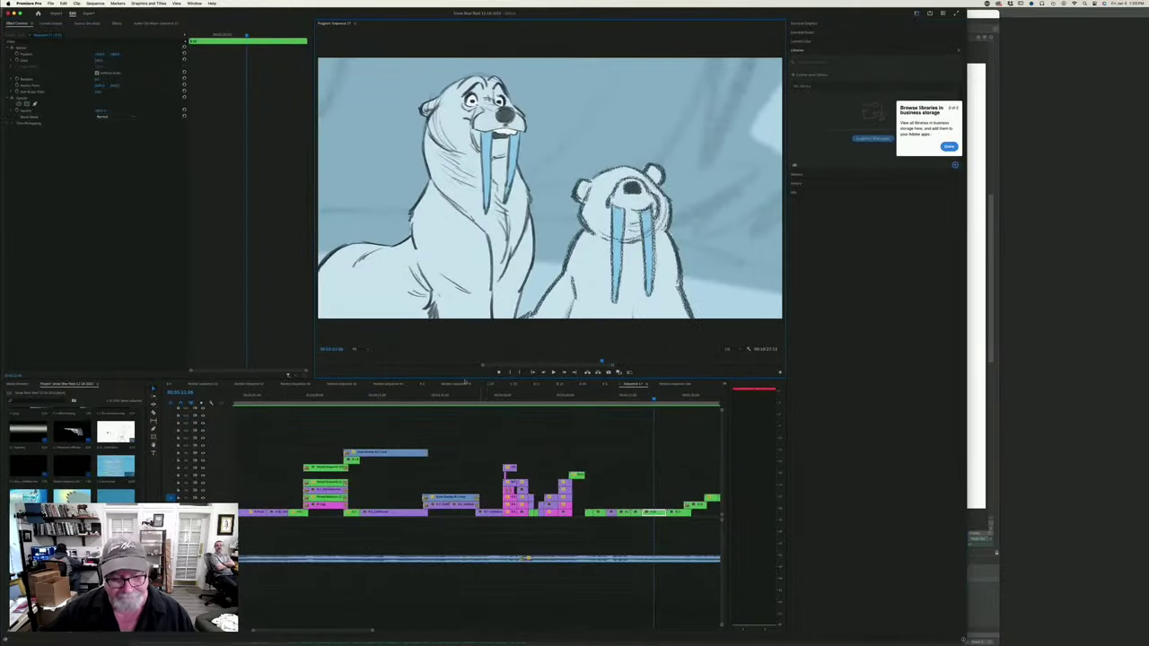
- Return the playhead to the start of the purple rough-sketch clip, zoom in on it, and check where the bear enters the frame
left_click_drag(654, 400, 608, 419)
key("space")
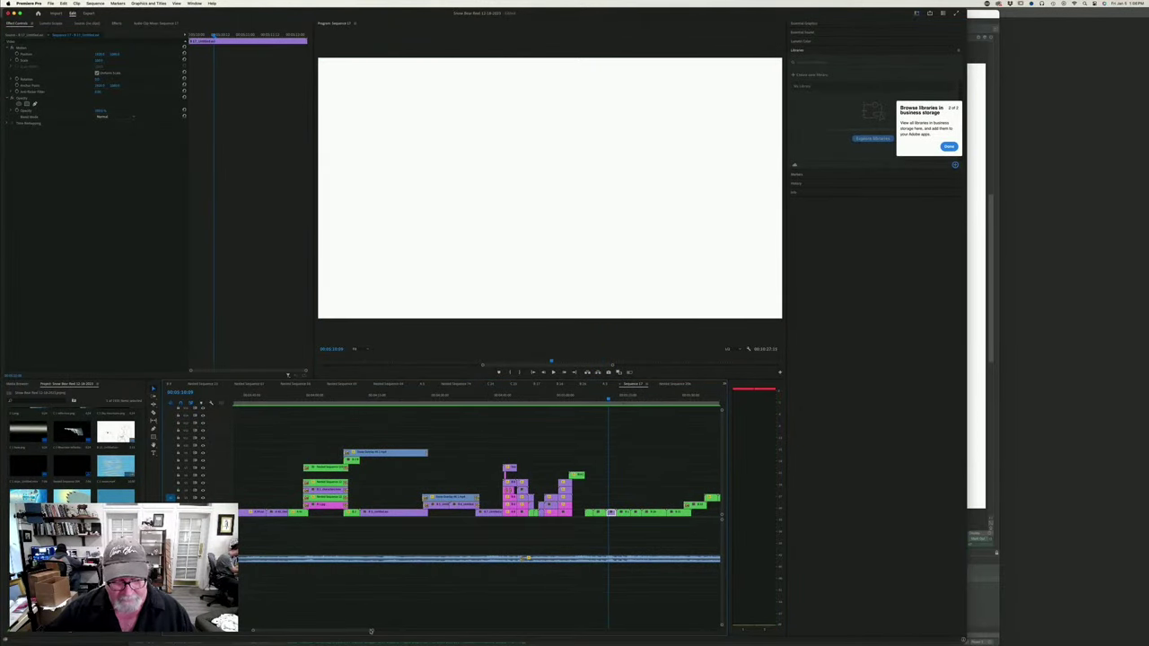
left_click_drag(371, 631, 328, 633)
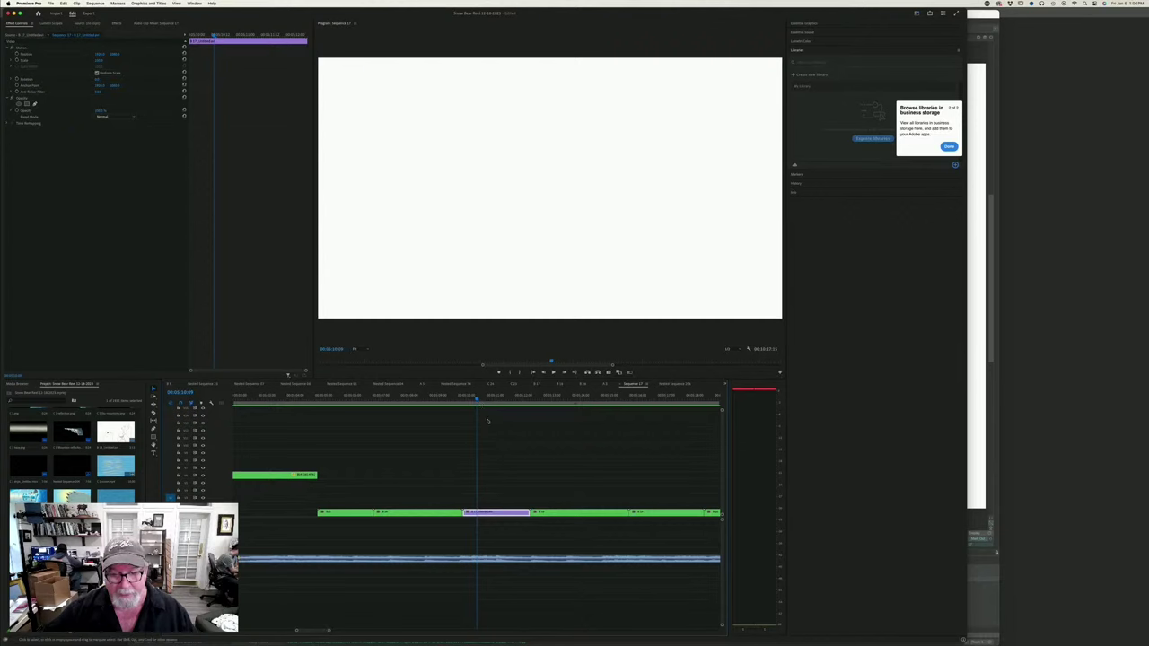
key("space")
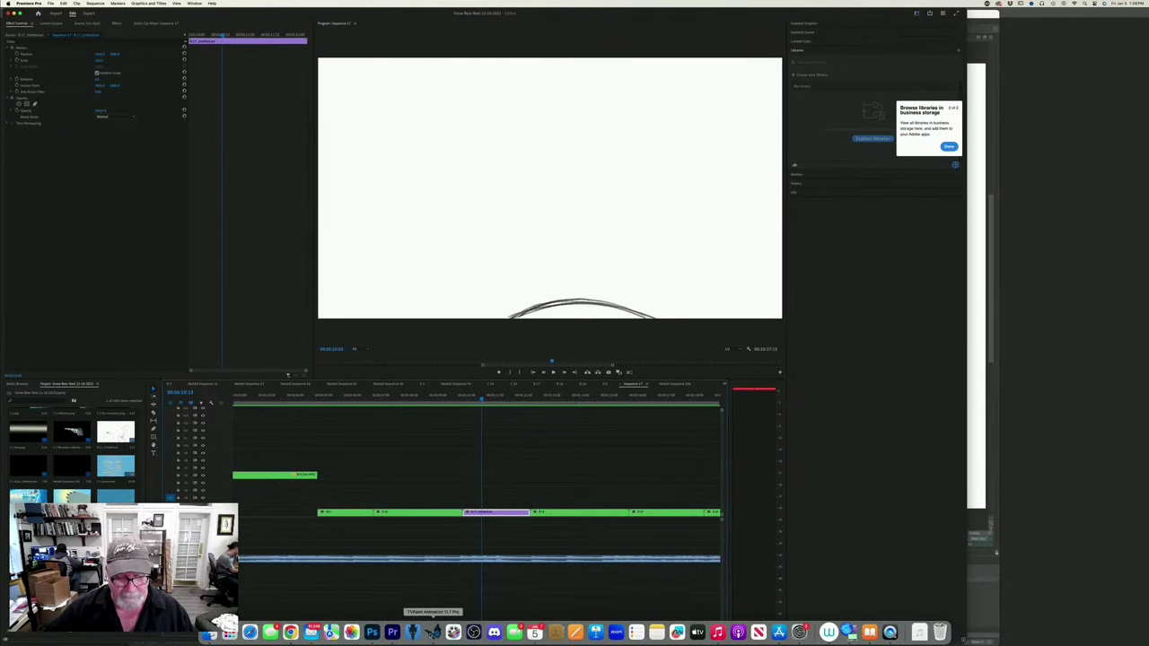
- Switch to TVPaint Animation and review the rough tusked-bear drawings across the shot with the onion skin turned off
left_click(433, 632)
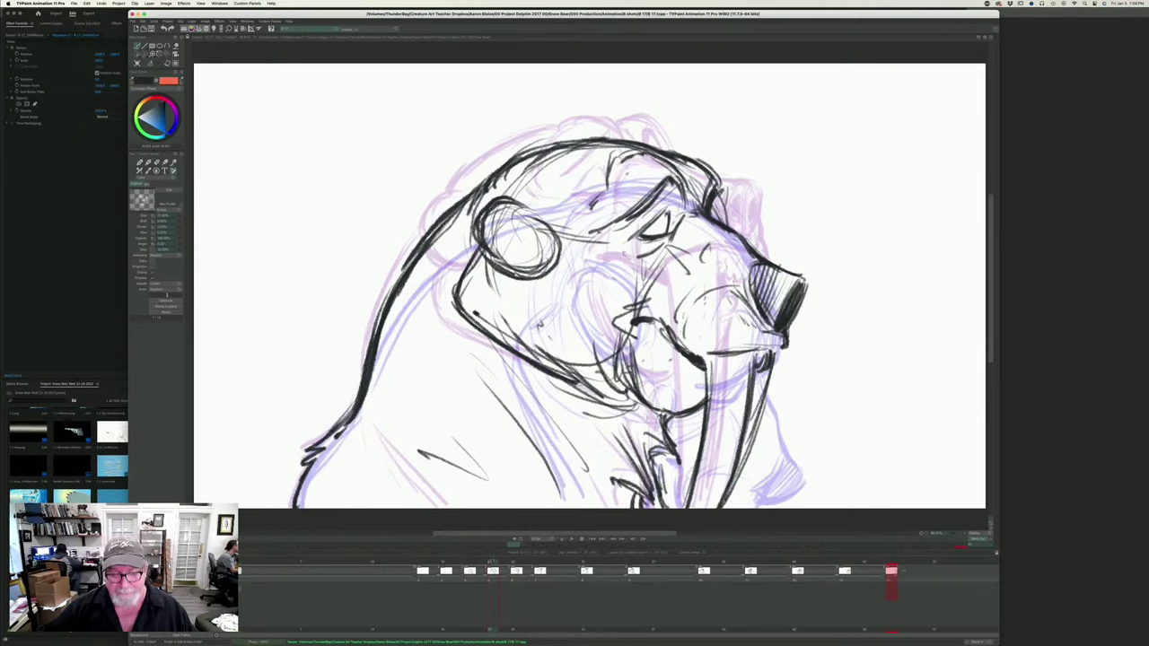
mouse_move(493, 562)
left_mouse_down()
mouse_move(416, 562)
mouse_move(573, 563)
left_mouse_up()
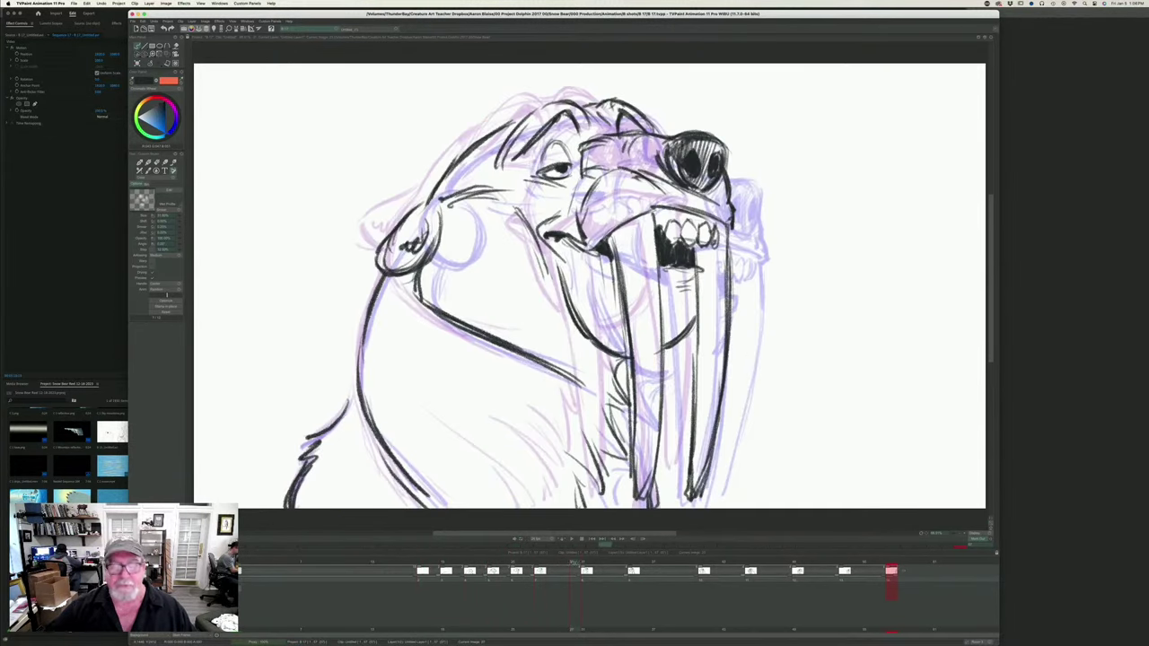
left_click(217, 572)
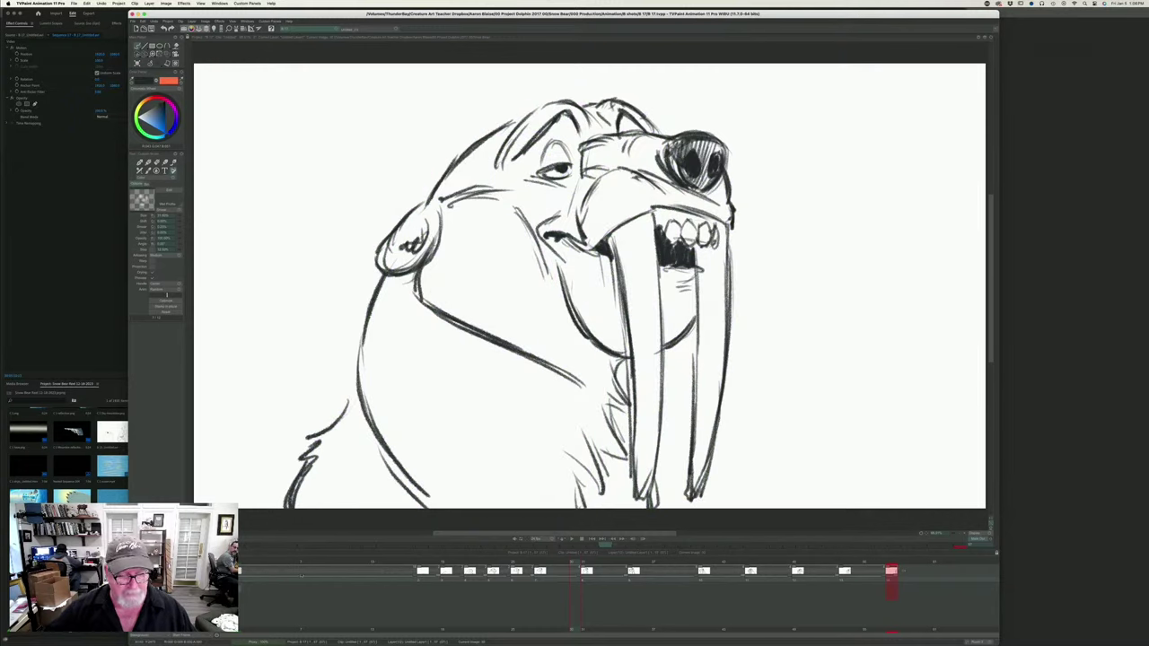
mouse_move(564, 564)
left_mouse_down()
mouse_move(373, 567)
mouse_move(597, 570)
left_mouse_up()
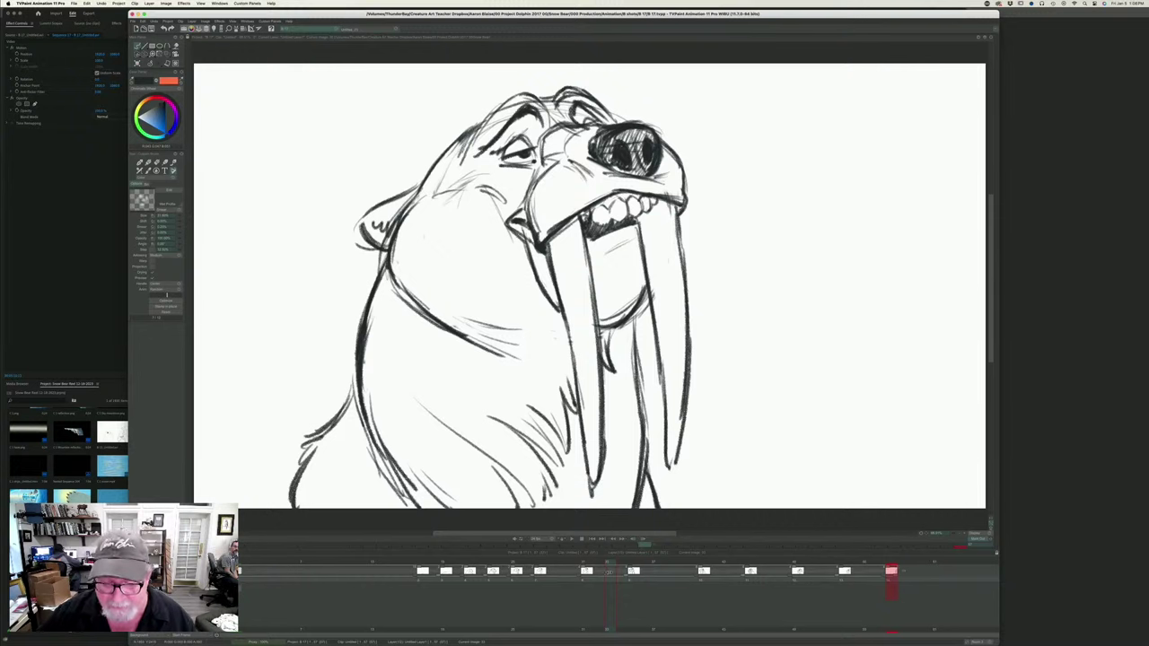
mouse_move(608, 569)
left_mouse_down()
mouse_move(844, 575)
mouse_move(466, 580)
mouse_move(795, 569)
mouse_move(544, 569)
mouse_move(571, 568)
mouse_move(864, 571)
mouse_move(589, 571)
left_mouse_up()
mouse_move(755, 570)
left_mouse_down()
mouse_move(898, 570)
mouse_move(453, 579)
left_mouse_up()
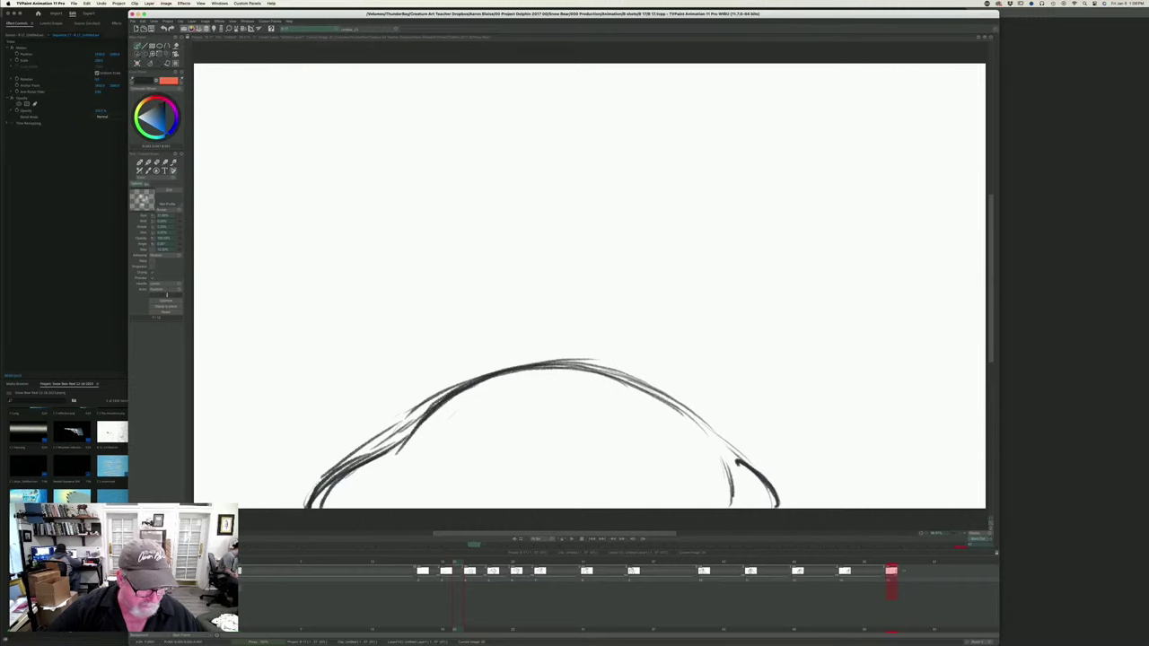
- Lower the rough animation layer's opacity so its black lines fade to light gray
key("BackSpace")
key("BackSpace")
key("BackSpace")
key("BackSpace")
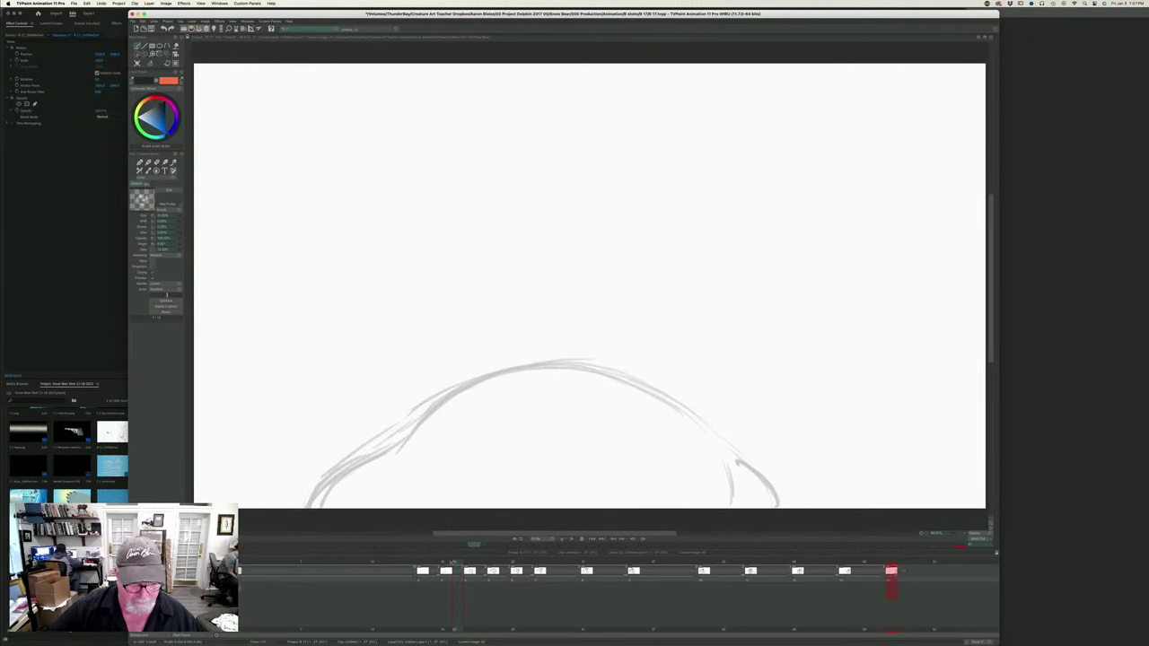
- Add a new layer above the roughs from the first frame and extend its blank exposure up to the first rough drawing
left_click_drag(455, 563, 260, 555)
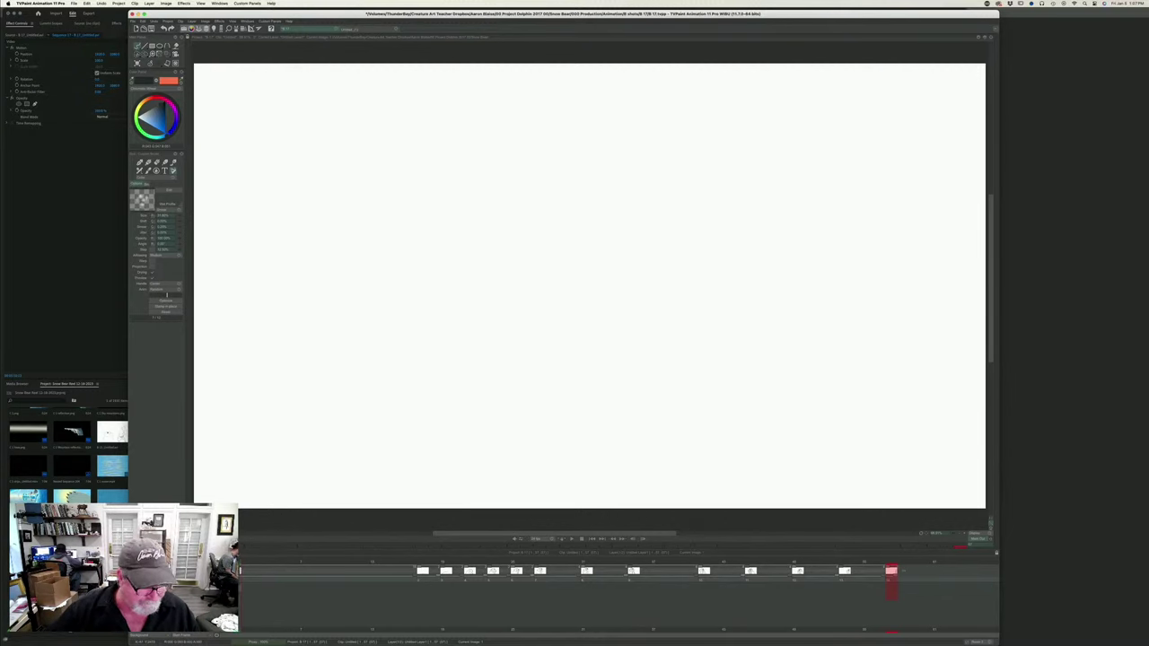
key("ctrl+shift+n")
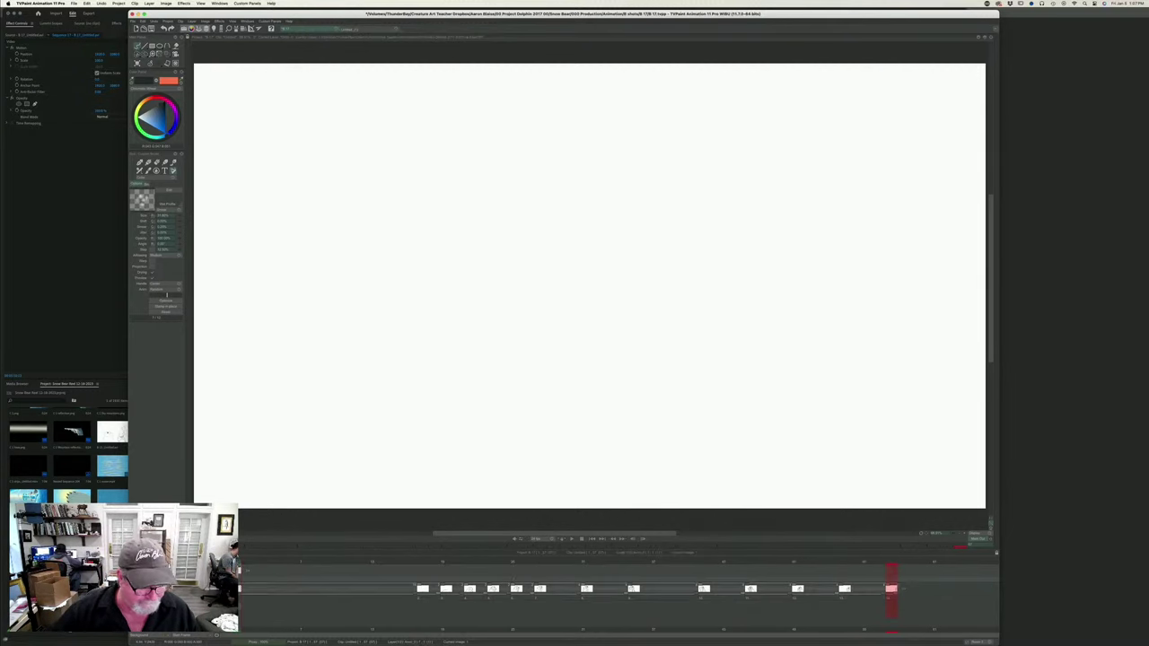
left_click_drag(244, 571, 414, 572)
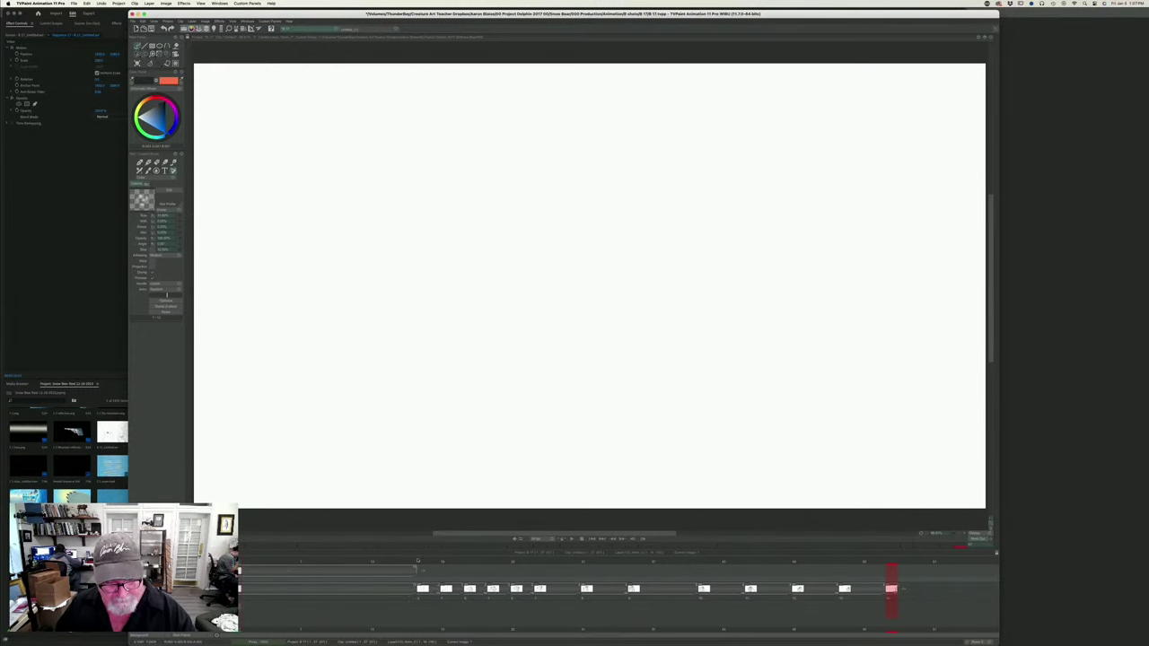
- Create a drawing on the new layer above the first rough pose and trace the top arc of the bear's head
left_click(420, 561)
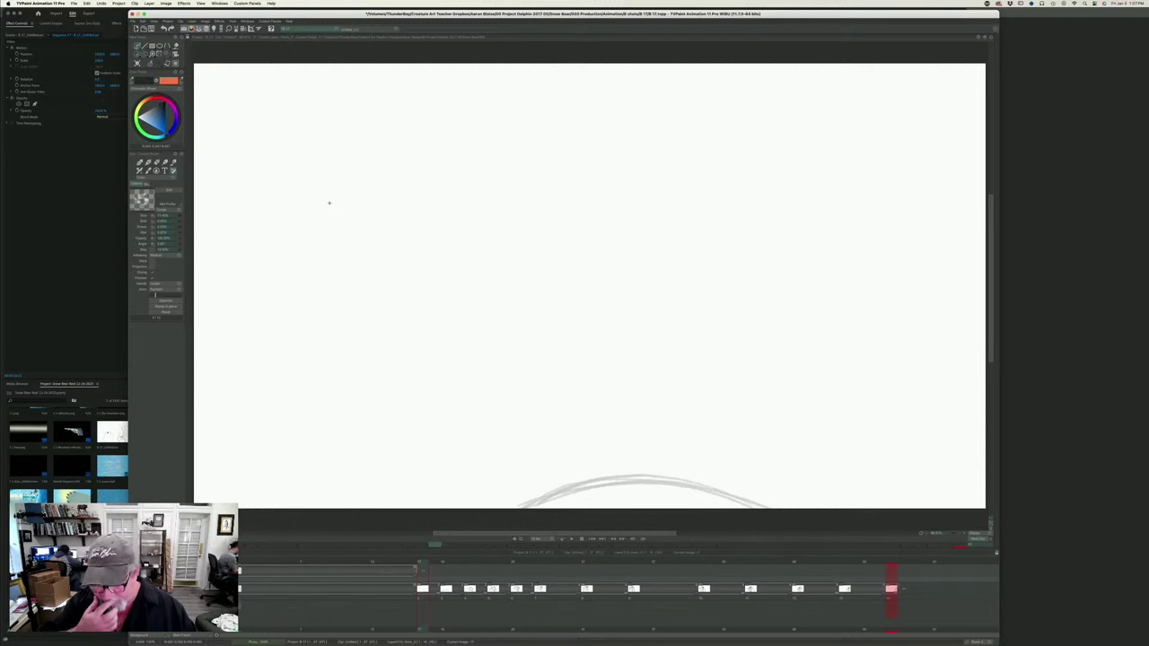
key("Insert")
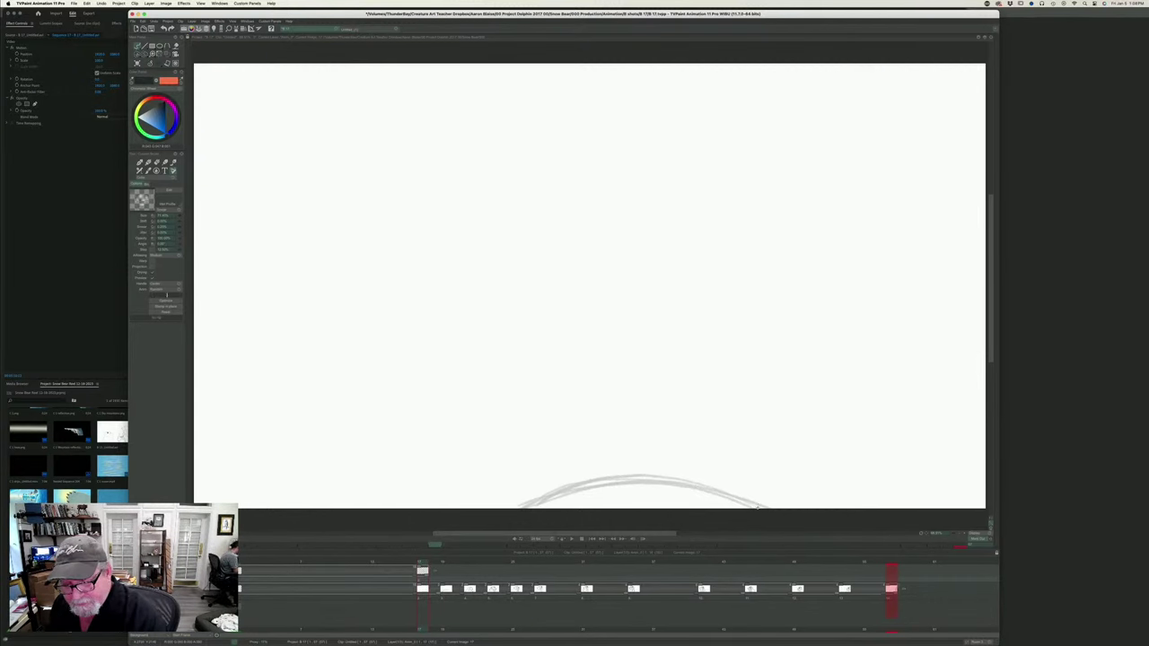
left_click_drag(757, 14, 746, 14)
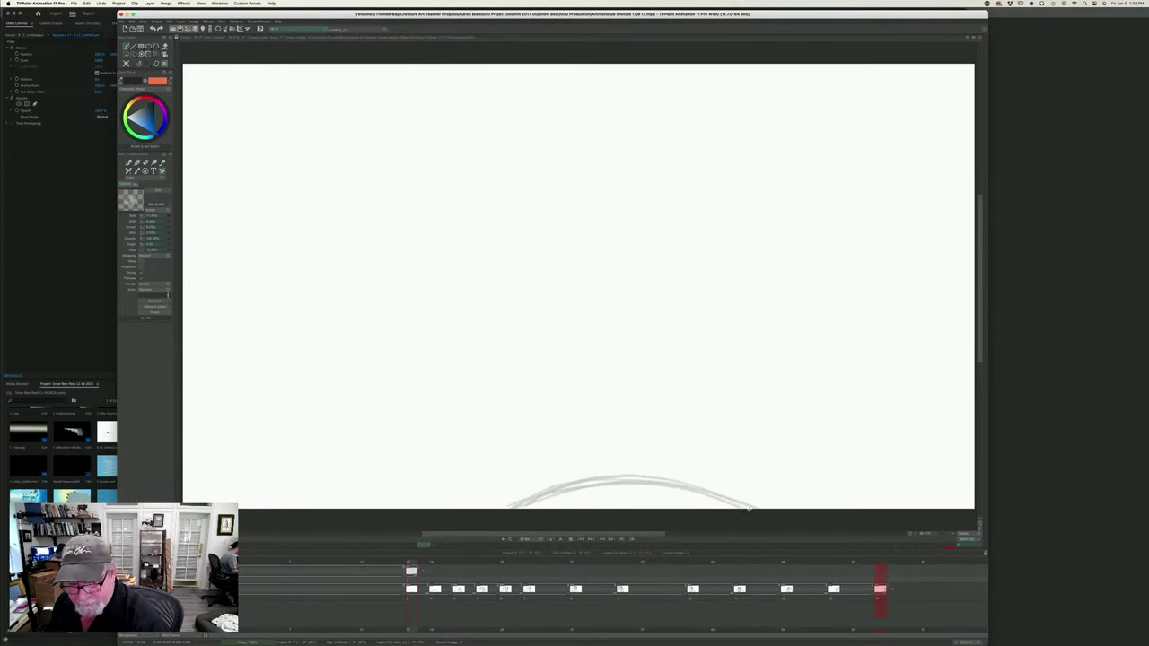
mouse_move(748, 508)
left_mouse_down()
mouse_move(642, 481)
mouse_move(507, 509)
left_mouse_up()
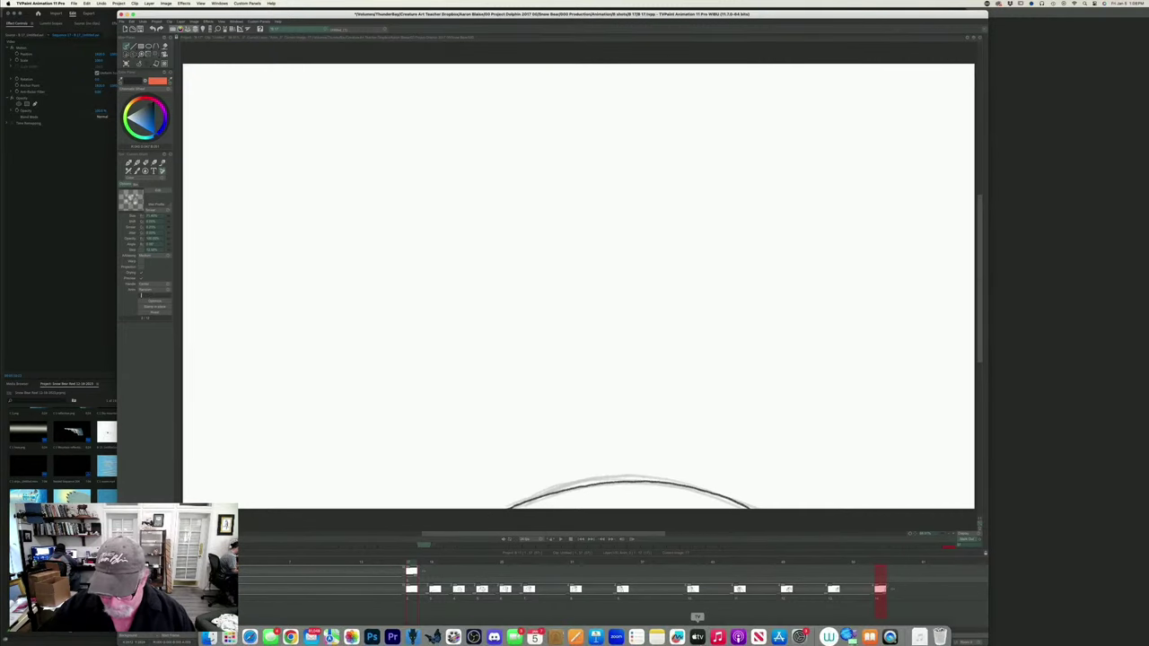
- Open the Wacom Tablet pen settings in System Settings to inspect them, and return to the TVPaint drawing
left_click(800, 632)
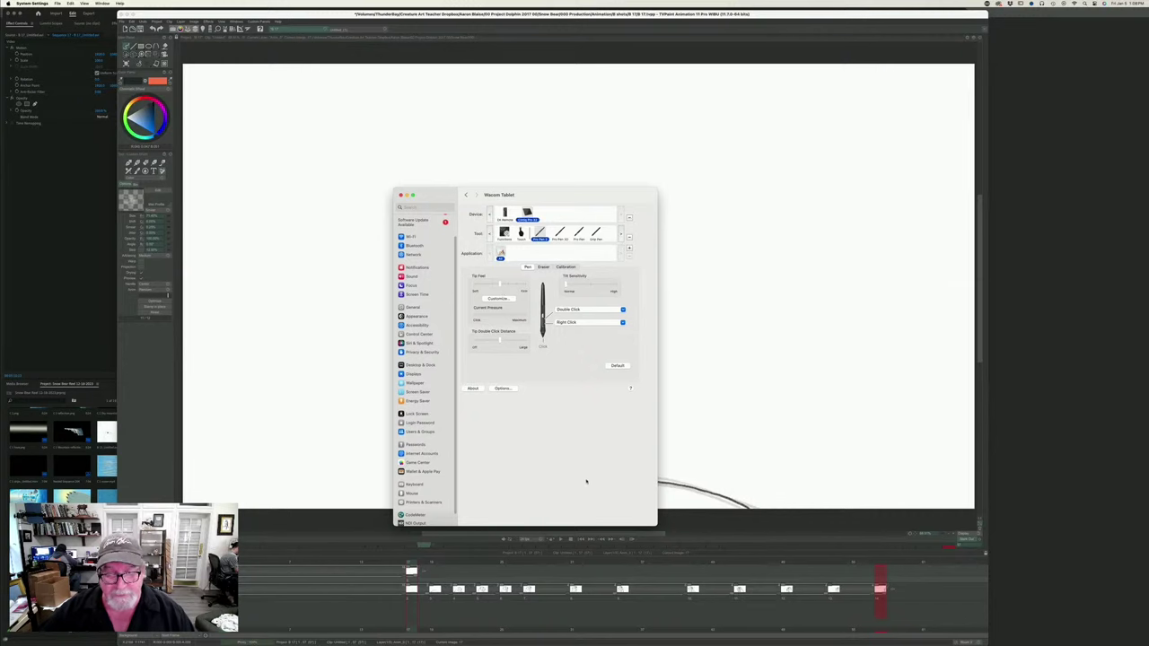
mouse_move(727, 644)
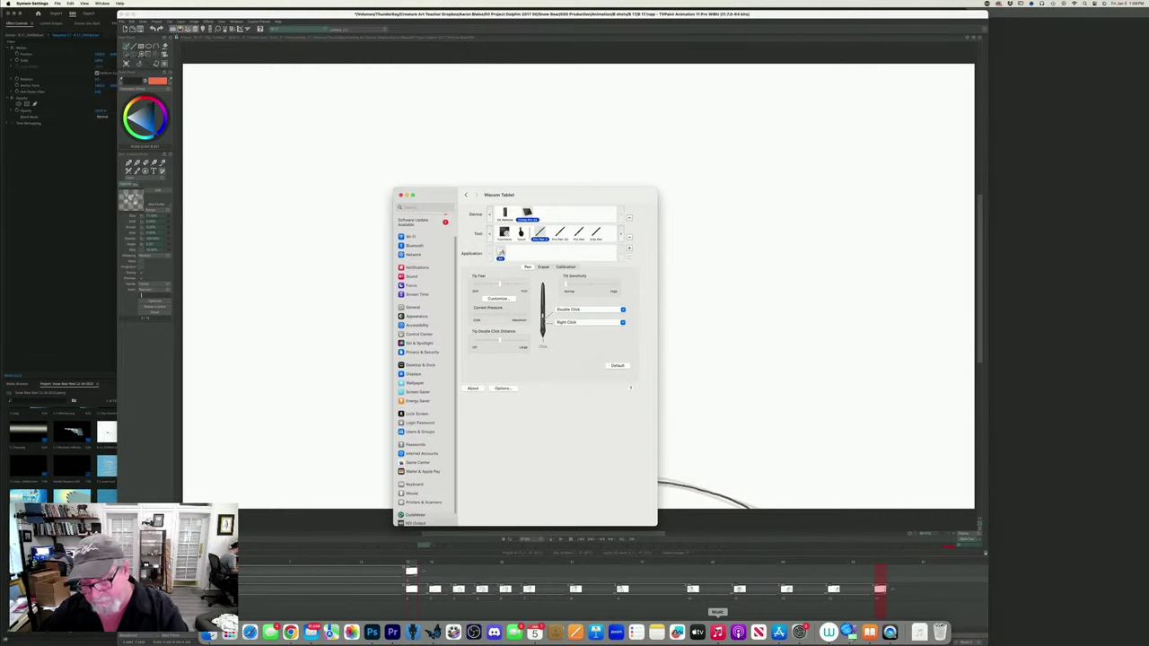
left_click(688, 502)
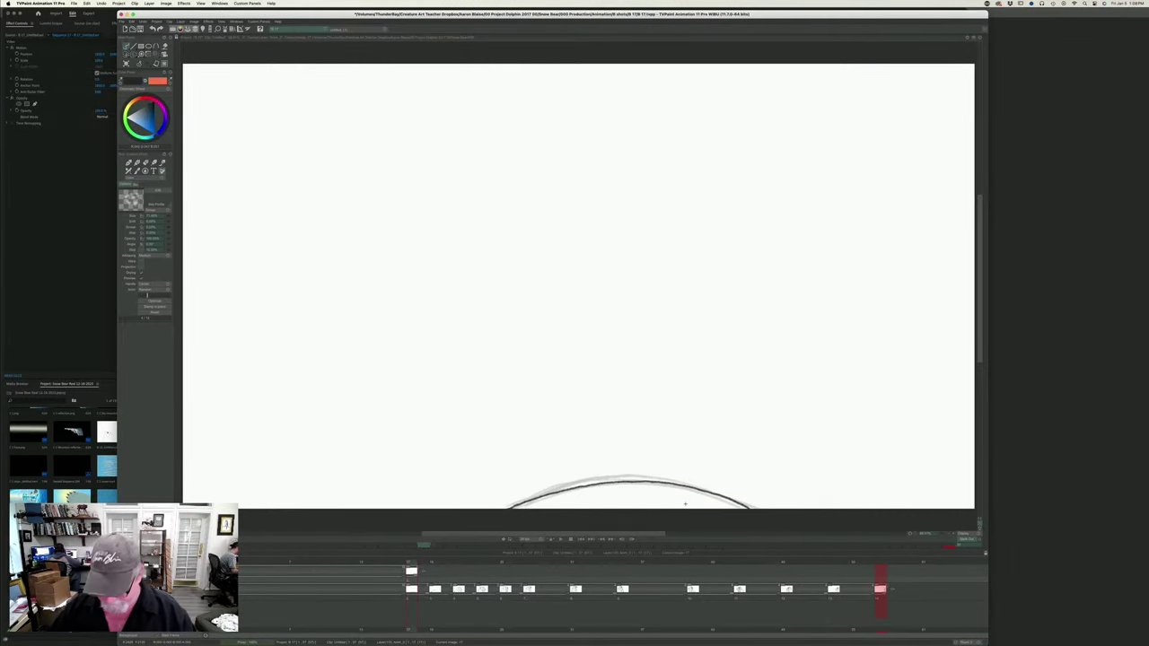
- Create a drawing above the second rough pose, turn on the onion skin, and trace the bear's rising head and back outline
key("Right")
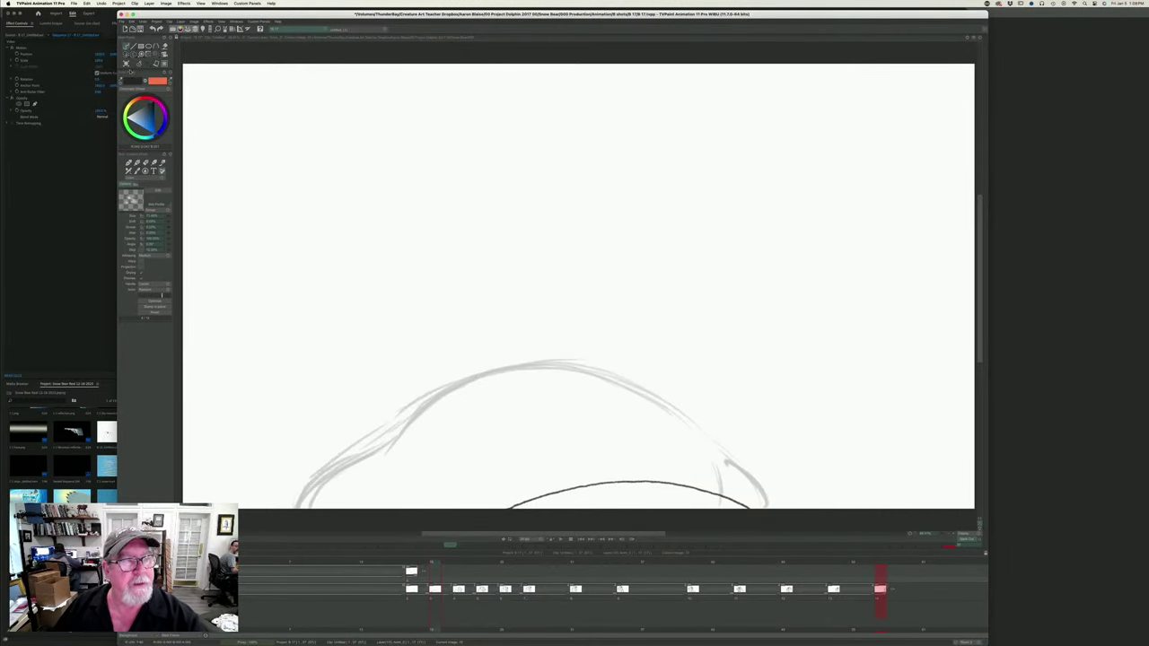
key("BackSpace")
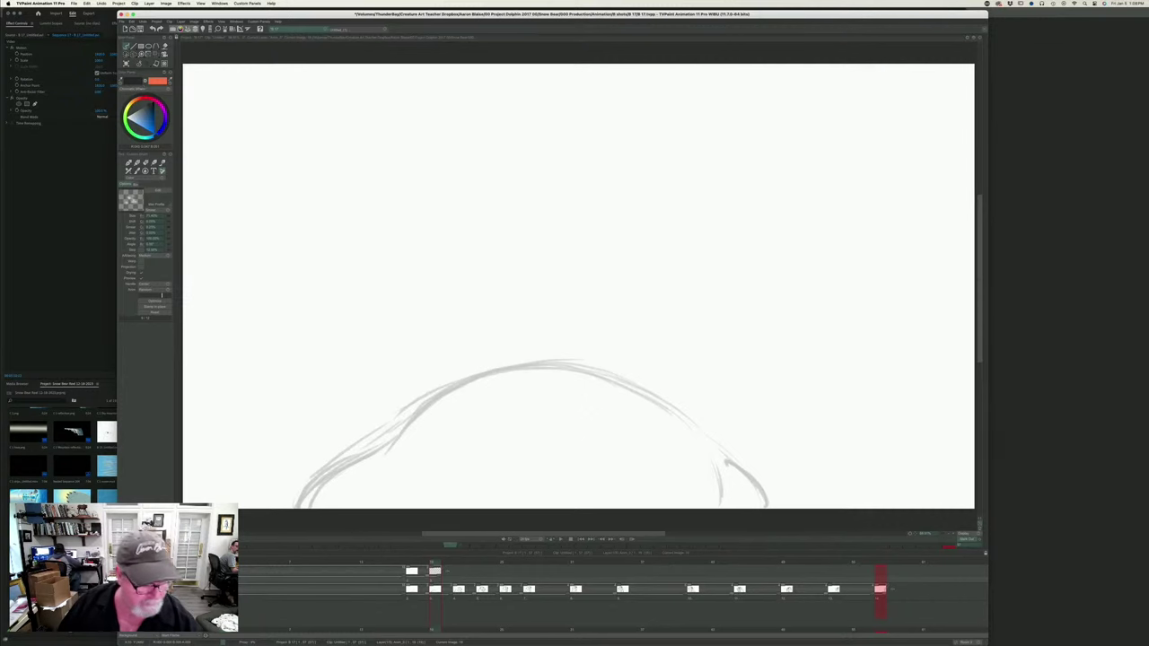
key("l")
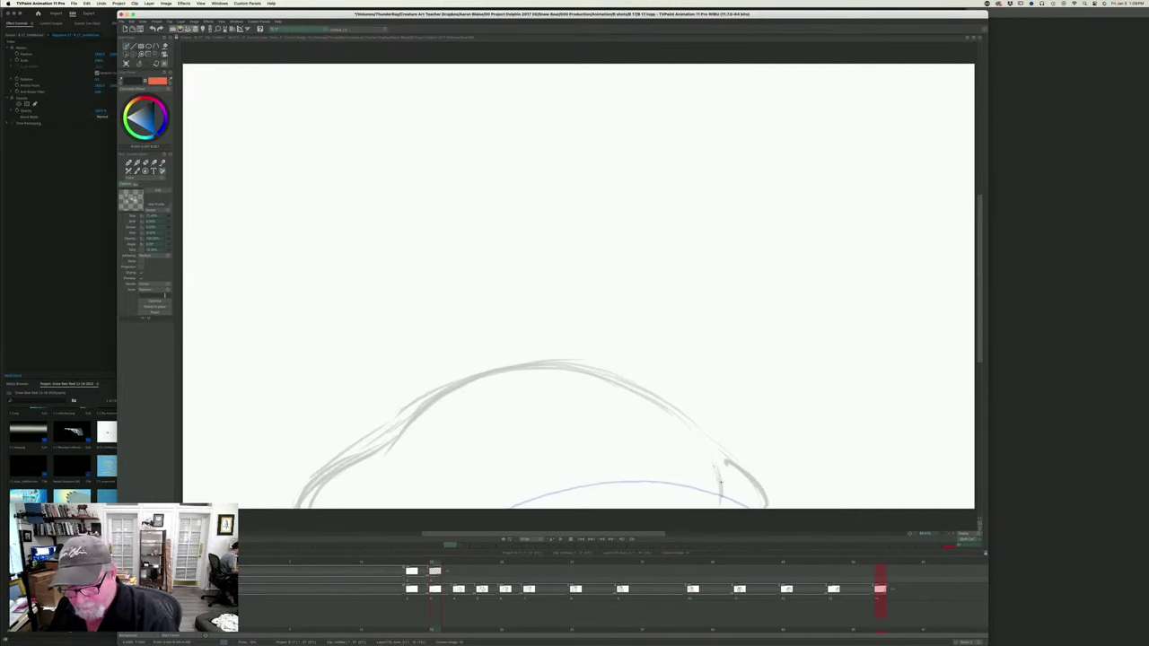
left_click_drag(718, 474, 722, 510)
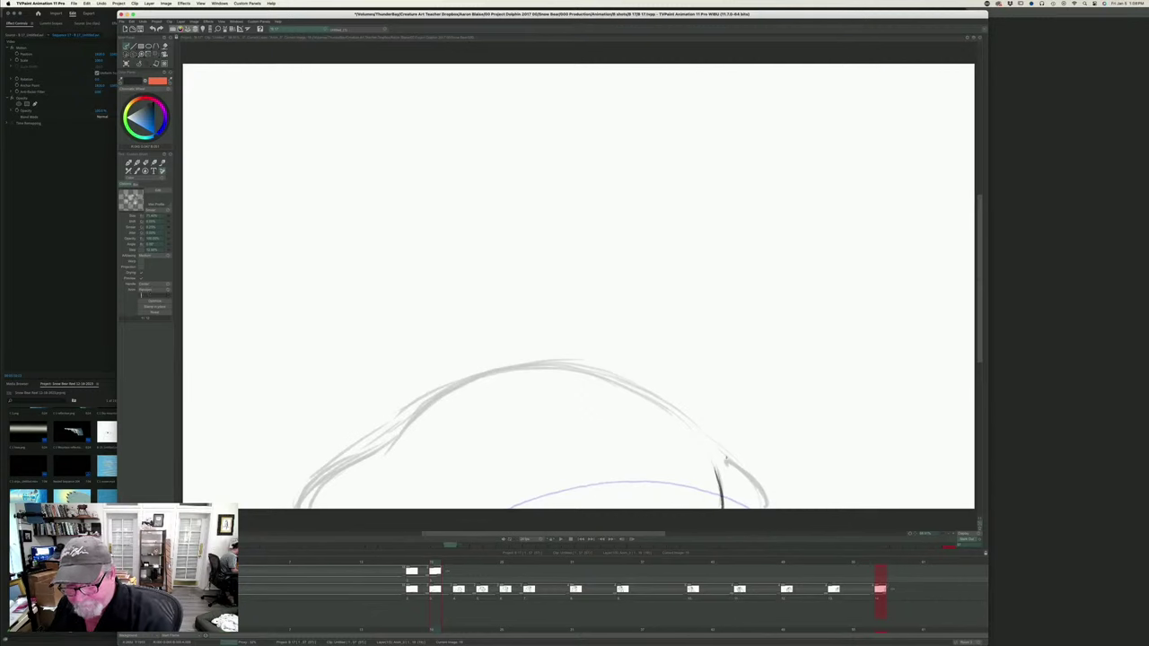
mouse_move(722, 458)
left_mouse_down()
mouse_move(768, 507)
mouse_move(763, 519)
mouse_move(708, 444)
mouse_move(647, 395)
left_mouse_up()
mouse_move(720, 458)
left_mouse_down()
mouse_move(666, 411)
mouse_move(593, 375)
mouse_move(604, 379)
mouse_move(506, 359)
mouse_move(533, 367)
mouse_move(472, 376)
mouse_move(375, 450)
mouse_move(297, 509)
left_mouse_up()
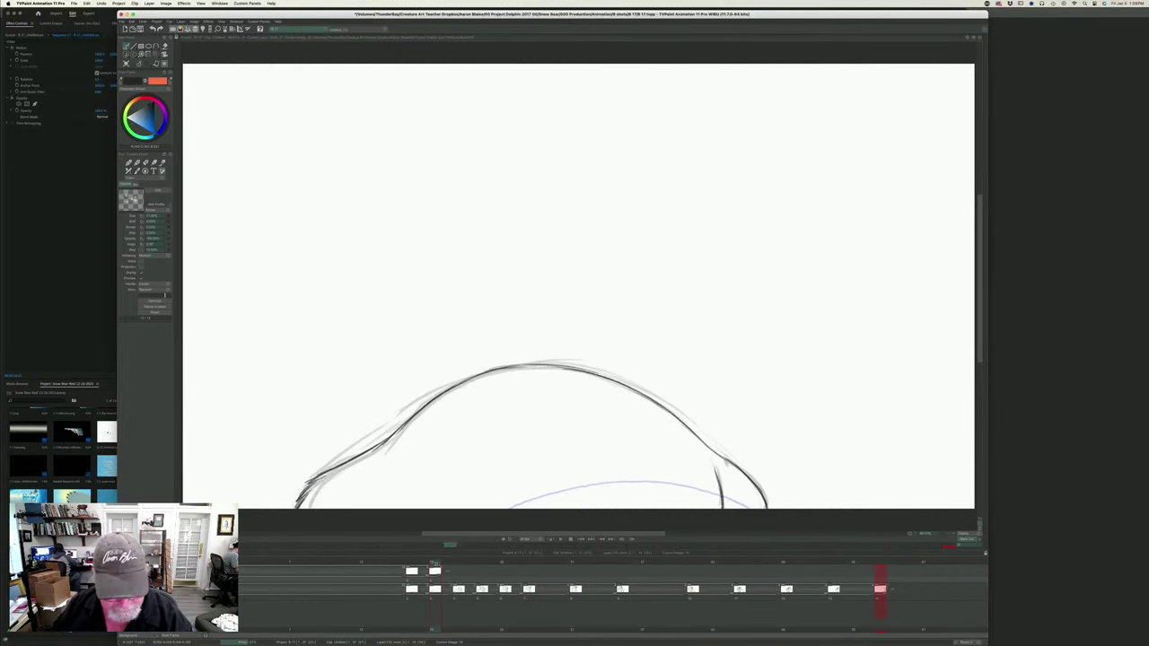
- Create a blank drawing on the new layer above the third rough pose and step back to compare the preceding frame
left_click(453, 562)
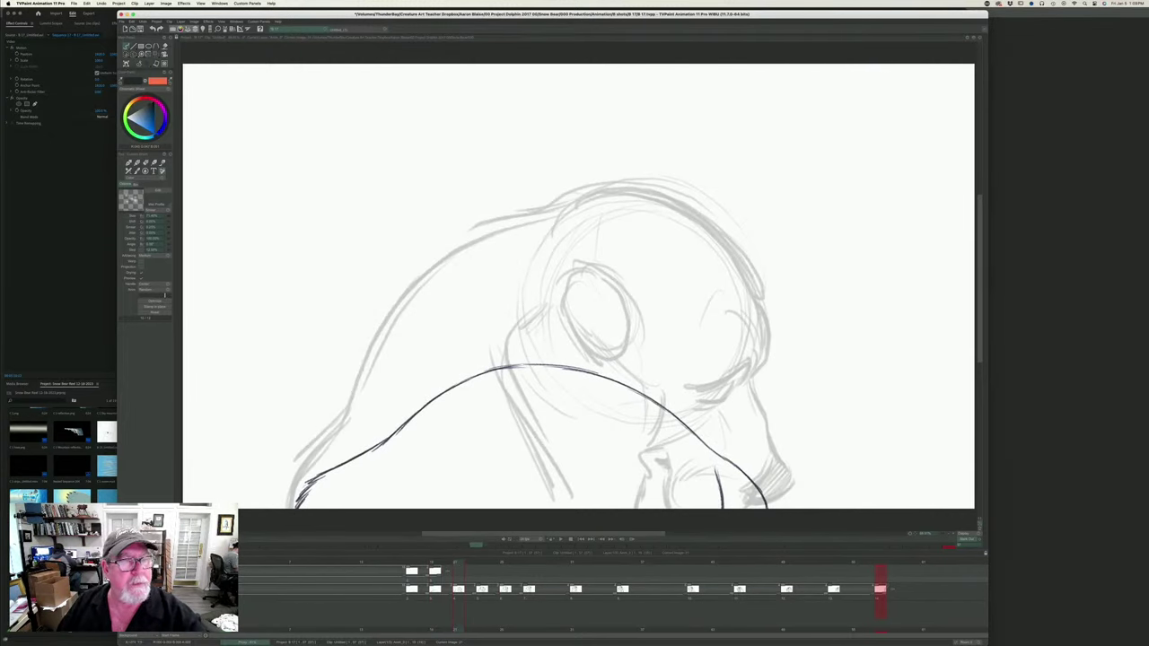
key("Insert")
key("Left")
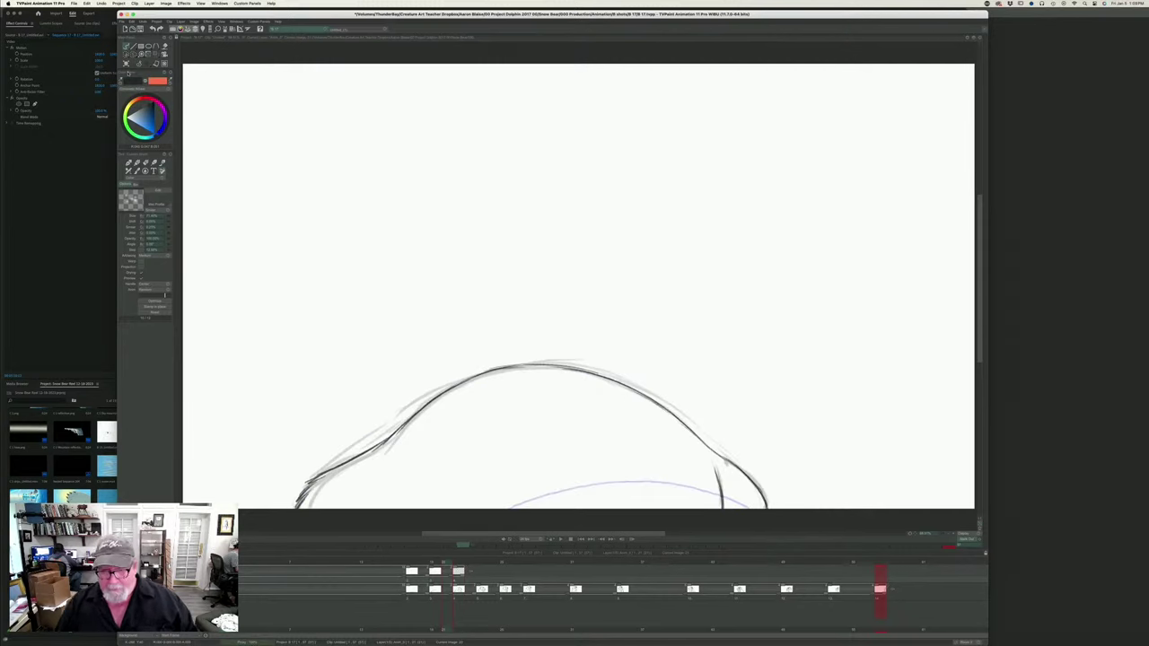
- Trace the bear's narrowed eye and upper lid over the third rough pose, comparing it with the preceding frame
key("Right")
key("Left")
key("Right")
key("Left")
key("Right")
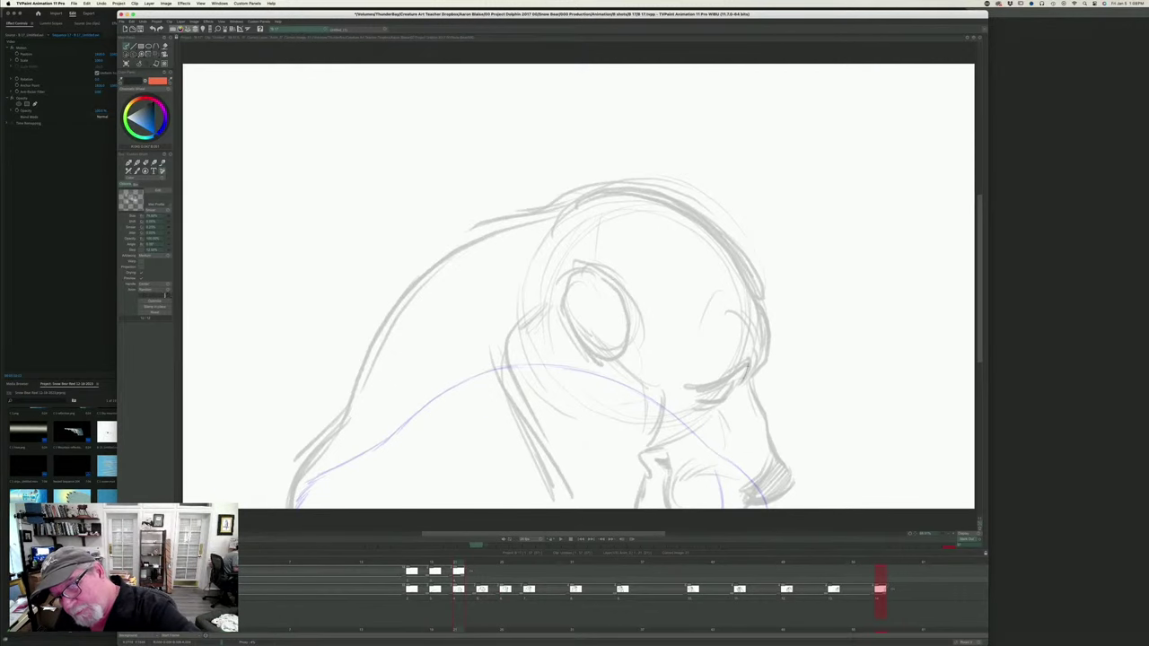
mouse_move(748, 365)
left_mouse_down()
mouse_move(742, 384)
mouse_move(732, 374)
mouse_move(686, 391)
mouse_move(689, 401)
mouse_move(722, 401)
mouse_move(699, 406)
left_mouse_up()
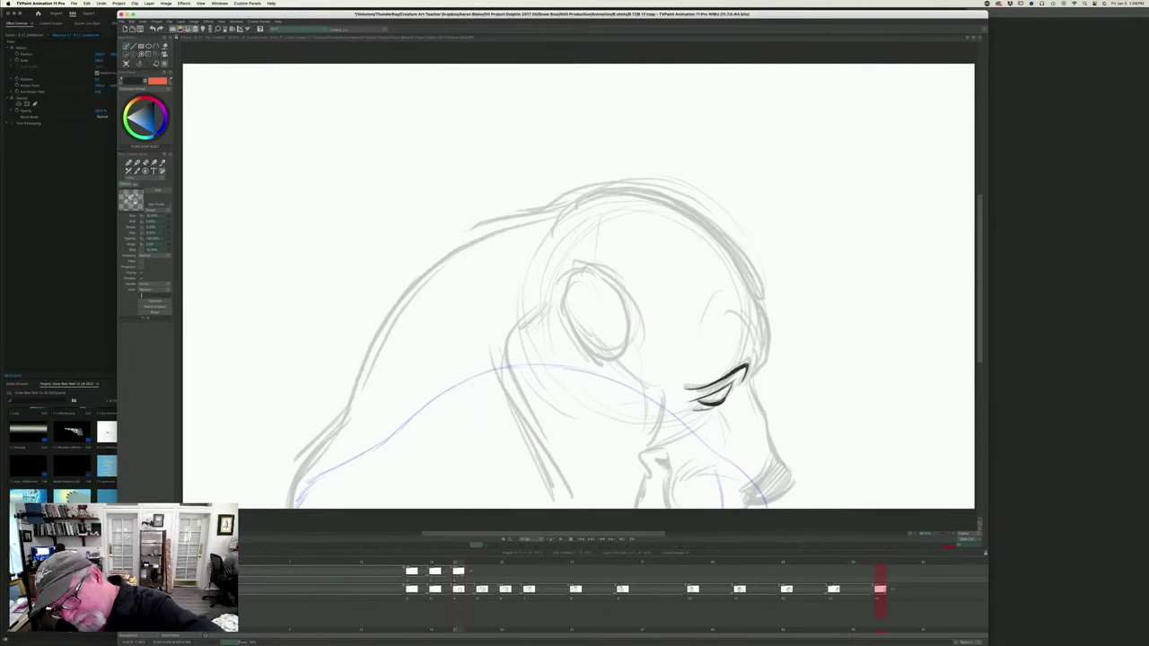
key("Left")
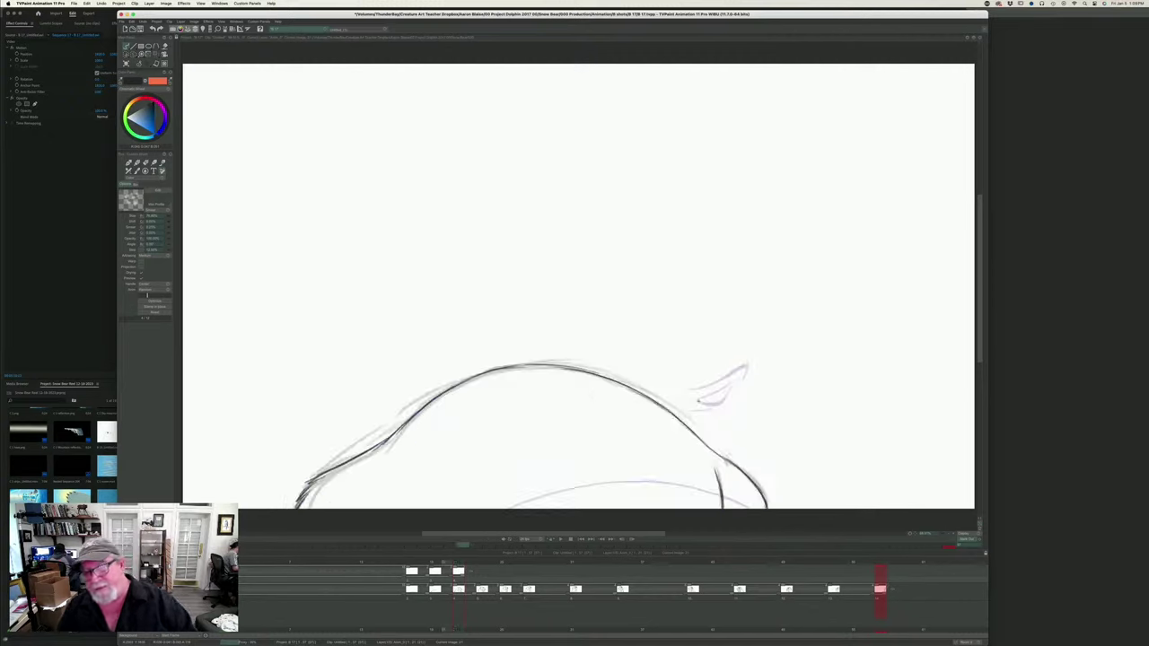
key("Right")
key("Left")
key("Right")
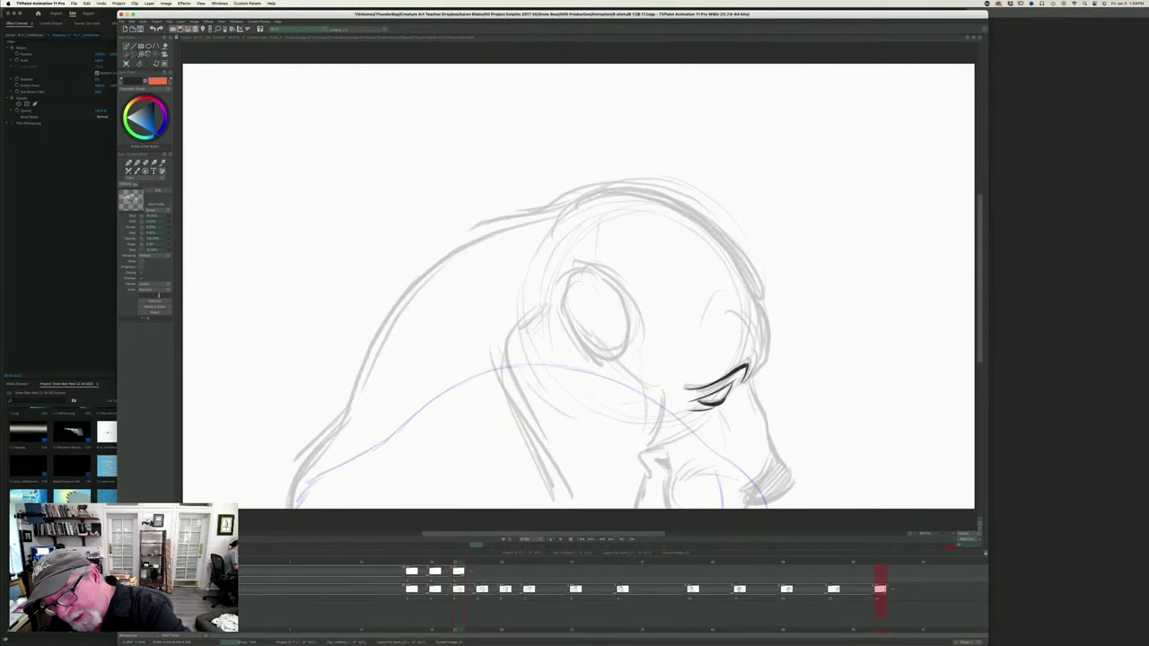
- Trace the curved brow above the eye and the fold at its inner corner, checking them against the preceding drawing
mouse_move(753, 370)
left_mouse_down()
mouse_move(754, 332)
mouse_move(724, 312)
left_mouse_up()
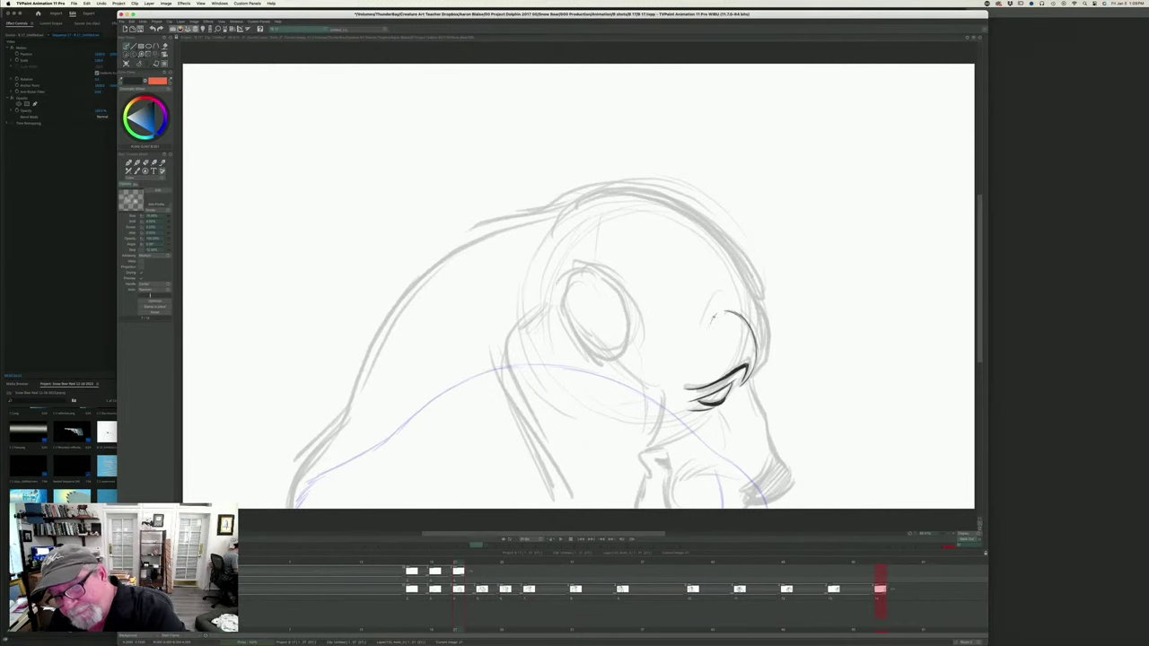
left_click_drag(698, 353, 674, 397)
key("Left")
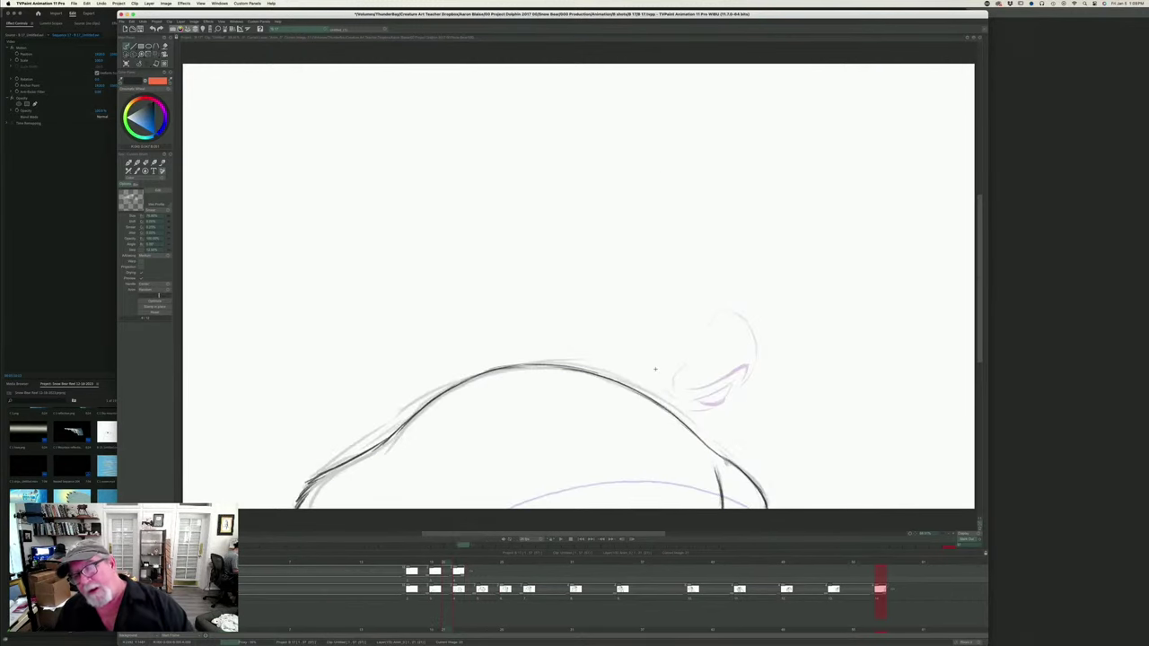
key("Right")
key("Left")
key("Right")
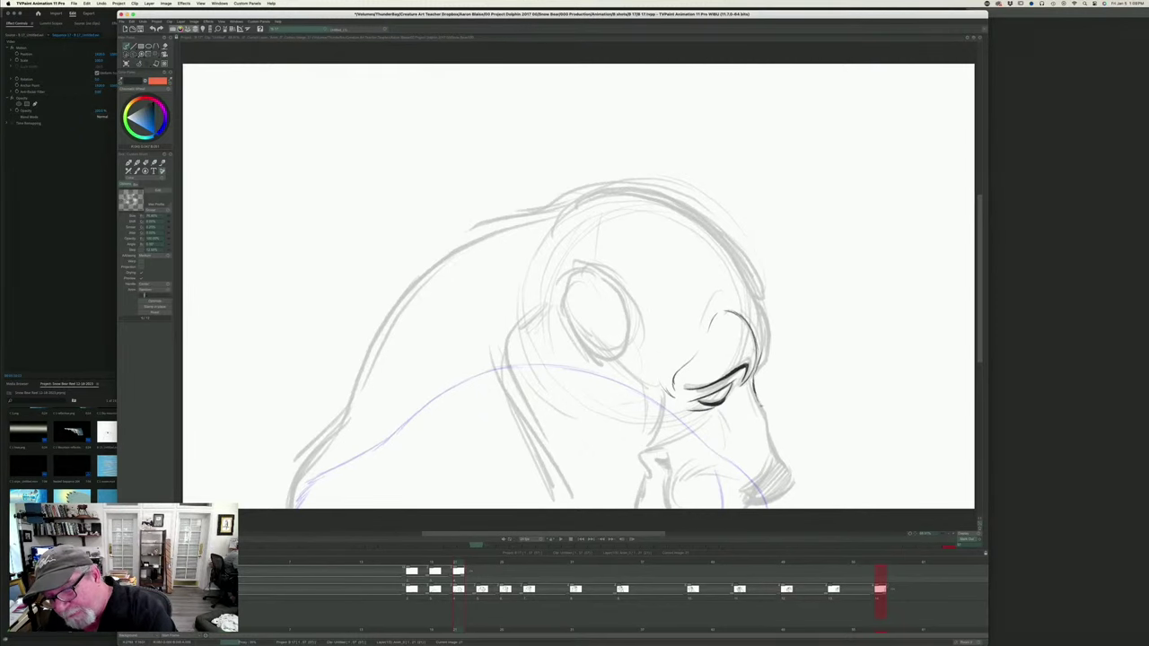
- Trace the bridge of the bear's muzzle, the nose outline, and the crease lines beneath the eye
mouse_move(753, 384)
left_mouse_down()
mouse_move(790, 475)
mouse_move(754, 495)
mouse_move(779, 498)
left_mouse_up()
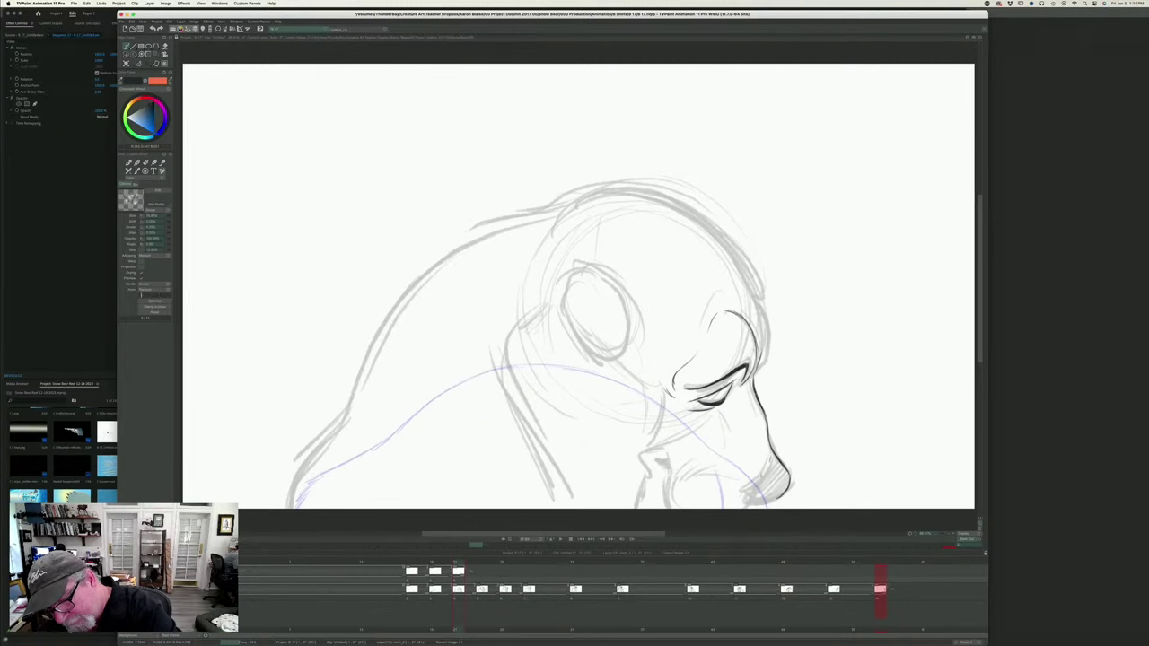
mouse_move(771, 455)
left_mouse_down()
mouse_move(751, 500)
mouse_move(765, 503)
mouse_move(745, 510)
left_mouse_up()
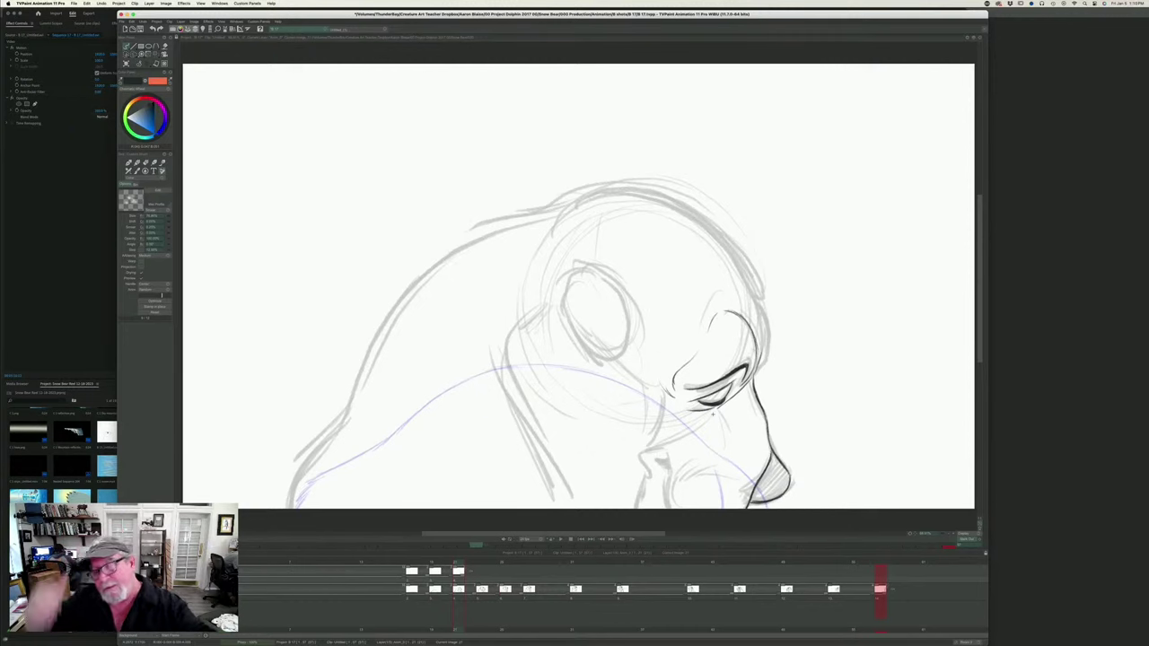
mouse_move(719, 409)
left_mouse_down()
mouse_move(740, 432)
mouse_move(733, 439)
mouse_move(698, 425)
mouse_move(678, 437)
left_mouse_up()
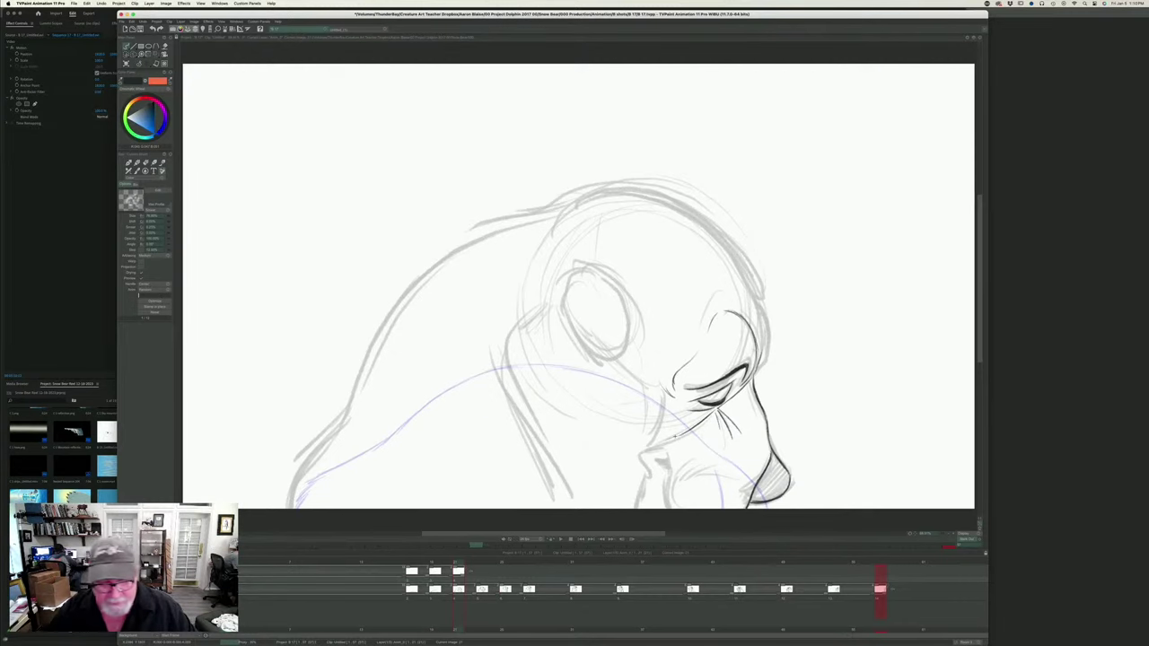
- Switch to Premiere Pro and play the film sequence from near its start in the enlarged program monitor to review the finished bear shots
mouse_move(433, 643)
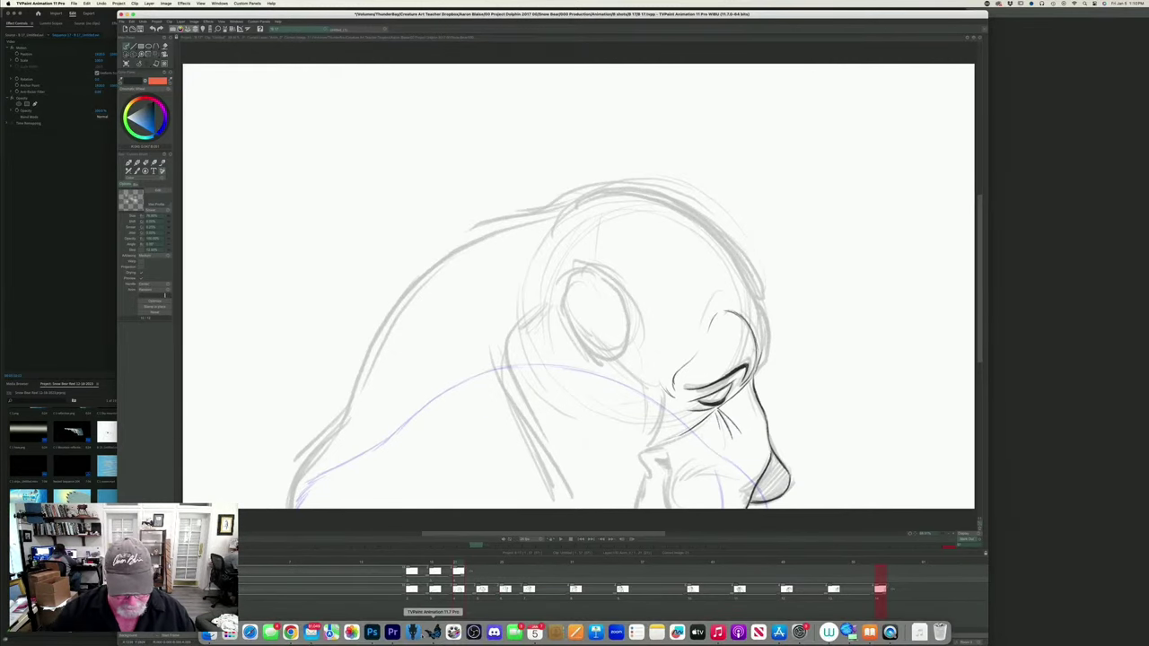
left_click(391, 632)
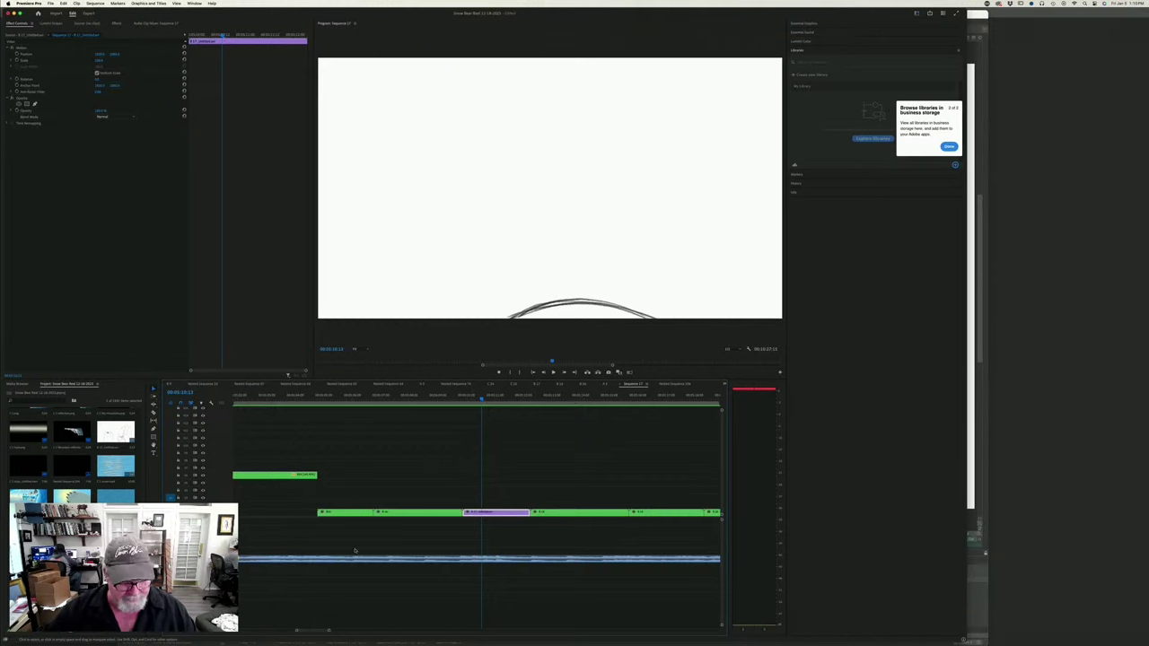
left_click_drag(297, 631, 243, 632)
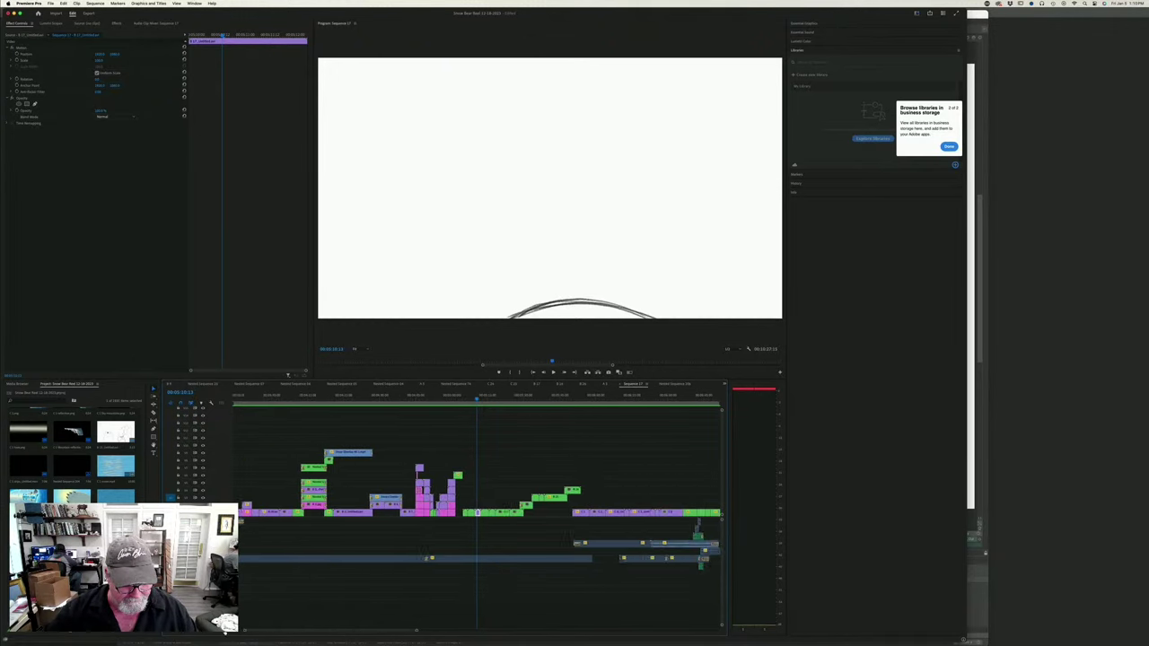
scroll(314, 632, "down", 3)
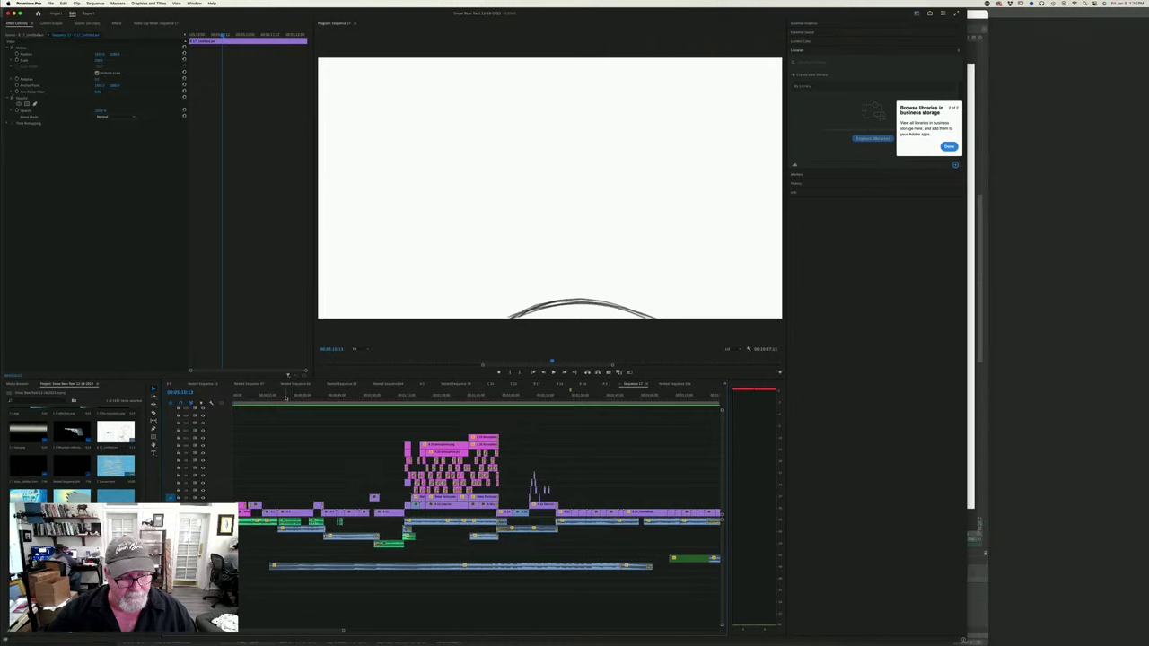
left_click(253, 399)
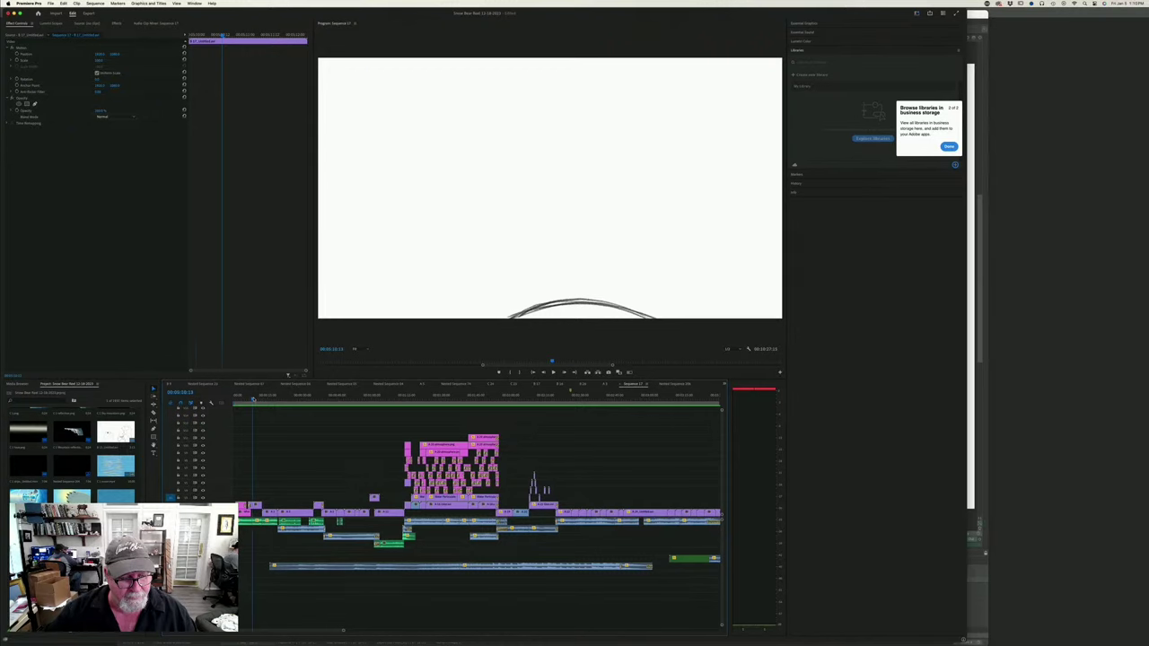
left_click_drag(253, 400, 249, 401)
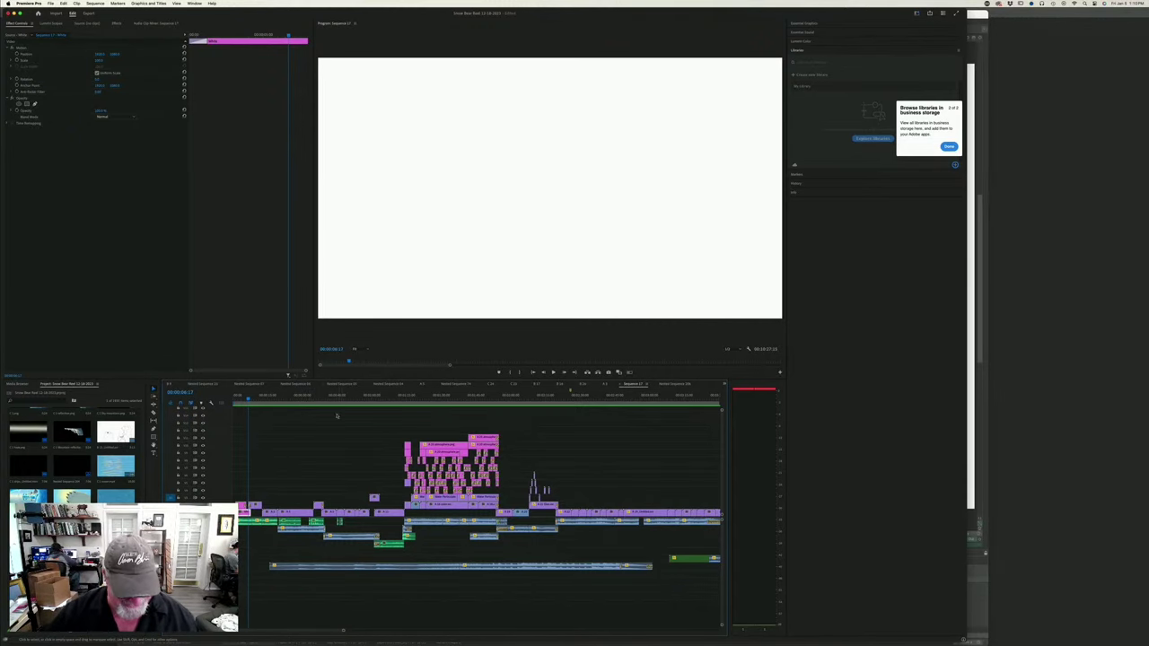
left_click(326, 332)
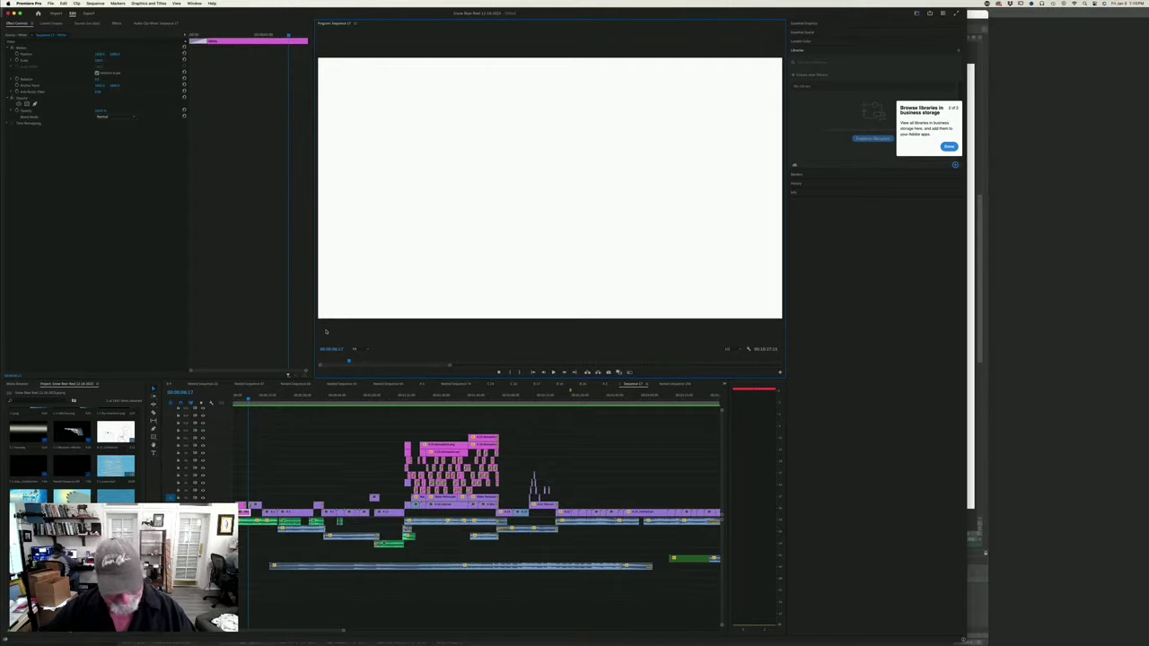
key("grave")
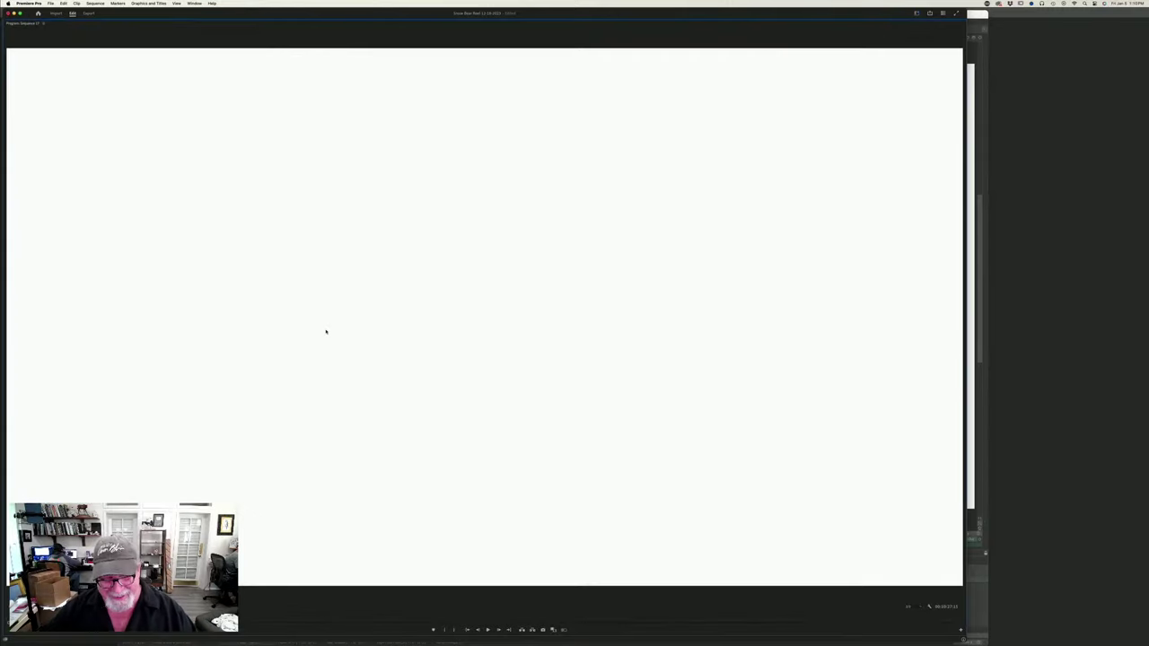
left_click(488, 630)
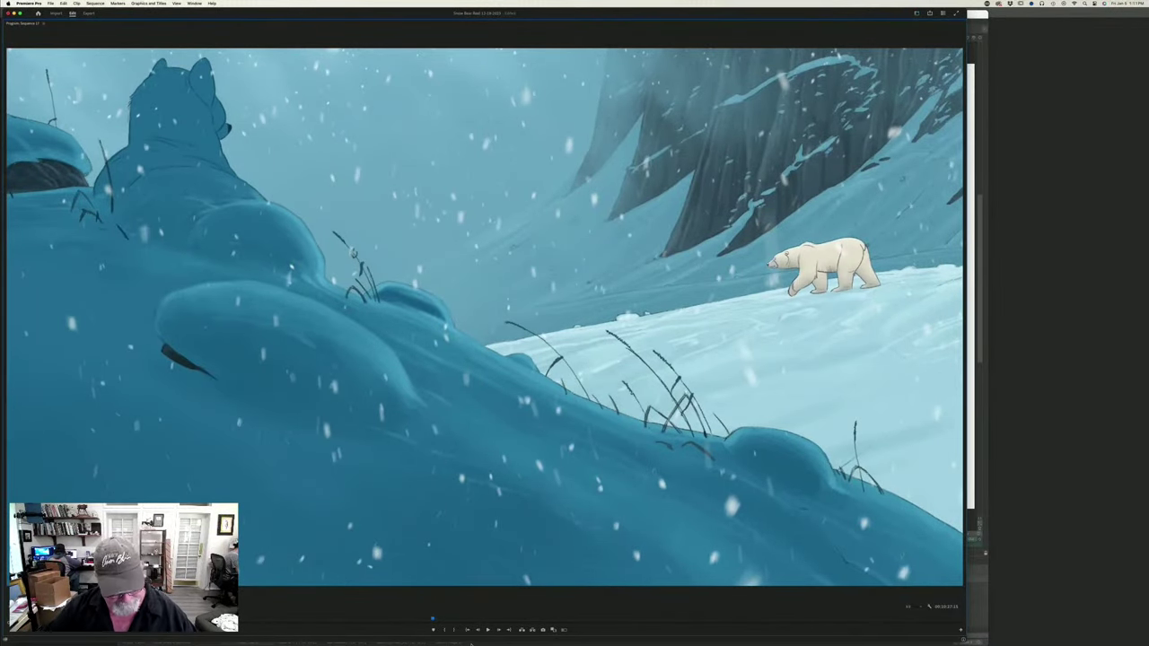
key("grave")
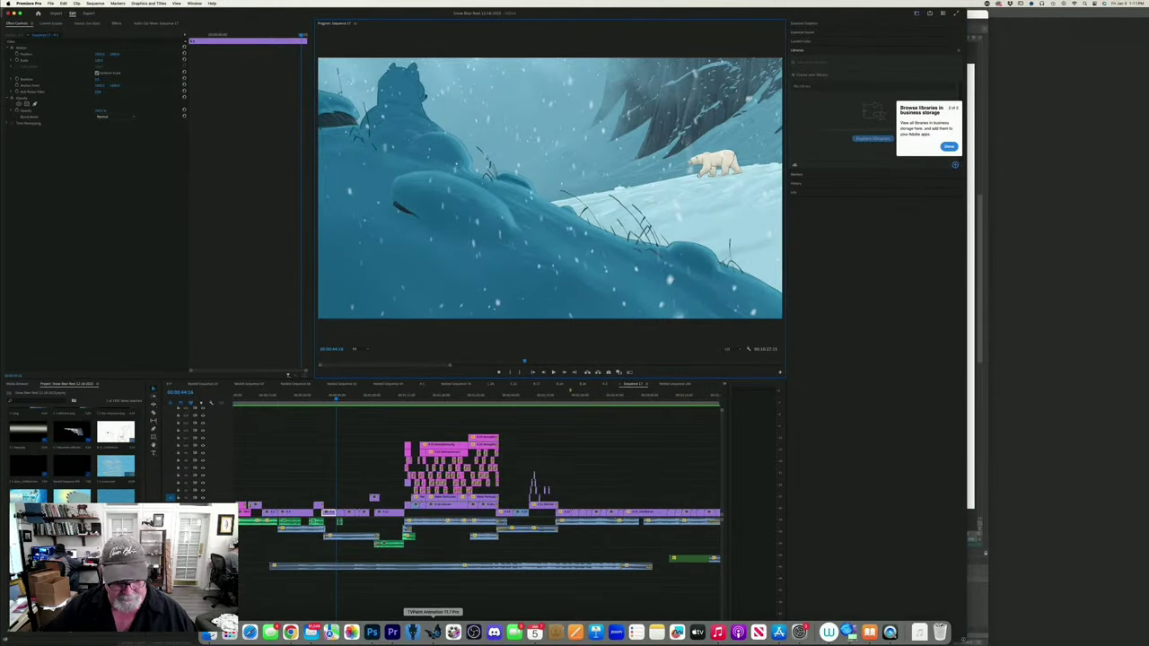
- Return to TVPaint, compare the third pose with the preceding frame, and trace the far brow contour beside the eye
left_click(433, 632)
key("Left")
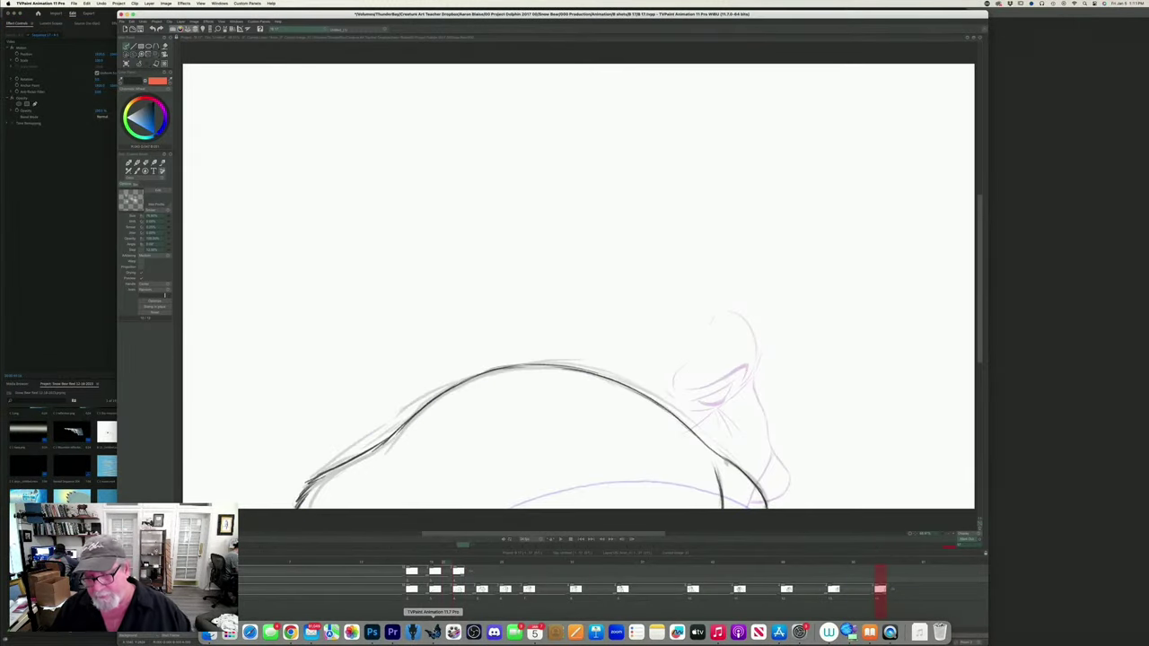
key("Right")
key("Left")
key("Right")
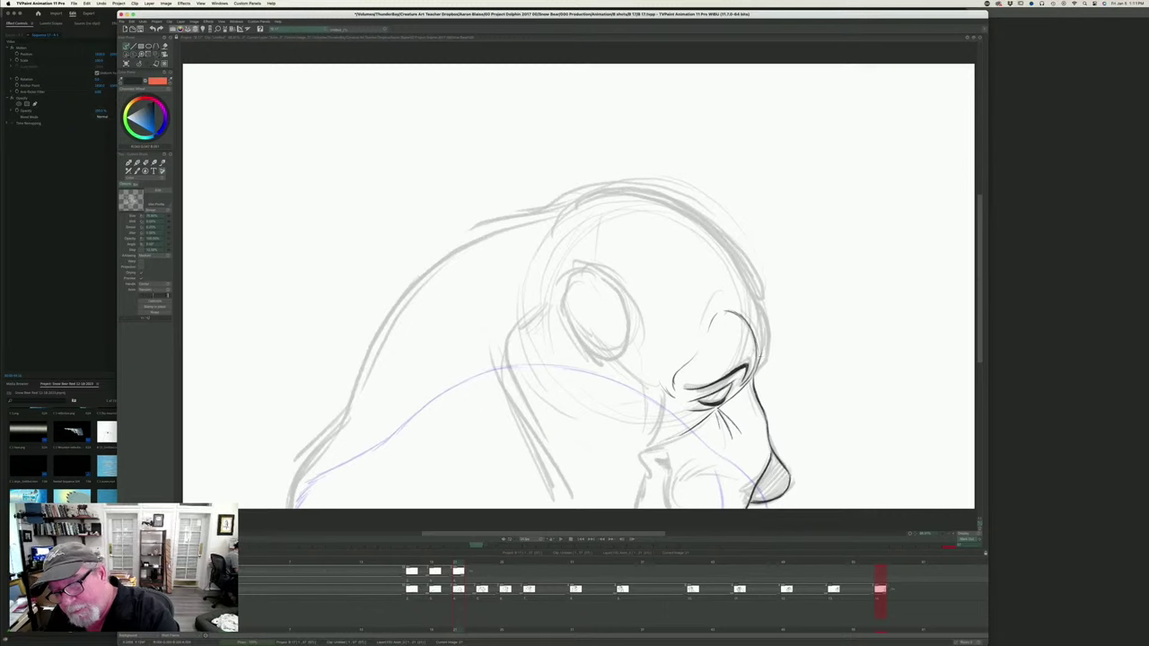
left_click_drag(758, 311, 769, 356)
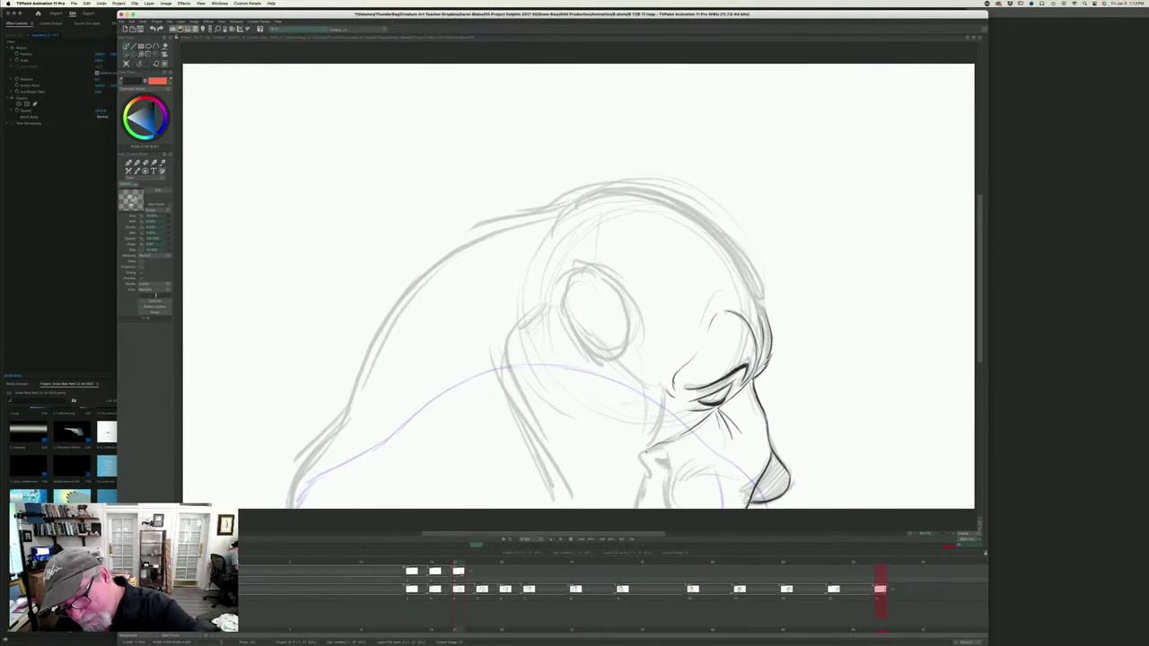
- Trace the curved muzzle fold and the lip lines around the mouth corner, comparing them with the preceding frame
left_click_drag(727, 474, 686, 480)
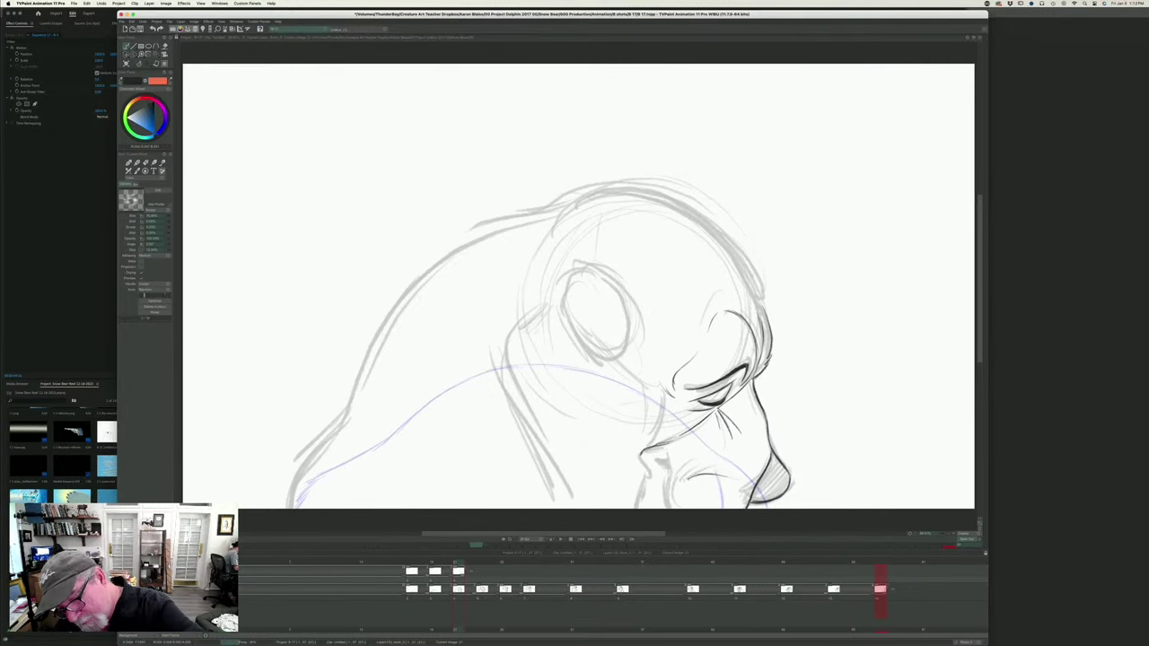
key("Left")
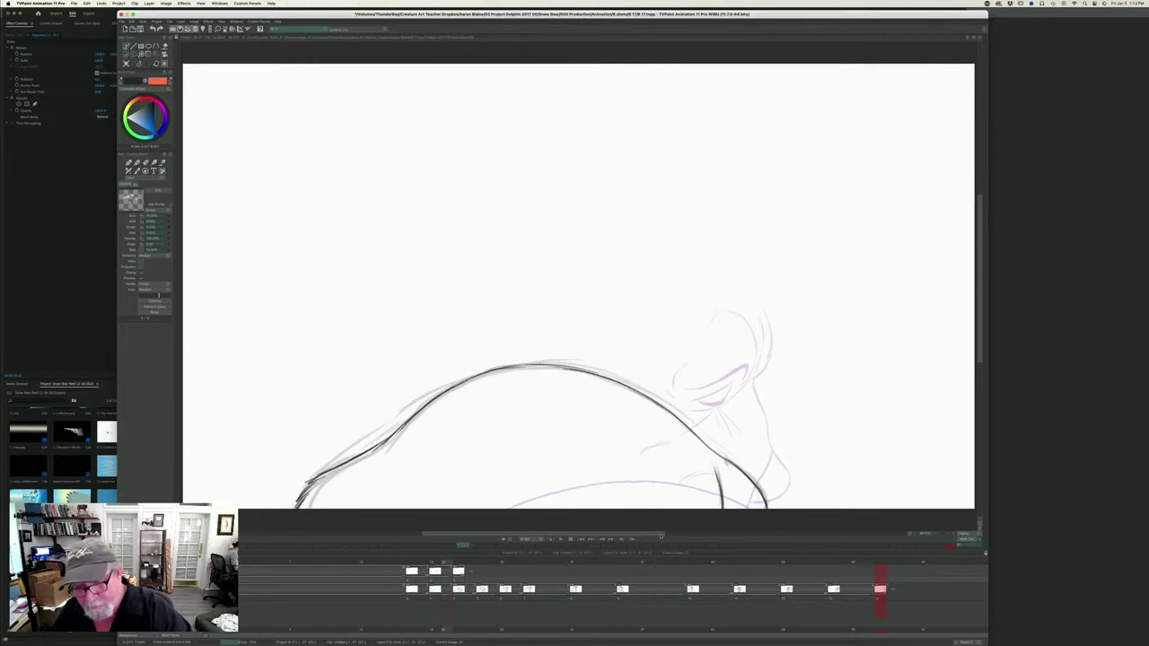
key("Right")
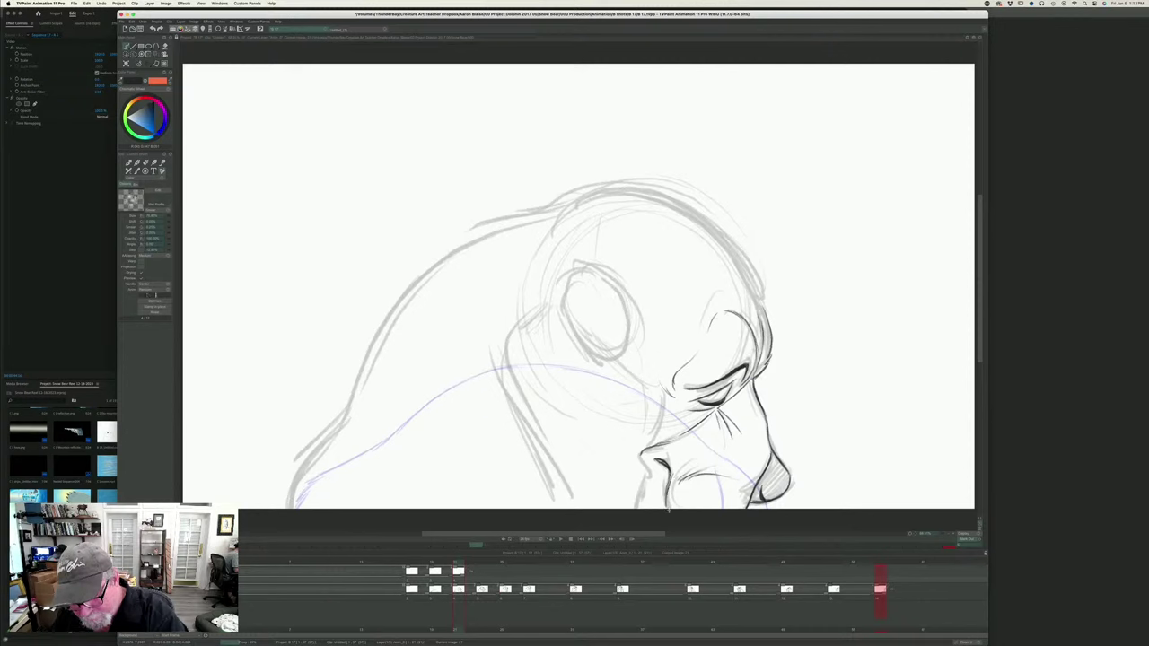
key("Left")
key("Right")
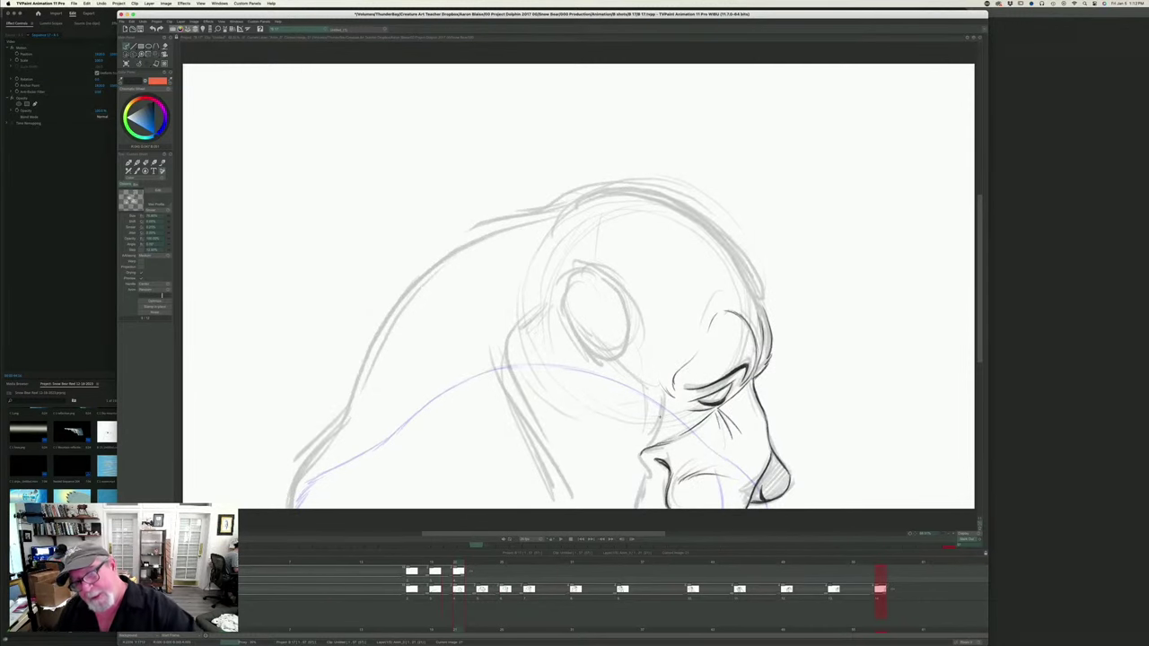
key("Left")
key("Right")
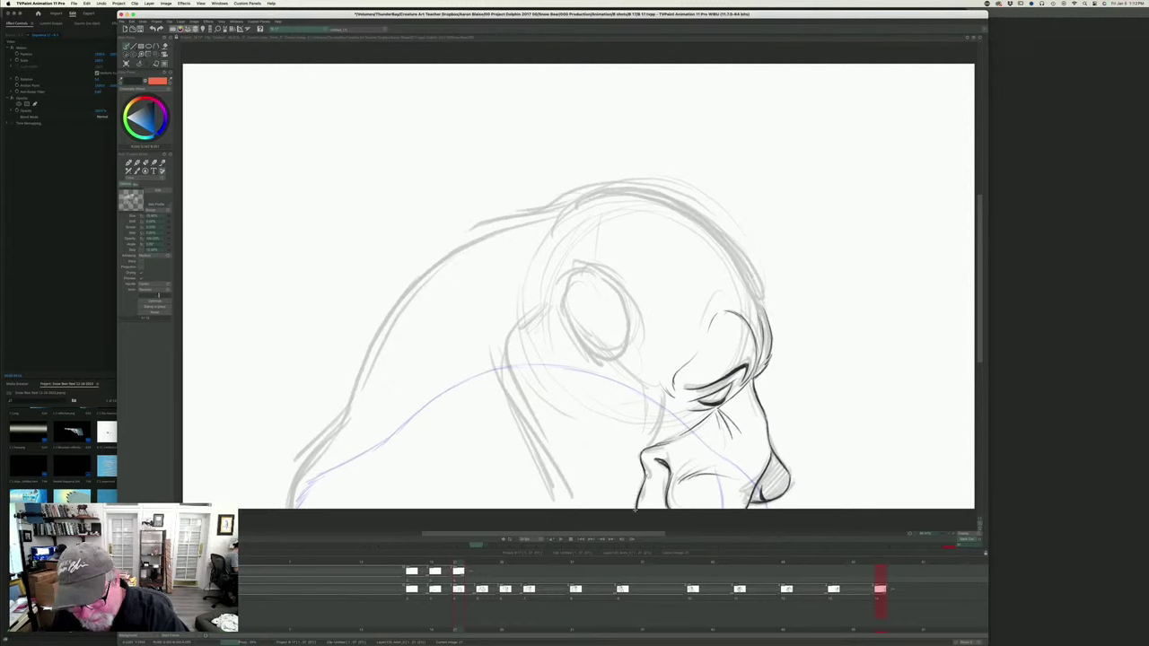
key("Left")
key("Right")
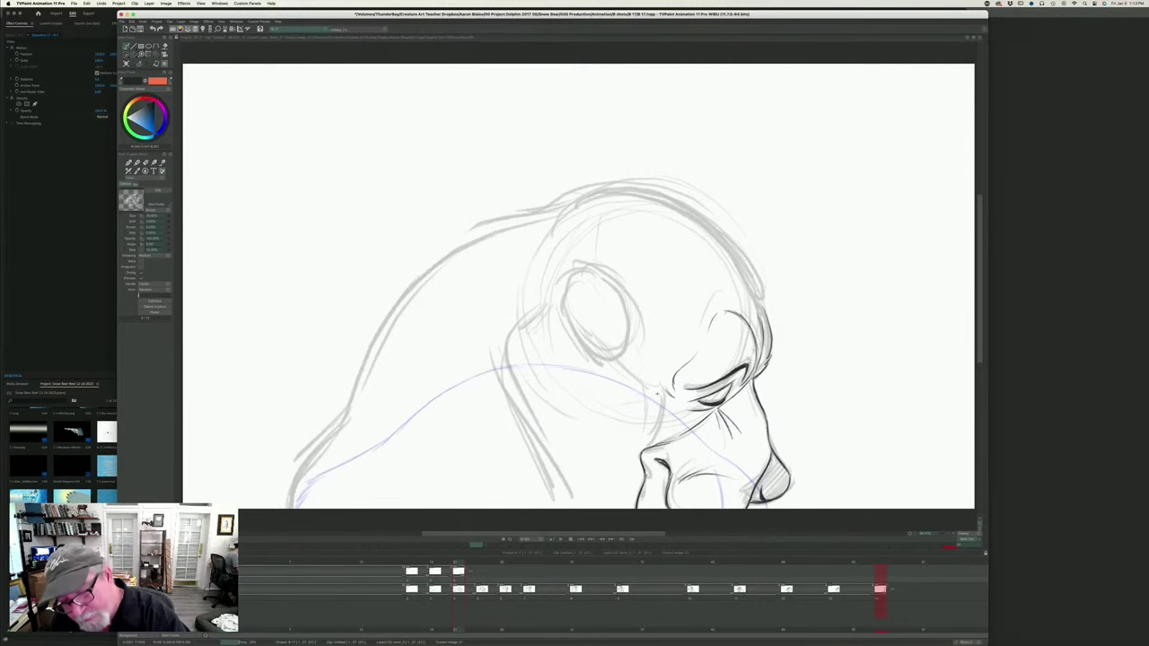
- Trace the cheek line above the mouth corner and the short line running from the ear toward the cheek
left_click_drag(662, 393, 647, 445)
key("Left")
key("Right")
key("Left")
key("Right")
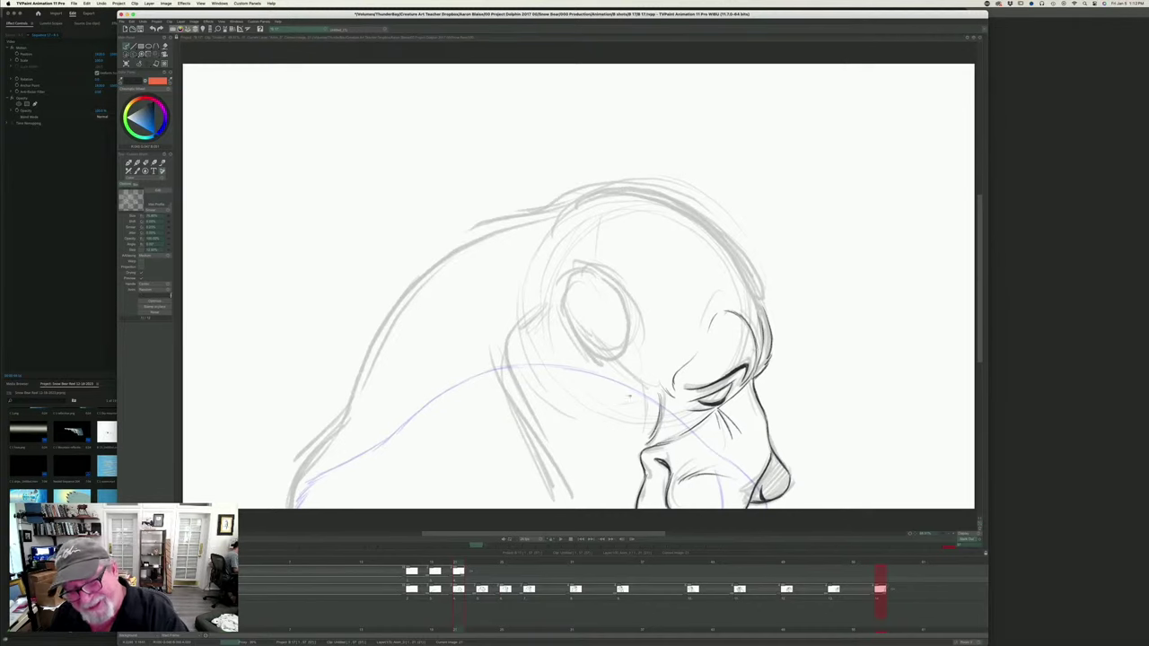
left_click_drag(641, 381, 618, 359)
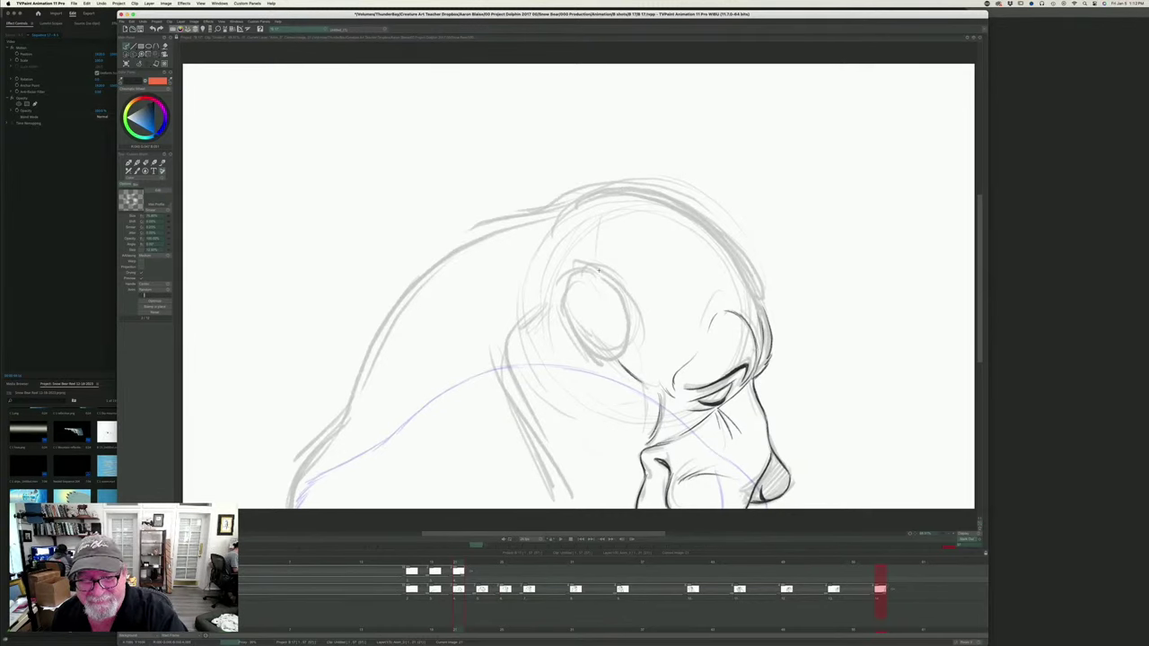
- Trace the ear's oval outline with a fur tuft at its base, and compare it with the preceding frame
mouse_move(573, 266)
left_mouse_down()
mouse_move(604, 273)
mouse_move(575, 325)
mouse_move(593, 359)
mouse_move(610, 352)
left_mouse_up()
mouse_move(616, 280)
left_mouse_down()
mouse_move(633, 330)
mouse_move(620, 355)
left_mouse_up()
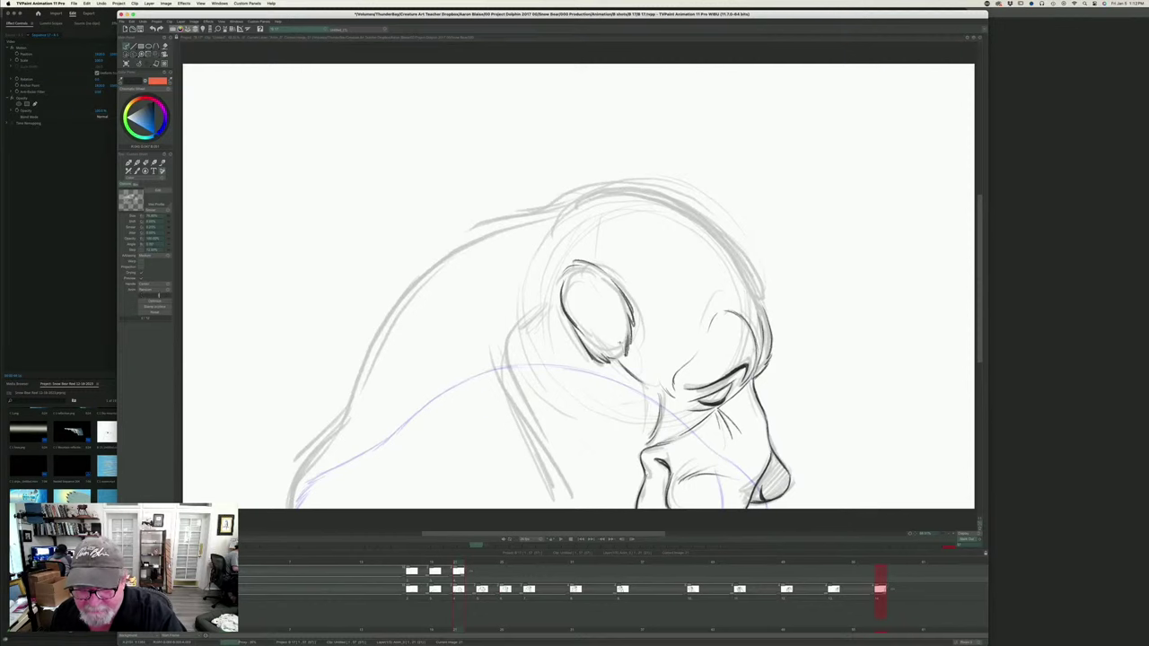
key("Left")
key("Right")
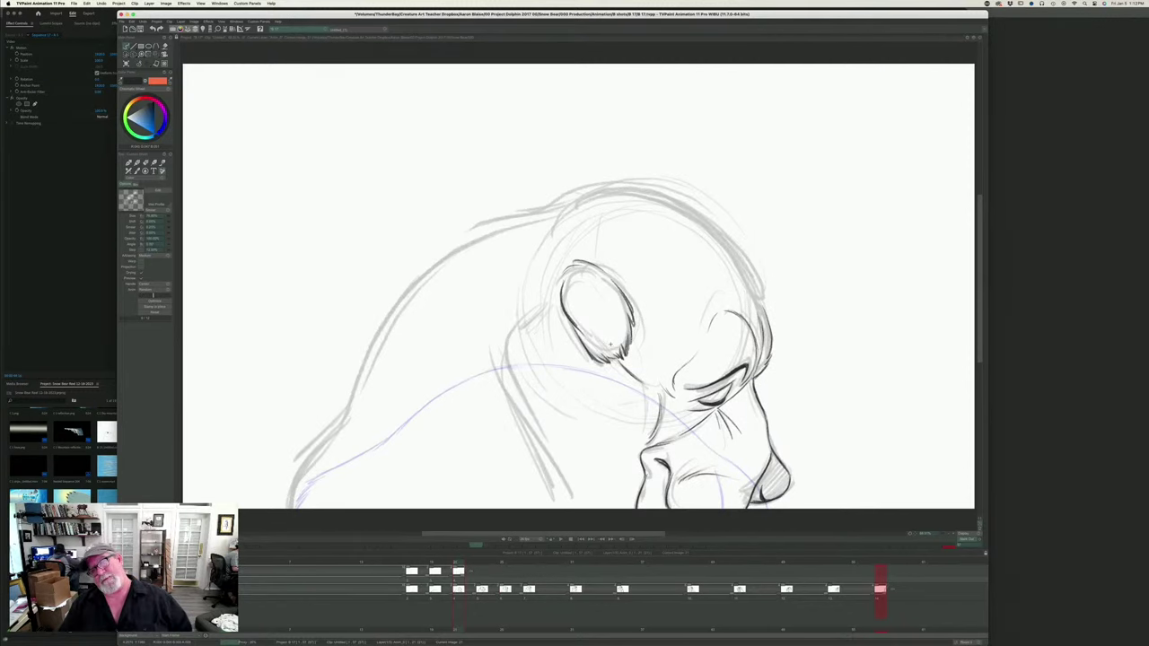
- Trace the top contour of the head from the forehead over the crown to the back of the neck
key("Left")
key("Right")
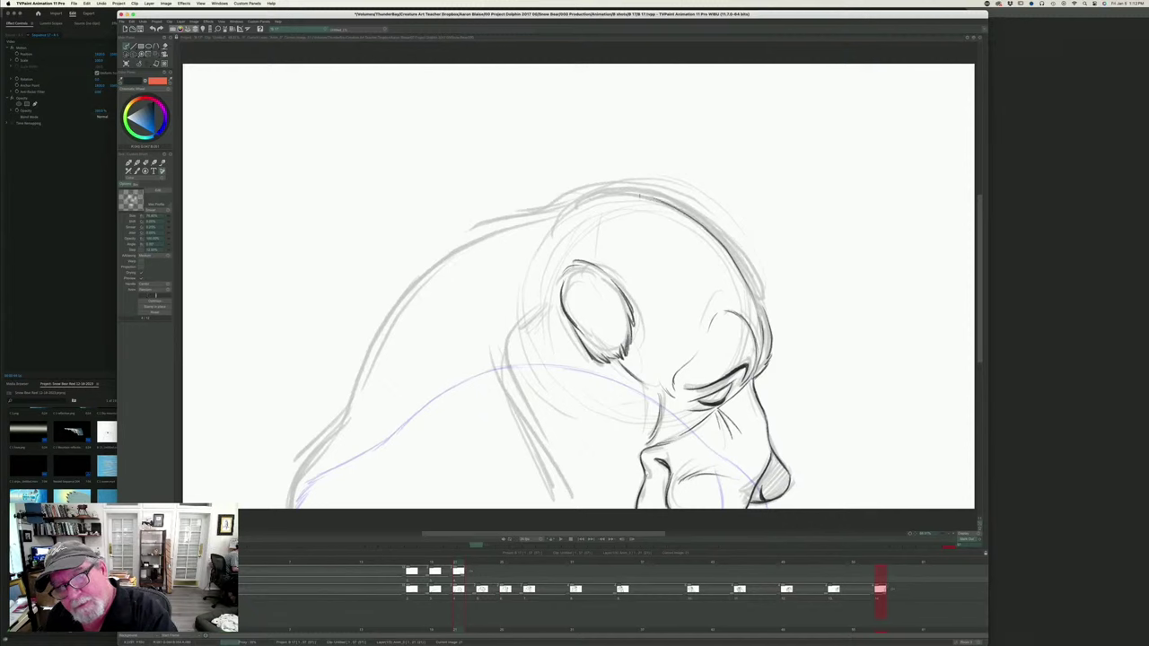
left_click_drag(745, 270, 759, 301)
mouse_move(719, 233)
left_mouse_down()
mouse_move(752, 283)
mouse_move(737, 254)
mouse_move(632, 188)
mouse_move(498, 215)
left_mouse_up()
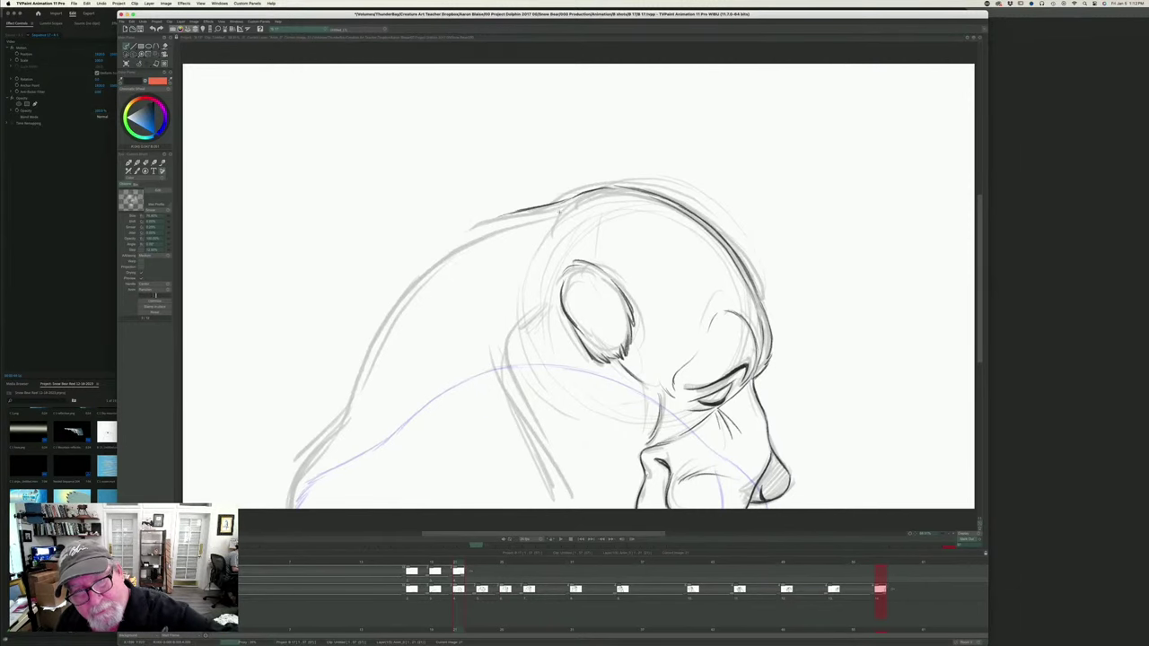
- Trace the short curve dropping from the crown toward the back of the ear, comparing it with the preceding frame
left_click_drag(571, 206, 548, 248)
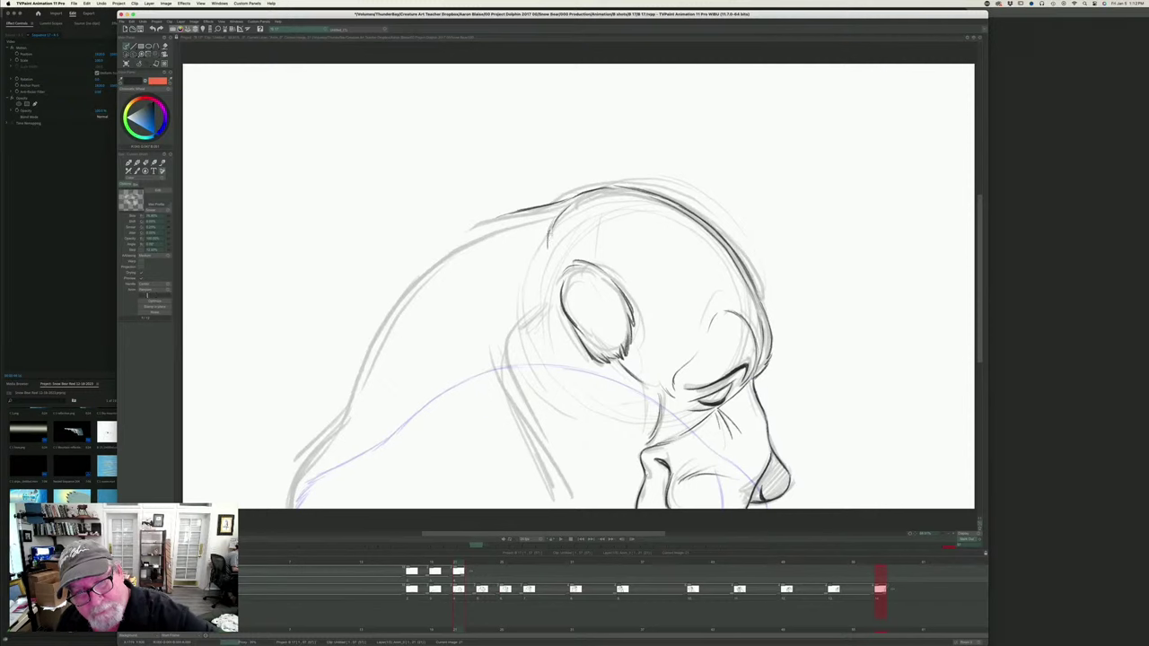
key("Left")
key("Right")
key("Left")
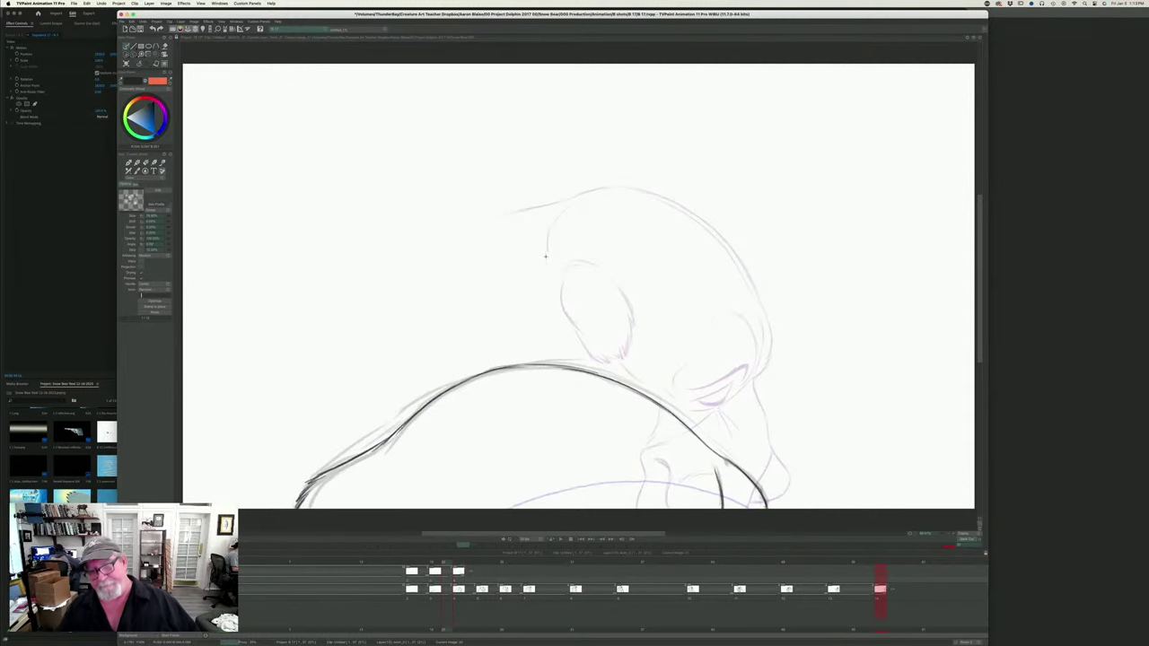
key("Right")
key("Left")
key("Right")
- Trace the jaw and throat line curving from behind the ear down toward the chest, comparing it with the preceding frame
mouse_move(555, 303)
left_mouse_down()
mouse_move(522, 319)
mouse_move(507, 352)
mouse_move(514, 392)
mouse_move(567, 484)
left_mouse_up()
key("Left")
key("Right")
left_click_drag(532, 418, 586, 503)
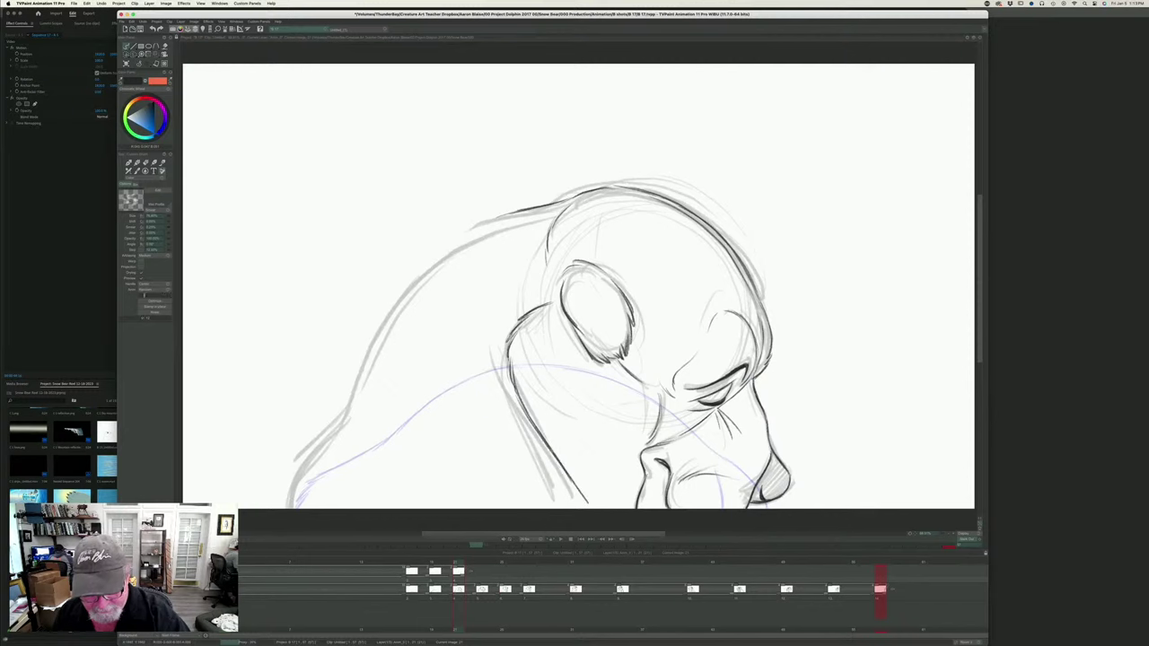
left_click_drag(557, 462, 585, 508)
key("Left")
key("Right")
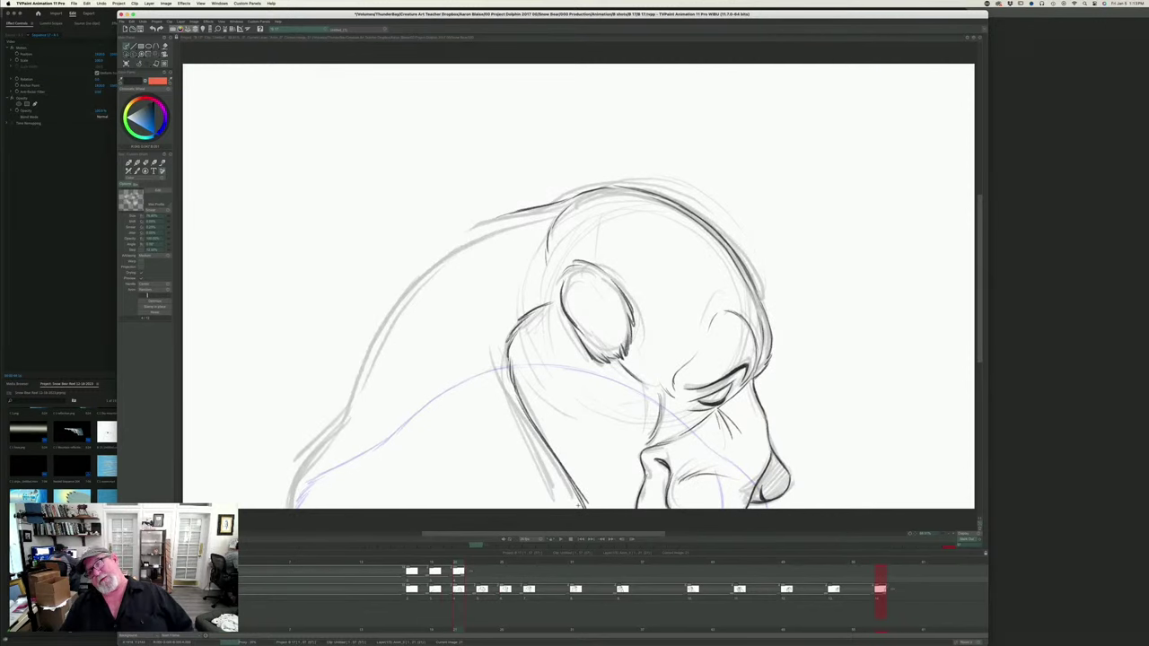
key("Left")
key("Right")
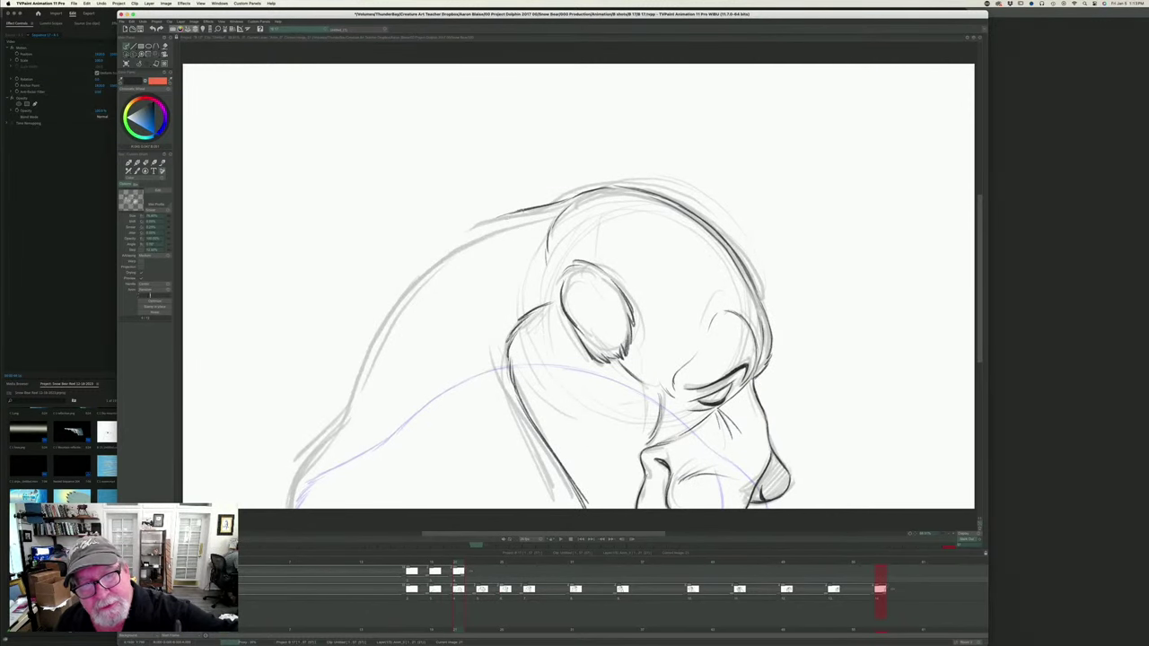
- Trace the long outer contour of the back from the nape down over the shoulder hump, comparing it with the preceding frame
mouse_move(508, 216)
left_mouse_down()
mouse_move(419, 271)
mouse_move(346, 418)
mouse_move(294, 463)
mouse_move(284, 501)
left_mouse_up()
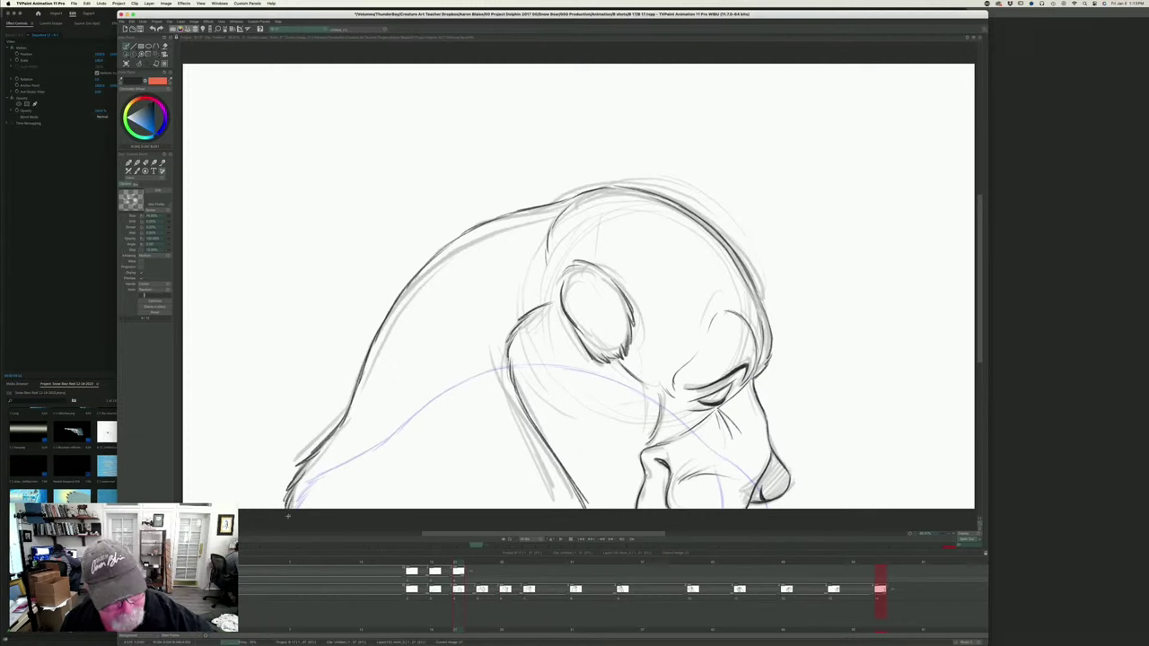
key("Left")
key("Right")
key("Left")
key("Right")
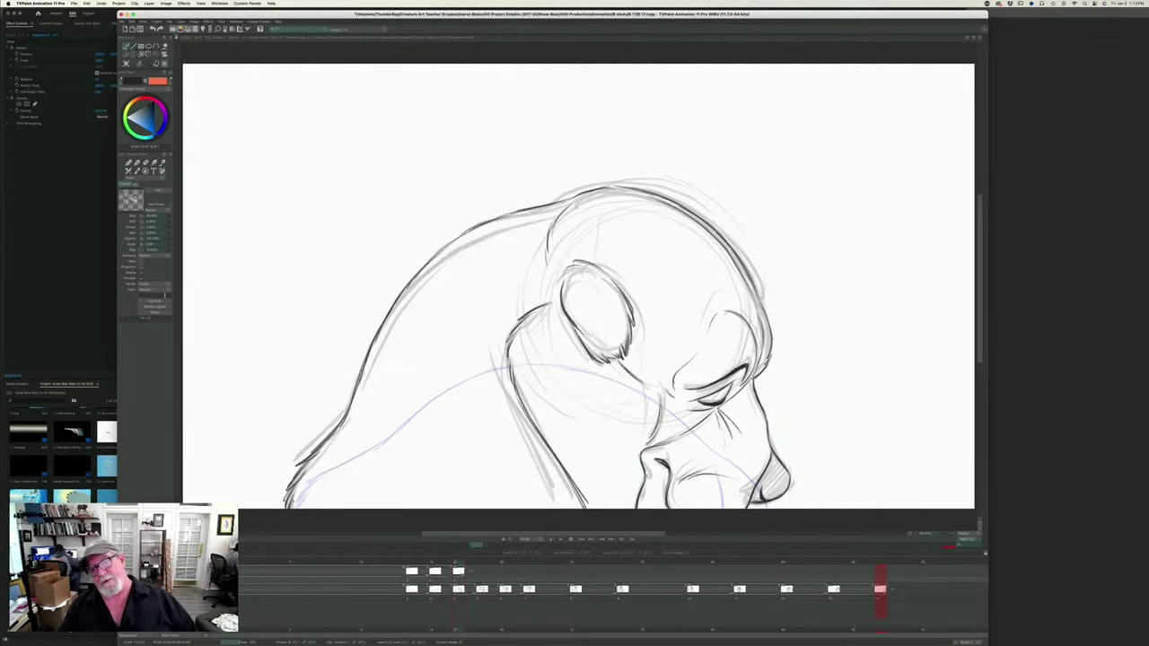
key("Left")
key("Right")
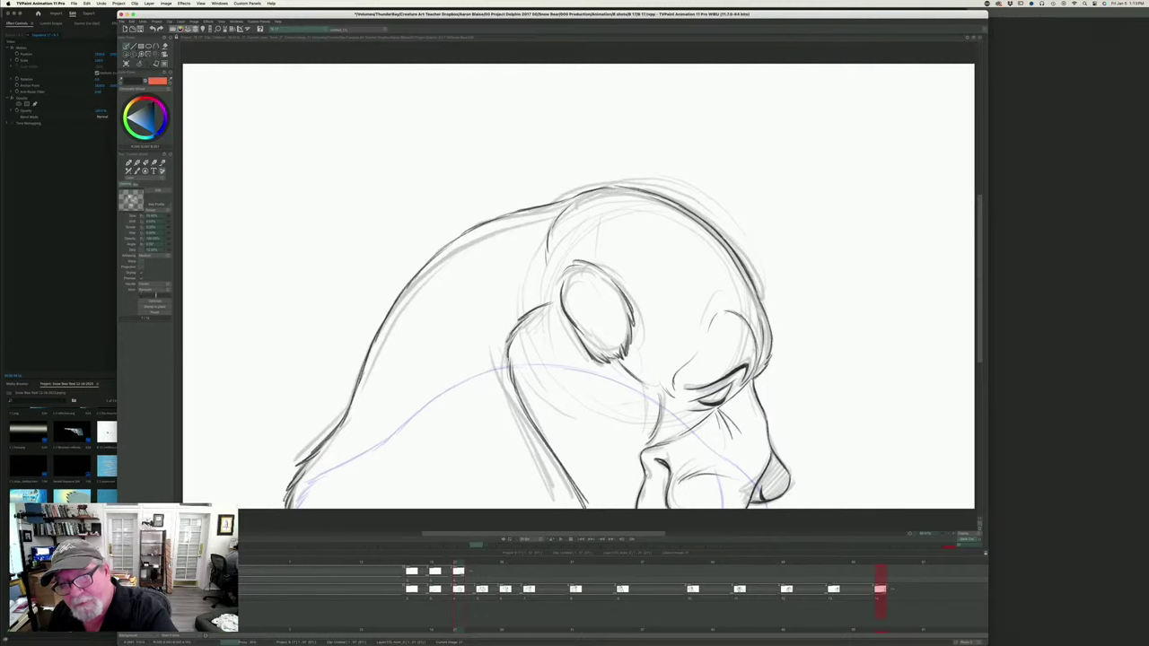
key("Left")
key("Right")
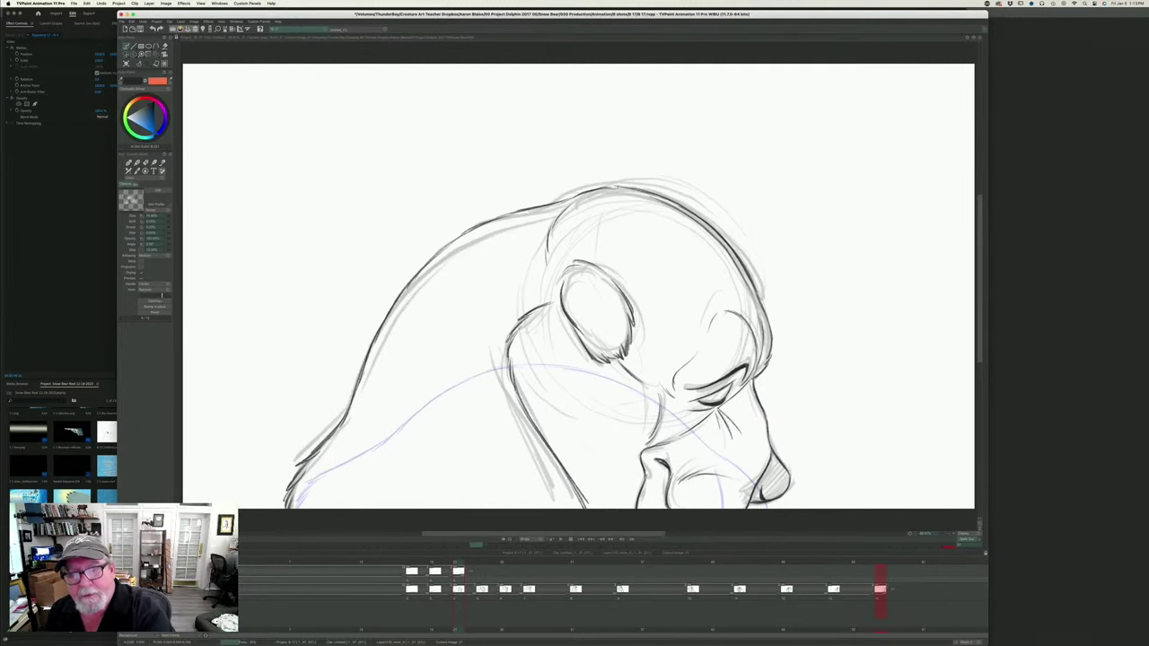
- Refine the line over the crown and add the shoulder crease lines and short fur strokes beneath the throat
left_click_drag(611, 187, 639, 190)
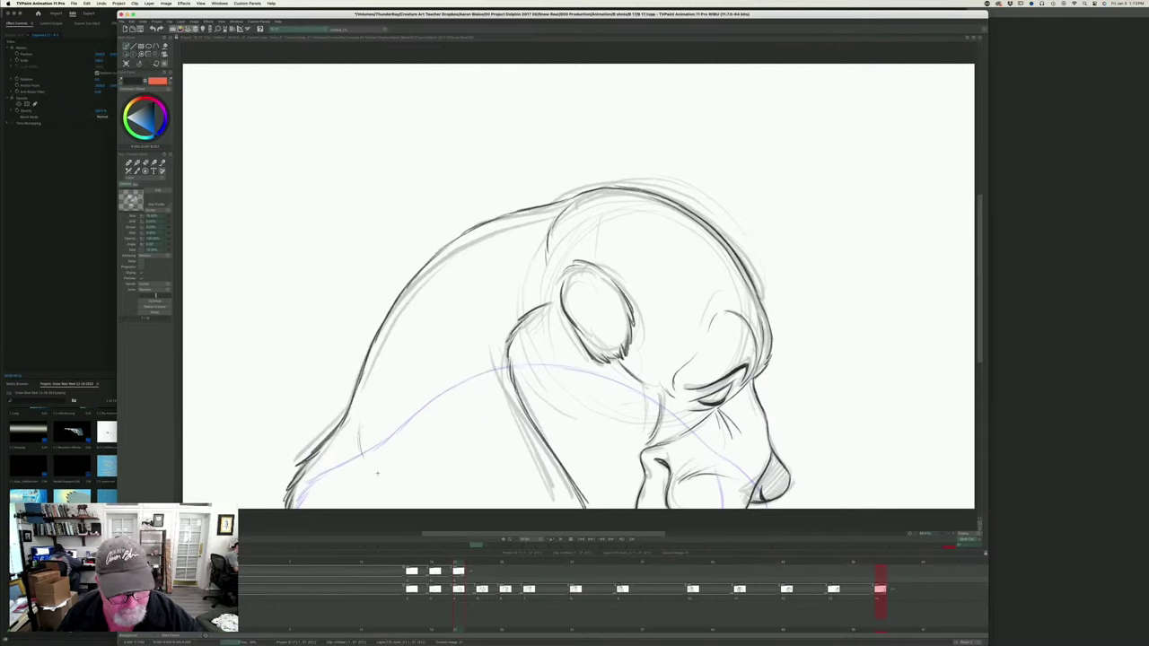
key("Left")
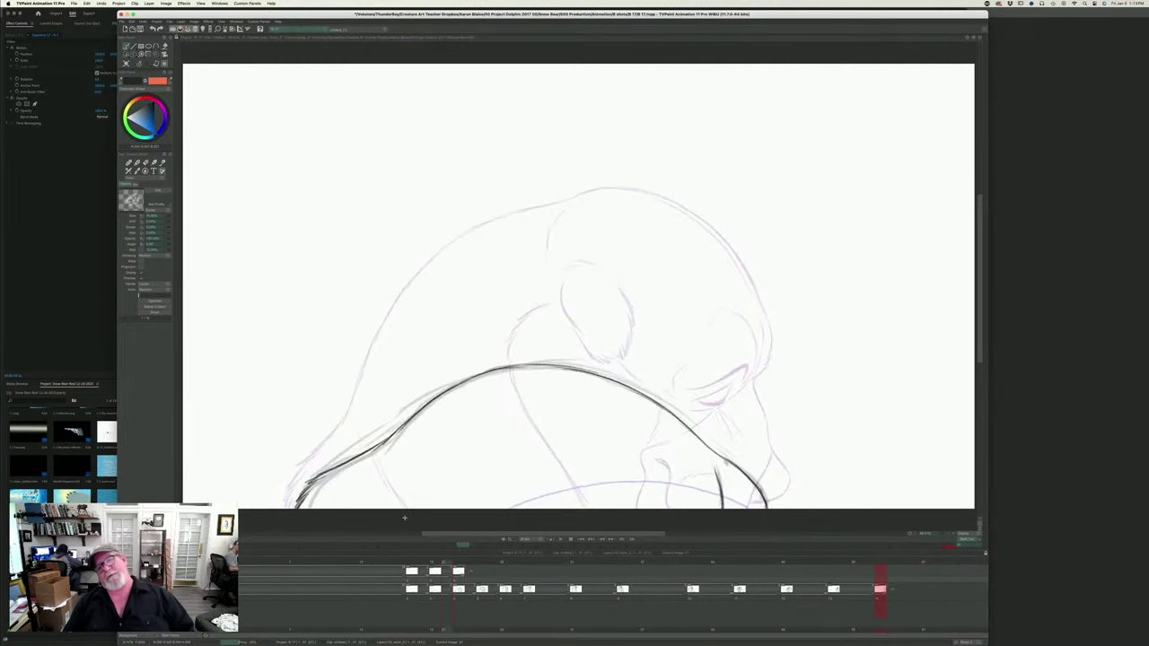
key("Right")
key("Left")
key("Right")
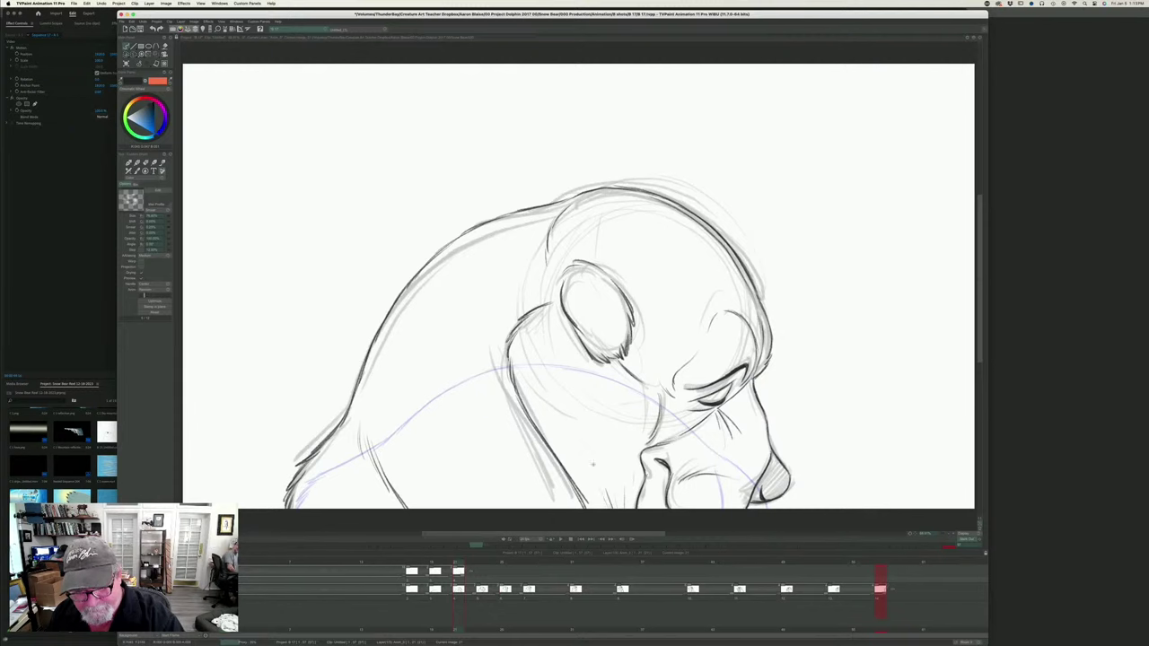
left_click_drag(592, 463, 614, 529)
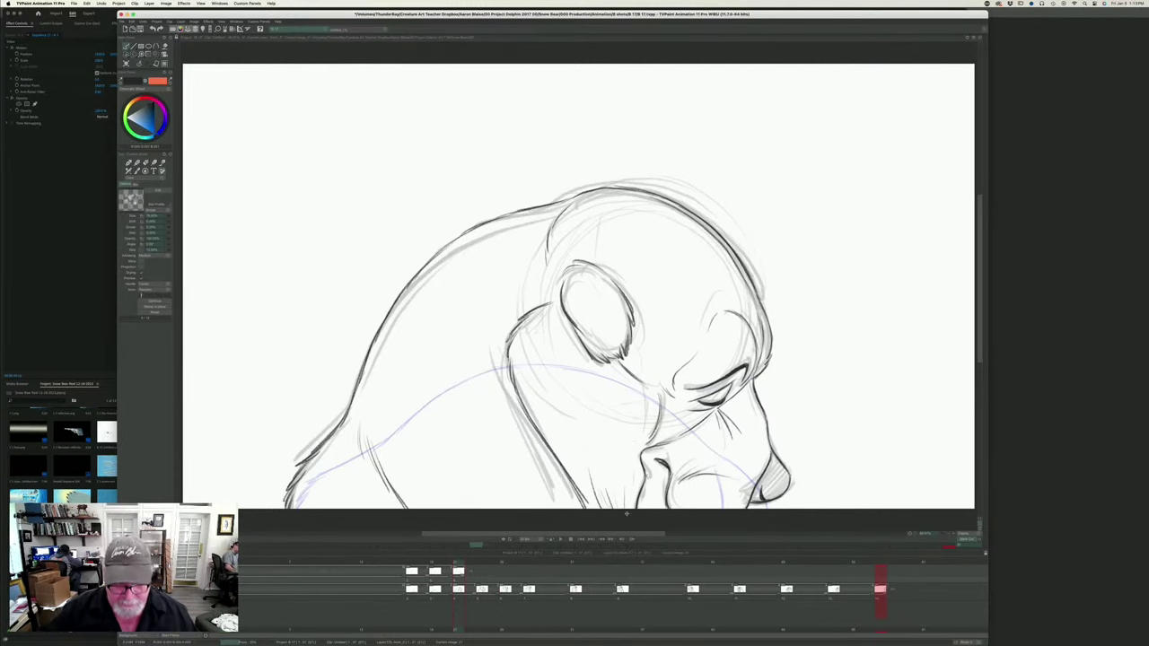
- Switch to Premiere Pro and review the shot of the two bears on the snowy ridge in the edited sequence
mouse_move(454, 639)
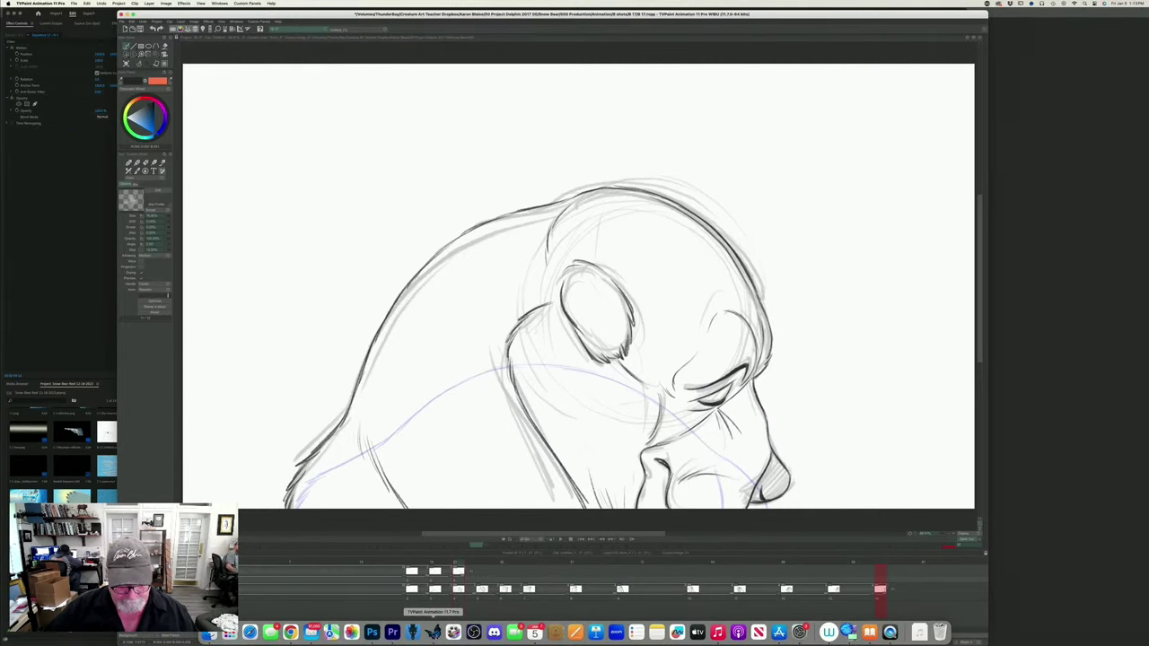
left_click(393, 633)
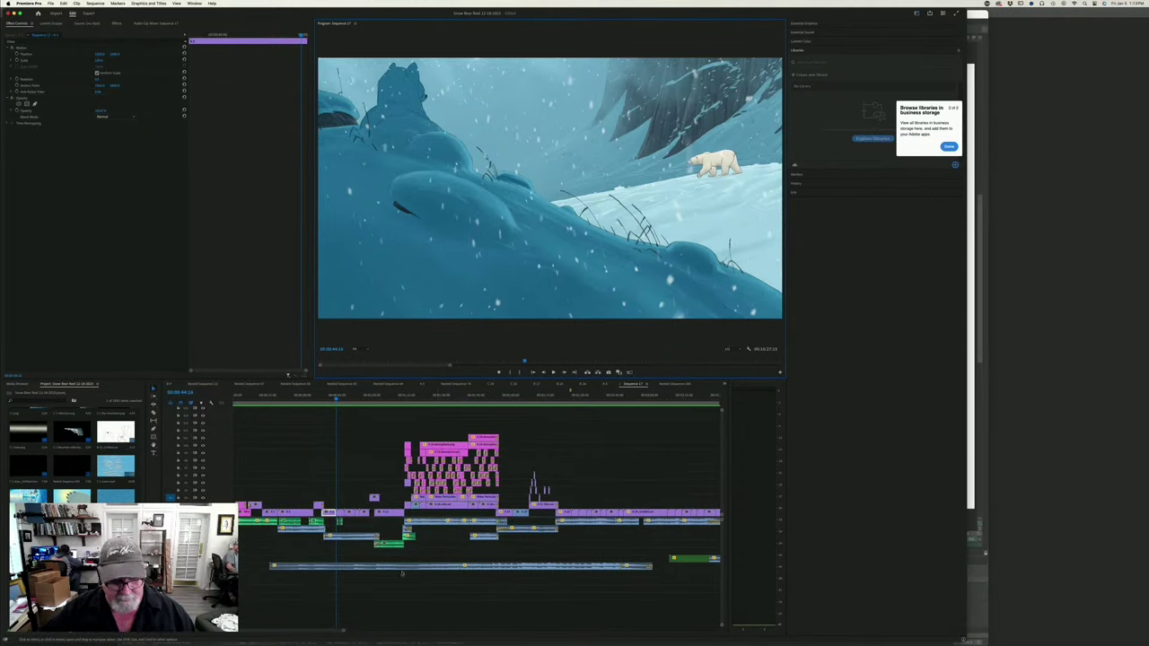
scroll(401, 573, "right", 10)
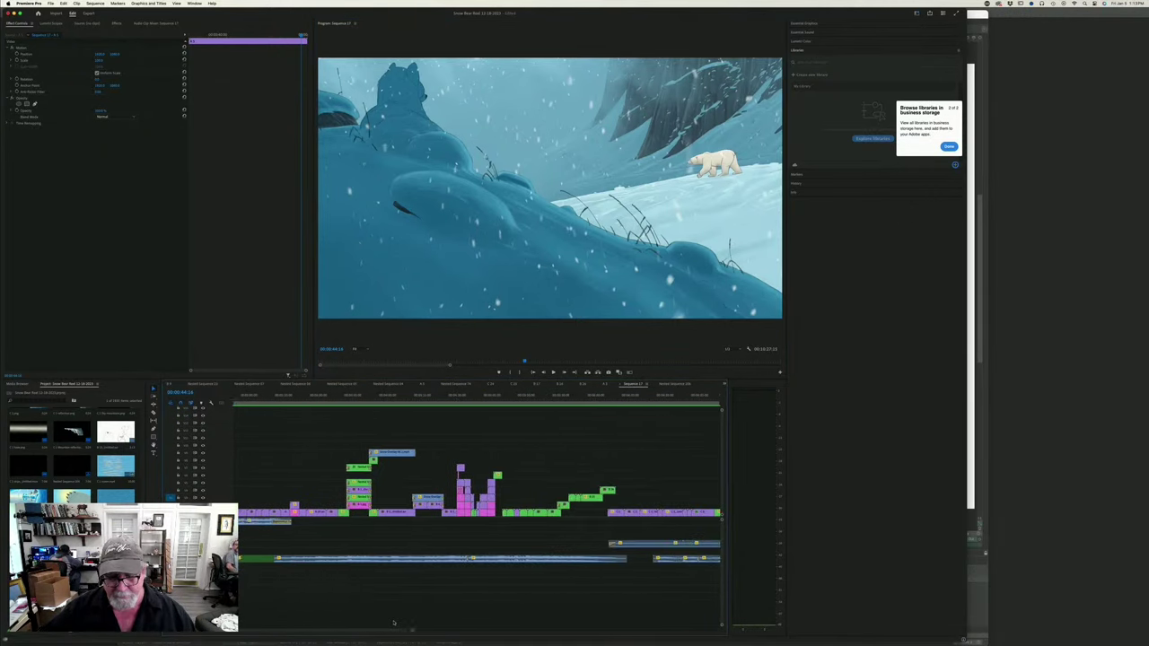
scroll(397, 621, "right", 3)
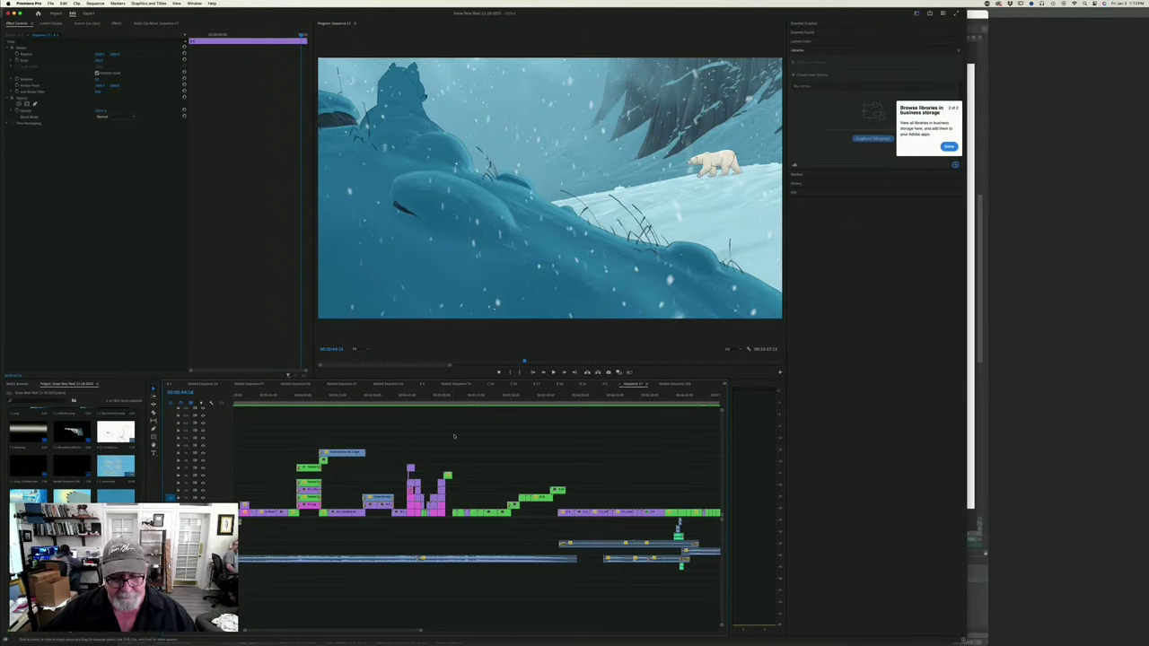
left_click(447, 396)
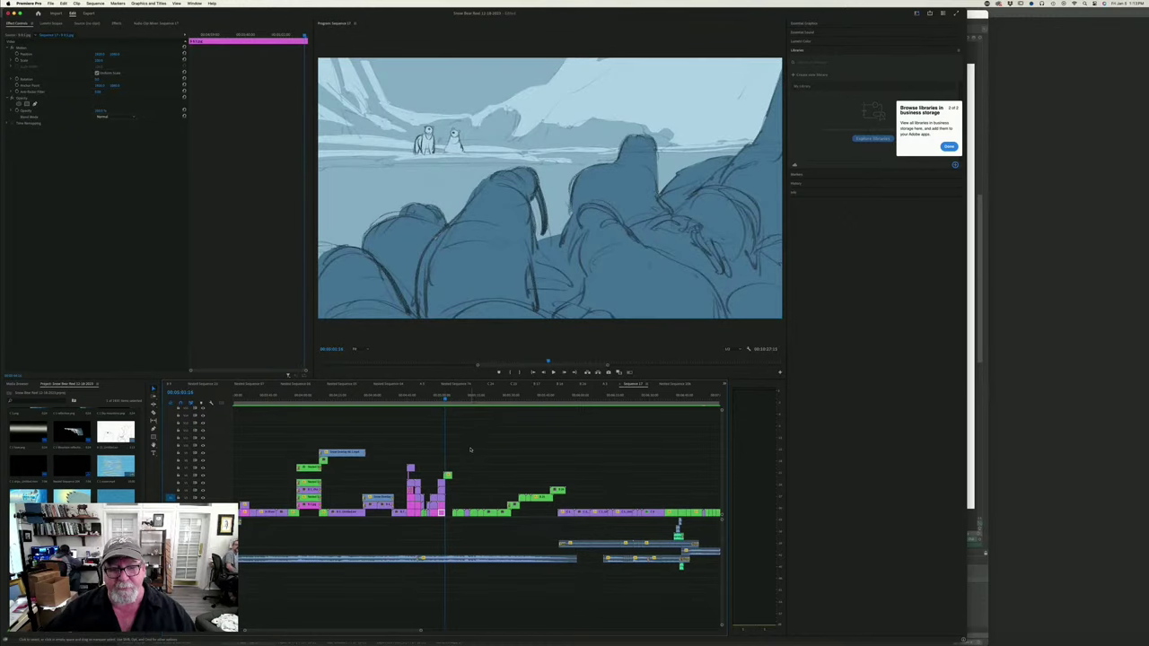
left_click_drag(445, 400, 388, 418)
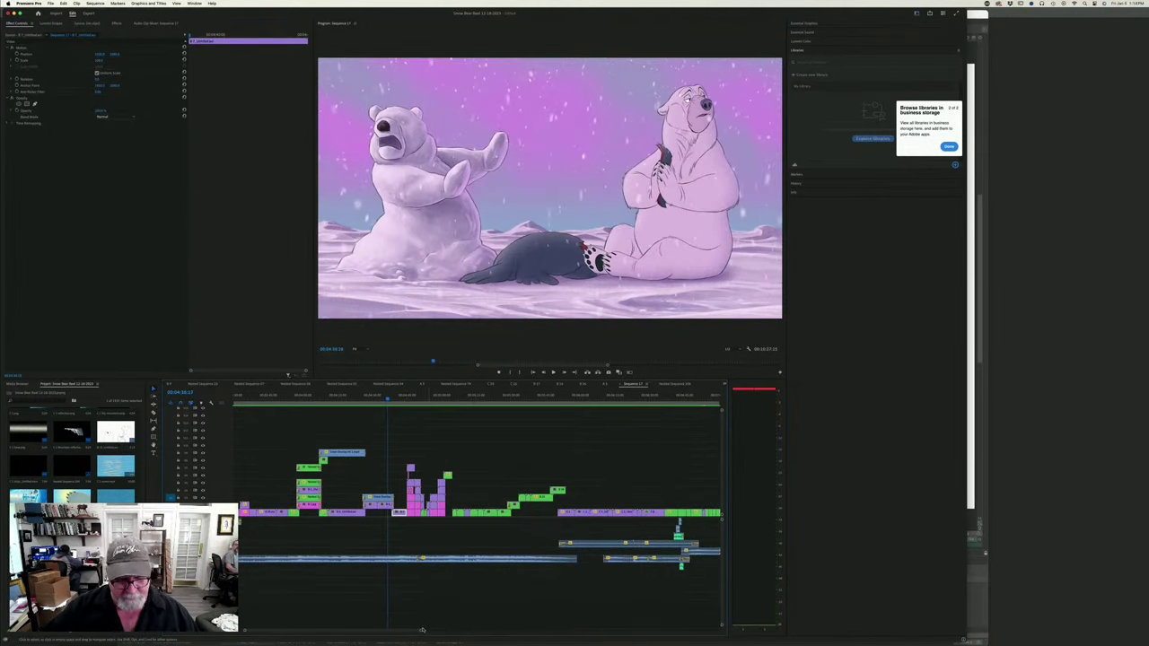
left_click_drag(423, 630, 364, 630)
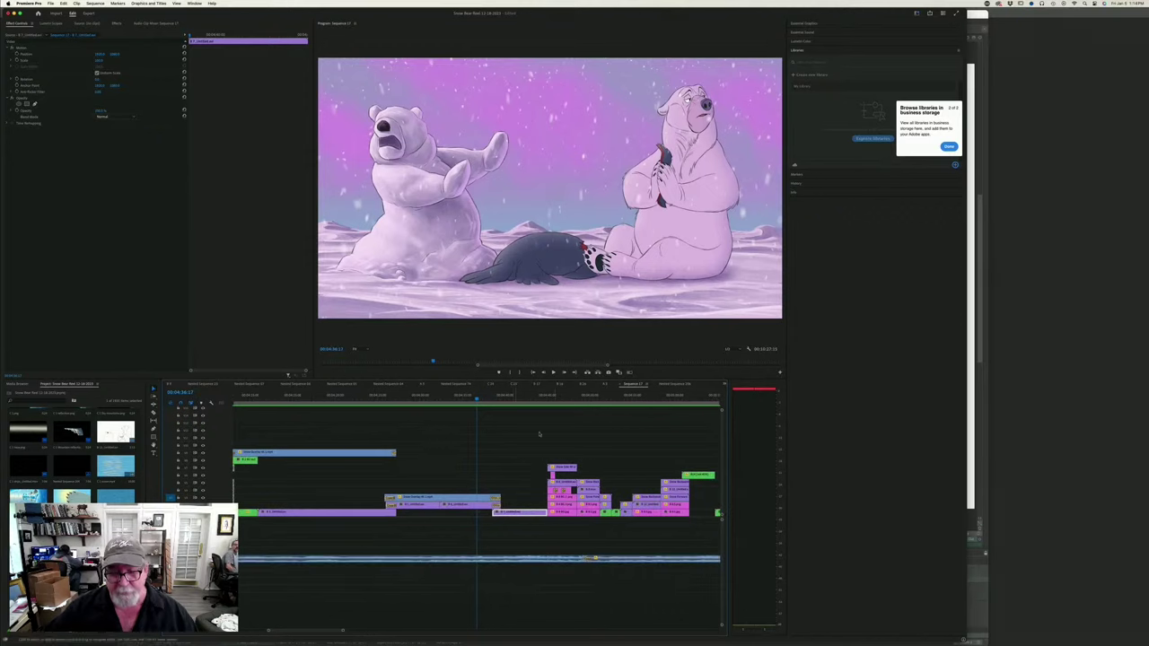
left_click(553, 371)
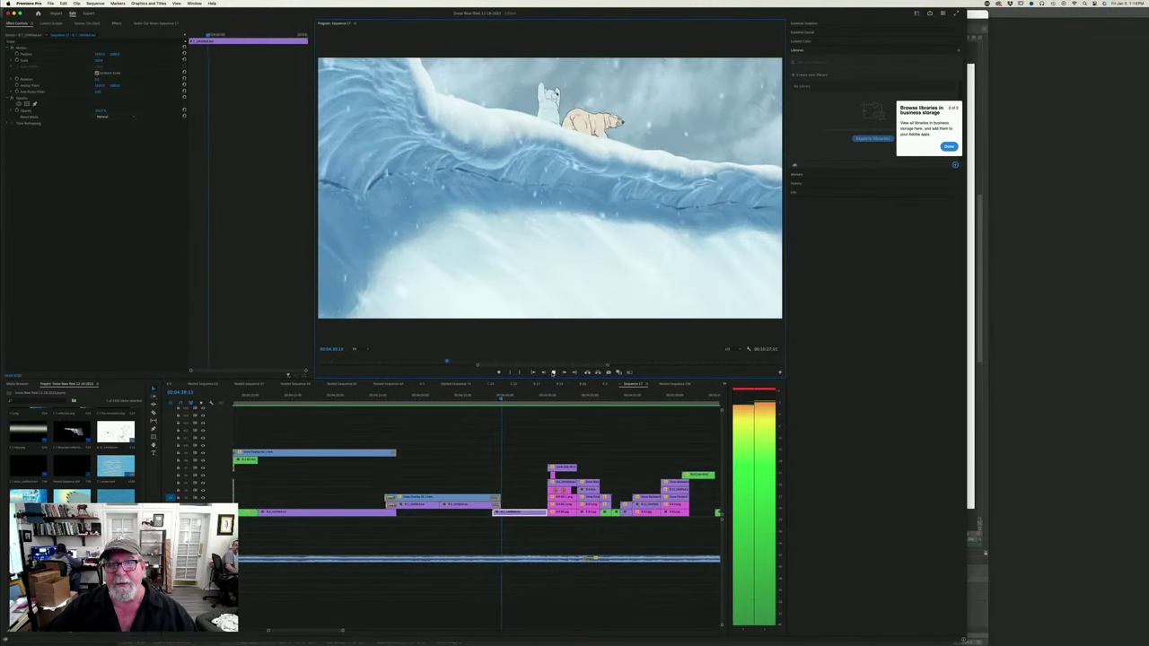
left_click(553, 372)
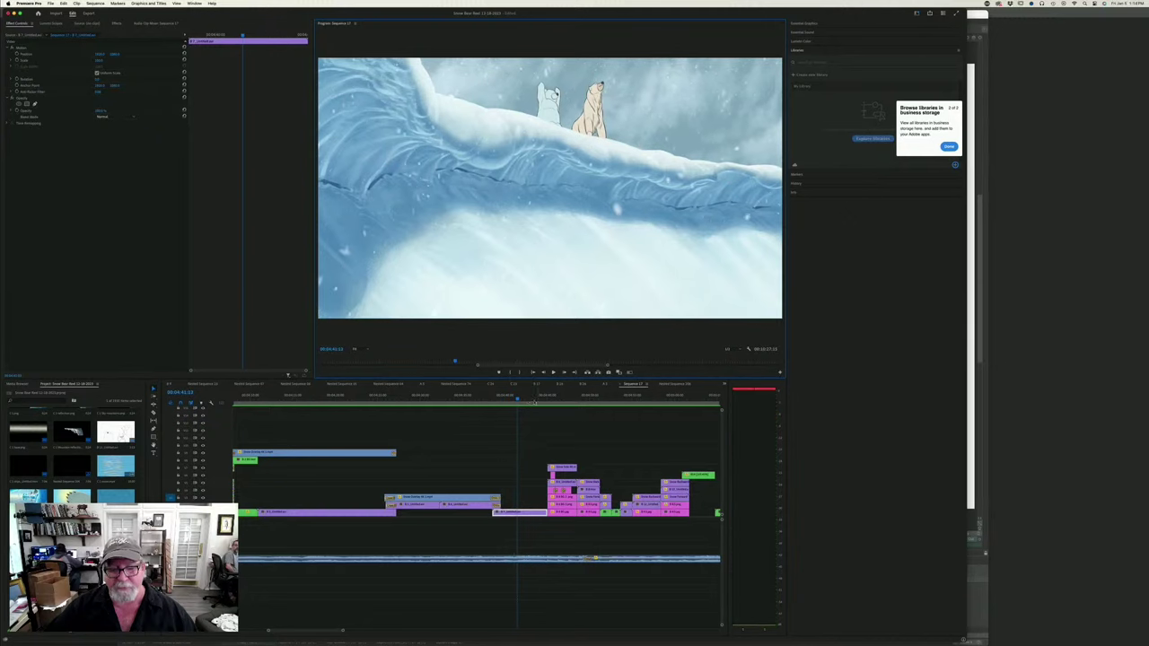
left_click_drag(518, 399, 497, 422)
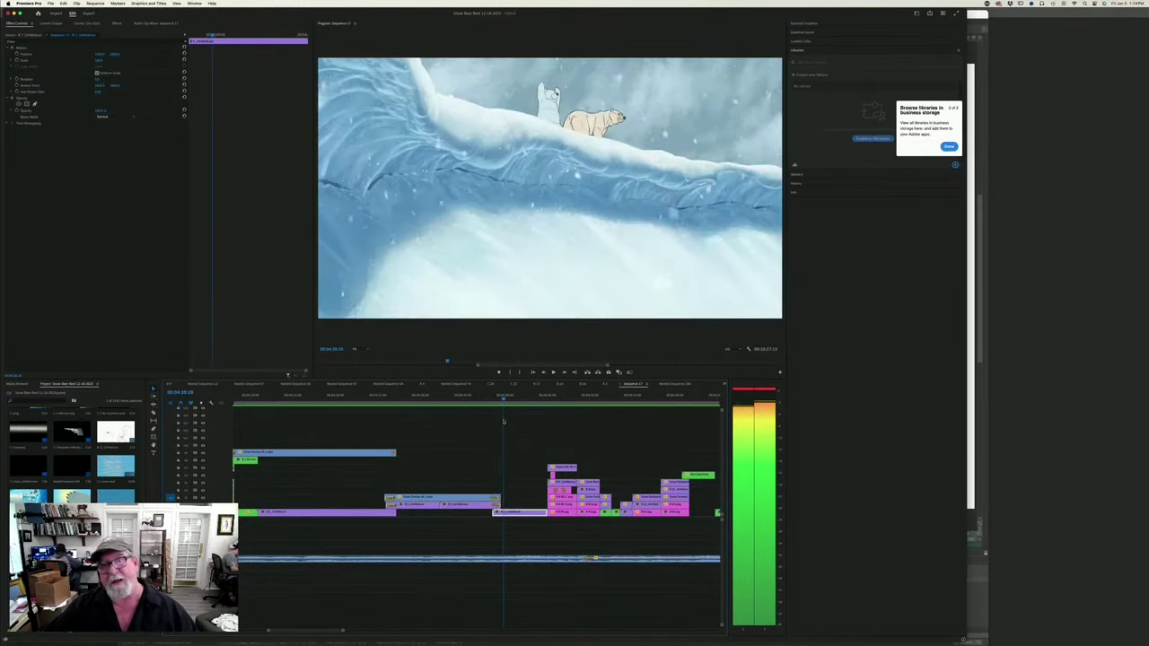
key("space")
mouse_move(392, 632)
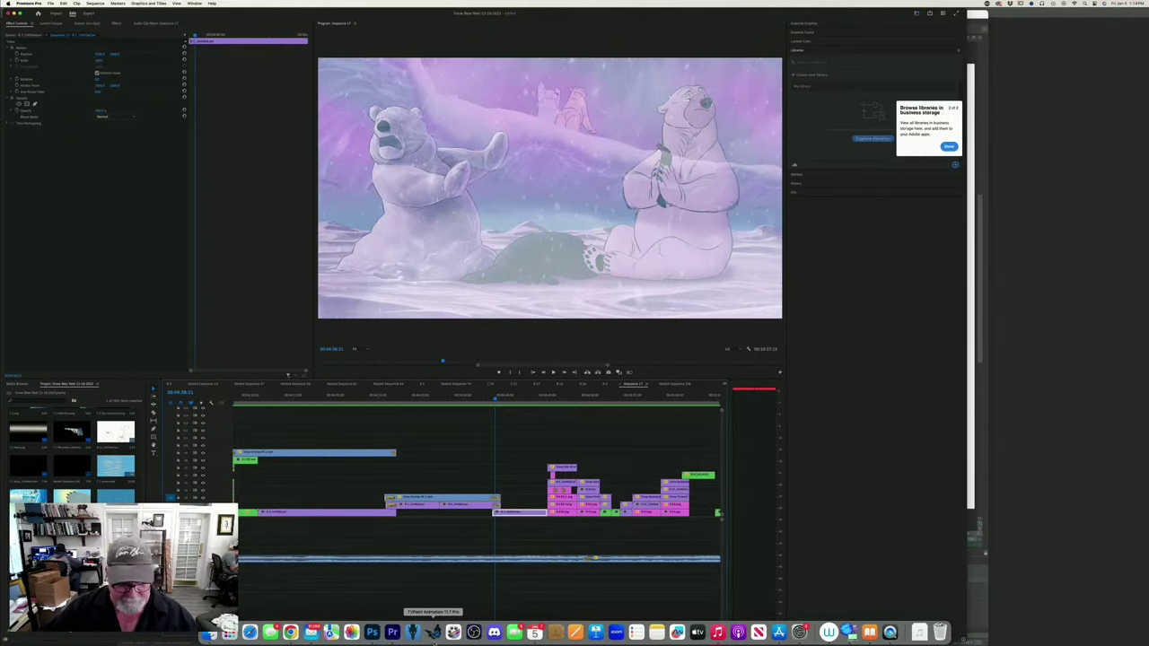
- Switch back to TVPaint and compare the traced head and back with the preceding frame
left_click(433, 632)
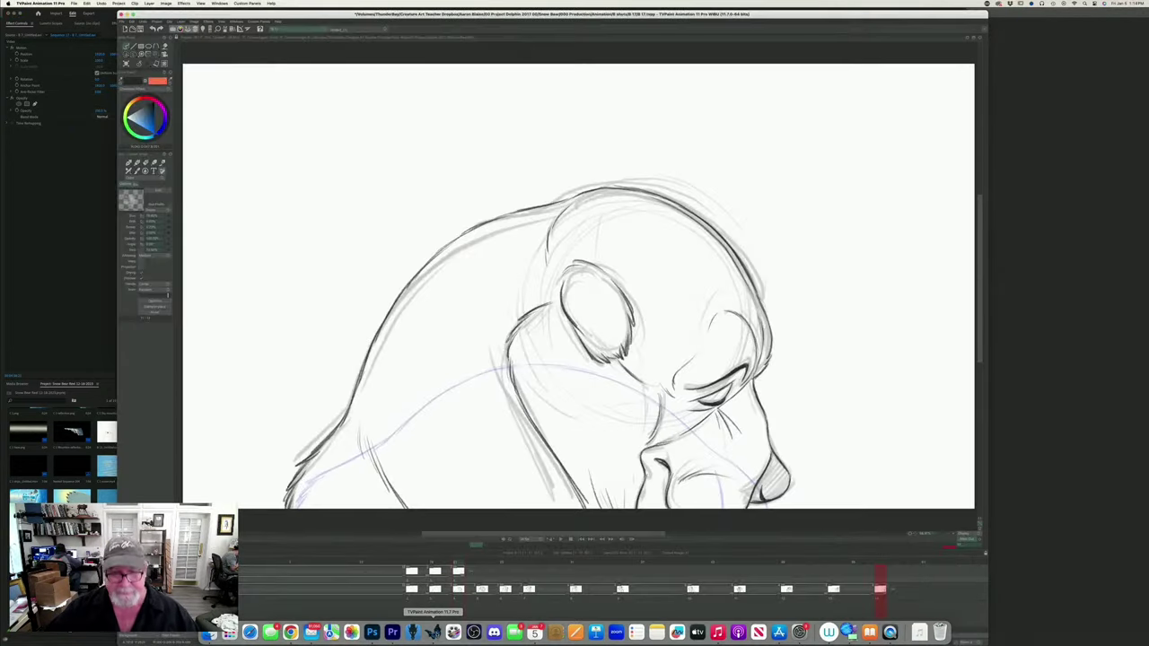
key("Left")
key("Right")
key("Left")
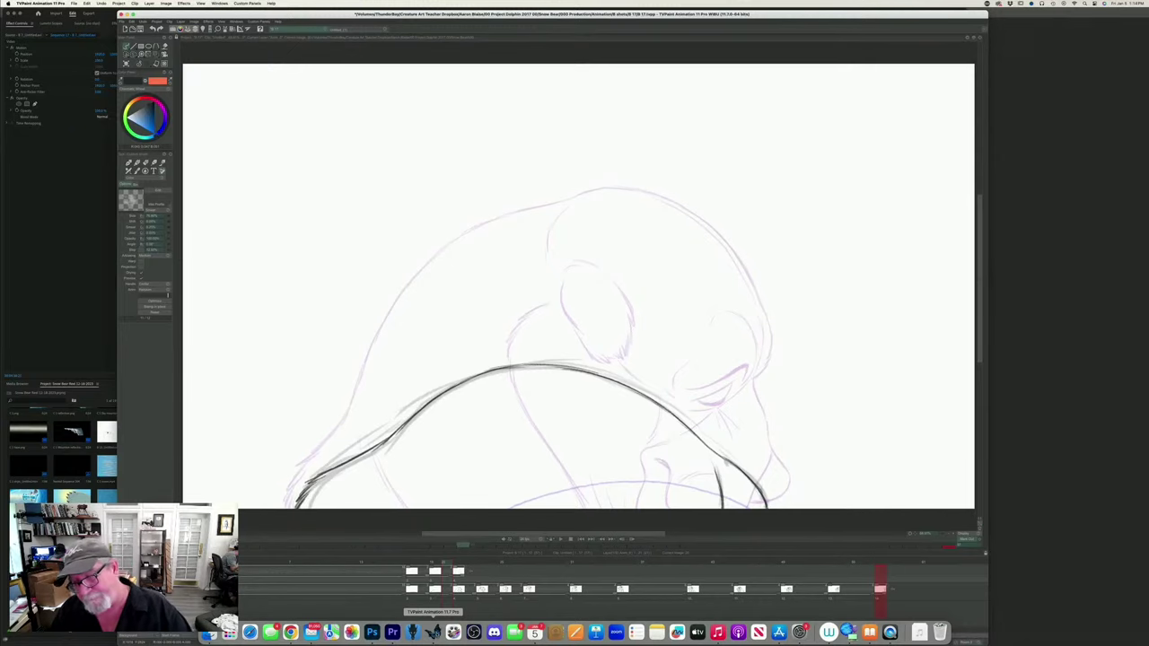
key("Right")
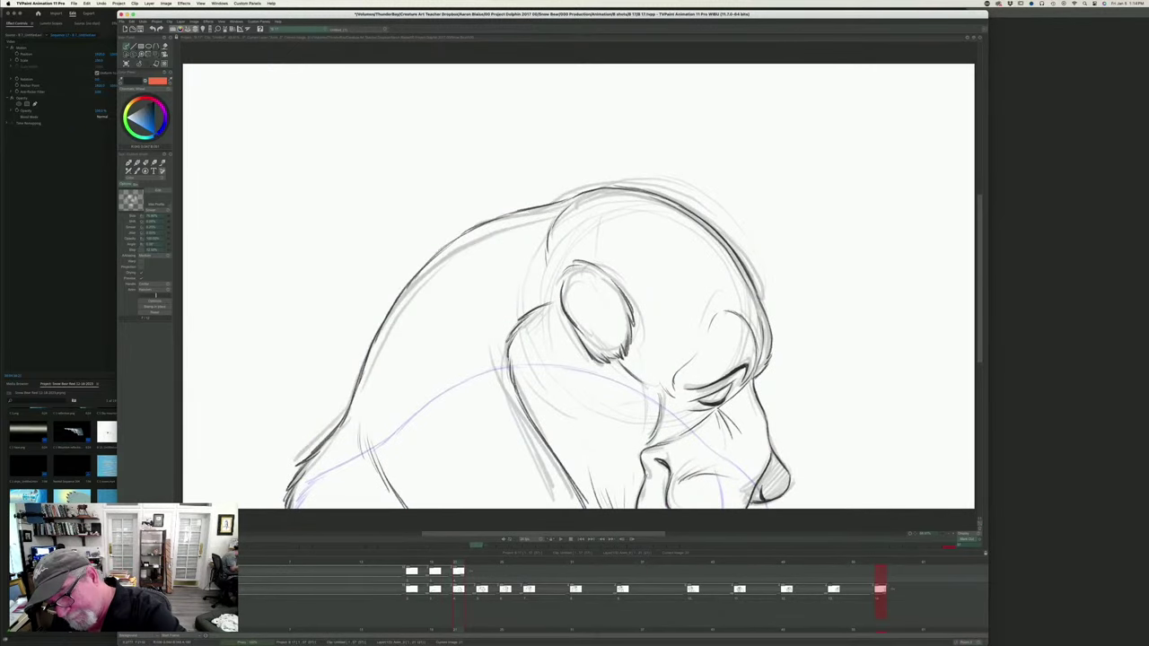
- Add a blank drawing on the clean-line layer above the fourth rough pose, and check the light table settings
key("Right")
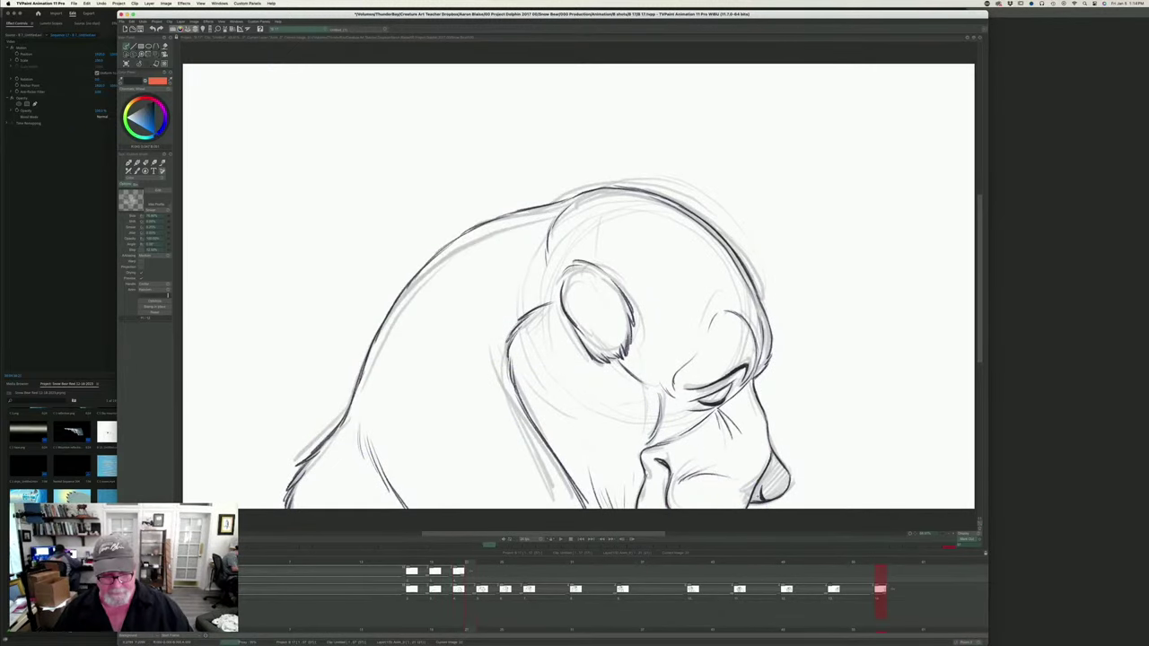
key("Right")
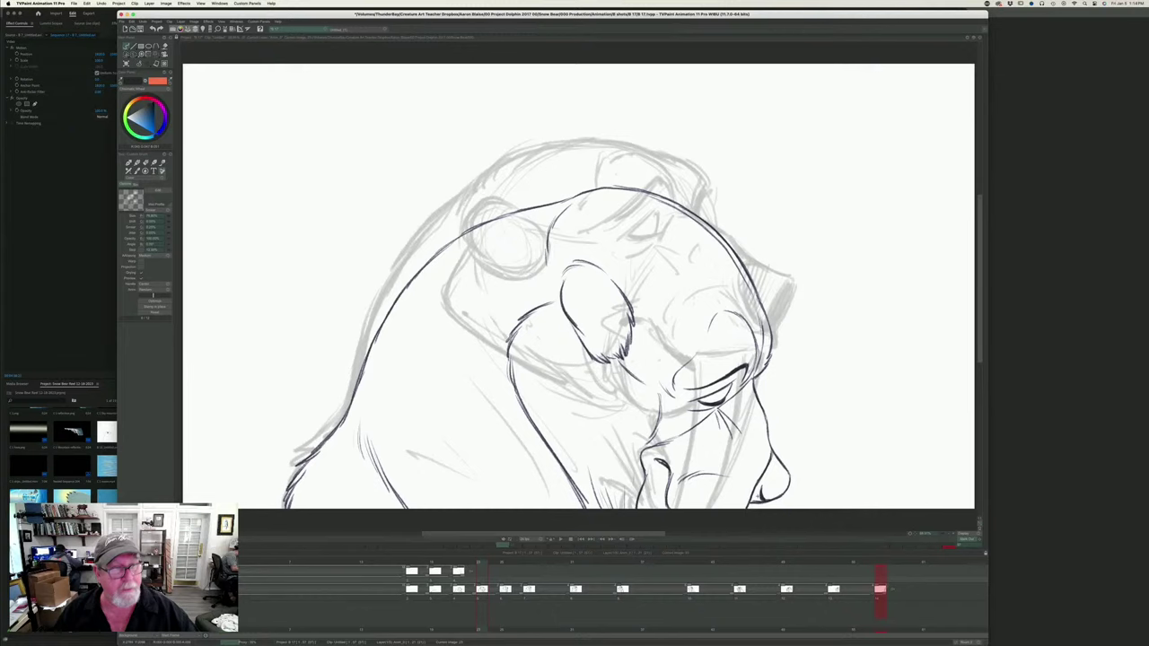
key("BackSpace")
key("Left")
key("Right")
key("Left")
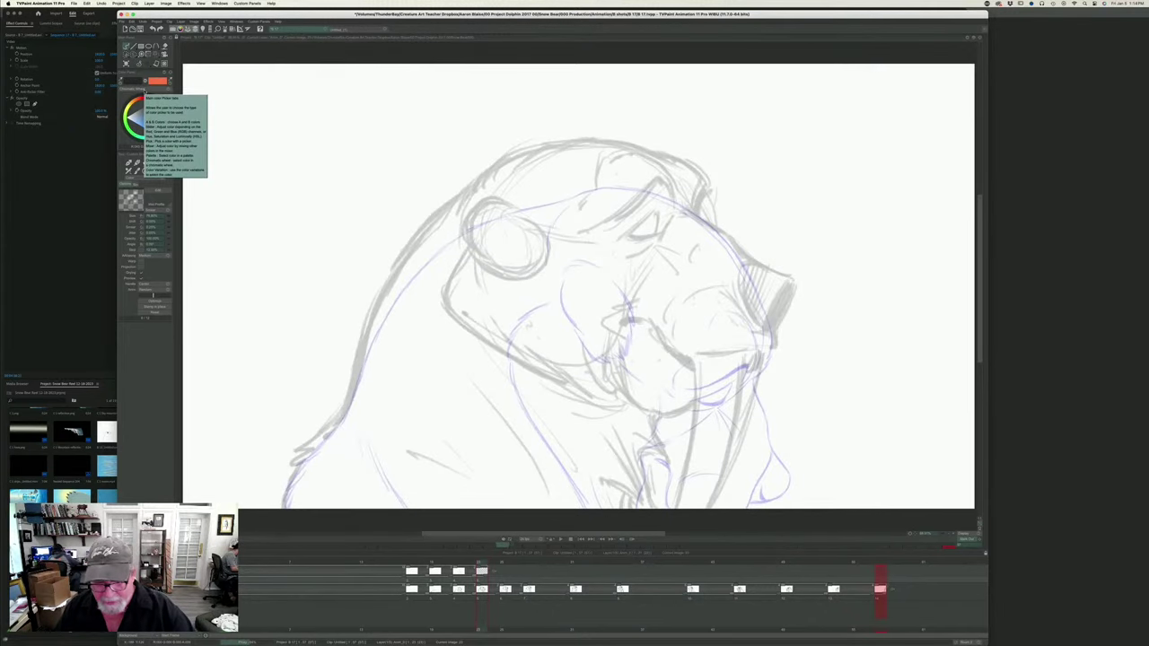
left_click(202, 30)
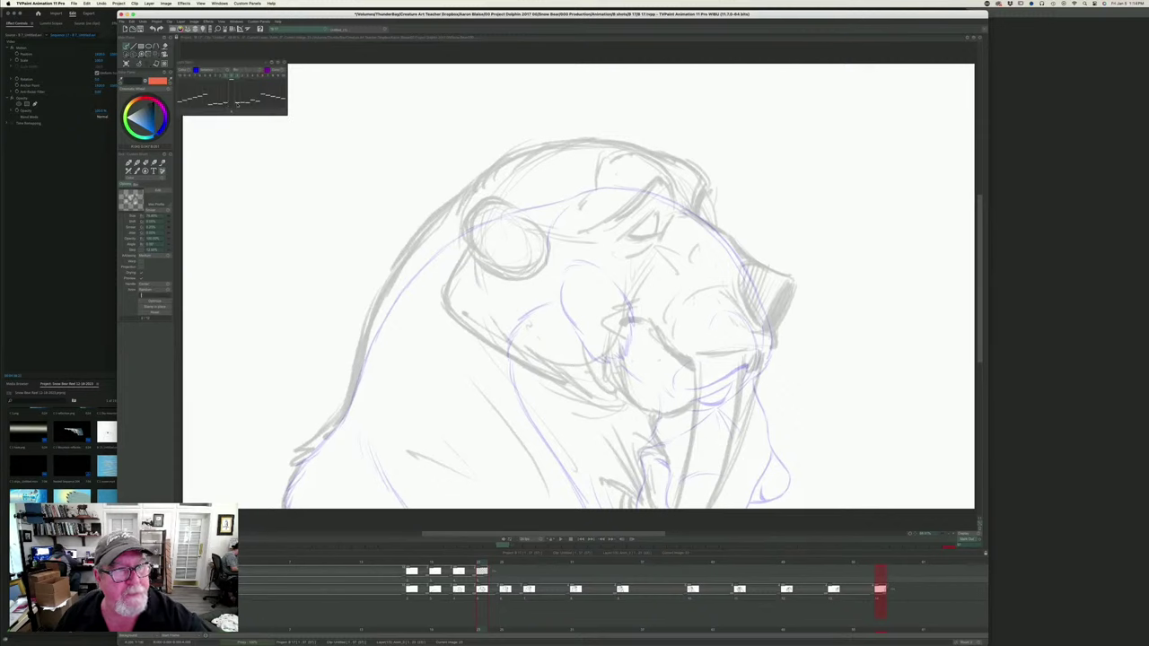
left_click(283, 63)
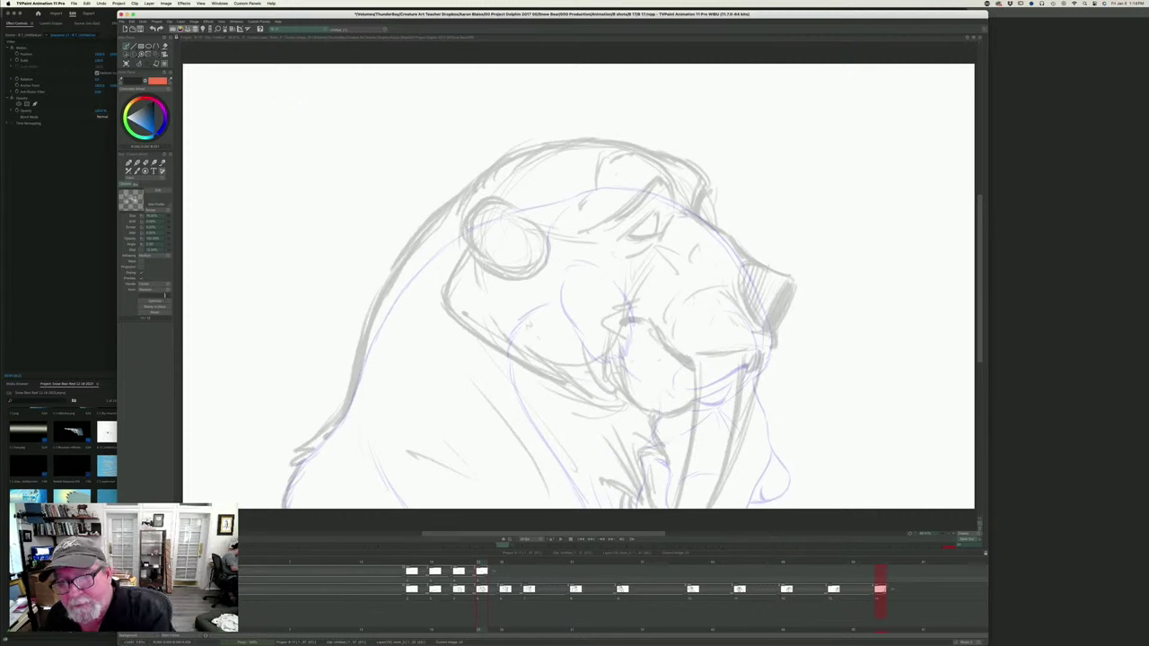
- Trace the bridge of the muzzle from the brow to the nose tip and outline the nose
mouse_move(709, 223)
left_mouse_down()
mouse_move(686, 207)
mouse_move(771, 269)
left_mouse_up()
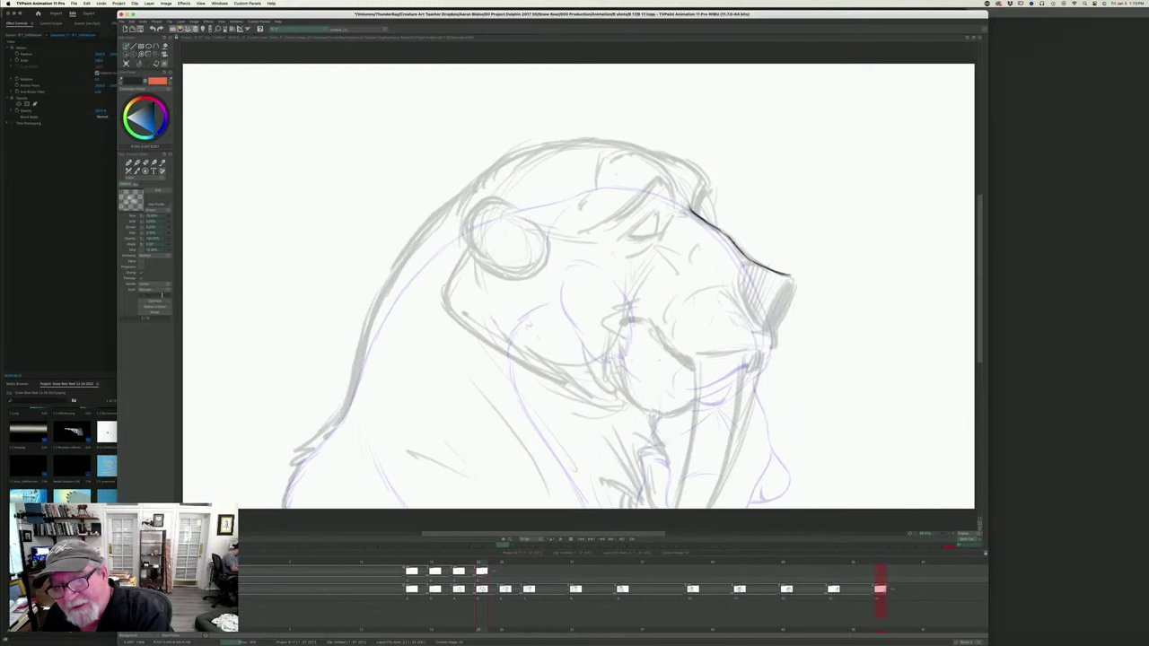
left_click_drag(791, 280, 777, 319)
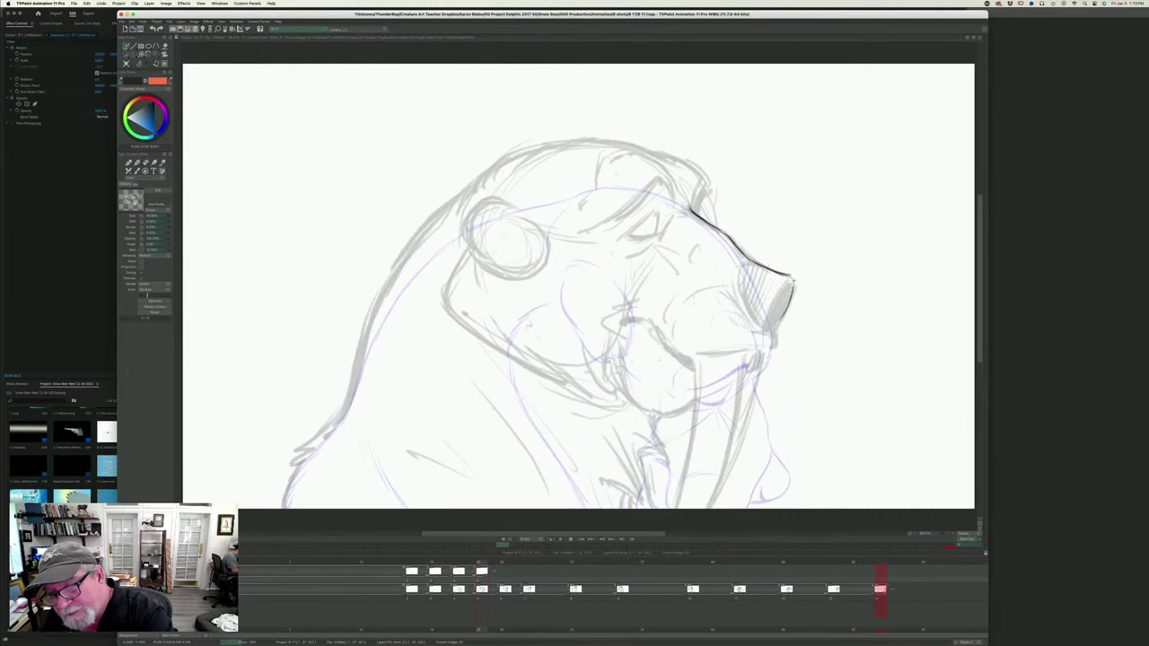
left_click_drag(791, 279, 769, 324)
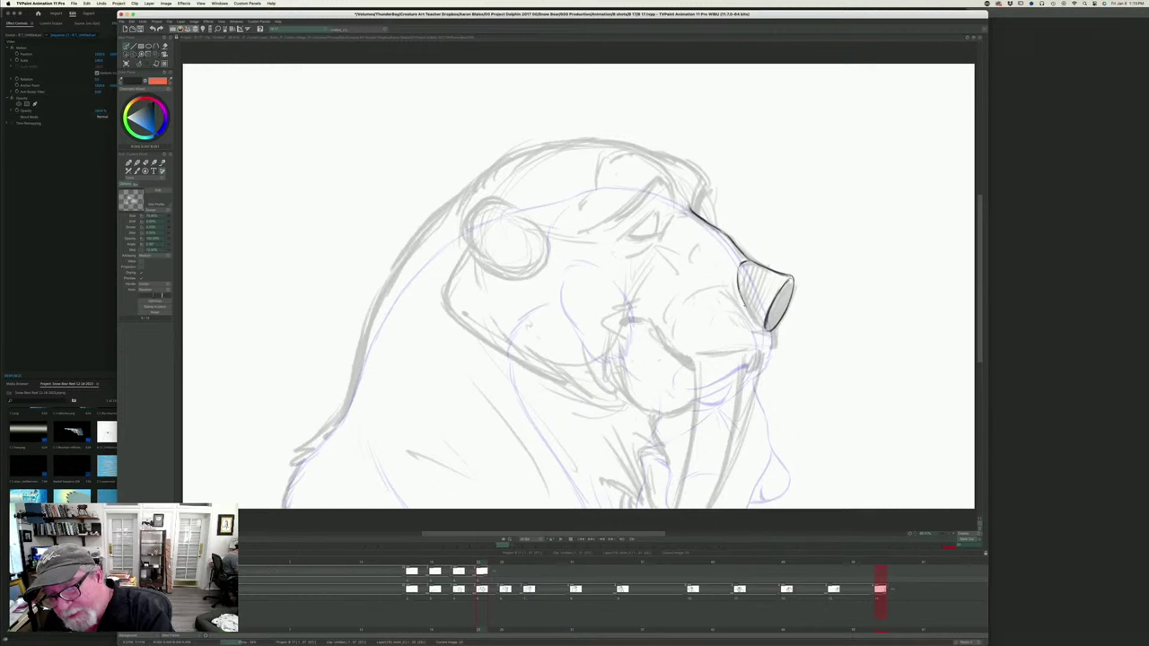
- Finish the nose with a dark nostril and trace the small lip beneath it, checking against the preceding frame
left_click_drag(740, 289, 765, 330)
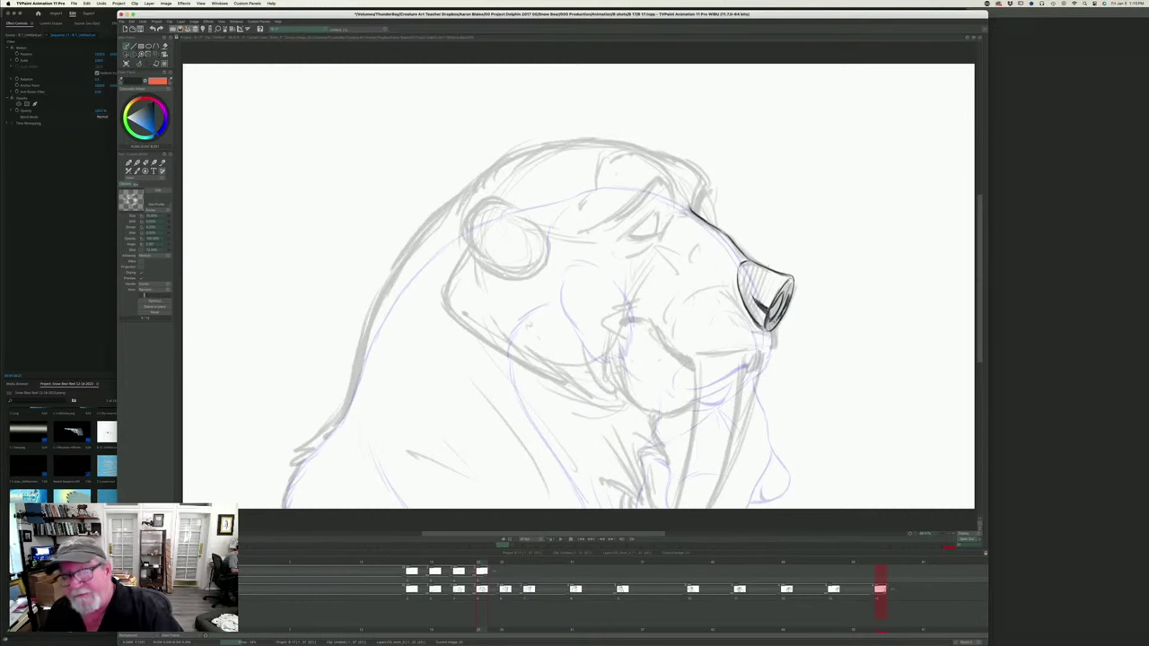
key("Left")
key("Right")
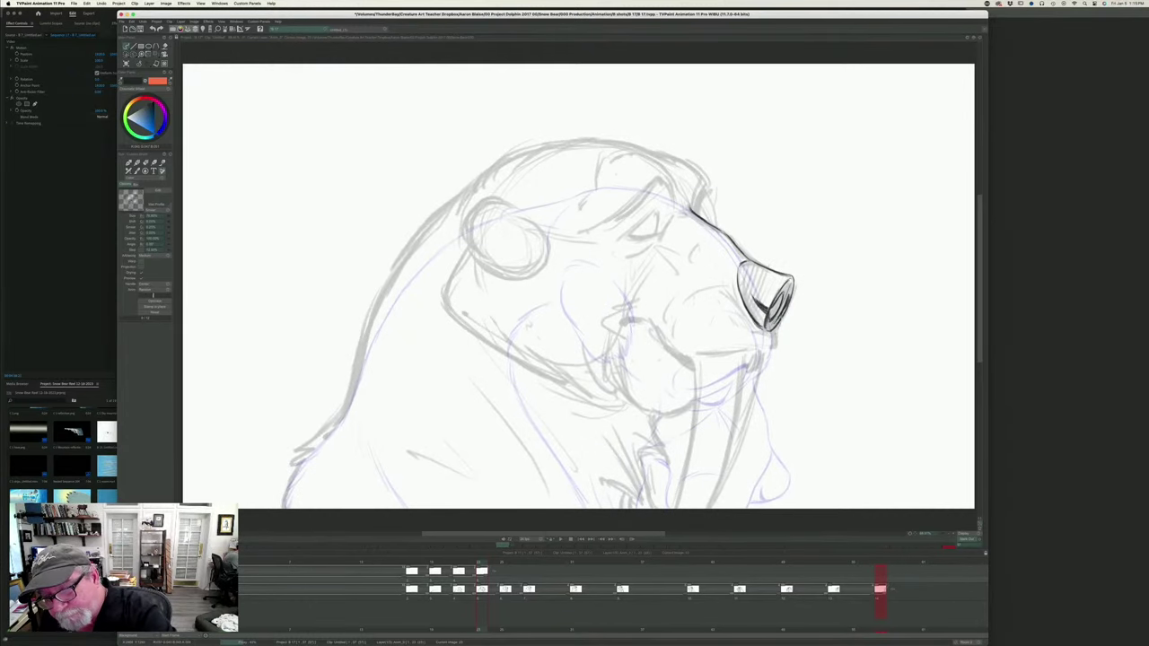
key("Left")
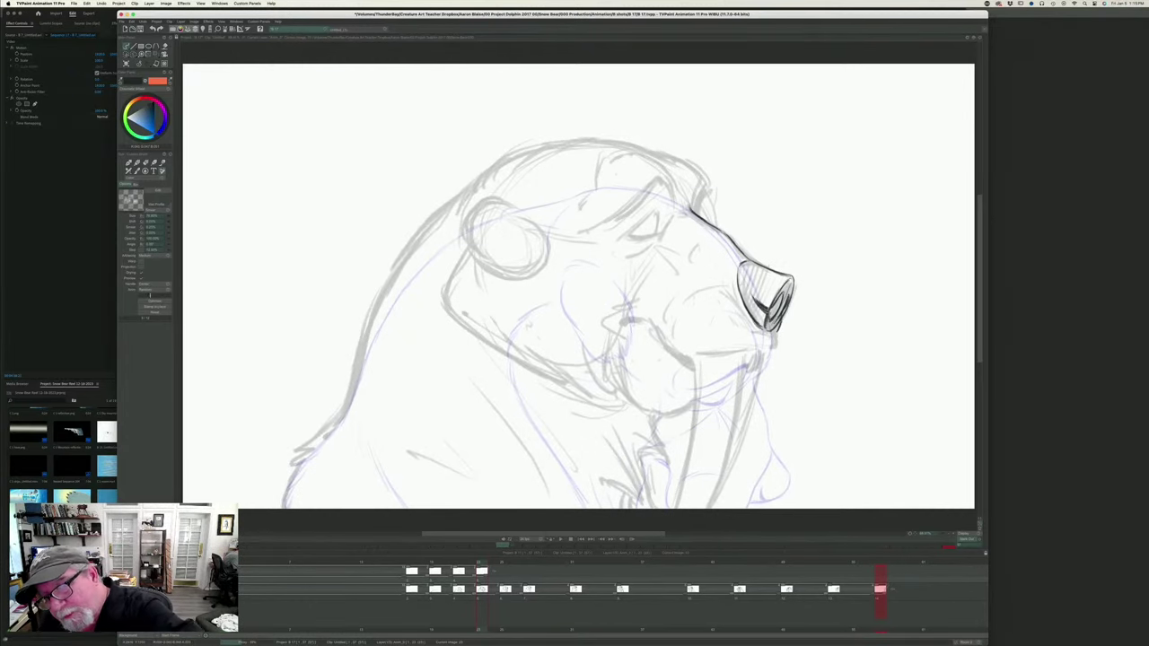
key("Right")
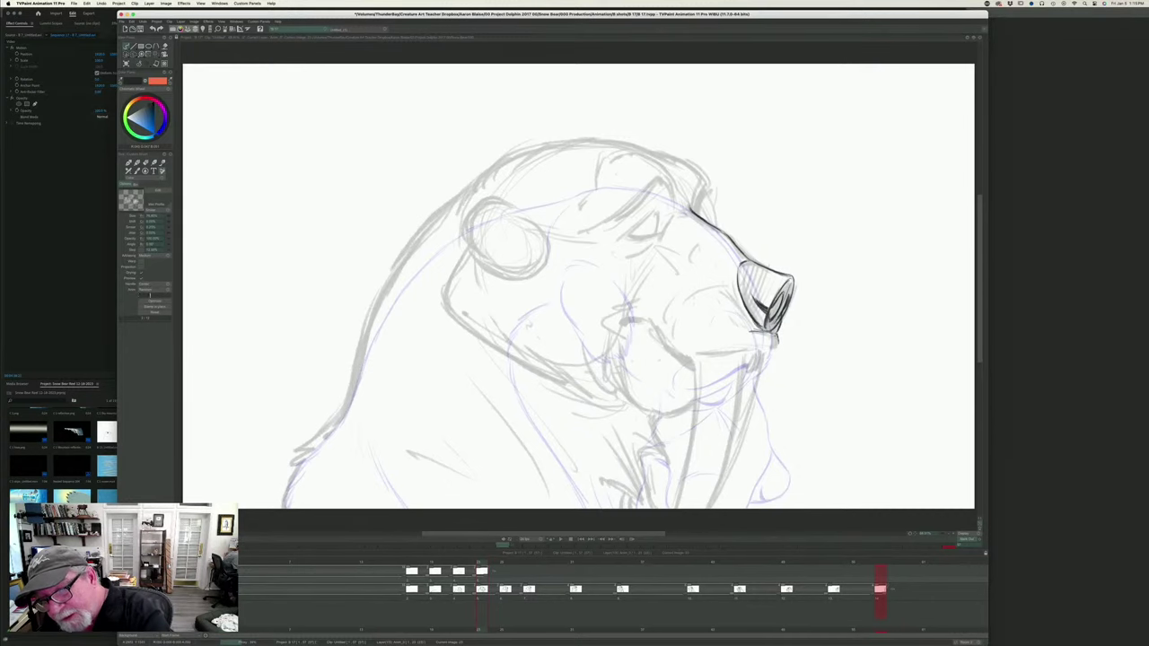
key("Left")
key("Right")
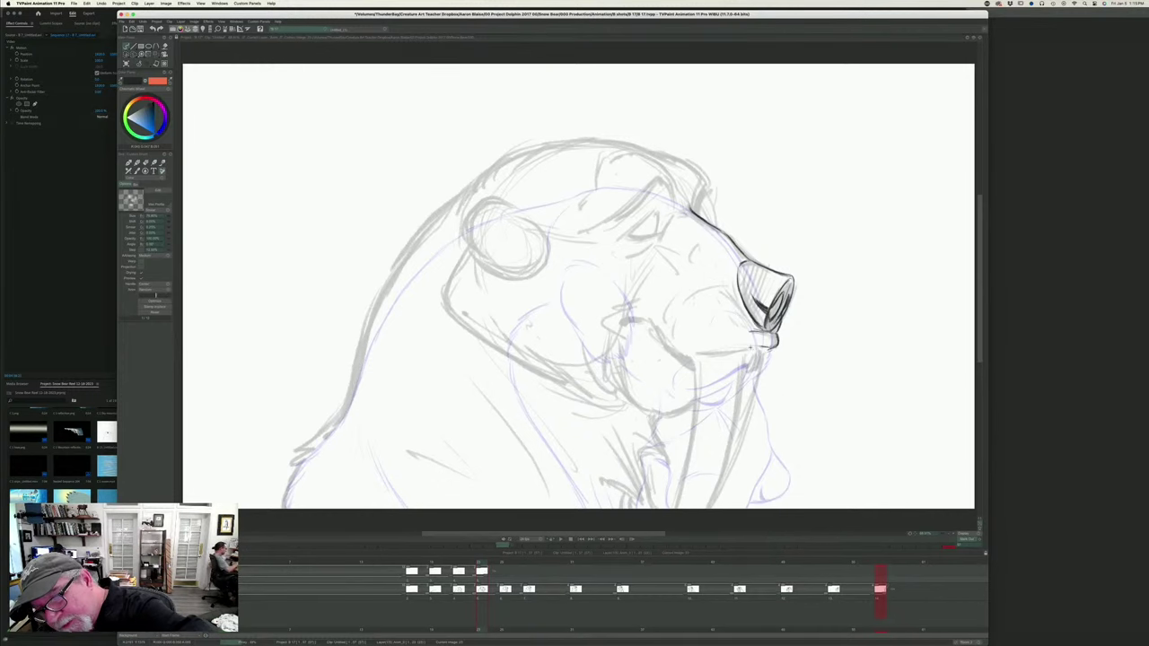
- Trace the upper lip line and the rounded whisker pad behind the nose, comparing them with the preceding frame
left_click_drag(752, 348, 690, 356)
key("Left")
key("Right")
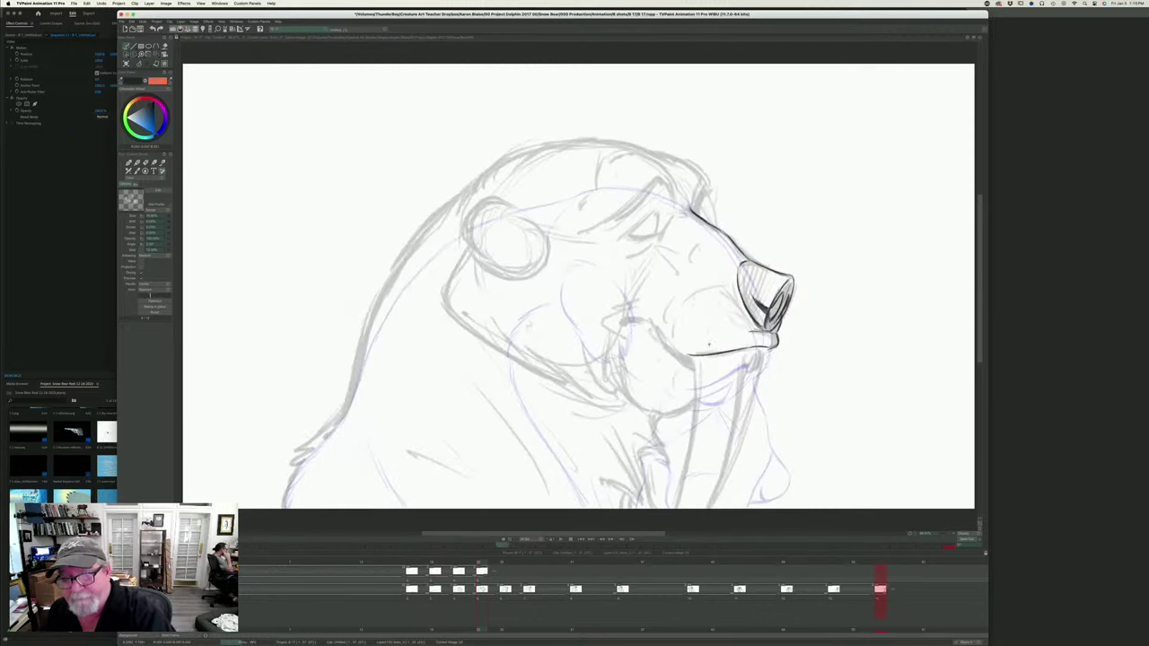
mouse_move(753, 321)
left_mouse_down()
mouse_move(705, 293)
mouse_move(670, 339)
left_mouse_up()
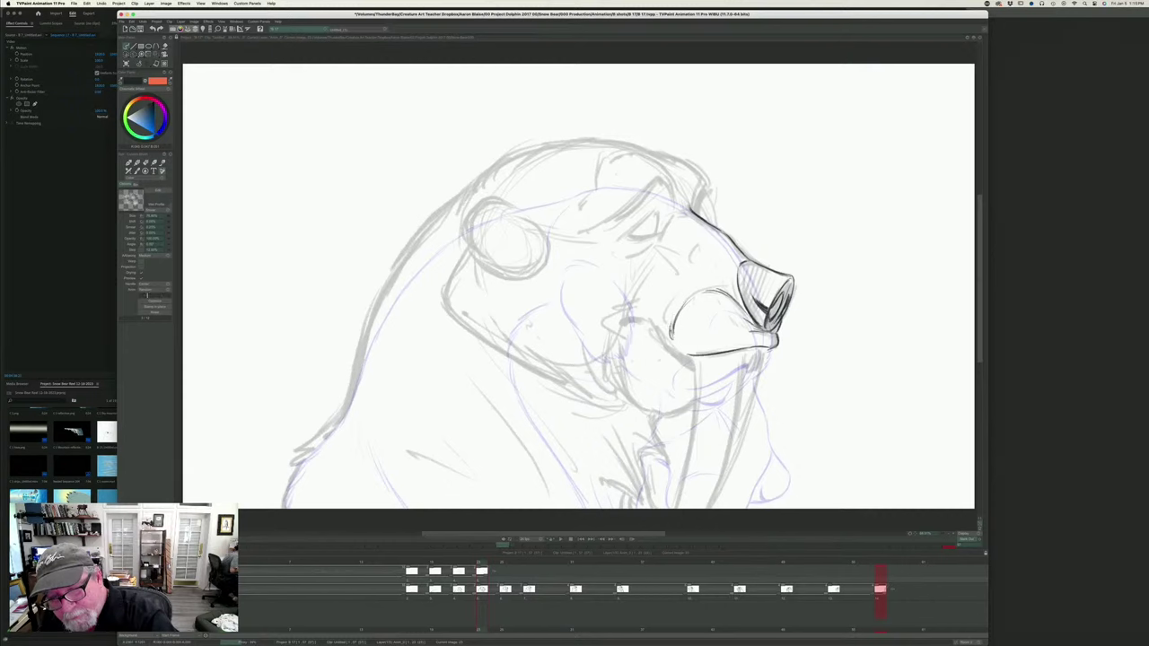
key("Left")
key("Right")
key("Left")
key("Right")
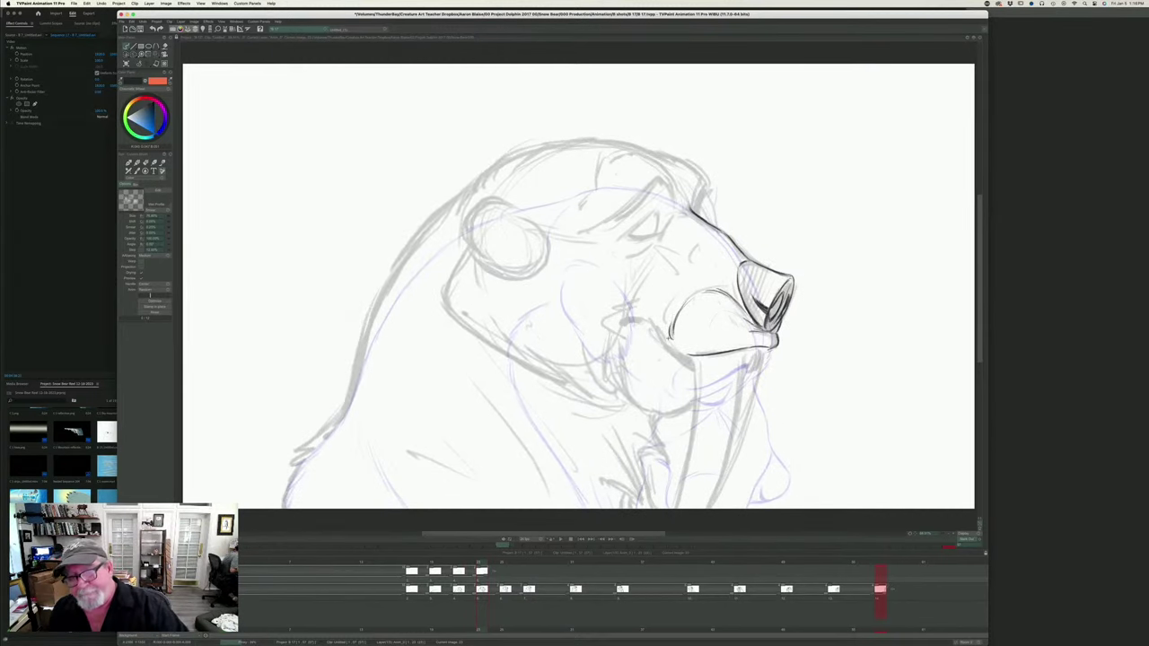
key("Left")
key("Right")
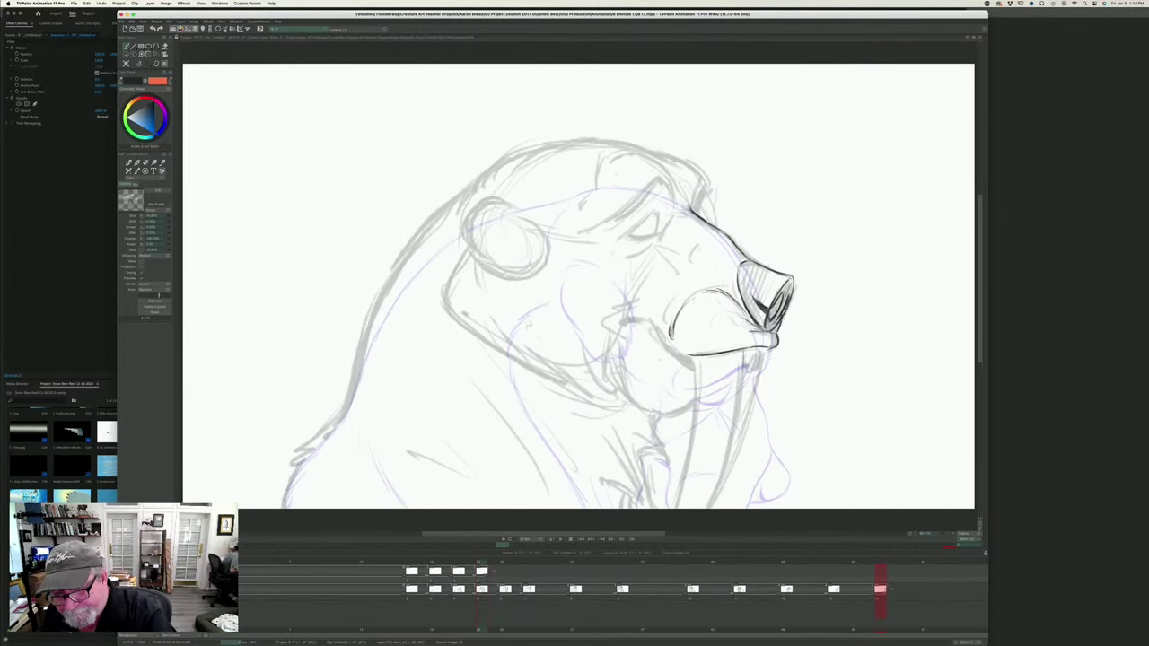
- Trace the front and back edges of the near tusk and the small front teeth beside it
left_click_drag(744, 350, 710, 508)
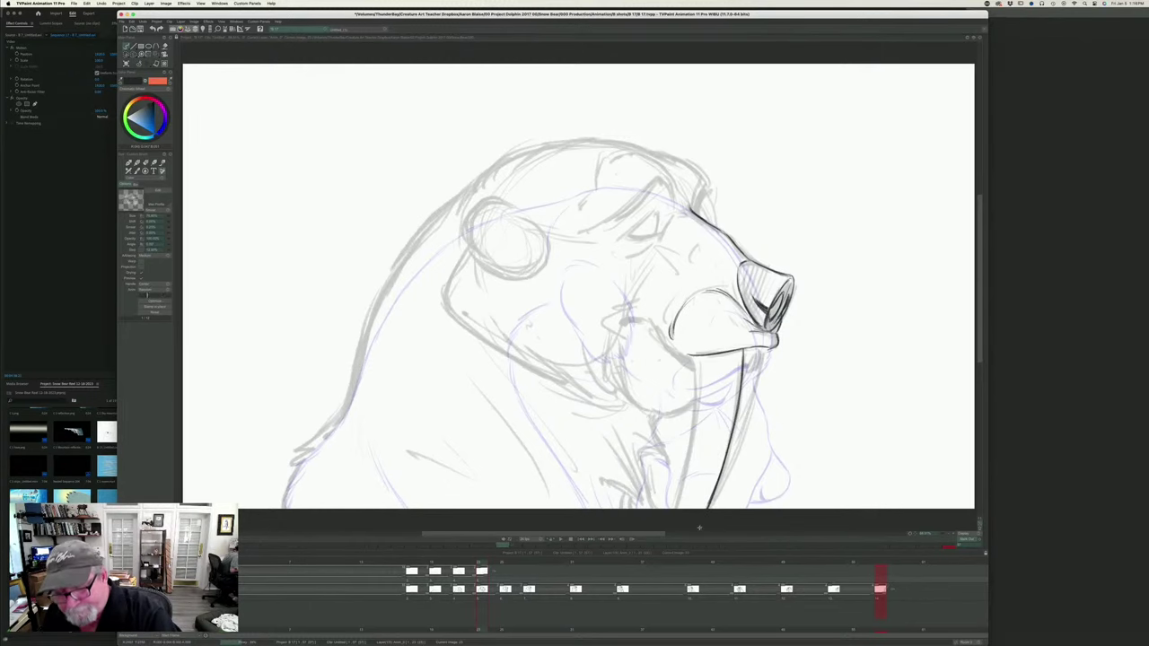
key("Left")
key("Right")
key("Left")
key("Right")
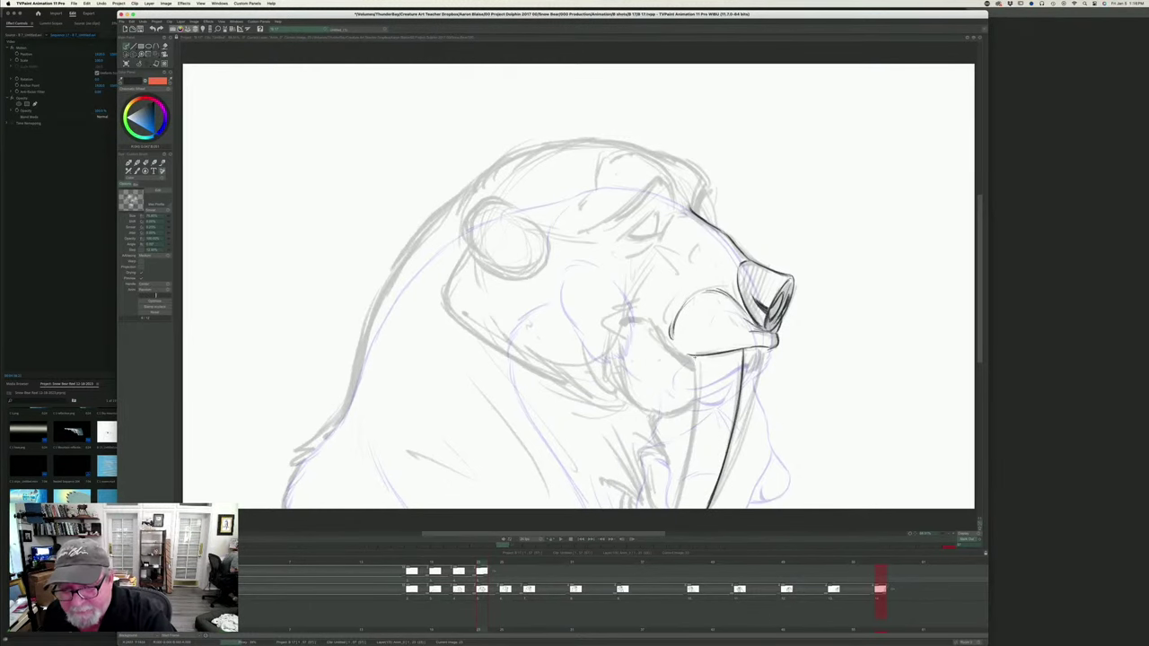
left_click_drag(698, 356, 676, 508)
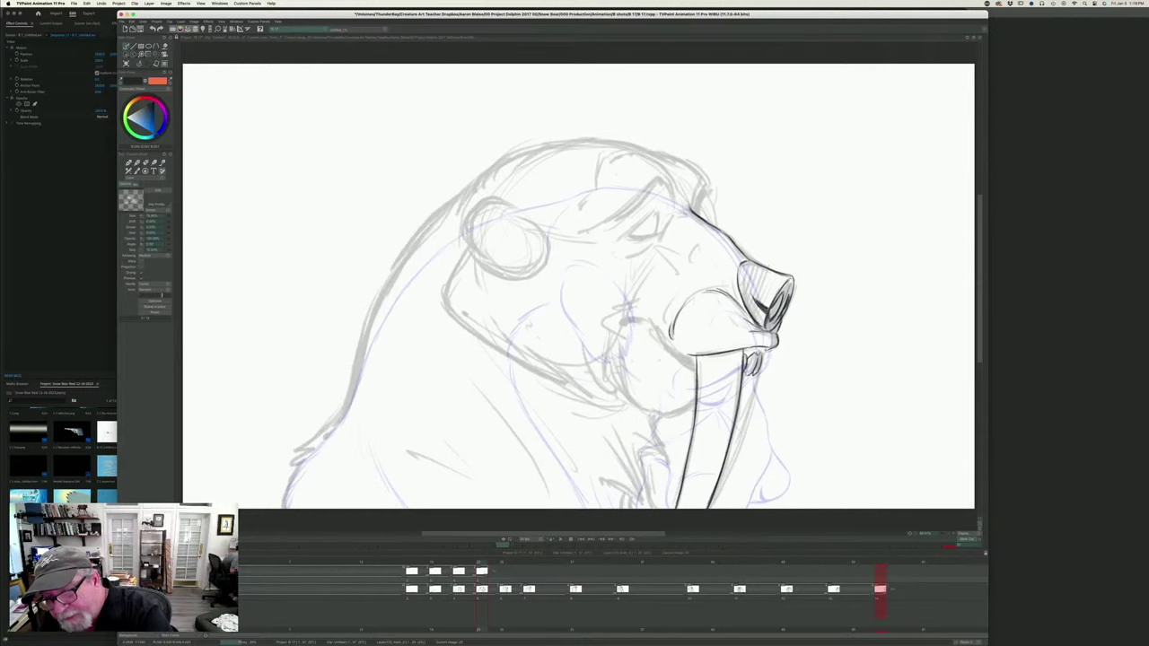
- Trace the outer edge of the far tusk and compare the tusks with the preceding frame
mouse_move(766, 350)
left_mouse_down()
mouse_move(736, 472)
mouse_move(715, 508)
left_mouse_up()
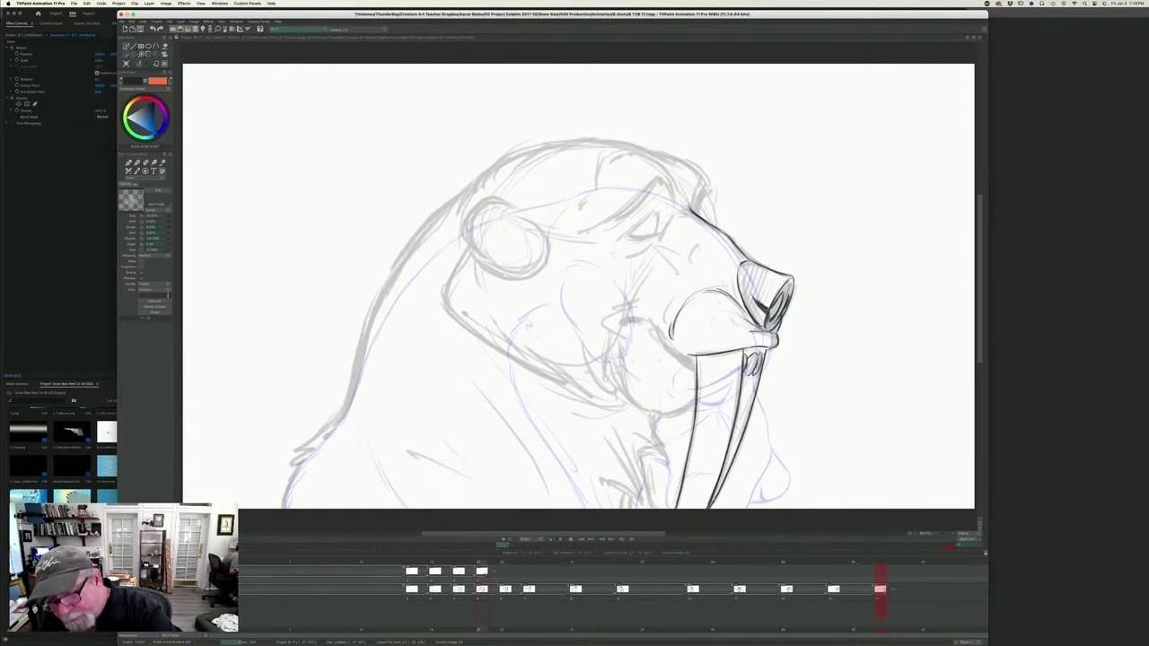
key("Left")
key("Right")
key("Left")
key("Right")
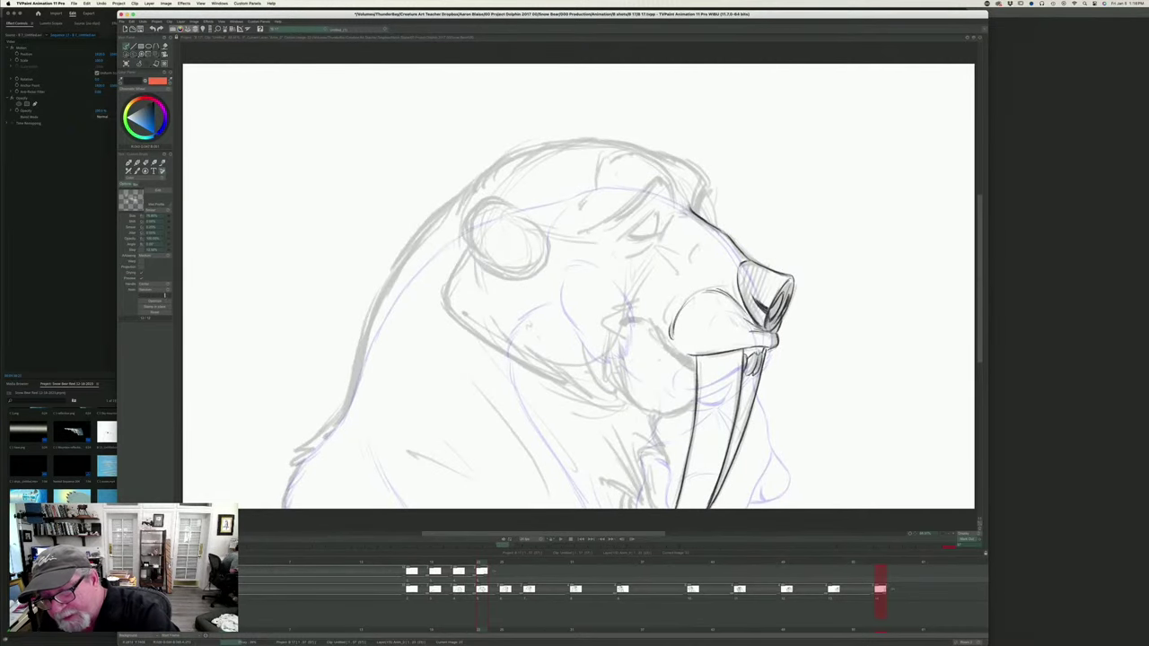
key("Left")
key("Right")
key("Left")
key("Right")
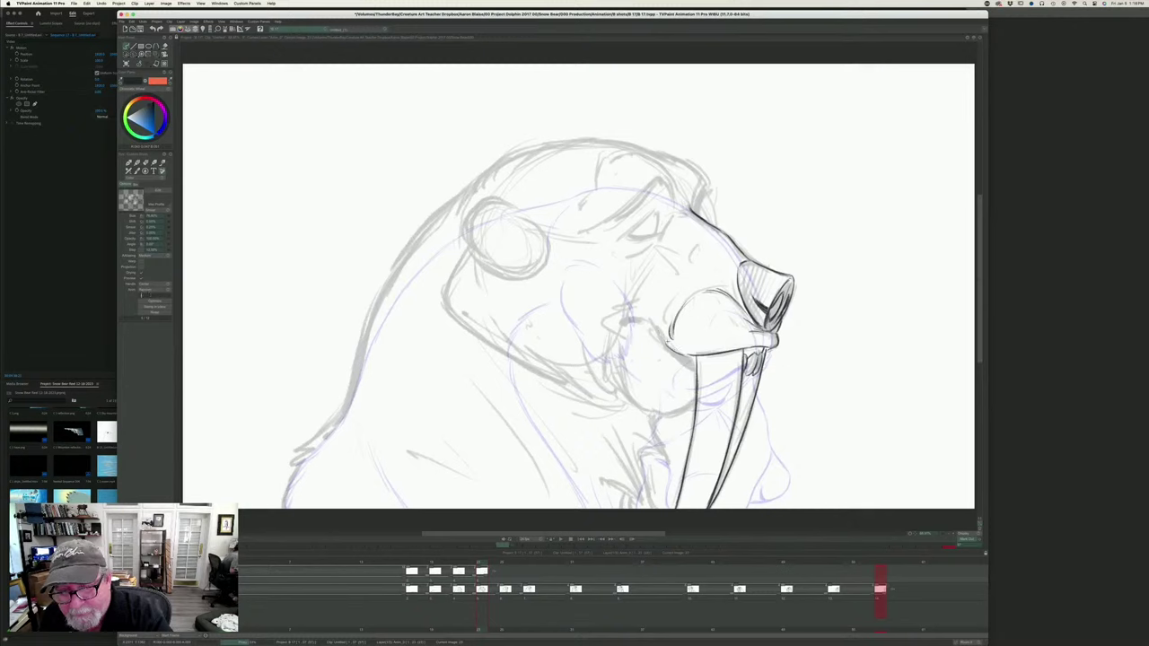
- Trace the curved mouth line from the mouth corner to the near tusk, and save the project
mouse_move(653, 322)
left_mouse_down()
mouse_move(623, 320)
mouse_move(647, 324)
mouse_move(691, 368)
left_mouse_up()
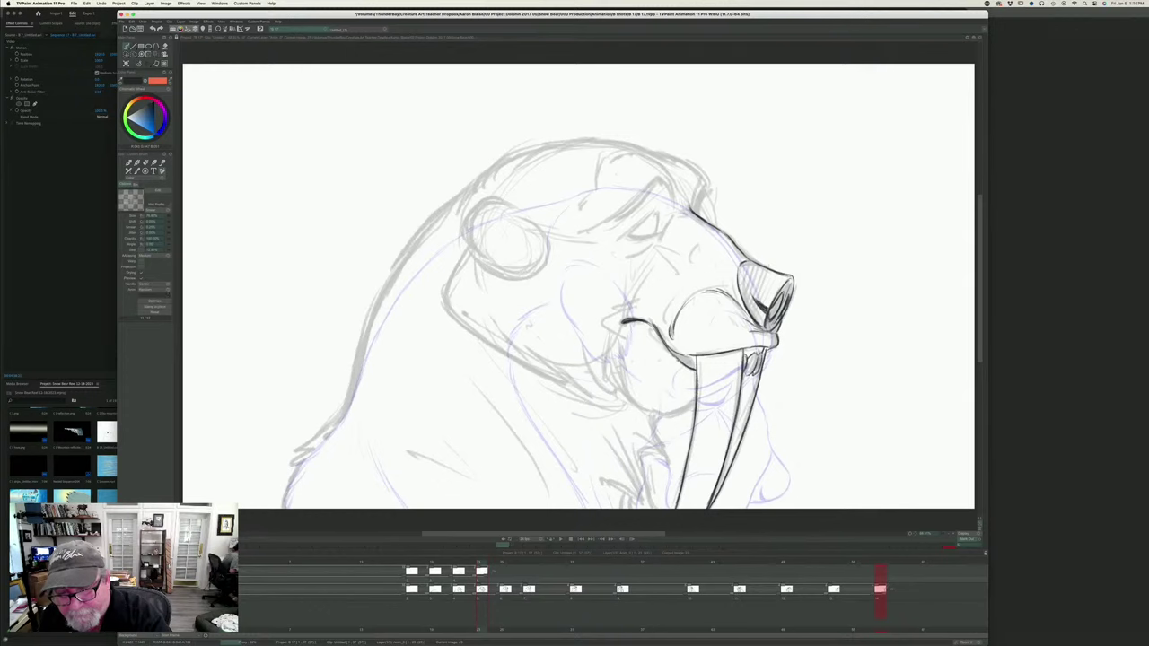
key("Left")
key("Right")
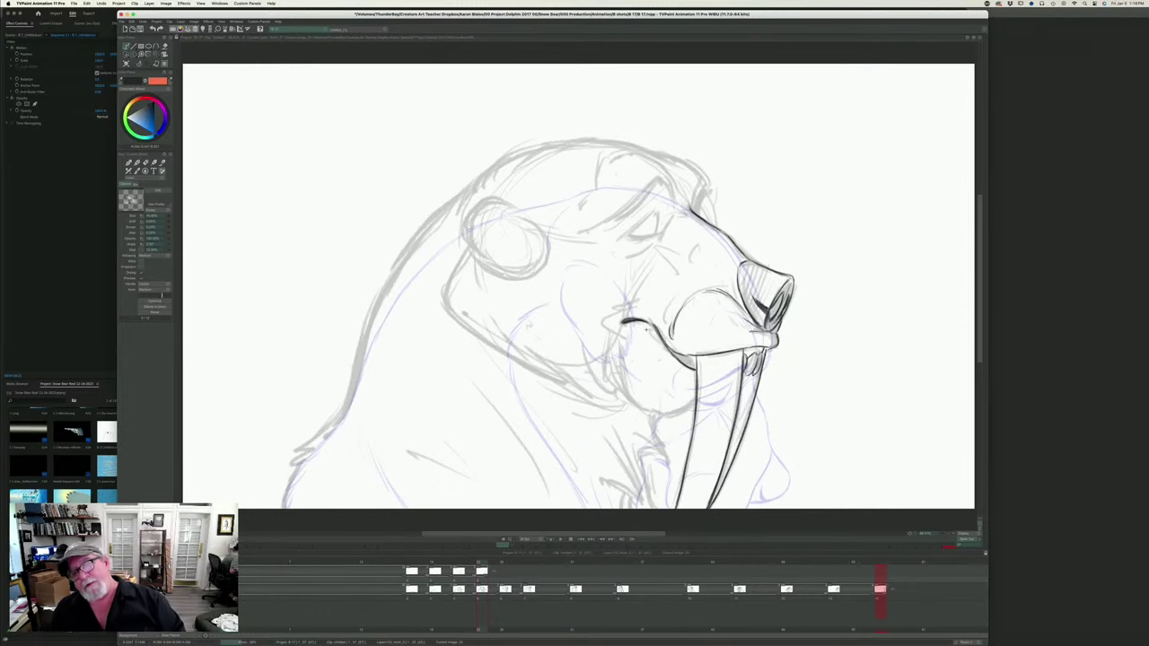
key("Left")
key("Right")
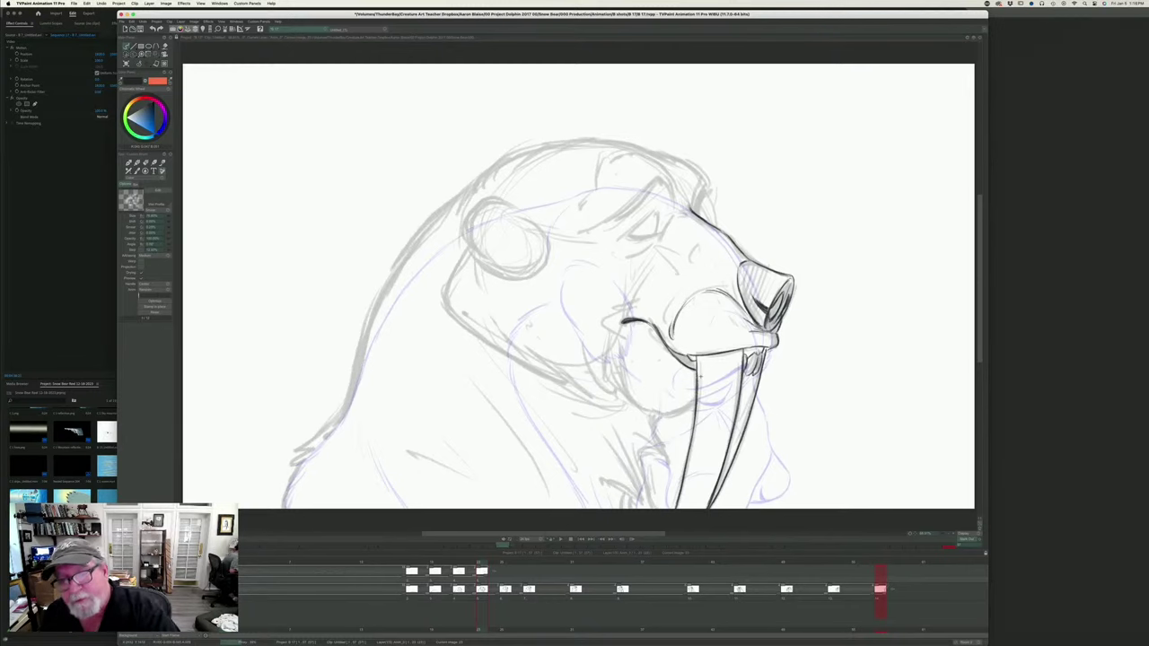
key("Right")
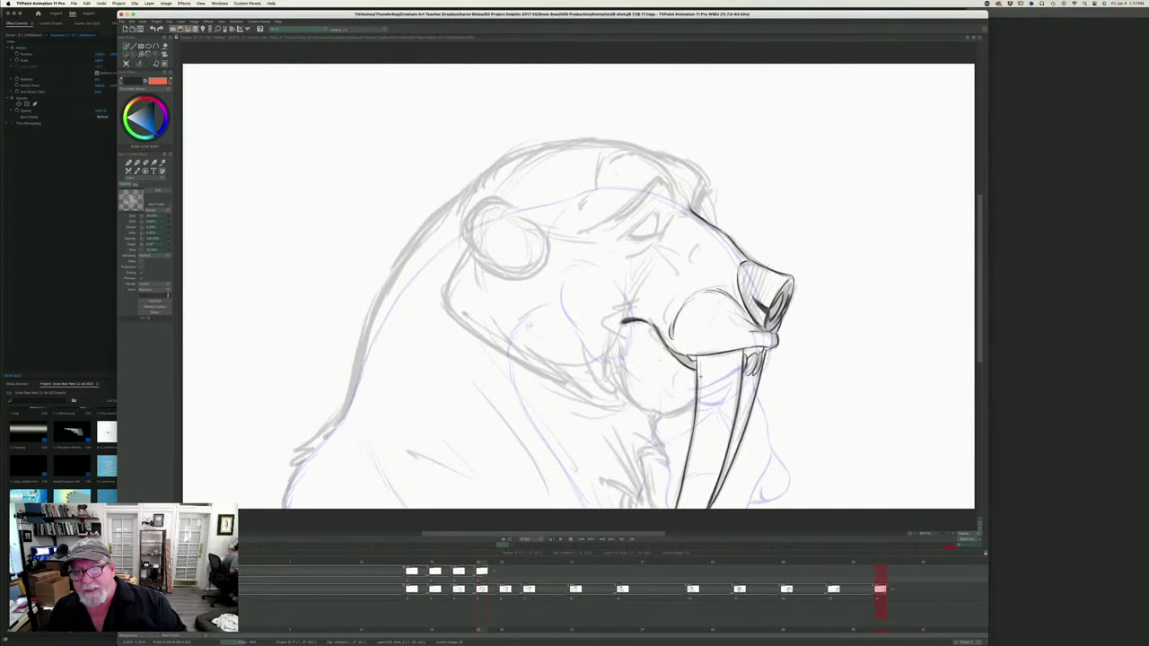
key("Left")
key("Right")
key("super+s")
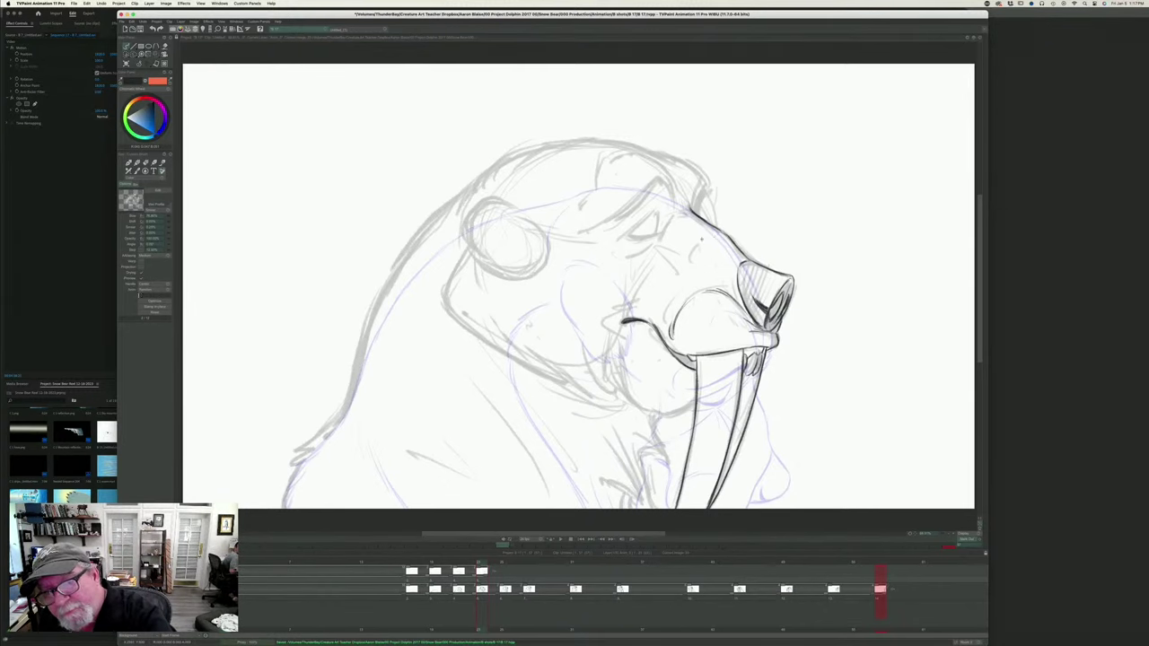
- Trace the snout crease and the cheek contour from the inner brow around the mouth corner into the lower jaw
left_click_drag(718, 236, 690, 264)
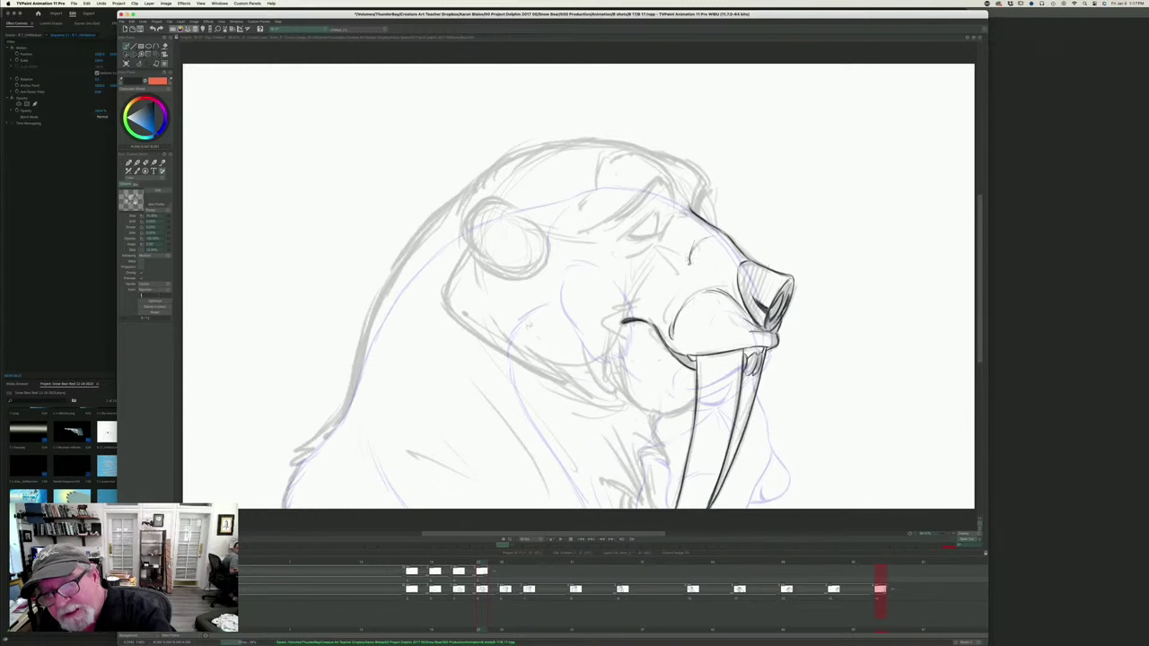
key("super+z")
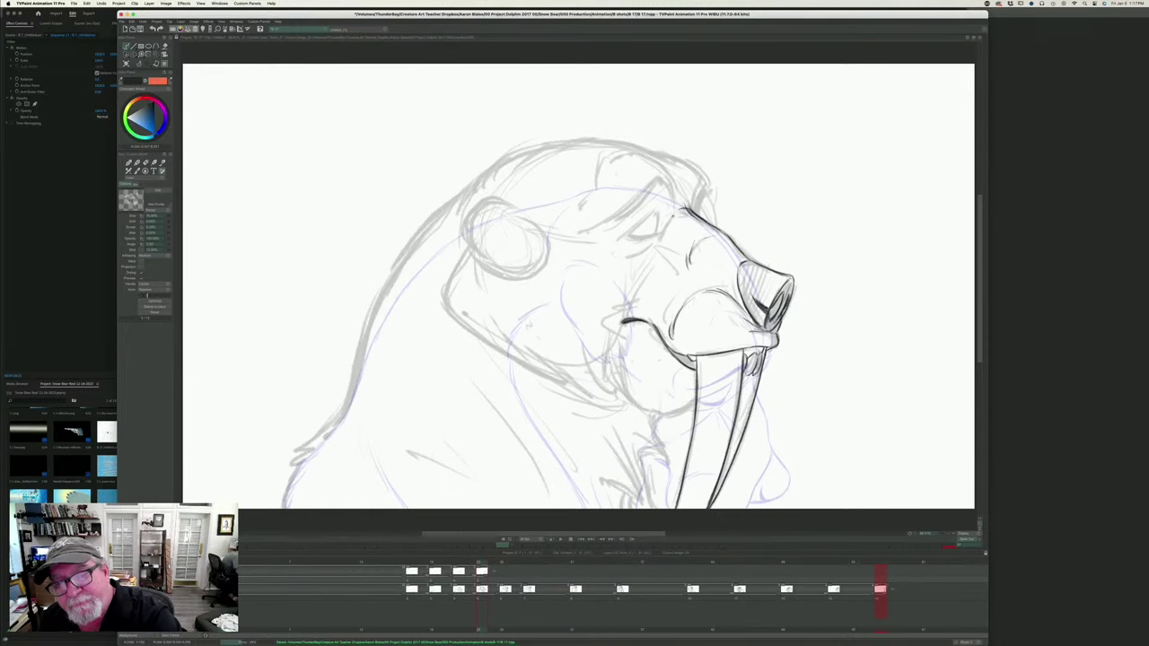
left_click_drag(673, 212, 638, 296)
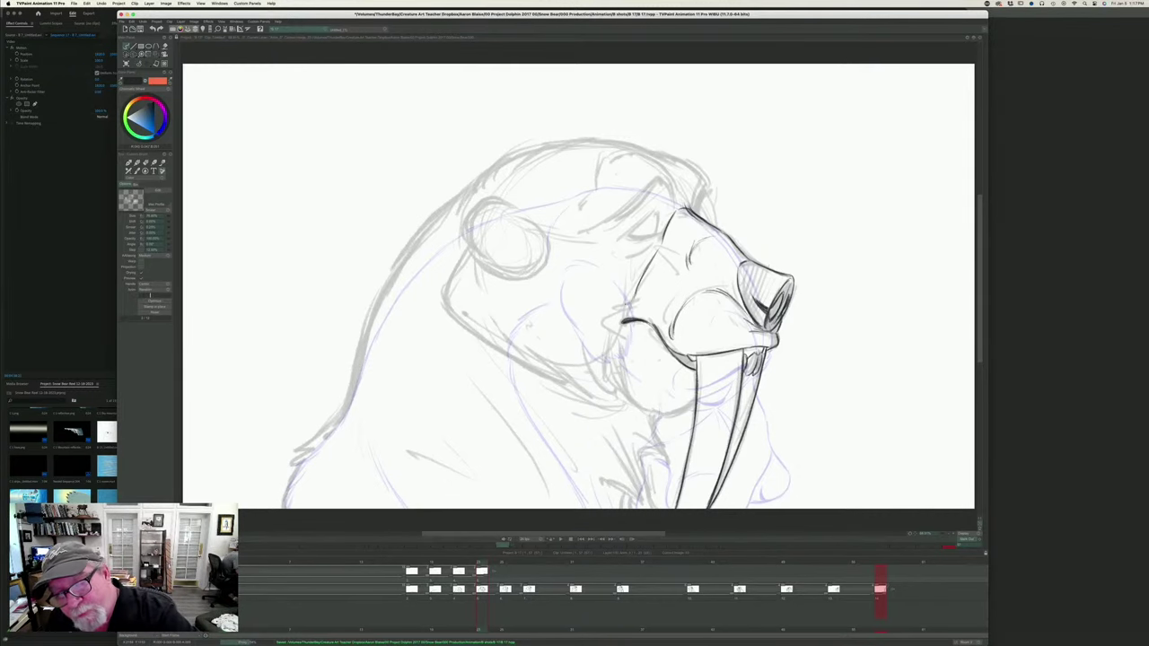
left_click_drag(636, 300, 611, 320)
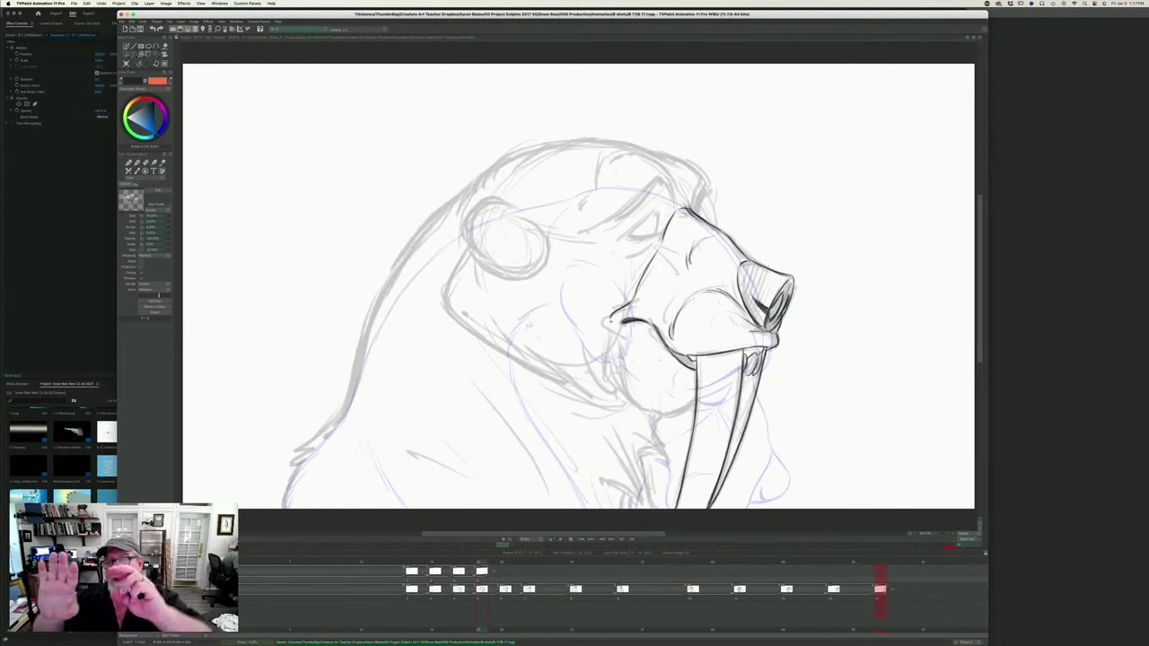
mouse_move(609, 324)
left_mouse_down()
mouse_move(623, 386)
mouse_move(668, 413)
mouse_move(637, 411)
left_mouse_up()
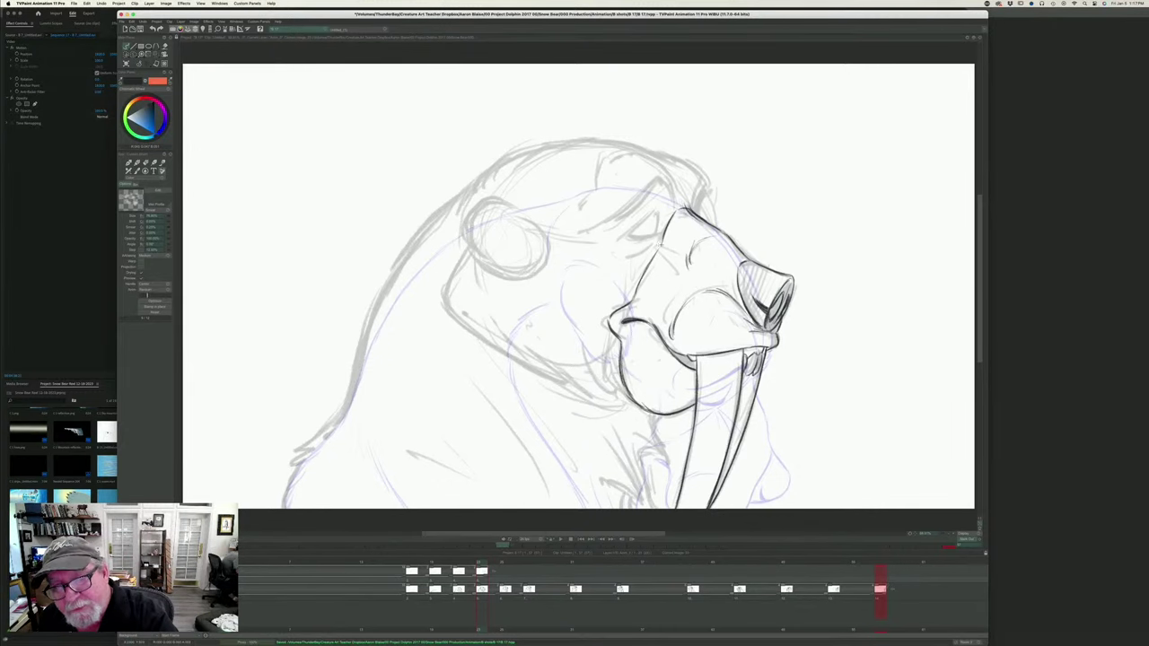
- Trace the near eye with the wrinkles around its inner corner, and compare the face with the preceding frame
mouse_move(658, 245)
left_mouse_down()
mouse_move(678, 252)
mouse_move(657, 267)
left_mouse_up()
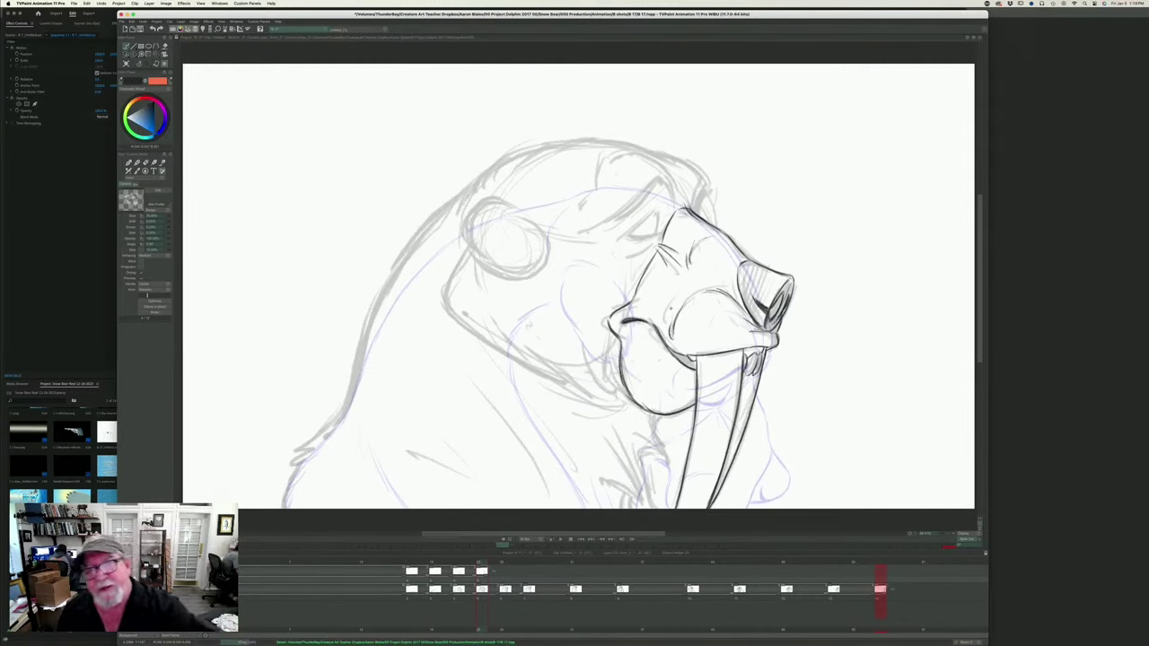
mouse_move(657, 212)
left_mouse_down()
mouse_move(657, 236)
mouse_move(626, 238)
mouse_move(643, 221)
mouse_move(629, 236)
mouse_move(641, 251)
mouse_move(627, 257)
left_mouse_up()
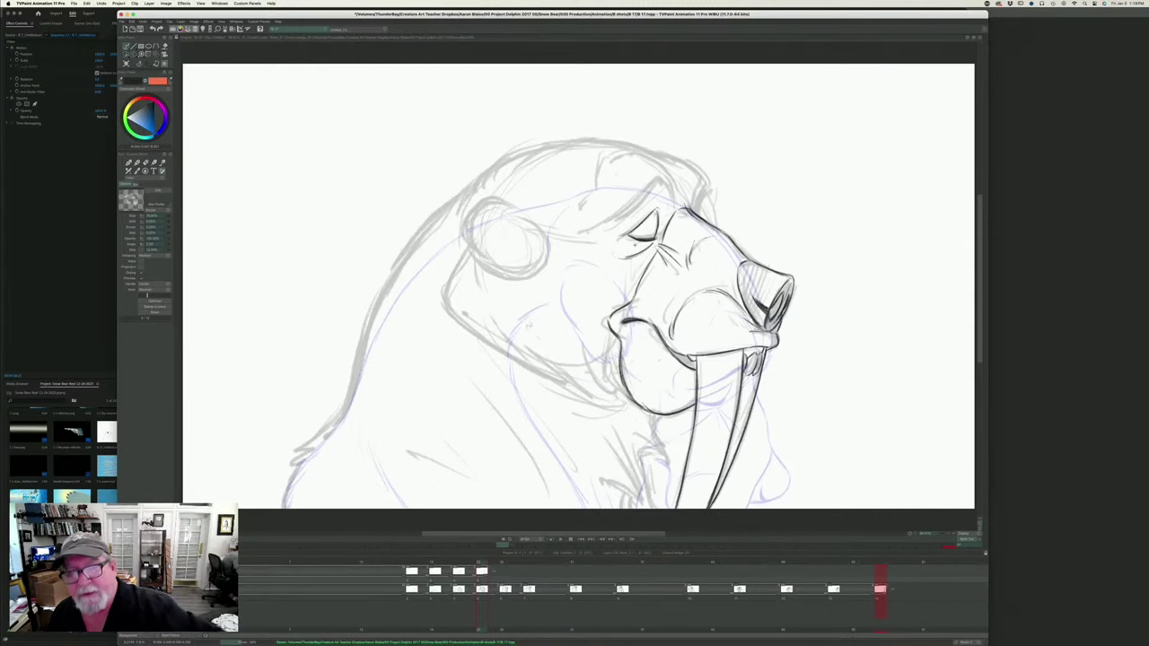
key("Left")
key("Right")
key("Left")
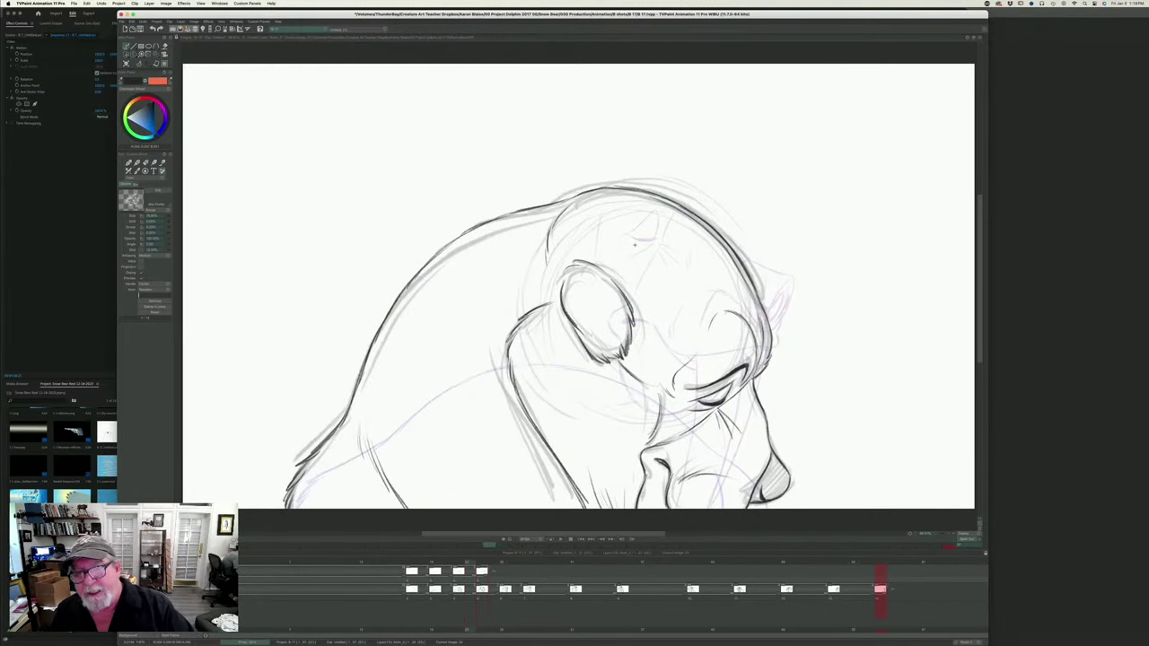
key("Right")
key("Left")
key("Right")
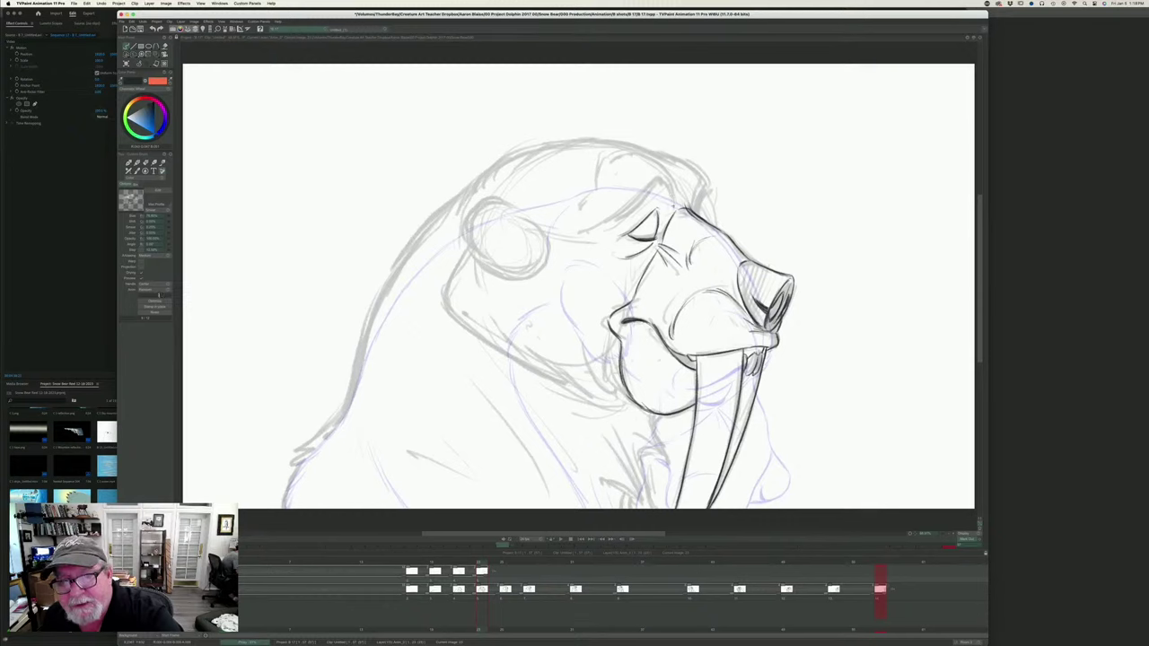
- Trace the heavy near brow arching over the eye and compare it with the preceding frame
mouse_move(668, 183)
left_mouse_down()
mouse_move(674, 203)
mouse_move(657, 178)
mouse_move(587, 233)
left_mouse_up()
key("Left")
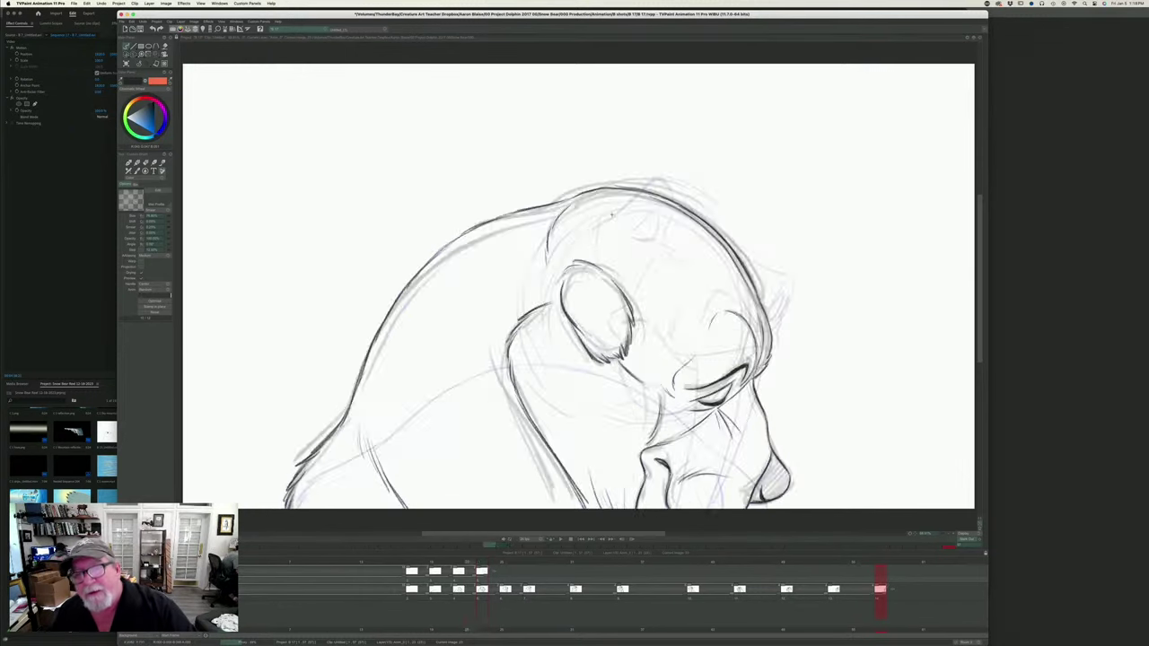
key("Right")
key("Left")
key("Right")
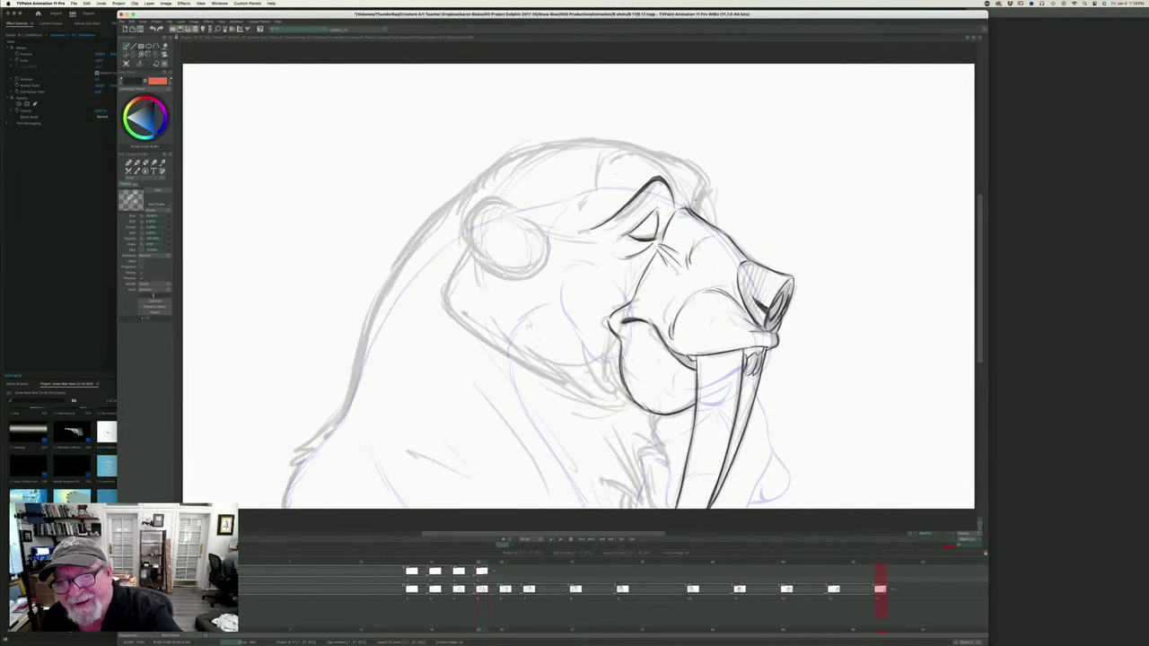
- Trace the far brow edge, plus the rounded forehead bulge and short temple crease above the near brow
left_click_drag(696, 211, 705, 185)
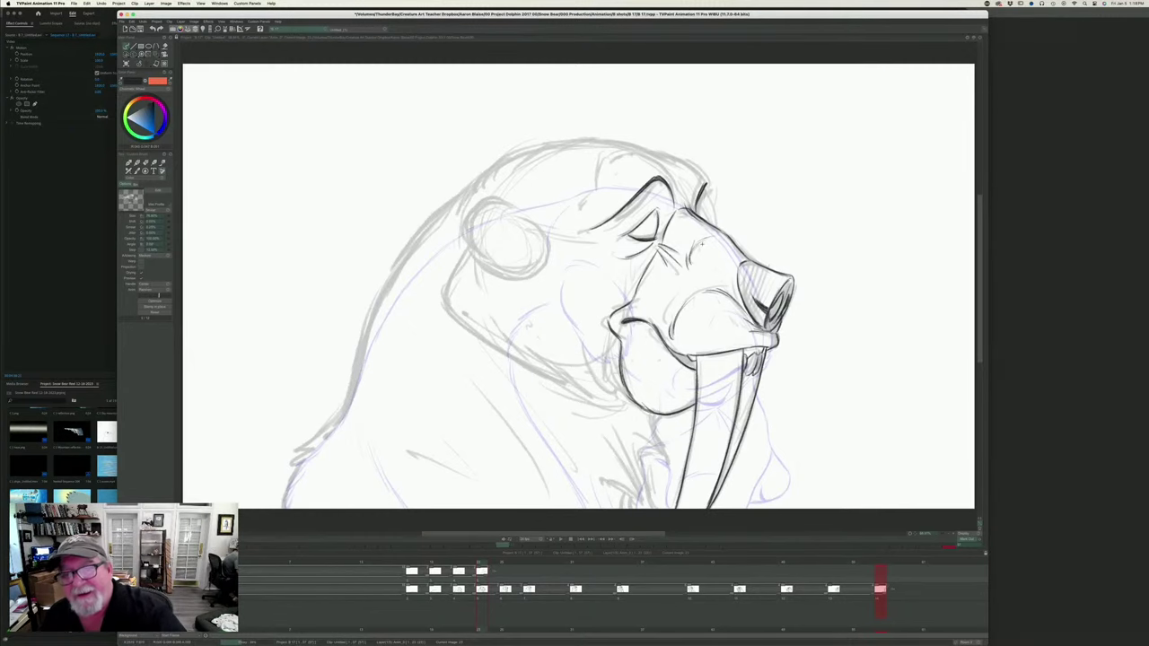
key("Left")
key("Right")
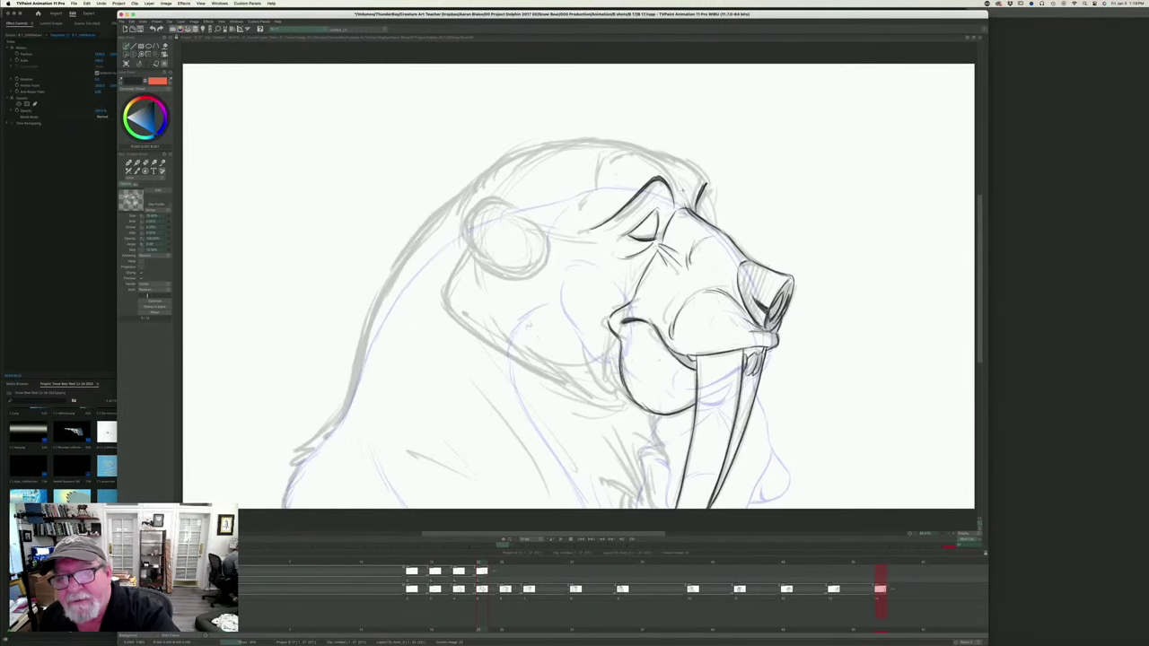
left_click_drag(669, 165, 685, 184)
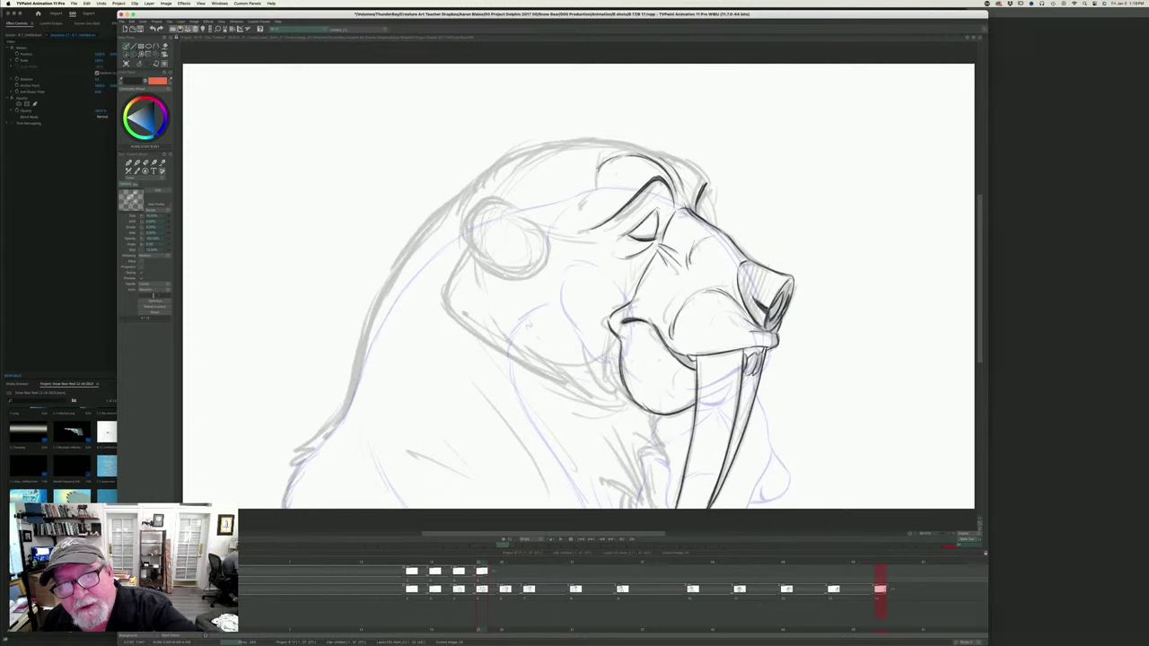
left_click_drag(586, 197, 571, 216)
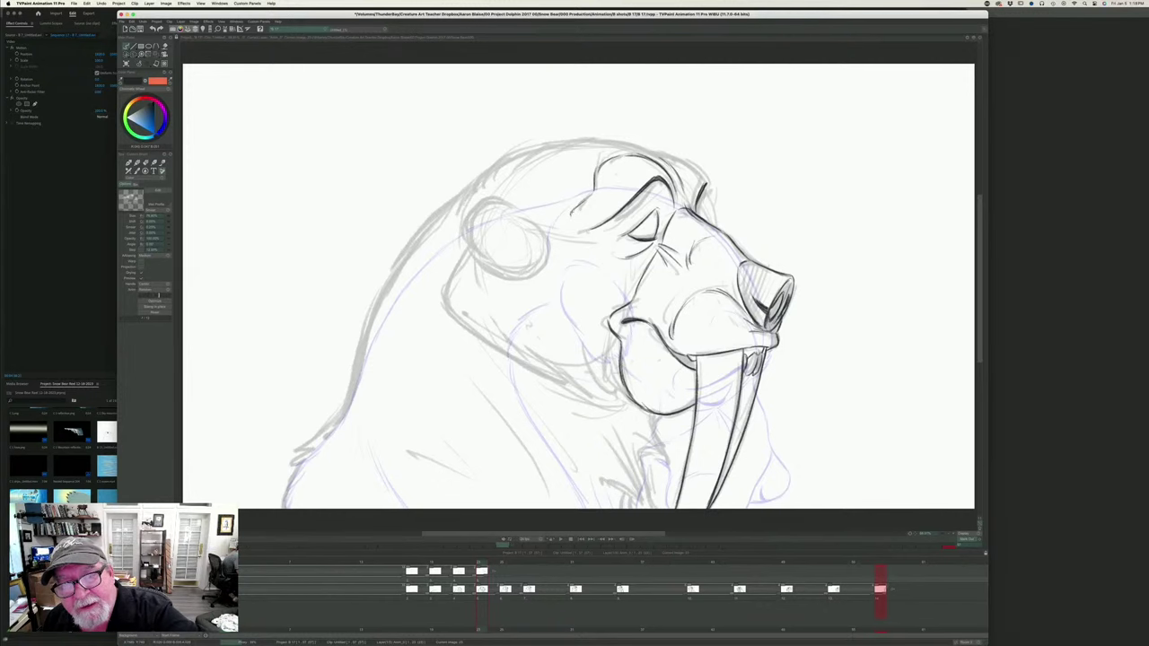
- Trace the top of the head from the far brow back over the crown, checking it against the preceding frame
key("Left")
key("Right")
key("Left")
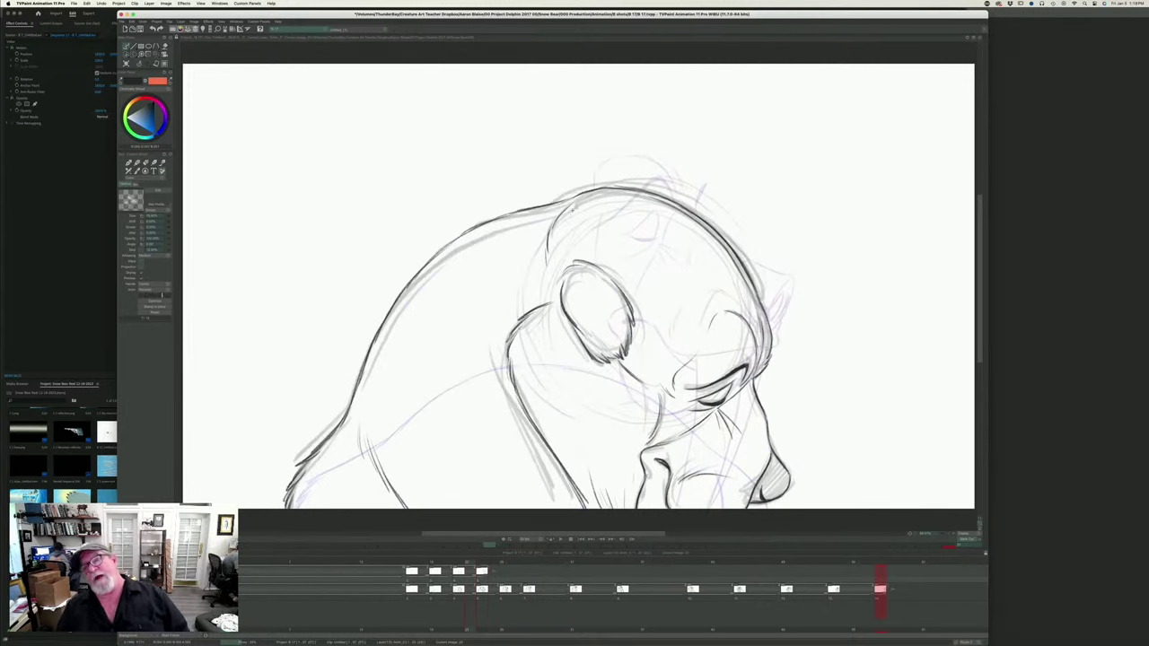
key("Right")
key("Left")
key("Right")
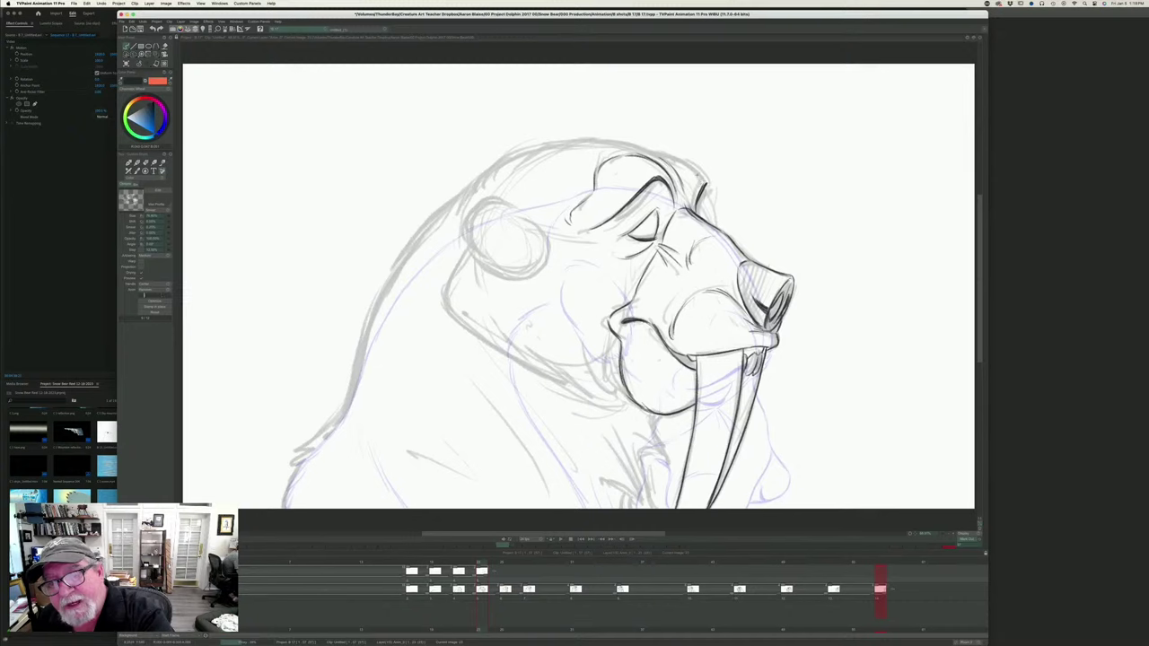
mouse_move(684, 163)
left_mouse_down()
mouse_move(705, 193)
mouse_move(593, 141)
mouse_move(541, 147)
left_mouse_up()
key("Left")
key("Right")
key("Left")
key("Right")
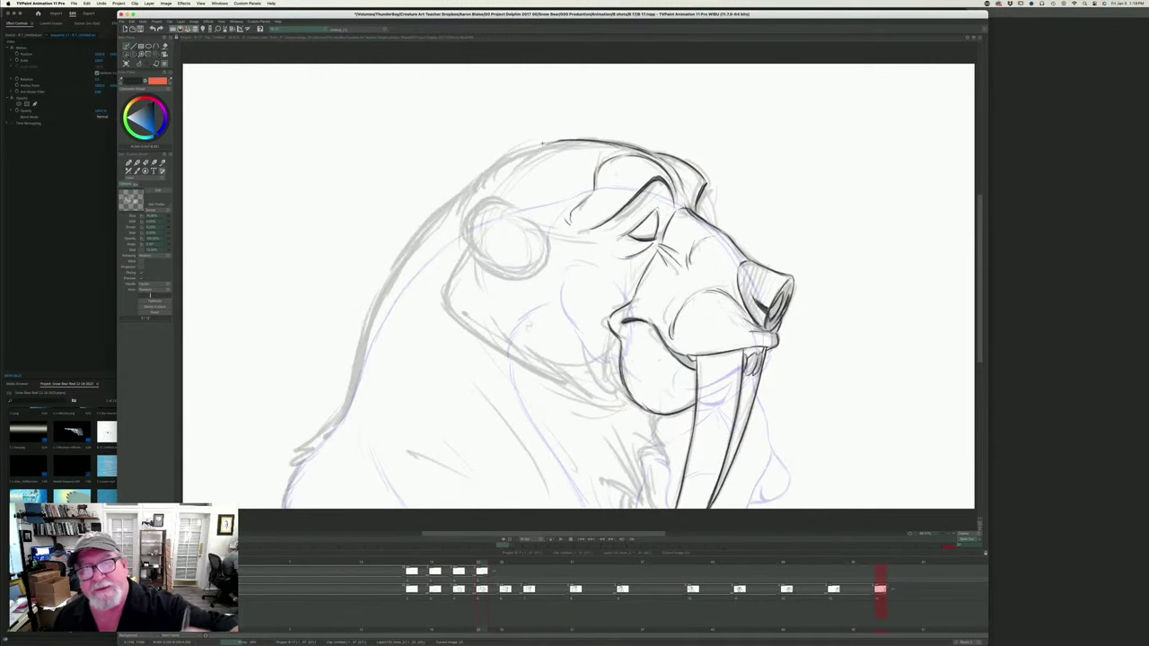
- Extend the head contour from the crown down the back of the skull to the top of the ear
left_click_drag(551, 143, 485, 172)
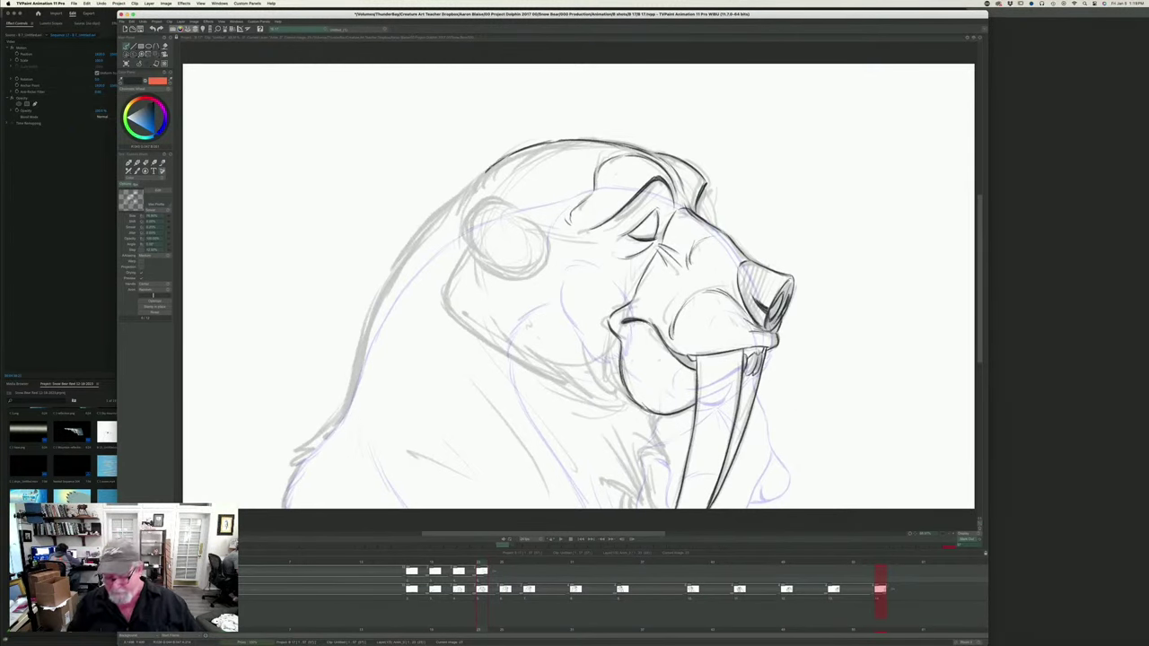
key("Left")
key("Right")
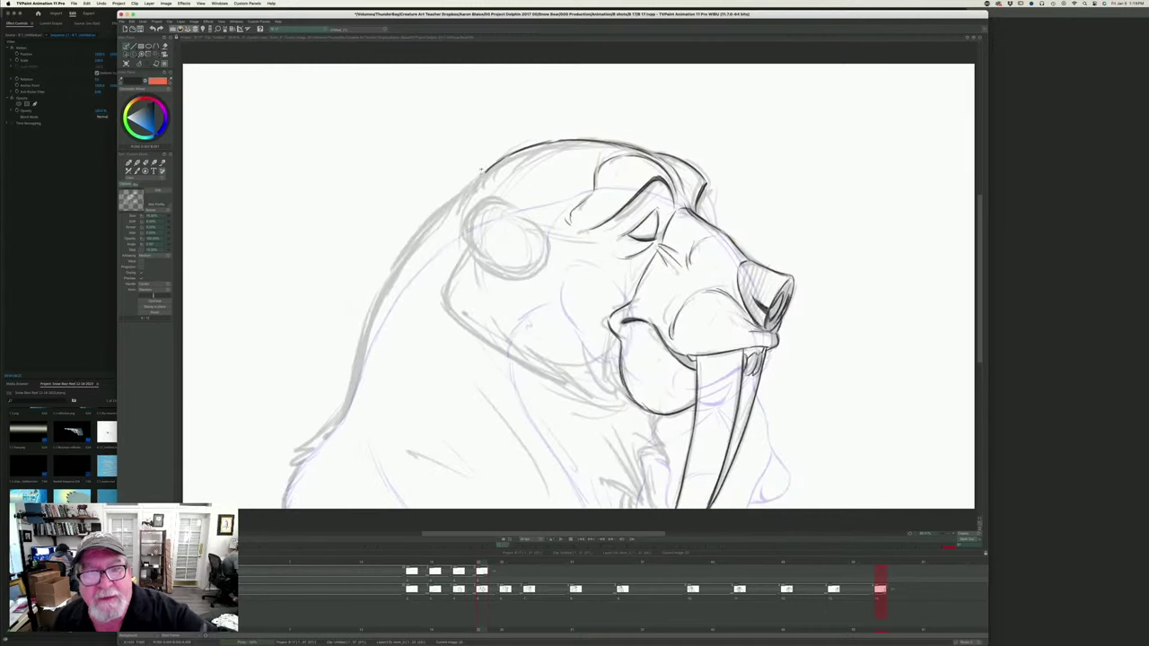
left_click_drag(484, 172, 469, 200)
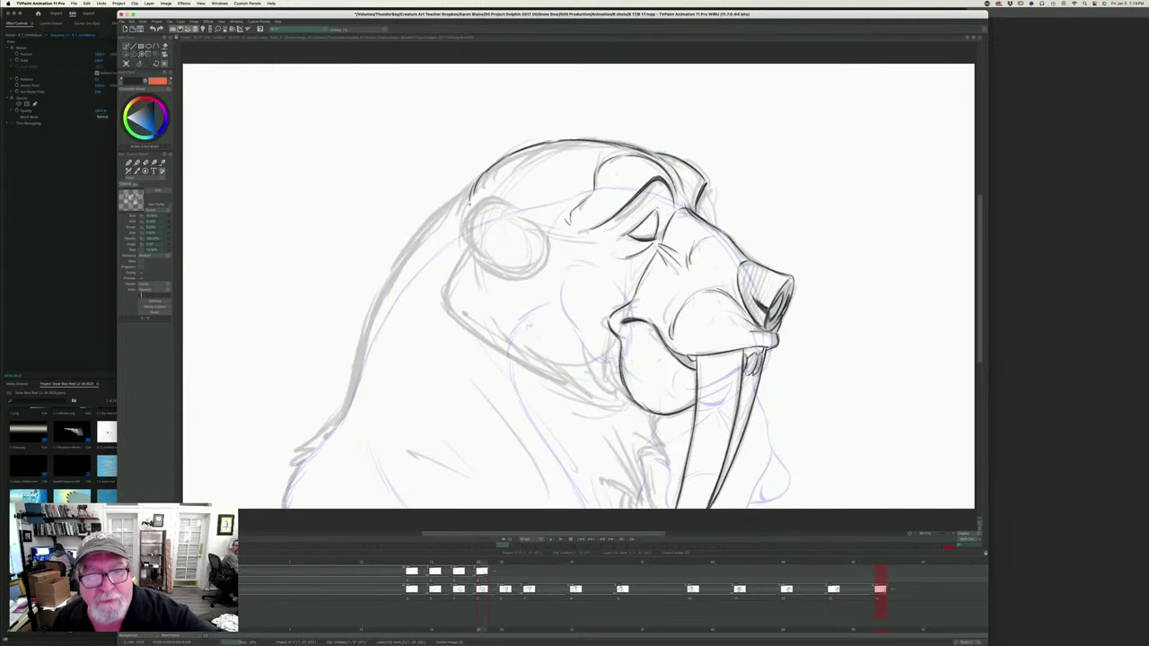
- Trace the short temple line in front of the ear and the round ear outline, comparing them with the preceding frame
mouse_move(583, 240)
left_mouse_down()
mouse_move(544, 234)
mouse_move(542, 261)
left_mouse_up()
mouse_move(518, 216)
left_mouse_down()
mouse_move(537, 227)
mouse_move(473, 207)
mouse_move(469, 251)
mouse_move(517, 275)
mouse_move(542, 255)
mouse_move(528, 276)
left_mouse_up()
key("Left")
key("Right")
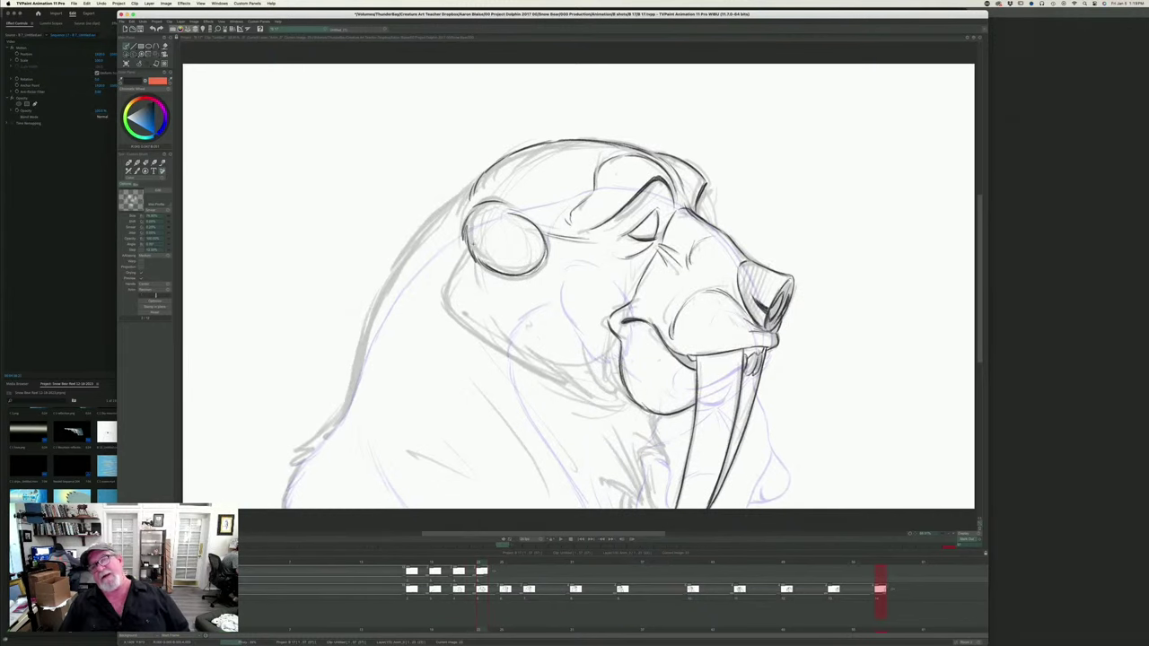
key("Left")
key("Right")
key("Left")
key("Right")
key("Left")
key("Right")
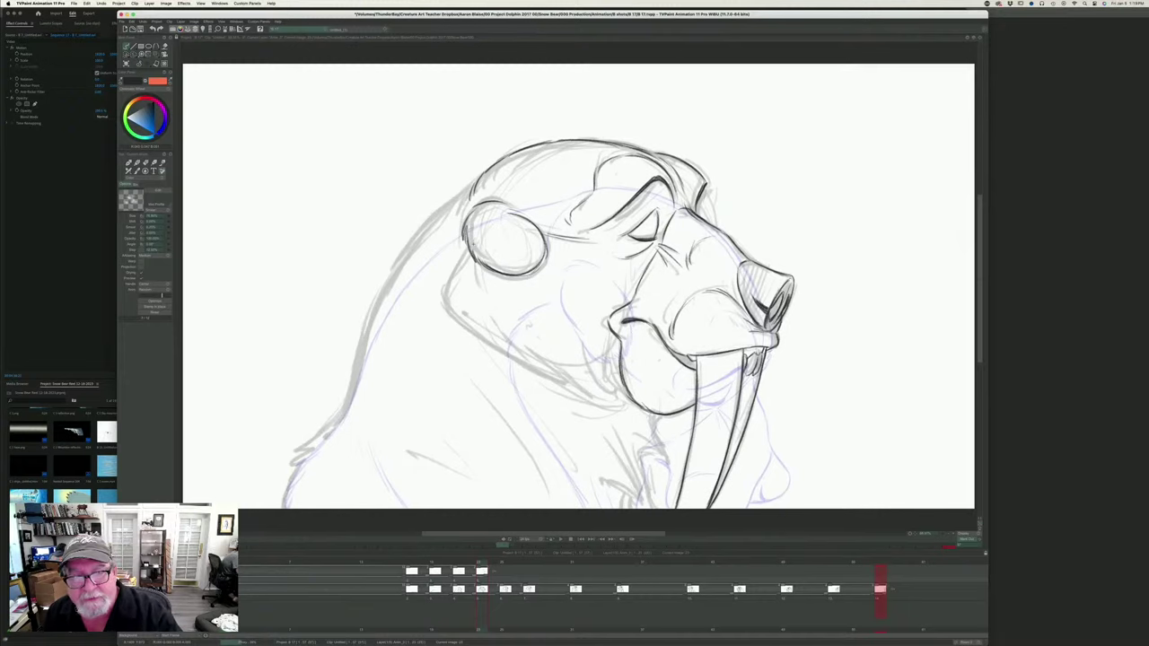
- Erase the ear's lower front edge and redraw it with jagged fur tufts, comparing it with the preceding frame
key("e")
mouse_move(533, 241)
left_mouse_down()
mouse_move(545, 268)
mouse_move(504, 267)
left_mouse_up()
key("Left")
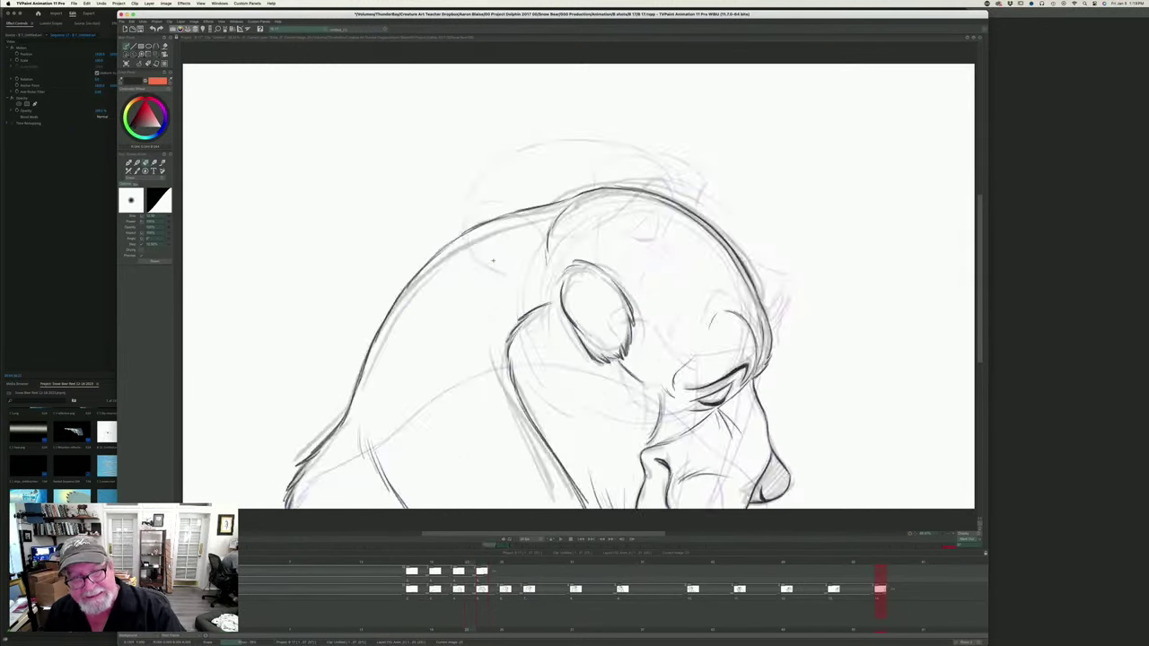
key("Right")
key("b")
mouse_move(547, 243)
left_mouse_down()
mouse_move(539, 271)
mouse_move(494, 272)
left_mouse_up()
key("Left")
key("Right")
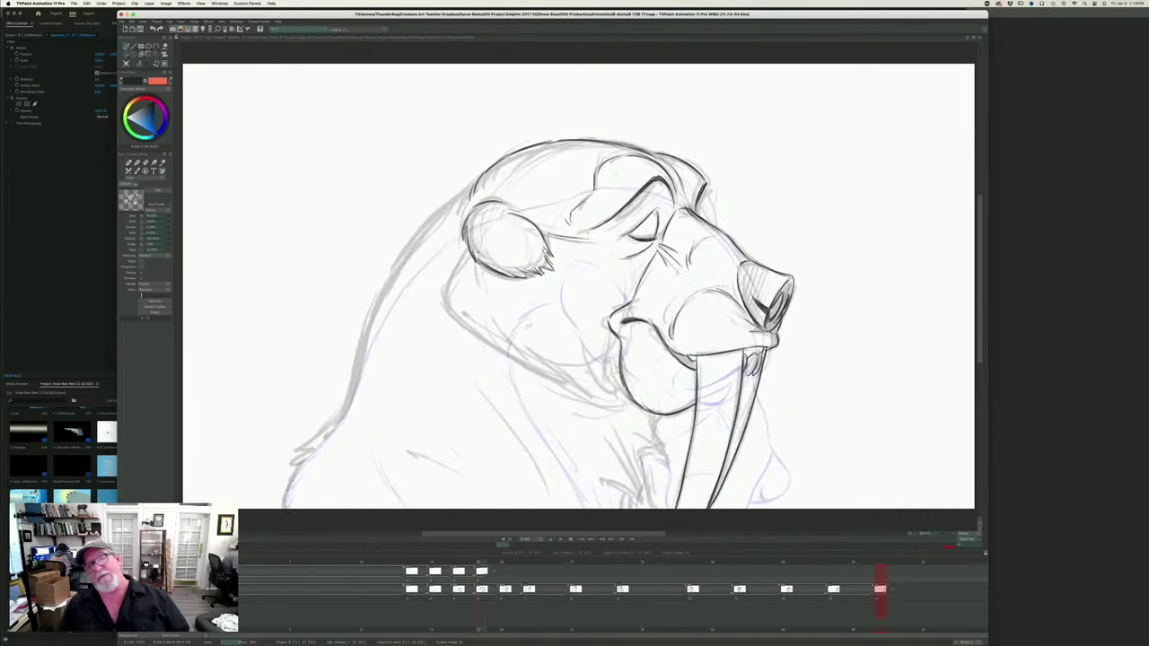
key("Left")
key("Right")
key("Left")
key("Right")
key("Left")
key("Right")
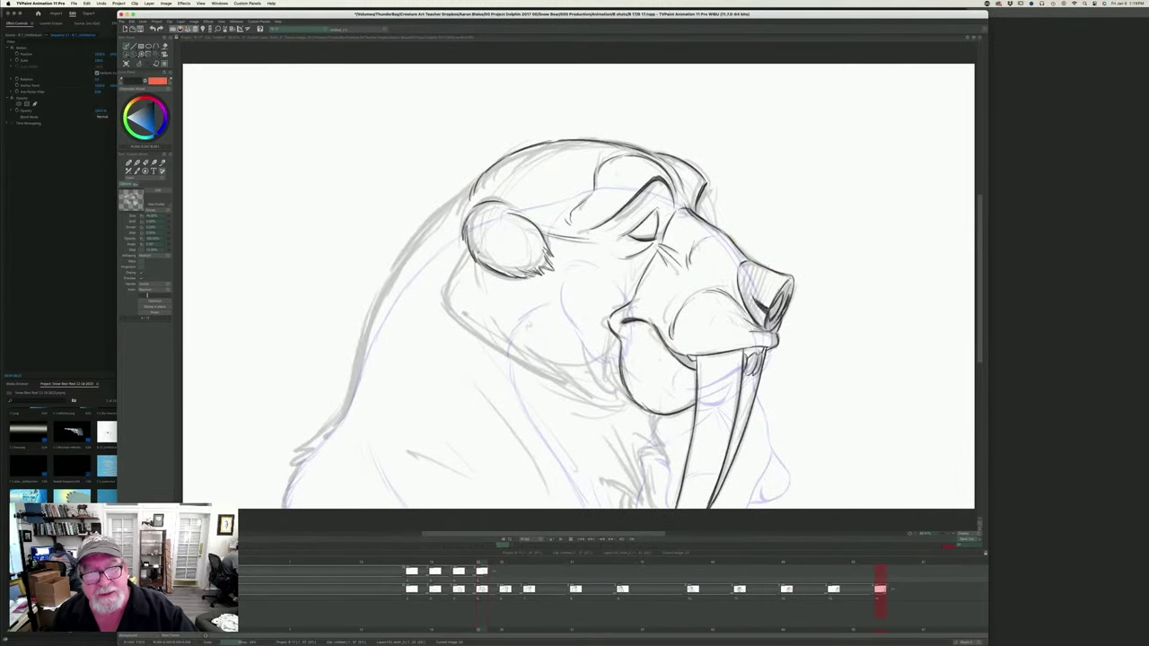
- Trace the cheek ruff from behind the ear down along the jaw to the throat, checking against the preceding frame
left_click_drag(464, 247, 445, 288)
mouse_move(453, 269)
left_mouse_down()
mouse_move(445, 292)
mouse_move(462, 320)
mouse_move(543, 370)
left_mouse_up()
key("Left")
key("Right")
left_click_drag(491, 341, 573, 387)
left_click_drag(519, 357, 616, 409)
key("Left")
key("Right")
left_click_drag(572, 378, 631, 424)
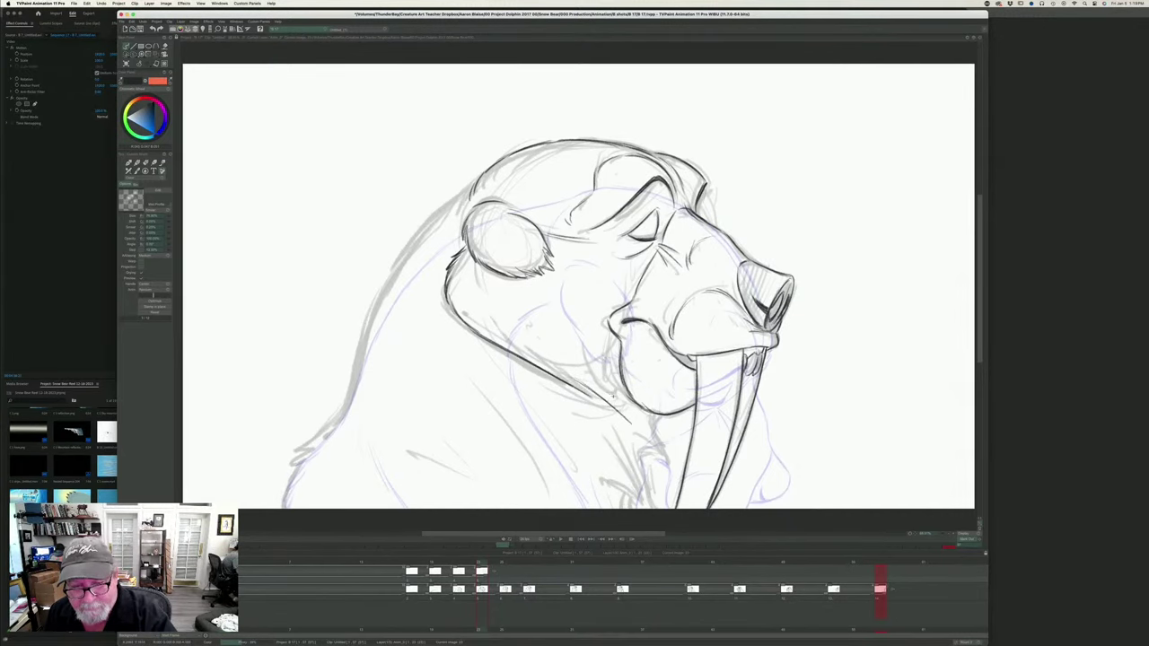
- Add fur strokes behind the lower jaw and trace the jagged throat fur down the chest
left_click_drag(609, 369, 633, 411)
left_click_drag(606, 389, 666, 450)
left_click_drag(648, 421, 666, 452)
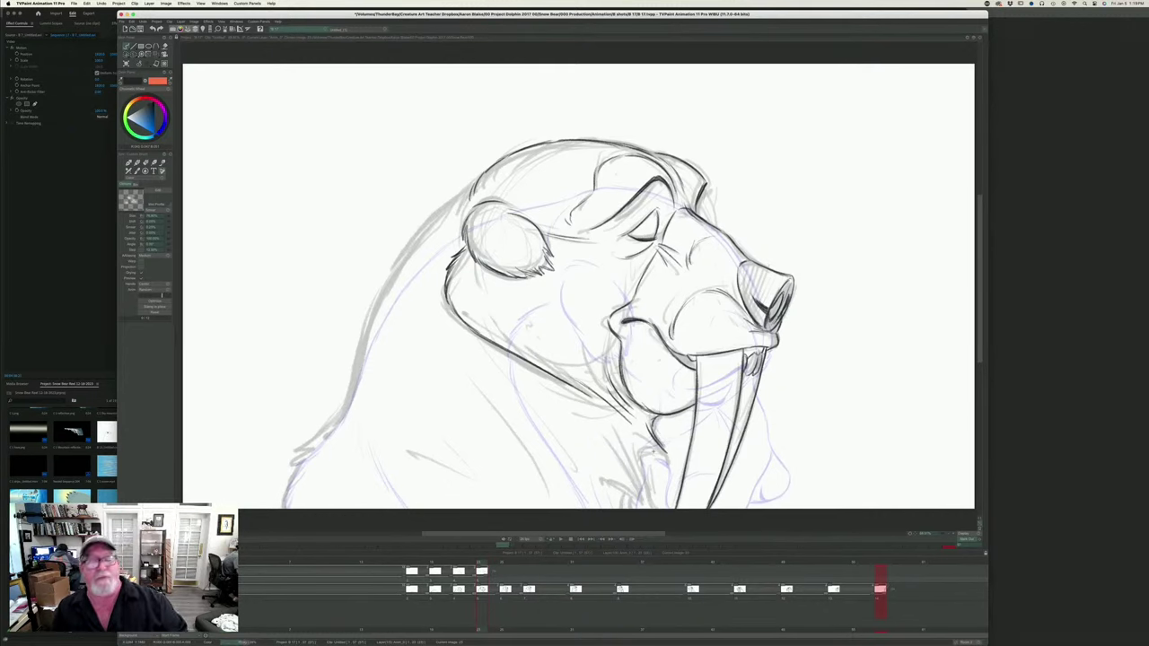
key("Left")
key("Right")
mouse_move(659, 445)
left_mouse_down()
mouse_move(672, 465)
mouse_move(641, 448)
mouse_move(646, 477)
mouse_move(629, 492)
mouse_move(650, 510)
mouse_move(626, 501)
mouse_move(631, 511)
left_mouse_up()
key("Left")
key("Right")
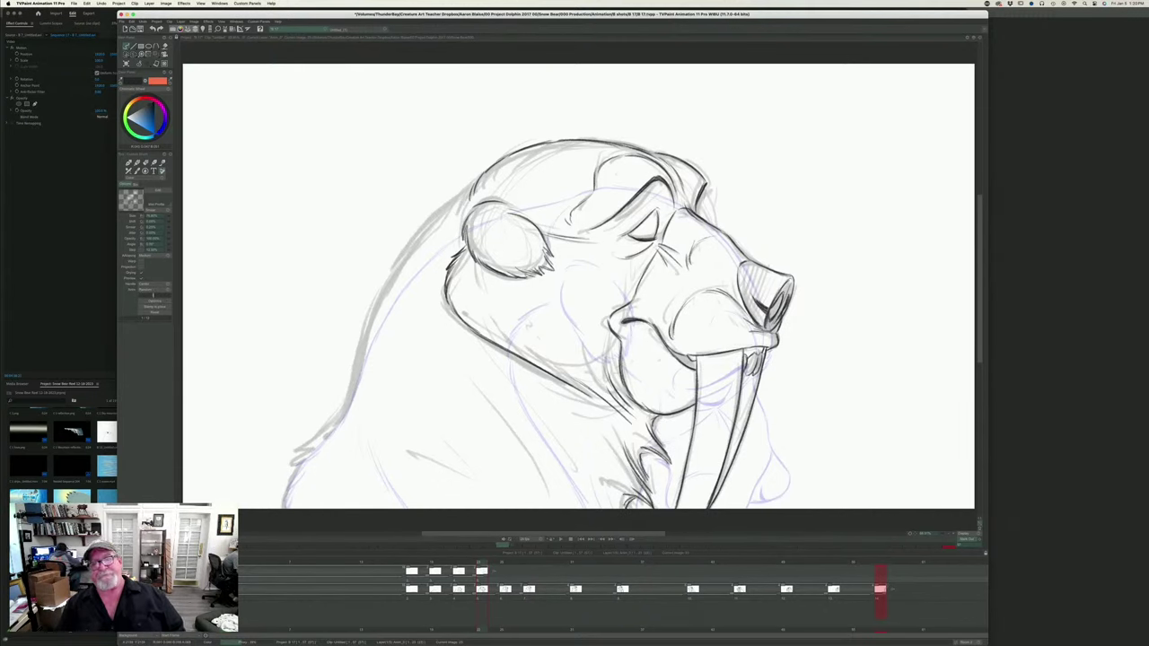
- Flip between this drawing and the preceding one to check the jaw, neck and throat fur
key("Left")
key("Right")
key("Left")
key("Right")
key("Left")
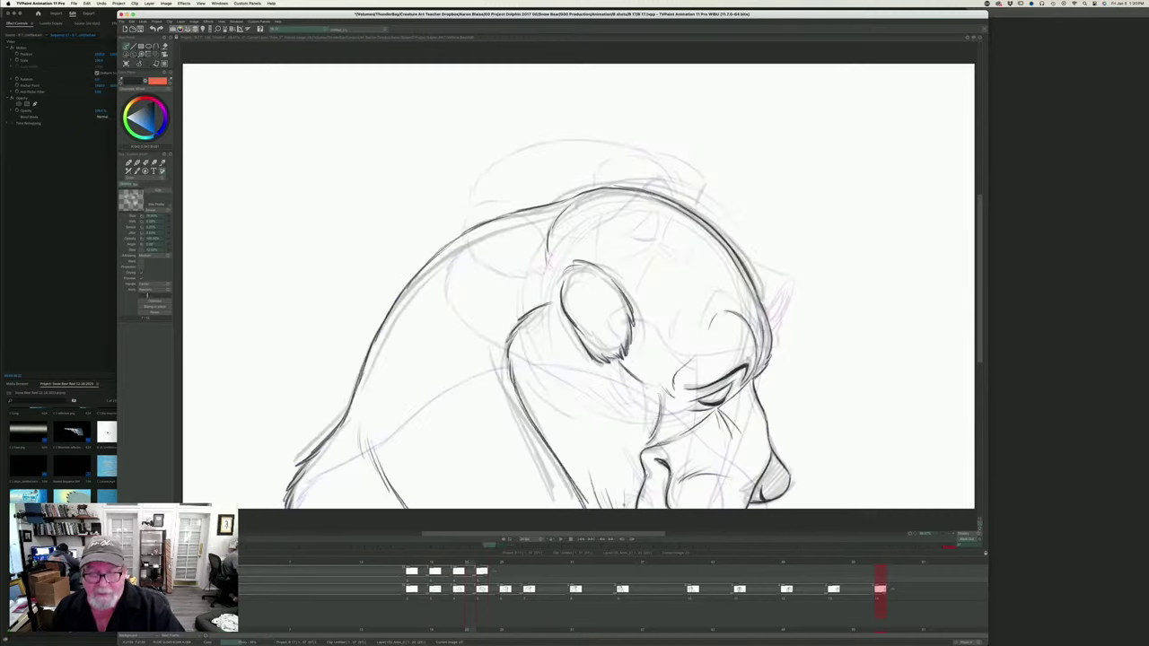
key("Right")
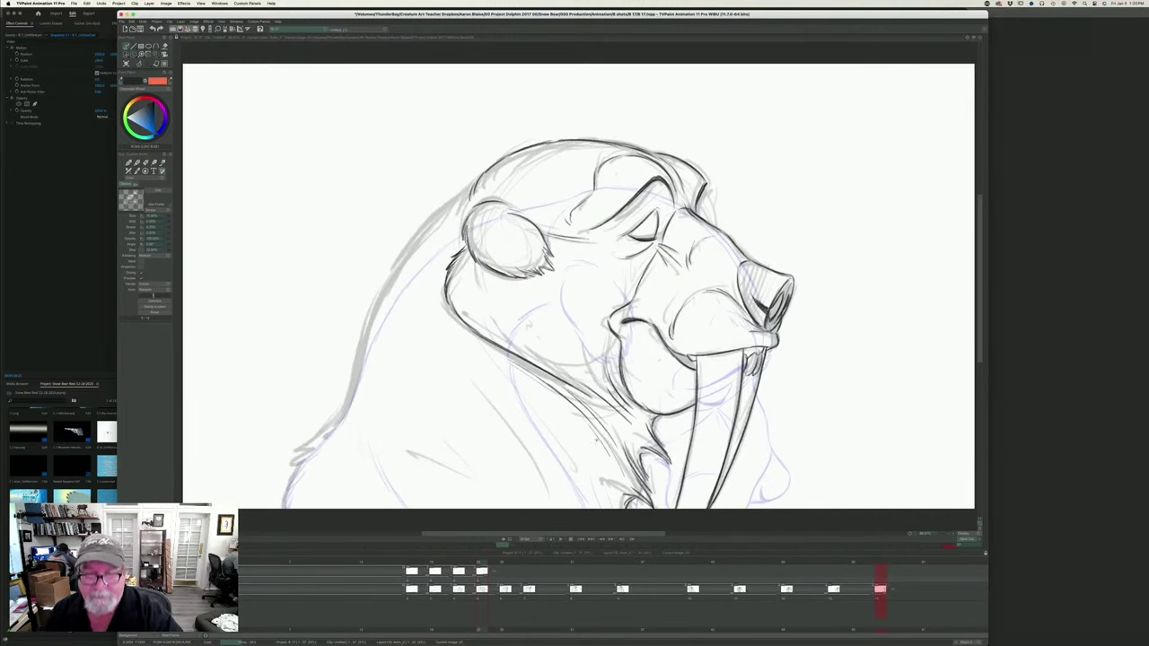
key("Left")
key("Right")
key("Left")
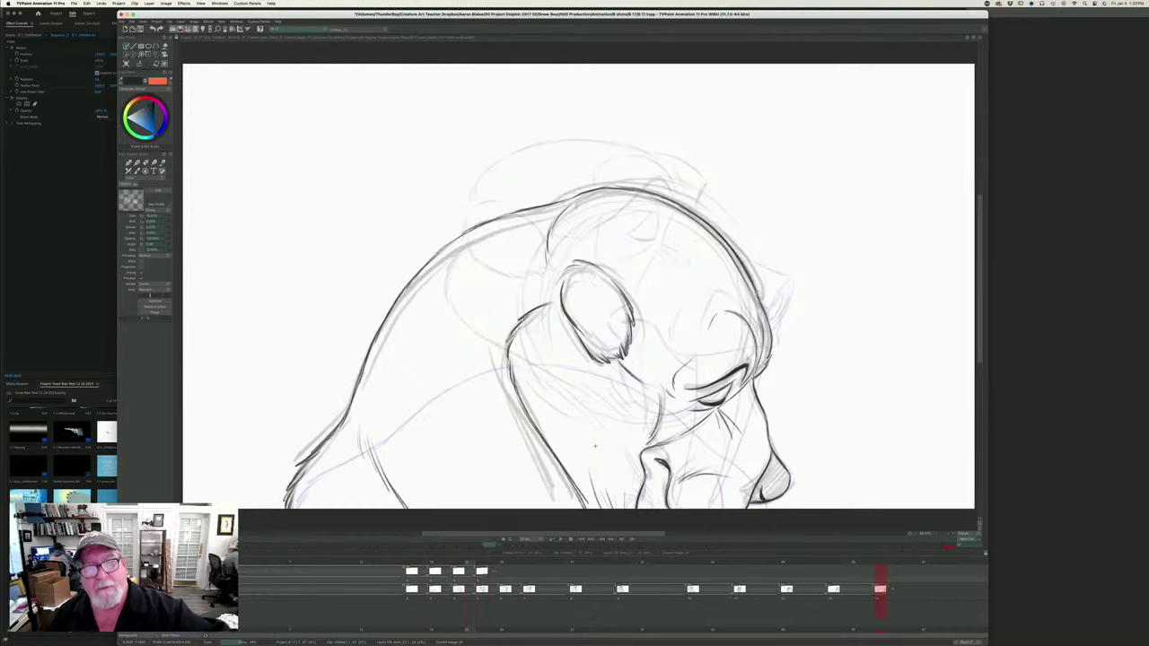
key("Right")
- Trace the back contour from behind the ear down to the tufted shoulder fur, and compare it with the preceding frame
mouse_move(471, 189)
left_mouse_down()
mouse_move(427, 223)
mouse_move(386, 286)
mouse_move(348, 397)
mouse_move(289, 460)
mouse_move(282, 510)
left_mouse_up()
key("Left")
key("Right")
key("Left")
key("Right")
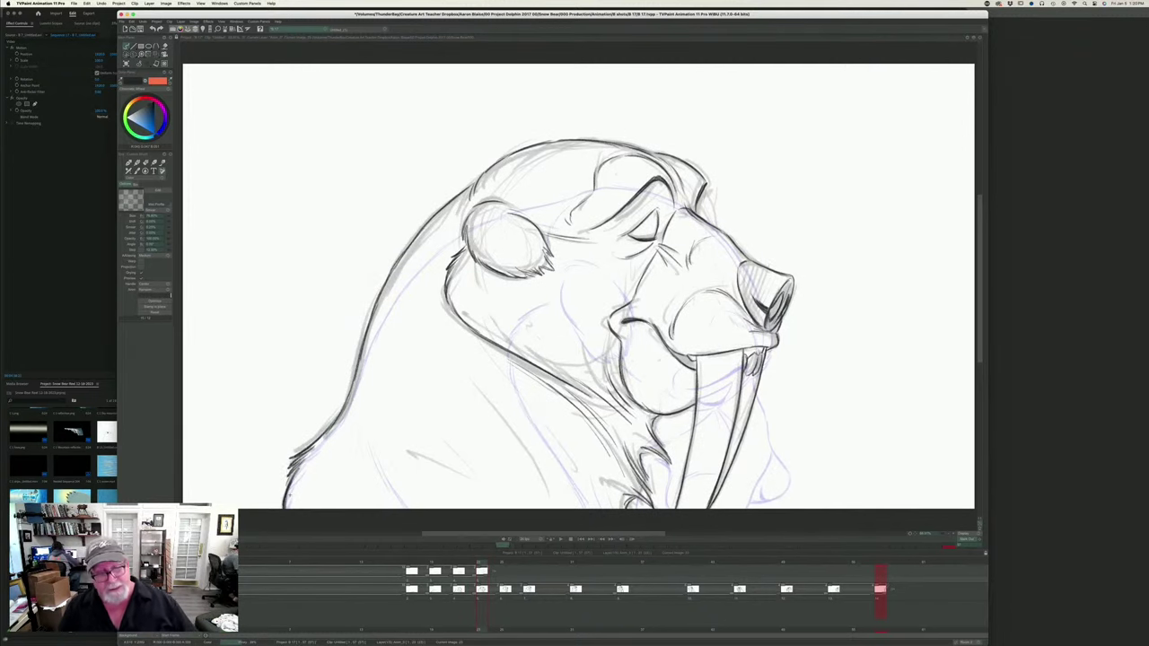
key("Left")
key("Right")
- Trace the curved shoulder crease inside the lower back contour and compare it with the preceding frame
left_click_drag(351, 452, 398, 509)
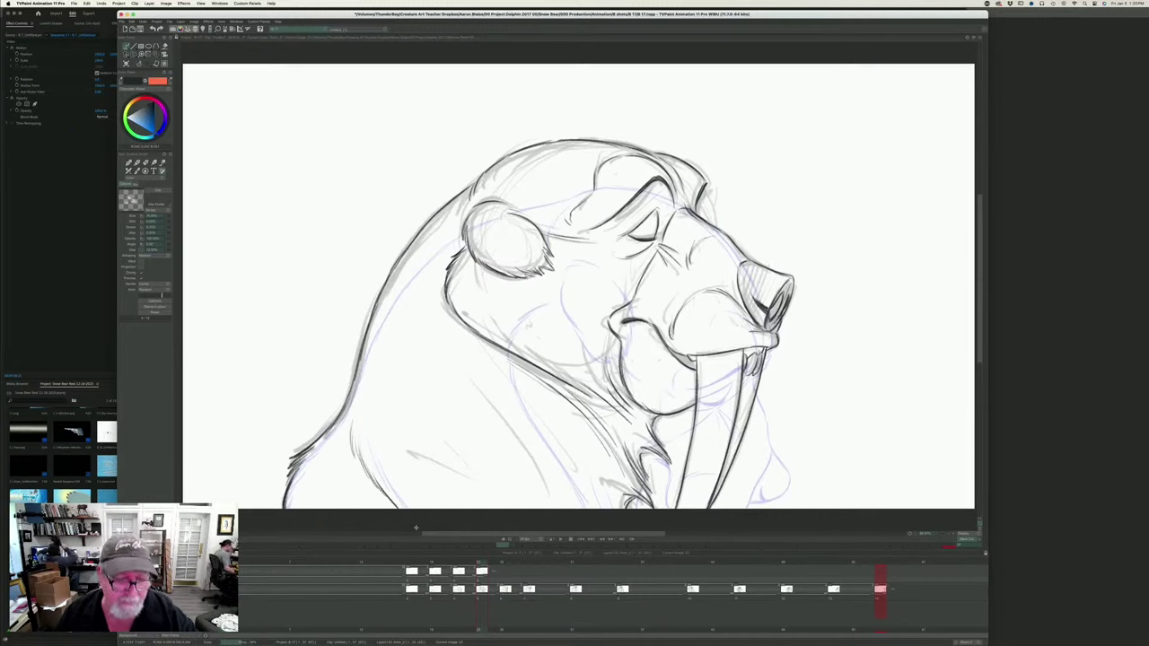
key("Left")
key("Right")
key("Left")
key("Right")
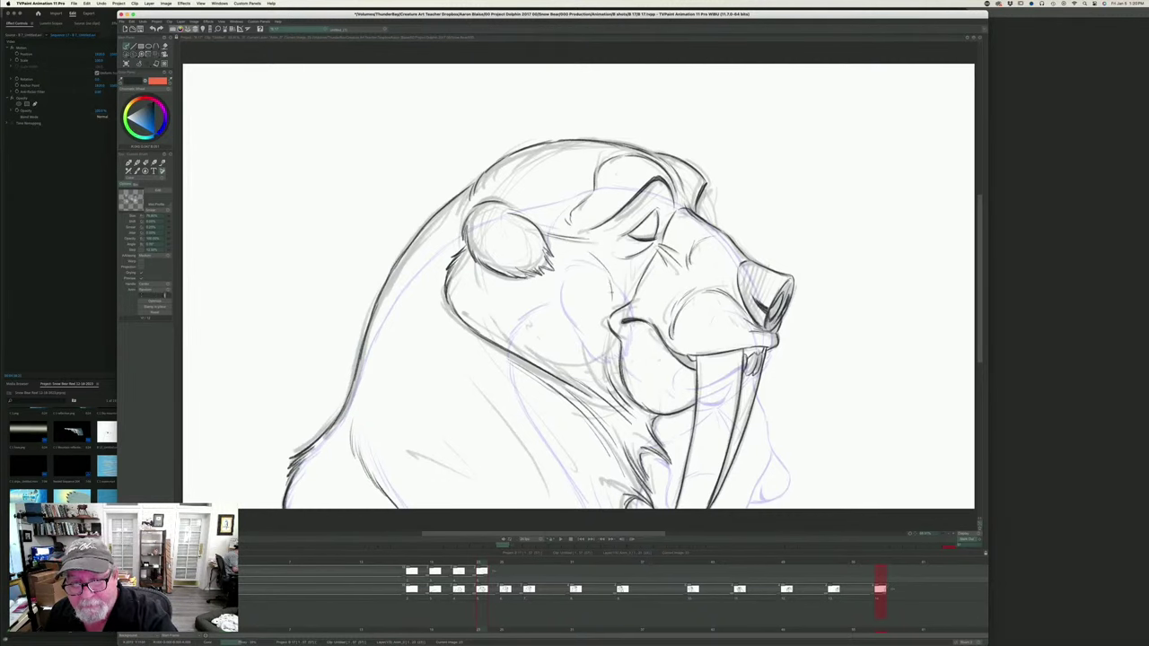
- Flip repeatedly between the raised-head drawing and the preceding lowered-head drawing to examine the movement between the two poses
key("Left")
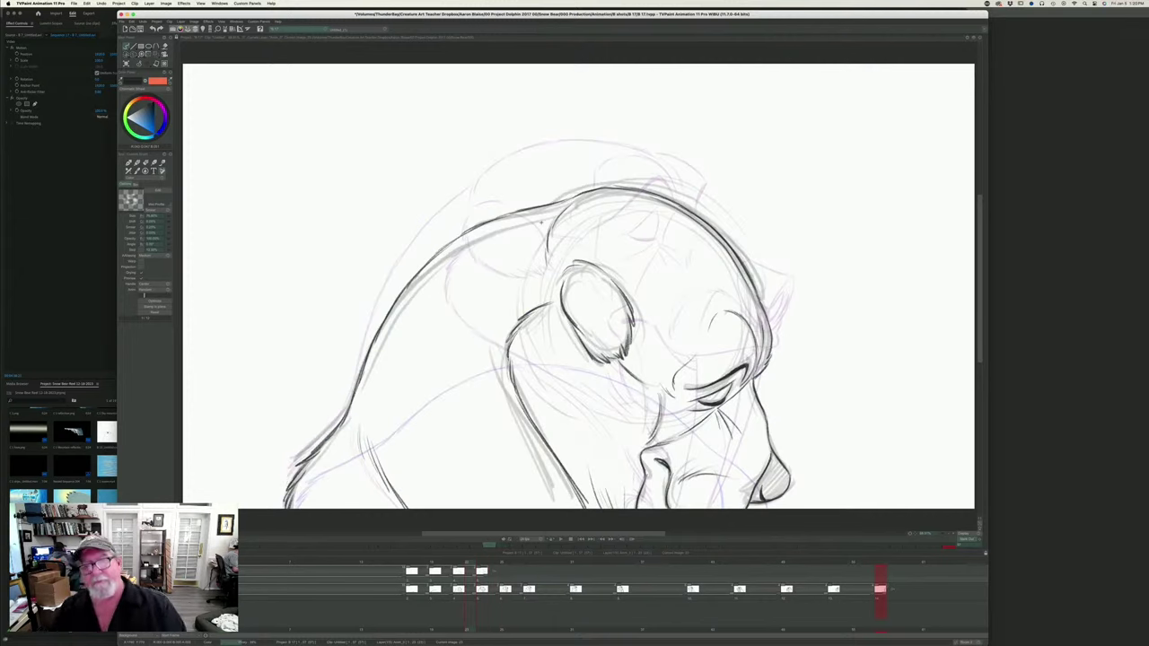
key("Right")
key("Left")
key("Right")
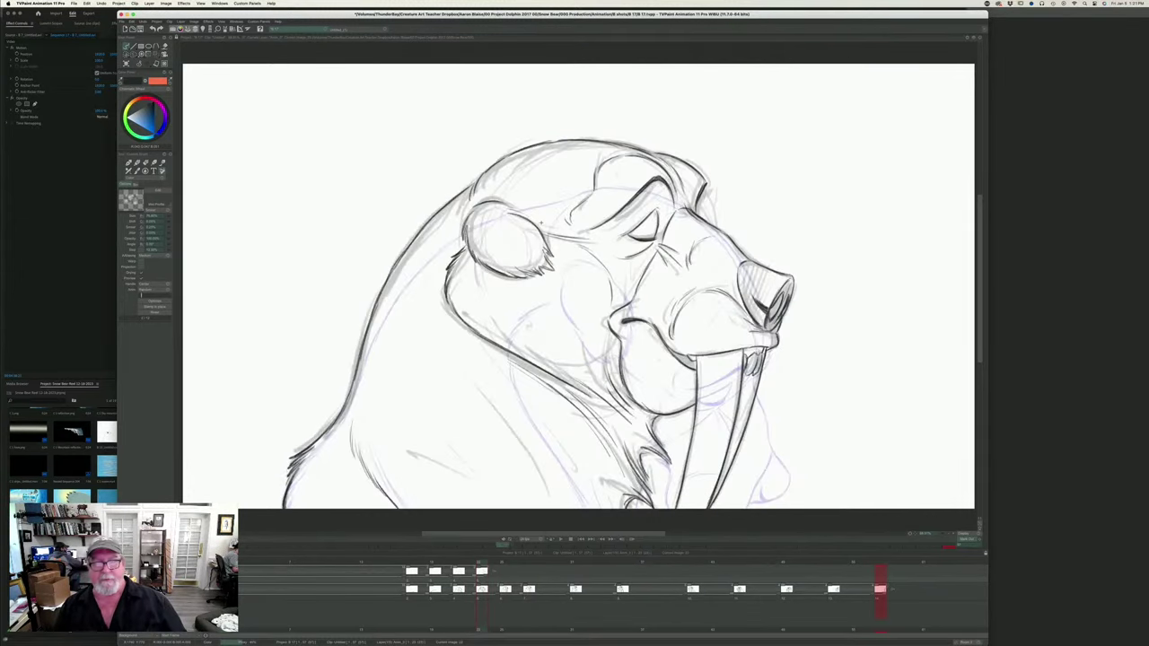
key("Left")
key("Right")
key("Left")
key("Right")
key("Left")
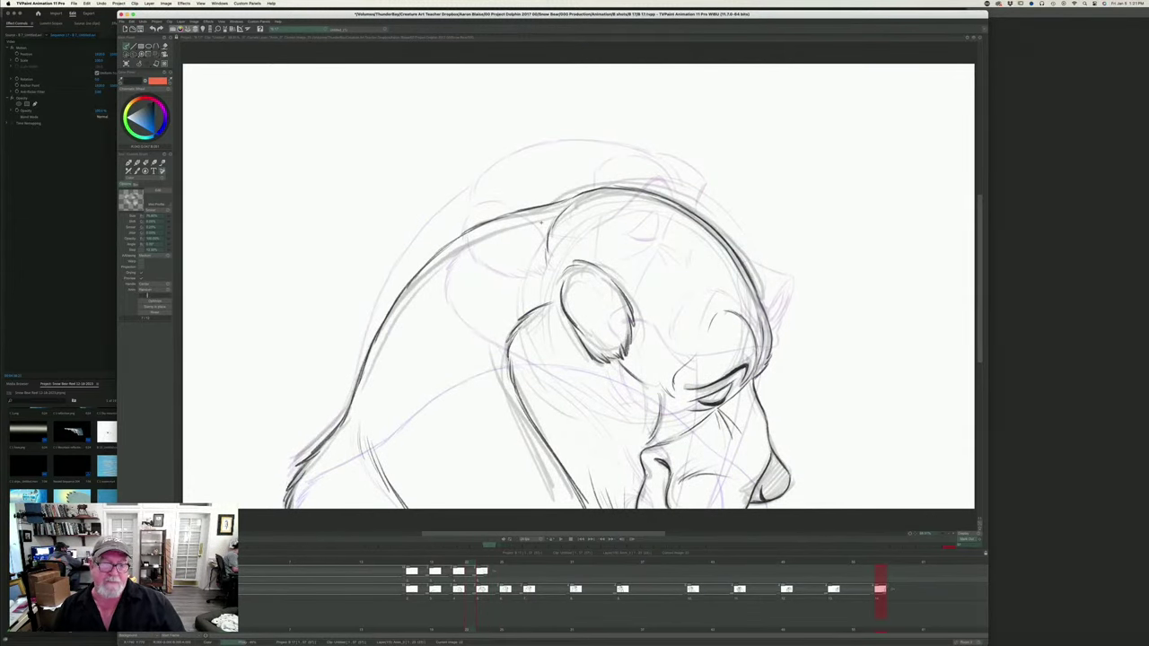
key("Right")
key("Left")
key("Right")
key("Left")
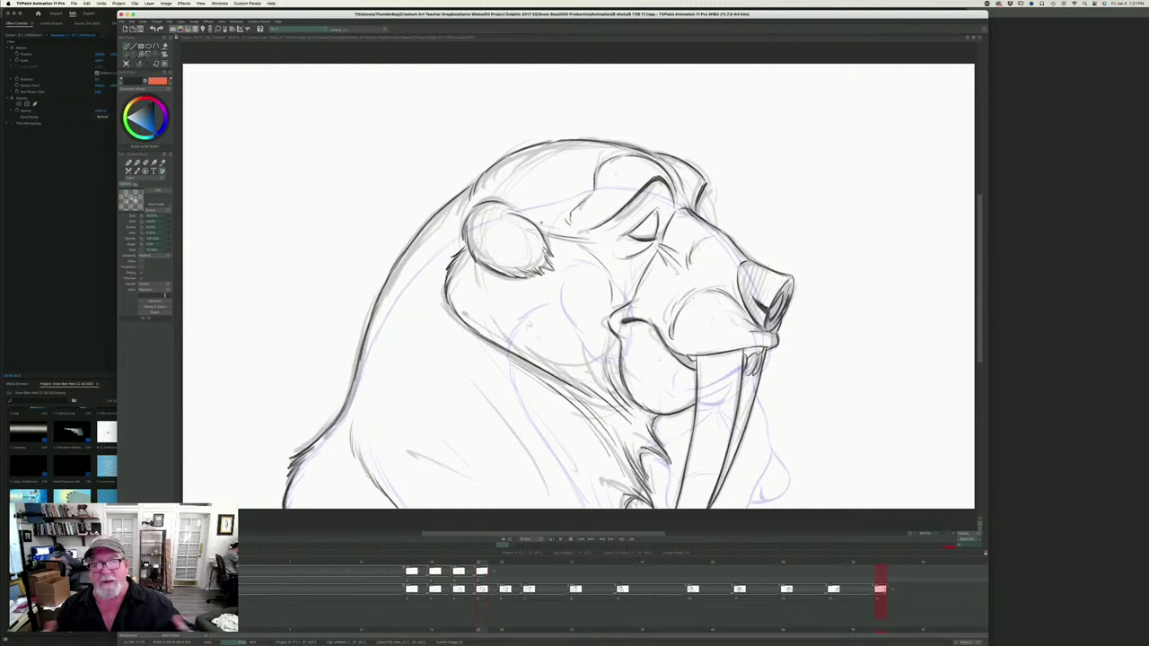
key("Right")
key("Left")
key("Right")
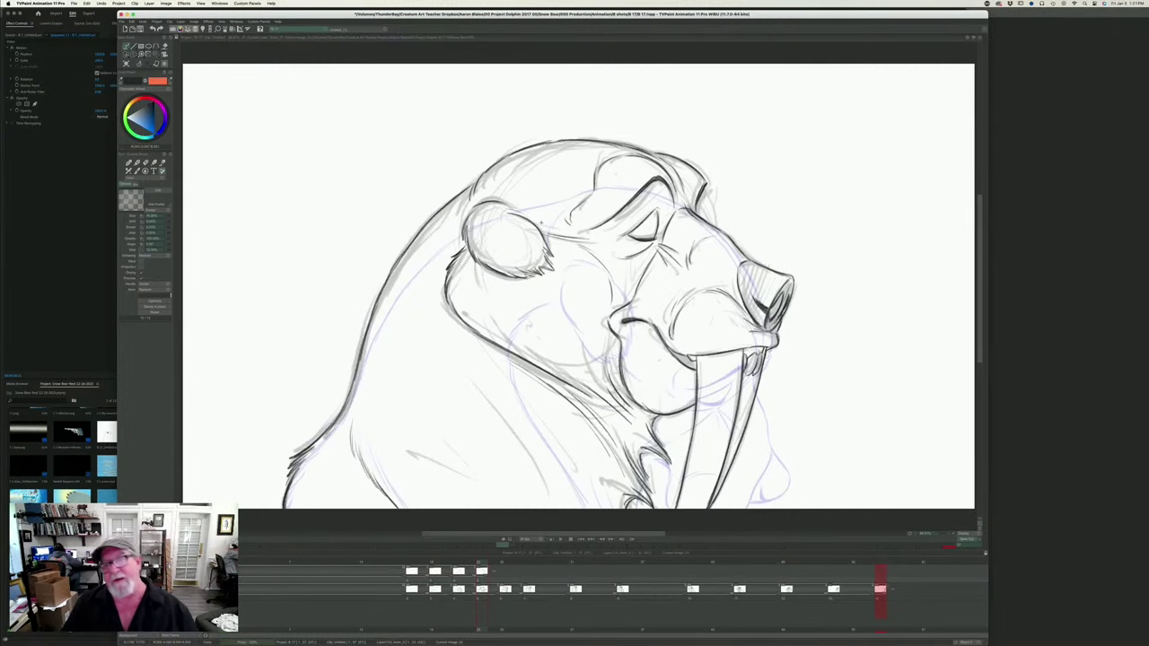
key("Left")
key("Right")
key("Left")
key("Right")
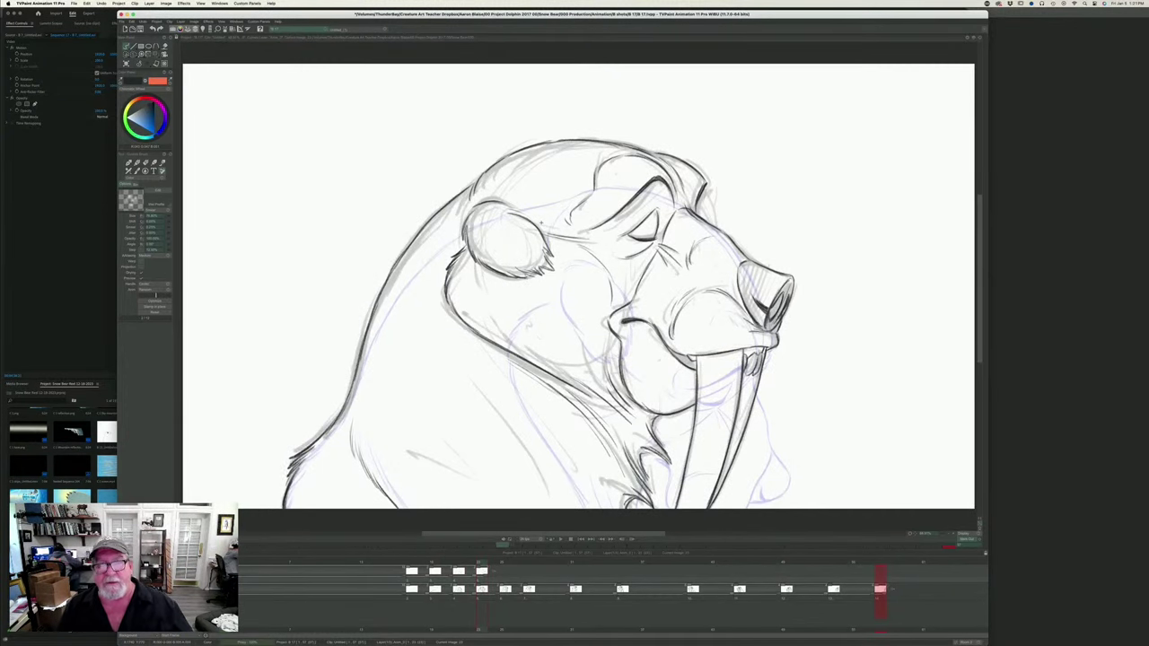
key("Left")
key("Right")
key("Left")
key("Right")
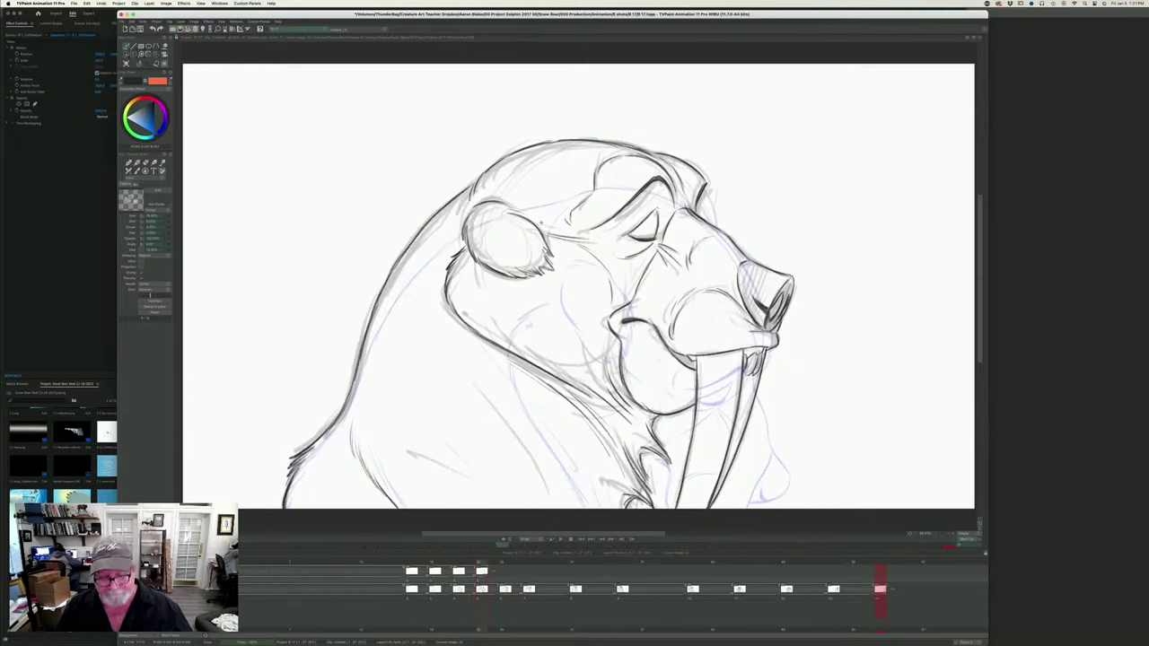
- Create a new blank project with the offered settings
left_click(75, 3)
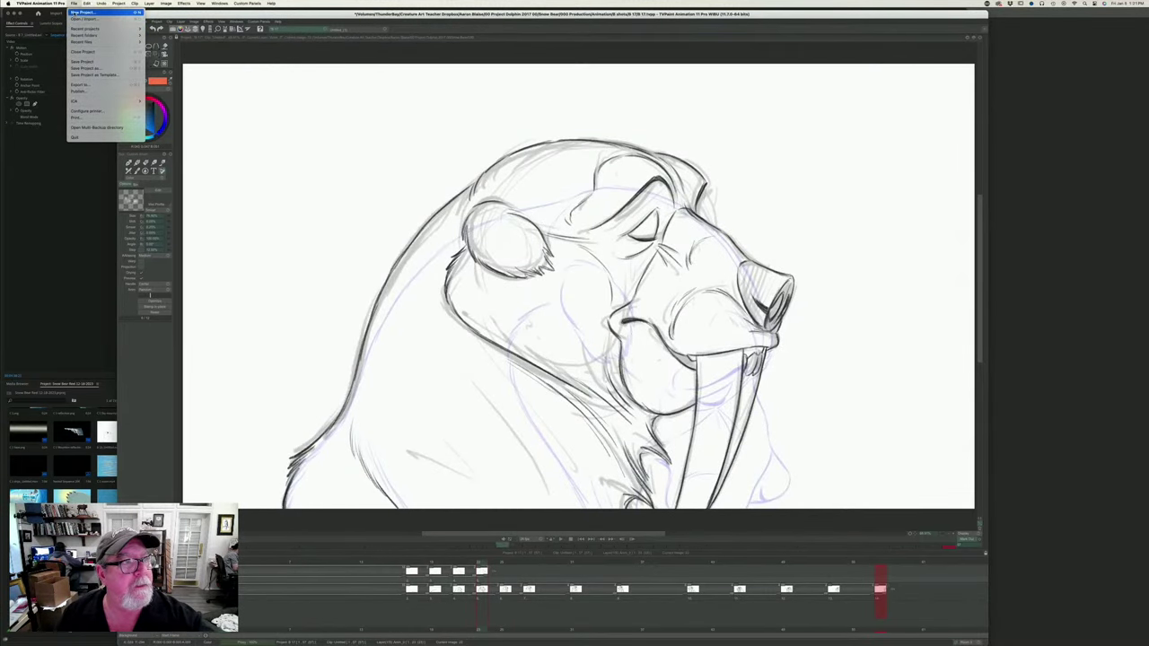
left_click(74, 12)
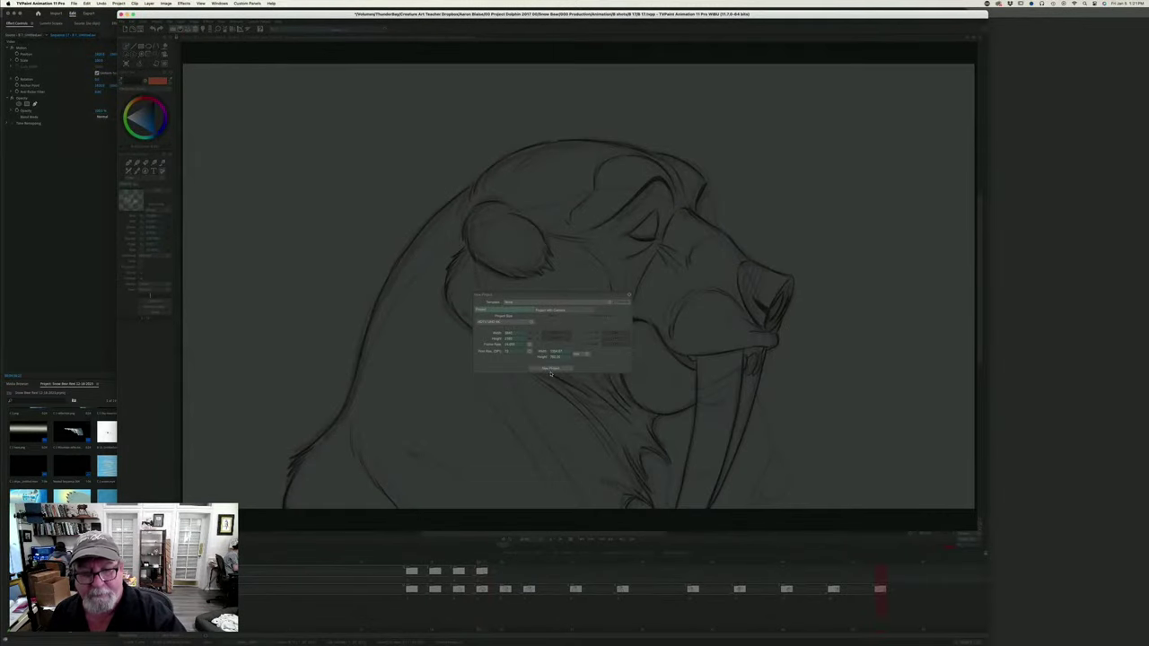
left_click(550, 369)
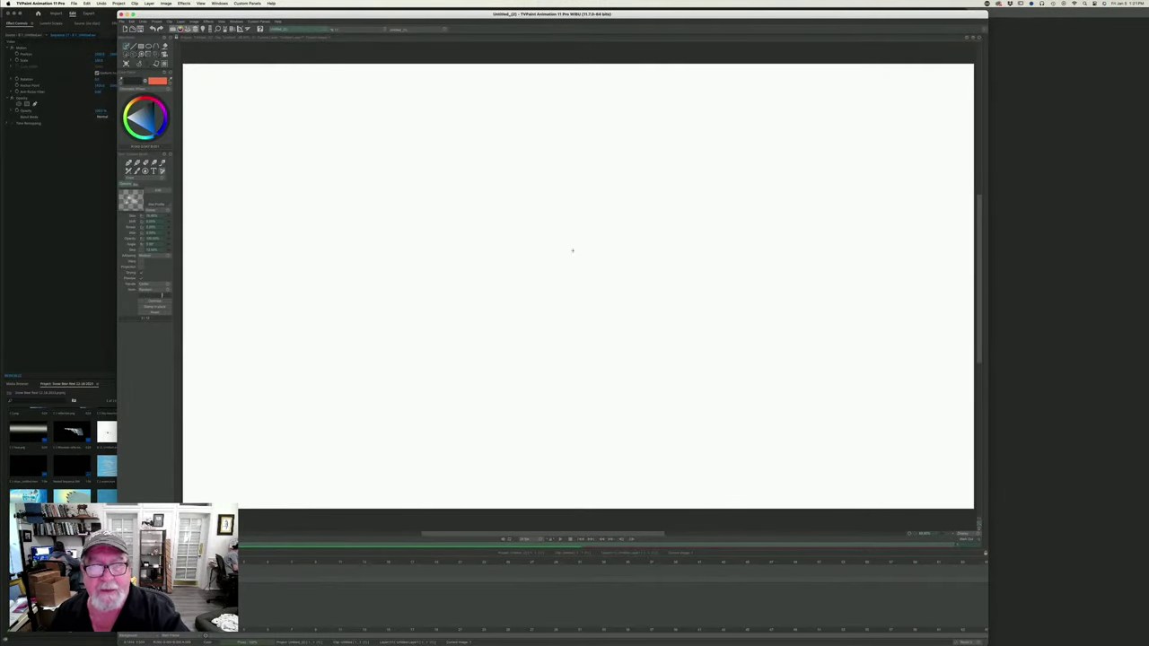
- Sketch an oval head with simple eyes, nose and mouth, plus the upper contour of hair streaming behind it
left_click_drag(512, 258, 491, 172)
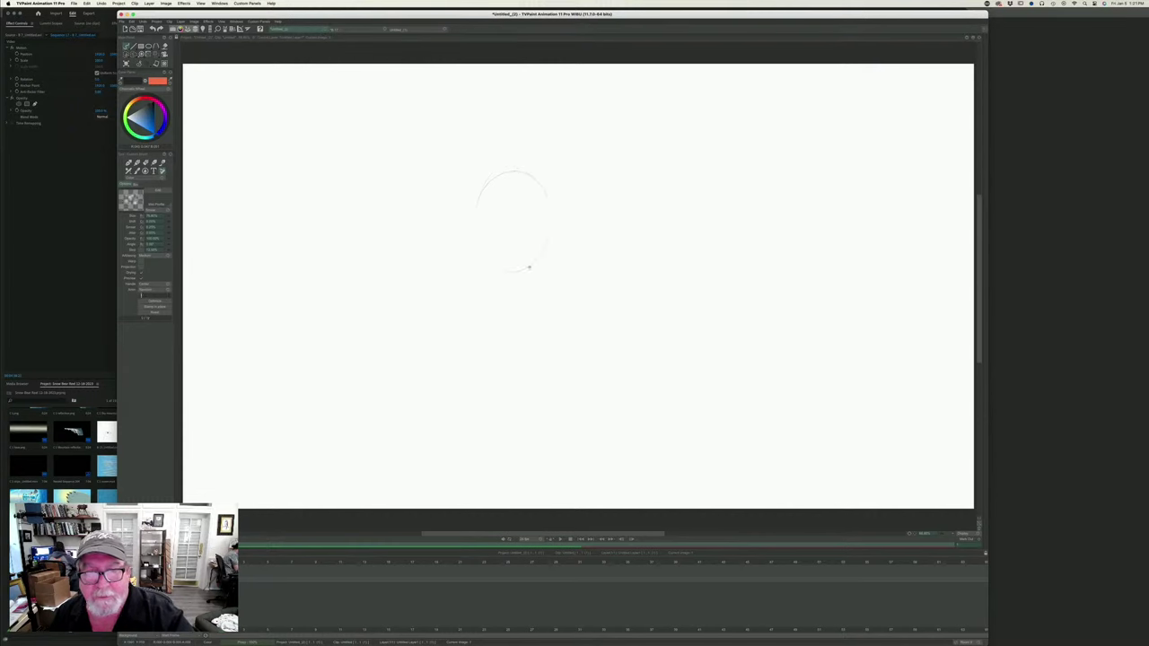
mouse_move(529, 267)
left_mouse_down()
mouse_move(517, 169)
mouse_move(474, 206)
mouse_move(504, 206)
left_mouse_up()
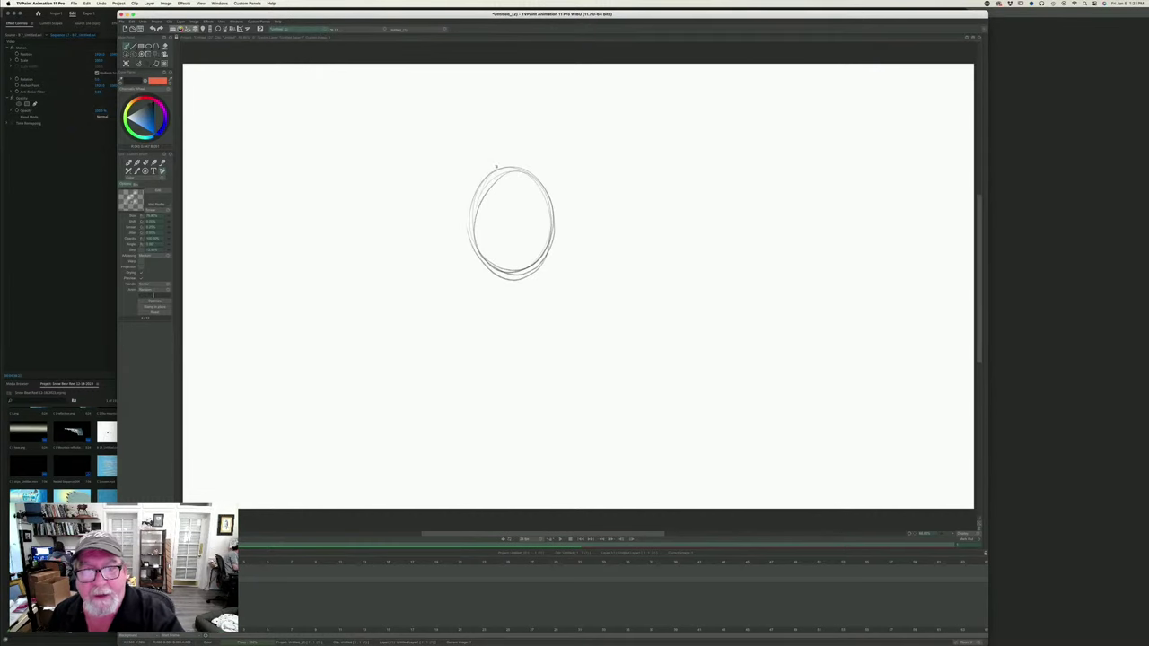
mouse_move(552, 160)
left_mouse_down()
mouse_move(637, 209)
mouse_move(605, 170)
mouse_move(675, 214)
mouse_move(749, 231)
mouse_move(648, 278)
left_mouse_up()
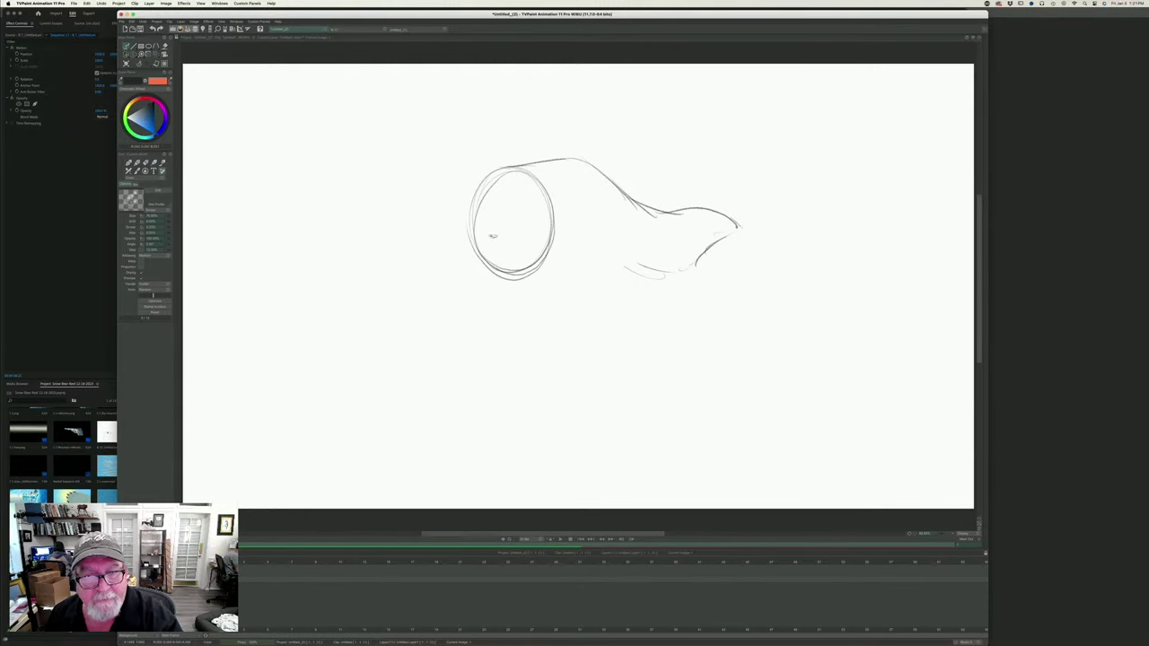
mouse_move(487, 238)
left_mouse_down()
mouse_move(515, 212)
mouse_move(485, 214)
left_mouse_up()
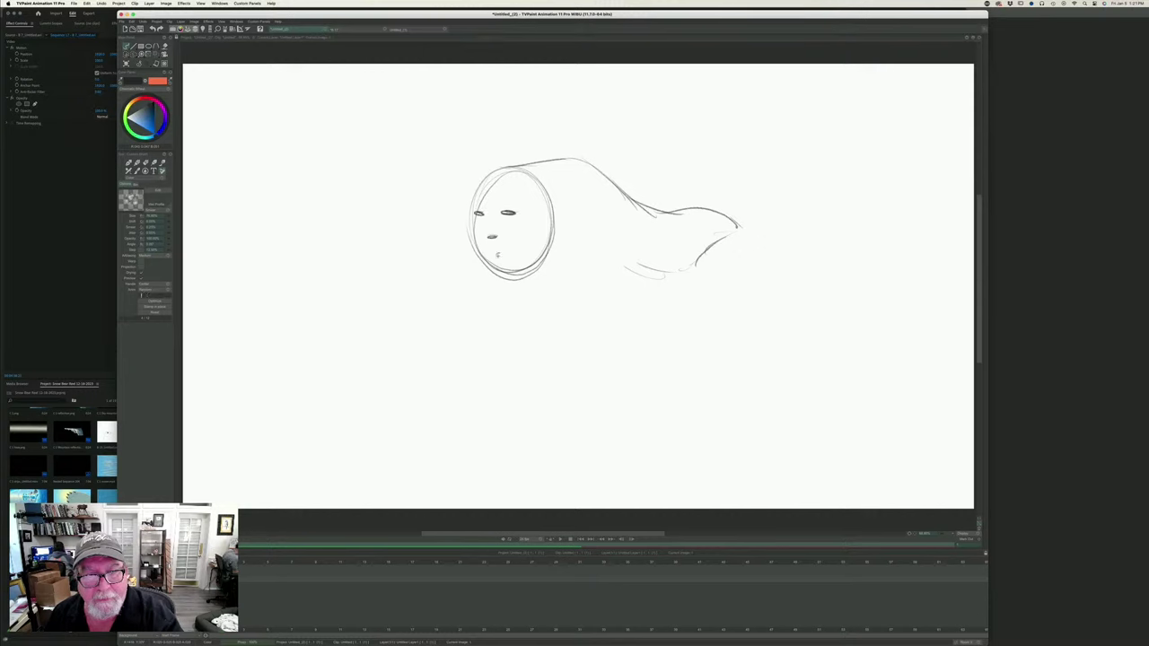
left_click_drag(497, 255, 487, 252)
- Sketch the rest of the wavy hair flowing back from the head, with its lower edge, pointed tips and inner strands
mouse_move(499, 176)
left_mouse_down()
mouse_move(604, 215)
mouse_move(534, 215)
mouse_move(596, 294)
mouse_move(618, 302)
mouse_move(671, 281)
left_mouse_up()
left_click_drag(594, 286, 617, 303)
mouse_move(568, 241)
left_mouse_down()
mouse_move(693, 281)
mouse_move(660, 272)
mouse_move(717, 258)
mouse_move(695, 264)
left_mouse_up()
left_click_drag(696, 263, 747, 222)
mouse_move(701, 203)
left_mouse_down()
mouse_move(741, 226)
mouse_move(641, 210)
mouse_move(568, 160)
mouse_move(496, 169)
mouse_move(607, 174)
mouse_move(645, 212)
left_mouse_up()
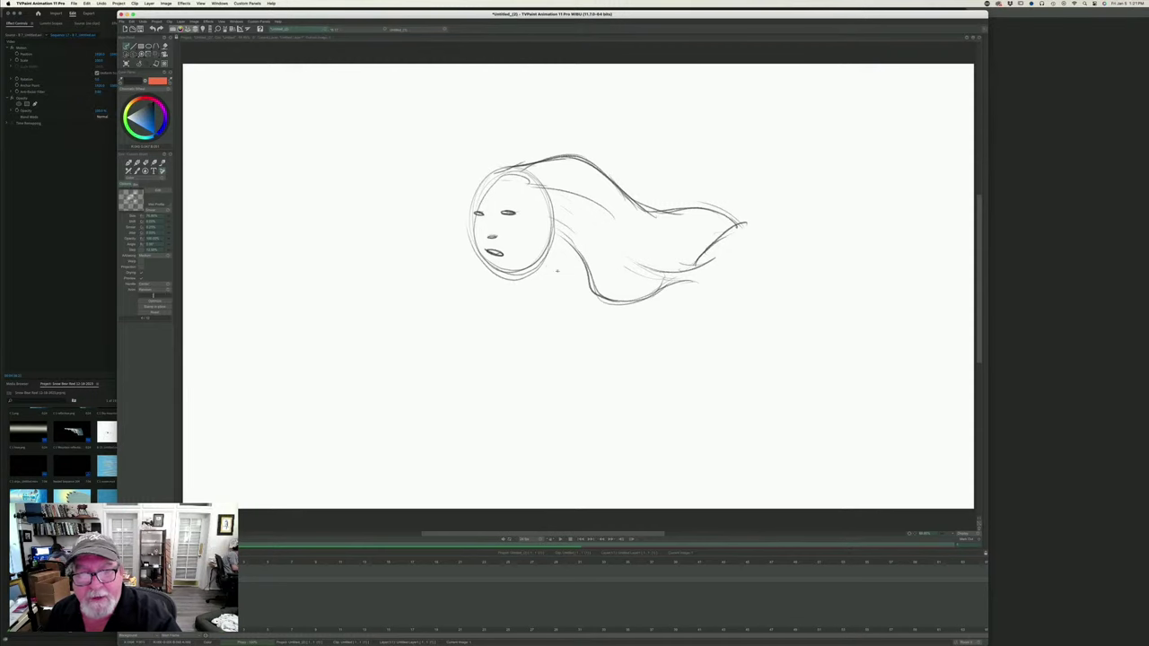
- Reinforce the hair's upper and lower contours and add long inner strands sweeping back toward the tips
left_click_drag(544, 265, 648, 295)
mouse_move(605, 239)
left_mouse_down()
mouse_move(538, 187)
mouse_move(596, 216)
mouse_move(609, 239)
mouse_move(679, 271)
left_mouse_up()
left_click_drag(571, 162, 670, 260)
left_click_drag(600, 172, 622, 189)
left_click_drag(568, 160, 598, 171)
- Draw an ear at the back edge of the head, touch up the head outline, and darken the nose and mouth
mouse_move(524, 167)
left_mouse_down()
mouse_move(584, 156)
mouse_move(632, 205)
mouse_move(737, 224)
mouse_move(619, 305)
mouse_move(555, 269)
mouse_move(543, 275)
mouse_move(545, 246)
left_mouse_up()
left_click_drag(547, 224, 544, 248)
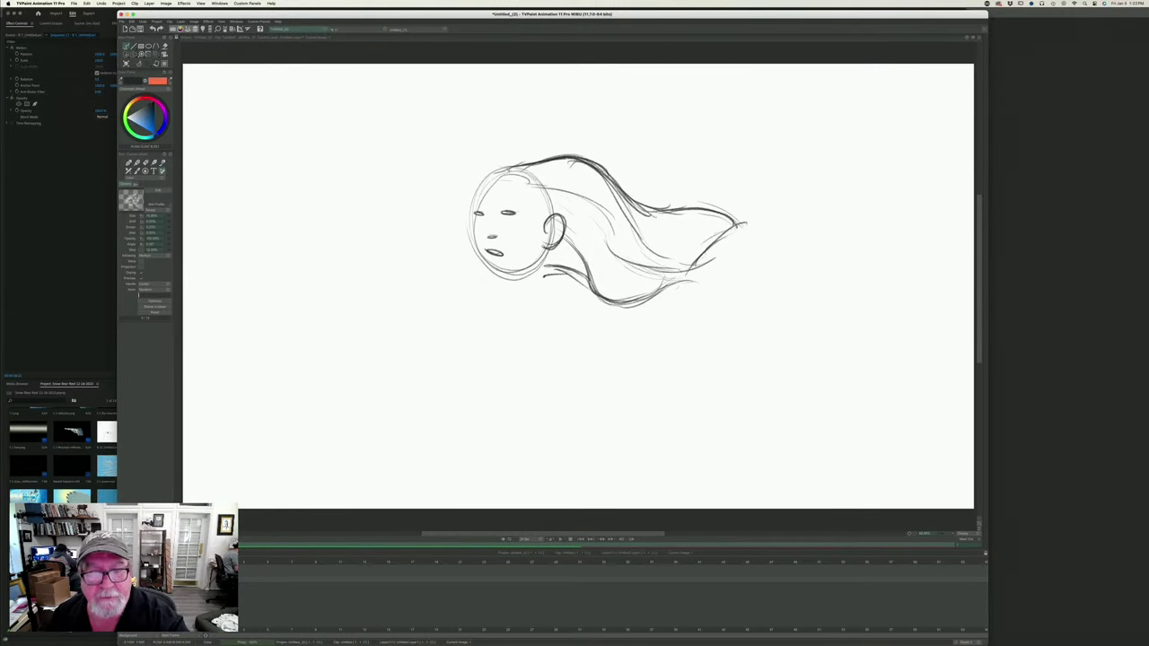
left_click_drag(531, 176, 467, 207)
left_click_drag(486, 252, 502, 254)
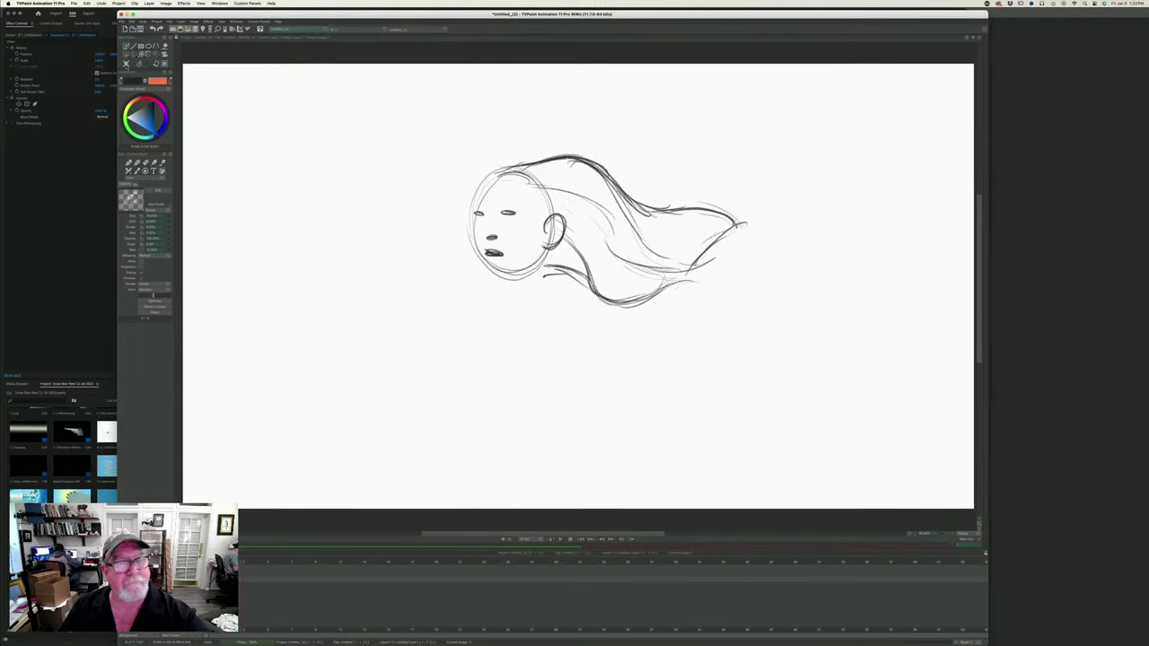
- Add a blank frame with the first drawing showing faintly underneath, and trace the head oval on it
key("Right")
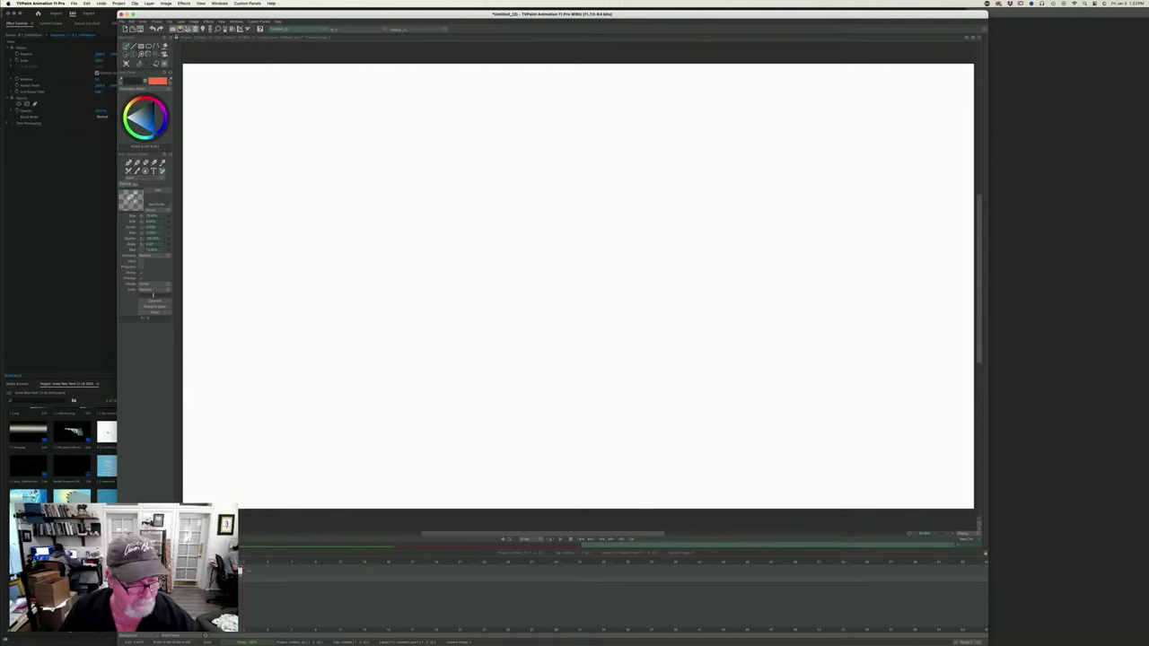
key("ctrl+z")
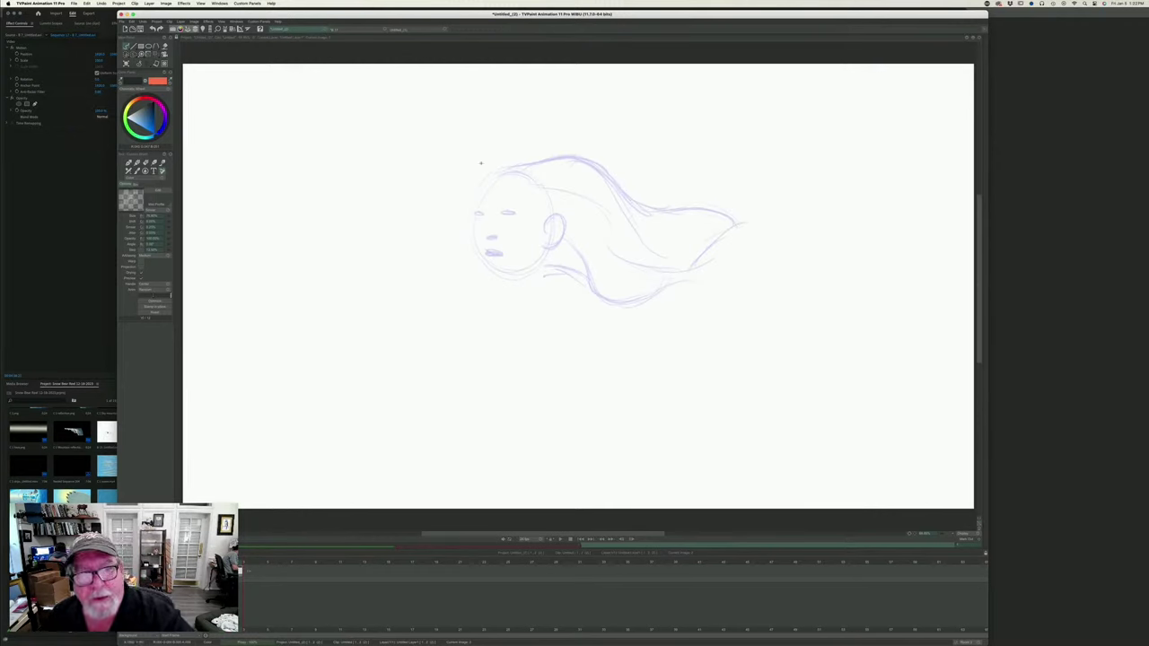
mouse_move(516, 170)
left_mouse_down()
mouse_move(483, 182)
mouse_move(478, 204)
mouse_move(480, 249)
mouse_move(506, 270)
mouse_move(545, 256)
mouse_move(541, 190)
mouse_move(519, 172)
left_mouse_up()
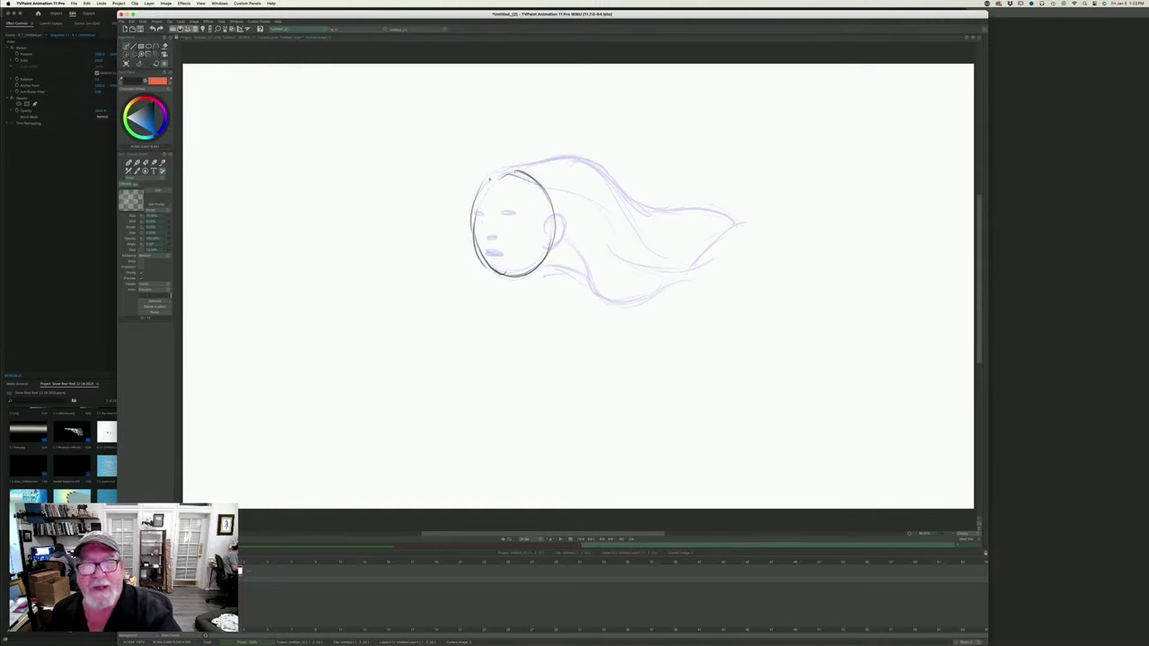
- Draw the hair's upper contour on the second frame with its wave crest farther back, flipping to compare with the first drawing
mouse_move(492, 174)
left_mouse_down()
mouse_move(618, 170)
mouse_move(704, 222)
mouse_move(736, 226)
mouse_move(701, 223)
mouse_move(658, 184)
mouse_move(680, 209)
left_mouse_up()
key("Left")
key("Right")
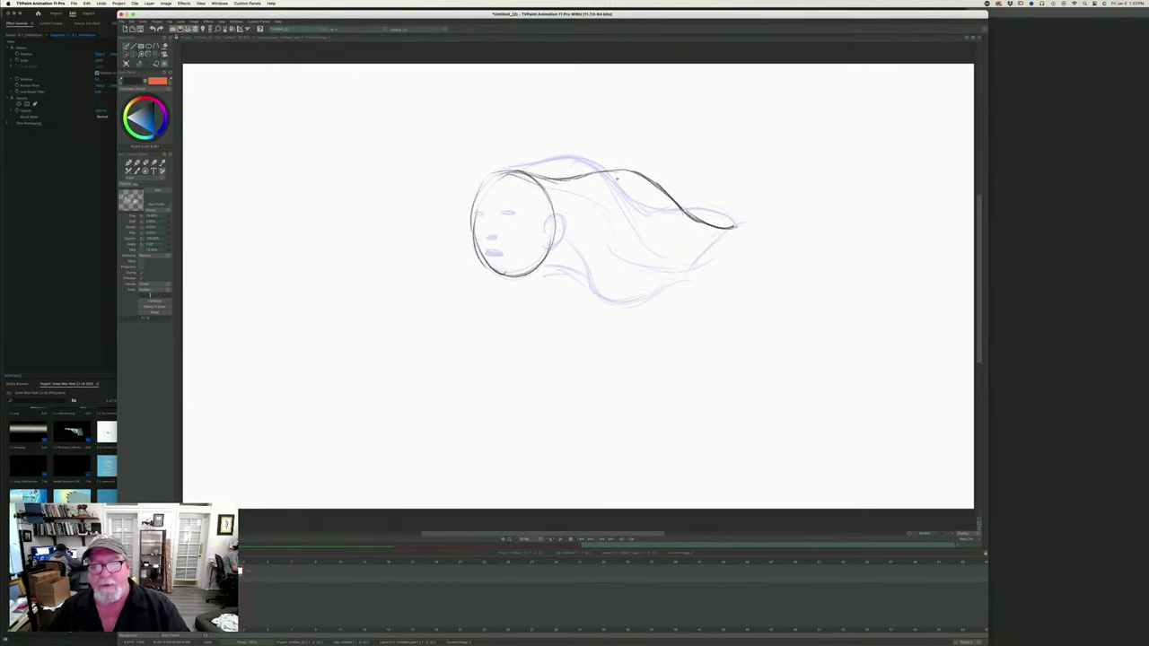
key("Left")
key("Right")
- Draw inner hair strands following the shifted upper wave on the second frame, checking them against the first drawing
mouse_move(533, 180)
left_mouse_down()
mouse_move(625, 170)
mouse_move(661, 184)
mouse_move(642, 199)
mouse_move(651, 239)
mouse_move(687, 269)
left_mouse_up()
left_click_drag(652, 221, 686, 269)
key("Left")
key("Right")
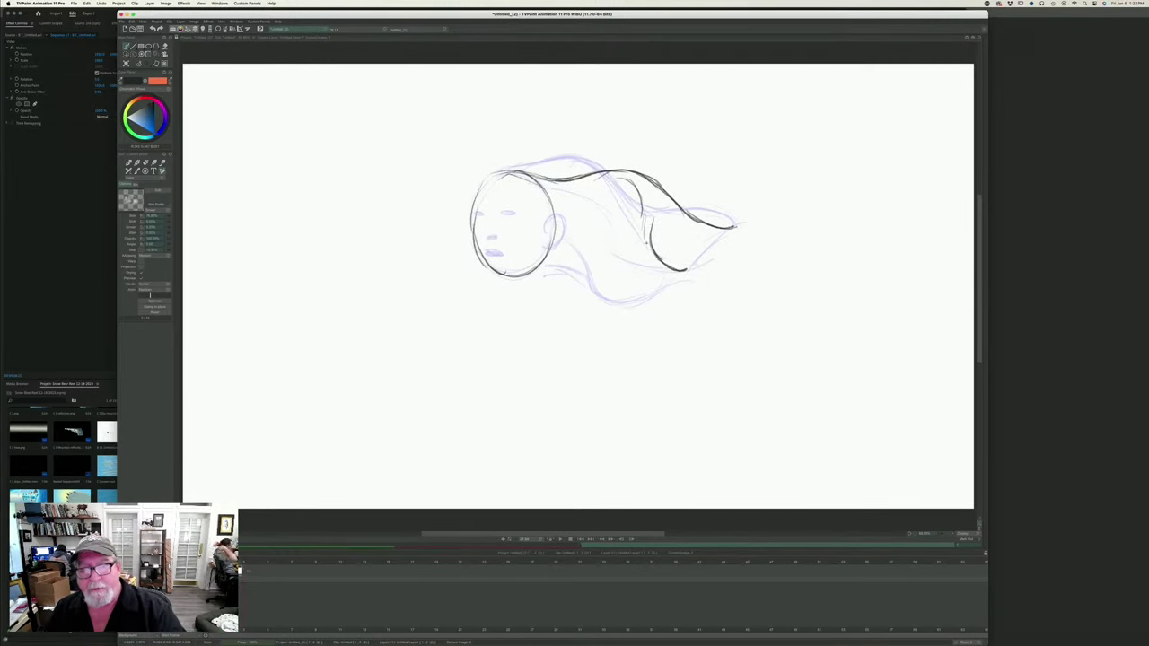
key("Left")
key("Right")
key("Right")
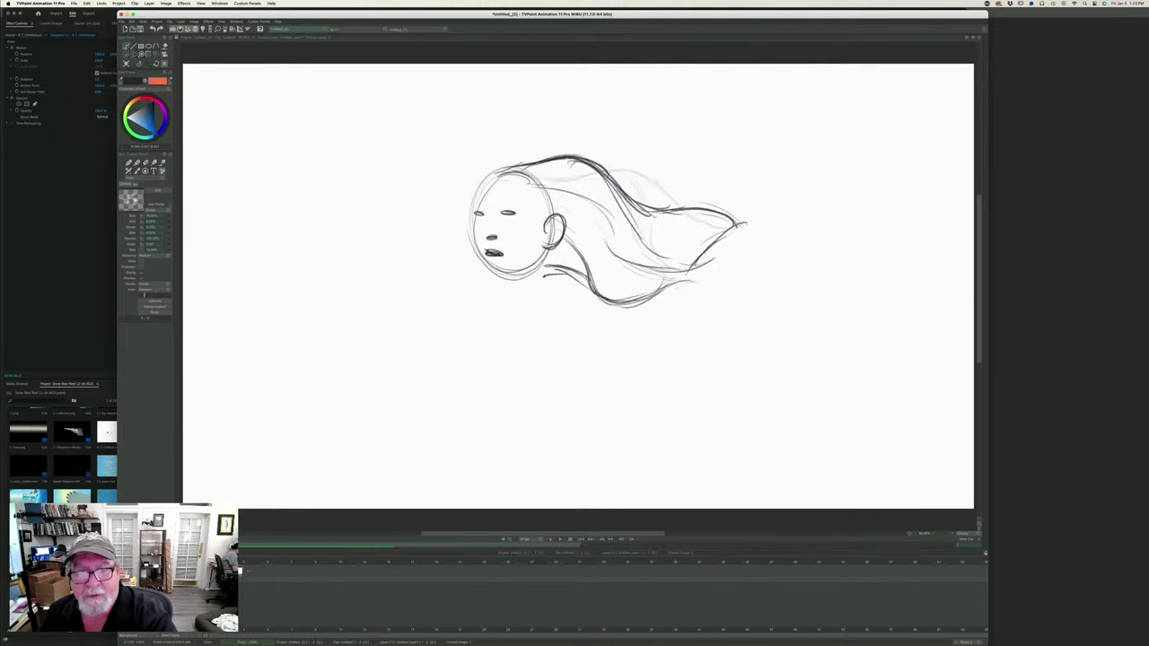
key("Left")
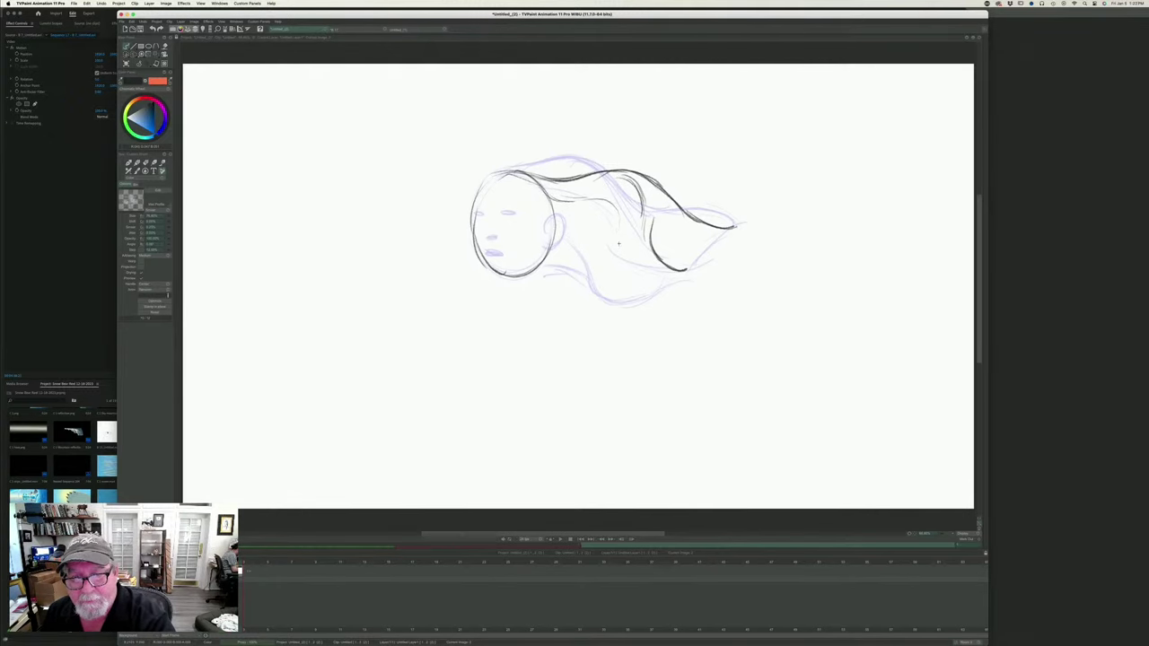
key("Right")
key("Left")
- Draw the second frame's lower inner lock and the trailing edge of the hair from its rear tip to a small notch
mouse_move(634, 251)
left_mouse_down()
mouse_move(673, 284)
mouse_move(704, 282)
left_mouse_up()
key("Right")
key("Left")
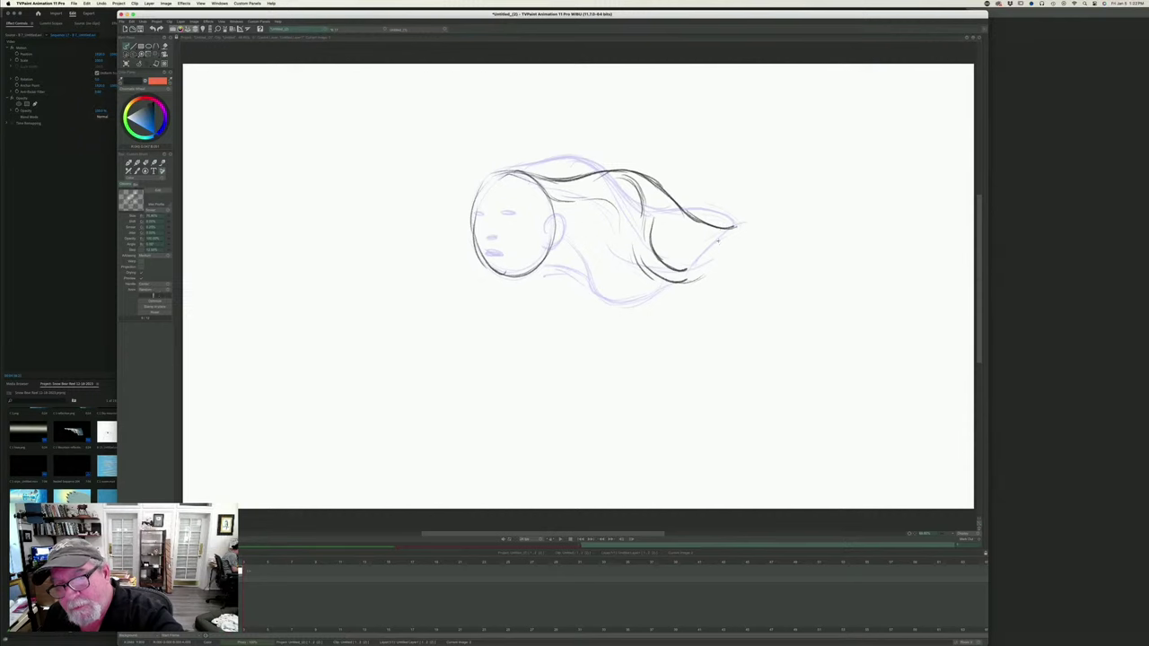
mouse_move(735, 226)
left_mouse_down()
mouse_move(688, 261)
mouse_move(730, 234)
left_mouse_up()
key("Left")
key("Right")
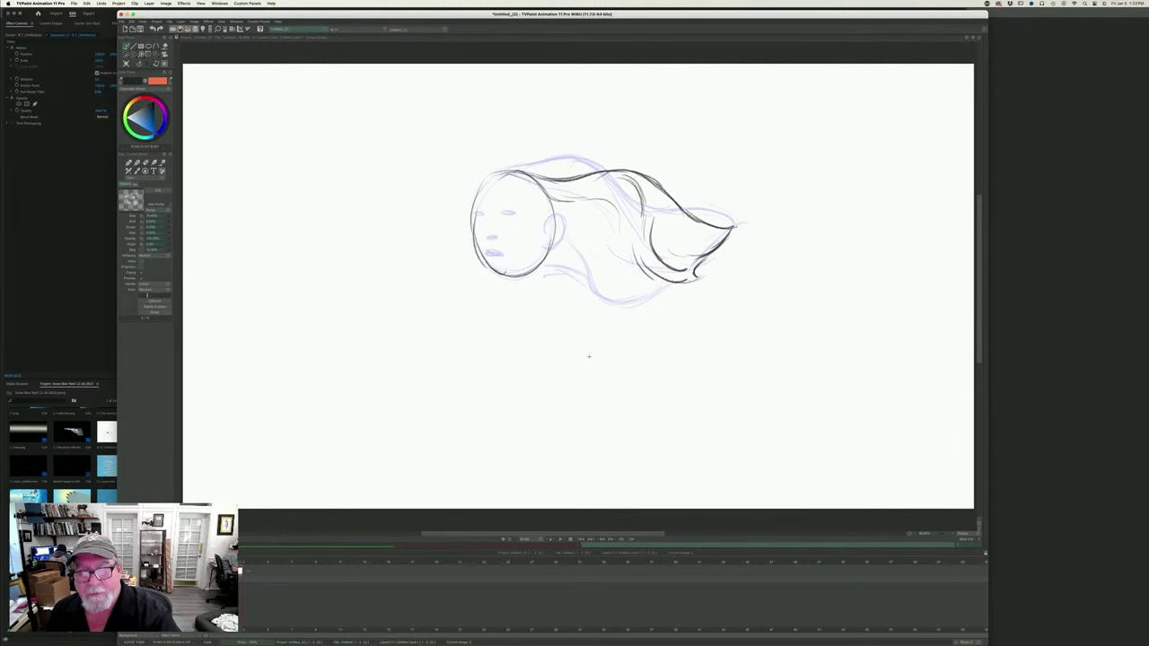
key("Left")
key("Right")
- Draw the second frame's lower hair contour from below the head down into a rounded dip, comparing it with the neighbouring drawing
mouse_move(542, 274)
left_mouse_down()
mouse_move(620, 283)
mouse_move(631, 307)
mouse_move(676, 287)
mouse_move(643, 312)
left_mouse_up()
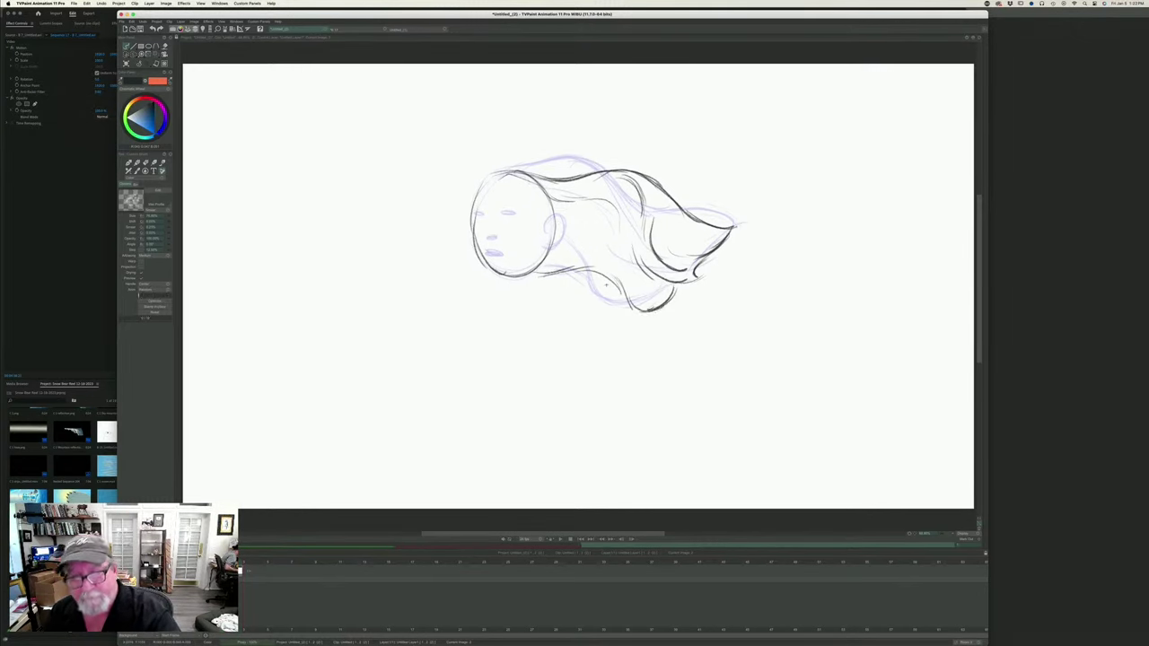
key("Right")
key("Left")
key("Right")
key("Left")
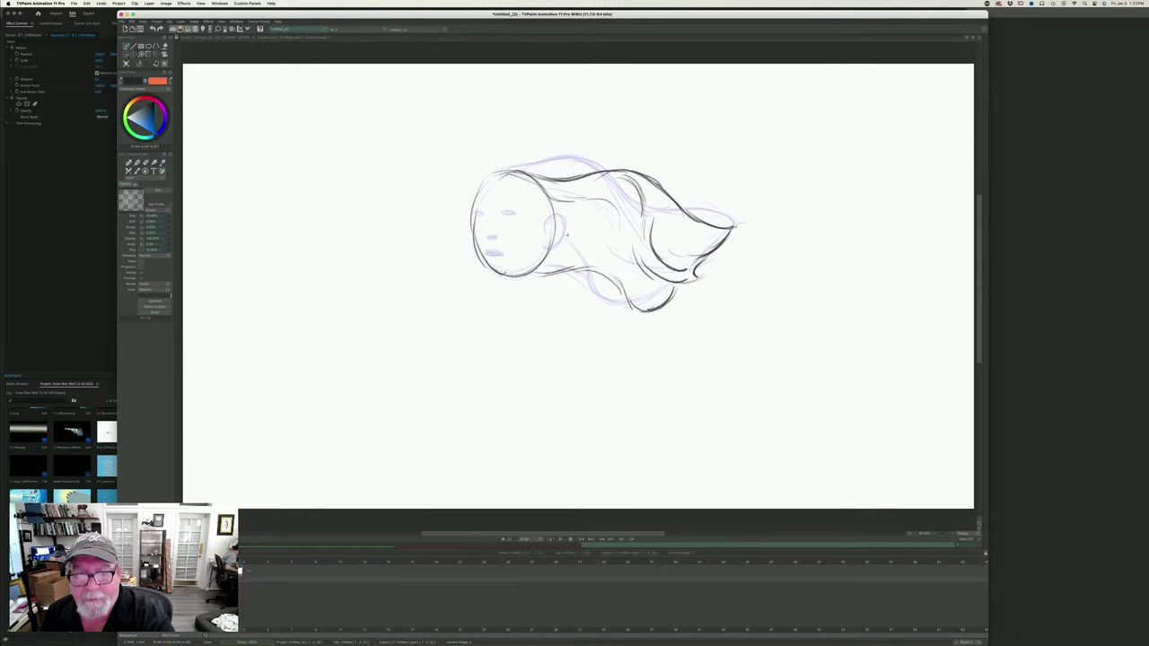
- Add the ear and a strand behind it, reinforce the head top and lower hair contour, and flip to check the second drawing
mouse_move(568, 237)
left_mouse_down()
mouse_move(616, 266)
mouse_move(544, 246)
left_mouse_up()
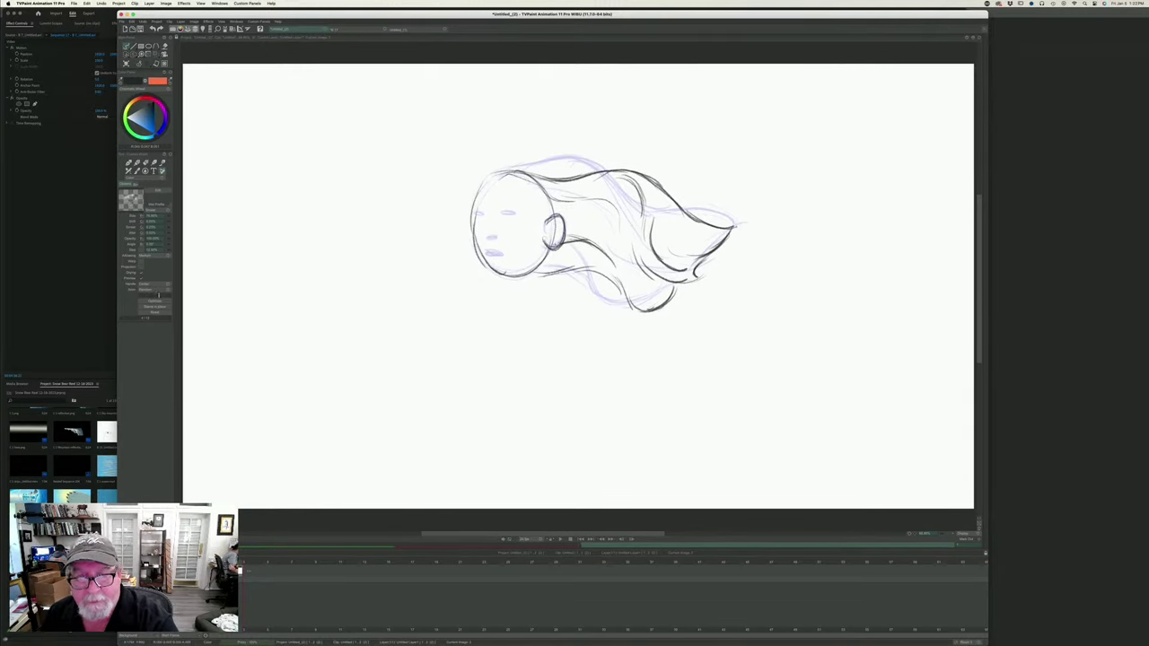
left_click_drag(508, 169, 476, 190)
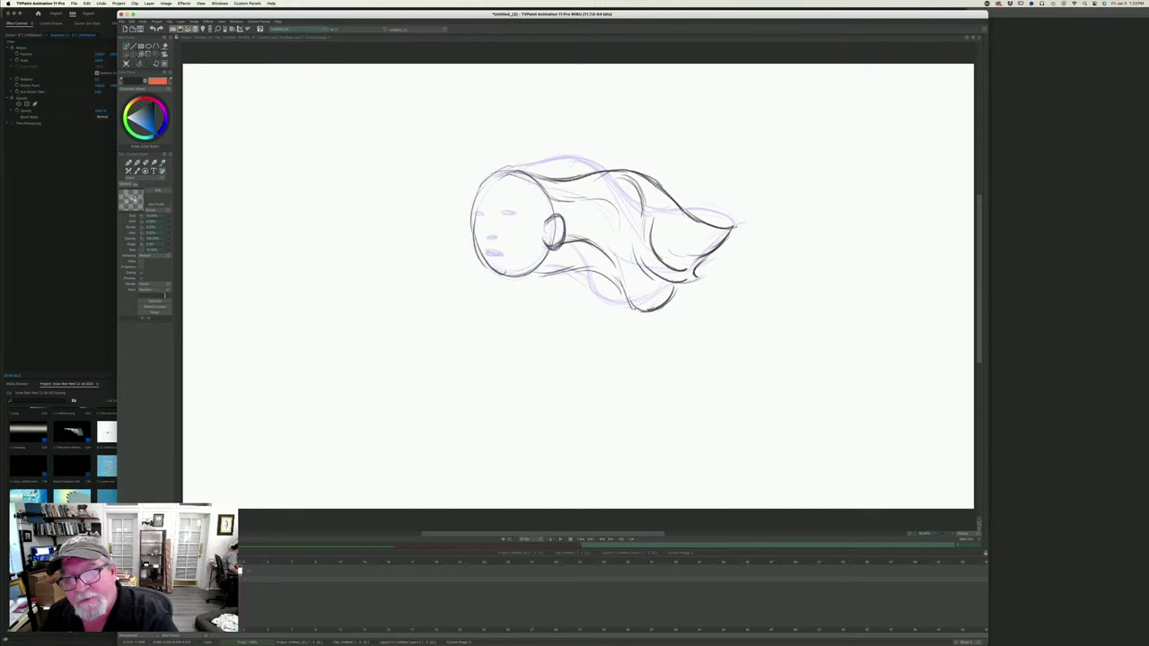
left_click_drag(623, 289, 634, 309)
mouse_move(672, 290)
left_mouse_down()
mouse_move(650, 310)
mouse_move(596, 270)
mouse_move(537, 276)
mouse_move(628, 303)
left_mouse_up()
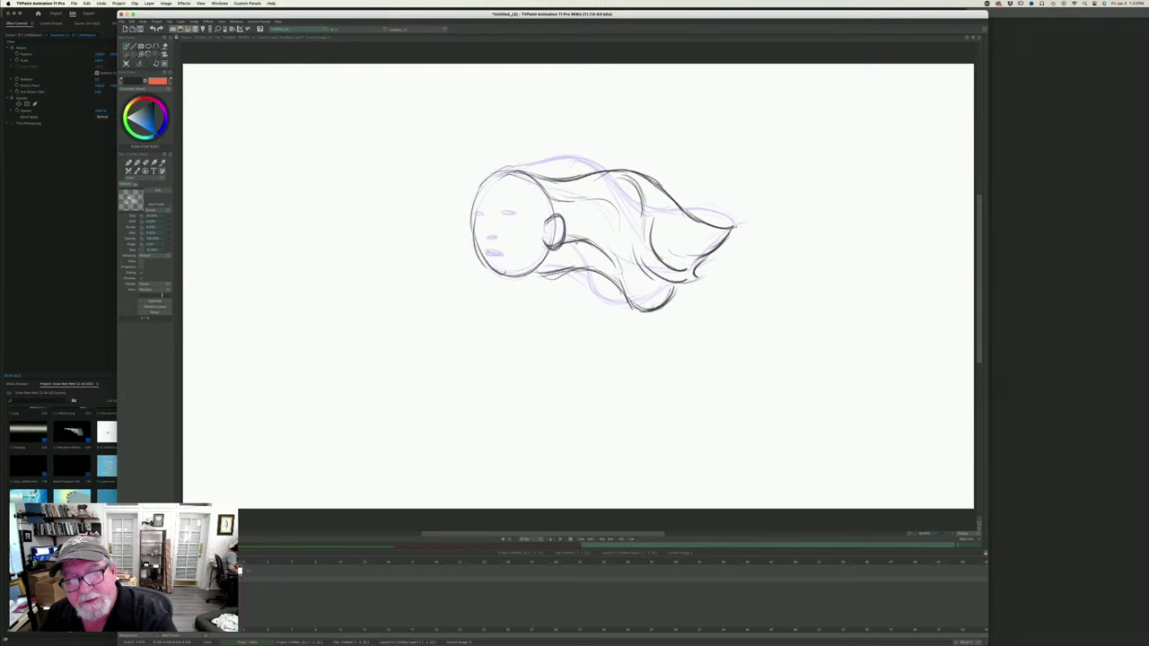
mouse_move(582, 244)
left_mouse_down()
mouse_move(630, 271)
mouse_move(693, 282)
mouse_move(662, 277)
left_mouse_up()
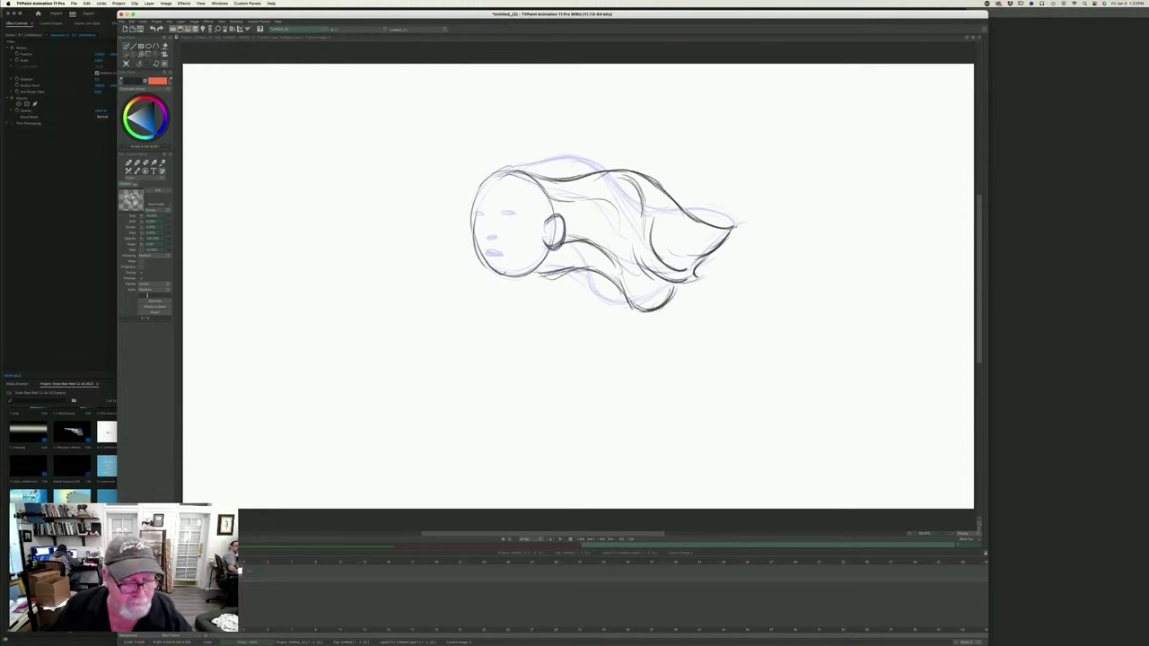
key("Left")
key("Right")
key("Left")
key("Right")
key("Left")
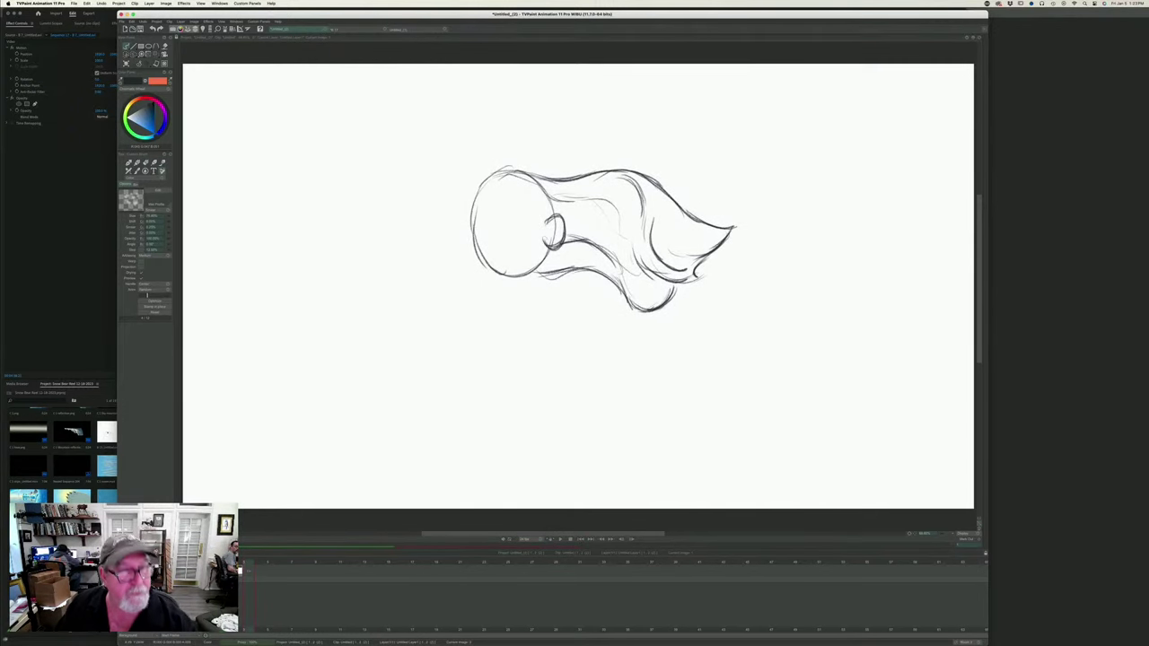
- Add a third blank frame with the second drawing showing faintly underneath, and trace the head oval and ear
left_click(127, 65)
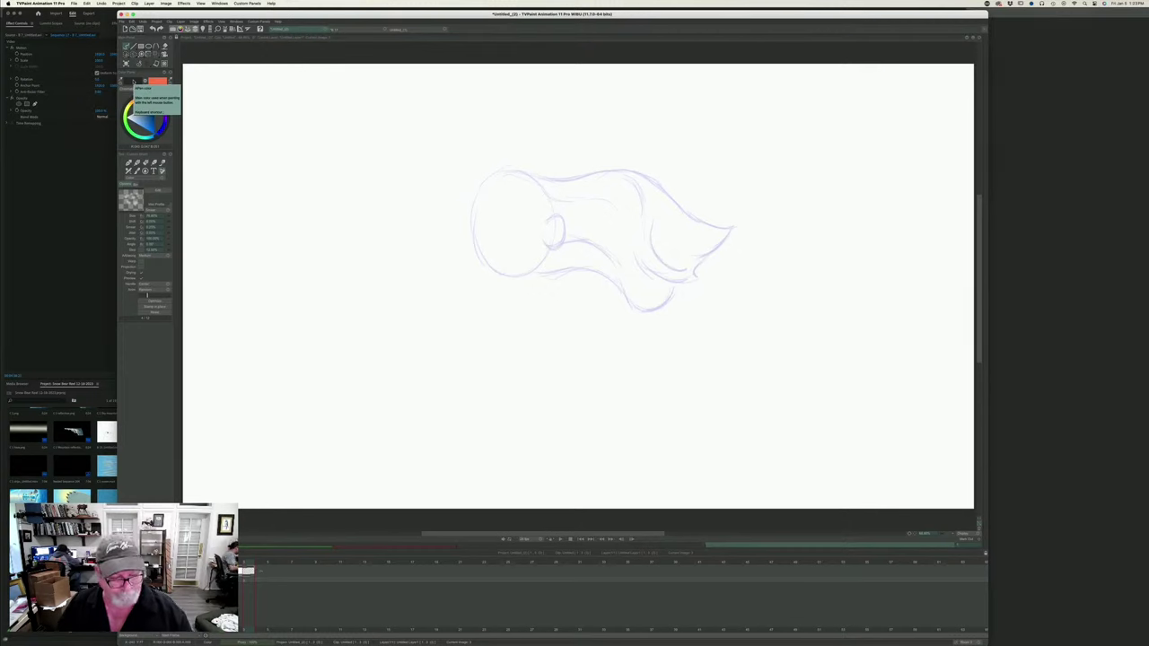
key("Left")
key("Right")
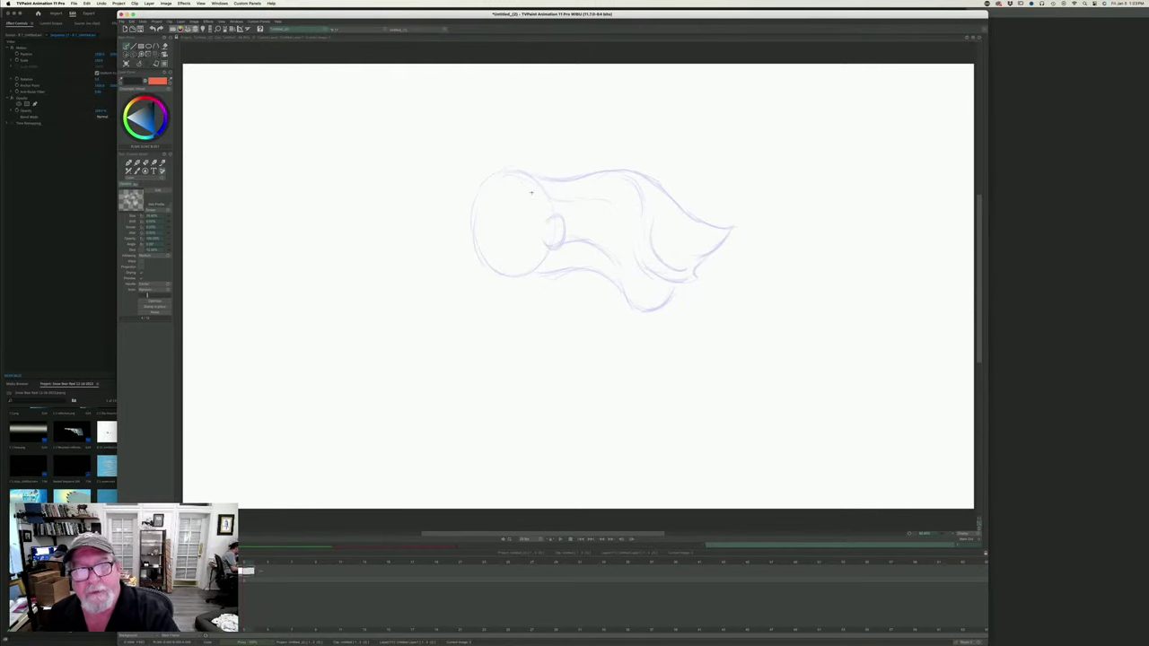
mouse_move(518, 171)
left_mouse_down()
mouse_move(540, 185)
mouse_move(474, 235)
mouse_move(484, 264)
mouse_move(499, 274)
mouse_move(544, 258)
mouse_move(551, 237)
left_mouse_up()
mouse_move(537, 182)
left_mouse_down()
mouse_move(553, 210)
mouse_move(545, 187)
mouse_move(481, 191)
mouse_move(538, 280)
left_mouse_up()
mouse_move(548, 220)
left_mouse_down()
mouse_move(564, 229)
mouse_move(546, 241)
left_mouse_up()
key("Left")
key("Right")
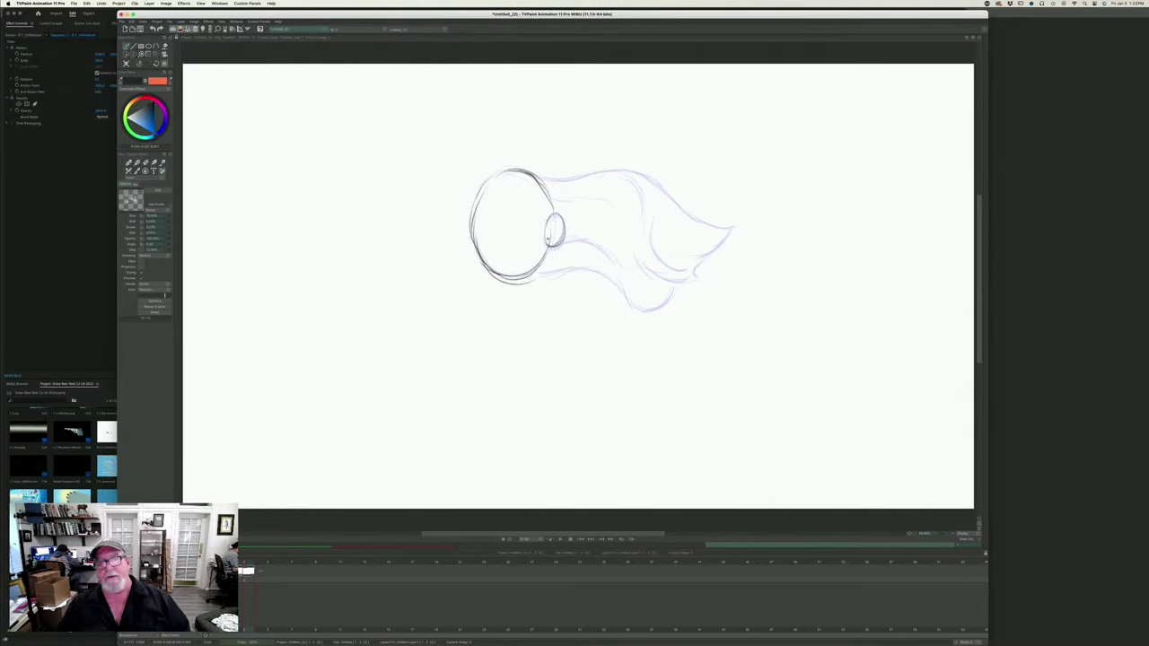
key("Left")
key("Right")
key("Left")
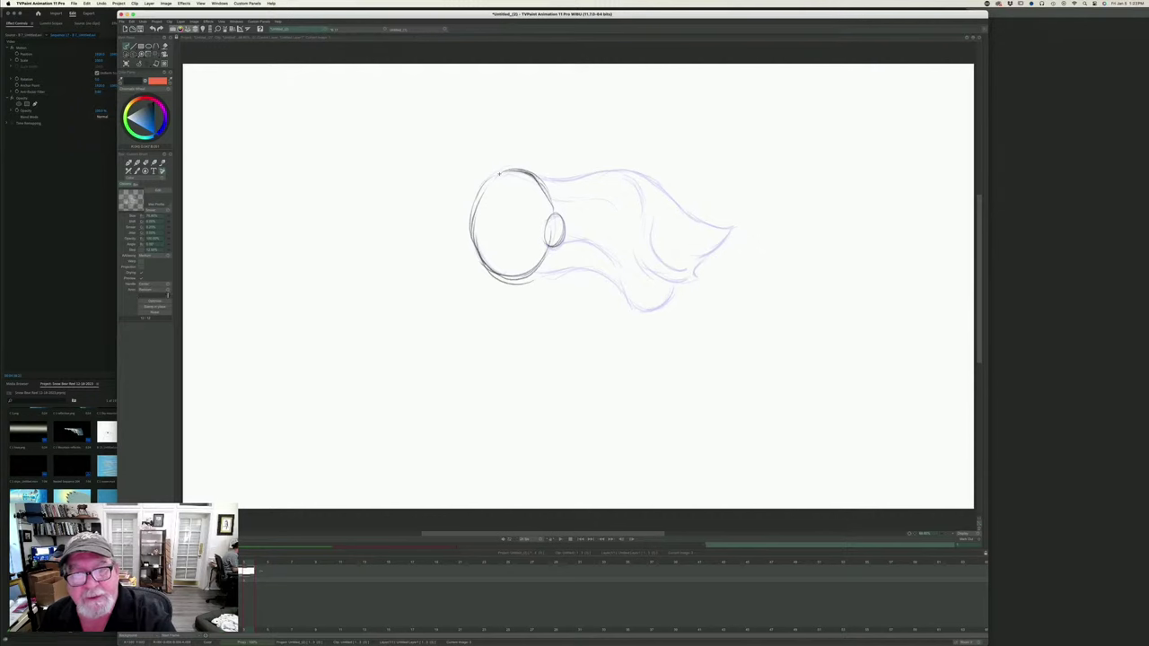
- Draw the third frame's upper hair contour with its crest near the rear end curving downward, flipping to check the wave's progression
left_click_drag(512, 169, 703, 188)
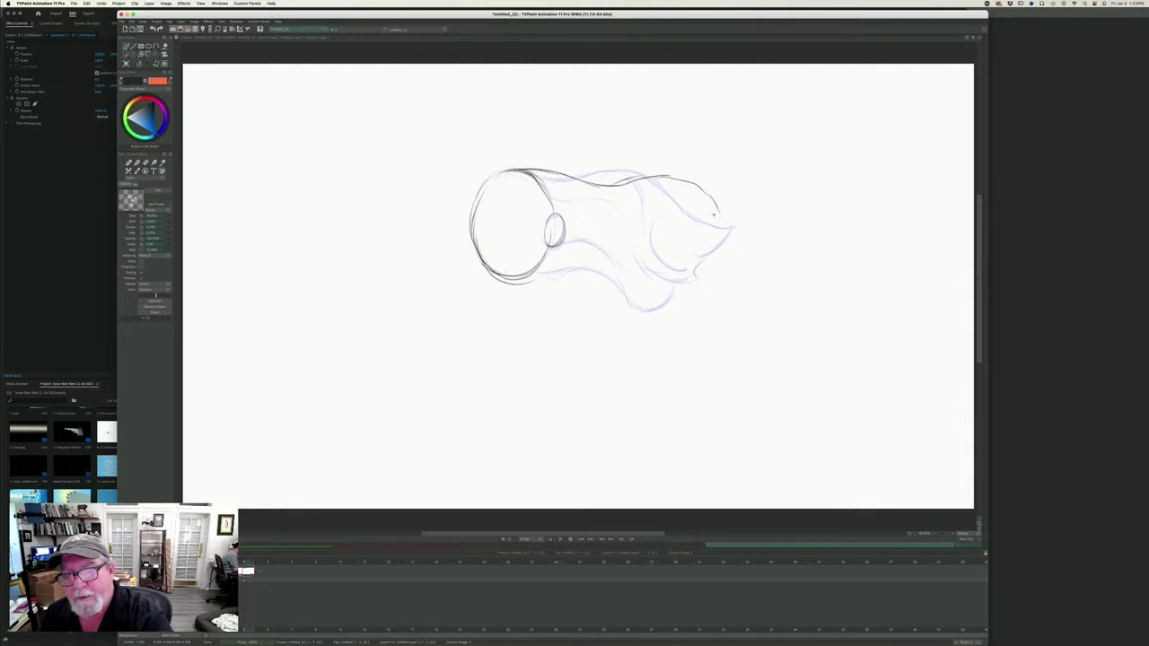
mouse_move(708, 198)
left_mouse_down()
mouse_move(665, 182)
mouse_move(719, 213)
left_mouse_up()
left_click_drag(661, 179, 575, 184)
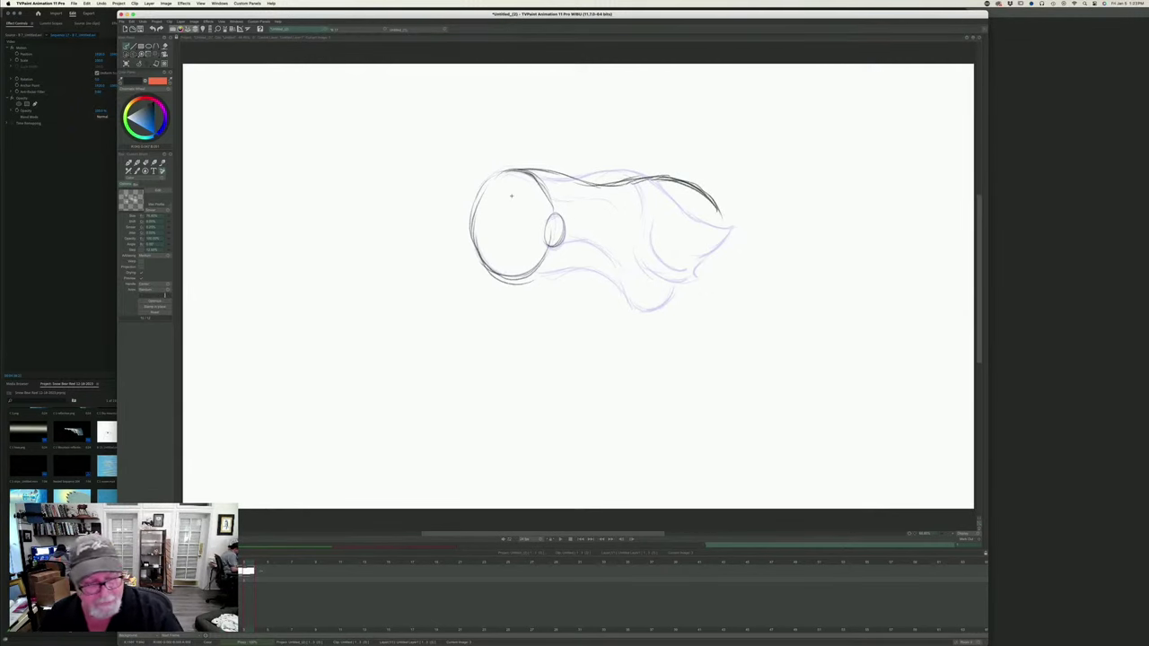
key("Left")
key("Right")
key("Right")
key("Left")
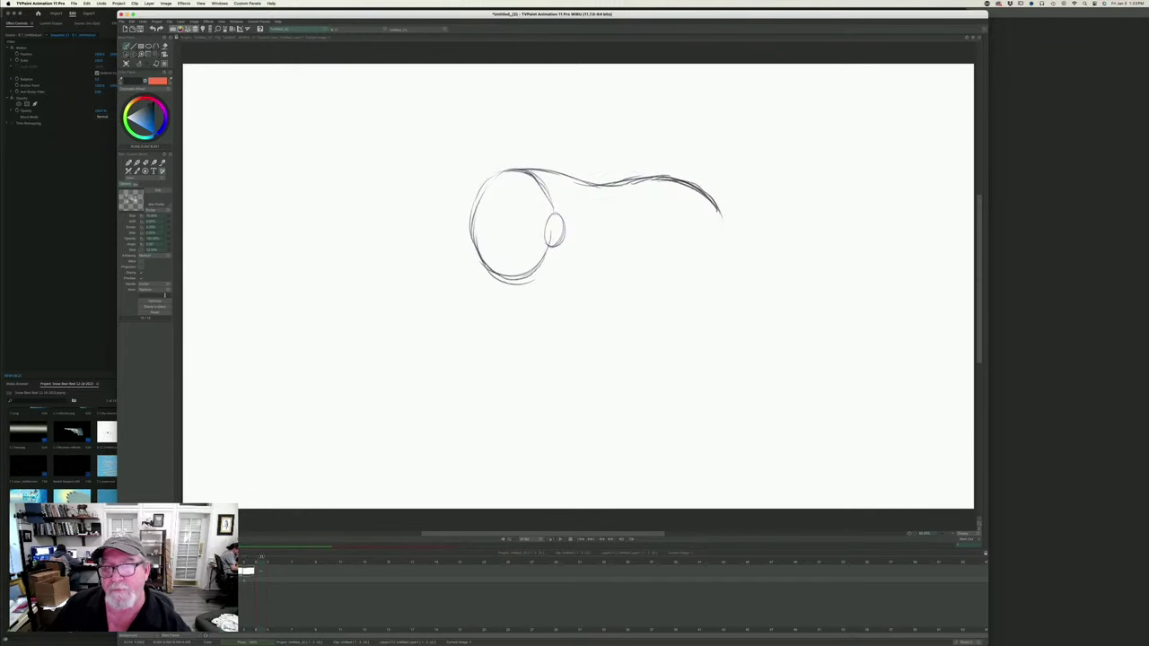
key("Left")
key("Right")
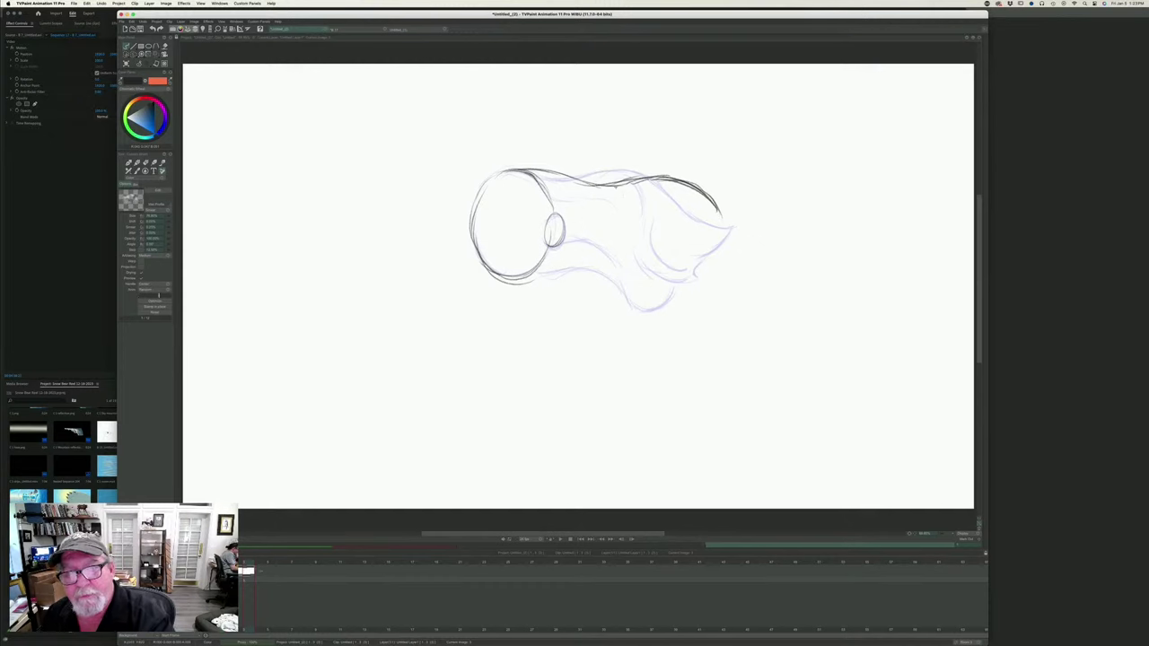
key("Left")
key("Right")
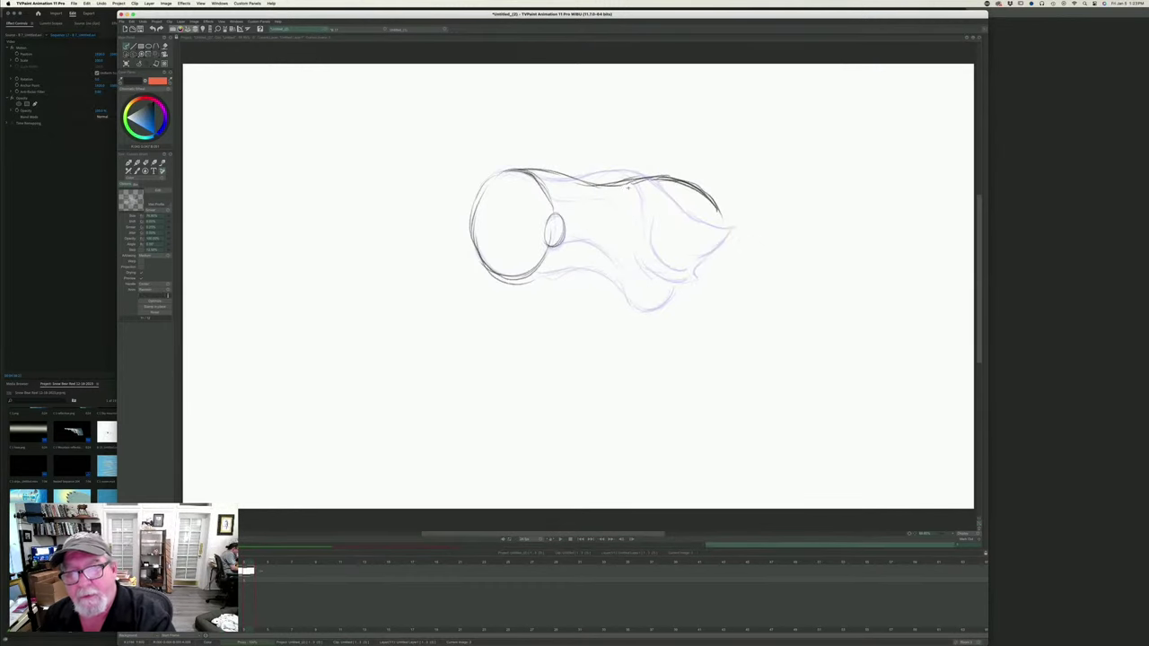
- Draw the third frame's inner hair strands below the crest and the trailing edge slanting down from the rear
mouse_move(644, 182)
left_mouse_down()
mouse_move(668, 189)
mouse_move(678, 226)
left_mouse_up()
key("Left")
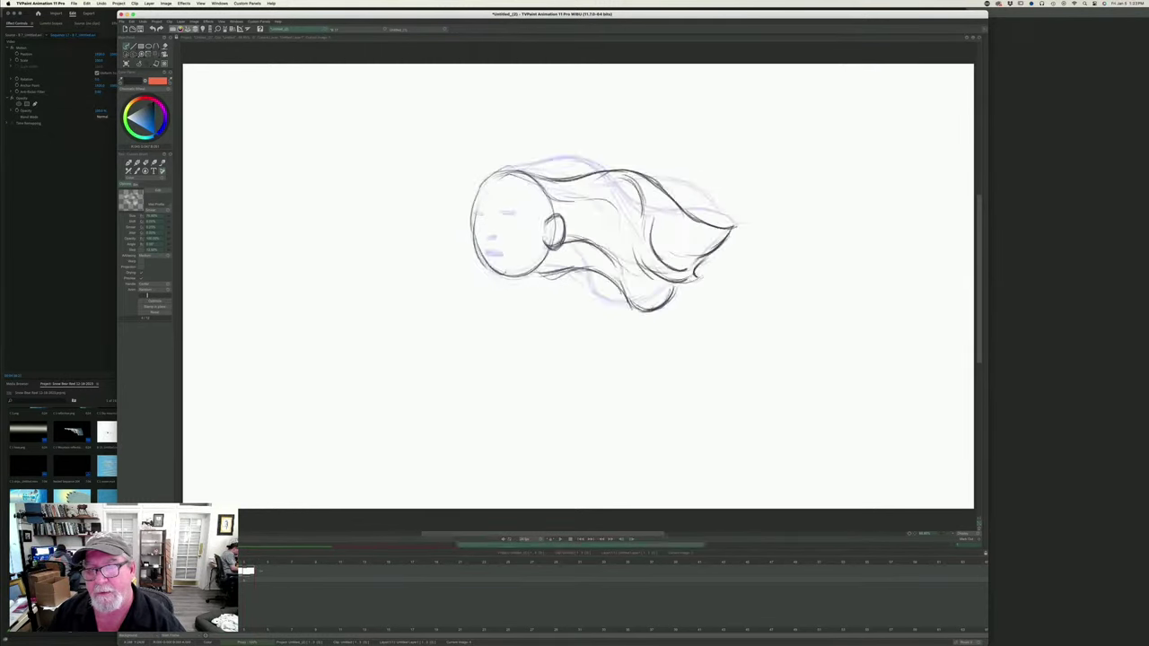
key("Right")
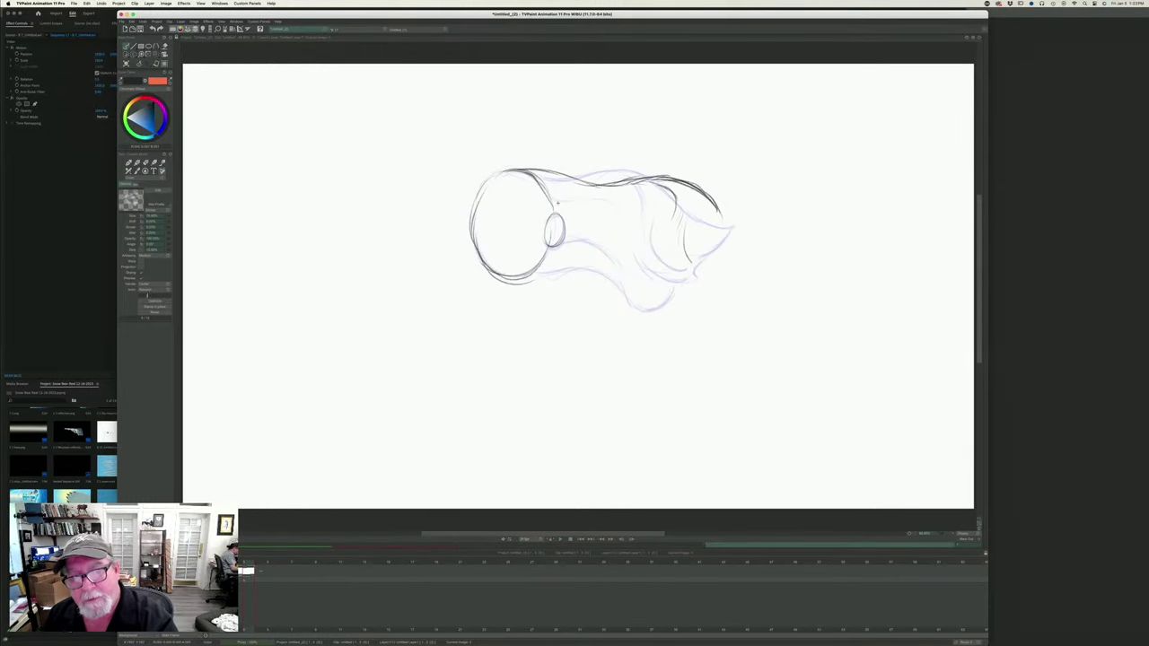
mouse_move(557, 203)
left_mouse_down()
mouse_move(651, 222)
mouse_move(669, 232)
mouse_move(676, 269)
left_mouse_up()
mouse_move(716, 211)
left_mouse_down()
mouse_move(718, 230)
mouse_move(682, 282)
left_mouse_up()
key("Left")
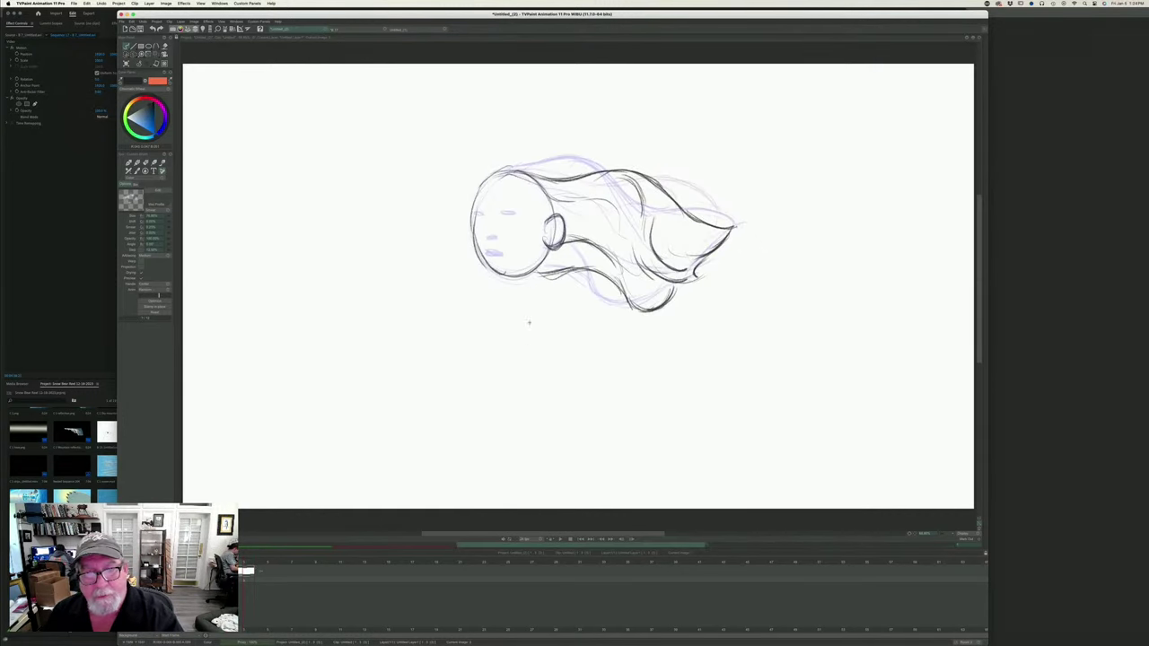
- Draw the third frame's lower hair contour and the lock above it, joining them in a downward-pointing tip
key("Right")
mouse_move(549, 267)
left_mouse_down()
mouse_move(600, 282)
mouse_move(628, 275)
mouse_move(661, 301)
mouse_move(656, 290)
mouse_move(605, 283)
mouse_move(611, 262)
mouse_move(650, 270)
left_mouse_up()
key("Left")
key("Right")
mouse_move(580, 256)
left_mouse_down()
mouse_move(639, 257)
mouse_move(665, 306)
left_mouse_up()
left_click_drag(670, 246, 662, 311)
left_click_drag(675, 271, 659, 305)
mouse_move(677, 261)
left_mouse_down()
mouse_move(671, 282)
mouse_move(669, 267)
mouse_move(691, 268)
left_mouse_up()
- Flip between the third drawing and the preceding ones to examine how the hair wave travels backward
key("Left")
key("Right")
key("Left")
key("Right")
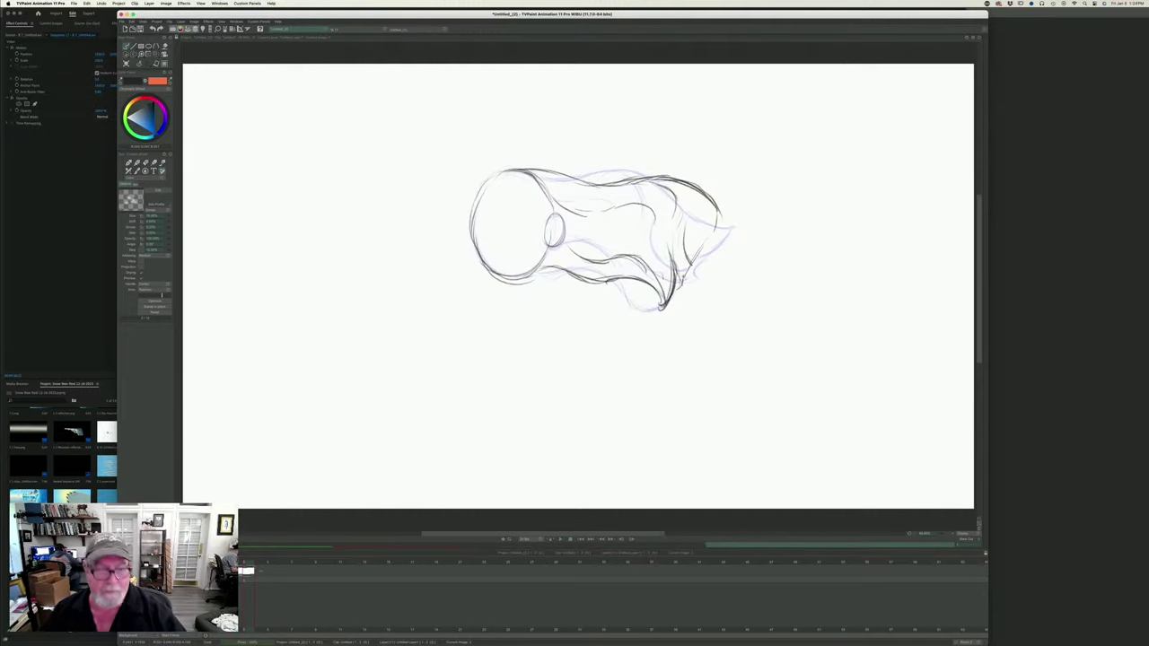
key("Left")
key("Right")
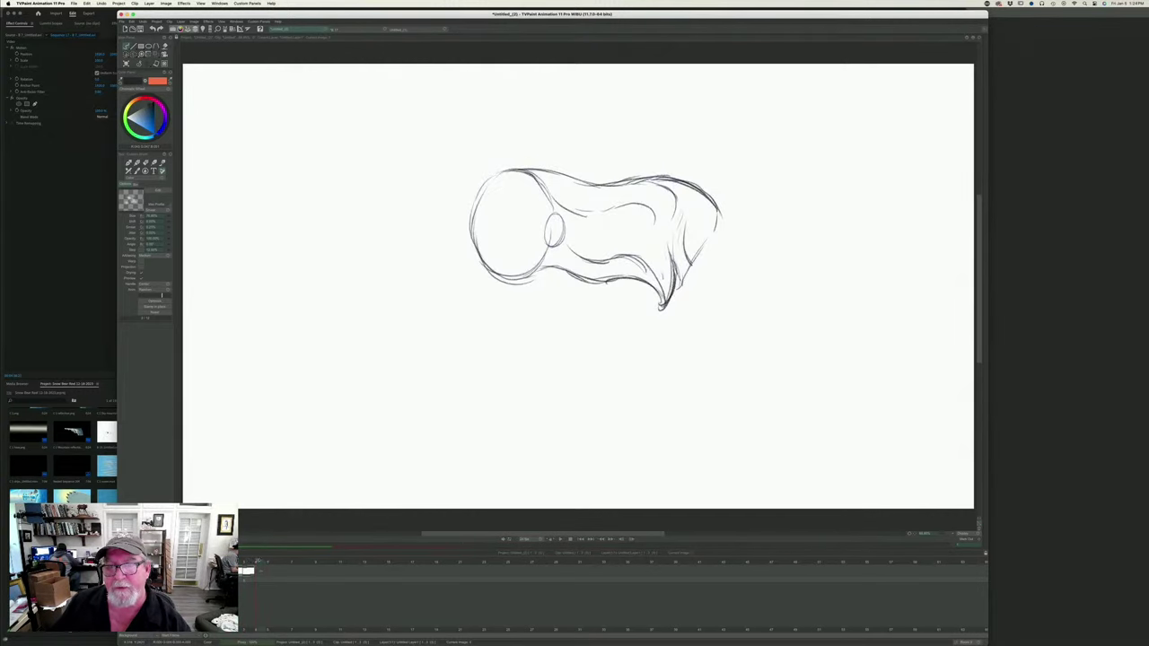
key("Left")
key("Right")
key("Left")
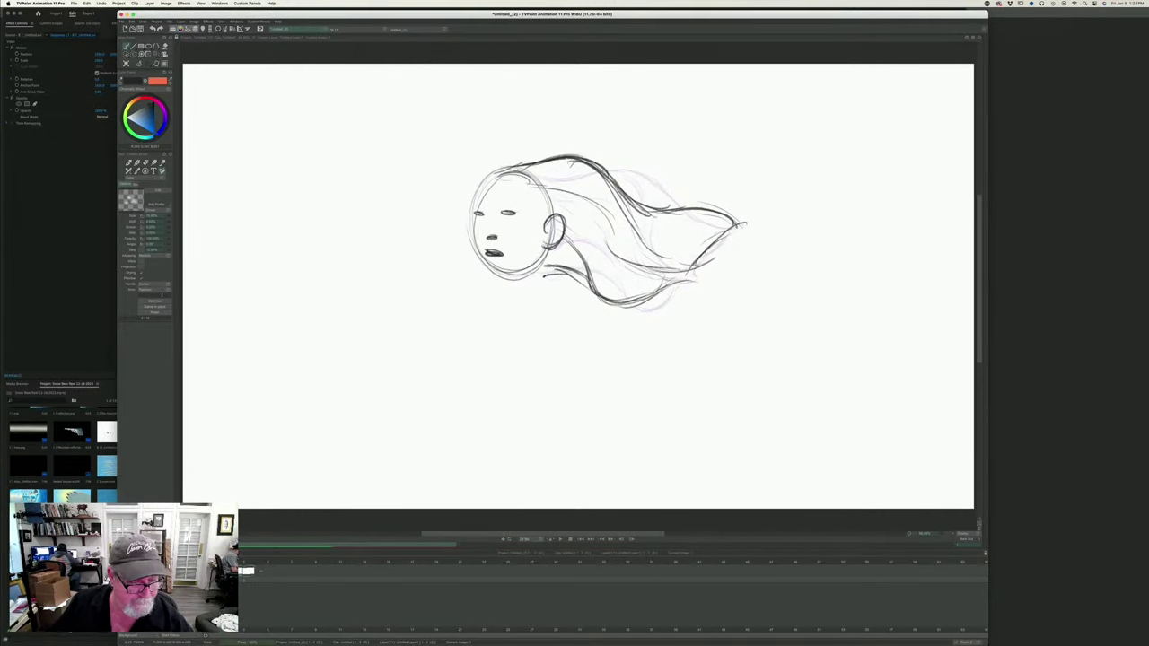
- Turn off the faint overlay of neighbouring drawings and flip through all three frames to examine the hair's movement
key("l")
key("Right")
key("Right")
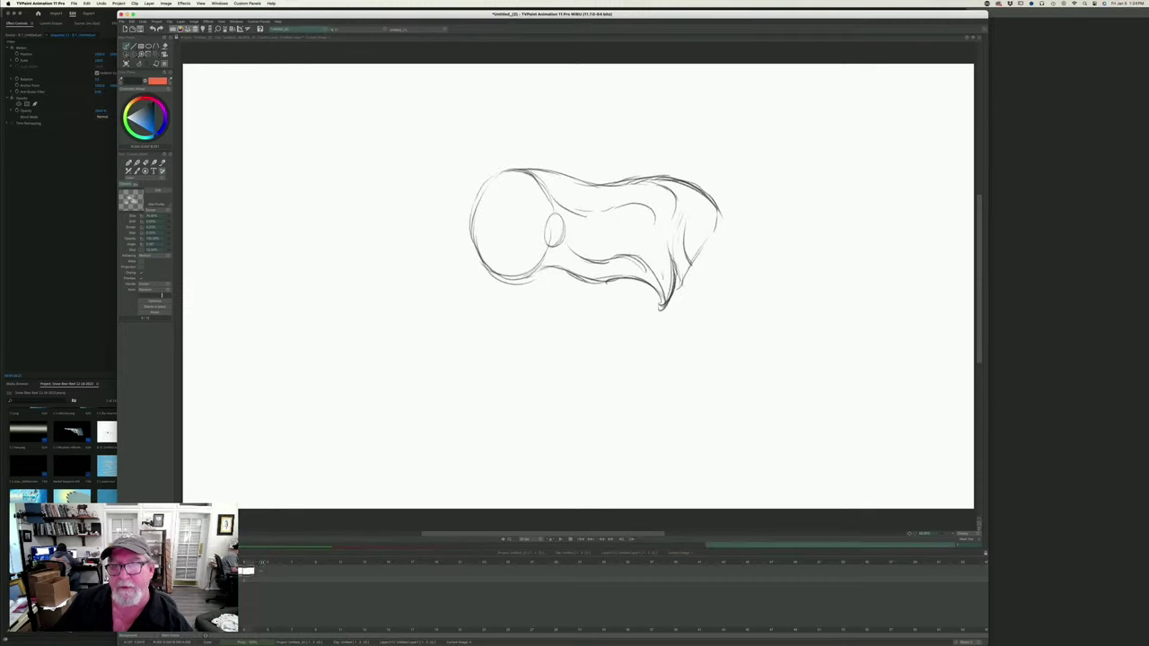
key("Left")
key("Left")
key("Right")
key("Right")
key("Left")
key("Left")
key("Right")
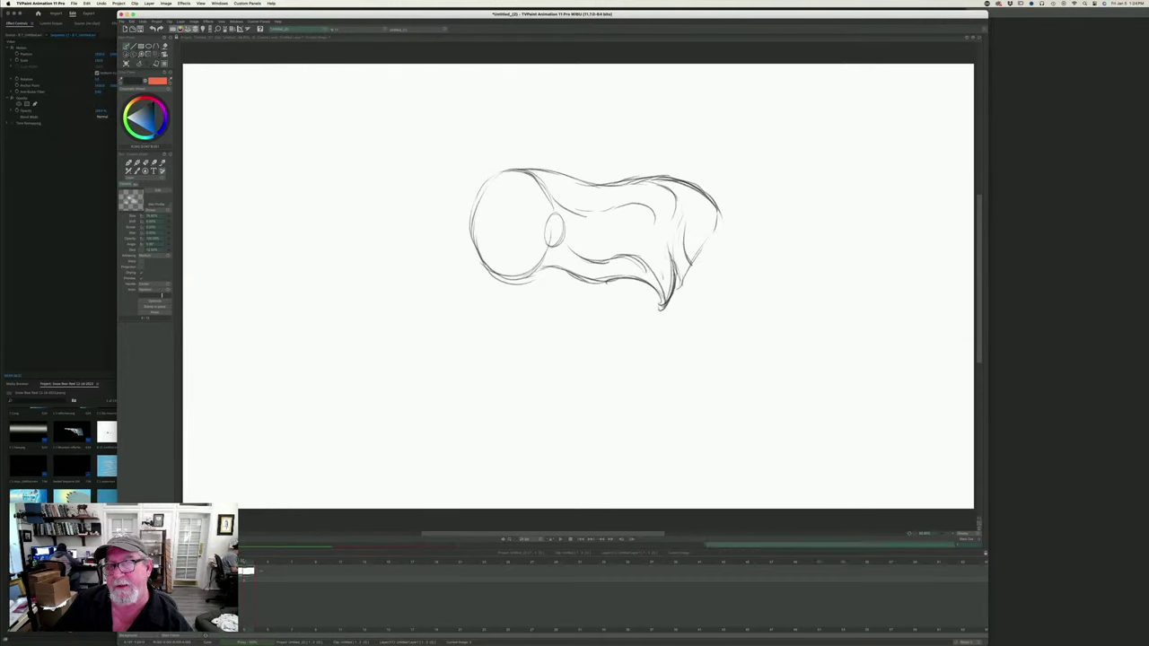
- Flip between the third hair drawing and the one before it to examine the wave's progression
key("Left")
key("Right")
key("Left")
key("Right")
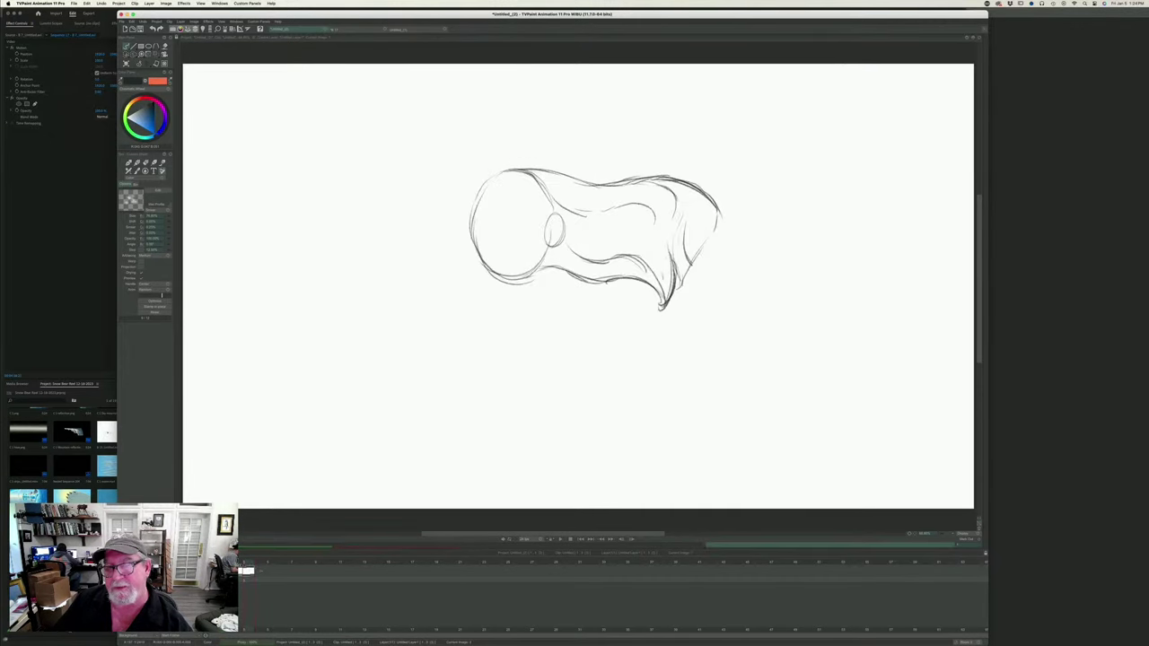
key("Left")
key("Right")
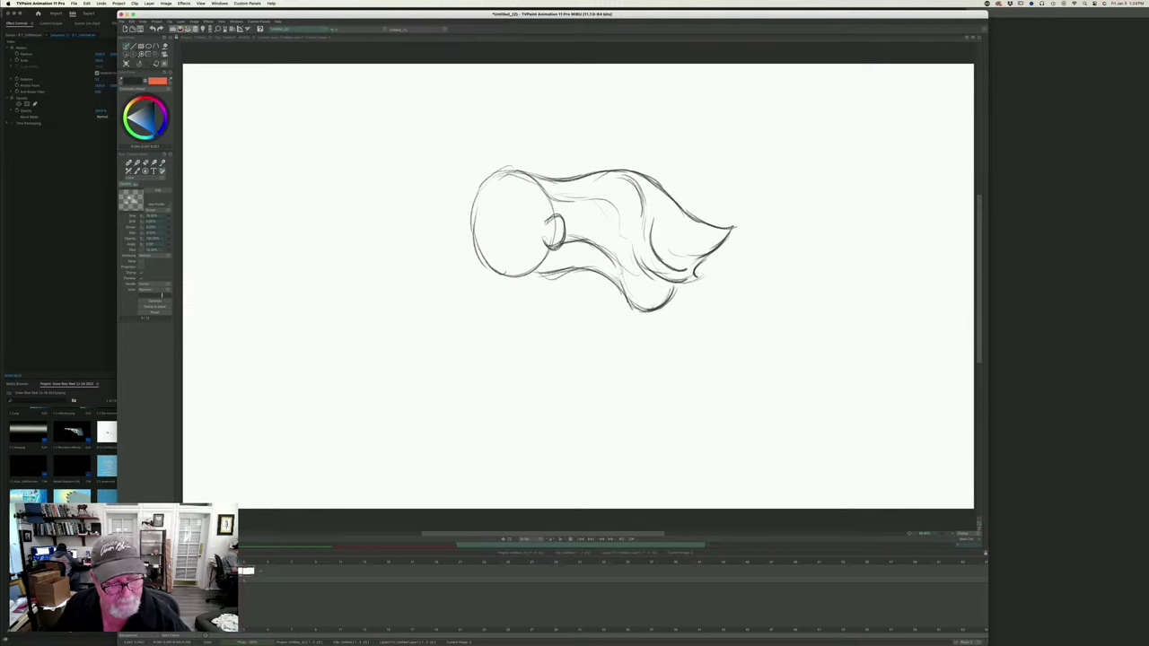
- Darken the third frame's lower inner lock, sweeping its edge down into the downward-pointing tip
key("Right")
mouse_move(603, 261)
left_mouse_down()
mouse_move(650, 277)
mouse_move(663, 304)
left_mouse_up()
left_click_drag(584, 257, 634, 262)
left_click_drag(641, 264, 665, 305)
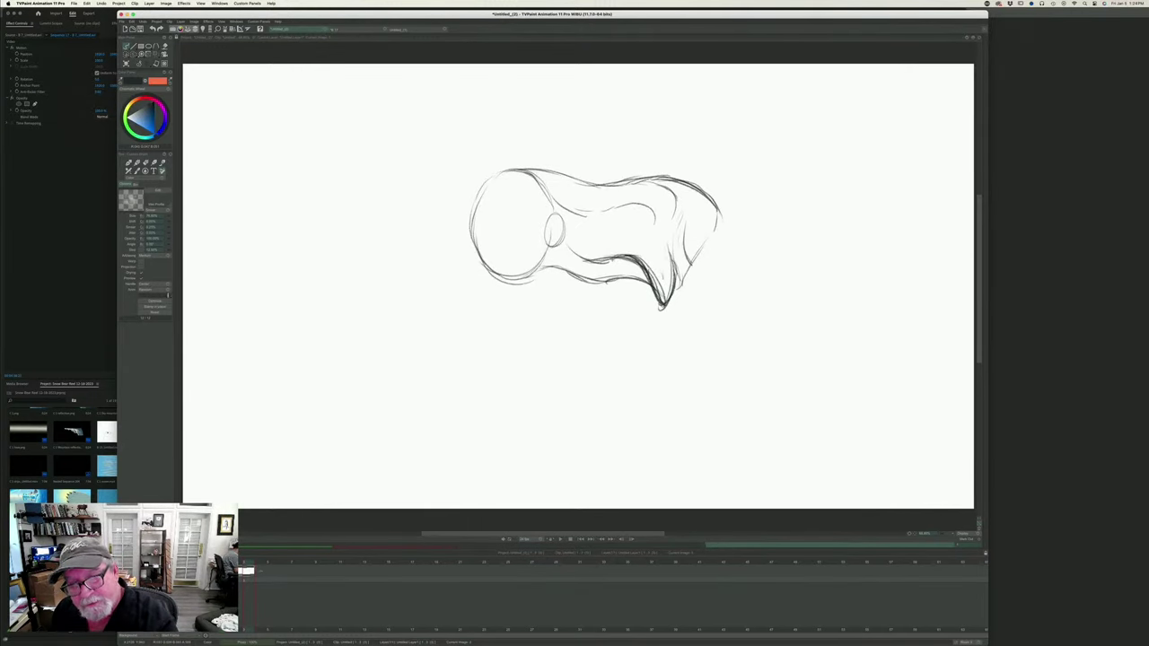
- Close the hair demo project without saving its modifications and return to the bear animation
key("Return")
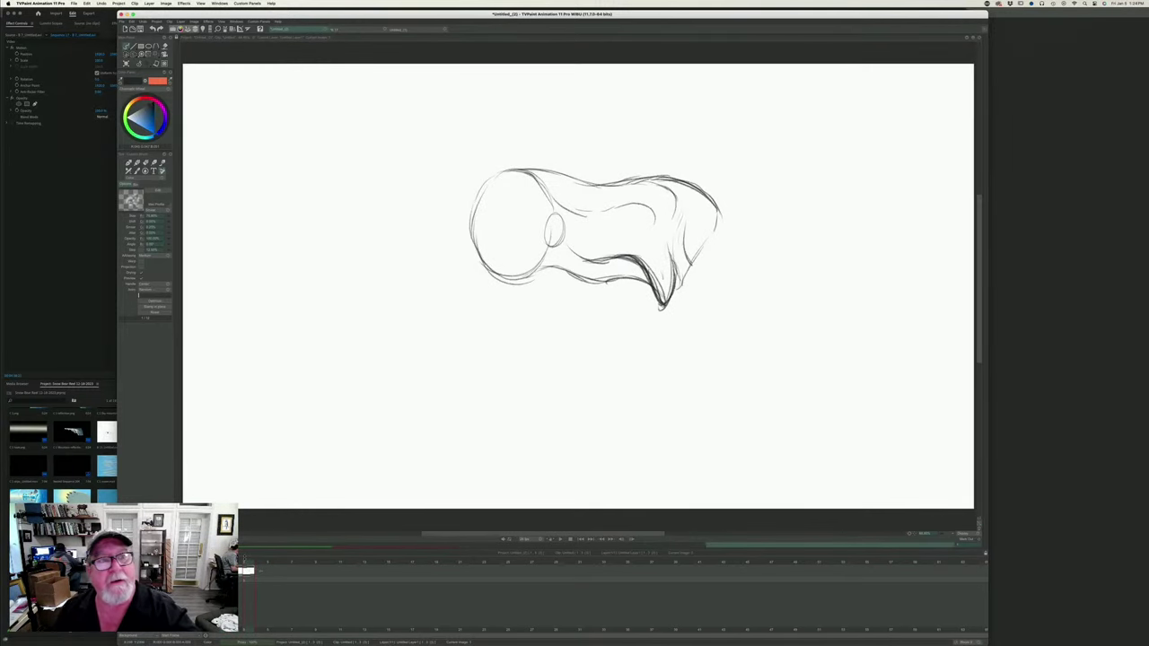
key("super+q")
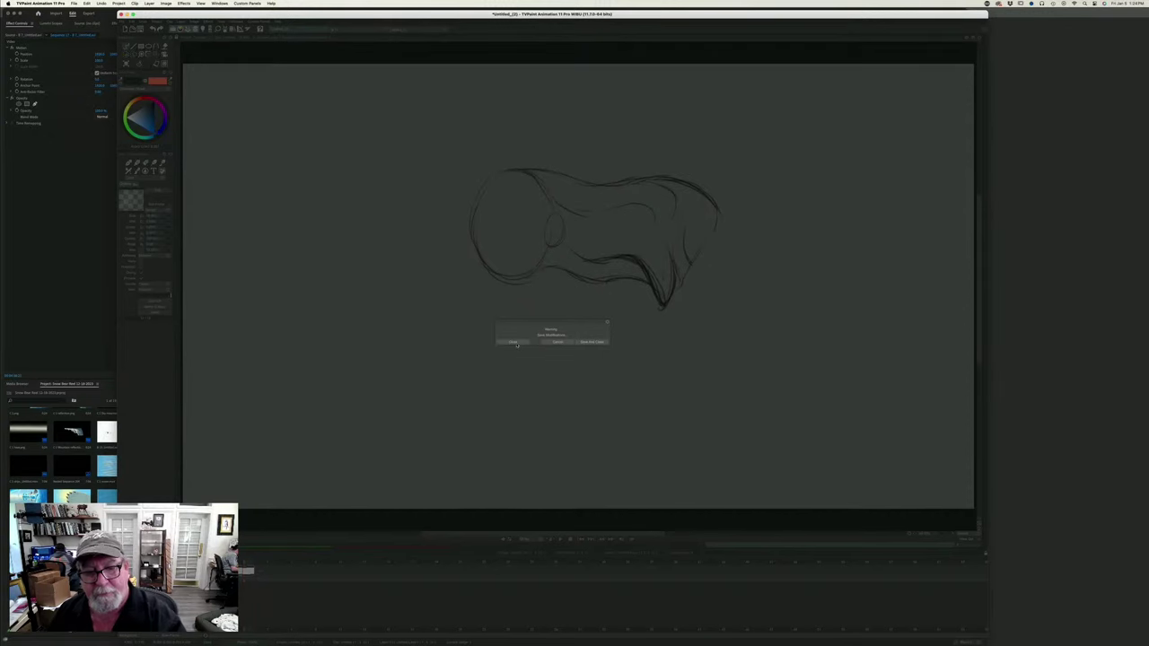
left_click(520, 345)
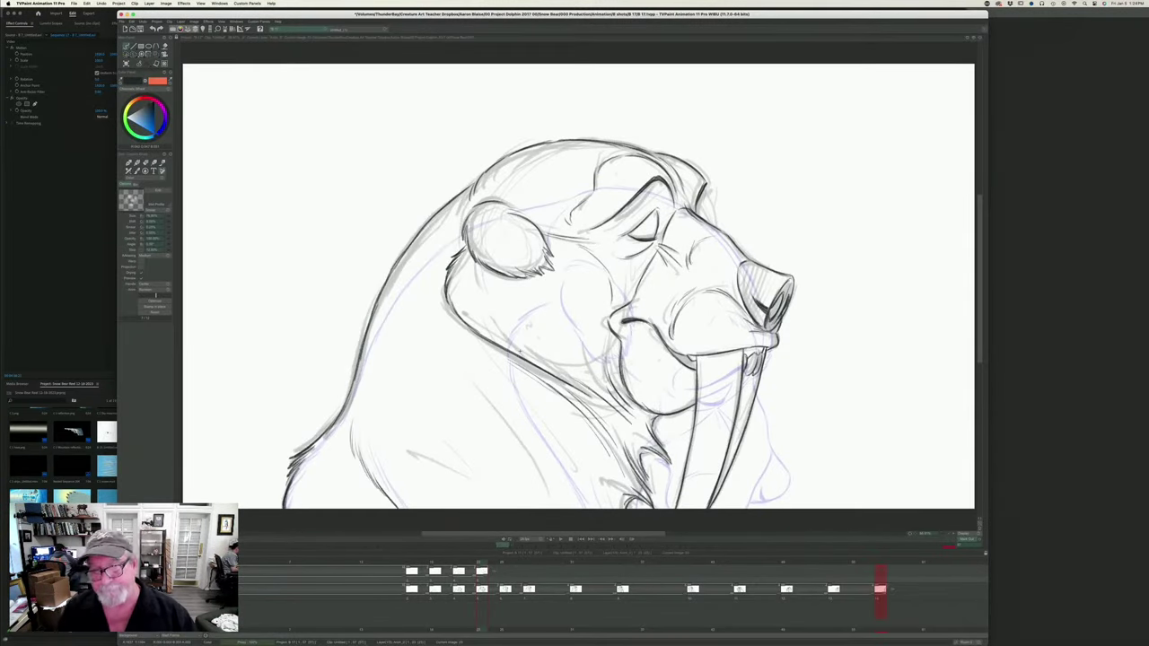
- Advance to the frame after the last cleaned-up bear drawing and add a blank drawing there over the rough
key("Left")
key("Right")
key("Left")
key("Right")
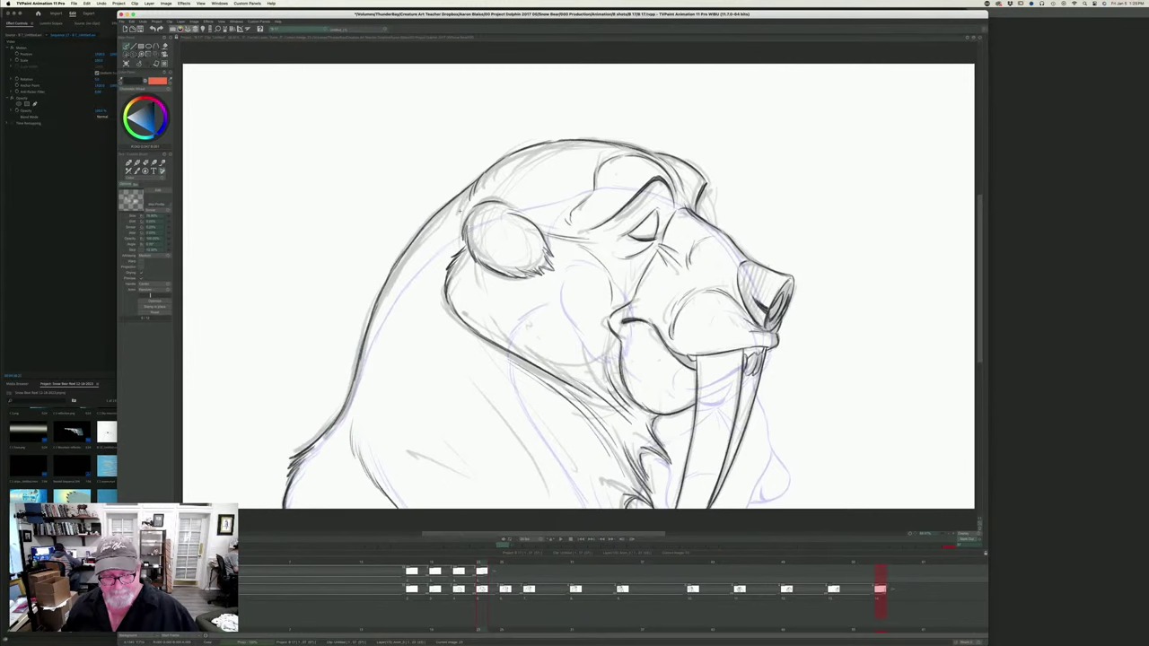
key("Right")
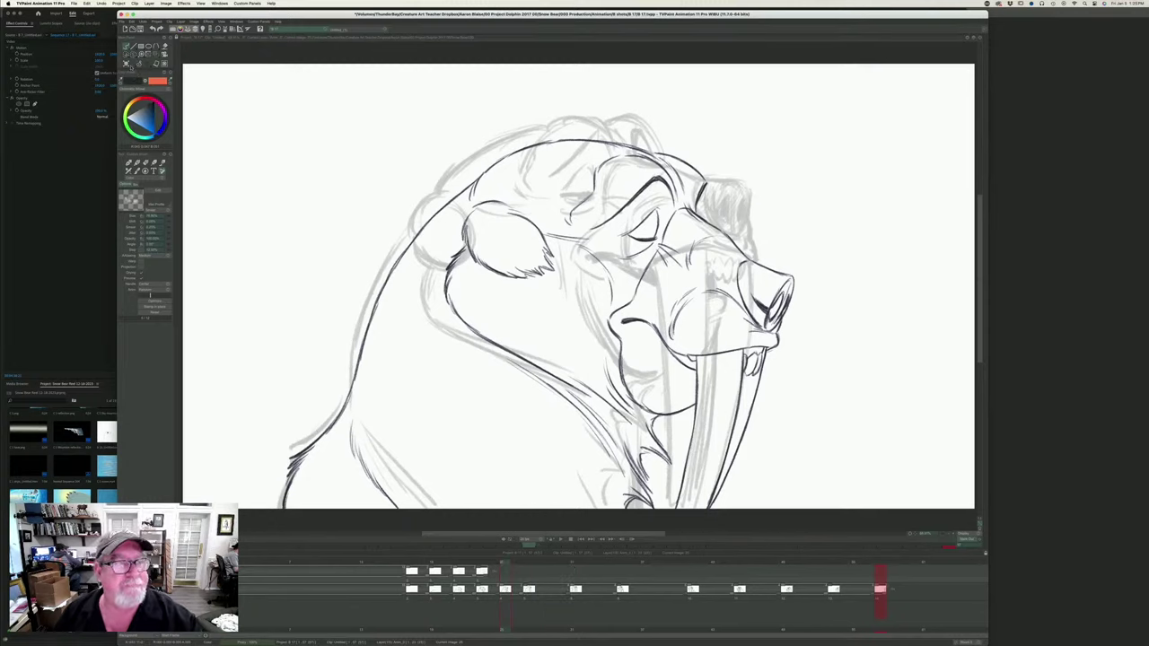
left_click(127, 65)
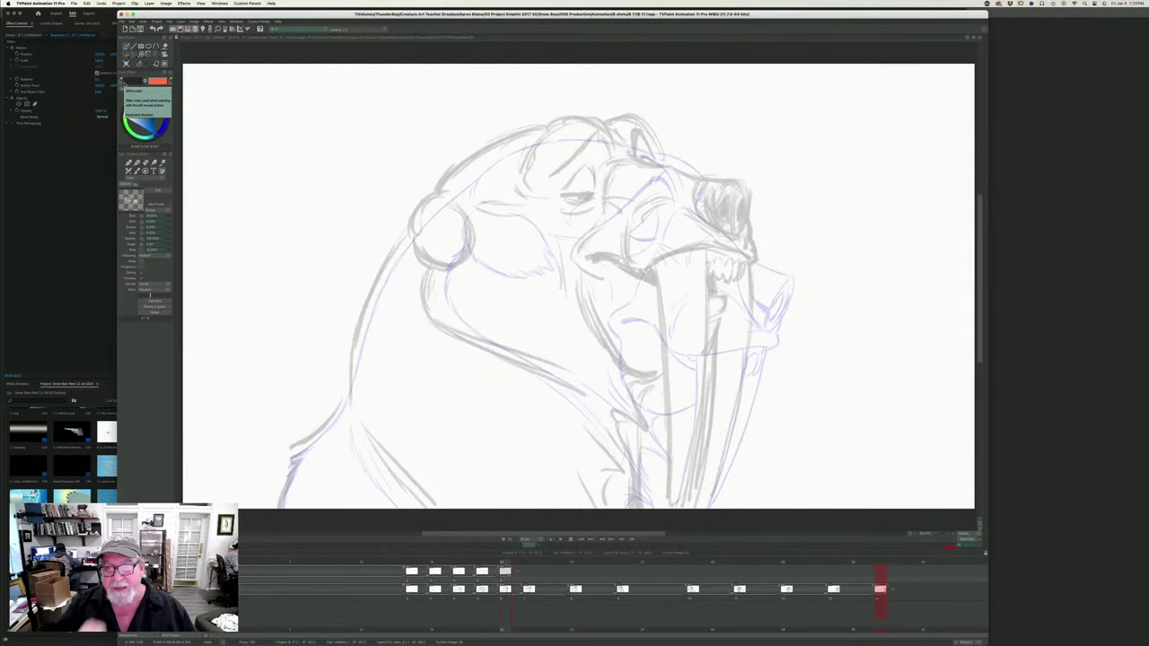
- Flip between the last cleaned-up bear drawing and the new frame's rough to examine the head's movement
key("Left")
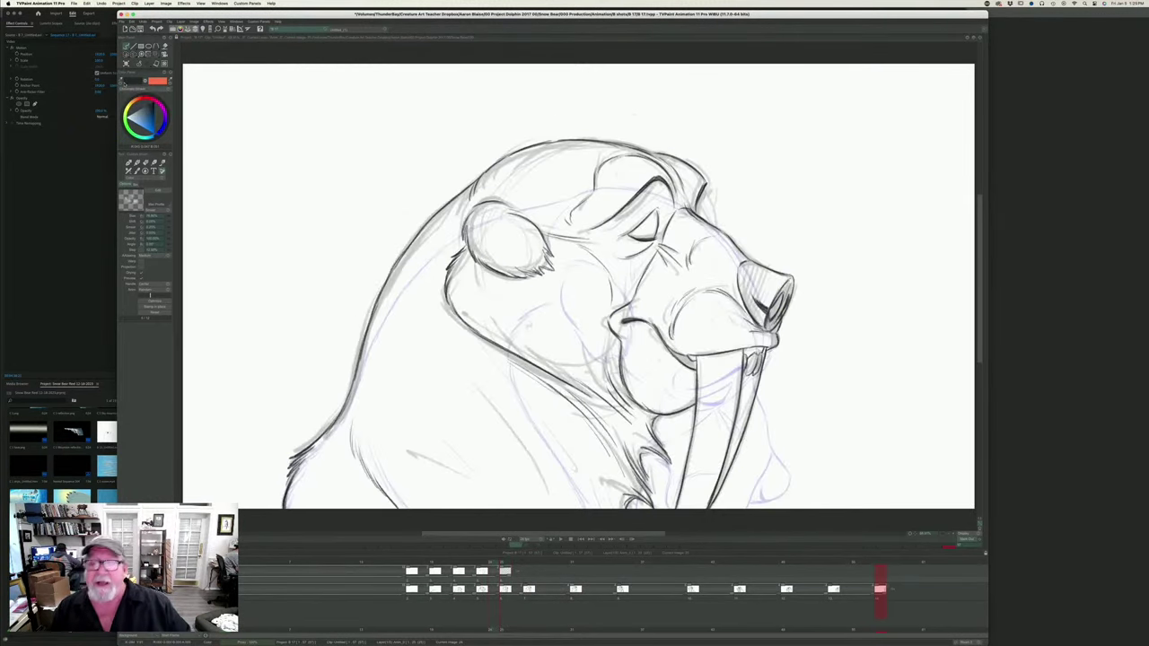
key("Right")
key("Left")
key("Right")
key("Left")
key("Right")
key("Left")
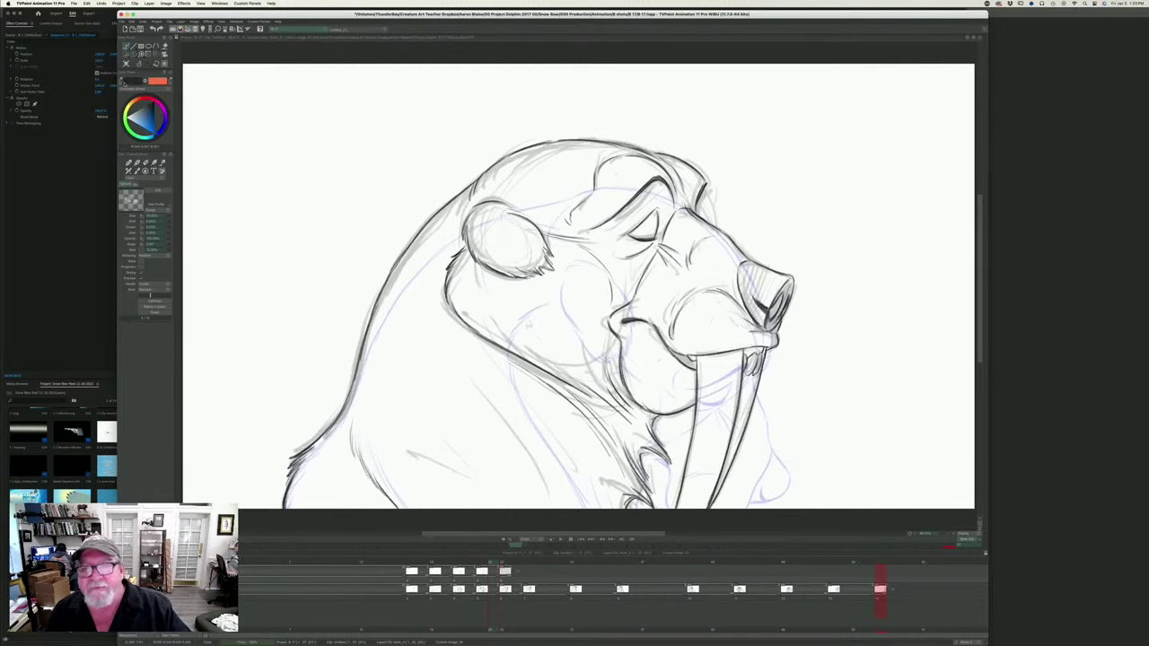
- Ink the muzzle's rear contour over the rough, from the bridge down around the mouth corner, comparing it with the previous drawing
key("Right")
mouse_move(633, 160)
left_mouse_down()
mouse_move(615, 159)
mouse_move(600, 220)
mouse_move(574, 251)
left_mouse_up()
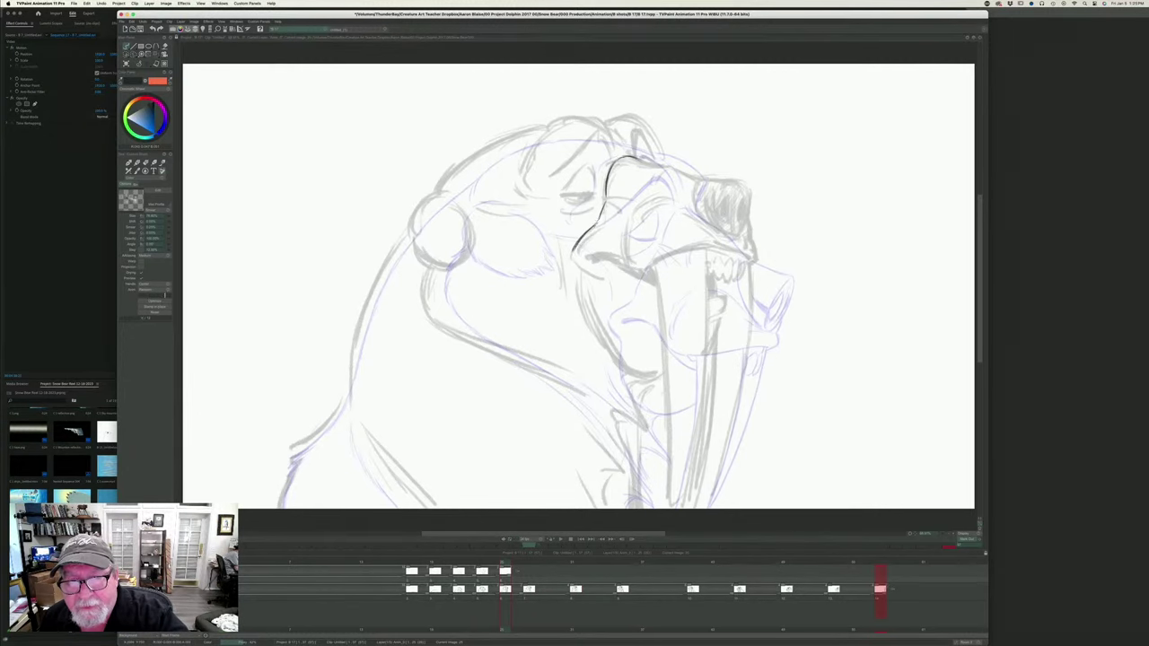
key("Left")
key("Right")
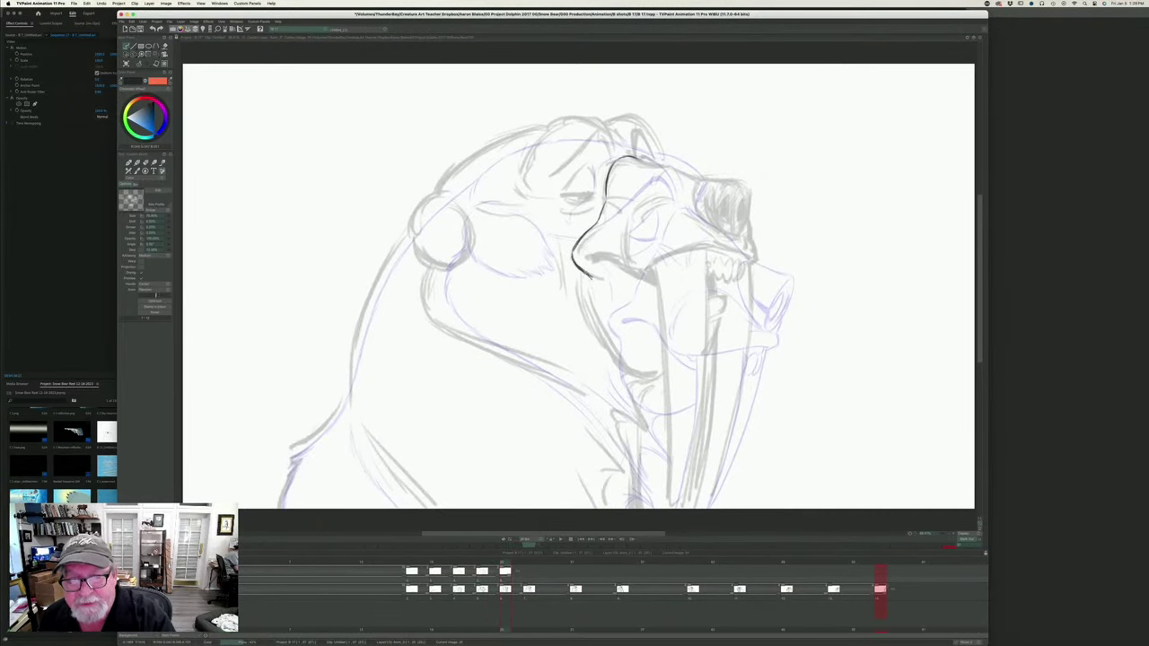
key("Left")
key("Right")
key("Left")
key("Right")
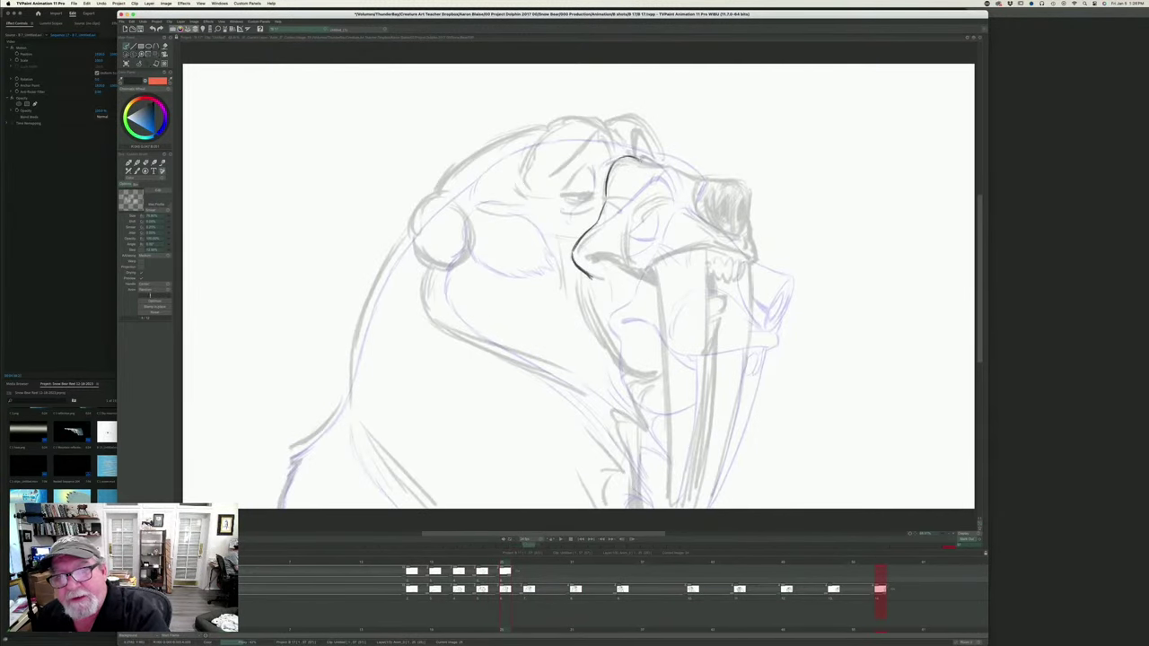
- Ink the top line of the muzzle from the bridge to the nose and continue around the nose's front edge
left_click_drag(634, 158, 740, 183)
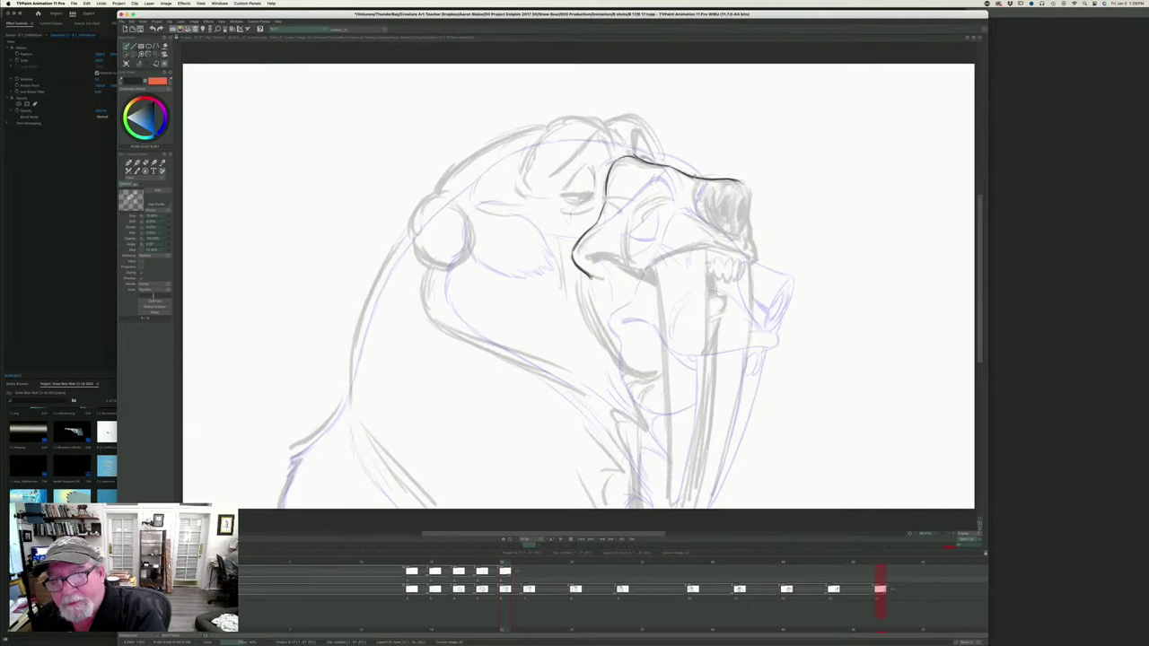
key("Left")
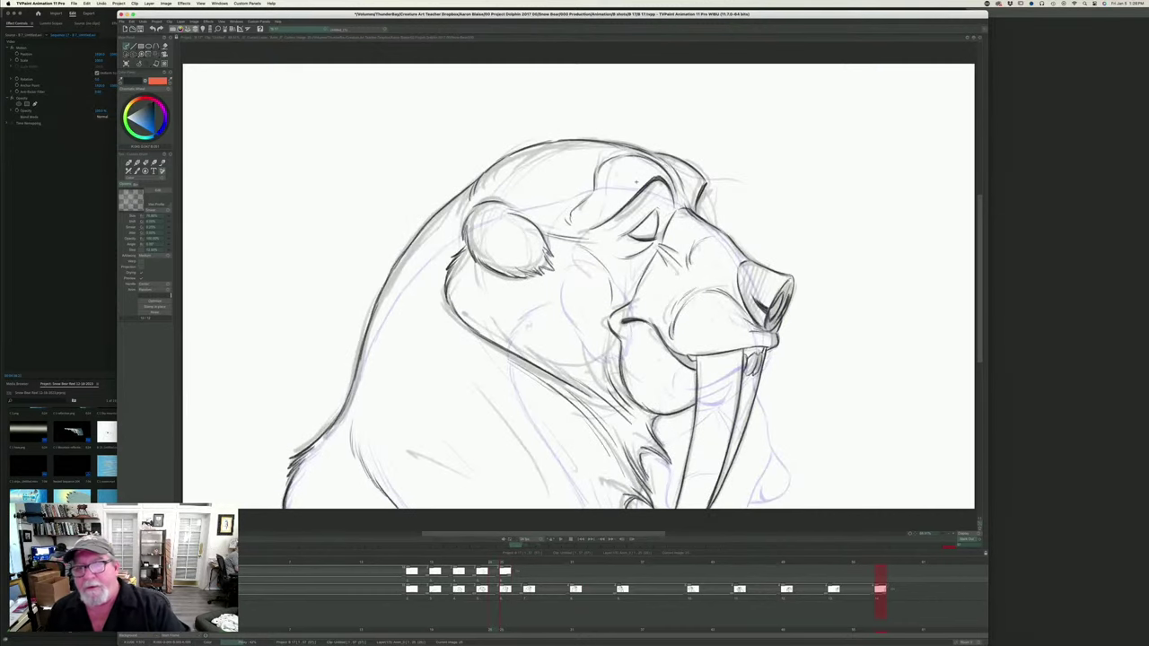
key("Right")
mouse_move(749, 188)
left_mouse_down()
mouse_move(738, 235)
mouse_move(750, 197)
mouse_move(735, 181)
left_mouse_up()
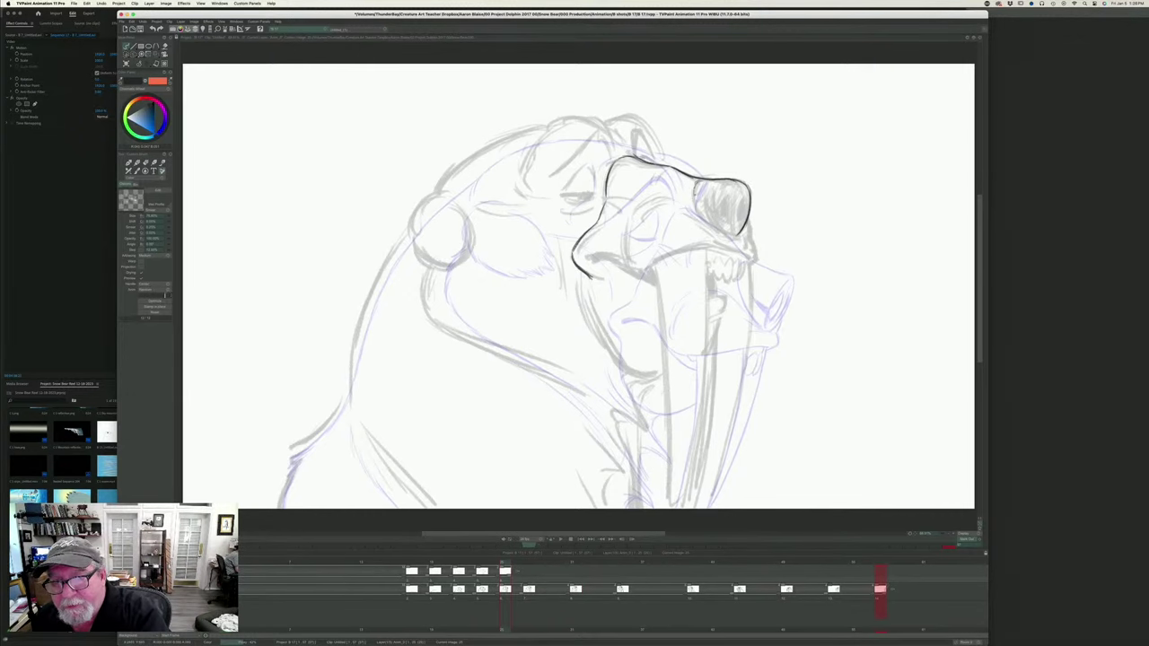
- Ink the nose's rear edge and inner contours, and draw the front of the upper lip below it
left_click_drag(695, 187, 700, 218)
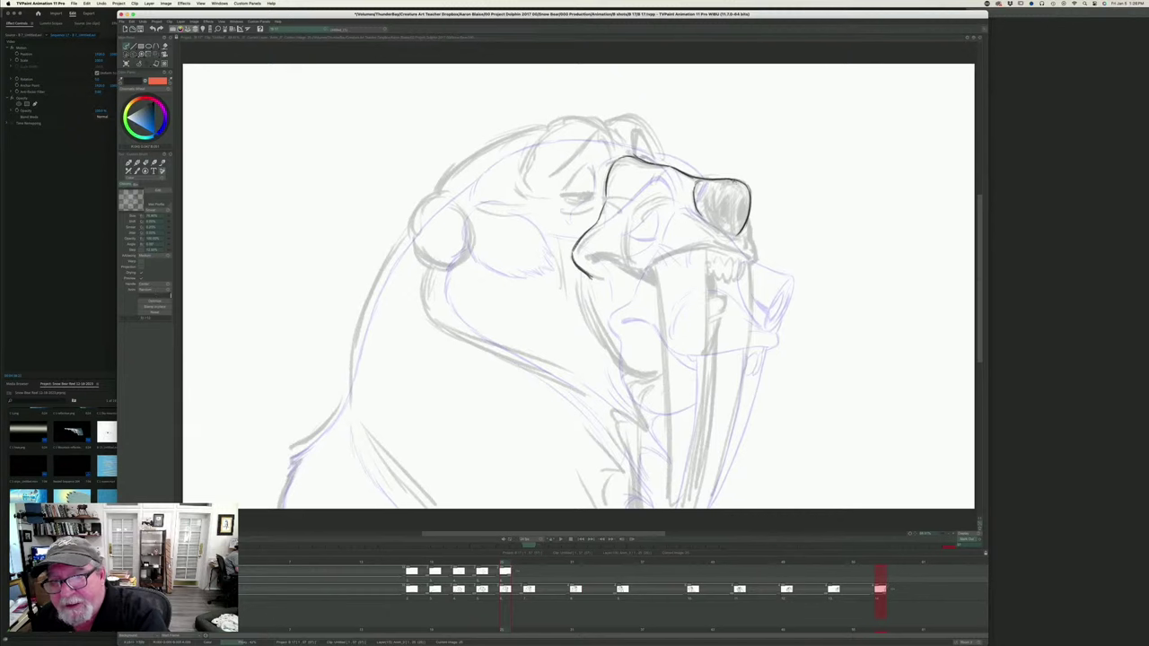
mouse_move(742, 184)
left_mouse_down()
mouse_move(716, 188)
mouse_move(719, 233)
left_mouse_up()
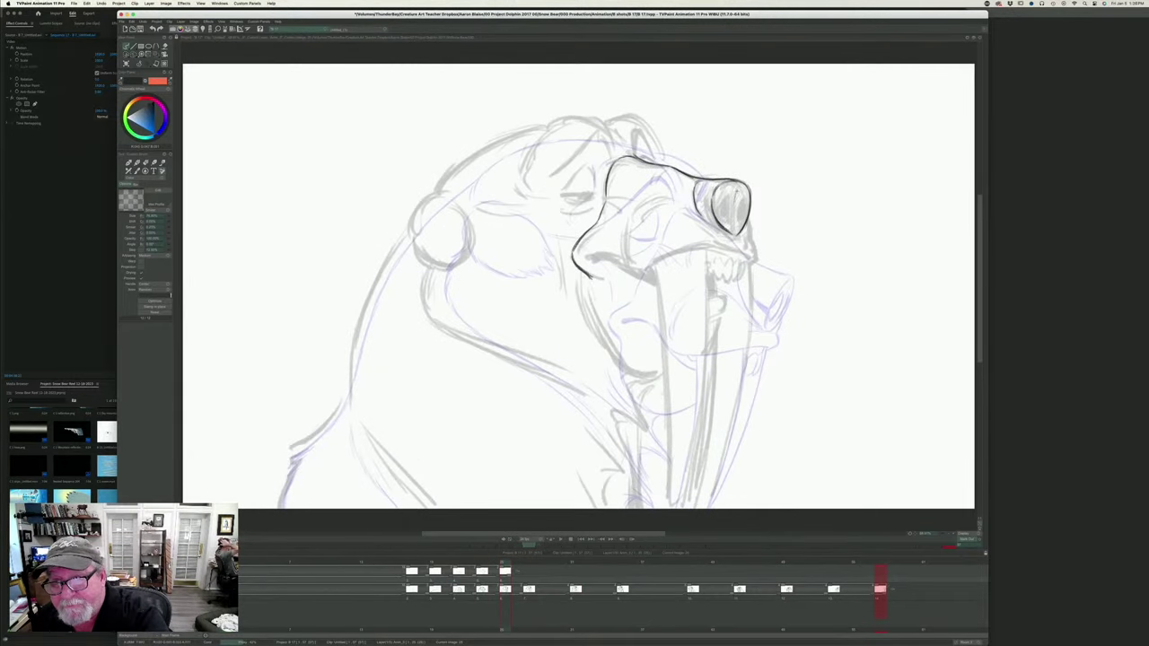
mouse_move(736, 190)
left_mouse_down()
mouse_move(735, 229)
mouse_move(723, 239)
left_mouse_up()
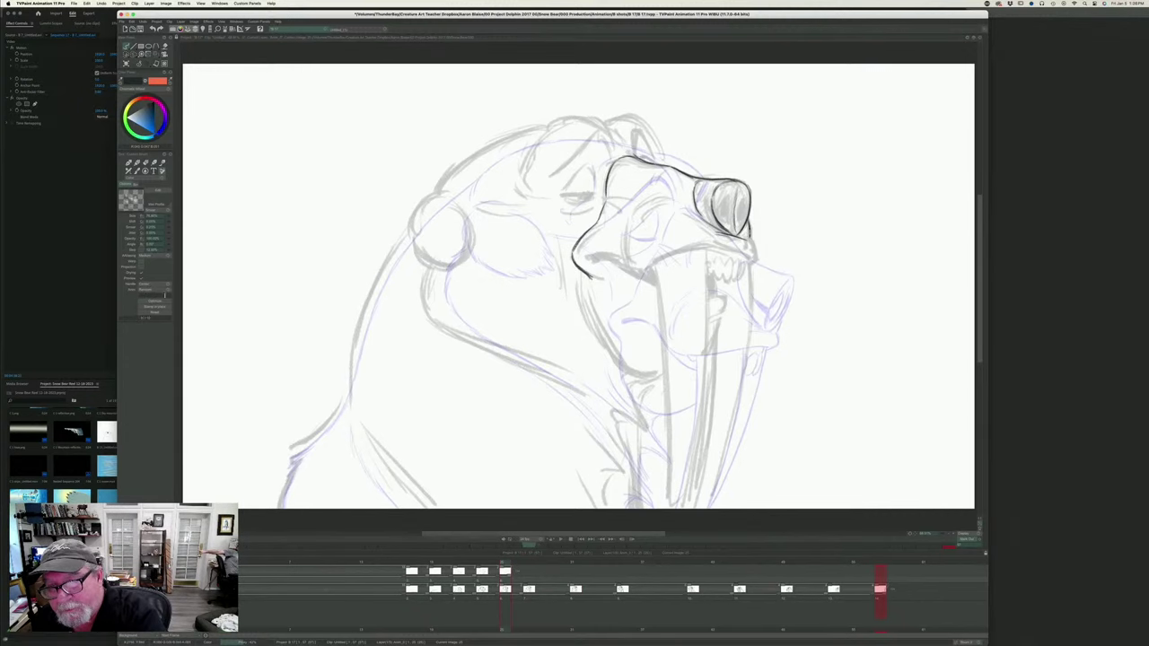
left_click_drag(752, 239, 757, 260)
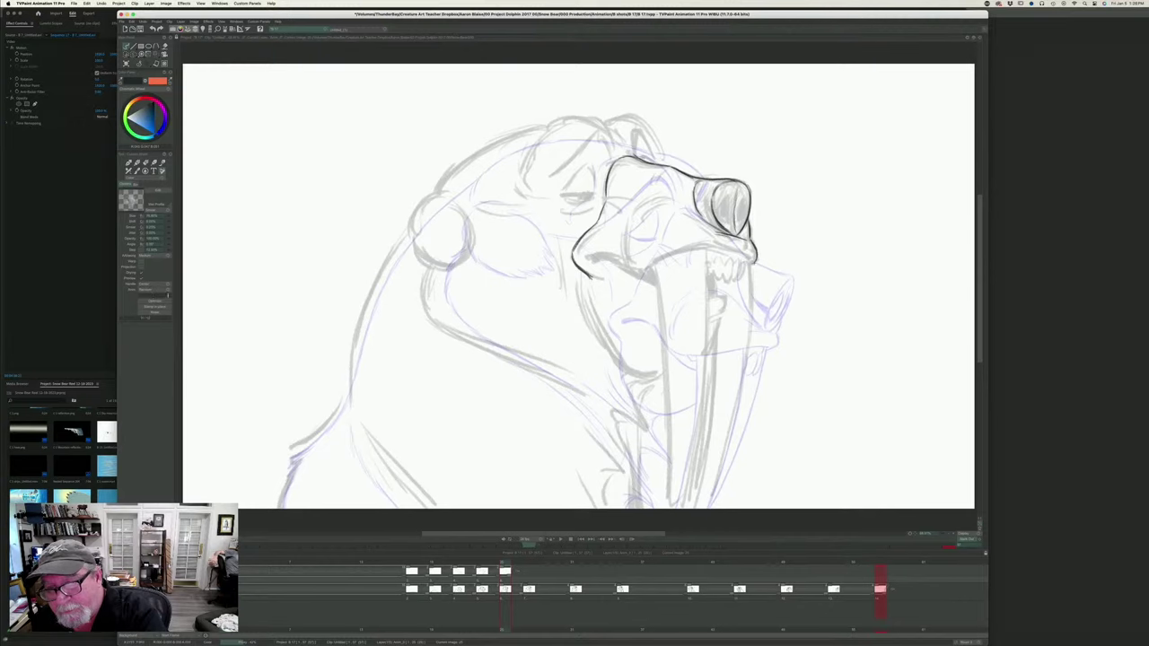
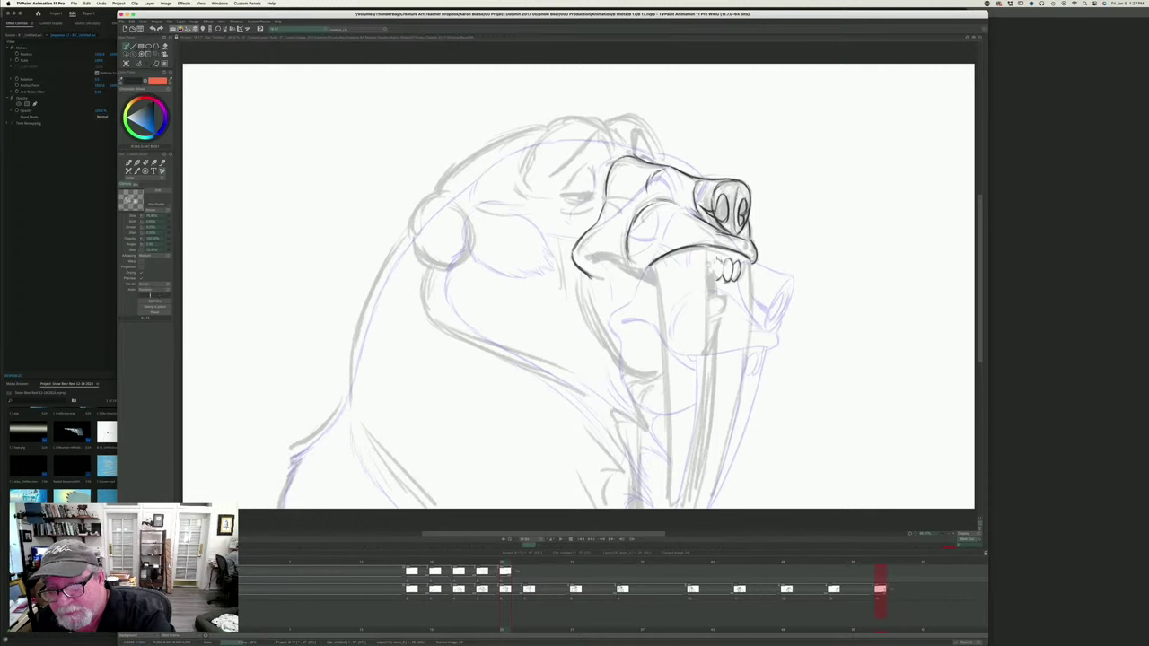
- Draw the rearmost of the small upper front teeth under the lip and compare it with the previous drawing
left_click_drag(720, 260, 712, 268)
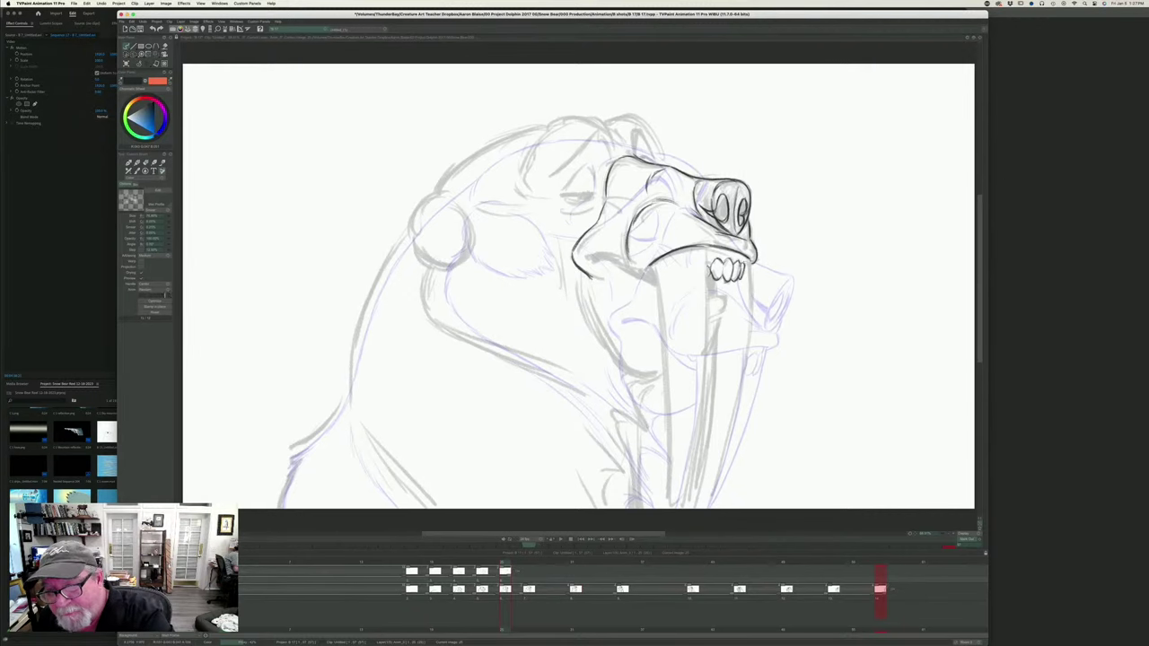
key("Left")
key("Right")
key("Left")
key("Right")
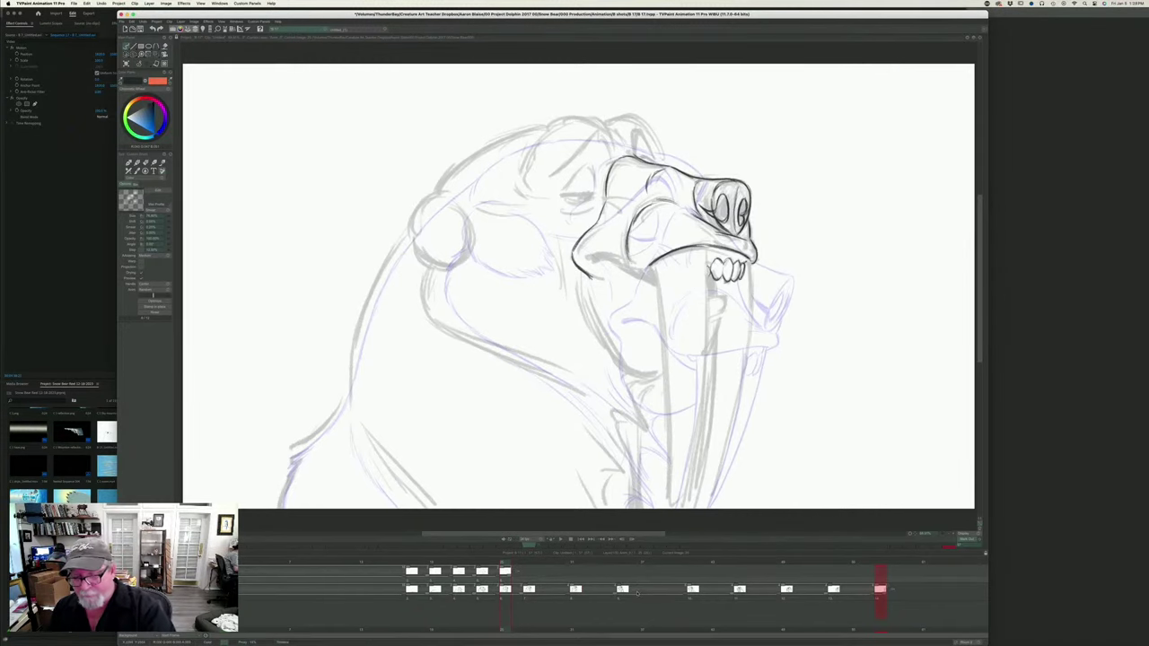
- Ink the far tusk's front edge and both long edges of the near tusk, comparing them with the previous drawing
key("Left")
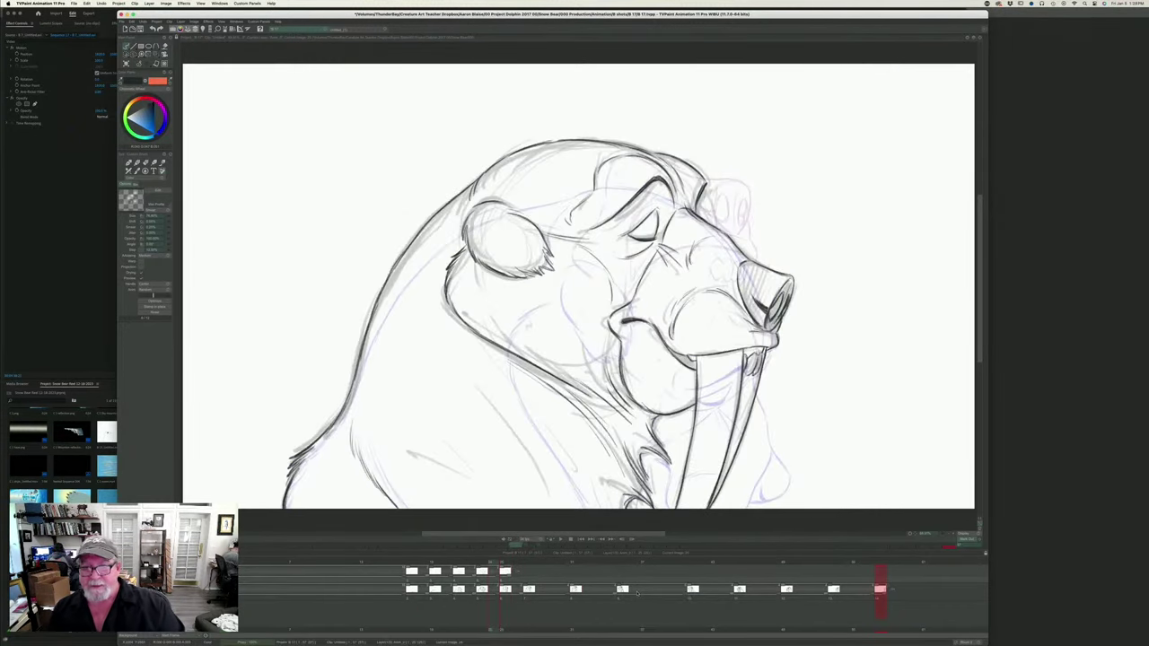
key("Right")
key("Left")
key("Right")
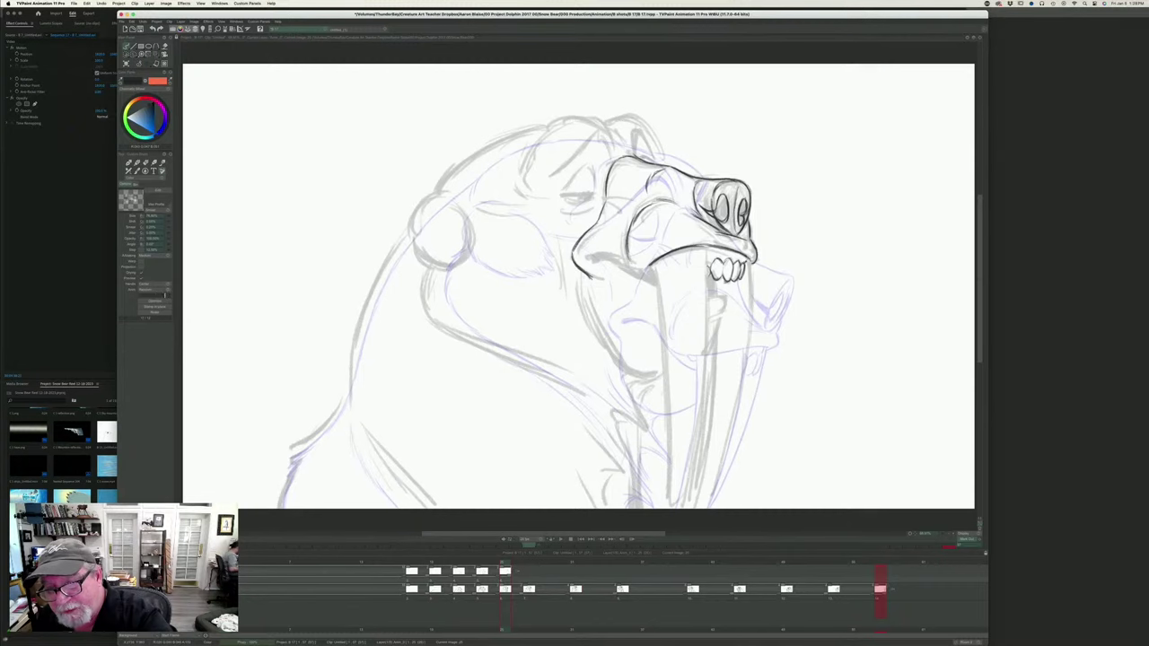
mouse_move(752, 260)
left_mouse_down()
mouse_move(745, 374)
mouse_move(706, 510)
left_mouse_up()
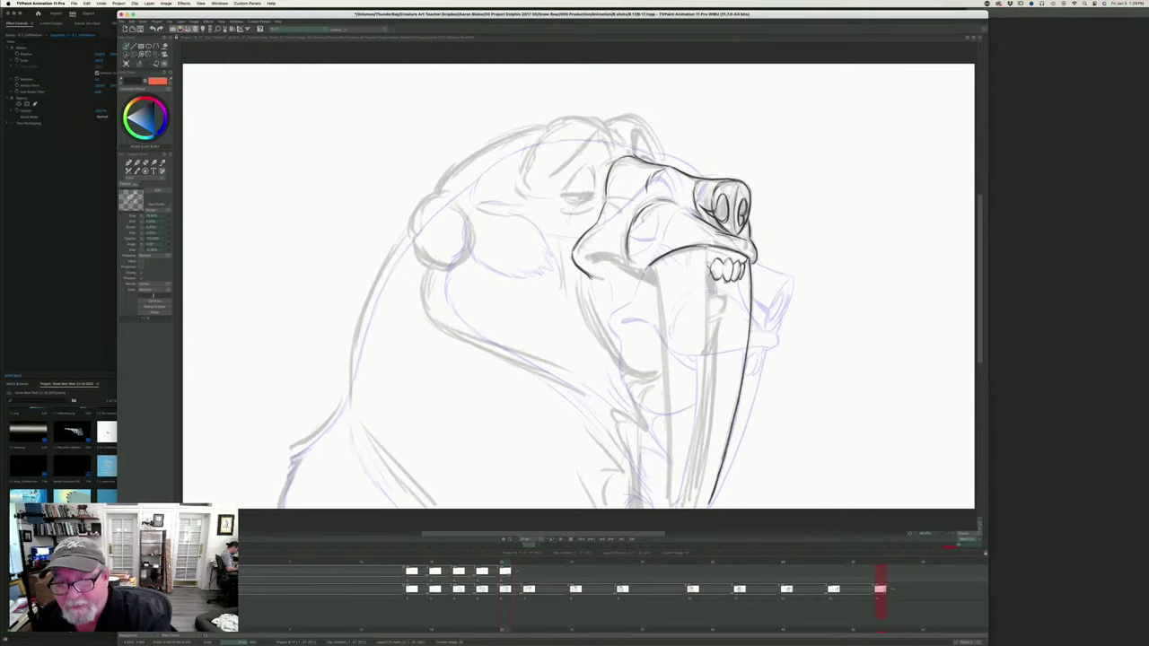
mouse_move(707, 258)
left_mouse_down()
mouse_move(704, 417)
mouse_move(687, 517)
left_mouse_up()
key("Left")
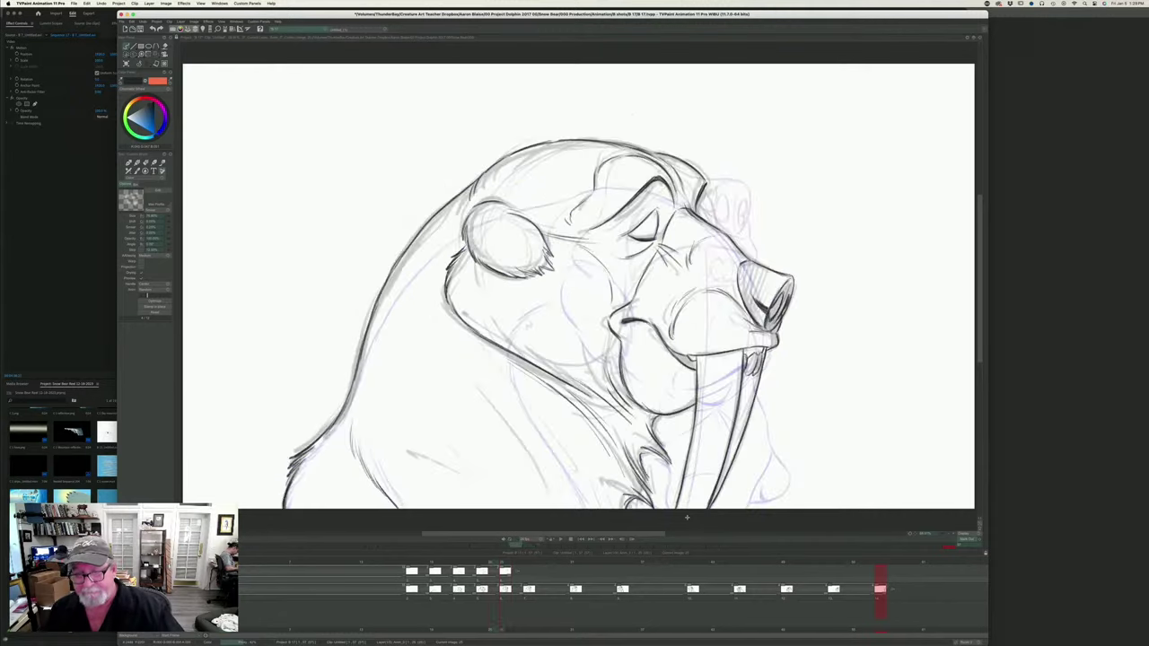
key("Right")
key("Left")
key("Right")
left_click_drag(658, 262, 669, 512)
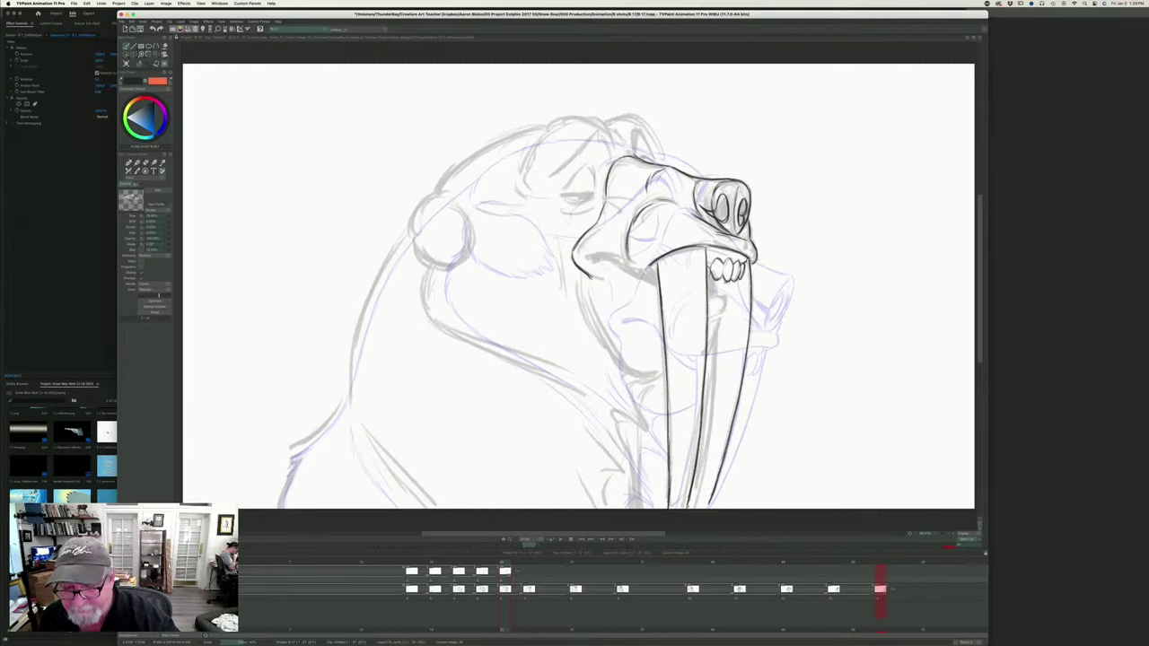
- Flip between the new drawing and the previous one to examine how the tusks and muzzle move
key("Left")
key("Right")
key("Left")
key("Right")
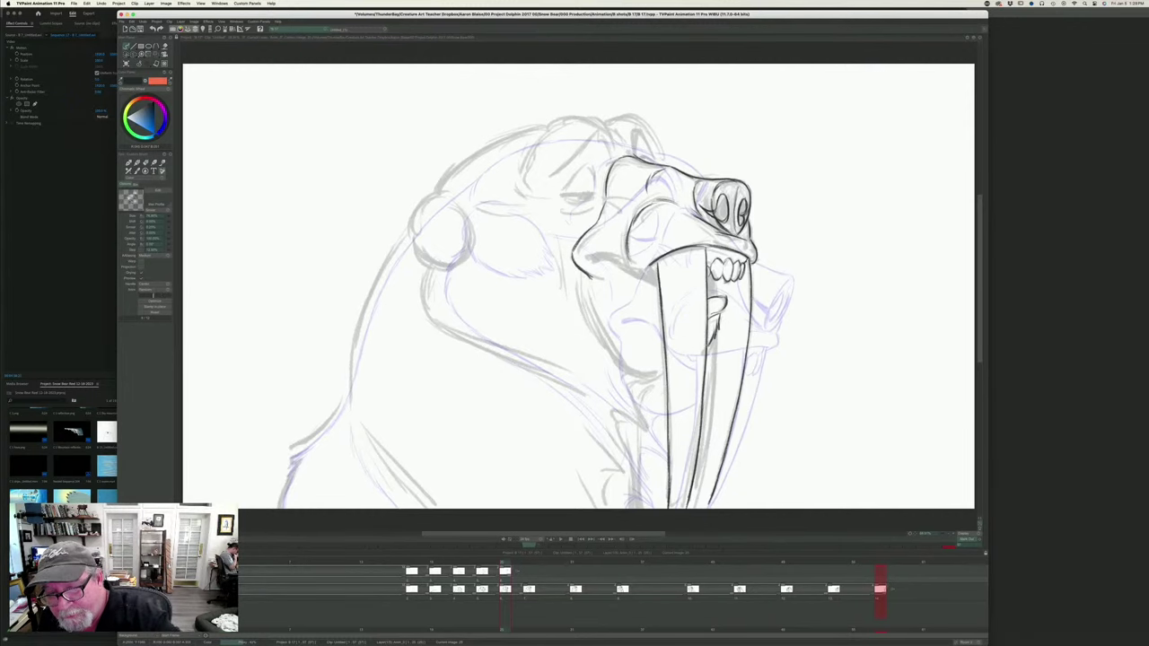
key("Left")
key("Right")
key("Left")
key("Right")
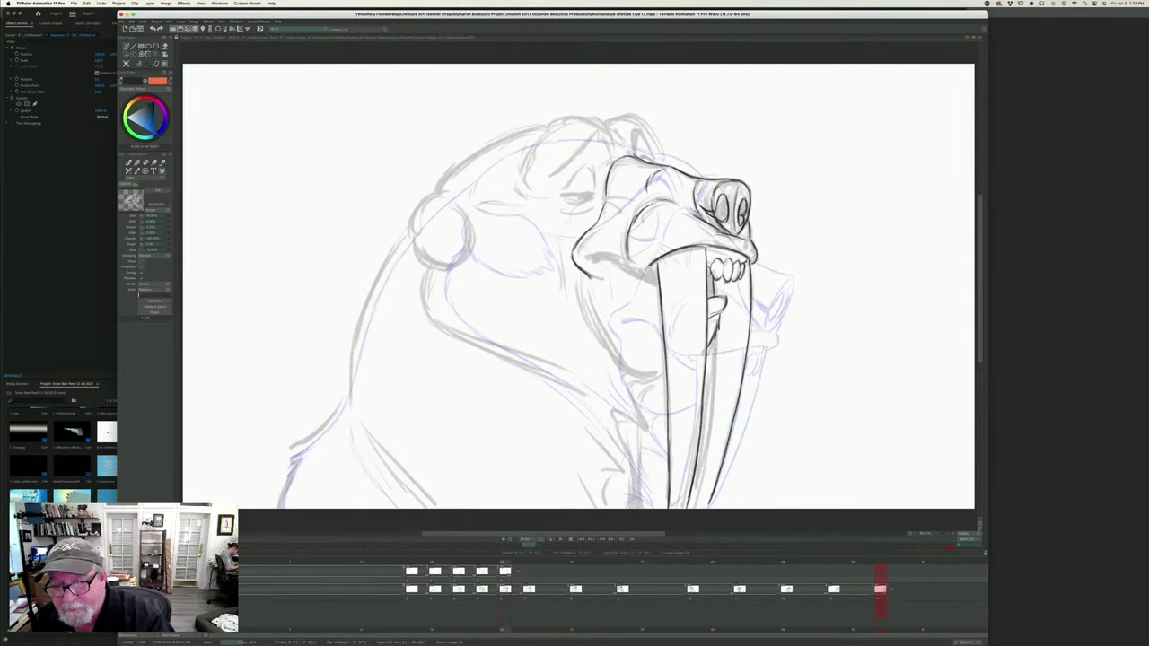
- Ink the far tusk's rear edge below the lower jaw and compare it with the previous drawing
mouse_move(713, 340)
left_mouse_down()
mouse_move(688, 508)
mouse_move(705, 511)
left_mouse_up()
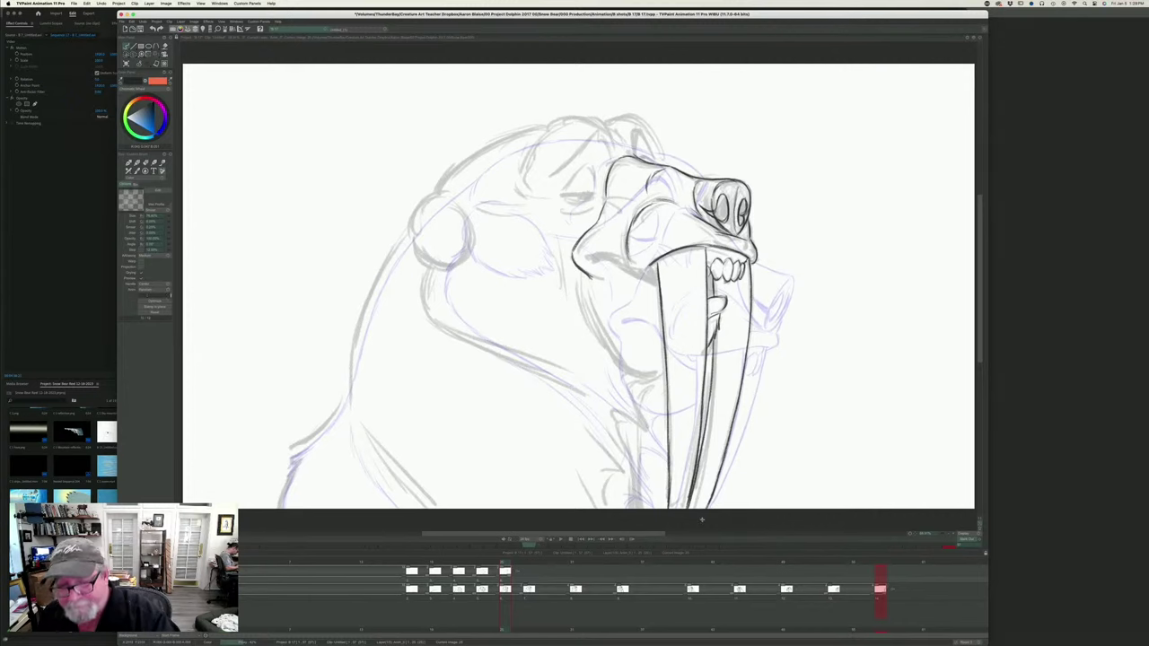
key("Left")
key("Right")
key("Left")
key("Right")
- Check the new frame against the previous drawing and ink the mouth line from the near tusk back to the mouth corner
key("Left")
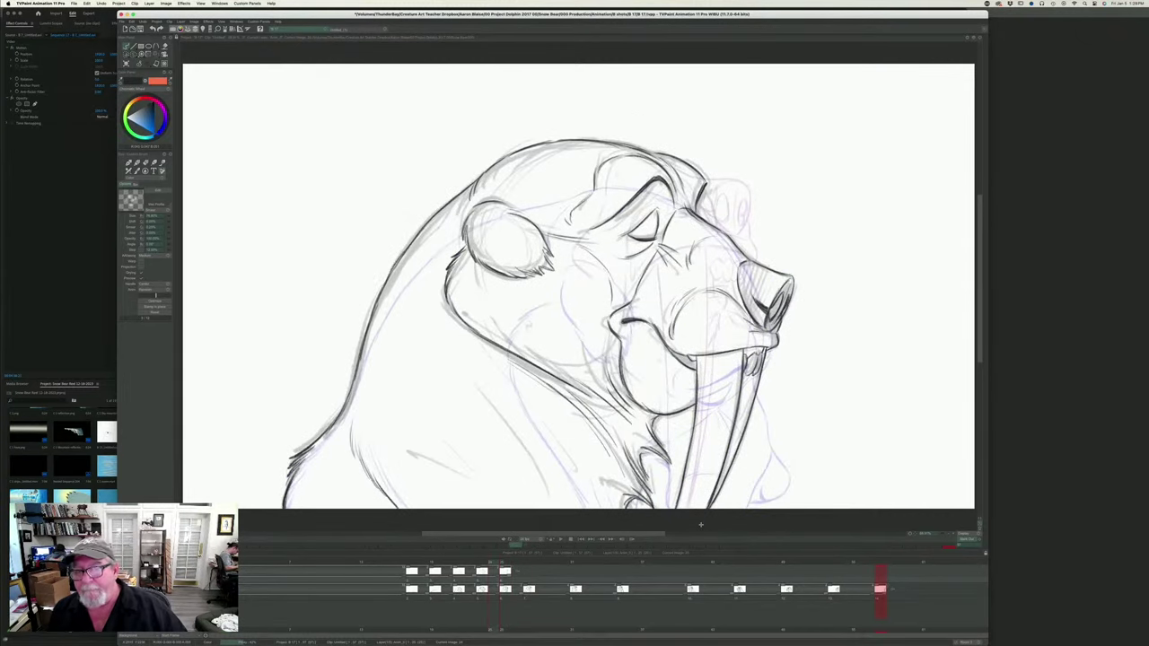
key("Right")
key("Left")
key("Right")
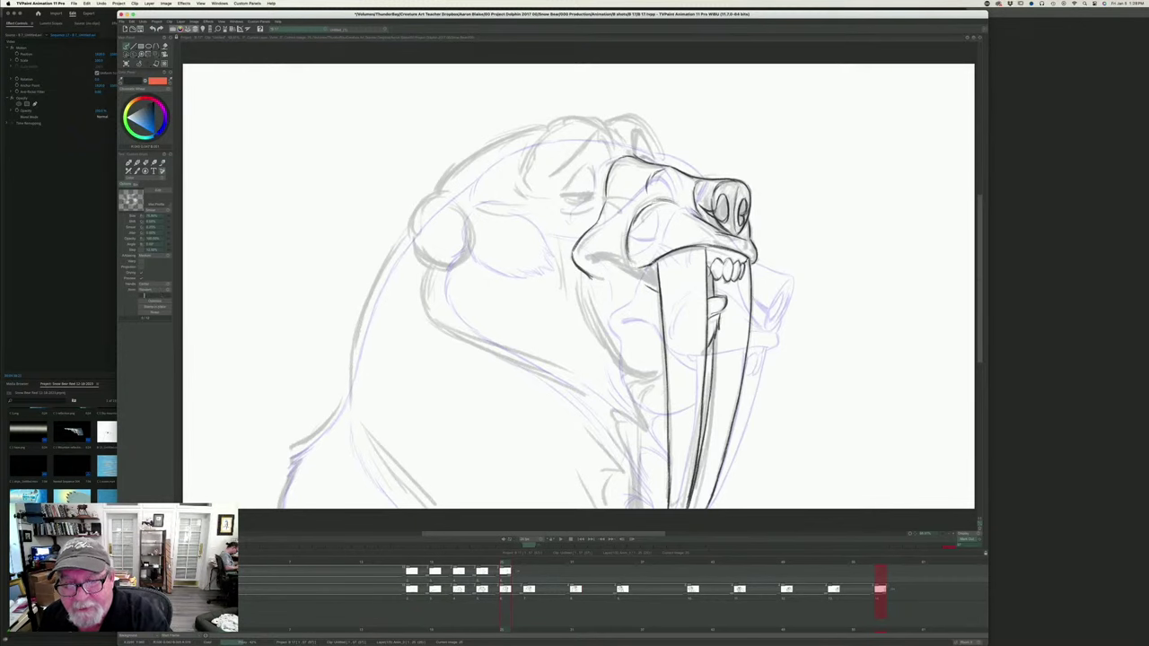
mouse_move(633, 267)
left_mouse_down()
mouse_move(589, 258)
mouse_move(660, 292)
mouse_move(590, 258)
left_mouse_up()
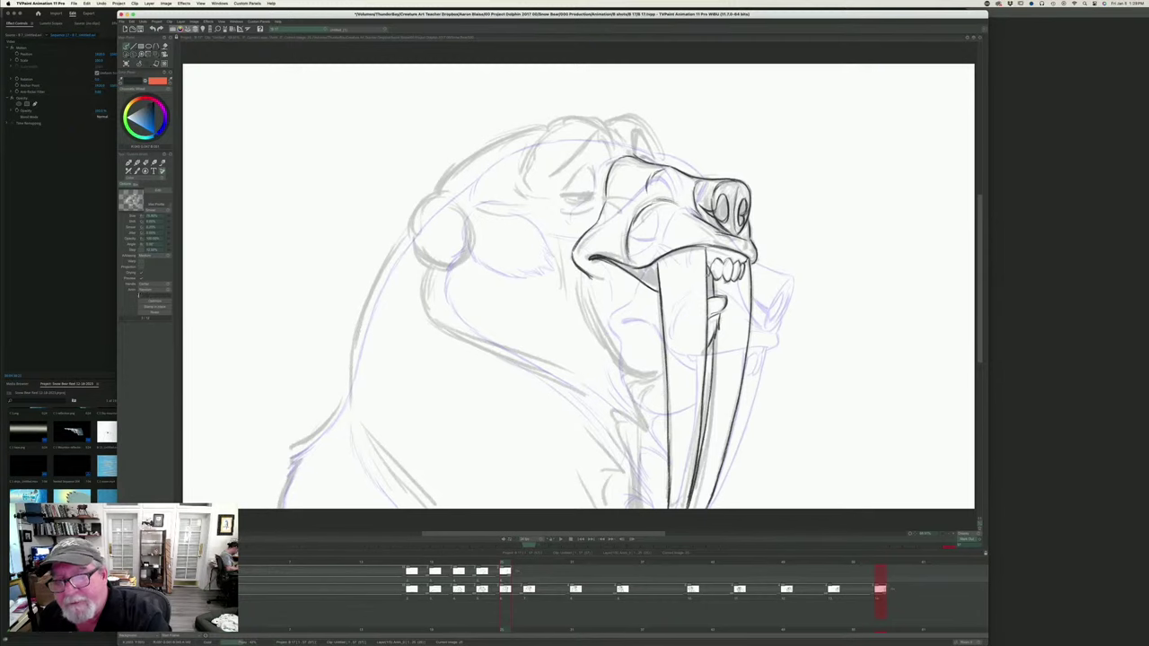
- Ink the lower jaw's contour from below the mouth corner around to the near tusk and compare it with the previous drawing
key("Left")
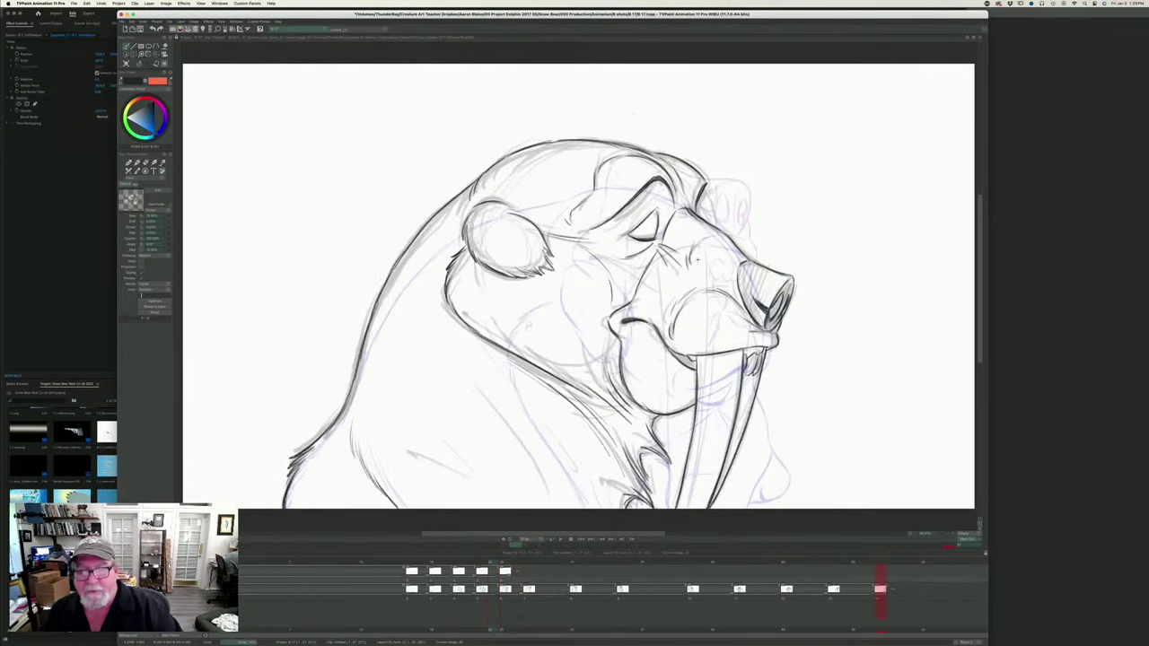
key("Right")
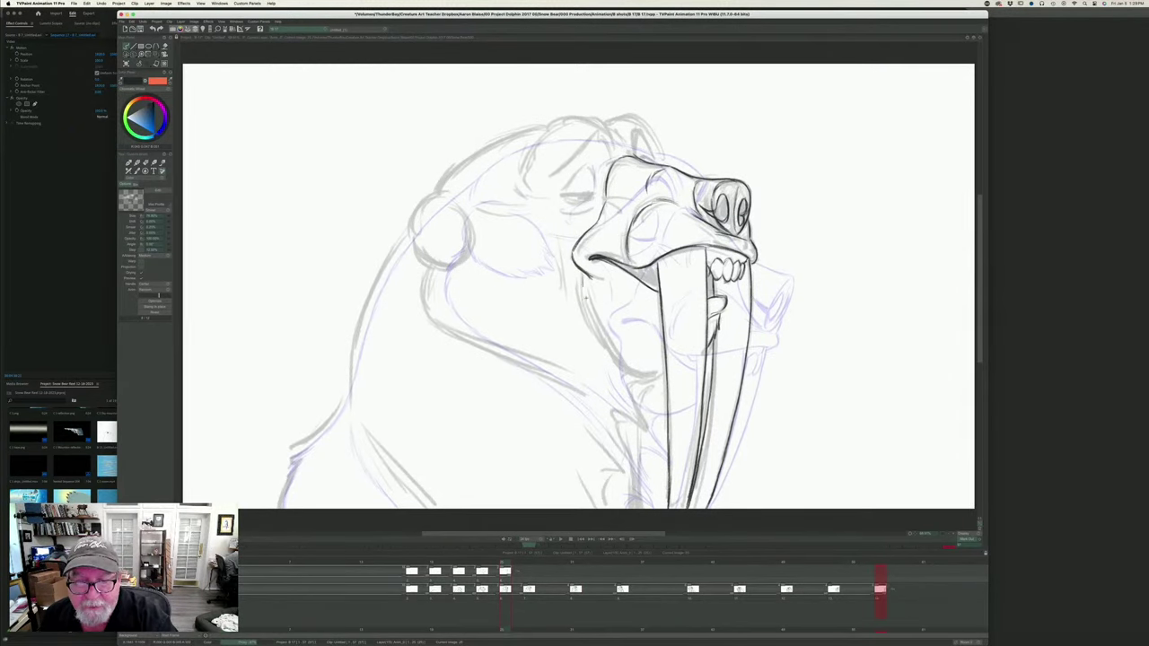
mouse_move(585, 276)
left_mouse_down()
mouse_move(605, 341)
mouse_move(631, 373)
mouse_move(665, 378)
left_mouse_up()
mouse_move(625, 369)
left_mouse_down()
mouse_move(649, 378)
mouse_move(626, 369)
left_mouse_up()
left_click_drag(598, 331, 616, 361)
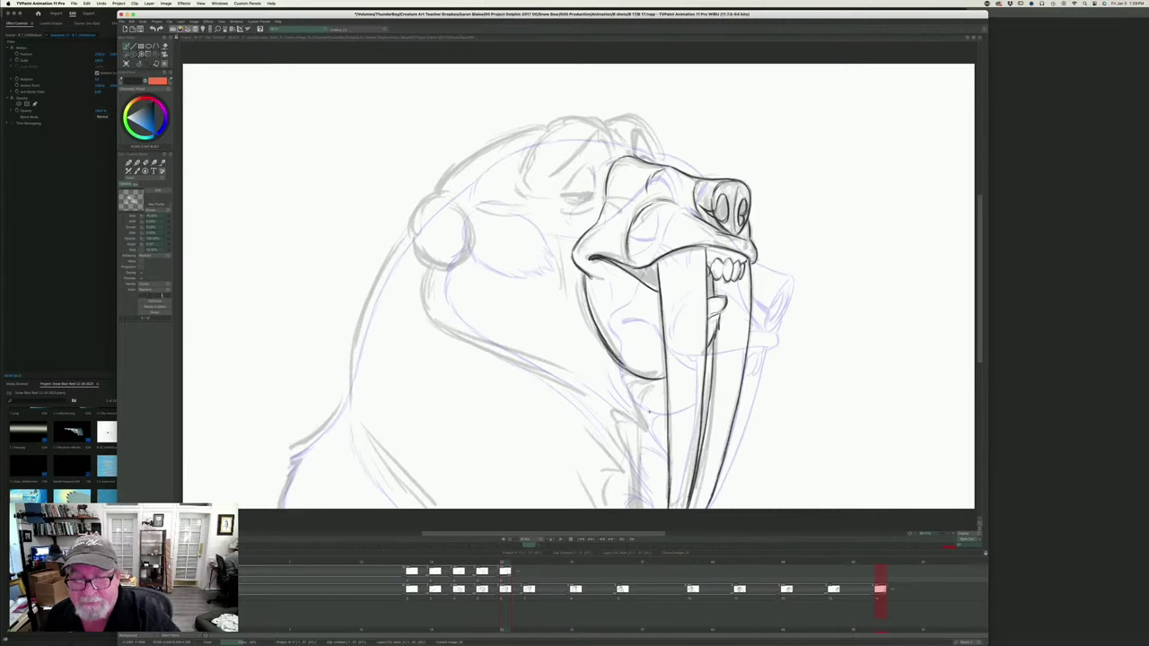
key("Left")
key("Right")
key("Left")
key("Right")
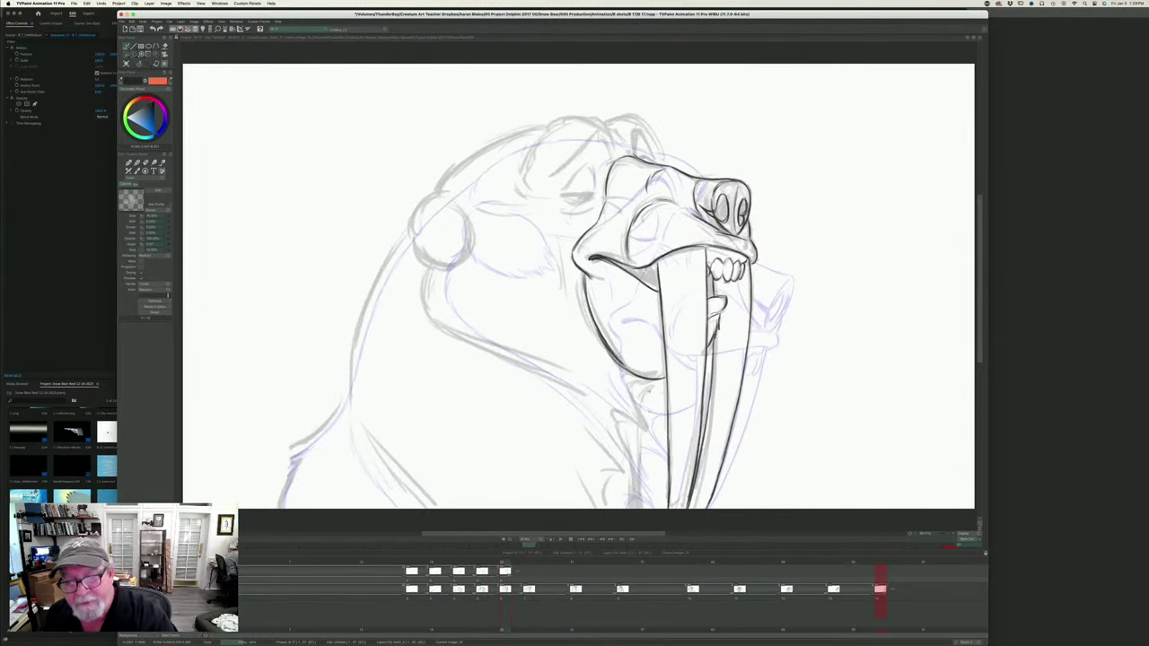
- Ink the jagged fur tufts running from under the chin down the throat, flipping against the previous drawing to compare
mouse_move(649, 382)
left_mouse_down()
mouse_move(634, 392)
mouse_move(651, 424)
mouse_move(630, 410)
mouse_move(648, 437)
mouse_move(626, 417)
mouse_move(631, 459)
mouse_move(602, 487)
left_mouse_up()
key("Left")
key("Right")
key("Left")
key("Right")
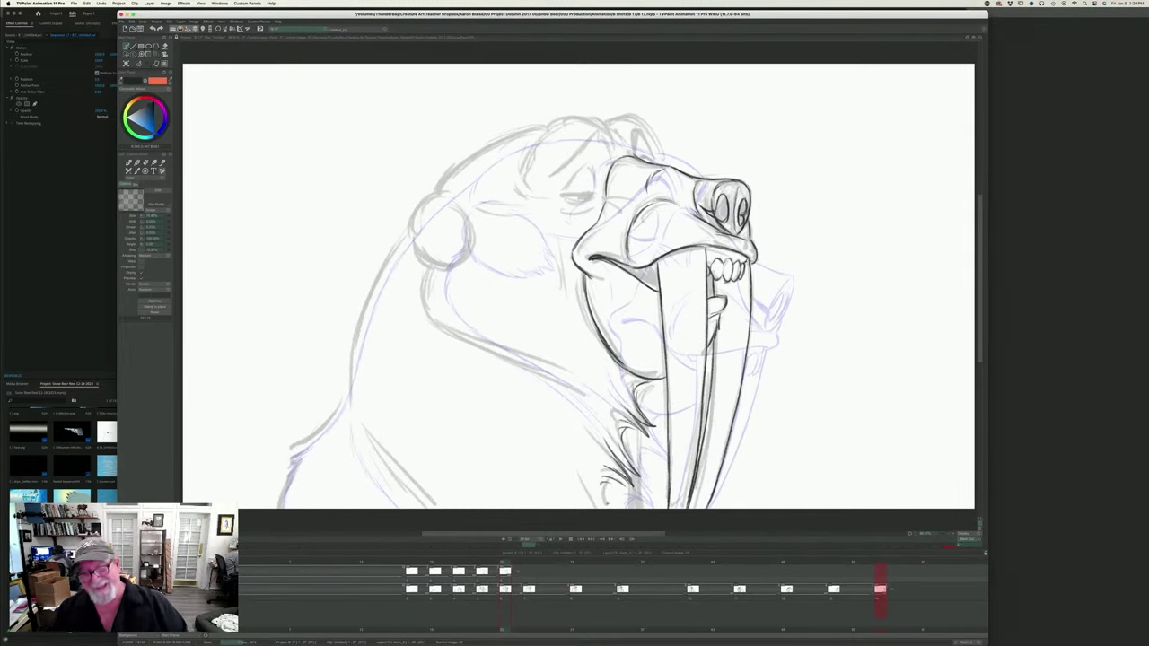
key("Left")
key("Right")
key("Left")
key("Right")
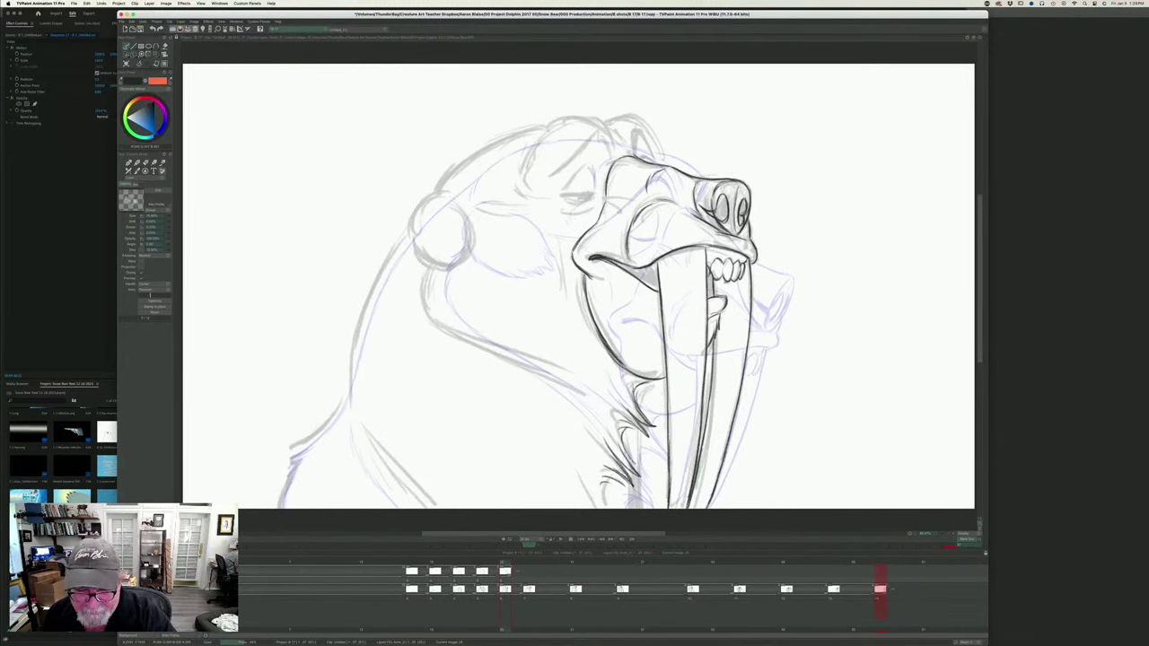
- Add a short fur stroke between the two throat tufts and check it against the previous drawing
left_click_drag(619, 446, 634, 463)
key("Left")
key("Right")
key("Left")
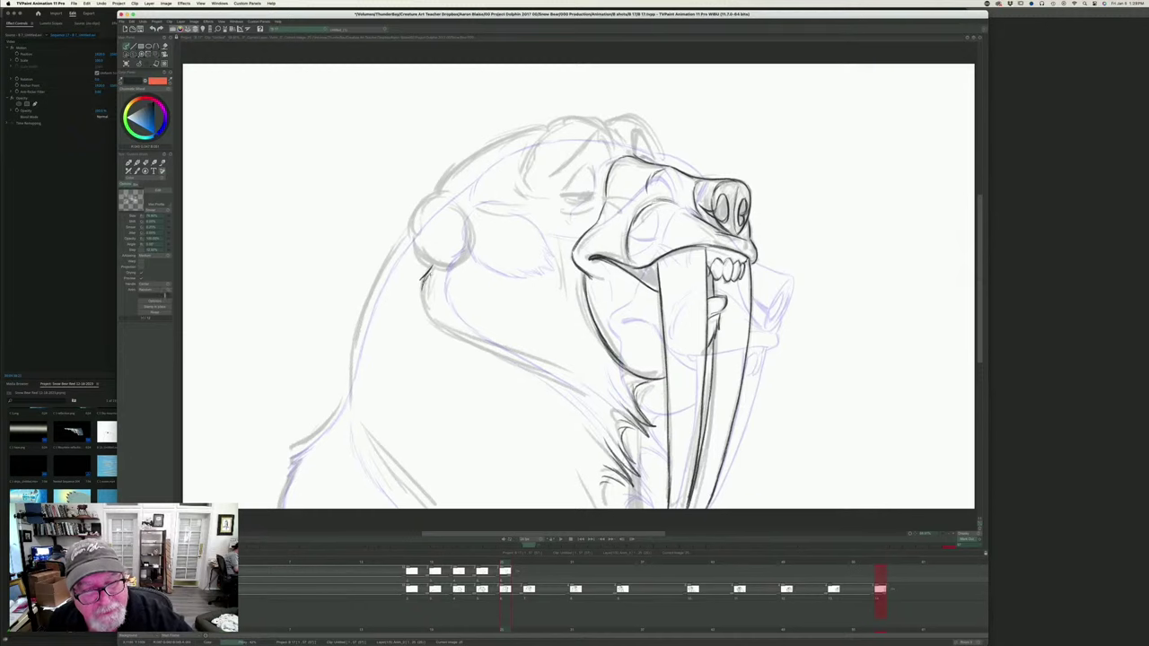
- Ink the cheek ruff's lower edge from beneath the ear down to the throat fur and compare it with the previous drawing
mouse_move(427, 277)
left_mouse_down()
mouse_move(440, 327)
mouse_move(536, 365)
mouse_move(606, 411)
left_mouse_up()
left_click_drag(535, 356, 601, 403)
left_click_drag(572, 364, 627, 401)
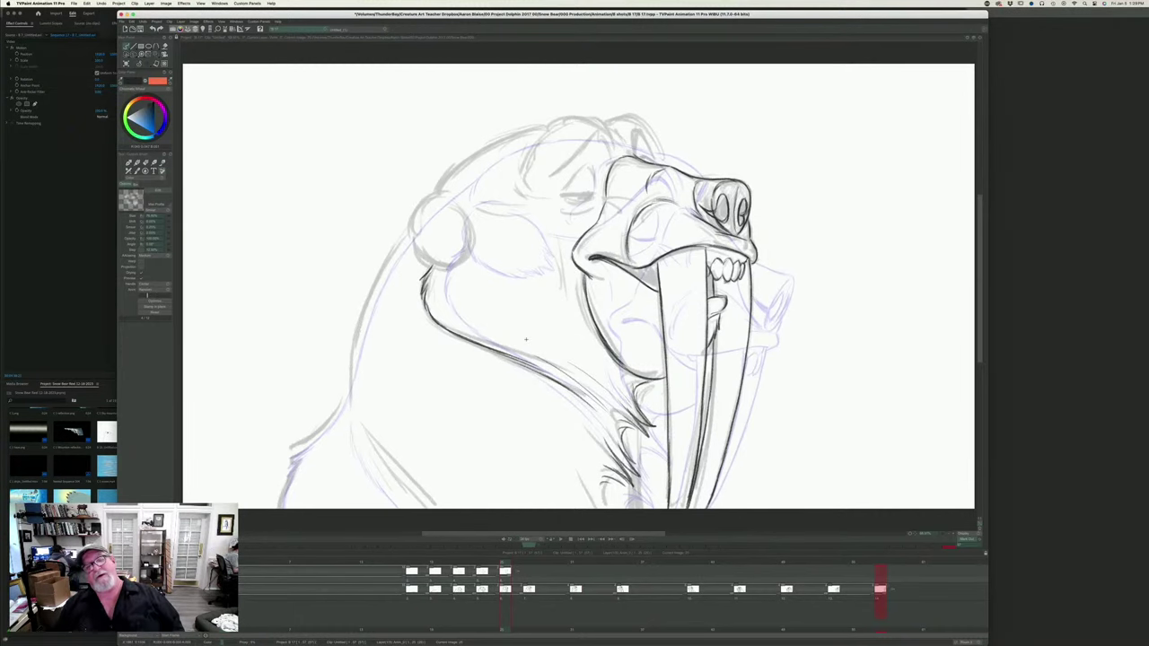
key("Left")
key("Right")
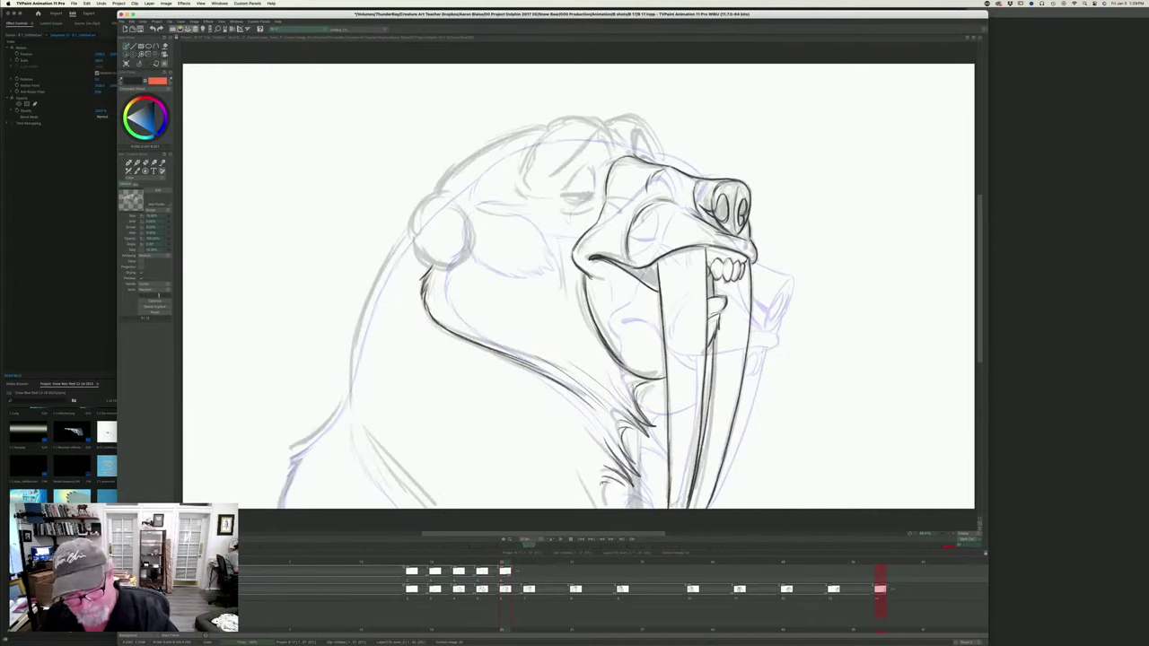
- Ink the curved fur line below the lowest throat tuft and compare it with the previous drawing
left_click_drag(613, 483, 604, 508)
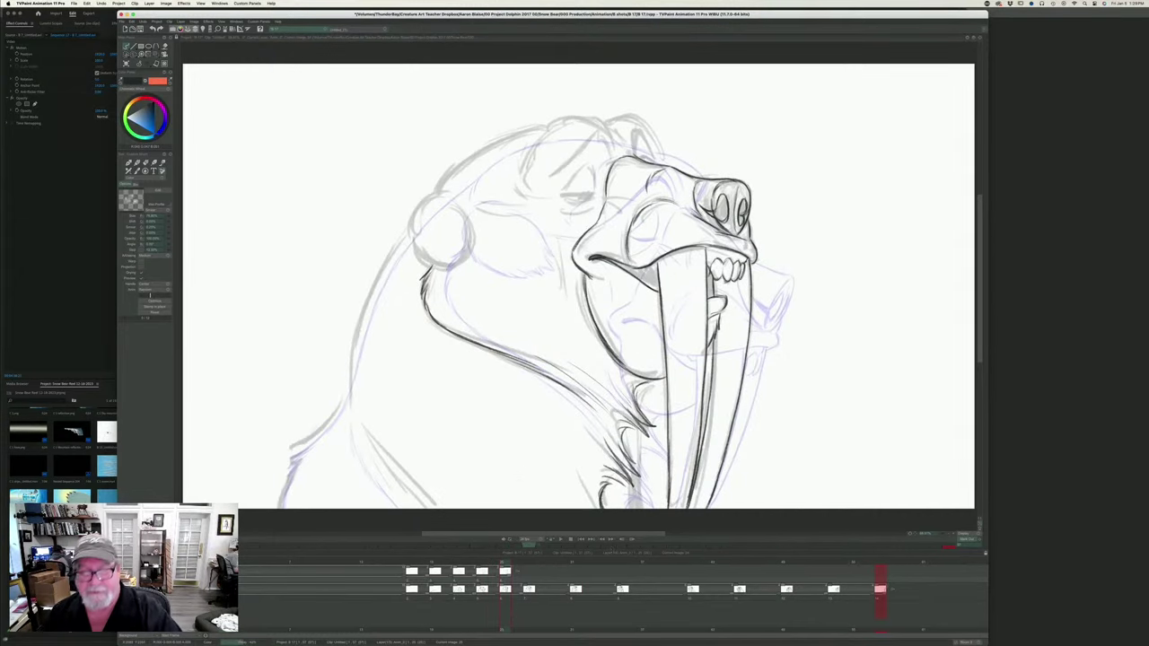
key("Left")
key("Right")
key("Left")
key("Right")
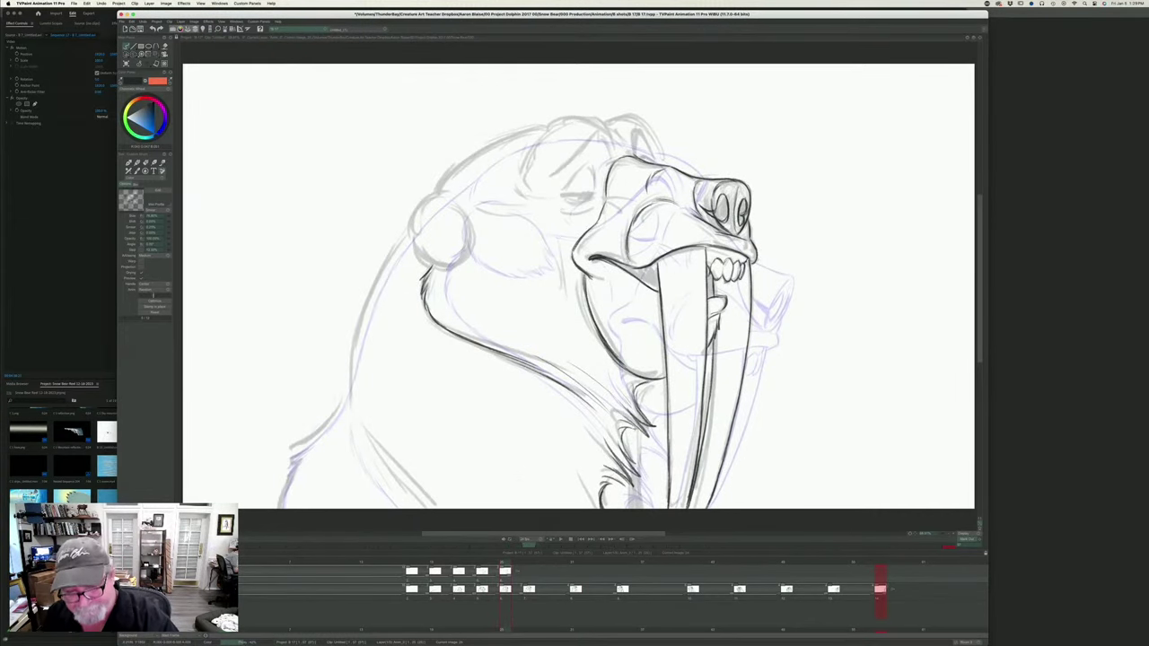
- Ink the inner throat fur lines between the chin and the chest beside the near tusk, comparing them with the previous drawing
left_click_drag(642, 384, 633, 510)
key("Left")
key("Right")
key("Left")
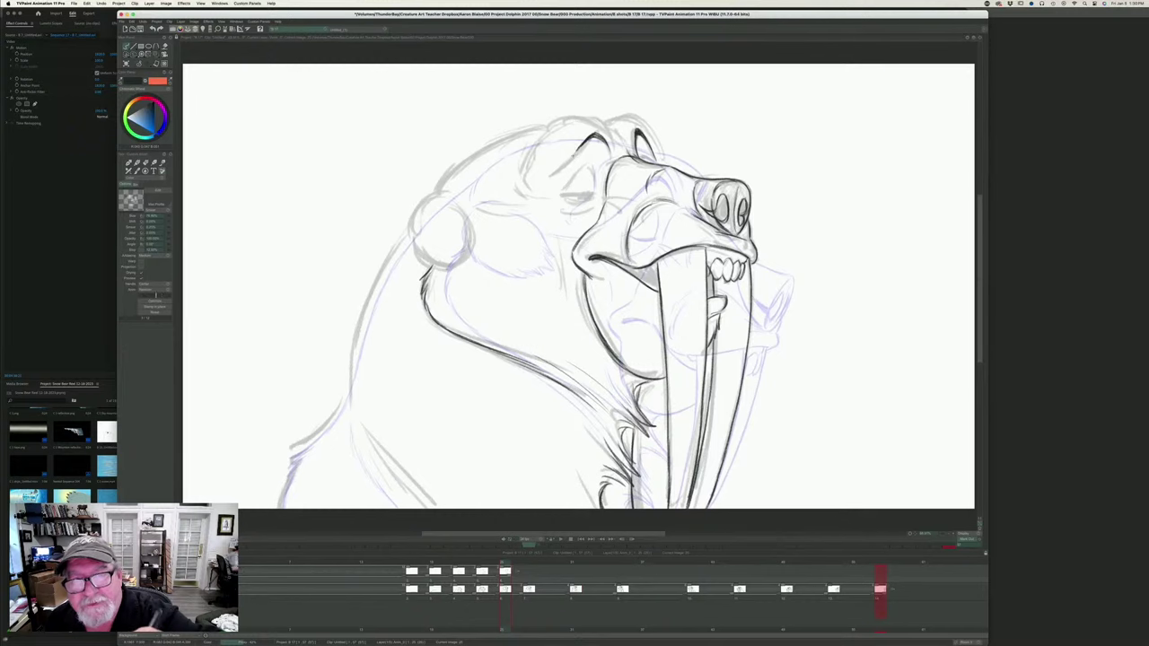
- Ink the near eyebrow and the furry brow ridge around it, flipping to the previous drawing to compare the brows
mouse_move(580, 149)
left_mouse_down()
mouse_move(537, 182)
mouse_move(554, 175)
left_mouse_up()
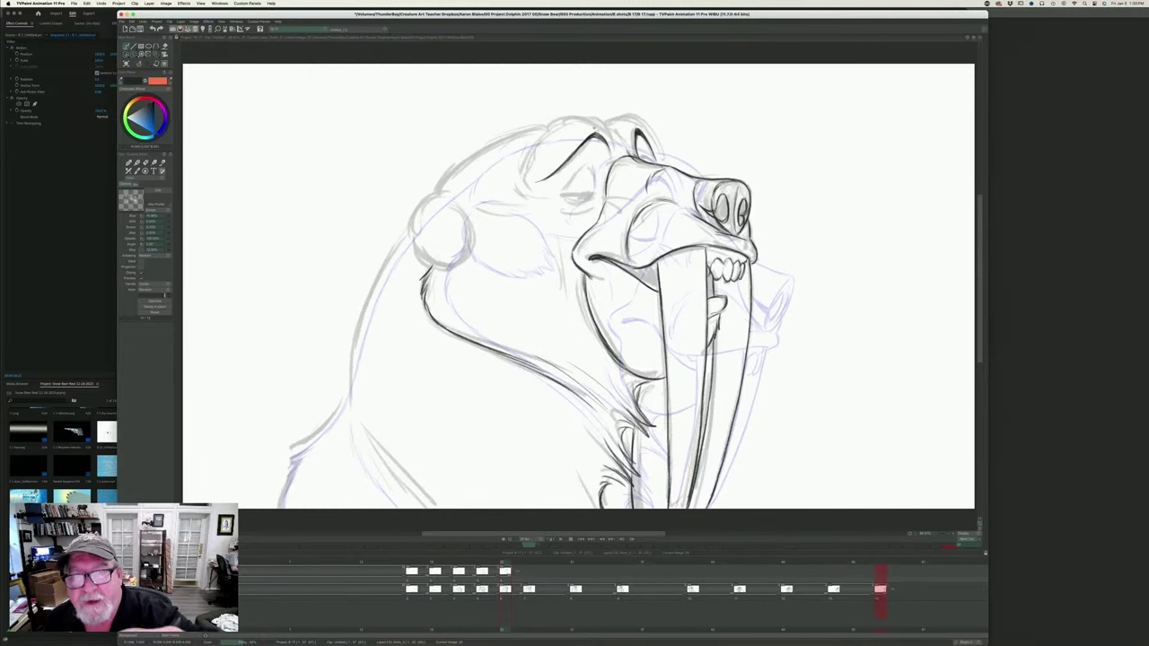
mouse_move(614, 147)
left_mouse_down()
mouse_move(575, 116)
mouse_move(544, 125)
mouse_move(521, 164)
mouse_move(535, 188)
left_mouse_up()
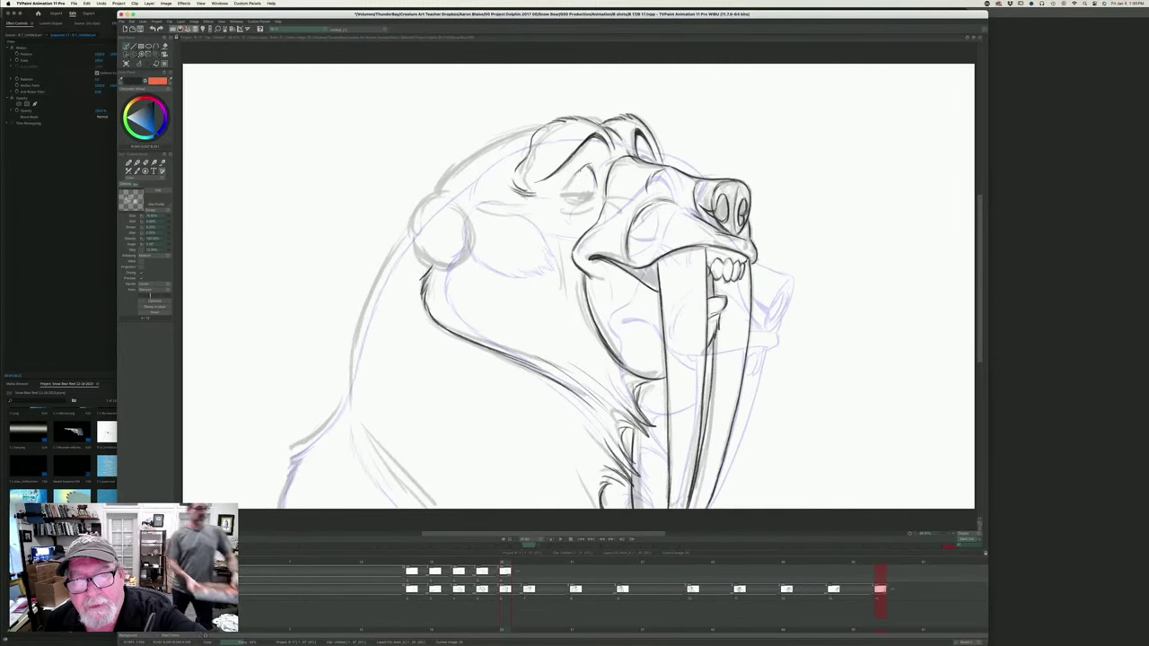
key("Left")
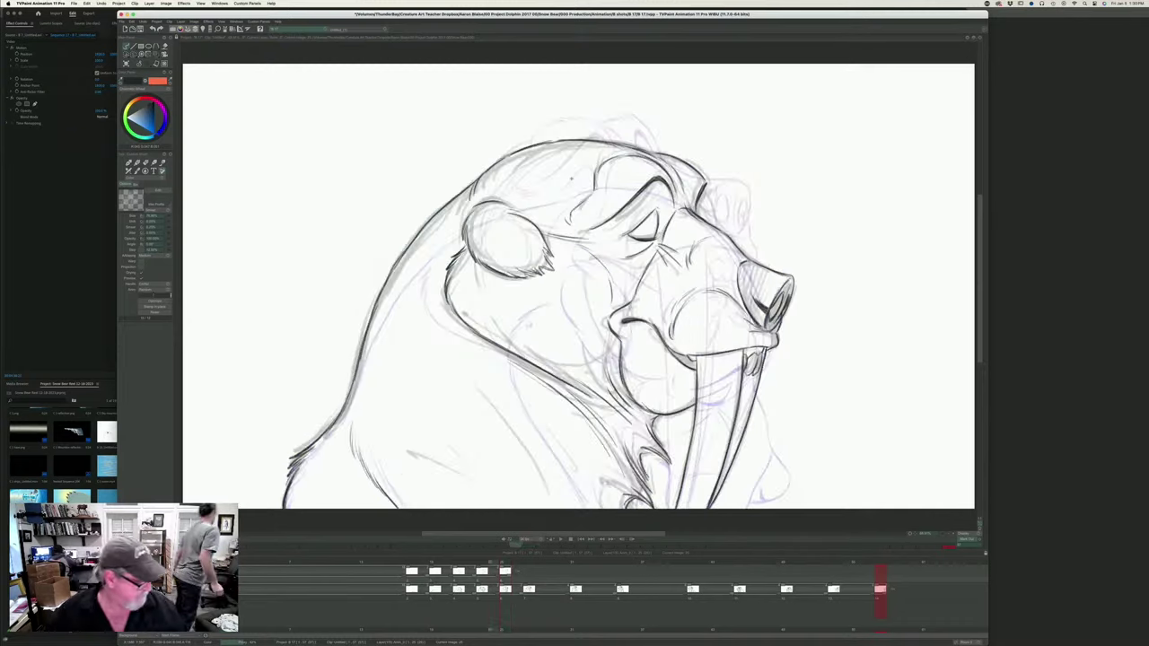
key("Right")
key("Left")
key("Right")
key("Left")
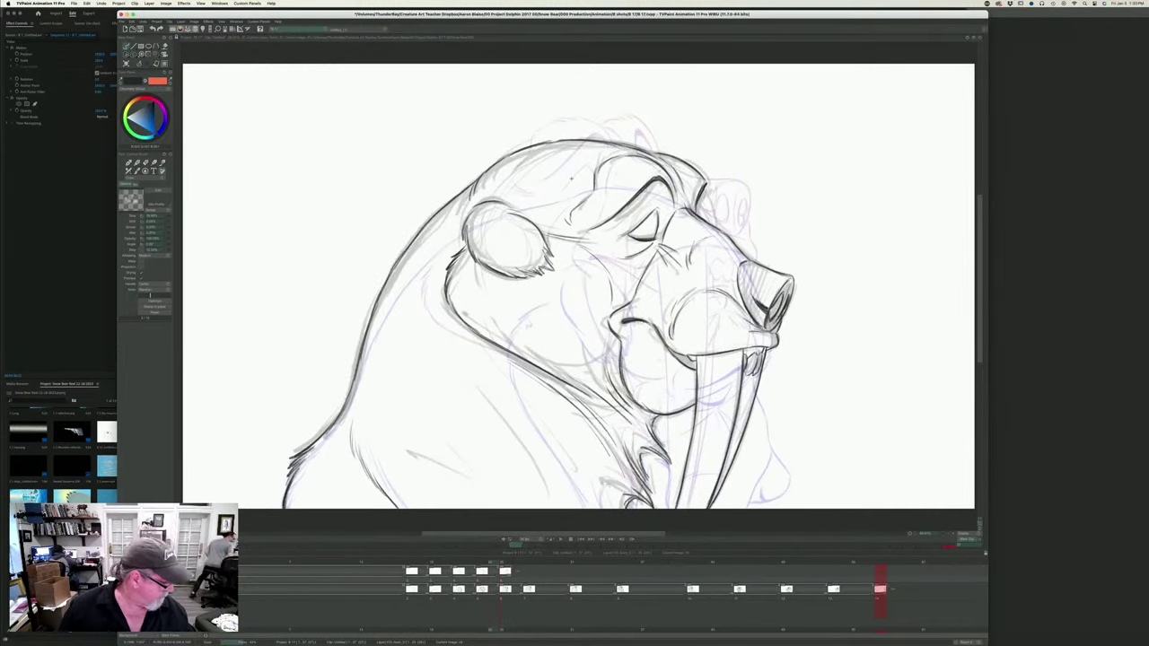
key("Right")
key("Left")
key("Right")
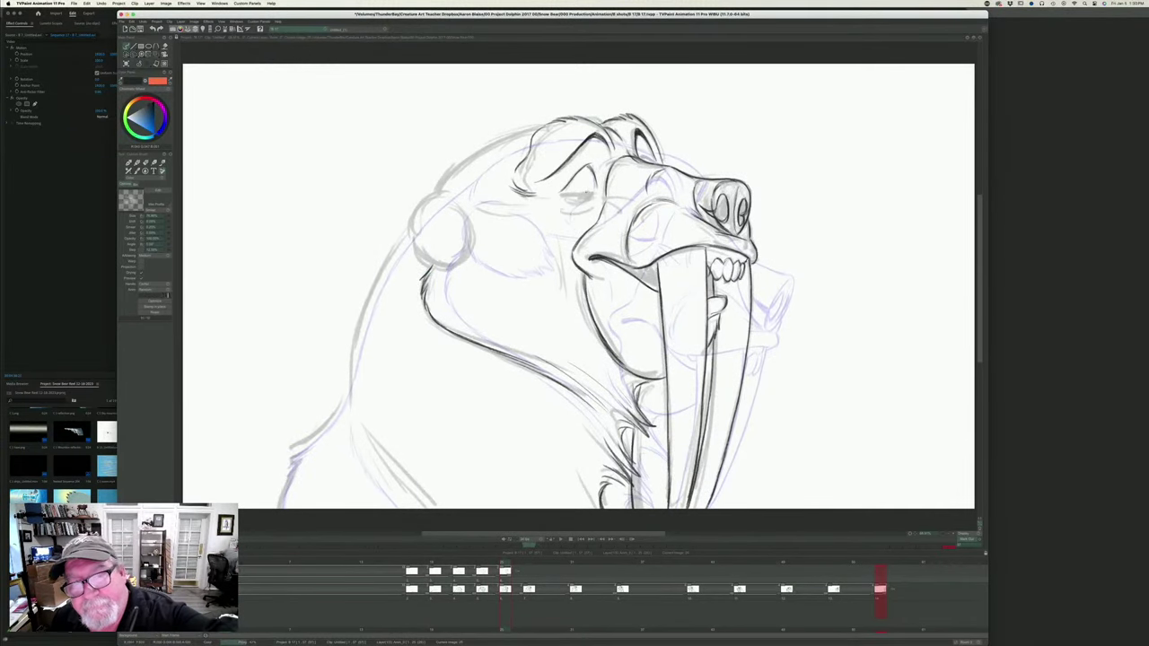
- Ink the near eye's lid line and the crease beneath the eye, comparing them with the previous drawing
left_click_drag(574, 194, 591, 194)
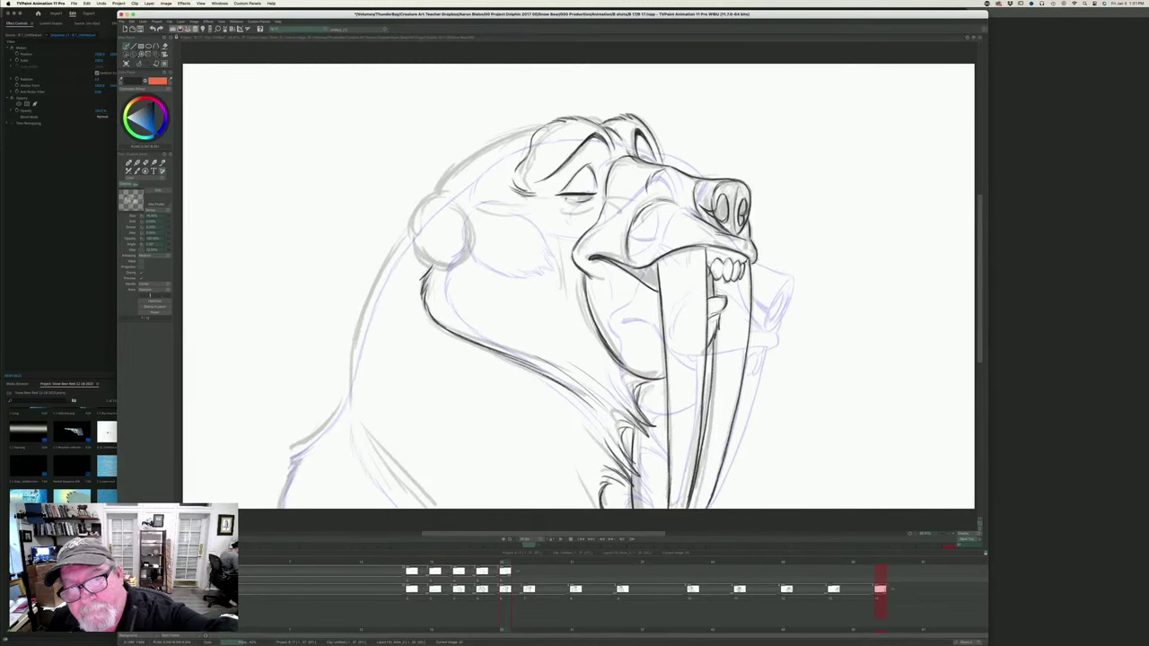
mouse_move(565, 199)
left_mouse_down()
mouse_move(588, 200)
mouse_move(569, 213)
left_mouse_up()
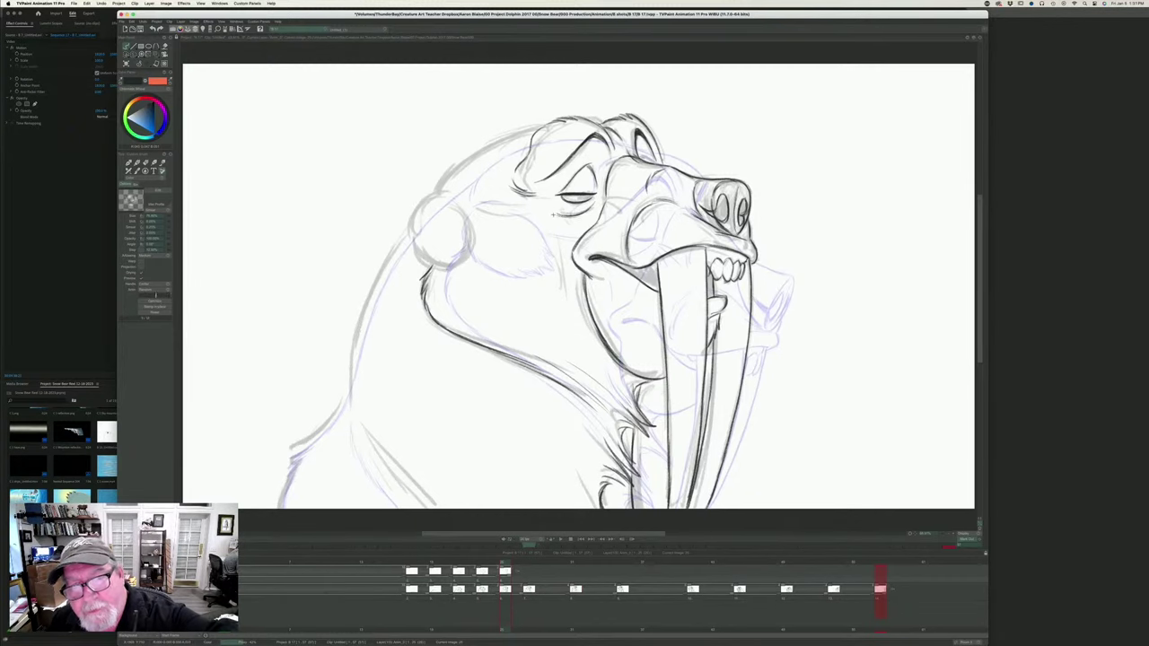
key("Left")
key("Right")
key("Left")
key("Right")
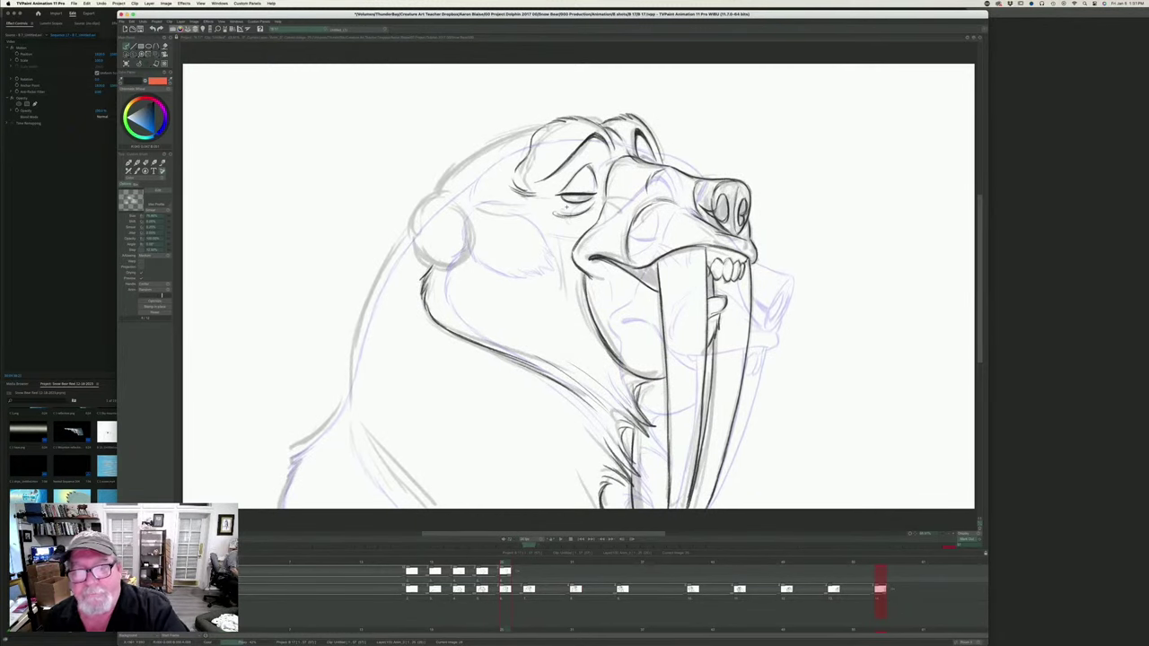
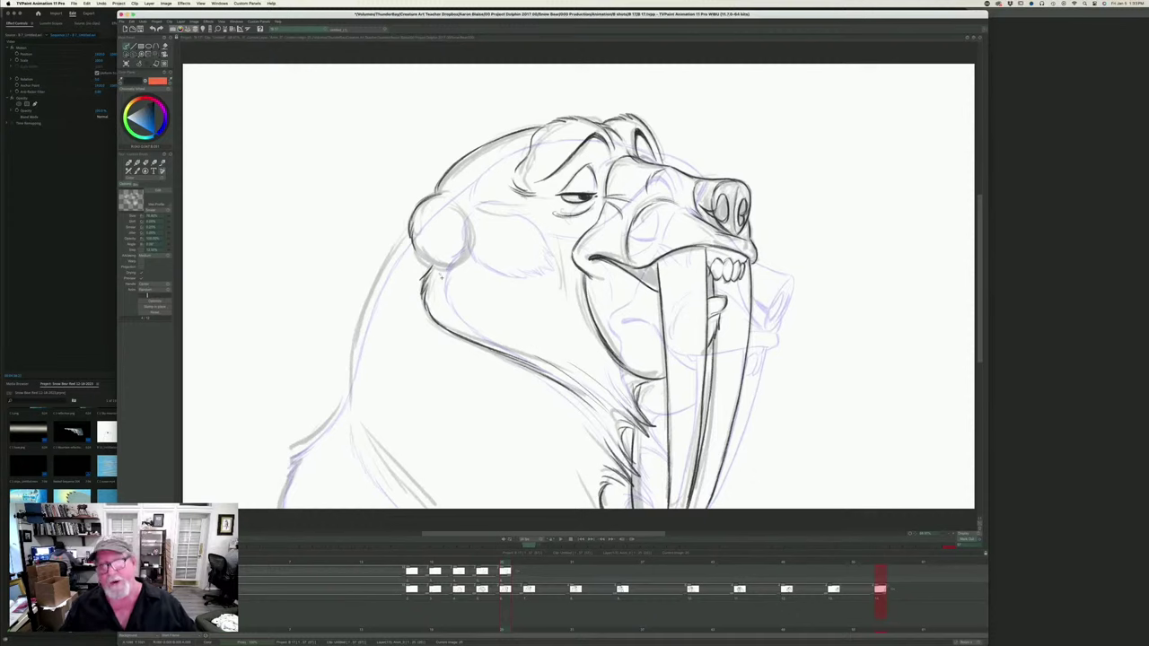
- Check the frame against its neighbouring drawings and ink the ear's front edge with fur tufts along its lower side
key("Left")
key("Right")
key("Left")
key("Right")
key("Right")
key("Left")
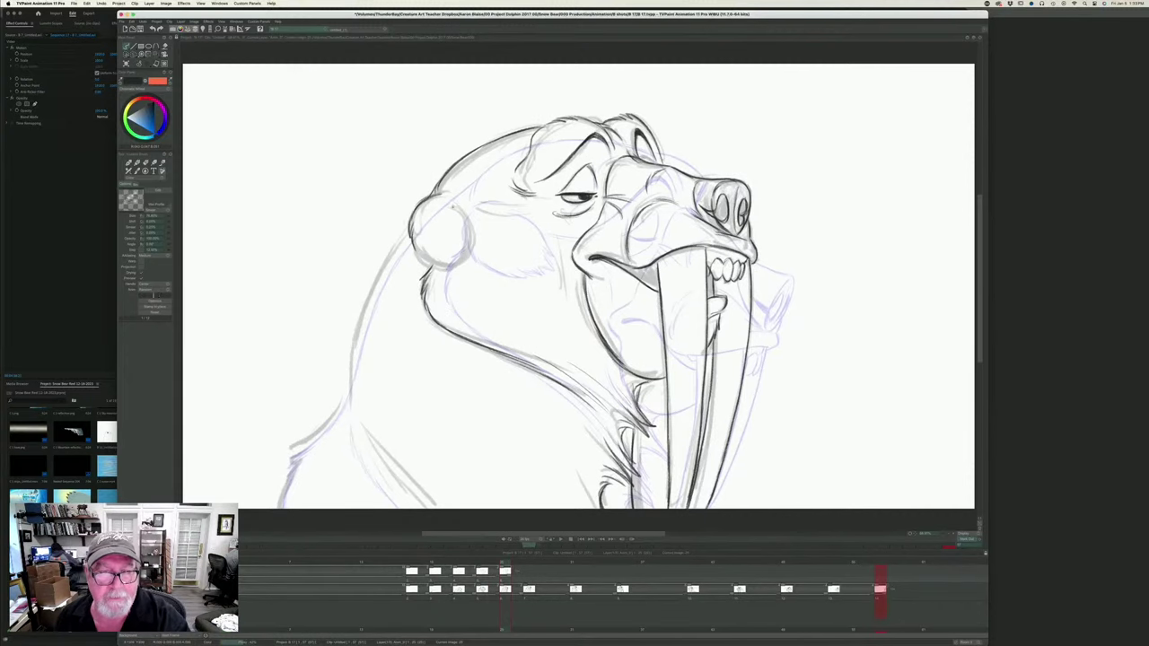
mouse_move(455, 206)
left_mouse_down()
mouse_move(485, 243)
mouse_move(470, 237)
mouse_move(477, 252)
mouse_move(454, 272)
mouse_move(416, 242)
mouse_move(428, 262)
left_mouse_up()
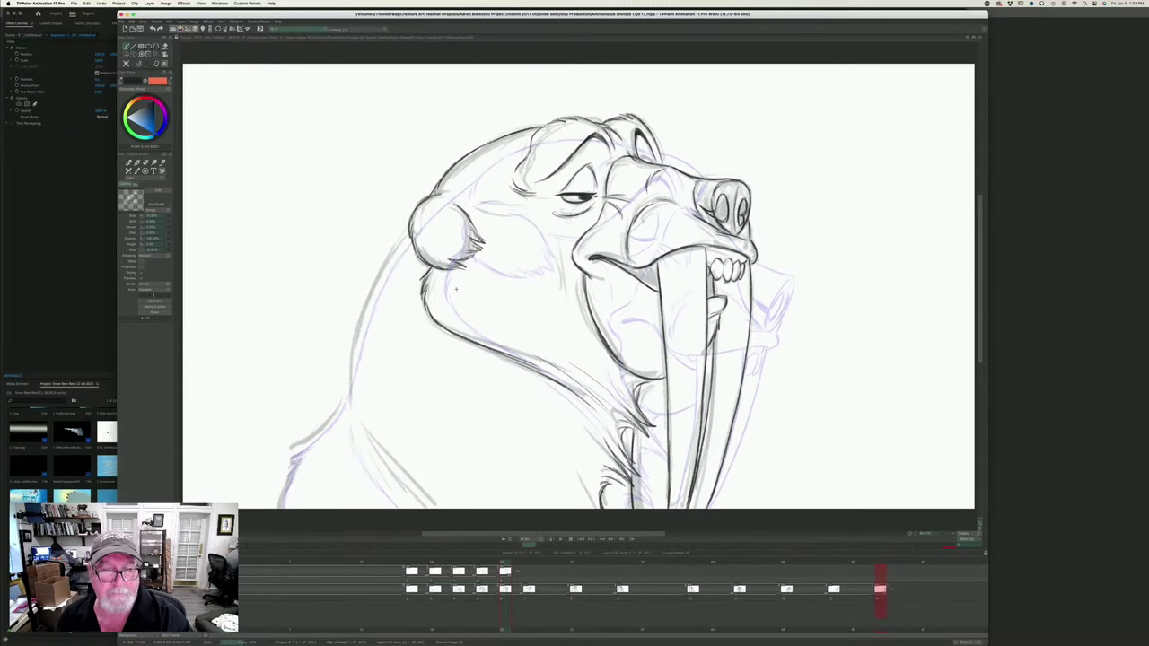
key("Left")
key("Right")
key("Left")
key("Right")
key("Left")
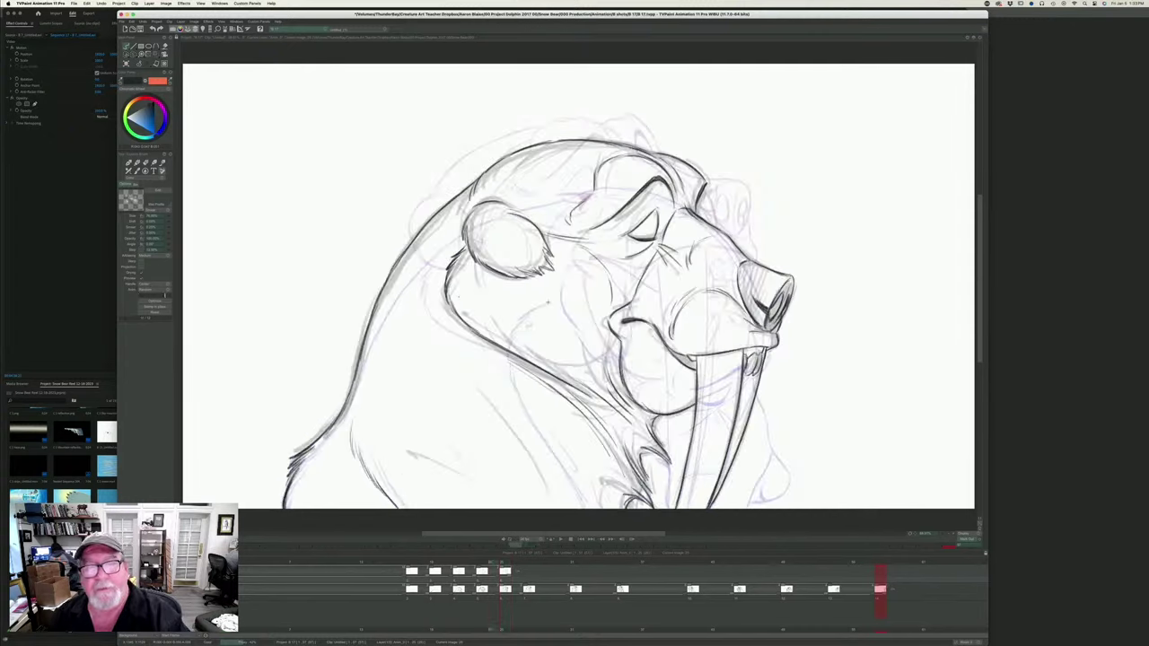
key("Left")
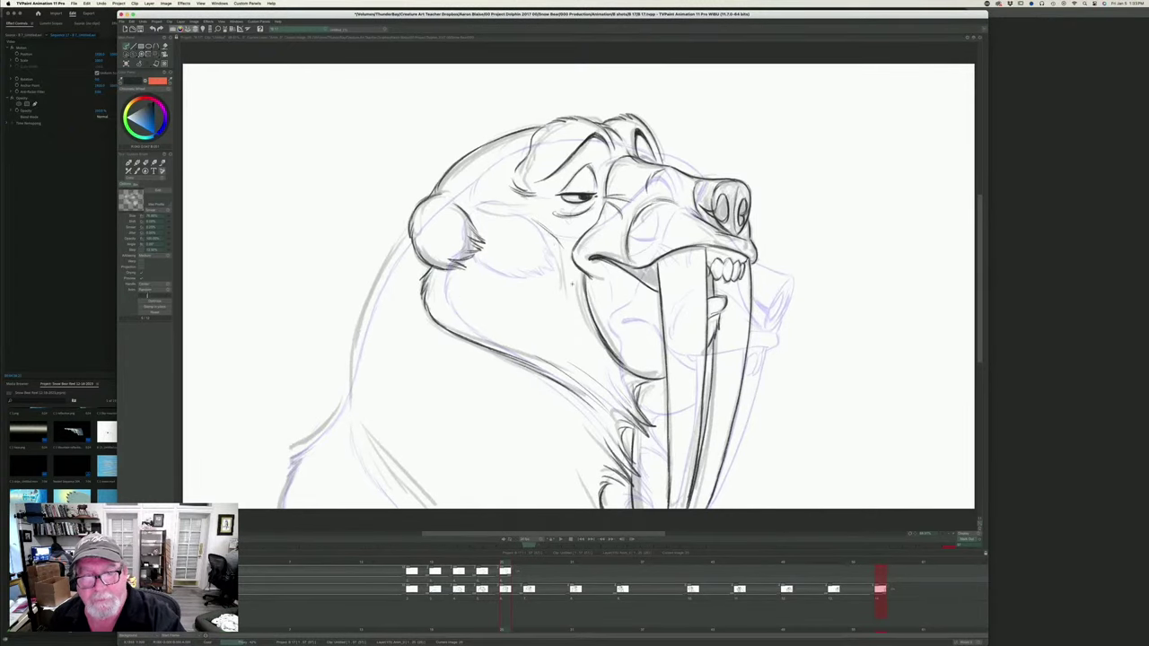
- Ink the cheek crease behind the mouth corner and the line from the brow back to the ear, comparing with the previous drawing
left_click_drag(562, 248, 568, 303)
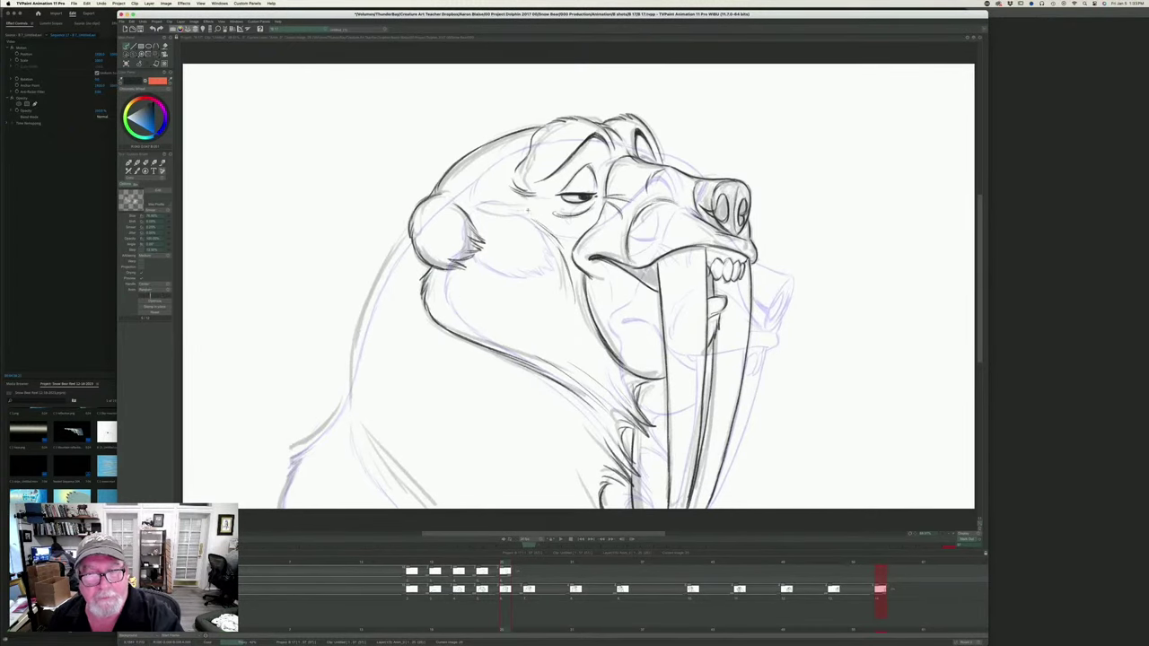
left_click_drag(524, 210, 469, 214)
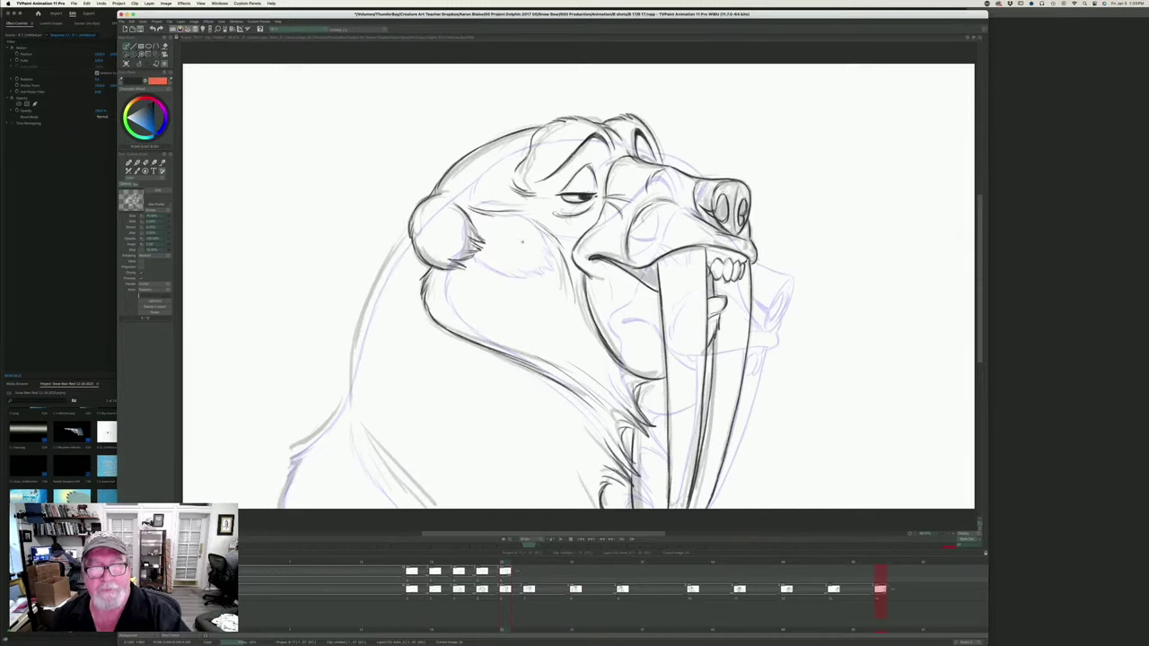
key("Left")
key("Right")
key("Left")
key("Right")
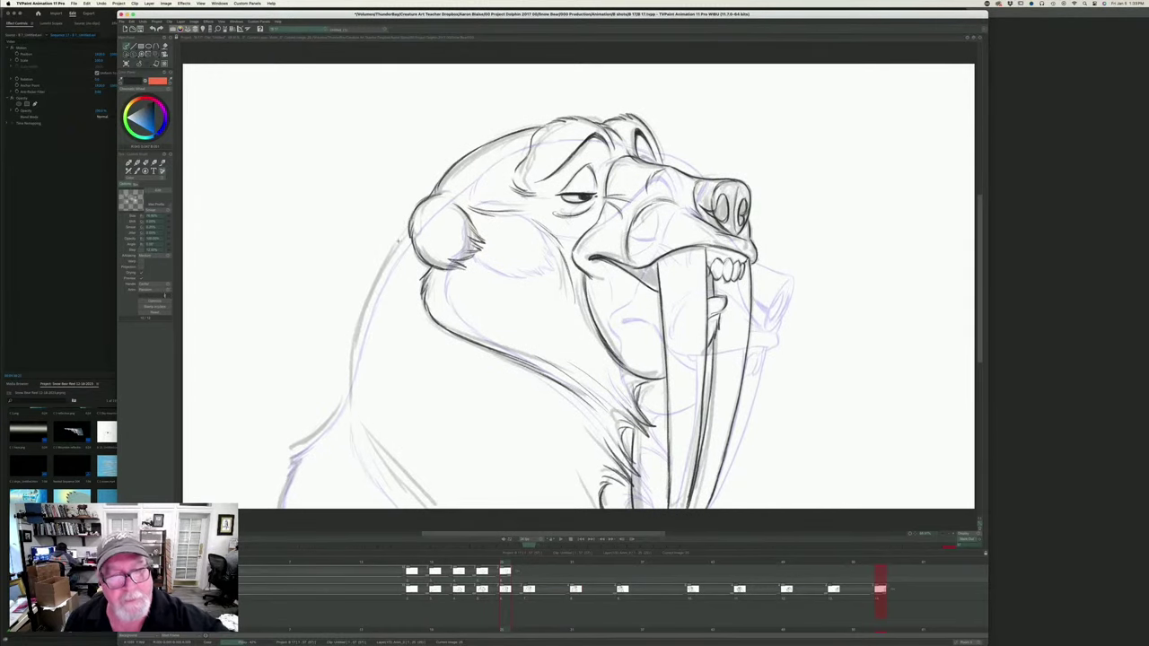
- Ink the back of the neck from behind the ear down to the shoulder, comparing the contour with the previous drawing
mouse_move(402, 232)
left_mouse_down()
mouse_move(366, 300)
mouse_move(343, 410)
left_mouse_up()
key("Left")
key("Right")
key("Left")
key("Right")
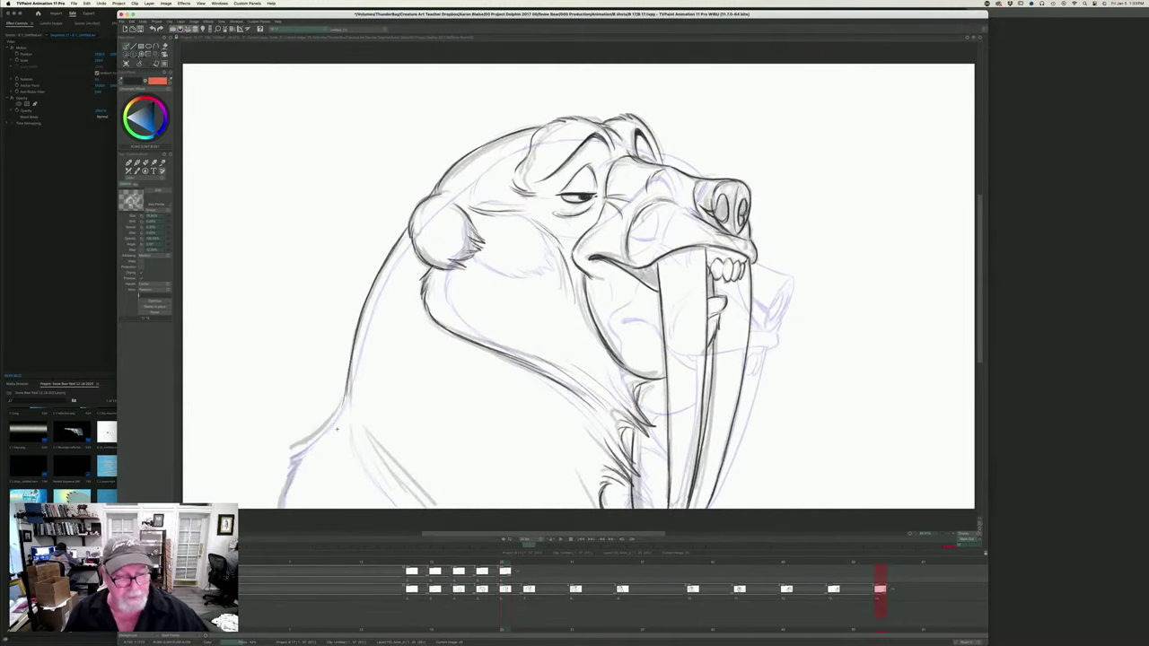
key("Left")
key("Right")
- Ink the shoulder's outer contour with its fur tufts down to the view's lower edge and compare it with the previous drawing
mouse_move(345, 395)
left_mouse_down()
mouse_move(280, 465)
mouse_move(280, 508)
left_mouse_up()
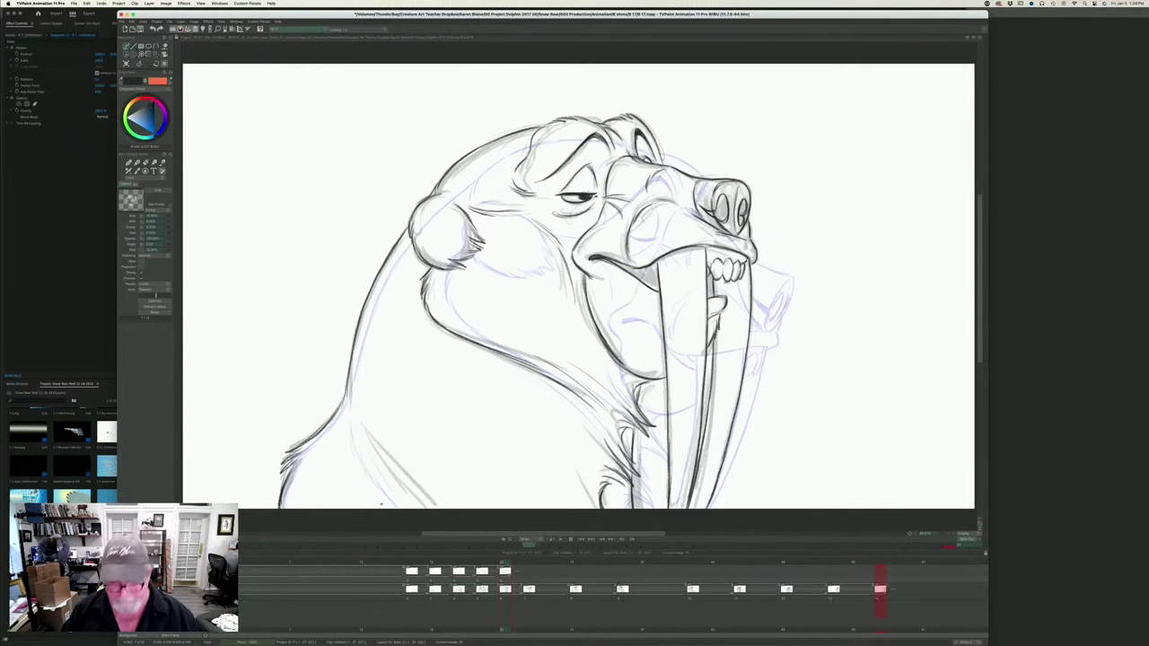
key("Left")
key("Right")
key("Left")
key("Right")
key("Left")
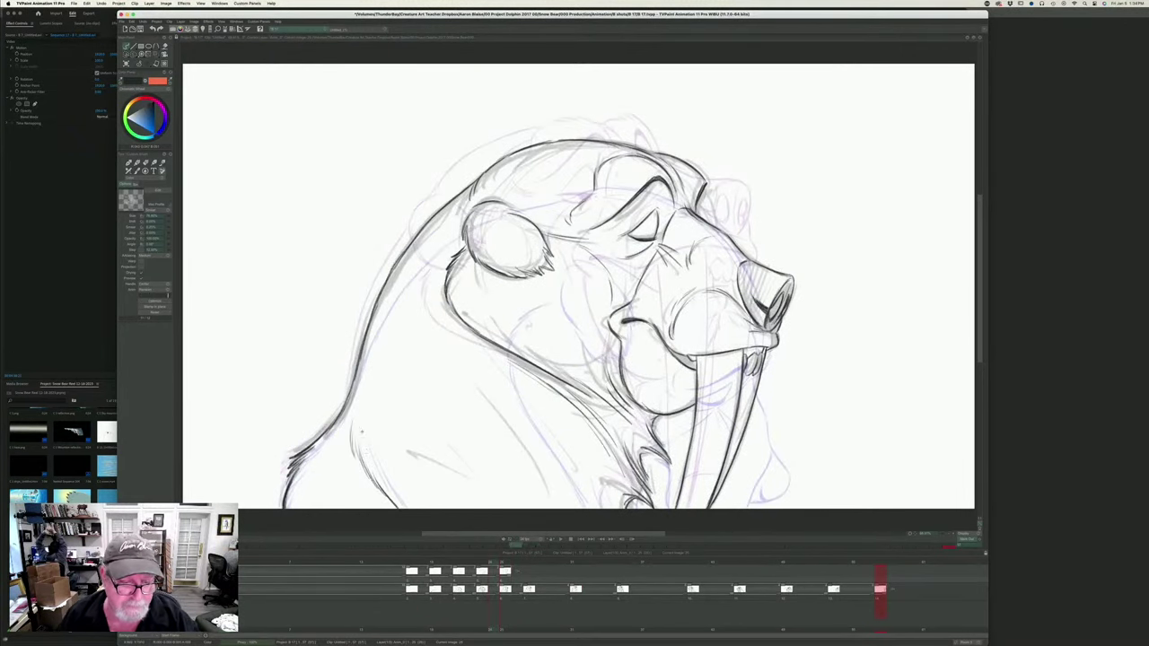
key("Right")
- Ink the inner shoulder line running diagonally down from the base of the neck and check it against the previous drawing
left_click_drag(351, 415, 433, 510)
key("Left")
key("Right")
key("Left")
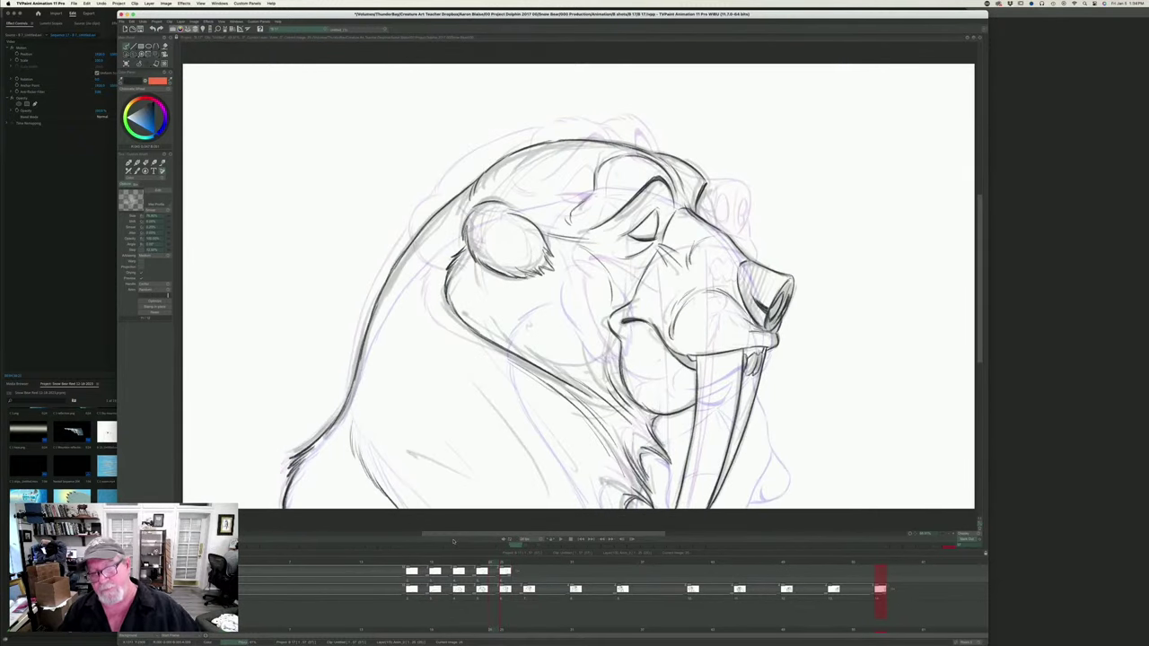
- Flip repeatedly between the cleaned-up drawing and the previous one to examine how the head and shoulders move
key("Right")
key("Left")
key("Right")
key("Left")
key("Right")
key("Left")
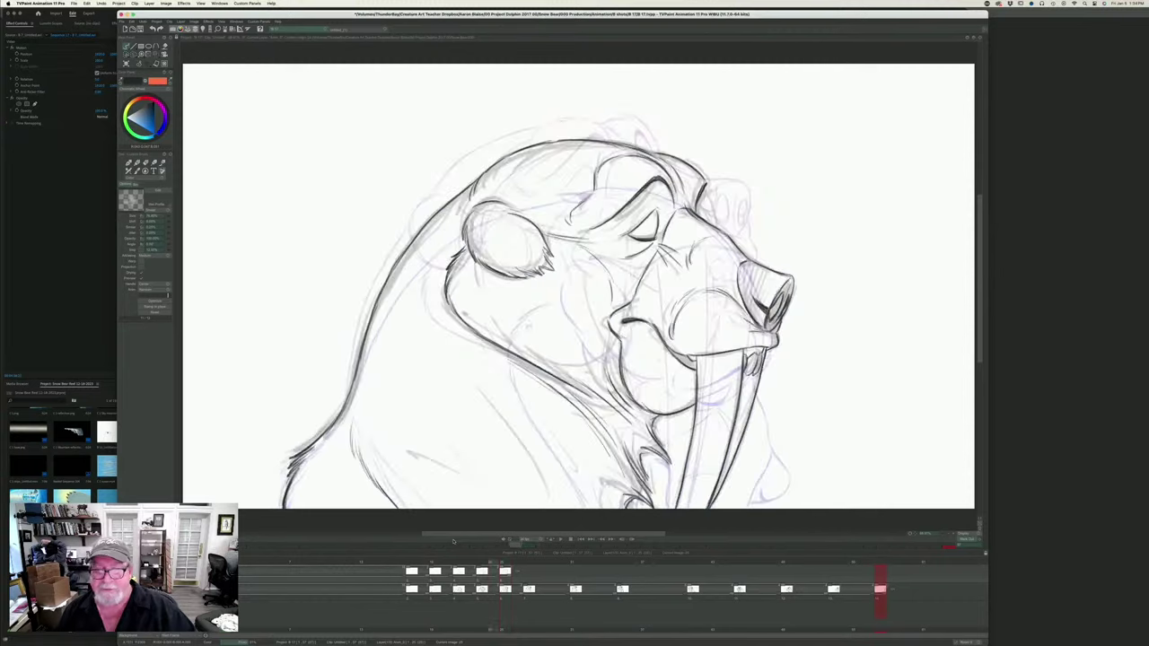
key("Right")
key("Left")
key("Right")
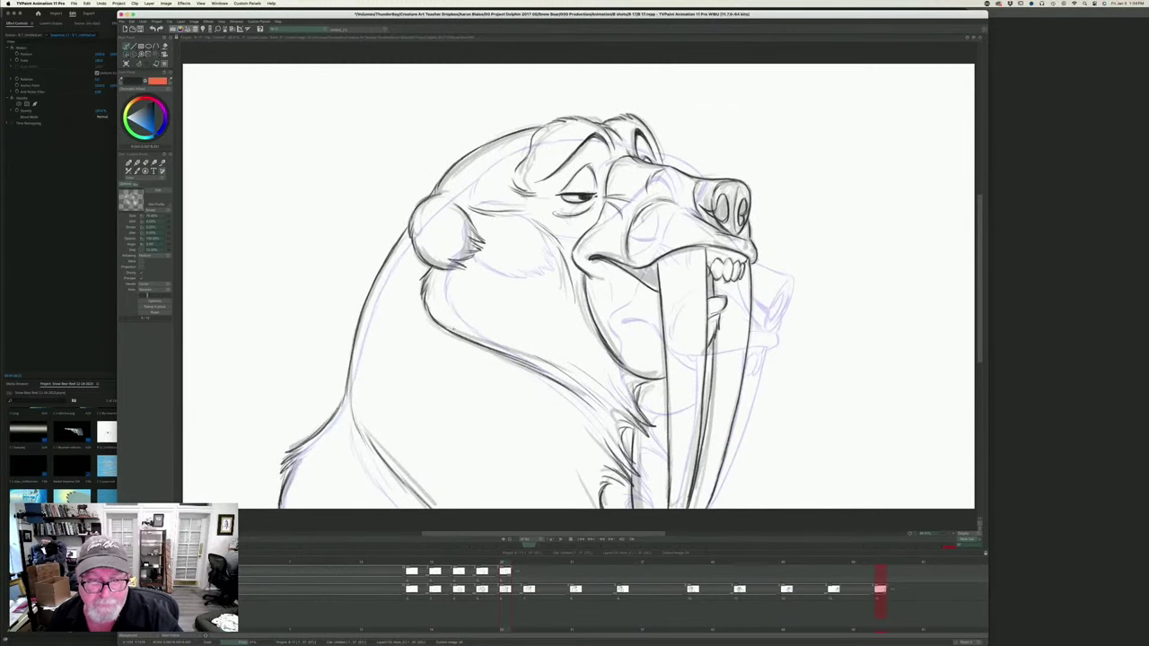
key("Left")
key("Right")
key("Left")
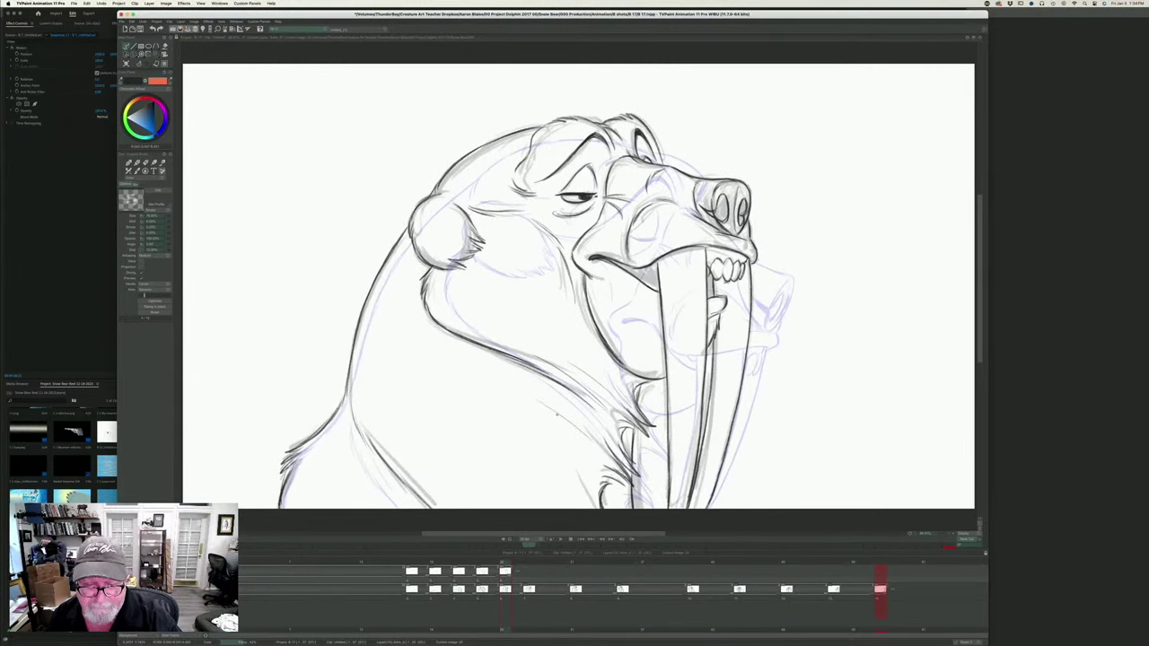
- Ink the long chest fur line running diagonally down below the neck ruff to the view's lower edge
key("Right")
mouse_move(491, 403)
left_mouse_down()
mouse_move(580, 490)
mouse_move(566, 510)
left_mouse_up()
key("Left")
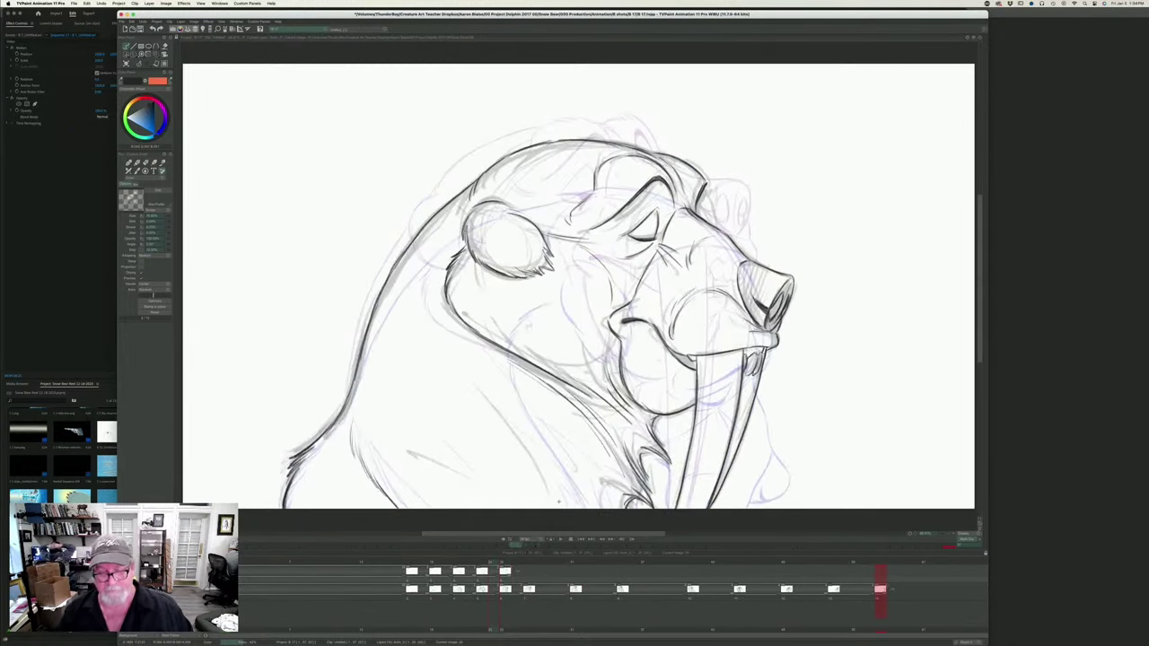
- Ink the chest fur strokes below the neck ruff on the previous, closed-mouth drawing down to the view's lower edge, checking them against the neighbouring drawing
key("Right")
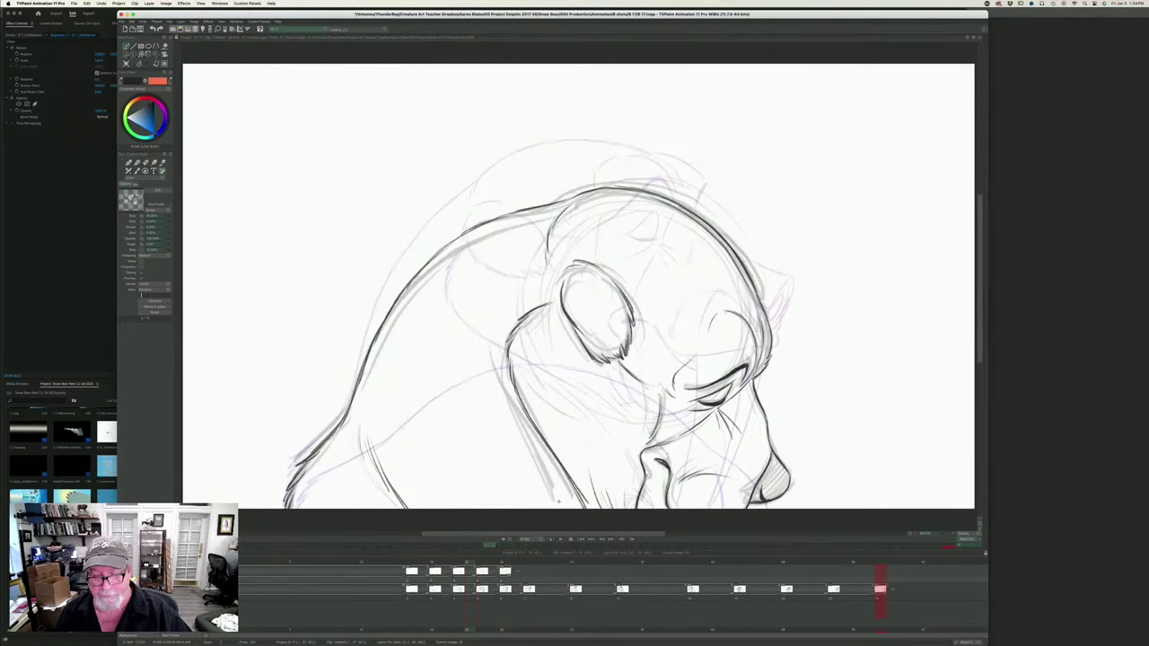
key("Left")
left_click_drag(544, 422, 593, 495)
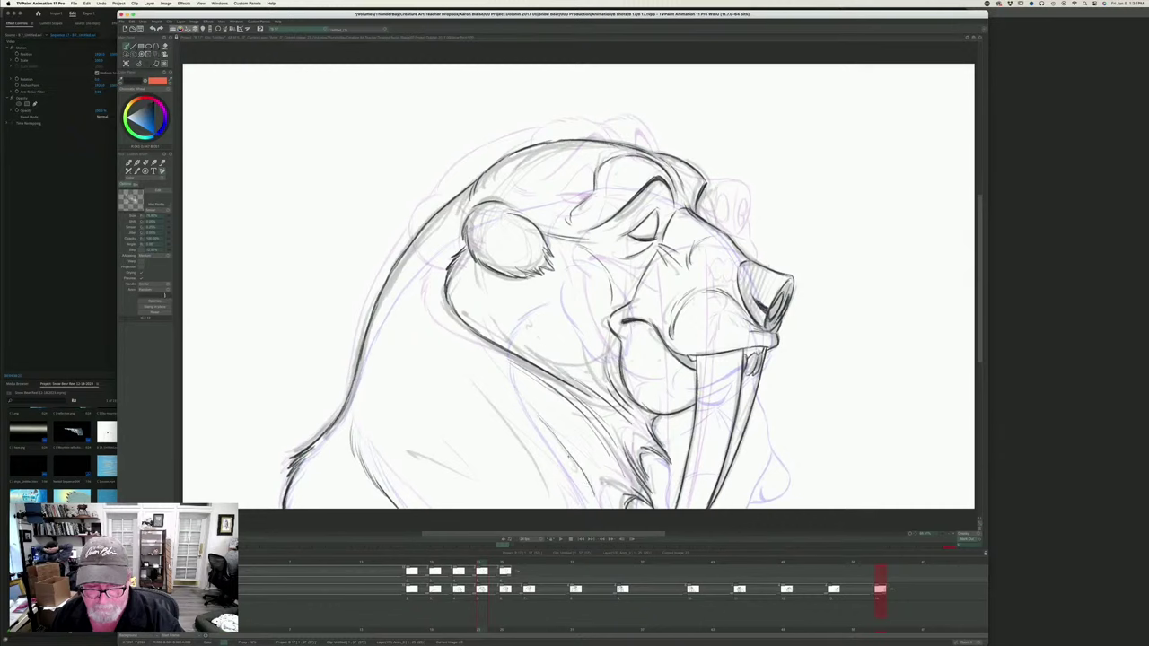
mouse_move(569, 456)
left_mouse_down()
mouse_move(591, 509)
mouse_move(541, 509)
left_mouse_up()
left_click_drag(519, 464, 540, 509)
left_click_drag(526, 488, 534, 509)
- Flip between the closed-mouth drawing and the head-down drawing to examine how the chest fur and head move
key("Right")
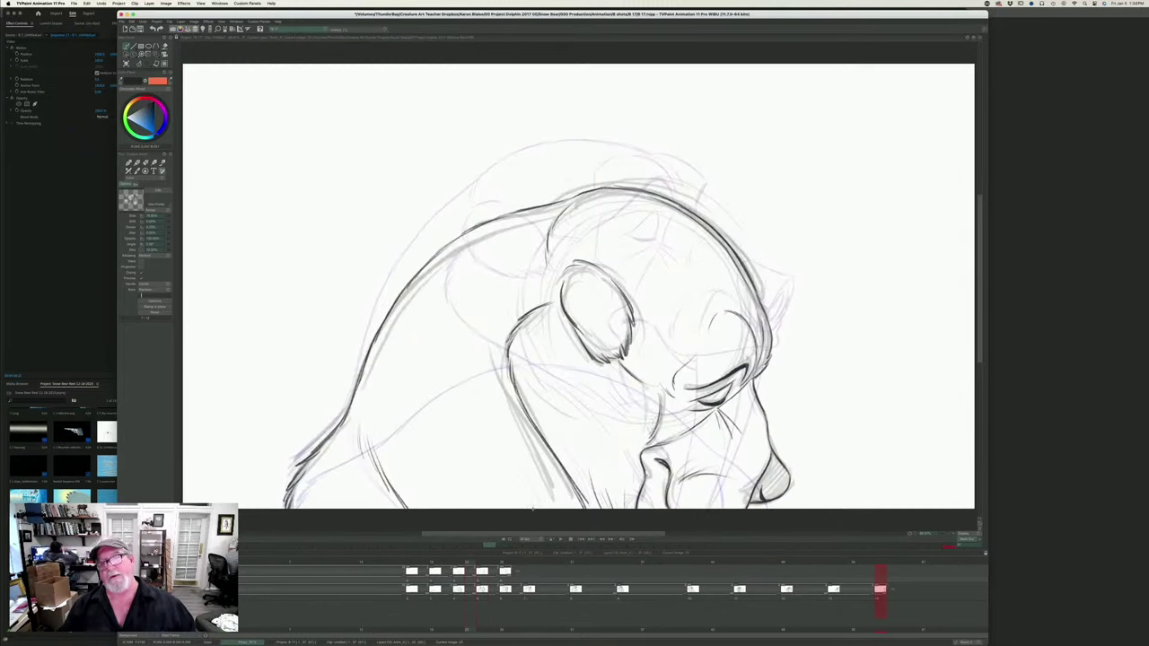
key("Left")
key("Right")
key("Left")
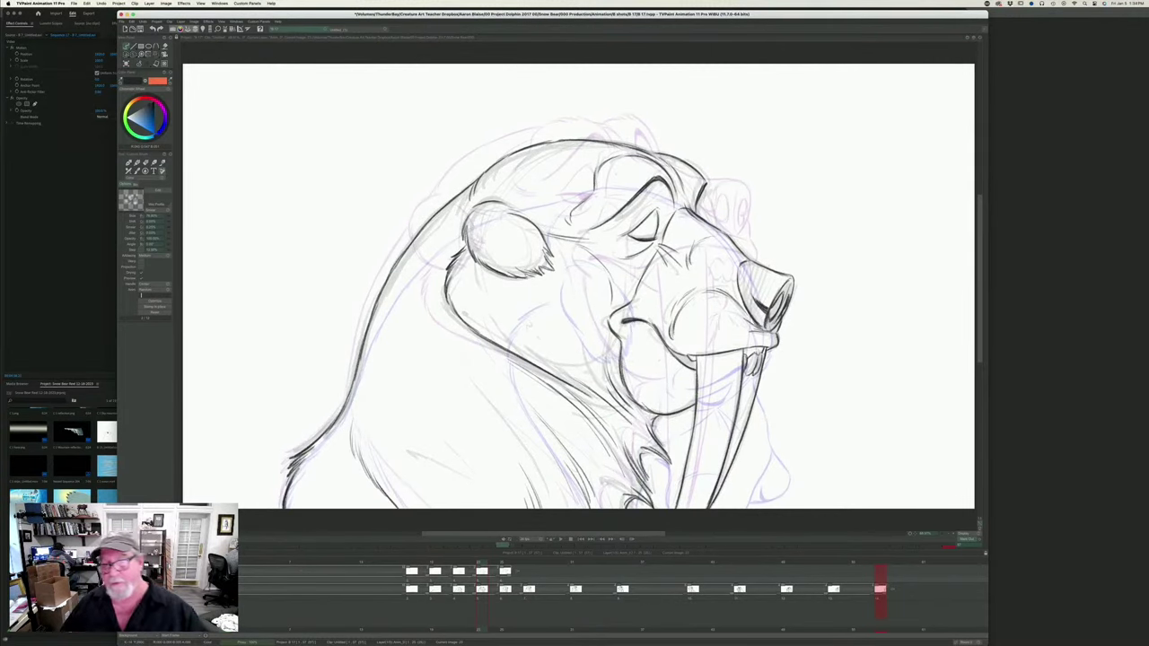
key("Right")
key("Left")
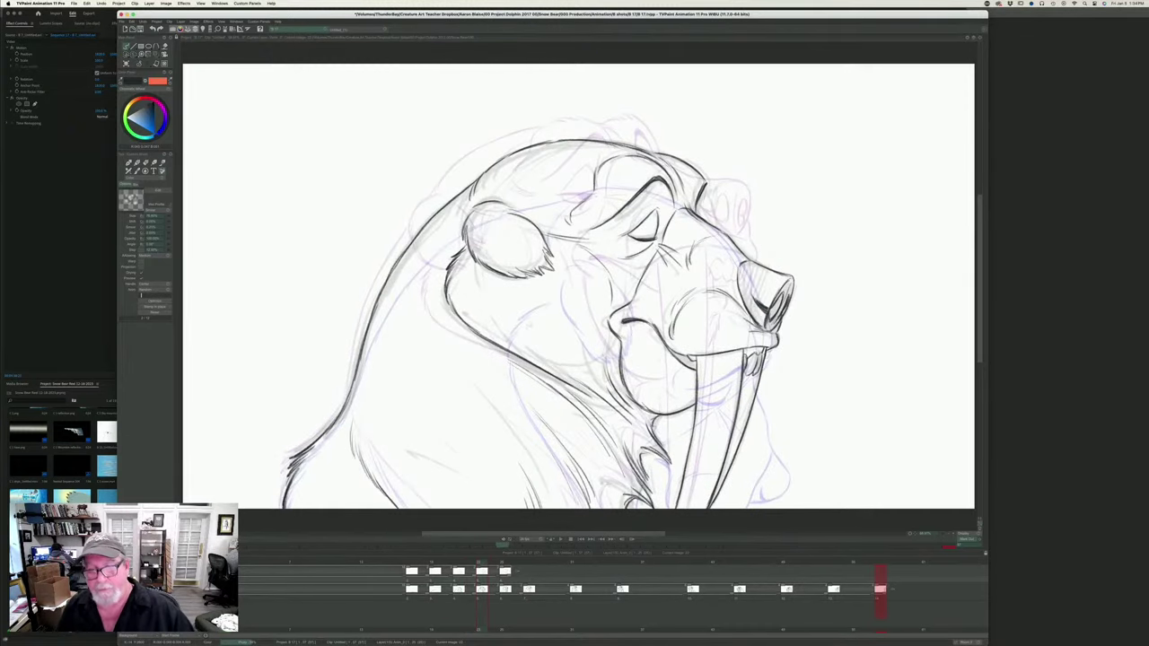
- Extend the clean-up layer by one frame over the next rough and insert a blank drawing there
left_click_drag(502, 546, 491, 575)
key("Right")
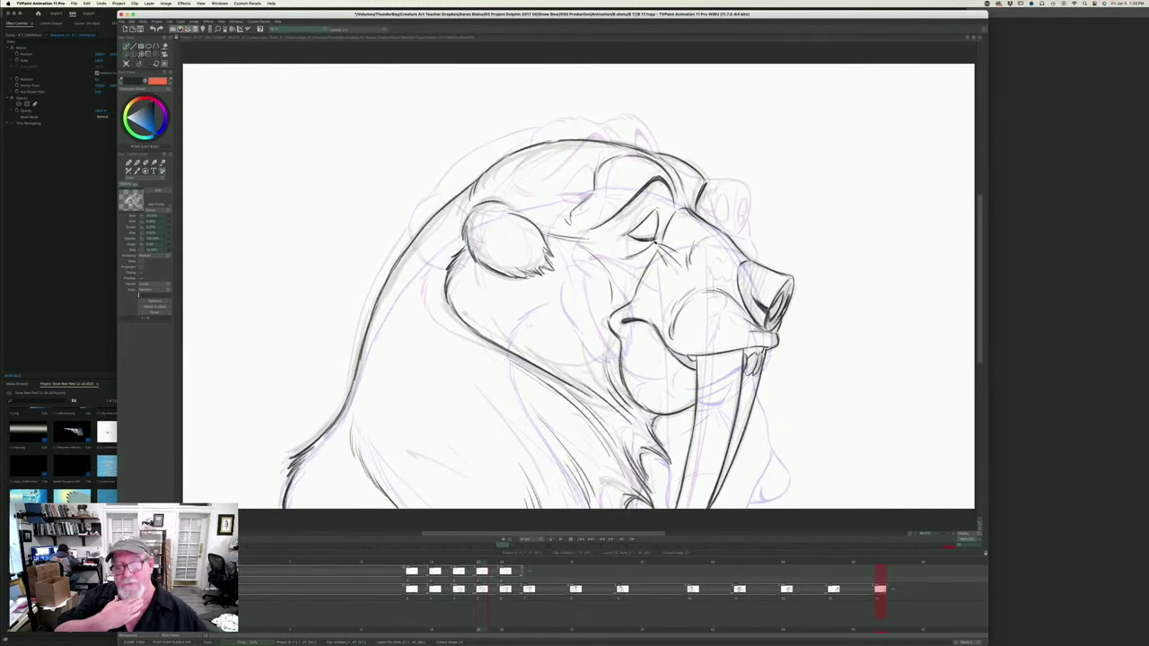
left_click_drag(491, 565, 526, 564)
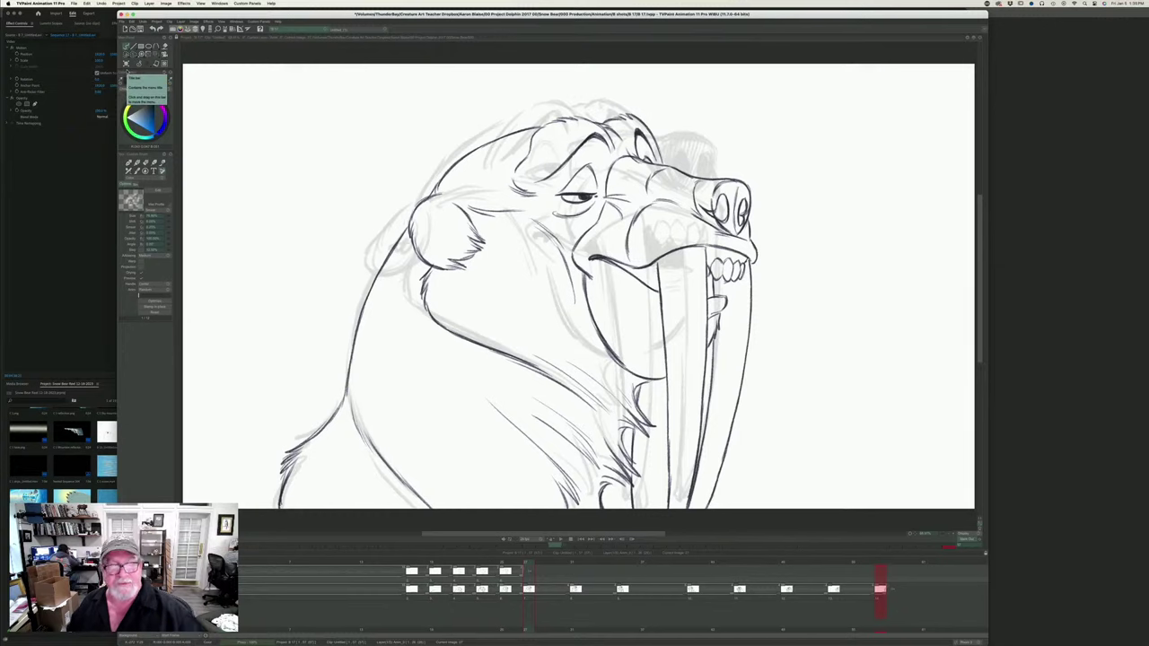
key("Insert")
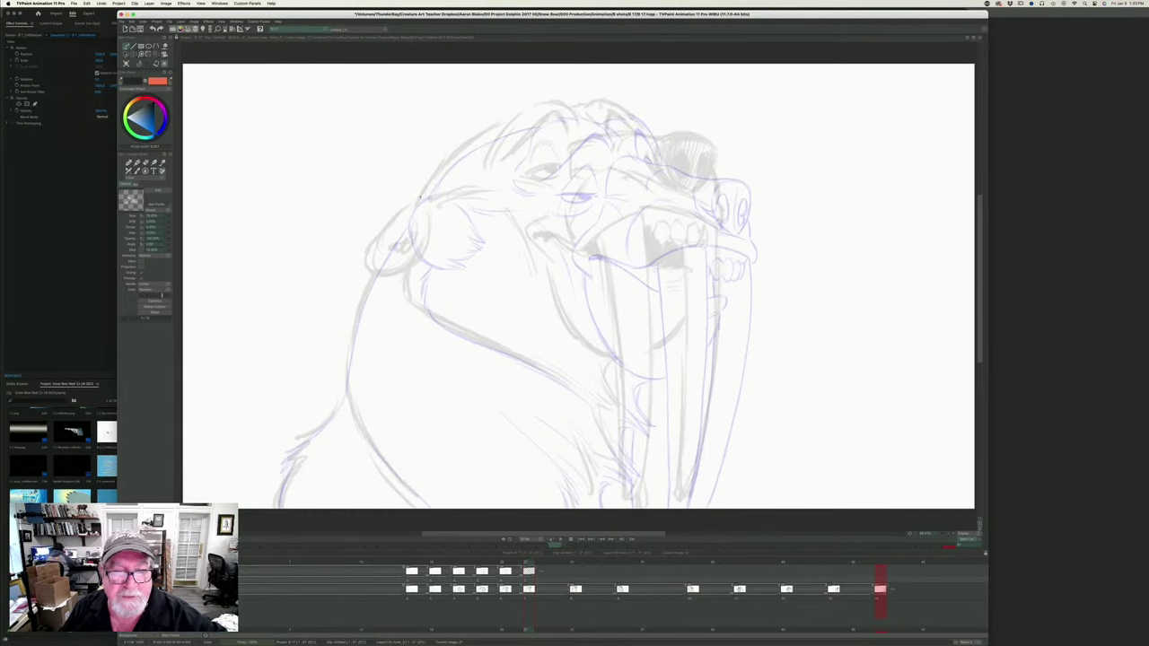
- Ink the ear with its fur tufts and inner fold, and the head contour rising above it
mouse_move(413, 200)
left_mouse_down()
mouse_move(430, 197)
mouse_move(405, 206)
mouse_move(382, 238)
left_mouse_up()
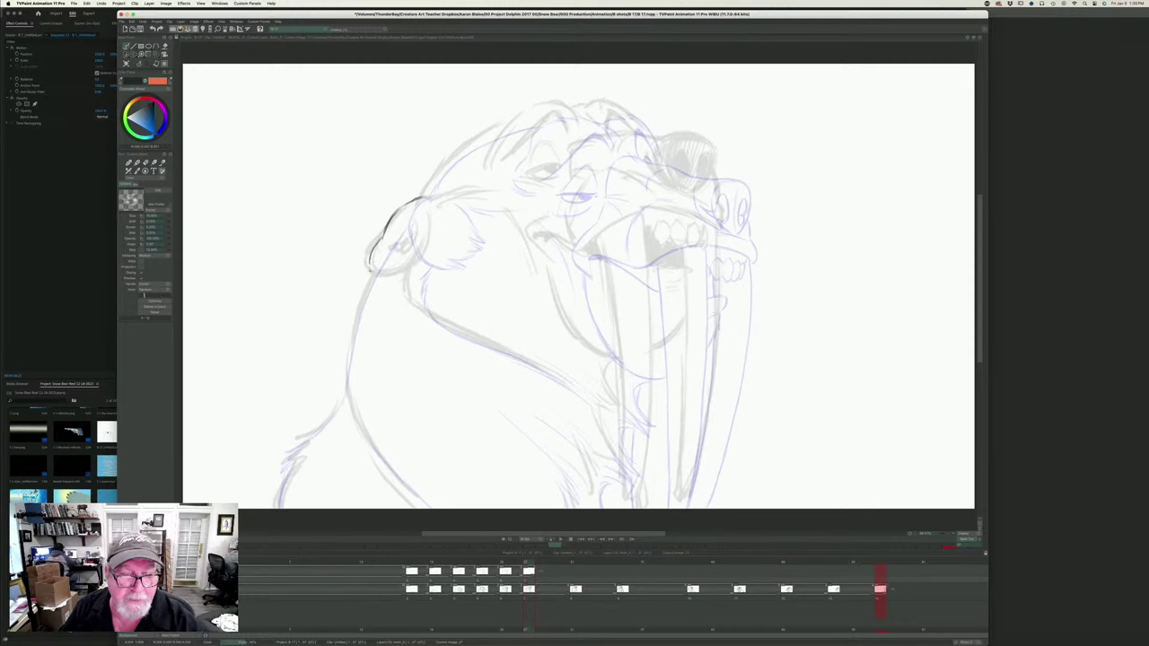
left_click_drag(376, 277, 370, 260)
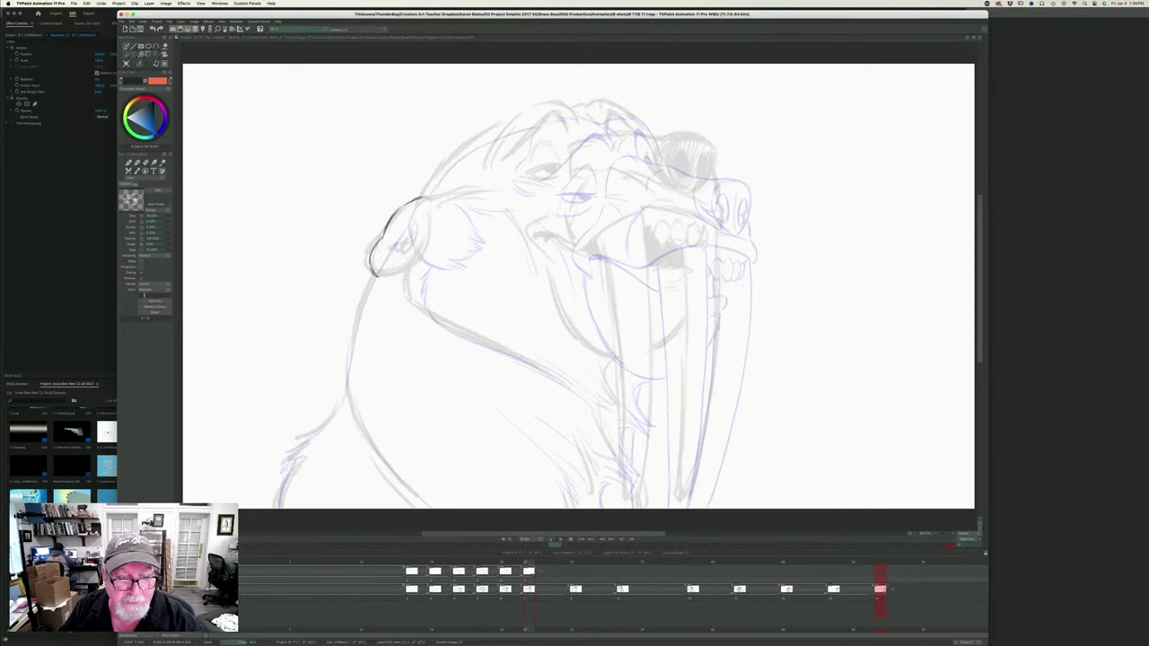
left_click_drag(372, 268, 401, 280)
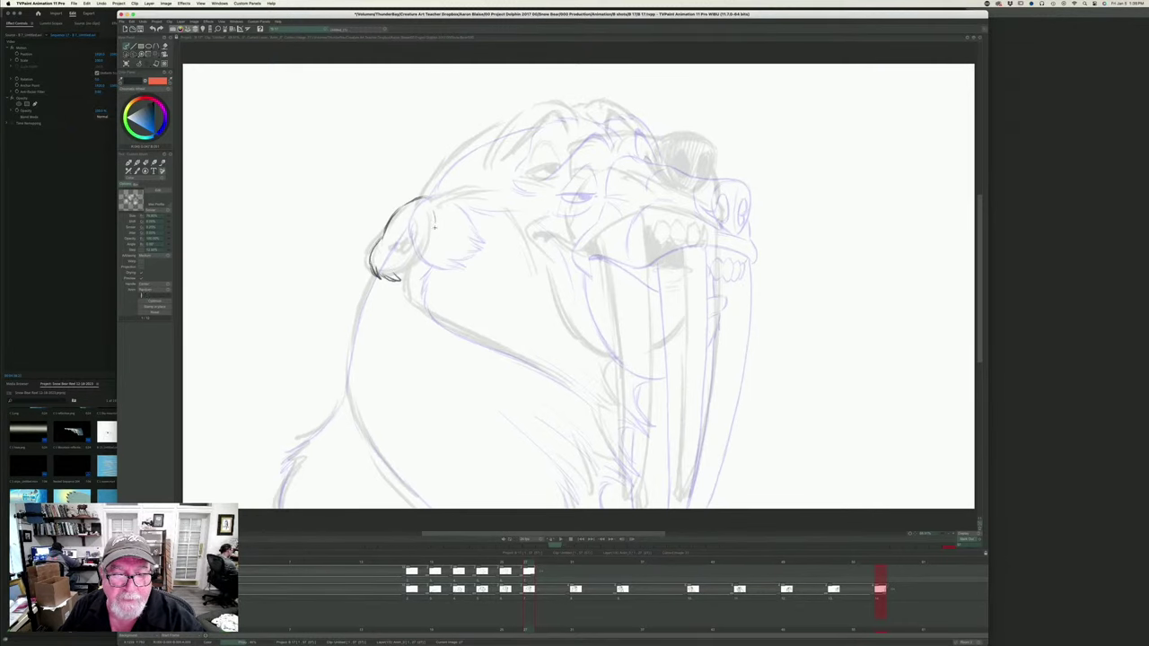
mouse_move(434, 226)
left_mouse_down()
mouse_move(438, 253)
mouse_move(392, 280)
mouse_move(411, 272)
left_mouse_up()
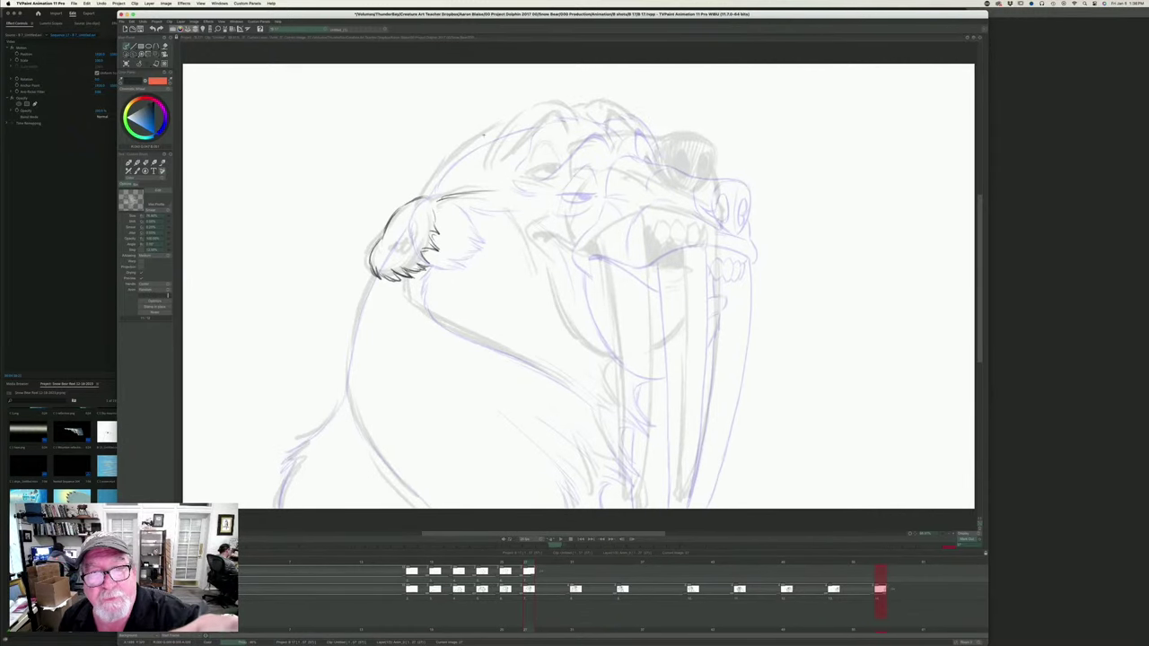
mouse_move(482, 135)
left_mouse_down()
mouse_move(512, 121)
mouse_move(470, 140)
mouse_move(422, 197)
left_mouse_up()
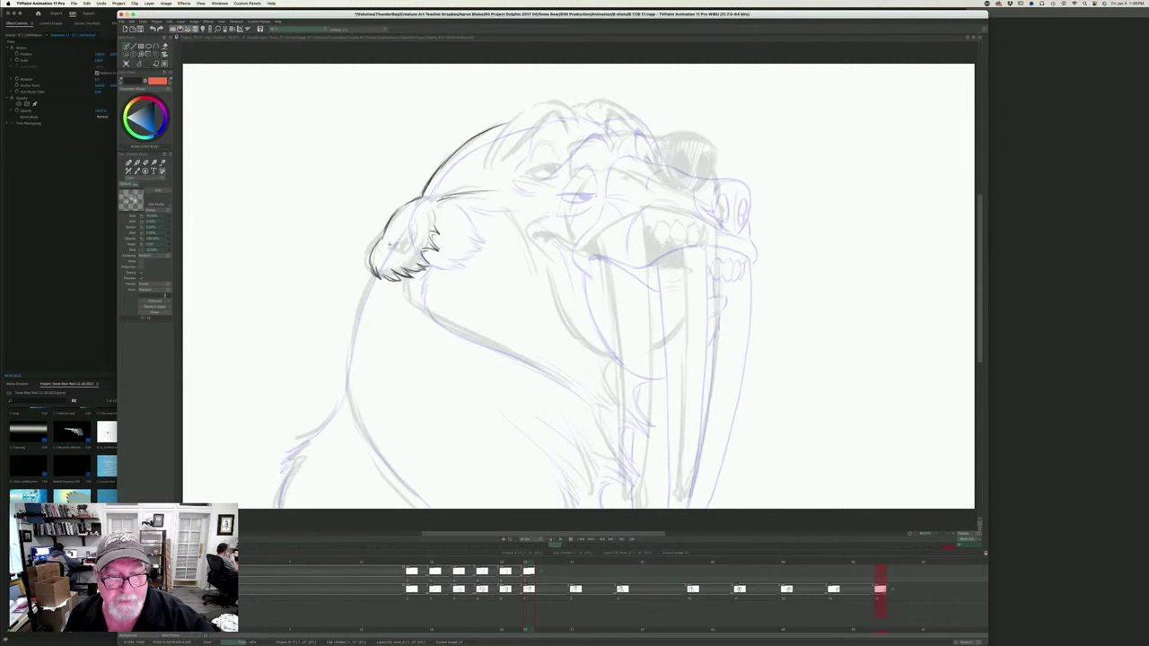
left_click_drag(389, 242, 405, 240)
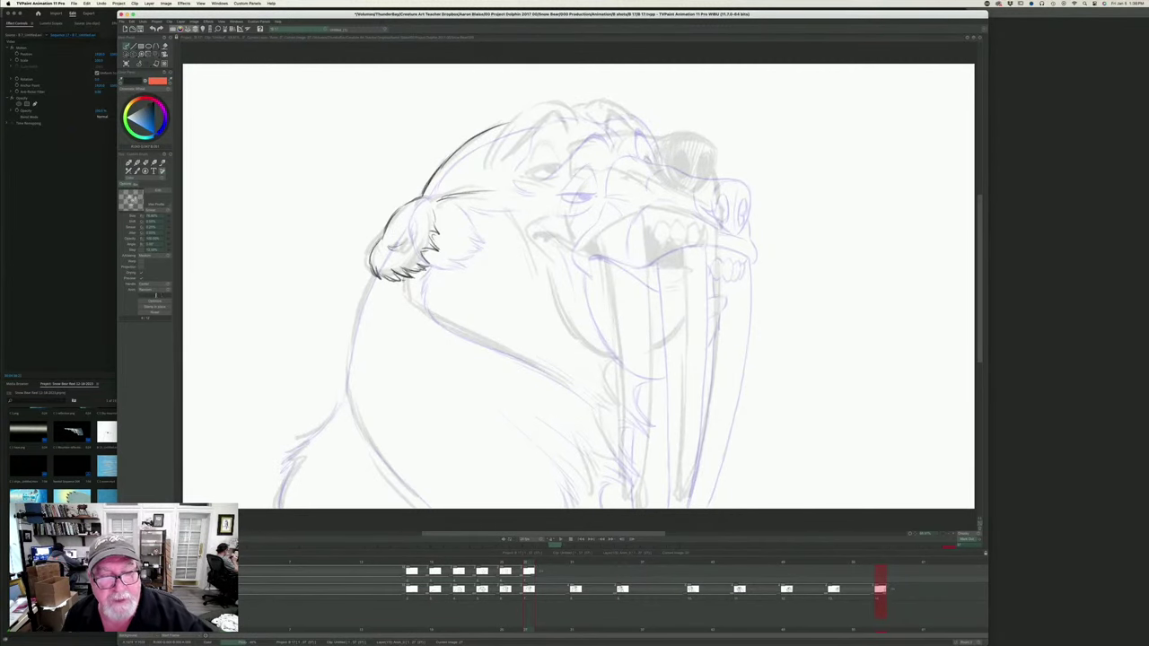
- Ink the neck ruff's lower contour from beneath the ear diagonally down toward the chest
left_click_drag(404, 272, 414, 306)
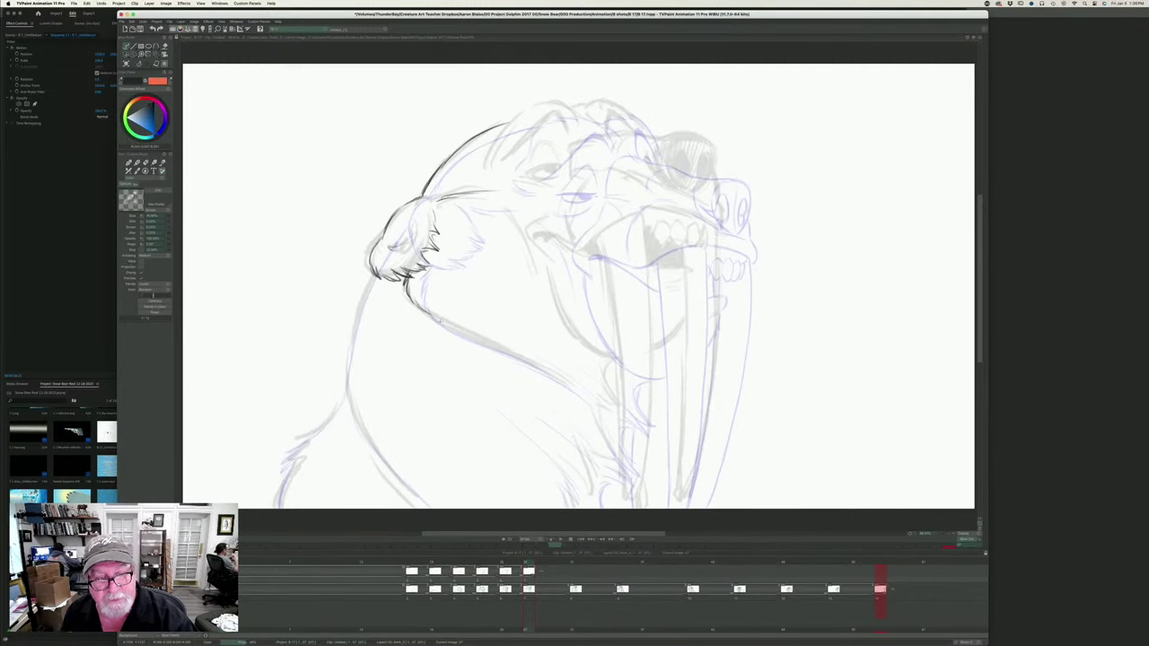
left_click_drag(415, 307, 579, 391)
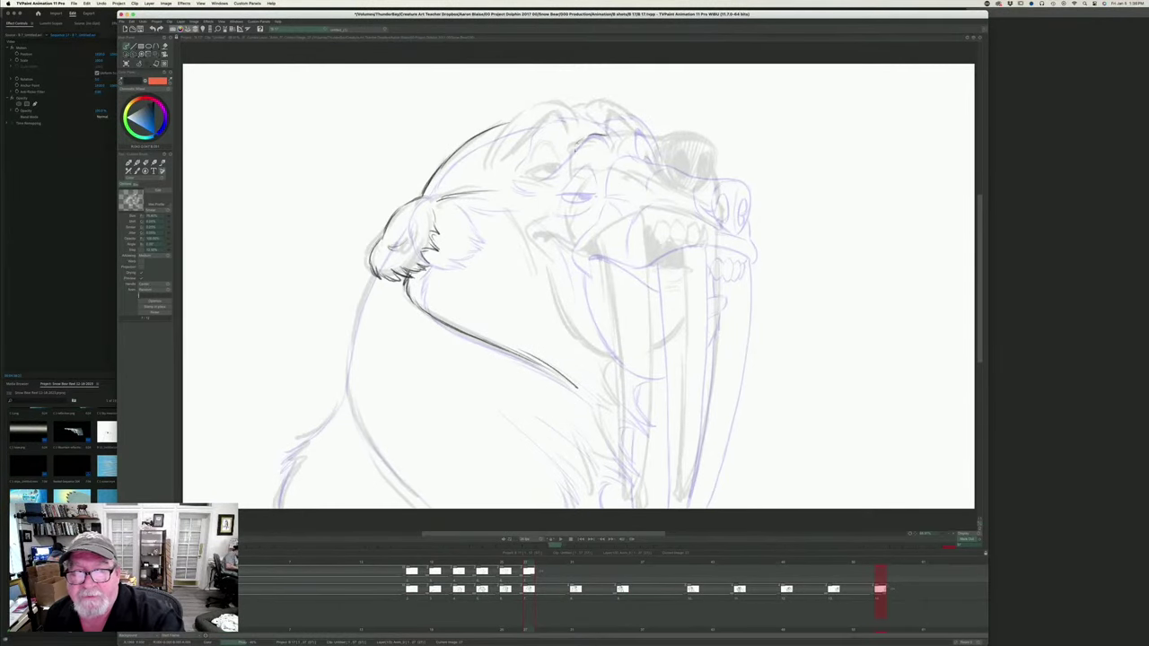
- Ink the muzzle's near edge from beside the brow down to the mouth corner and compare it with the previous drawing
left_click_drag(576, 141, 572, 181)
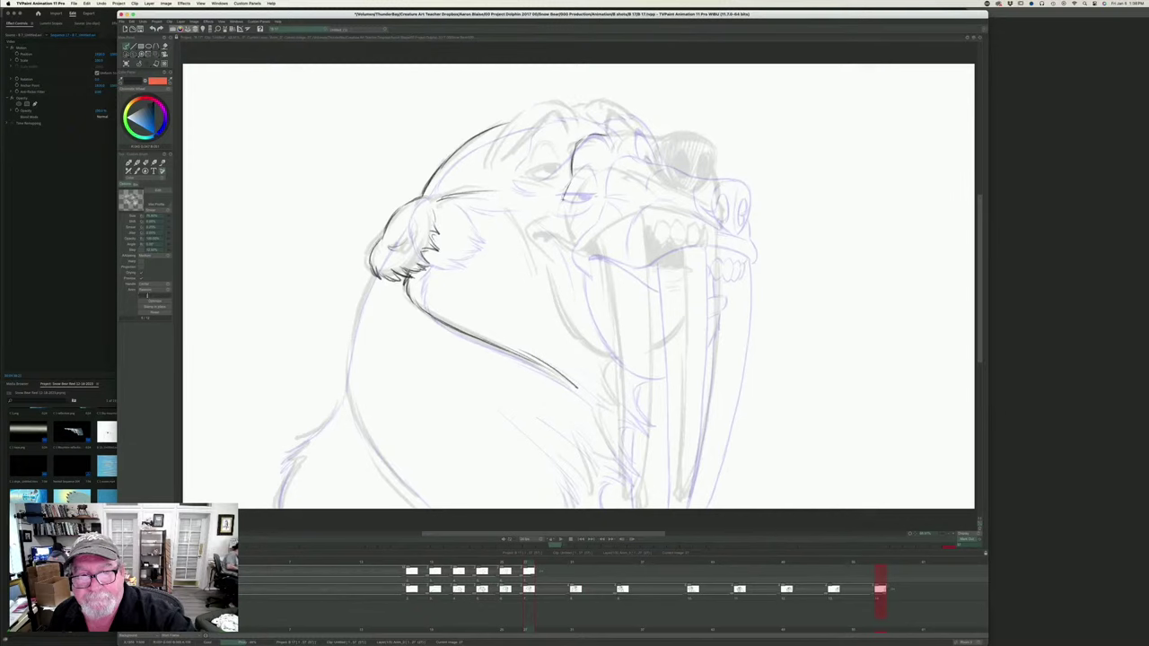
mouse_move(572, 177)
left_mouse_down()
mouse_move(563, 202)
mouse_move(528, 227)
left_mouse_up()
key("Left")
key("Right")
key("Left")
key("Right")
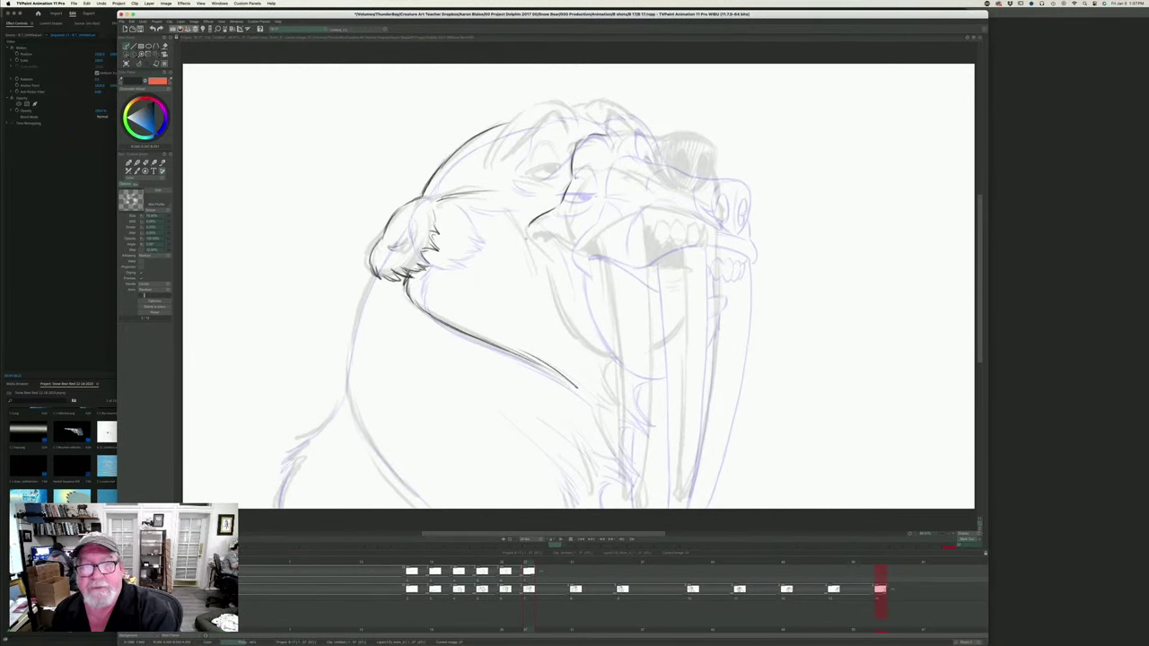
- Ink the short crease at the muzzle's base and the muzzle's top line to the nose, comparing both with the previous drawing
mouse_move(571, 173)
left_mouse_down()
mouse_move(593, 170)
mouse_move(588, 186)
left_mouse_up()
key("Left")
key("Right")
key("Left")
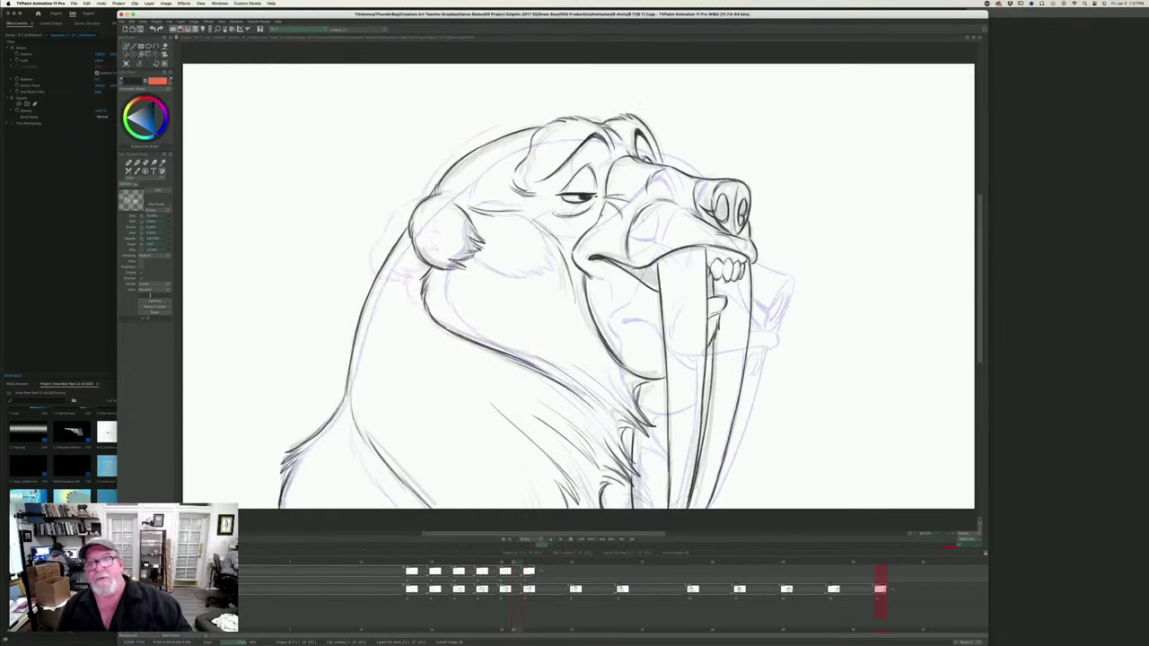
key("Right")
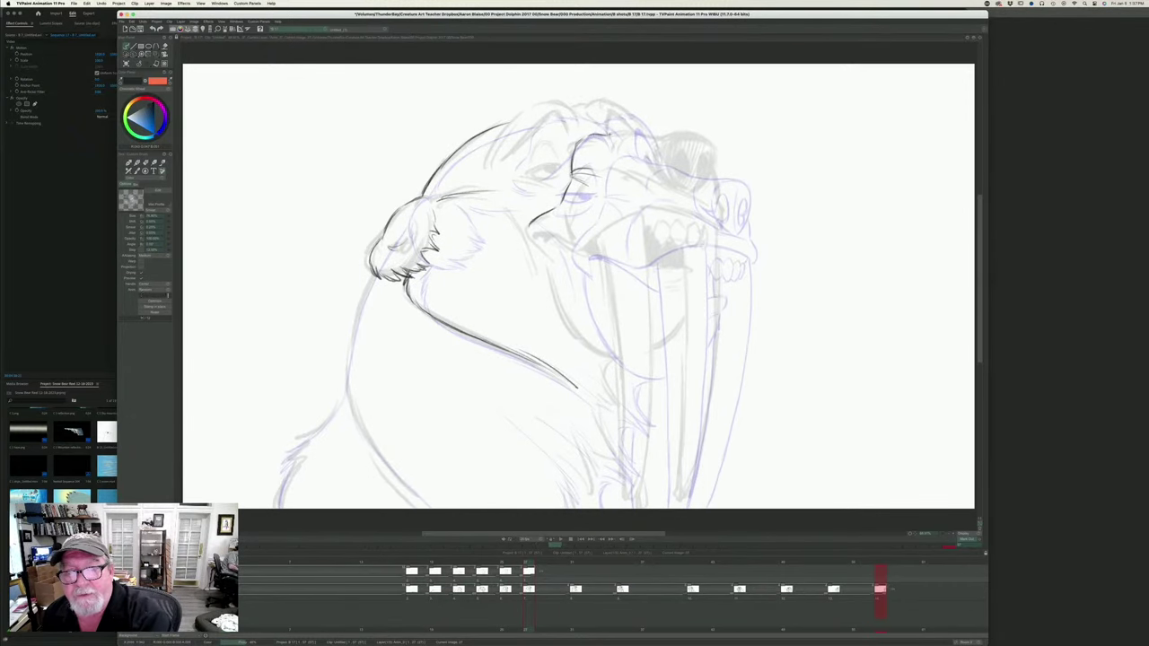
left_click_drag(607, 136, 661, 138)
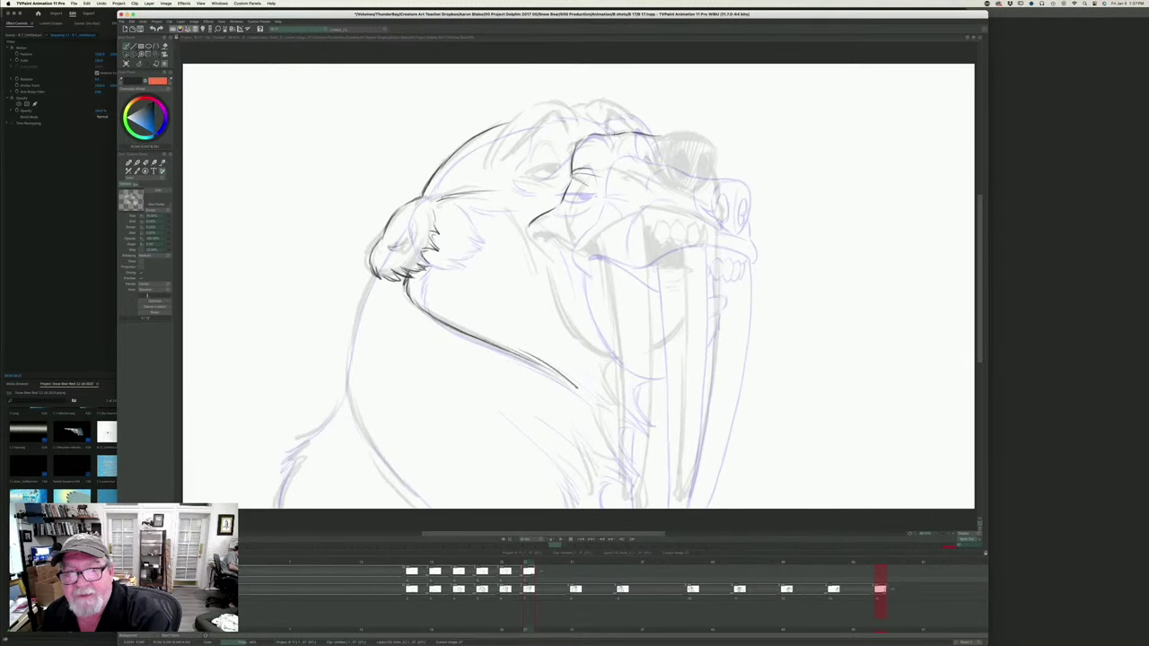
key("Left")
key("Right")
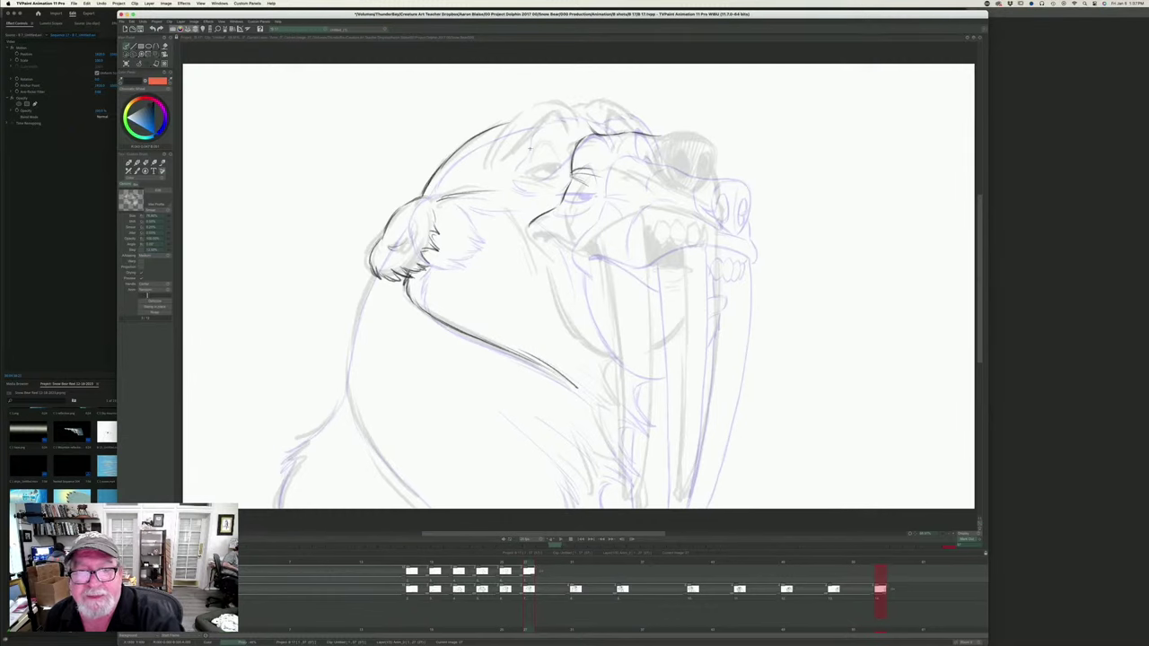
- Ink the near eye's outline with its upper and lower lids, save the project, and compare the eye with the previous drawing
mouse_move(549, 164)
left_mouse_down()
mouse_move(564, 169)
mouse_move(526, 173)
left_mouse_up()
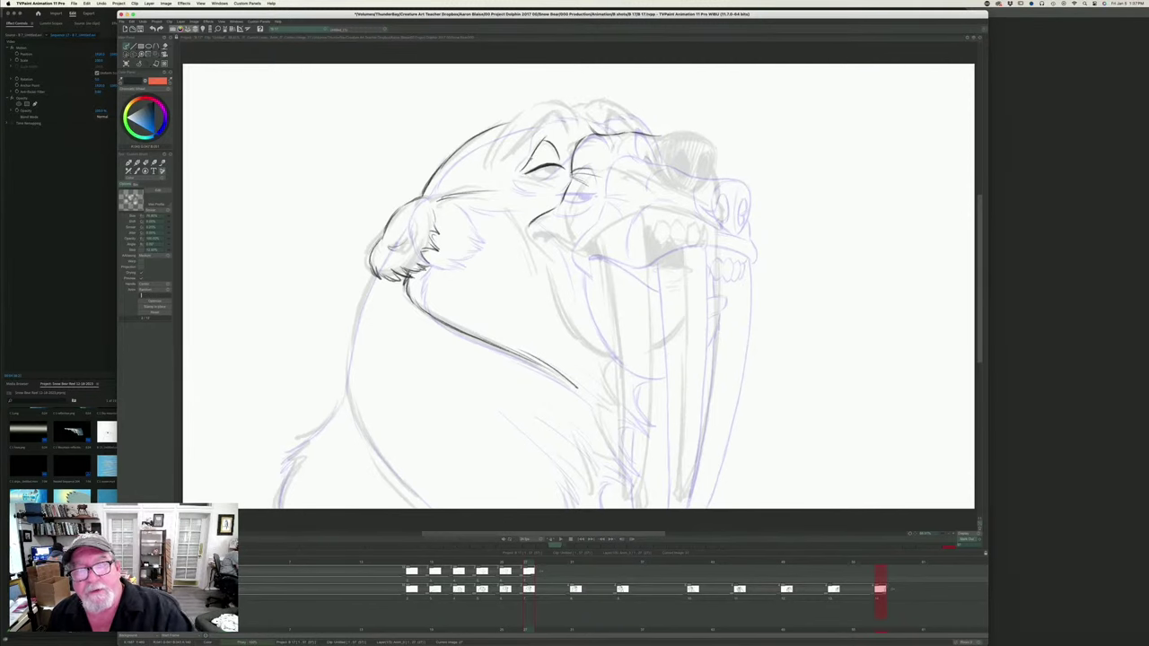
key("super+s")
left_click_drag(563, 170, 560, 174)
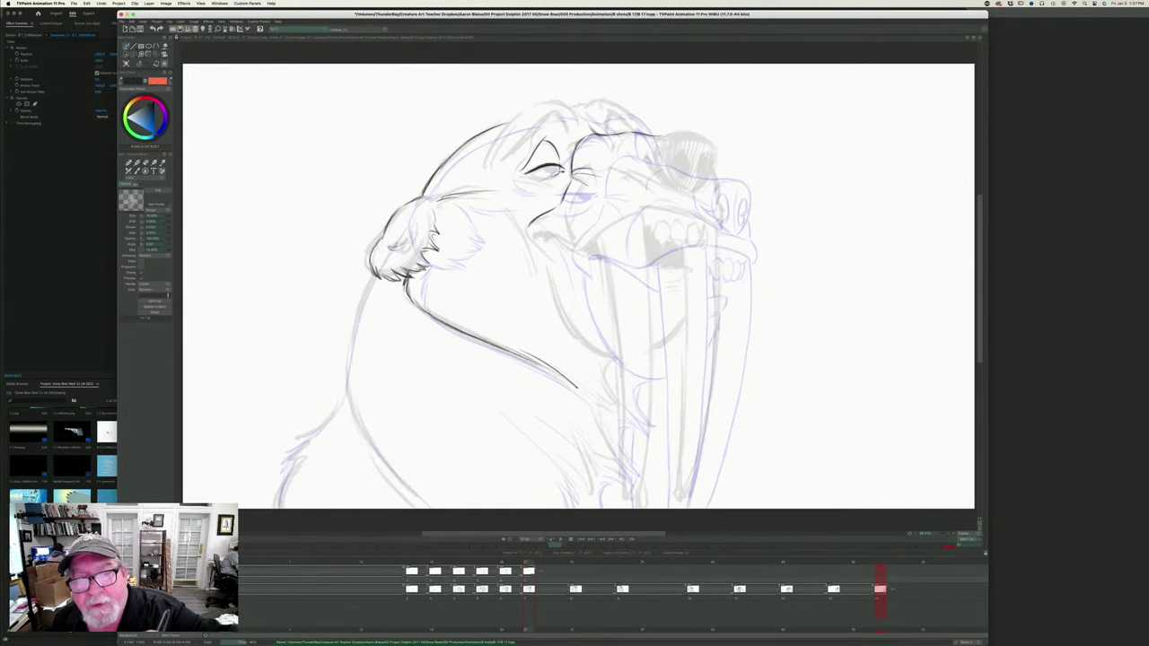
left_click_drag(553, 175, 529, 175)
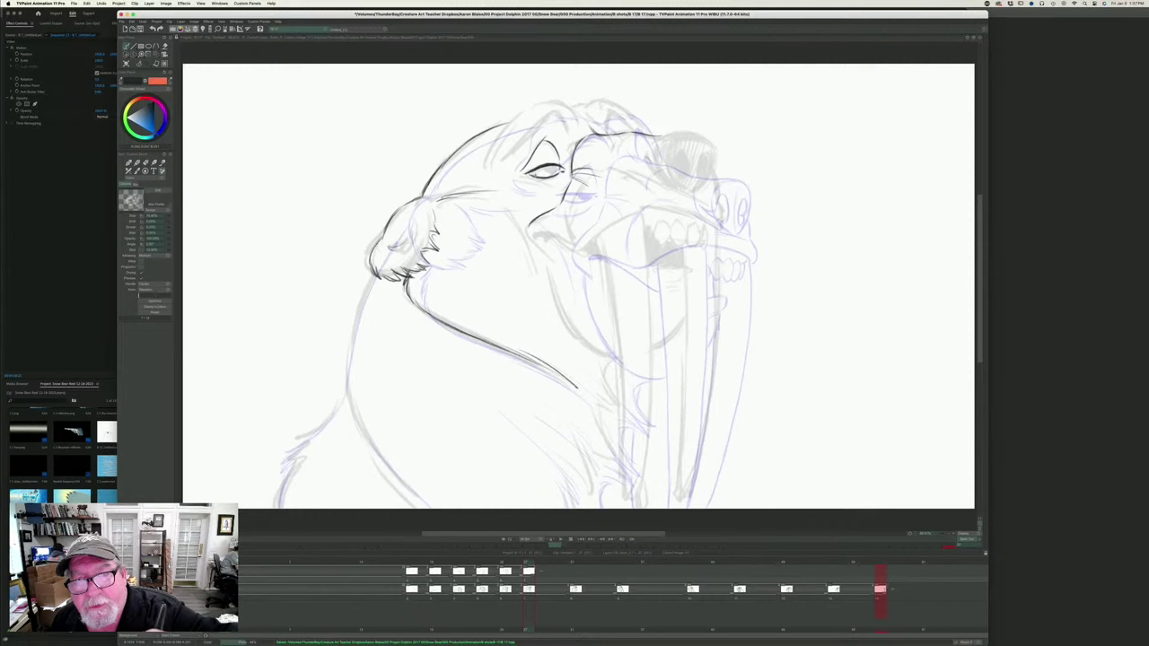
key("Left")
key("Right")
key("Left")
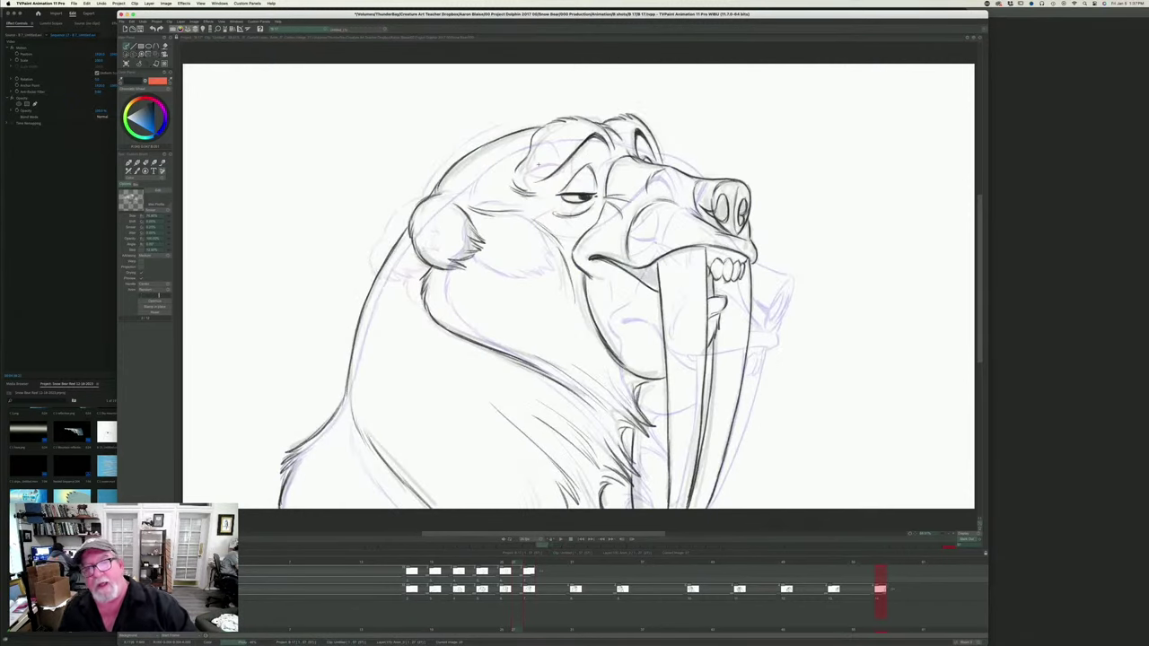
key("Right")
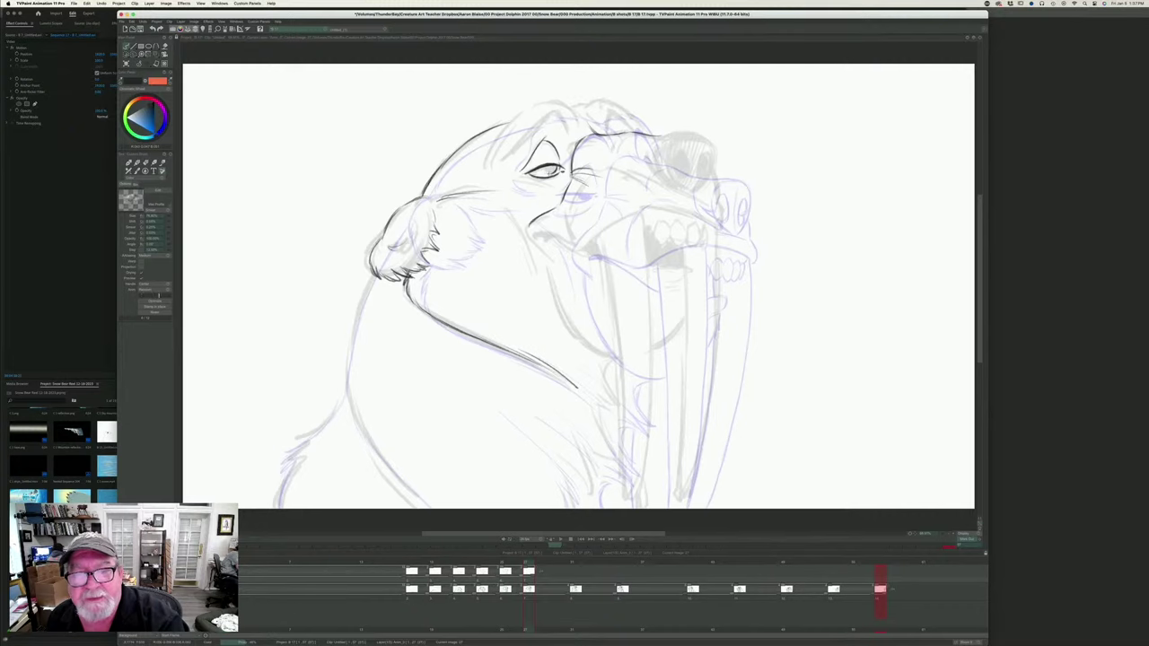
- Ink the iris and dark pupil inside the near eye and check them against the previous drawing
left_click_drag(546, 165, 547, 174)
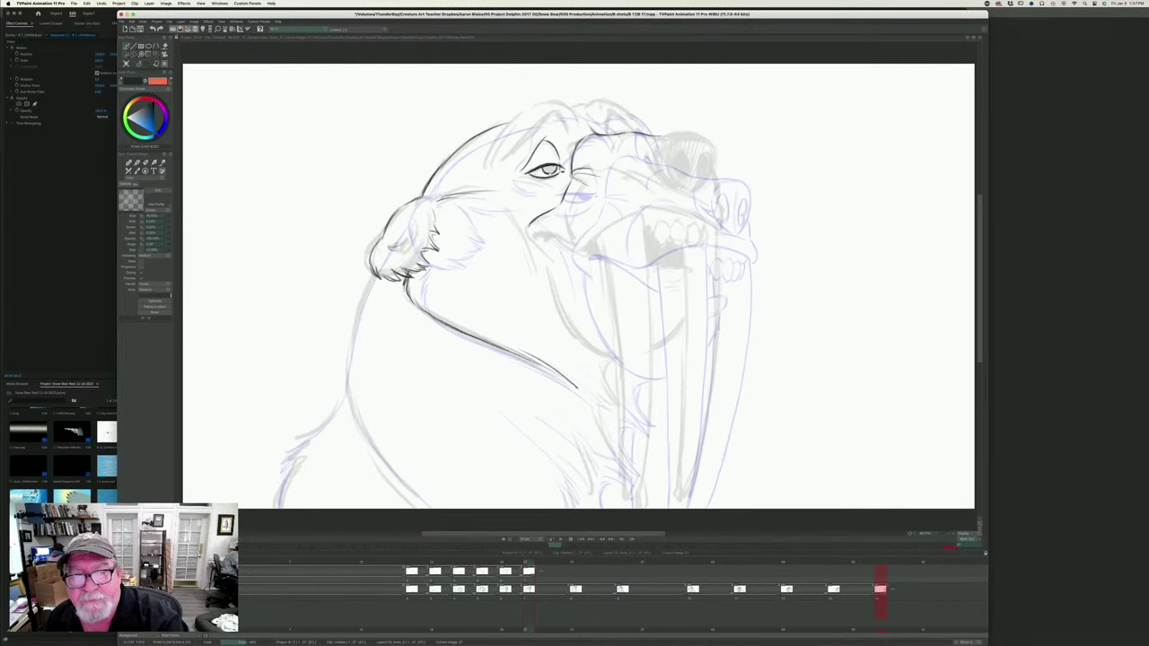
key("Left")
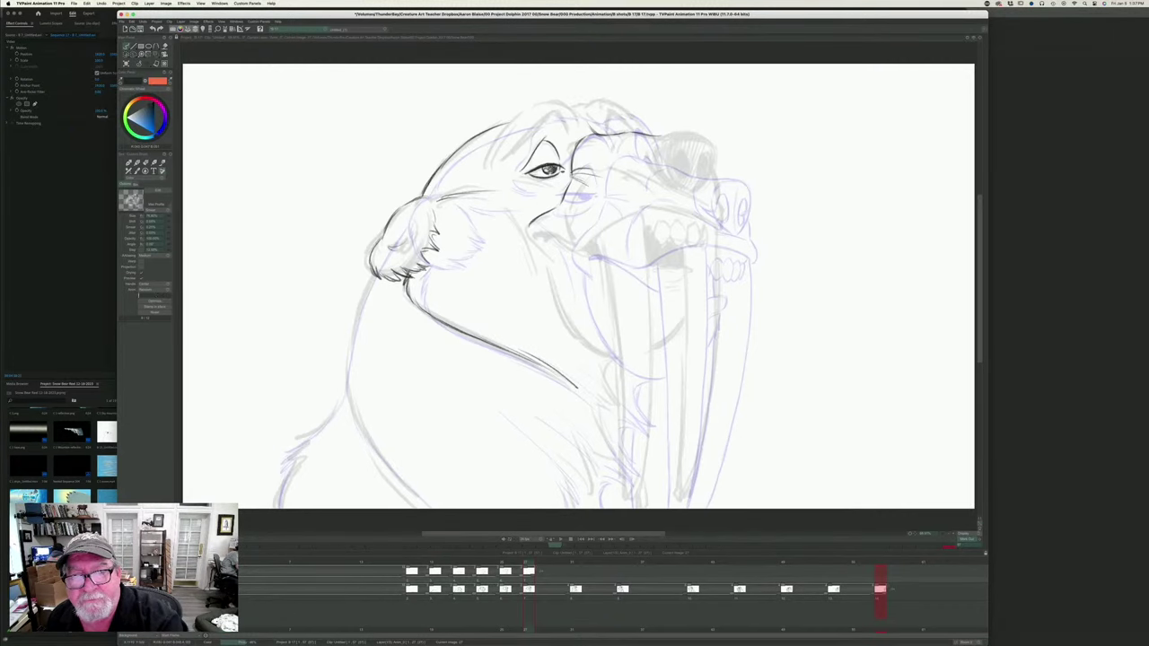
key("Right")
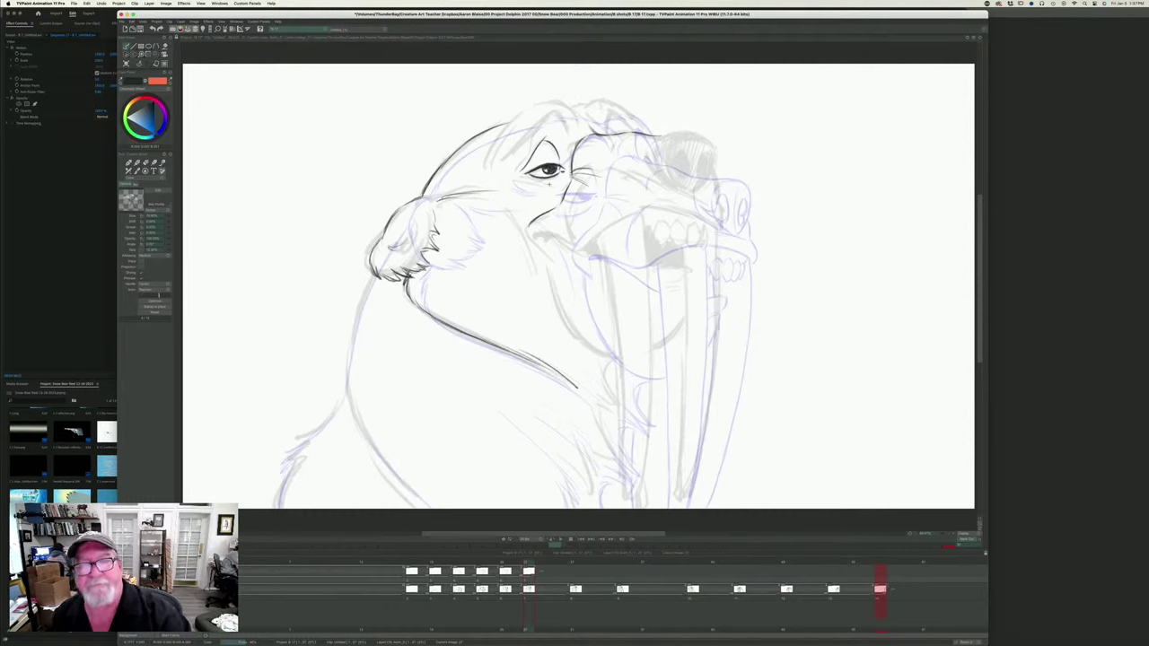
key("Left")
key("Right")
key("Left")
key("Right")
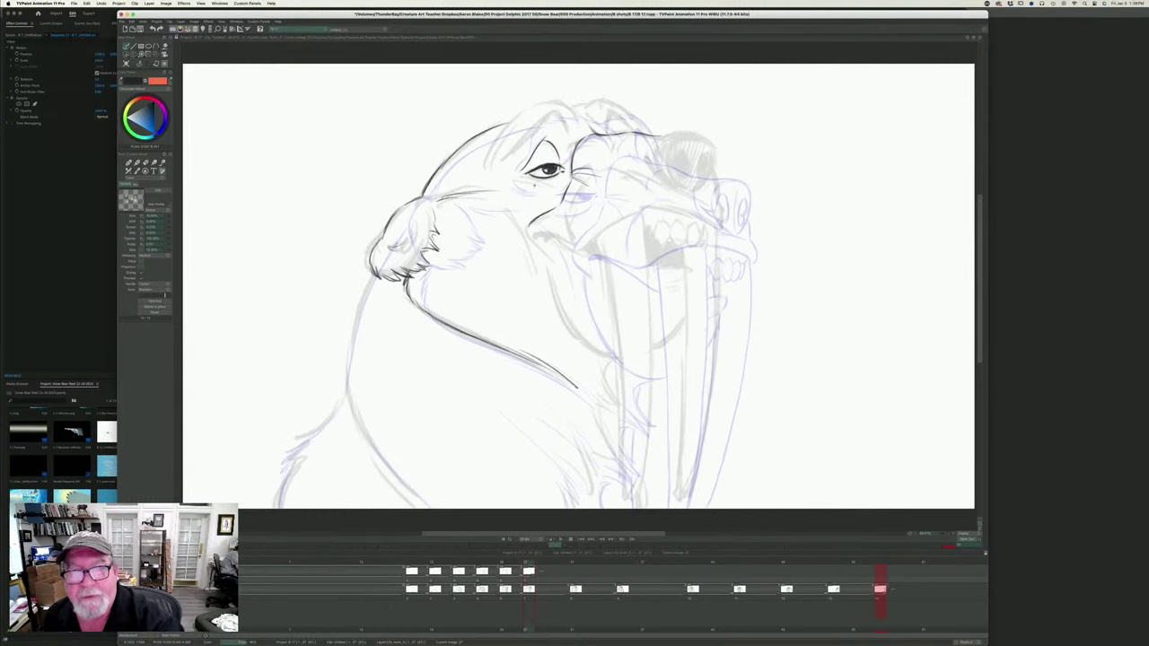
key("Left")
key("Right")
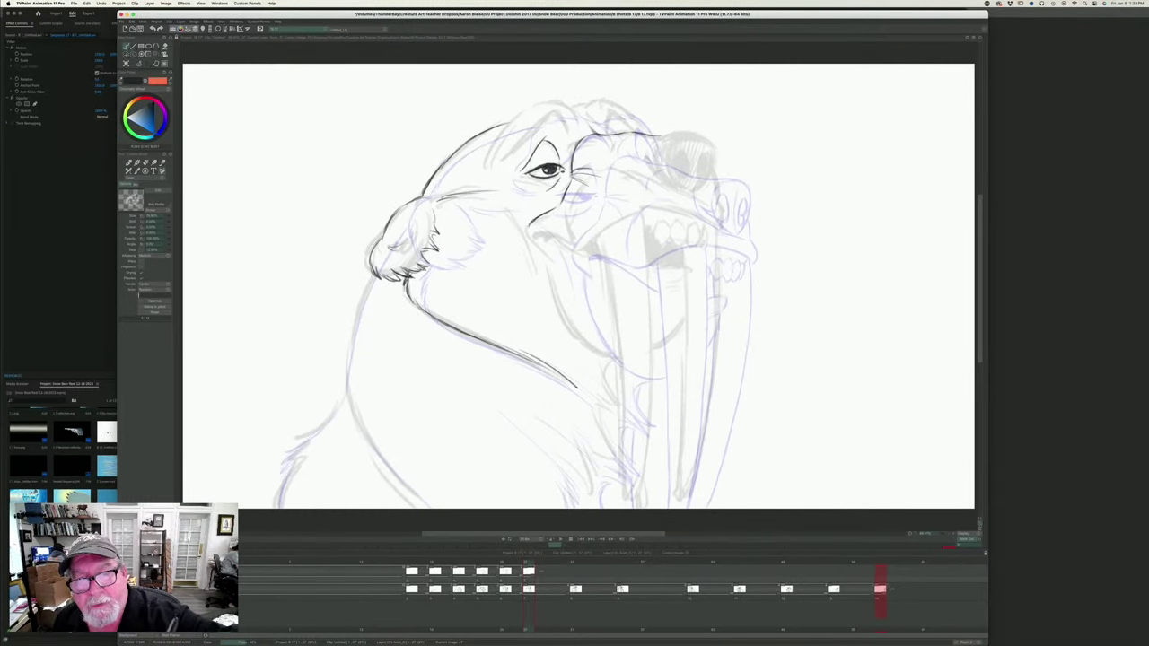
- Ink the creases below and behind the near eye and compare them with the previous drawing
left_click_drag(538, 188, 502, 177)
key("Left")
key("Right")
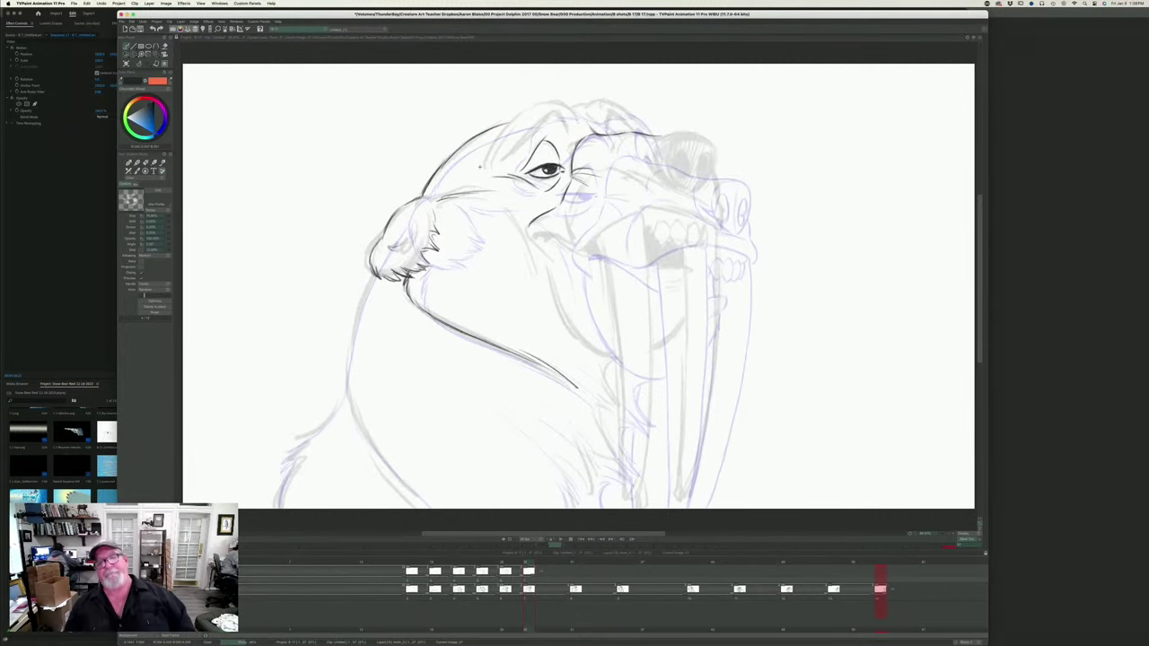
key("Left")
key("Right")
key("Left")
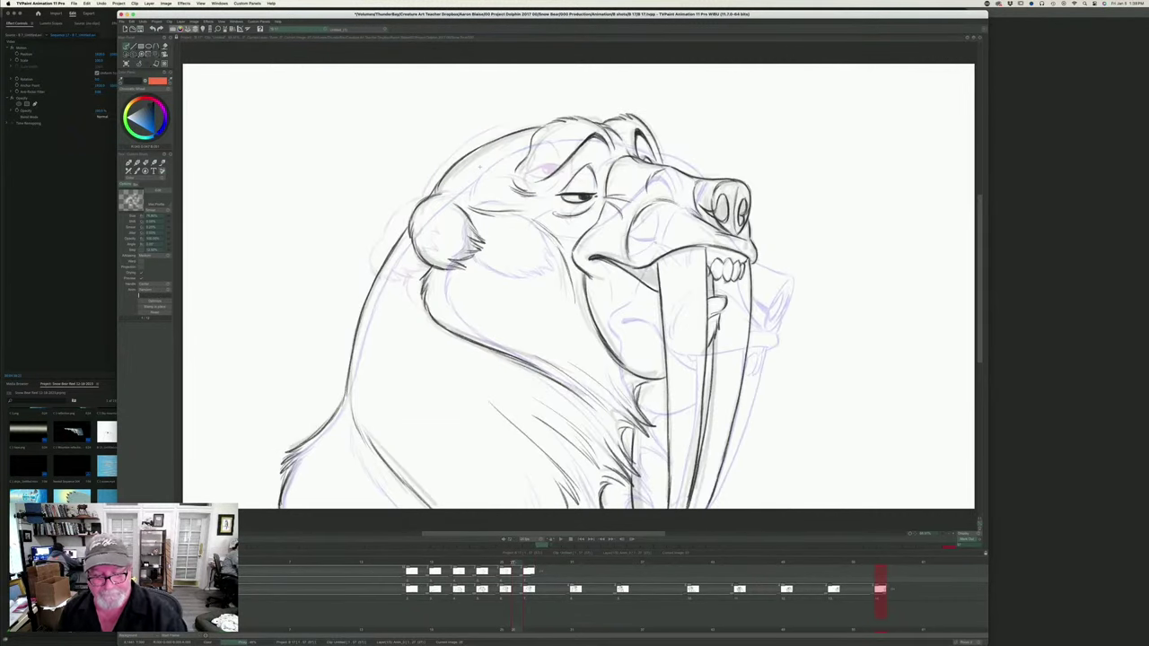
- Scrub through the neighbouring drawings, then ink the near brow's arch with its dark fold, upper contour and rear crease
mouse_move(505, 563)
left_mouse_down()
mouse_move(256, 564)
mouse_move(557, 564)
mouse_move(413, 564)
left_mouse_up()
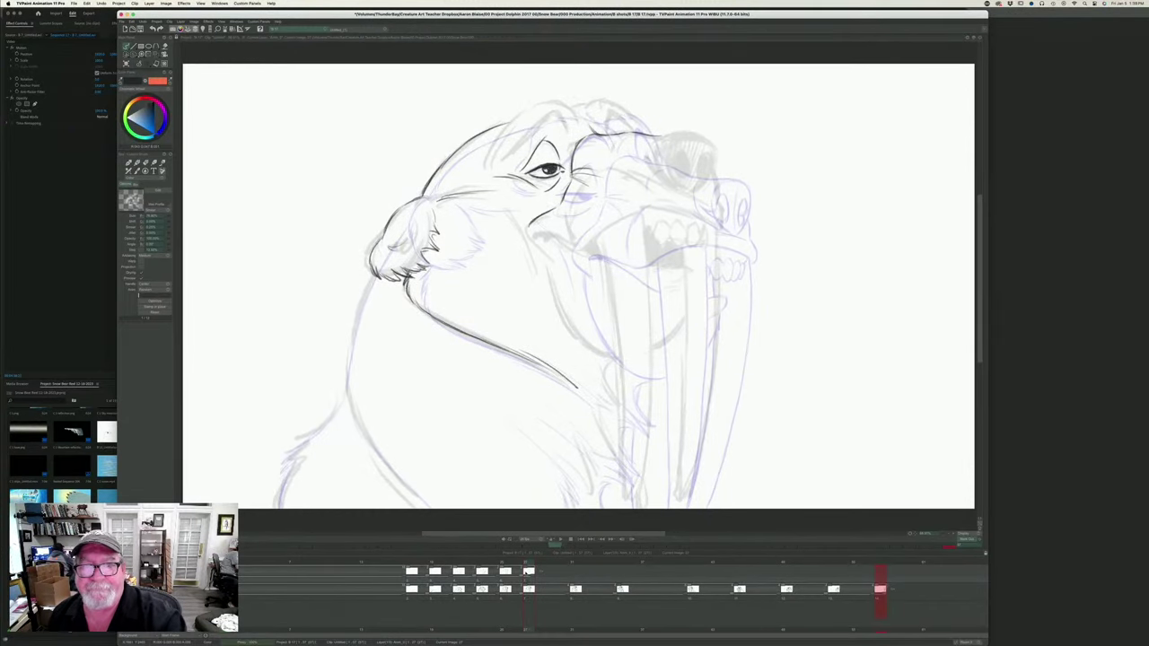
mouse_move(571, 135)
left_mouse_down()
mouse_move(548, 109)
mouse_move(496, 163)
left_mouse_up()
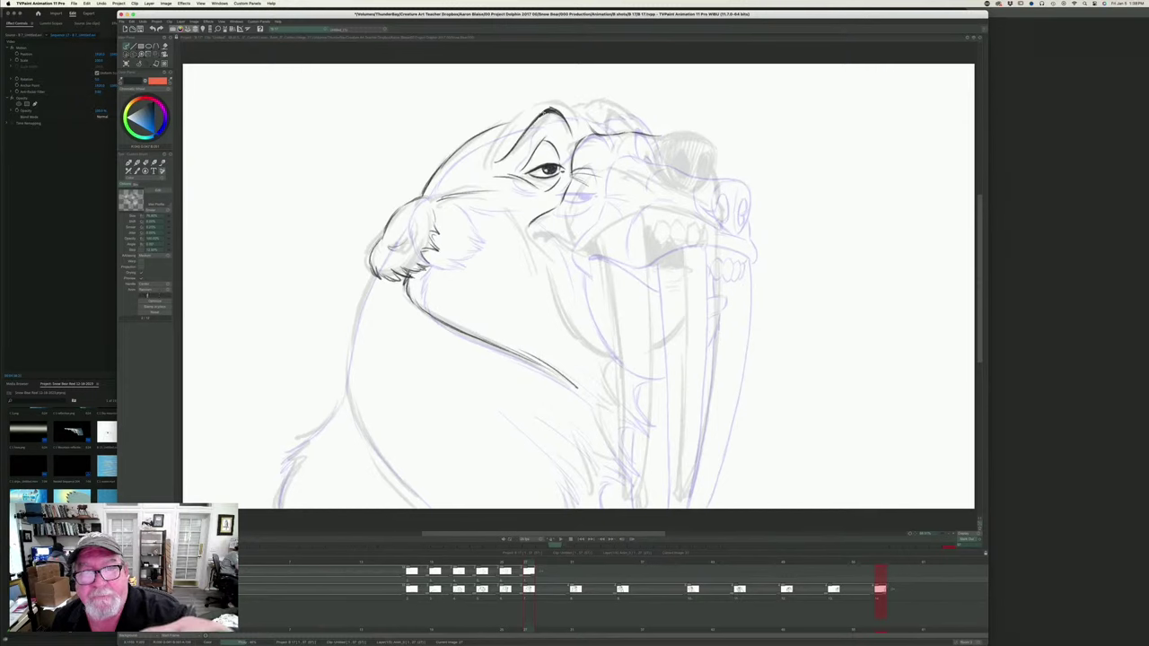
left_click_drag(544, 110, 510, 153)
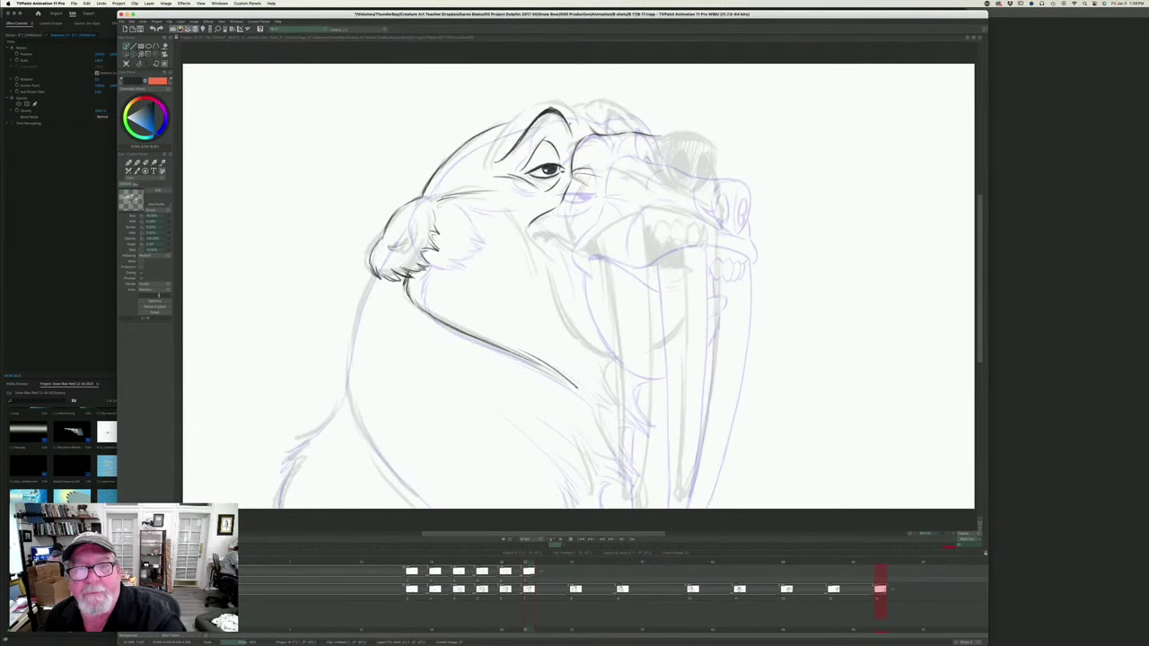
mouse_move(578, 123)
left_mouse_down()
mouse_move(544, 101)
mouse_move(521, 107)
left_mouse_up()
key("Left")
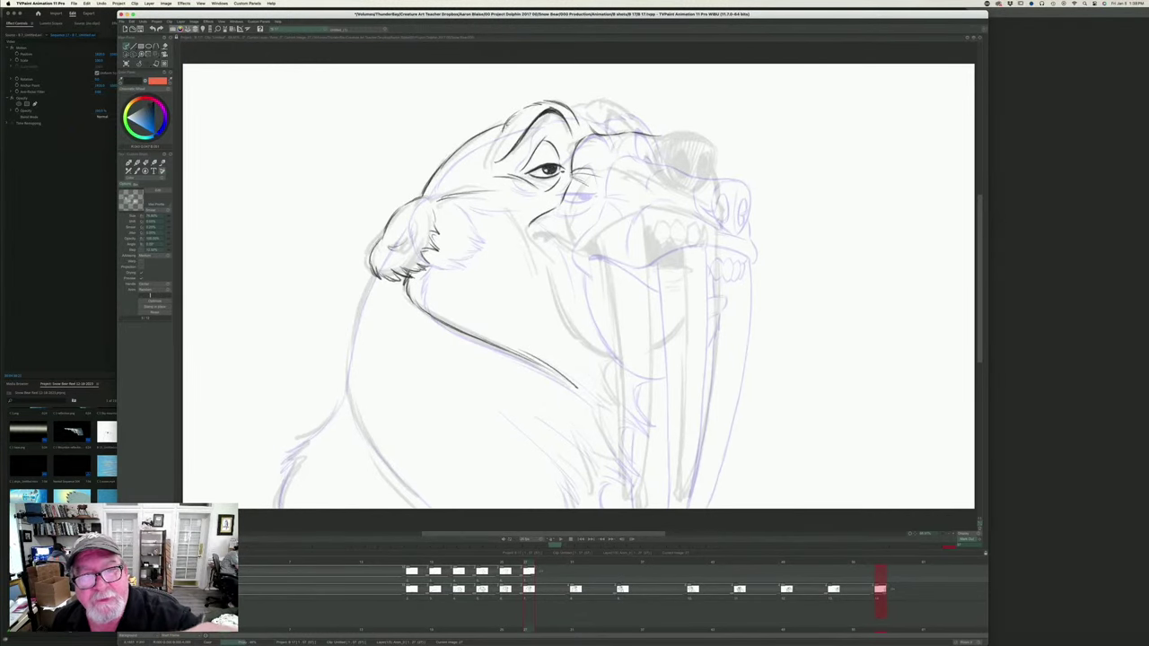
left_click_drag(501, 137, 481, 170)
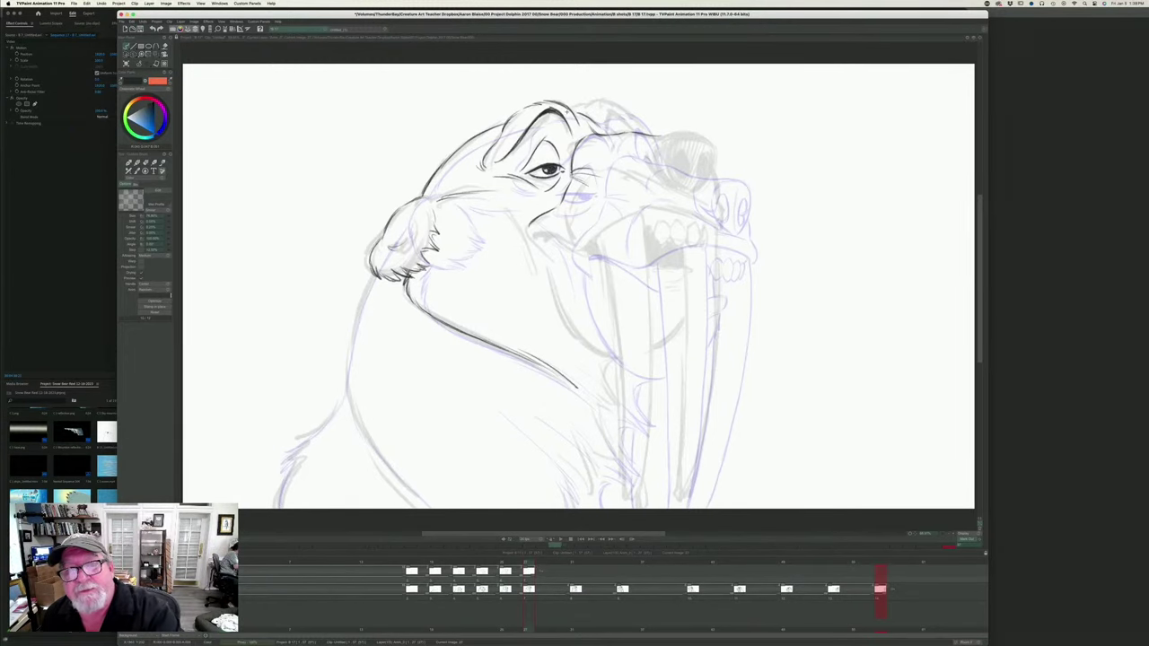
- Ink the far eye and the brow contour above it, then flip between neighbouring drawings to check them
mouse_move(611, 133)
left_mouse_down()
mouse_move(614, 113)
mouse_move(622, 120)
left_mouse_up()
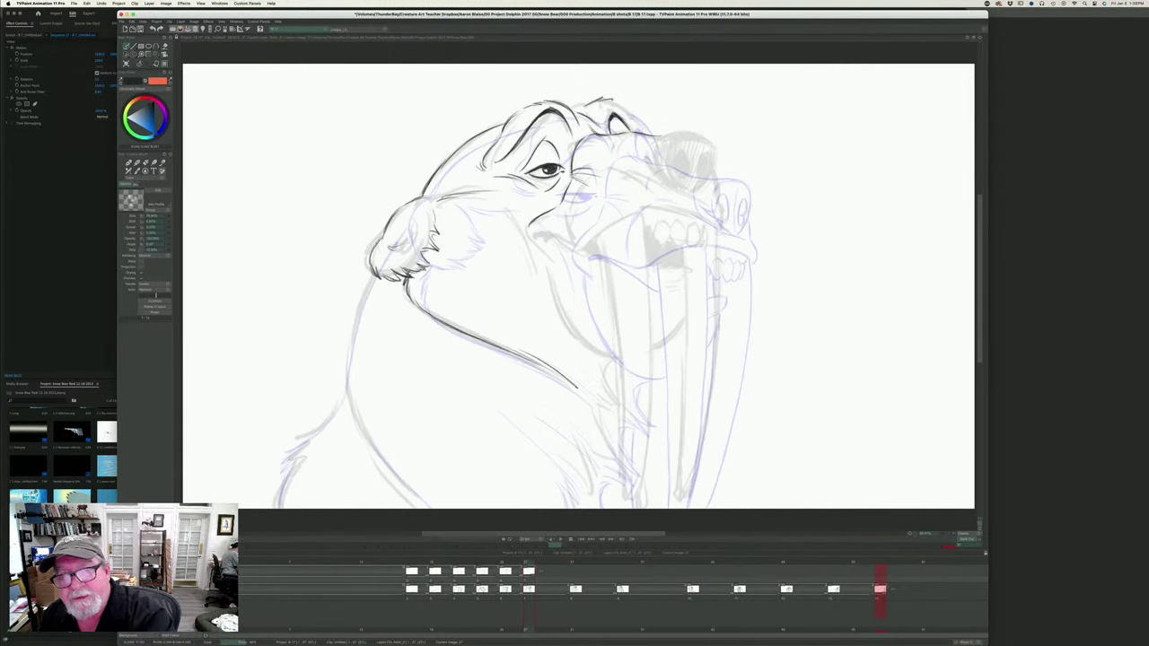
mouse_move(605, 100)
left_mouse_down()
mouse_move(625, 106)
mouse_move(642, 132)
left_mouse_up()
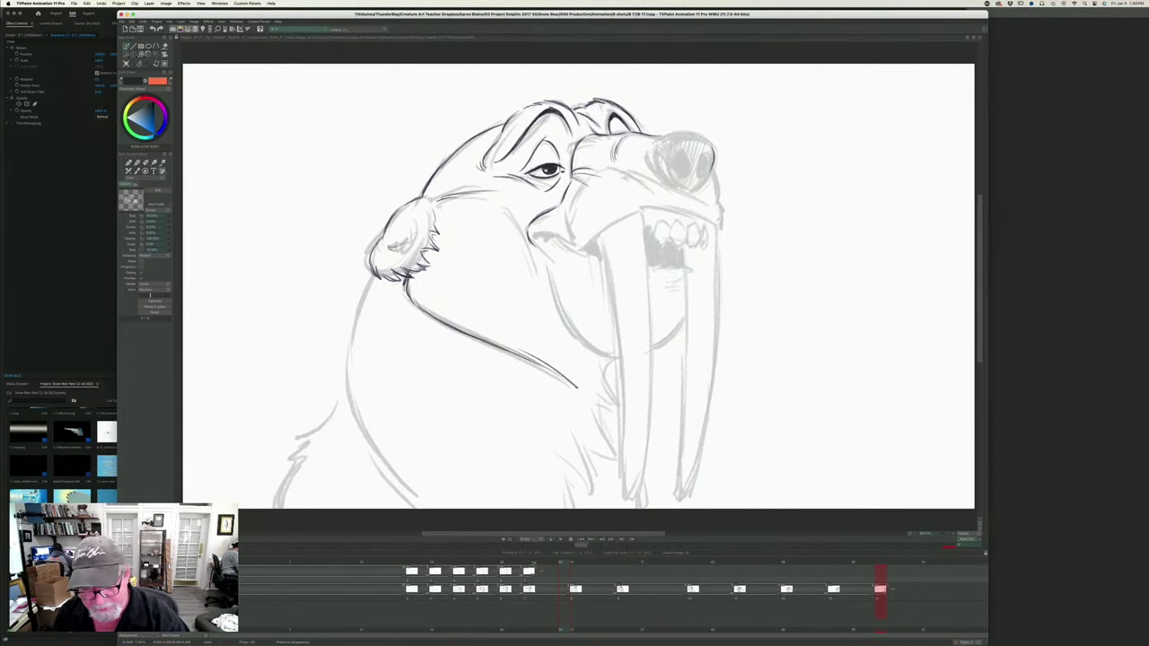
left_click_drag(559, 563, 525, 563)
key("Right")
key("Left")
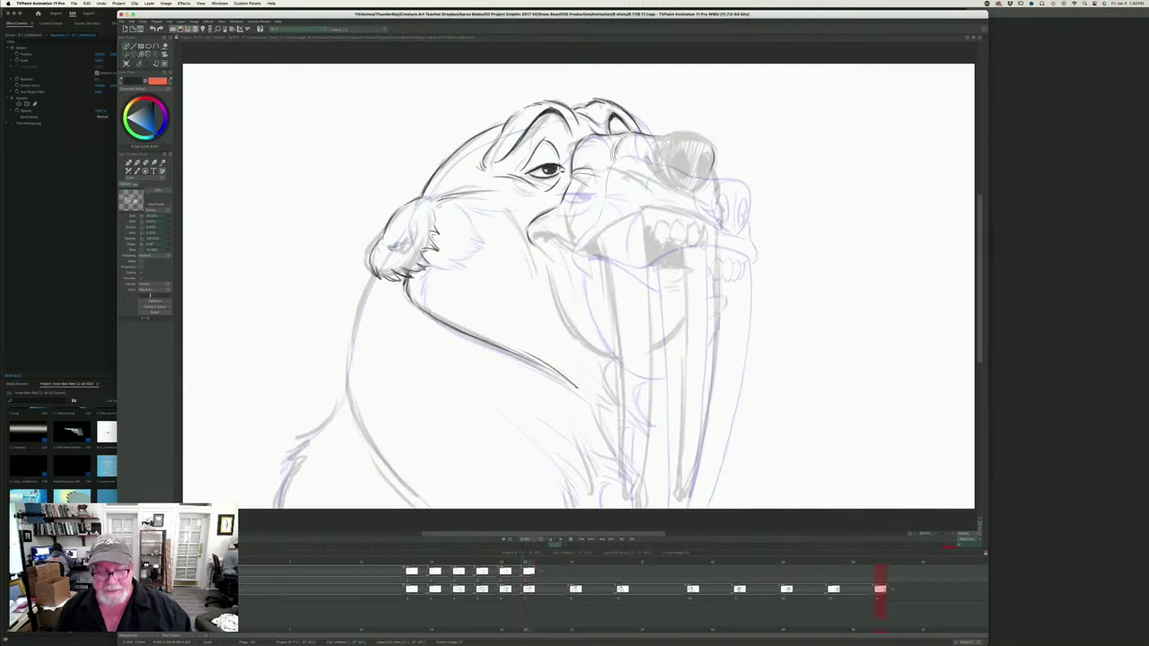
key("Right")
key("Left")
key("Right")
key("Left")
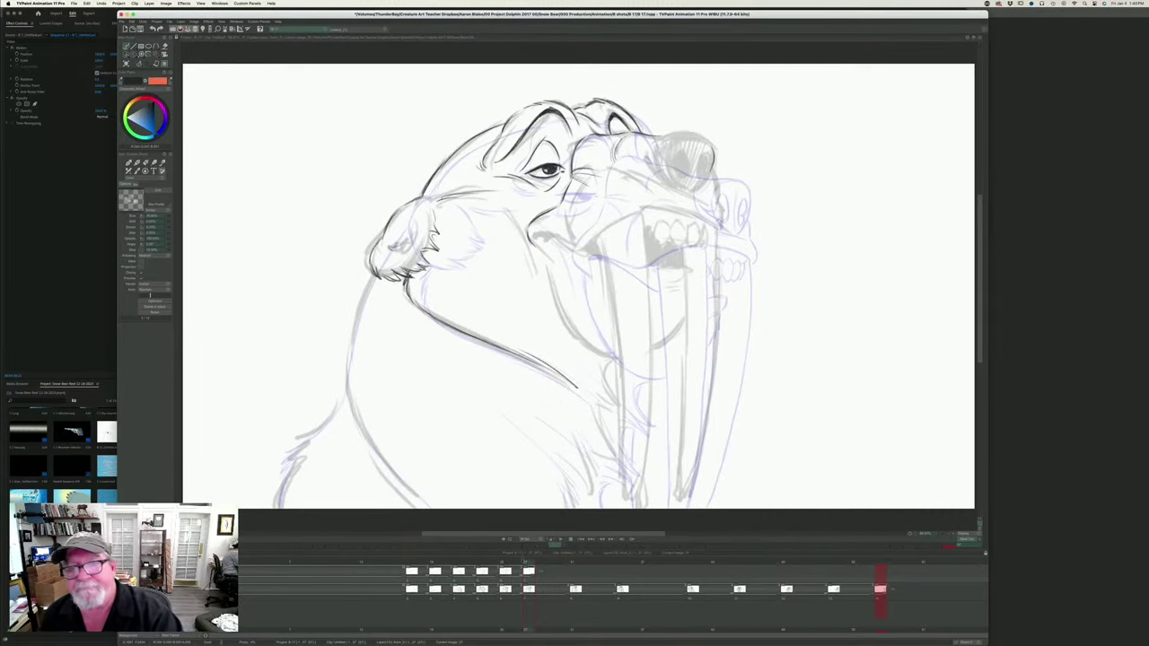
key("Right")
key("Left")
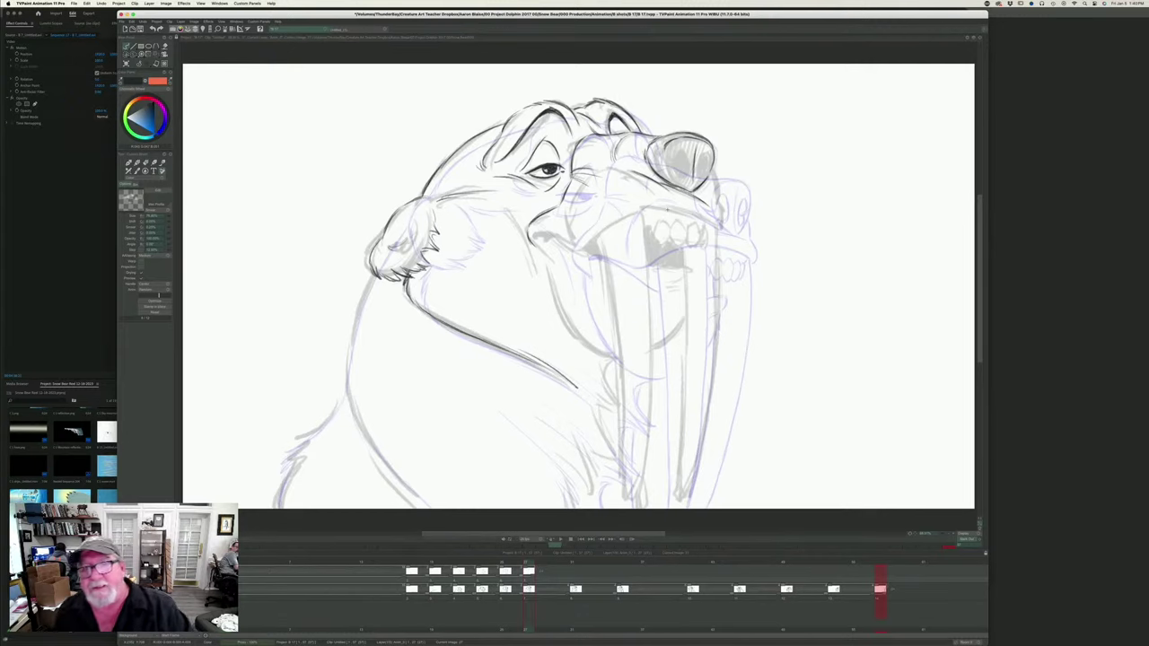
- Ink the nose outline and both nostrils, and compare the nose with the previous drawing
key("Left")
key("Right")
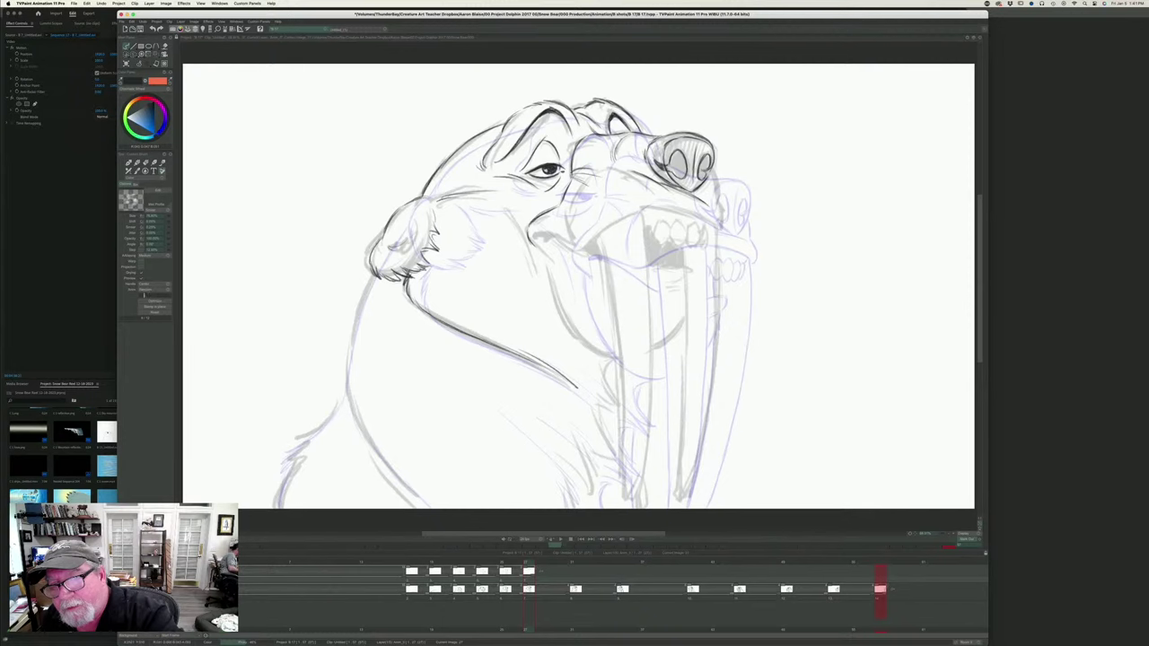
left_click_drag(708, 180, 695, 189)
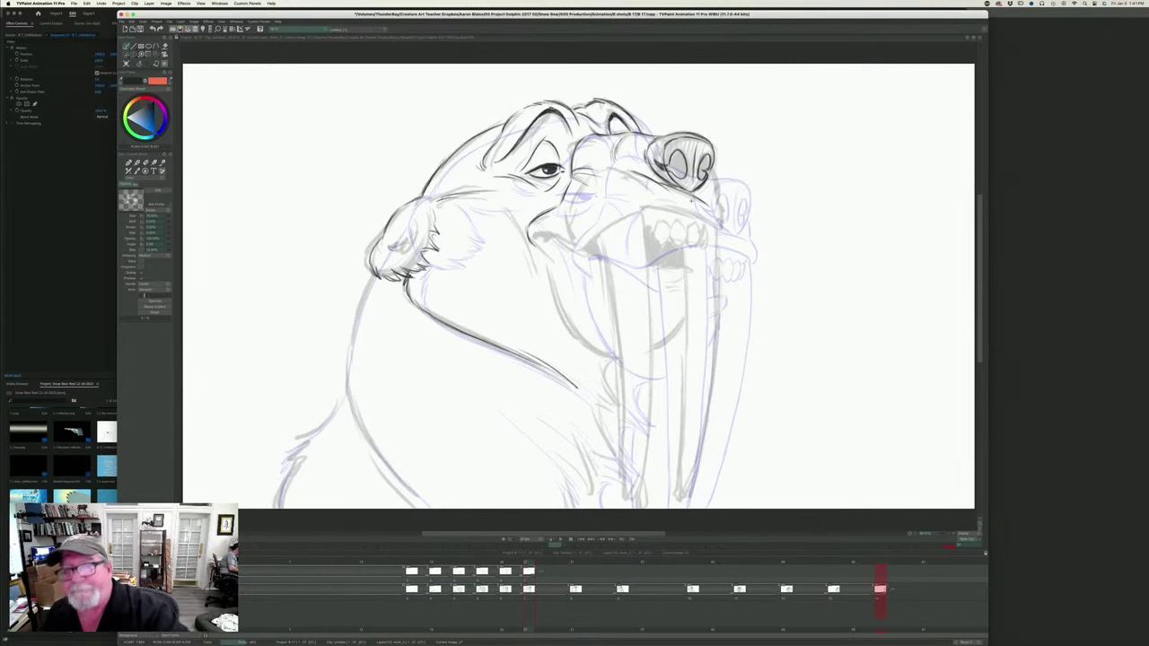
key("Left")
key("Right")
key("Left")
key("Right")
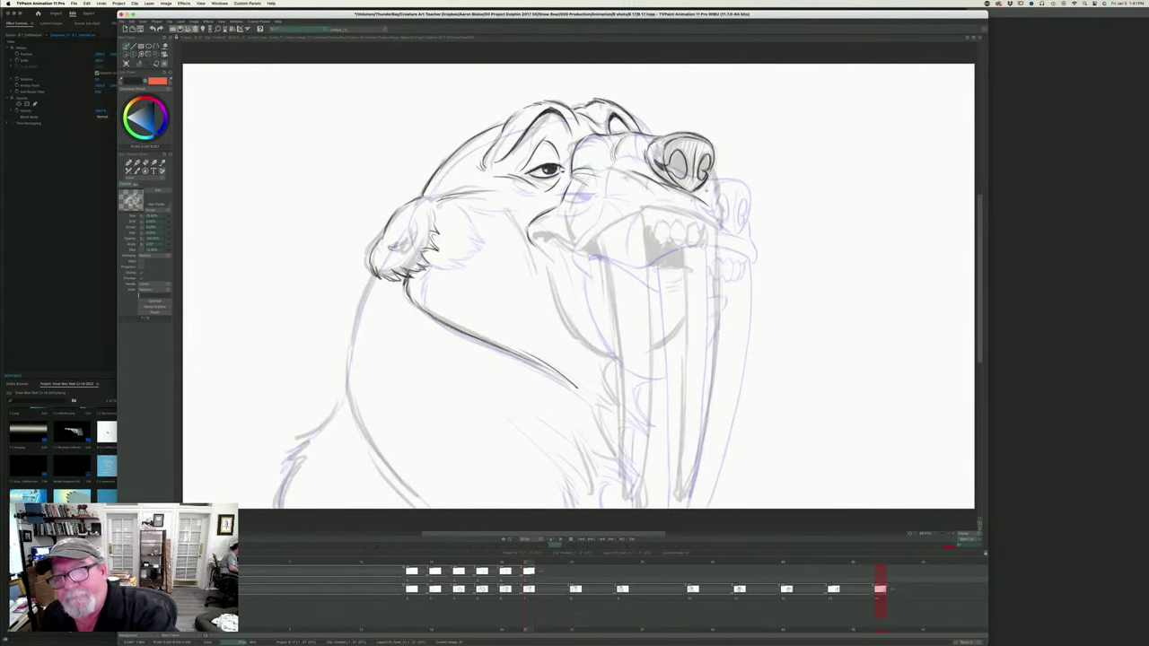
- Ink the muzzle's front contour curving down from the nose to the upper lip and compare it with the previous drawing
left_click_drag(712, 164, 721, 191)
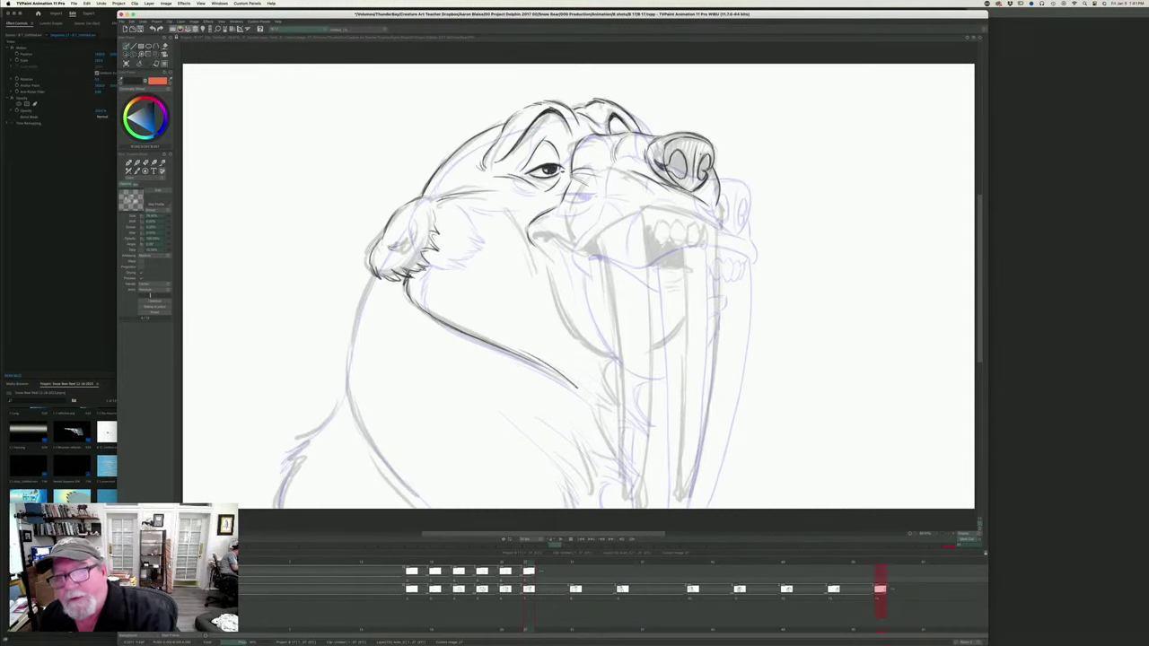
key("Left")
key("Right")
key("Left")
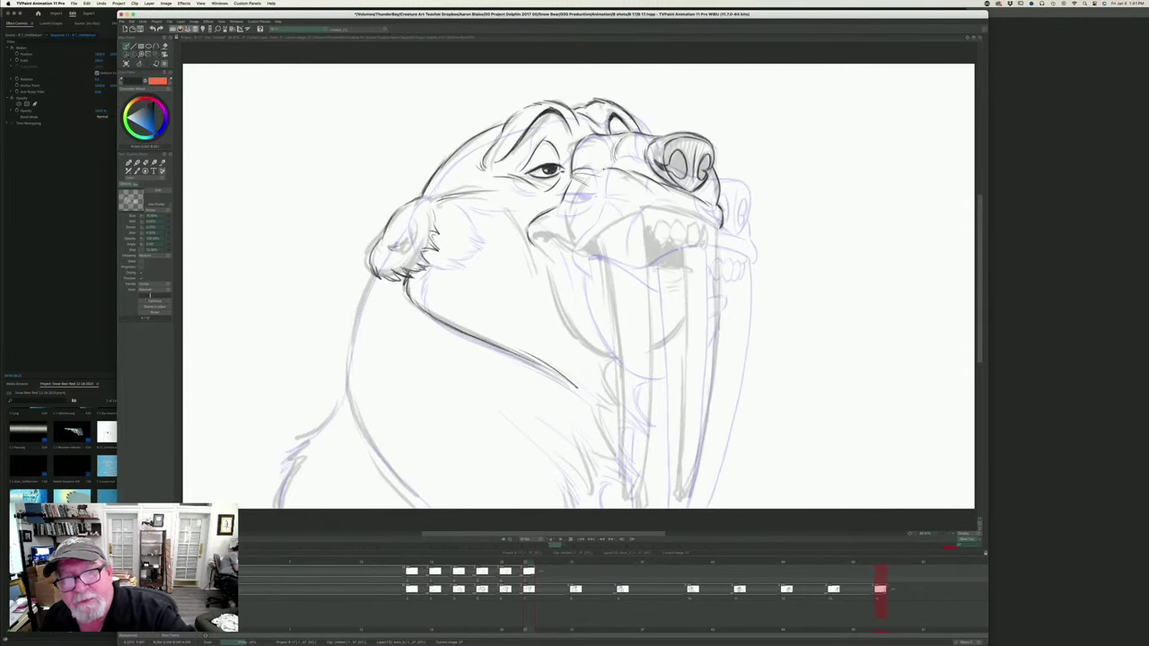
- Ink the muzzle's cheek, the upper lip edge and the row of upper front teeth, comparing them with the previous drawing
key("e")
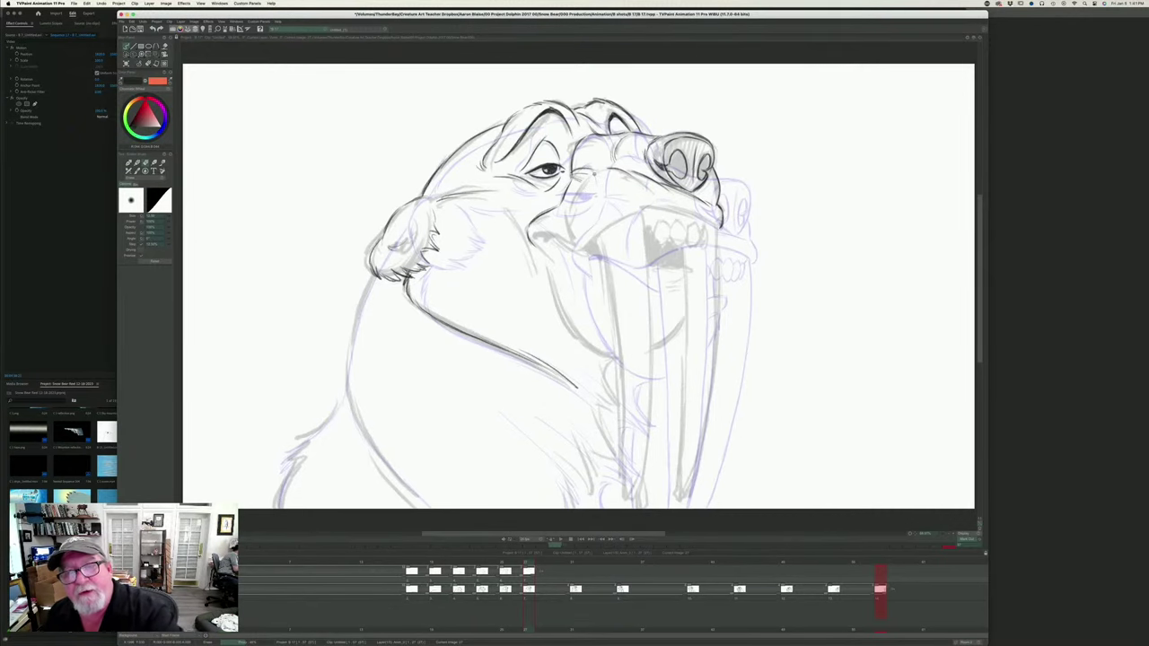
key("b")
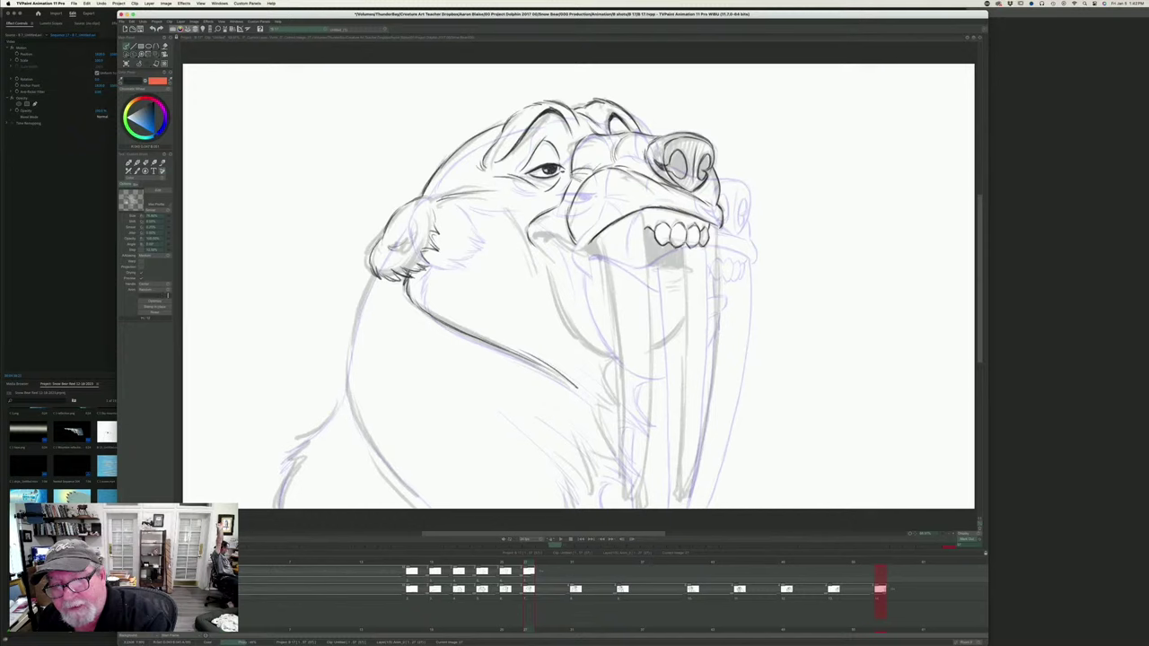
key("Left")
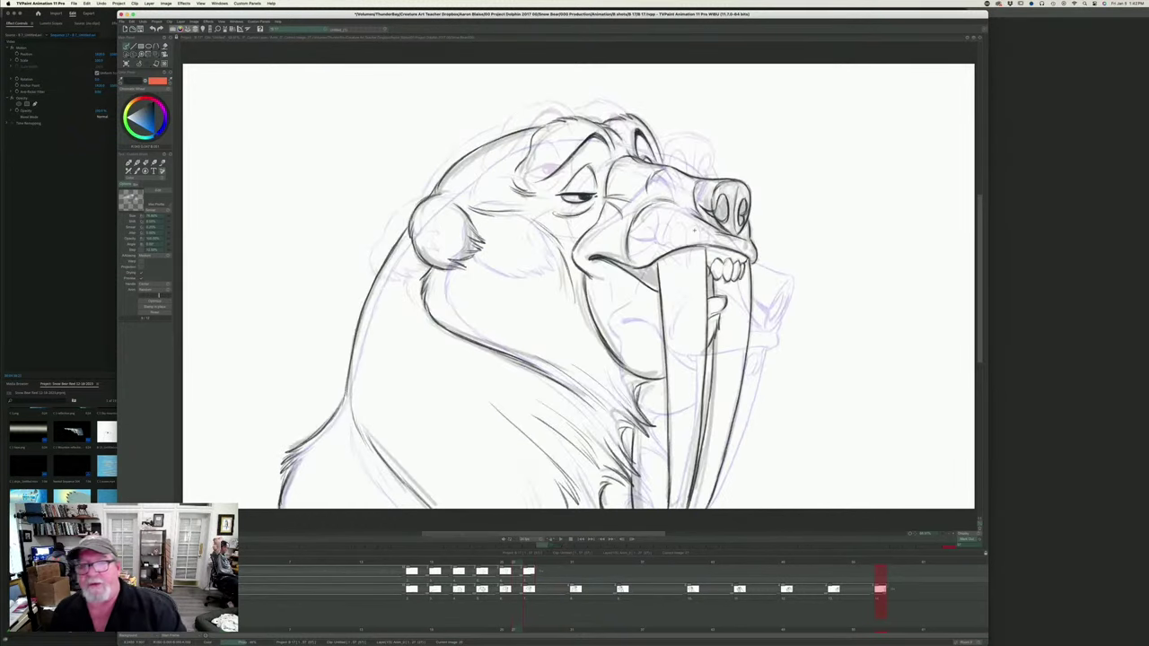
key("Right")
key("Left")
key("Right")
key("Left")
key("Right")
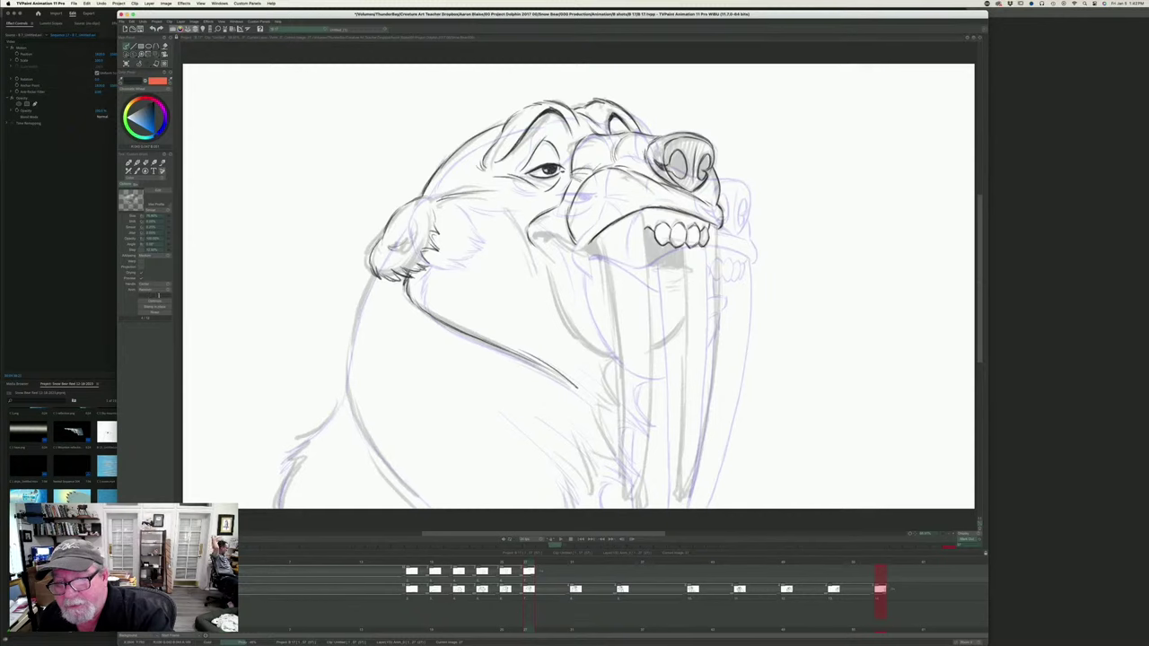
- Ink the far tusk's front edge from the upper lip down to its tip and compare it with the previous drawing
left_click_drag(717, 225, 715, 341)
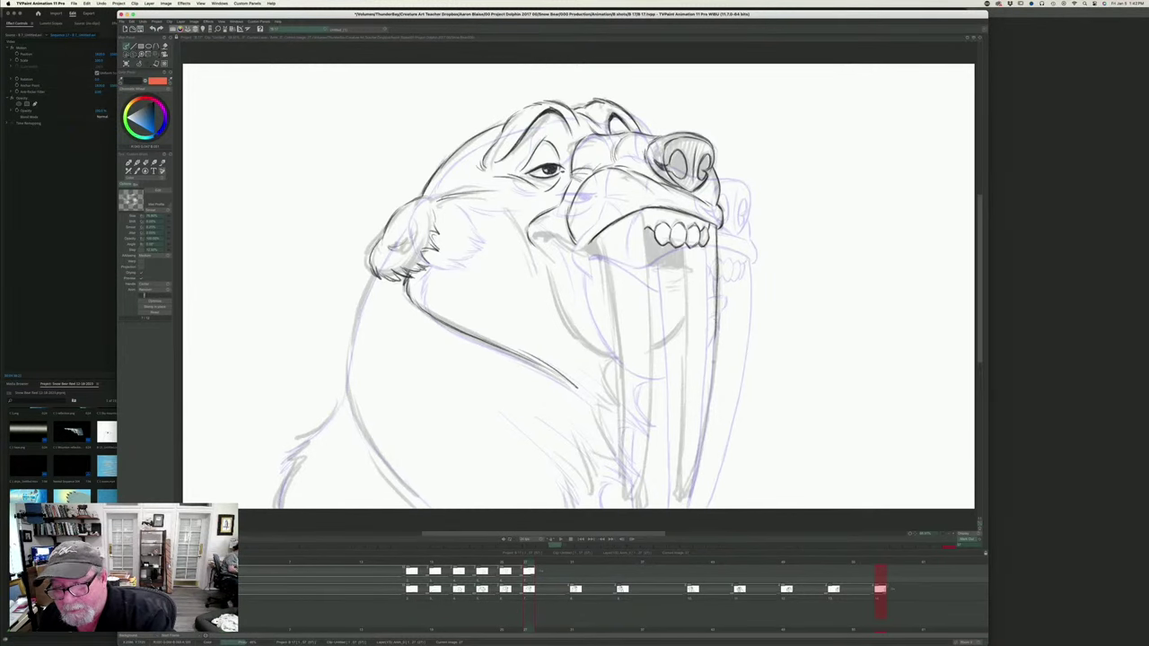
left_click_drag(716, 300, 713, 373)
left_click_drag(716, 326, 683, 501)
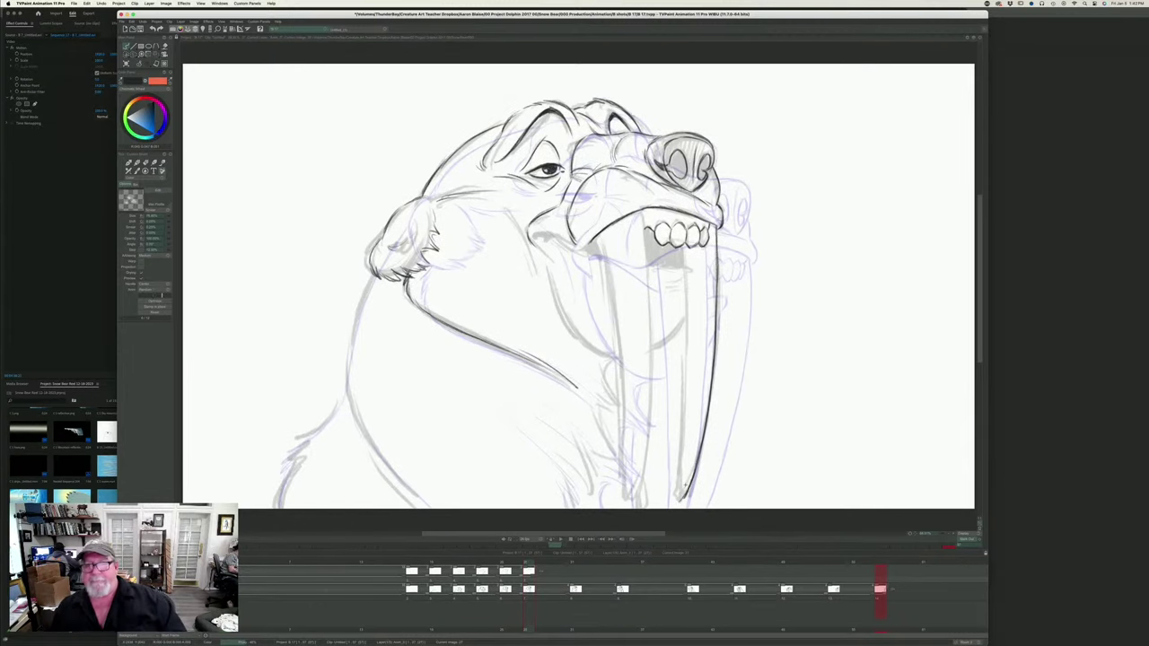
key("Left")
key("Right")
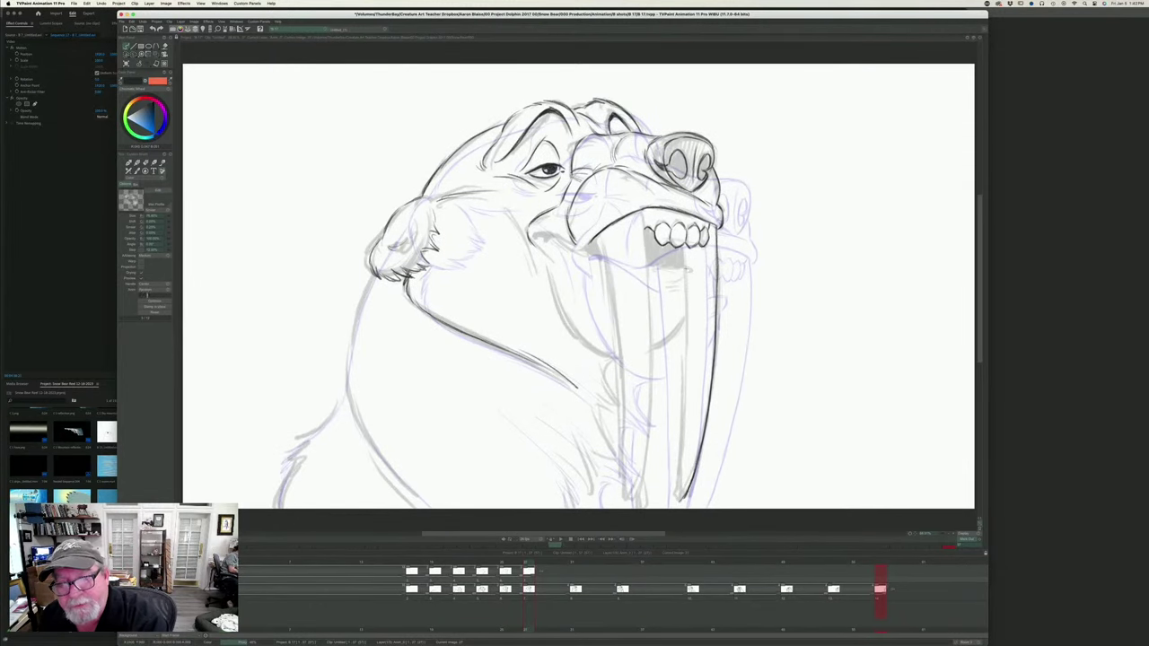
- Ink the lower mouth shape between the tusks beneath the upper teeth and compare it with the previous drawing
mouse_move(693, 269)
left_mouse_down()
mouse_move(649, 268)
mouse_move(690, 283)
mouse_move(663, 289)
left_mouse_up()
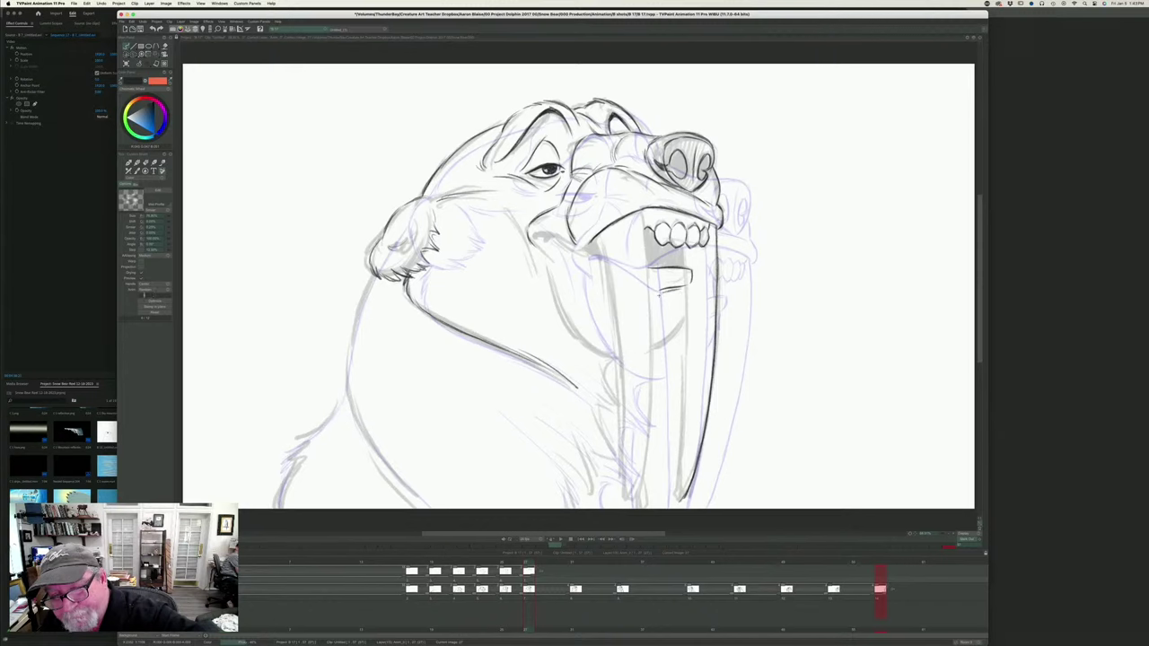
key("Left")
key("Right")
key("Left")
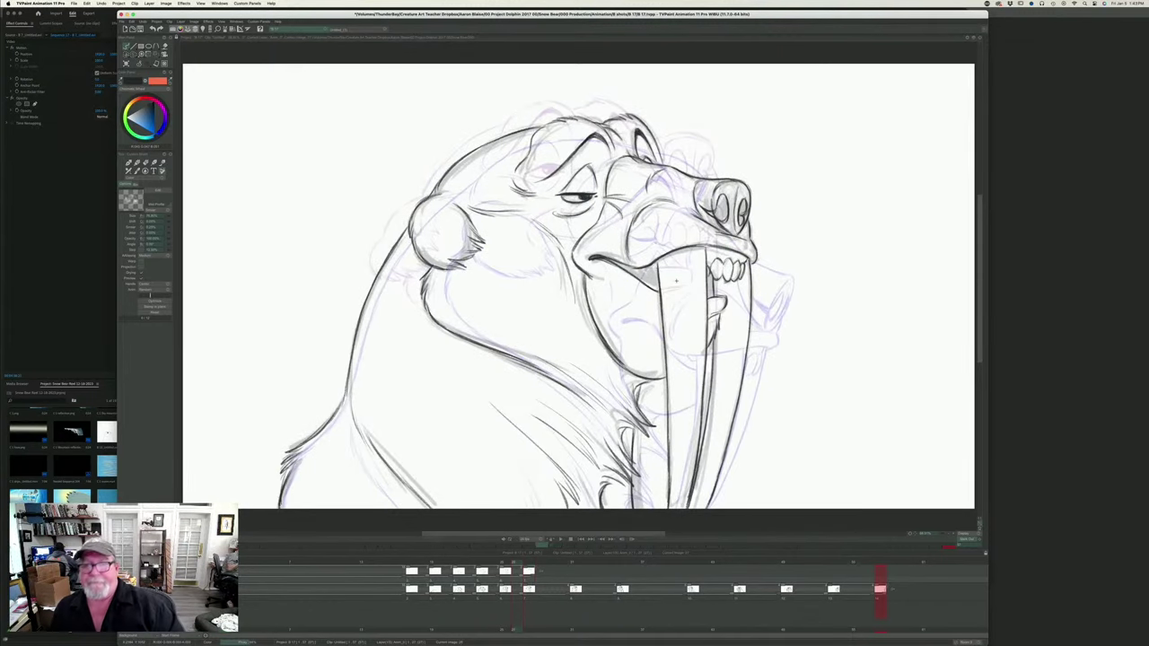
key("Right")
key("Right")
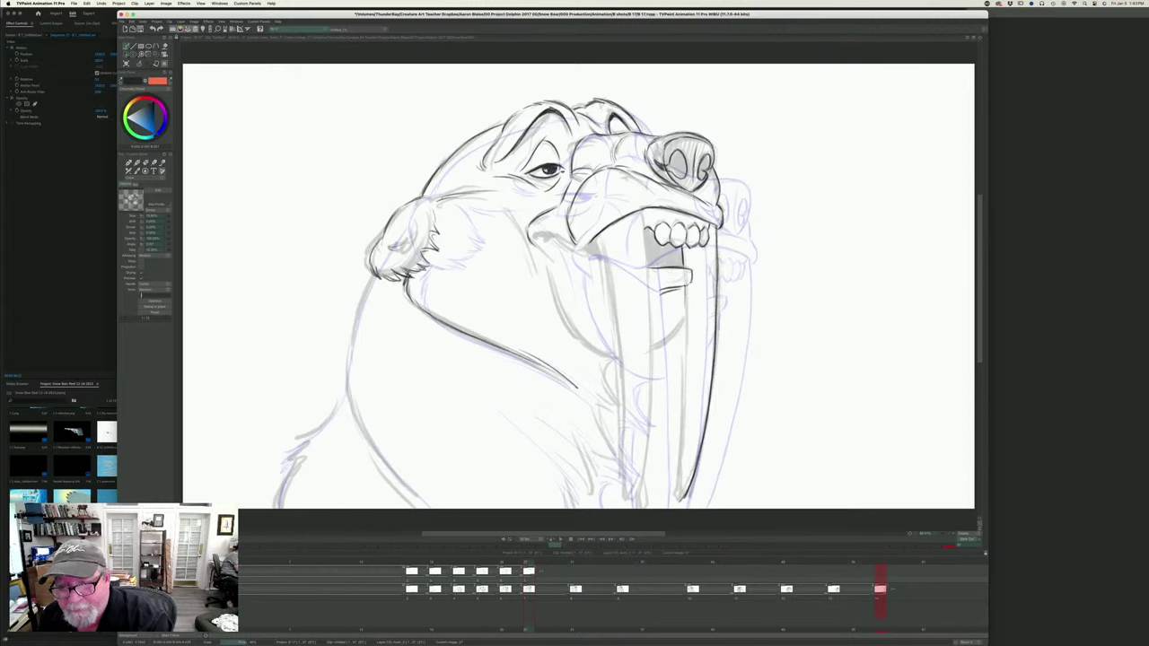
- Ink the far tusk's rear edge down to close its tip and compare the tusk with the previous drawing
left_click_drag(685, 288, 681, 431)
mouse_move(683, 382)
left_mouse_down()
mouse_move(674, 506)
mouse_move(686, 492)
left_mouse_up()
key("Left")
key("Right")
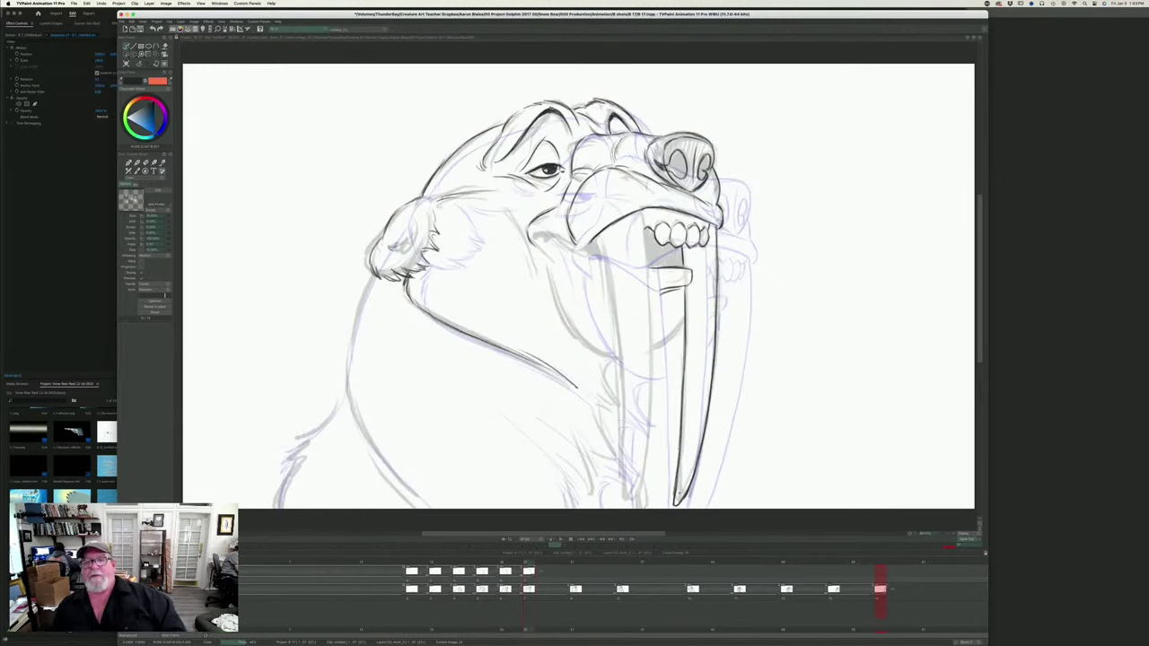
key("Left")
key("Right")
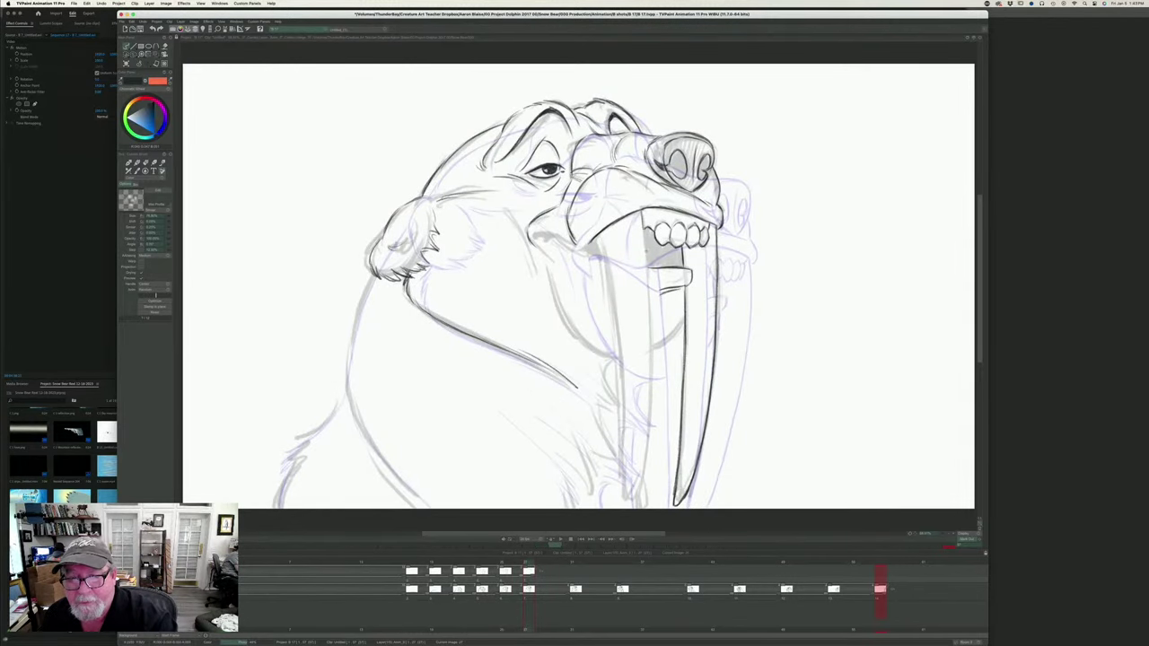
- Ink the near tusk's front and rear edges from the upper lip to the tip, comparing them with the previous drawing
mouse_move(643, 216)
left_mouse_down()
mouse_move(652, 402)
mouse_move(636, 495)
left_mouse_up()
key("Left")
key("Right")
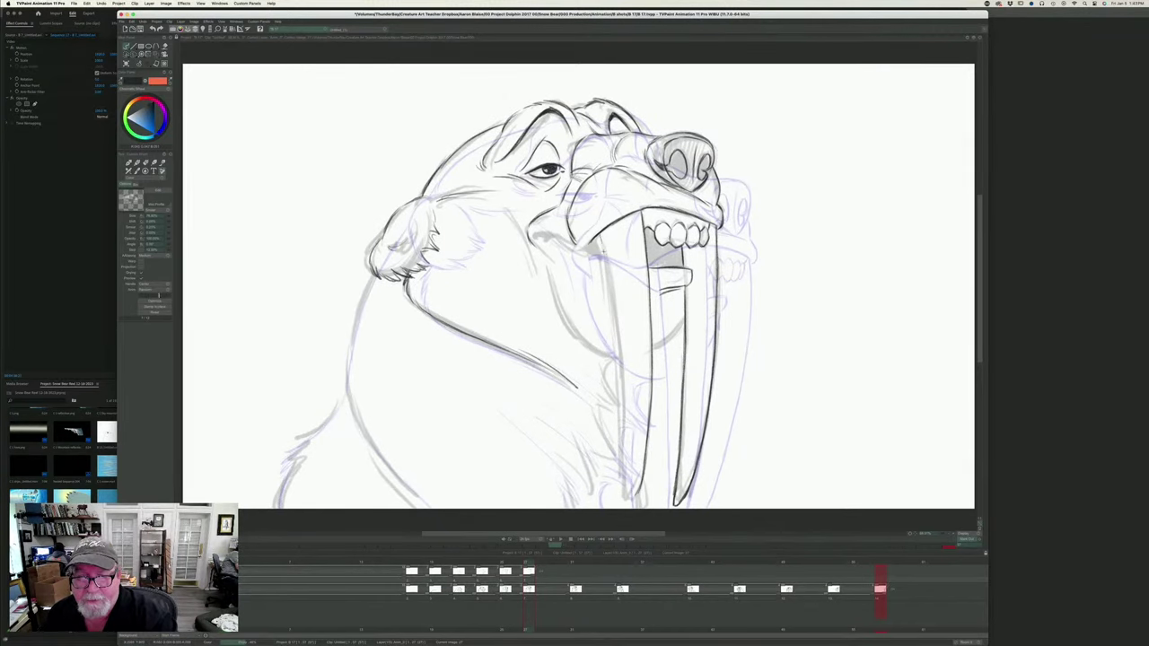
left_click_drag(600, 230, 629, 500)
key("Left")
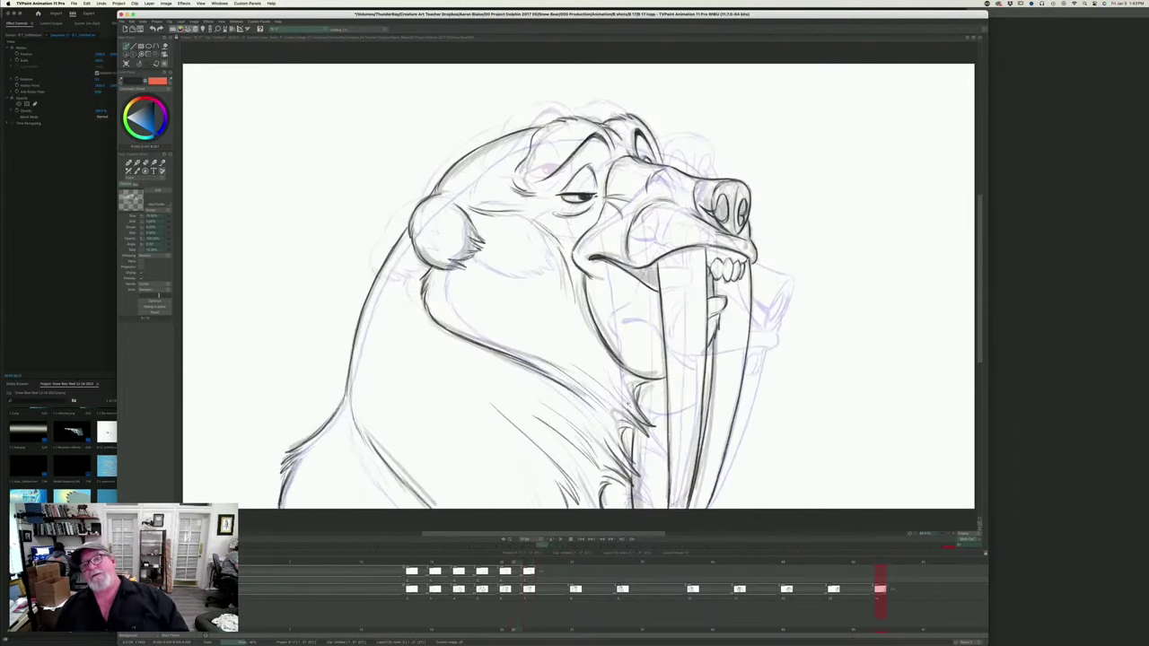
key("Right")
key("Left")
key("Right")
key("Left")
key("Right")
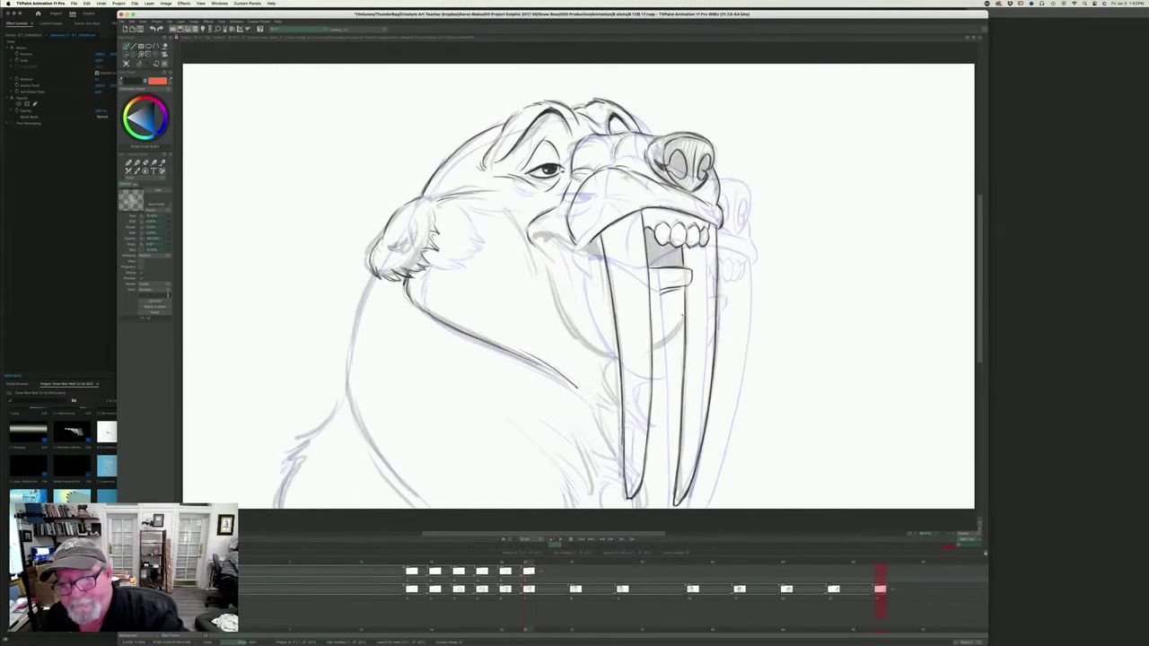
- Ink the short chin curve between the two tusks and check it against the previous drawing
mouse_move(685, 314)
left_mouse_down()
mouse_move(663, 345)
mouse_move(672, 338)
left_mouse_up()
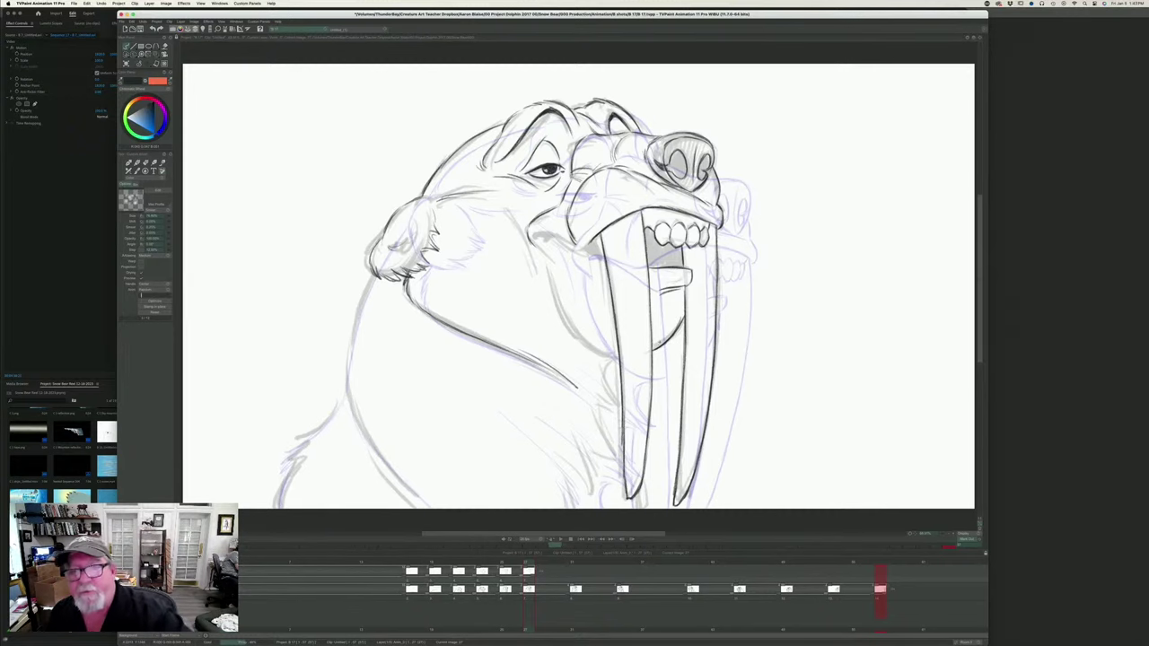
key("Left")
key("Right")
key("Left")
key("Right")
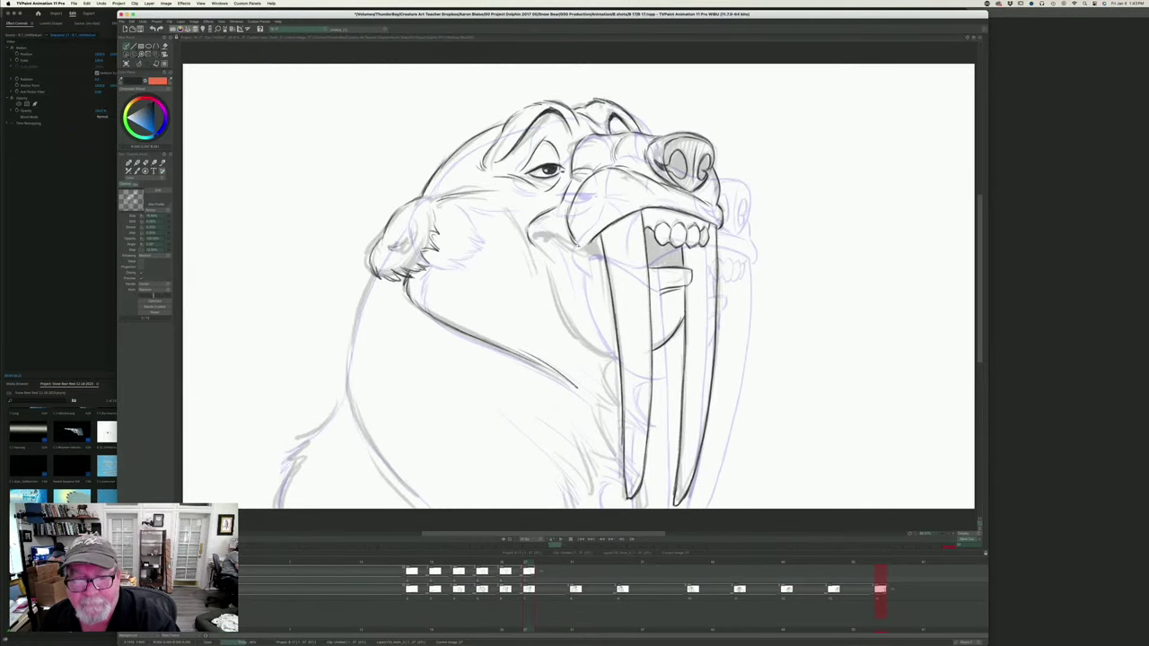
- Ink the mouth corner's line behind the near tusk and compare it with the previous drawing
left_click_drag(573, 245, 546, 235)
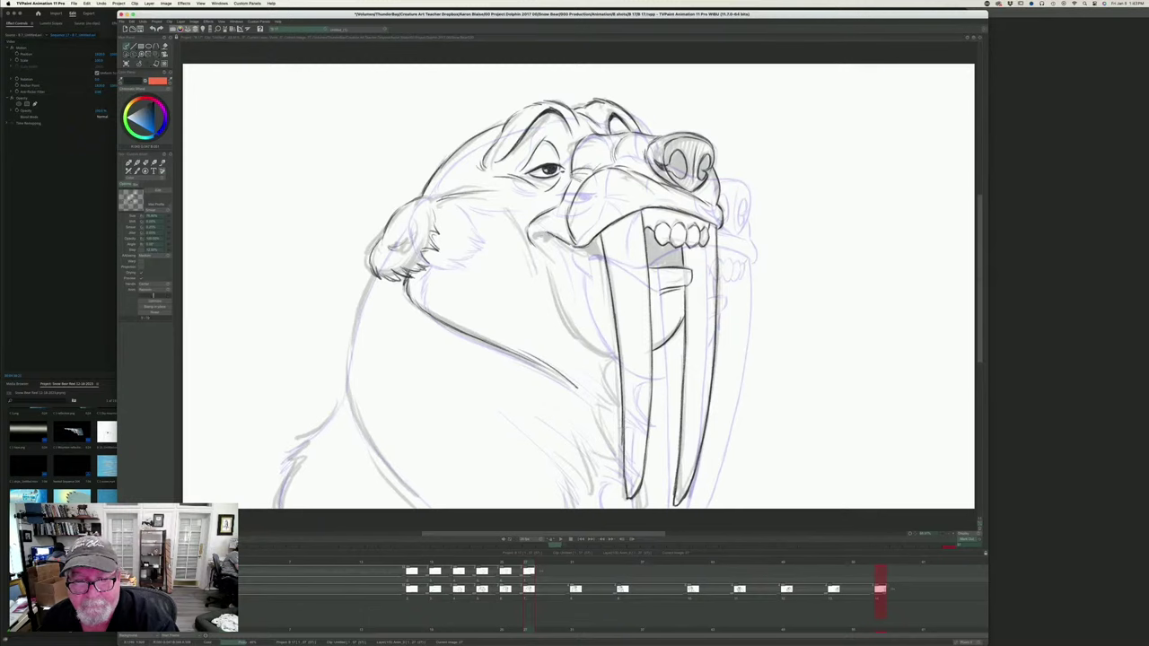
key("Left")
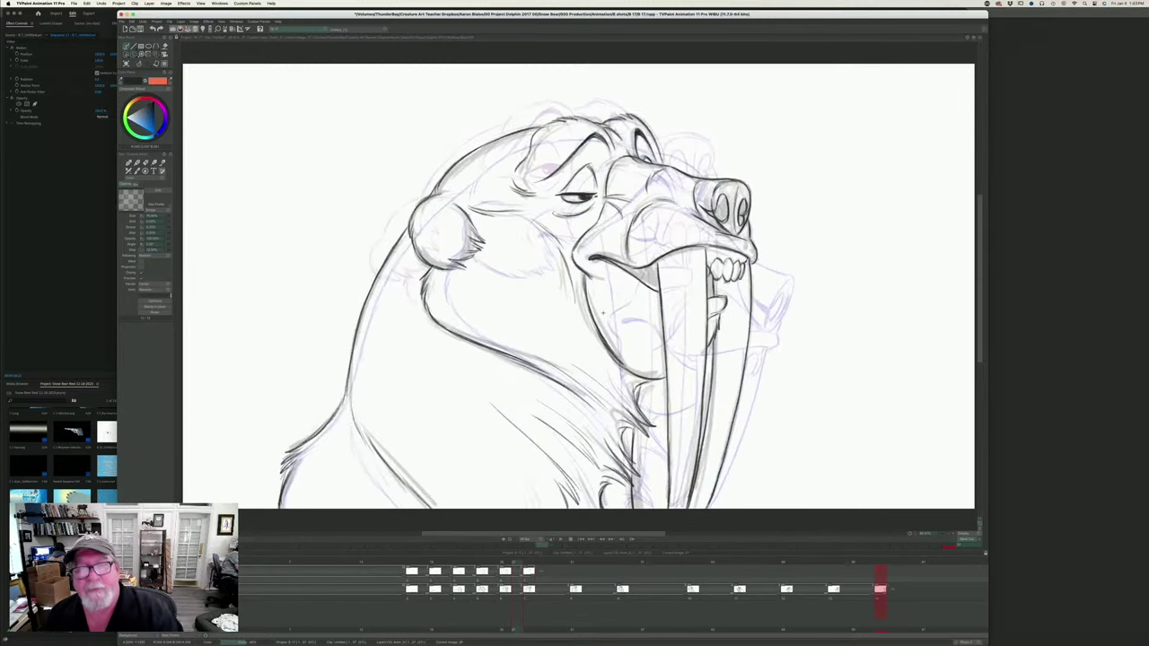
key("Right")
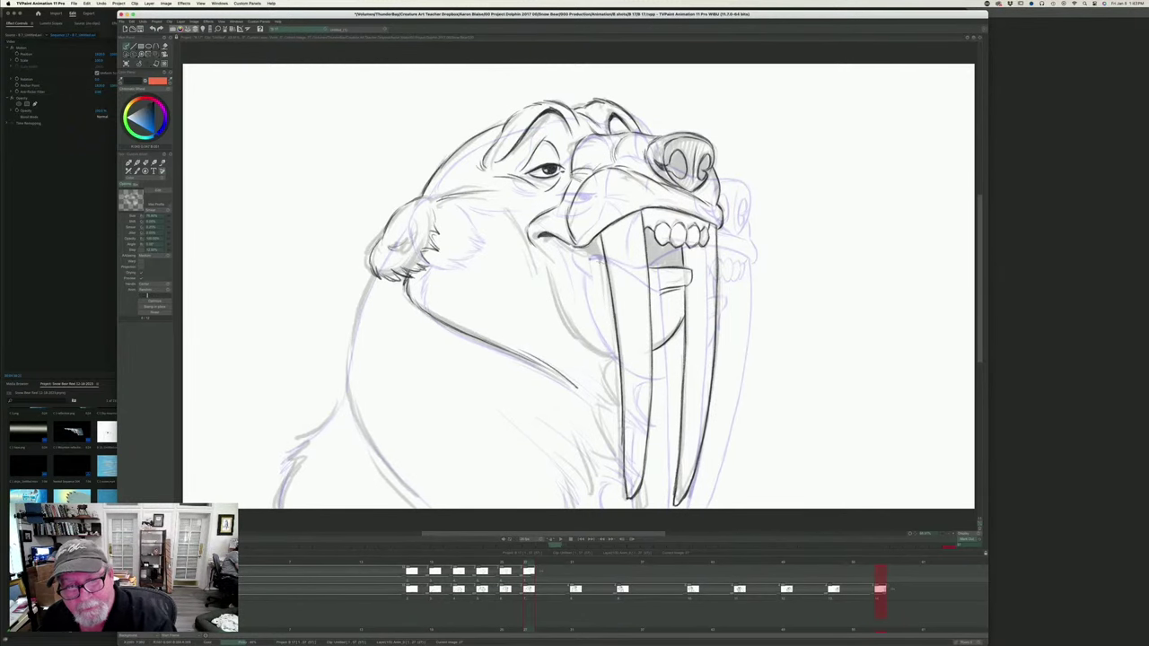
- Ink the short crease beneath the mouth corner and compare it with the adjacent drawing
key("Left")
key("Right")
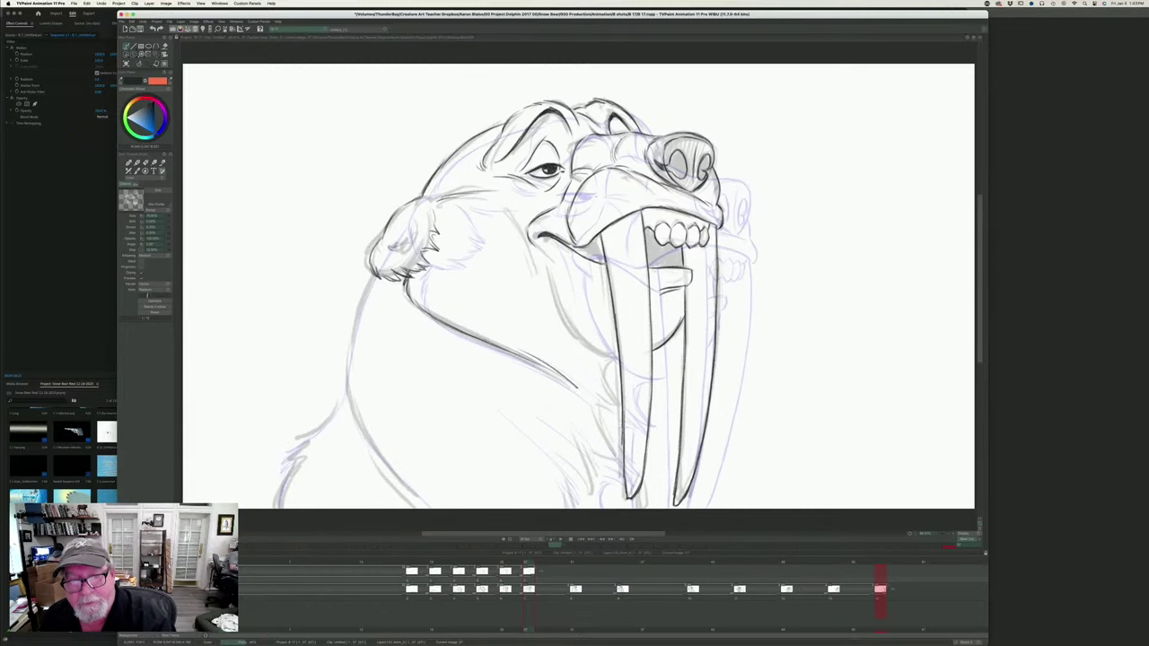
key("Left")
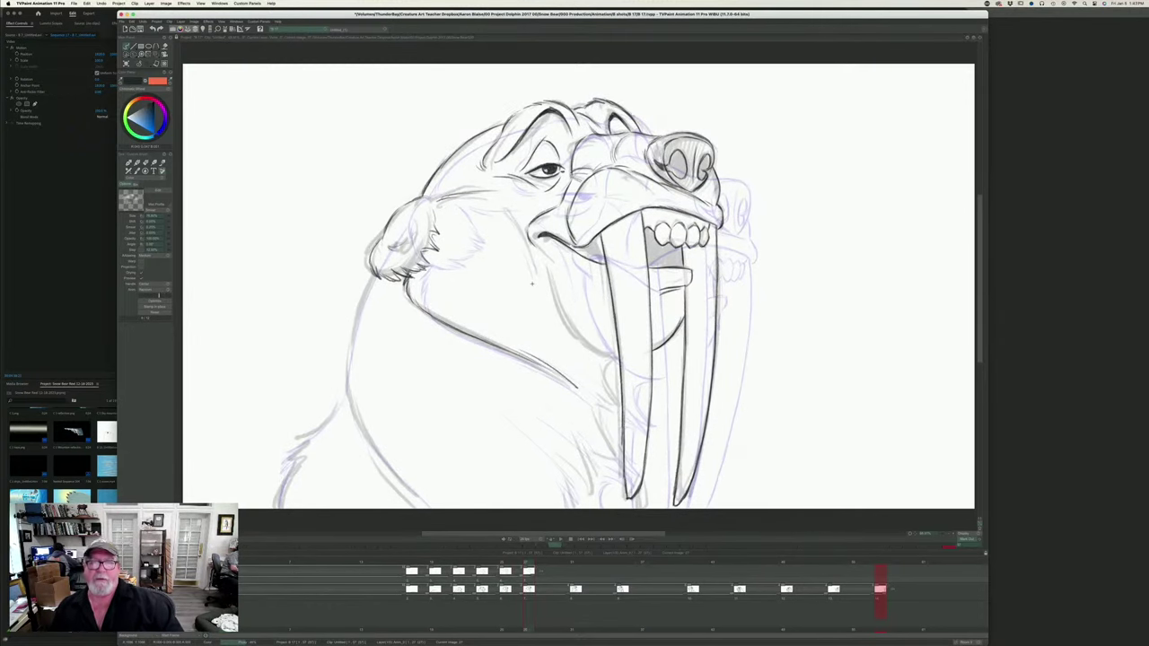
key("Left")
key("Right")
key("Right")
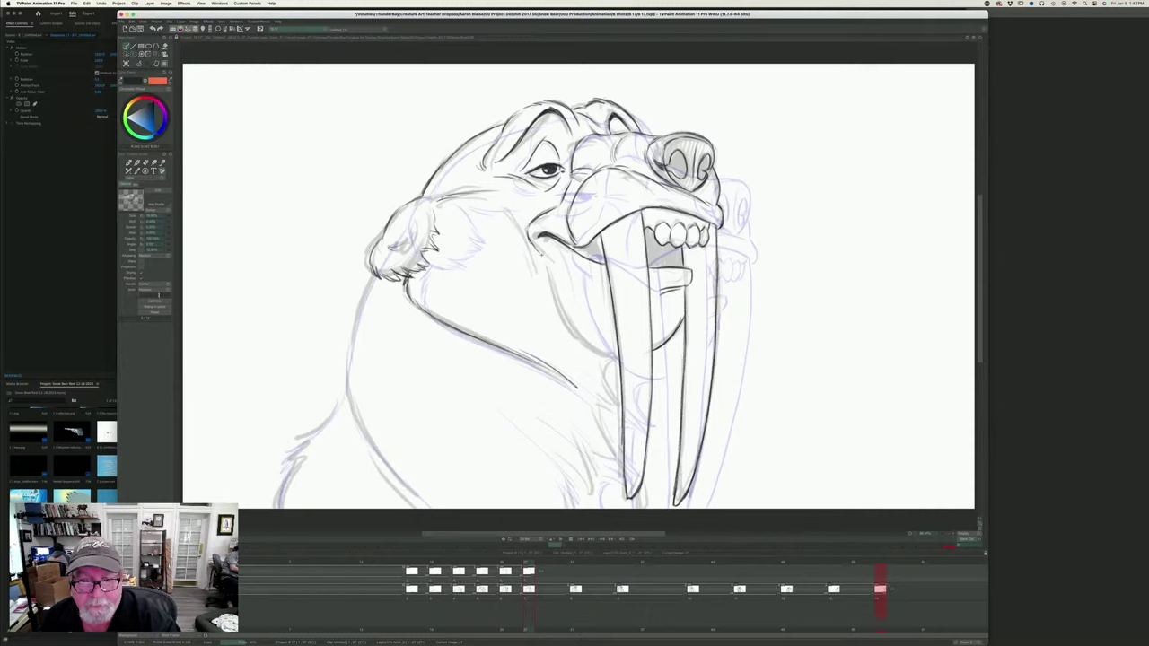
left_click_drag(529, 239, 542, 256)
key("Left")
key("Right")
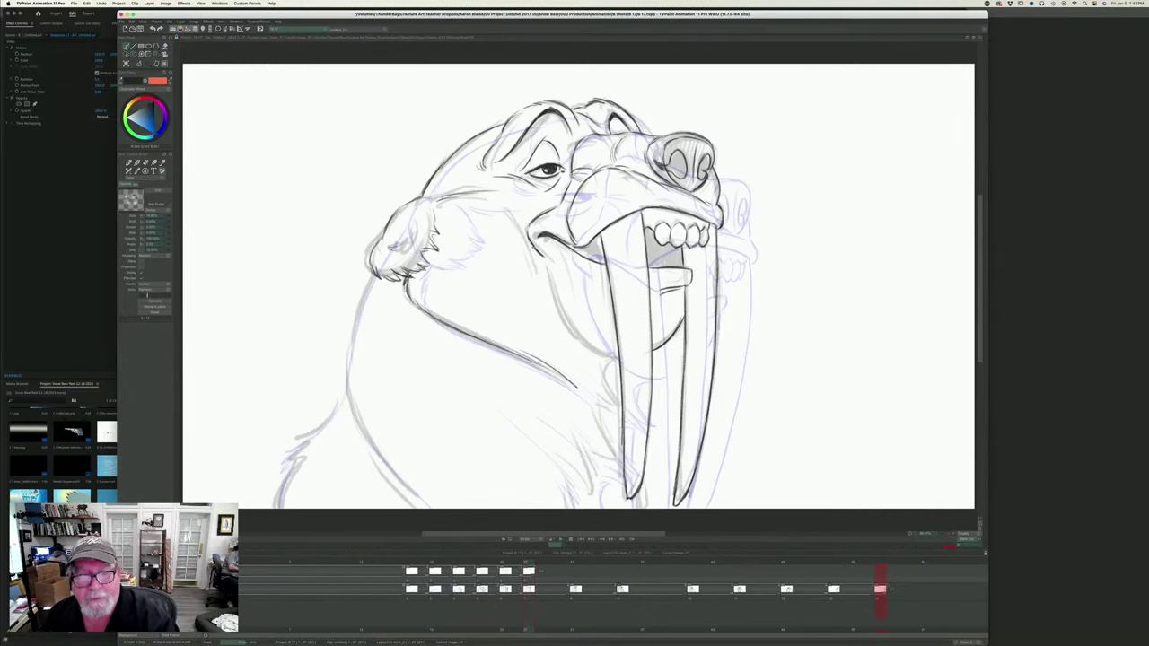
- Erase around the crease below the mouth corner, redraw its line and flip against the previous drawing
key("e")
left_click_drag(536, 250, 534, 272)
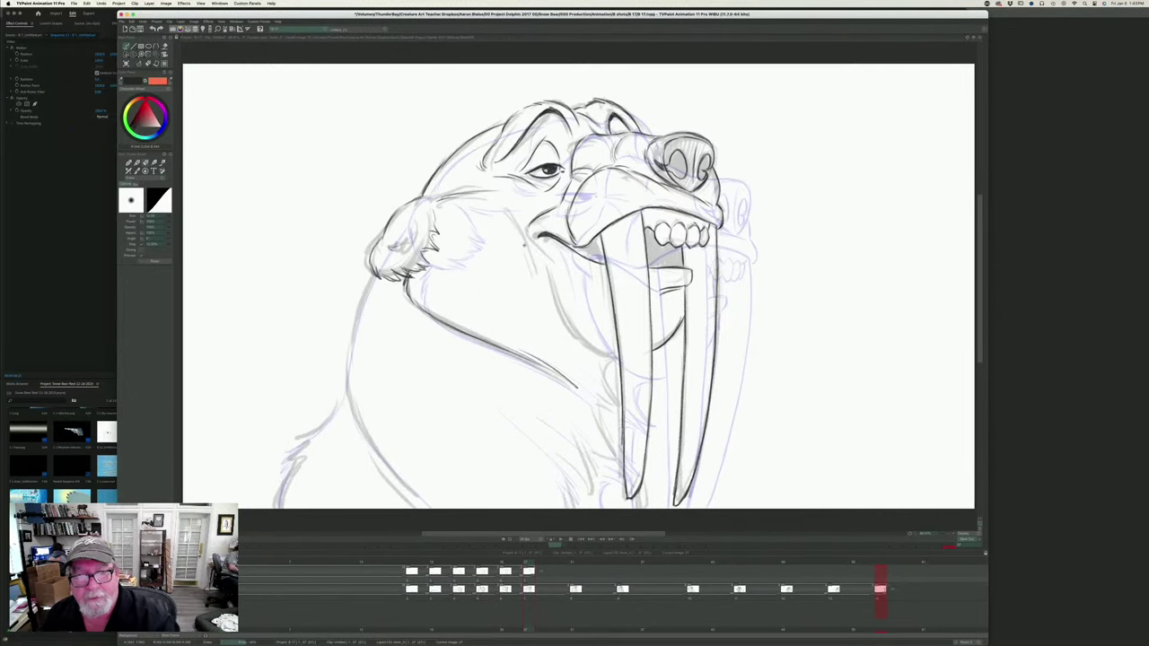
key("b")
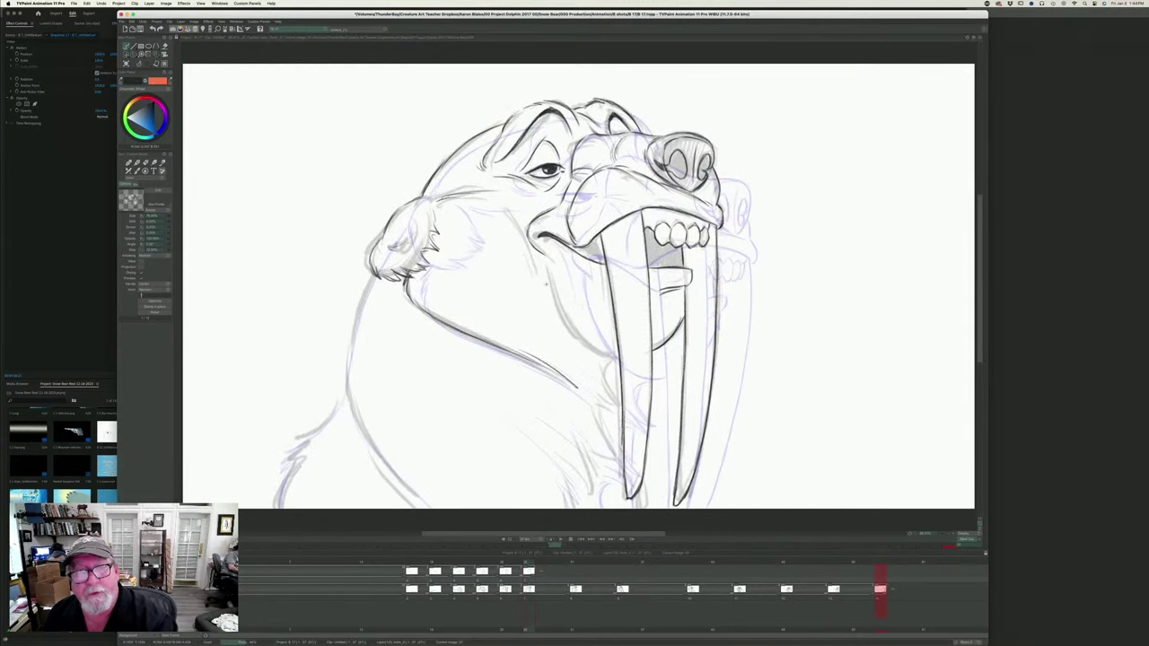
left_click_drag(530, 241, 555, 261)
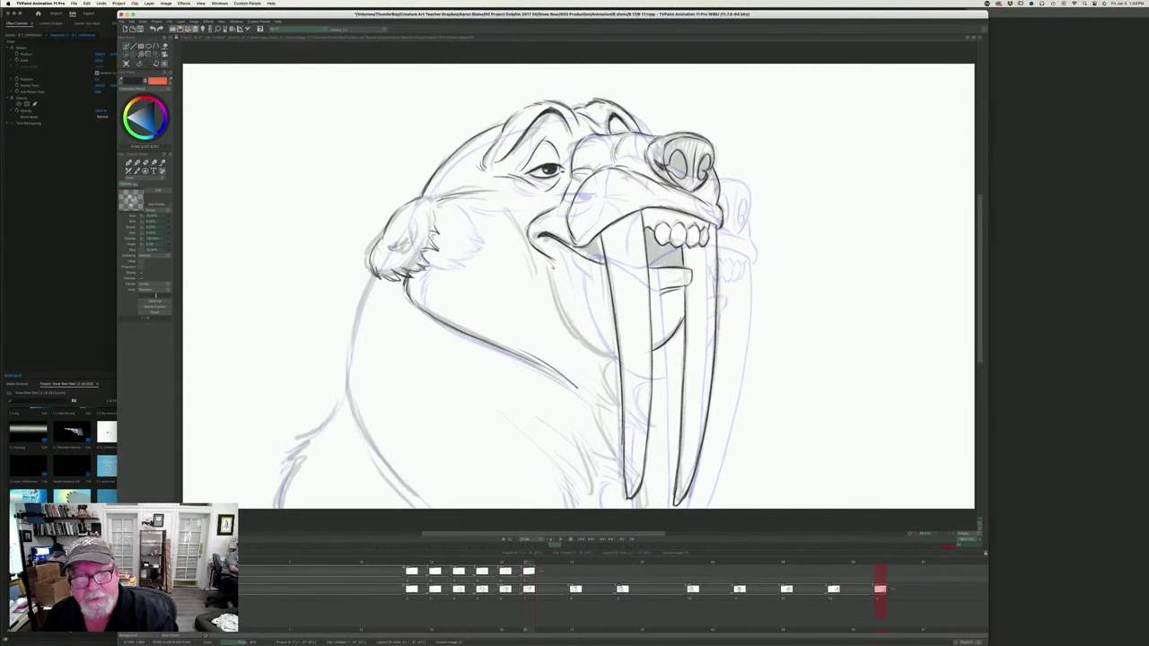
key("Left")
key("Right")
key("Left")
key("Right")
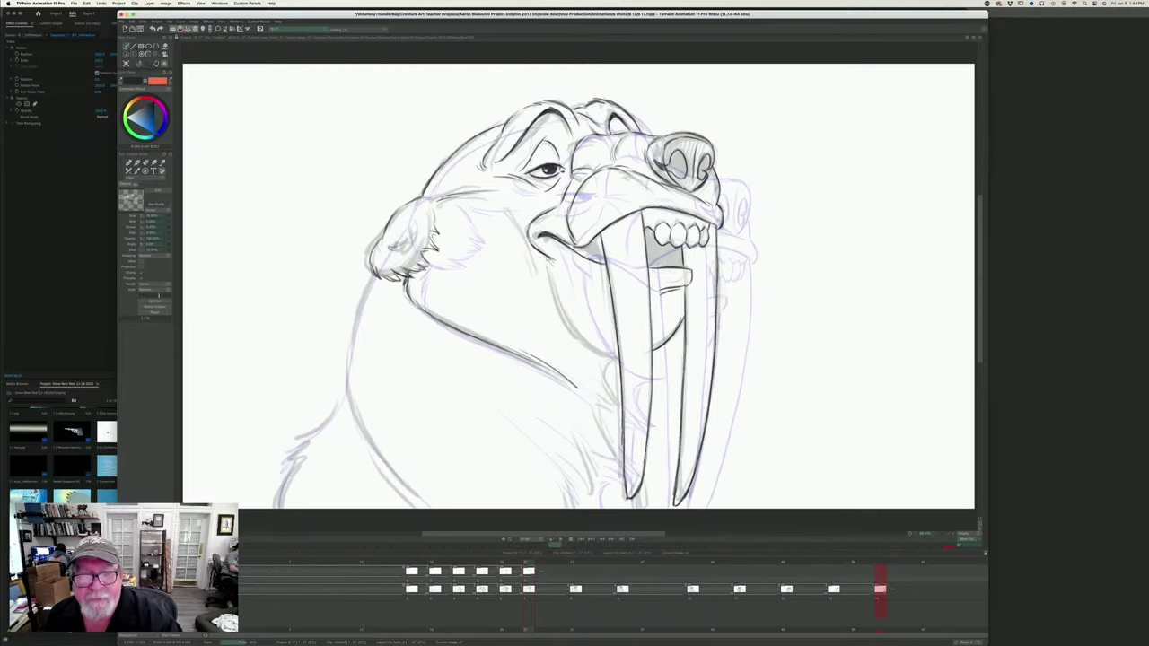
- Ink the lower jaw from the mouth corner to the near tusk and the fur strokes down the chest
mouse_move(543, 256)
left_mouse_down()
mouse_move(562, 316)
mouse_move(591, 350)
left_mouse_up()
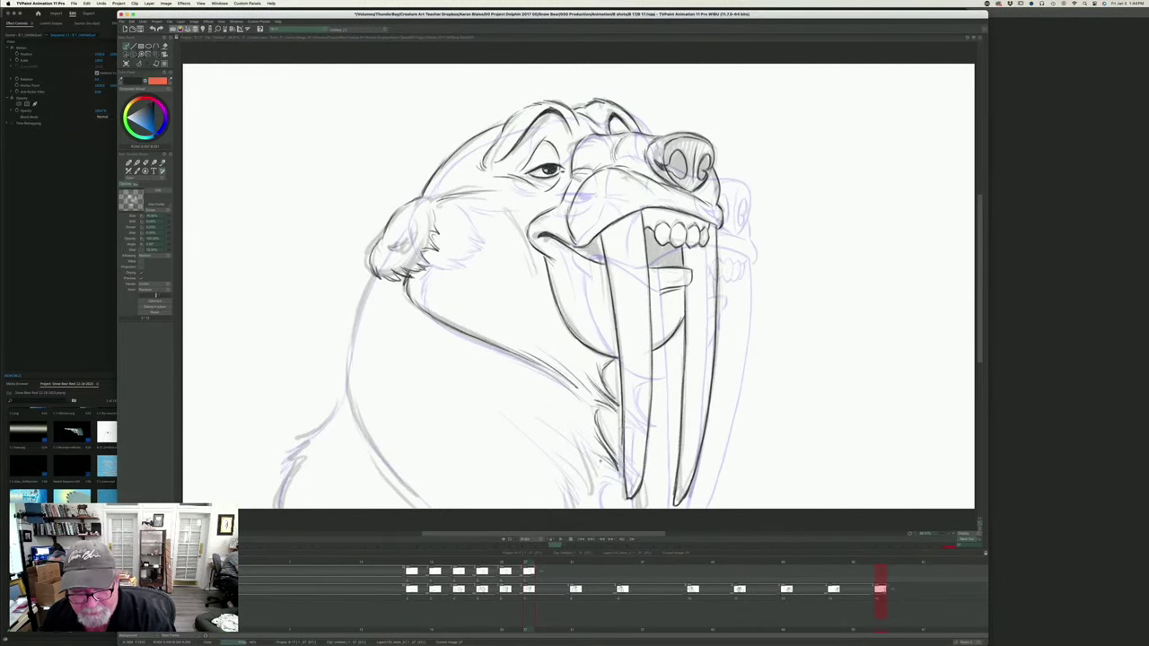
left_click_drag(589, 456, 608, 466)
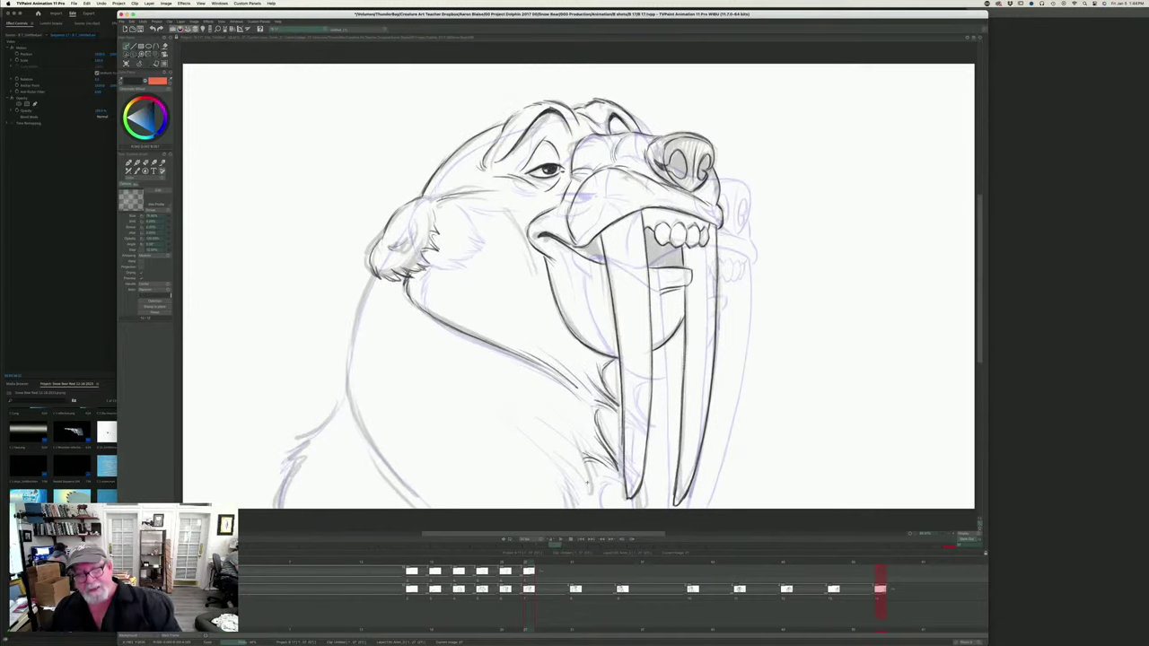
left_click_drag(585, 464, 592, 499)
left_click_drag(564, 457, 586, 496)
mouse_move(540, 446)
left_mouse_down()
mouse_move(583, 496)
mouse_move(554, 459)
mouse_move(575, 488)
left_mouse_up()
left_click_drag(557, 469, 577, 507)
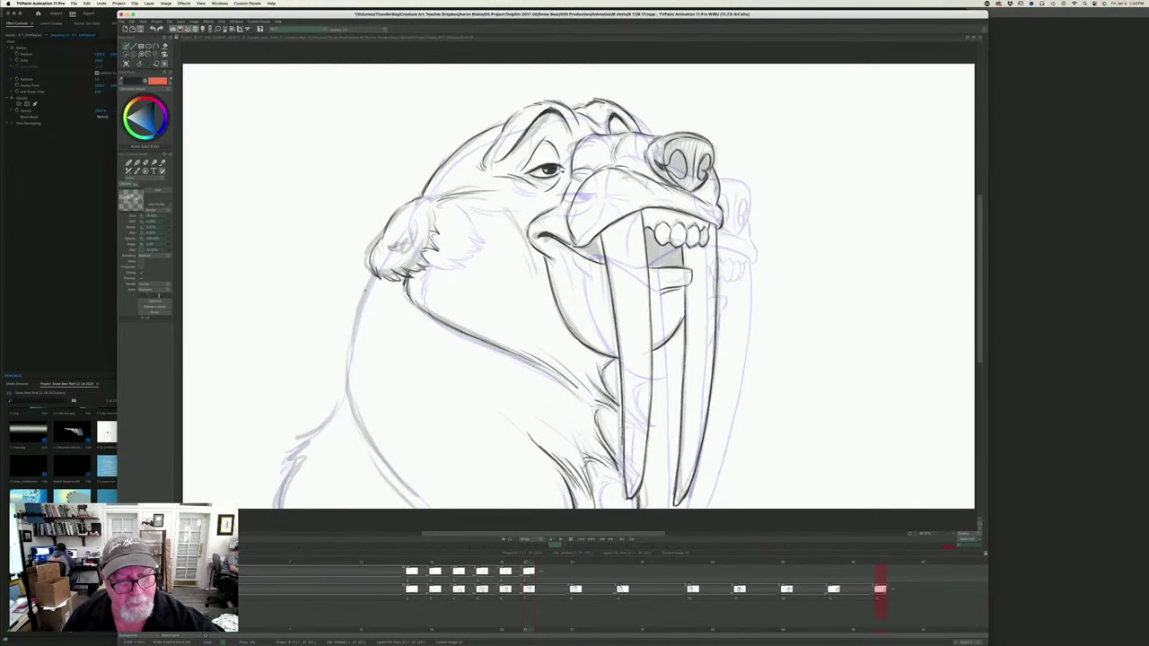
- Ink the neck and back outline with its shoulder fur plus the inner shoulder line, comparing them with the previous drawing
mouse_move(372, 277)
left_mouse_down()
mouse_move(347, 392)
mouse_move(291, 443)
mouse_move(276, 508)
left_mouse_up()
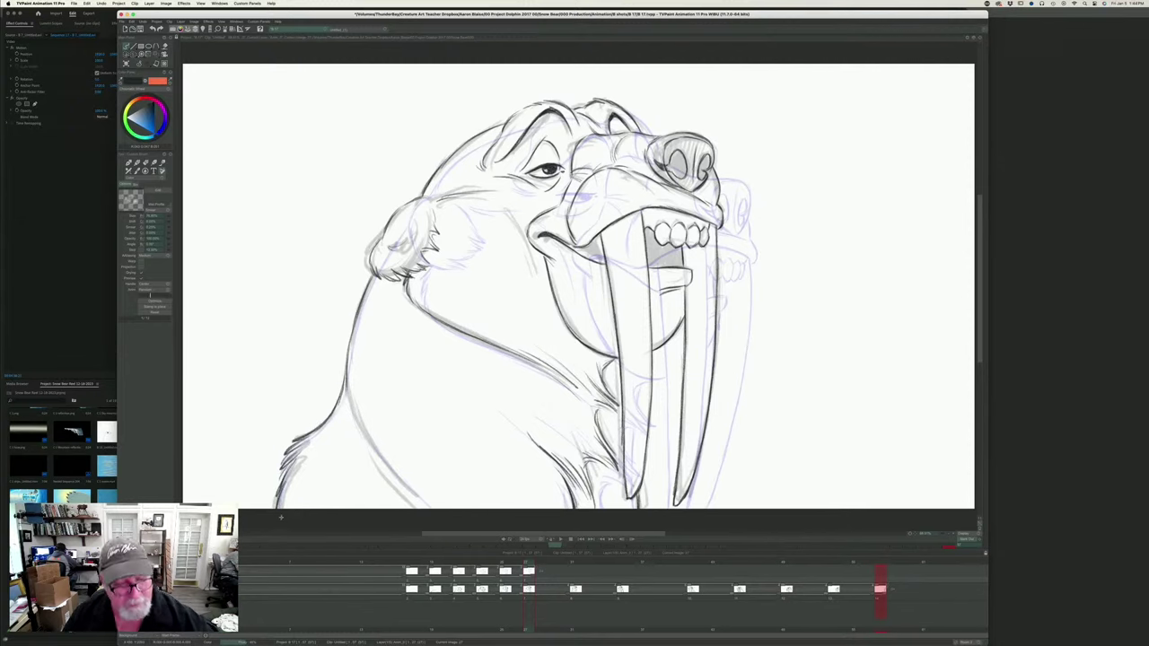
key("Left")
key("Right")
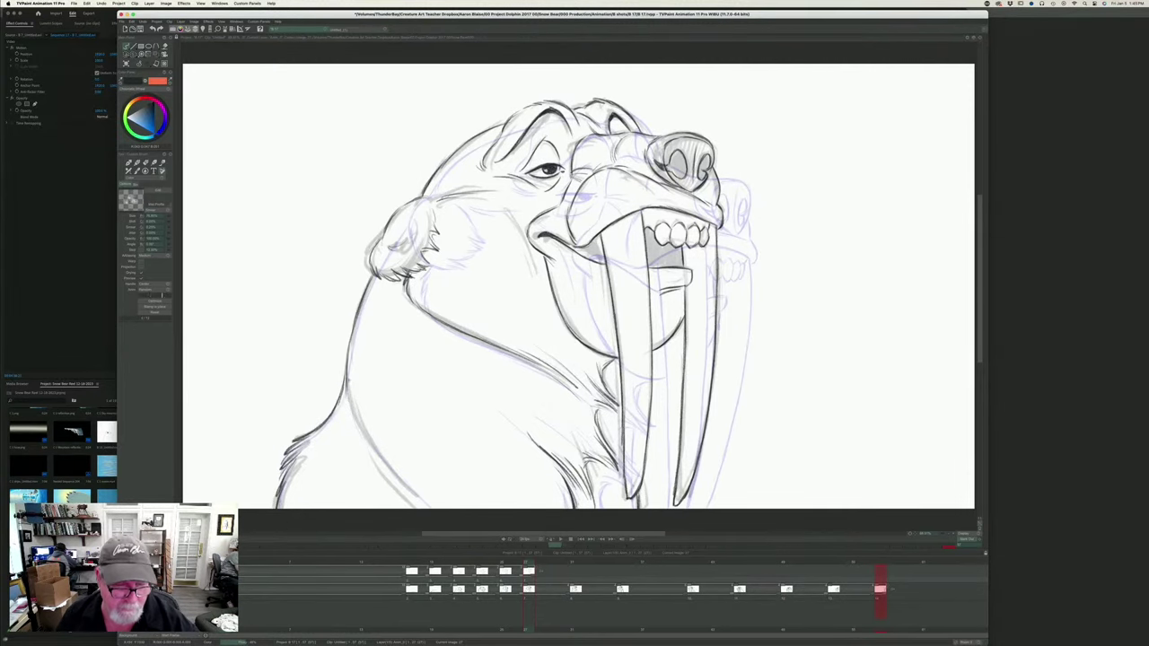
mouse_move(352, 406)
left_mouse_down()
mouse_move(362, 438)
mouse_move(418, 501)
left_mouse_up()
key("Left")
key("Right")
key("Left")
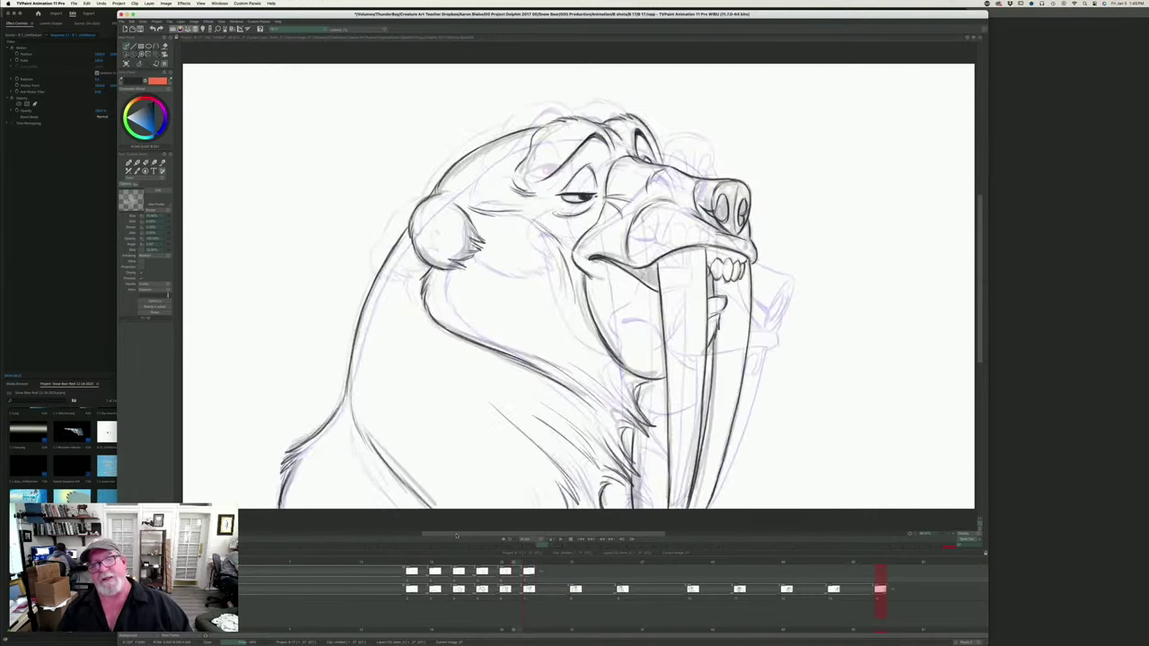
key("Right")
key("Left")
key("Right")
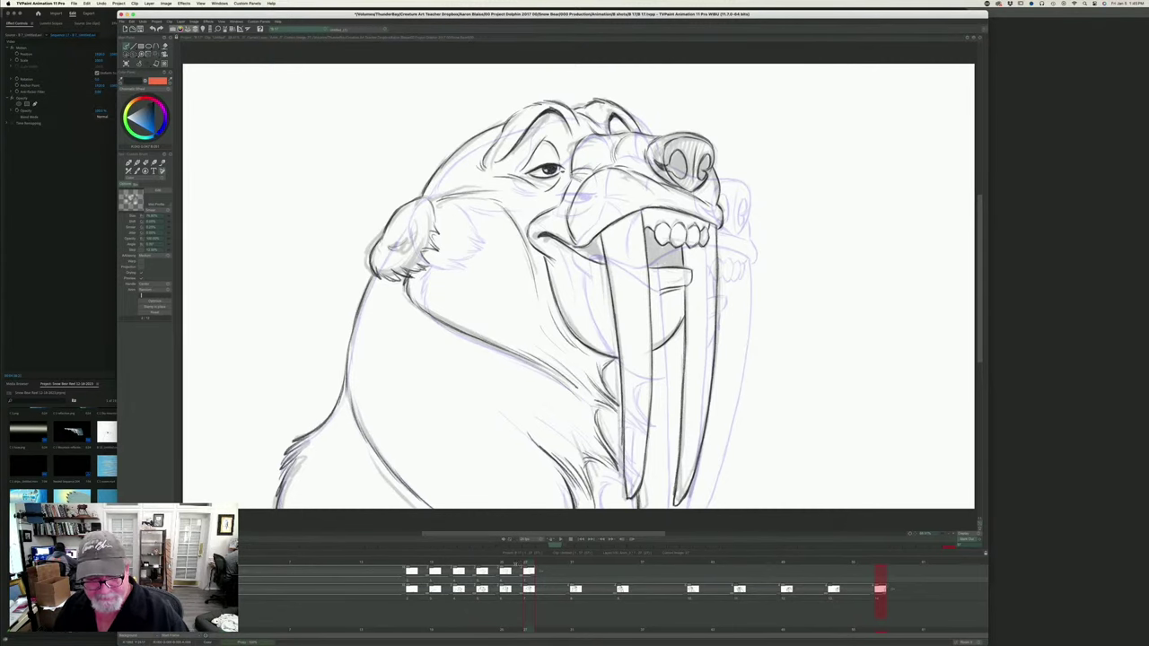
- Add a blank drawing on the clean-up layer above the next rough and flip between it and the previous drawing
left_click_drag(517, 565, 573, 587)
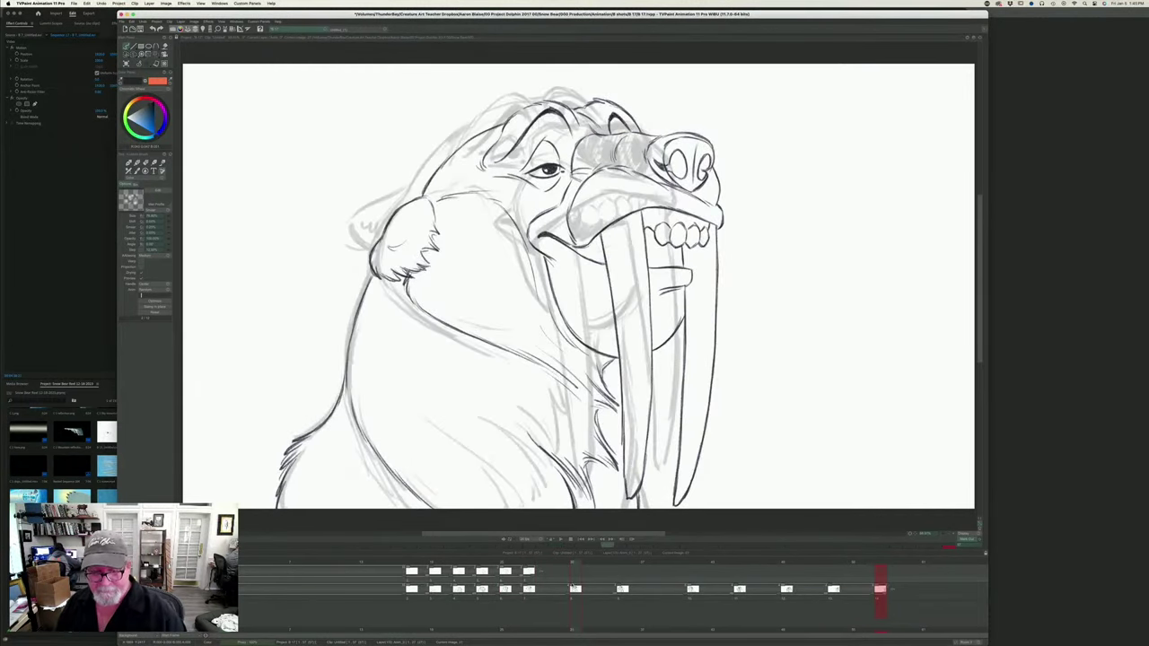
key("Insert")
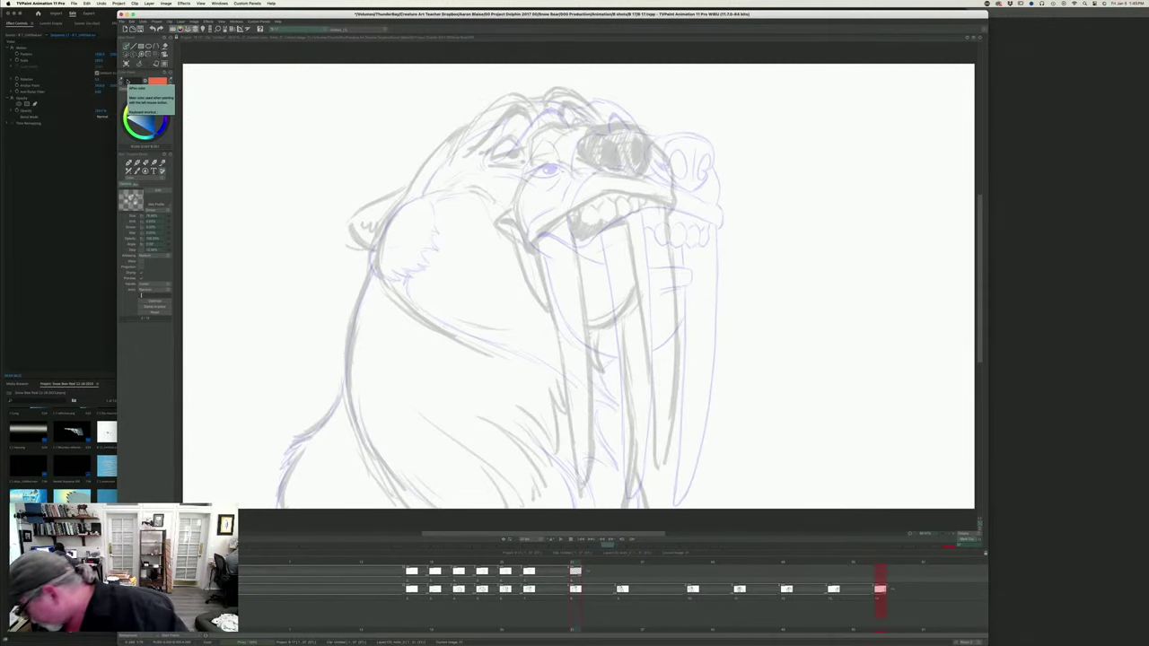
key("Left")
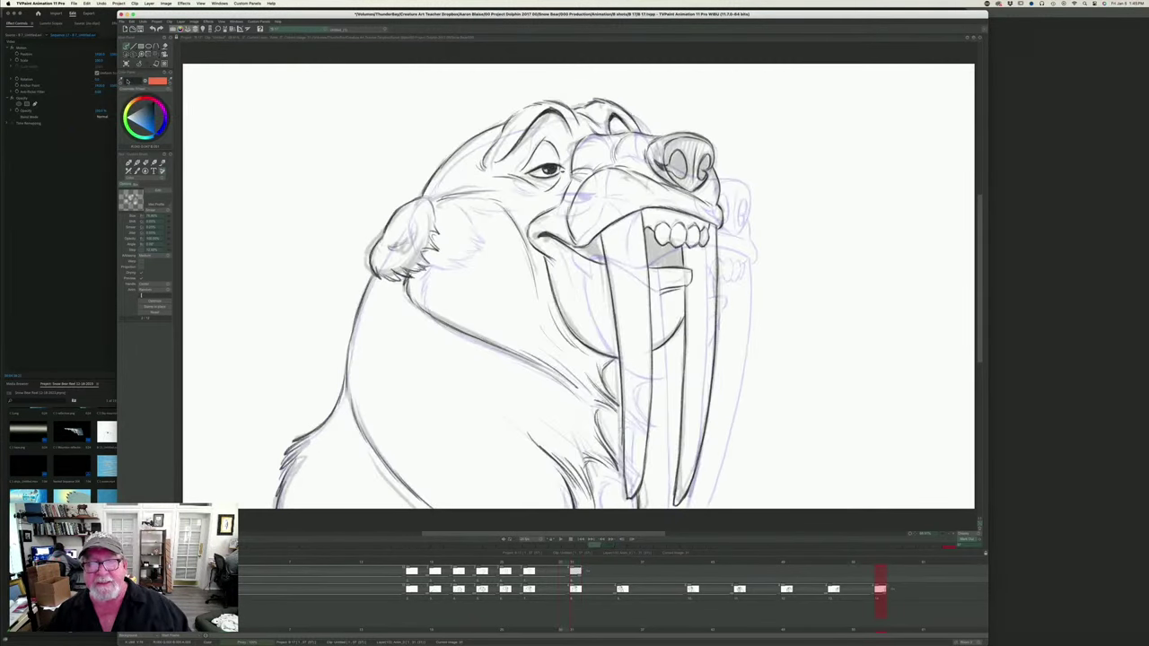
key("Right")
key("Left")
key("Right")
key("Left")
key("Right")
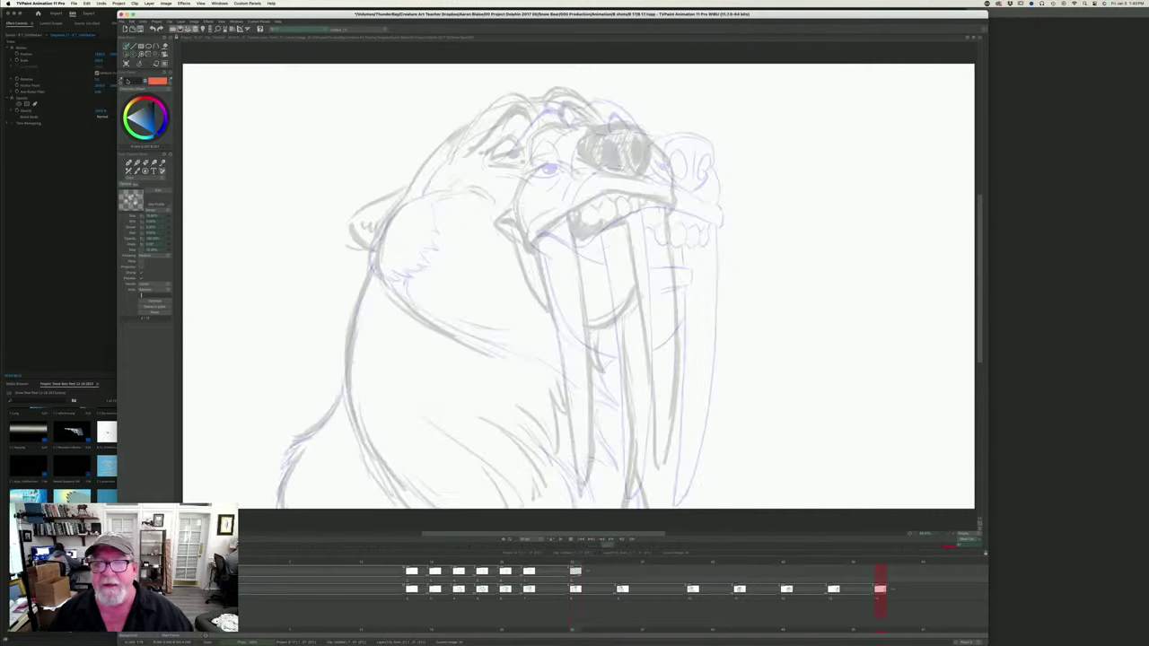
key("Left")
key("Right")
key("Left")
key("Right")
key("Left")
key("Right")
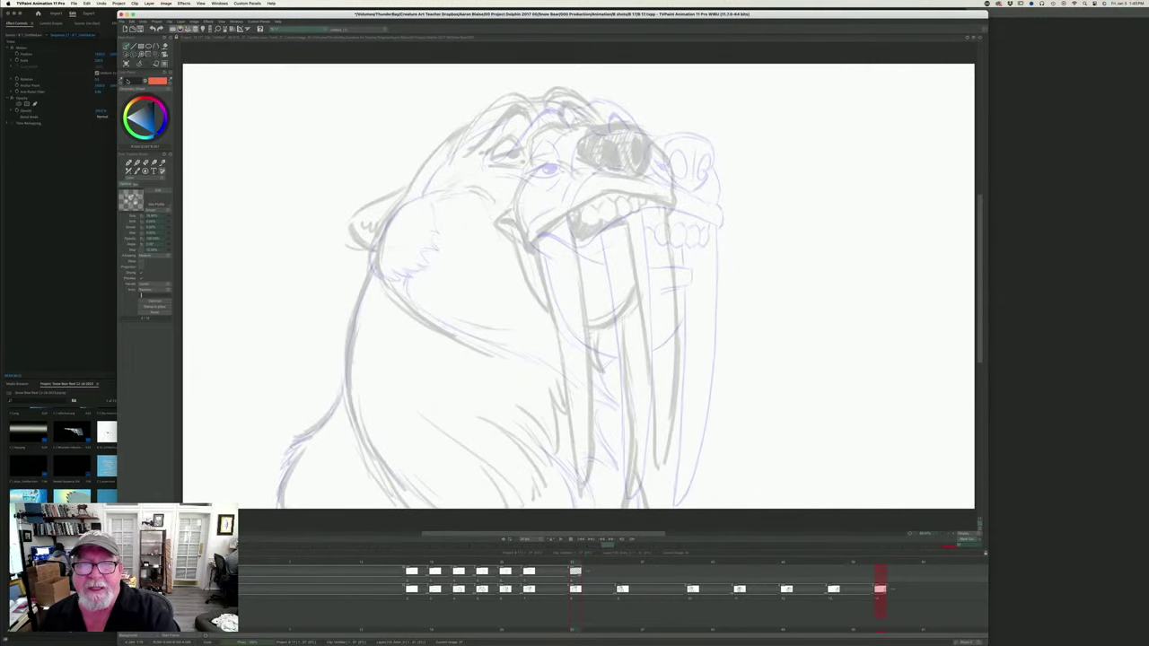
- Ink the muzzle's rear upper curve, the fold around the mouth corner and the nose outline over the rough
mouse_move(552, 125)
left_mouse_down()
mouse_move(570, 126)
mouse_move(537, 137)
mouse_move(498, 218)
mouse_move(515, 241)
left_mouse_up()
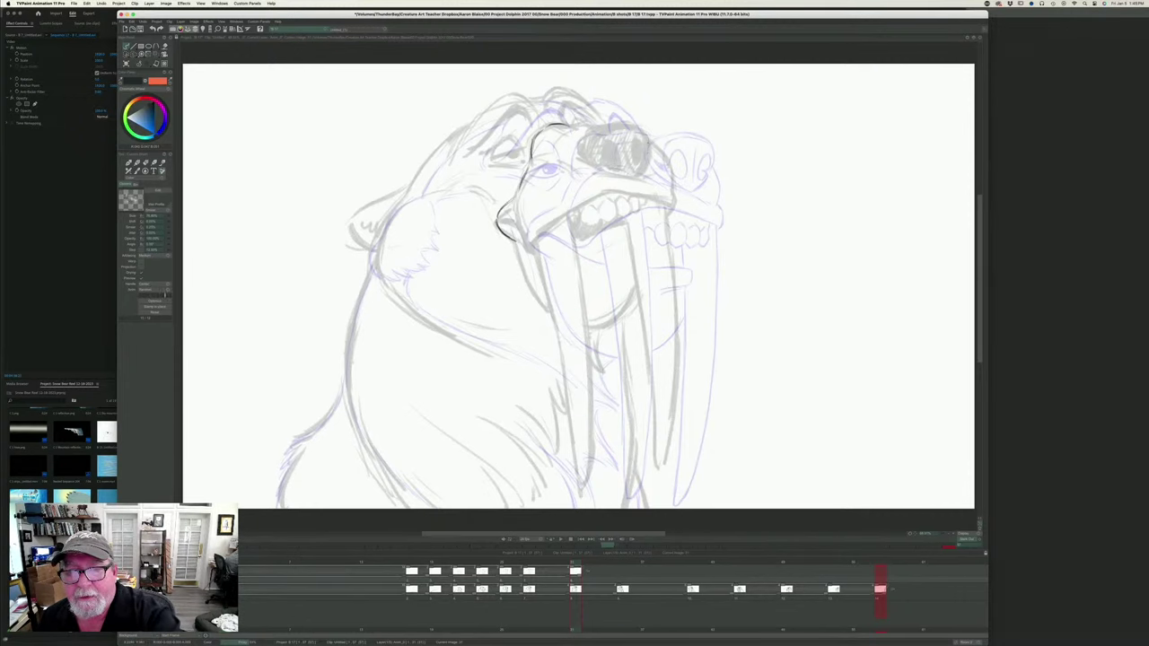
mouse_move(647, 136)
left_mouse_down()
mouse_move(638, 175)
mouse_move(648, 161)
left_mouse_up()
mouse_move(620, 124)
left_mouse_down()
mouse_move(641, 127)
mouse_move(596, 128)
mouse_move(581, 148)
left_mouse_up()
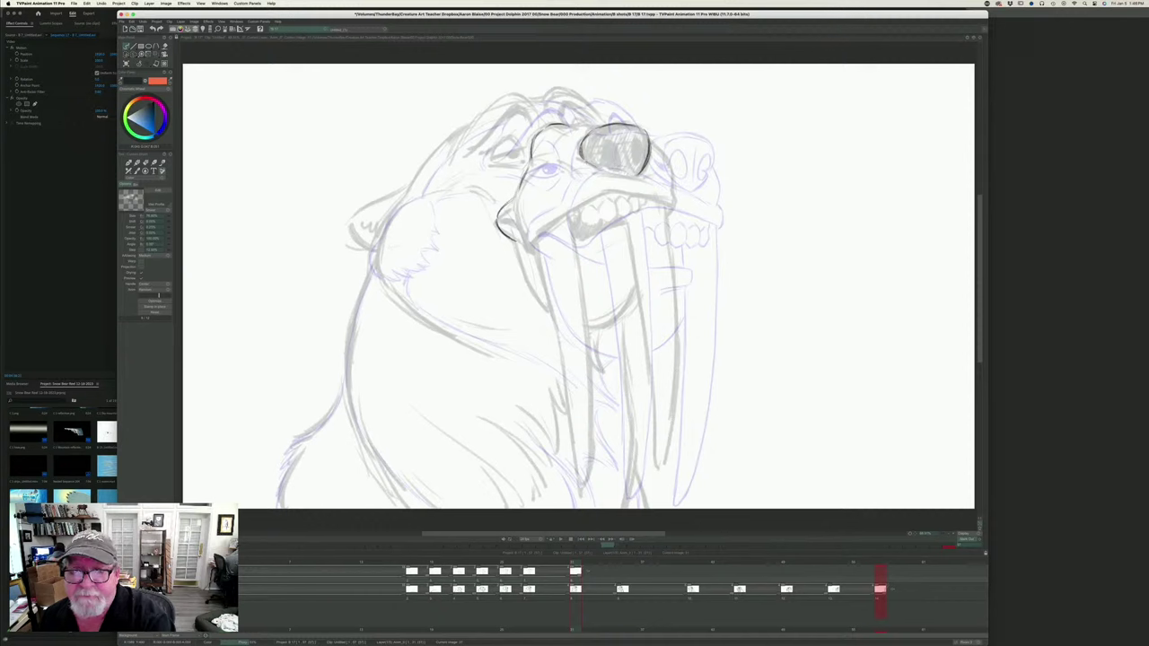
mouse_move(580, 159)
left_mouse_down()
mouse_move(619, 175)
mouse_move(591, 174)
left_mouse_up()
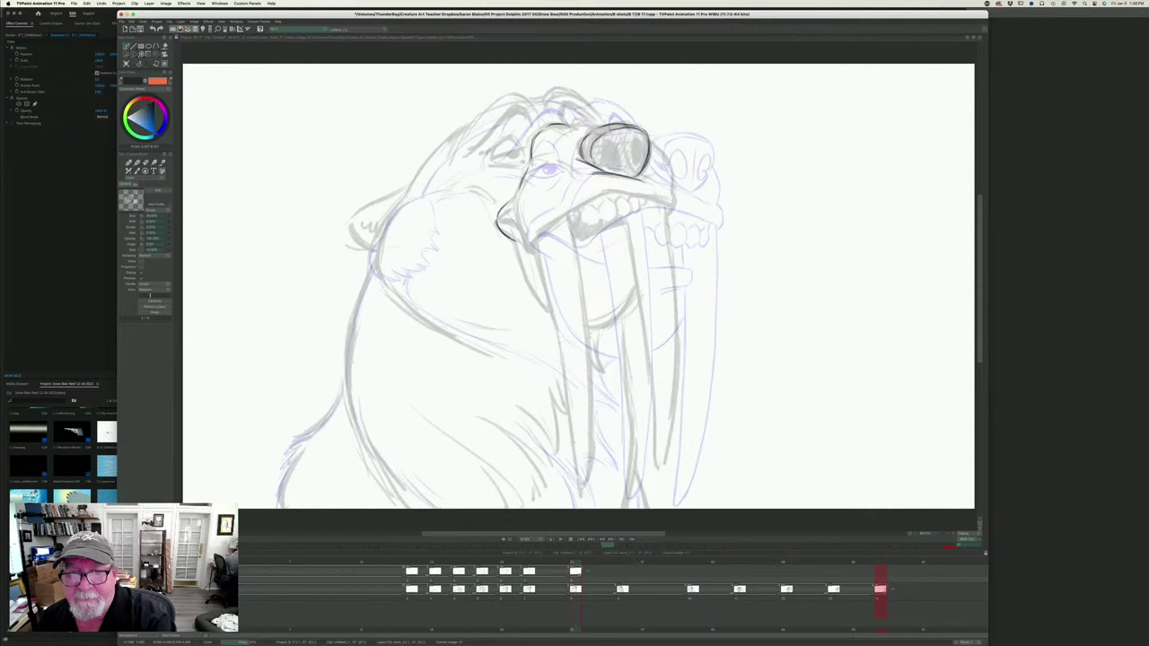
- Ink both nostrils inside the nose and compare the nose with the previous drawing
key("Left")
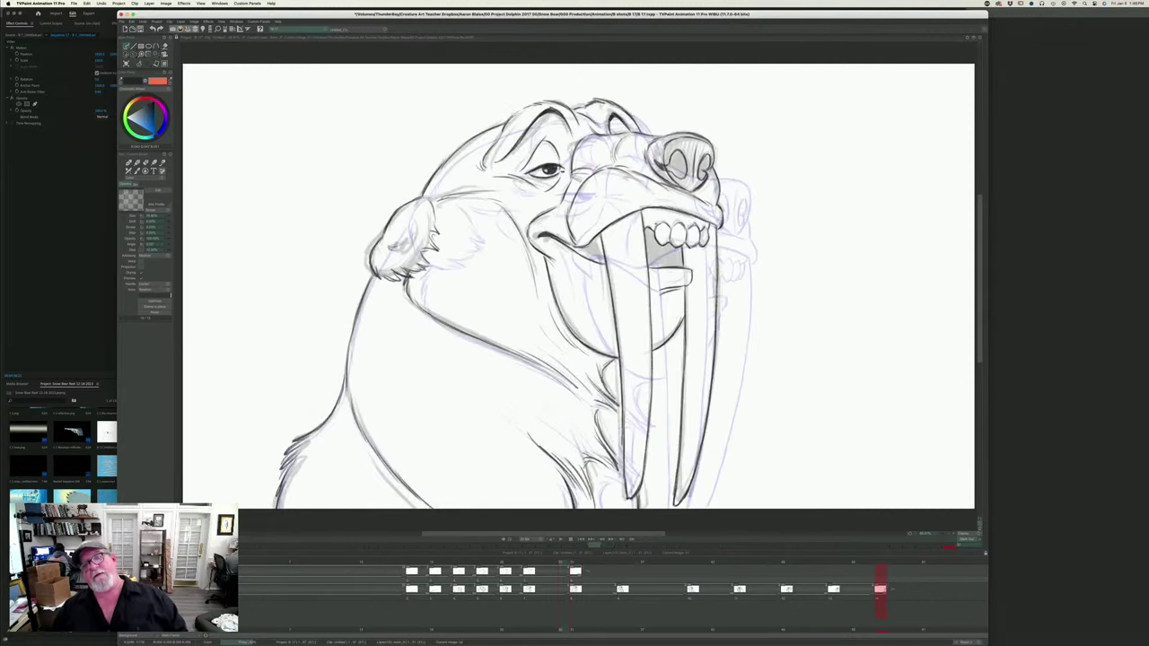
key("Right")
key("Left")
key("Right")
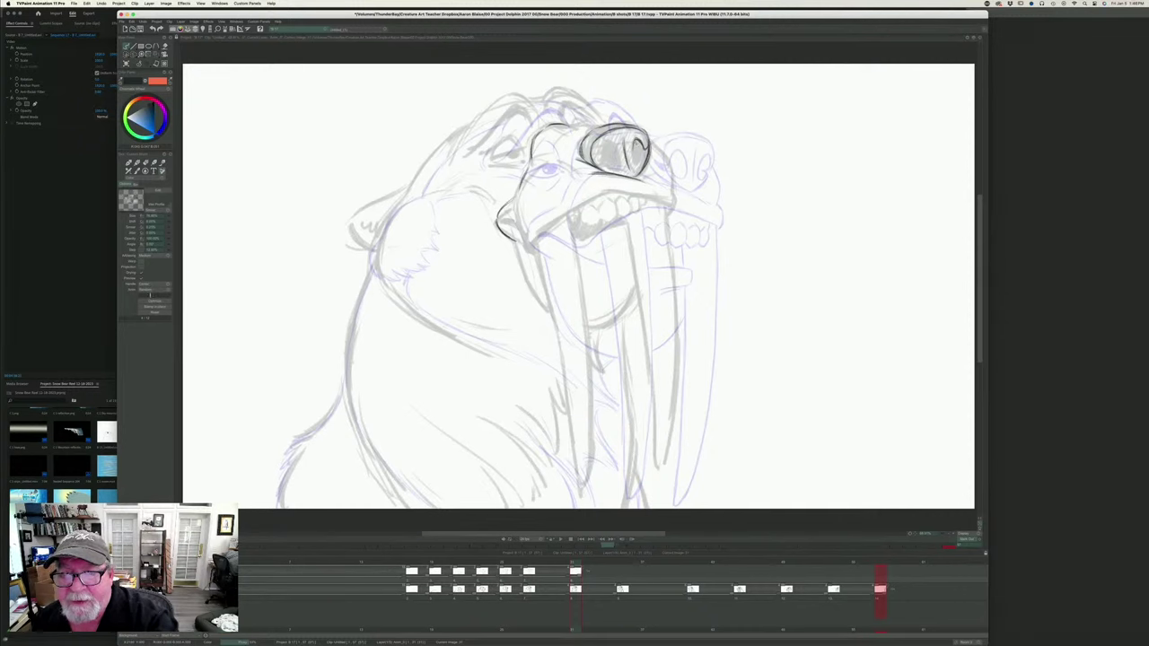
left_click_drag(635, 141, 638, 168)
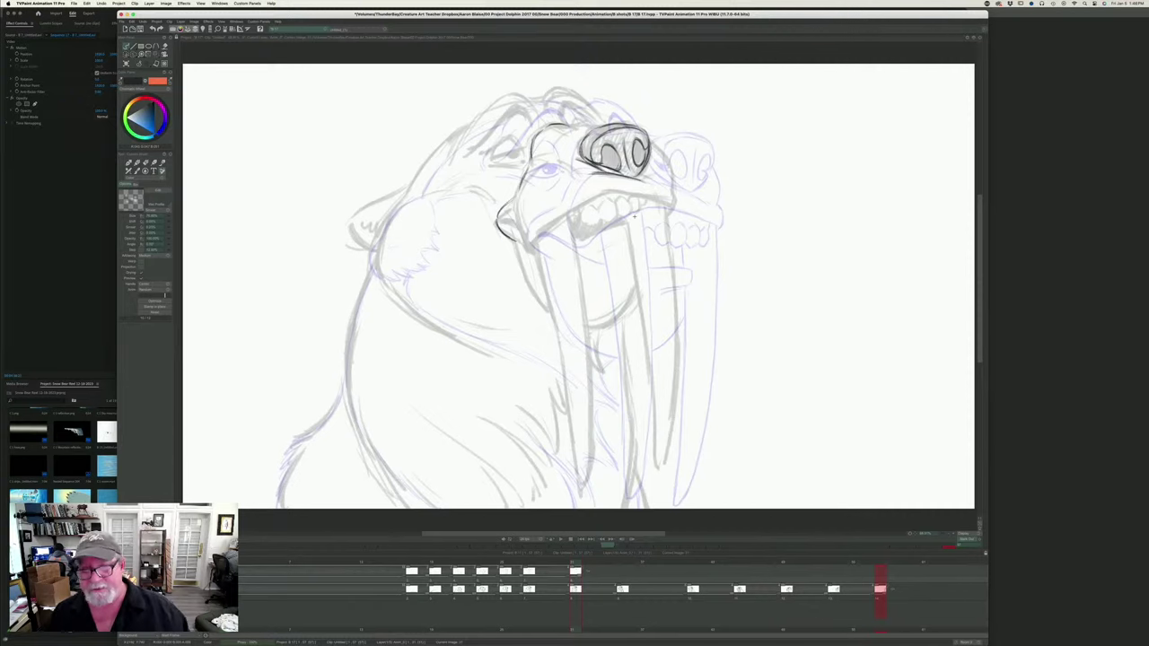
key("Left")
key("Right")
key("Left")
key("Right")
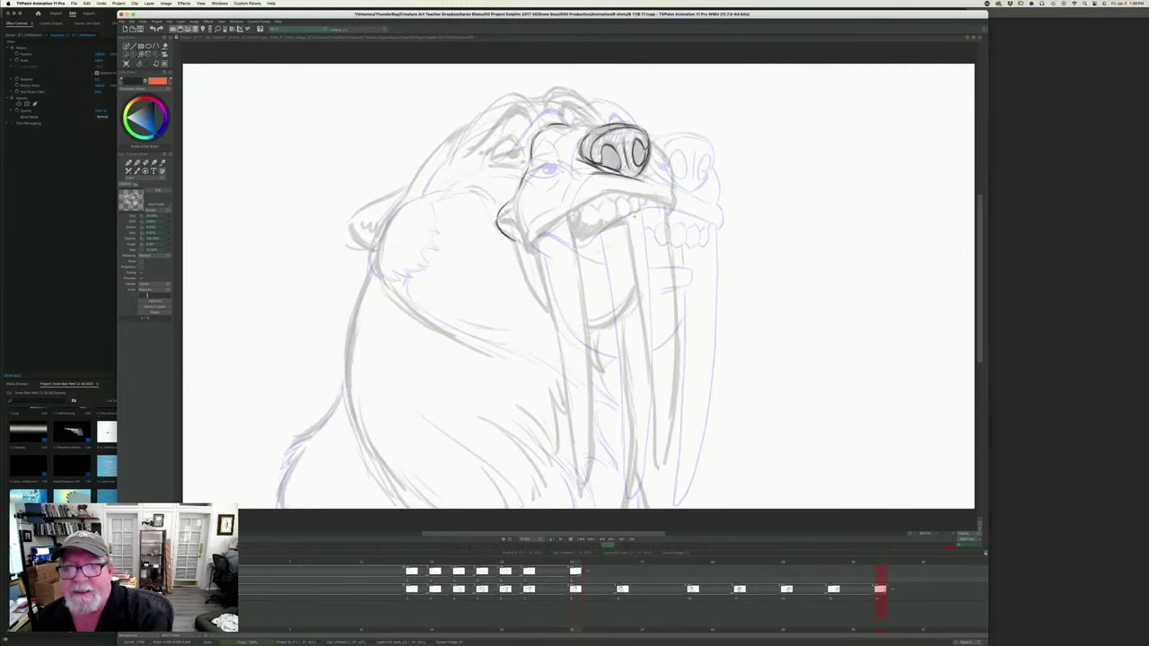
- Ink the muzzle's front edge from the nose down to the upper lip and flip against the previous drawing
left_click_drag(652, 140, 671, 192)
key("Right")
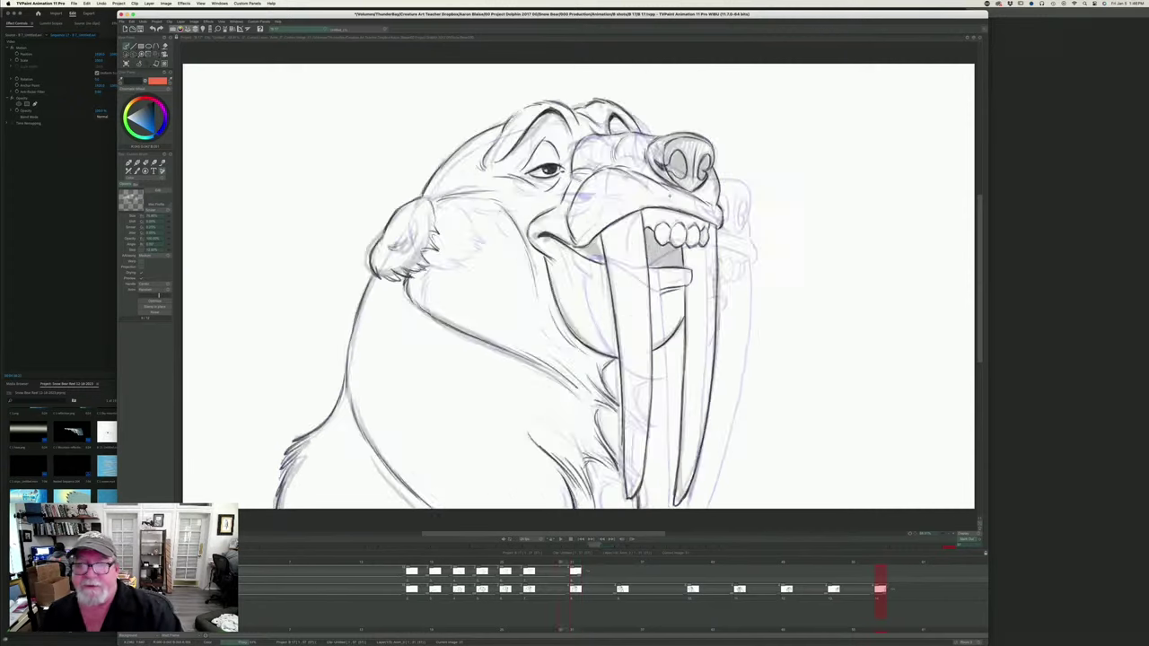
key("Left")
key("Right")
key("Left")
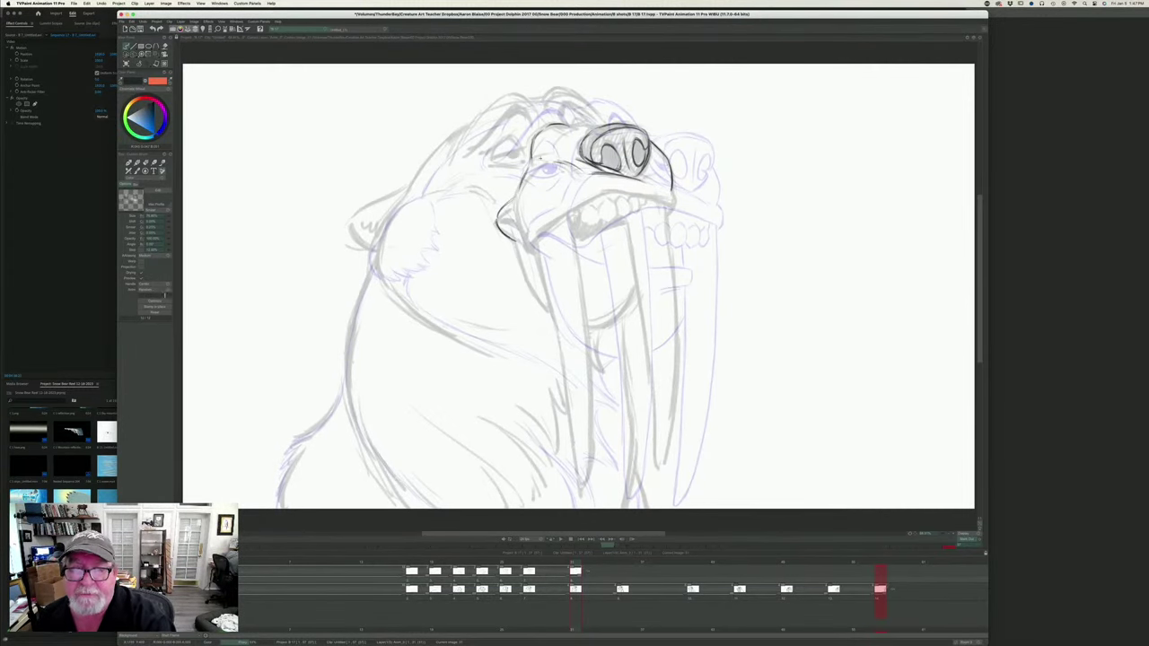
key("Right")
key("Left")
key("Right")
key("Left")
key("Right")
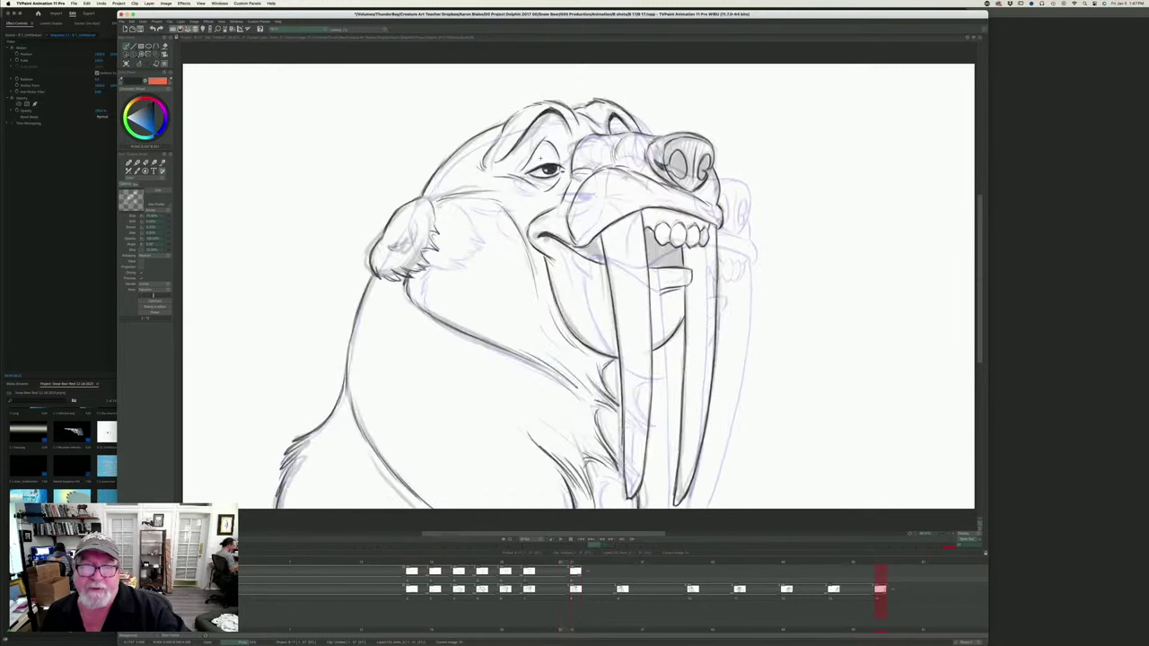
key("Left")
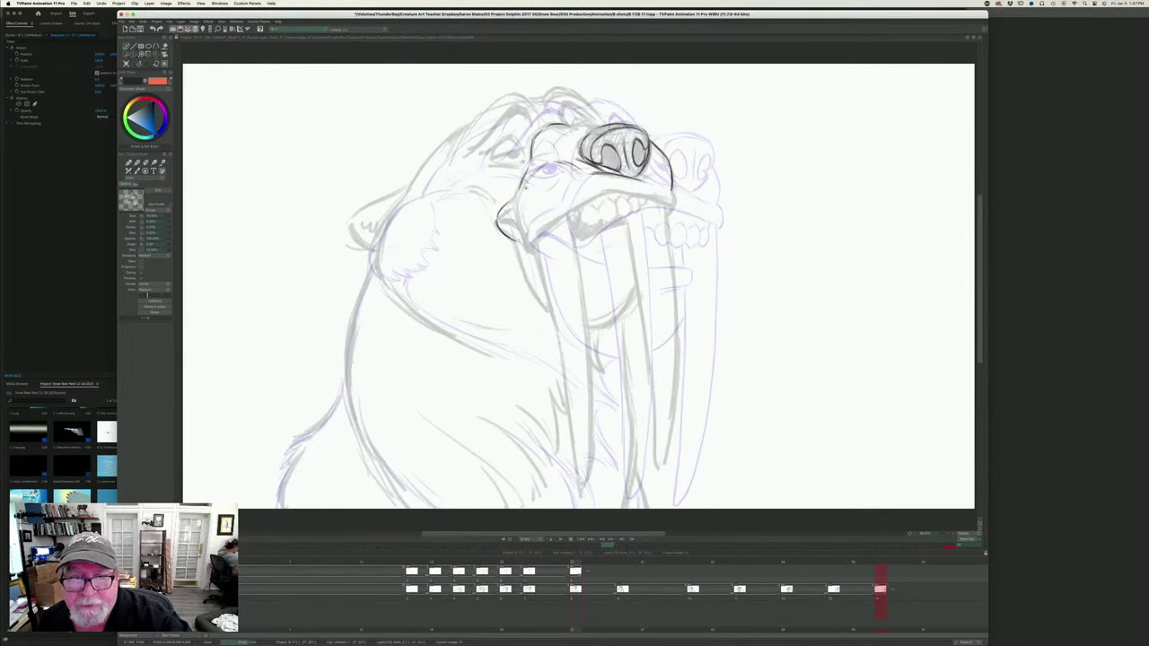
- Ink the near upper lip's rear edge from below the eye down past the mouth corner, checking it against the previous drawing
left_click_drag(537, 172, 524, 193)
key("Right")
key("Left")
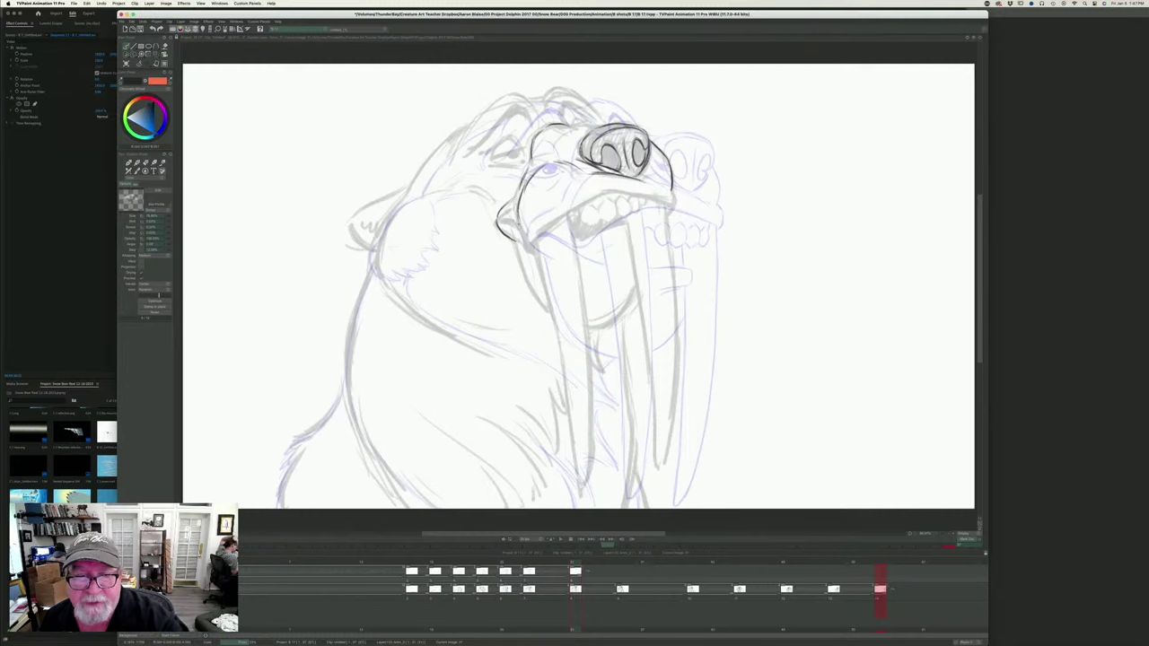
key("Right")
key("Left")
key("Right")
key("Left")
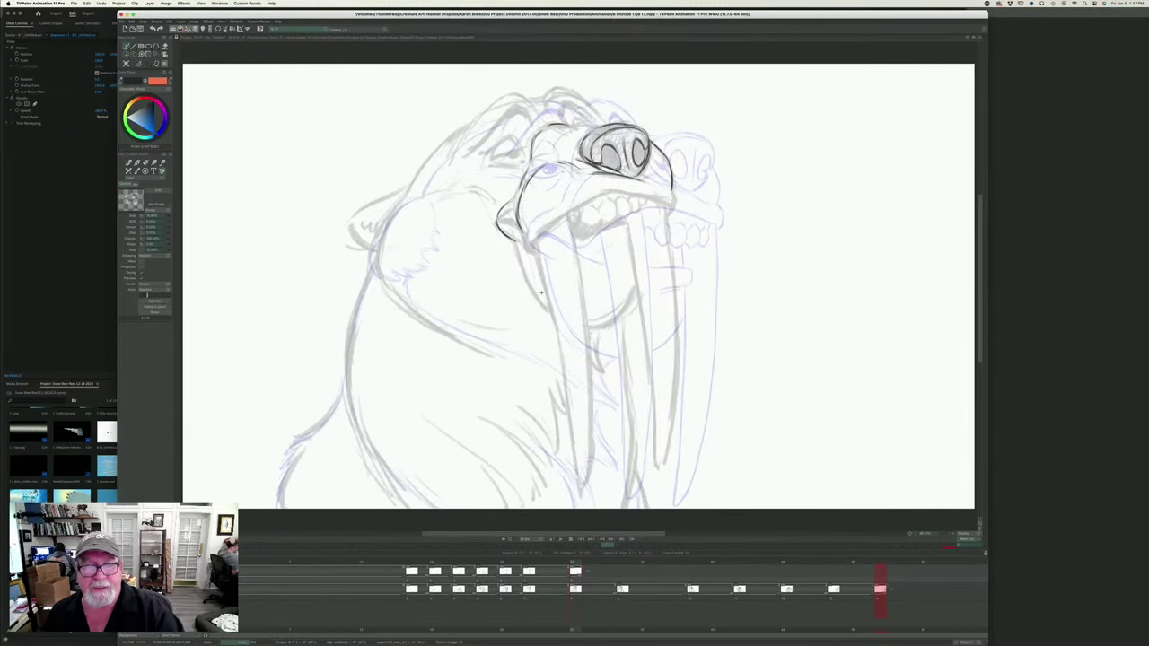
left_click_drag(521, 224, 526, 237)
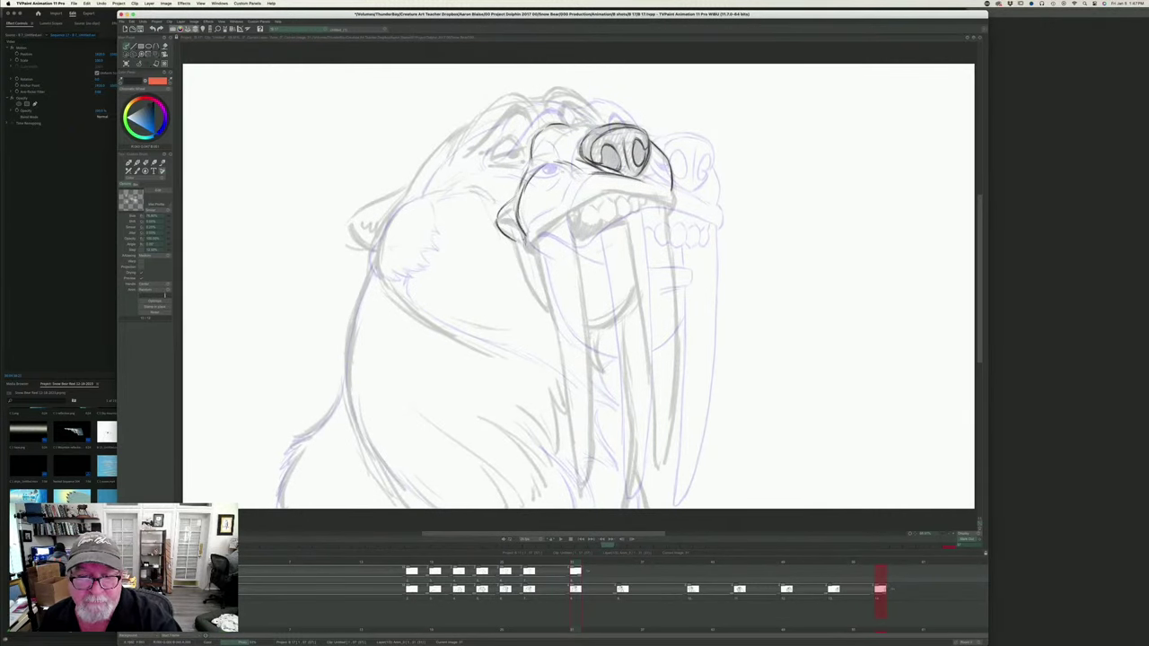
key("Left")
key("Right")
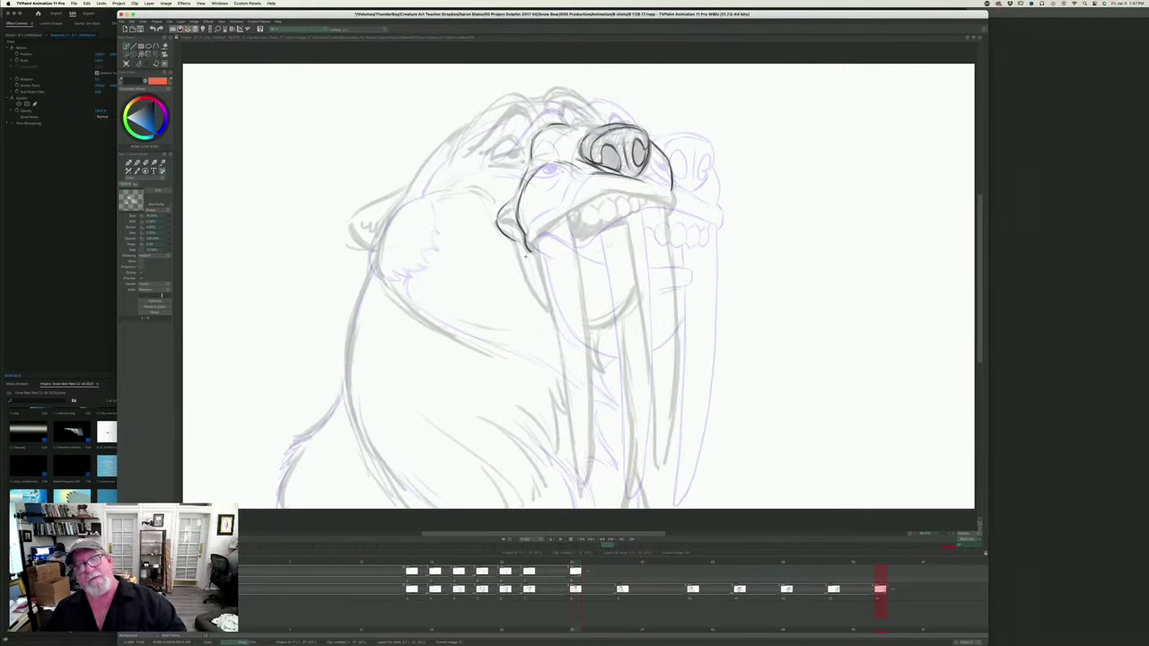
- Ink the front part of the upper lip's lower edge above the teeth, flipping against the previous drawing to check it
key("Left")
key("Right")
key("Left")
key("Right")
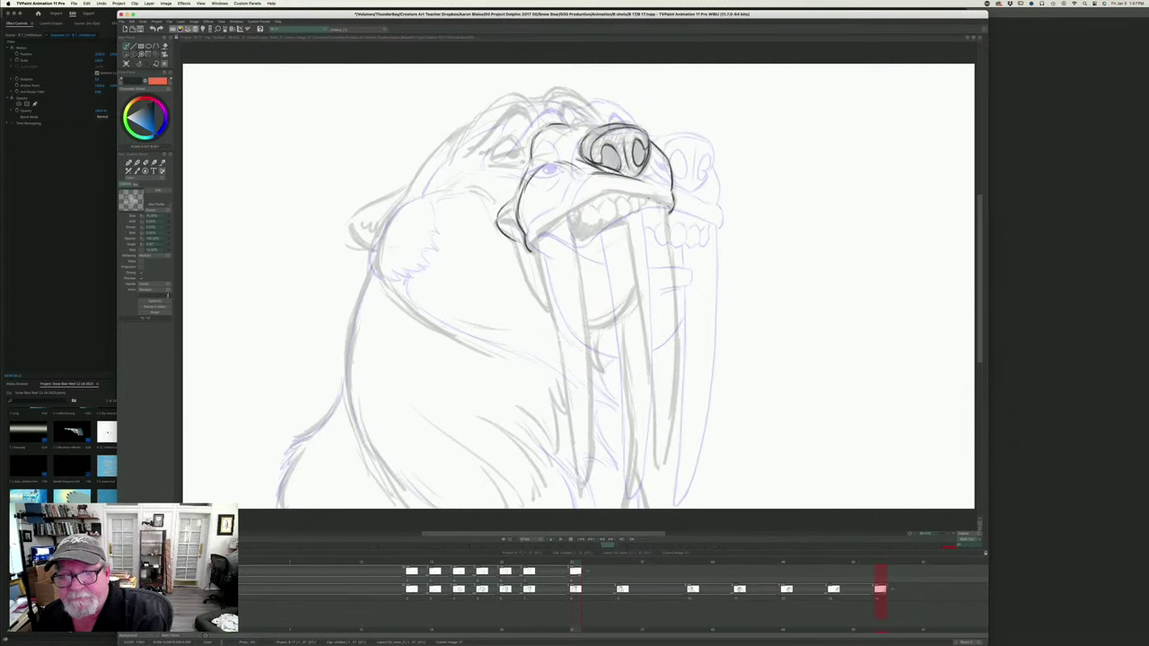
left_click_drag(669, 204, 598, 195)
key("Left")
key("Right")
key("Left")
key("Right")
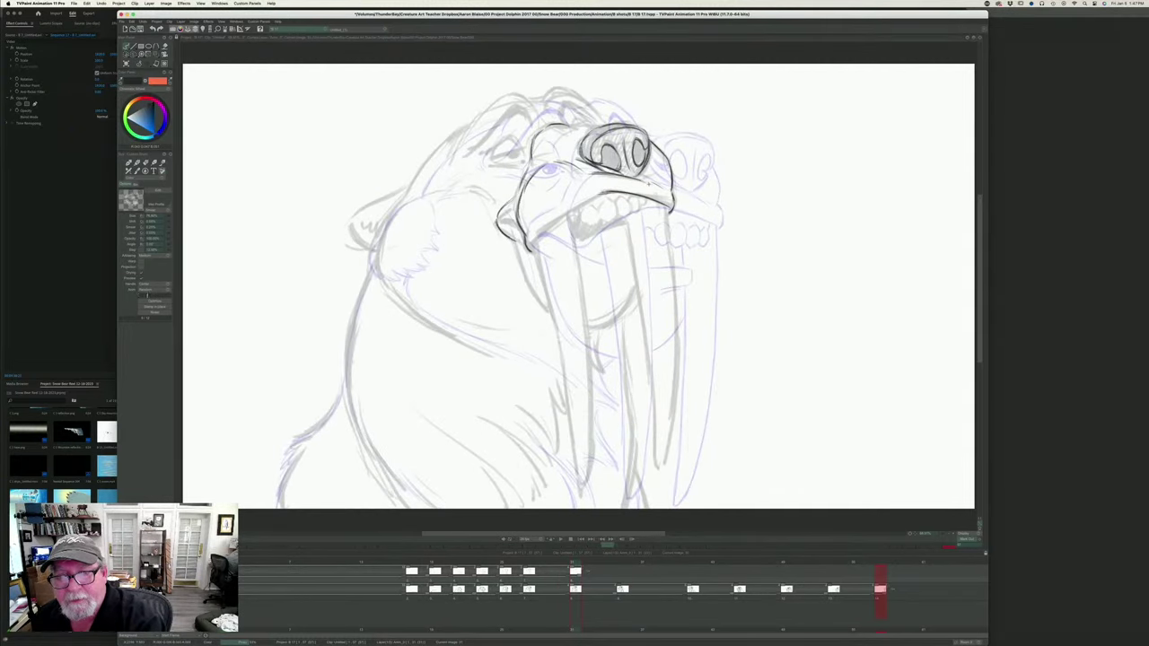
key("Left")
key("Right")
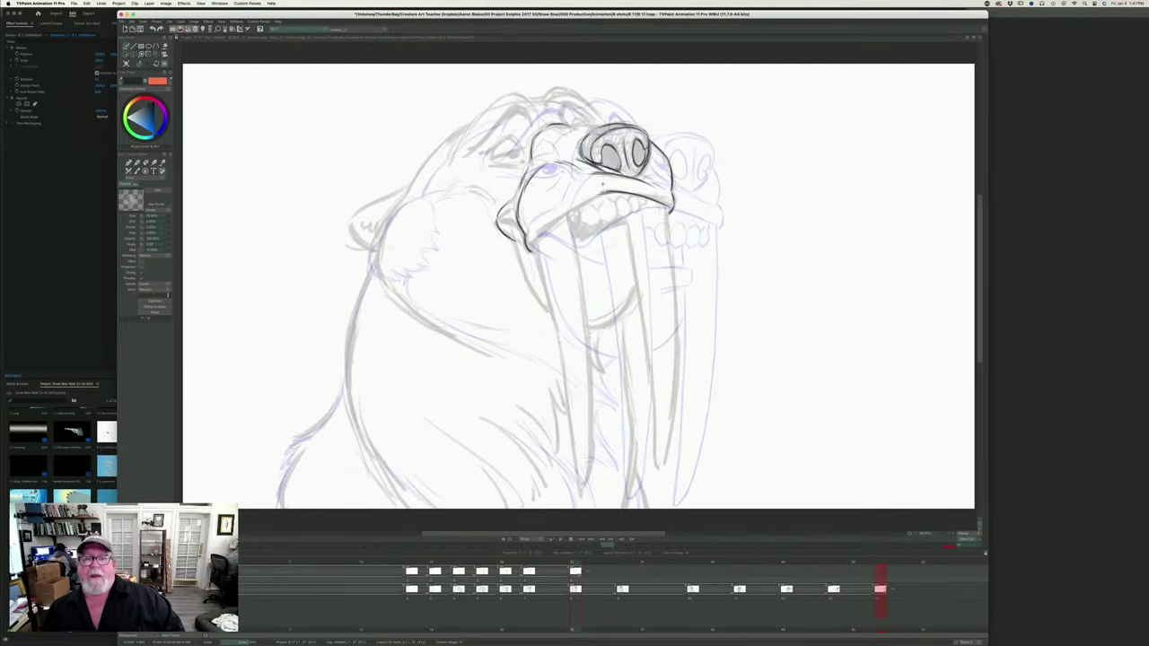
- Continue the inked lower lip edge from above the teeth back to the near mouth corner, compare drawings and save the project
key("Left")
key("Right")
left_click_drag(599, 196, 581, 204)
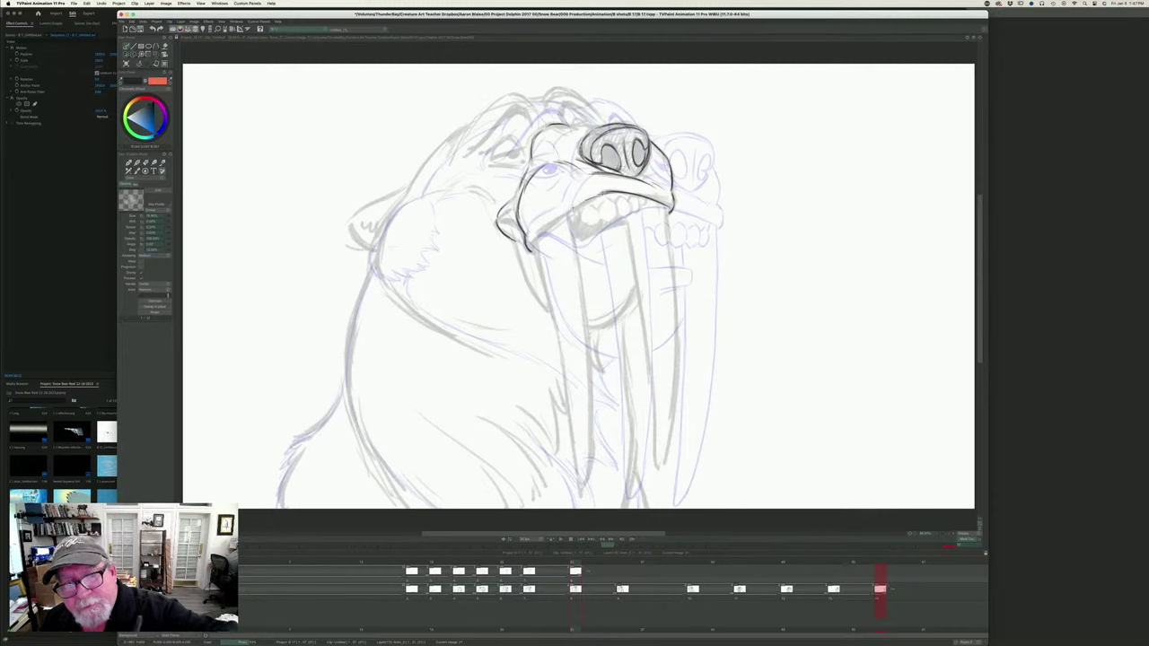
key("Left")
key("Right")
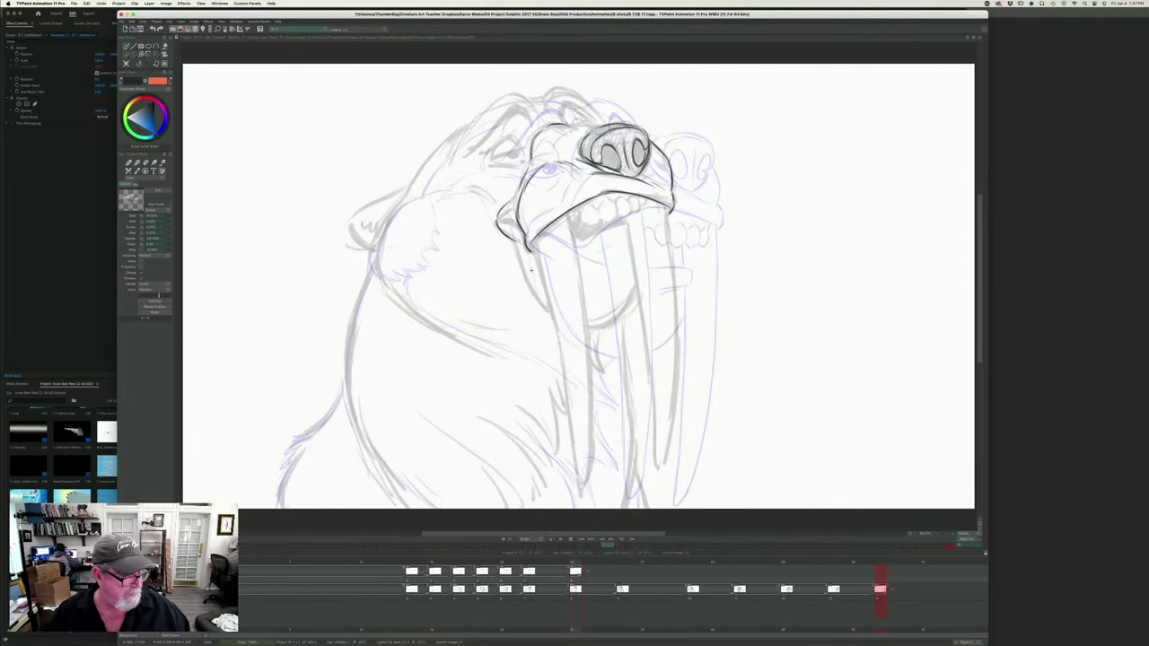
key("super+s")
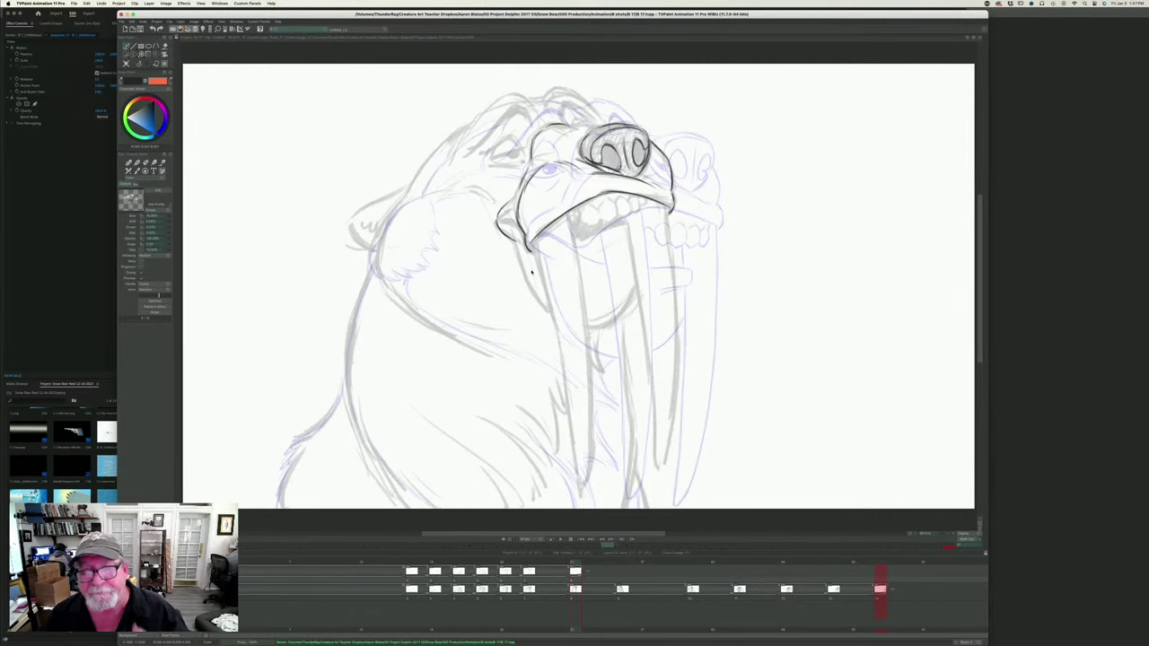
- Ink the front and rear edges of the near tusk from the lip to its tip and compare it with the previous drawing
key("Left")
key("Right")
key("Left")
key("Right")
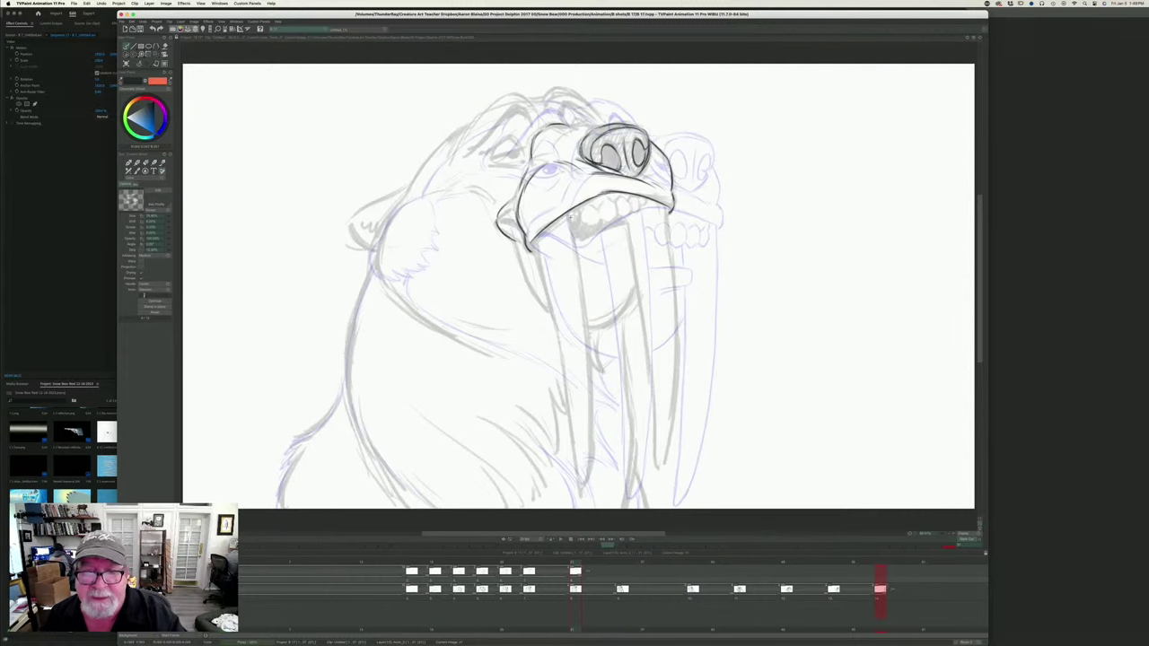
mouse_move(570, 213)
left_mouse_down()
mouse_move(588, 356)
mouse_move(583, 487)
left_mouse_up()
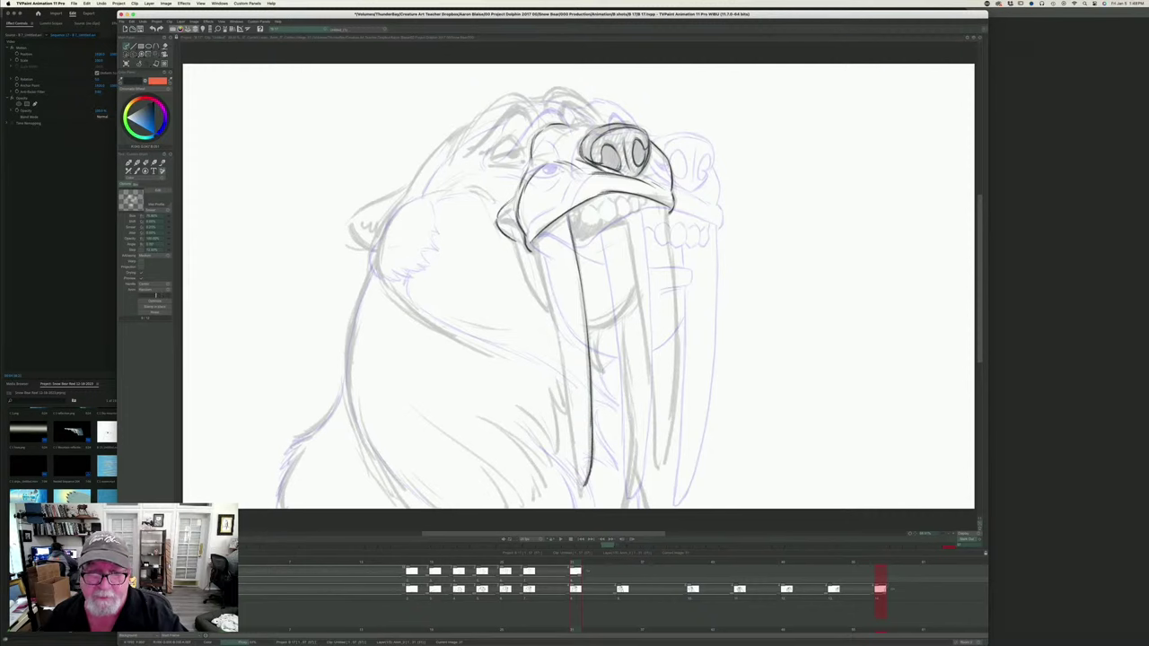
left_click_drag(536, 244, 586, 489)
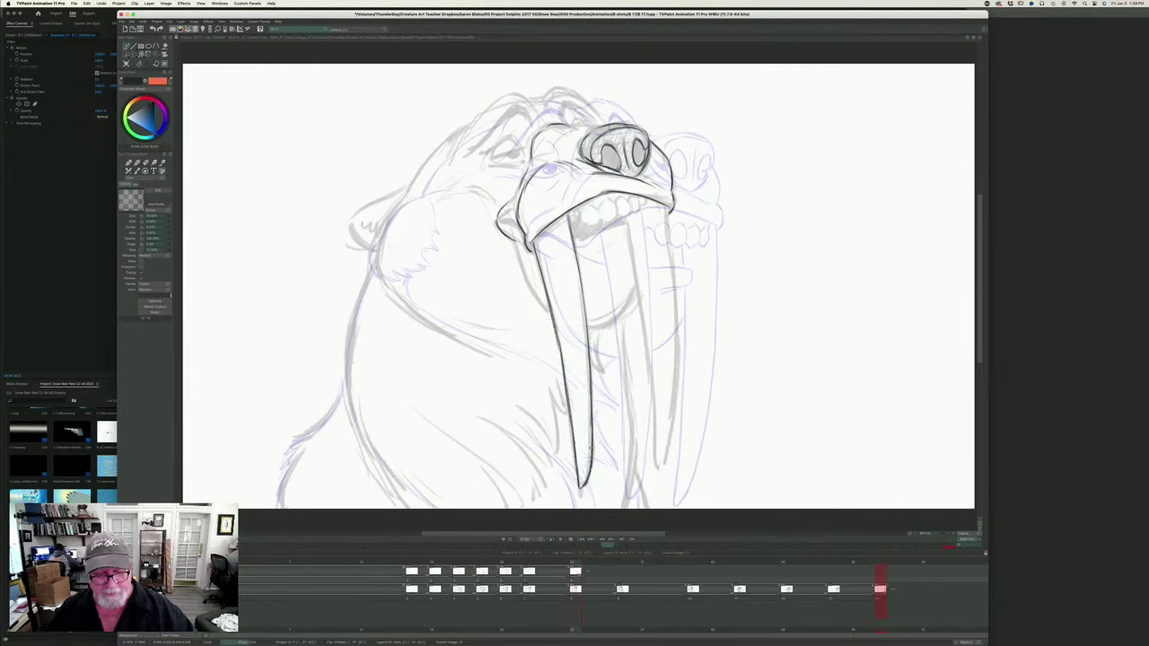
key("Left")
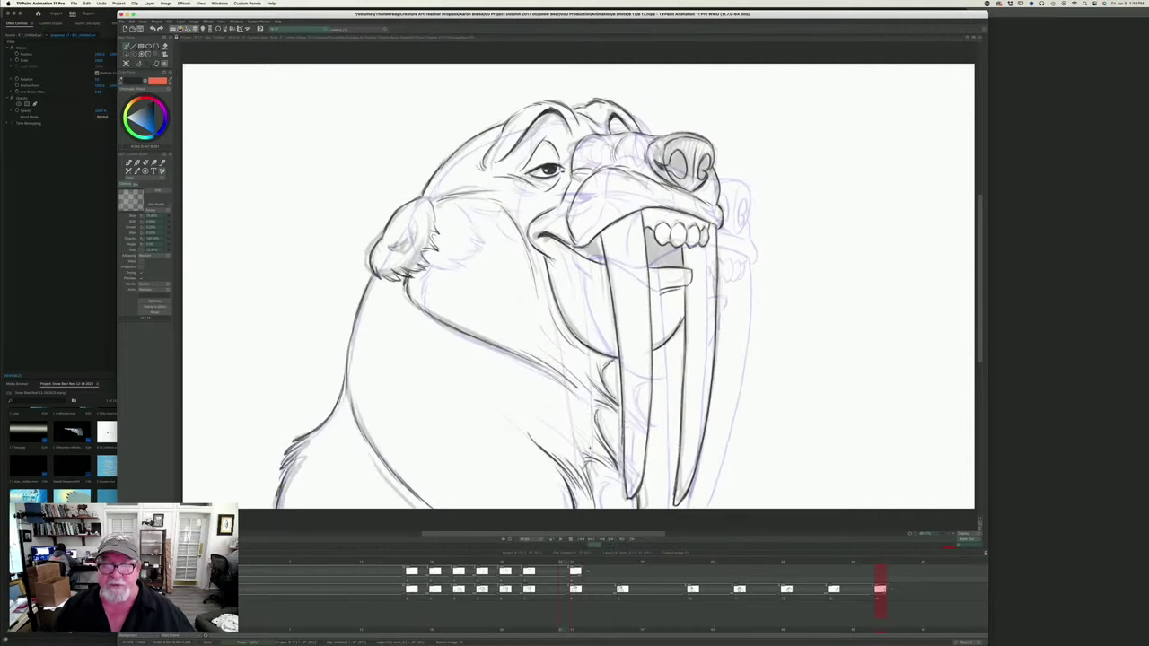
key("Right")
key("Left")
key("Right")
key("Left")
key("Right")
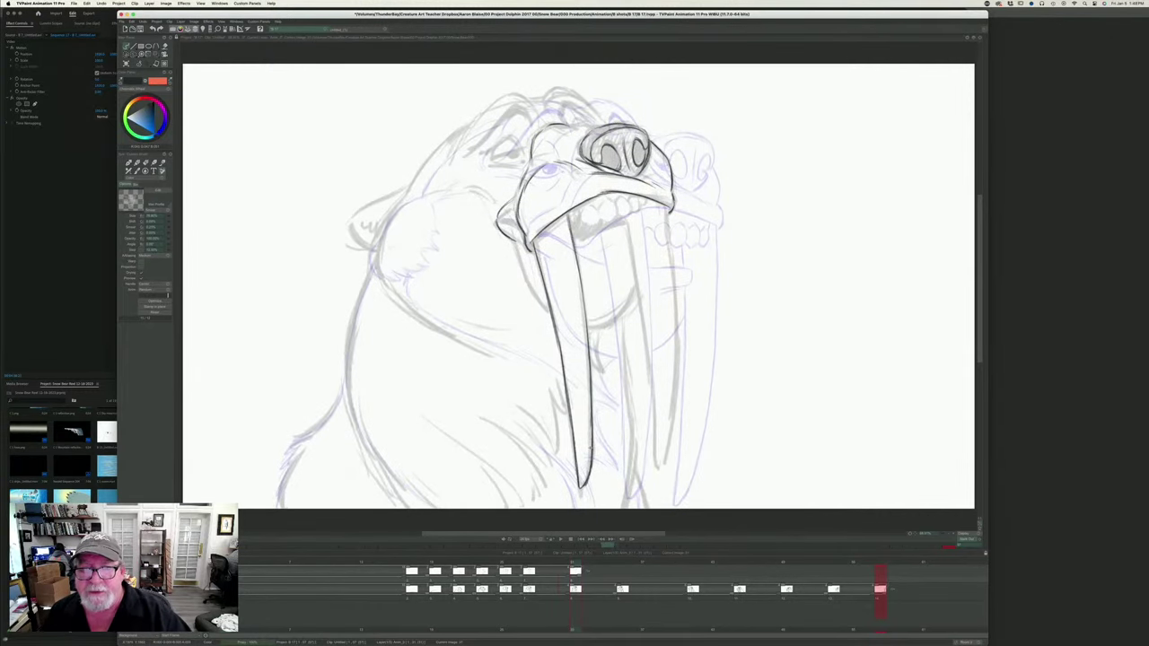
- Ink the lower mouth edge and its crease lines between the two tusks over the rough, checking against the previous drawing
key("Left")
key("Right")
key("Left")
key("Right")
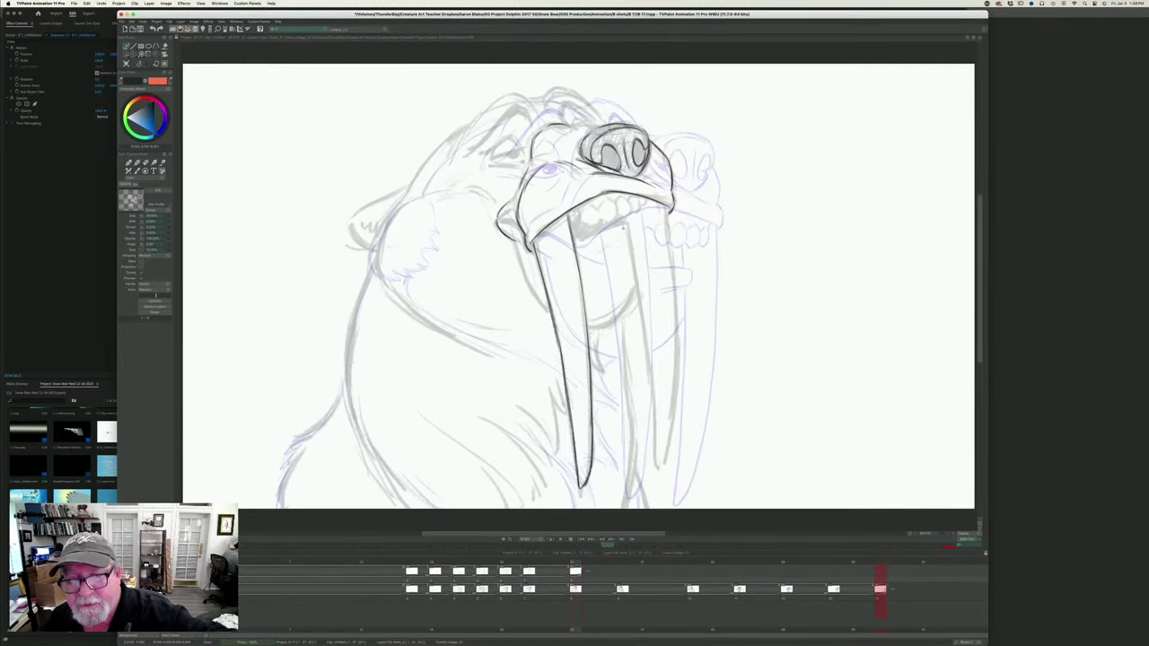
mouse_move(600, 237)
left_mouse_down()
mouse_move(629, 226)
mouse_move(634, 241)
left_mouse_up()
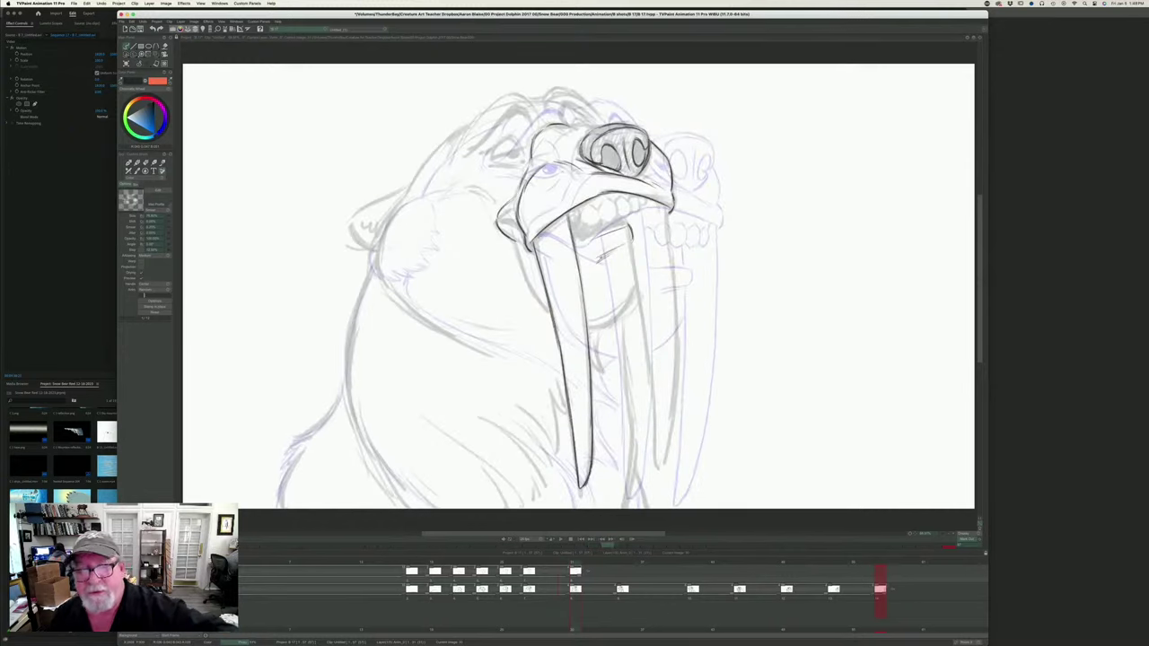
left_click_drag(627, 227, 575, 243)
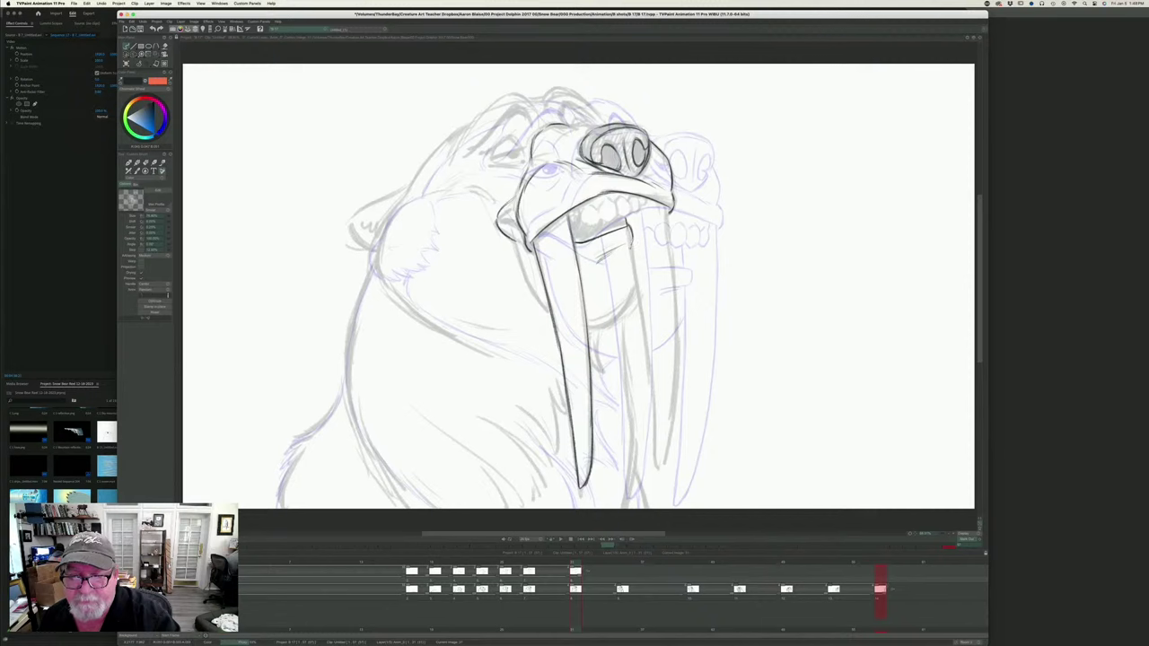
- Ink both edges of the far tusk down to its tip and compare it with the previous drawing
mouse_move(629, 246)
left_mouse_down()
mouse_move(651, 363)
mouse_move(655, 474)
mouse_move(667, 454)
left_mouse_up()
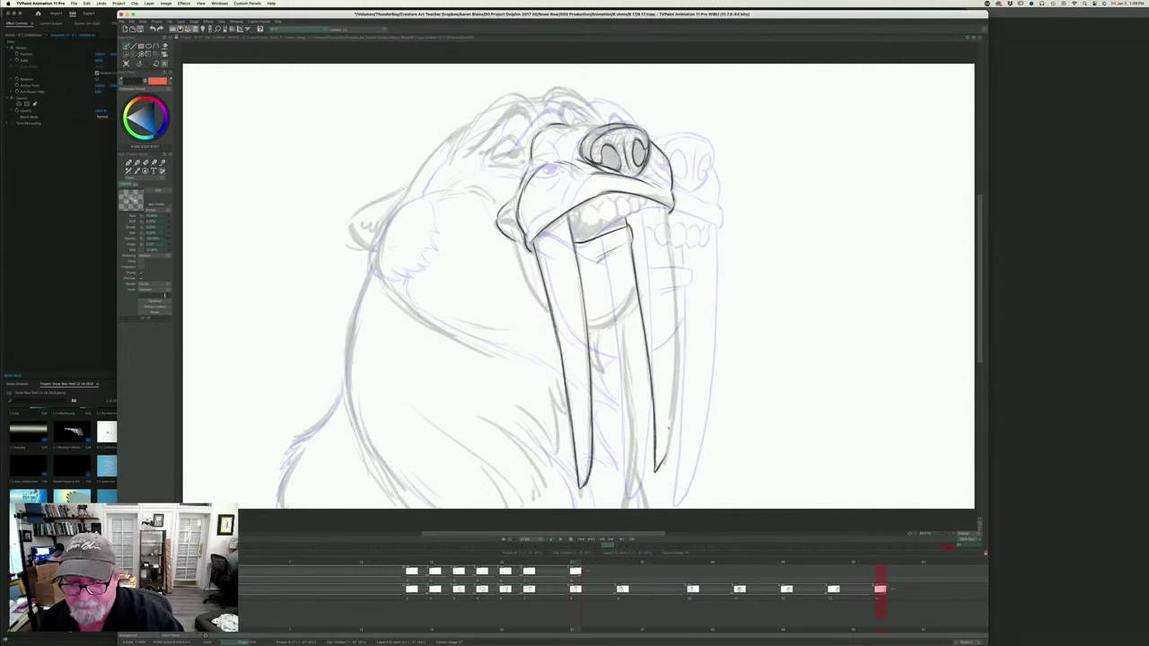
mouse_move(665, 208)
left_mouse_down()
mouse_move(678, 352)
mouse_move(670, 453)
left_mouse_up()
key("Left")
key("Right")
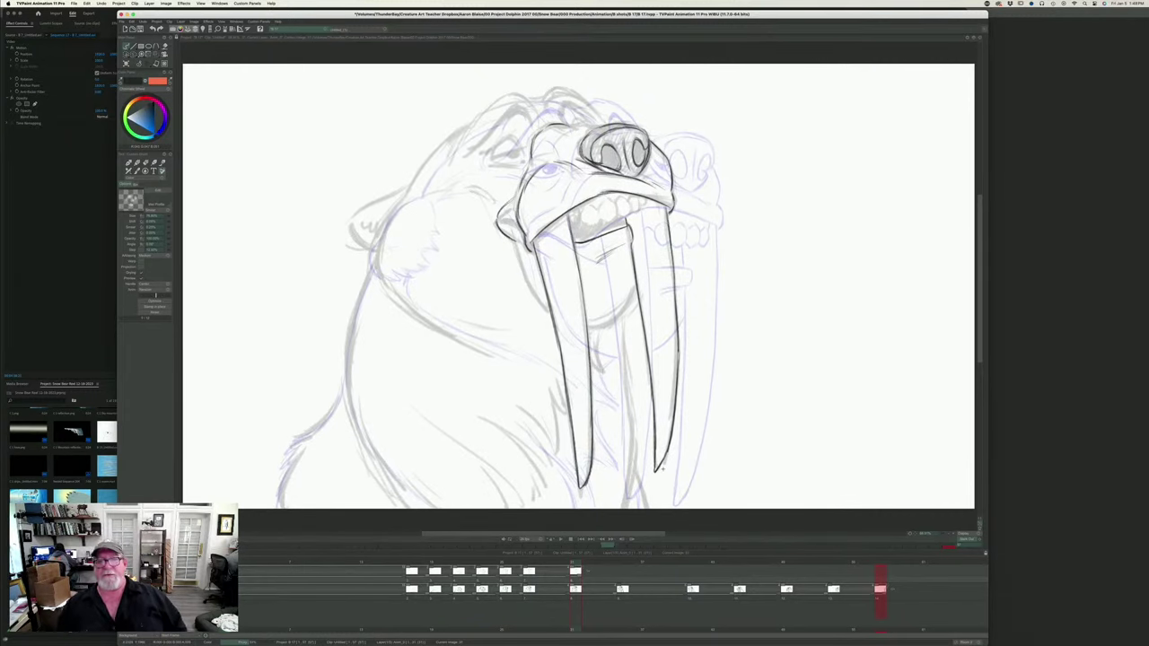
key("Left")
key("Right")
key("Left")
key("Right")
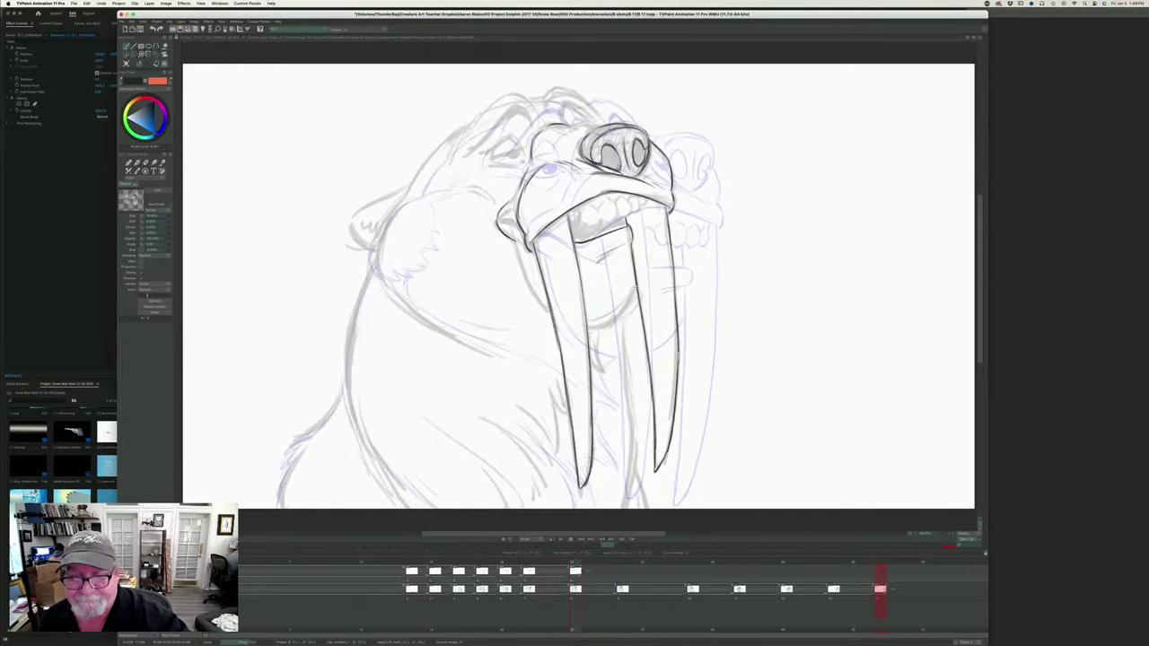
- Ink the curved chin line between the two tusks and flip against the previous drawing
mouse_move(636, 290)
left_mouse_down()
mouse_move(621, 316)
mouse_move(589, 329)
left_mouse_up()
key("Left")
key("Right")
key("Left")
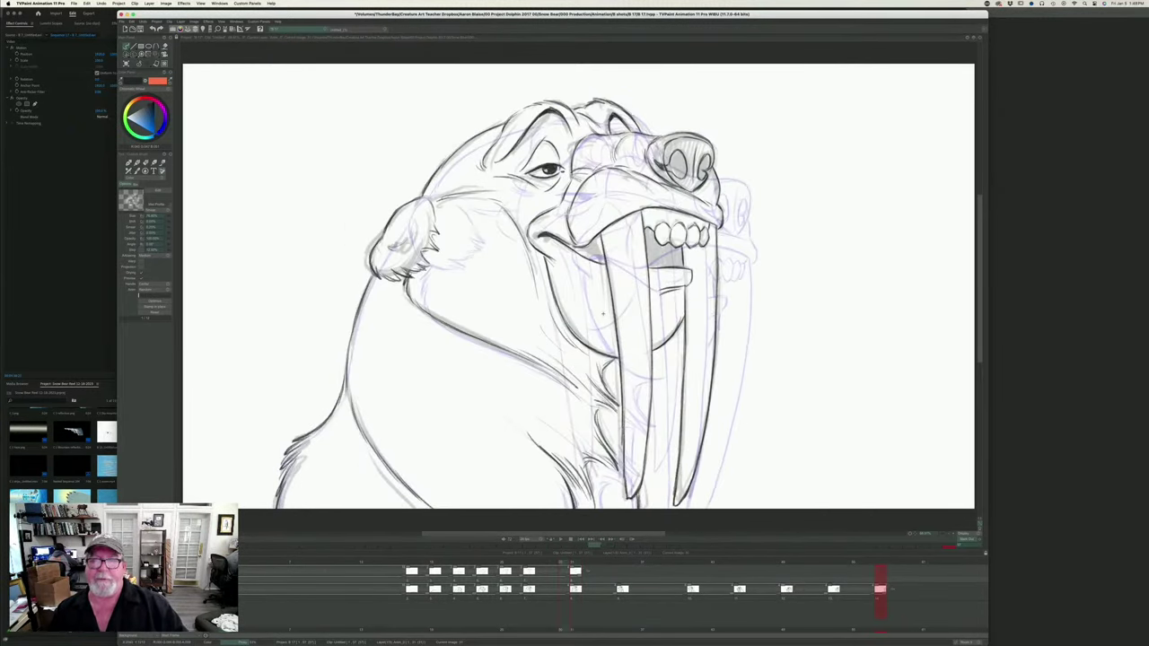
key("Right")
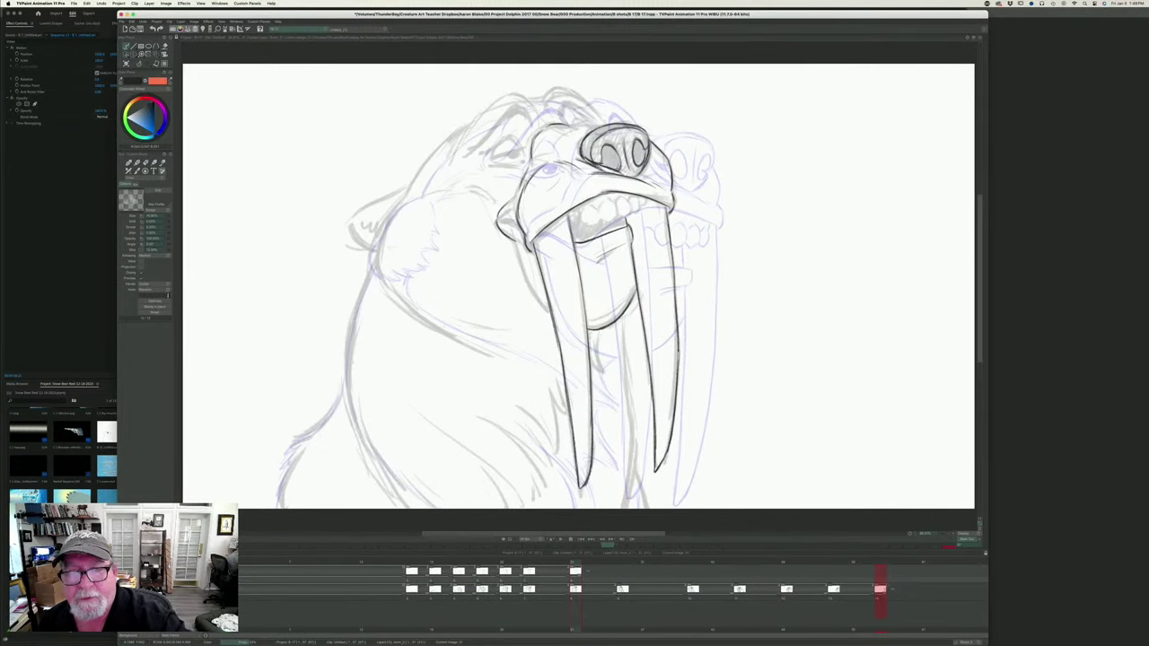
- Darken the mouth corner behind the near tusk, using the previous drawing as reference
key("Left")
key("Right")
key("Left")
key("Right")
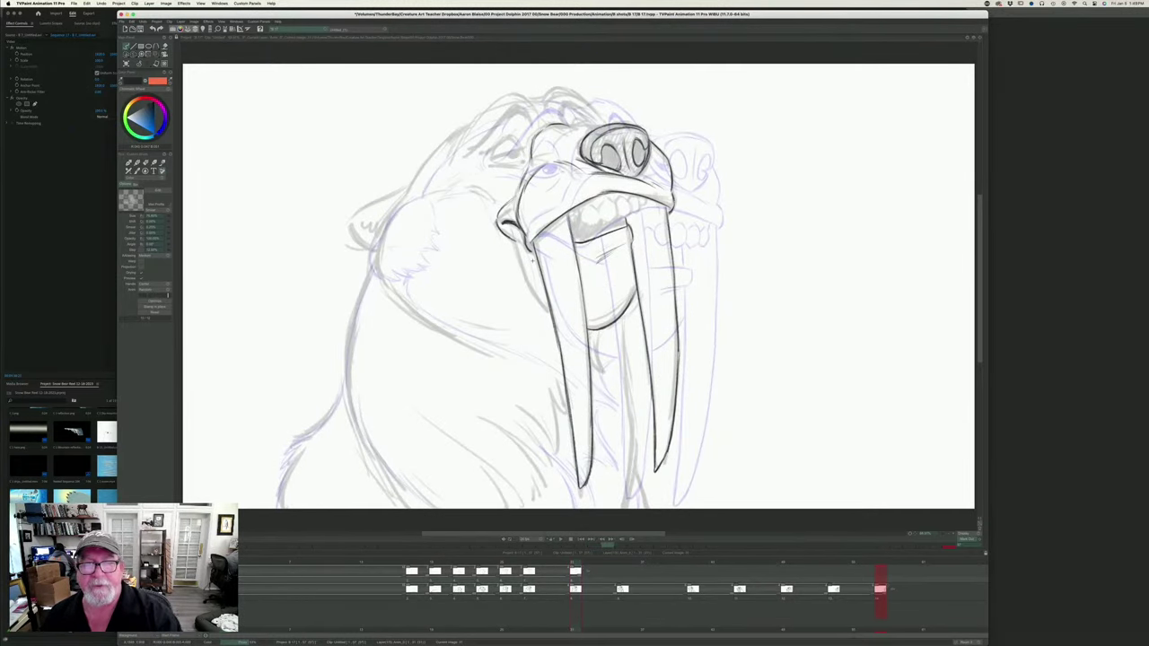
- Erase the stray line just below the mouth corner and return to the drawing brush
key("Left")
key("Right")
key("Left")
key("Right")
key("e")
left_click_drag(523, 242, 530, 252)
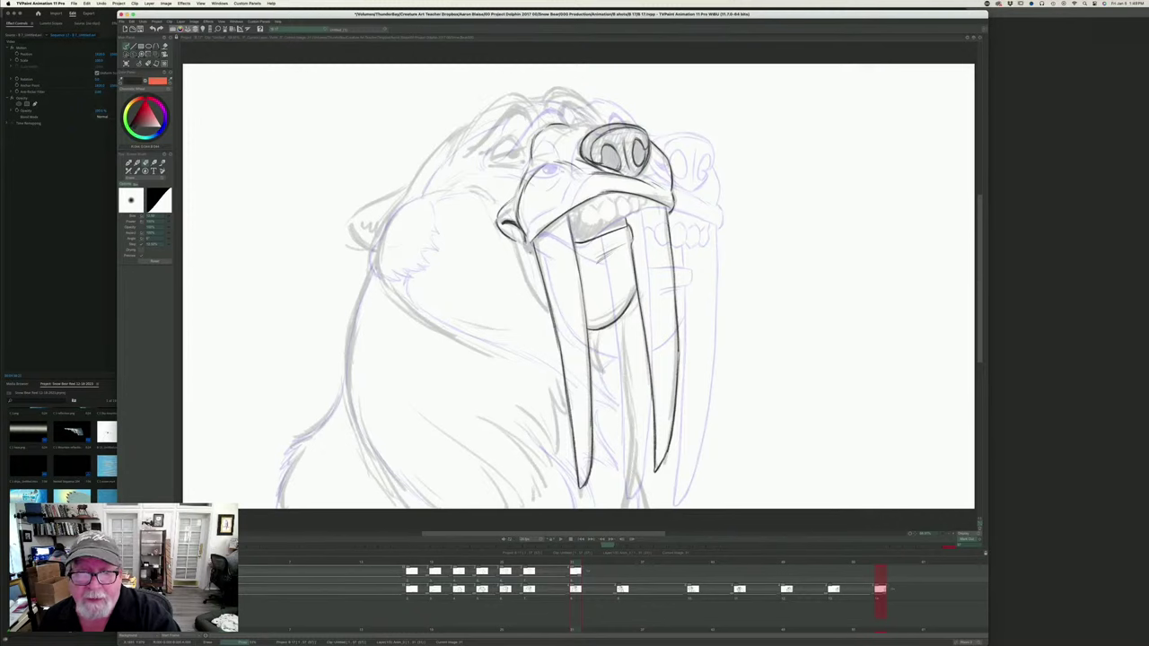
key("Left")
key("Right")
key("b")
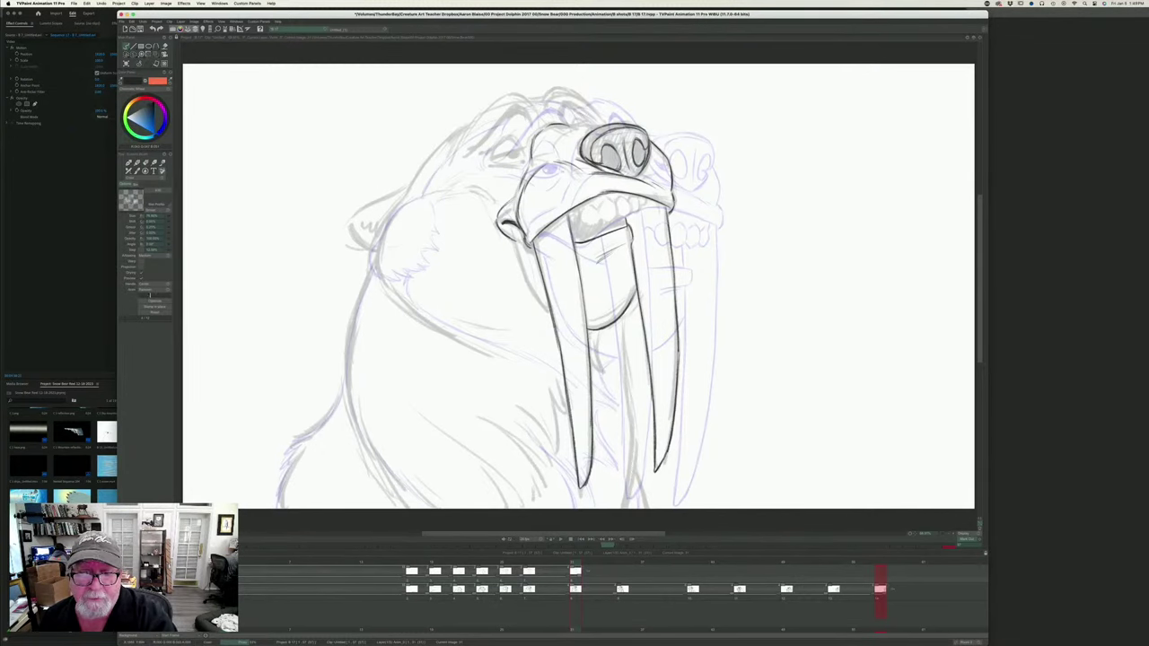
- Ink the jaw line from below the mouth corner down to the near tusk, flipping against the previous drawing
key("Left")
key("Right")
key("Left")
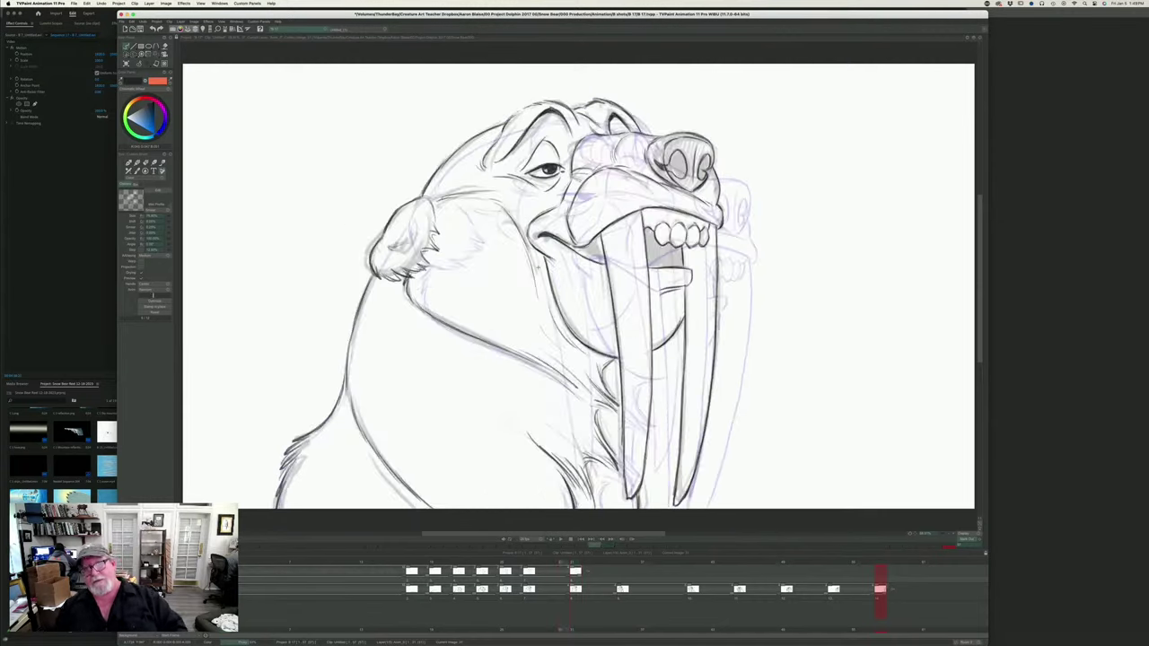
key("Right")
left_click_drag(514, 245, 550, 316)
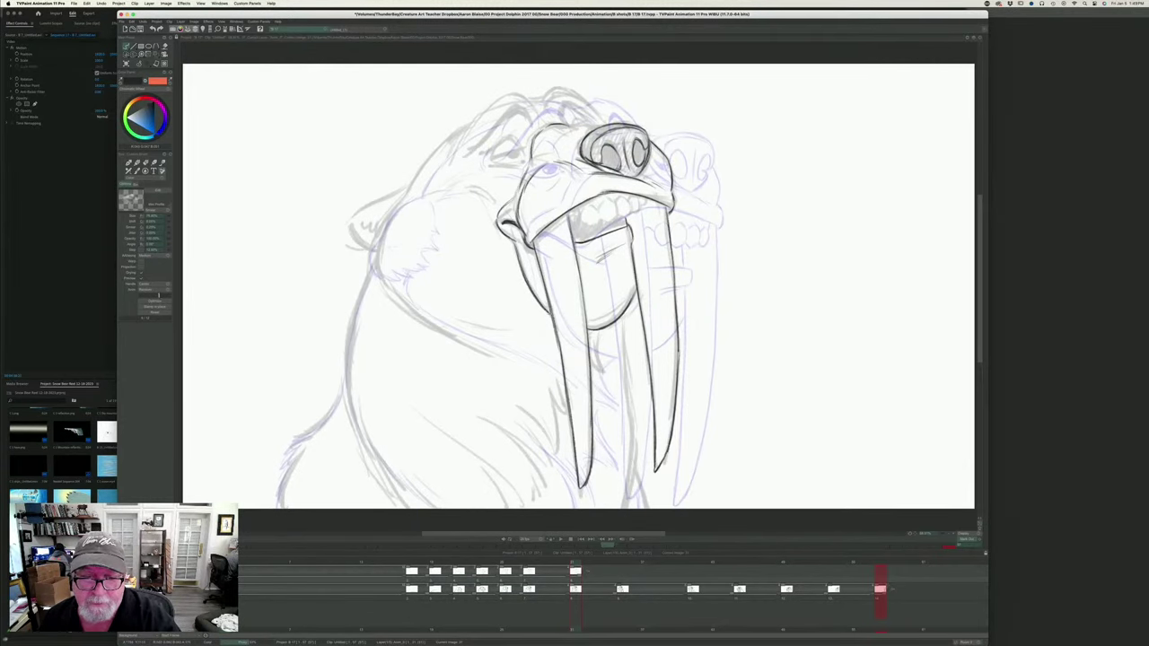
key("Left")
key("Right")
key("Left")
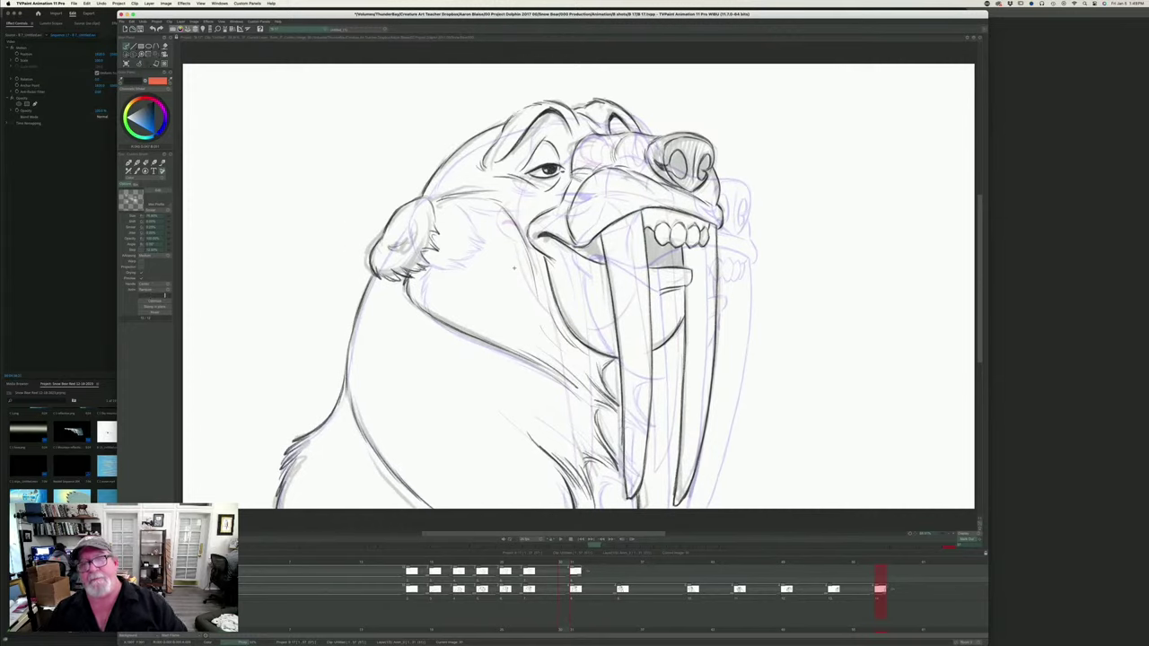
key("Right")
key("Left")
key("Right")
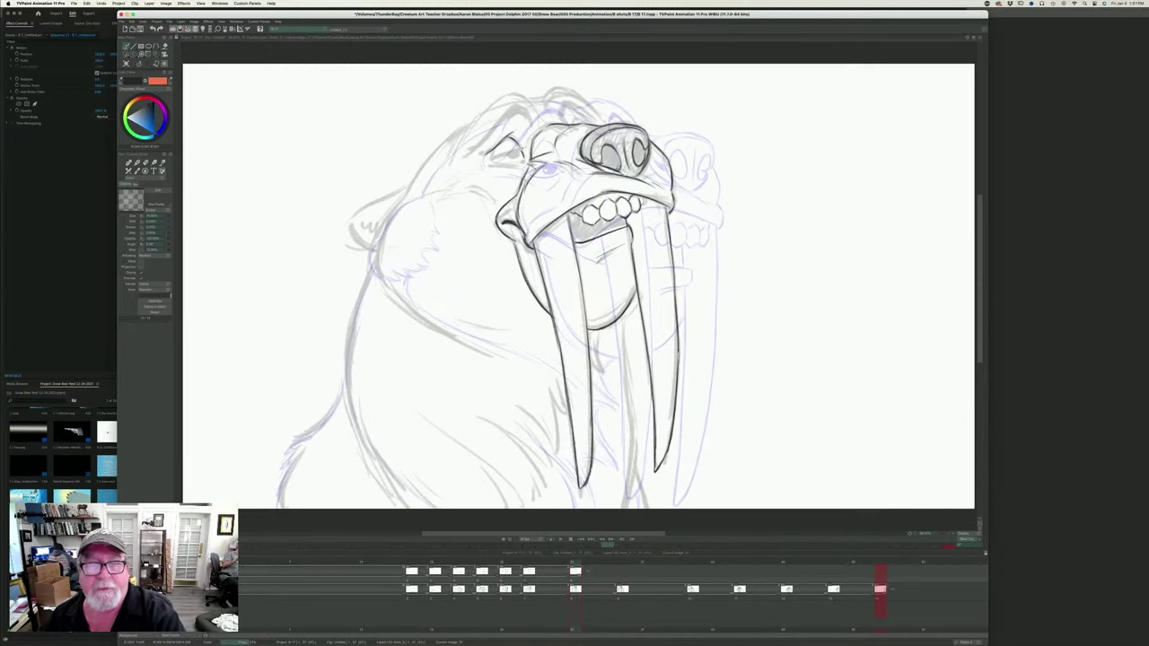
key("e")
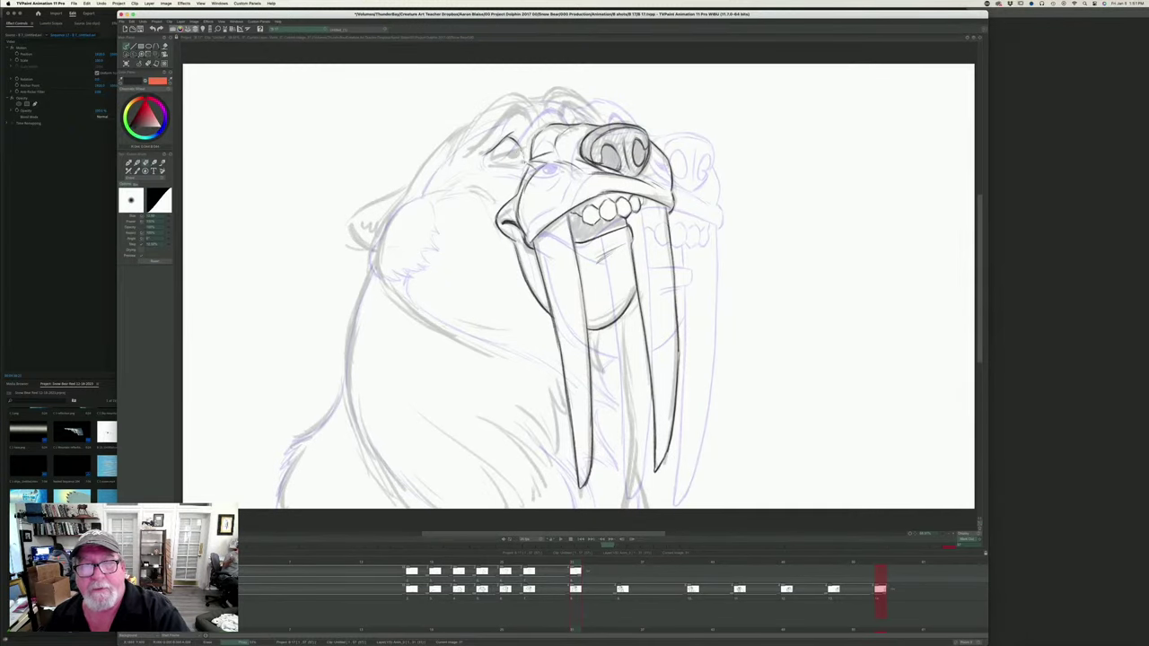
key("e")
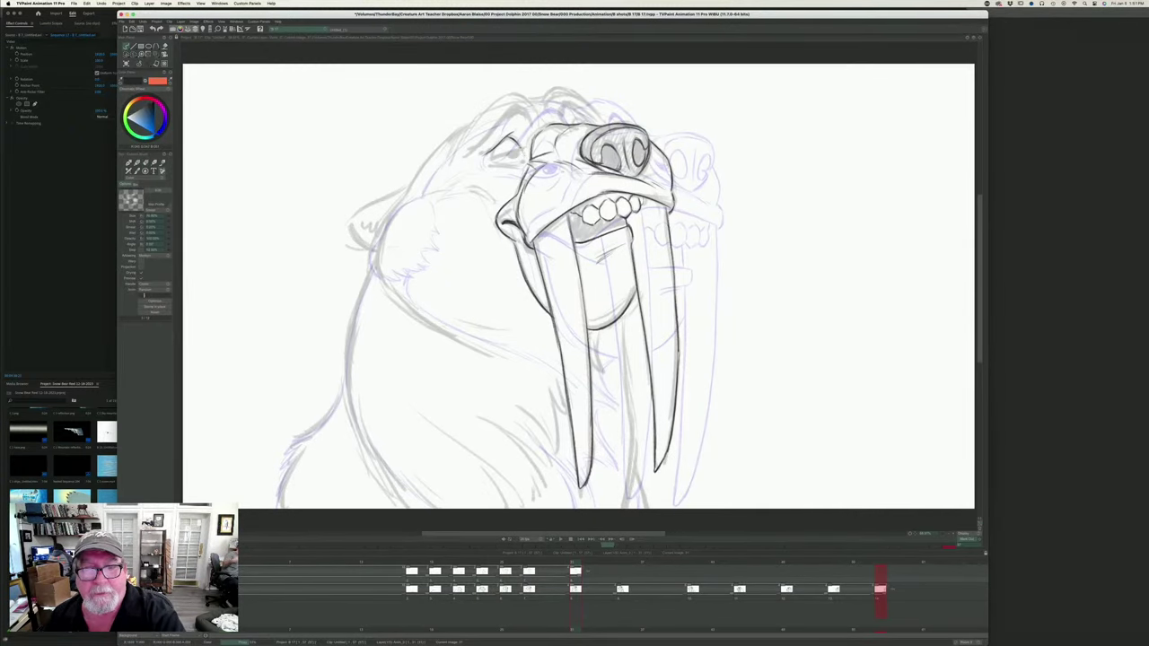
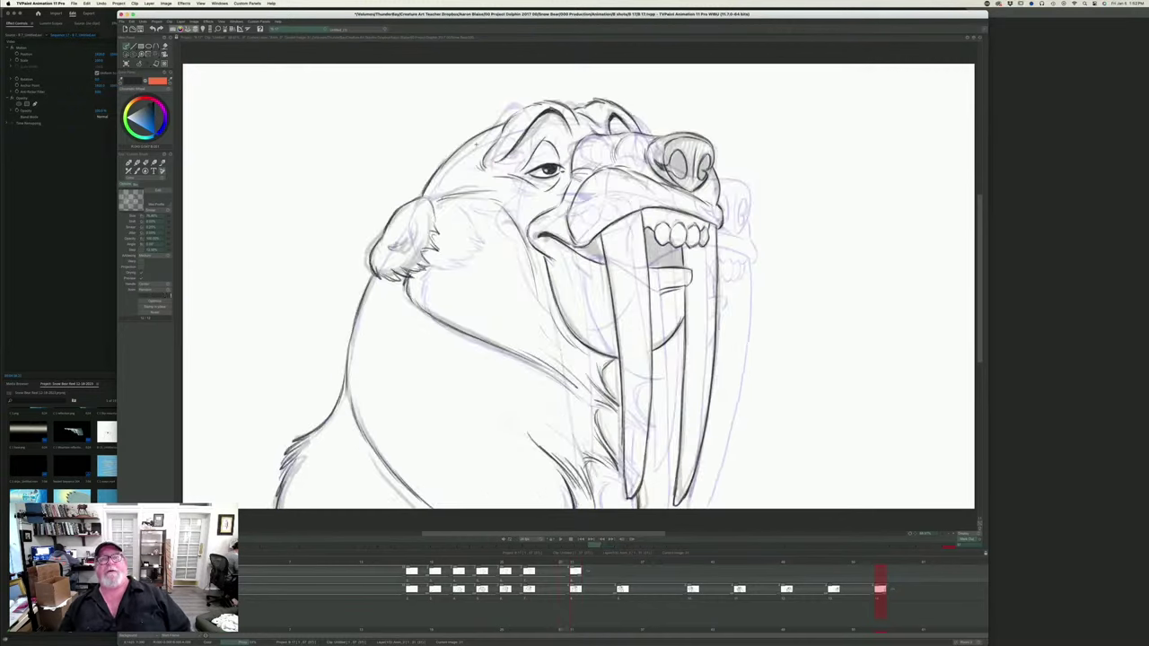
- Ink the outer outline of the near brow, matching its shape in the previous drawing
key("Right")
key("Left")
key("Right")
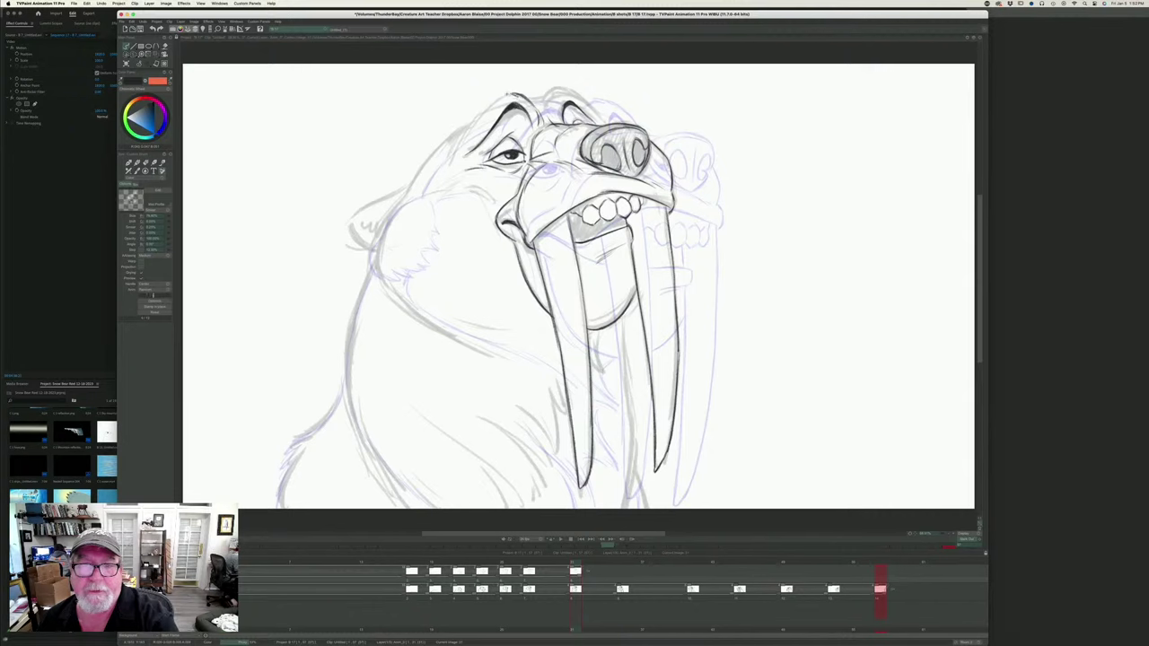
left_click_drag(518, 96, 502, 96)
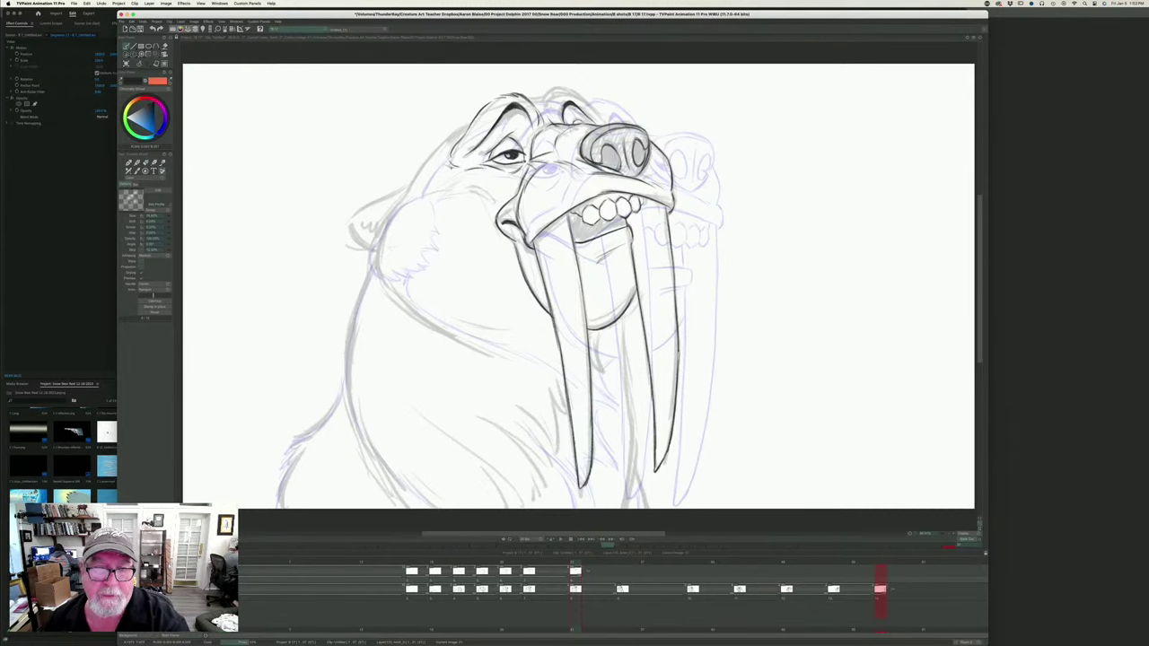
- Ink the back of the head from the near brow down toward the ear
key("Right")
key("Left")
key("Right")
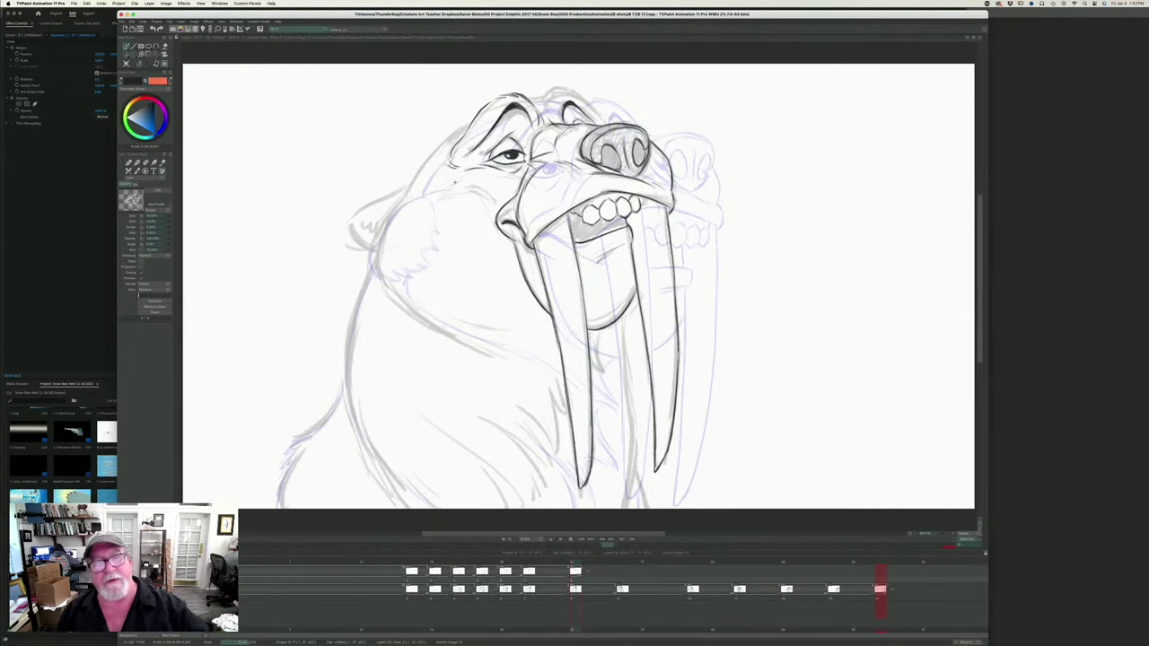
key("Left")
key("Right")
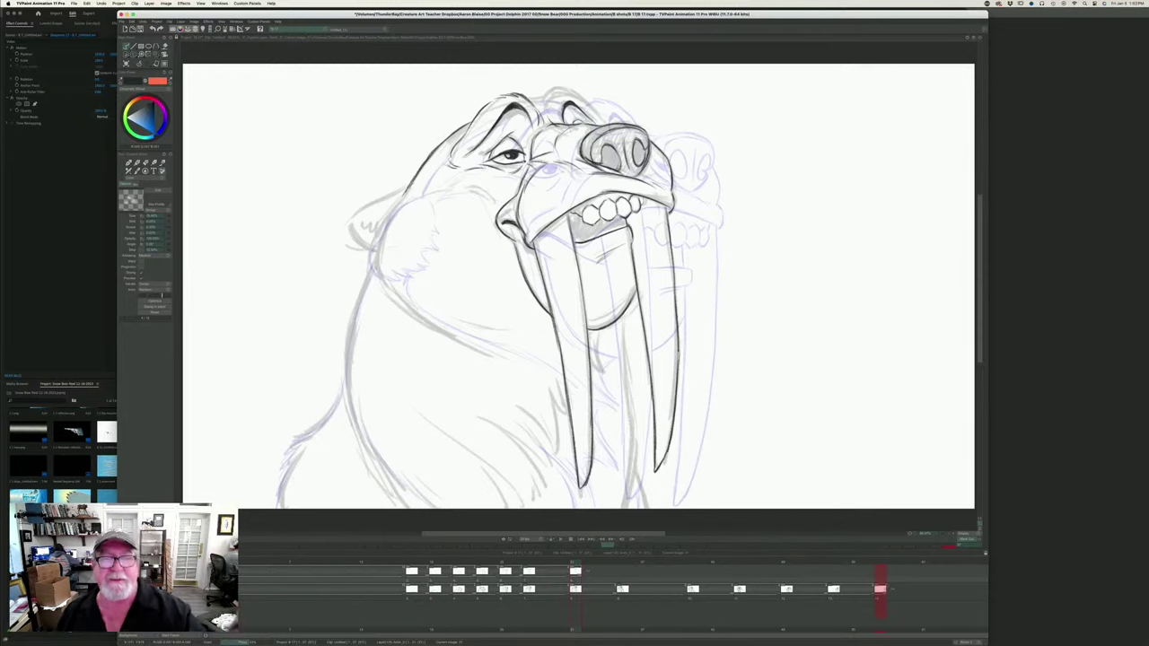
- Ink the small forehead creases between the two brows, checking the head shape against the previous drawing
key("Left")
key("Right")
key("Left")
key("Right")
key("Left")
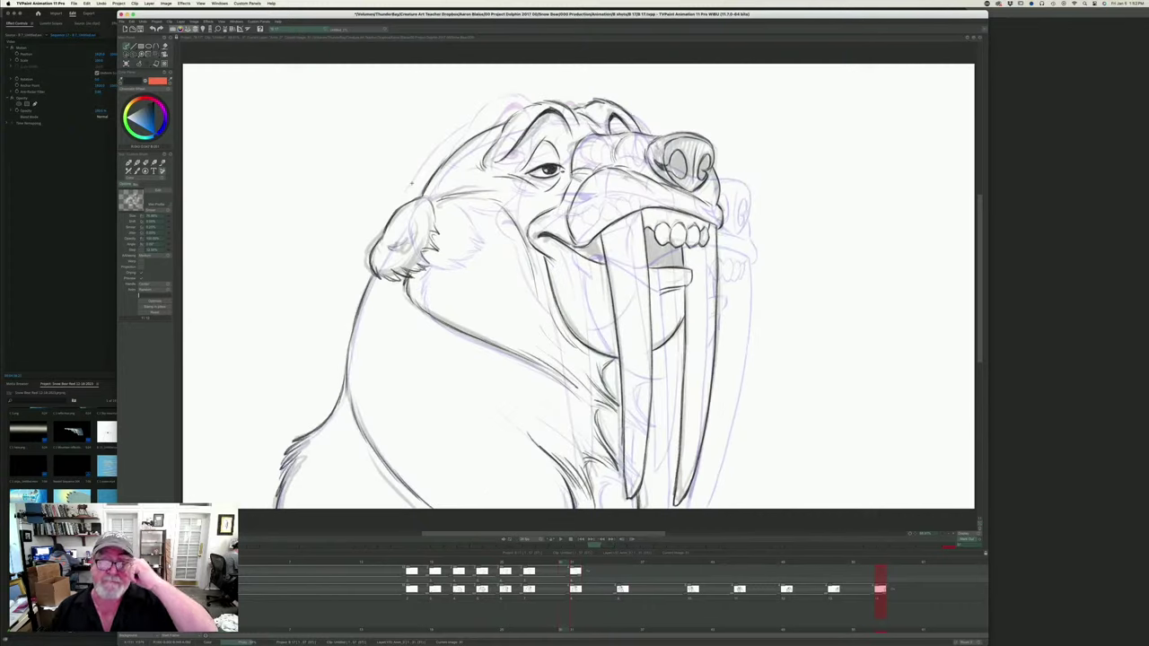
key("Right")
key("Left")
key("Right")
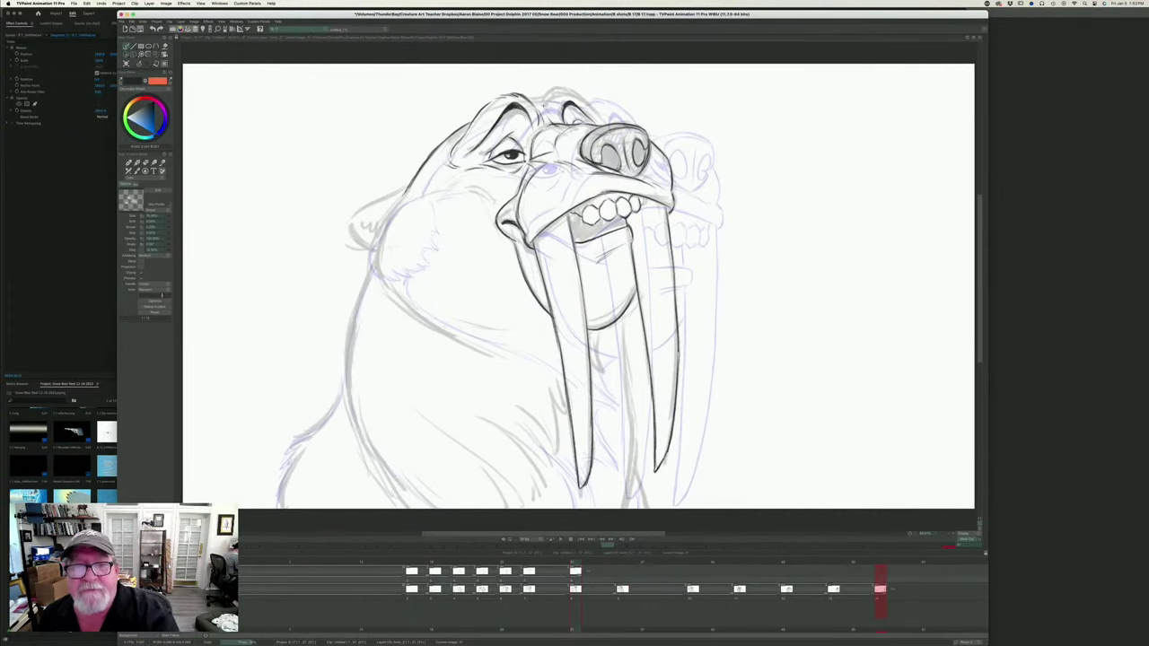
key("Left")
key("Right")
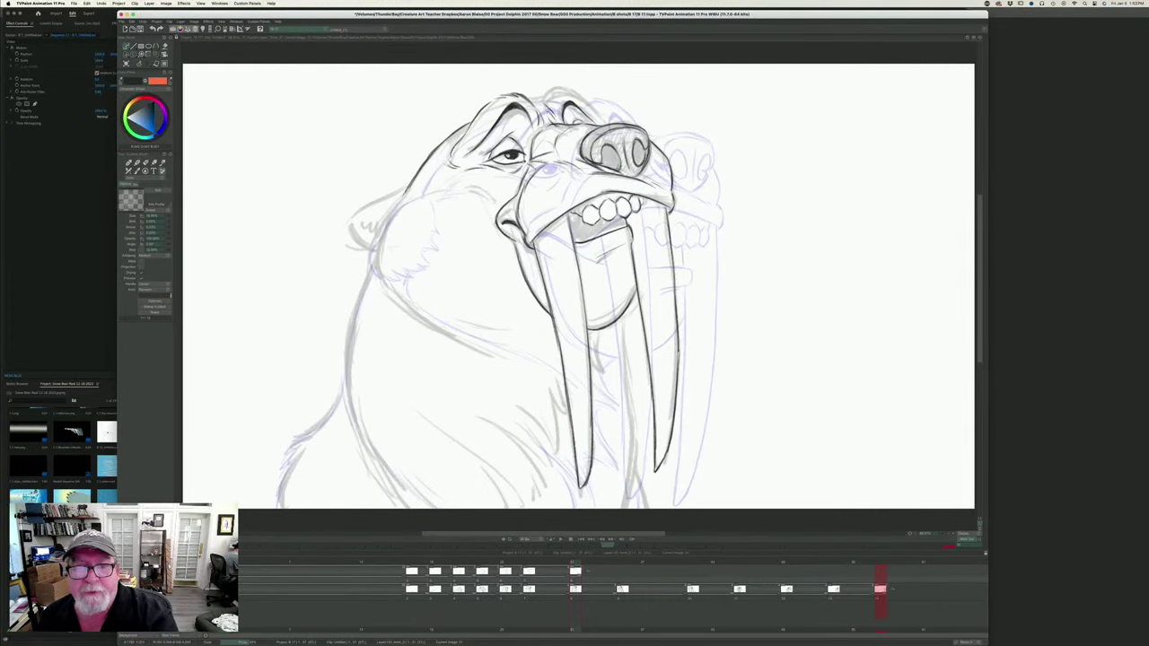
- Ink the top outline of the far brow over the rough, flipping against the previous drawing
key("Left")
key("Right")
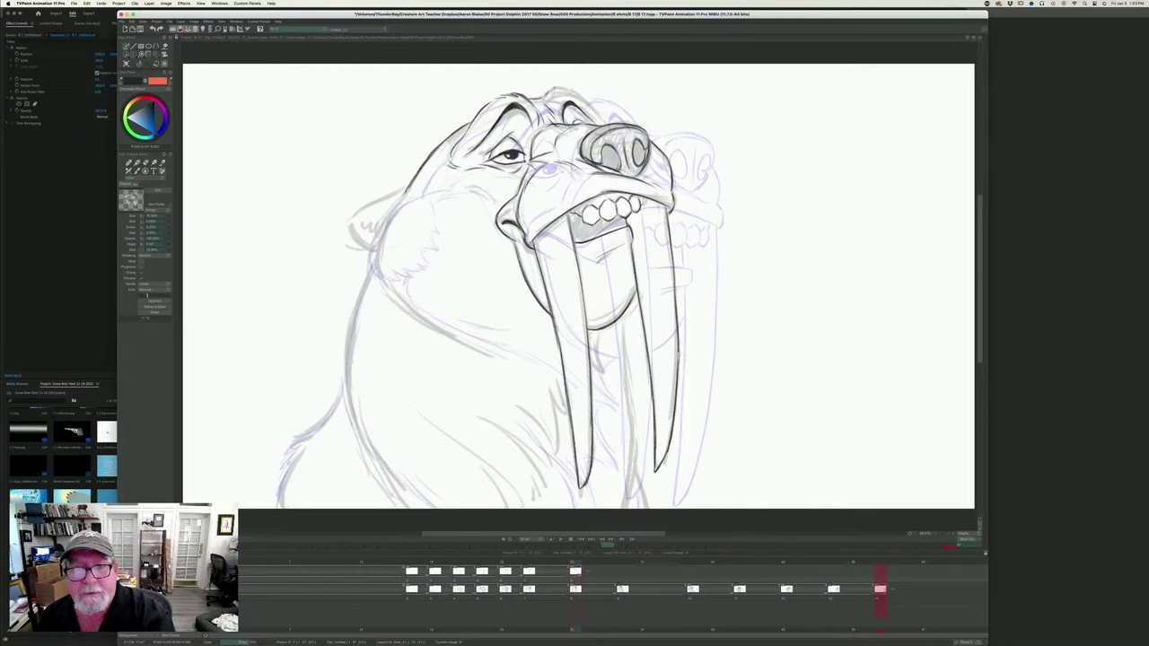
key("Left")
key("Right")
key("Left")
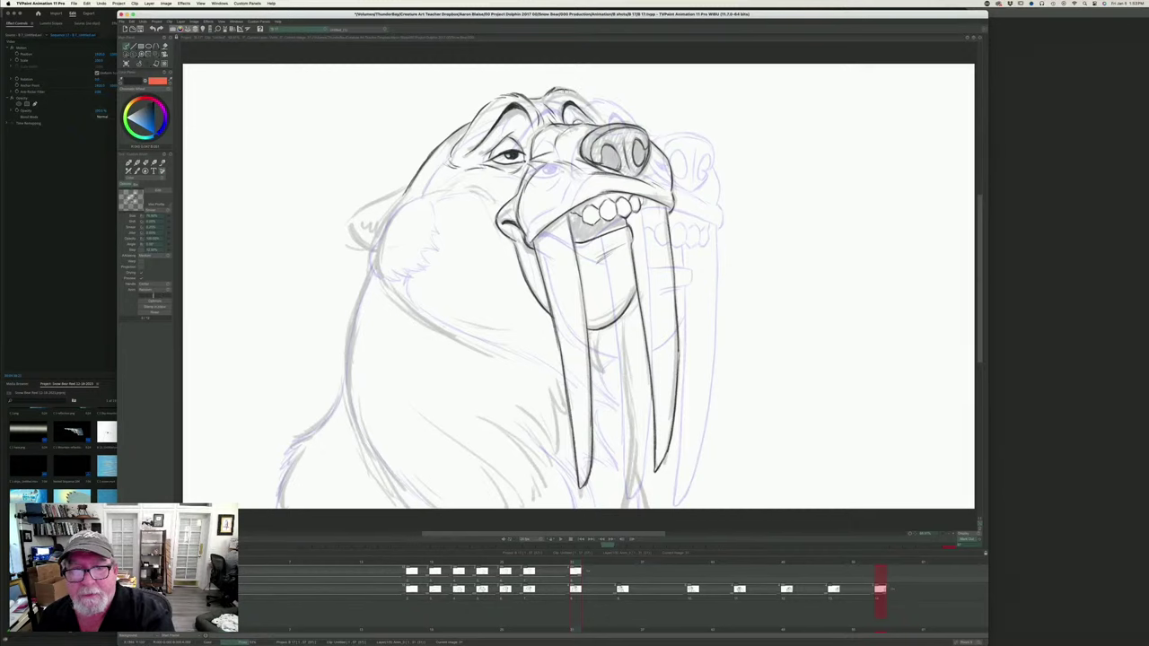
key("Right")
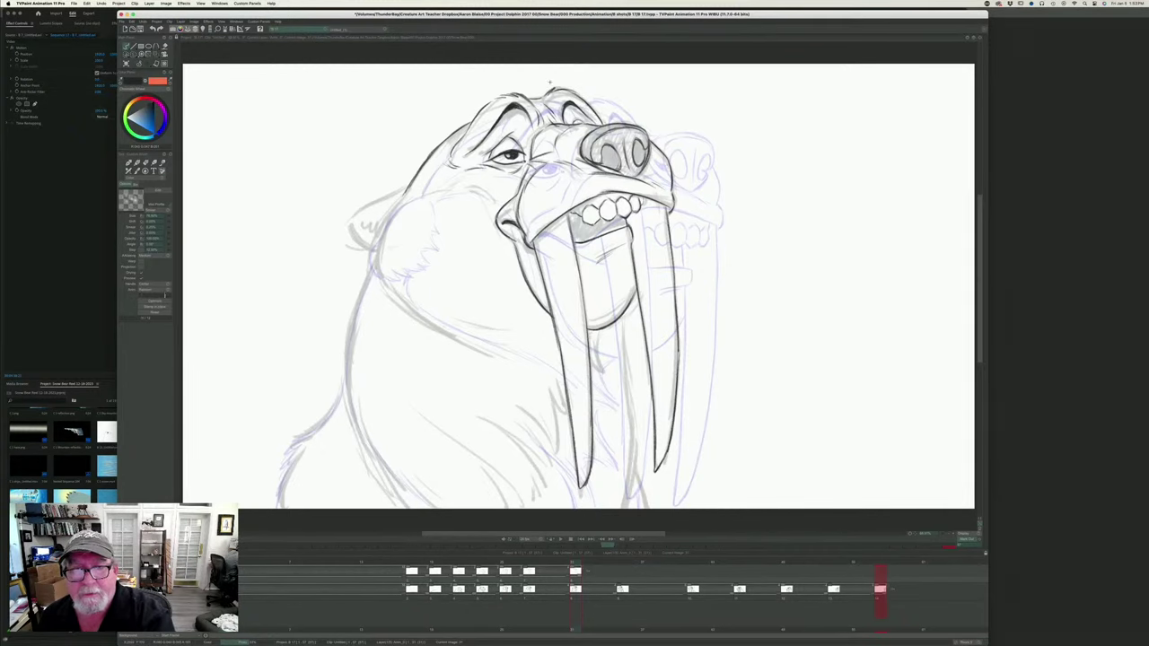
- Ink the crease behind the near brow and the cheek line running down behind the mouth corner
key("Left")
key("Right")
key("Left")
key("Right")
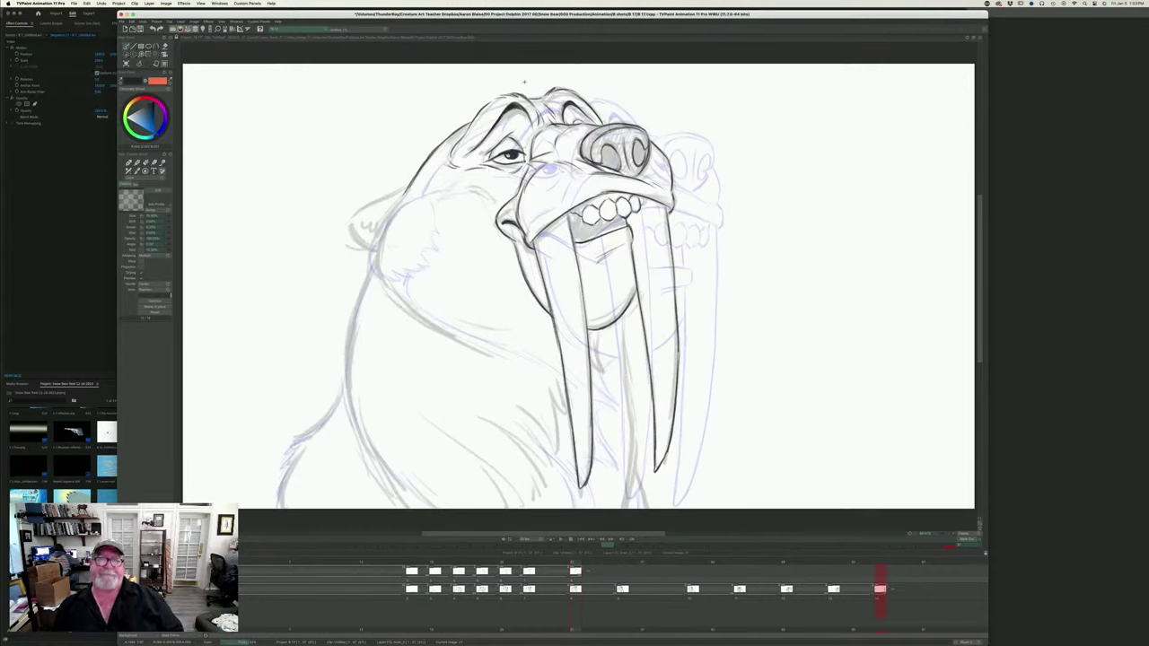
key("Left")
key("Right")
key("Left")
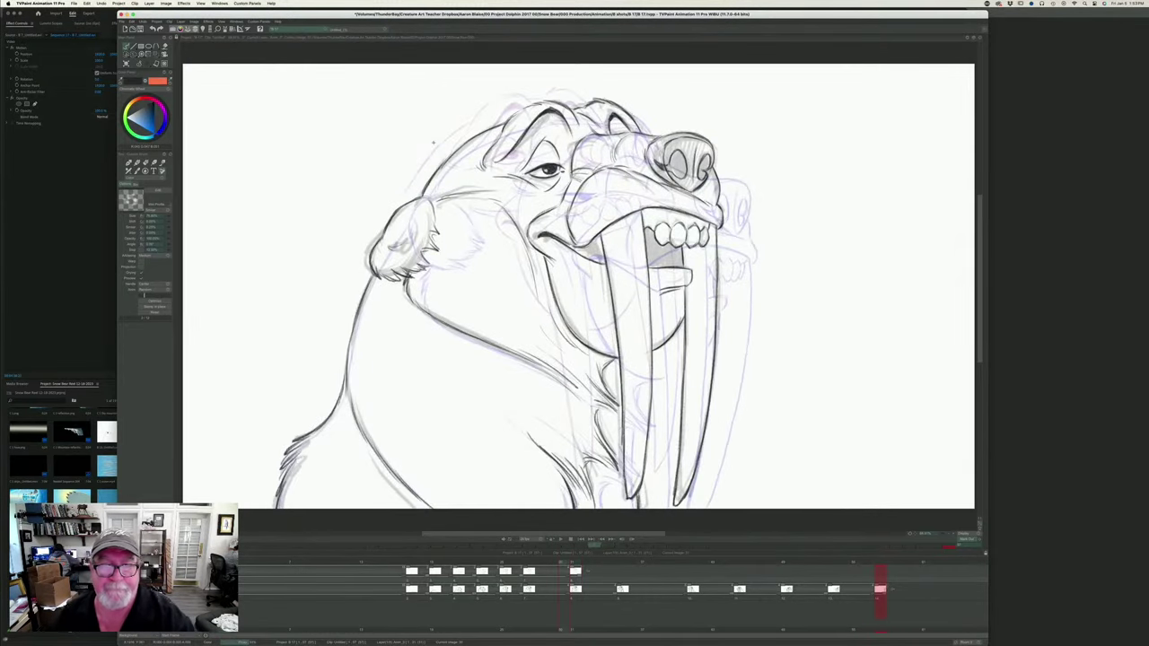
key("Right")
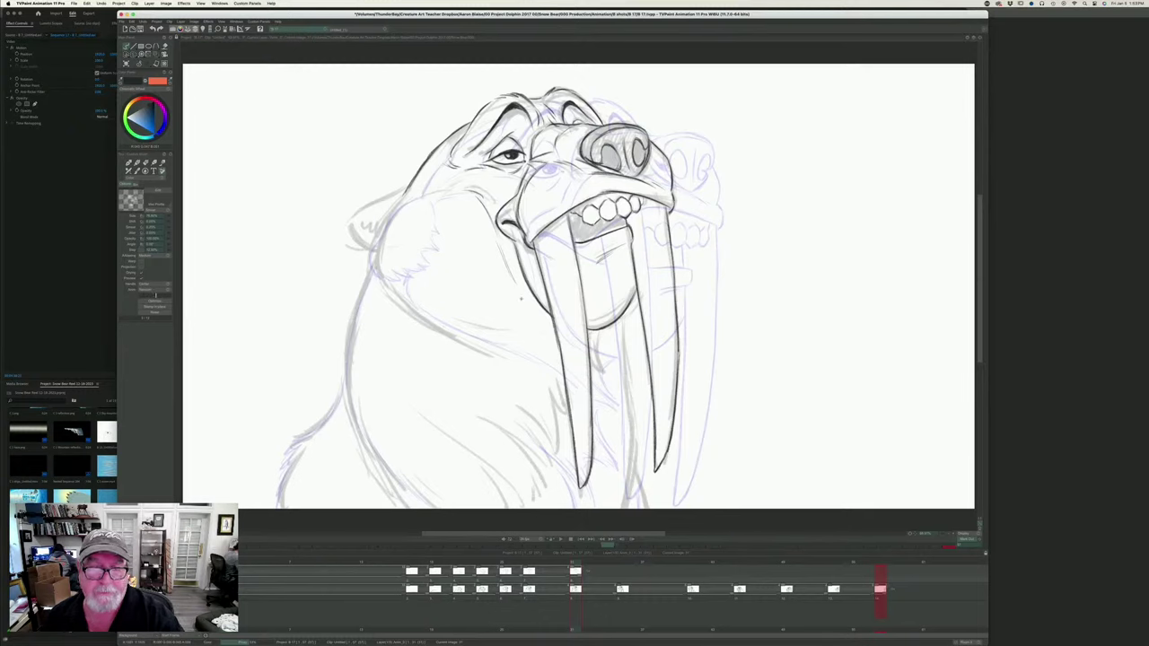
- Flip between the current and previous drawings to compare the cheek, neck and ear area
key("Left")
key("Right")
key("Left")
key("Right")
key("Left")
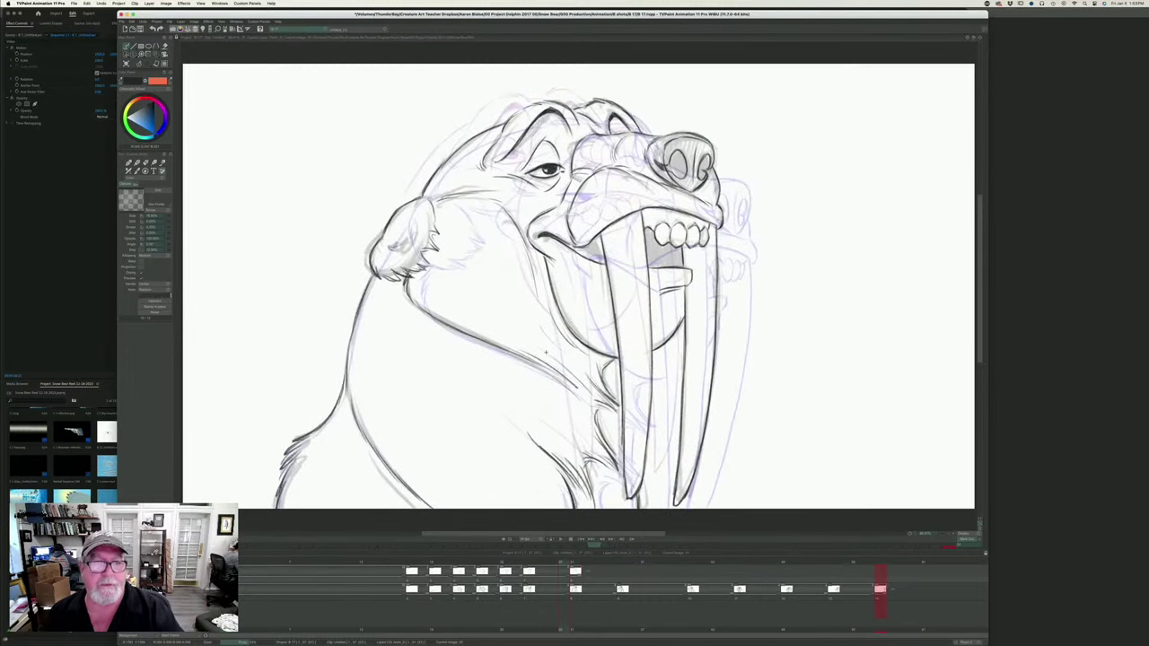
key("Right")
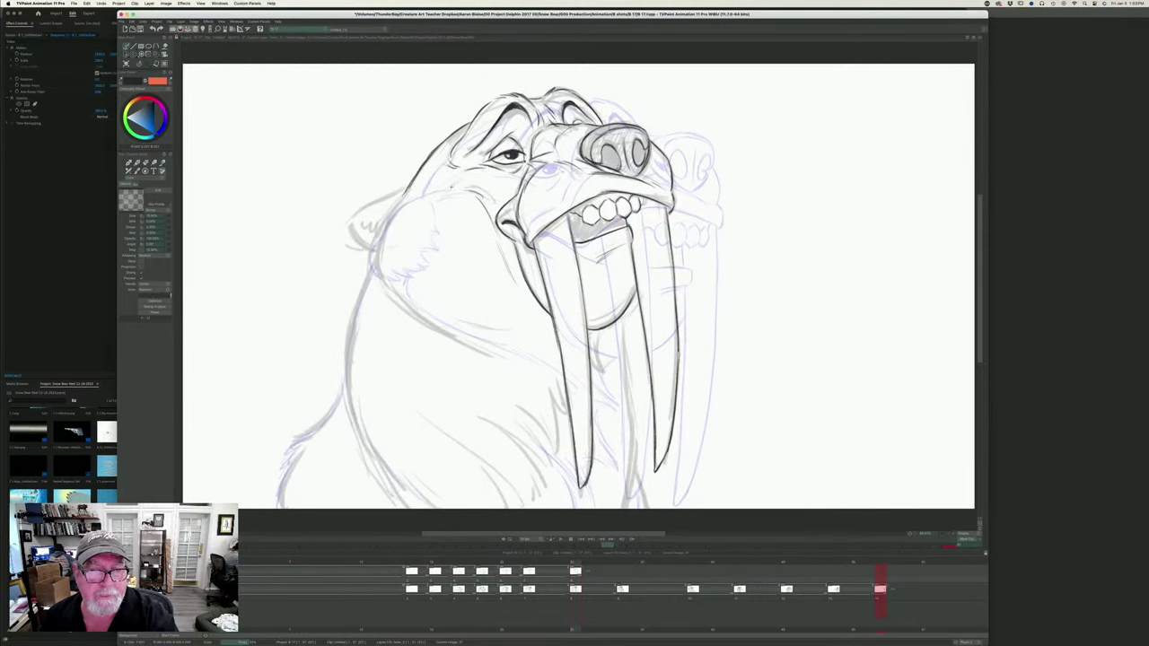
key("Left")
key("Right")
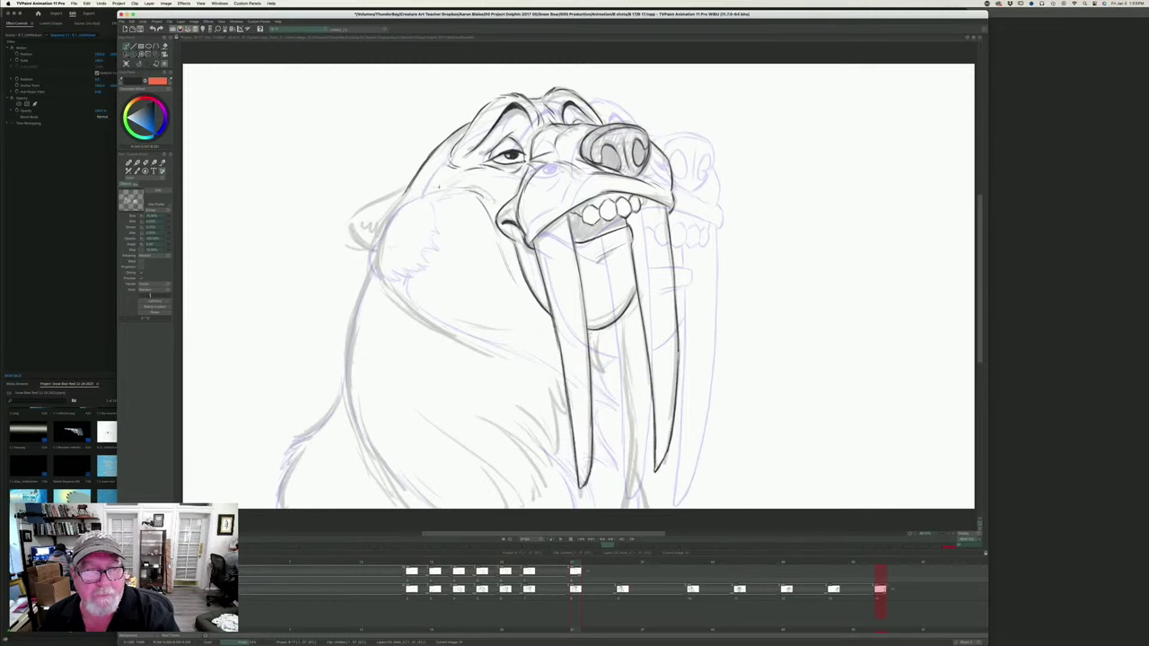
key("Left")
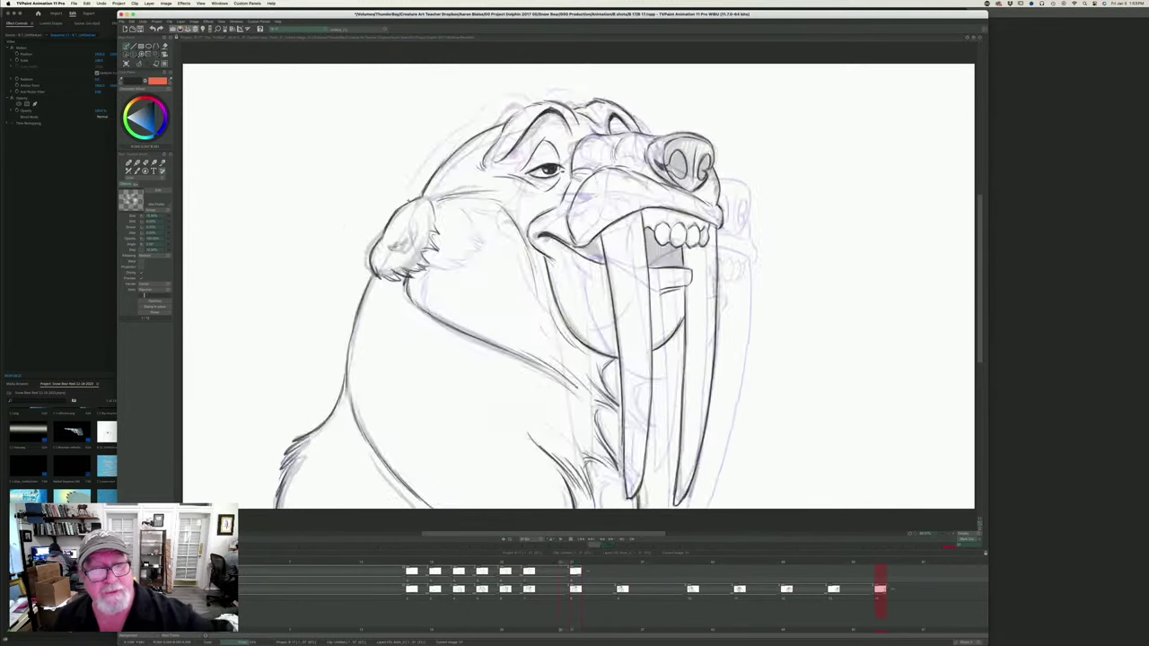
- Ink the ear's outline and the ragged fur along its lower edge over the rough
key("Right")
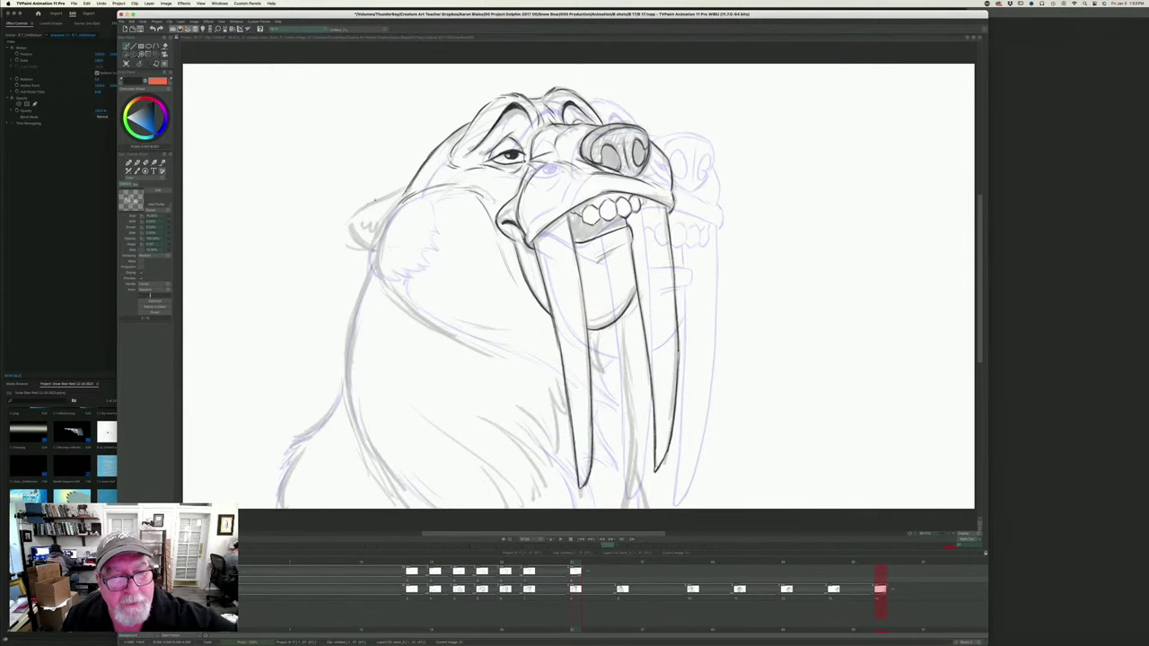
mouse_move(366, 205)
left_mouse_down()
mouse_move(406, 189)
mouse_move(349, 229)
mouse_move(367, 265)
left_mouse_up()
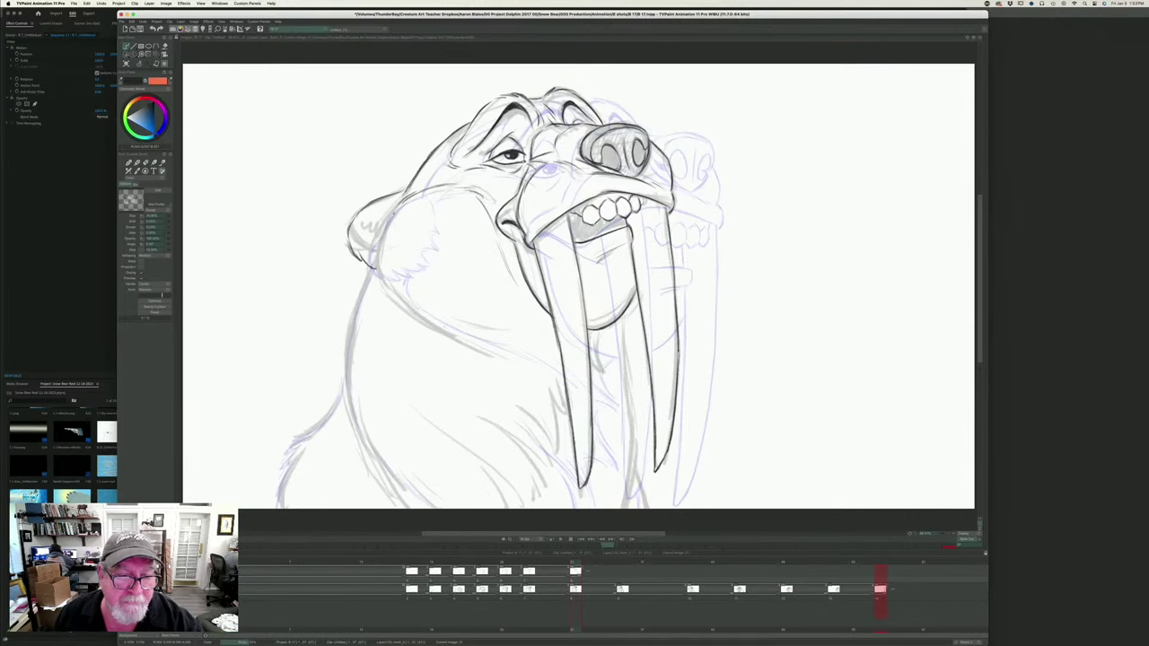
mouse_move(392, 230)
left_mouse_down()
mouse_move(381, 259)
mouse_move(359, 265)
left_mouse_up()
left_click_drag(395, 216, 388, 250)
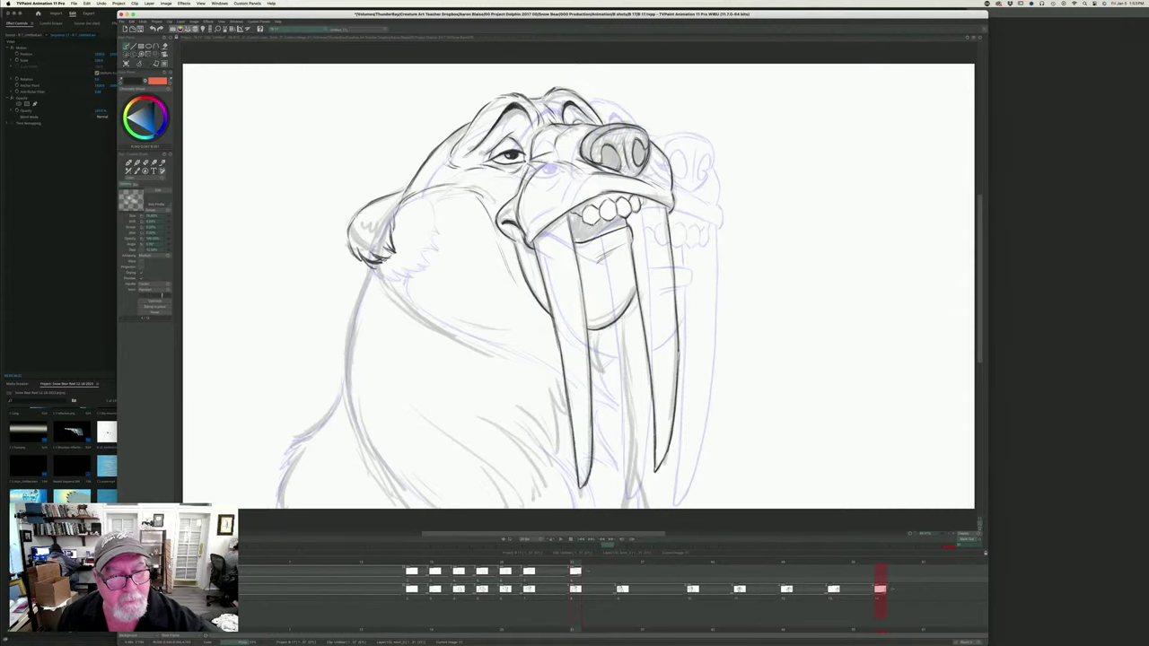
left_click_drag(361, 214, 348, 237)
left_click_drag(349, 224, 361, 260)
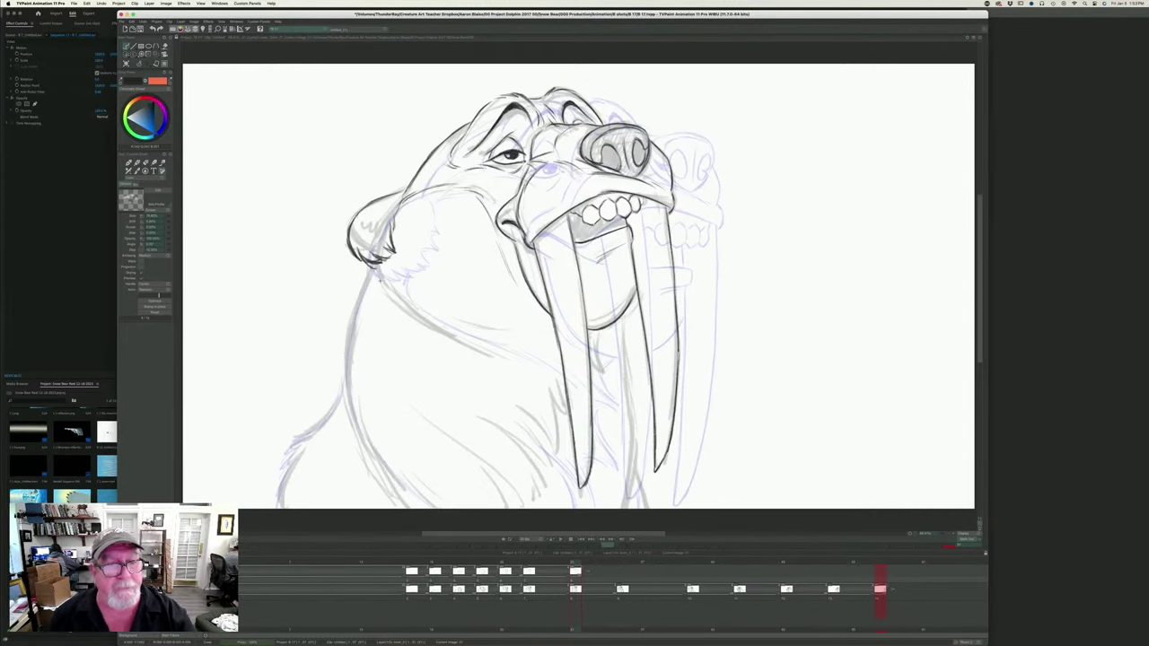
- Compare the ear with the previous drawing and ink the neck crease from beneath the ear down toward the near tusk
key("e")
key("Left")
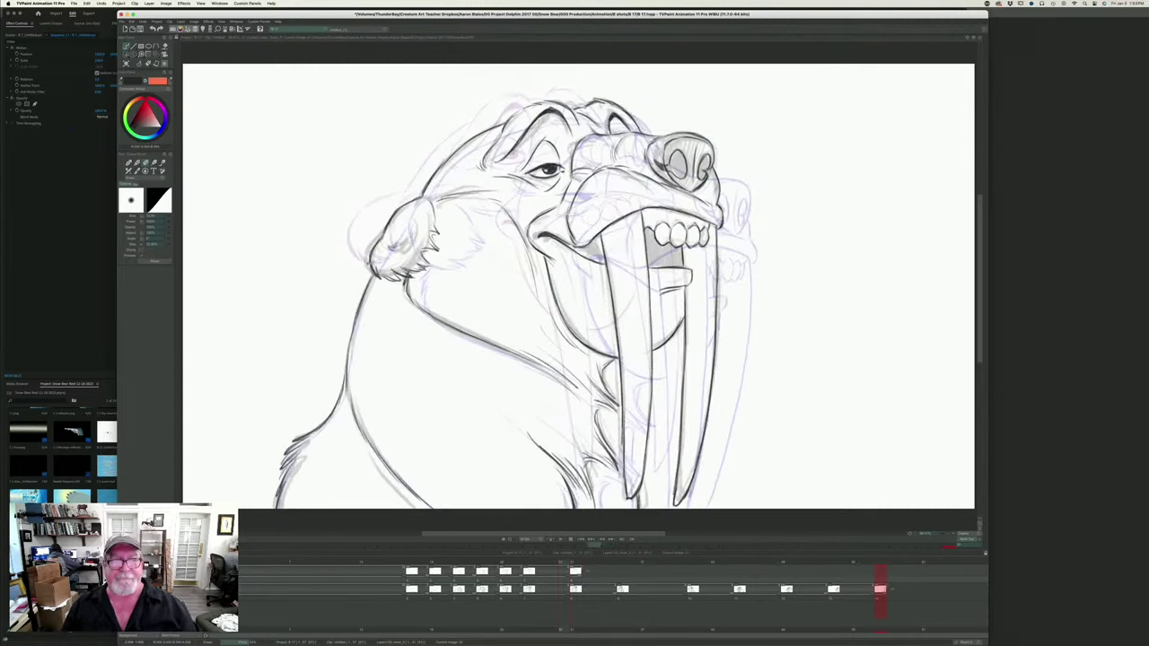
key("Right")
key("Left")
key("Right")
key("Left")
key("Right")
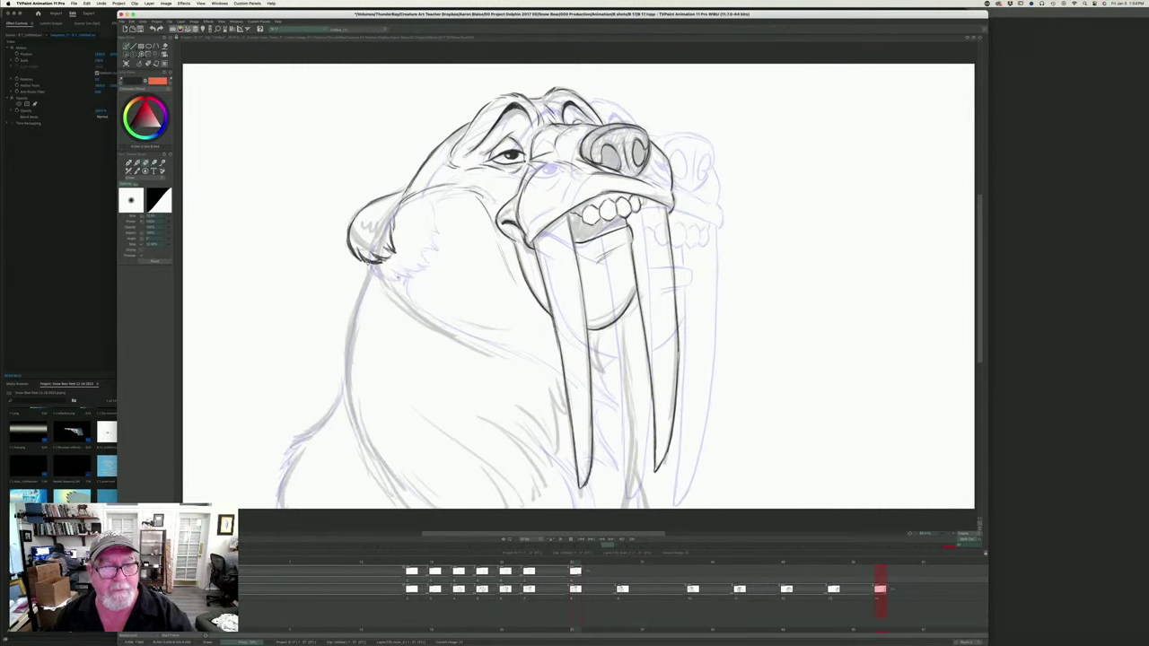
key("b")
mouse_move(377, 259)
left_mouse_down()
mouse_move(399, 301)
mouse_move(553, 383)
left_mouse_up()
- Flip between the current and previous drawings to compare the neck crease and the body lines
key("Left")
key("Right")
key("Left")
key("Left")
key("Right")
key("Left")
key("Right")
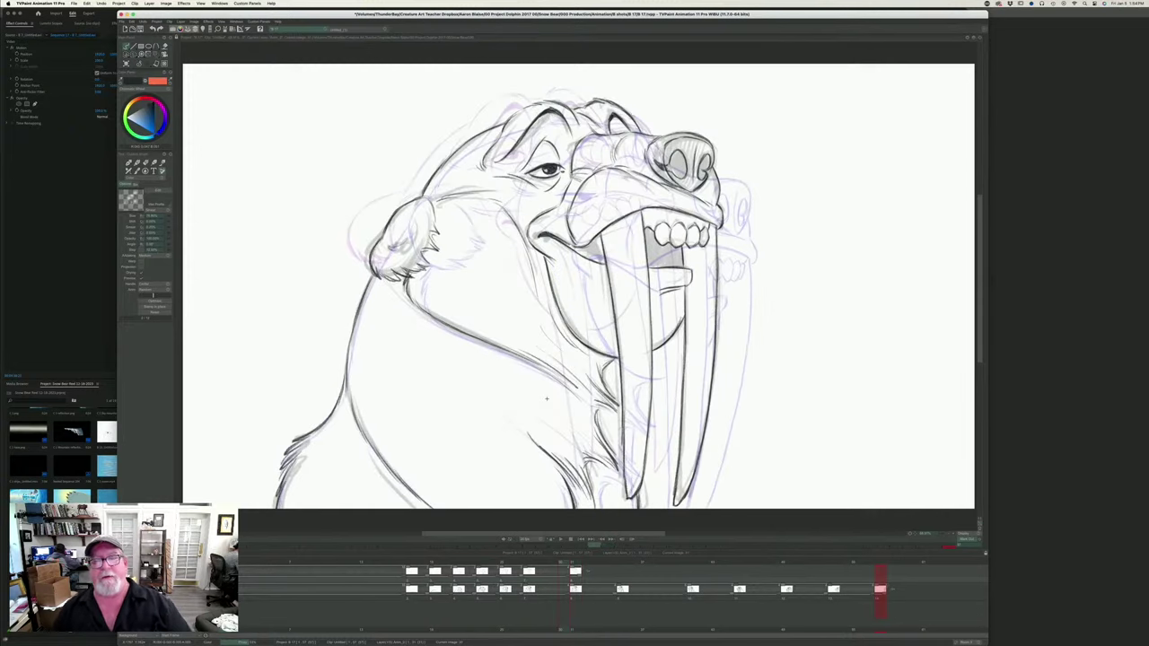
key("Left")
key("Right")
key("Left")
key("Right")
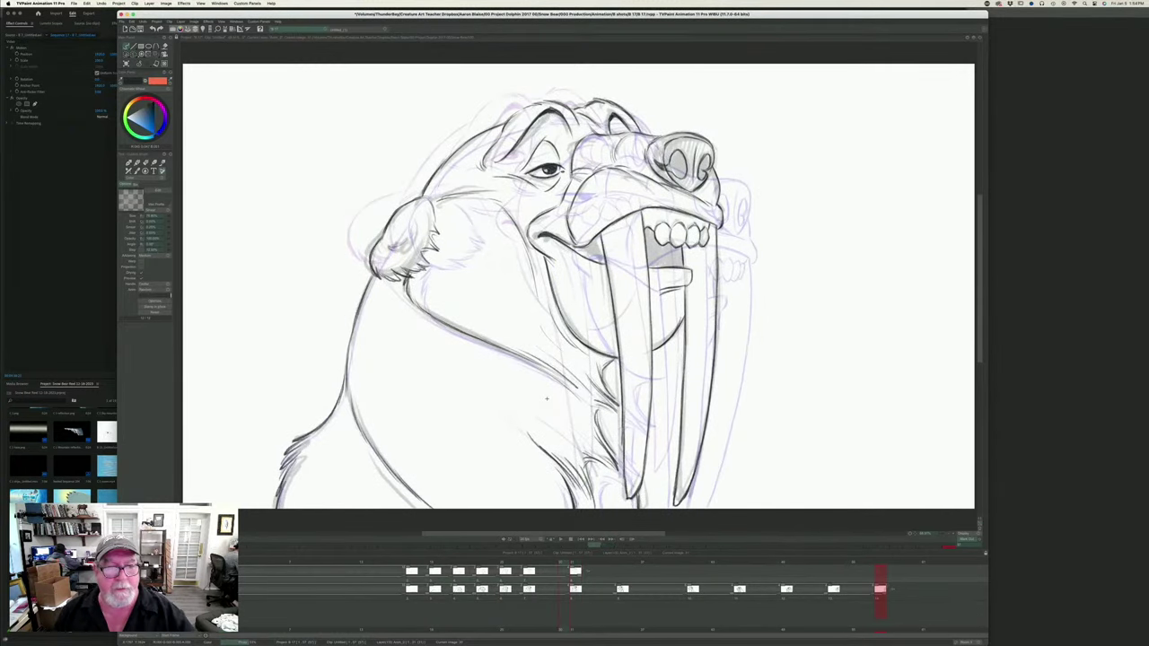
- Ink the back of the neck from beneath the ear down to the shoulder, flipping against the previous drawing
key("Left")
left_click_drag(370, 269, 345, 395)
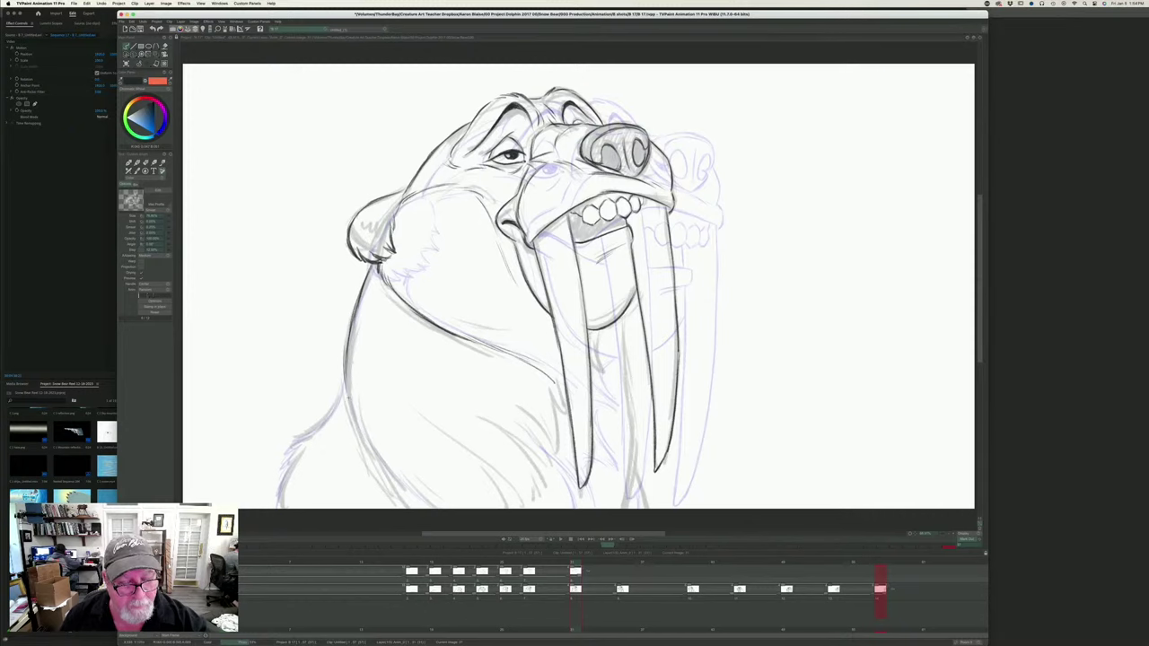
key("Left")
key("Right")
key("Left")
key("Right")
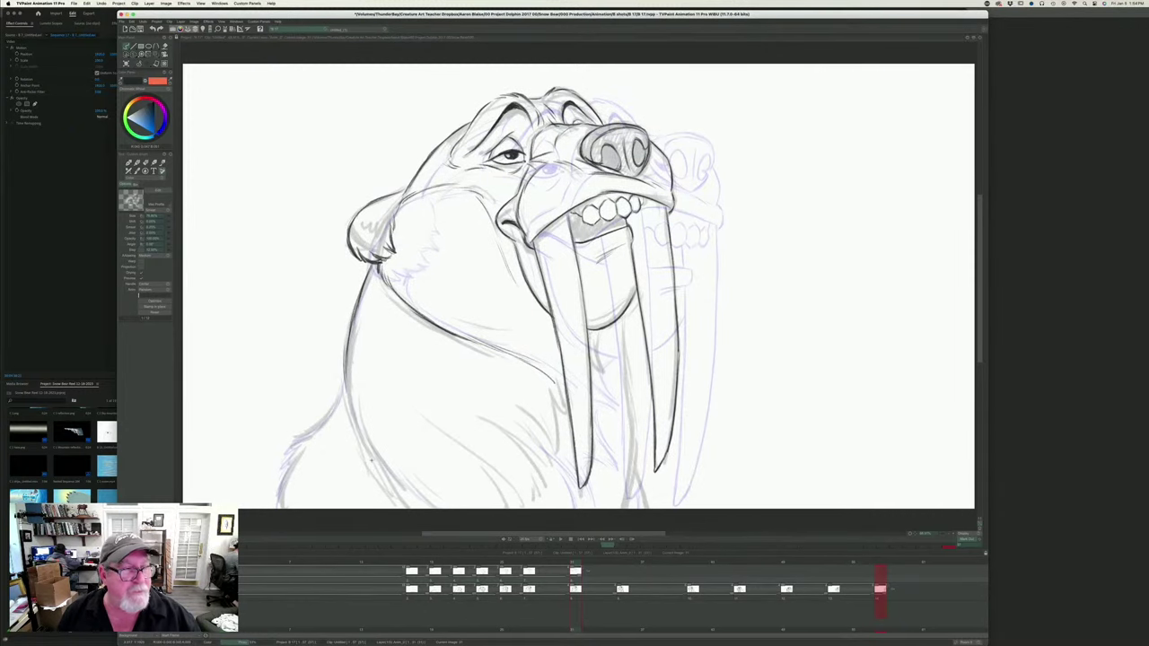
- Ink the inner shoulder line from the base of the neck down to the lower body, checking it against the previous drawing
key("Left")
key("Left")
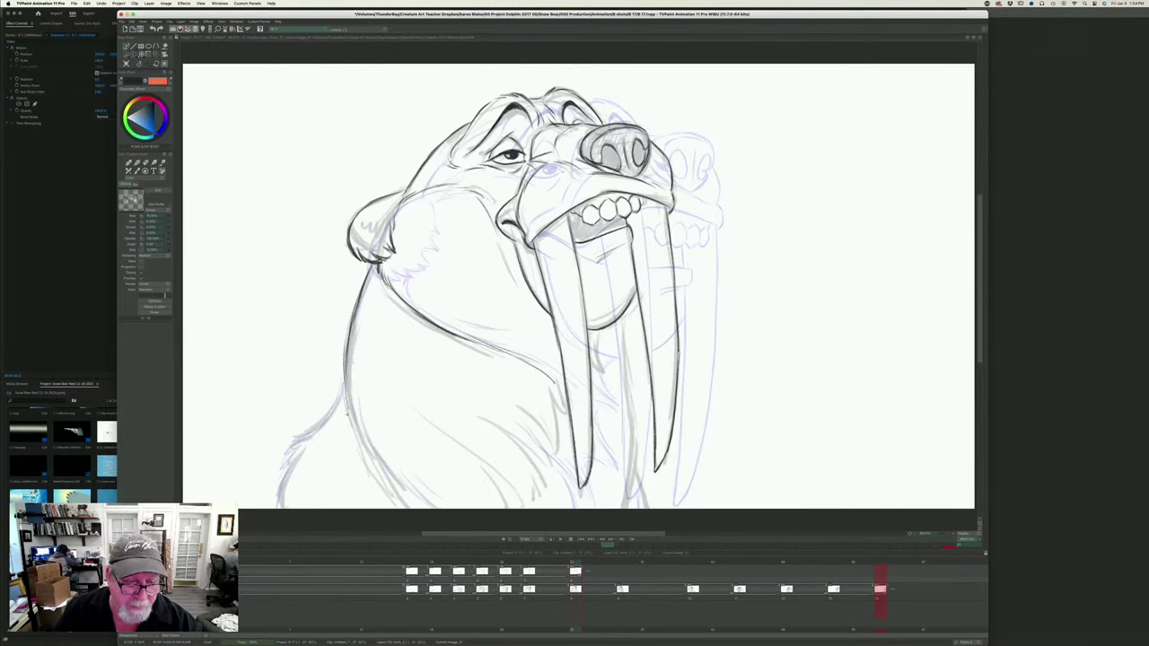
key("Left")
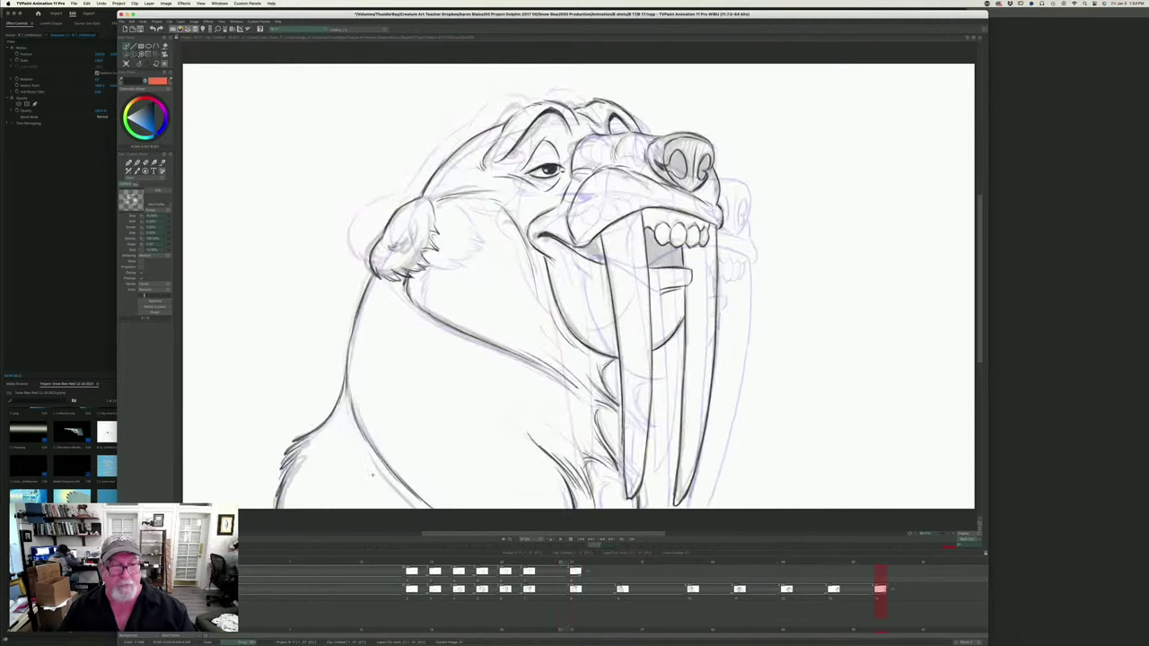
key("Right")
key("Left")
key("Right")
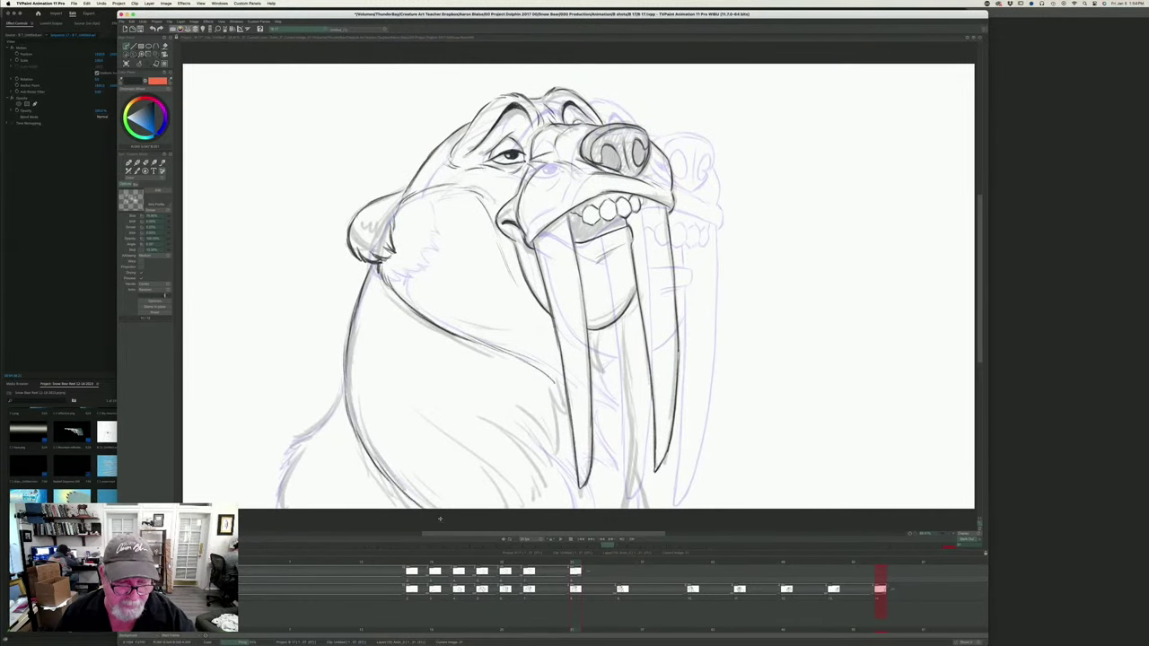
- Ink the back contour and its fur tufts below the neck, flipping against the previous drawing to check them
mouse_move(343, 376)
left_mouse_down()
mouse_move(329, 414)
mouse_move(287, 440)
mouse_move(278, 507)
left_mouse_up()
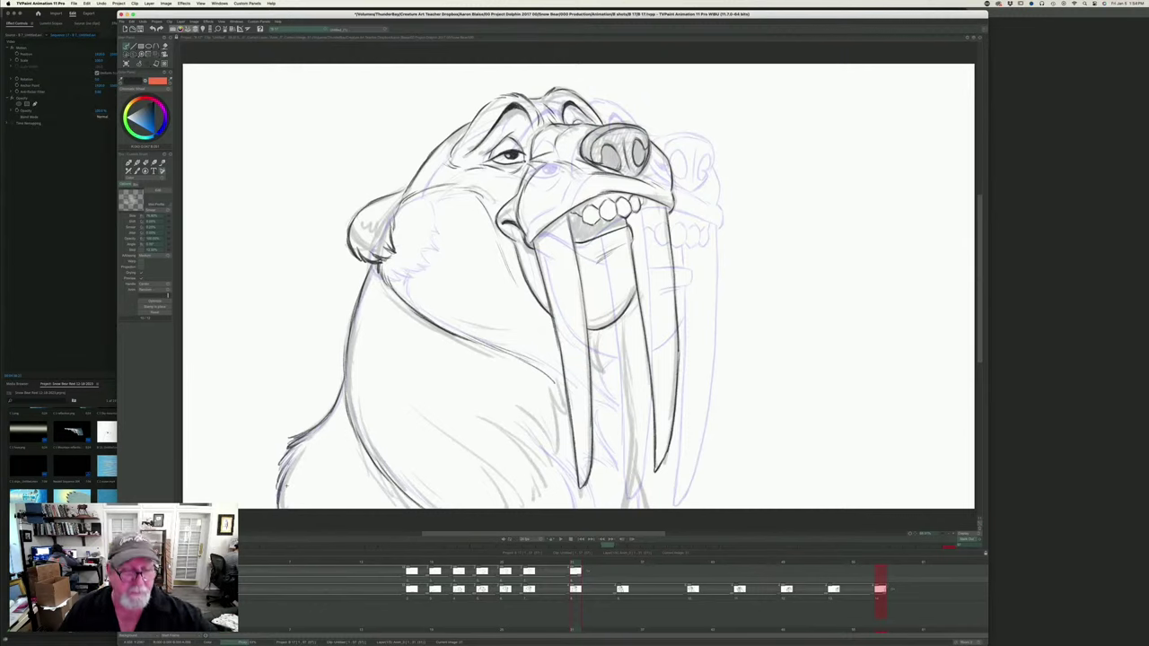
key("Left")
key("Right")
key("Left")
key("Right")
key("Left")
key("Right")
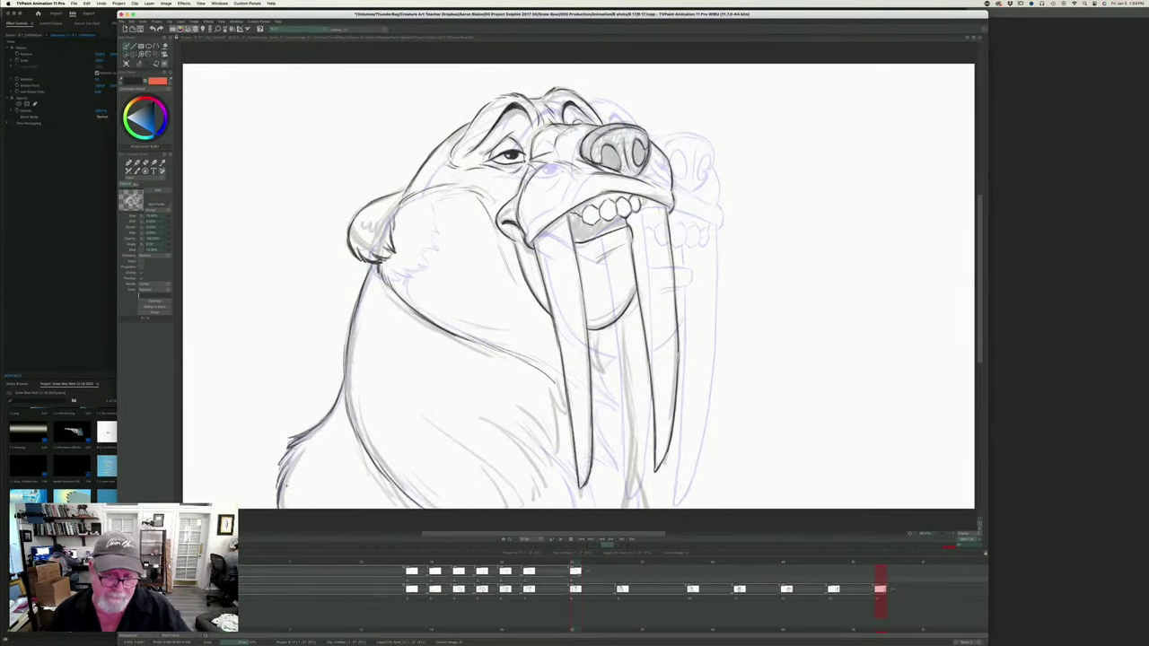
key("Left")
key("Right")
- Ink the throat fur lines below the chin between the tusks, comparing them with the previous drawing
mouse_move(598, 326)
left_mouse_down()
mouse_move(604, 379)
mouse_move(592, 398)
left_mouse_up()
key("Left")
key("Left")
key("Right")
key("Right")
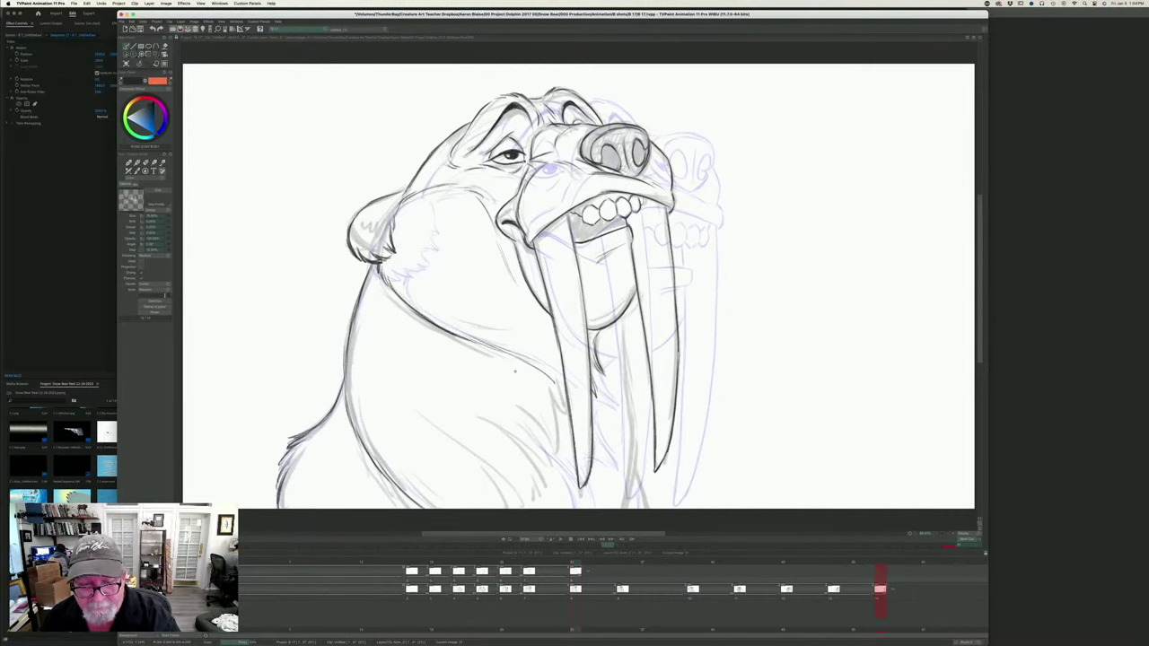
- Ink the chest fur strokes behind the near tusk over the rough, checking neighbouring drawings
mouse_move(518, 374)
left_mouse_down()
mouse_move(565, 424)
mouse_move(557, 441)
mouse_move(557, 427)
mouse_move(572, 456)
mouse_move(548, 467)
mouse_move(552, 505)
mouse_move(542, 499)
left_mouse_up()
key("Left")
key("Right")
key("Right")
key("Right")
mouse_move(469, 455)
left_mouse_down()
mouse_move(509, 508)
mouse_move(526, 508)
left_mouse_up()
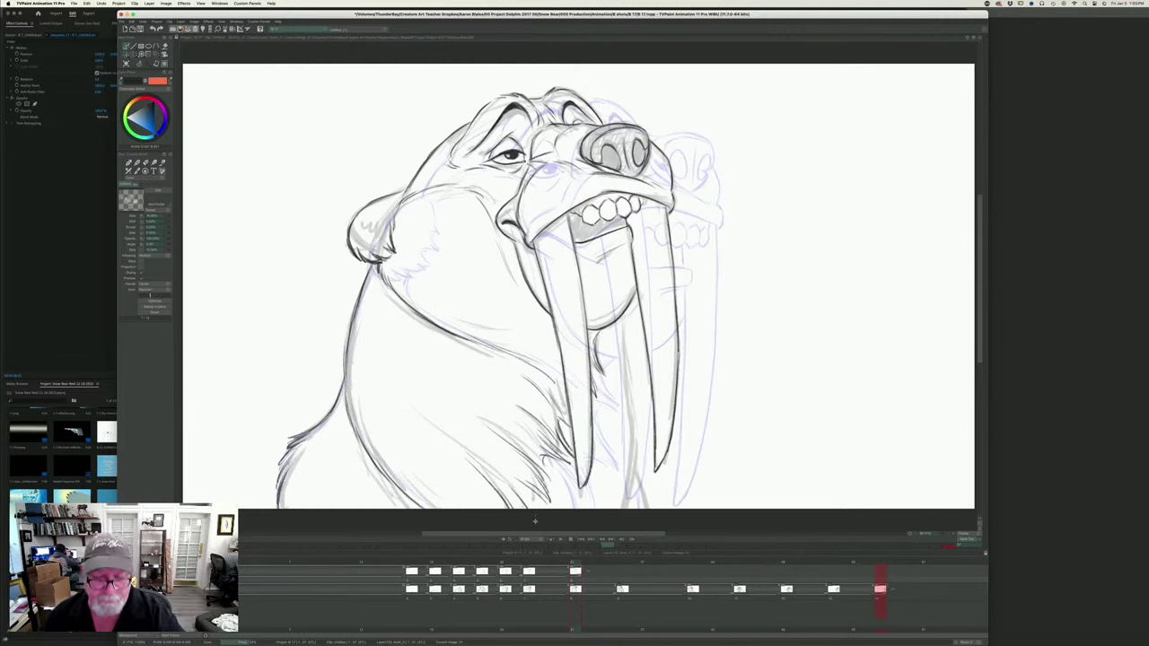
- Check the chest fur against the previous drawing and ink the front chest contour running down between the two tusks
key("Left")
key("Right")
key("Left")
key("Right")
key("Left")
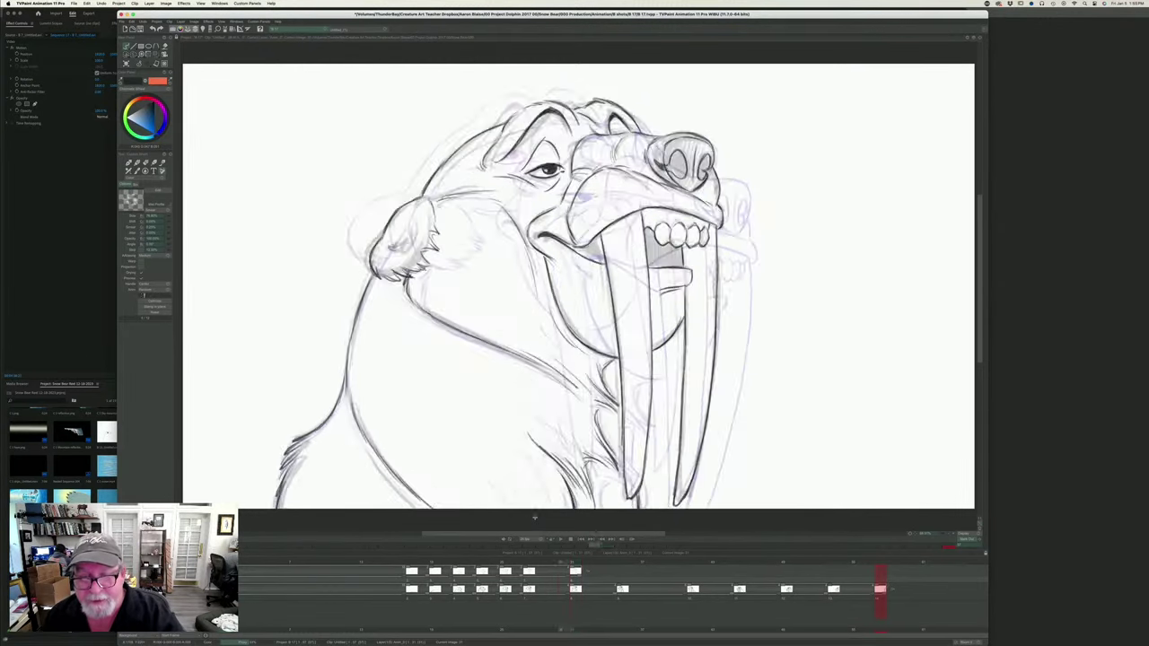
key("Right")
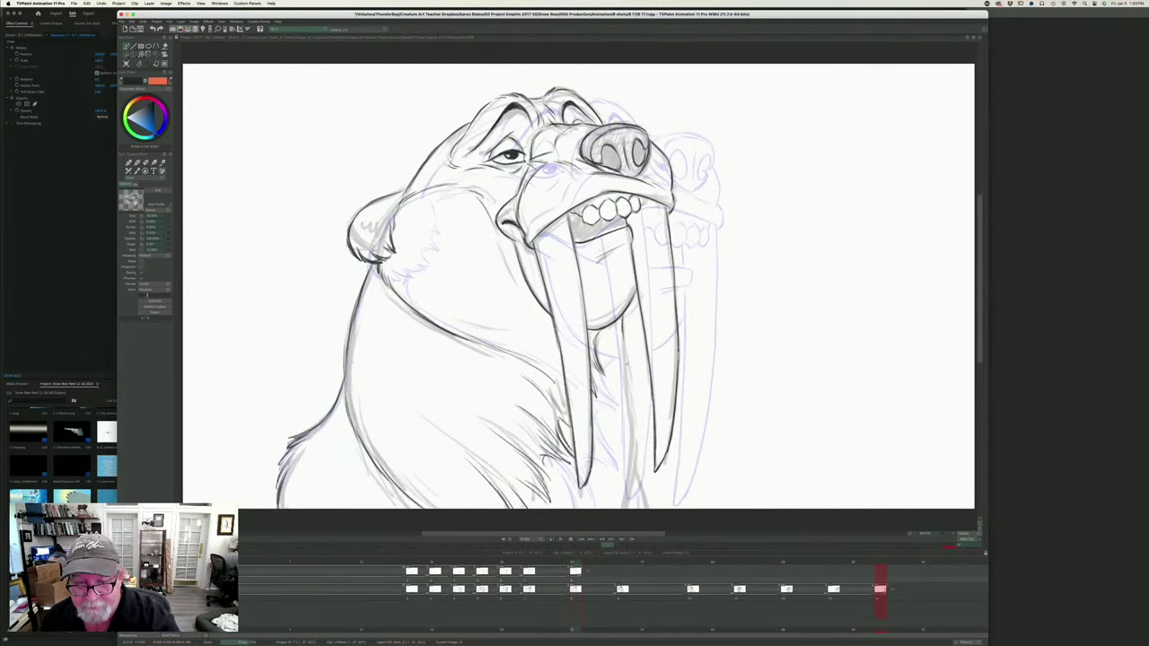
left_click_drag(626, 340, 633, 422)
left_click_drag(628, 368, 634, 482)
left_click_drag(631, 411, 636, 486)
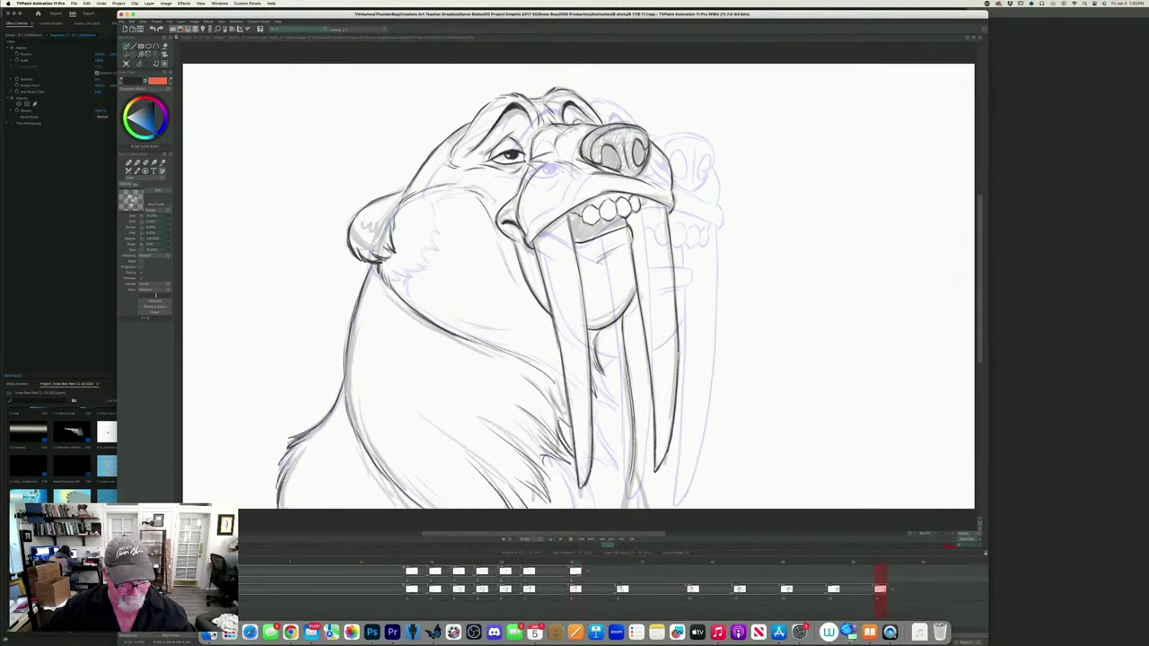
- Switch to Finder and preview the Ripple test 3.mp4 and Ripple Sparkle water test.mp4 videos in the 000 Production folder
left_click(241, 629)
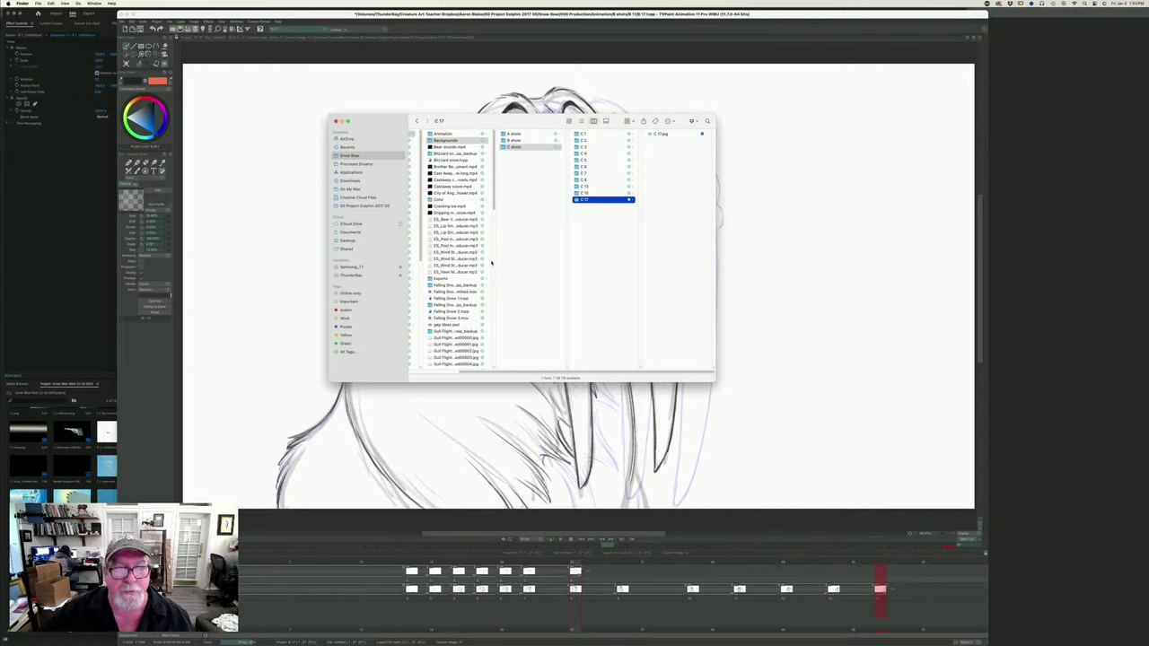
scroll(455, 239, "down", 15)
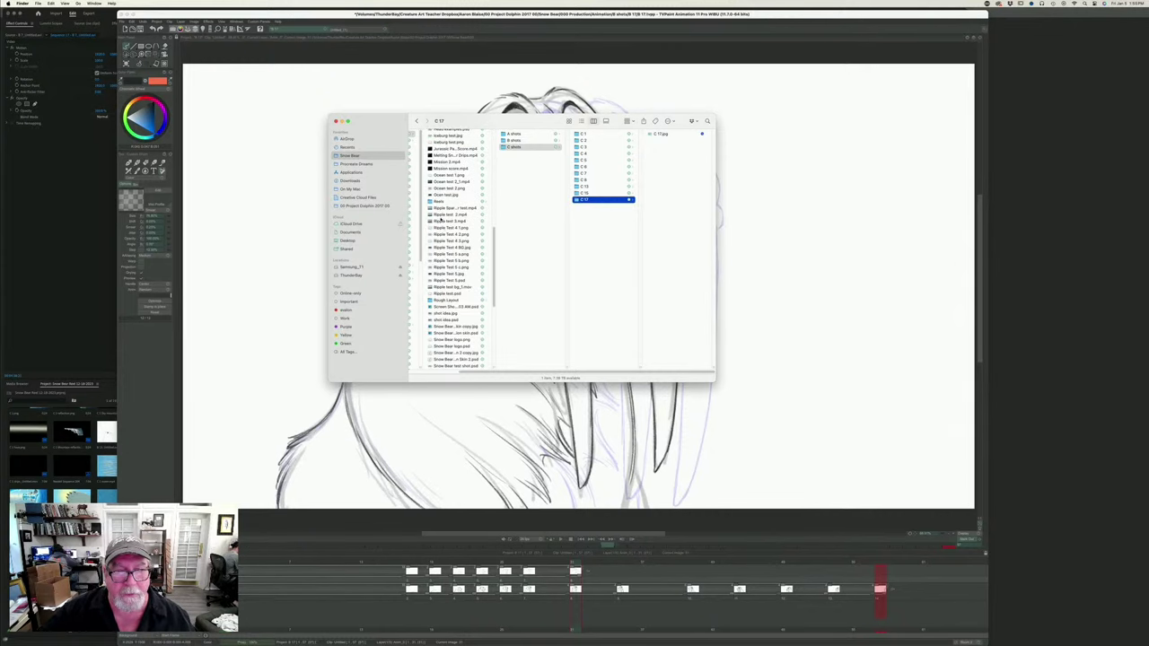
left_click(447, 221)
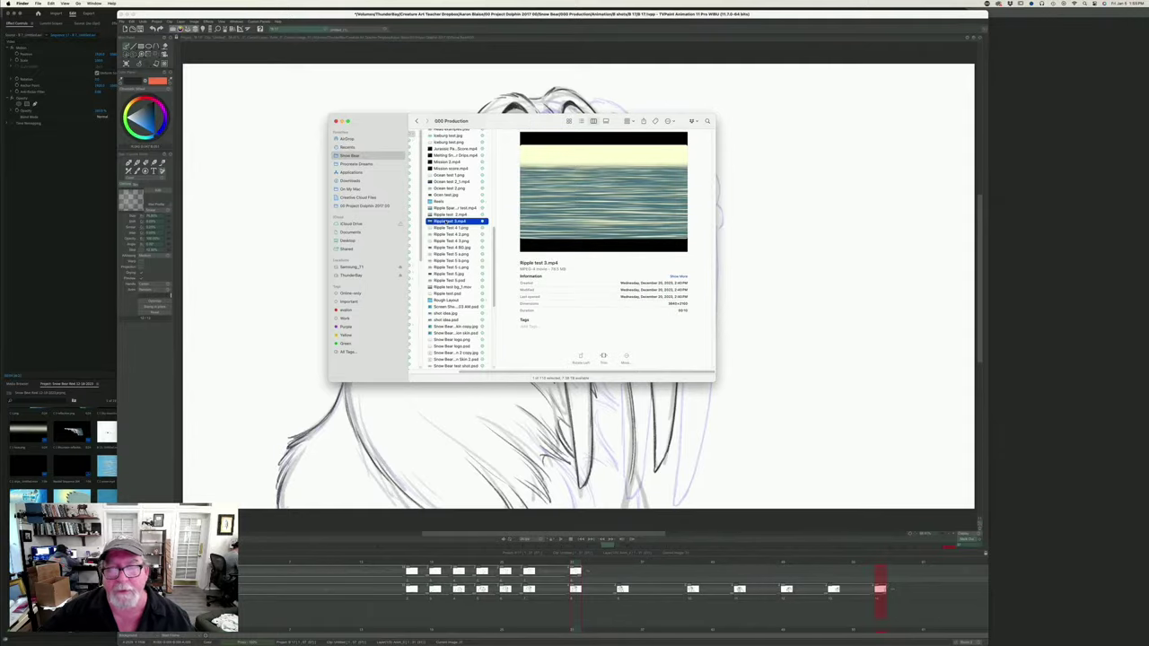
key("space")
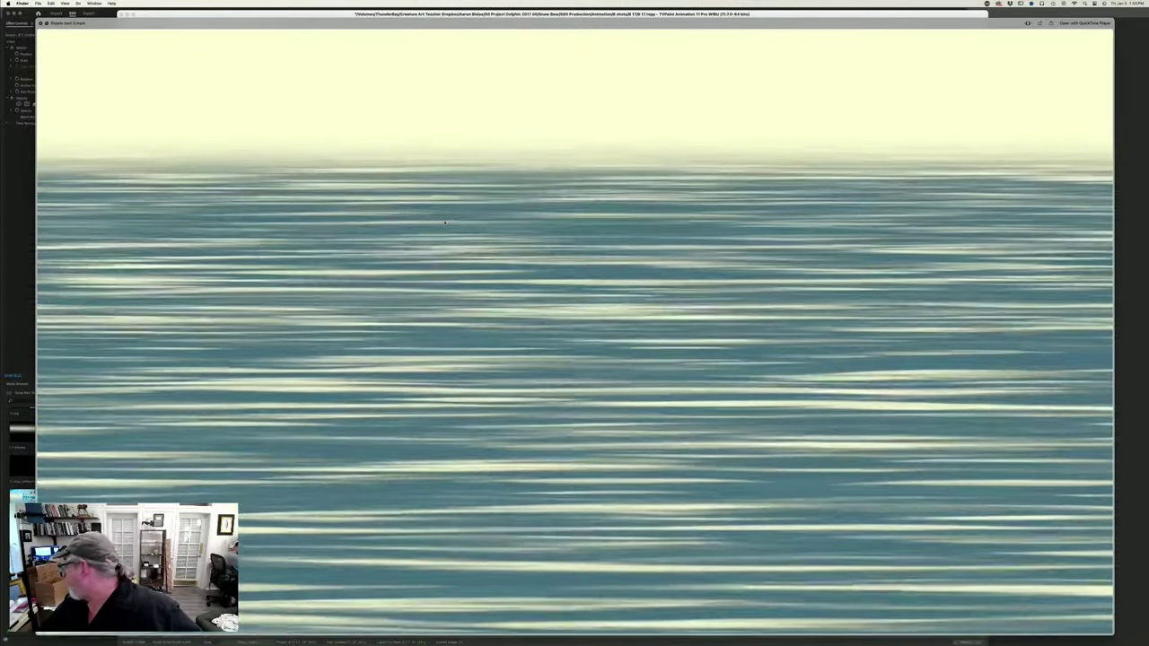
key("Escape")
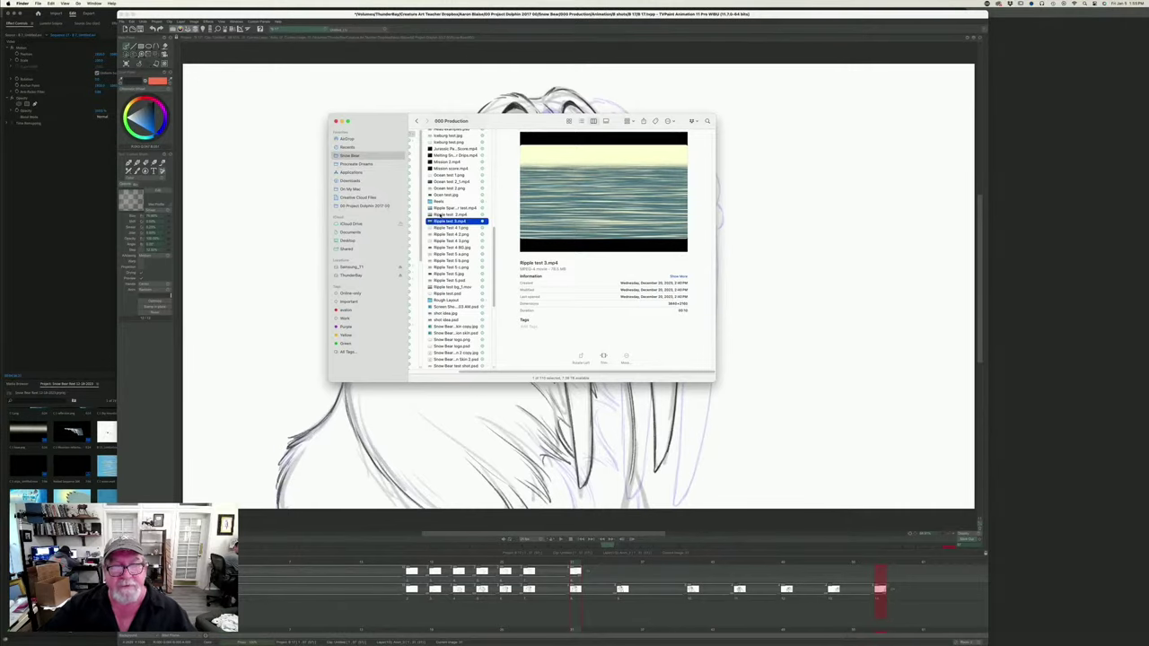
key("space")
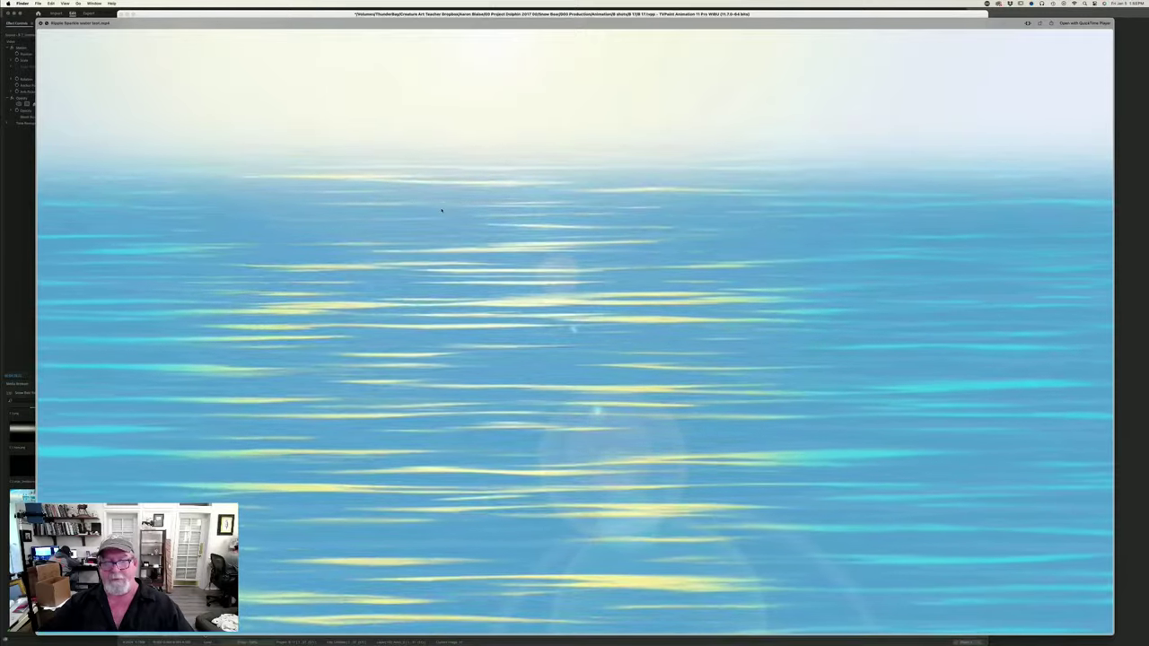
key("Escape")
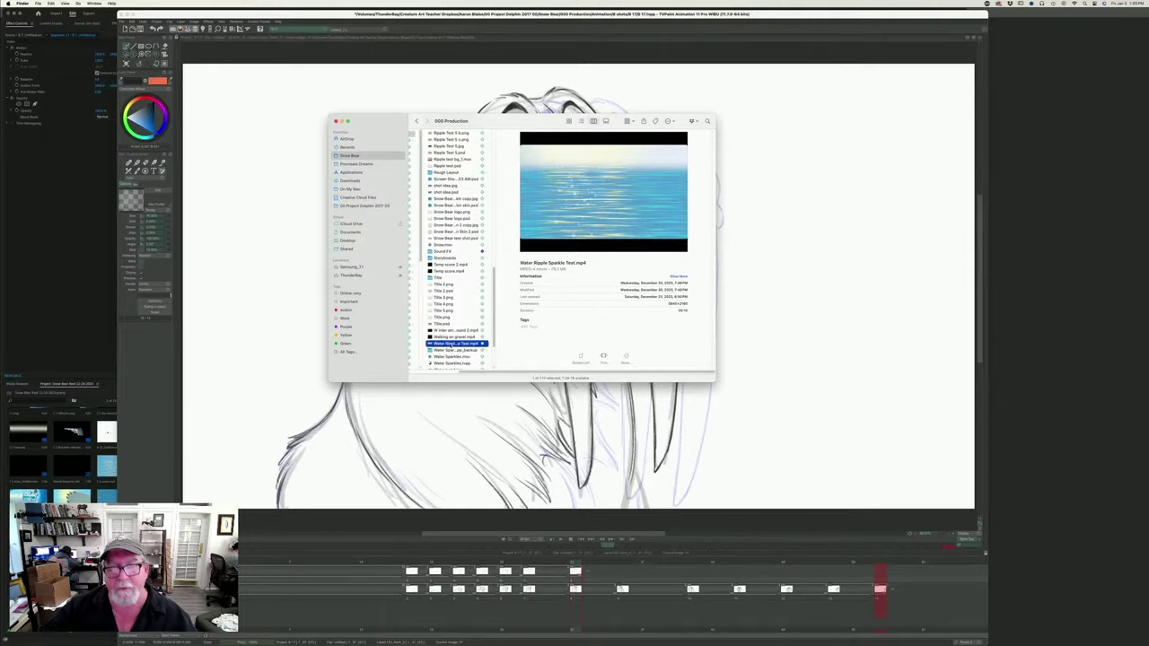
- Preview Water Ripple Sparkle Test.mp4 twice and return to the drawing in TVPaint
key("space")
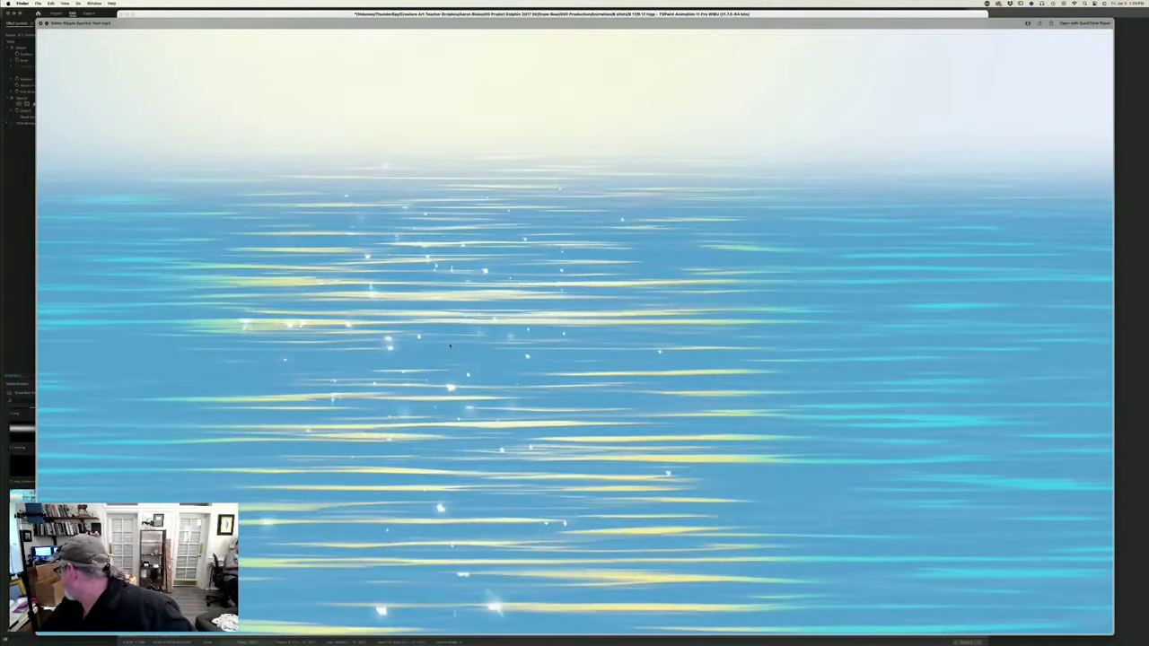
key("Escape")
key("space")
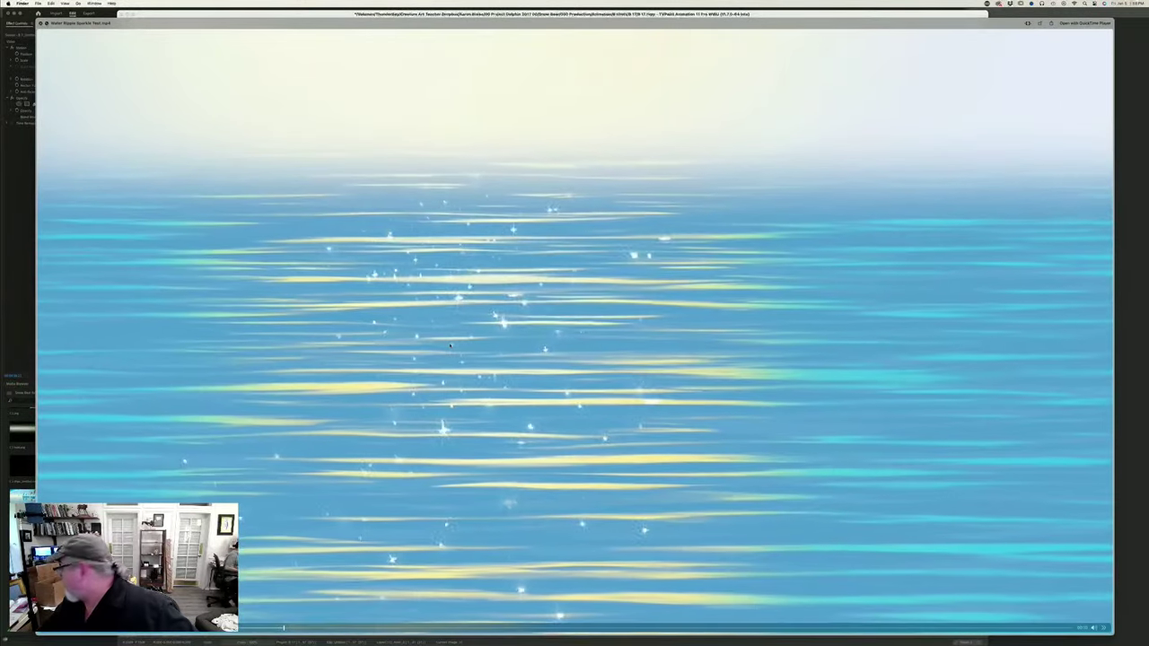
key("Escape")
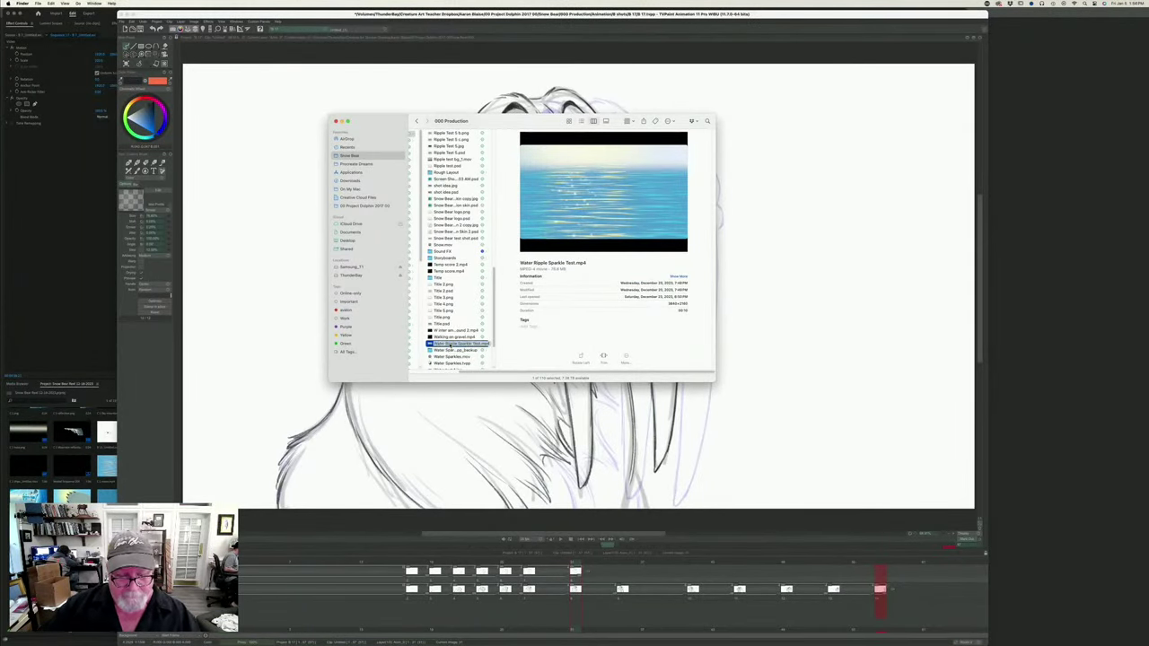
left_click(359, 524)
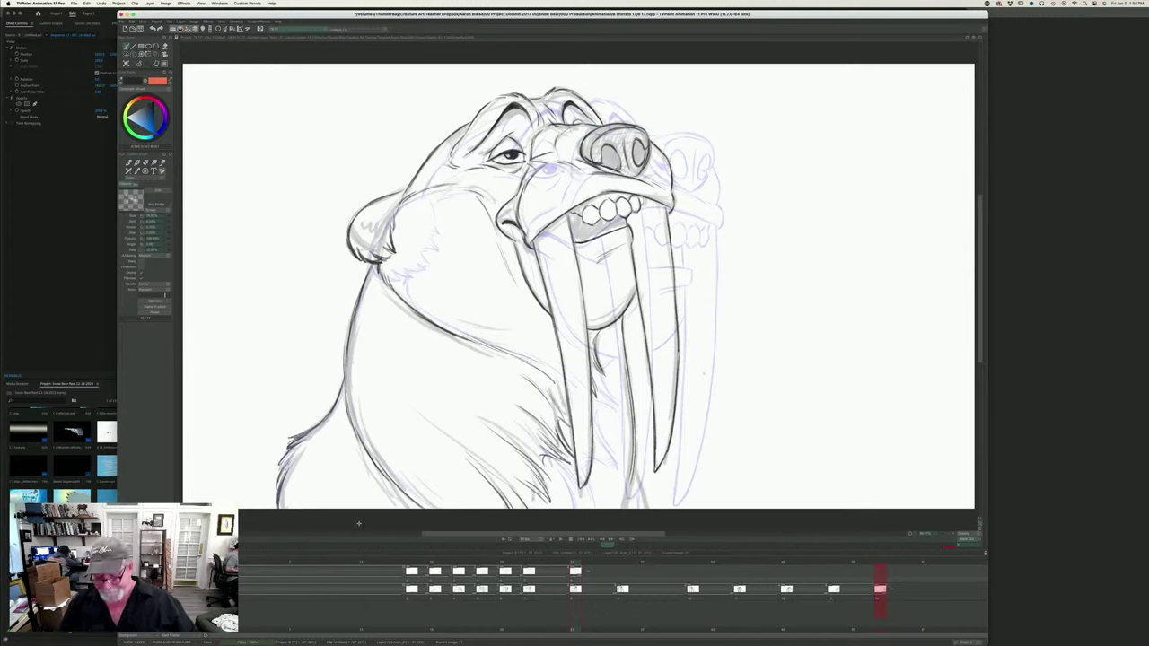
- Add a blank clean-up drawing above the next rough pose and flip between it and the previous drawing
key("Left")
key("Right")
key("Left")
key("Right")
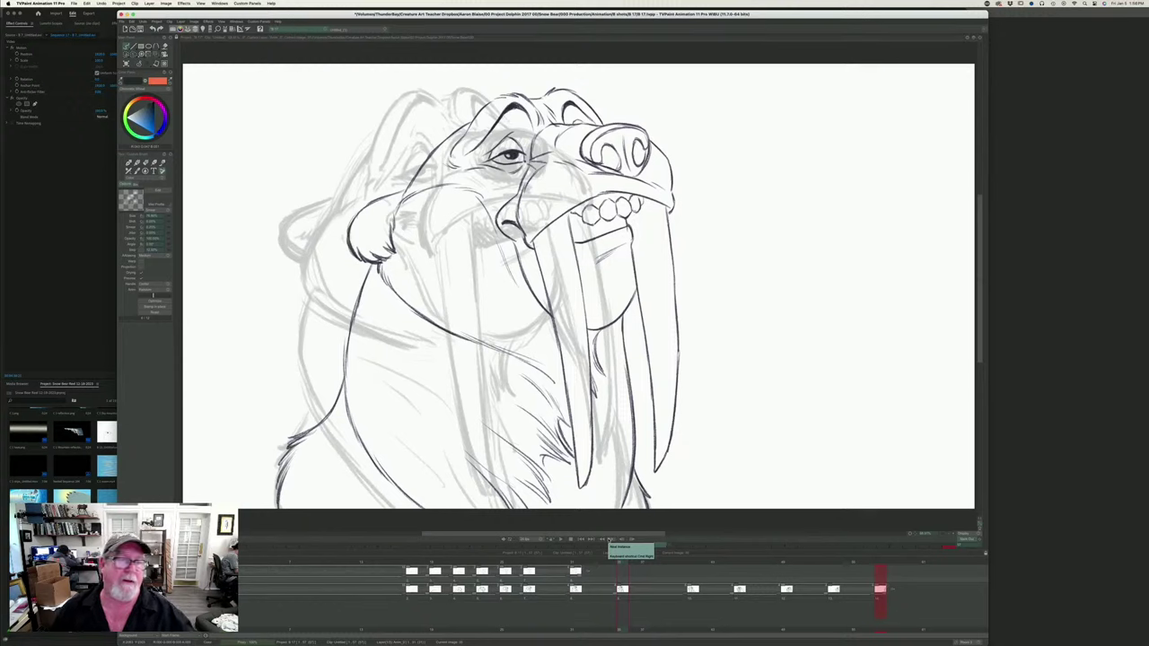
key("Insert")
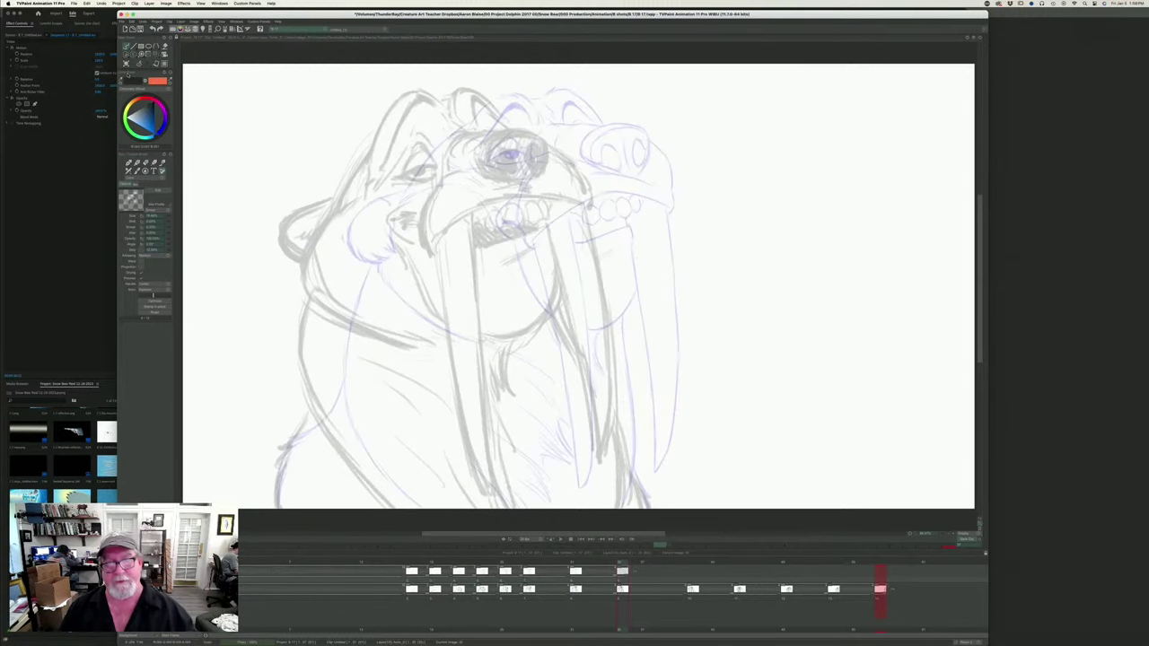
key("Left")
key("Right")
key("Left")
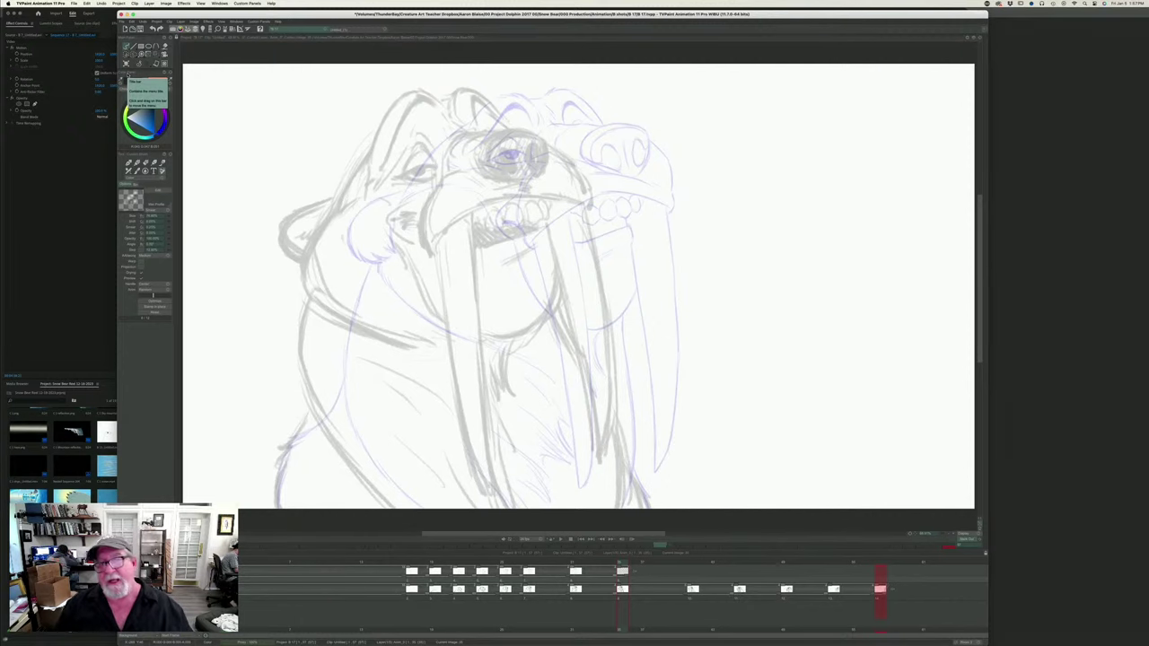
key("Left")
key("Right")
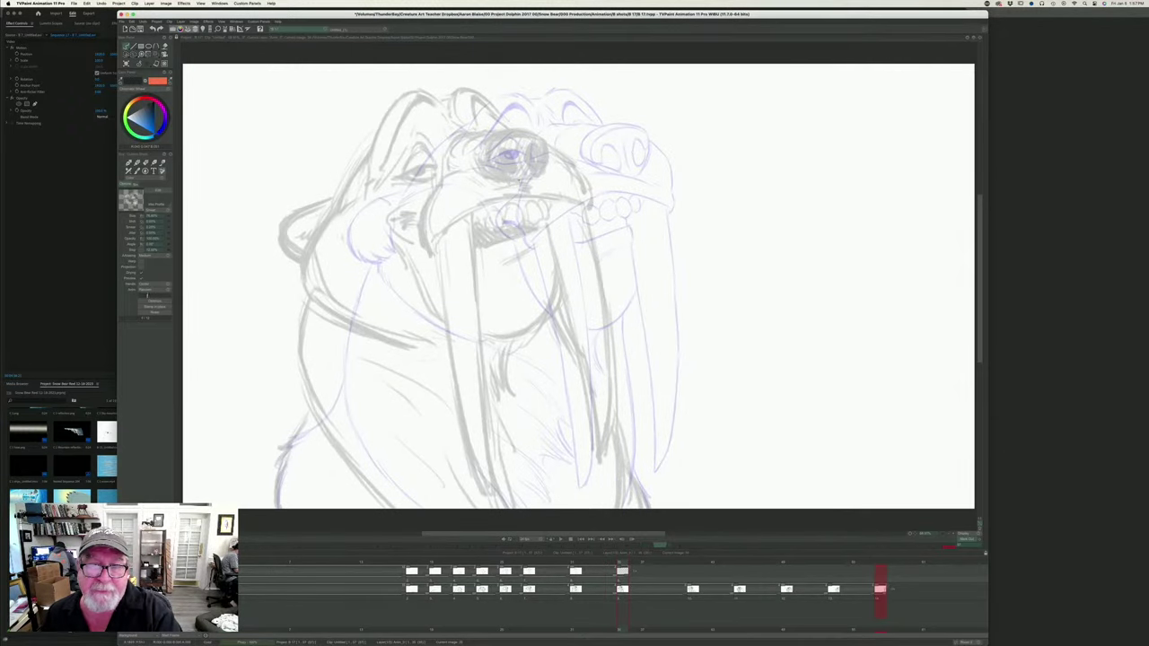
- Ink the crease under the nose and the rounded nose outline over the rough, checking it against the previous drawing
left_click_drag(550, 185, 481, 178)
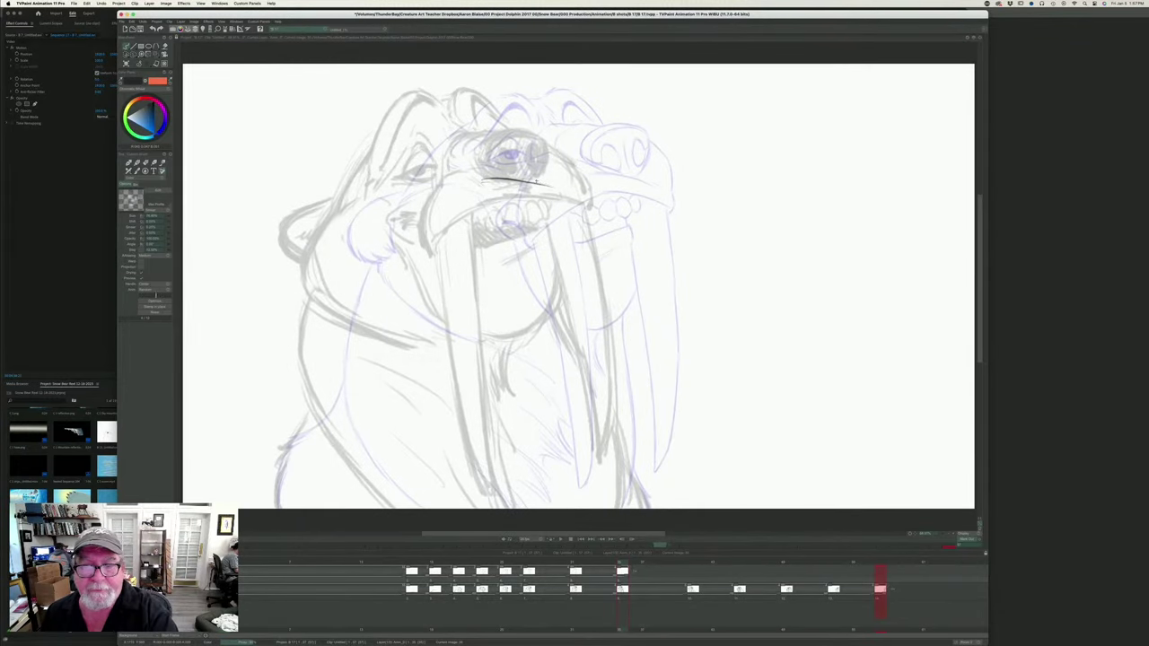
left_click_drag(537, 181, 553, 183)
key("Left")
key("Right")
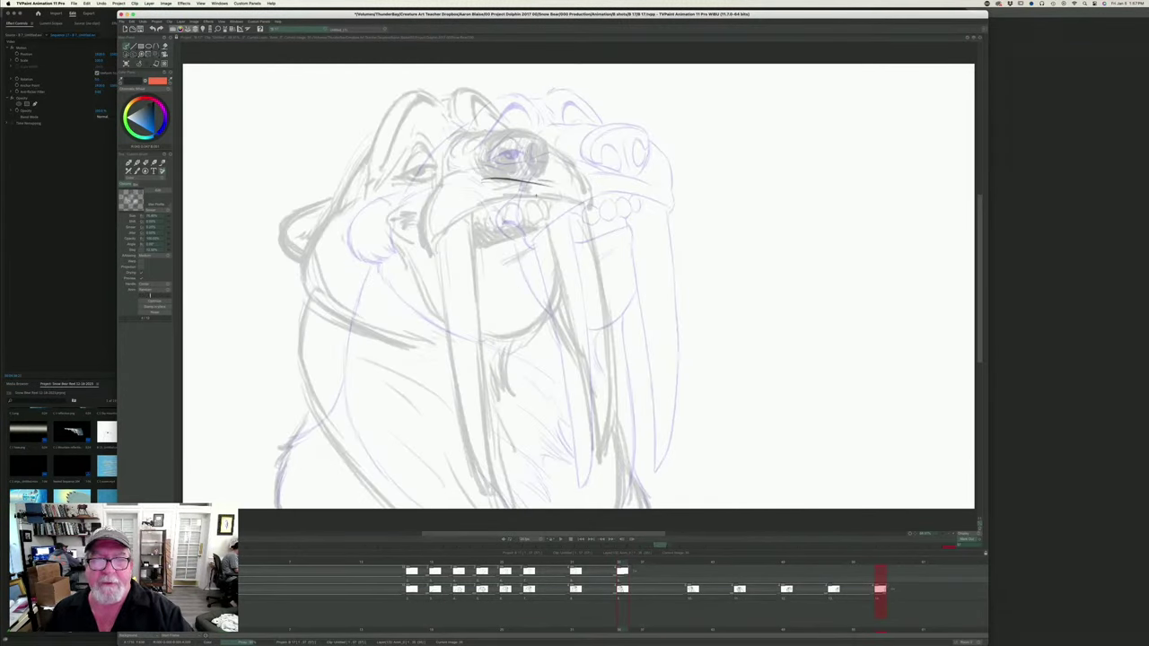
left_click_drag(541, 140, 541, 173)
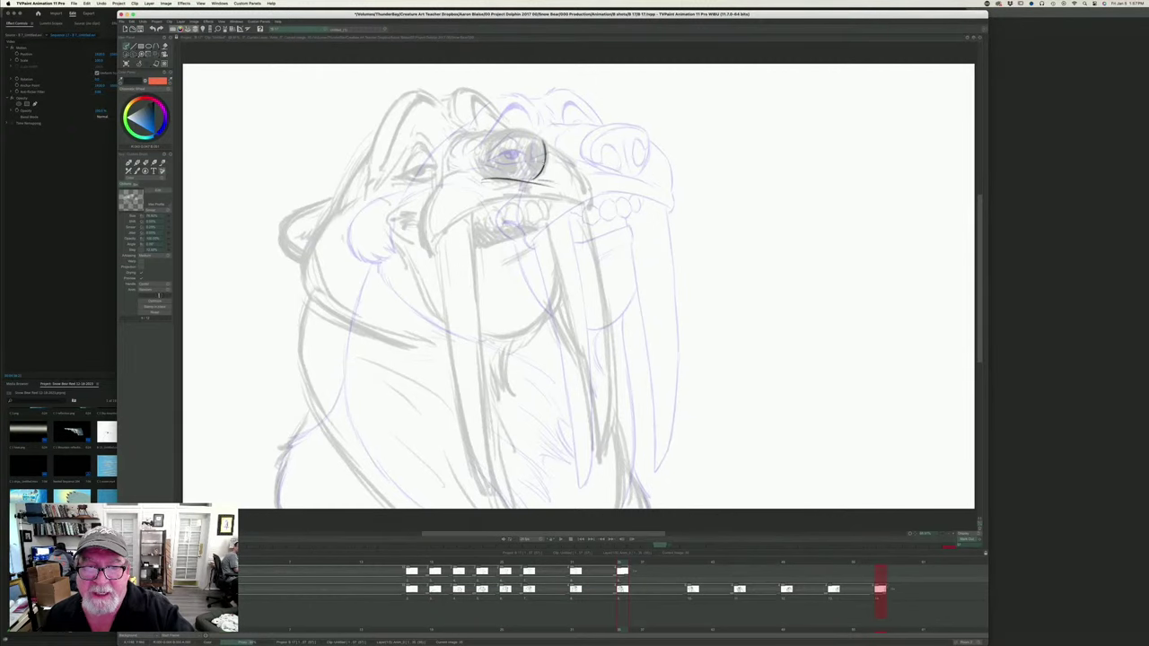
mouse_move(537, 134)
left_mouse_down()
mouse_move(485, 136)
mouse_move(476, 162)
mouse_move(507, 179)
mouse_move(498, 176)
left_mouse_up()
left_click_drag(470, 165, 490, 172)
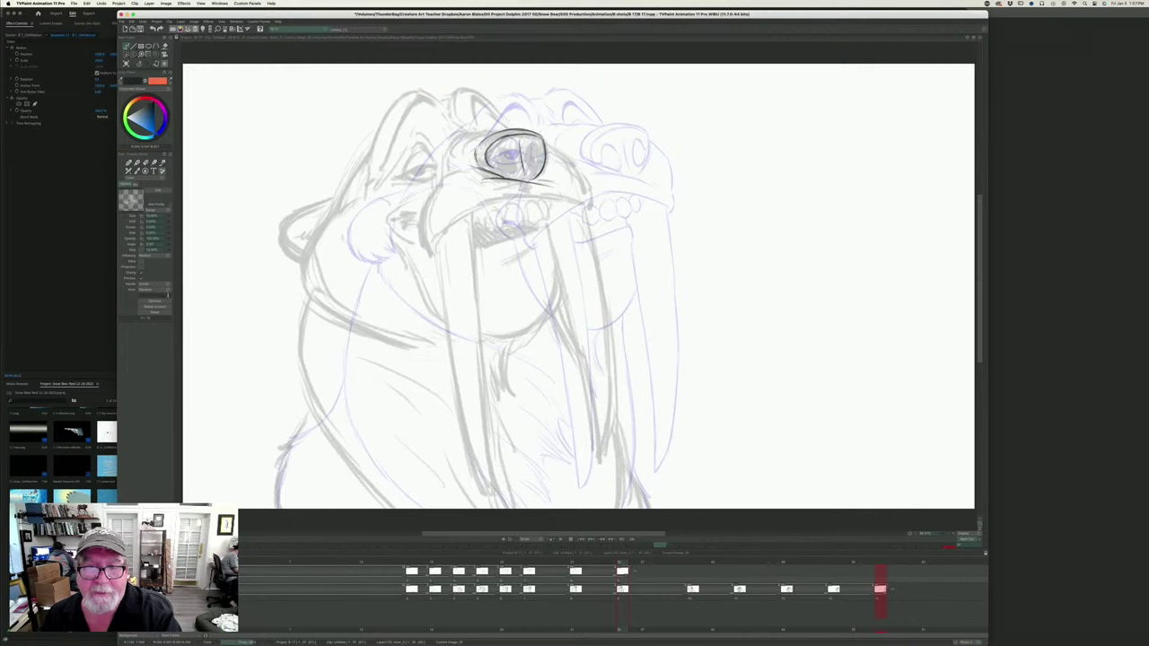
left_click_drag(544, 136, 547, 158)
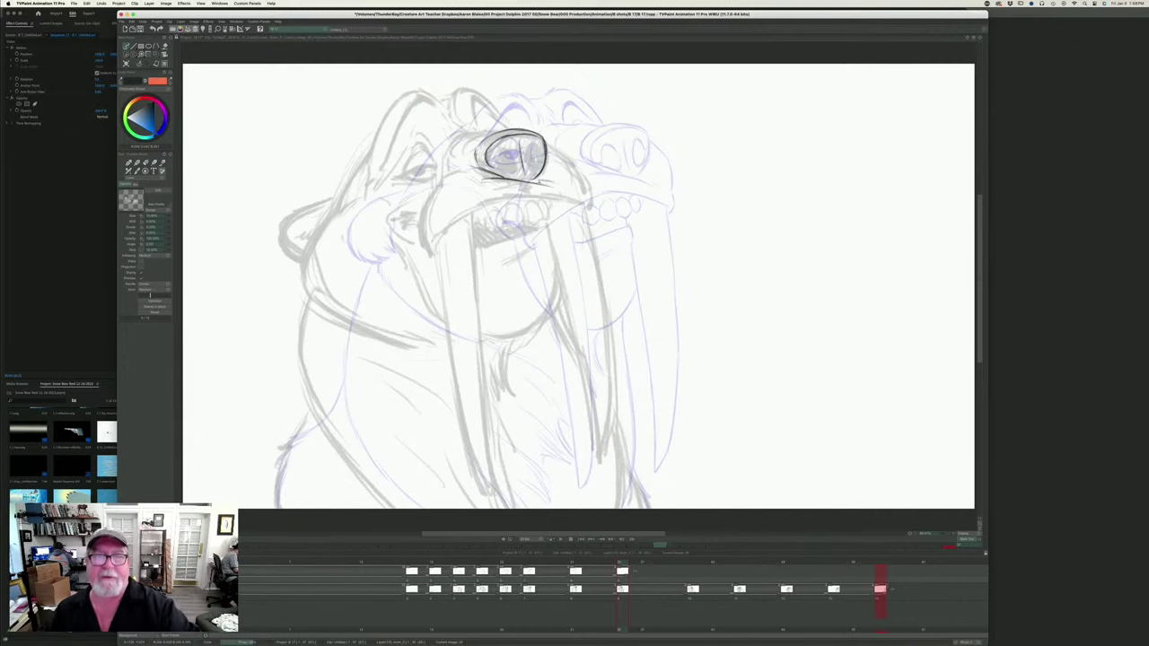
- Compare the inked nose outline with the previous drawing and save the project
key("Left")
key("Right")
key("Left")
key("Right")
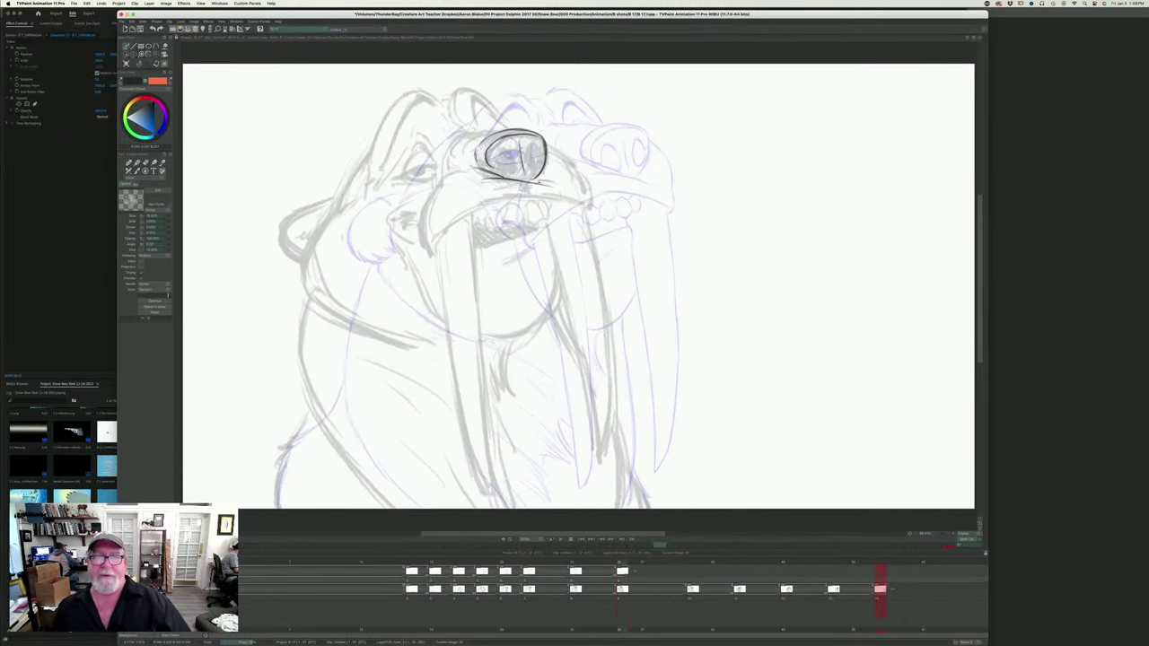
key("Left")
key("Right")
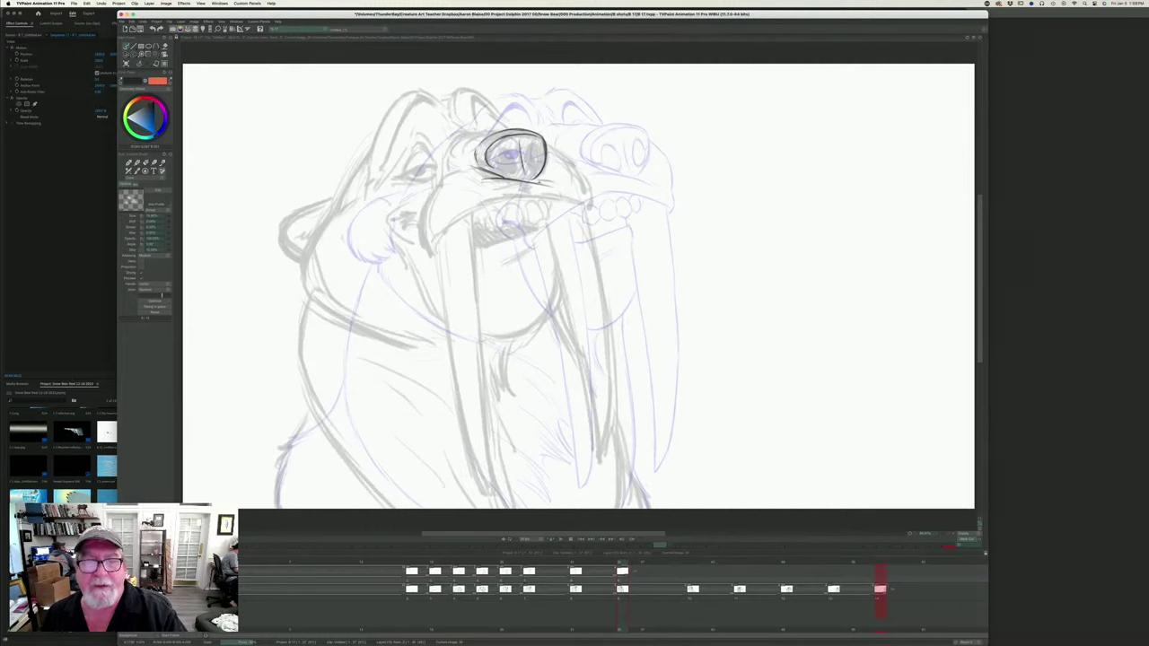
key("e")
key("super+s")
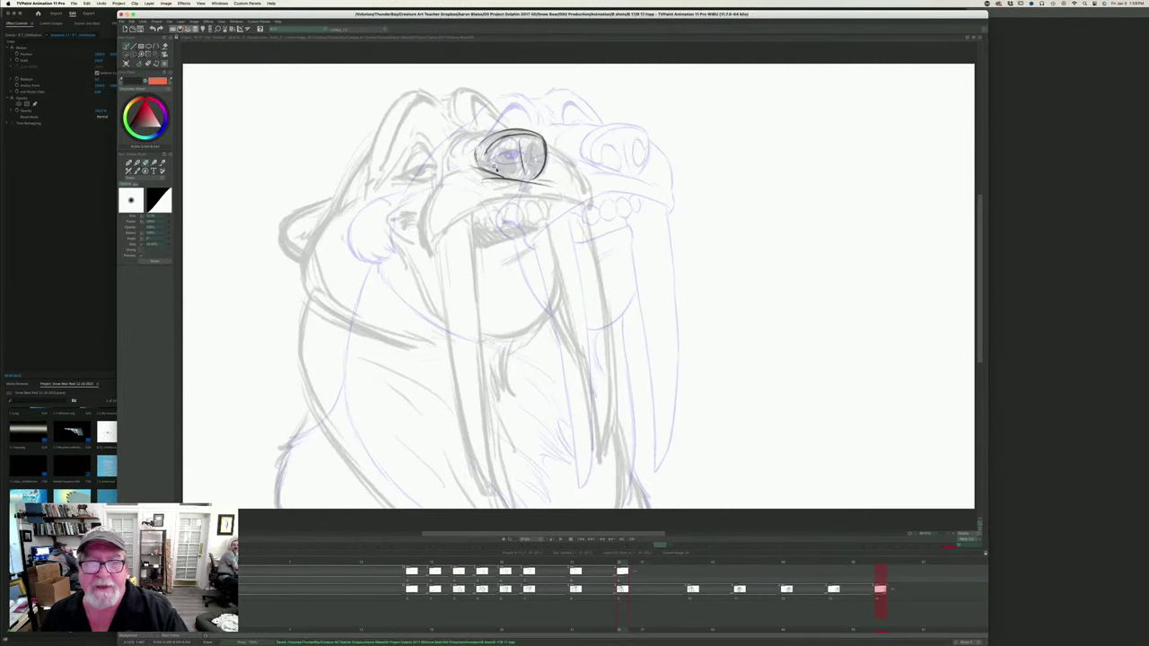
- Ink both nostrils inside the nose outline, checking their shape and placement against the previous drawing
key("Left")
key("b")
key("Right")
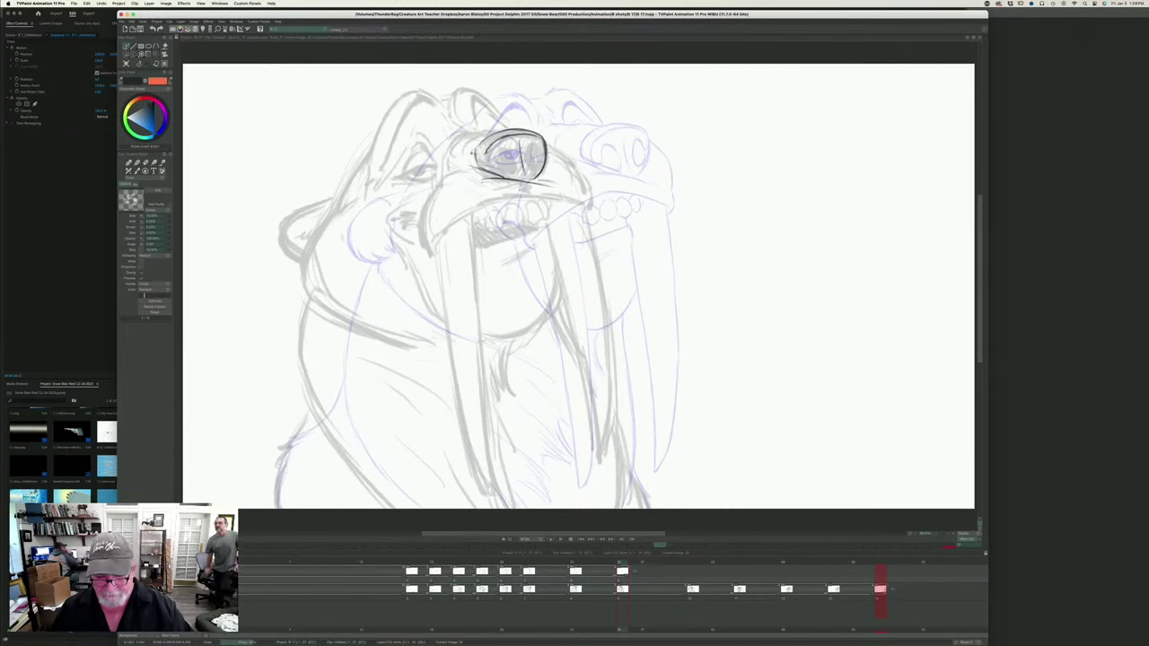
key("Left")
key("Right")
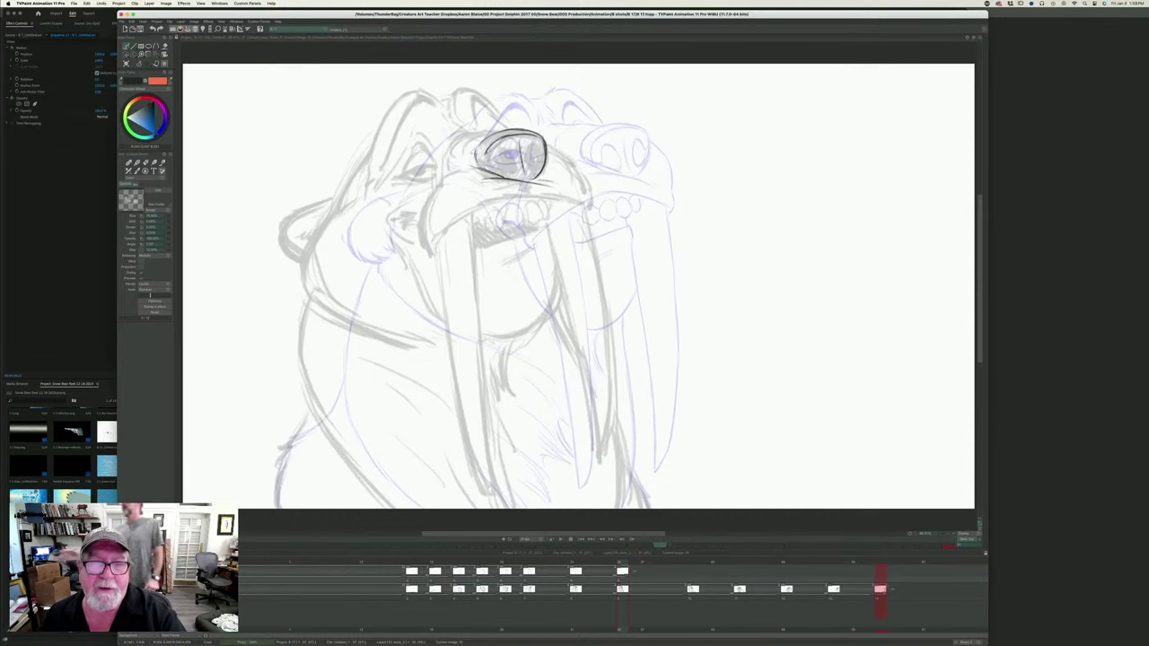
left_click_drag(502, 194, 542, 195)
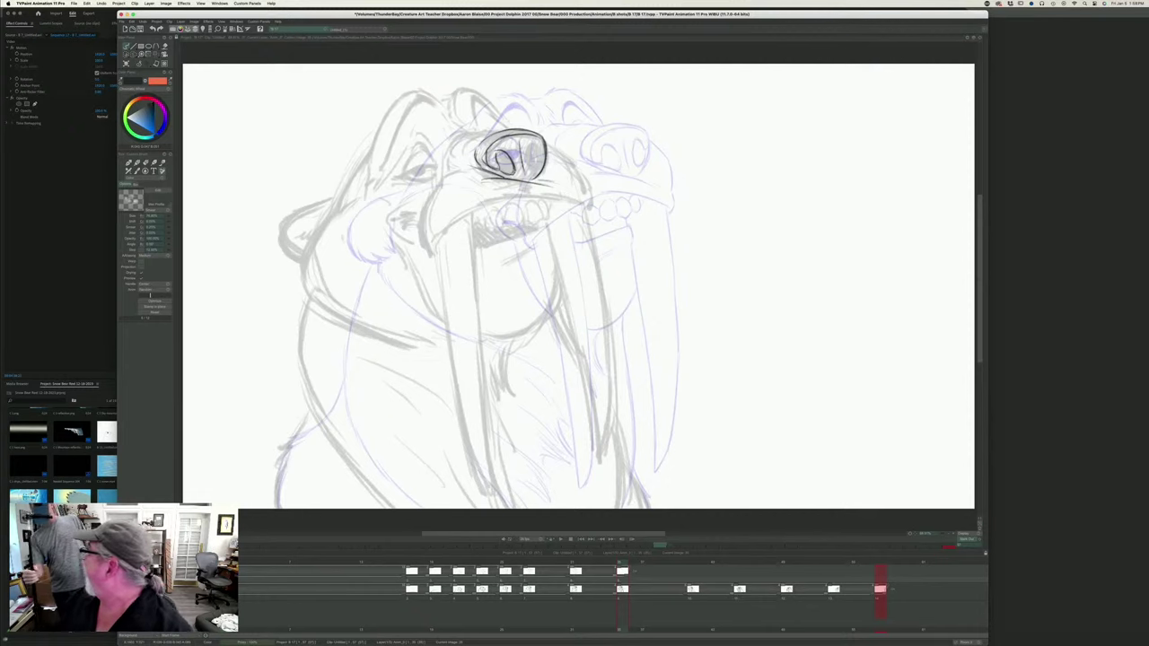
key("Left")
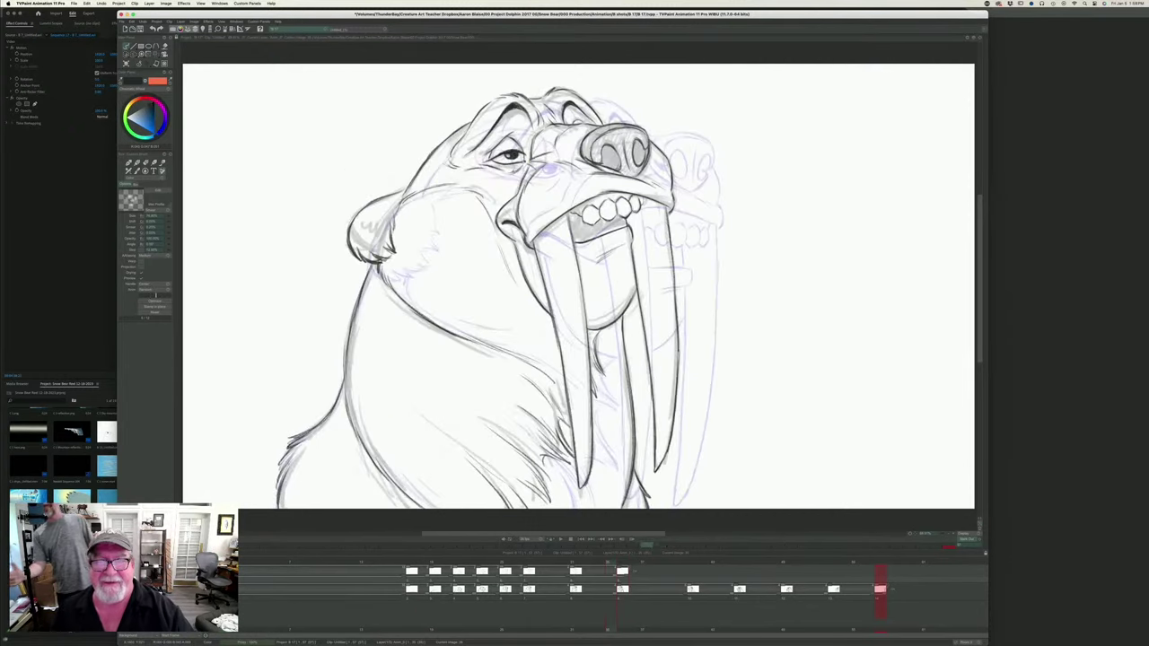
key("Right")
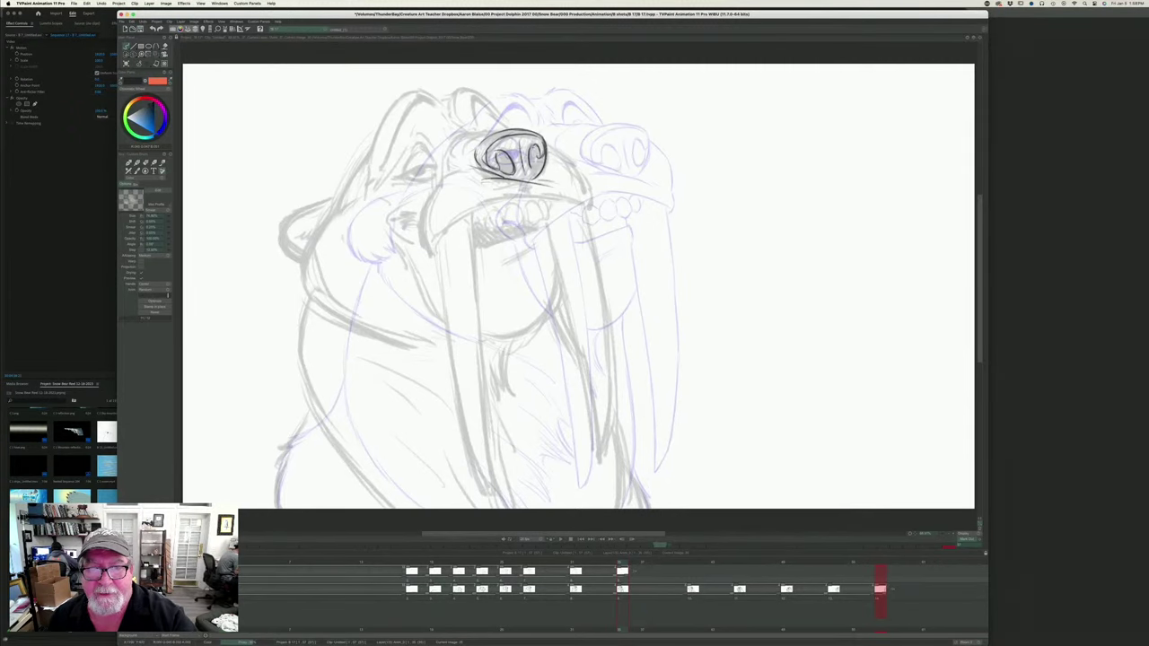
left_click_drag(538, 166, 529, 171)
key("Left")
key("Right")
key("Left")
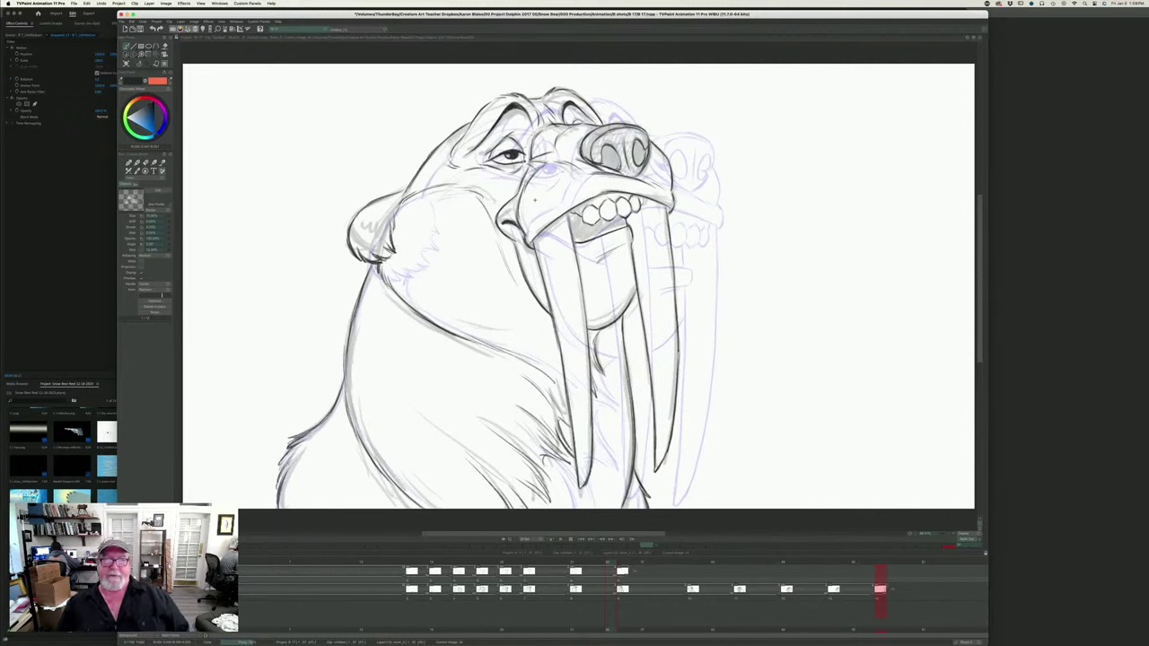
key("Right")
- Flip between the current and previous drawings to examine how the finished nose and nostrils move
mouse_move(621, 564)
left_mouse_down()
mouse_move(565, 562)
mouse_move(653, 558)
mouse_move(539, 575)
mouse_move(682, 578)
mouse_move(460, 578)
mouse_move(763, 579)
mouse_move(543, 579)
mouse_move(619, 579)
left_mouse_up()
key("Left")
key("Left")
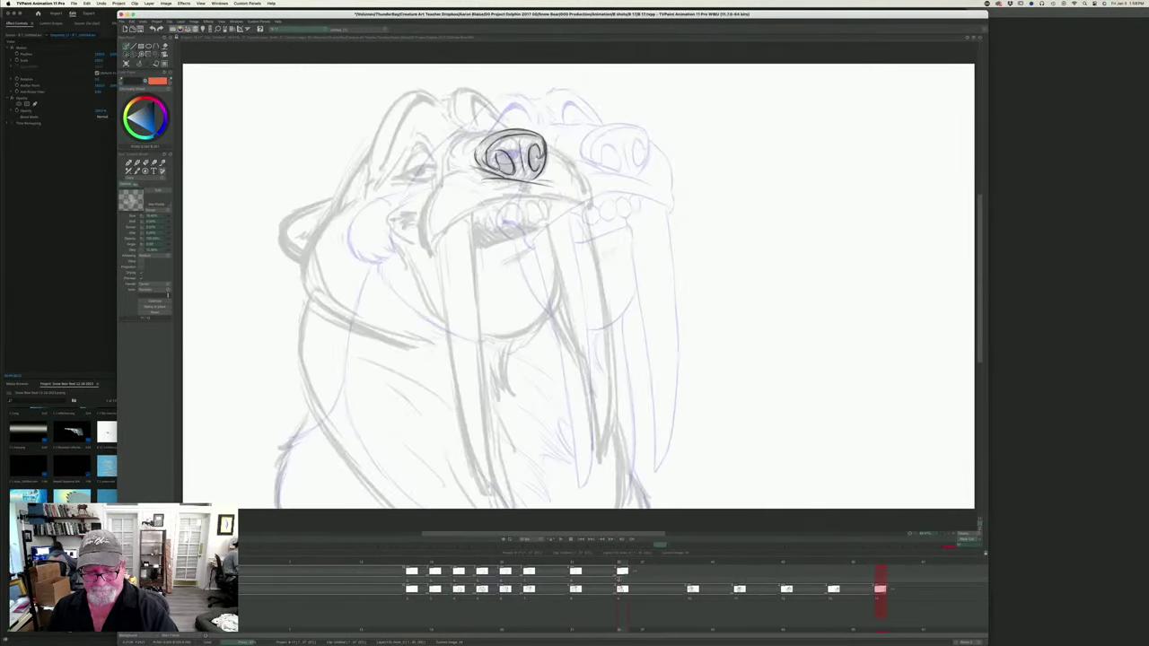
key("Left")
key("Right")
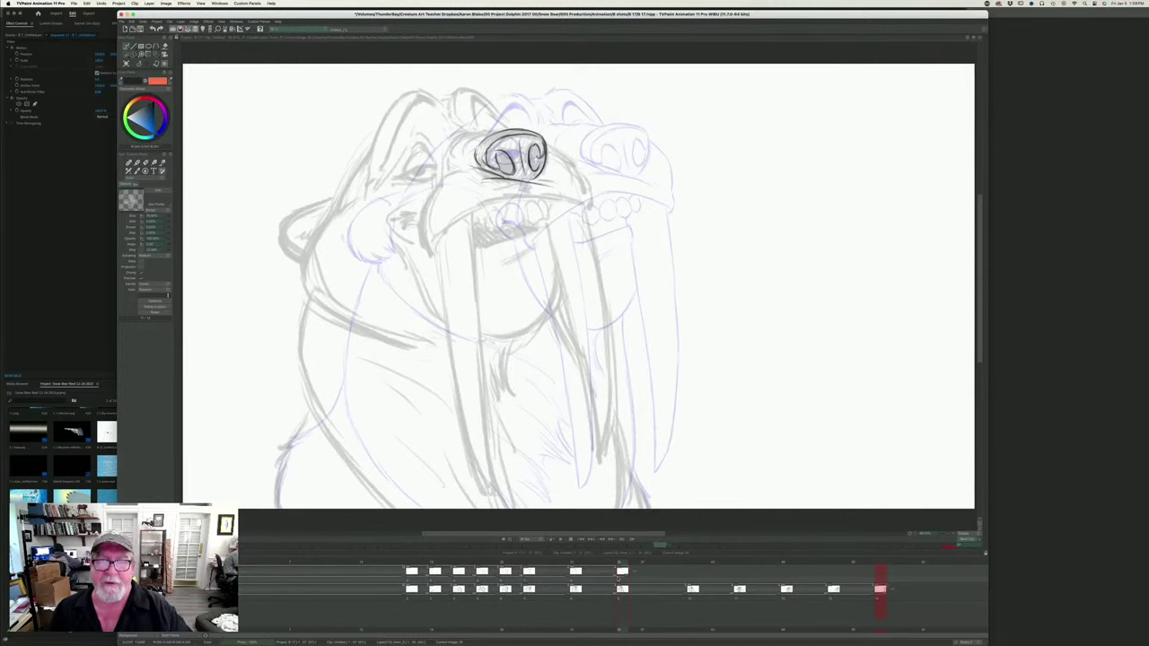
key("Left")
key("Left")
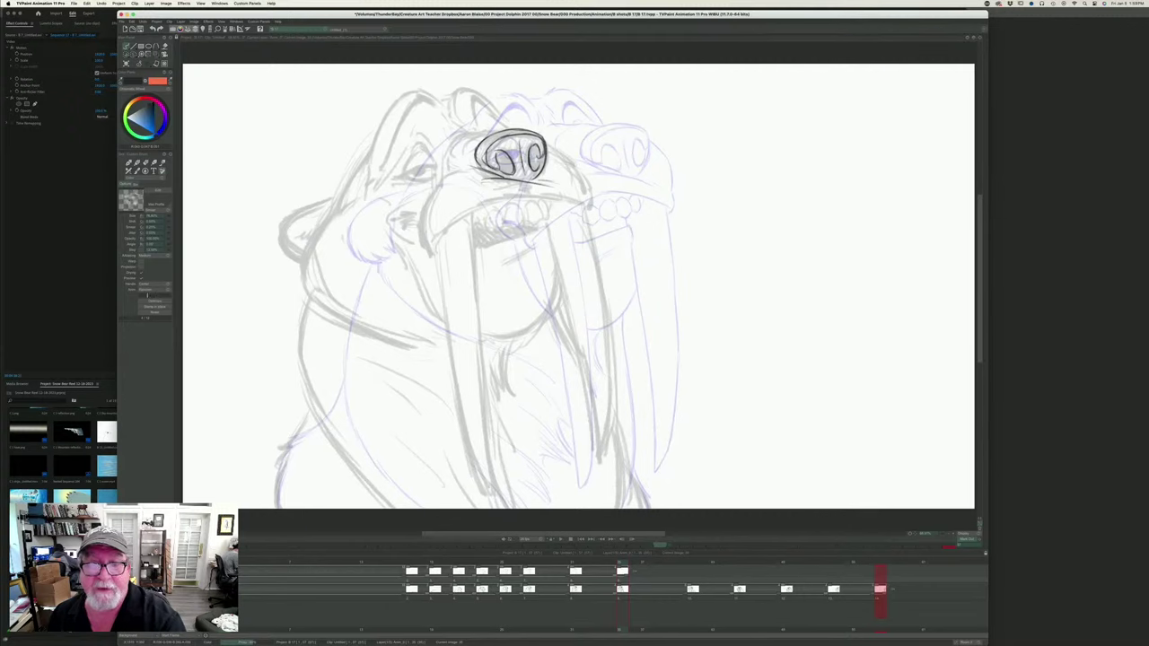
key("Left")
key("Right")
key("Left")
key("Right")
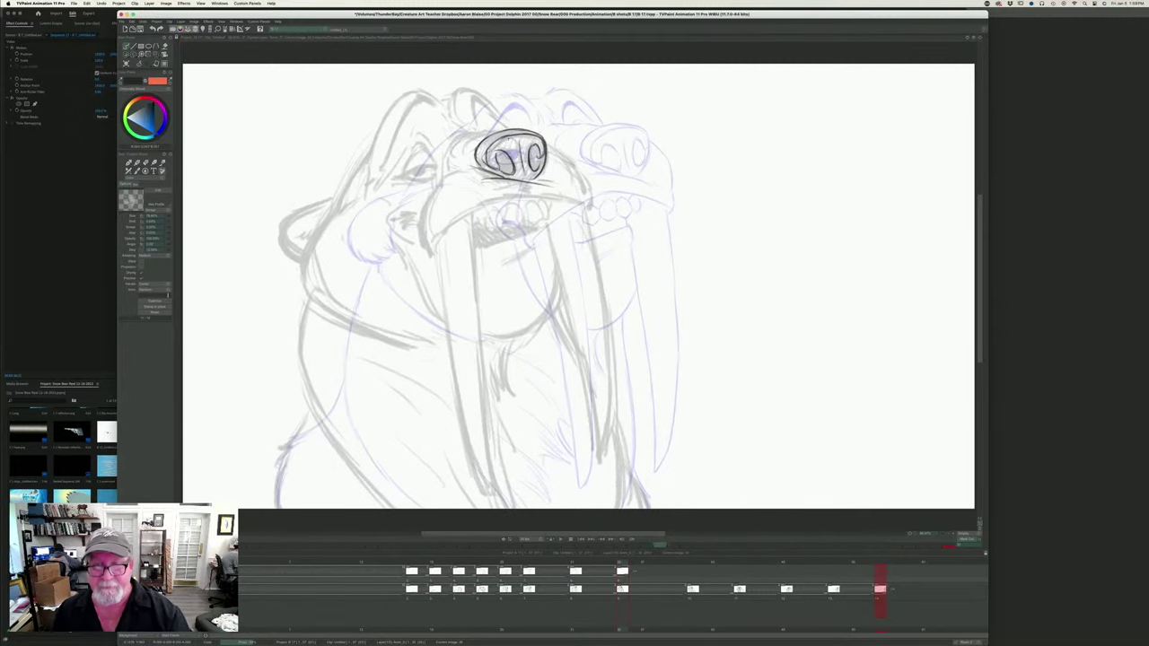
key("Left")
key("Right")
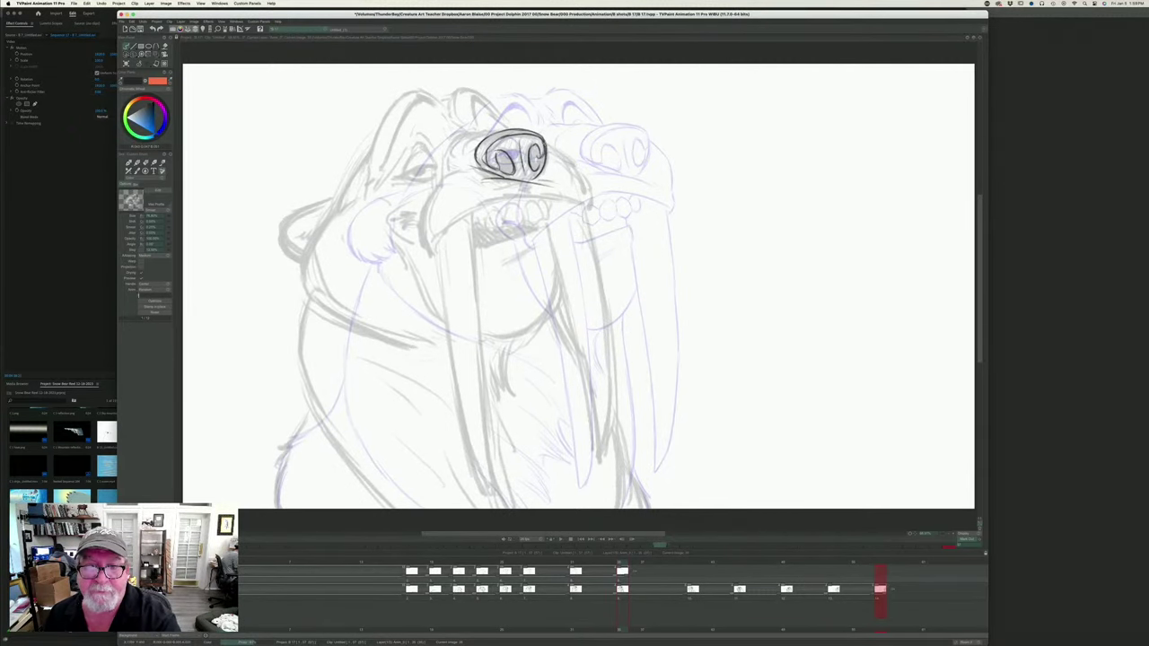
- Ink the far side of the muzzle from the nose down to the lip's front corner and compare with the previous drawing
mouse_move(551, 146)
left_mouse_down()
mouse_move(571, 158)
mouse_move(589, 209)
left_mouse_up()
key("Left")
key("Right")
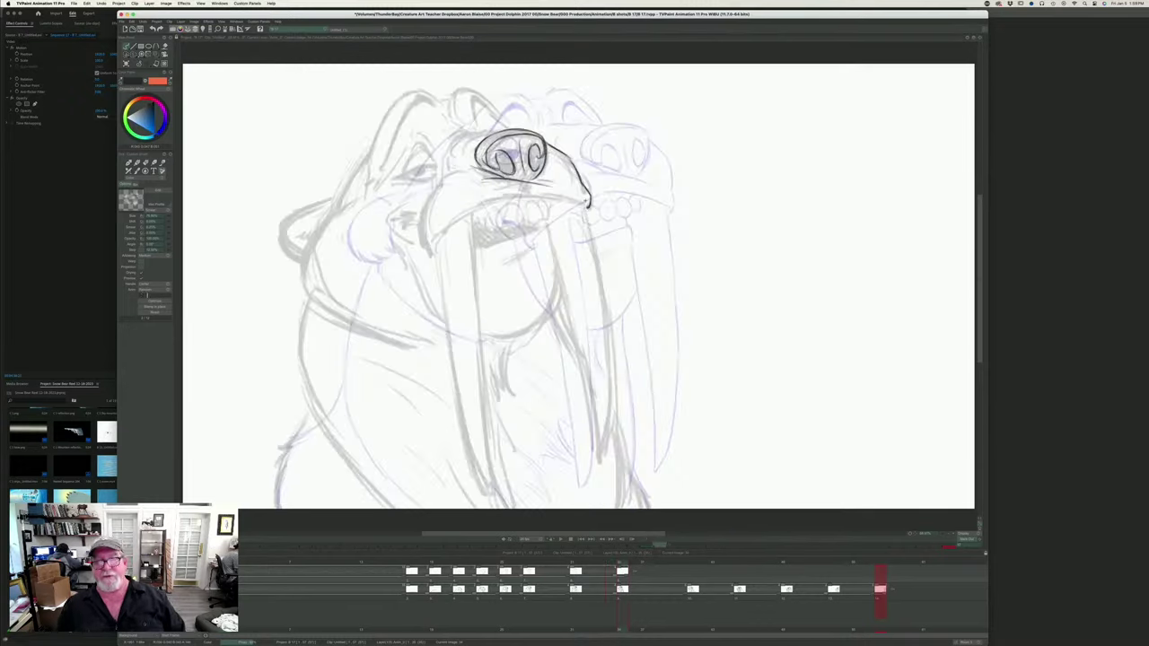
key("Left")
key("Right")
key("Left")
key("Right")
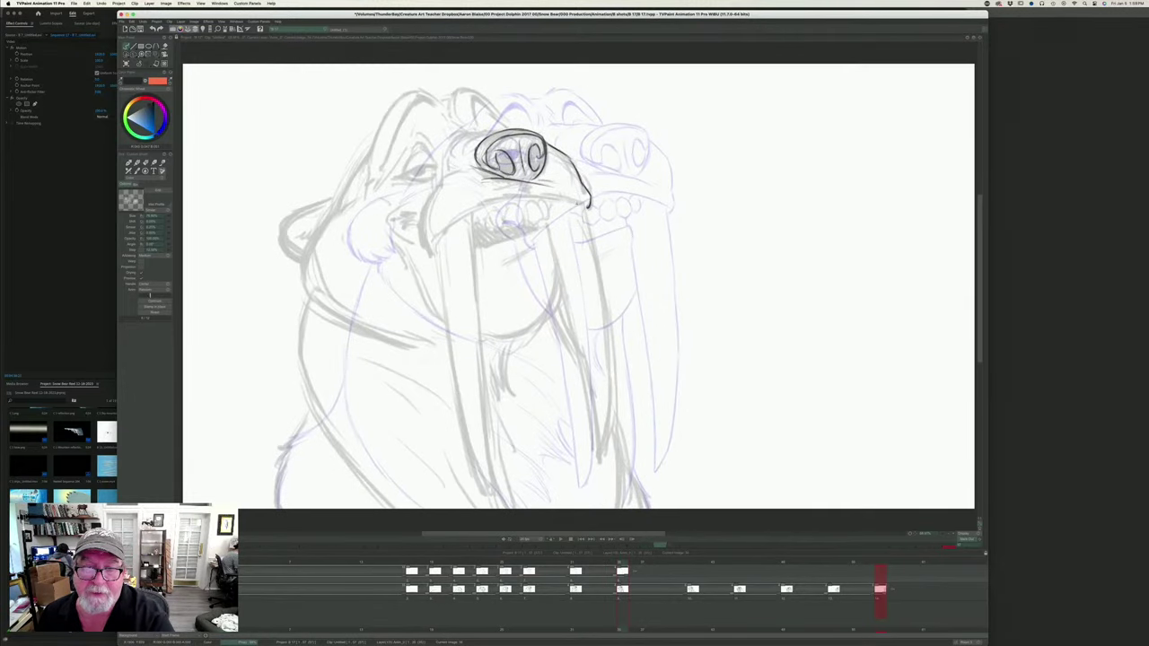
- Ink the upper lip line from the muzzle's front corner back over the teeth and near tusk to the mouth corner
left_click_drag(589, 205, 495, 195)
key("Left")
key("Right")
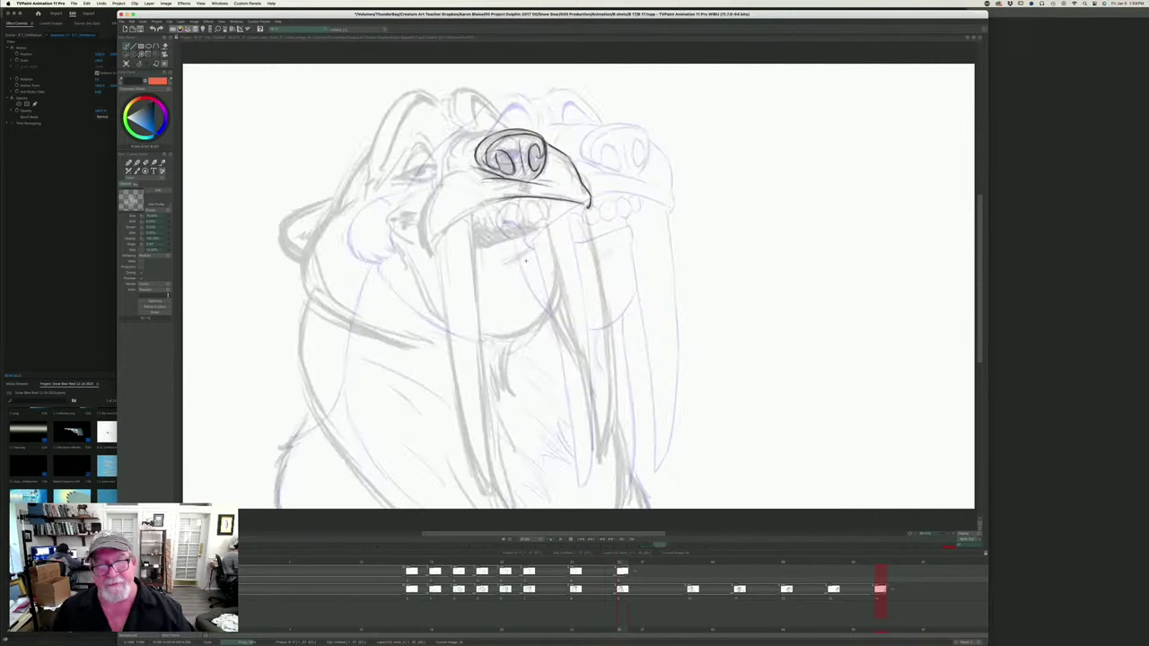
key("Left")
key("Right")
left_click_drag(490, 202, 431, 241)
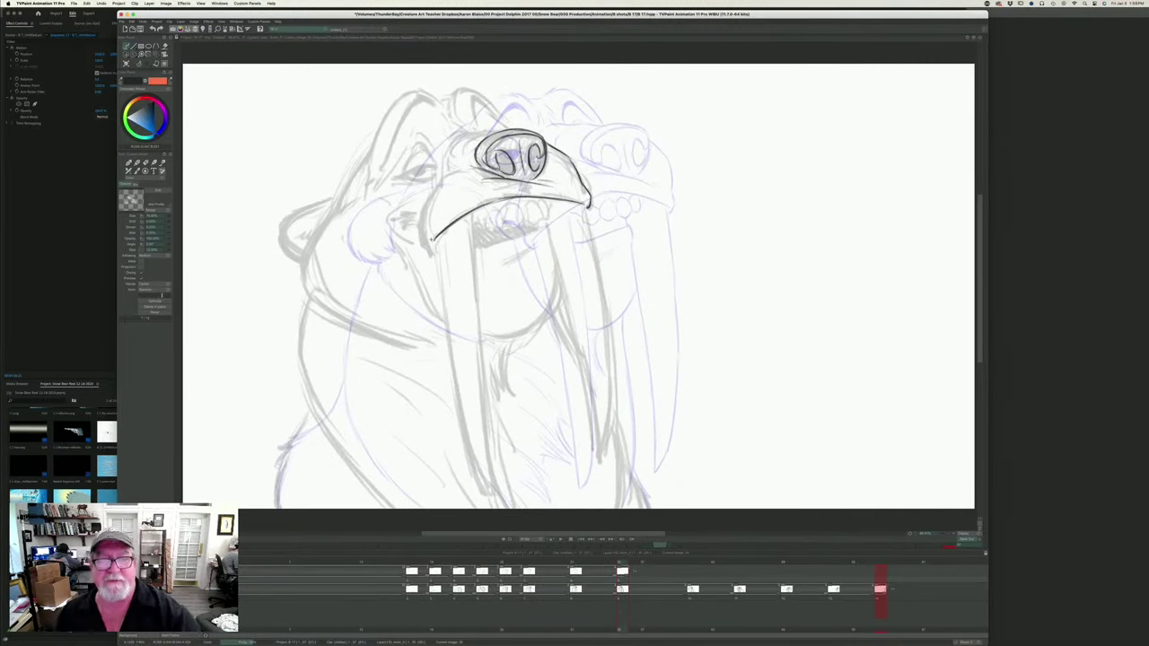
key("Left")
key("Right")
key("Left")
key("Right")
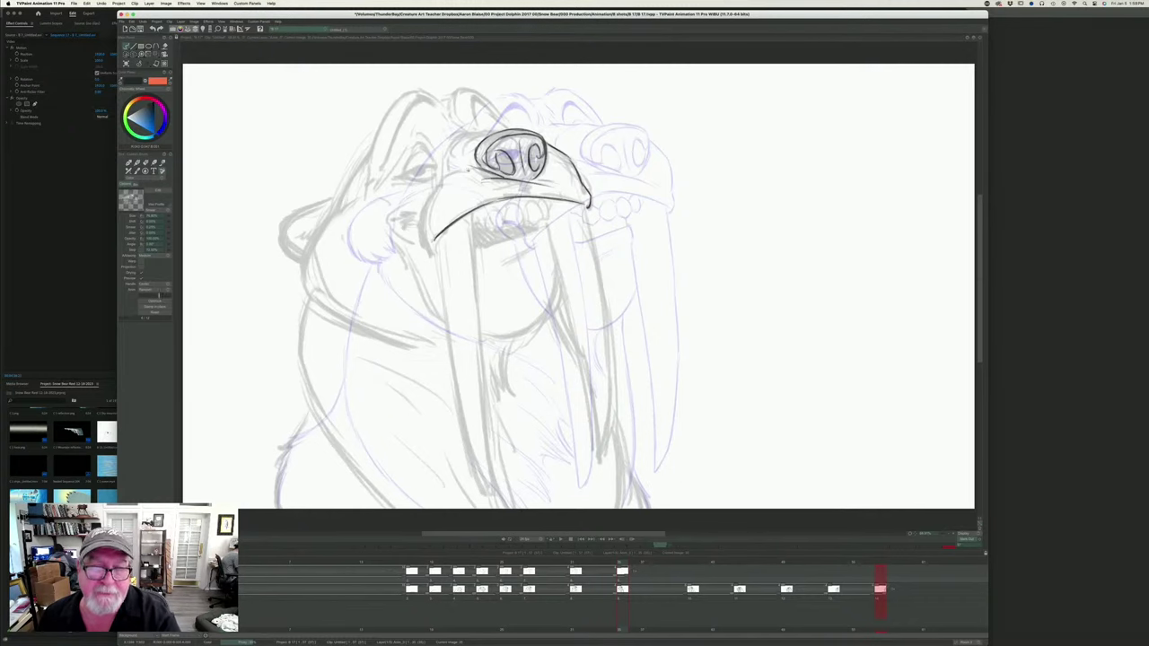
- Ink the near side of the muzzle from beside the nose, curving down to the mouth corner
left_click_drag(480, 172, 463, 170)
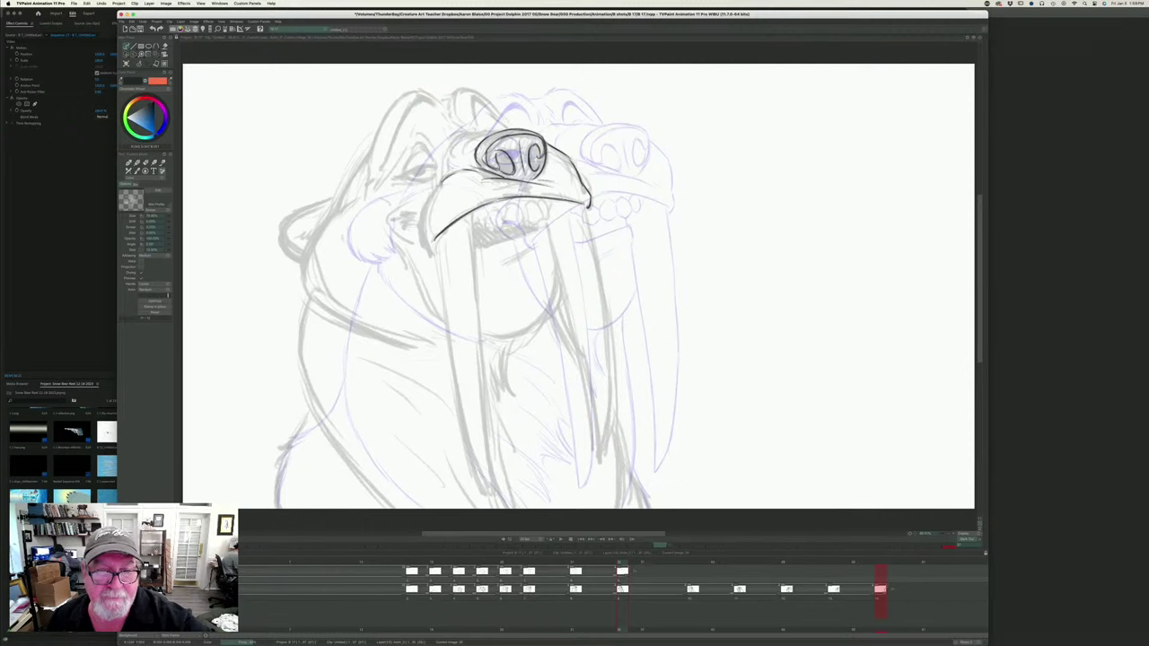
mouse_move(454, 168)
left_mouse_down()
mouse_move(430, 199)
mouse_move(422, 237)
left_mouse_up()
key("Left")
key("Right")
key("Left")
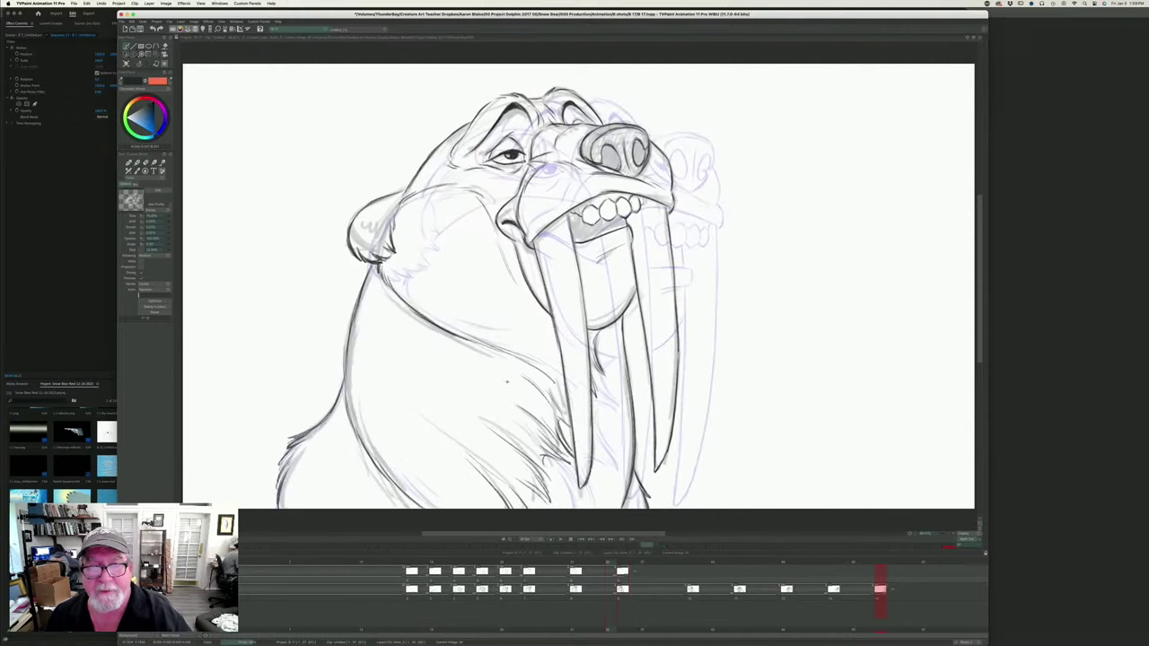
key("Right")
left_click_drag(424, 234, 422, 249)
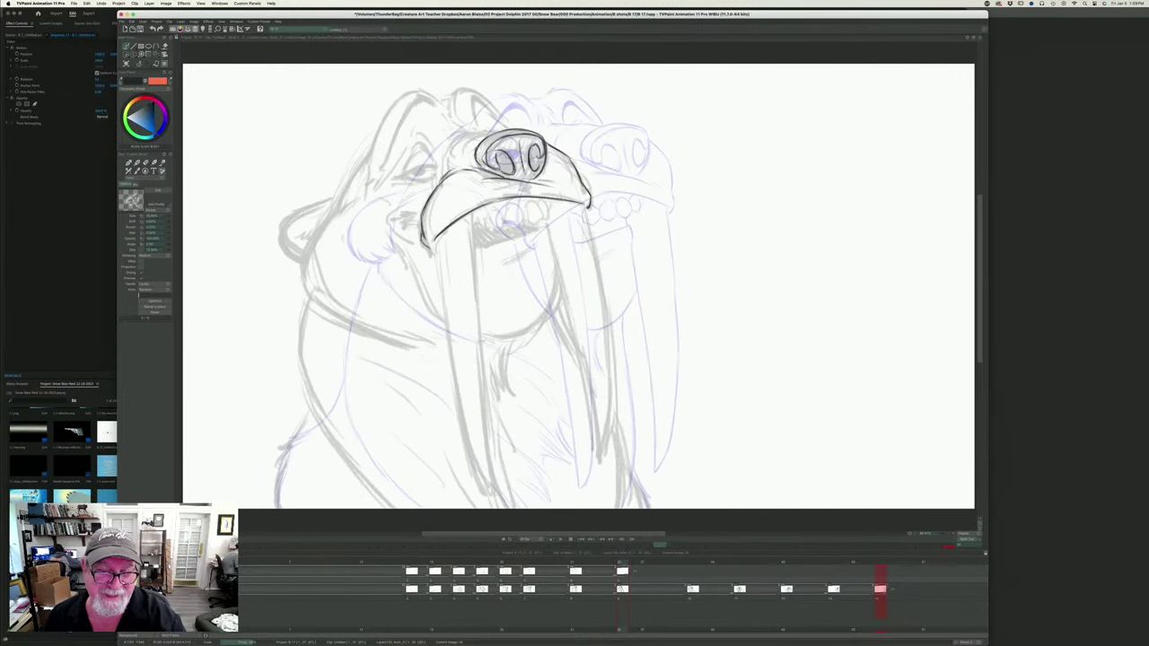
- Ink the short dark crease behind the mouth corner, matching it to the previous drawing
key("Left")
key("Right")
key("Left")
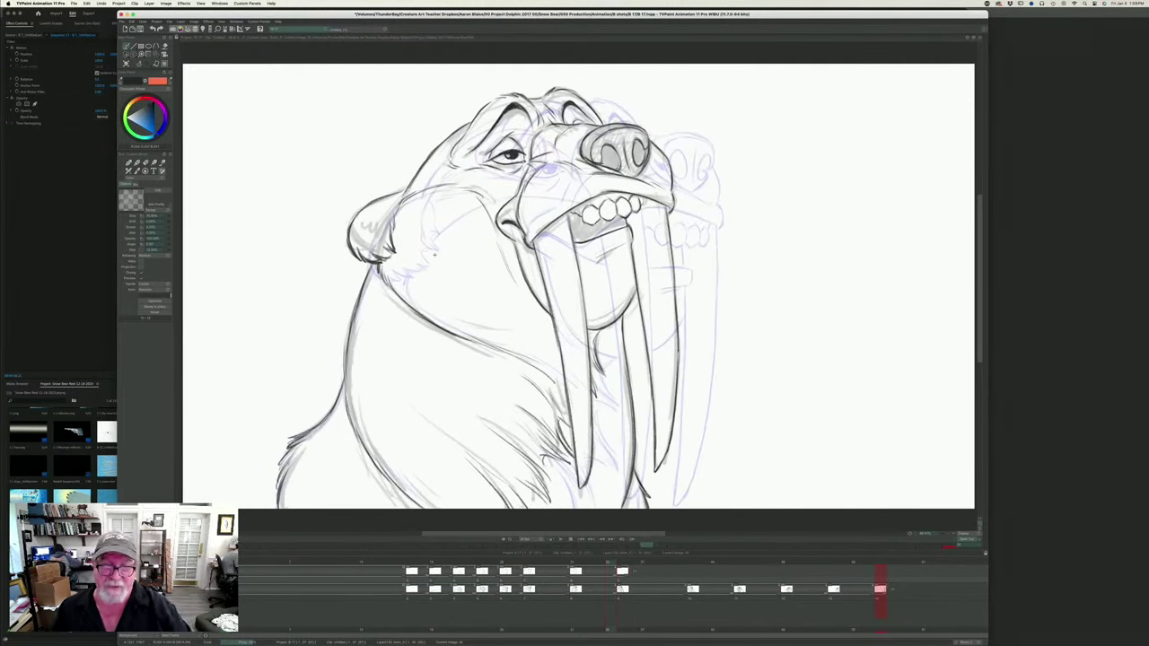
key("Right")
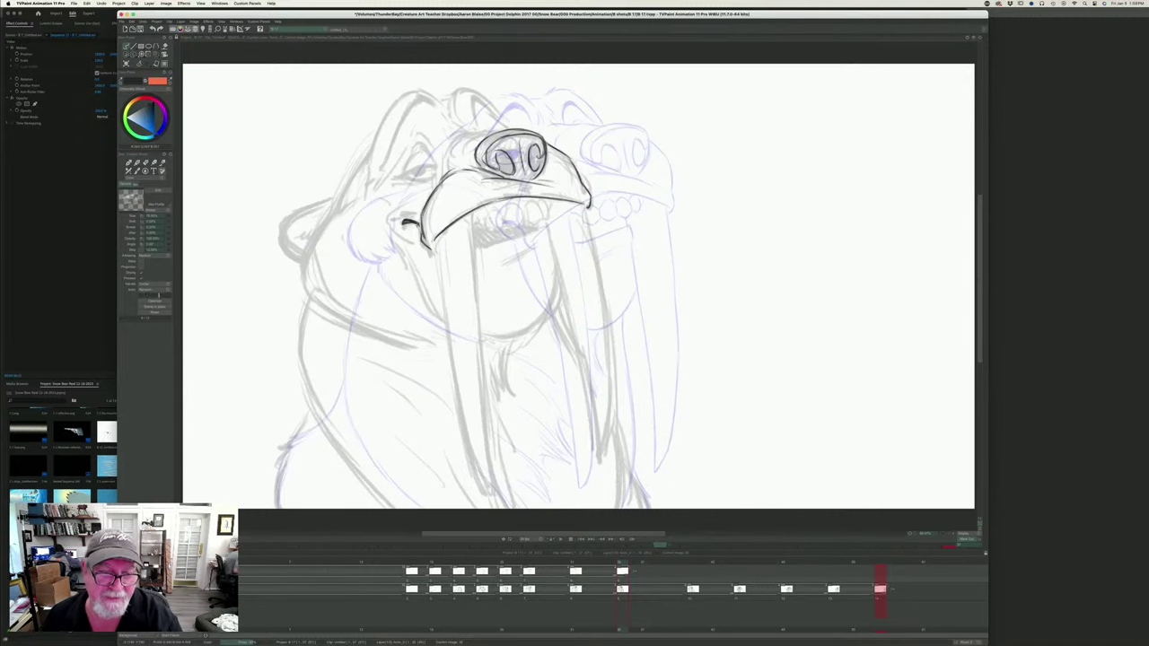
key("Left")
key("Right")
key("Left")
key("Right")
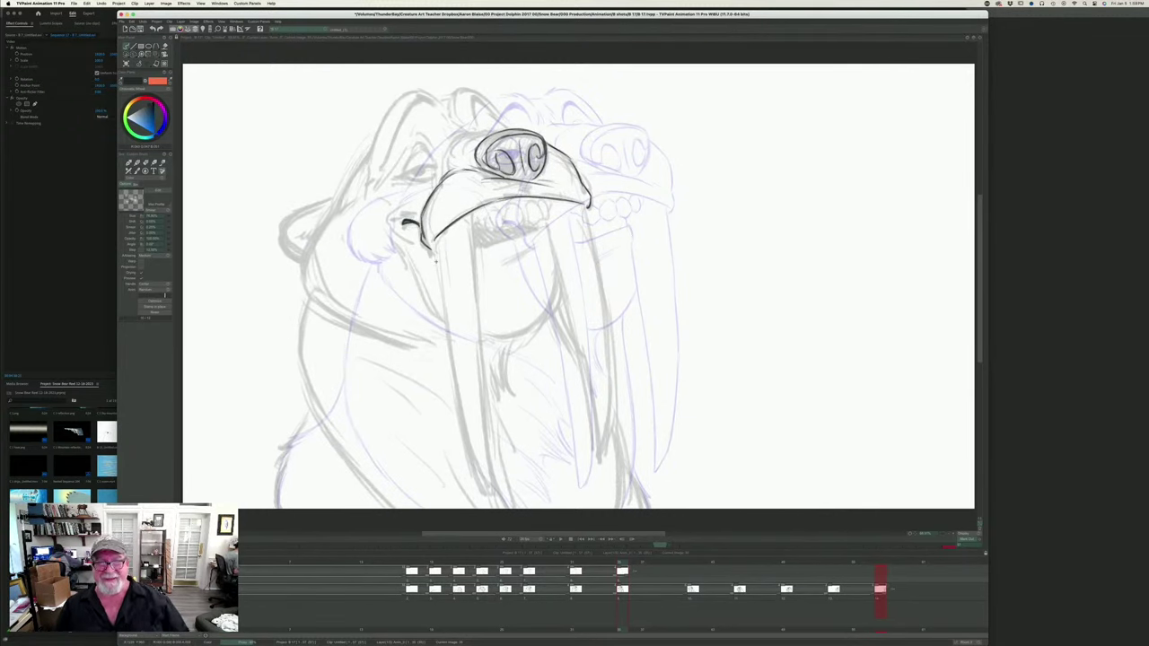
- Flip repeatedly between the current and previous drawings to examine the motion of the inked muzzle and mouth corner
key("Left")
key("Right")
key("Left")
key("Right")
key("Left")
key("Right")
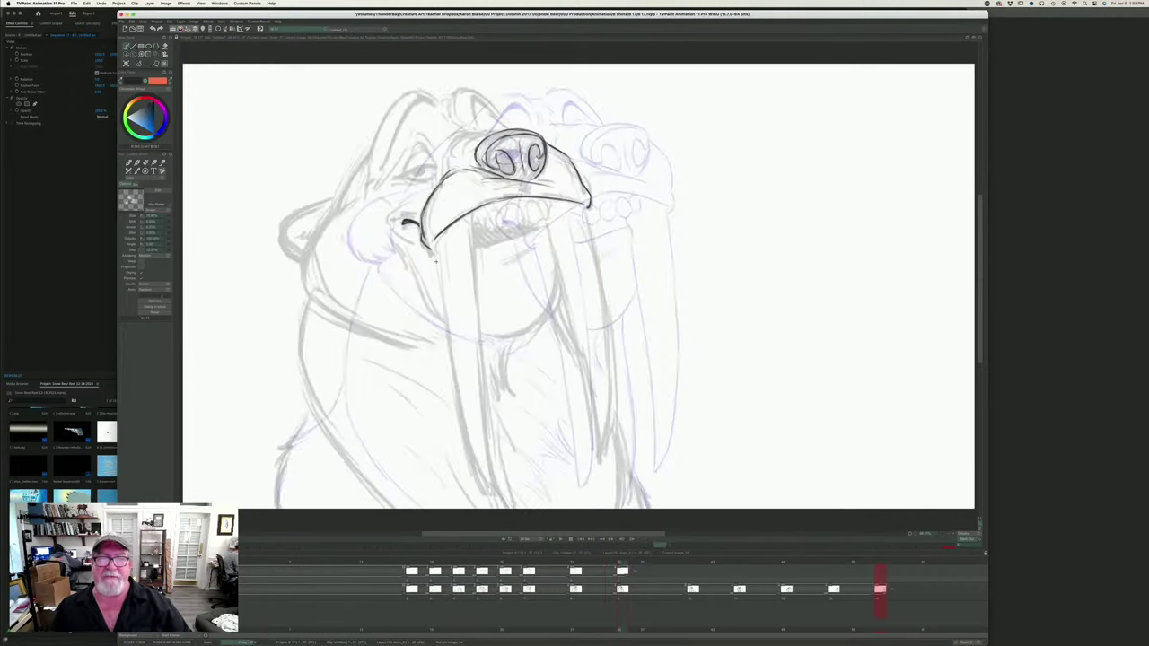
key("Left")
key("Right")
key("Left")
key("Right")
key("Left")
key("Right")
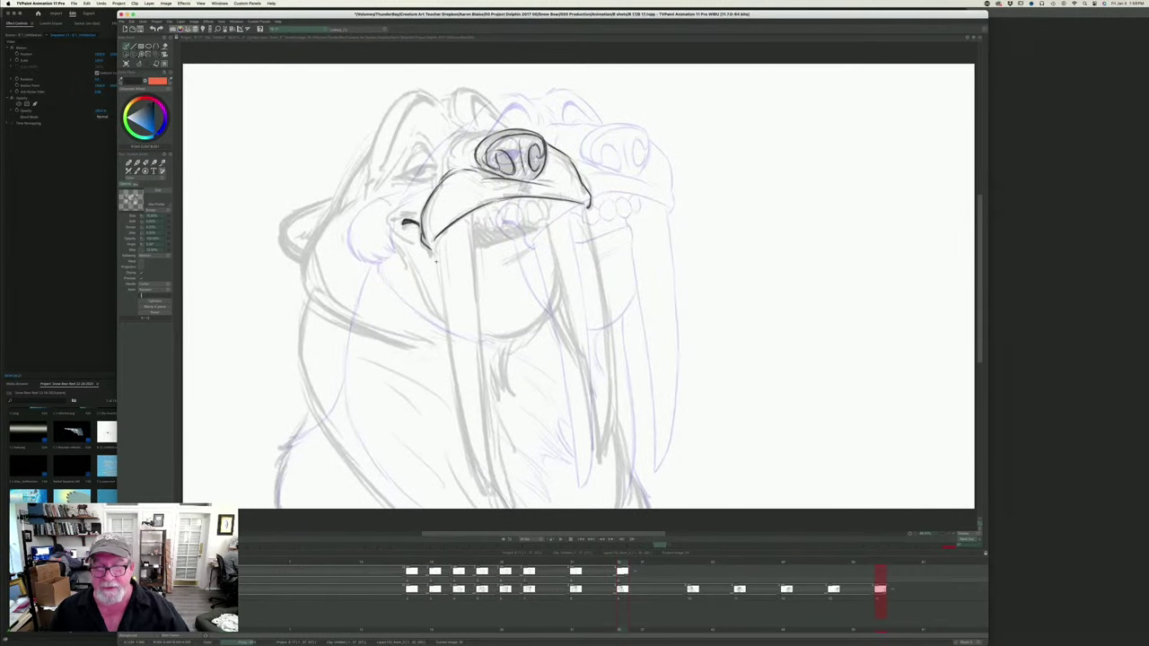
key("Left")
key("Right")
key("Left")
key("Right")
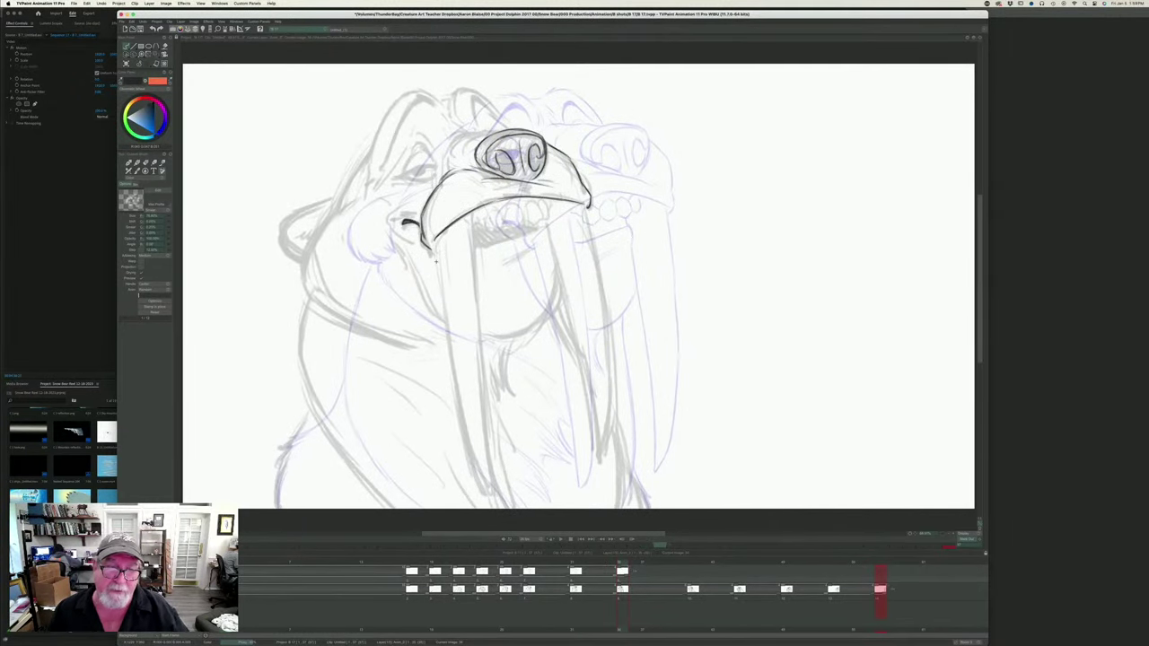
key("Left")
key("Right")
key("Left")
key("Right")
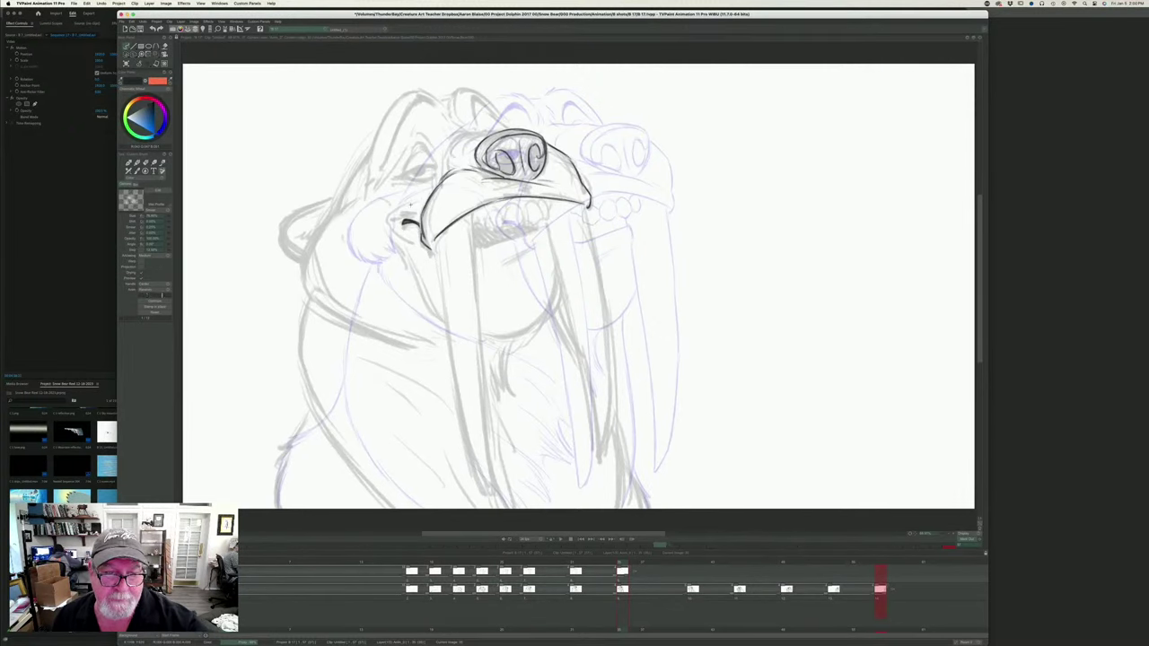
key("Left")
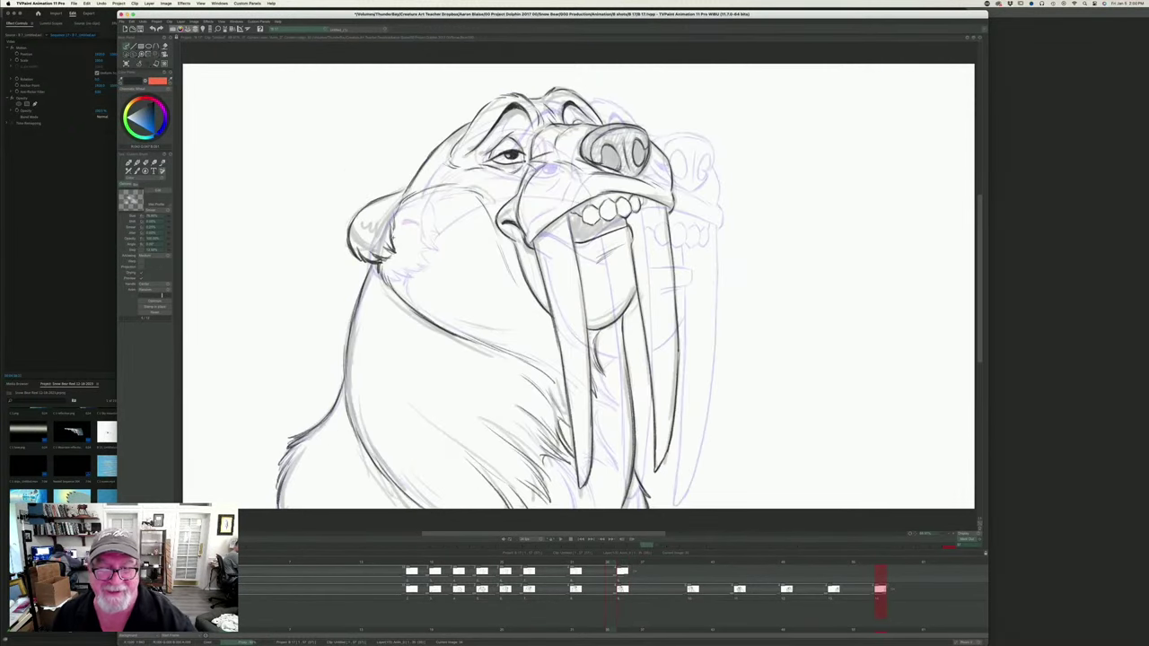
- Ink the cheek line running down from below the mouth corner, checking it against the previous drawing
key("Right")
mouse_move(391, 222)
left_mouse_down()
mouse_move(413, 245)
mouse_move(427, 301)
left_mouse_up()
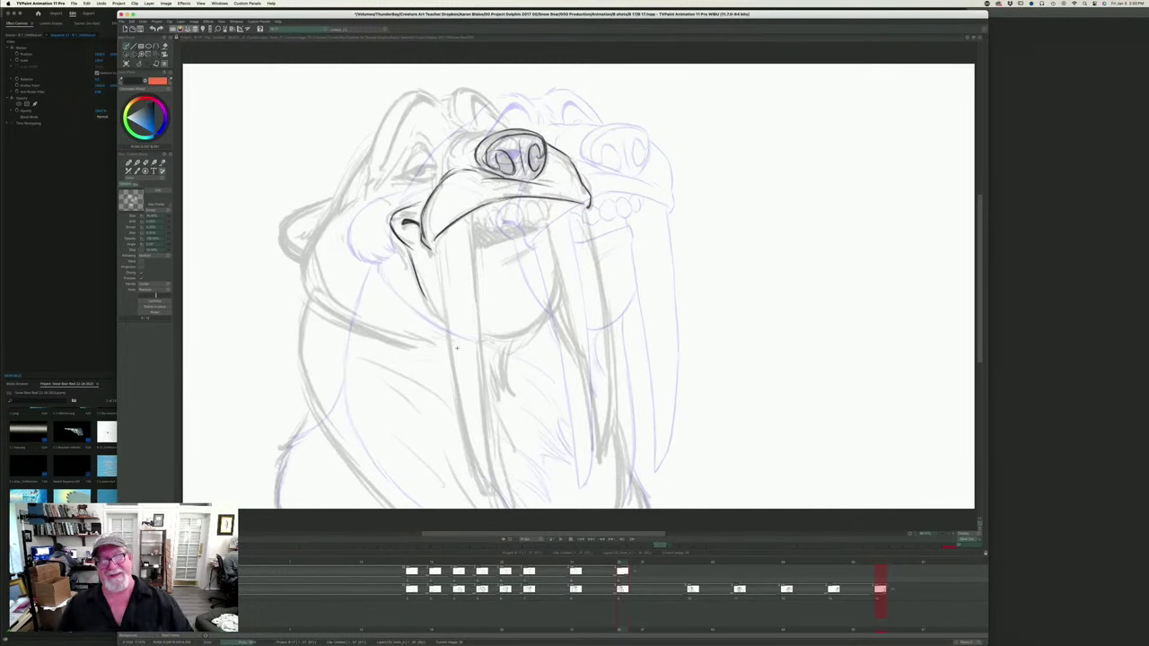
key("Left")
key("Right")
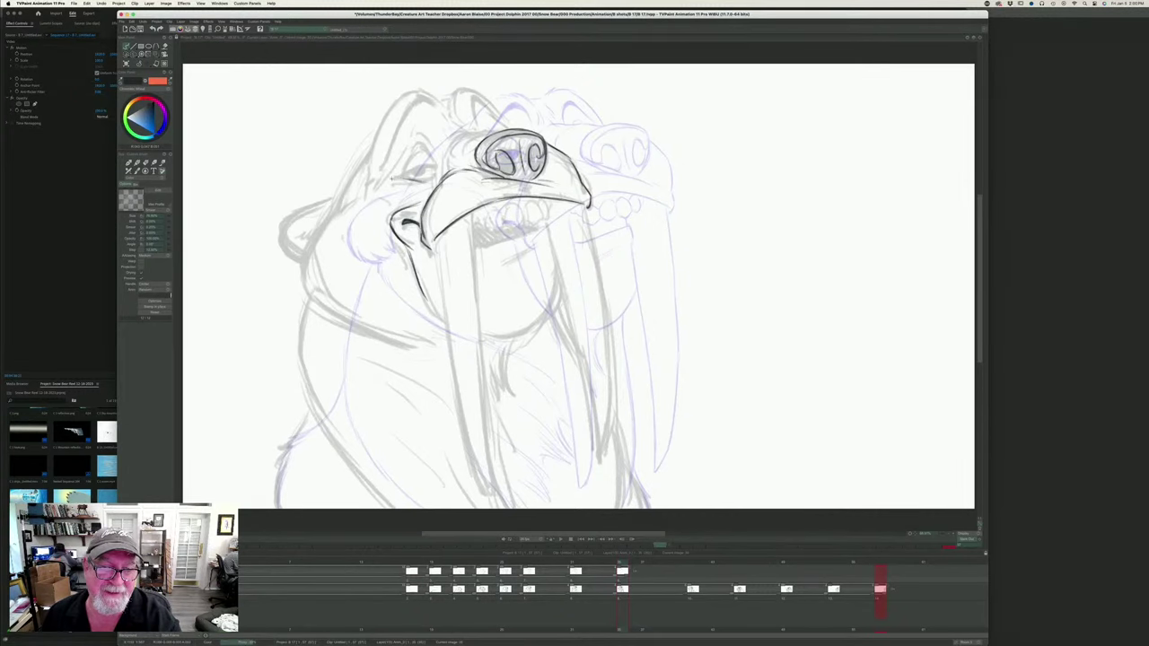
- Ink the near eye's upper and lower lid lines over the rough, comparing their shape with the previous drawing
key("Left")
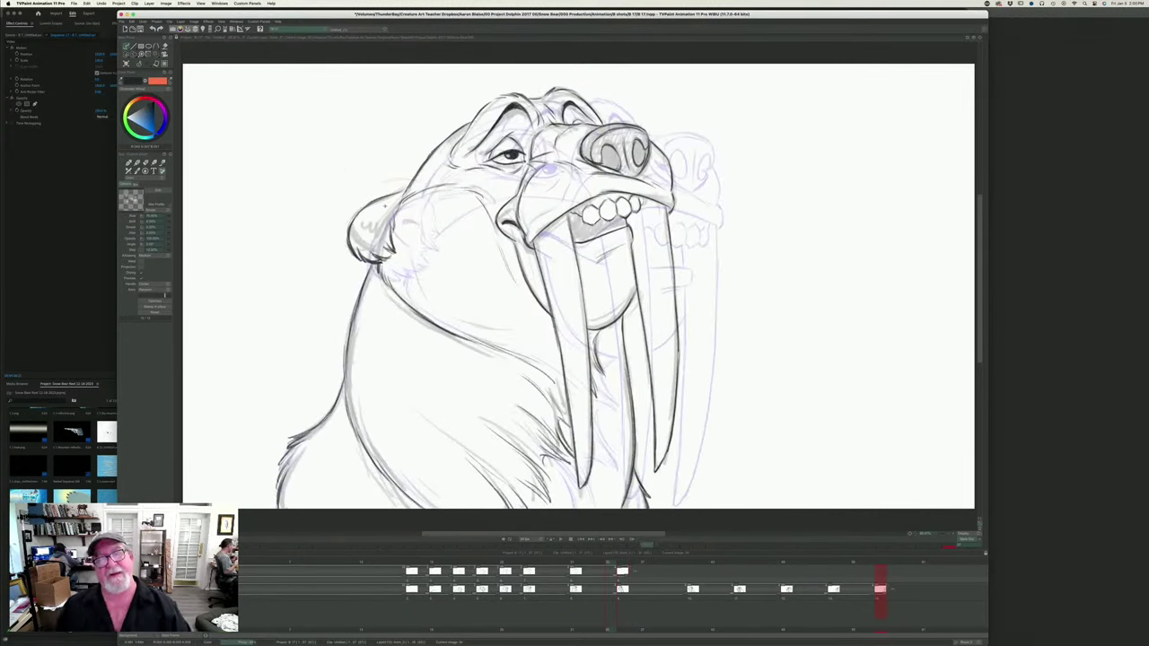
key("Right")
key("Left")
key("Right")
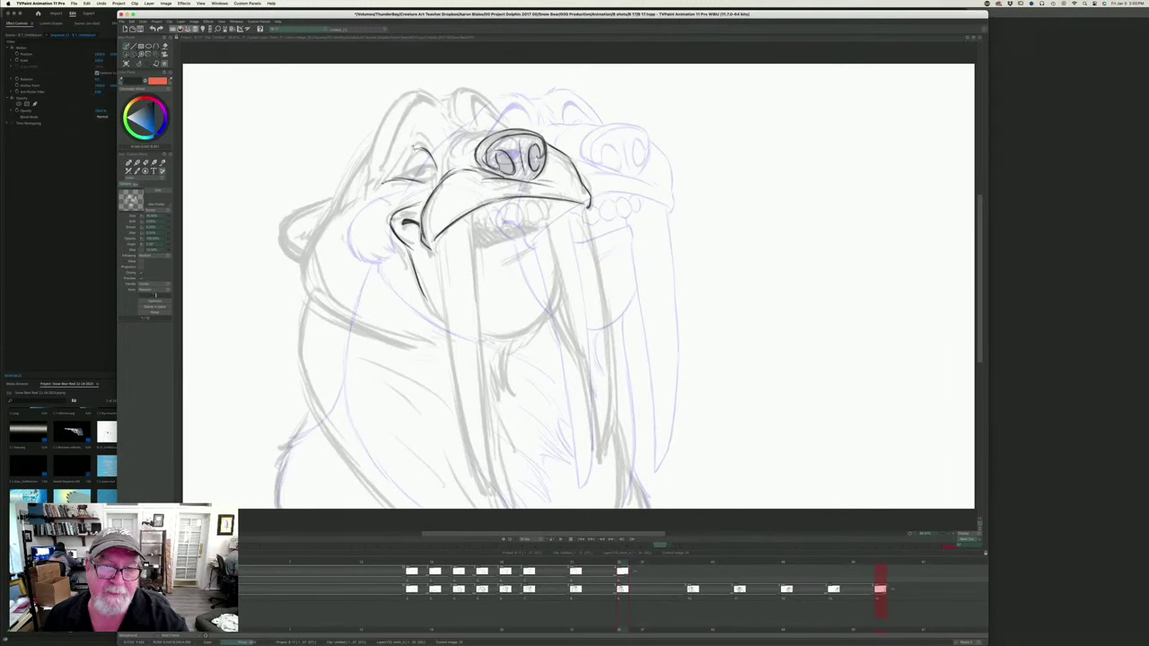
key("Left")
key("Right")
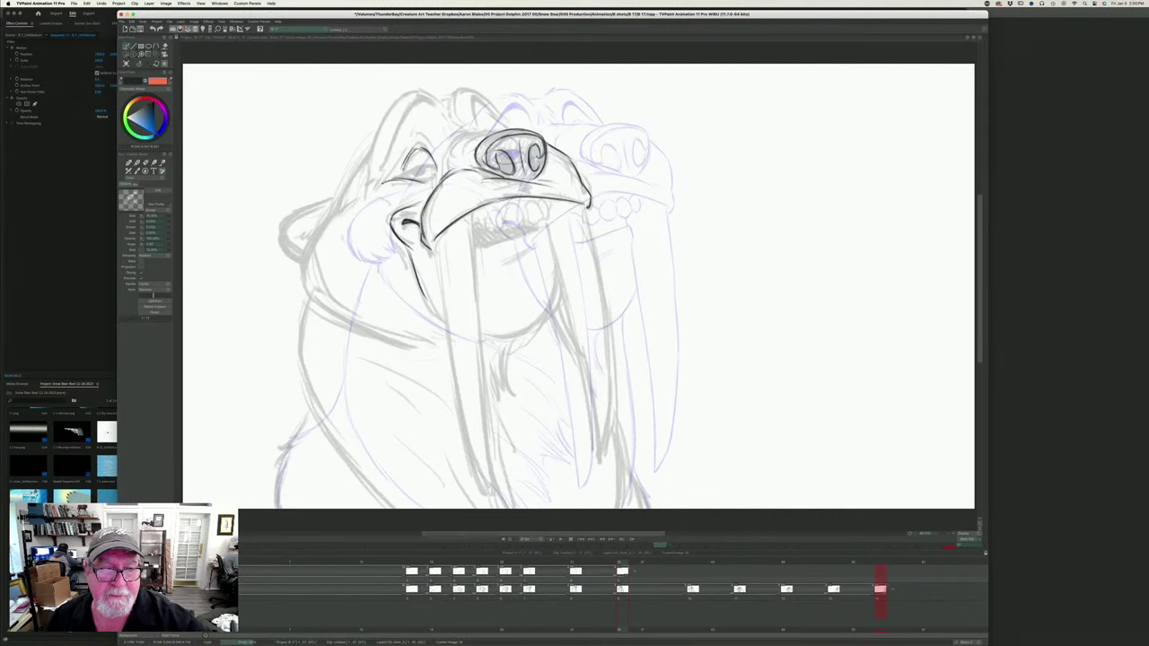
- Finish inking the near eye with its iris, dark pupil and lid details
key("Left")
key("Right")
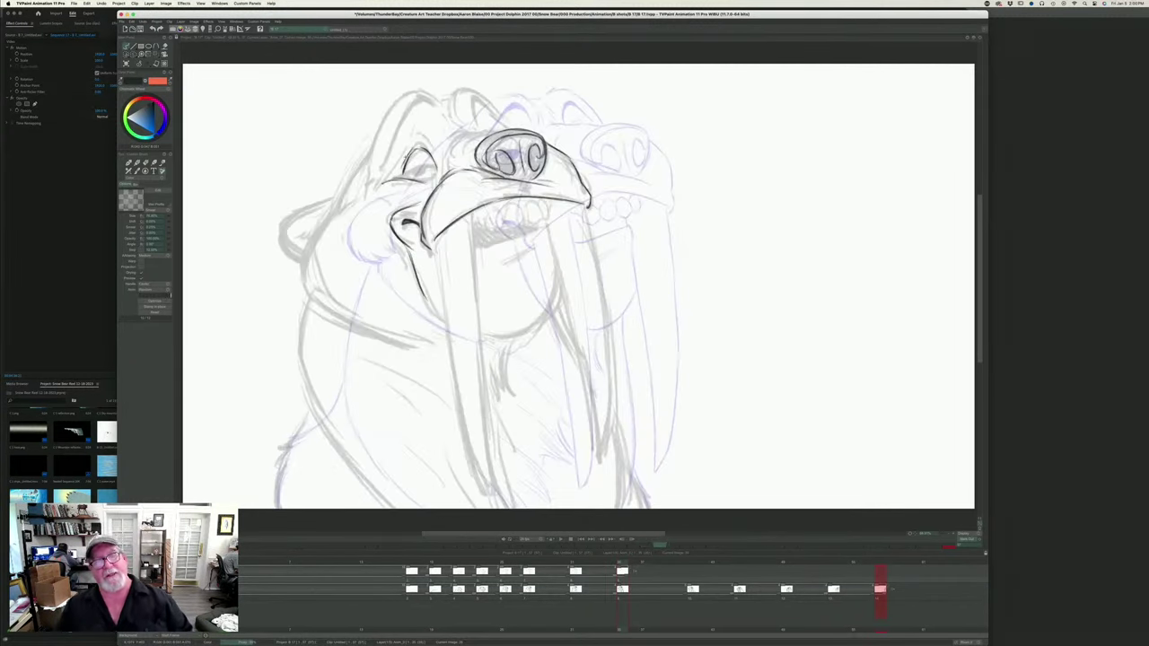
key("Left")
key("Right")
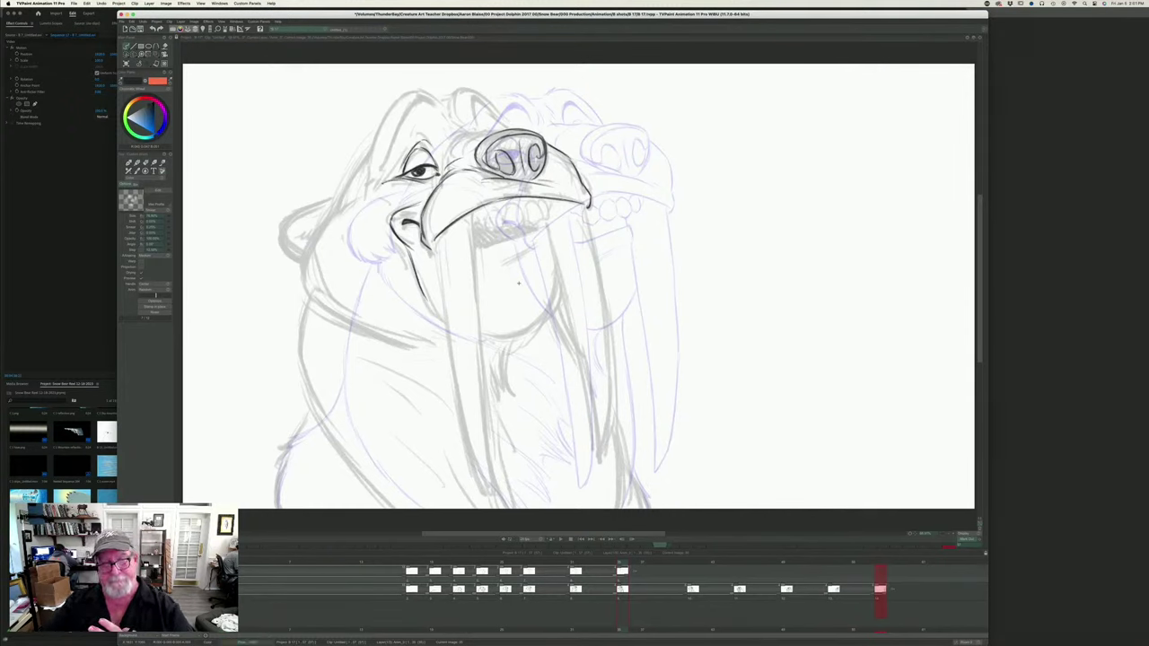
key("e")
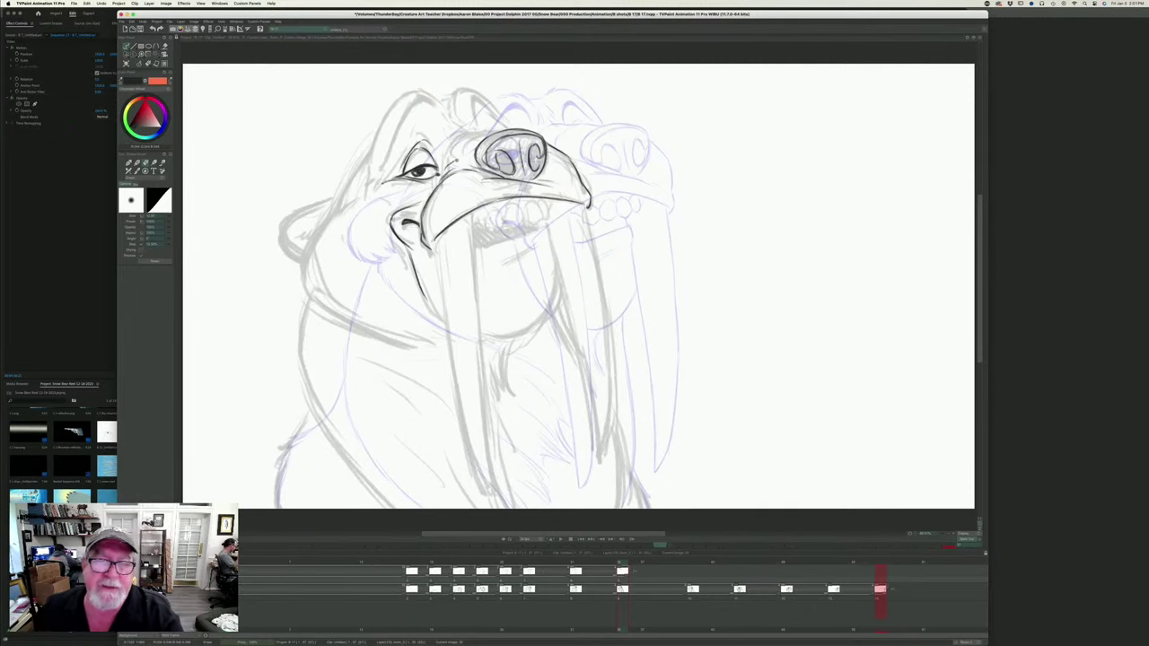
key("b")
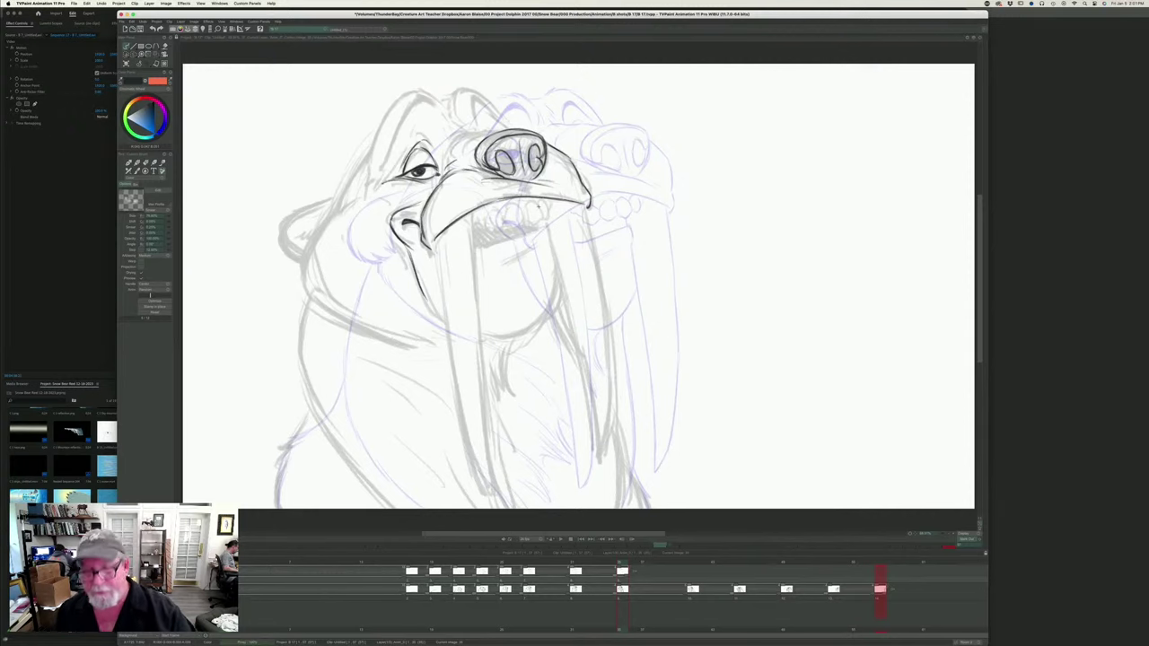
- Ink the top contour of the muzzle bridge between the near eye and the nose, following the previous drawing
key("Left")
key("Right")
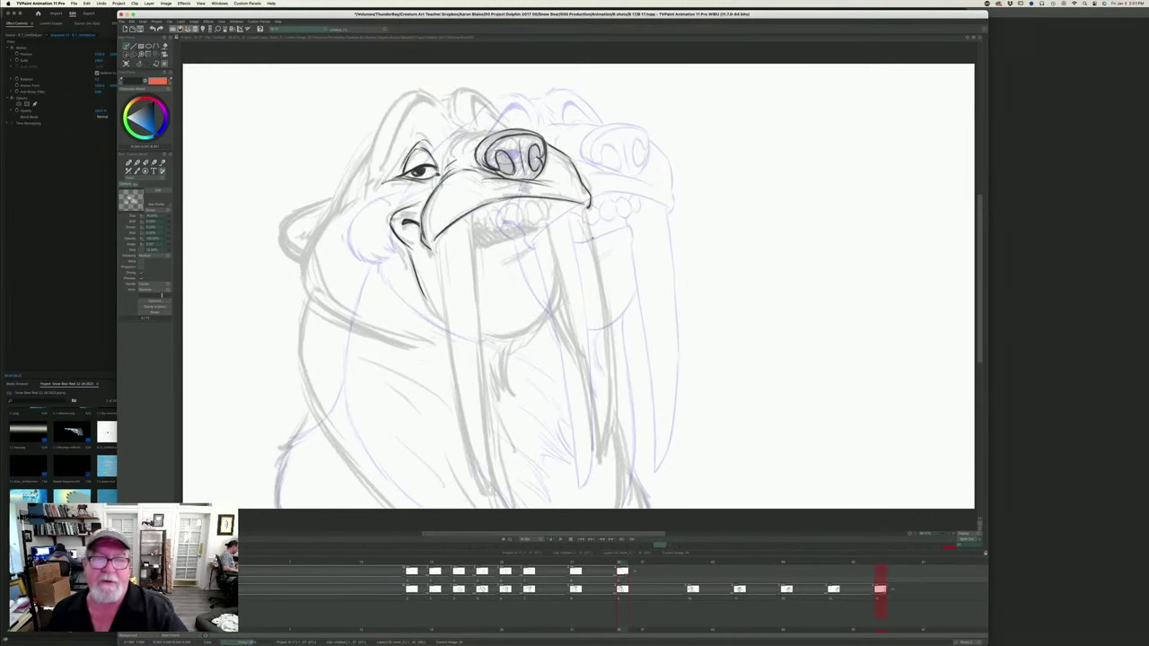
key("Left")
key("Right")
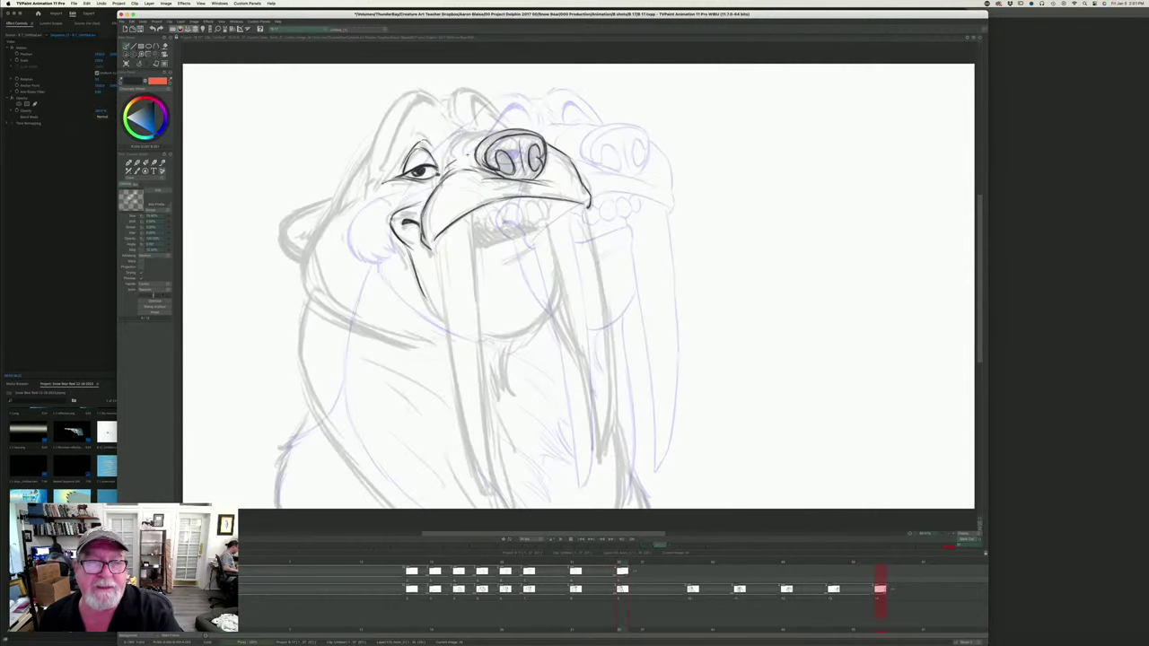
left_click_drag(460, 132, 477, 131)
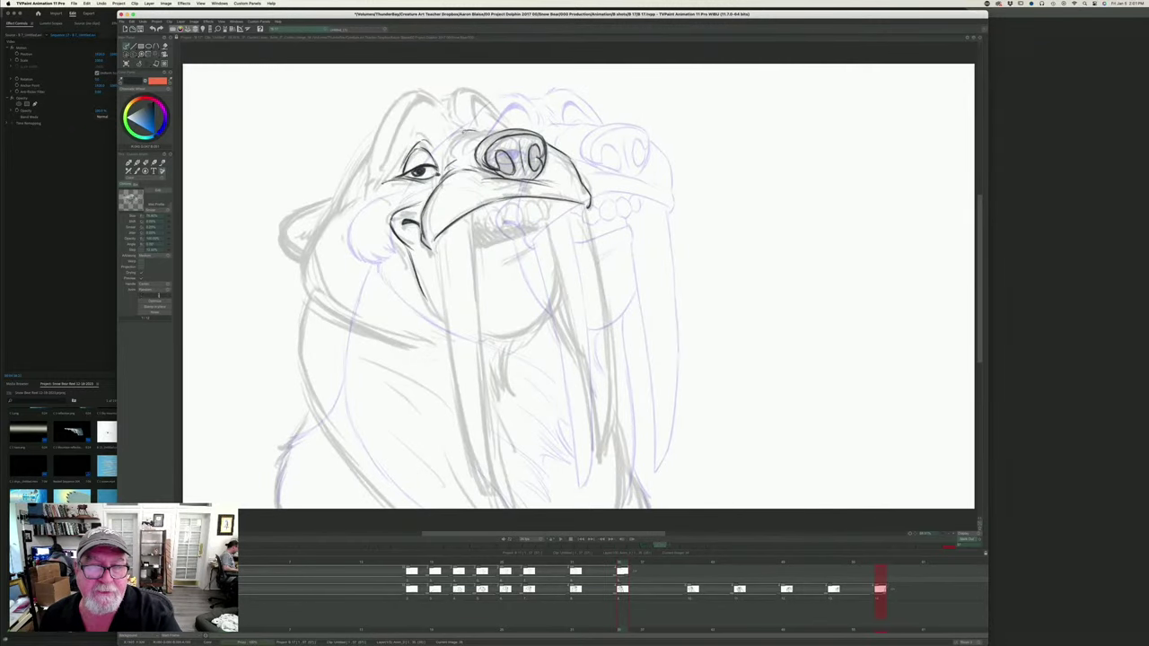
key("Left")
key("Right")
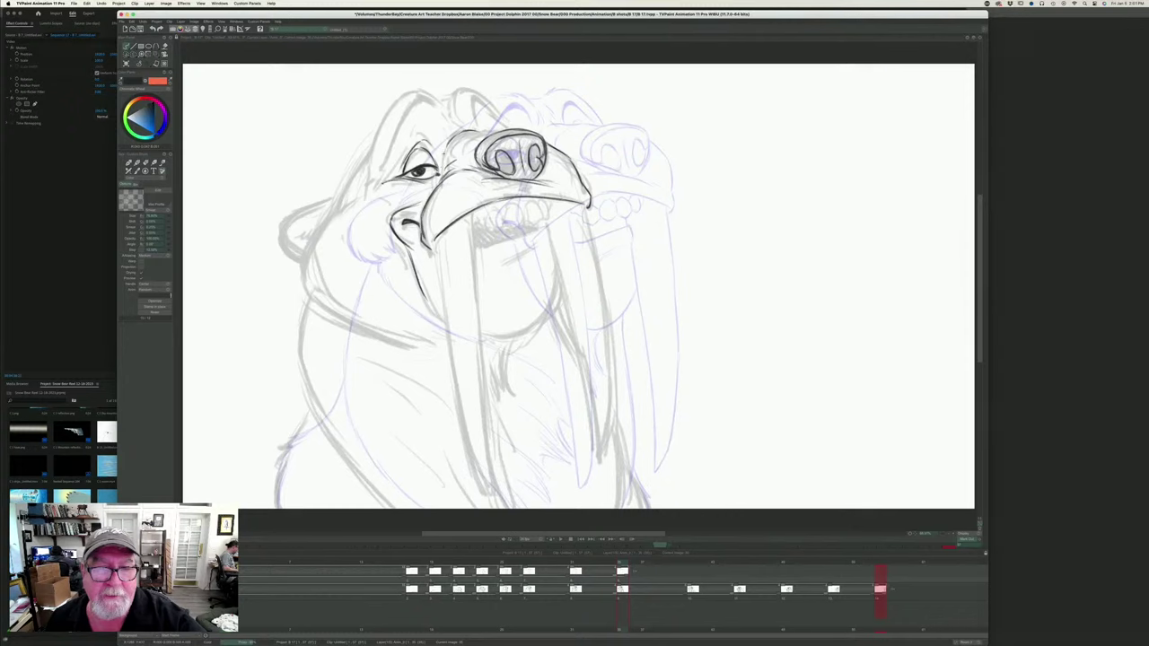
- Add short wrinkle strokes on the muzzle bridge just behind the nose, matching the neighbouring drawings
key("Left")
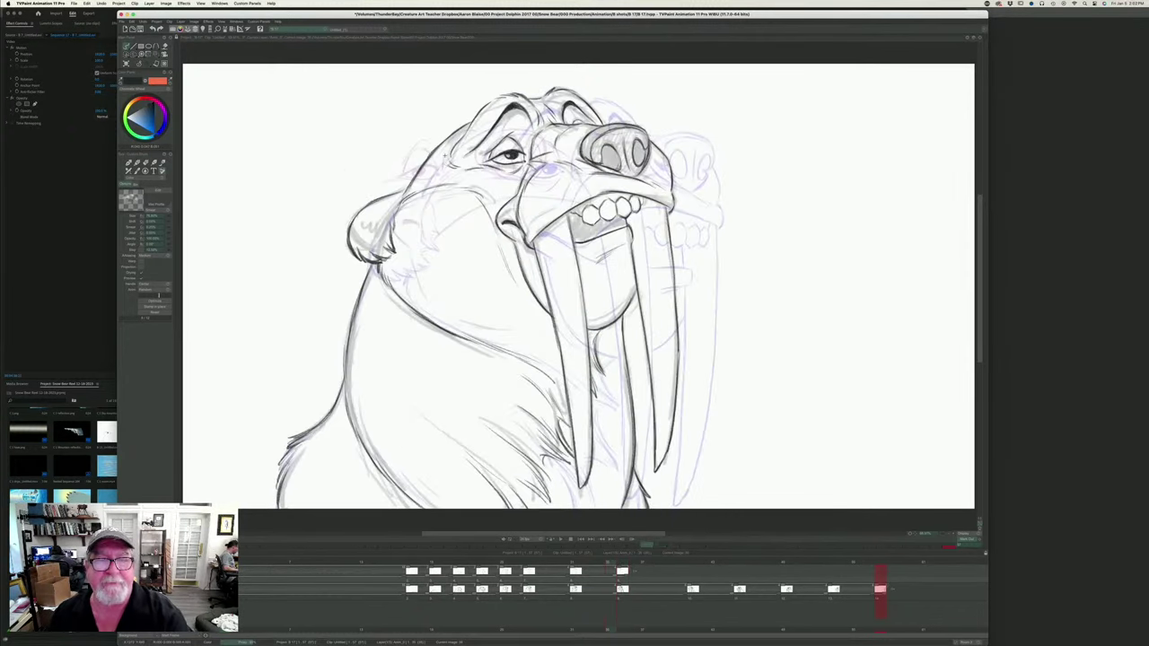
key("Right")
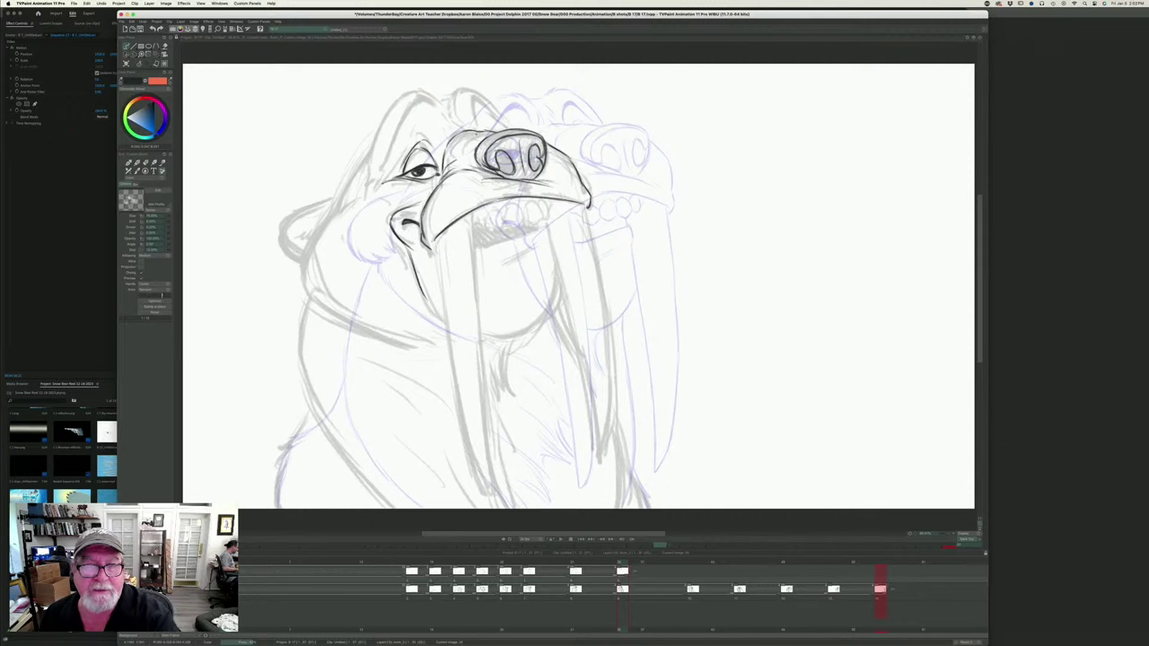
key("Left")
key("Right")
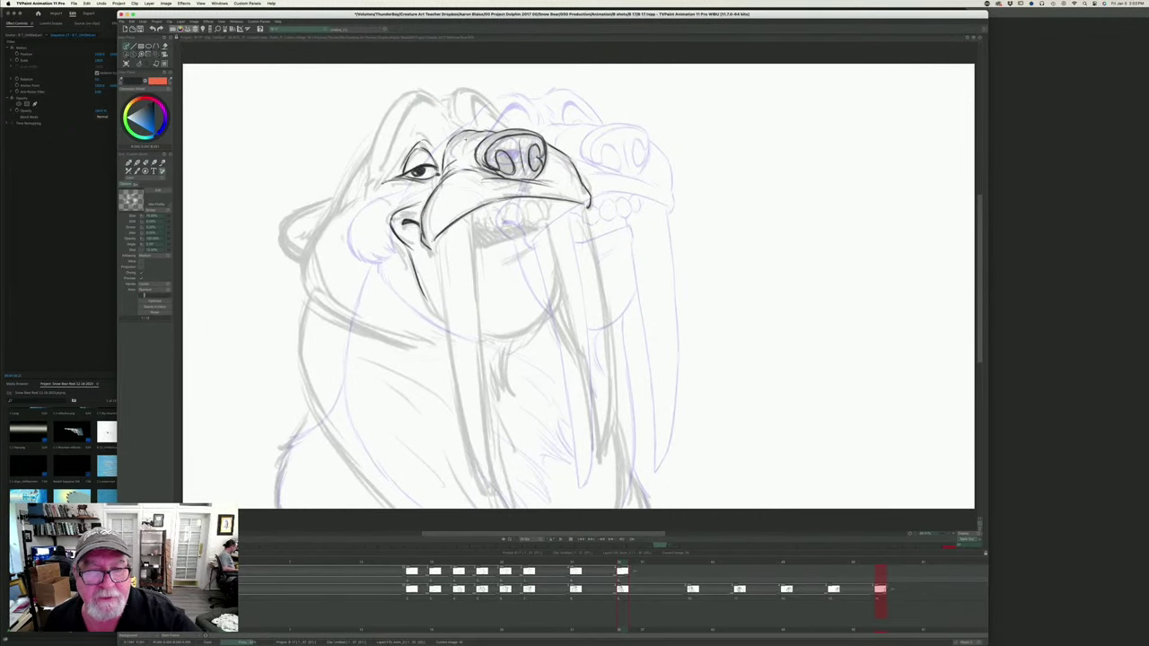
key("Right")
key("Left")
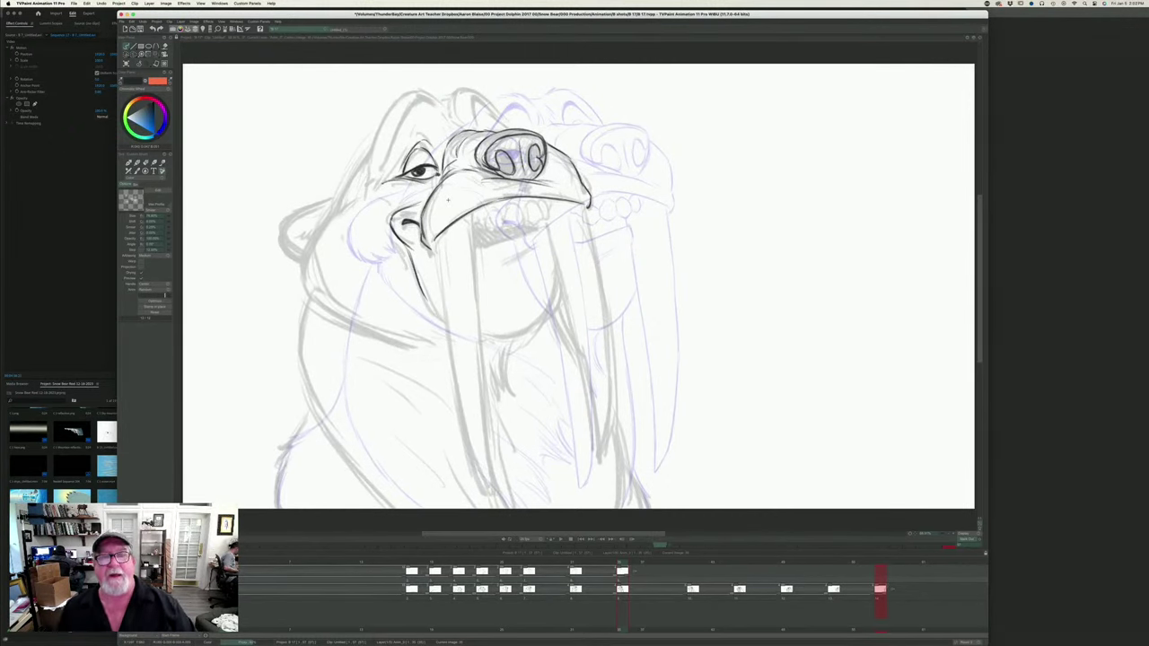
- Flip repeatedly between the current and previous drawings to examine the motion of the inked eye, nose and muzzle
key("Left")
key("Right")
key("Left")
key("Right")
key("Left")
key("Right")
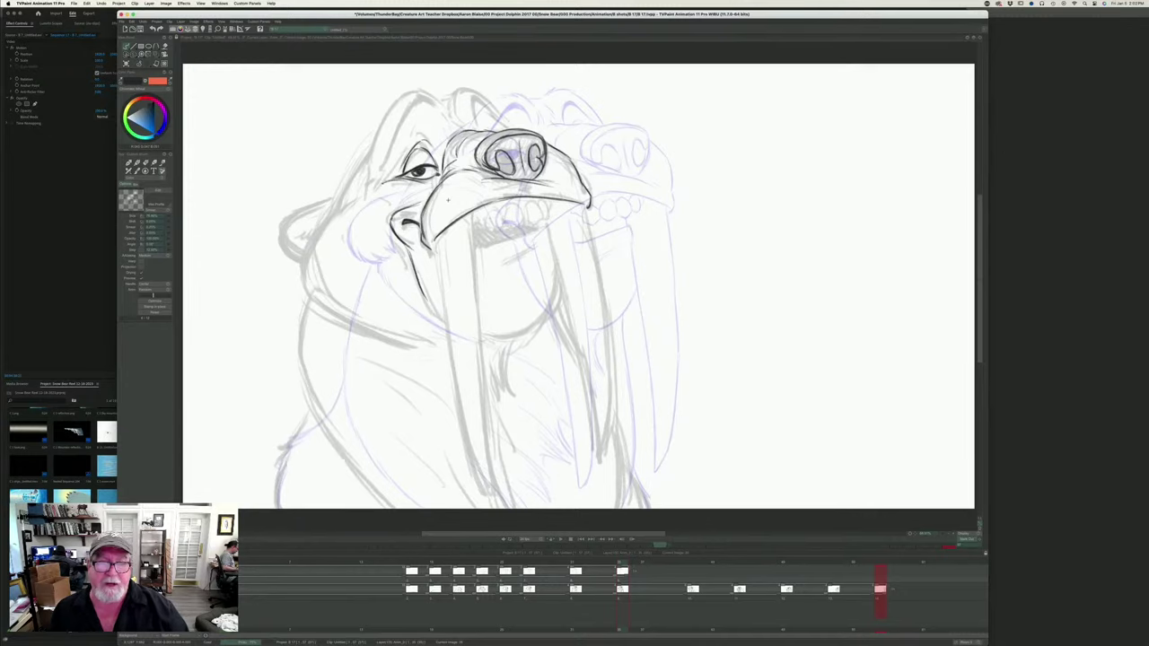
key("Left")
key("Right")
key("Left")
key("Right")
key("Left")
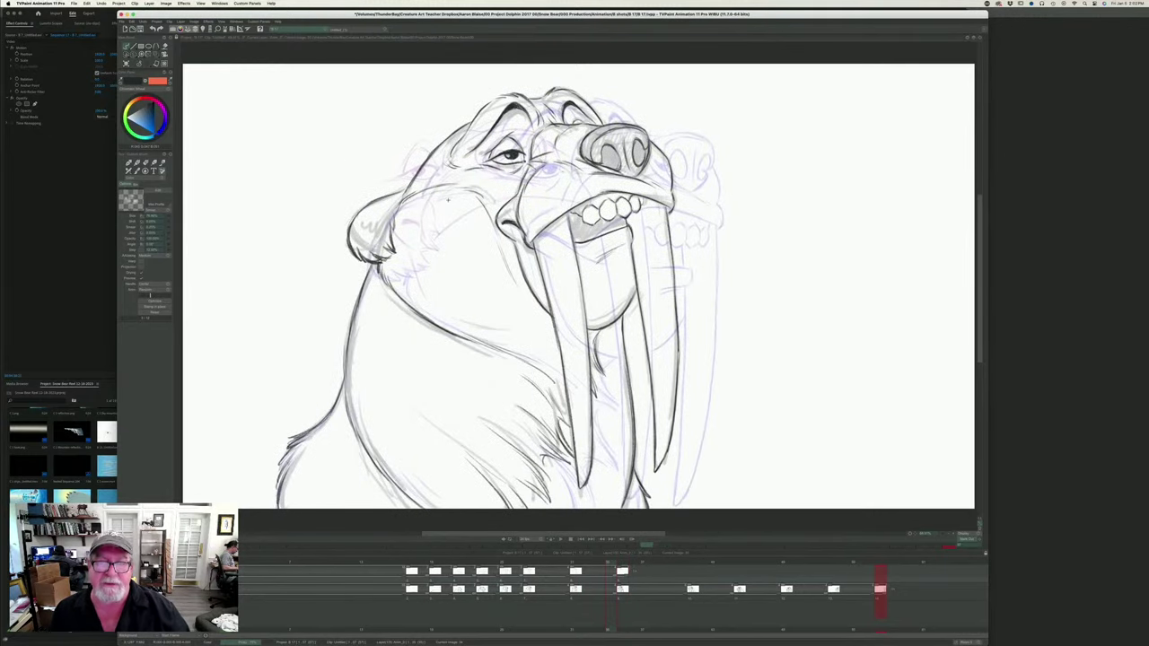
key("Right")
key("Left")
key("Right")
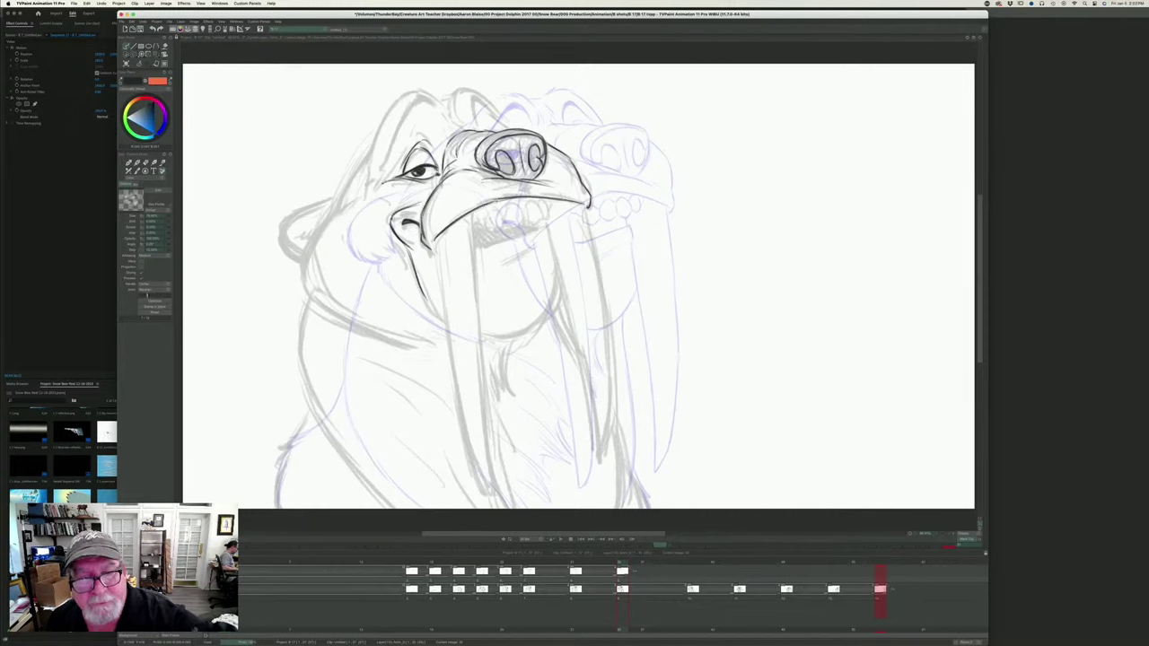
- Ink the two rounded middle teeth beneath the upper lip, using the previous drawing as reference
key("Left")
key("Right")
key("Left")
key("Right")
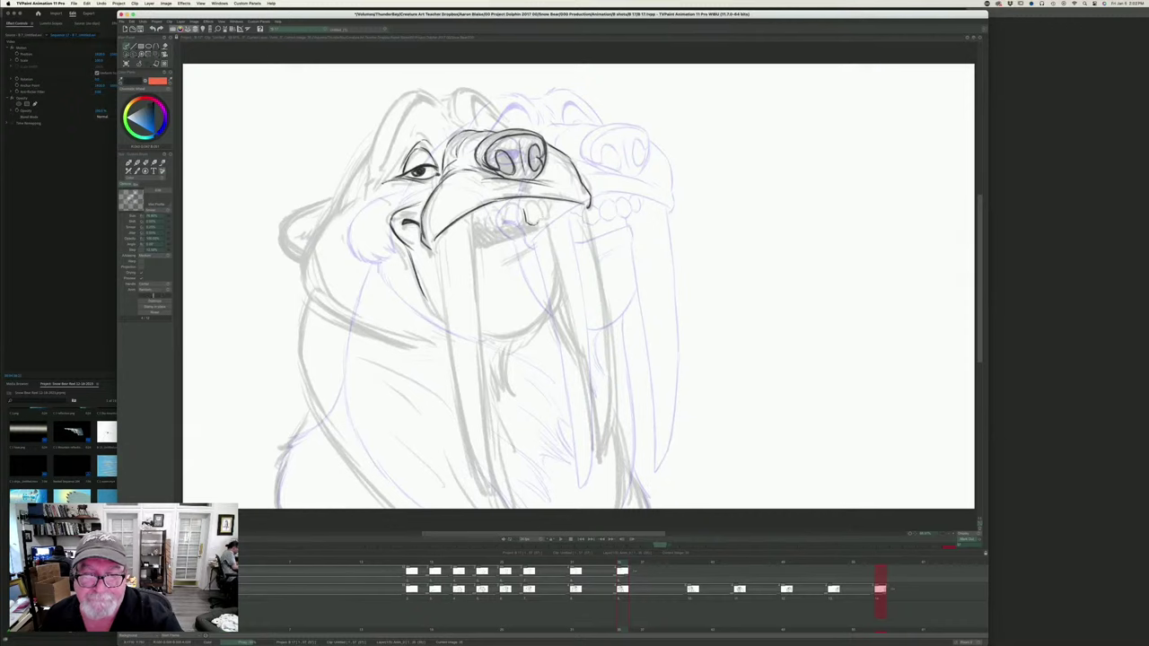
key("Right")
key("Left")
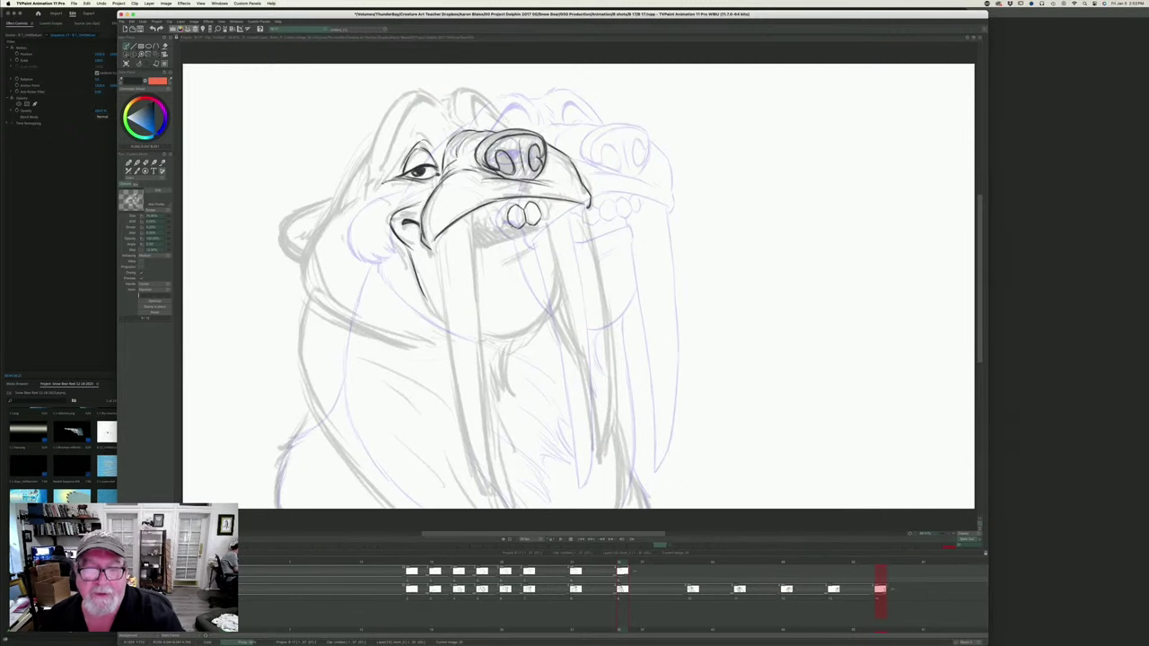
- Flip between the current and previous drawings to examine the spacing and motion of the two inked teeth
key("Left")
key("Right")
key("Left")
key("Right")
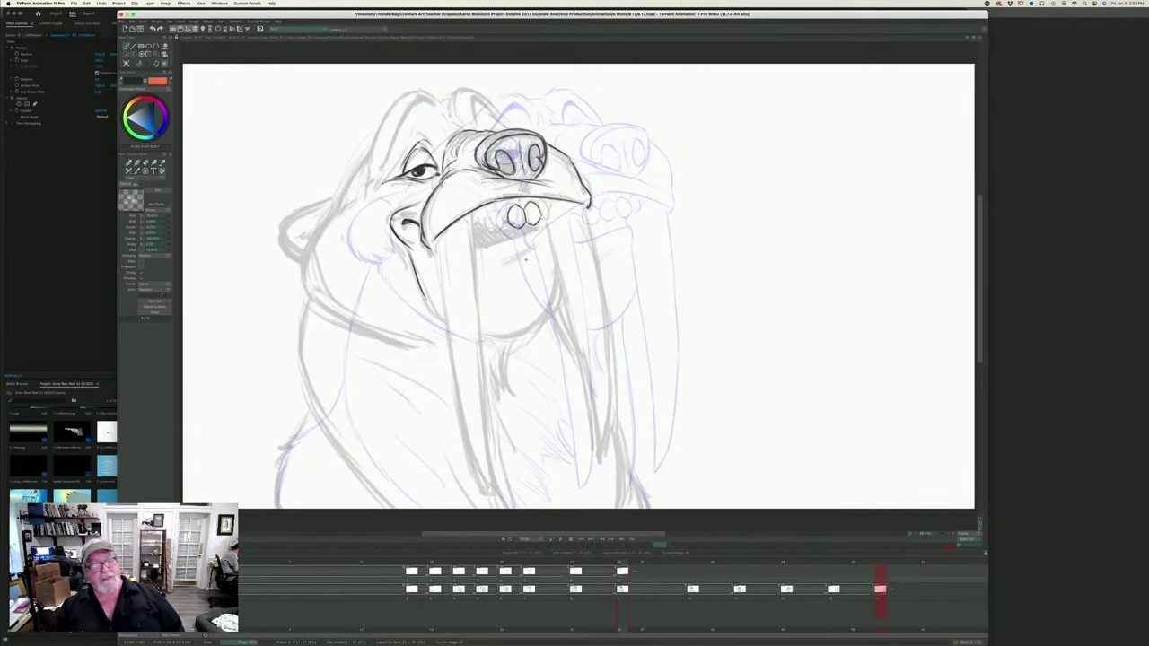
key("Right")
key("Left")
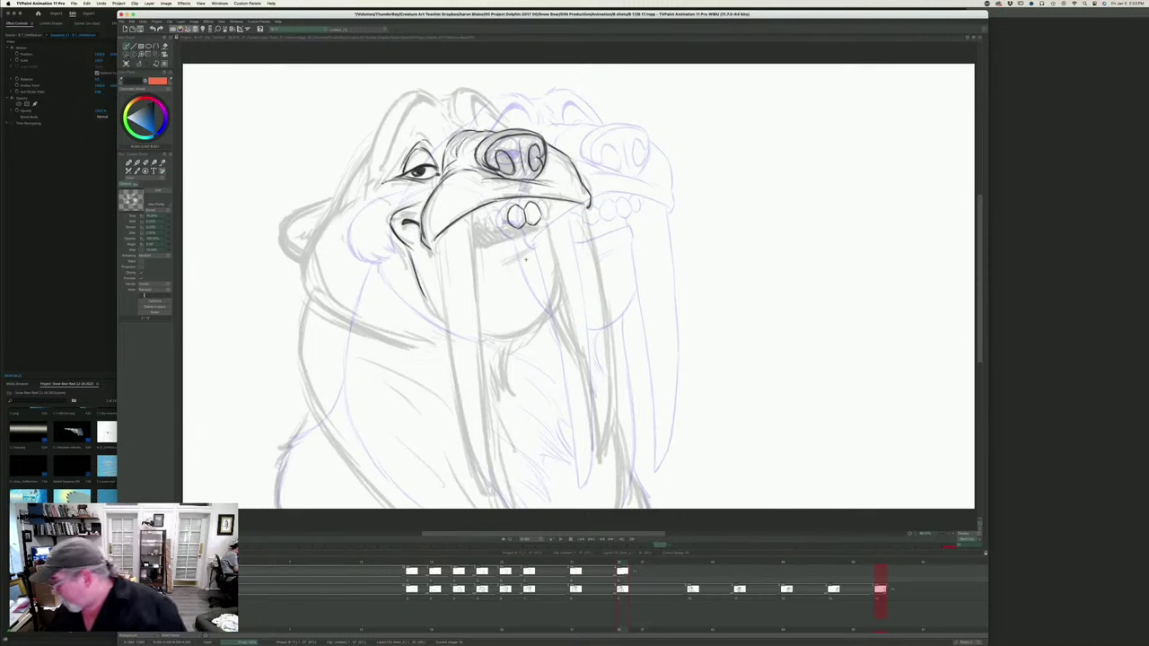
key("Right")
key("Left")
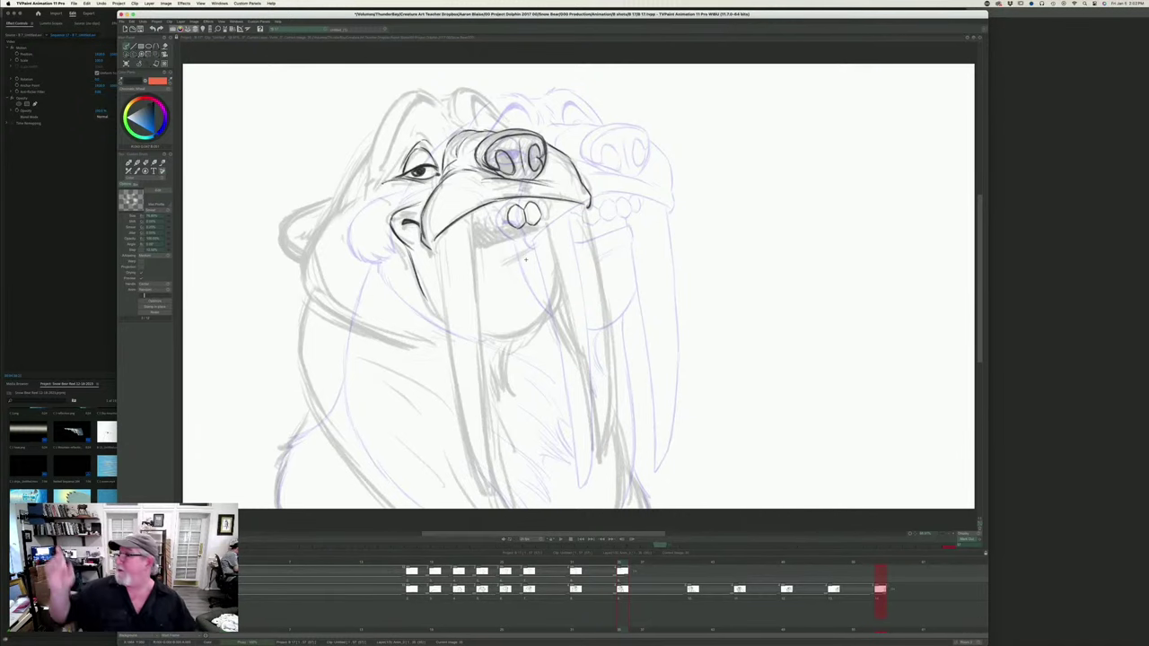
key("Right")
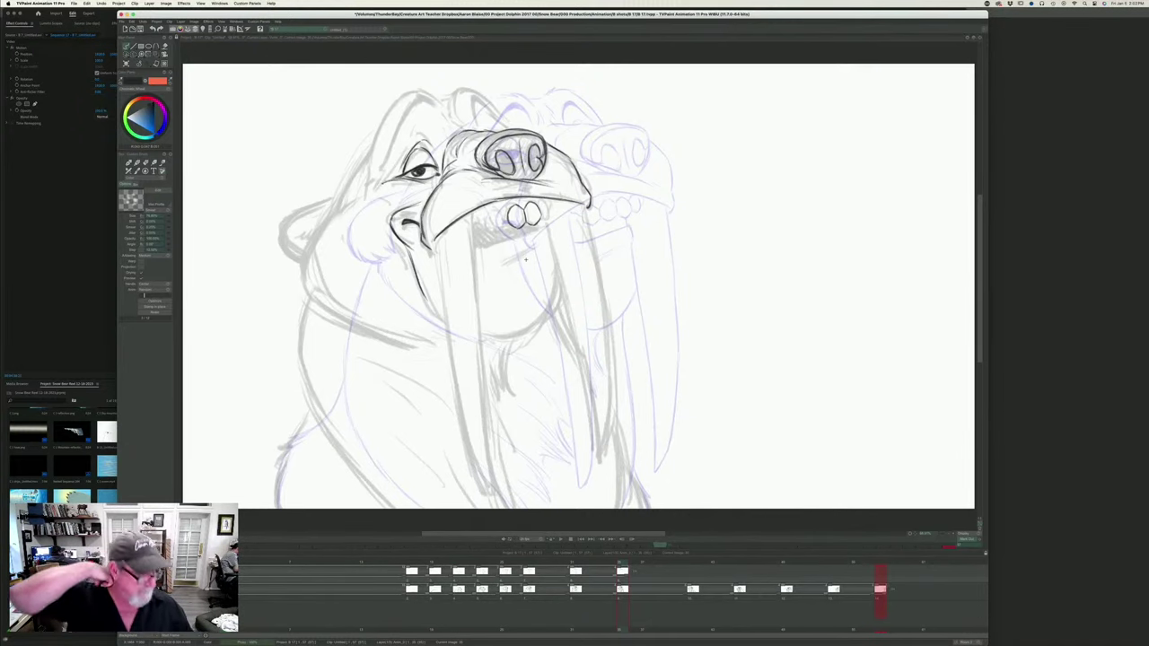
key("Left")
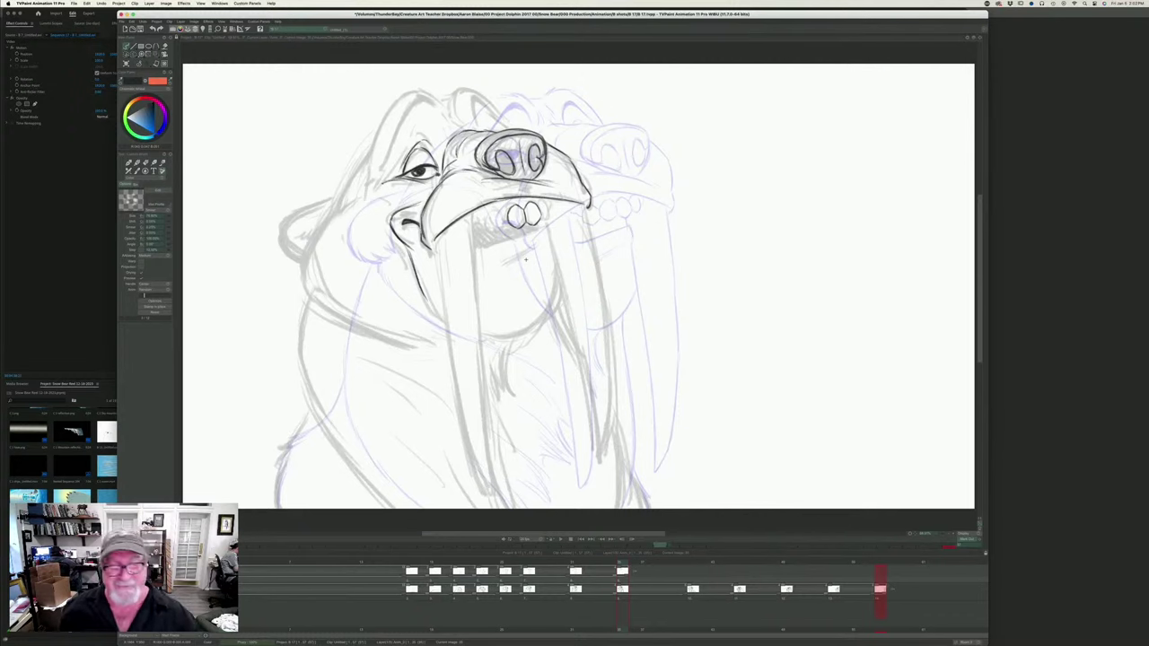
key("Right")
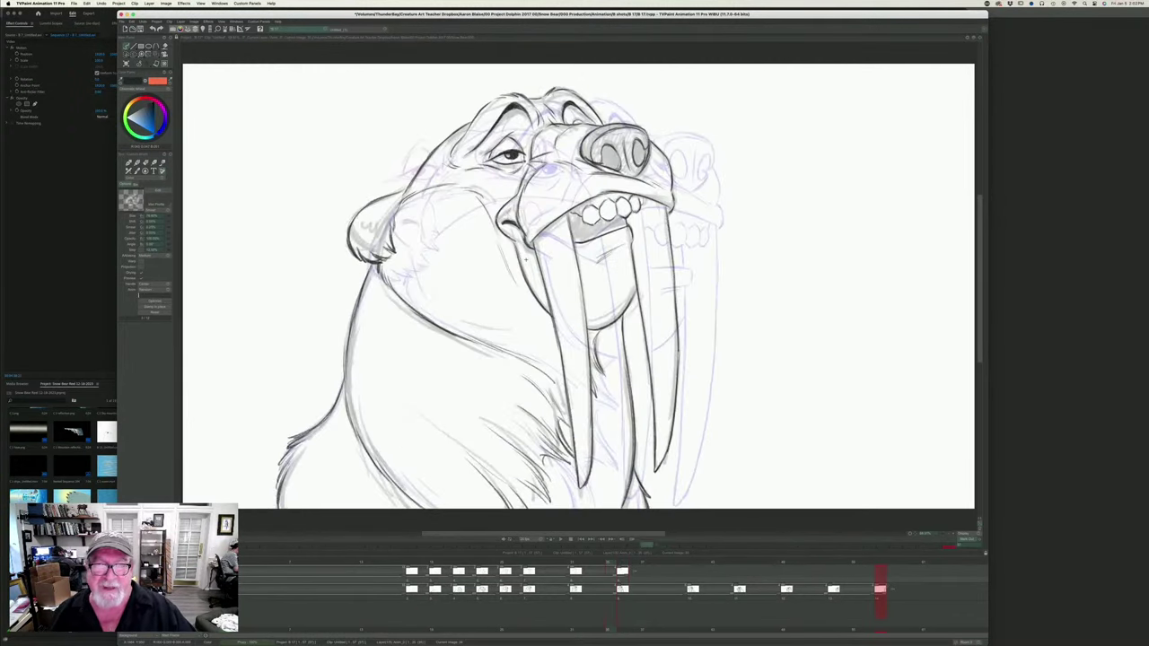
key("Left")
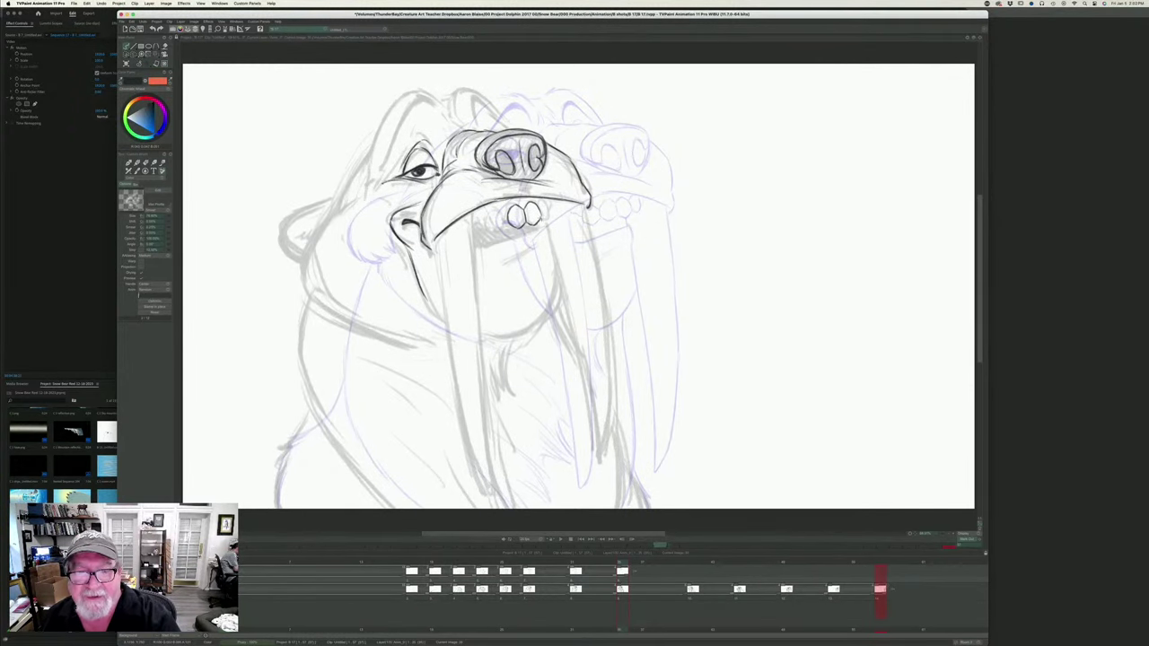
- Ink the third rounded tooth in front of the two middle teeth, toward the far tusk
key("Right")
key("Left")
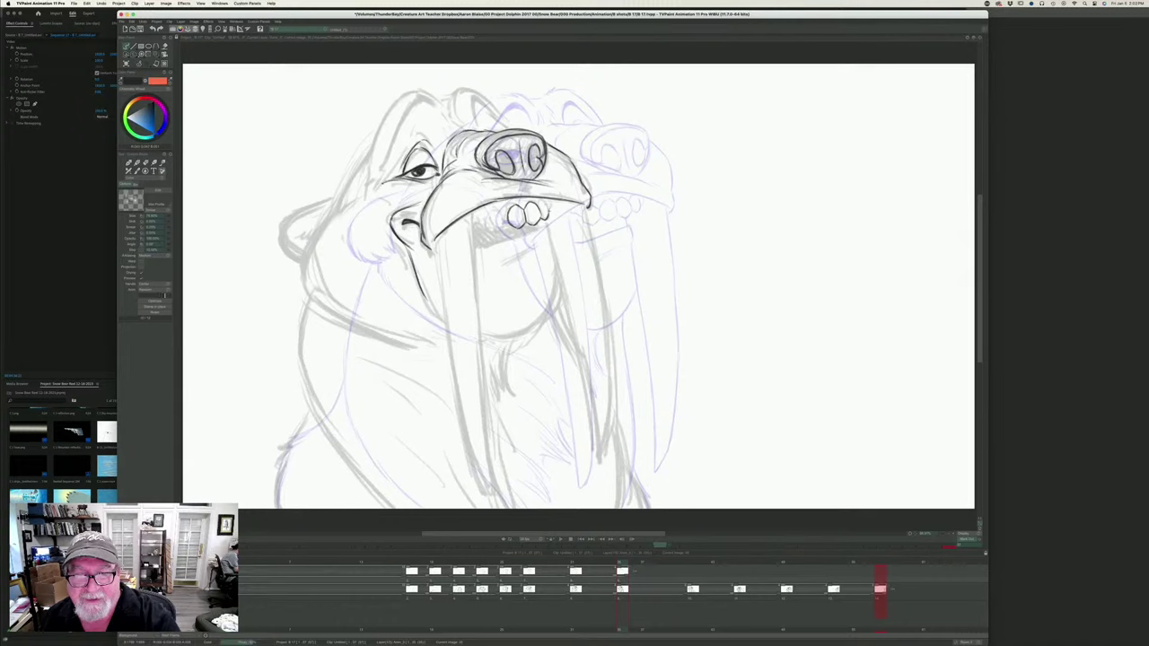
key("Right")
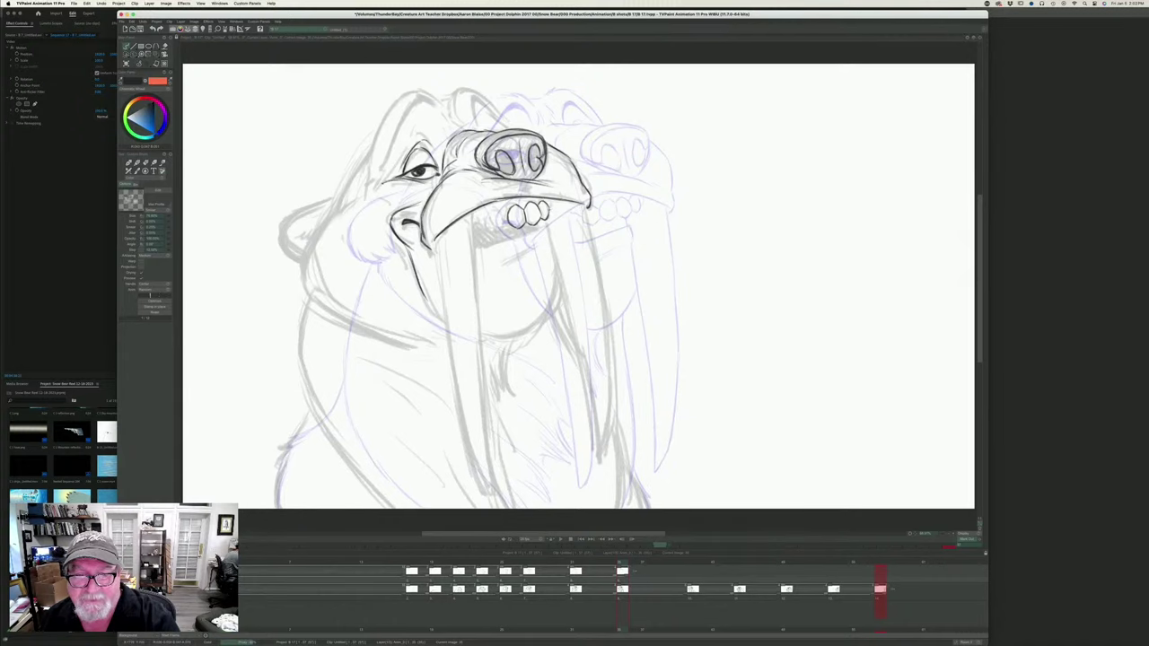
- Ink the fourth rounded tooth behind the middle pair, on the near tusk's side, checking it against the previous drawing
key("Left")
key("Right")
key("Left")
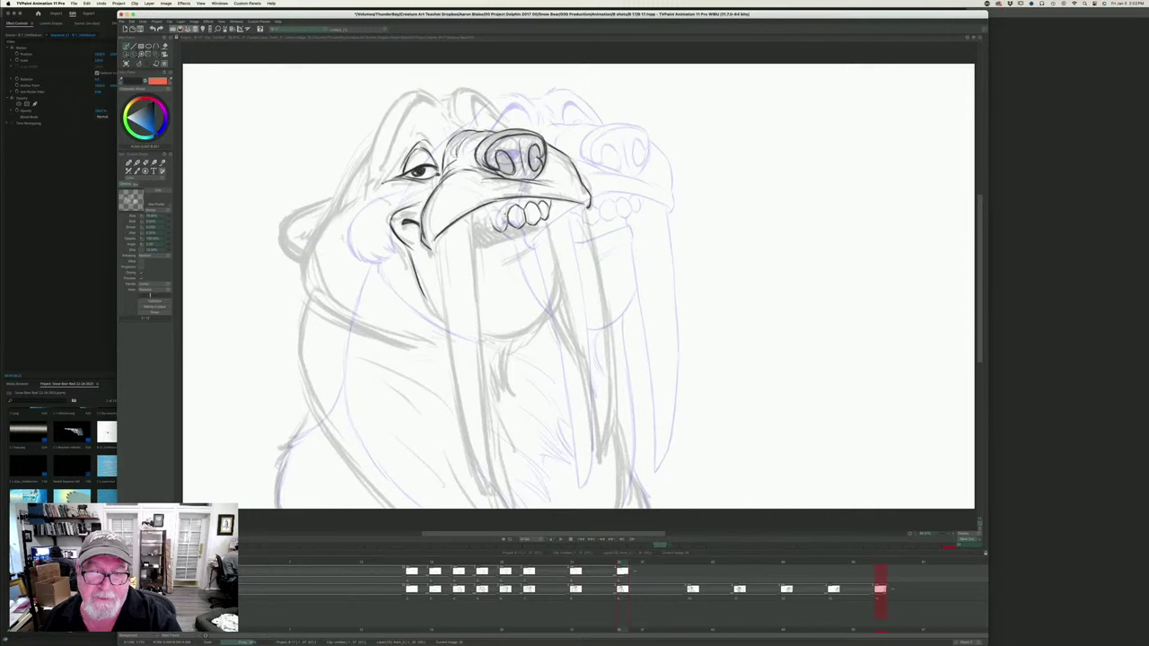
left_click_drag(496, 214, 501, 233)
key("Left")
key("Right")
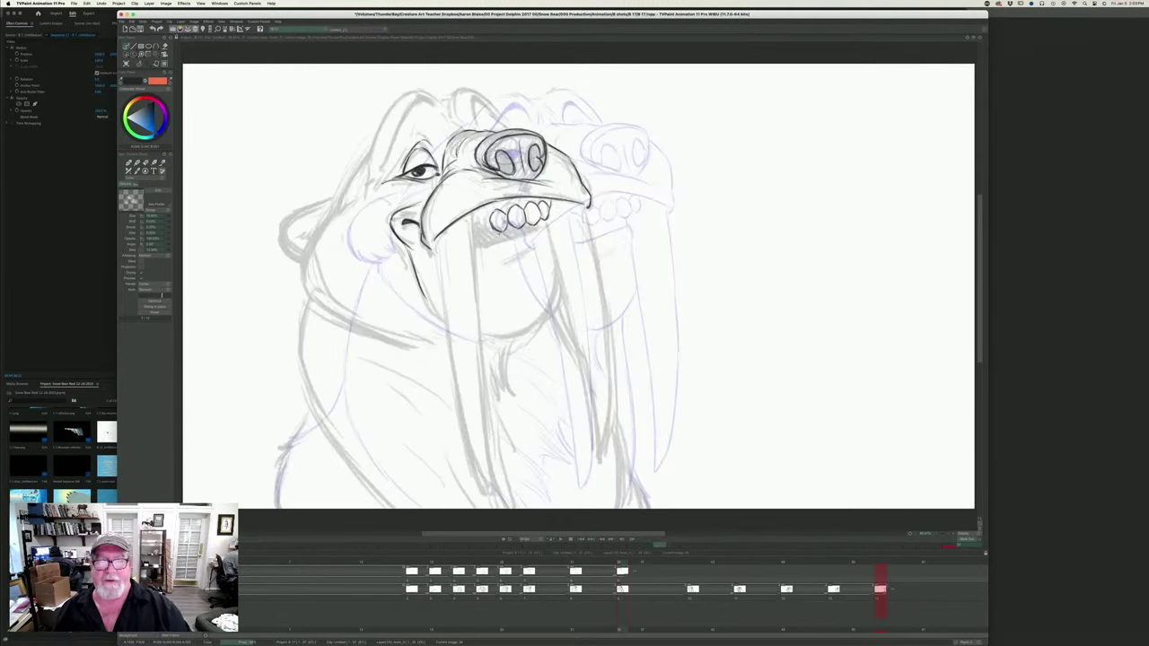
- Ink the small rear tooth edge between the fourth tooth and the near tusk, comparing it with the previous drawing
key("Left")
key("Right")
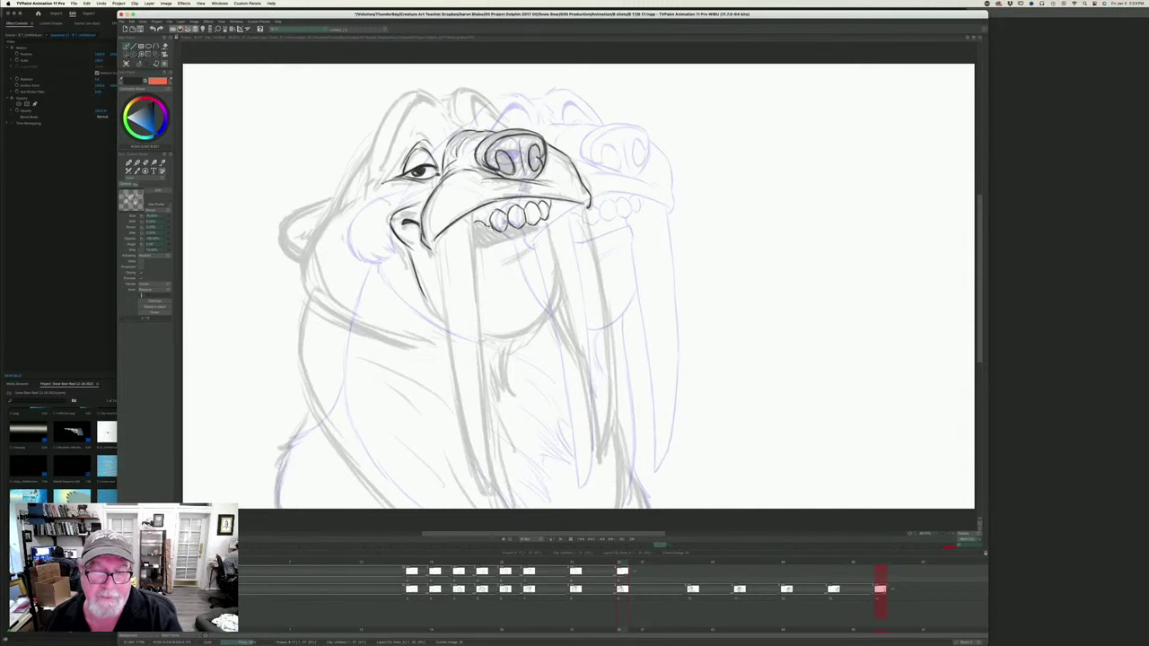
key("Left")
key("Right")
key("Left")
key("Right")
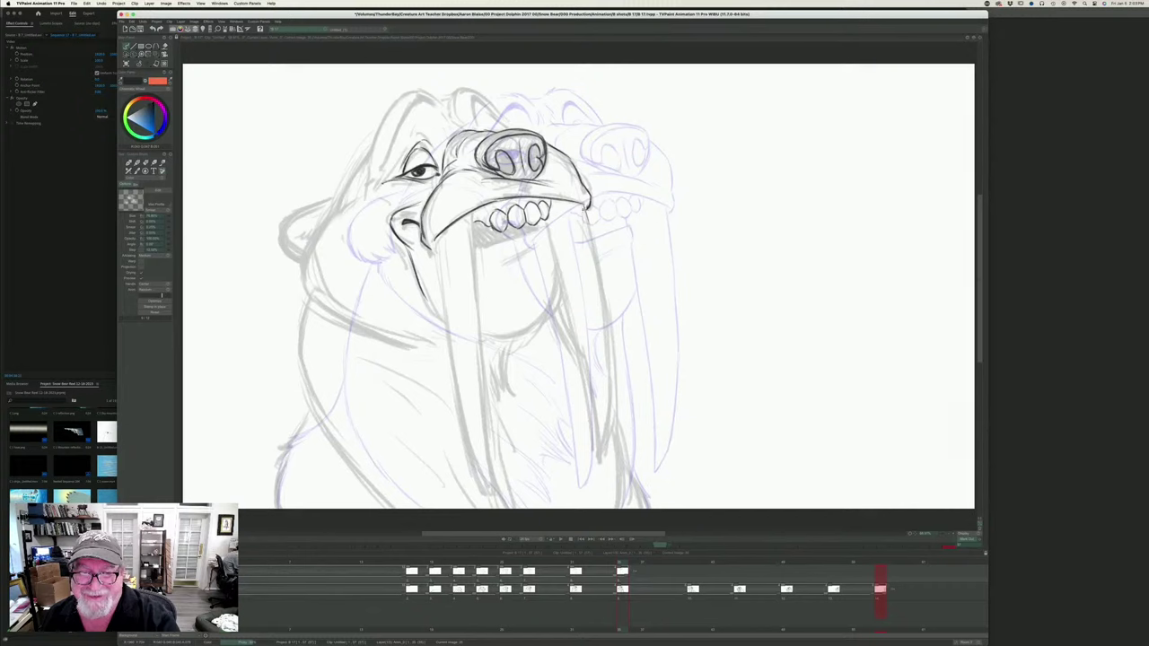
- Ink the far tusk's outer edge from the corner of the upper lip down to the tip, checking it against the previous drawing
mouse_move(563, 198)
left_mouse_down()
mouse_move(585, 204)
mouse_move(600, 298)
left_mouse_up()
mouse_move(596, 257)
left_mouse_down()
mouse_move(612, 375)
mouse_move(600, 463)
left_mouse_up()
key("Left")
key("Right")
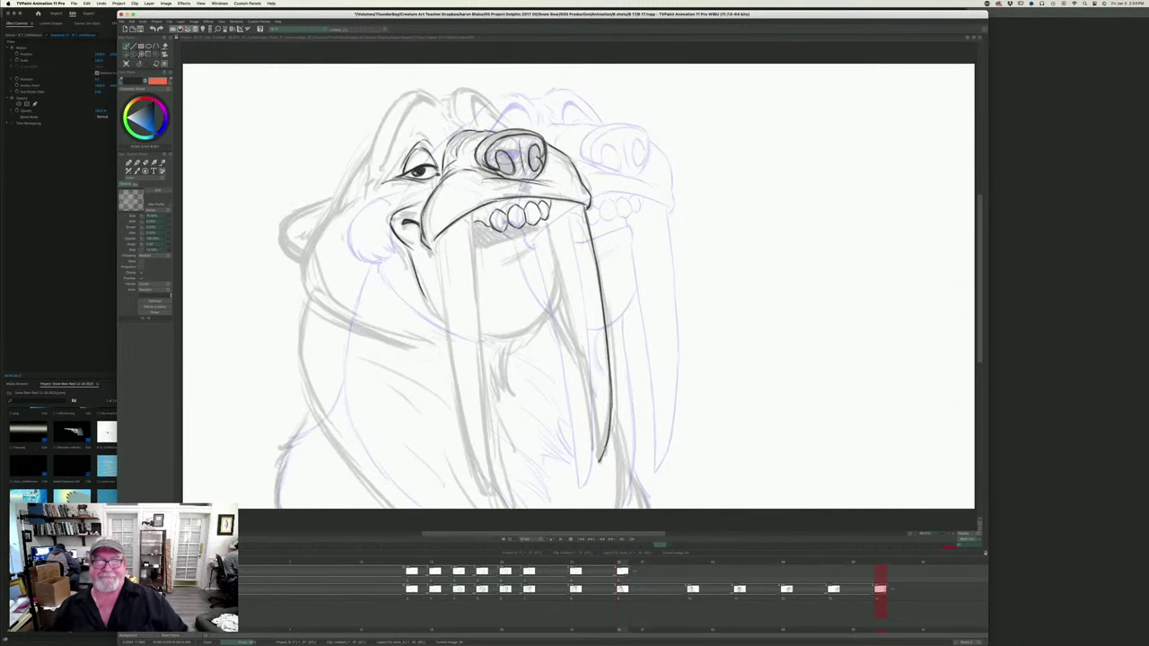
key("Left")
key("Right")
- Ink the far tusk's inner edge from the front tooth down to the tip, comparing it with the previous drawing
left_click_drag(547, 221, 598, 465)
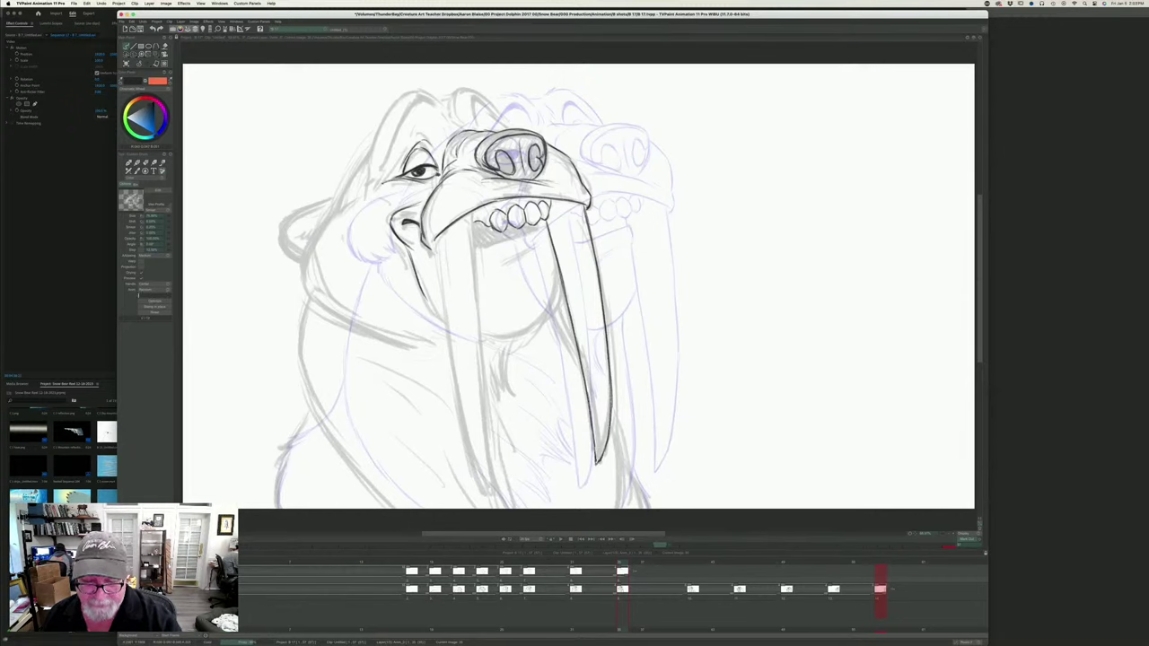
key("Left")
key("Right")
key("Left")
key("Right")
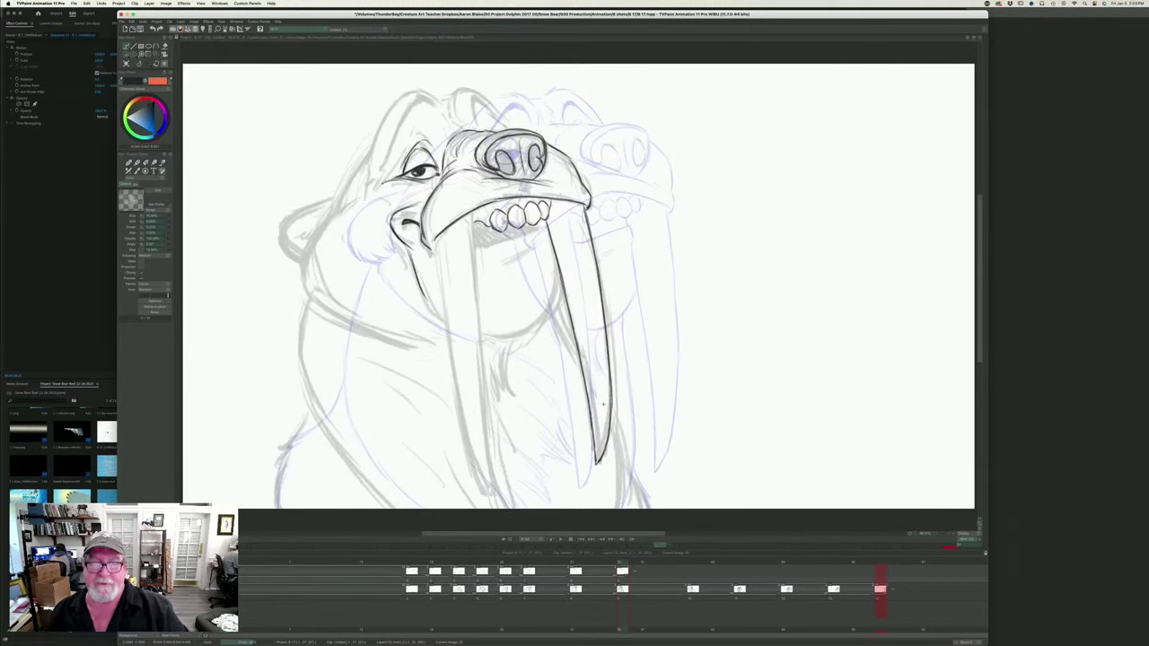
key("Left")
- Ink the lower lip line and the short crease beneath it between the tusks, comparing them with the previous drawing
mouse_move(546, 226)
left_mouse_down()
mouse_move(479, 248)
mouse_move(529, 251)
mouse_move(501, 267)
left_mouse_up()
key("Left")
key("Left")
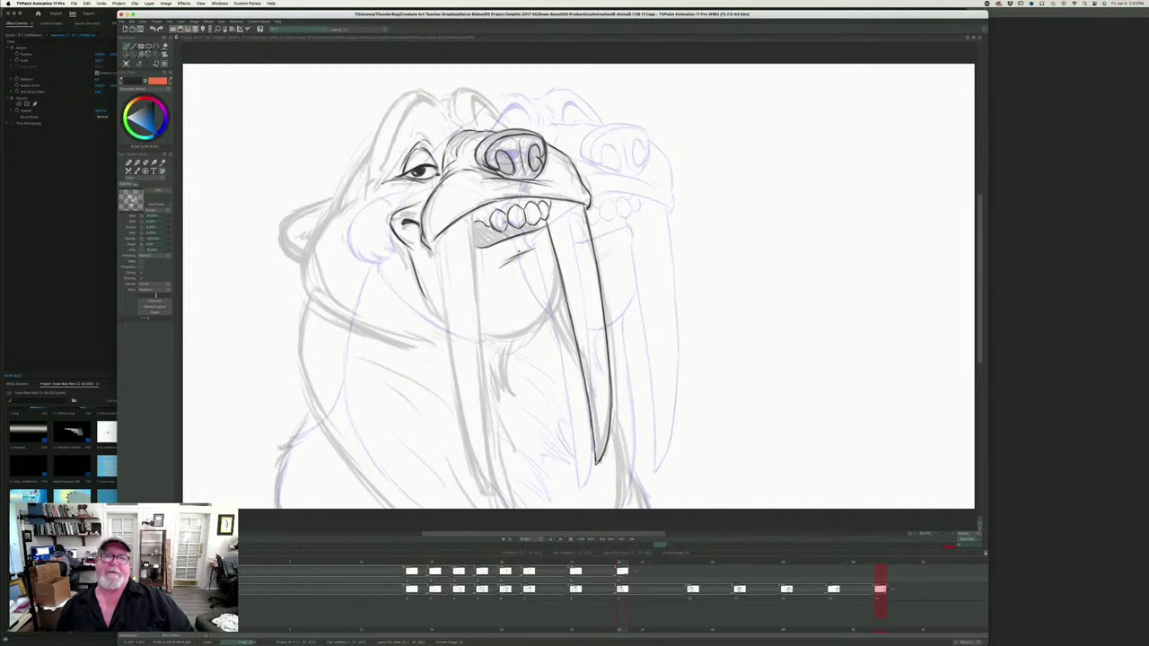
key("Right")
key("Left")
key("Right")
key("Left")
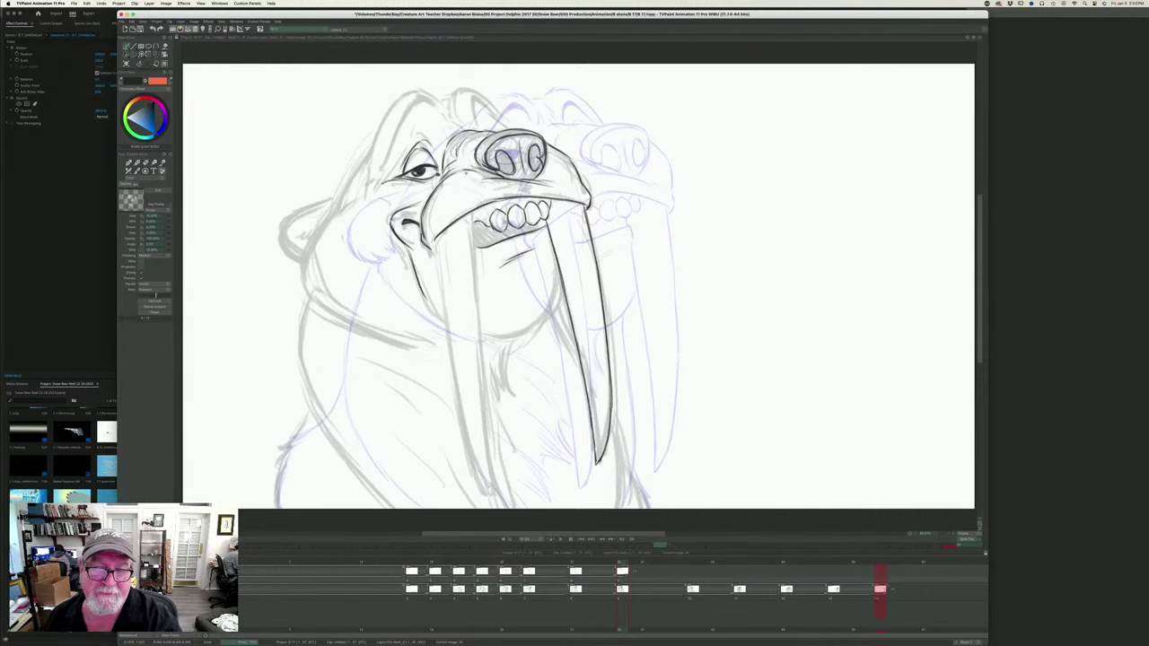
key("Right")
key("Left")
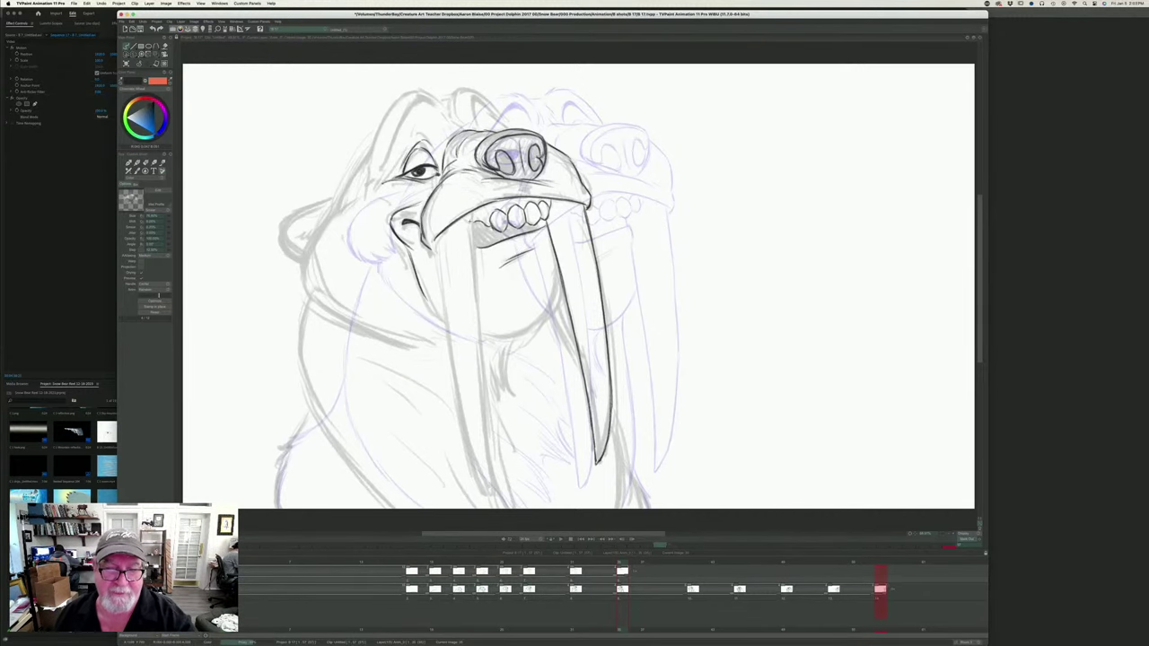
- Ink the near tusk's inner edge from the mouth down to its tip, checking it against the previous drawing
left_click_drag(471, 213, 478, 341)
left_click_drag(479, 297, 494, 499)
key("Right")
key("Left")
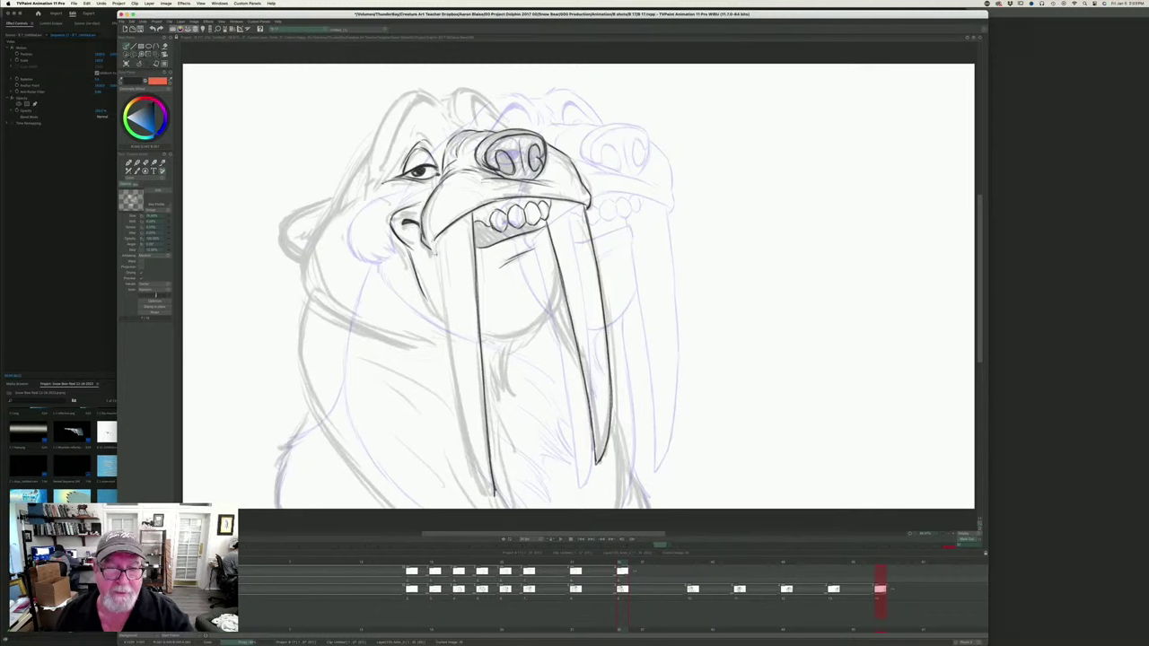
- Ink the near tusk's outer edge from the lip corner to the tip, comparing it with the previous drawing
mouse_move(436, 243)
left_mouse_down()
mouse_move(459, 424)
mouse_move(490, 501)
mouse_move(495, 484)
left_mouse_up()
key("Left")
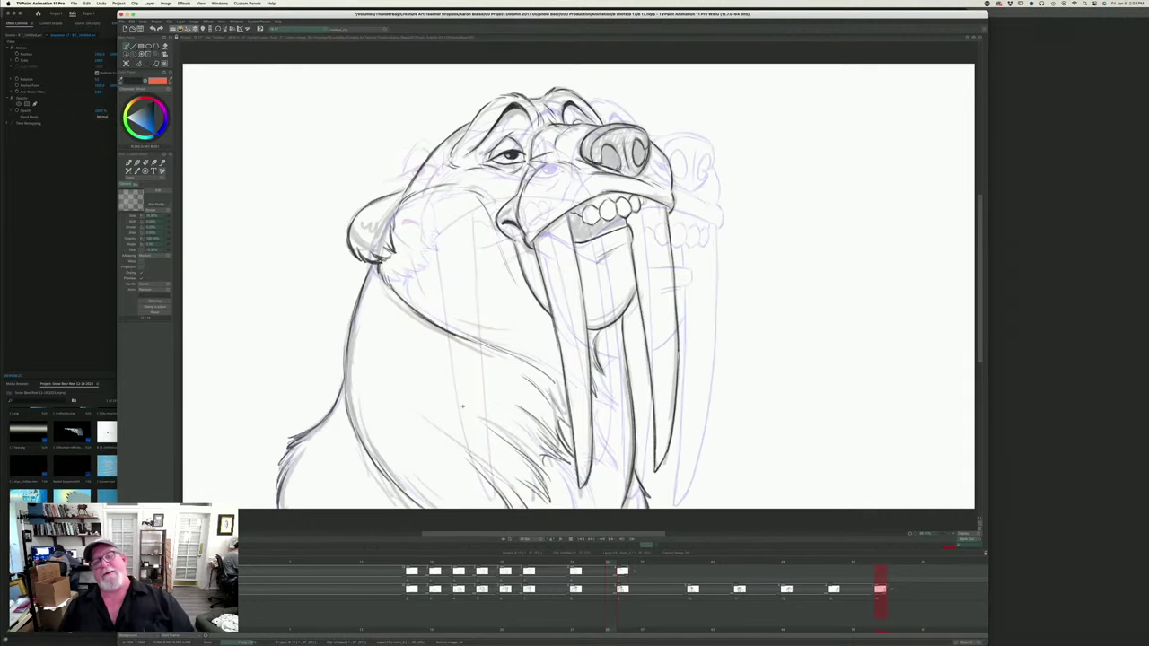
key("Right")
key("Left")
key("Right")
key("Left")
key("Right")
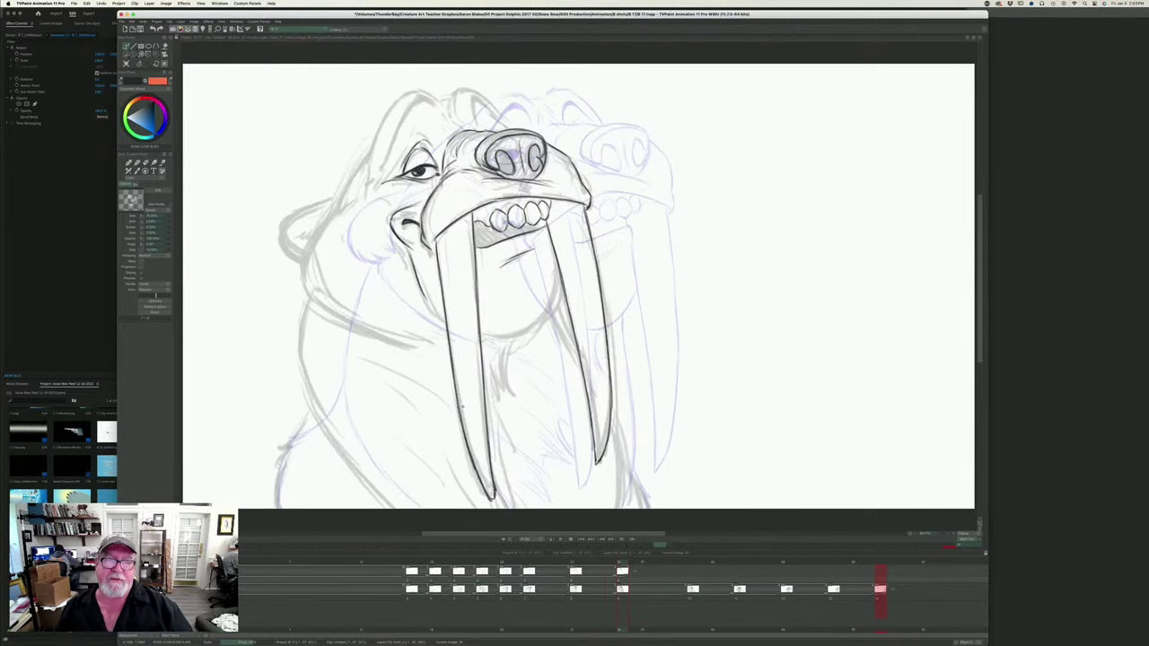
- Flip between the current and previous drawings to examine the motion and spacing of both inked tusks
key("Left")
key("Right")
key("Right")
key("Left")
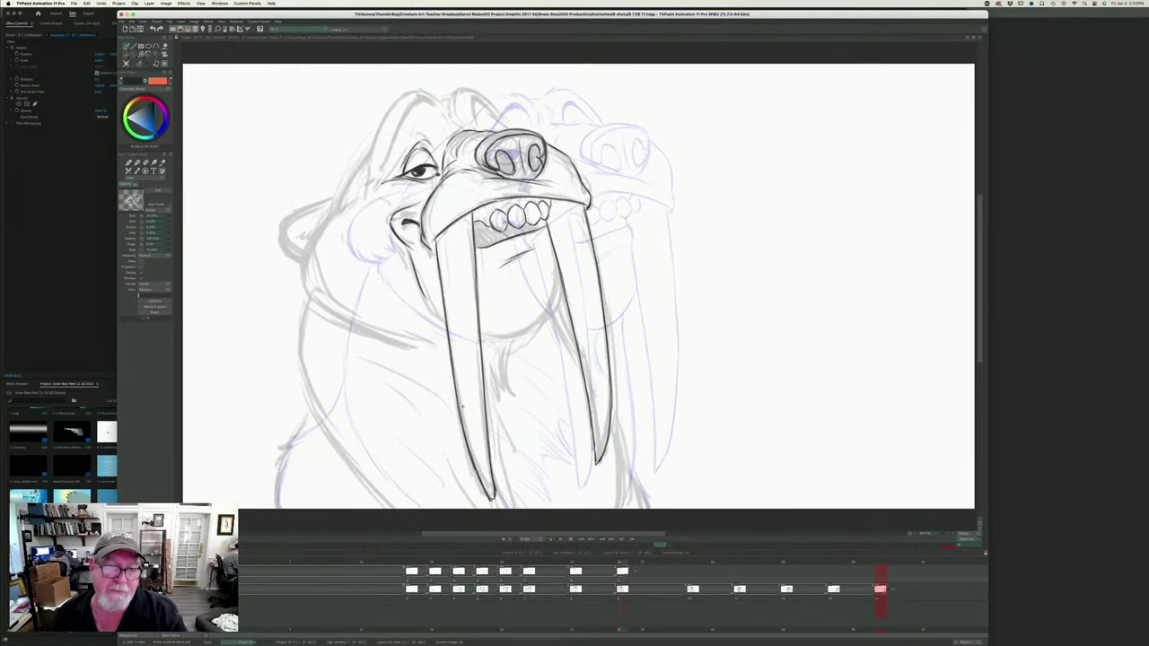
key("Right")
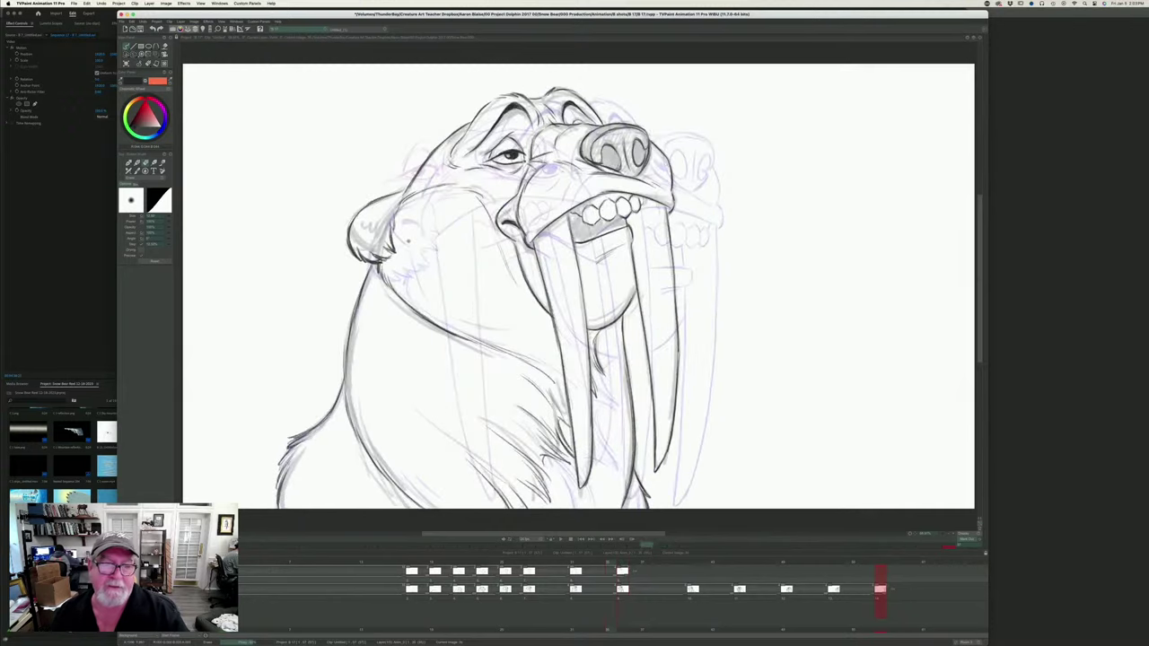
key("Left")
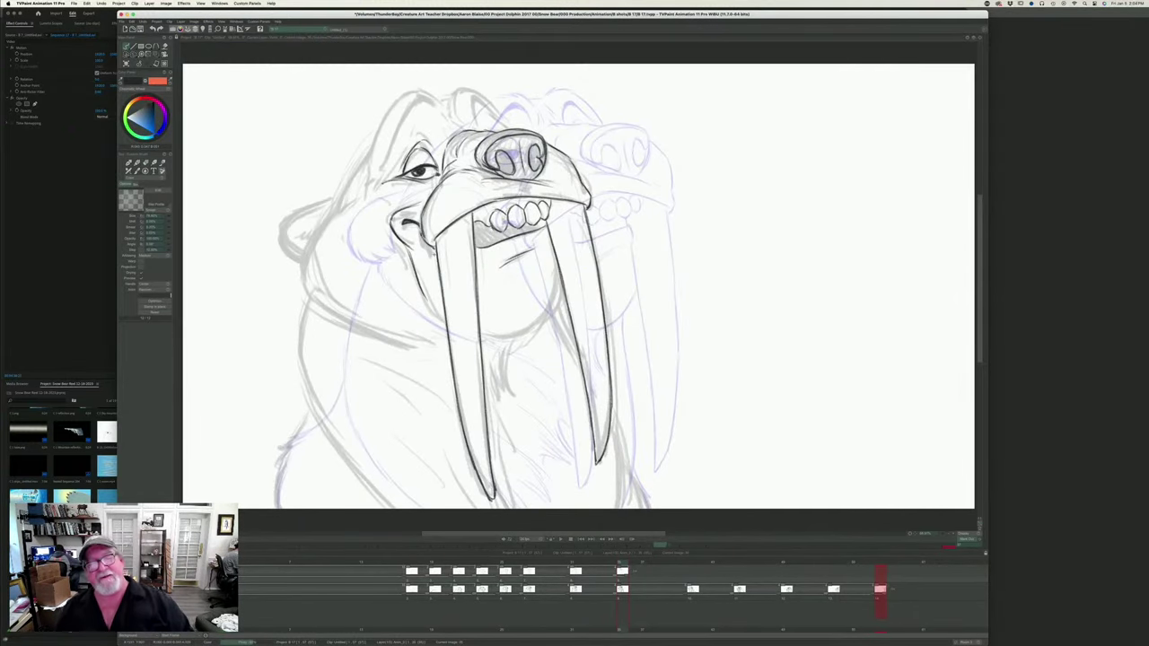
key("Left")
key("Right")
key("Left")
key("Right")
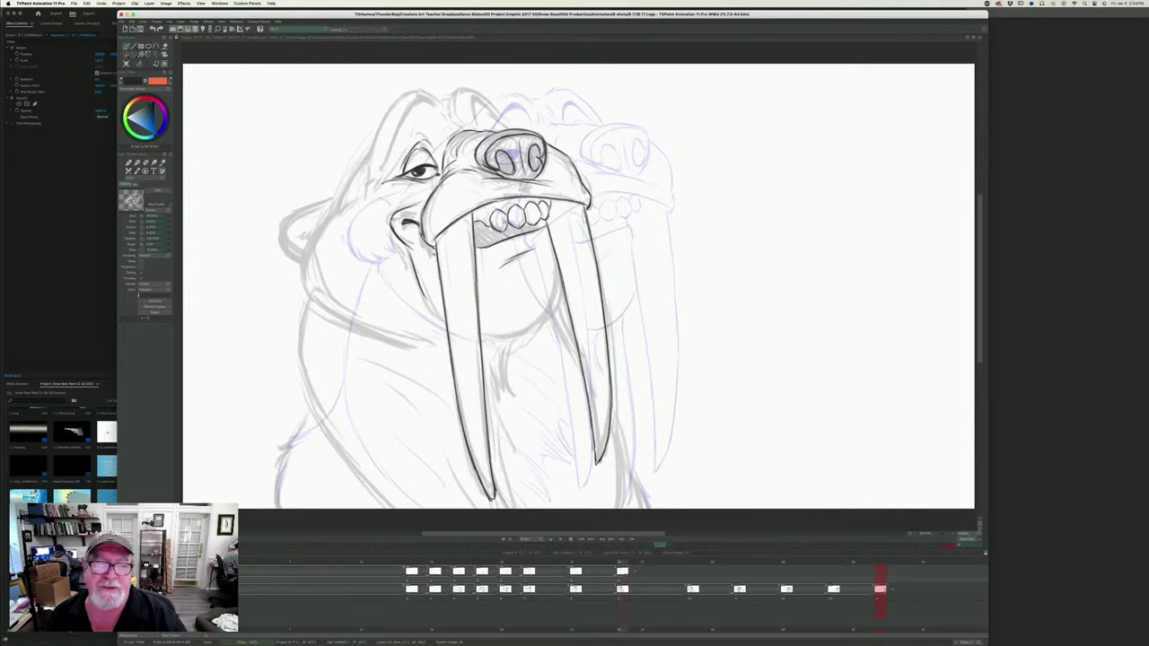
key("Left")
key("Right")
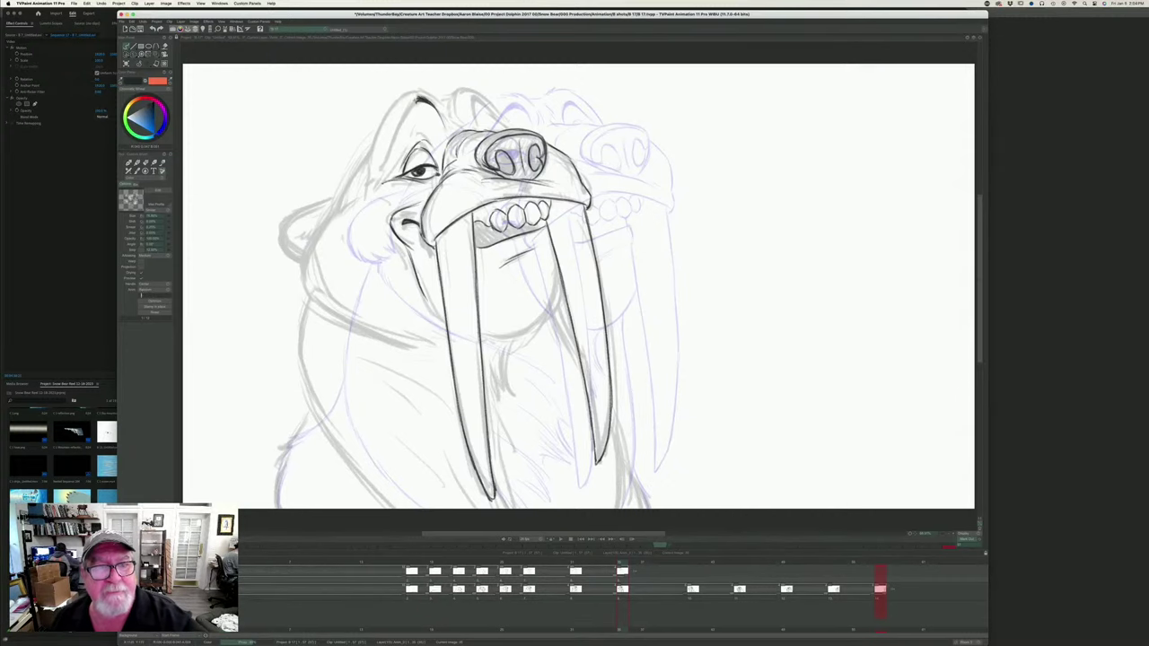
- Ink the near brow's inner curve and outer outline above the eye, checking them against the previous drawing
left_click_drag(418, 99, 380, 172)
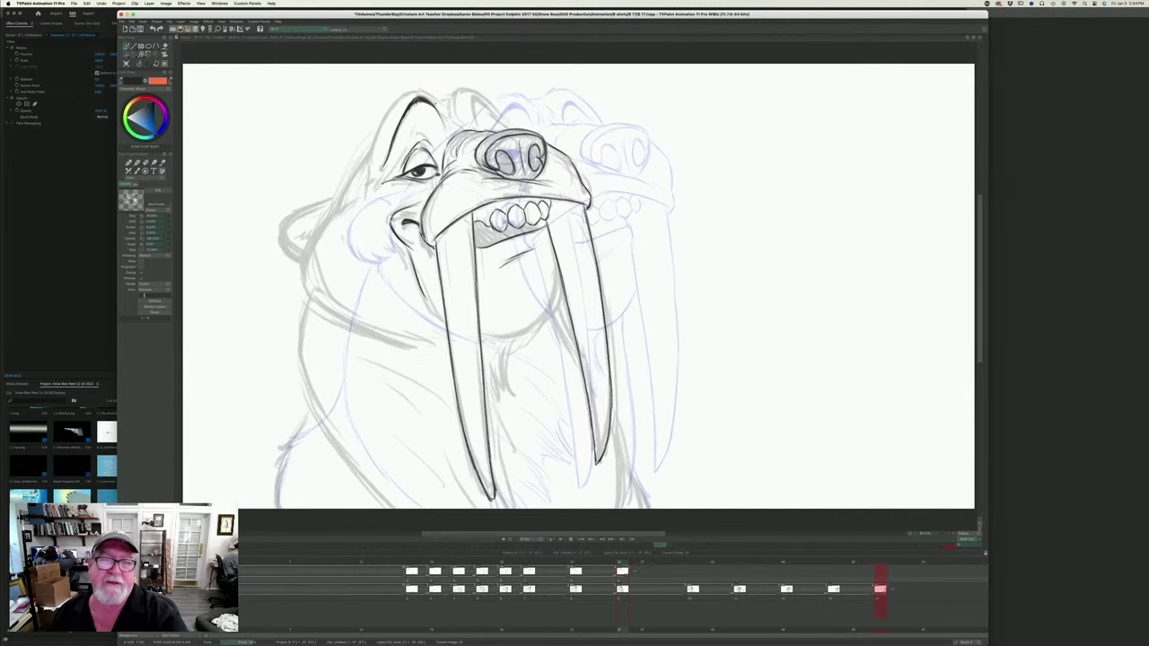
mouse_move(440, 105)
left_mouse_down()
mouse_move(450, 131)
mouse_move(427, 94)
mouse_move(410, 94)
mouse_move(368, 162)
left_mouse_up()
key("Left")
key("Left")
key("Right")
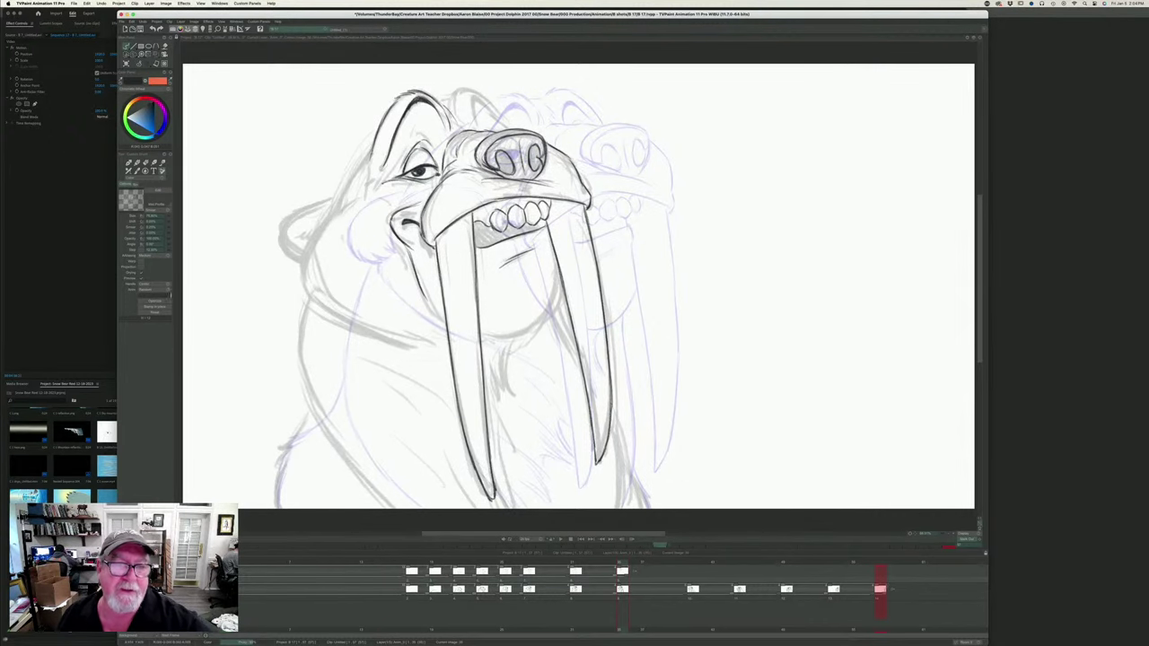
- Extend the near brow's outer outline down behind the eye, comparing its shape with the previous drawing
key("Right")
key("Left")
key("Right")
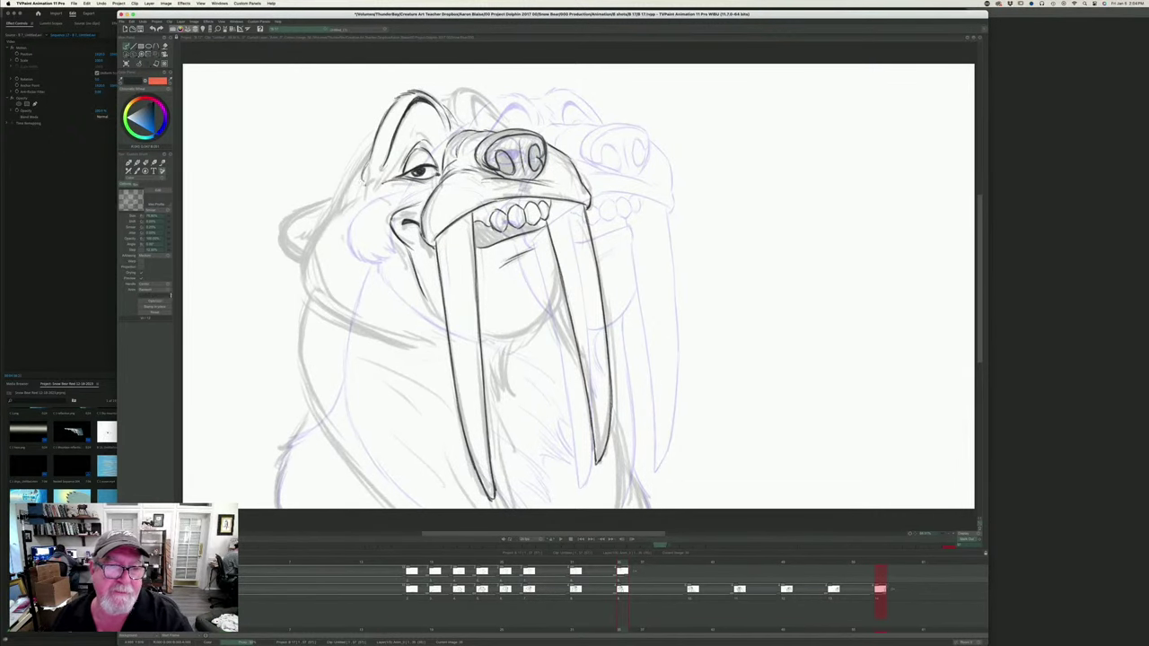
key("Left")
key("Right")
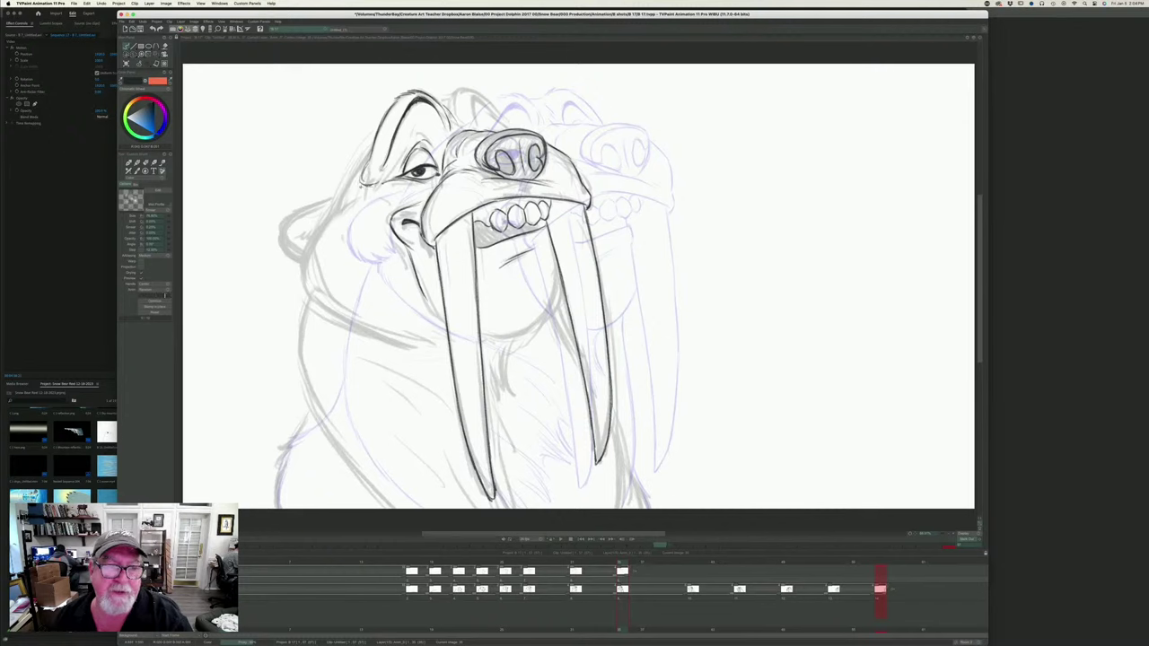
key("Left")
key("Right")
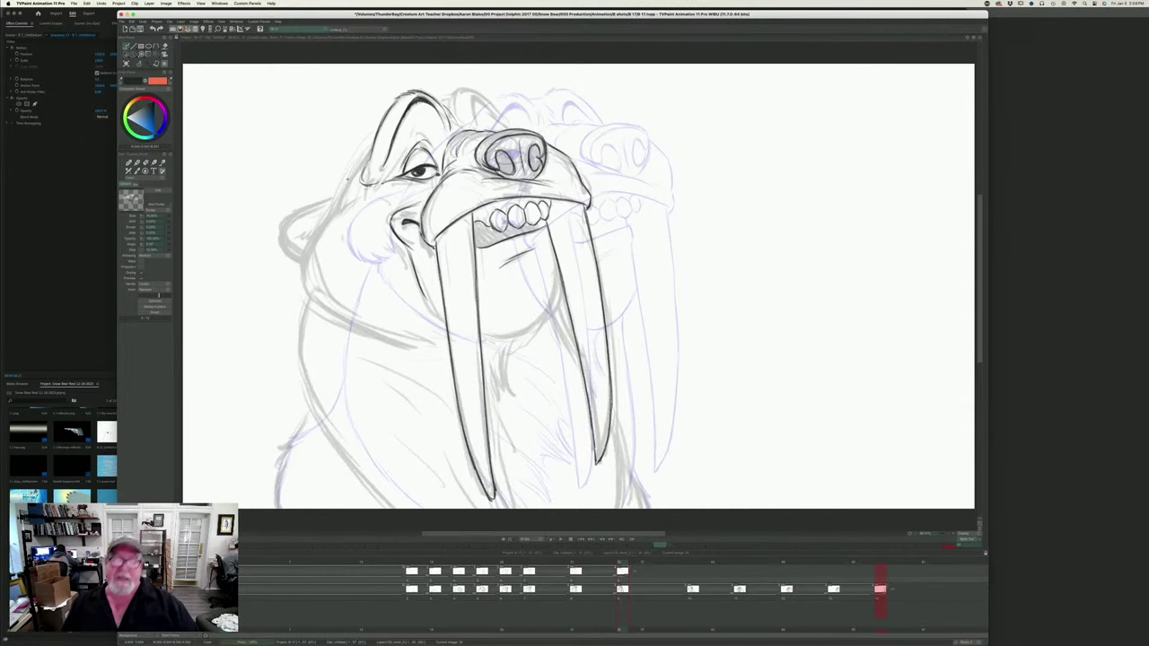
key("Left")
key("Right")
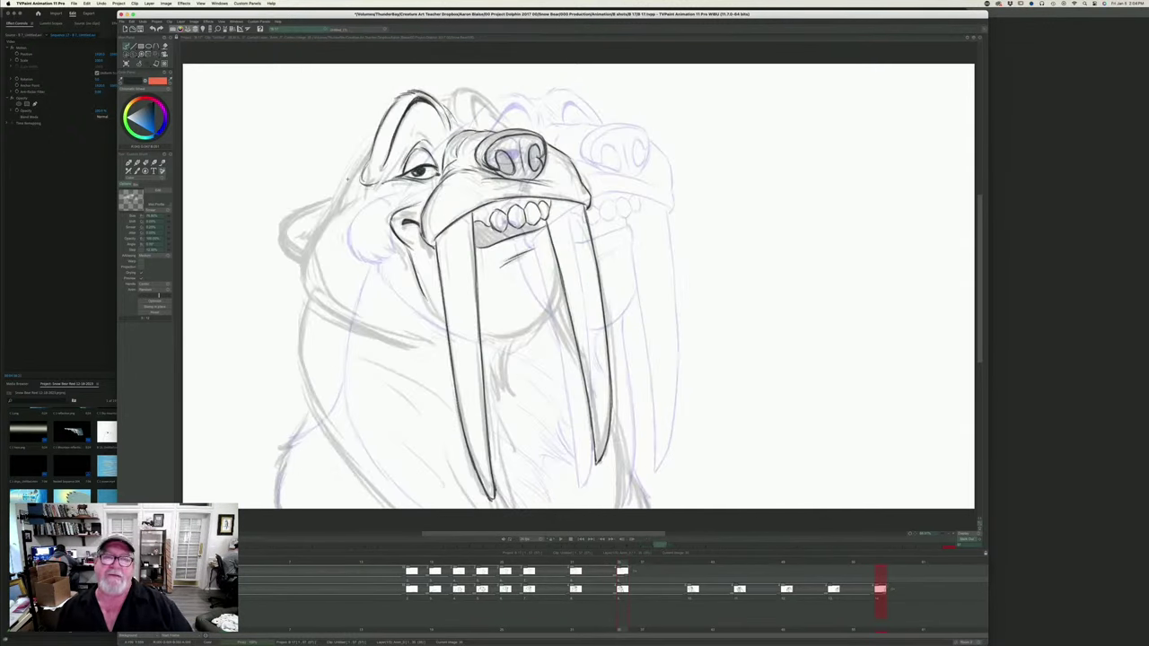
- Ink the far brow's outline and inner curve above the nose, comparing them with the previous drawing
key("Left")
key("Right")
key("Left")
key("Right")
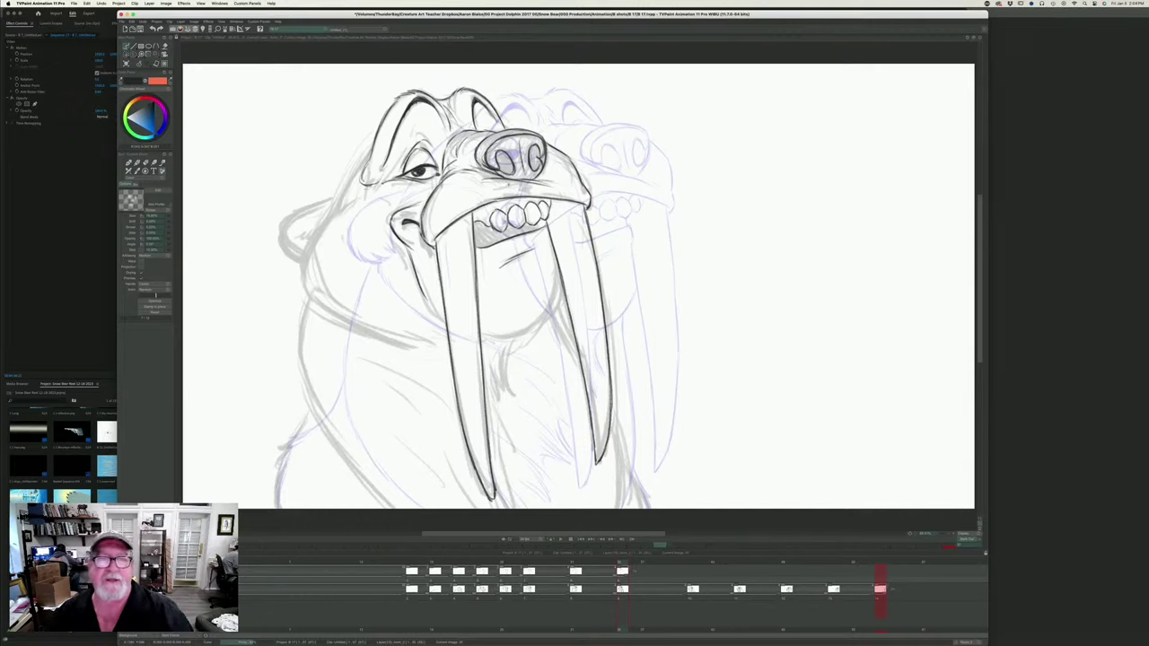
key("Left")
key("Right")
key("Left")
key("Right")
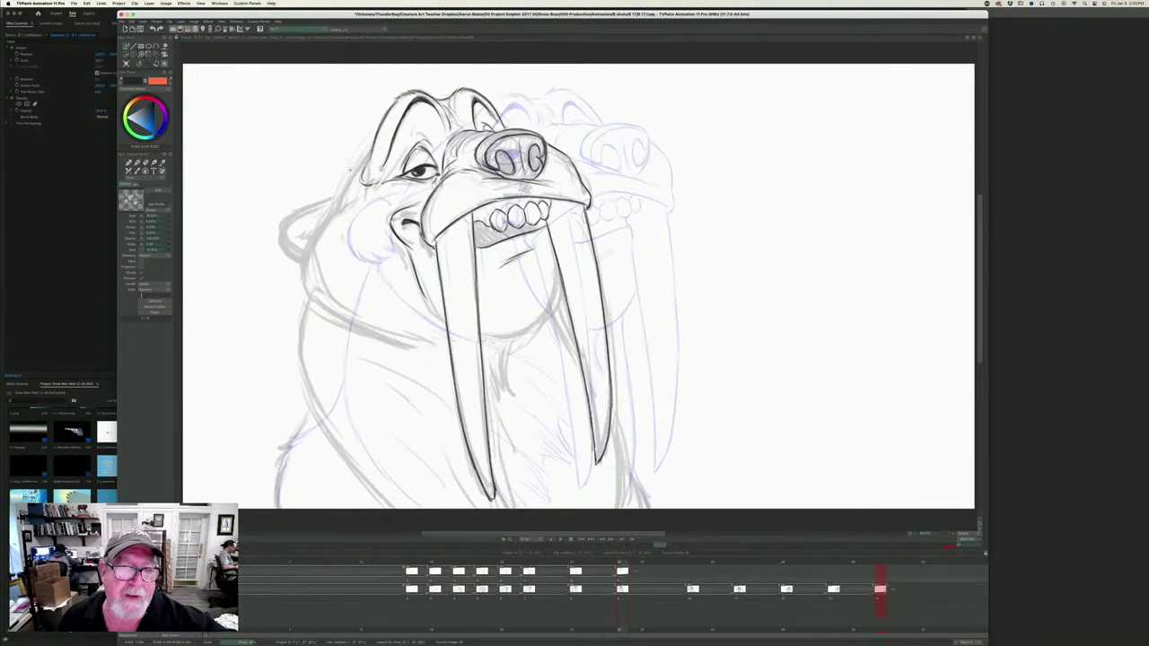
- Ink the back of the head from the near brow down to the ear, plus the ear's upper edge
left_click_drag(373, 144, 330, 207)
left_click_drag(346, 178, 329, 214)
key("Left")
key("Right")
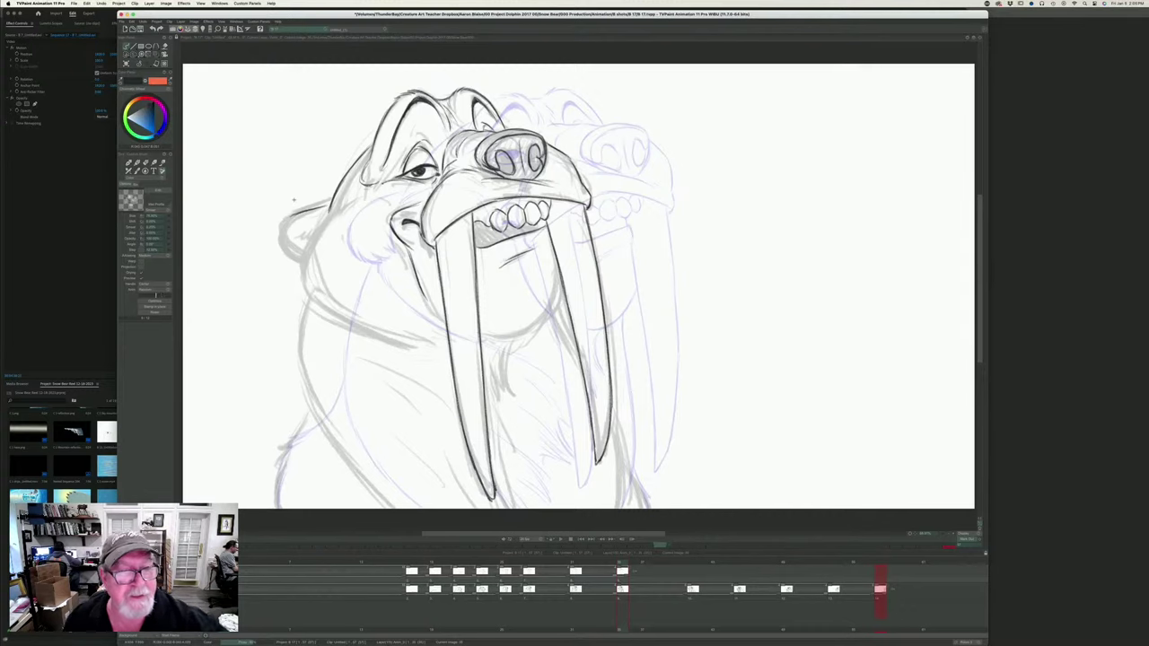
- Ink the rest of the ear's outline and its inner fur marks, checking them against the previous drawing
mouse_move(290, 217)
left_mouse_down()
mouse_move(276, 234)
mouse_move(280, 253)
mouse_move(295, 262)
mouse_move(306, 241)
left_mouse_up()
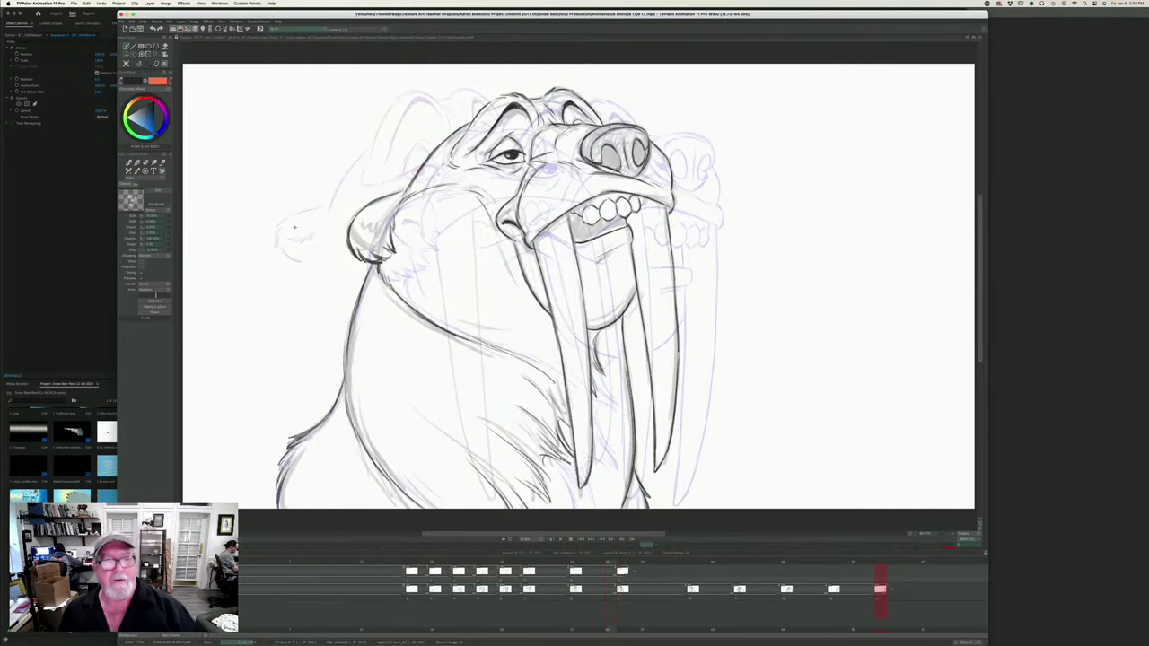
key("Right")
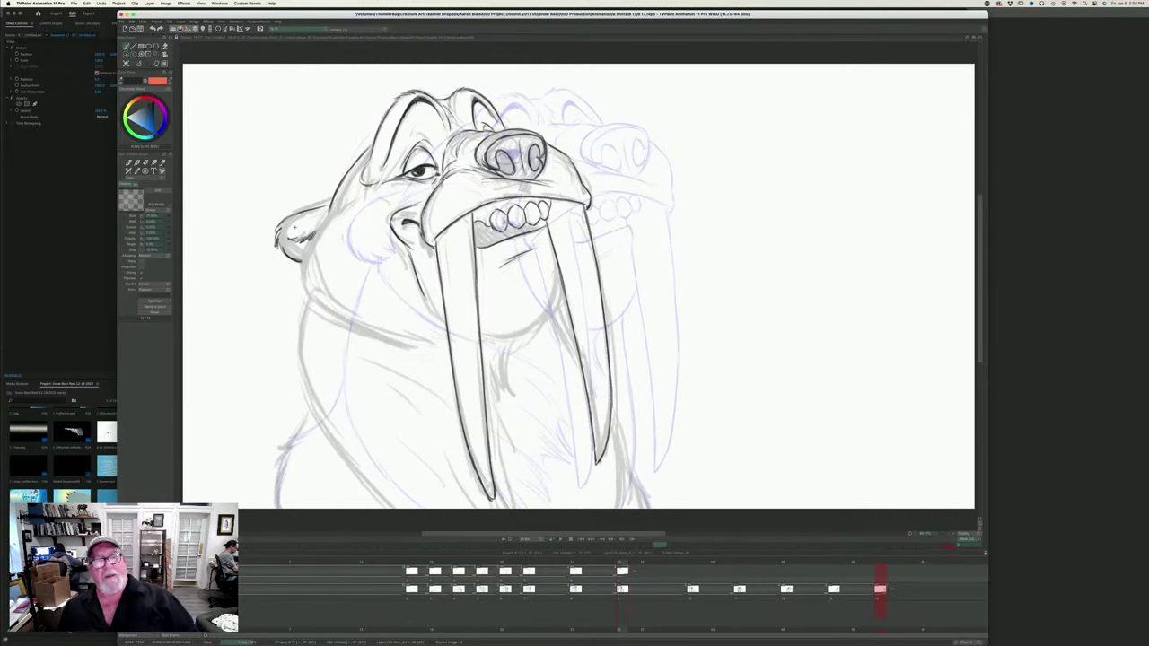
key("Left")
key("Right")
key("Left")
key("Right")
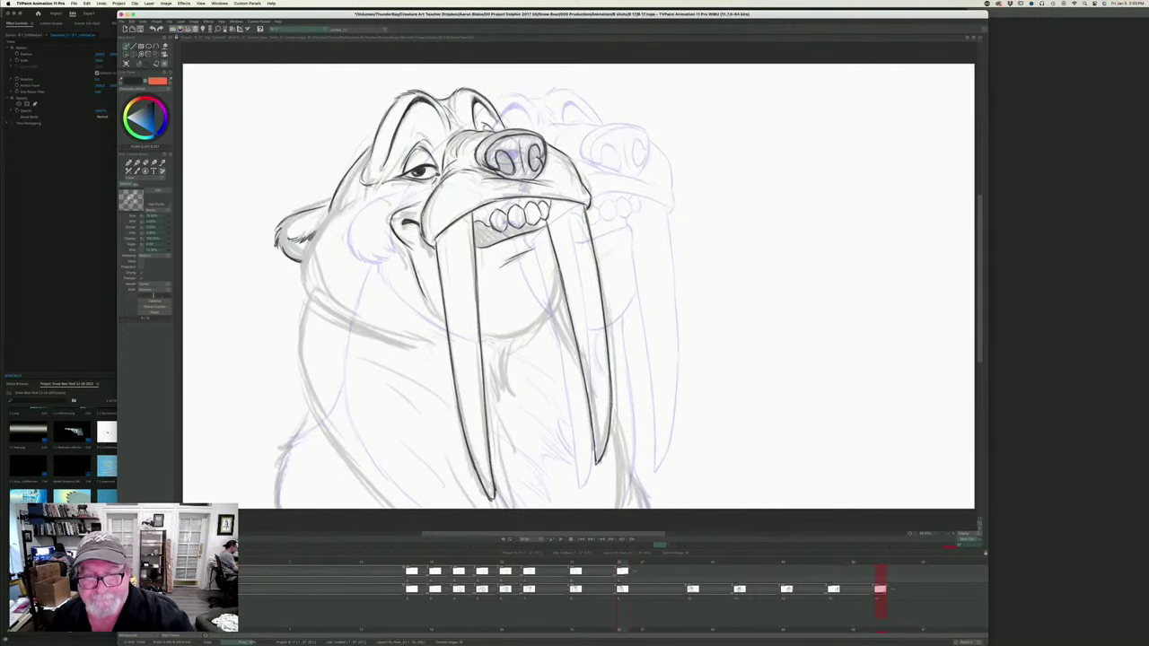
- Ink the rounded chin line between the two tusks, comparing it with the previous drawing
mouse_move(558, 263)
left_mouse_down()
mouse_move(554, 309)
mouse_move(499, 339)
left_mouse_up()
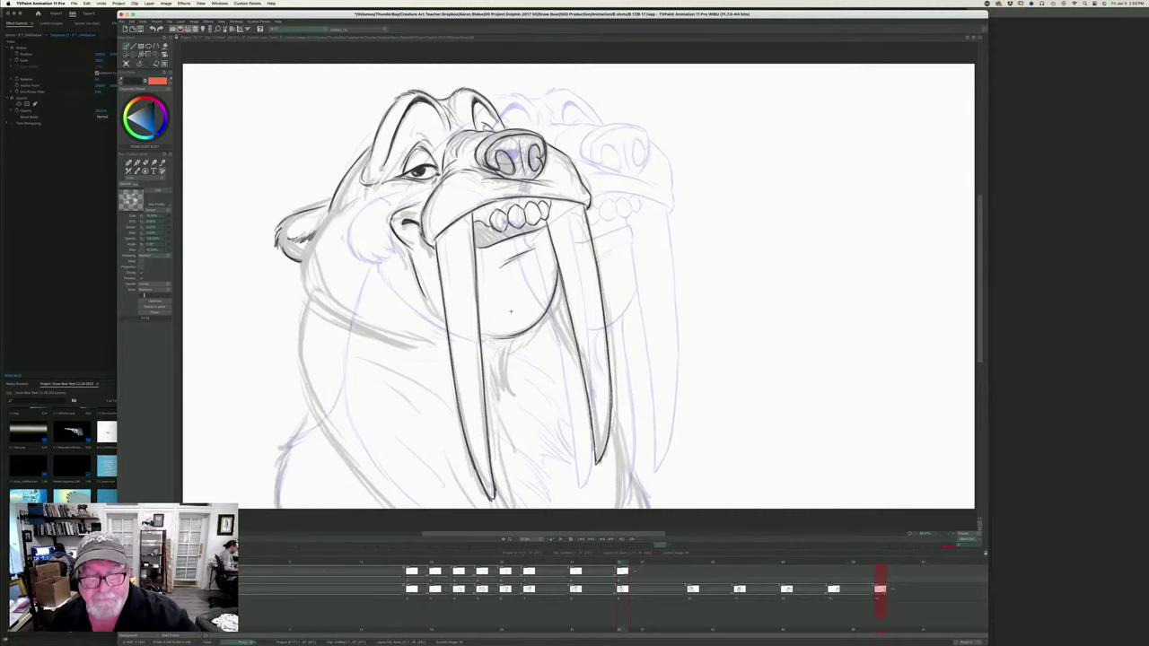
key("Left")
key("Right")
key("Right")
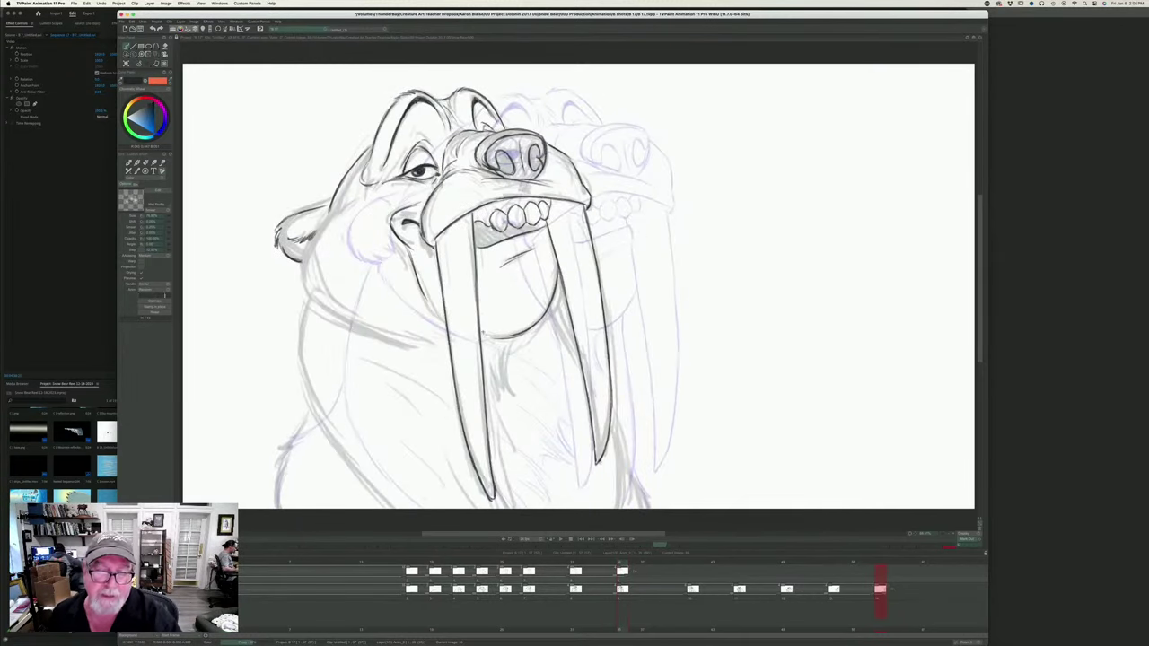
left_click_drag(481, 335, 502, 339)
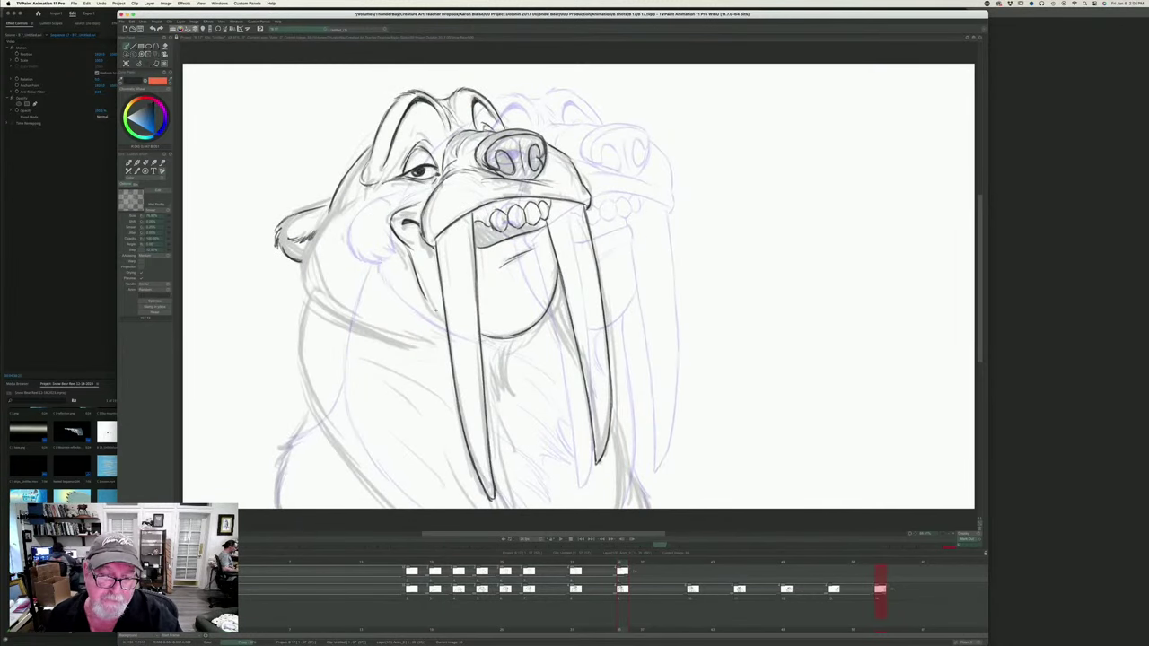
- Ink the lower jaw line from the mouth corner down to the near tusk, comparing it with the previous drawing
left_click_drag(422, 289, 445, 319)
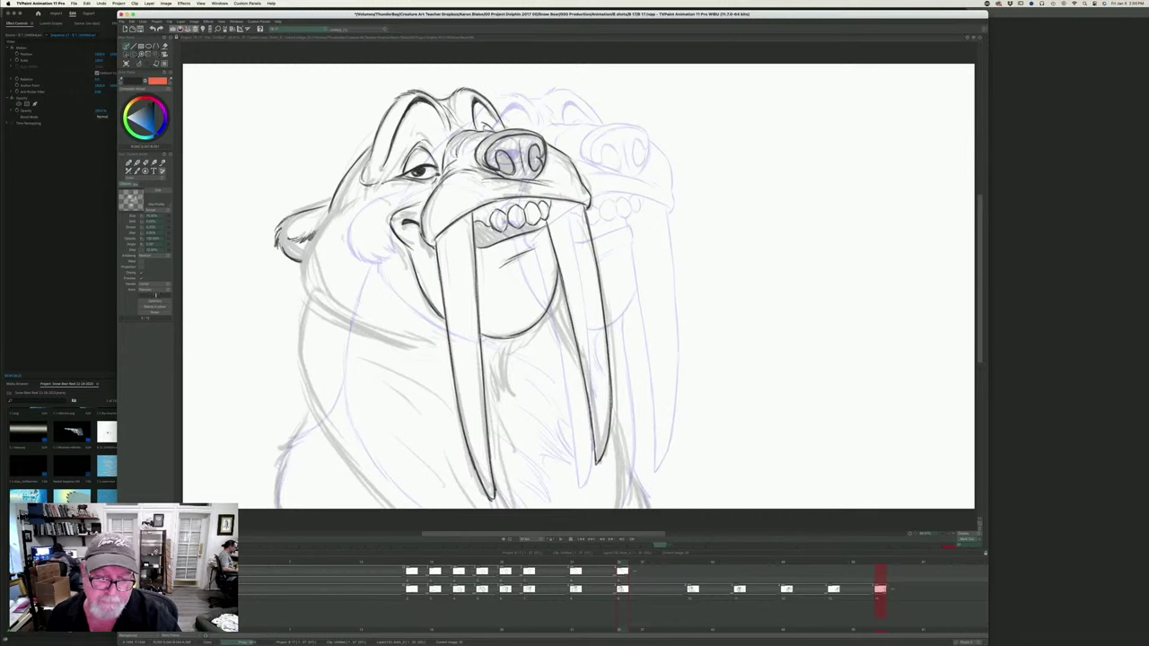
key("Left")
key("Right")
key("Left")
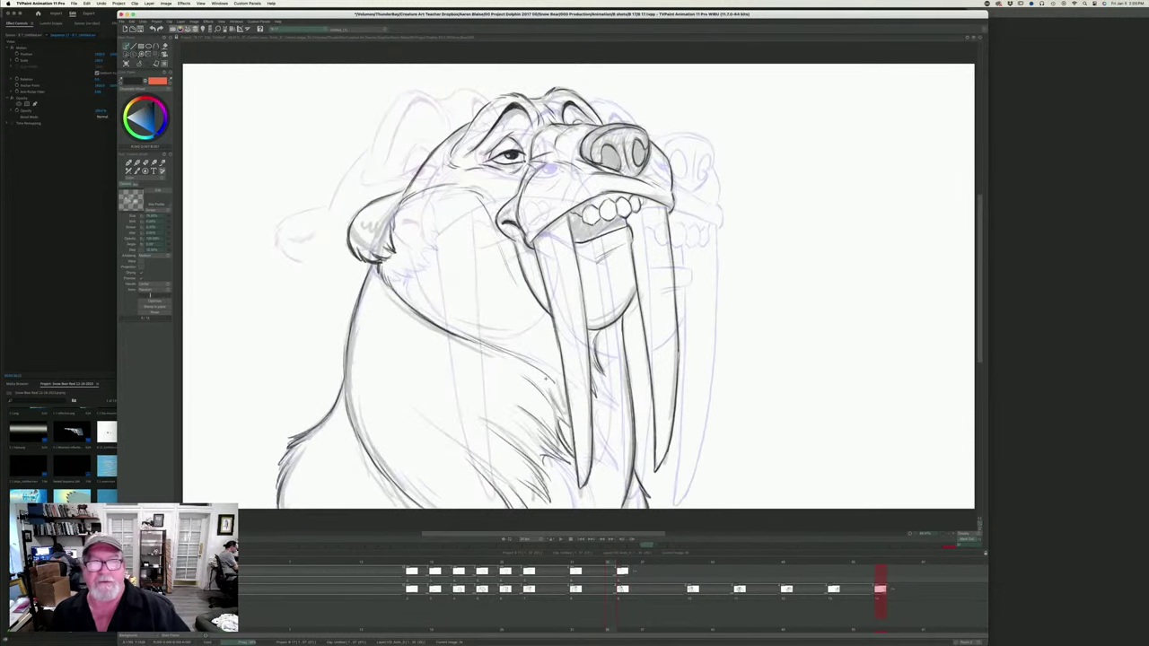
key("Right")
key("Left")
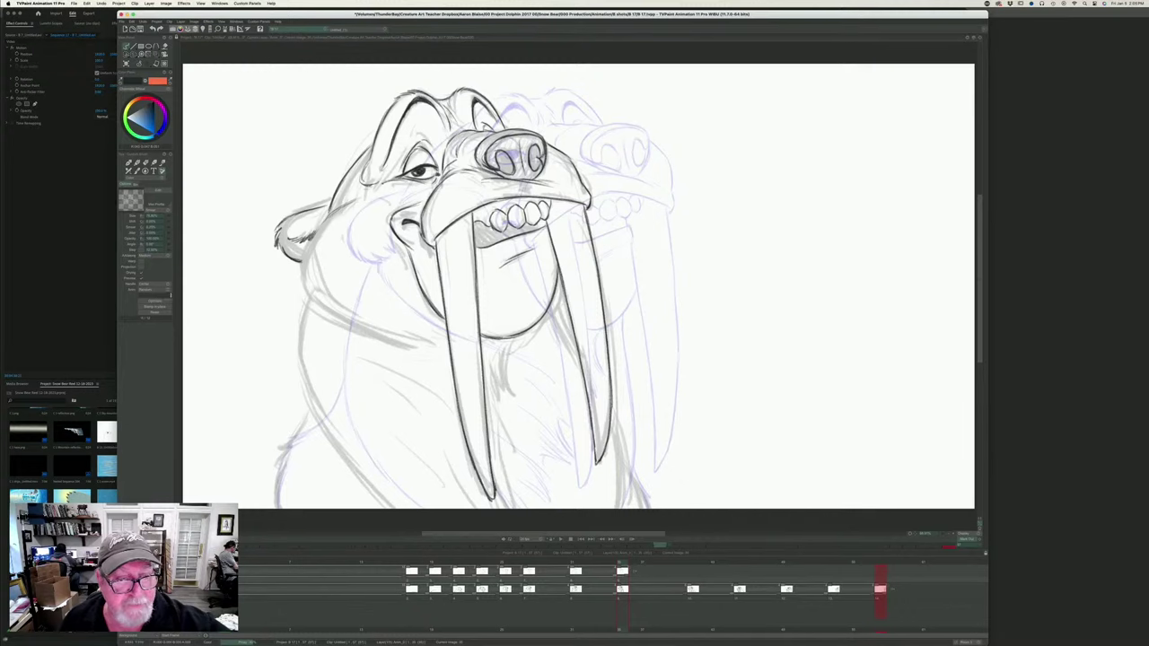
- Ink the cheek and neck contour from beside the ear around to the near tusk, checking it against the previous drawing
mouse_move(323, 225)
left_mouse_down()
mouse_move(304, 270)
mouse_move(314, 300)
mouse_move(419, 343)
mouse_move(437, 356)
mouse_move(435, 375)
left_mouse_up()
key("Left")
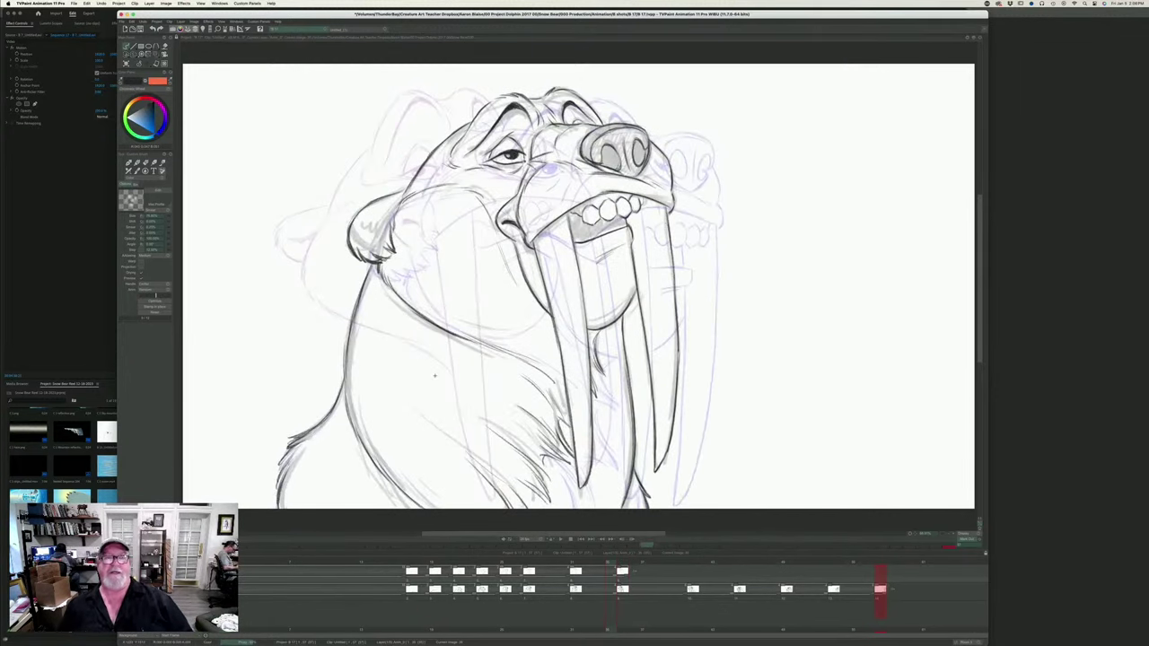
key("Right")
key("Left")
key("Right")
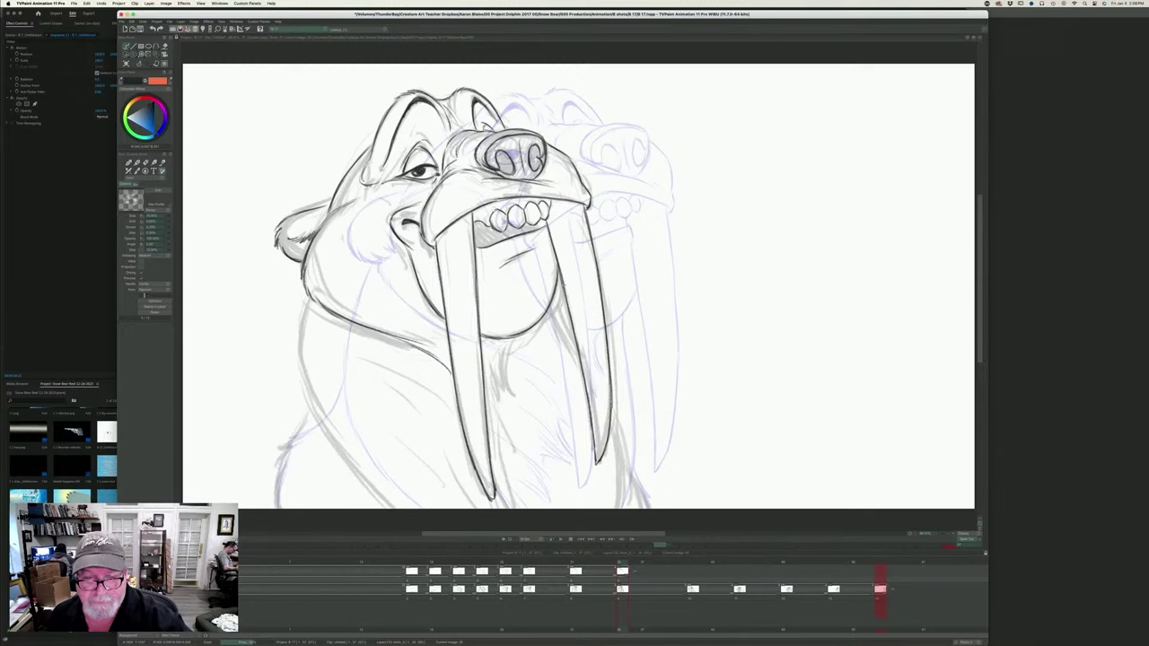
- Ink the neck line behind the far tusk and the chest contour below that tusk's tip
left_click_drag(564, 285, 549, 325)
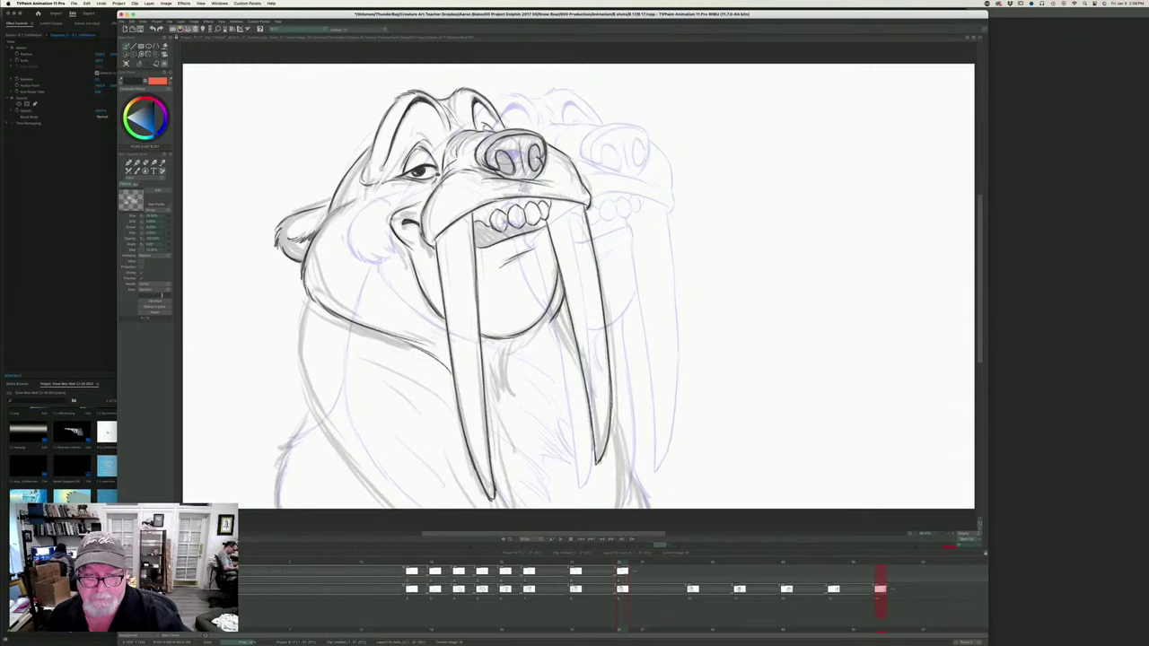
key("Left")
key("Right")
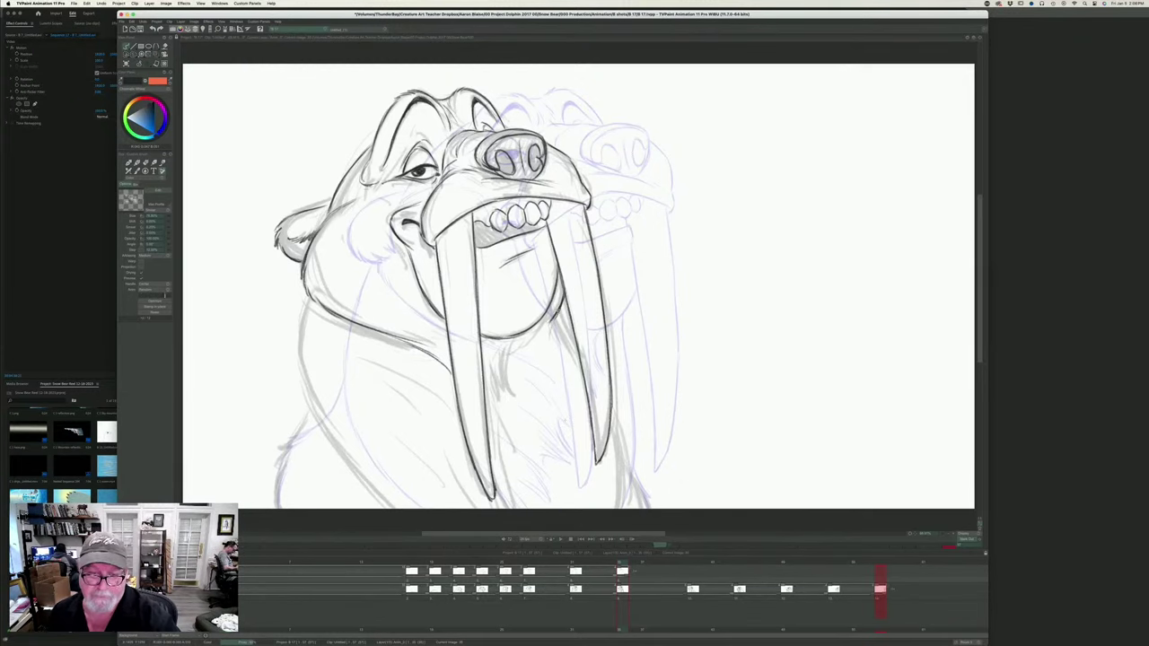
left_click_drag(561, 315, 569, 333)
left_click_drag(613, 417, 621, 501)
left_click_drag(620, 442, 620, 508)
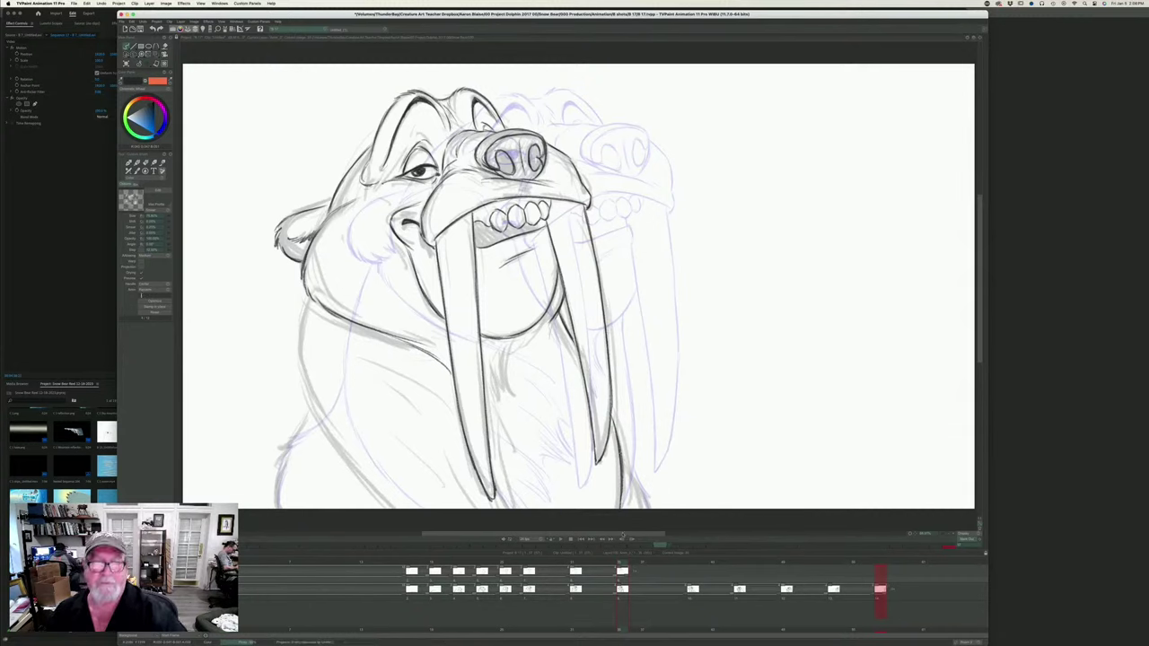
- Compare the inked neck and chest contour around the far tusk with the adjacent drawings
key("Left")
key("Right")
key("Left")
key("Right")
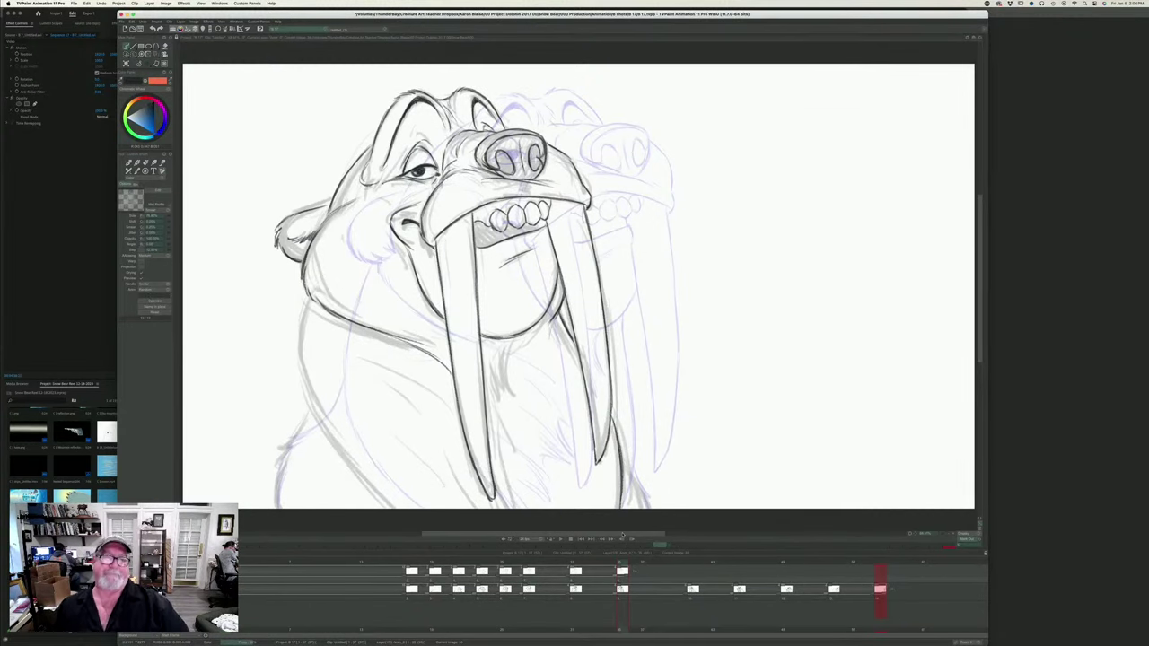
key("Left")
key("Right")
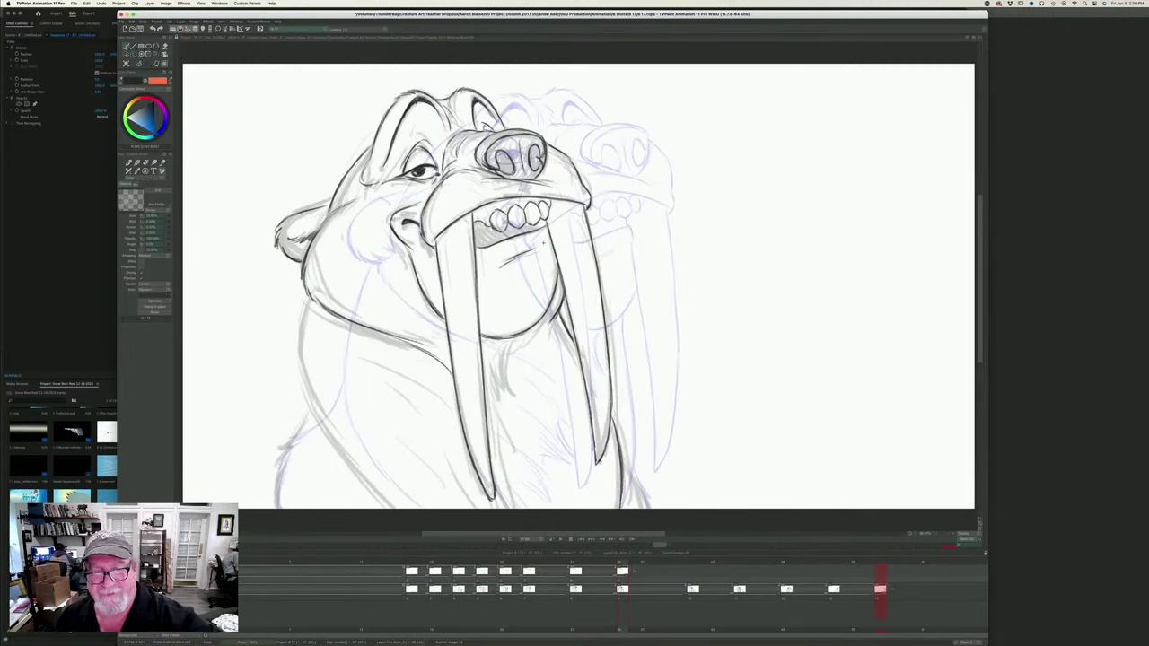
key("Right")
key("Left")
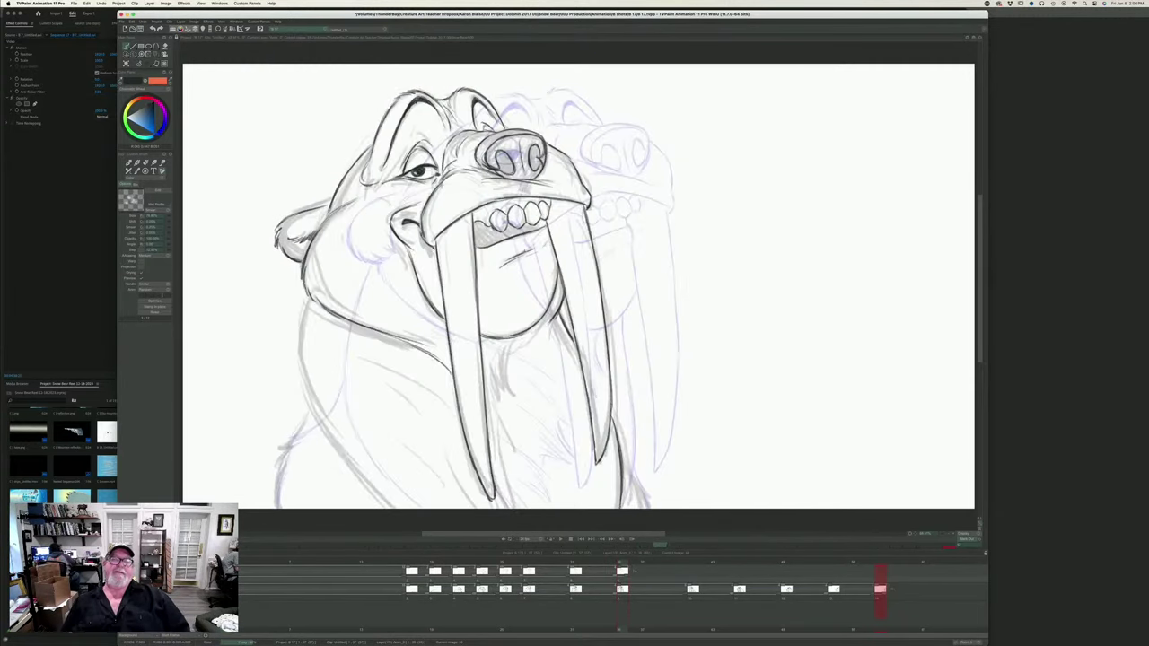
key("Right")
key("Left")
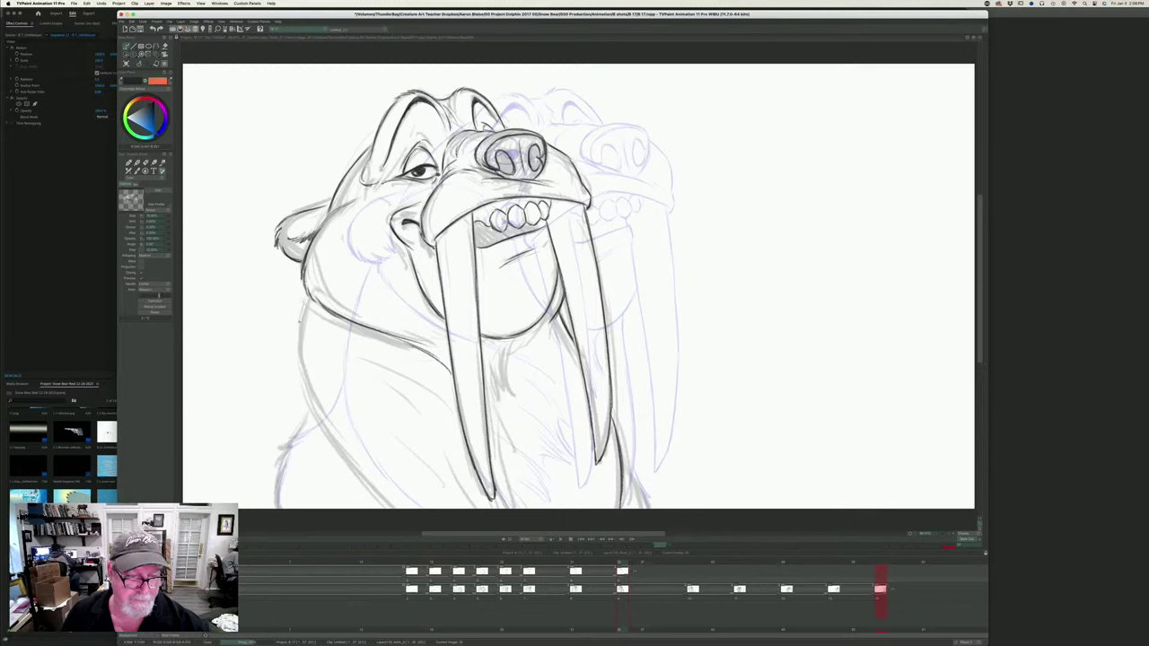
- Ink the long body contour curving from below the cheek down to the canvas edge, comparing it with the previous drawing
left_click_drag(300, 356, 344, 450)
left_click_drag(313, 406, 376, 485)
left_click_drag(322, 428, 389, 498)
left_click_drag(343, 450, 394, 509)
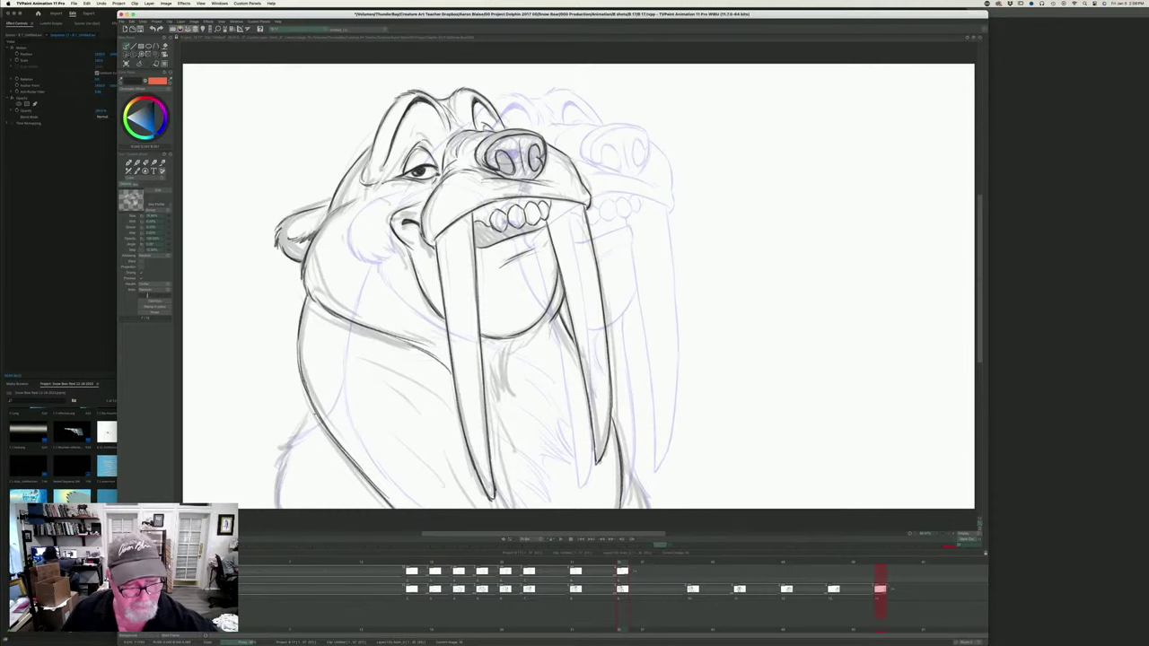
key("Left")
key("Right")
- Ink the furry shoulder line behind the body contour, checking it against the previous drawing
mouse_move(311, 417)
left_mouse_down()
mouse_move(277, 456)
mouse_move(278, 508)
left_mouse_up()
key("Left")
key("Right")
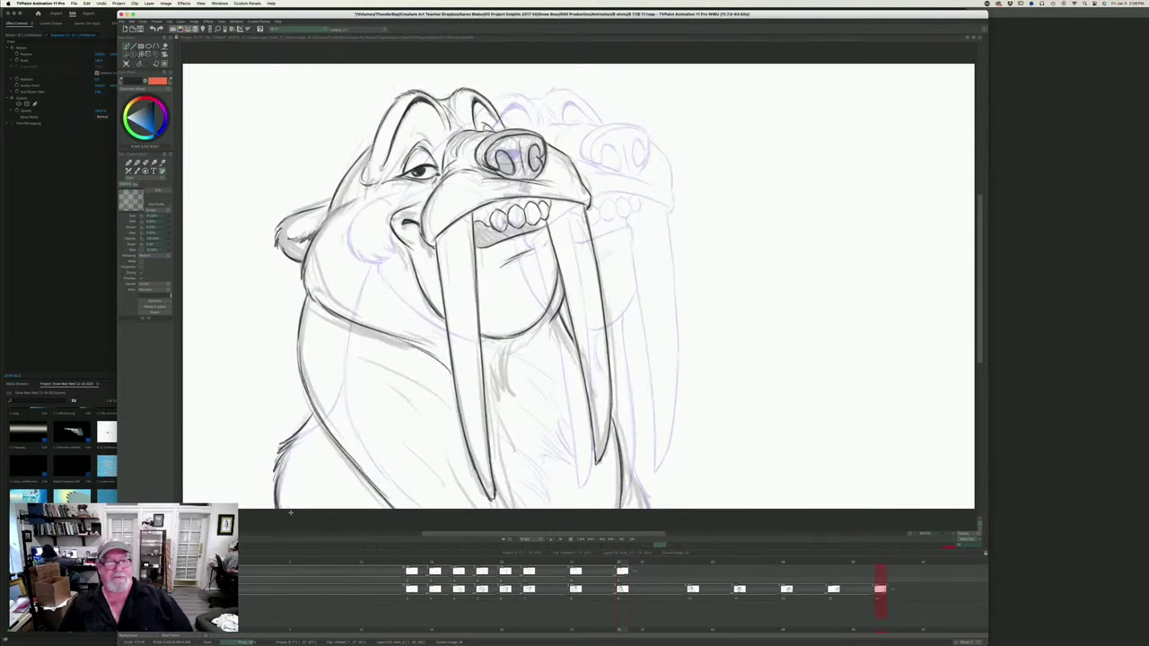
key("Left")
key("Right")
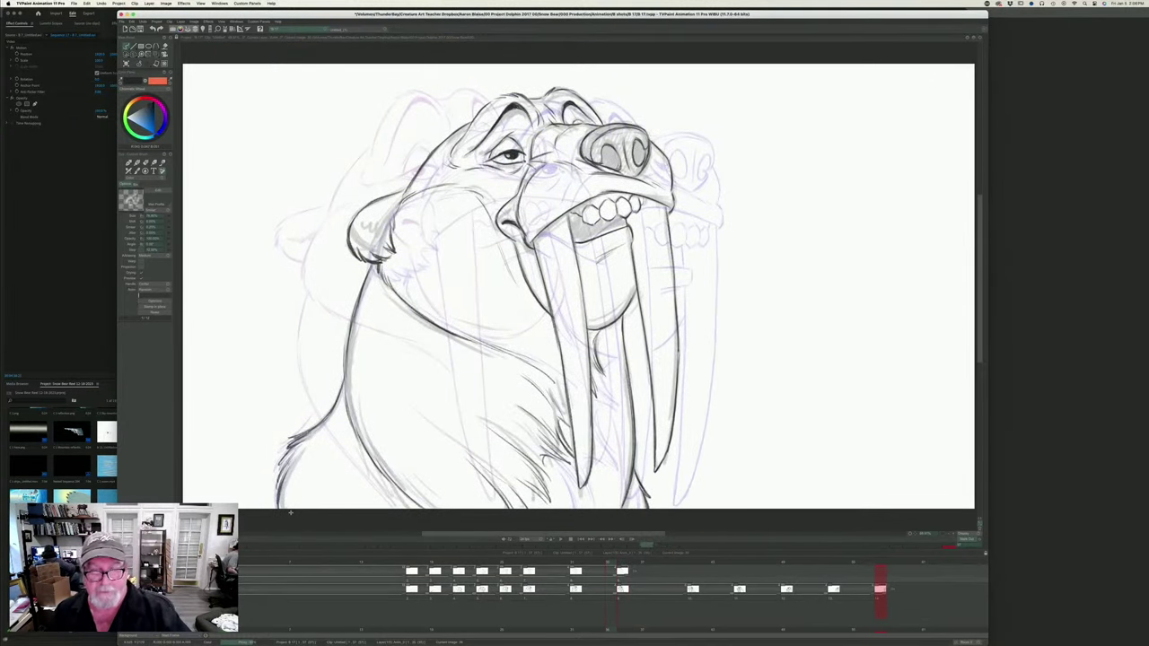
- Ink the jagged chest fur between the tusks, from under the chin down past the near tusk's tip
mouse_move(525, 337)
left_mouse_down()
mouse_move(510, 384)
mouse_move(529, 401)
mouse_move(510, 401)
mouse_move(505, 429)
mouse_move(518, 447)
mouse_move(507, 447)
left_mouse_up()
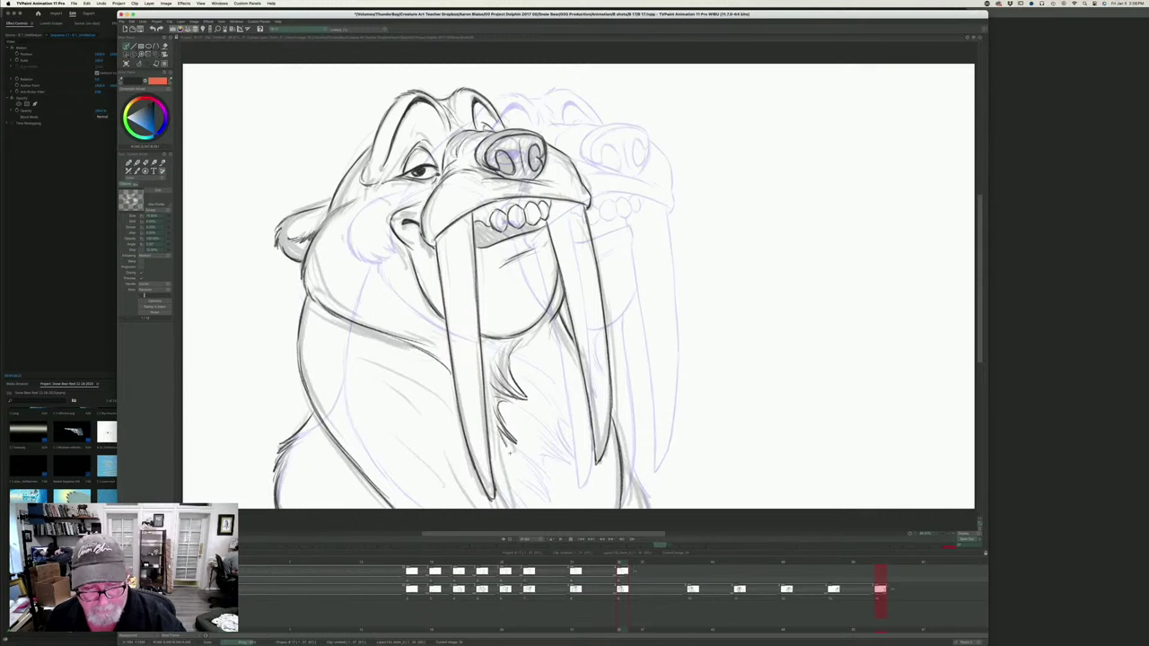
left_click_drag(492, 409, 517, 497)
left_click_drag(499, 458, 514, 504)
key("Left")
key("Right")
key("Left")
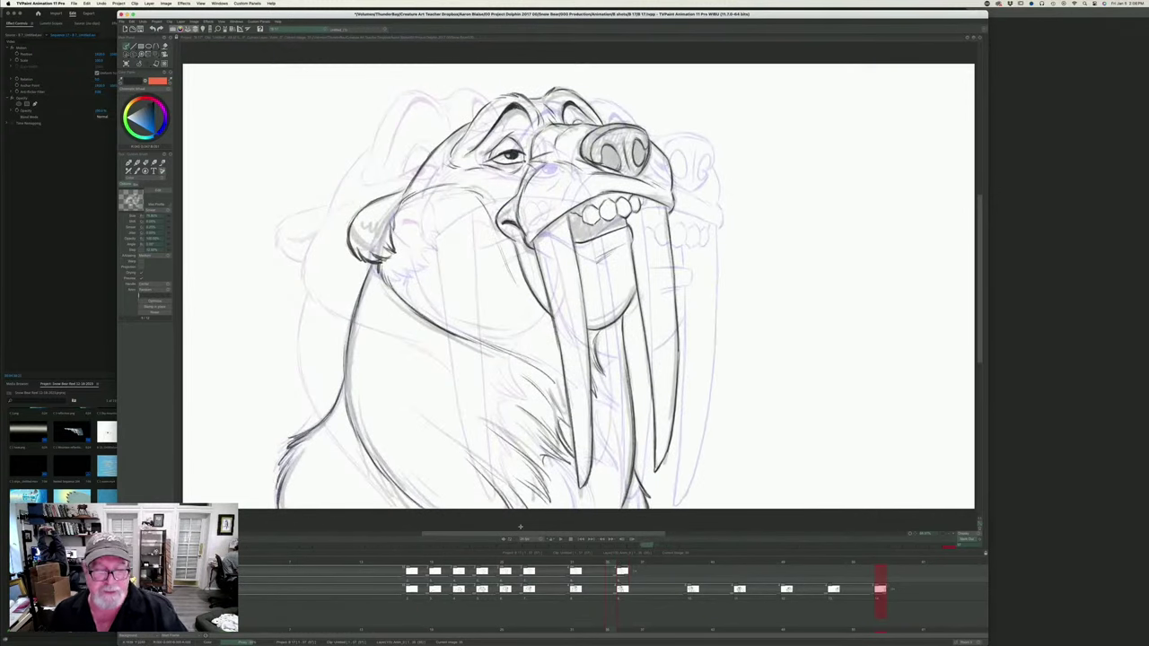
key("Right")
- Add short fur marks along the neck line and in the tuft under the chin, comparing with the previous drawing
left_click_drag(400, 331, 438, 345)
mouse_move(518, 345)
left_mouse_down()
mouse_move(509, 362)
mouse_move(541, 330)
mouse_move(519, 361)
left_mouse_up()
left_click_drag(530, 348, 519, 372)
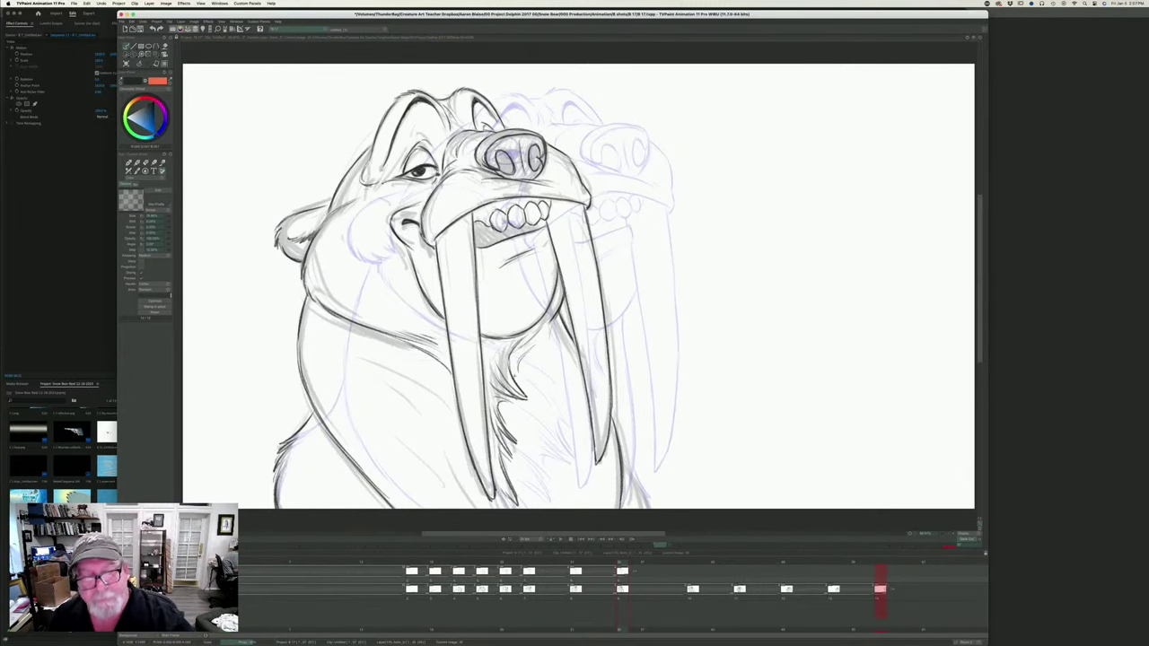
key("Left")
key("Right")
key("Left")
key("Right")
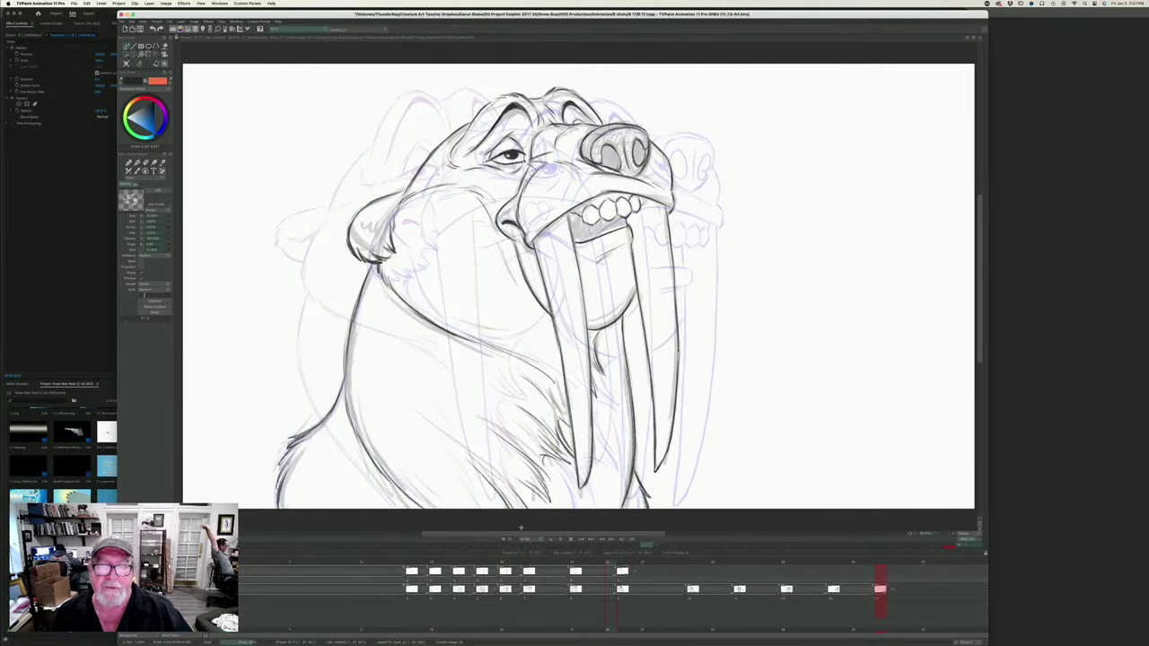
- Ink light fur strokes across the chest on the outer side of the near tusk, checking the previous drawing
key("Left")
key("Right")
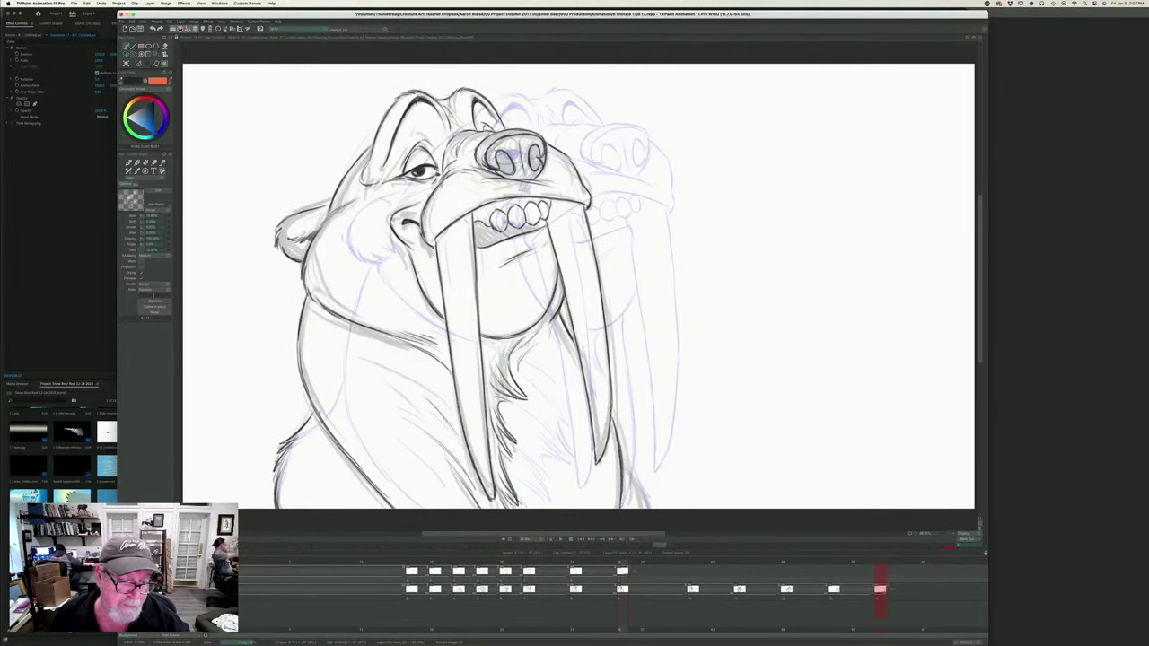
key("Left")
key("Right")
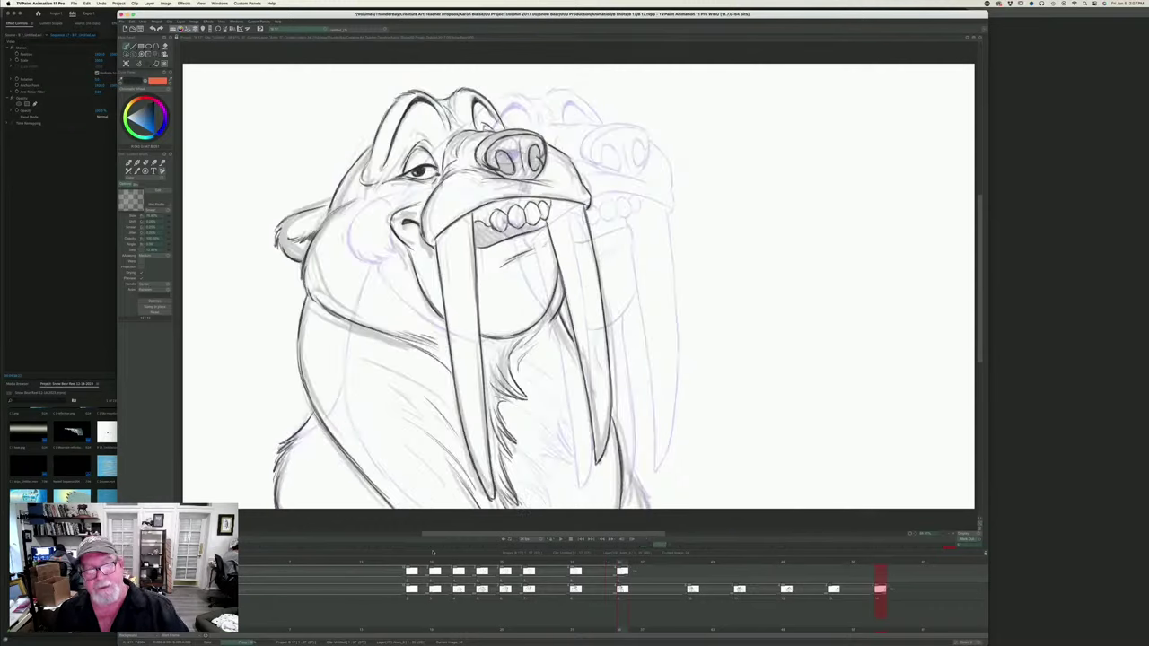
key("Left")
key("Right")
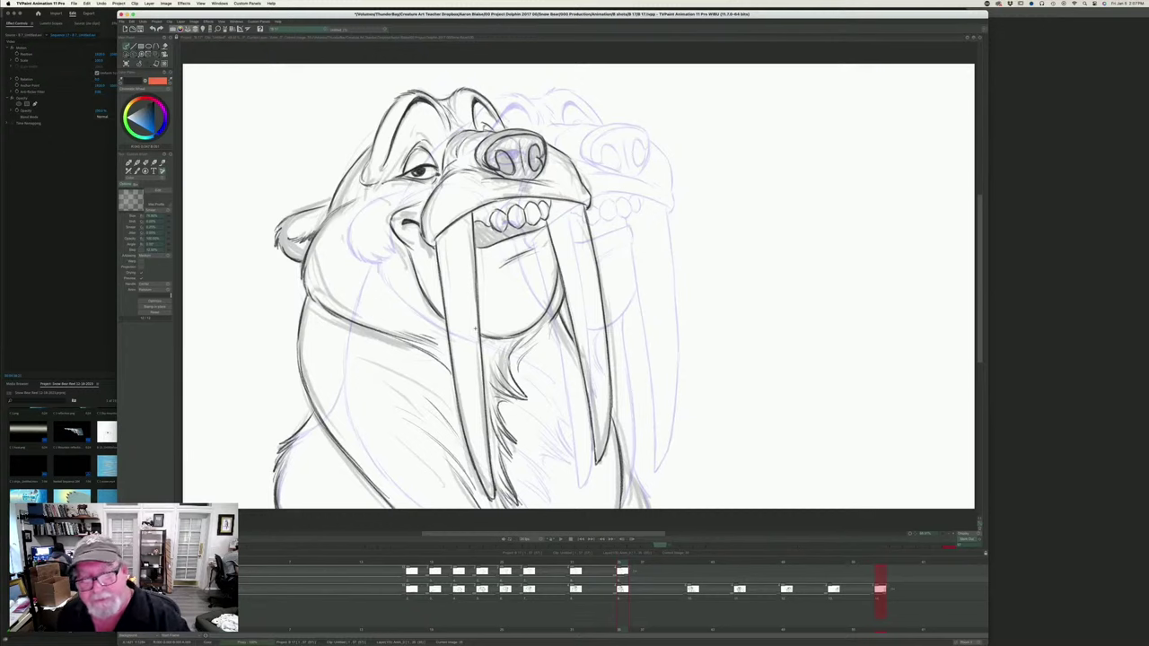
key("e")
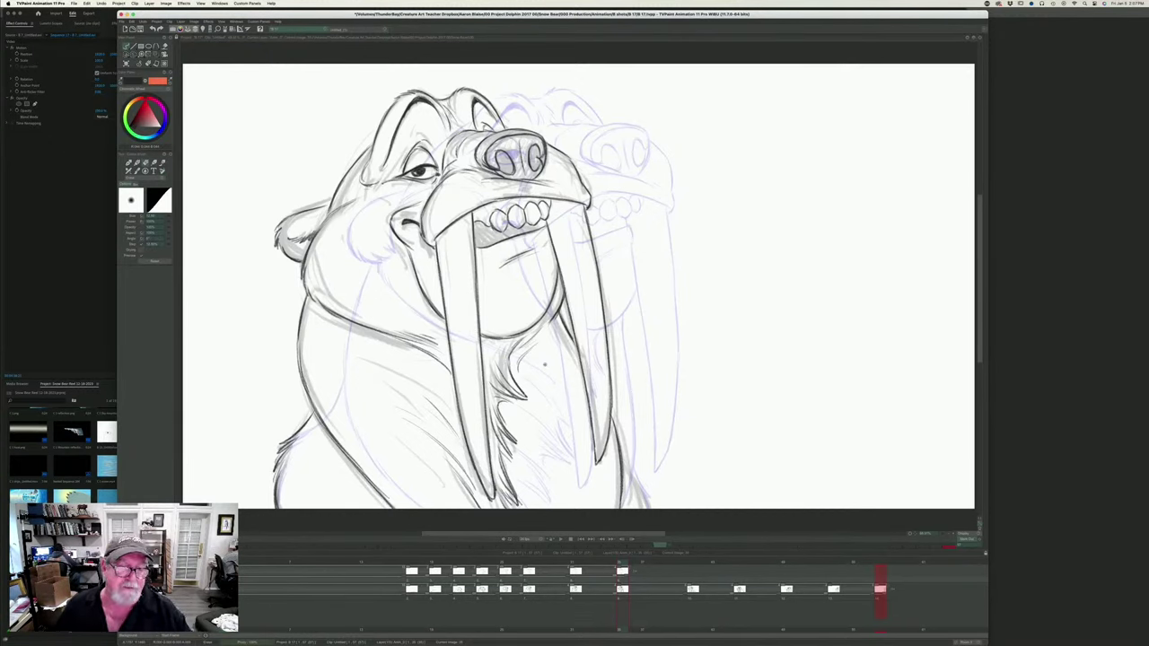
key("e")
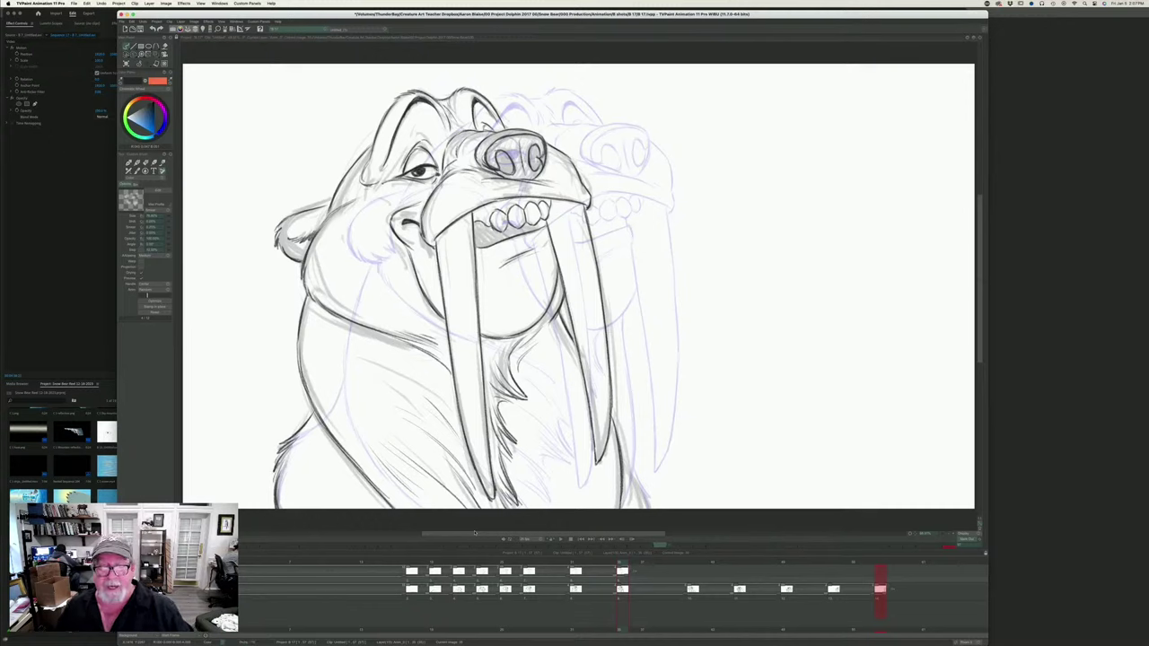
- Ink the light chest fur lines beside the far tusk and compare them with the previous drawing
mouse_move(557, 358)
left_mouse_down()
mouse_move(540, 451)
mouse_move(540, 475)
mouse_move(560, 445)
mouse_move(559, 509)
left_mouse_up()
left_click_drag(550, 477, 563, 509)
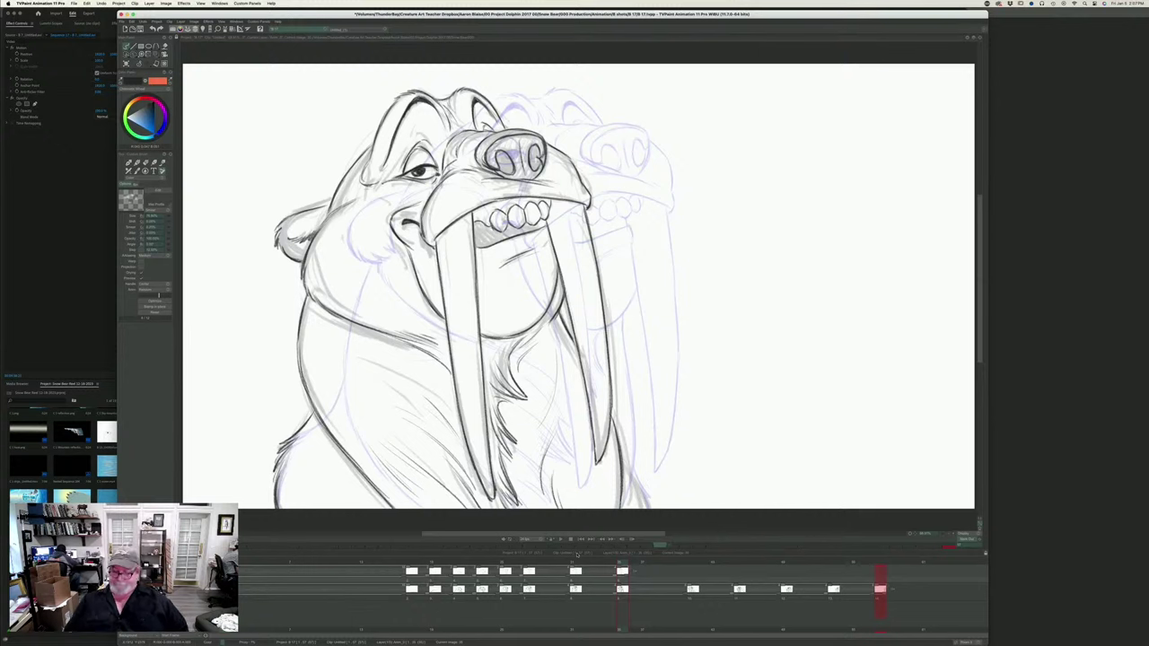
key("Left")
key("Right")
key("Left")
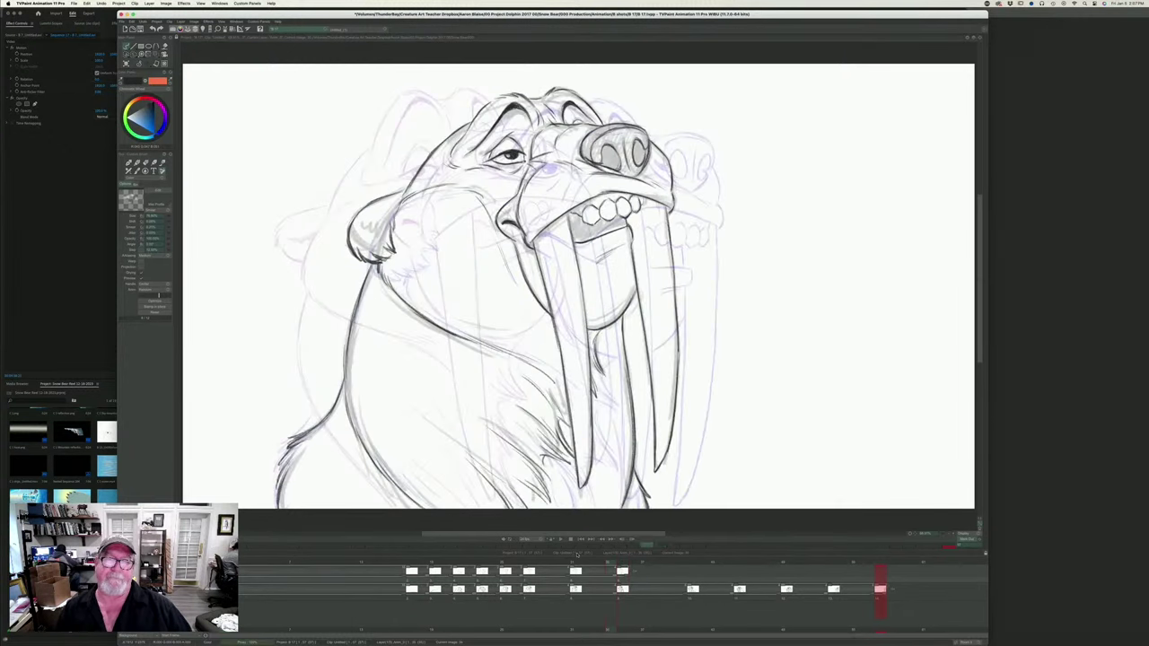
key("Right")
key("Left")
key("Right")
key("Left")
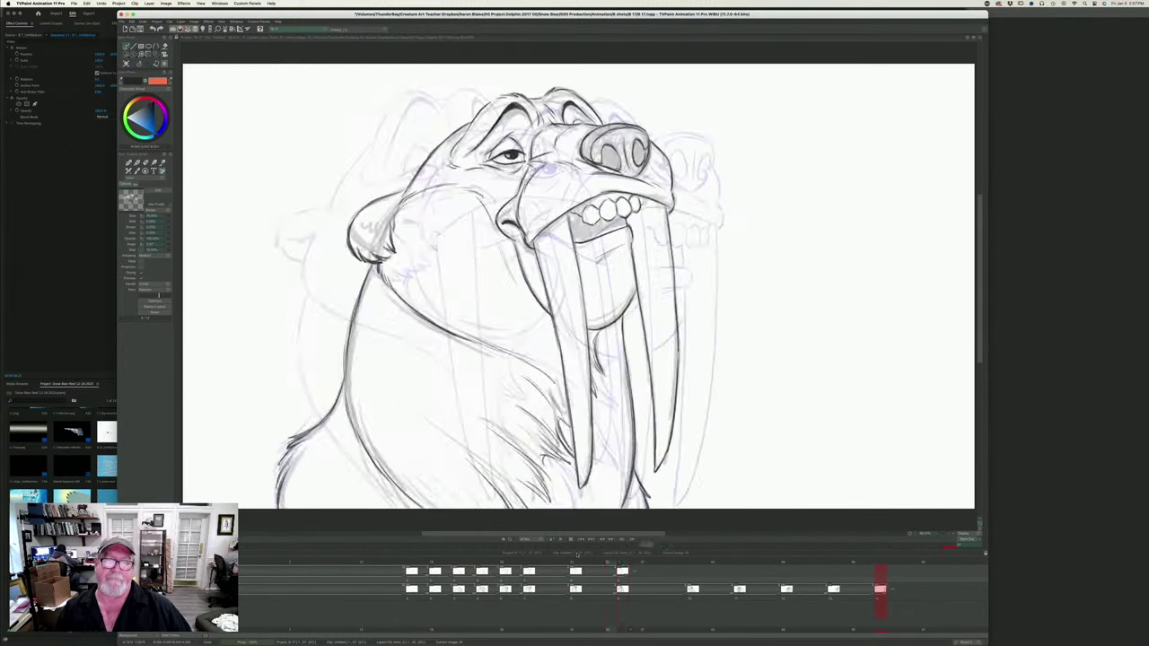
key("Left")
key("Right")
key("Left")
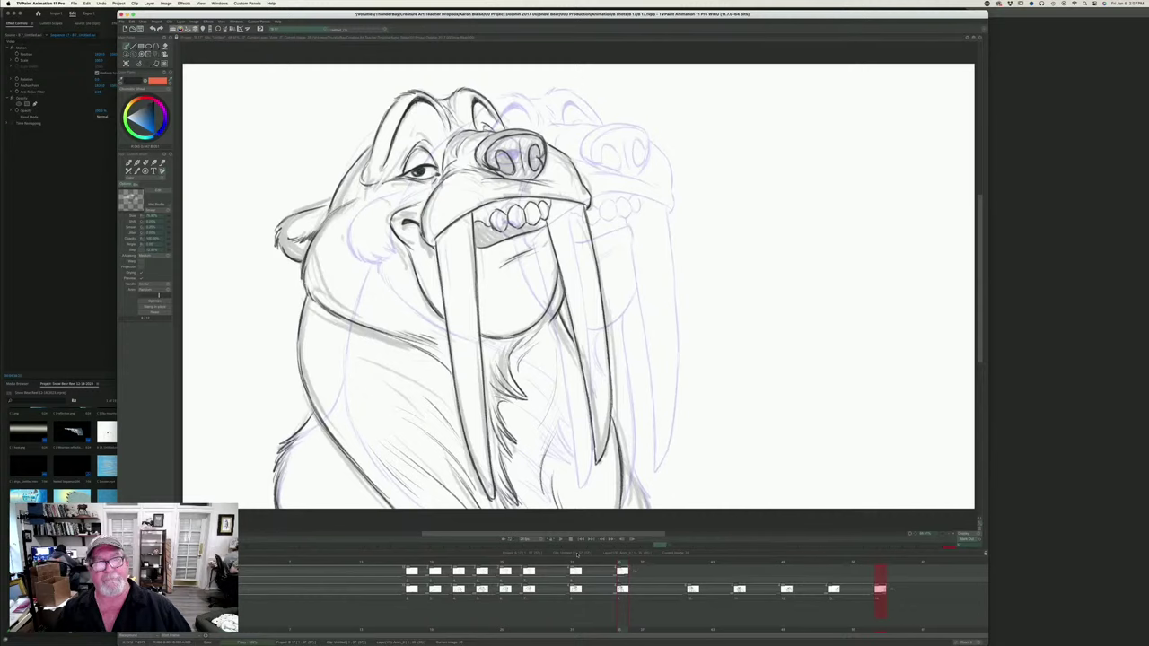
key("Left")
key("Right")
- Erase the near eye's upper lid line and redraw it, using the previous drawing as reference
key("e")
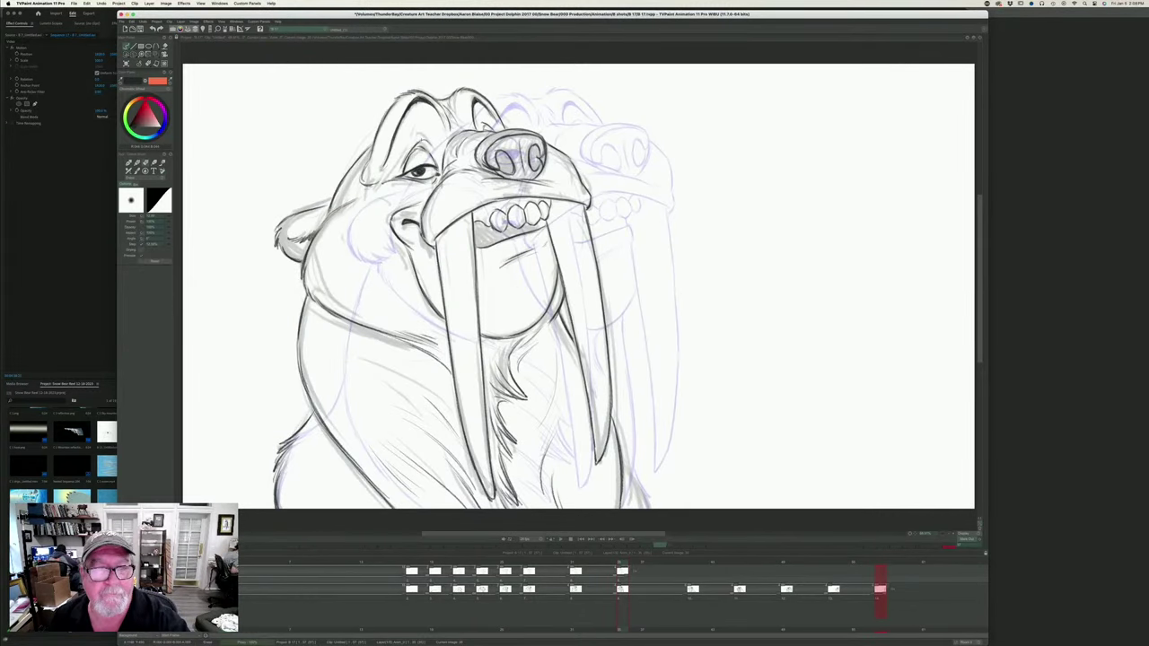
mouse_move(430, 154)
left_mouse_down()
mouse_move(417, 146)
mouse_move(406, 162)
left_mouse_up()
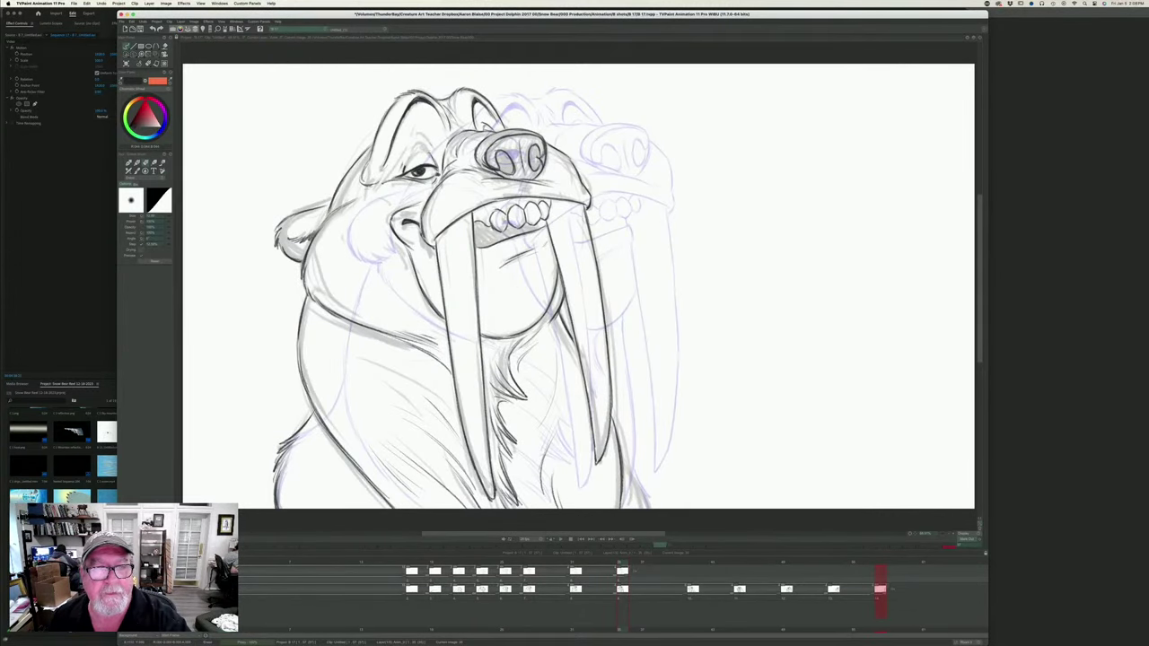
key("Left")
key("Right")
key("b")
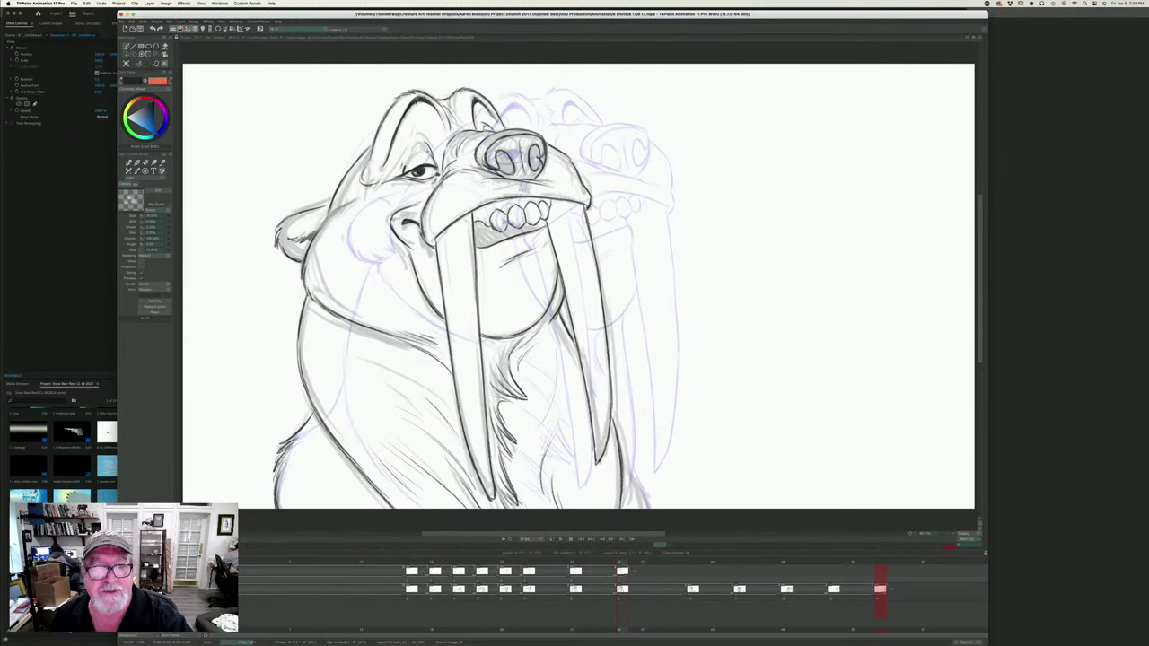
key("e")
key("Left")
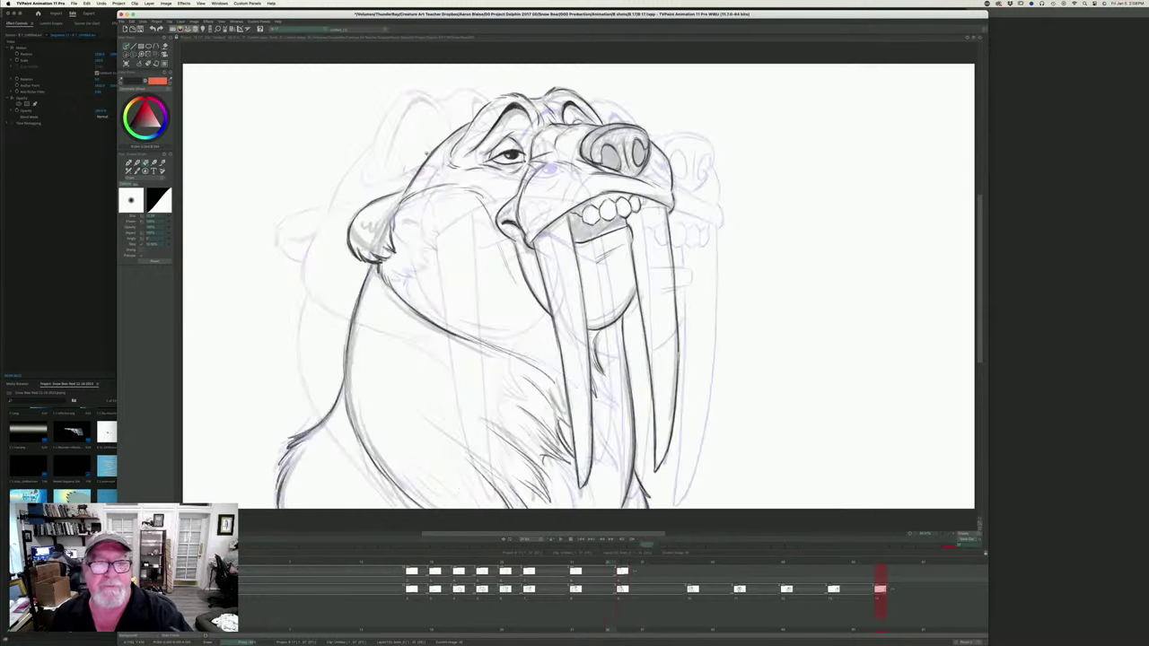
key("Left")
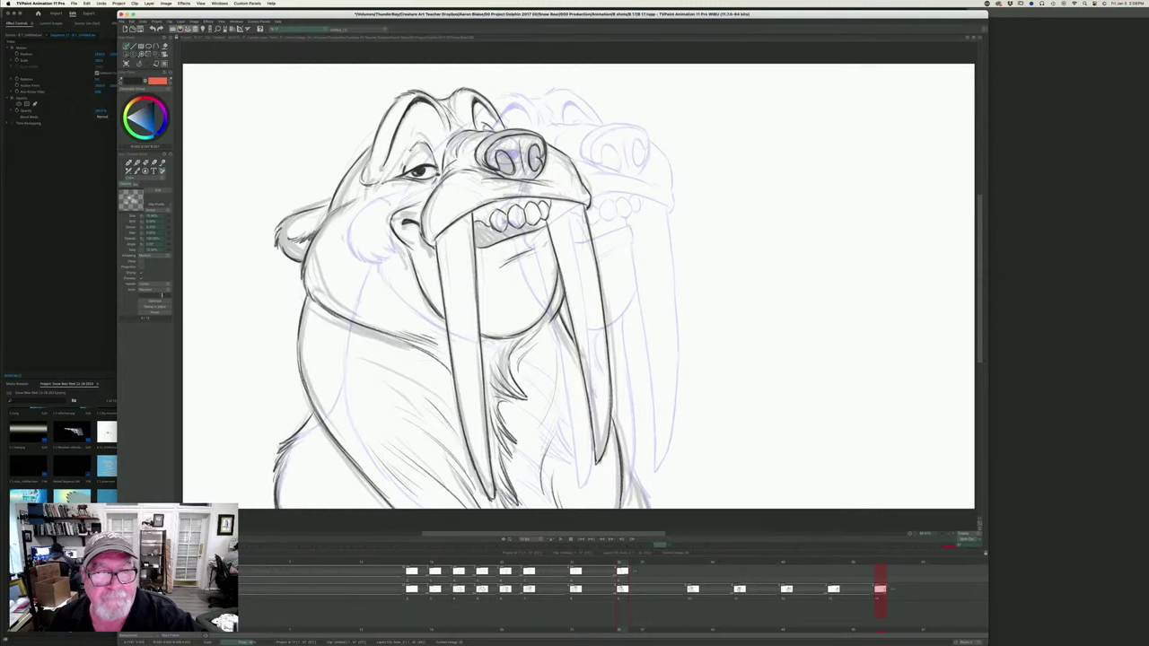
mouse_move(401, 170)
left_mouse_down()
mouse_move(422, 142)
mouse_move(402, 165)
left_mouse_up()
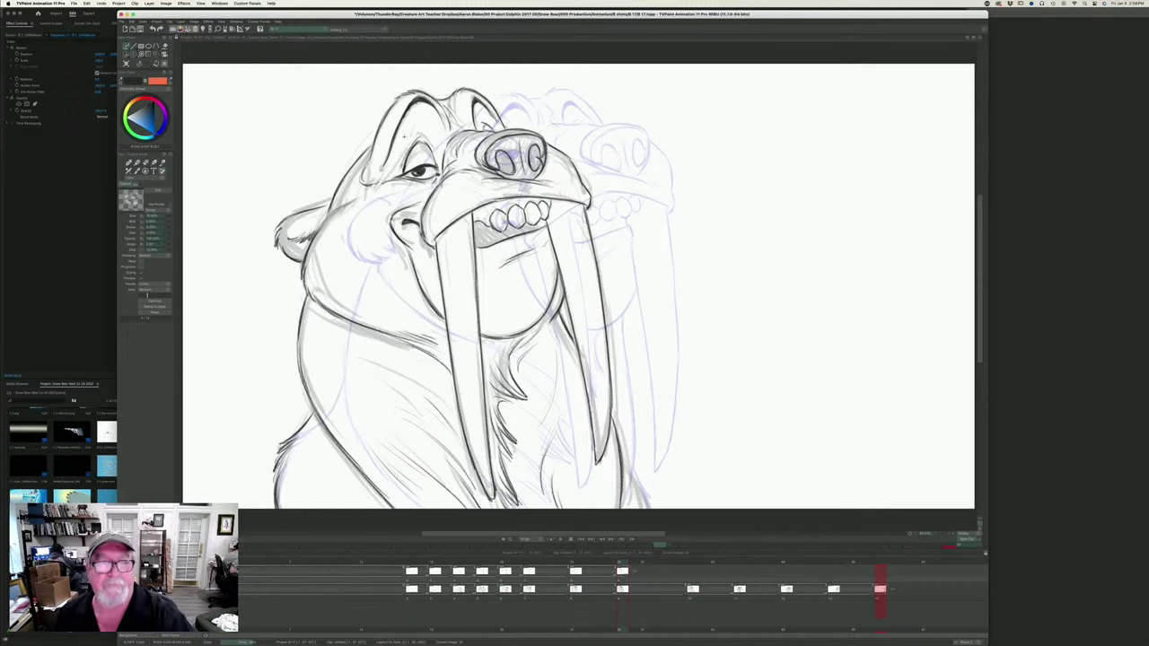
- Compare the redrawn eyelid and the finished drawing with the previous drawing
key("Left")
key("Right")
key("Left")
key("Right")
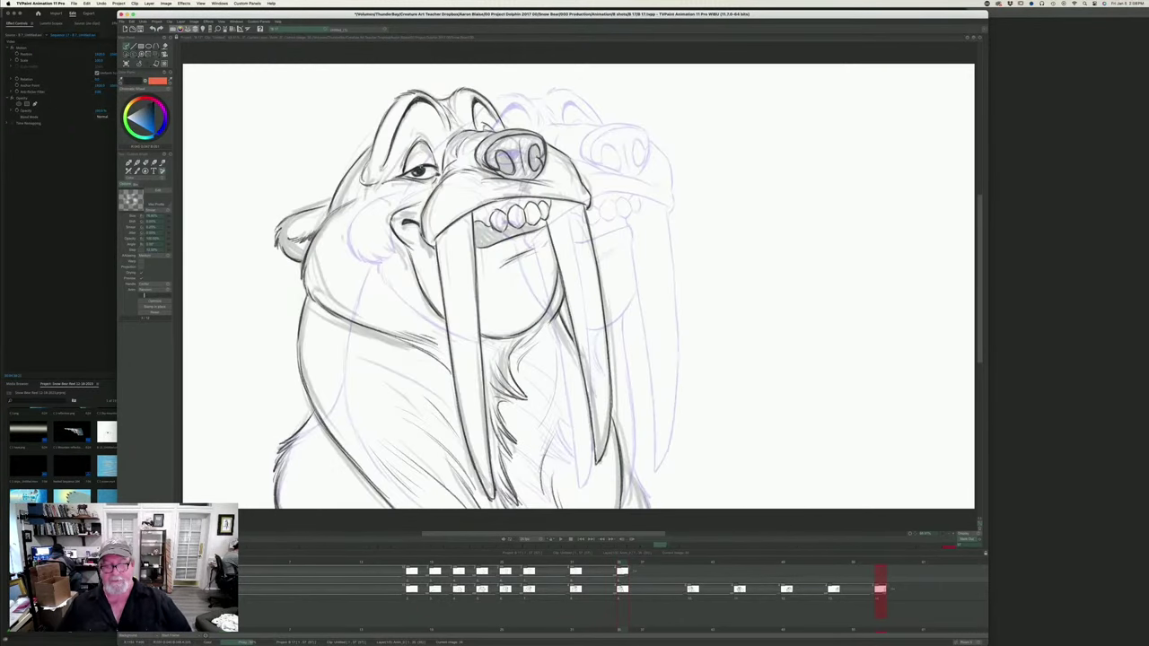
key("Left")
key("Right")
key("Left")
key("Right")
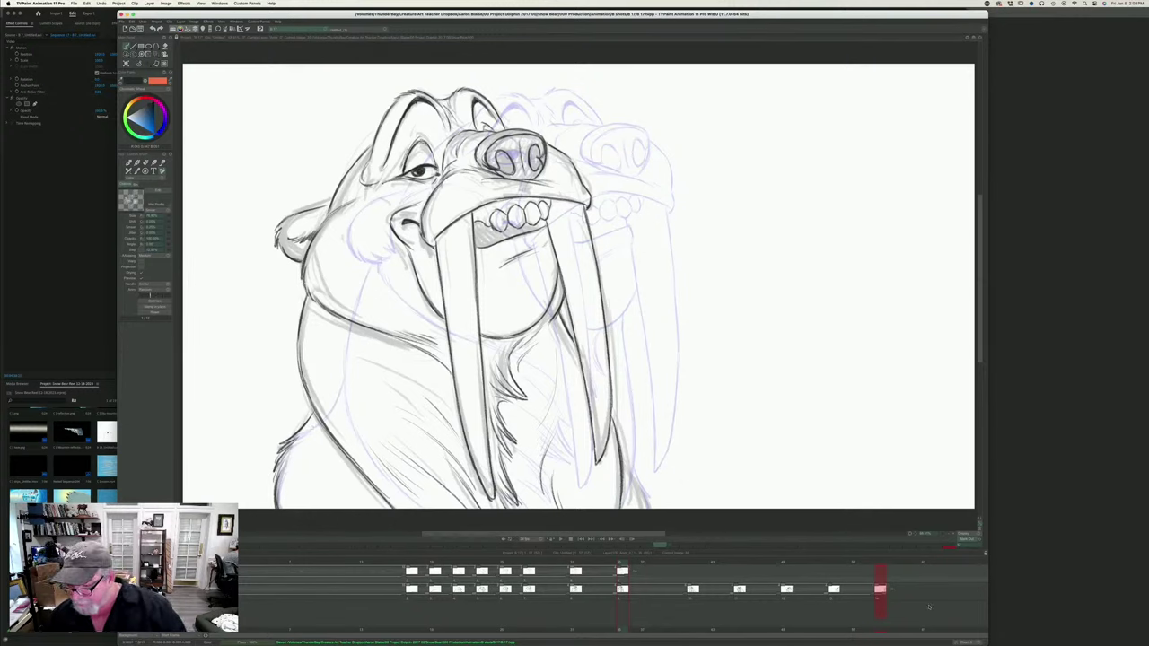
- Start a blank clean-up drawing over the next rough pose and compare it with the previous drawing
left_click(880, 589)
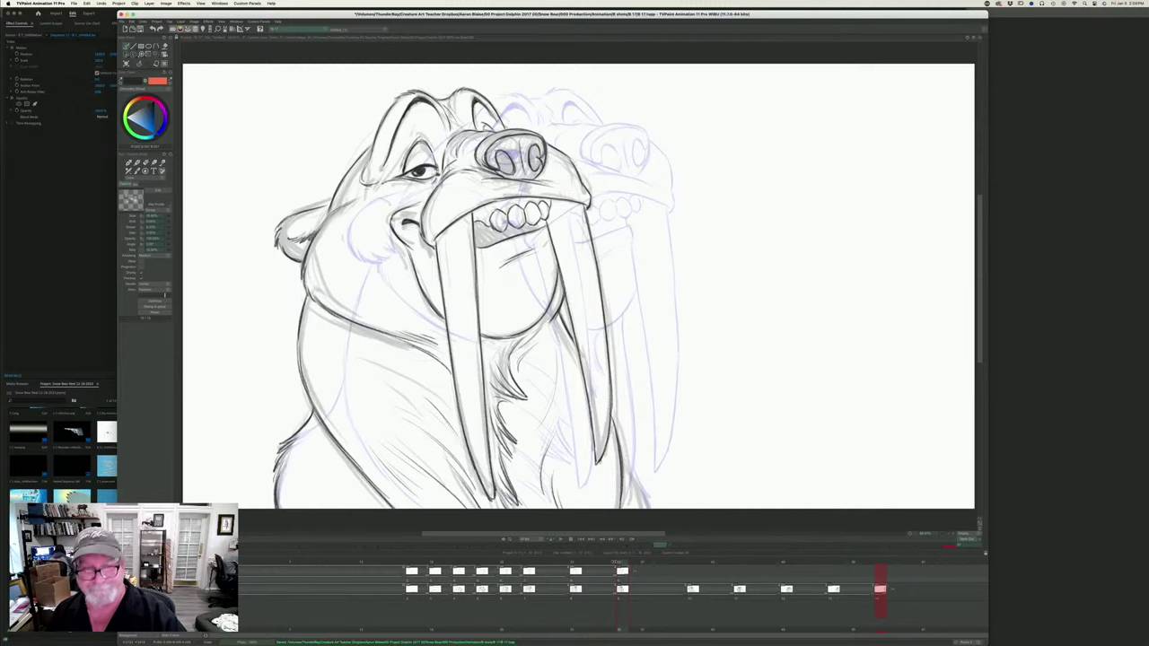
mouse_move(616, 563)
left_mouse_down()
mouse_move(406, 563)
mouse_move(711, 564)
left_mouse_up()
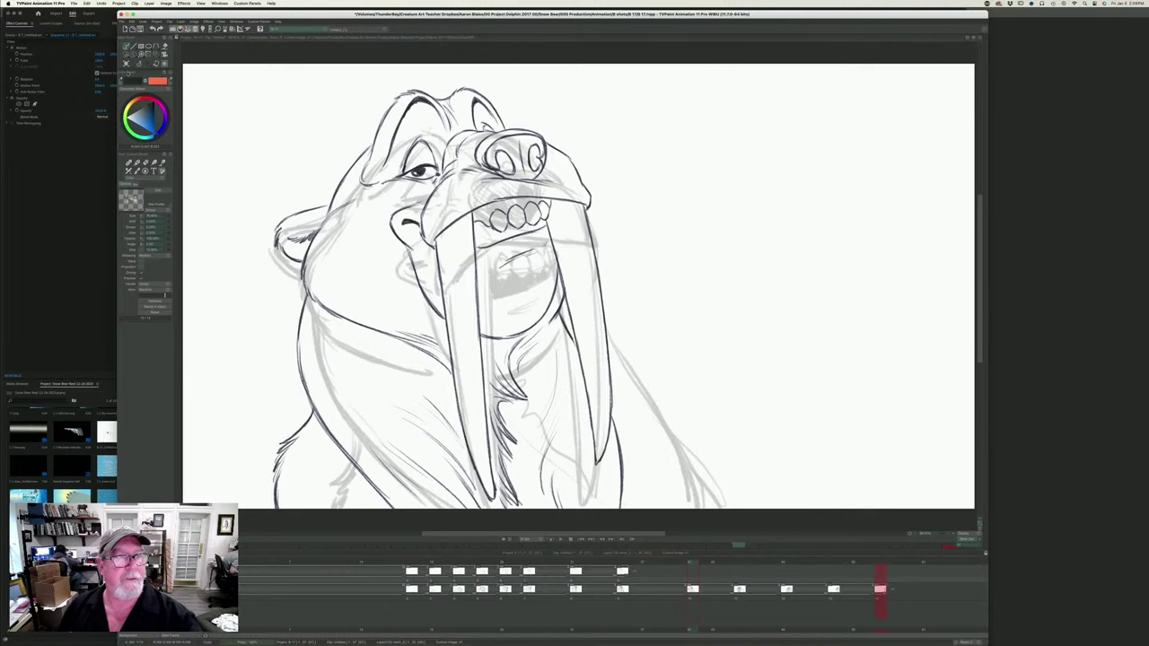
key("BackSpace")
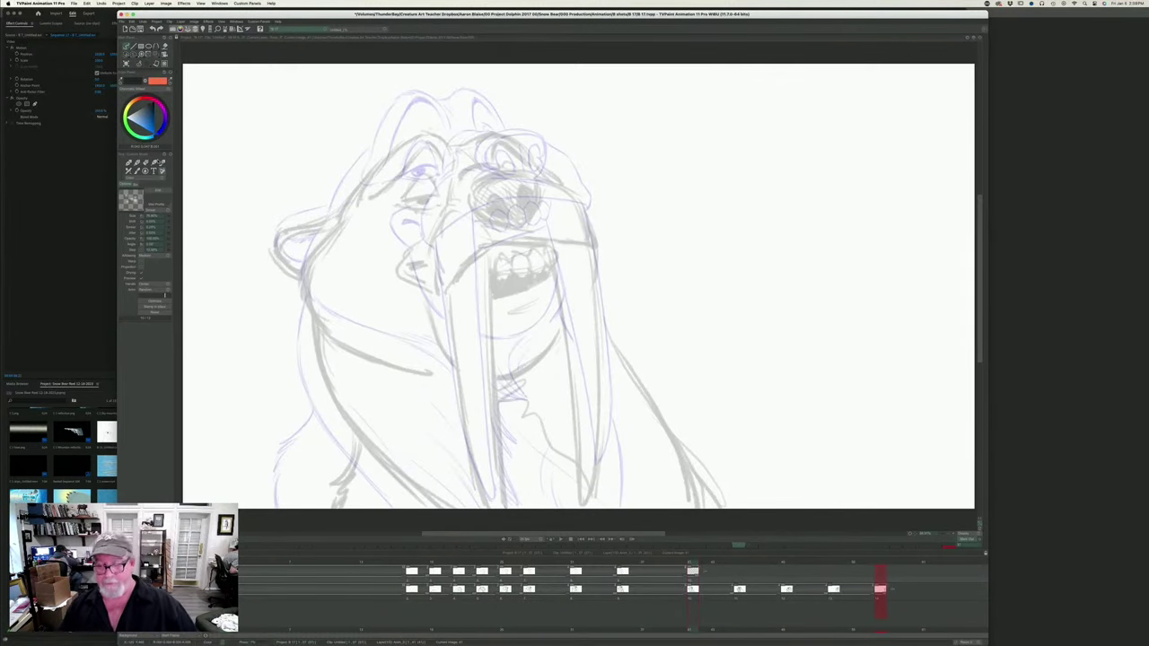
key("Left")
key("Right")
key("Left")
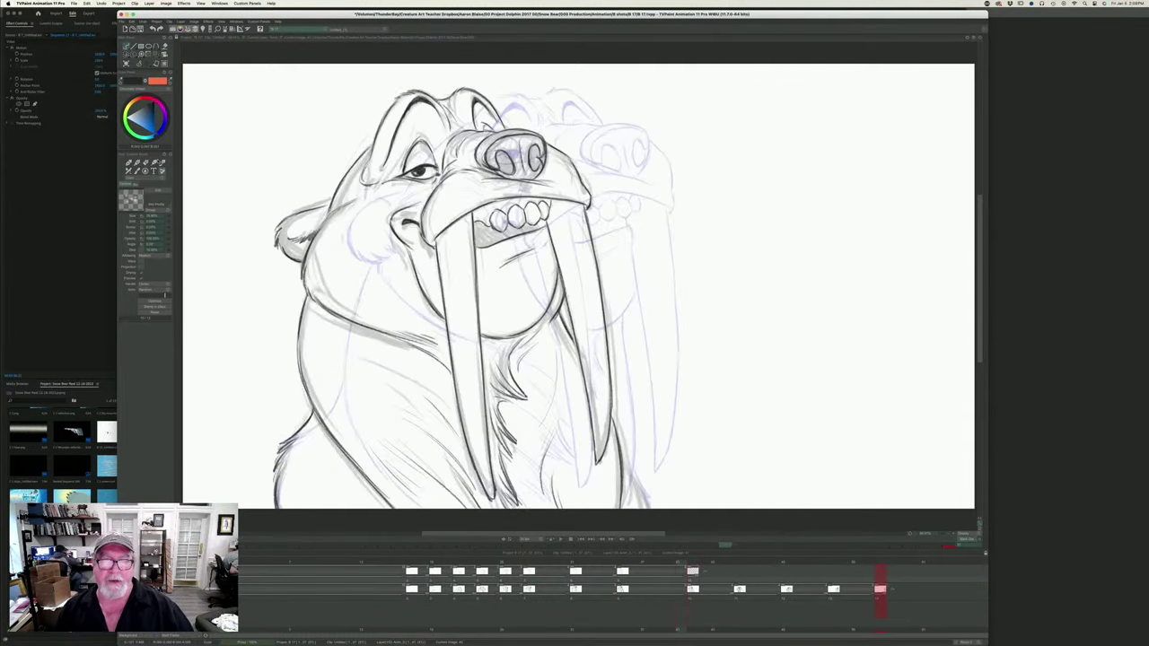
- Check the light table settings and compare the new rough pose with the previous clean drawing
key("Right")
key("Left")
key("Right")
key("Left")
key("Right")
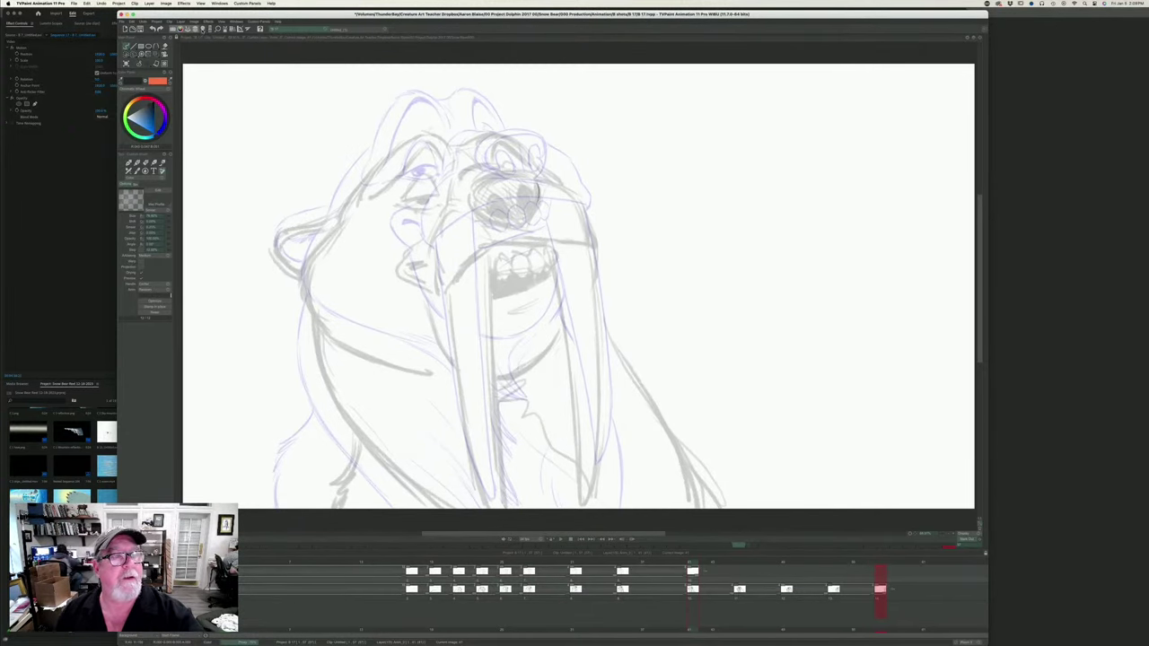
left_click(197, 30)
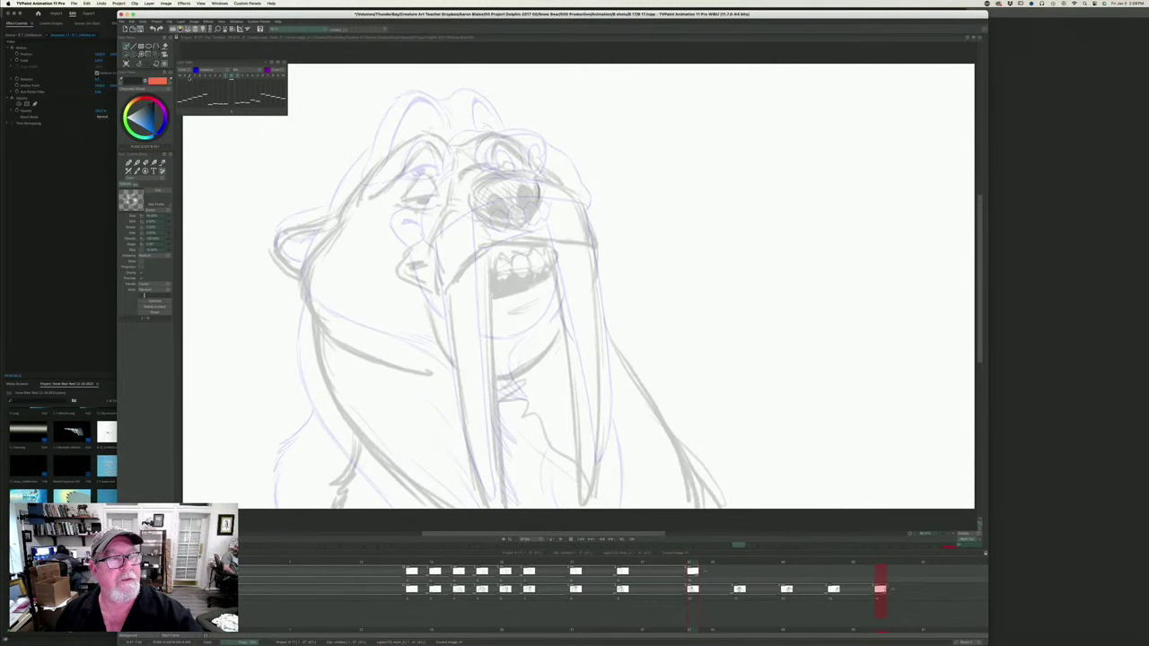
left_click(284, 63)
key("Left")
key("Right")
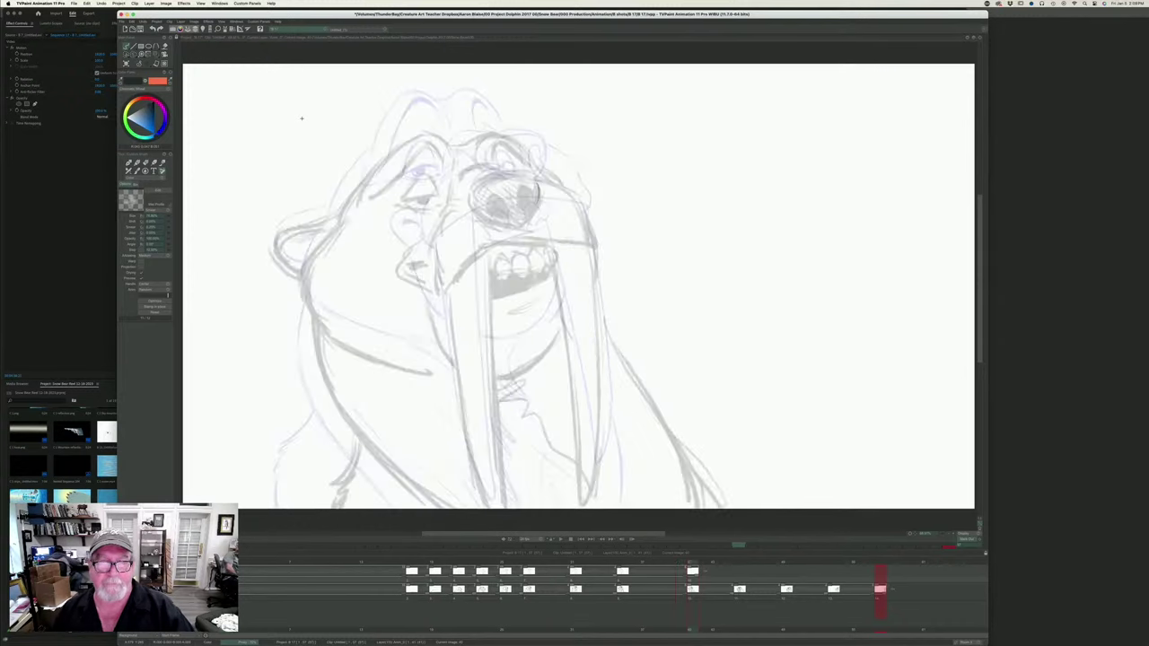
key("Left")
key("Right")
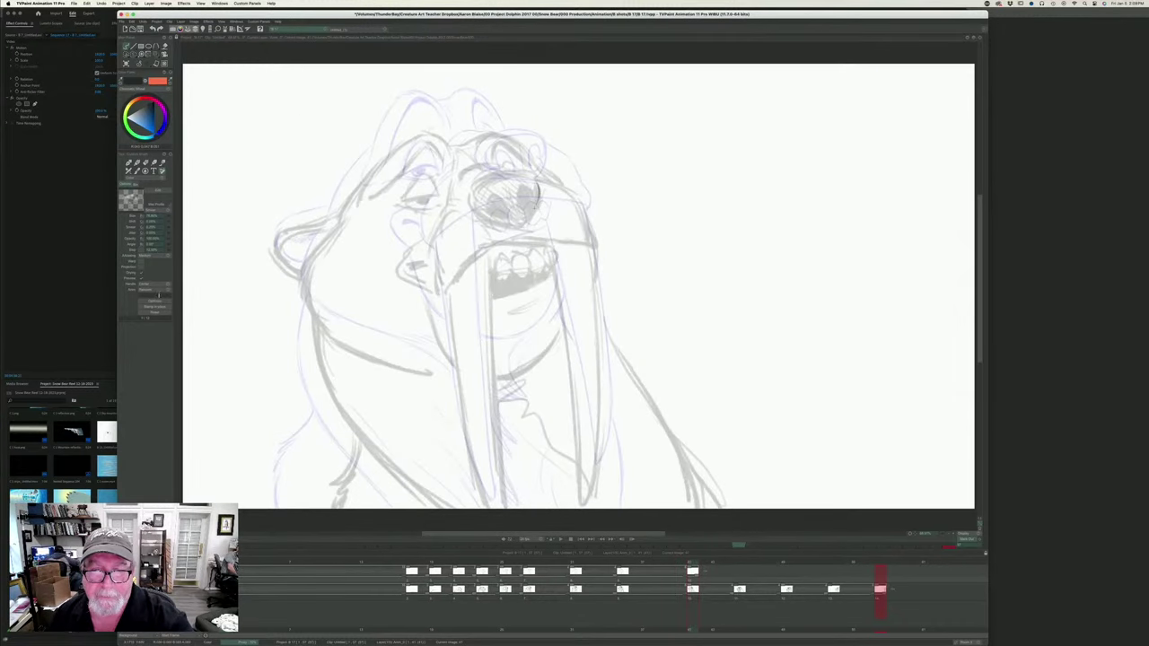
- Ink the nose outline, both nostrils and the wrinkle lines around the bridge of the nose over the rough
left_click_drag(541, 196, 530, 222)
key("Left")
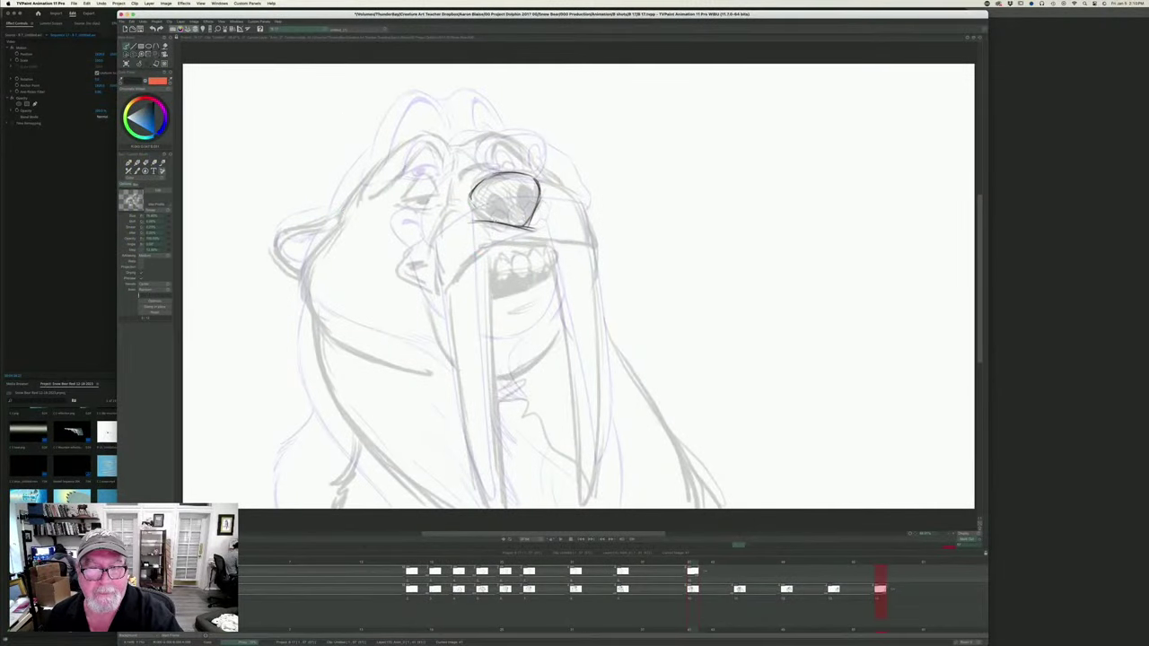
mouse_move(497, 222)
left_mouse_down()
mouse_move(468, 212)
mouse_move(478, 213)
left_mouse_up()
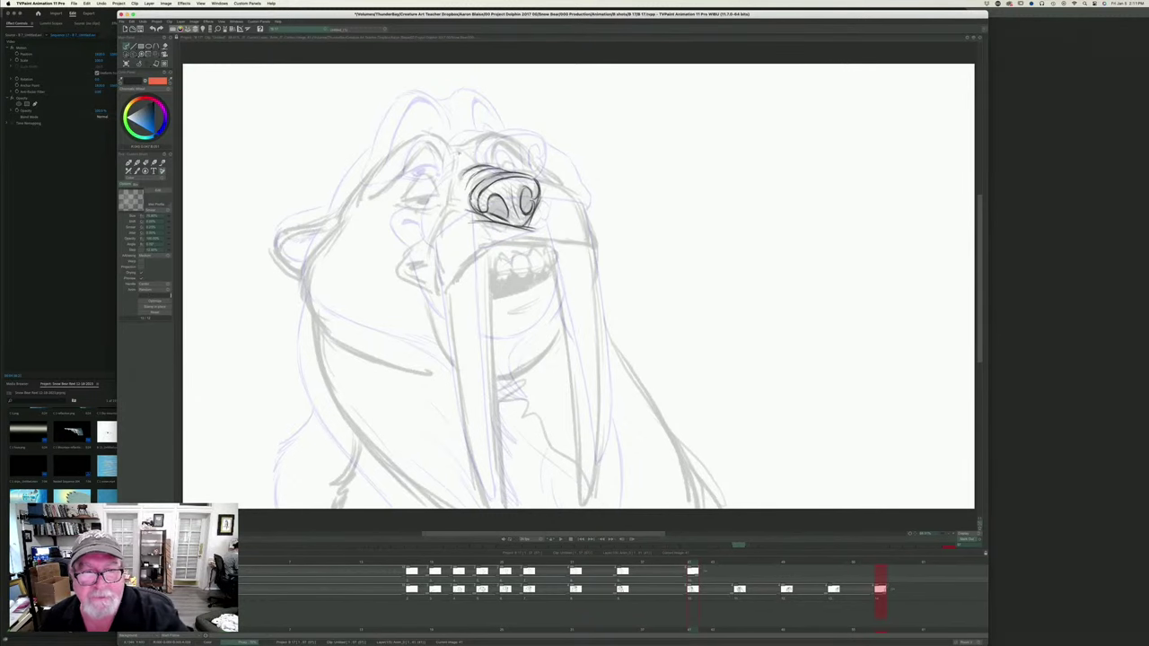
left_click_drag(463, 174, 451, 198)
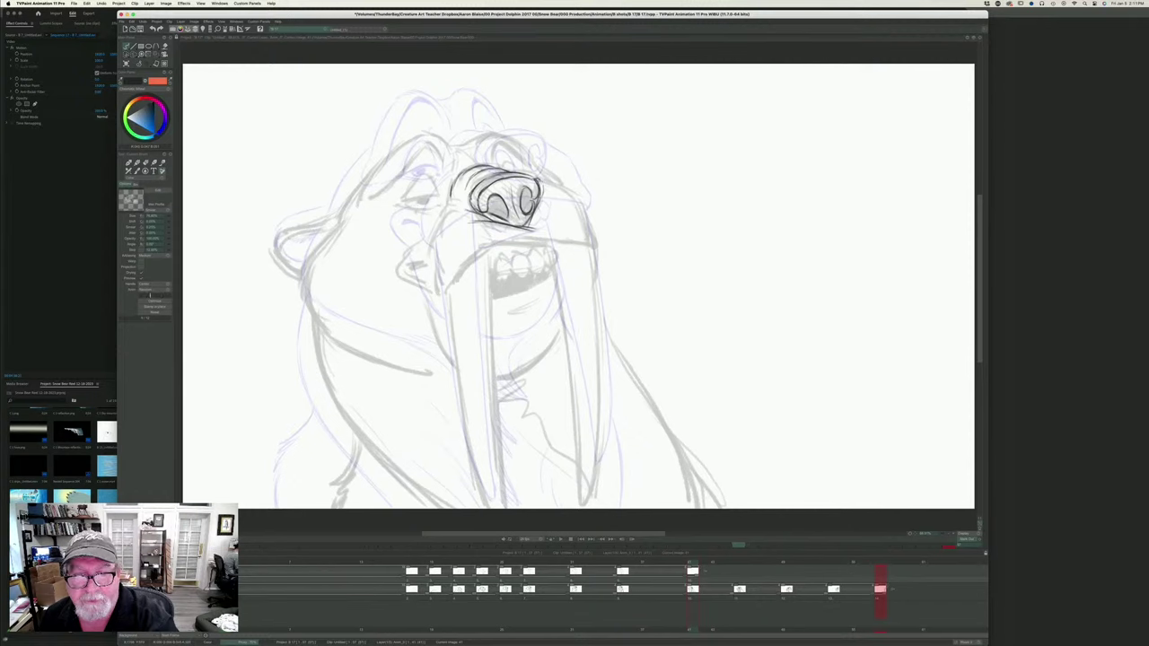
- Ink the far side of the muzzle from the nose down to the lip corner, checking it against the previous drawing
left_click_drag(541, 180, 554, 185)
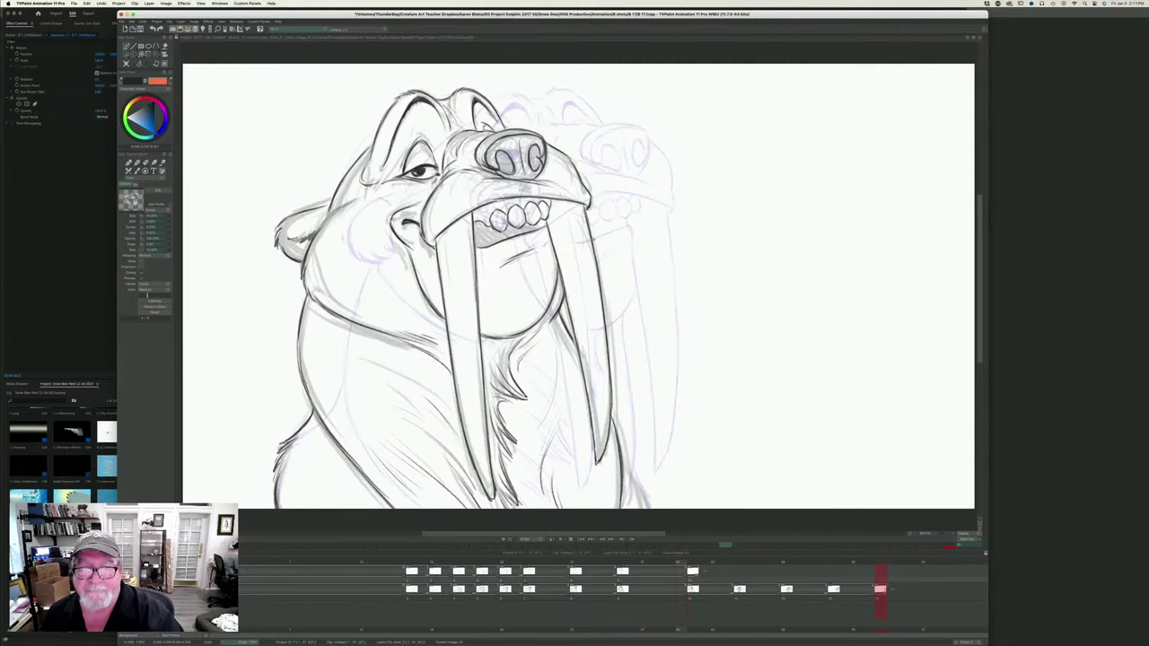
left_click_drag(576, 199, 588, 229)
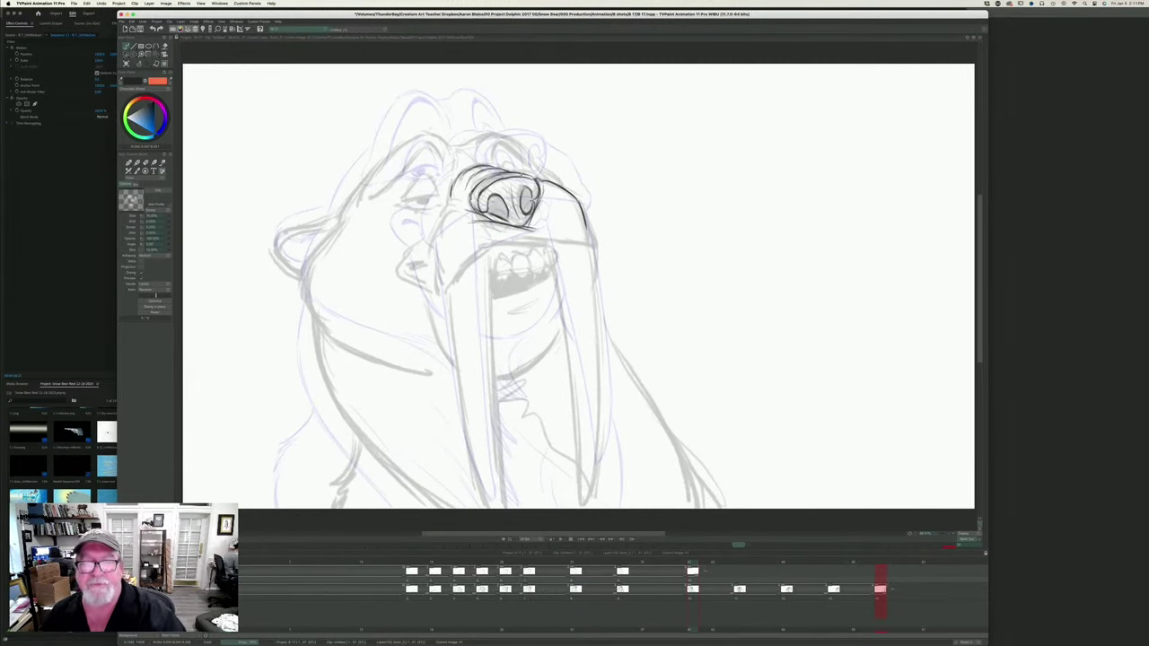
key("Left")
key("Right")
key("Left")
key("Right")
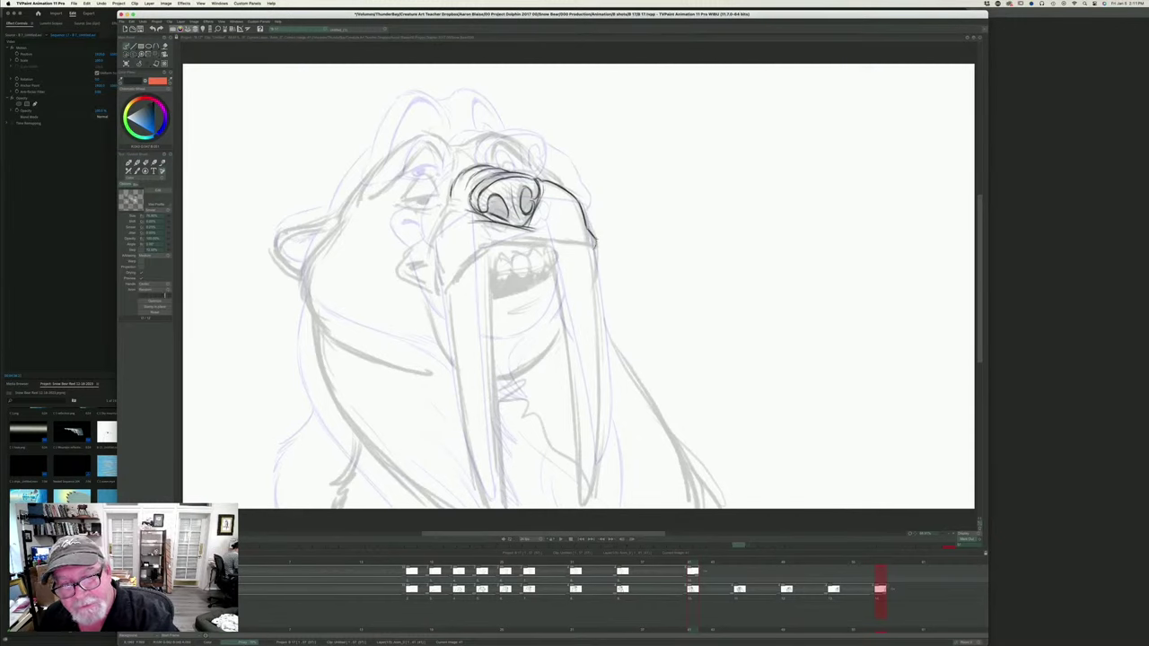
left_click_drag(586, 223, 593, 237)
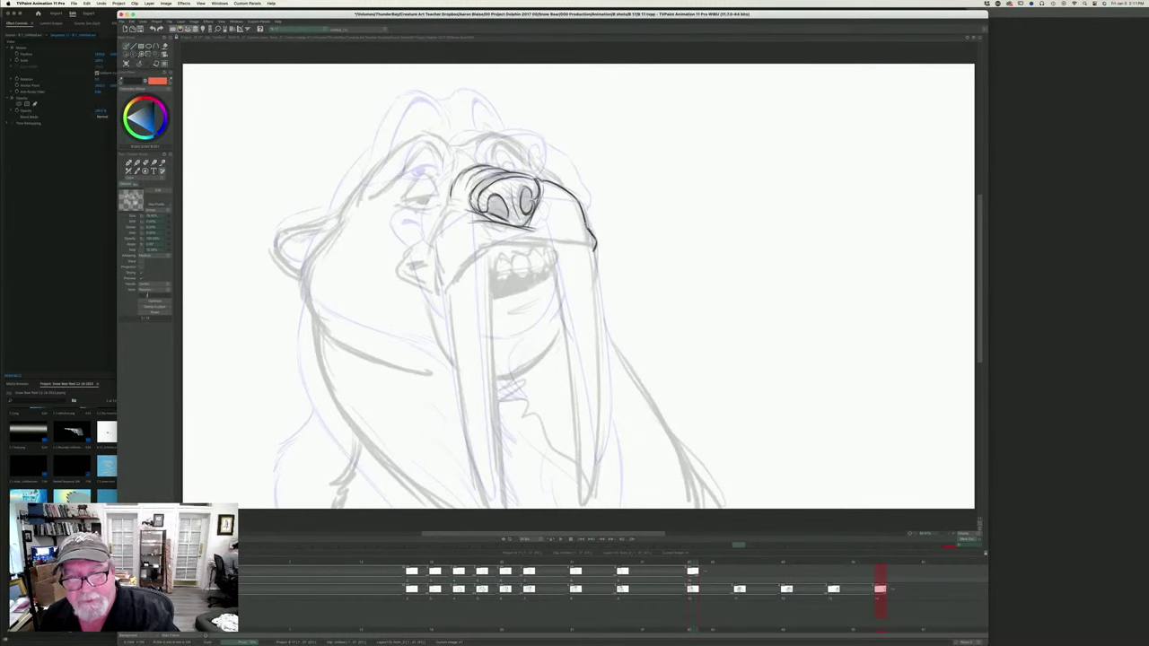
- Ink the upper lip edge from the far lip corner across to the near tusk, using the previous drawing as reference
key("Left")
key("Right")
key("Left")
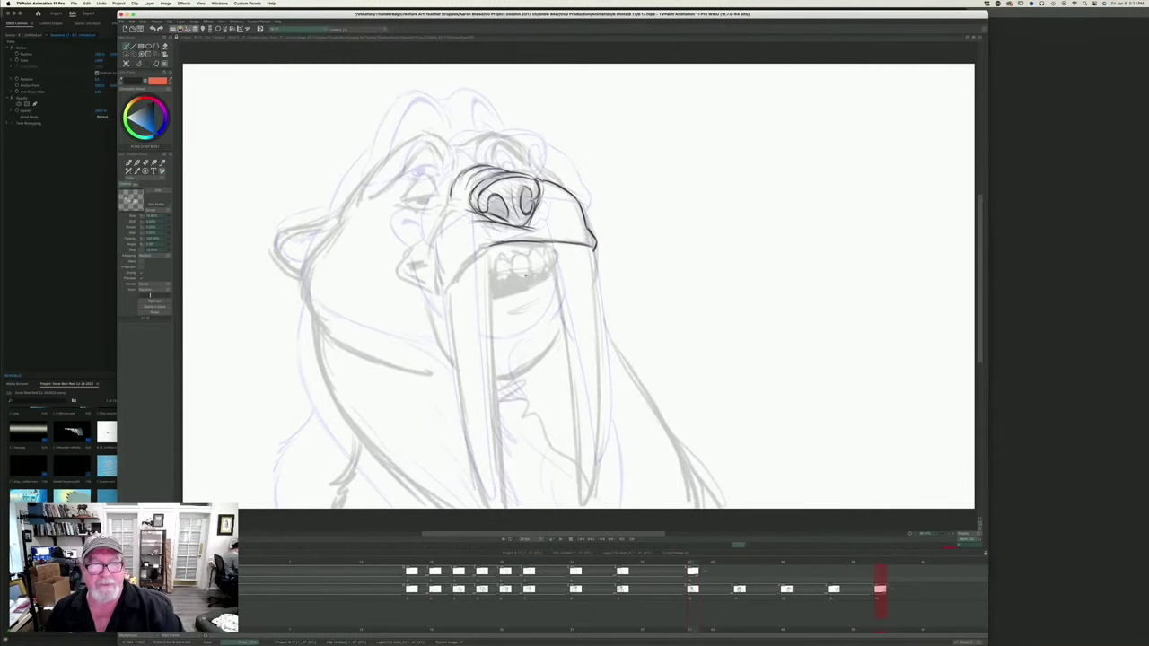
left_click_drag(485, 250, 448, 279)
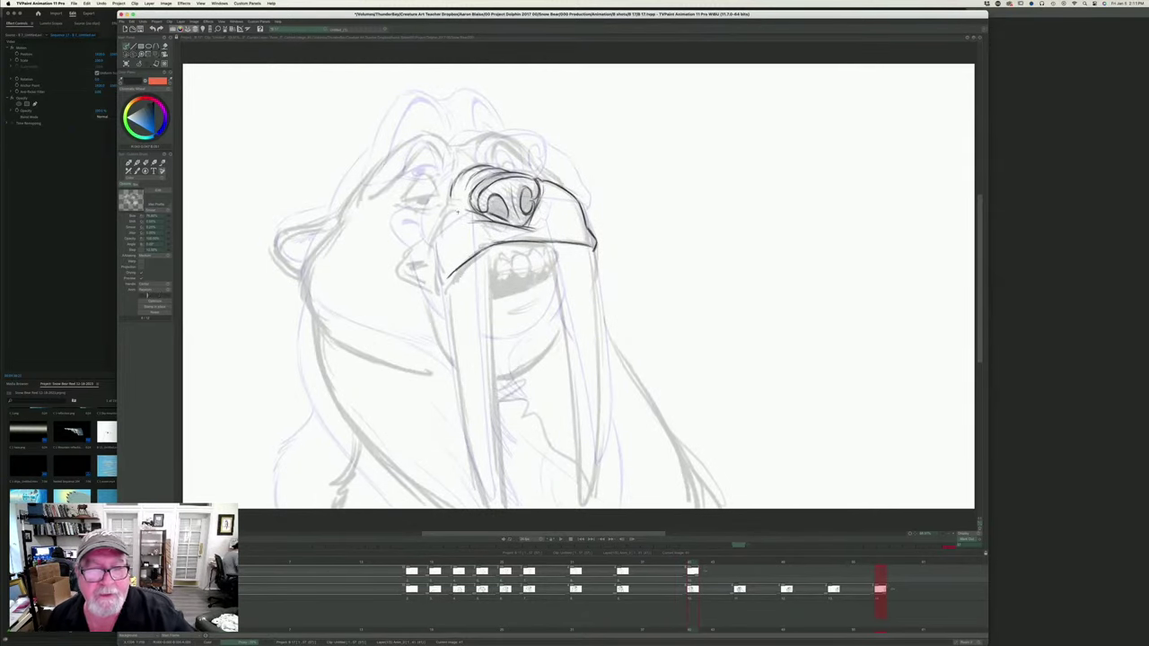
- Ink the near side of the muzzle down to its lower tip and the short dark line at the mouth corner
left_click_drag(461, 214, 440, 226)
key("Left")
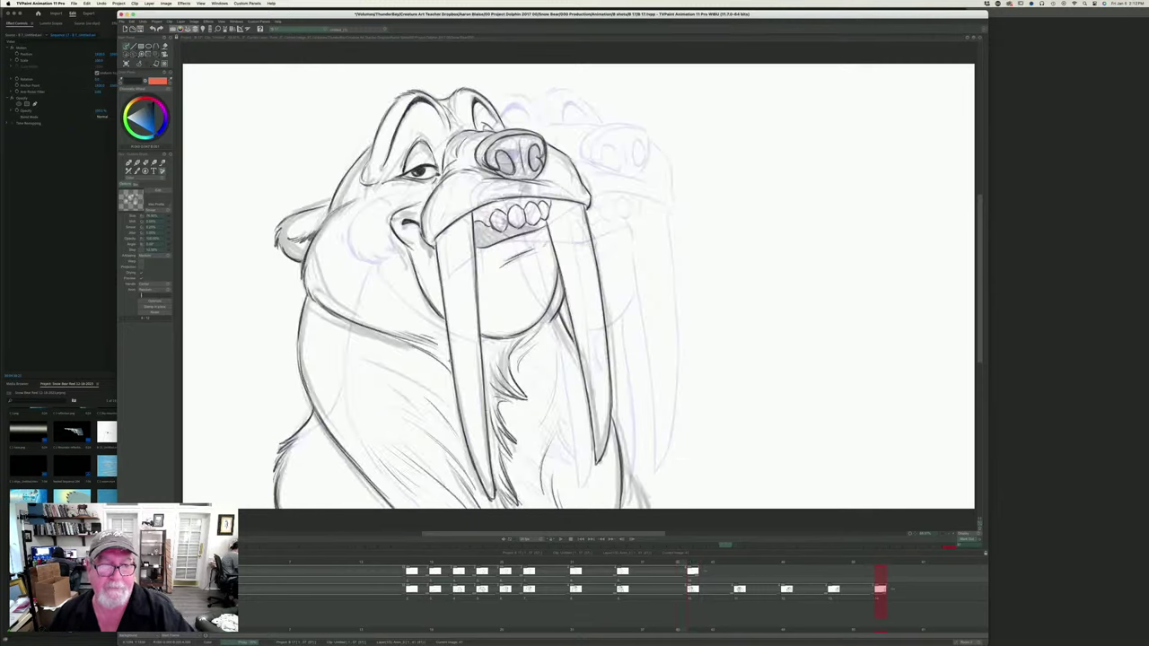
left_click_drag(430, 268, 440, 288)
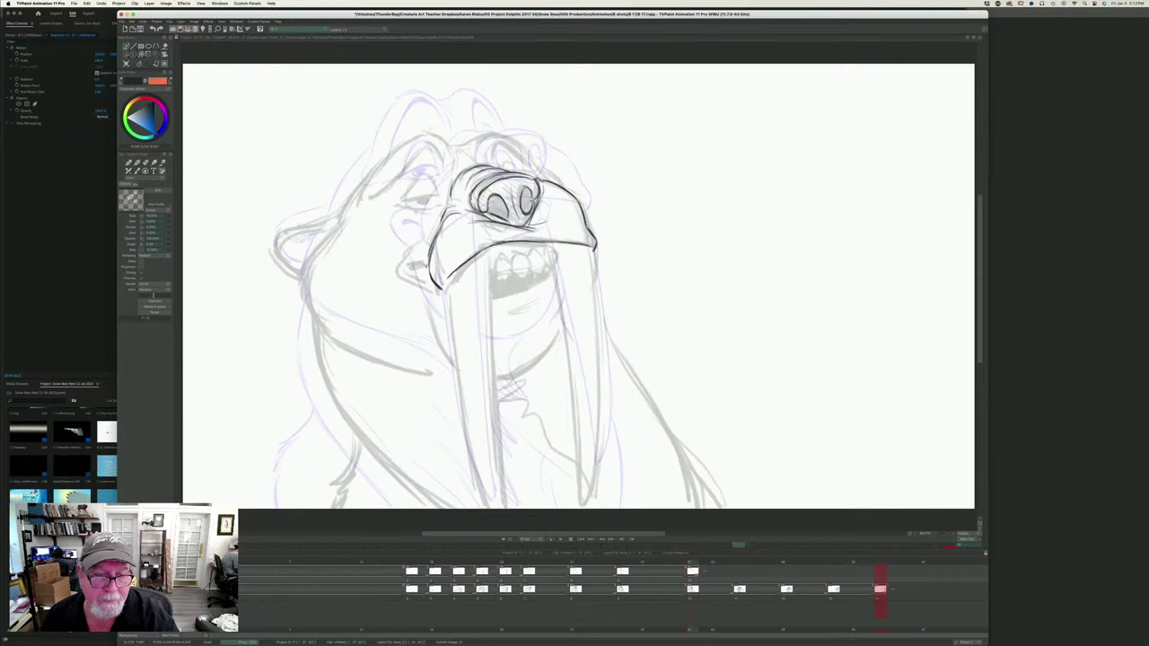
left_click_drag(410, 264, 423, 268)
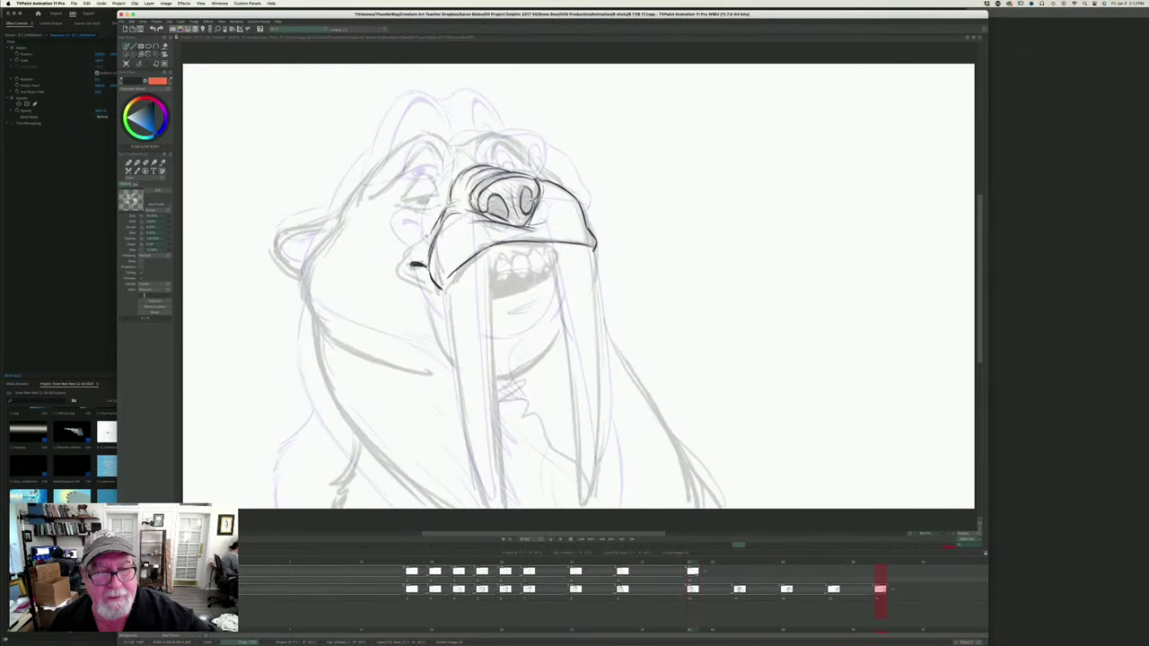
- Step back through the earlier frames and compare the muzzle and mouth corner with the previous drawing
key("Left")
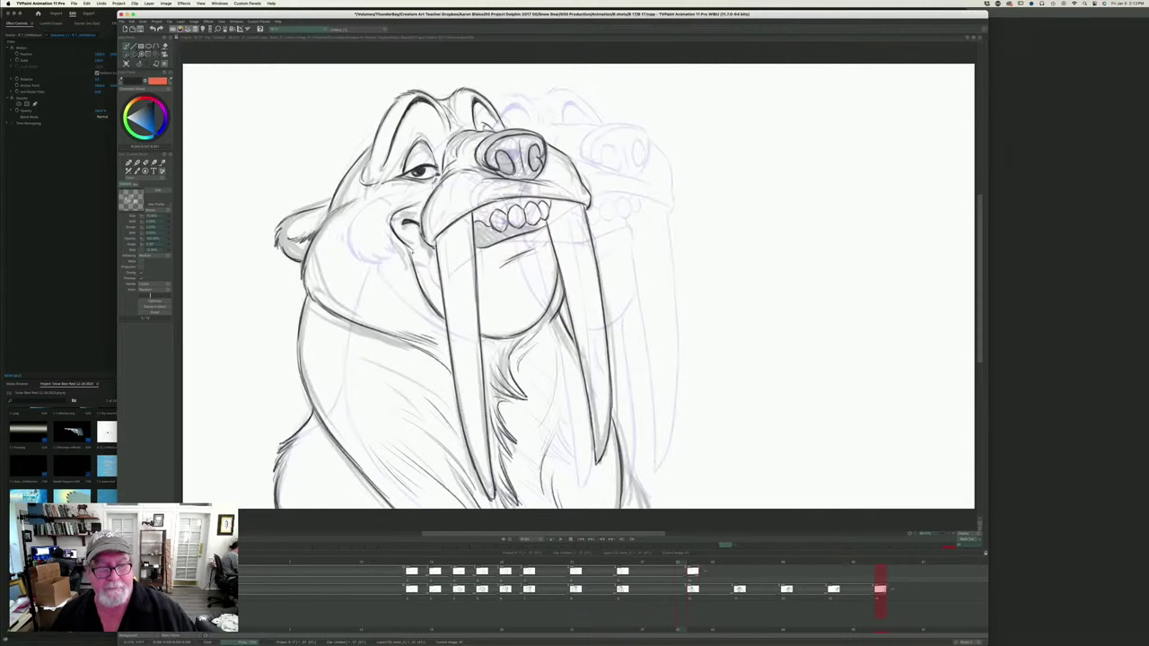
key("Left")
key("Left")
key("Left")
key("Left")
key("Left")
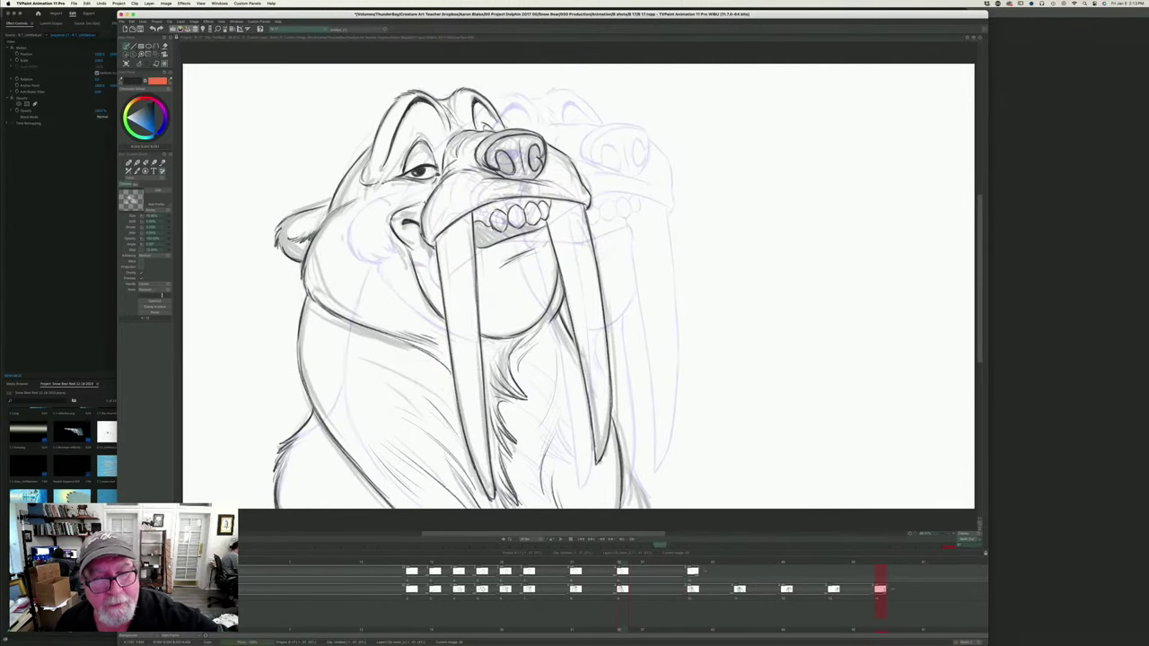
key("Right")
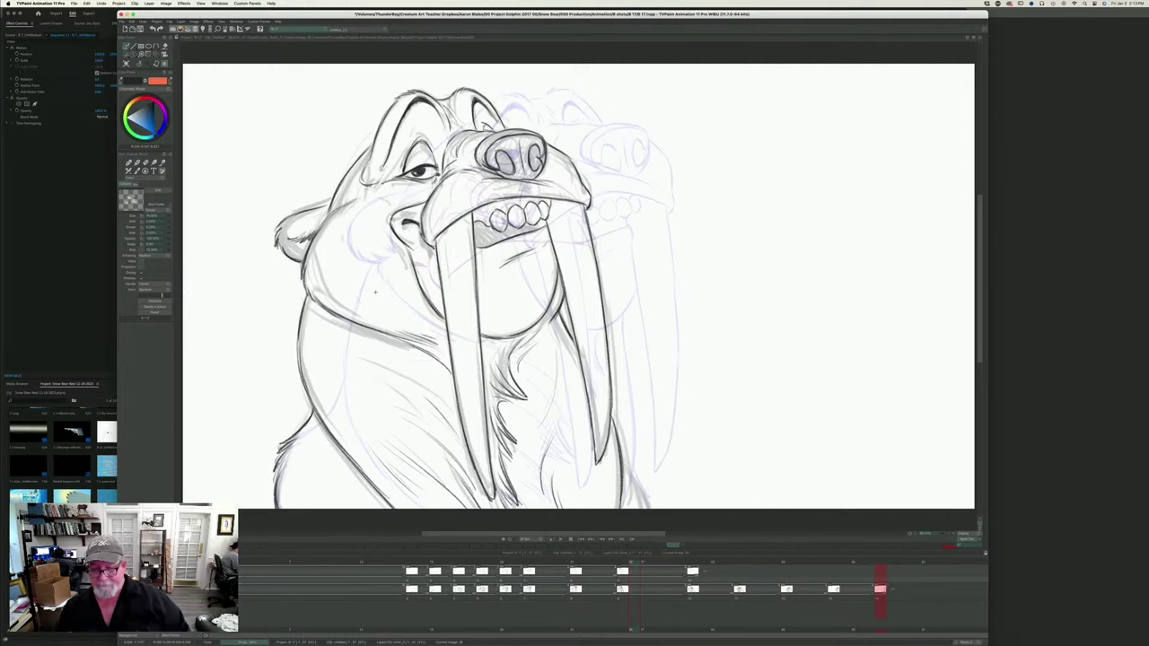
key("Right")
key("Right")
key("Right")
key("Right")
key("Right")
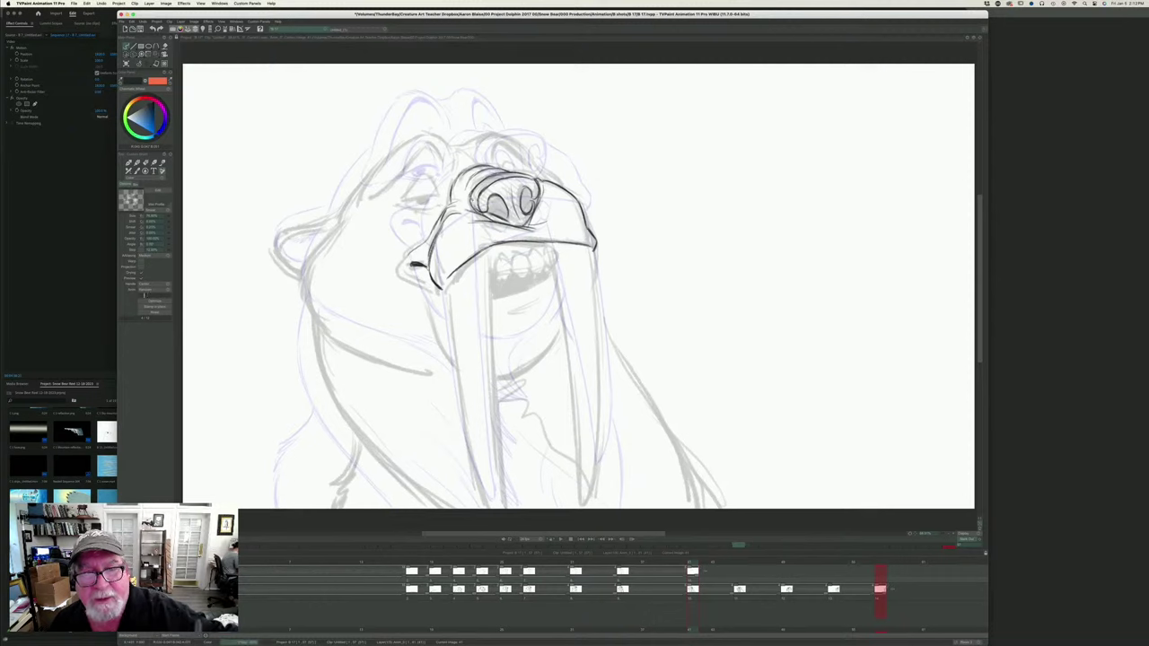
key("Left")
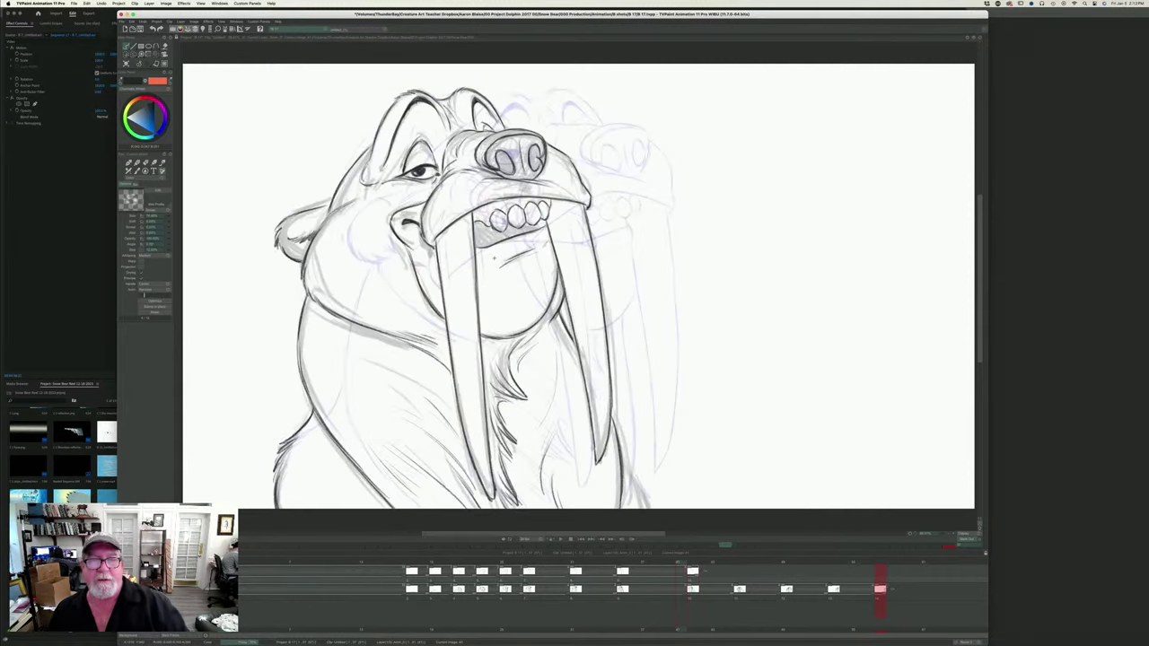
key("Right")
key("Left")
key("Right")
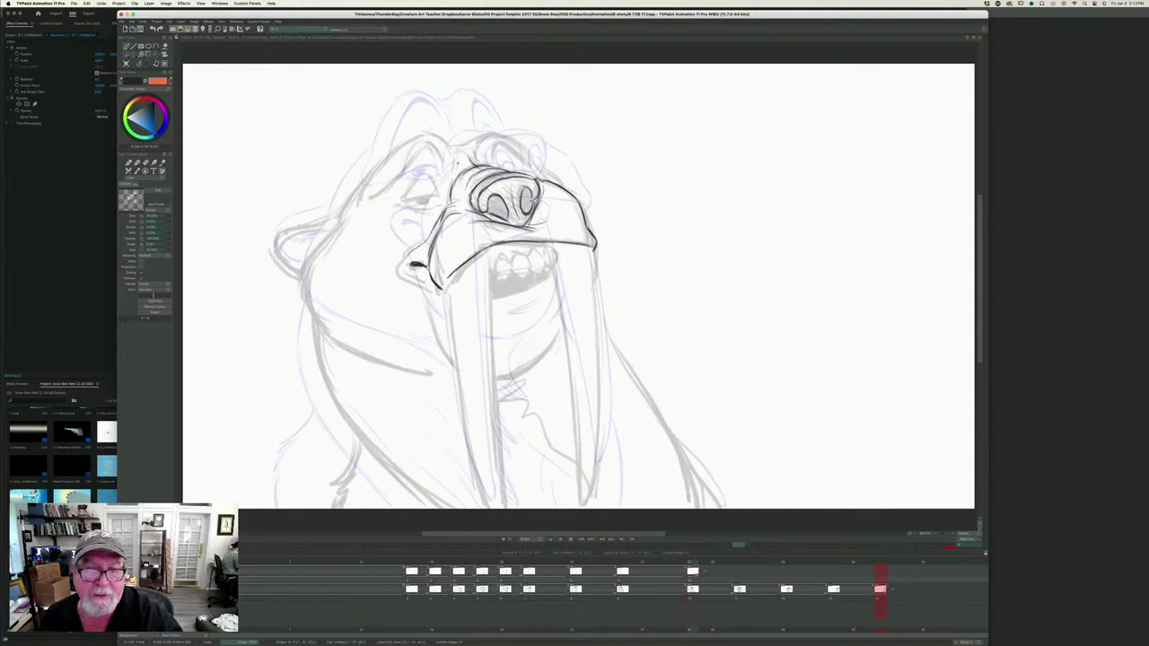
- Ink the crease above the nose, the top of the near brow and the far brow contour
left_click_drag(457, 152, 453, 168)
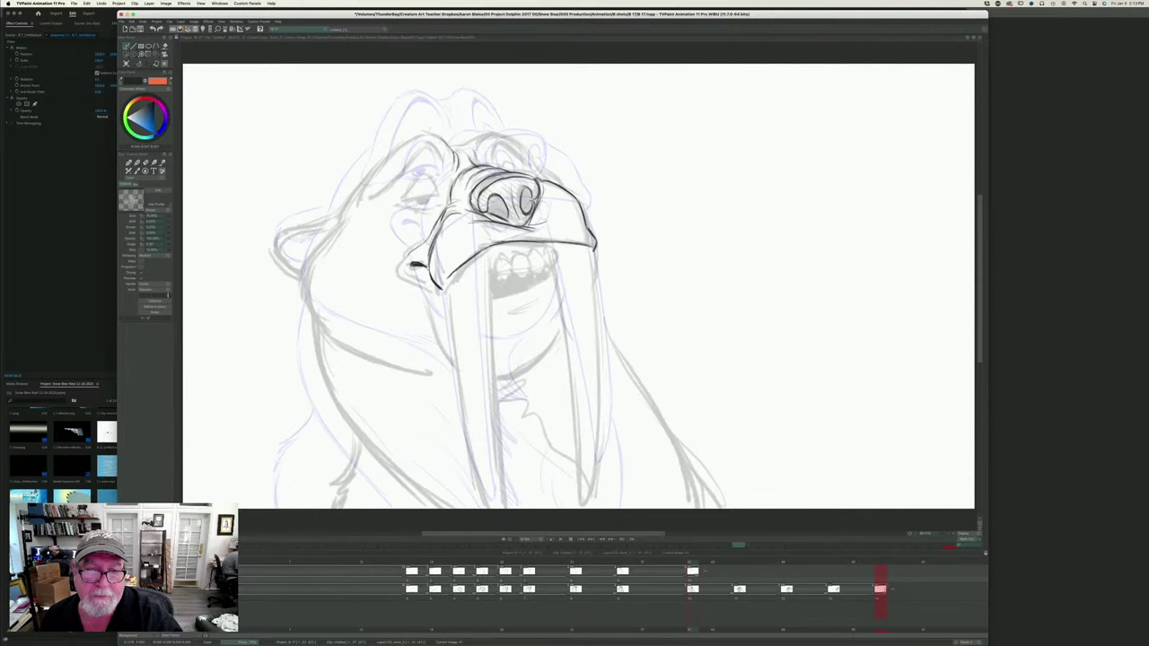
mouse_move(437, 136)
left_mouse_down()
mouse_move(453, 152)
mouse_move(430, 135)
mouse_move(408, 141)
left_mouse_up()
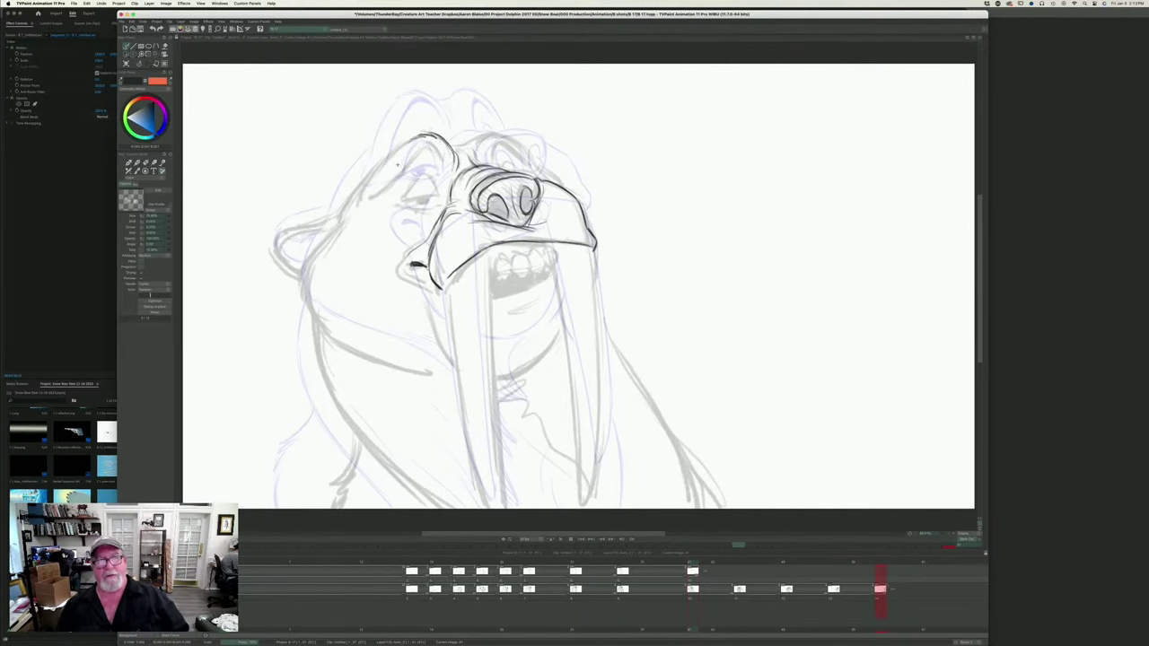
mouse_move(450, 145)
left_mouse_down()
mouse_move(510, 138)
mouse_move(542, 172)
left_mouse_up()
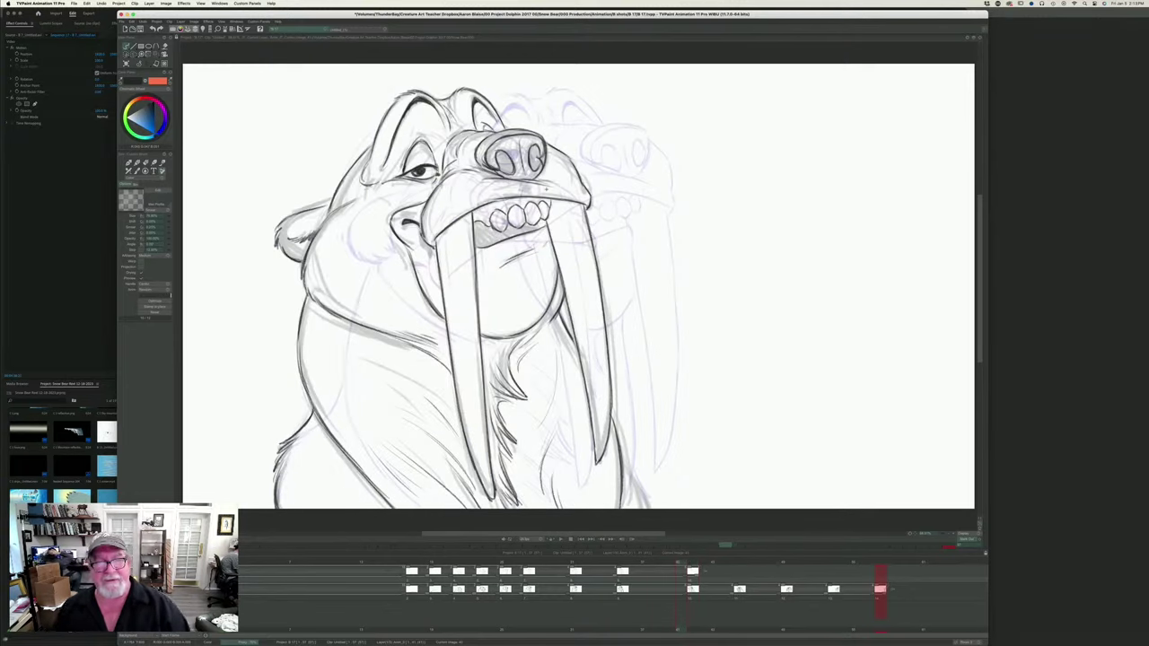
- Compare the inked brows and muzzle with the previous drawing
key("Left")
key("Right")
key("Left")
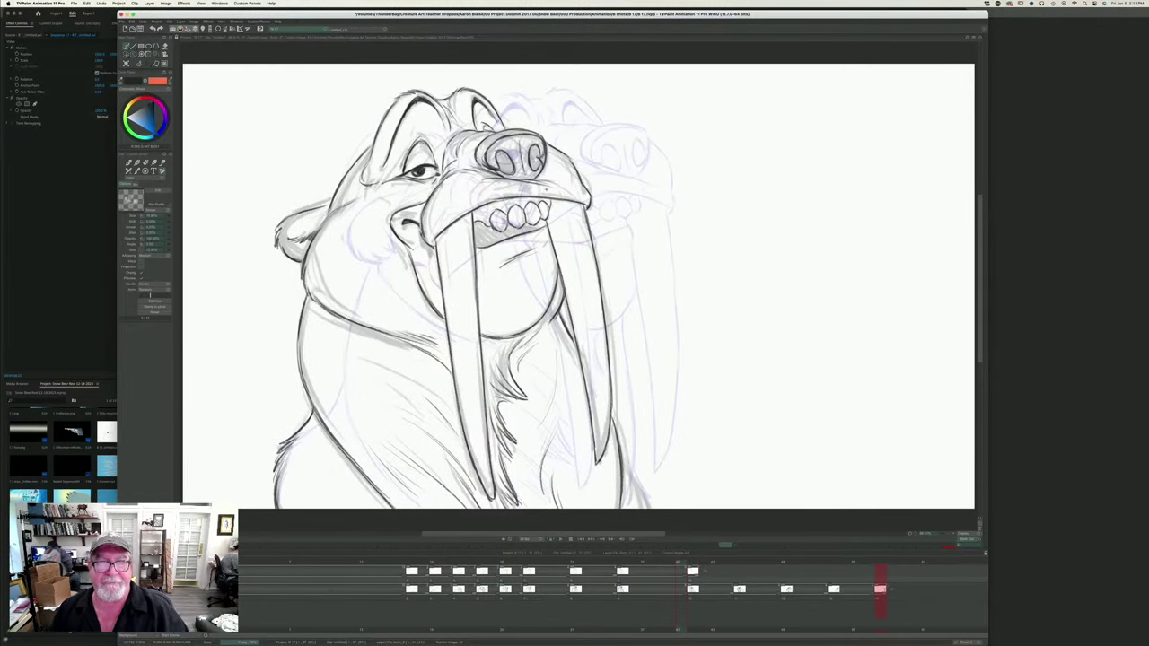
key("Right")
key("Left")
key("Right")
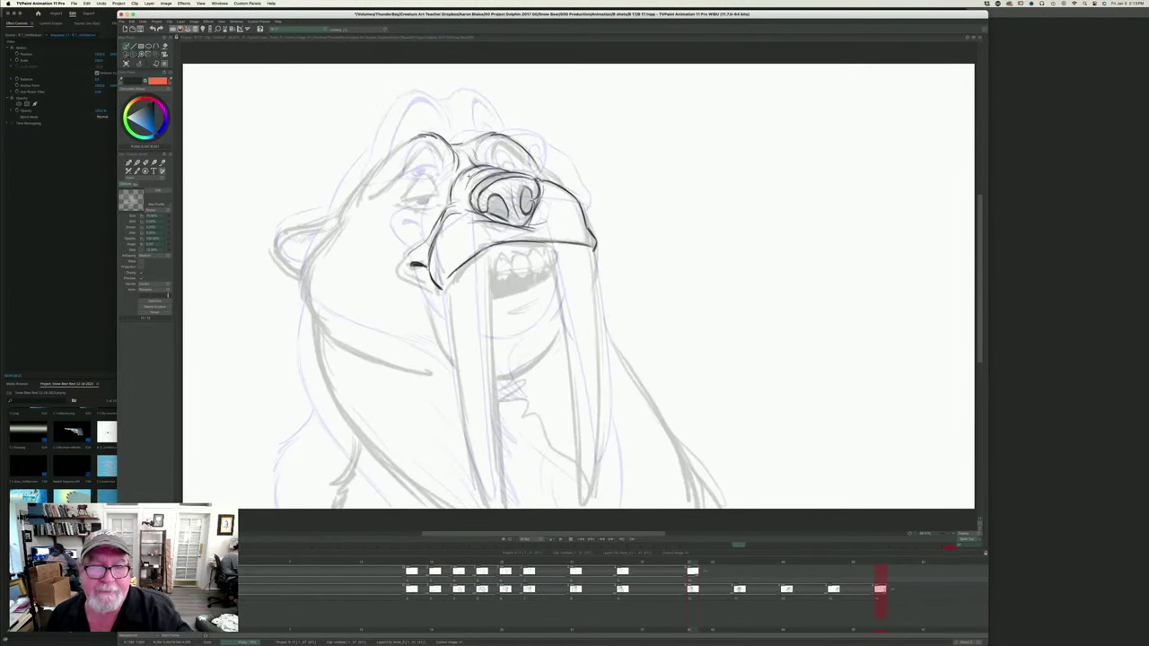
key("Left")
key("Right")
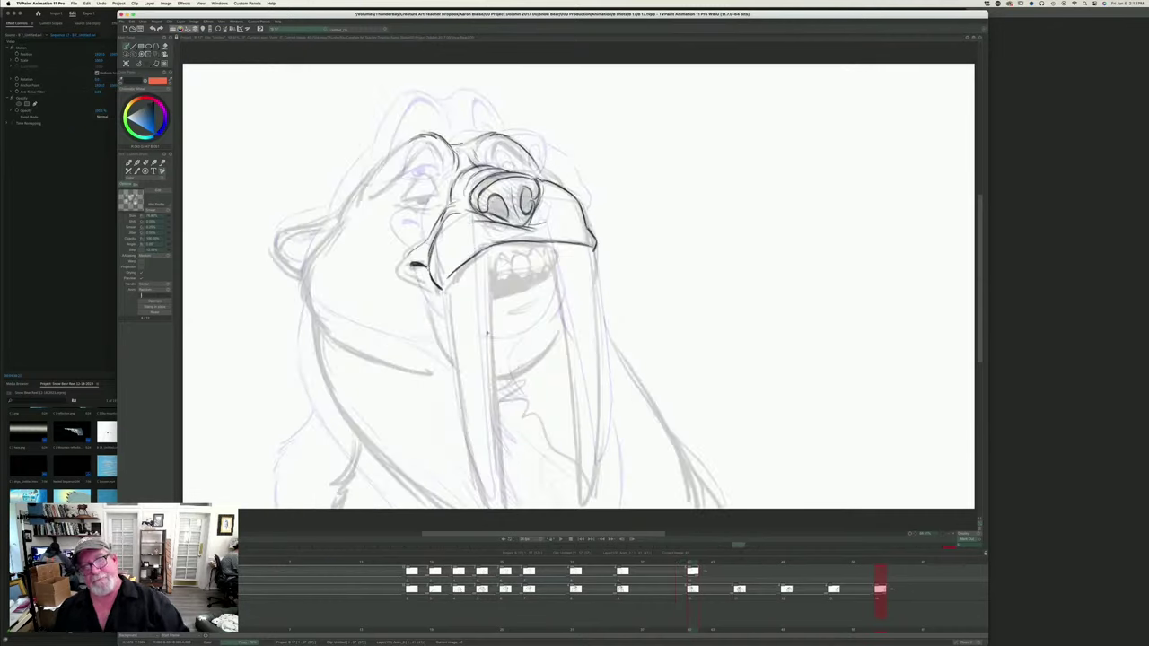
key("Left")
key("Right")
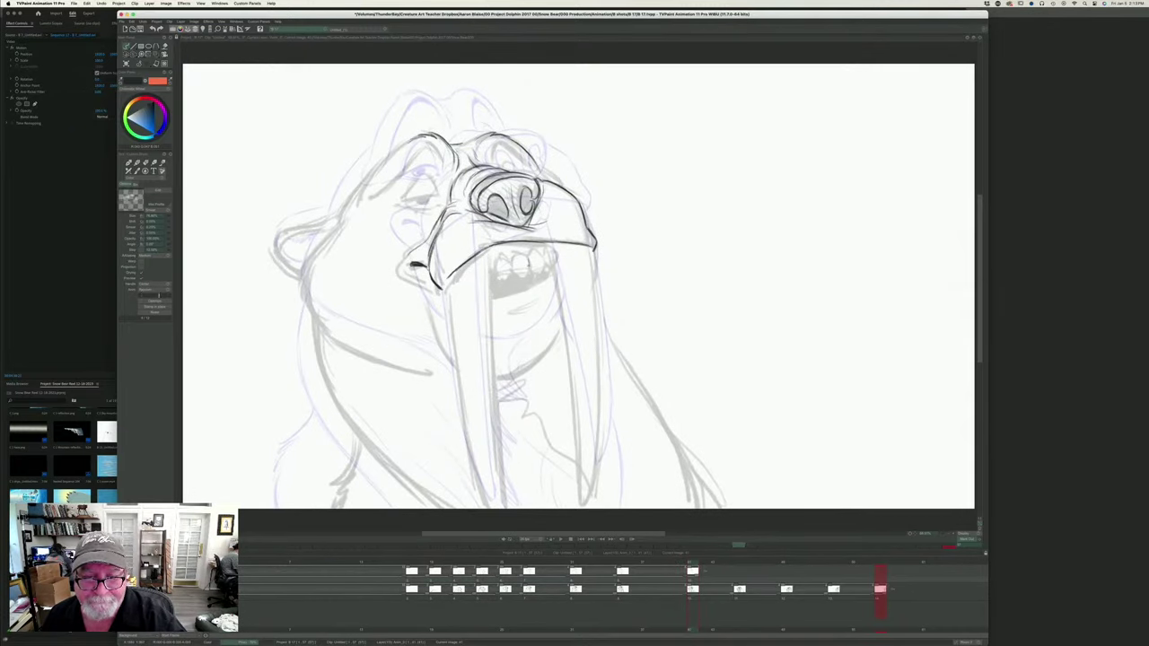
- Ink the three upper teeth nearest the far tusk, matching their shapes to the previous drawing
key("Left")
key("Right")
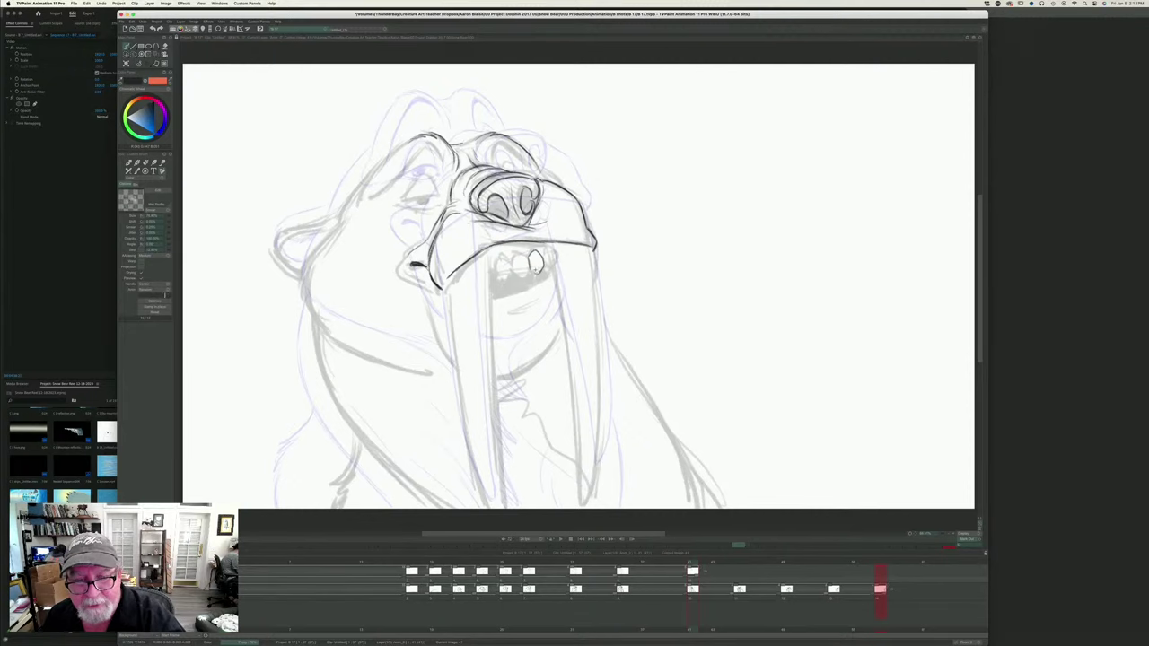
key("Left")
key("Right")
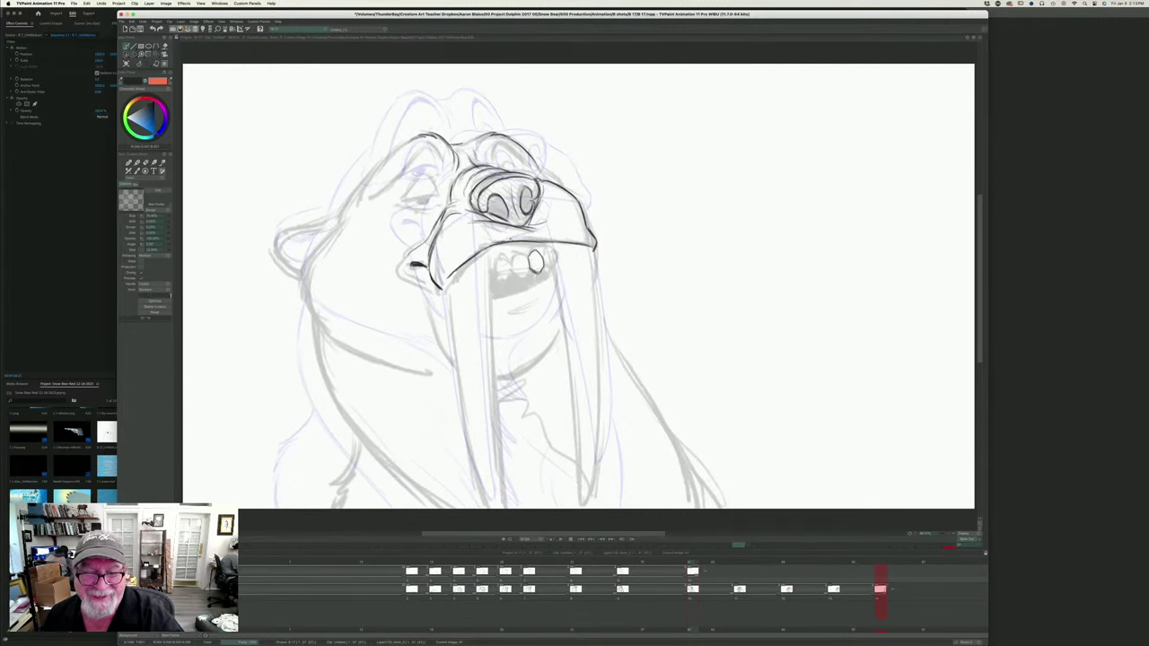
key("Left")
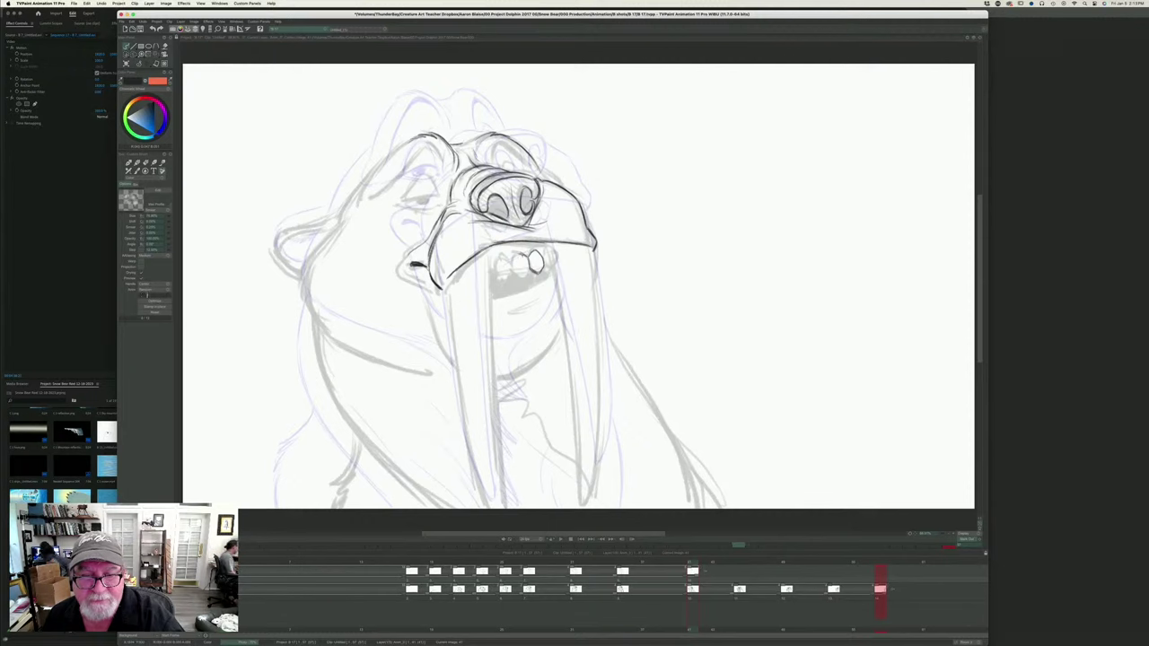
key("Right")
key("Left")
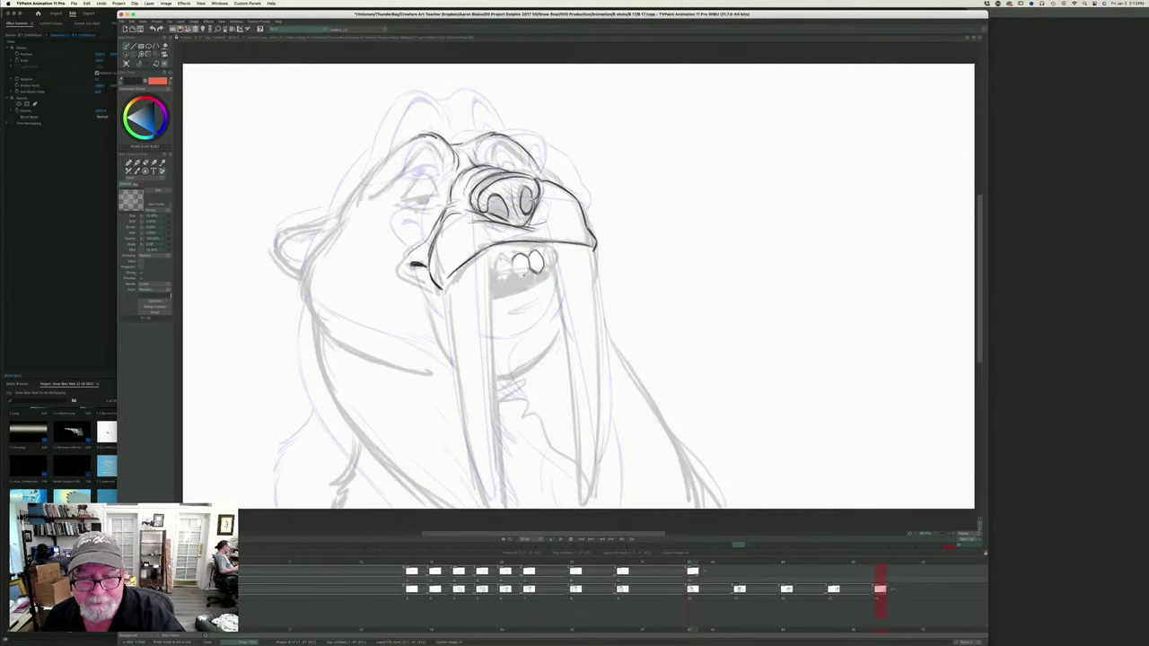
key("Right")
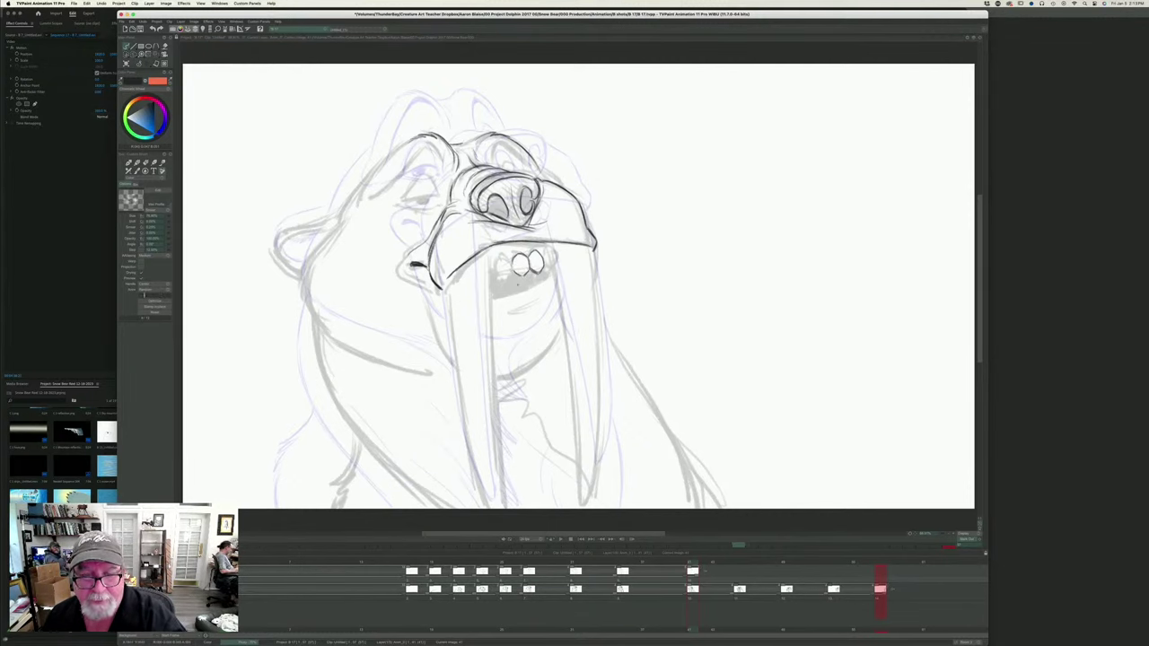
key("Left")
key("Right")
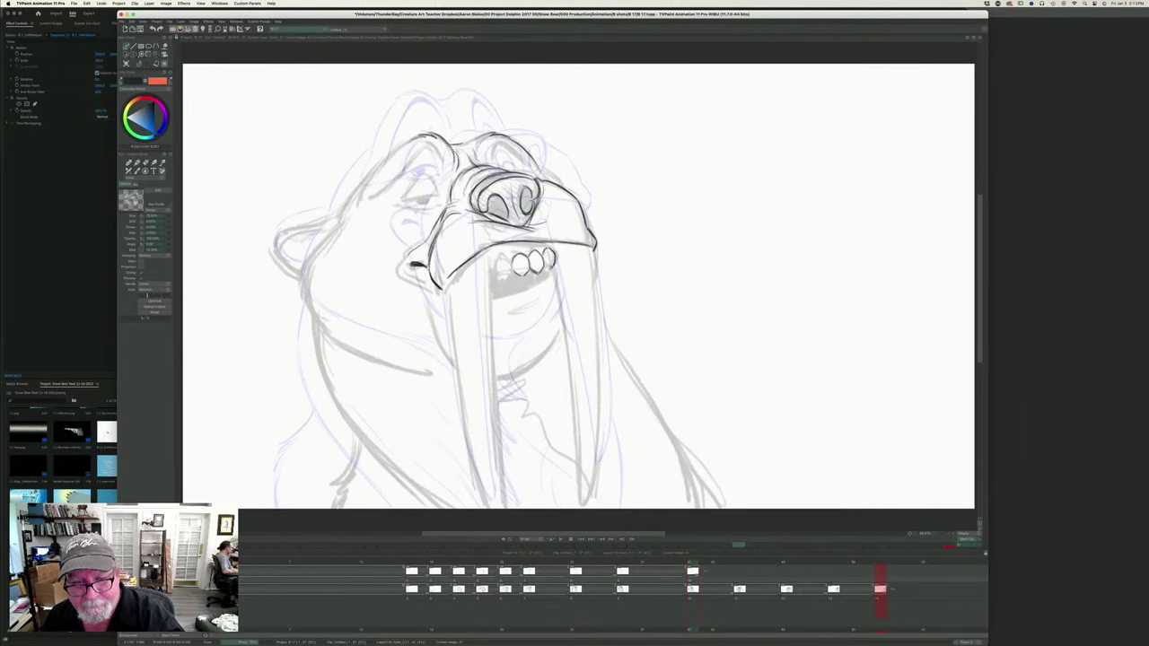
- Ink the fourth upper tooth, on the near-tusk side, checking its shape against the previous drawing
key("Left")
key("Right")
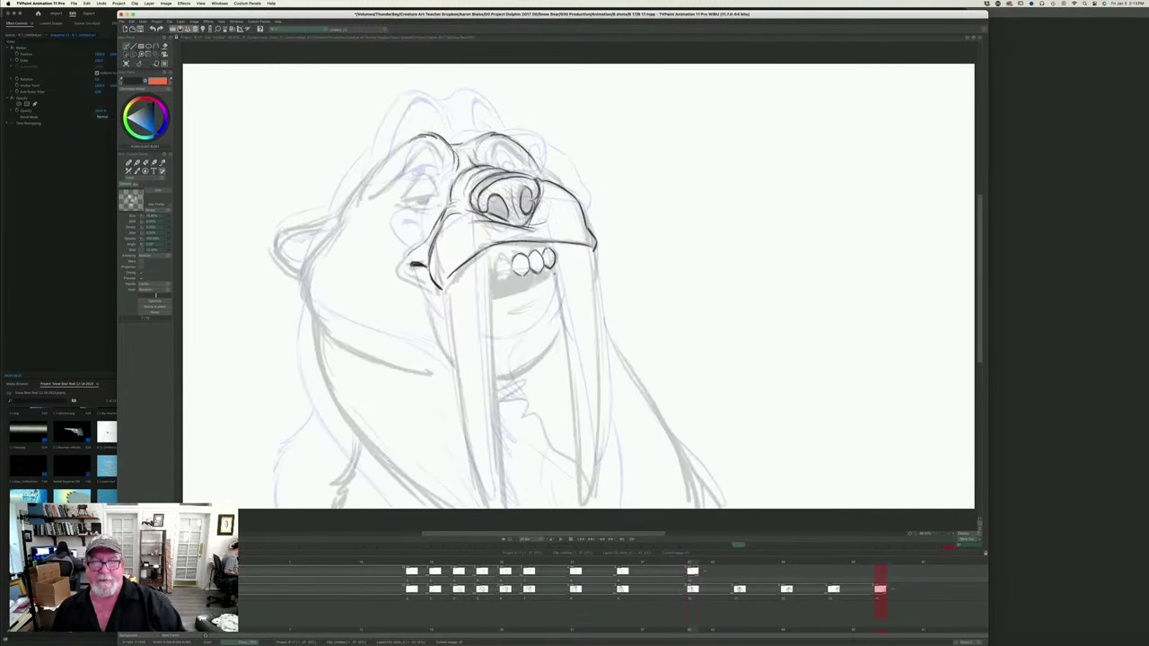
key("Left")
key("Right")
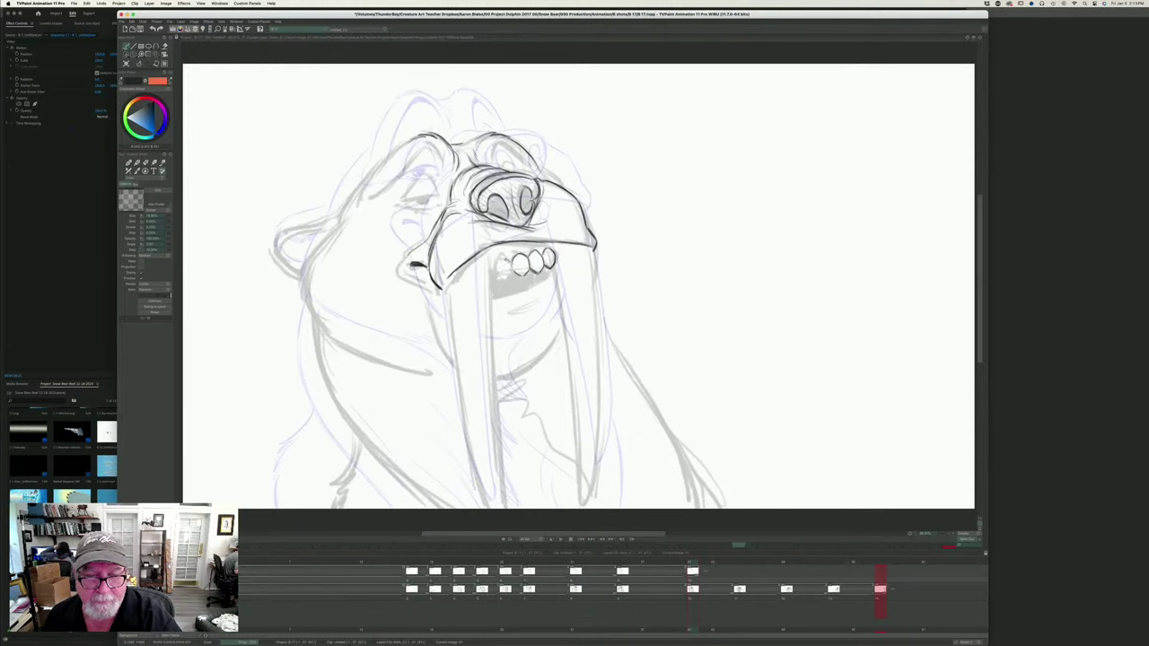
key("Left")
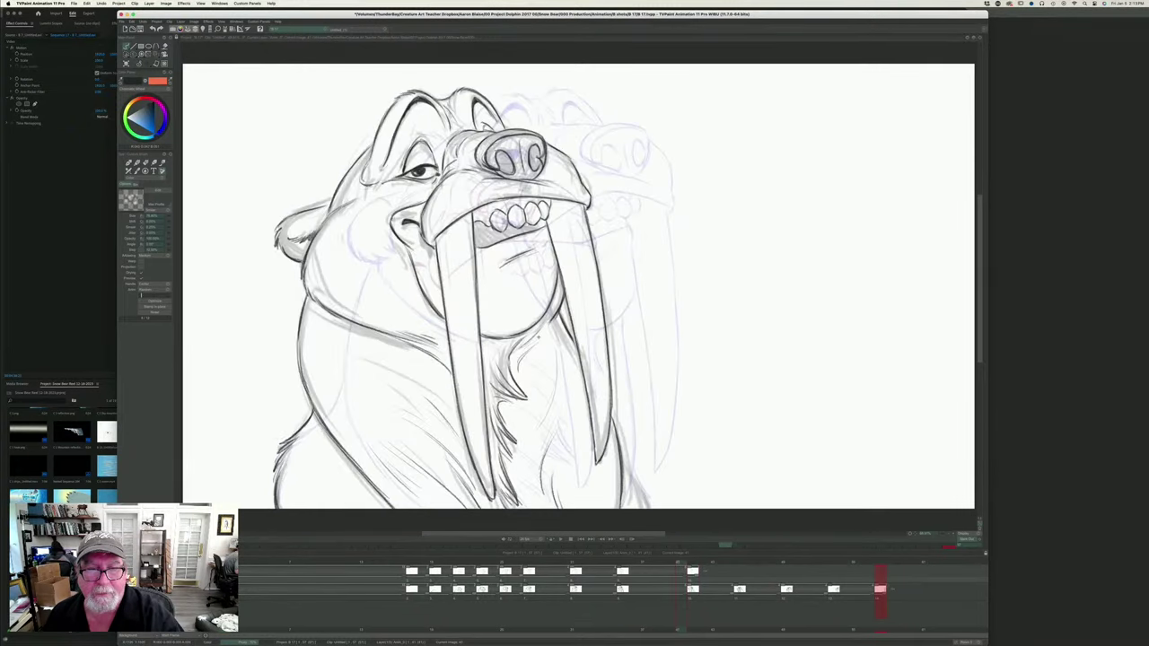
key("Right")
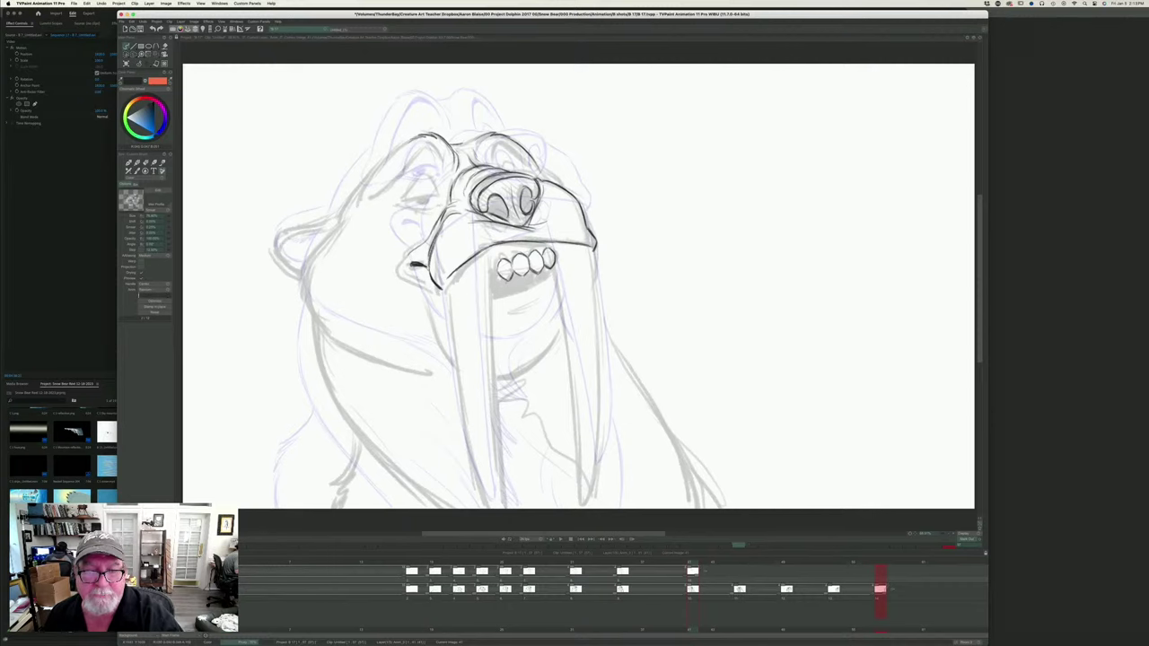
- Ink the small tooth edge toward the near tusk and the short line joining the upper lip to the farthest tooth
key("Left")
key("Right")
key("Left")
key("Right")
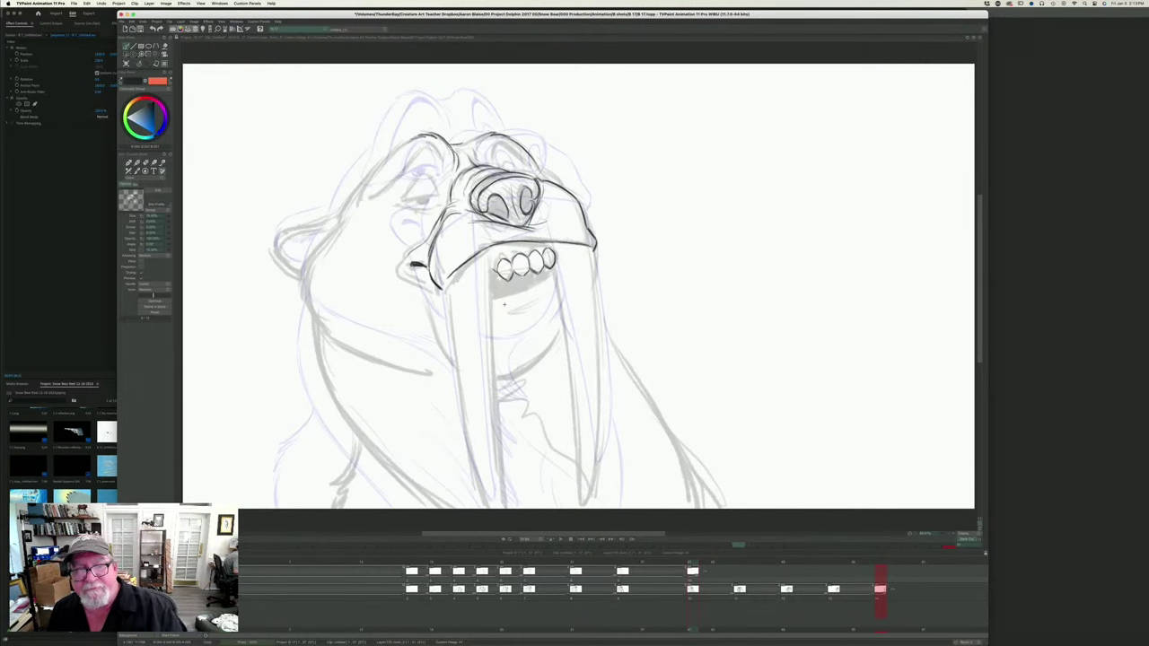
key("Left")
key("Right")
left_click_drag(555, 242, 557, 255)
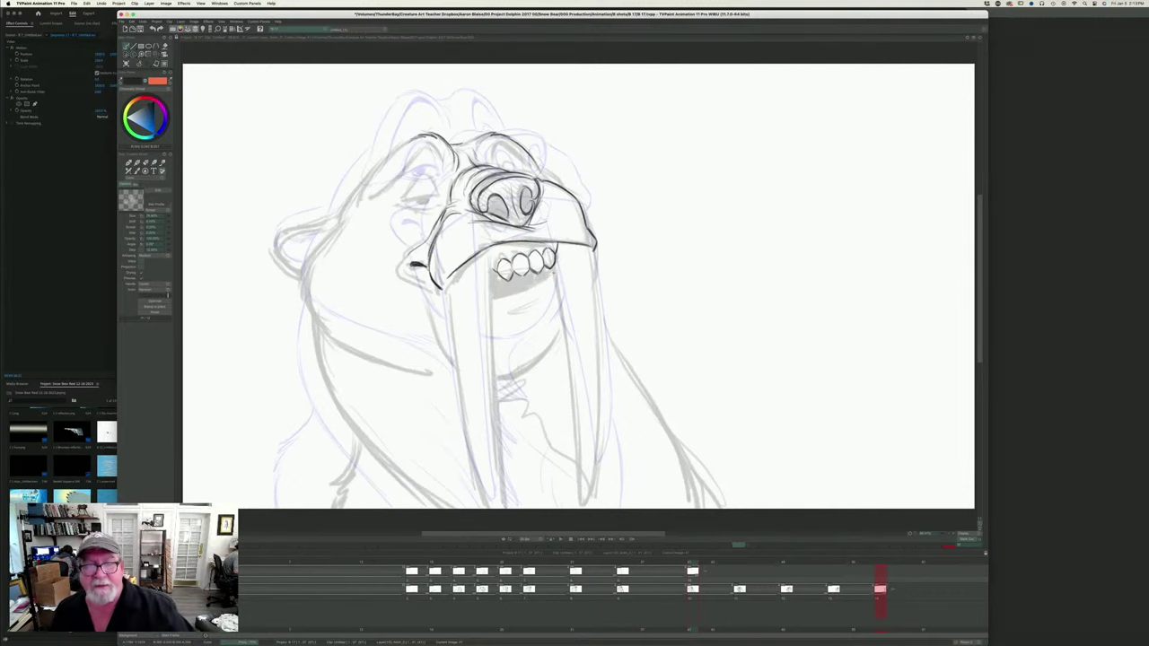
- Flip between this and the previous drawing to compare the row of teeth and the start of the far tusk
key("Left")
key("Right")
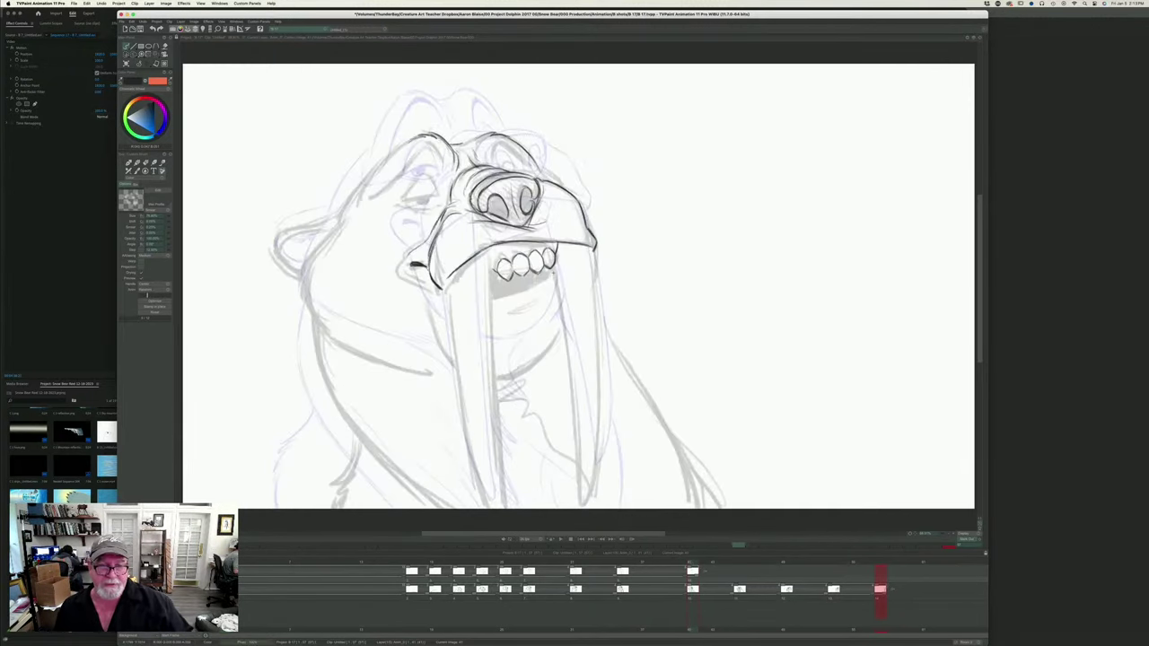
key("Left")
key("Right")
key("Left")
key("Right")
key("Left")
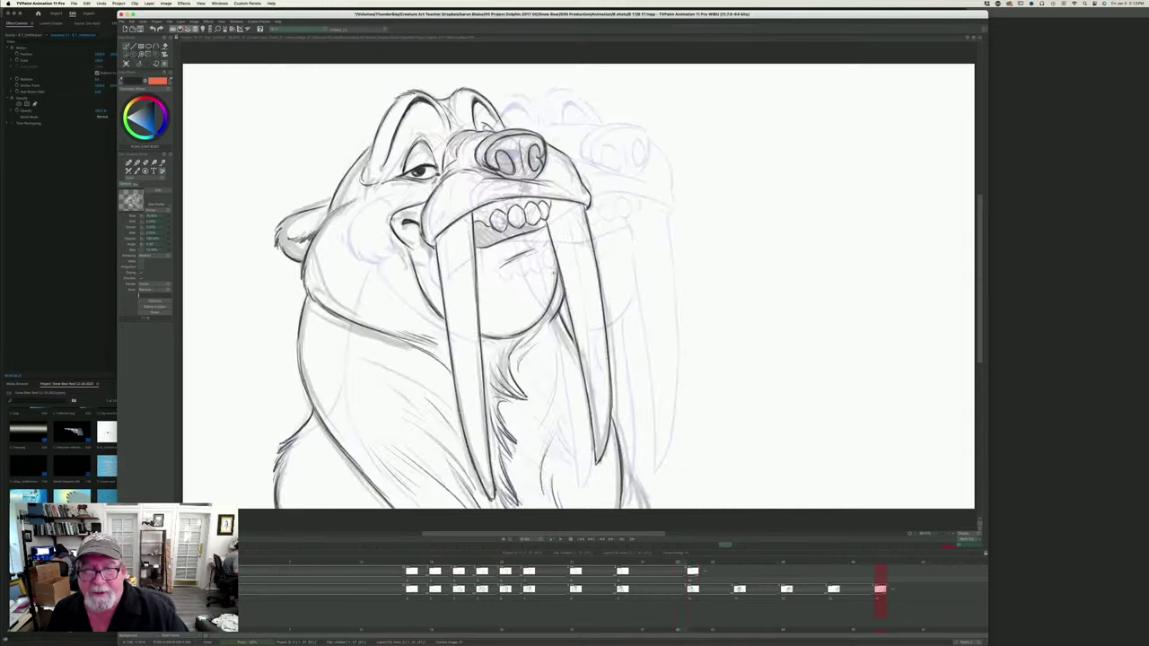
key("Right")
key("Left")
key("Right")
key("Left")
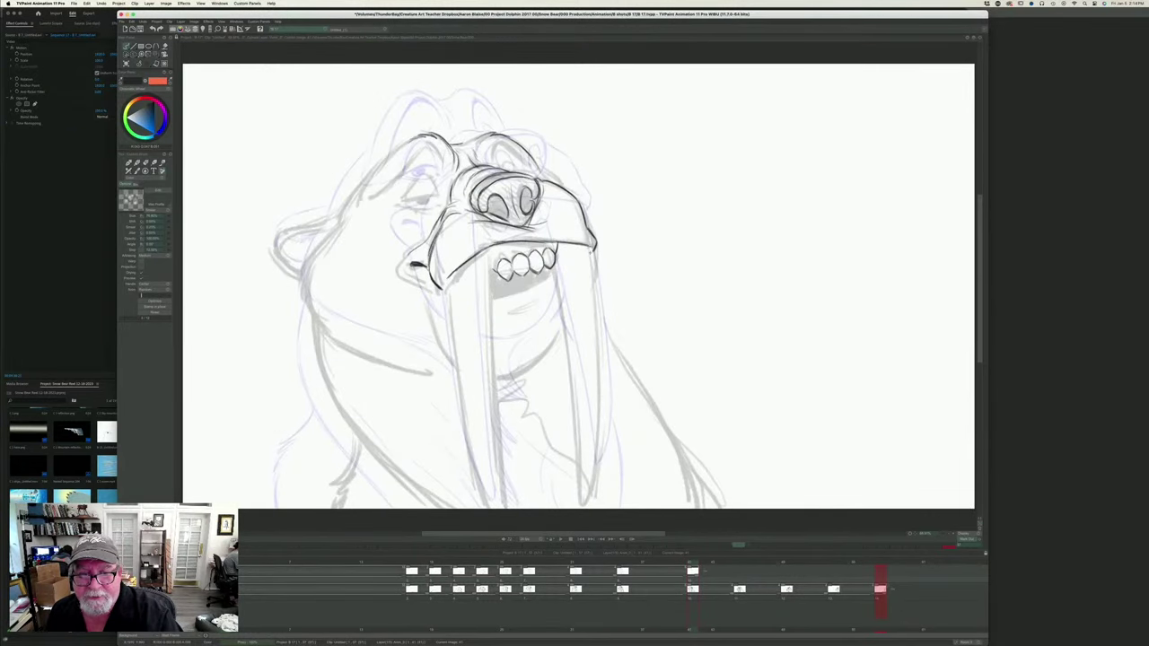
key("Right")
- Ink the outer edge of the far tusk from the lip down to its tip, comparing it with the previous drawing
left_click_drag(592, 247, 600, 321)
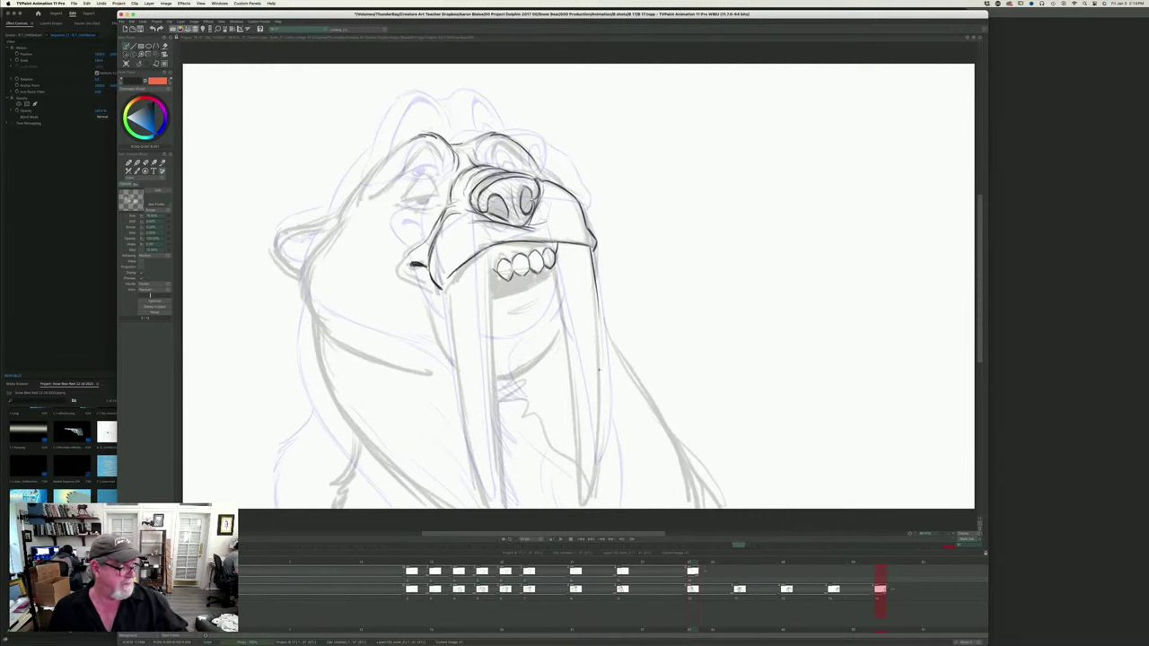
key("Left")
key("Right")
key("Left")
key("Right")
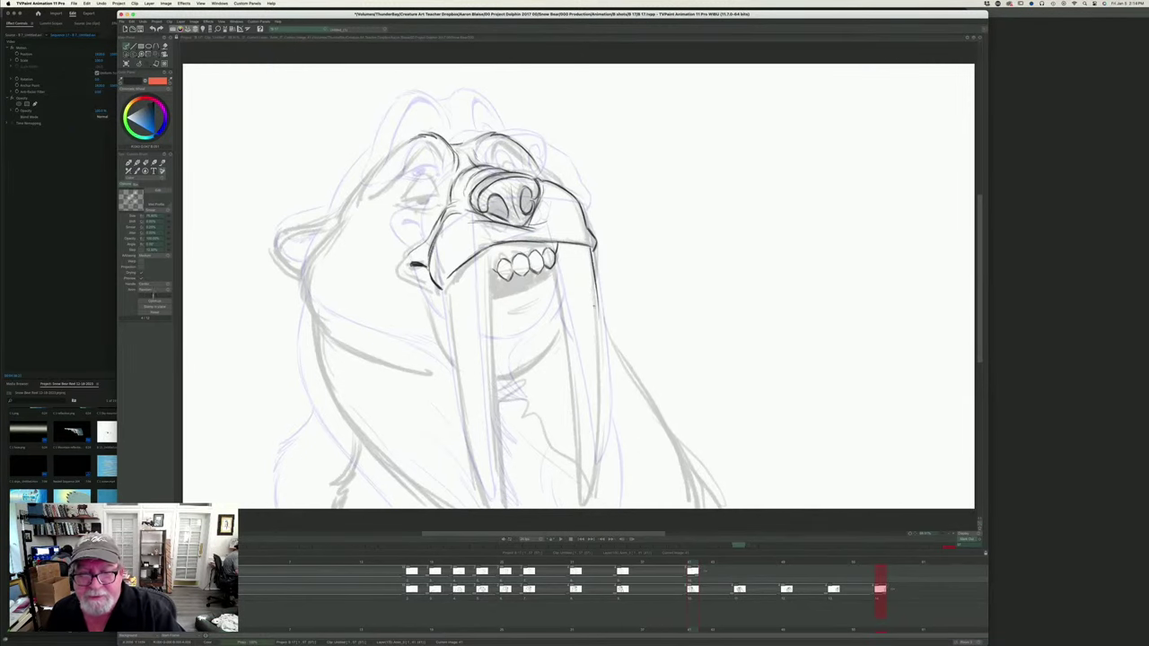
left_click_drag(598, 304, 591, 504)
key("Left")
key("Right")
key("Left")
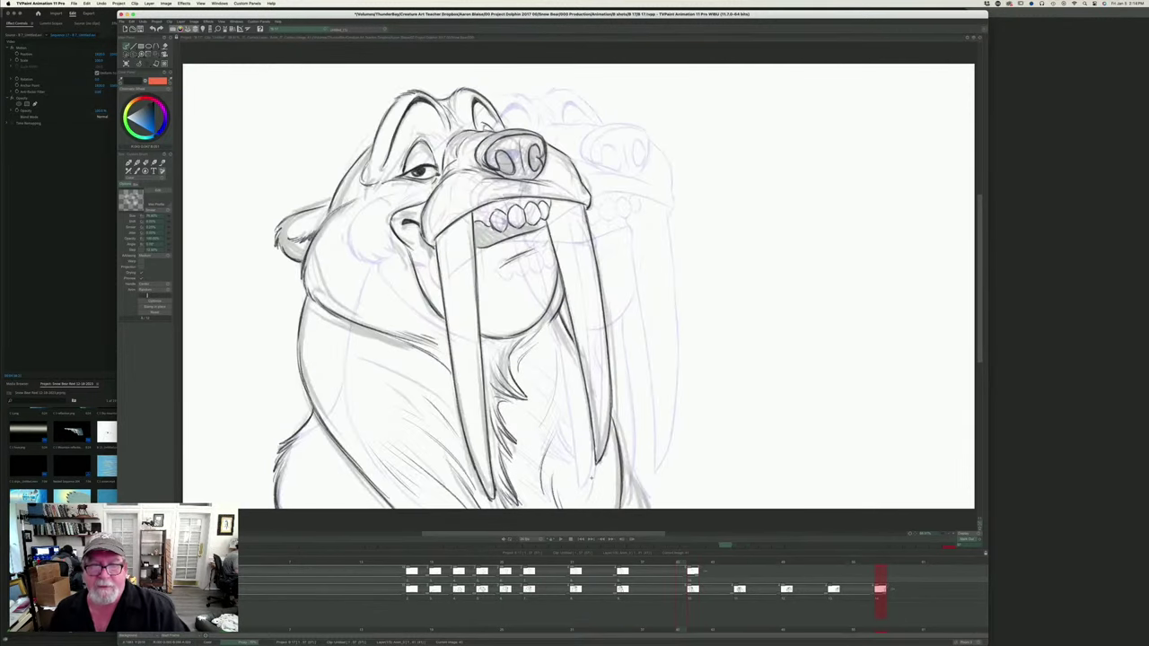
key("Right")
- Ink the inner edge of the far tusk down to the tip and check the tusk against the previous drawing
mouse_move(553, 264)
left_mouse_down()
mouse_move(579, 493)
mouse_move(600, 430)
mouse_move(582, 507)
left_mouse_up()
key("Left")
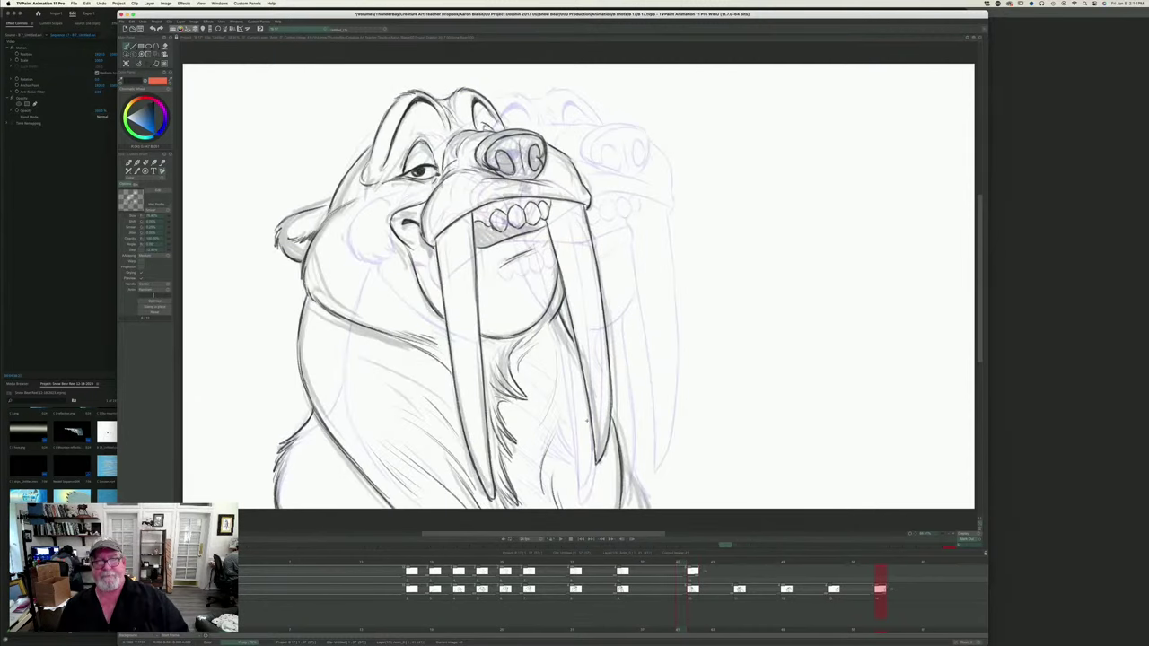
key("Right")
key("Left")
key("Right")
key("Left")
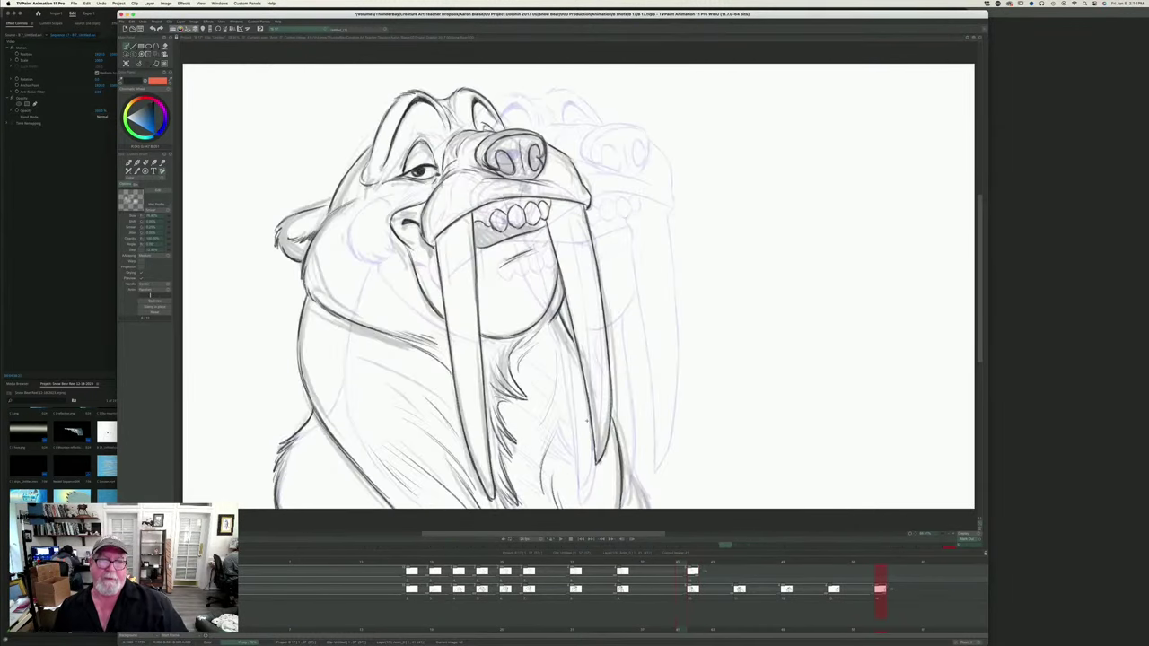
key("Right")
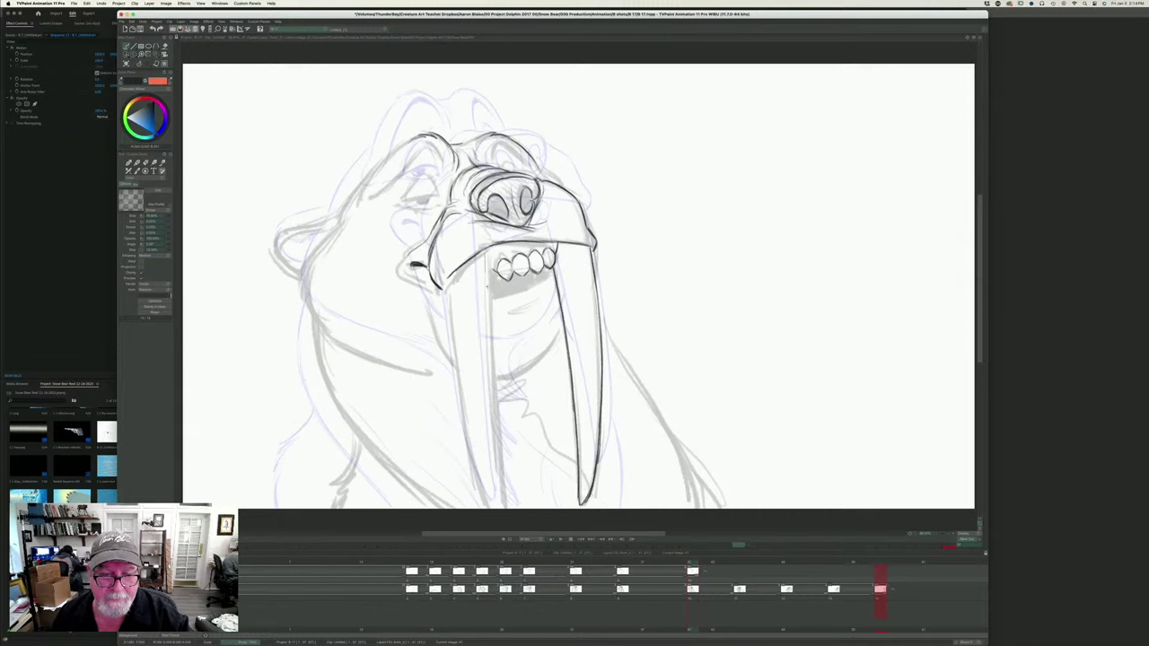
- Ink the gum line beside the last tooth and the inner edge of the near tusk down toward its tip
key("Left")
key("Right")
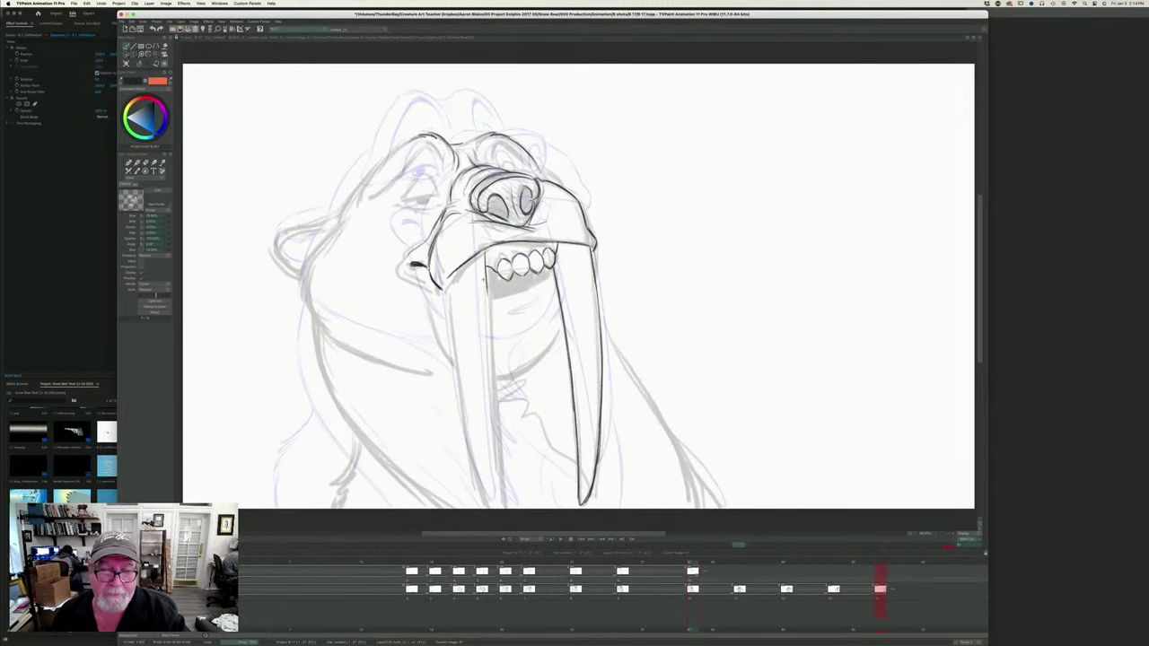
left_click_drag(487, 270, 493, 363)
left_click_drag(490, 311, 500, 440)
left_click_drag(493, 386, 501, 453)
left_click_drag(497, 408, 508, 510)
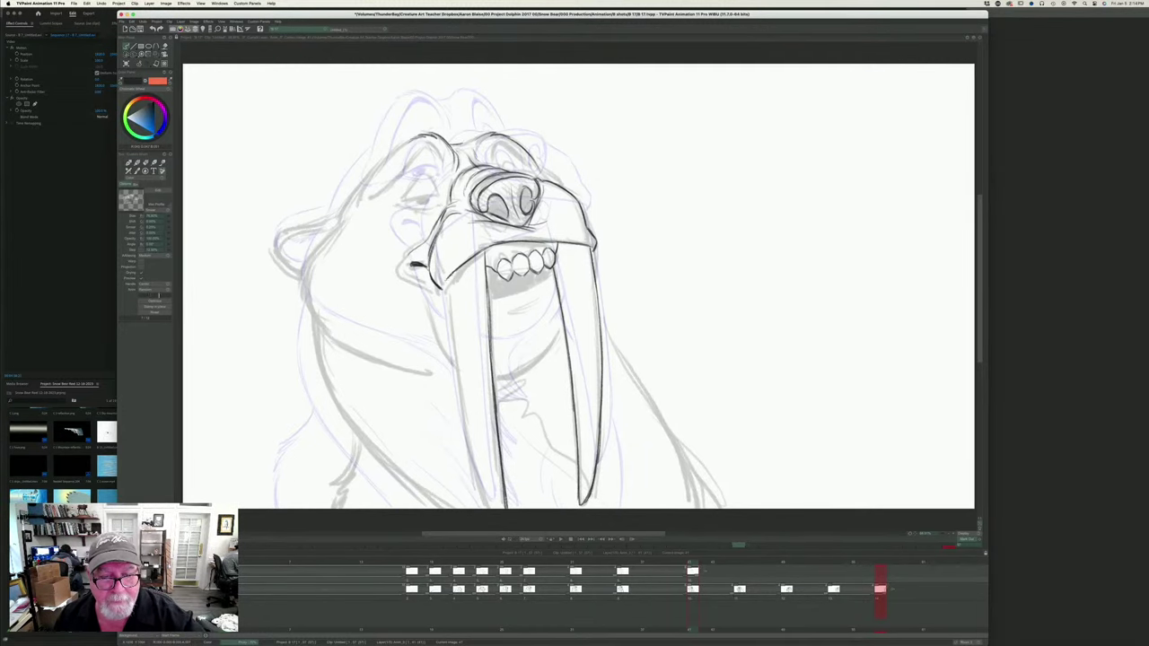
- Ink the outer edge of the near tusk down to its tip and compare both tusks with the previous drawing
left_click_drag(447, 276, 462, 415)
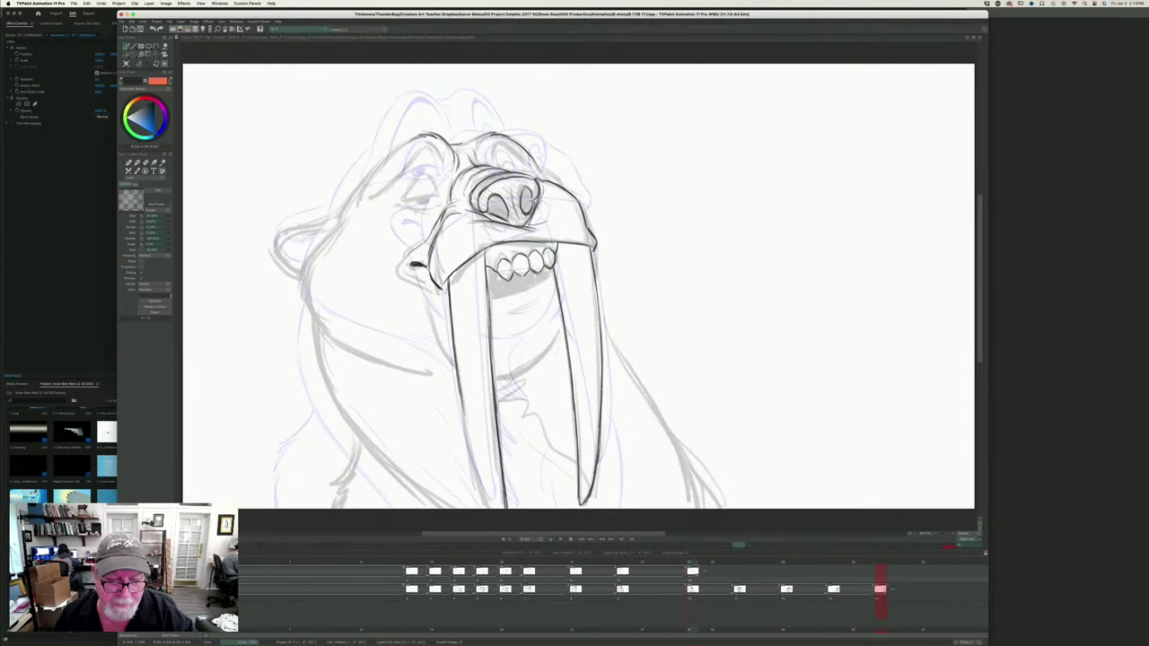
left_click_drag(457, 370, 479, 485)
left_click_drag(470, 441, 484, 503)
left_click_drag(475, 465, 486, 506)
key("Left")
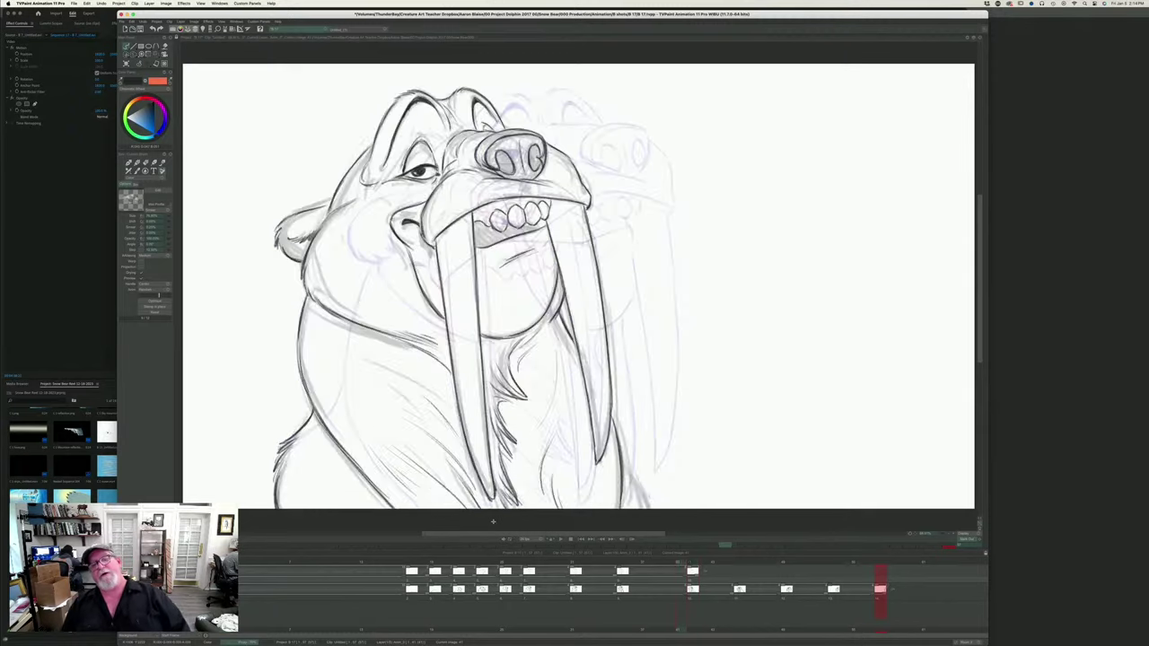
key("Right")
key("Left")
key("Right")
key("Left")
key("Right")
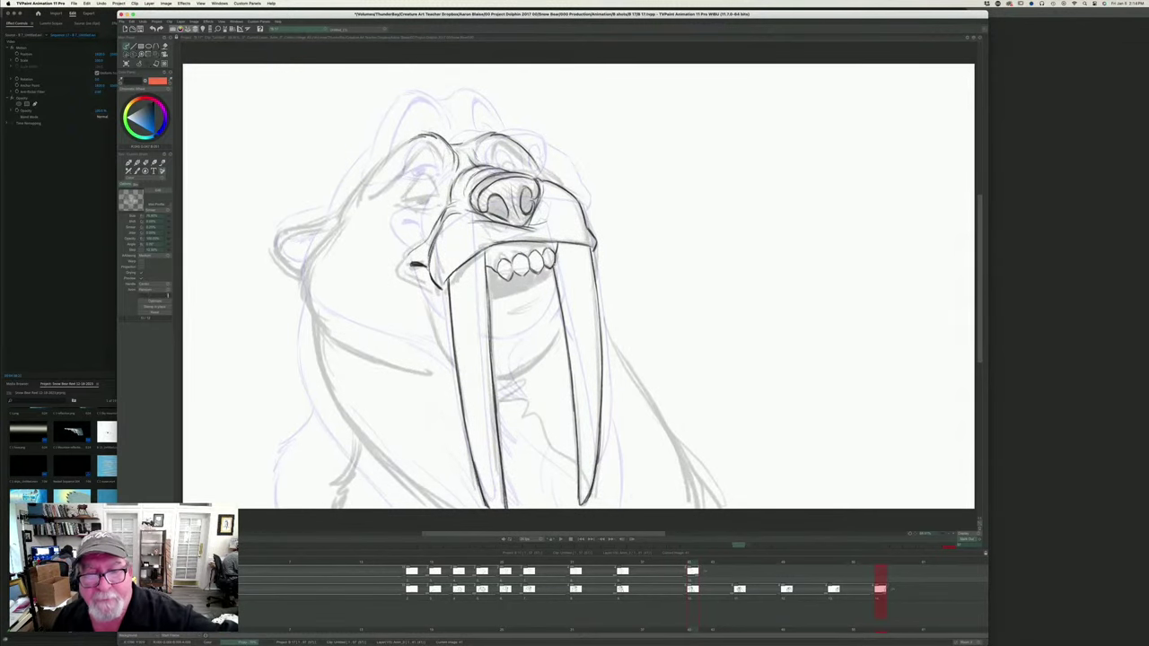
- Ink the lower lip line under the shaded mouth and the chin crease, checking them against the previous drawing
mouse_move(554, 273)
left_mouse_down()
mouse_move(485, 297)
mouse_move(518, 309)
mouse_move(508, 313)
left_mouse_up()
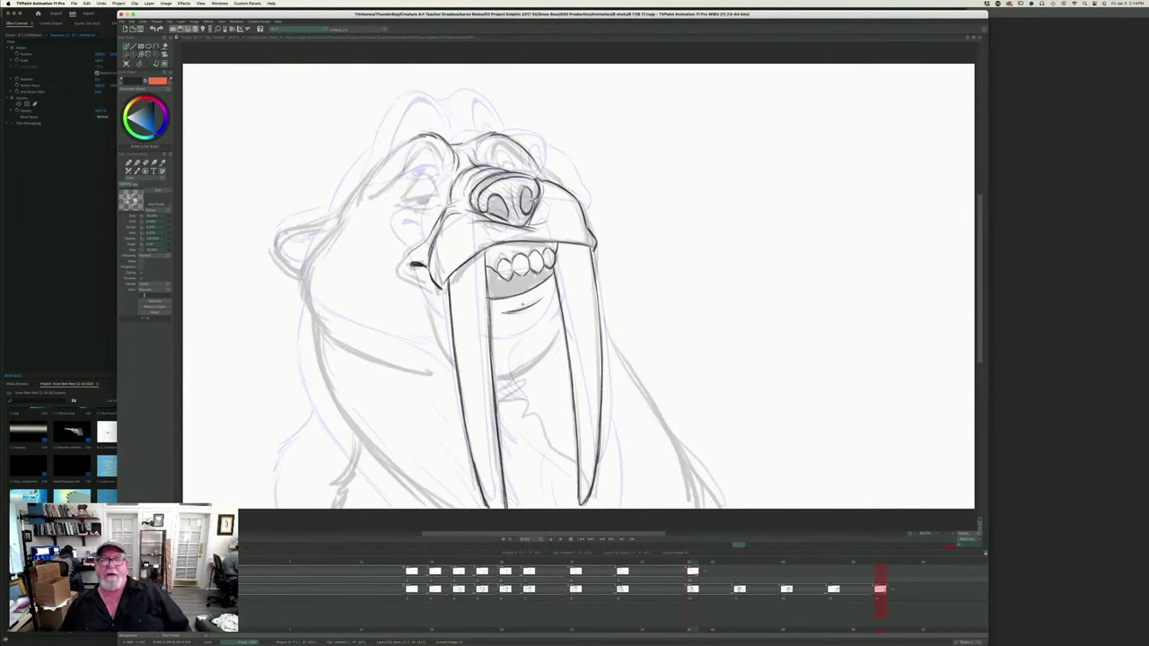
key("Left")
key("Right")
key("Left")
key("Right")
key("Left")
key("Right")
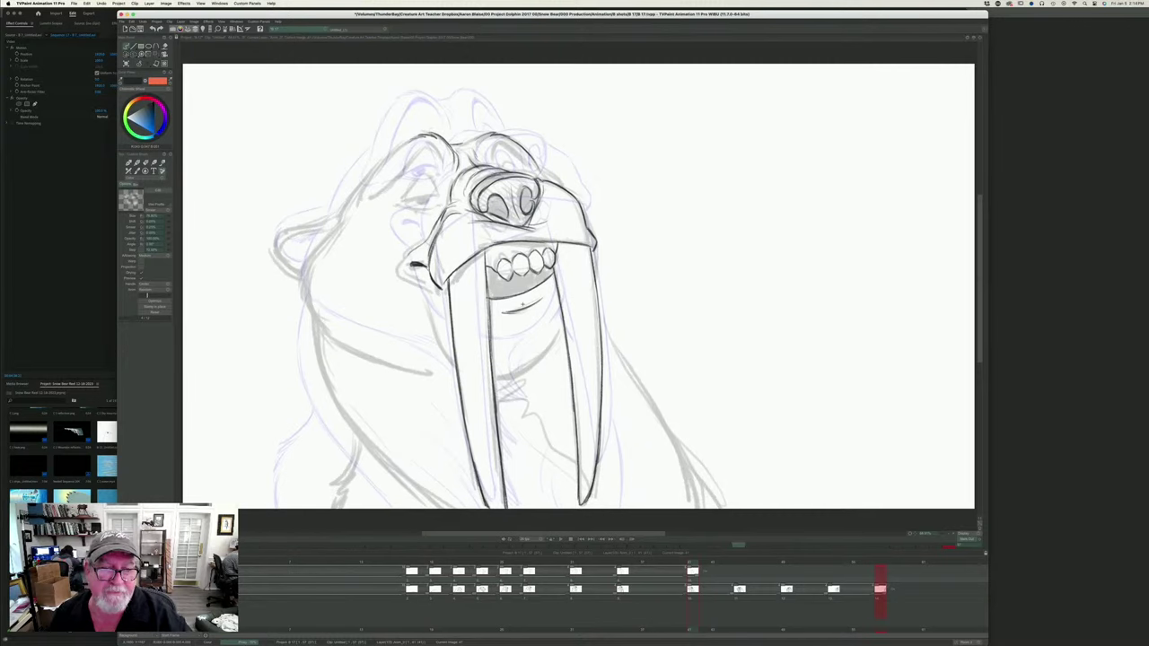
- Ink the mouth-corner fold, the jaw line beside the near tusk and the chin curve between the tusks
mouse_move(428, 241)
left_mouse_down()
mouse_move(402, 265)
mouse_move(428, 291)
mouse_move(455, 365)
left_mouse_up()
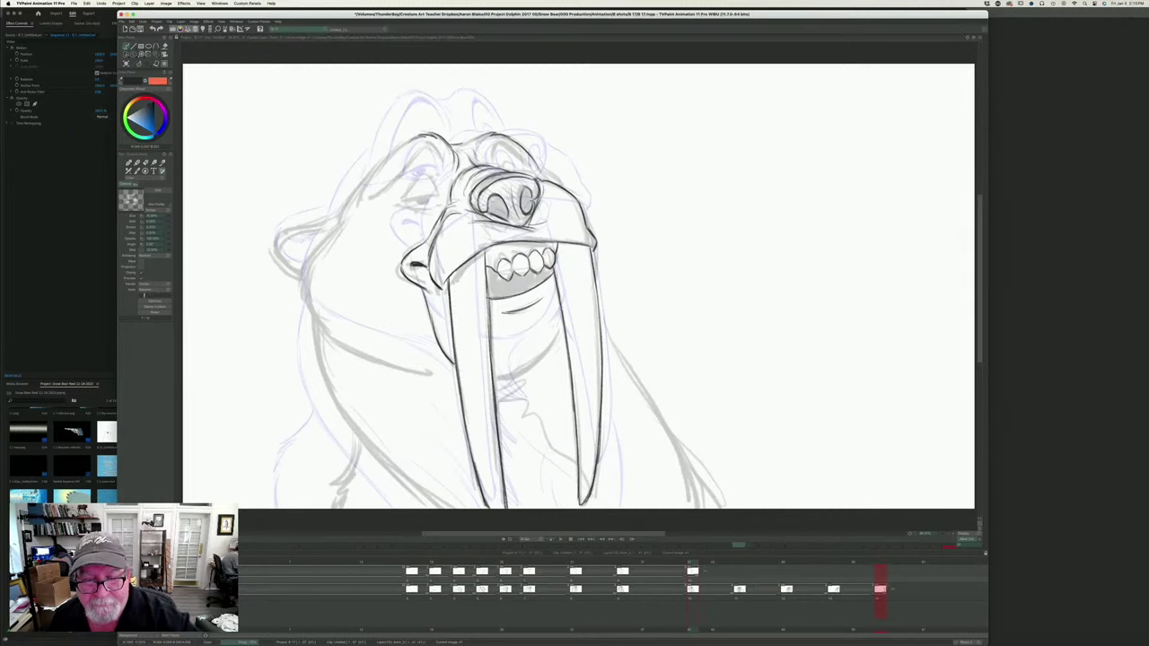
mouse_move(557, 310)
left_mouse_down()
mouse_move(537, 361)
mouse_move(495, 377)
left_mouse_up()
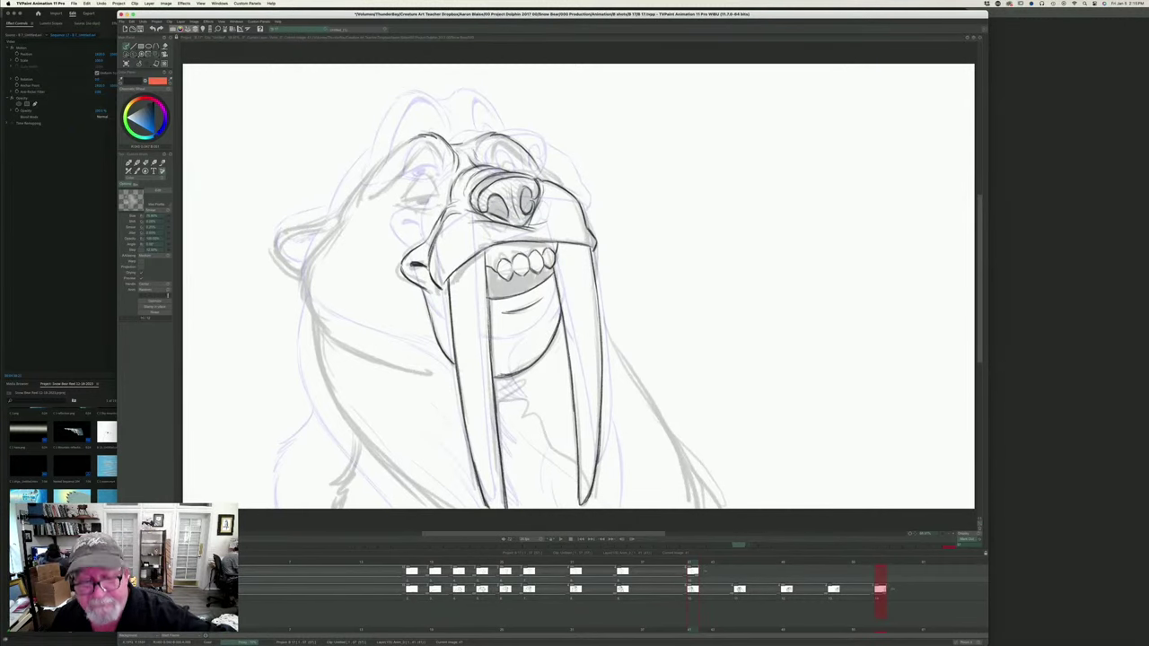
key("Left")
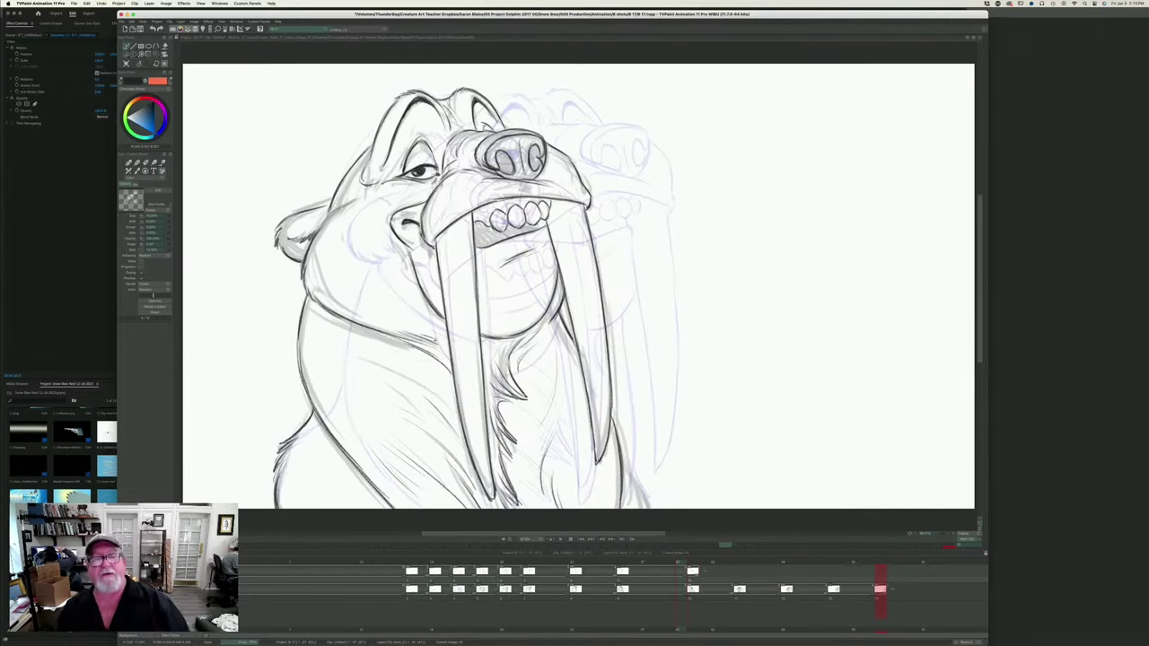
key("Right")
- Ink the near eye's lids and iris and fill in the pupil, matching the previous drawing
key("Left")
key("Right")
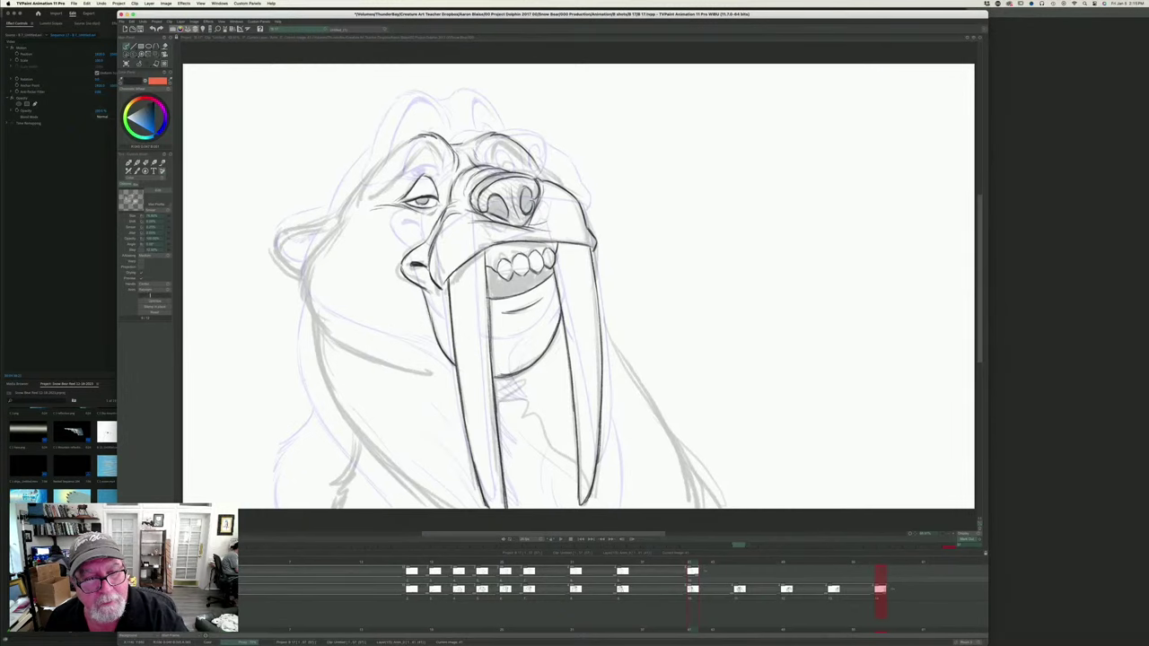
key("Left")
key("Right")
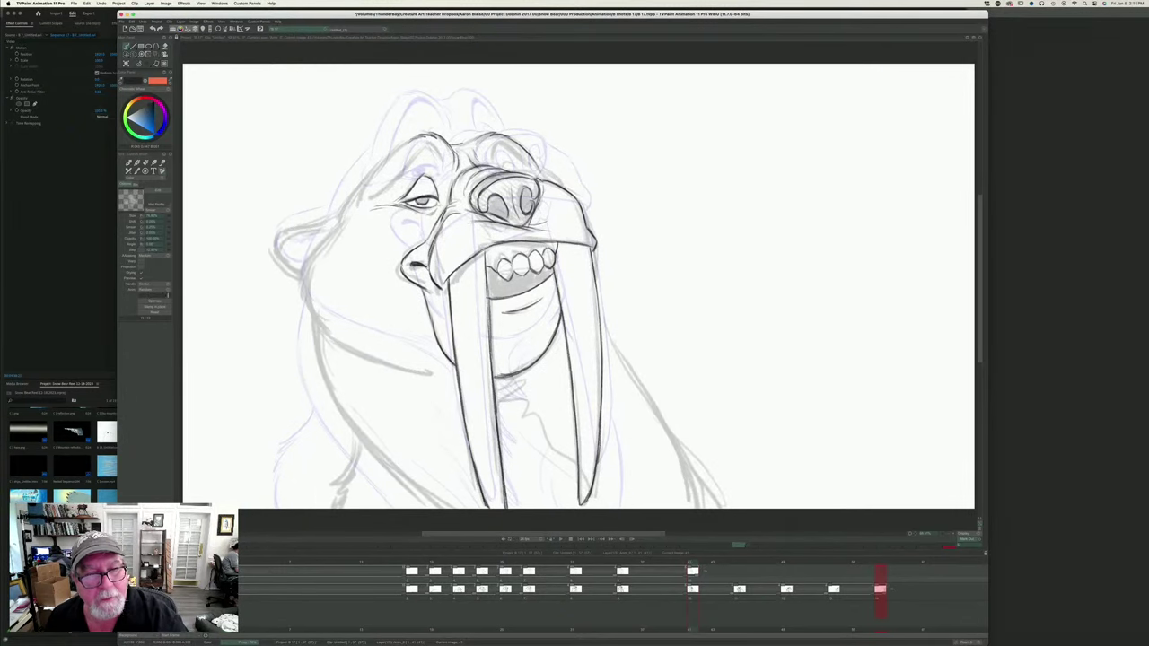
left_click_drag(419, 199, 423, 202)
key("Right")
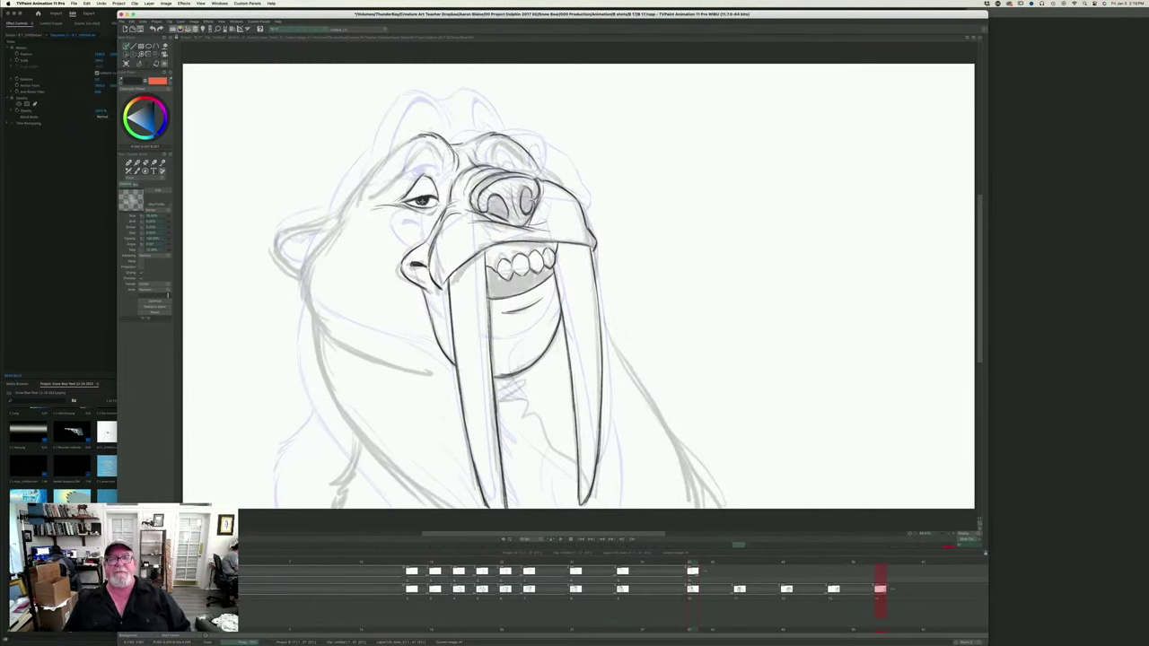
- Flip back through the preceding drawings to check the cleaned-up face and eye
key("Left")
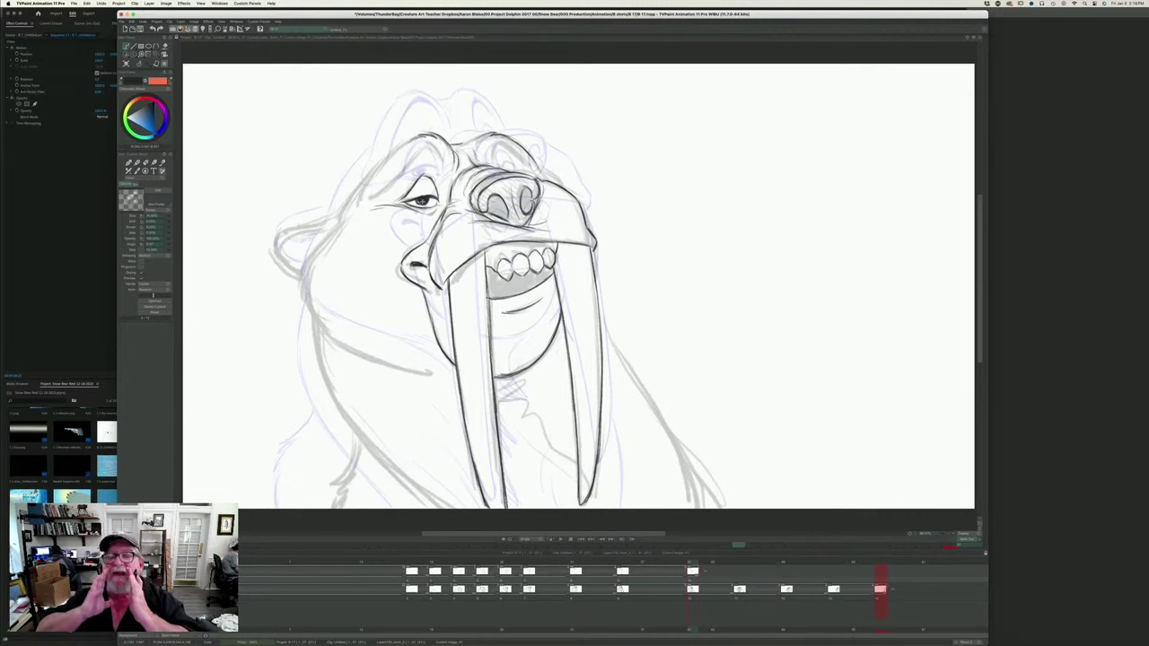
key("Right")
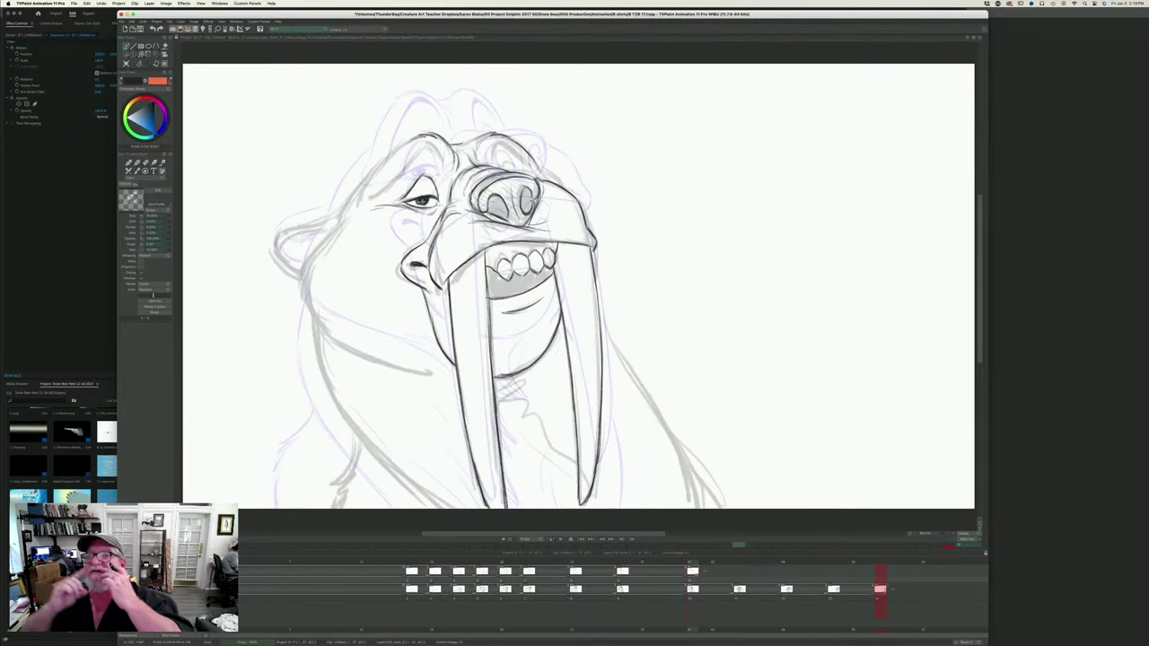
key("Left")
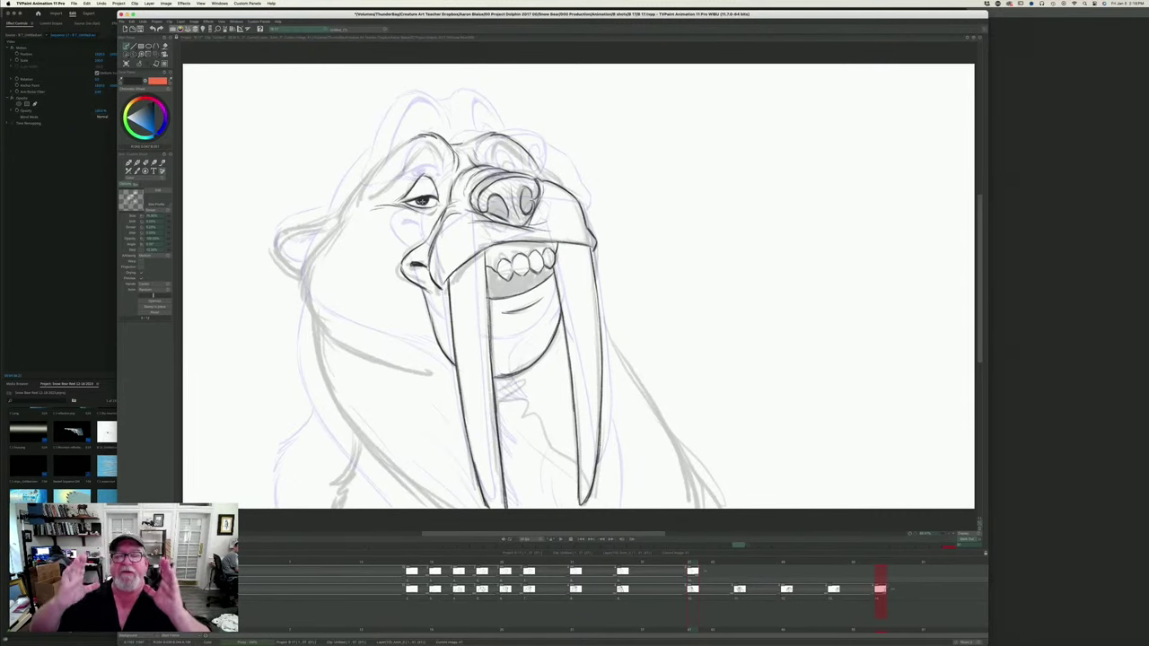
key("Left")
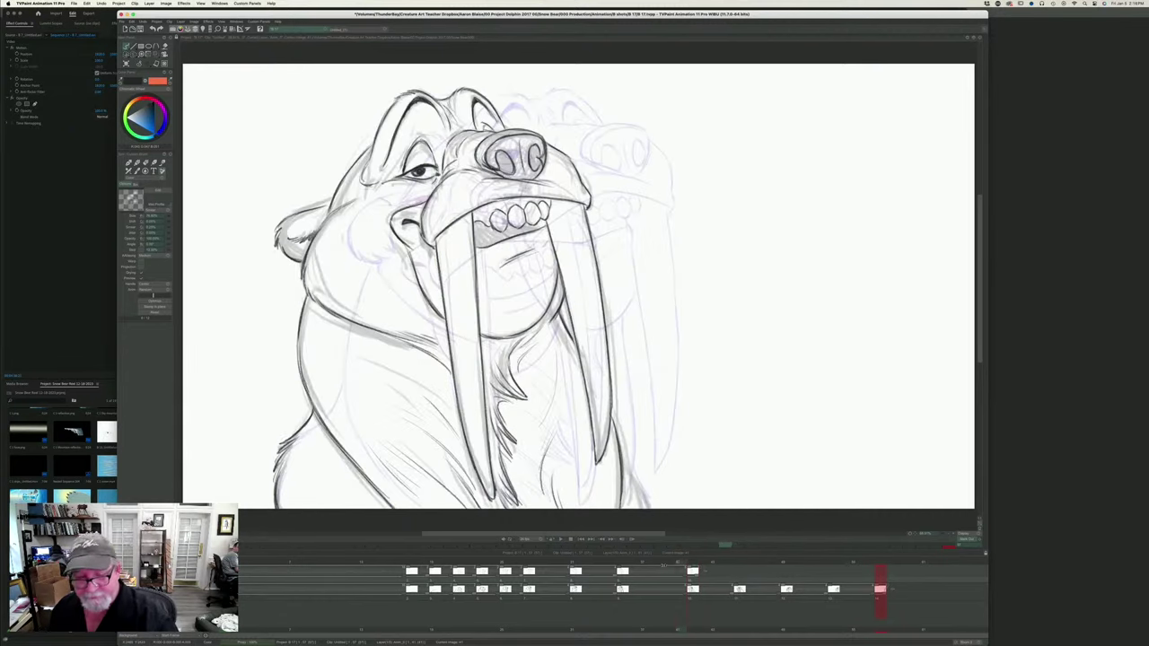
key("Left")
key("Left")
key("Right")
- Extend the exposure of the last drawing in the clean-up layer up to the next rough drawing
left_click_drag(700, 575, 733, 574)
key("Right")
key("Right")
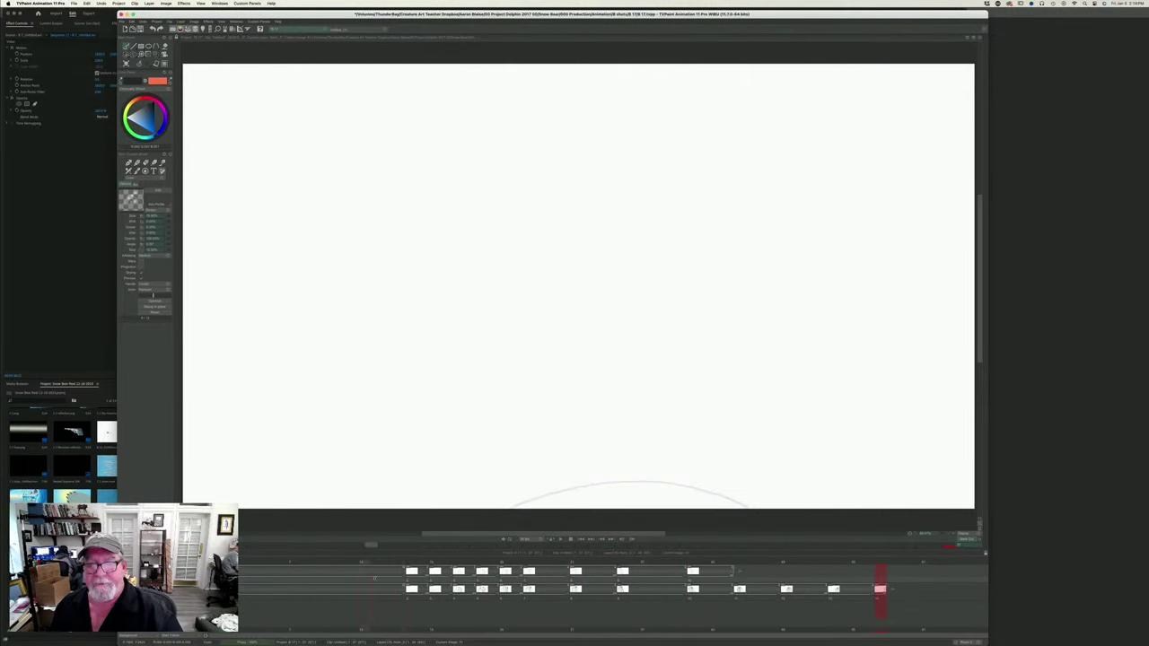
- Scrub through the timeline to review the motion across the cleaned-up drawings and the remaining roughs
key("Left")
key("Left")
left_click_drag(607, 567, 482, 566)
left_click(740, 573)
key("Right")
key("Left")
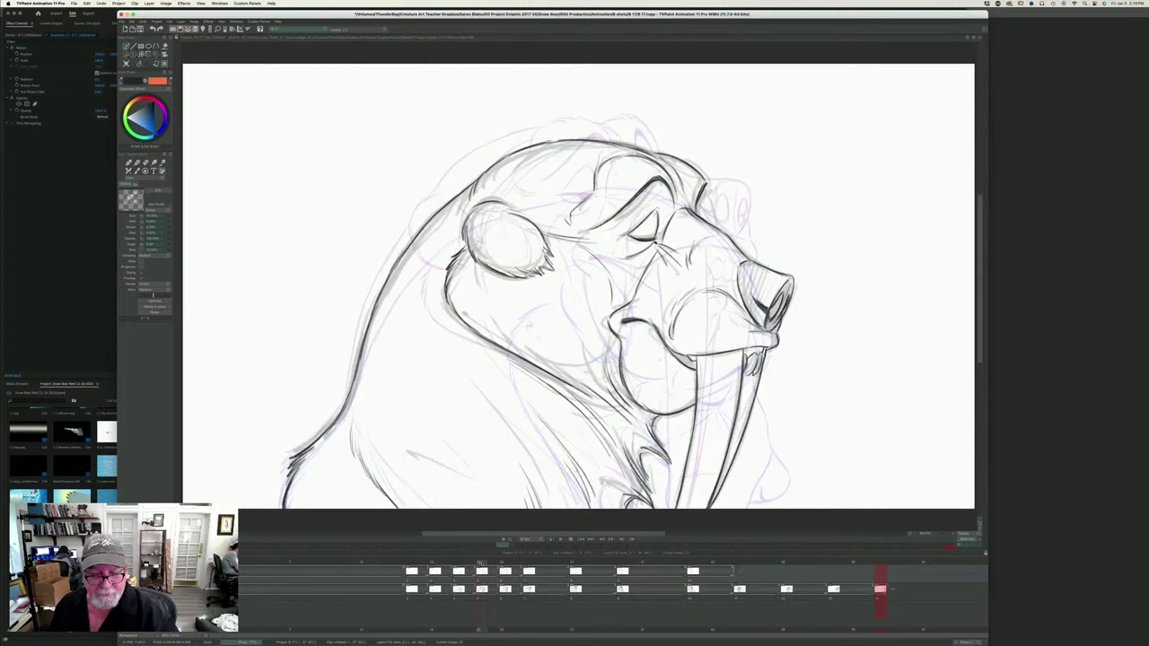
mouse_move(526, 571)
left_mouse_down()
mouse_move(799, 572)
mouse_move(351, 603)
mouse_move(833, 589)
left_mouse_up()
key("Right")
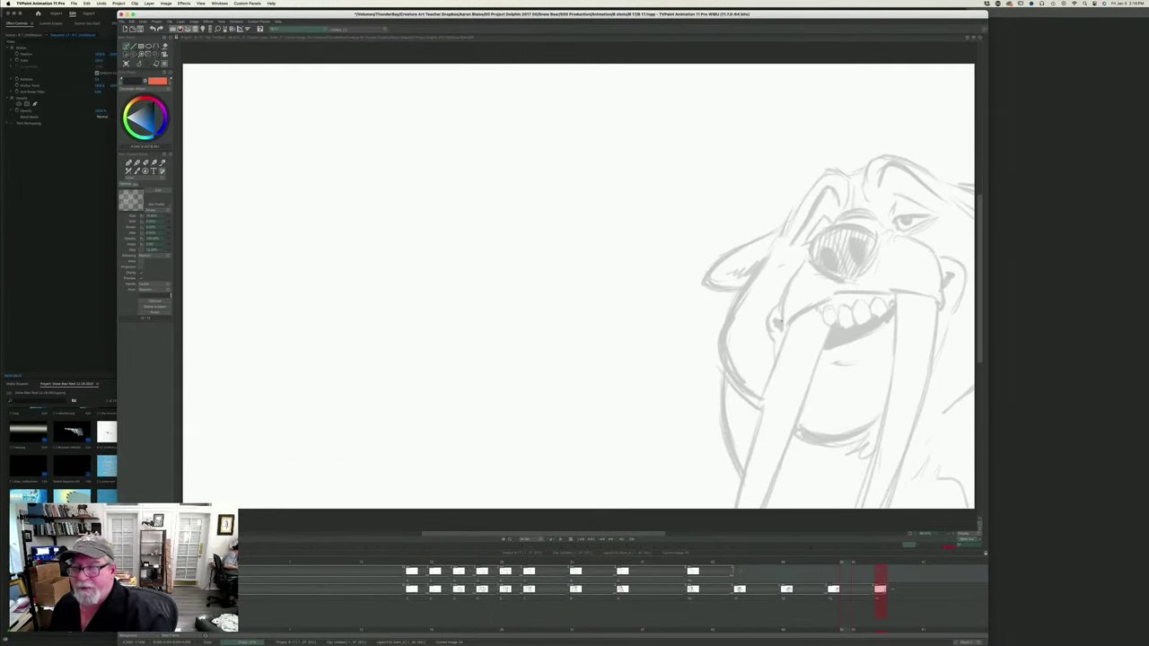
- Step back and forth through the remaining rough drawings and play the shot to review the head's motion
key("Left")
key("Left")
key("Left")
key("Left")
key("Left")
key("Left")
key("Left")
key("Left")
key("Left")
key("Left")
key("Left")
key("Left")
key("Left")
key("Left")
key("Left")
key("Left")
key("Left")
key("Left")
key("Left")
key("Left")
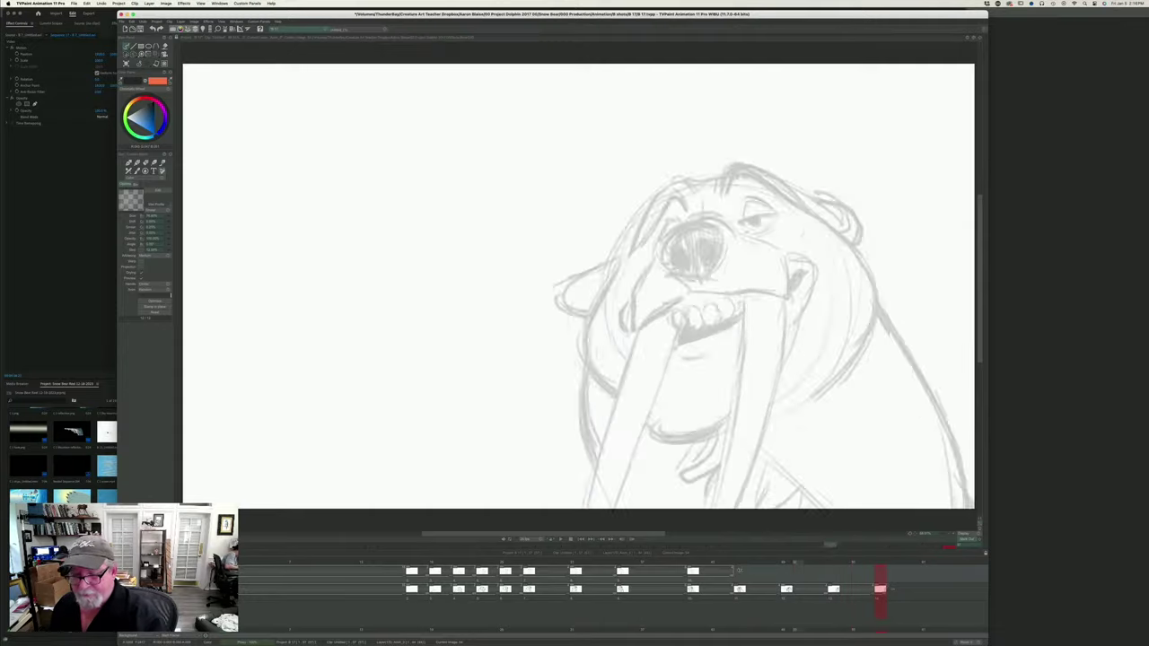
key("Right")
key("Right")
key("Right")
key("Right")
key("Right")
key("Right")
key("Right")
key("Right")
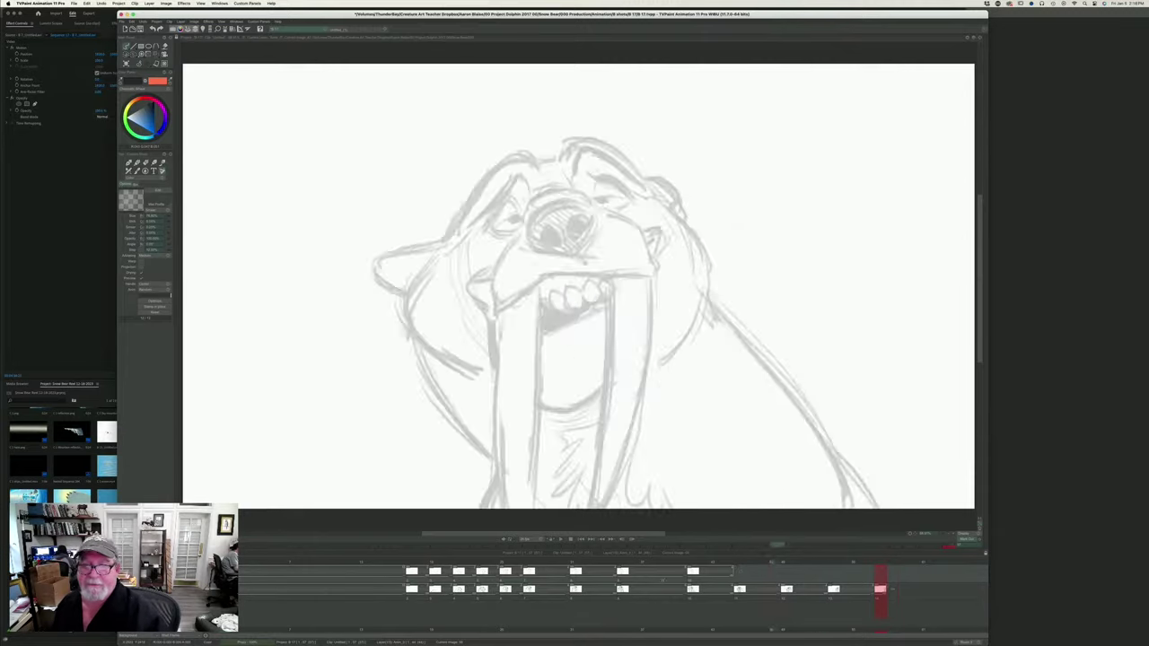
left_click(562, 541)
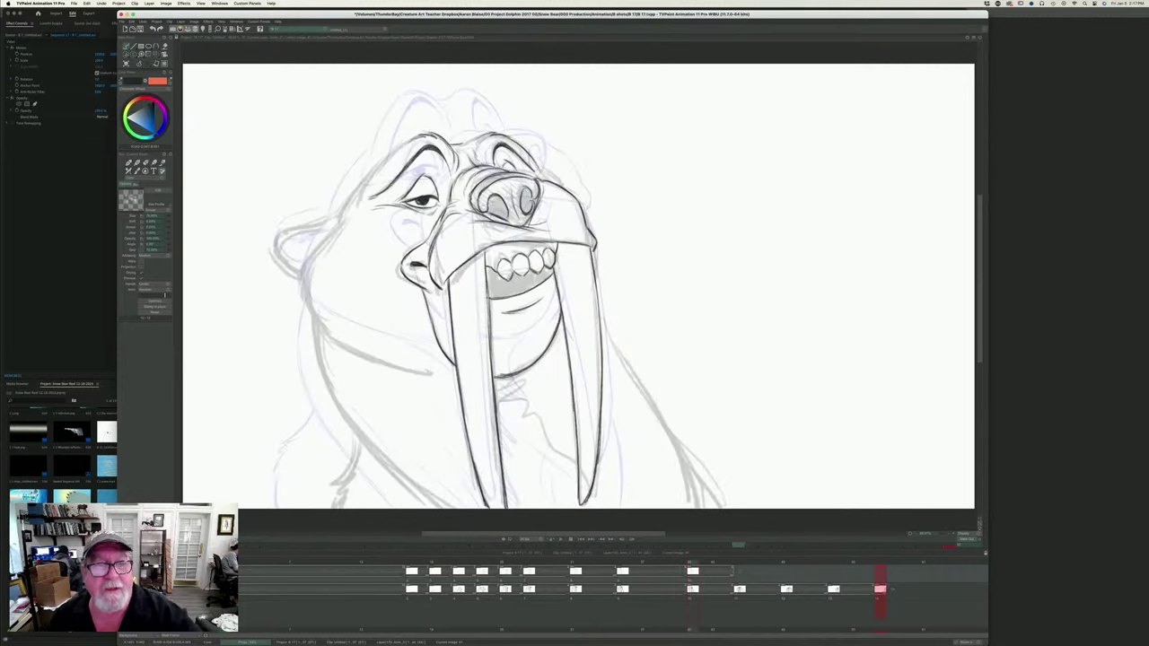
- Ink the outer edge of the near brow down the side of the head, comparing it with the previous drawing
left_click_drag(410, 142, 361, 202)
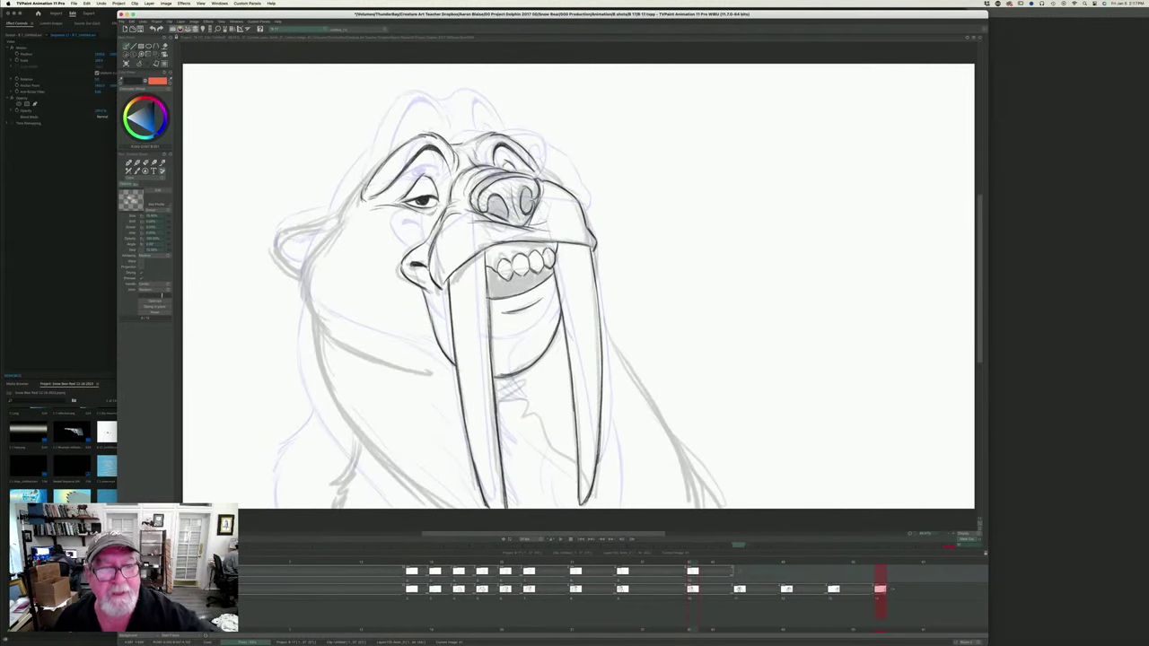
key("Left")
key("Right")
key("Left")
key("Right")
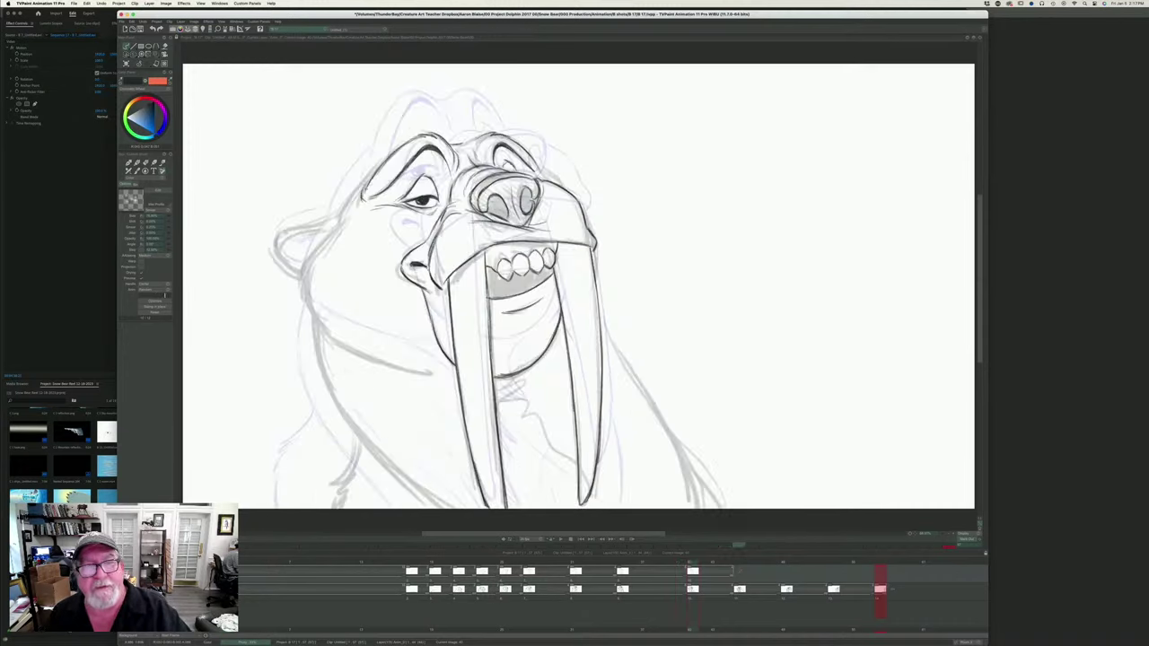
key("Left")
key("Right")
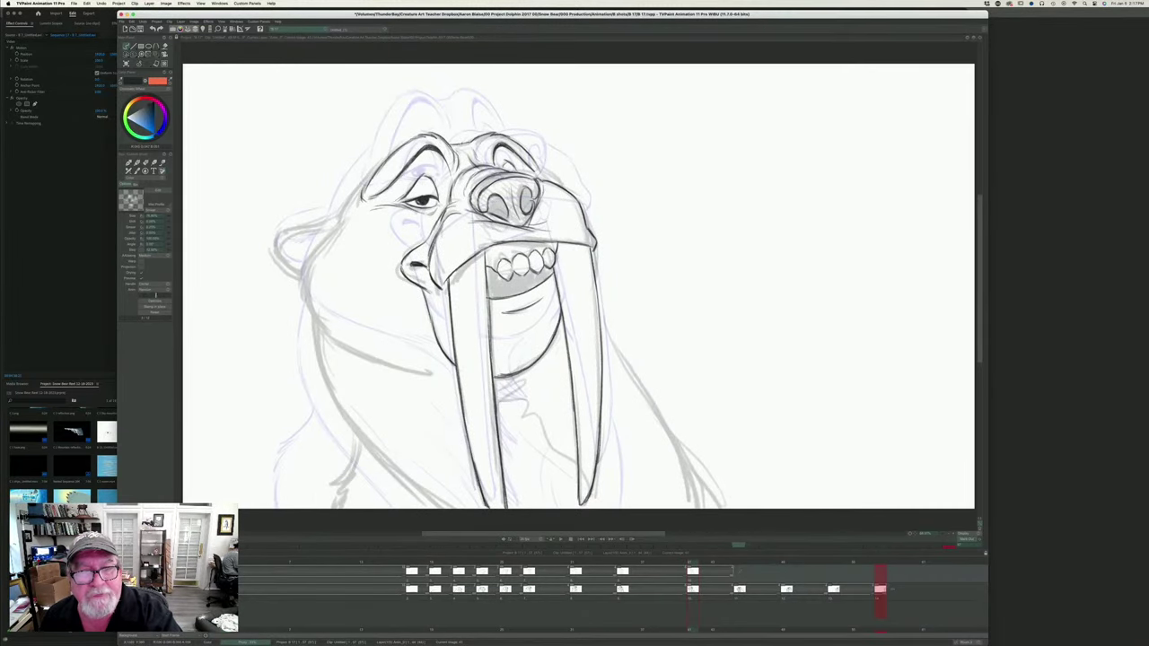
- Ink the forehead line running up into the far brow and flip to the previous drawing to compare it
left_click_drag(469, 142, 491, 134)
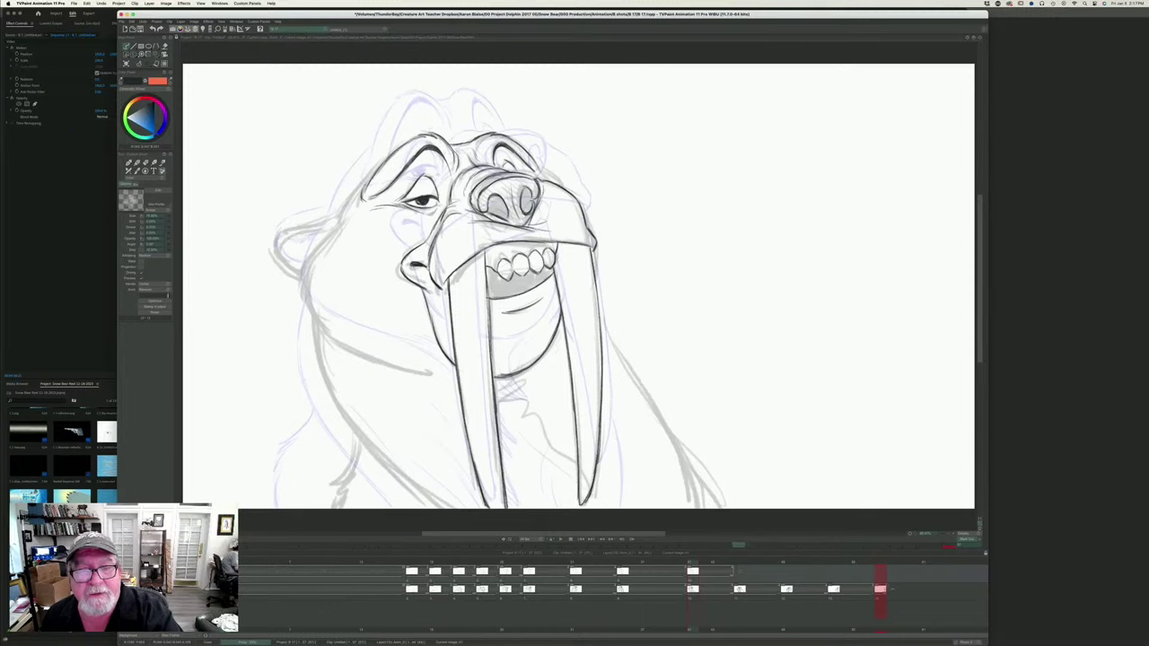
key("Left")
key("Right")
key("Left")
key("Right")
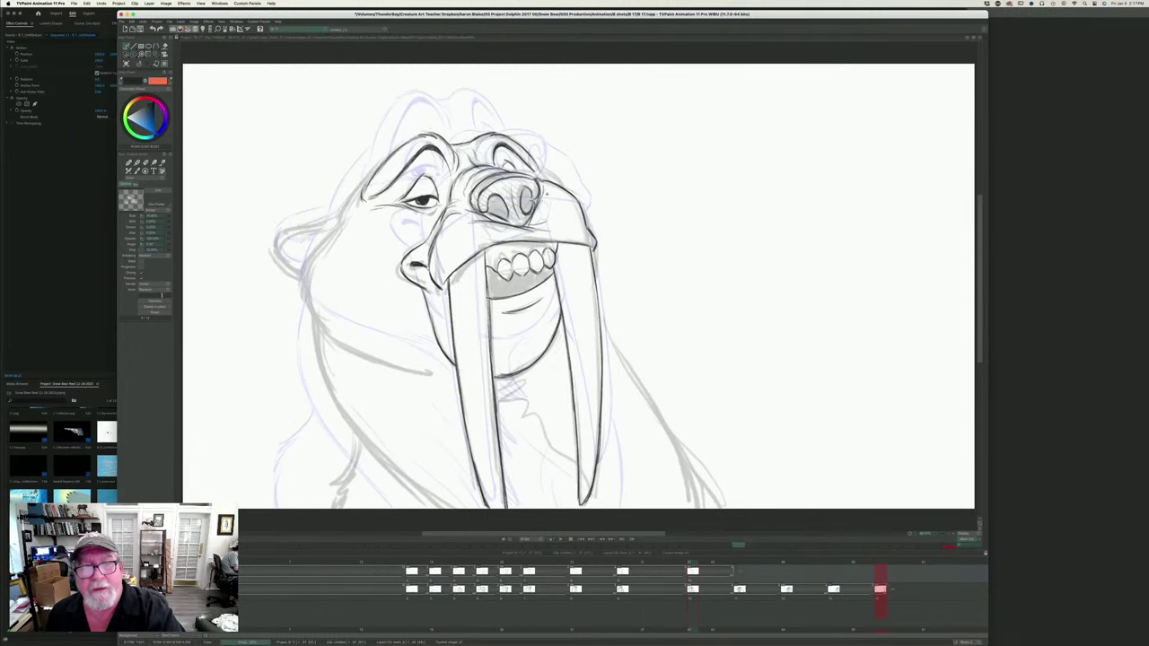
- Ink the far brow's outer edge down to the muzzle beside the nose, checking it against the previous drawing
left_click_drag(534, 160, 545, 177)
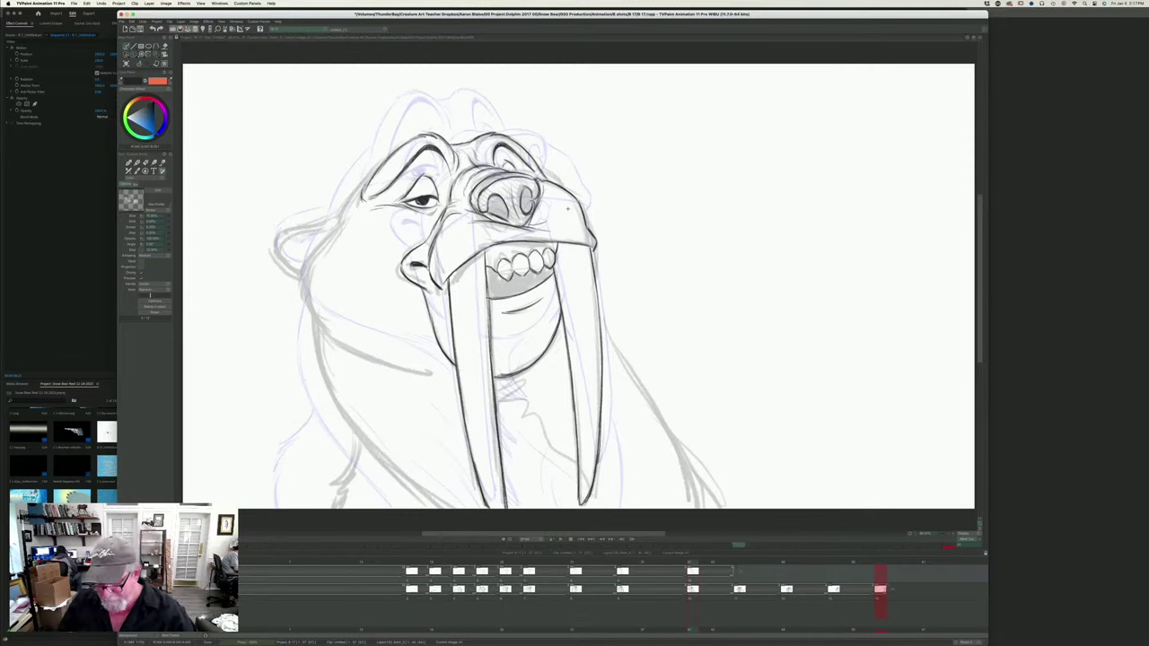
key("Left")
key("Right")
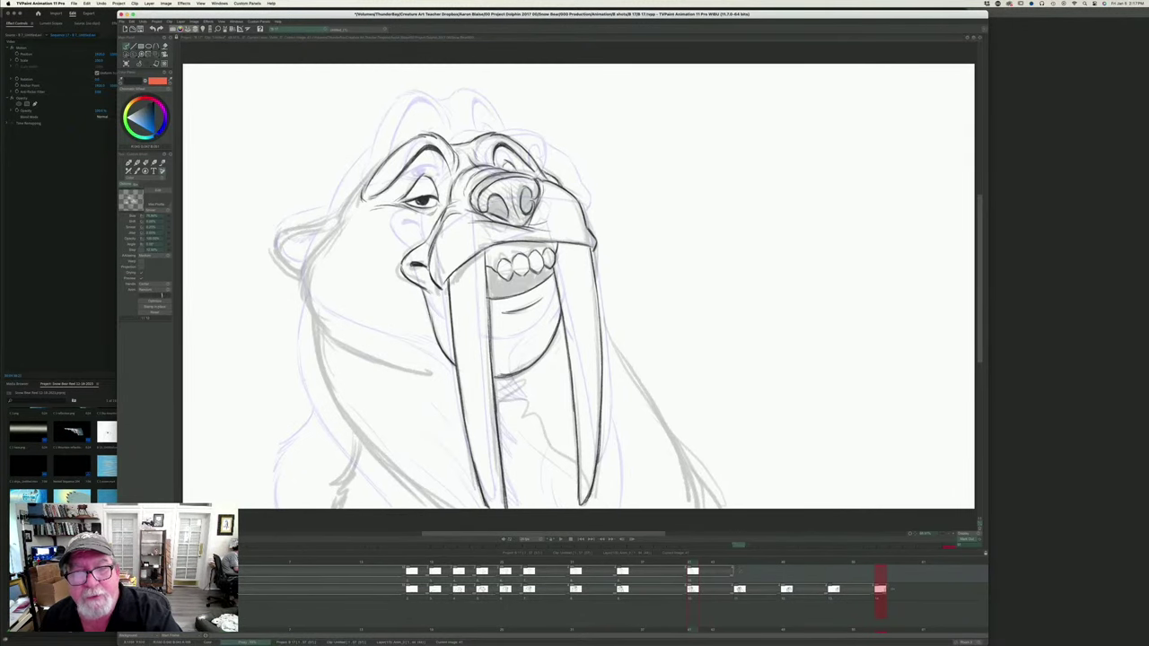
key("Left")
key("Right")
key("Left")
key("Right")
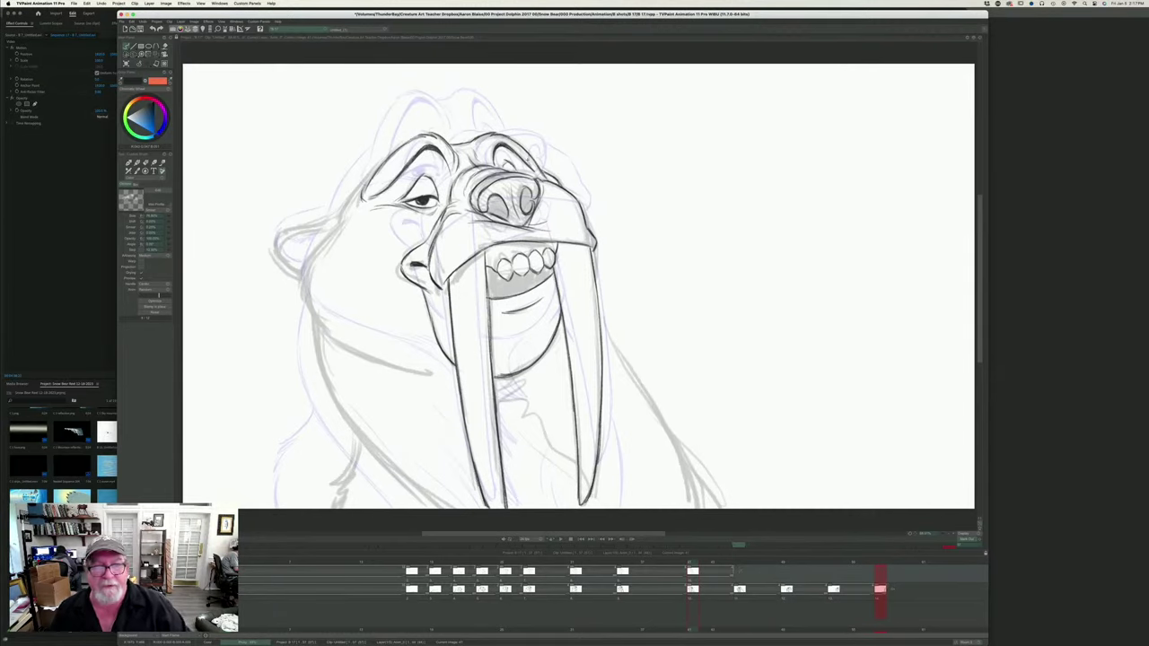
key("Left")
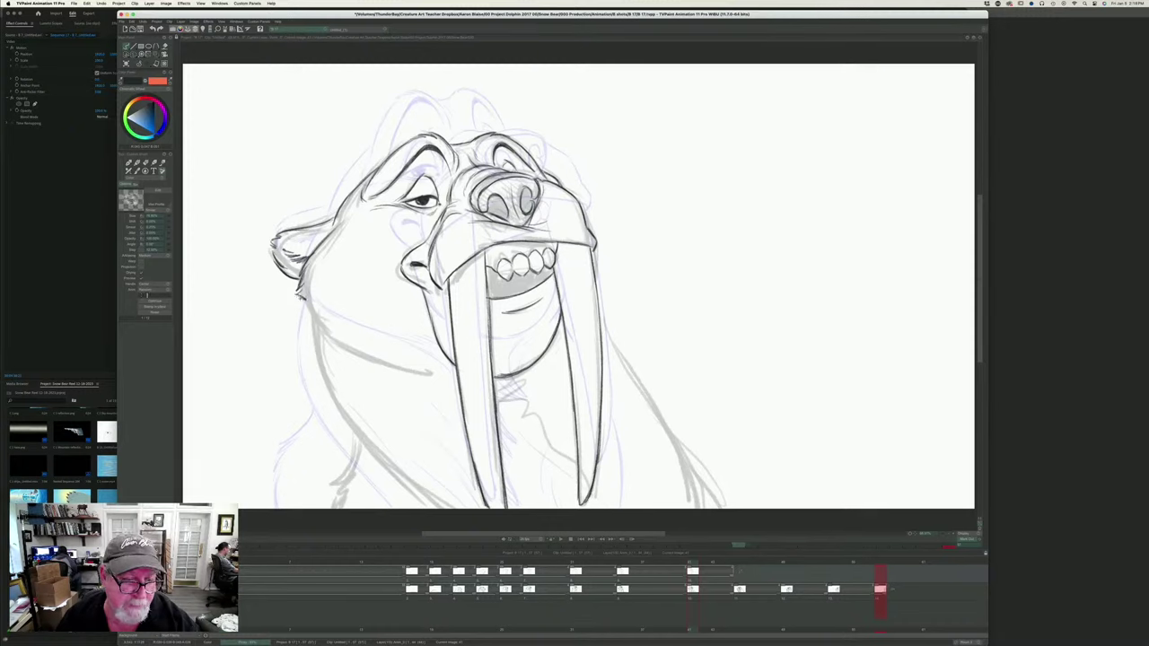
- Ink the near cheek line below the ear and the neck fold running toward the near tusk, comparing with the previous drawing
left_click_drag(301, 305, 351, 348)
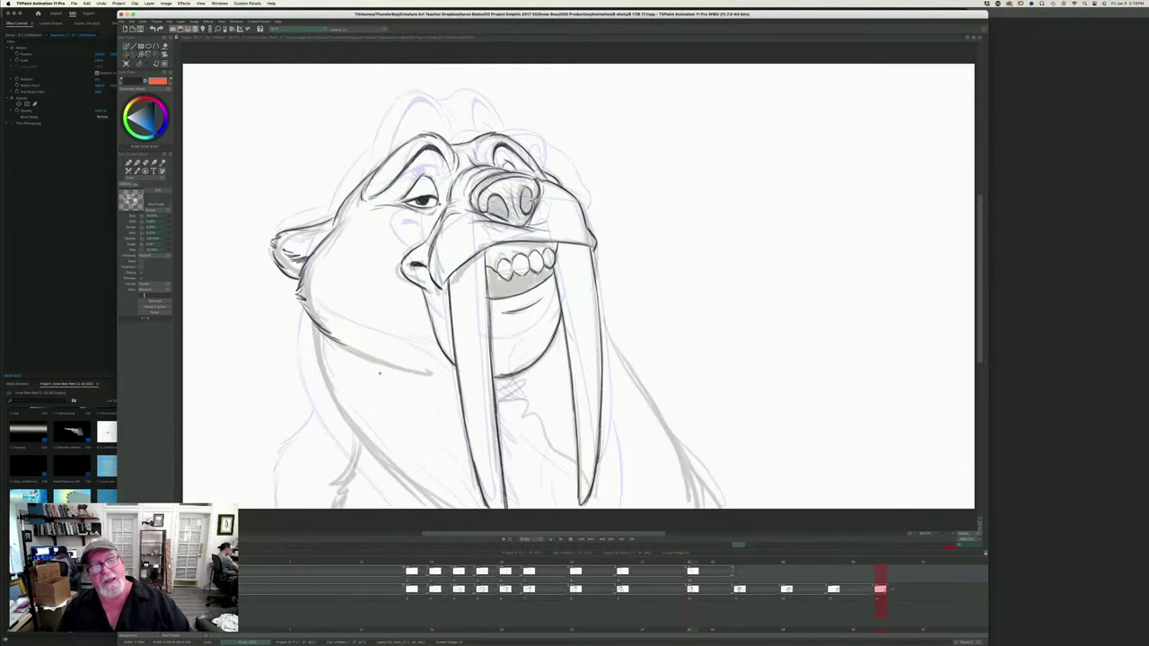
left_click_drag(352, 348, 447, 392)
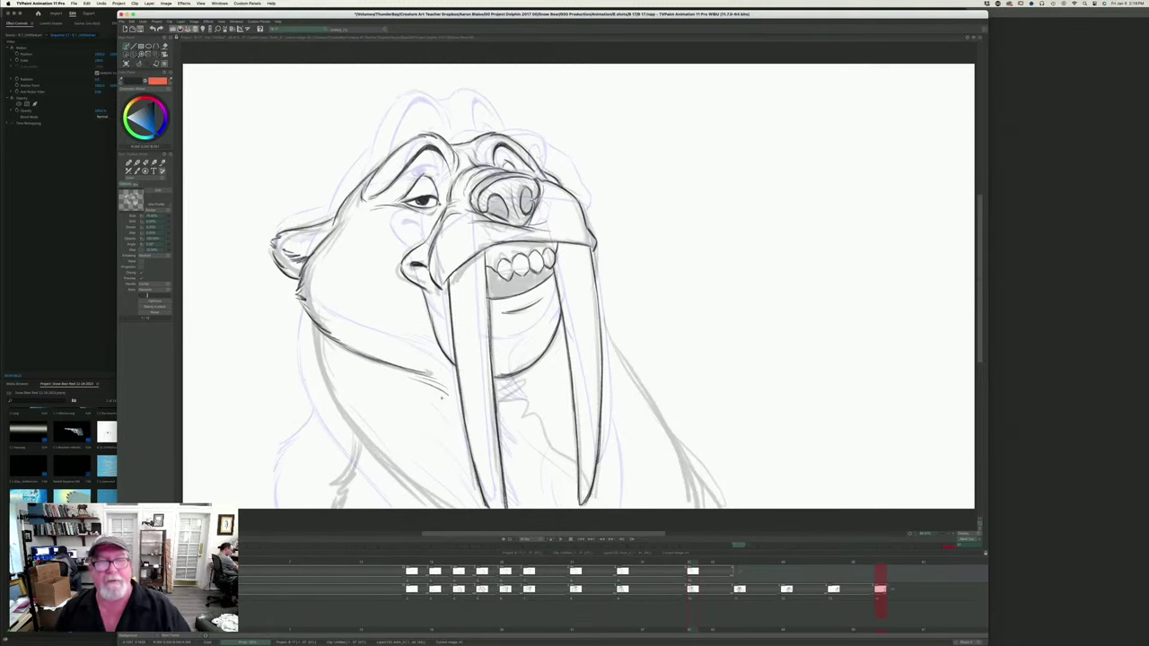
key("Left")
key("Right")
key("Left")
key("Right")
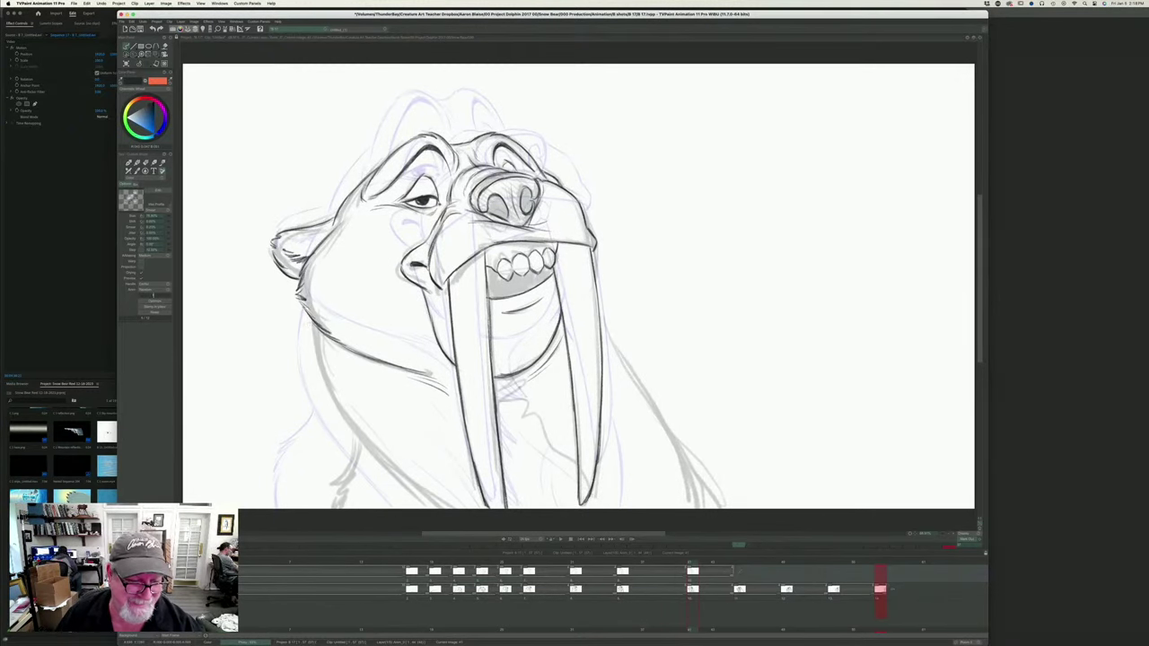
- Ink the near neck and chest contour and the far shoulder line, check them against neighbouring drawings, and save the project
mouse_move(311, 327)
left_mouse_down()
mouse_move(341, 409)
mouse_move(381, 458)
left_mouse_up()
left_click_drag(345, 417, 388, 463)
left_click_drag(352, 429, 438, 507)
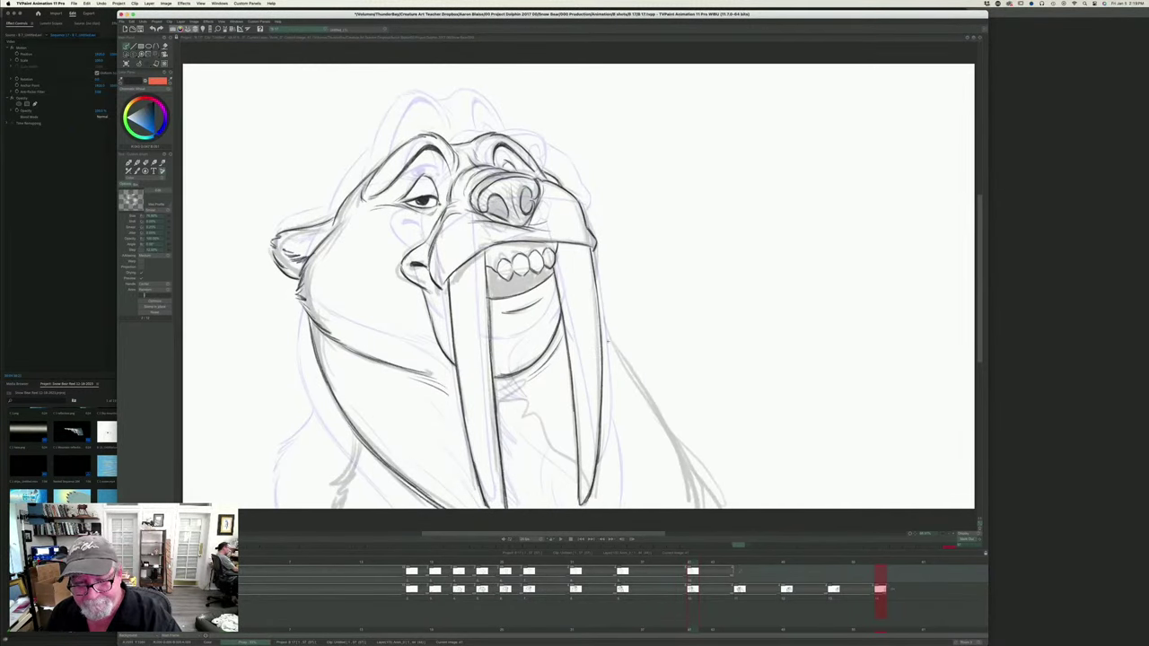
mouse_move(607, 334)
left_mouse_down()
mouse_move(664, 422)
mouse_move(695, 514)
left_mouse_up()
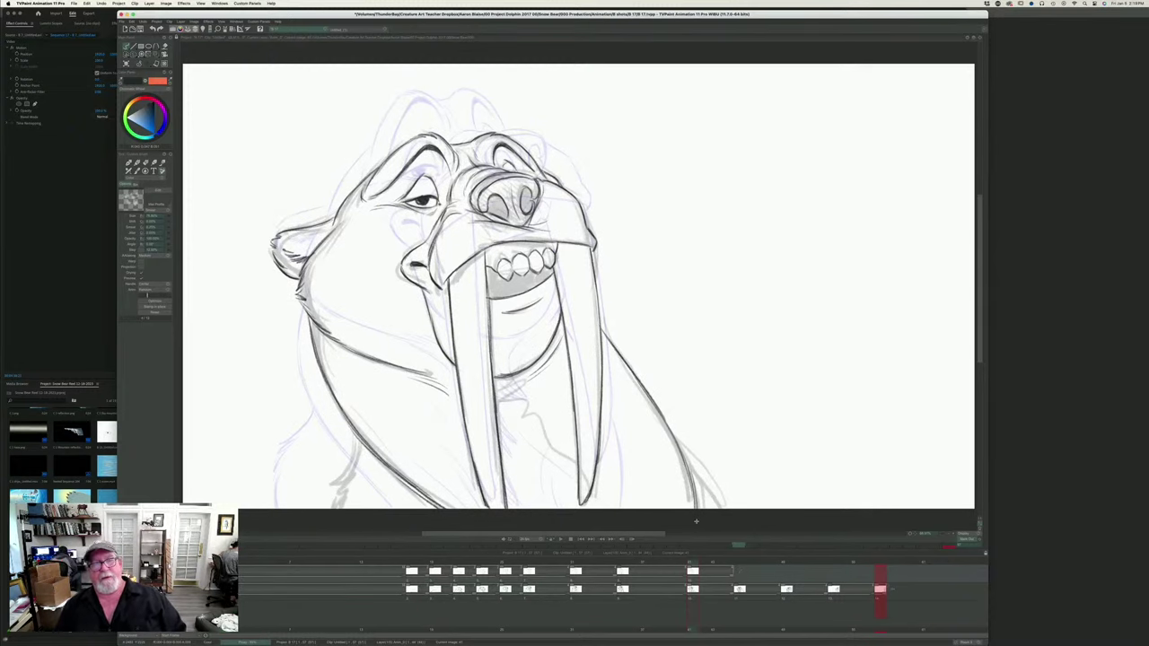
key("Left")
key("Right")
key("Right")
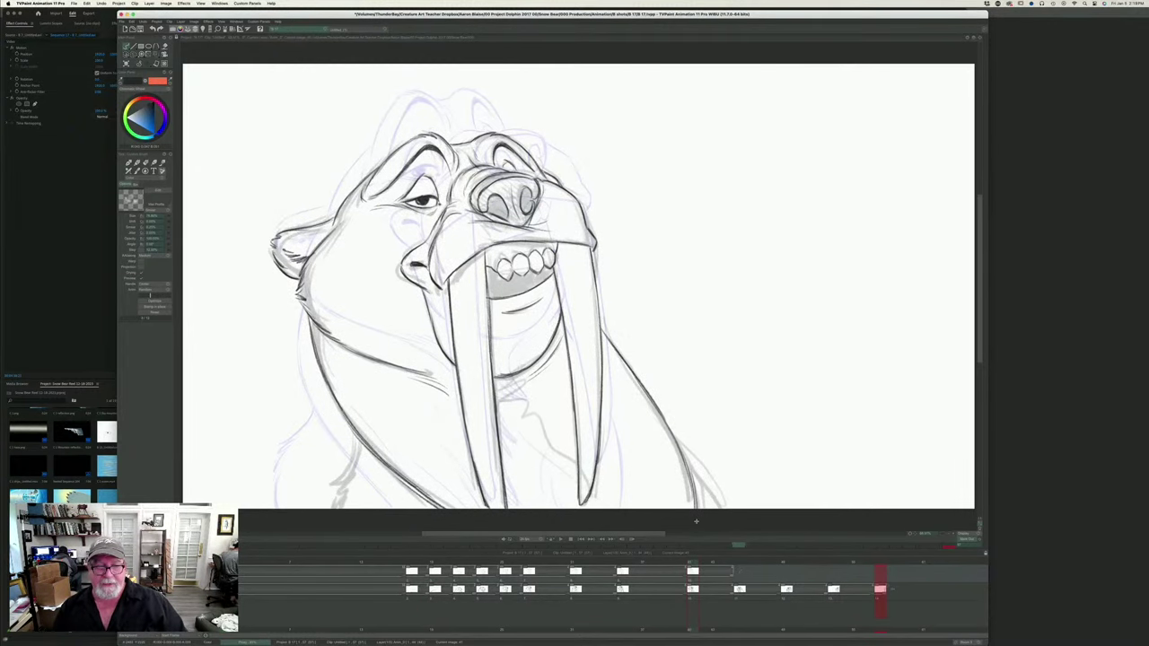
key("Left")
key("super+s")
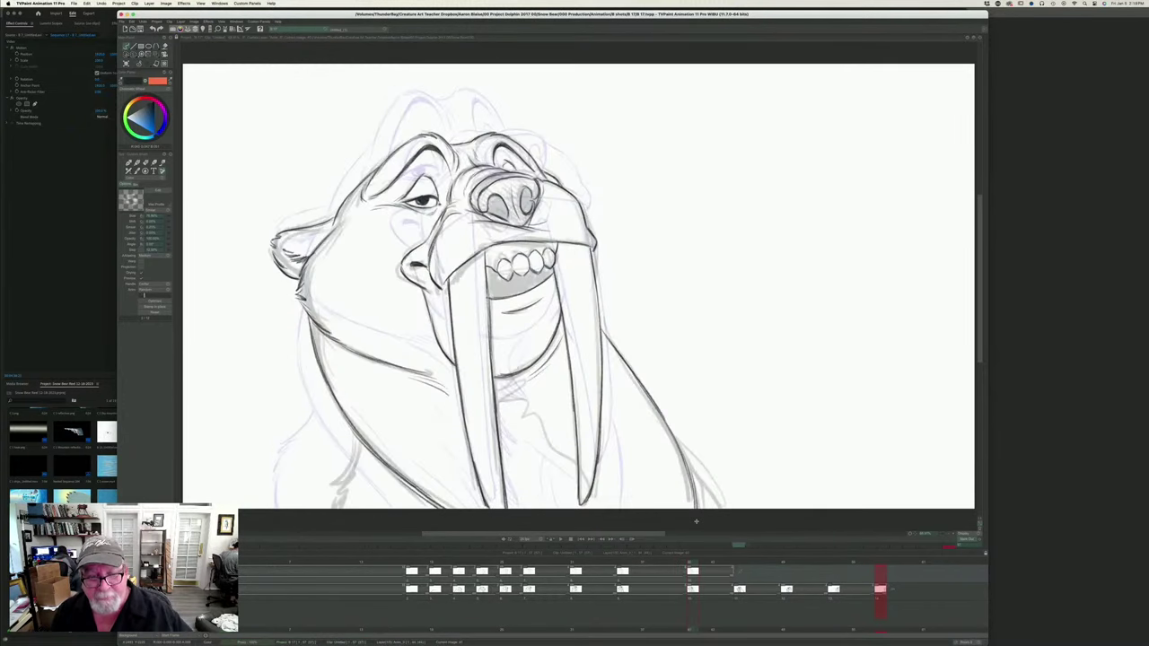
- Ink the chest fur tufts and strokes between the two tusks, matching the previous drawing
key("Right")
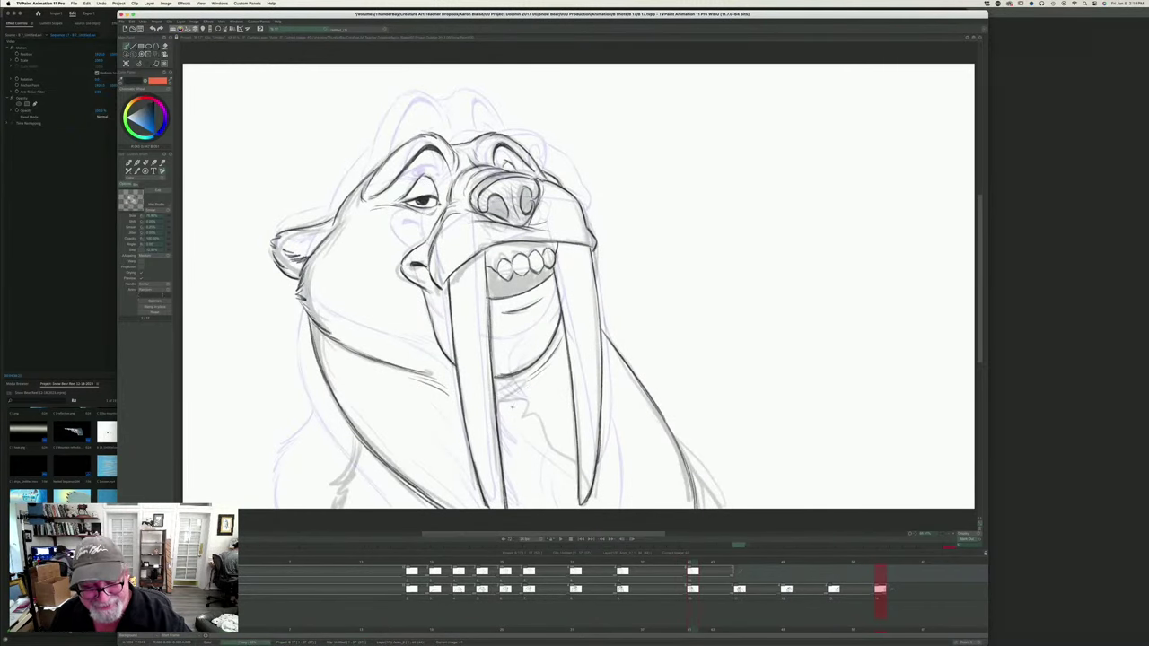
left_click_drag(526, 396, 512, 452)
key("Left")
key("Right")
left_click_drag(514, 424, 501, 452)
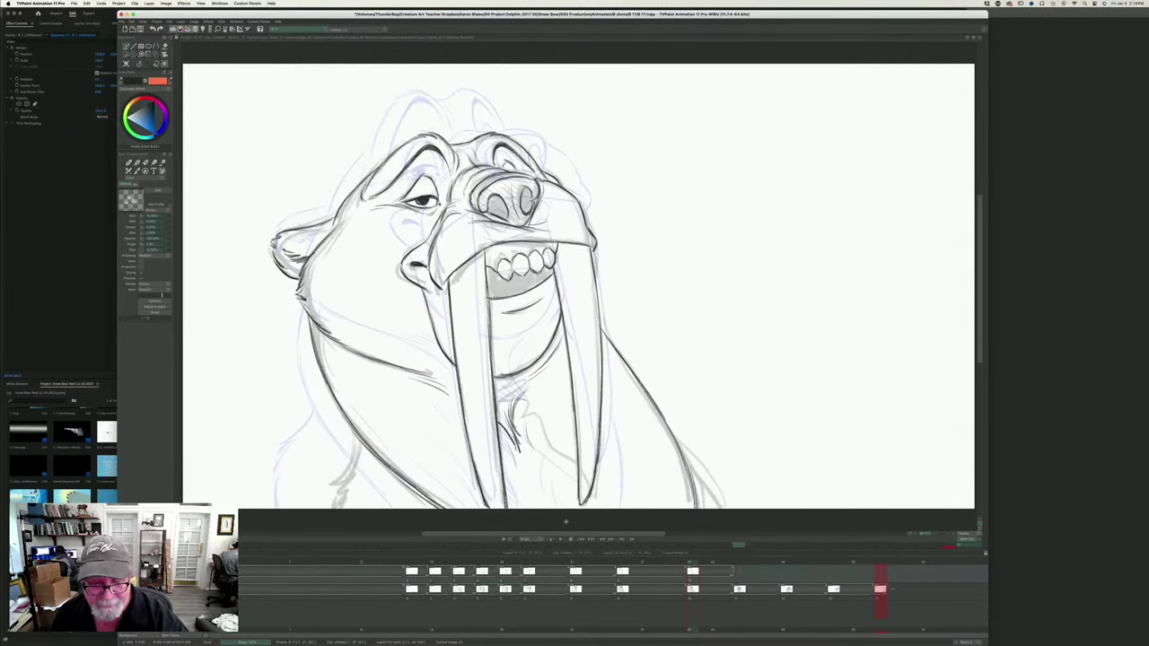
key("Left")
key("Right")
mouse_move(528, 431)
left_mouse_down()
mouse_move(561, 473)
mouse_move(541, 461)
left_mouse_up()
mouse_move(535, 404)
left_mouse_down()
mouse_move(534, 439)
mouse_move(534, 422)
mouse_move(556, 451)
mouse_move(538, 485)
mouse_move(571, 497)
left_mouse_up()
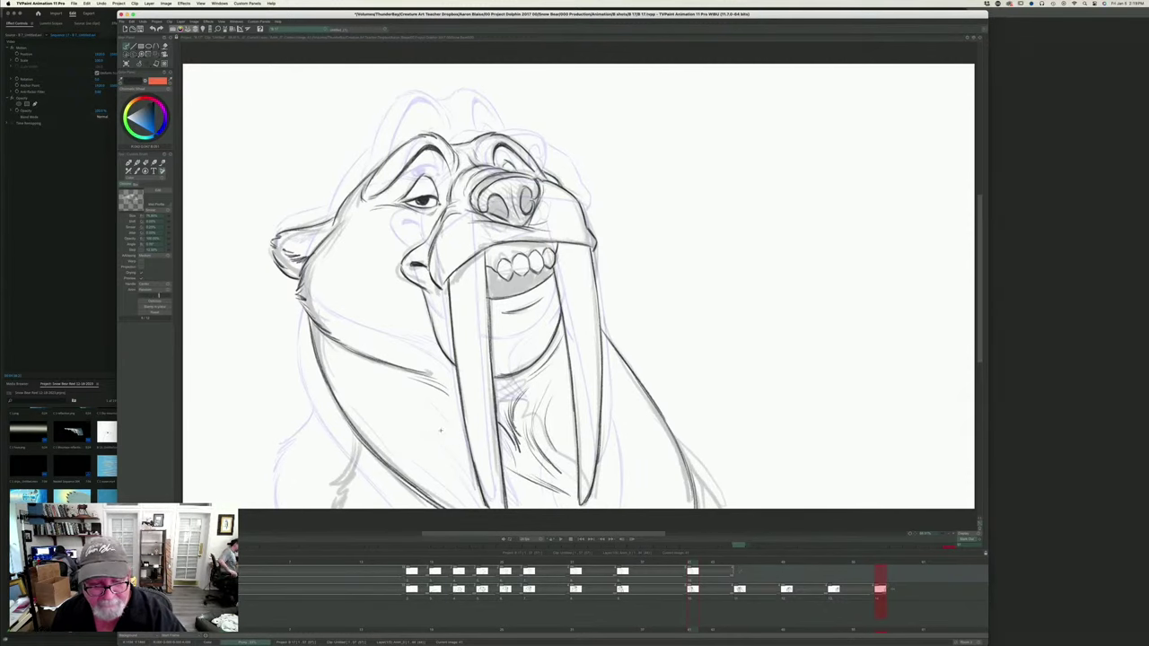
- Add fur strokes on the near side of the neck and low chest, and ink the body line beside the far tusk
mouse_move(441, 431)
left_mouse_down()
mouse_move(471, 448)
mouse_move(461, 473)
left_mouse_up()
left_click_drag(524, 495, 562, 509)
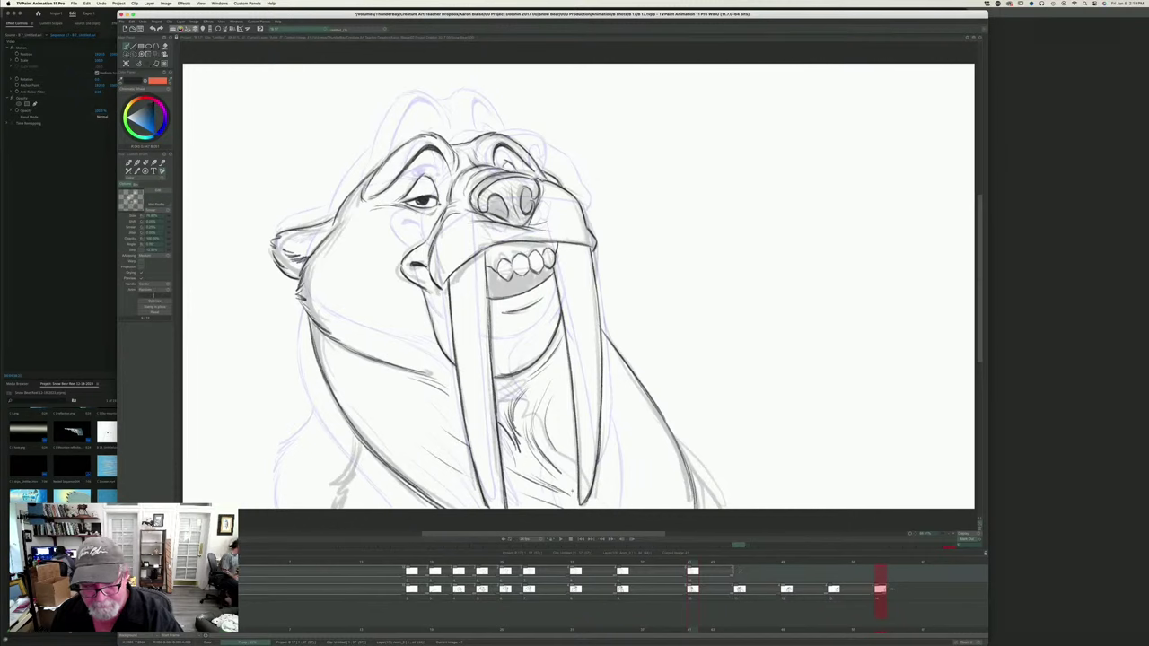
left_click_drag(617, 457, 639, 508)
- Return to the previous clean-up drawing, ink its missing body line below the far tusk, and flip through neighbouring drawings to check it
key("Left")
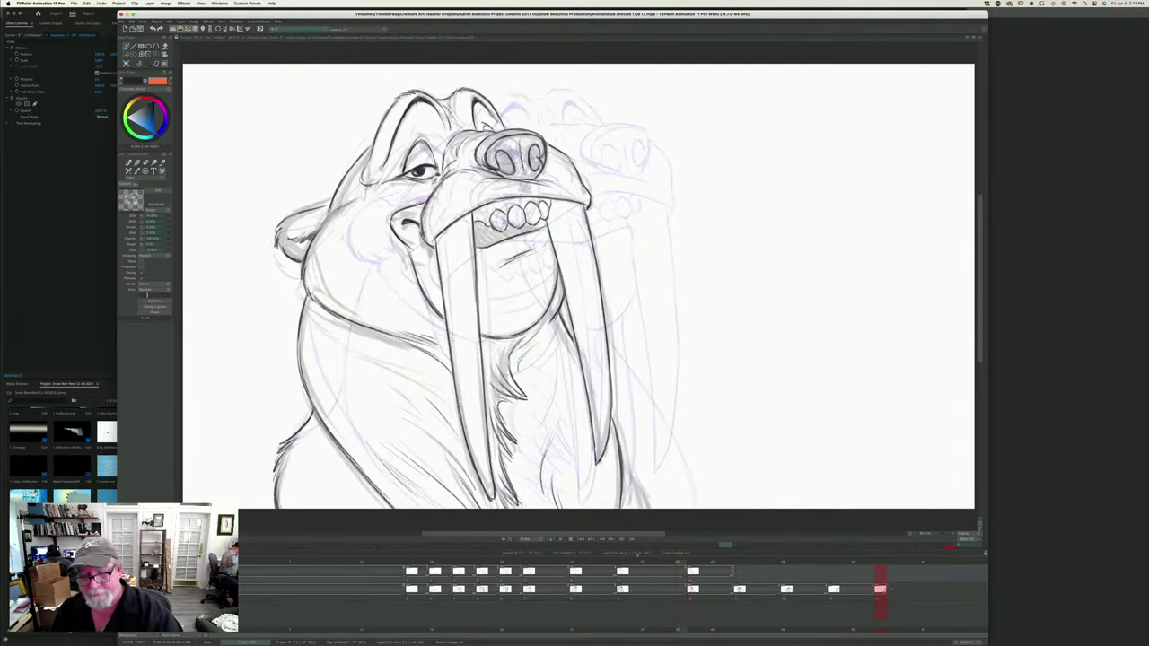
key("space")
key("space")
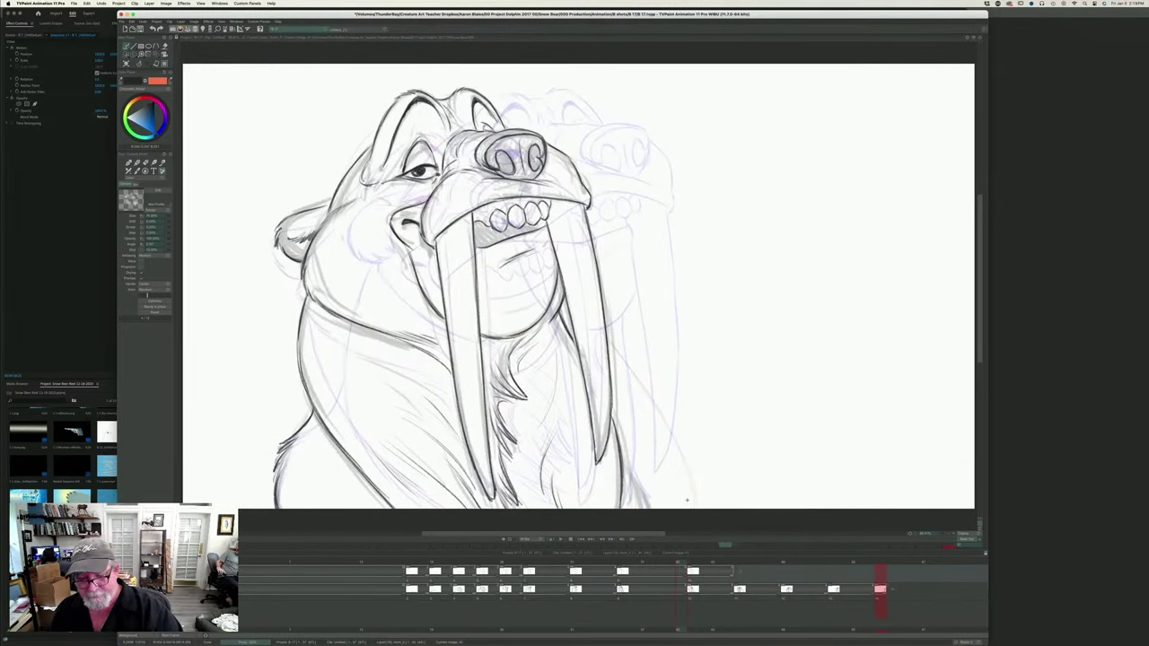
key("Left")
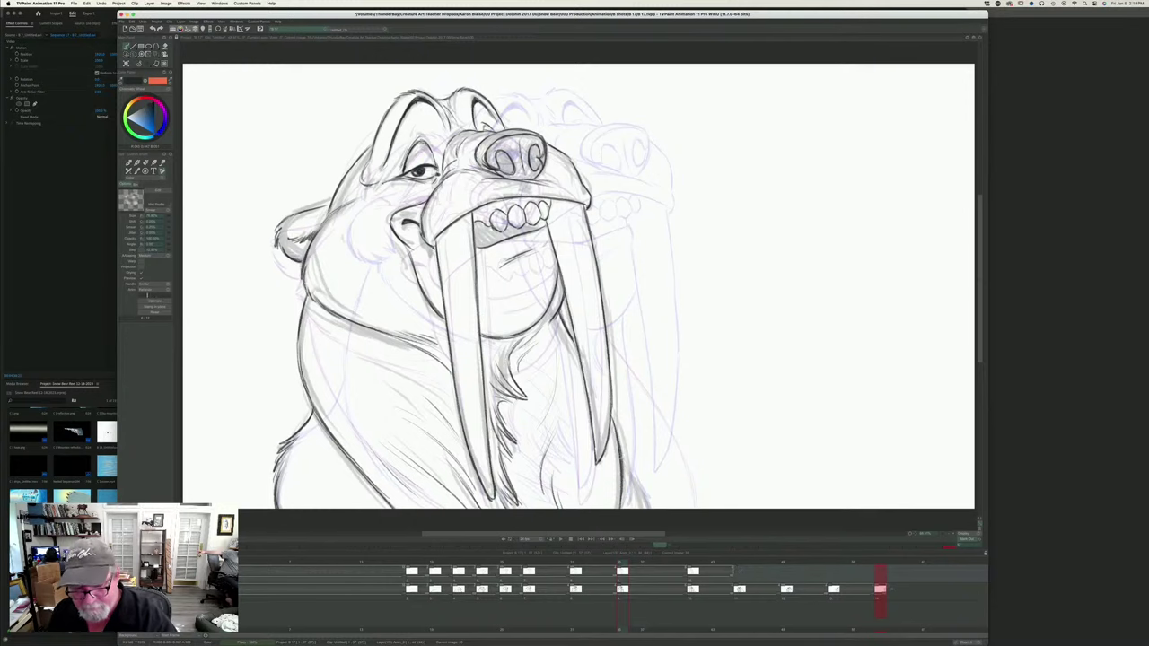
left_click_drag(623, 461, 649, 509)
left_click_drag(622, 454, 628, 469)
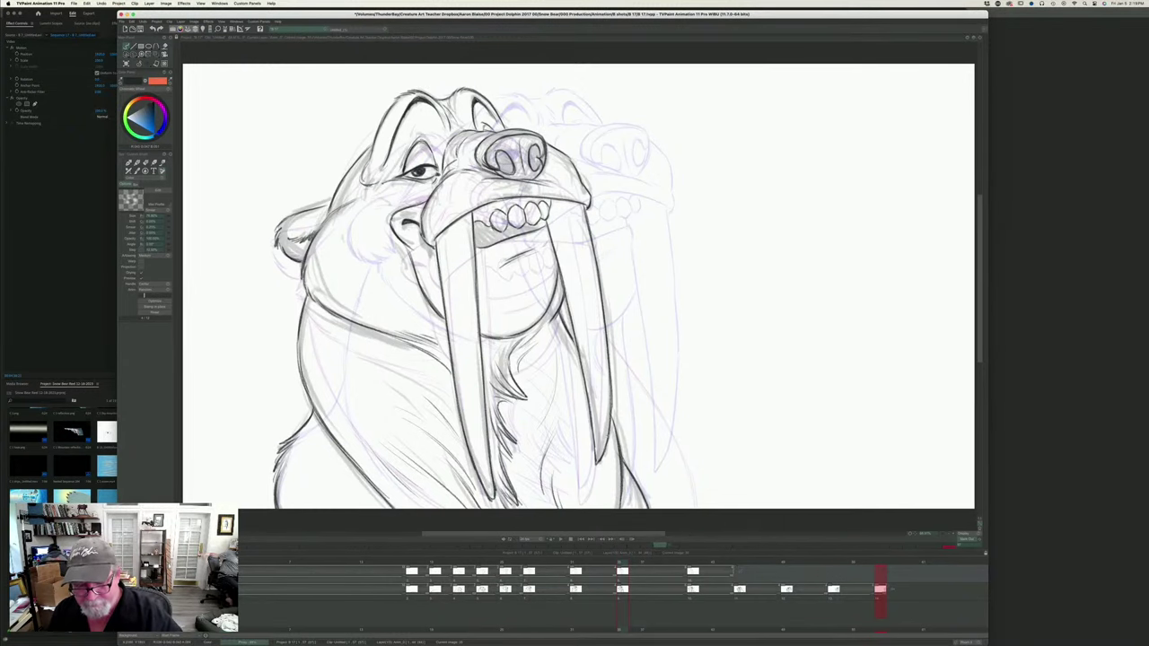
key("Left")
key("Left")
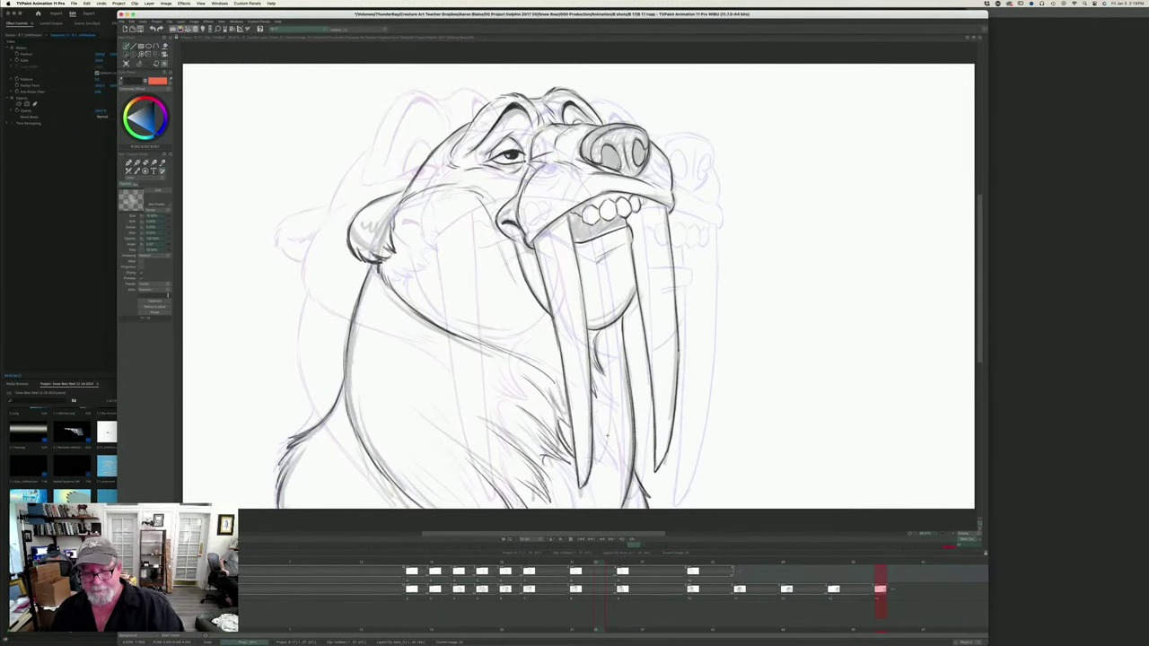
key("Right")
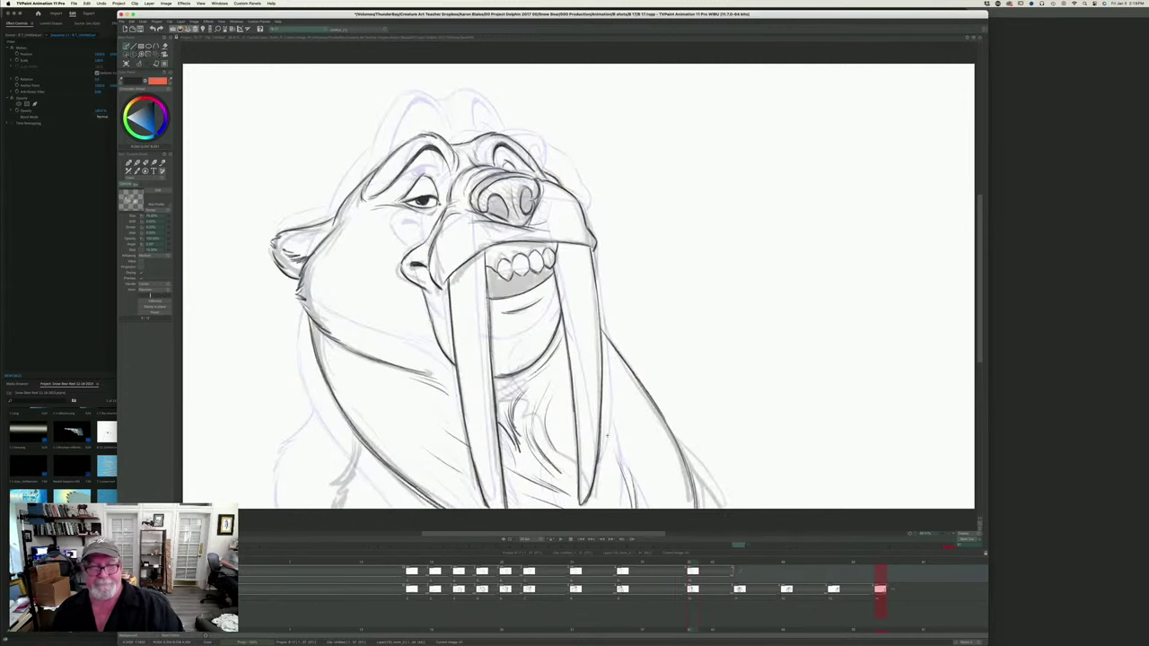
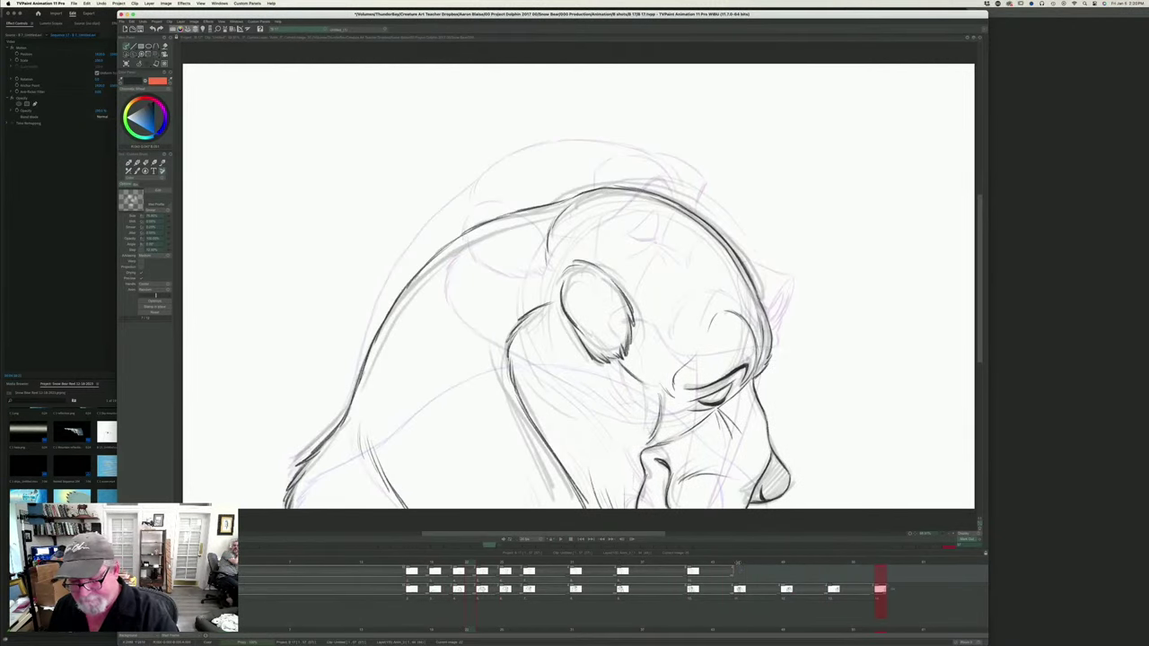
- Add a blank drawing to the clean-up layer above the next rough and compare its pose with the previous drawing
left_click(737, 564)
key("Insert")
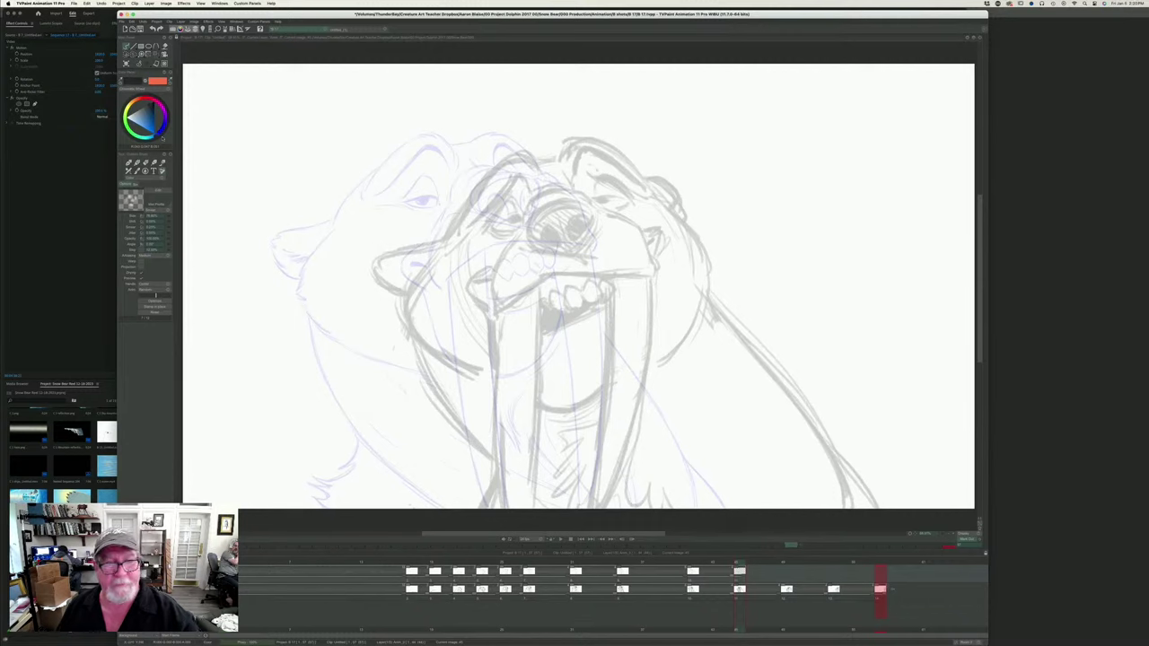
key("Left")
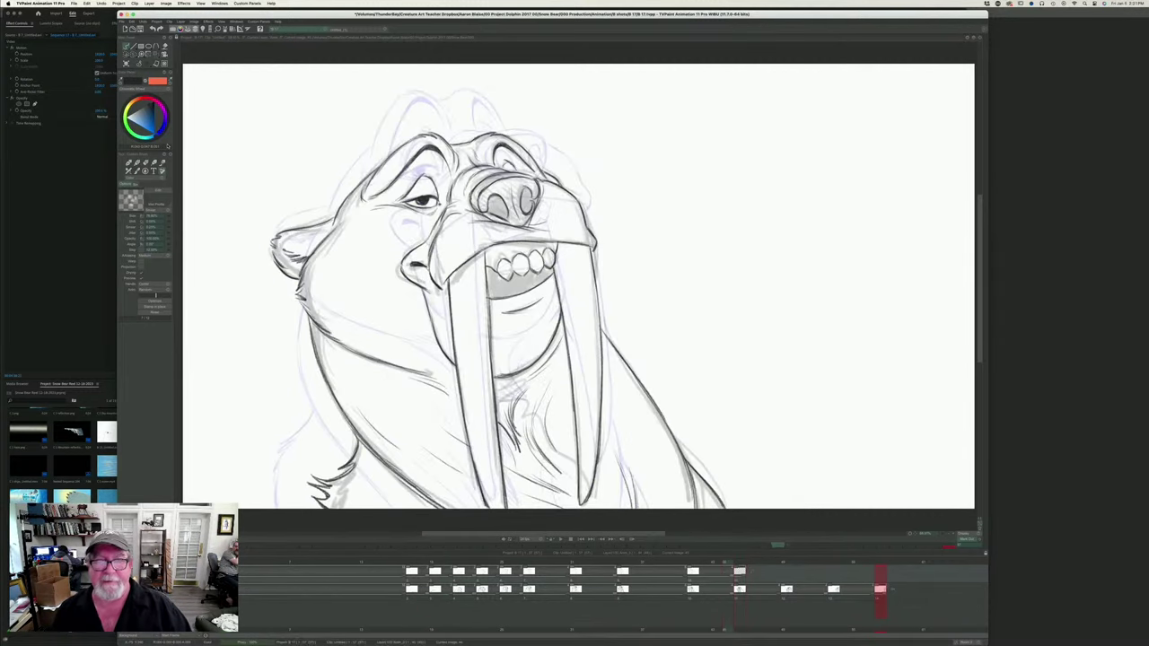
key("Right")
key("Left")
key("Right")
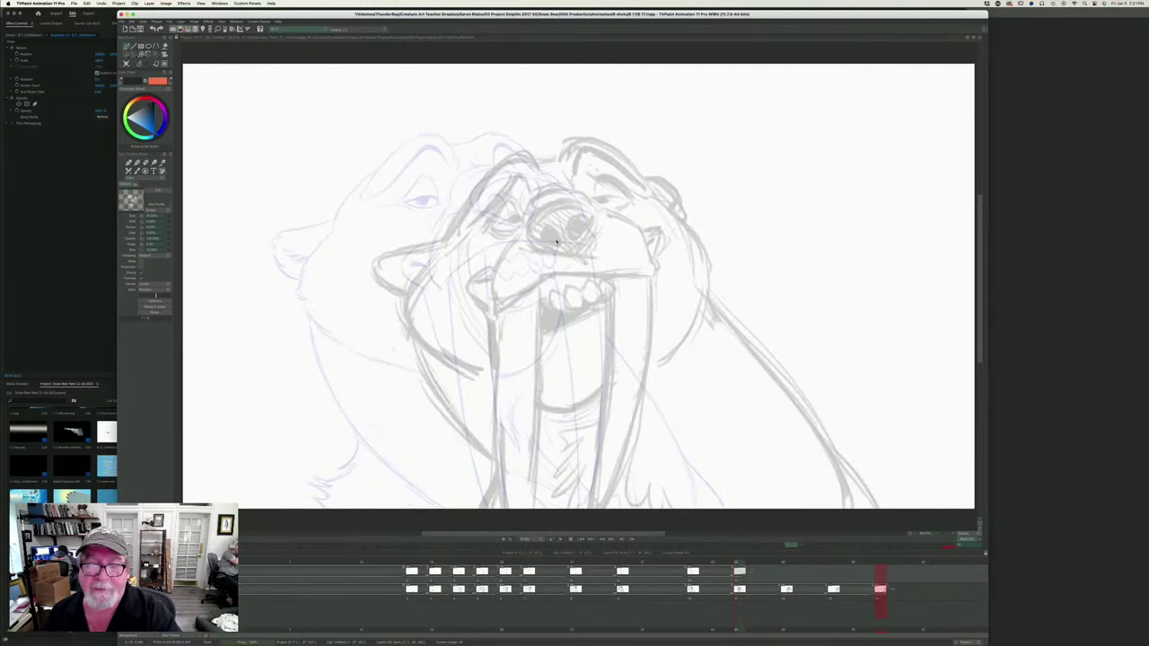
- Ink the nose's top curve and far side on the new clean-up drawing, checking against the previous drawing
mouse_move(585, 203)
left_mouse_down()
mouse_move(594, 217)
mouse_move(550, 204)
mouse_move(525, 236)
left_mouse_up()
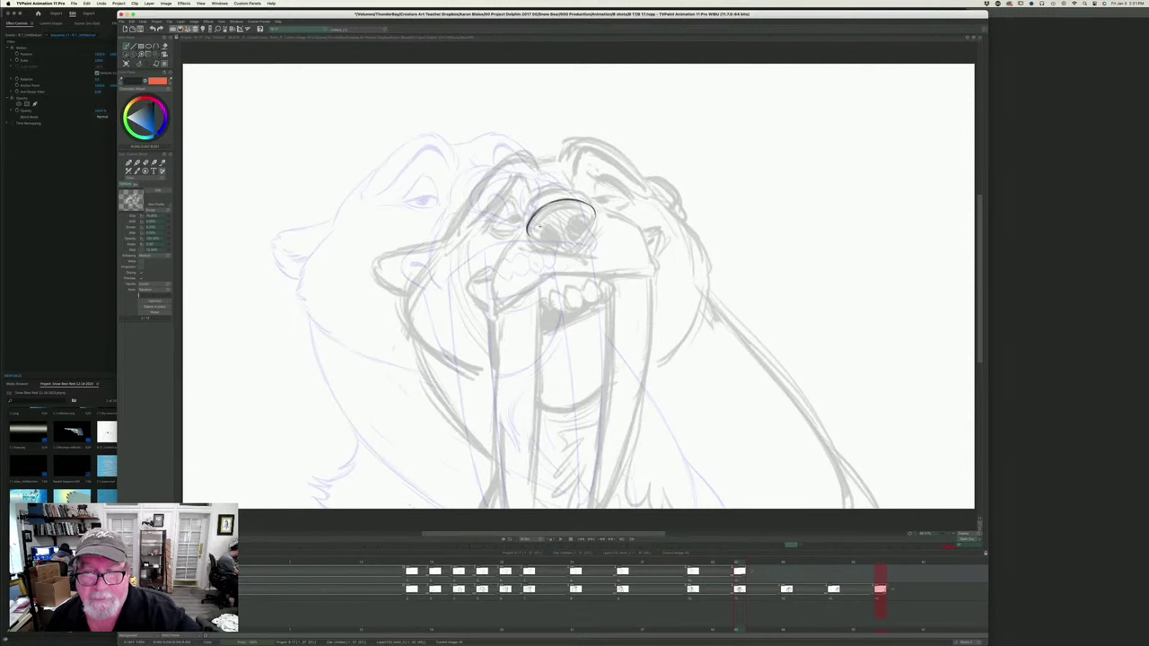
key("Left")
key("Right")
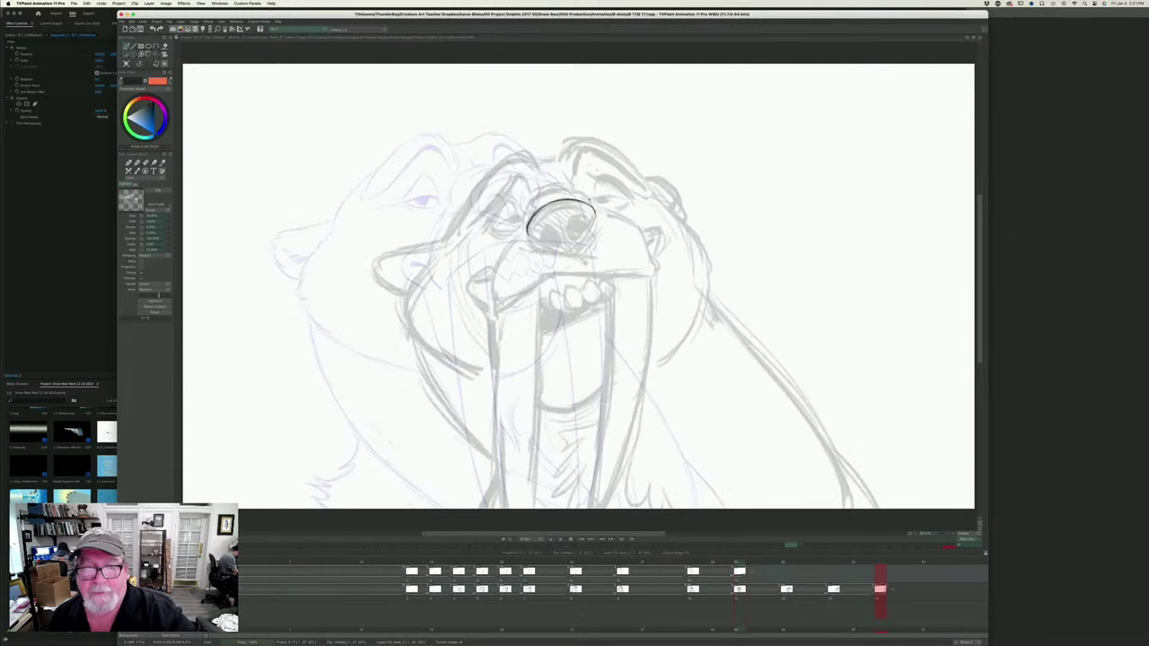
left_click_drag(596, 215, 577, 251)
key("Left")
key("Right")
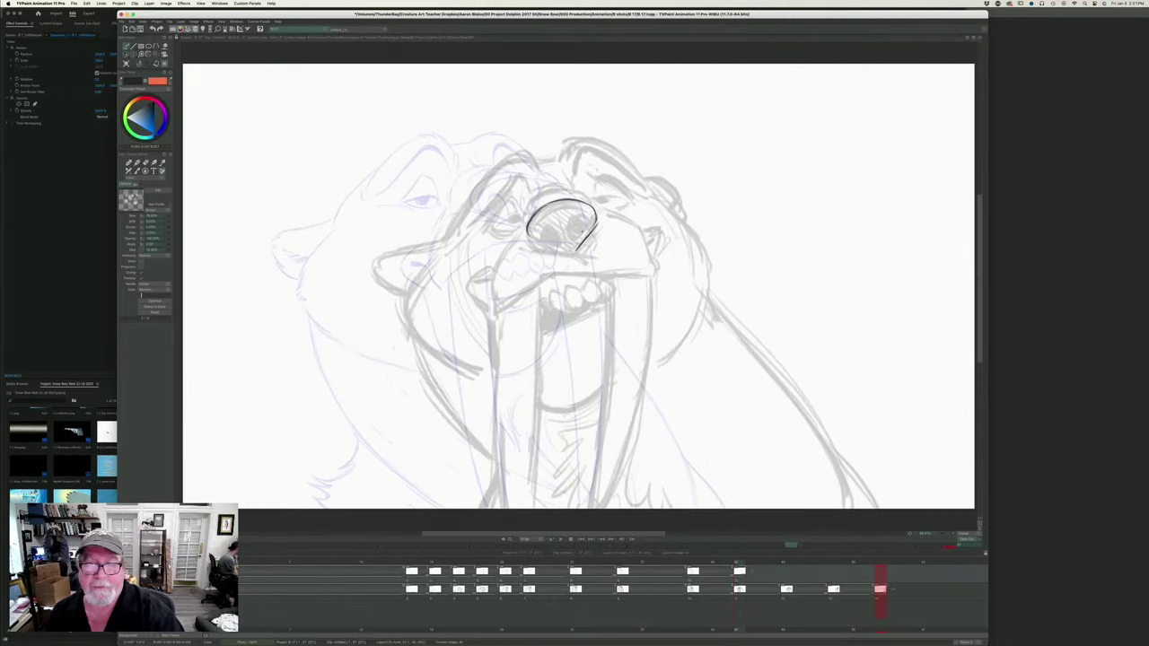
- Add the inner rim line along the top and near side of the nose, comparing it with the previous drawing
key("Left")
key("Left")
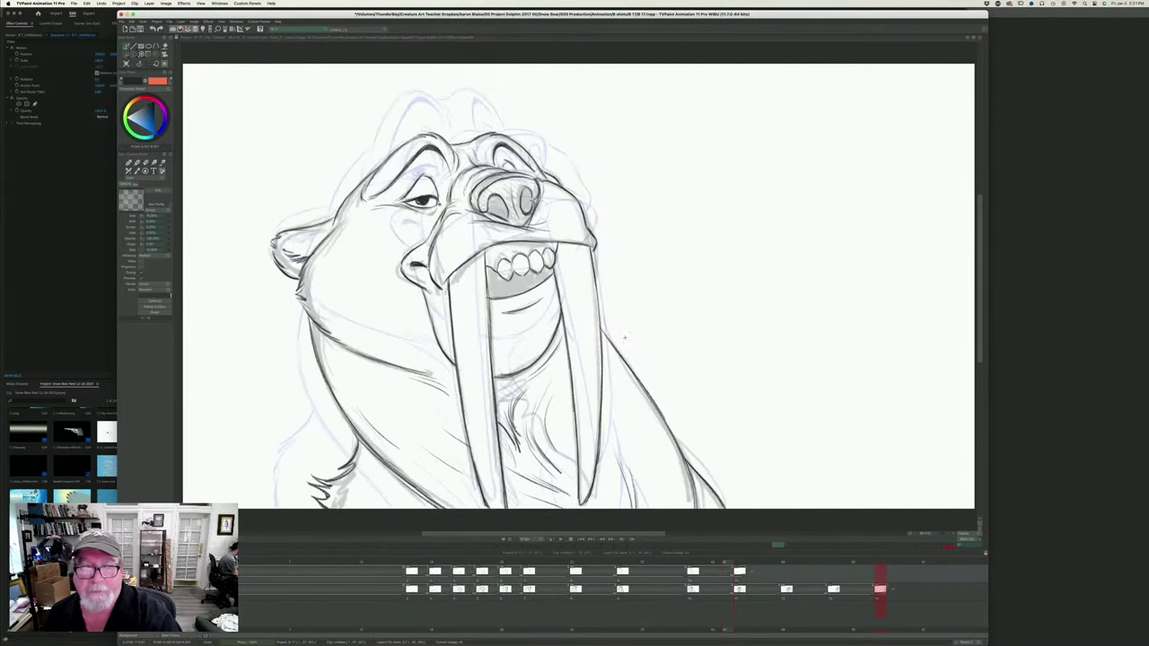
key("Right")
key("Right")
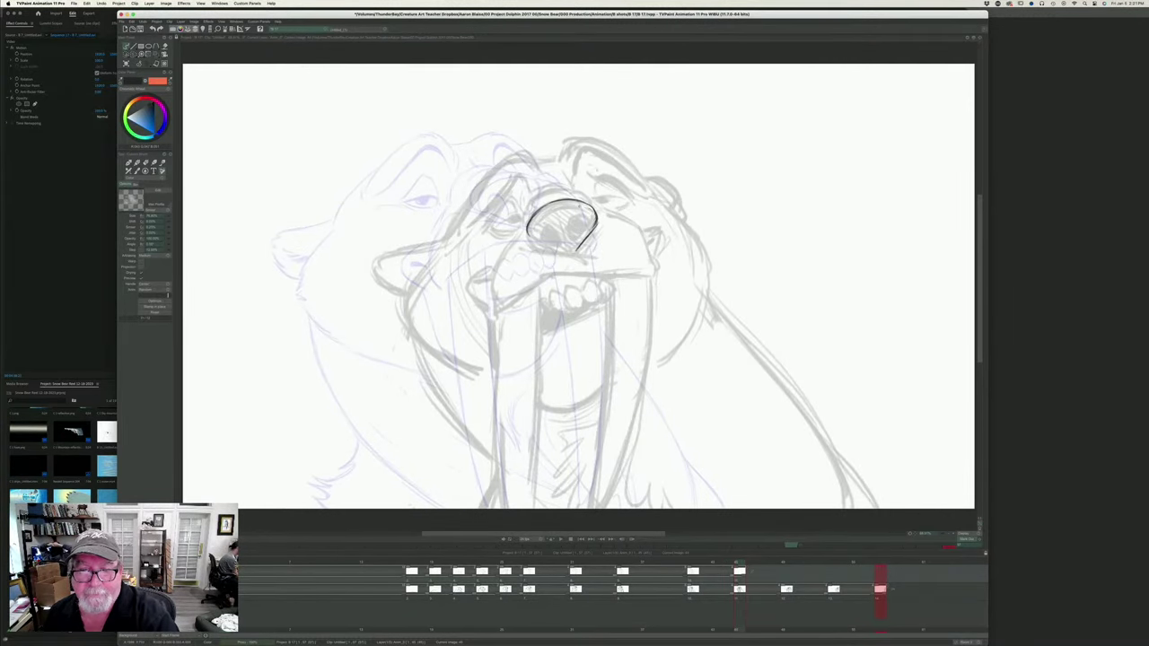
key("Left")
key("Right")
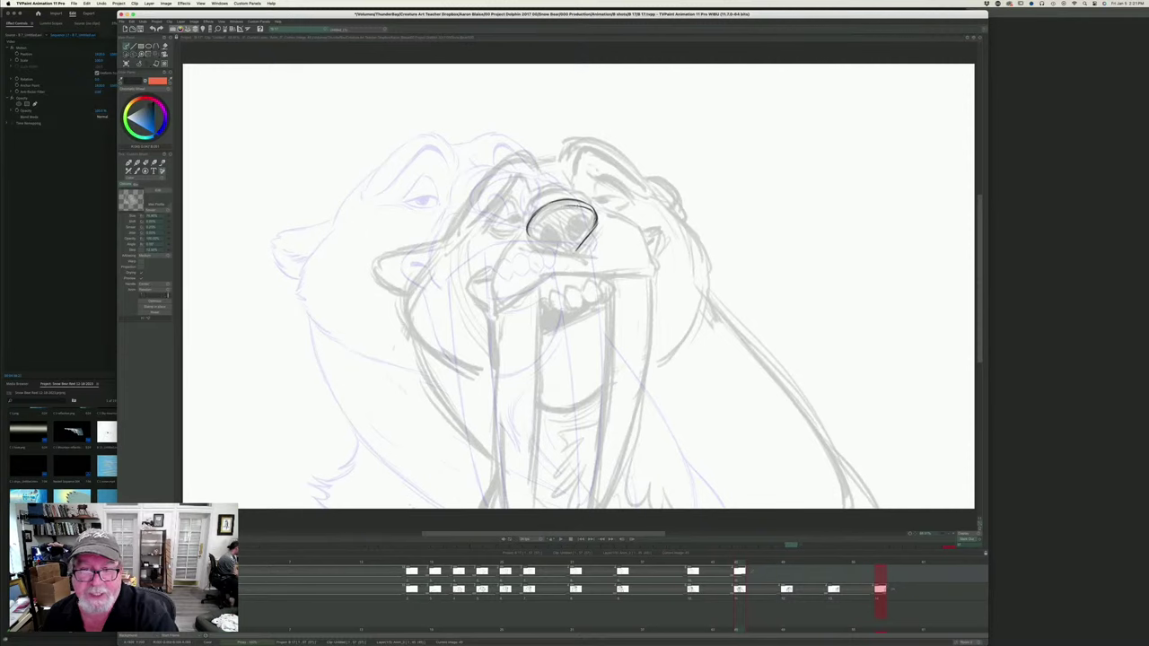
key("Left")
key("Right")
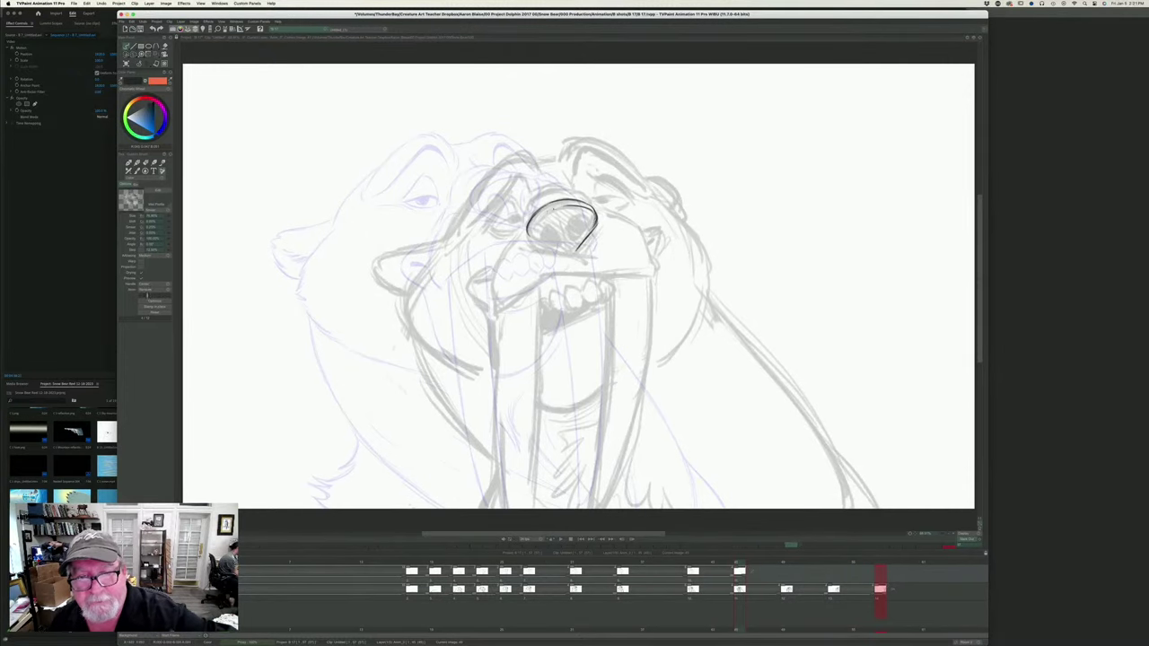
left_click_drag(562, 205, 532, 229)
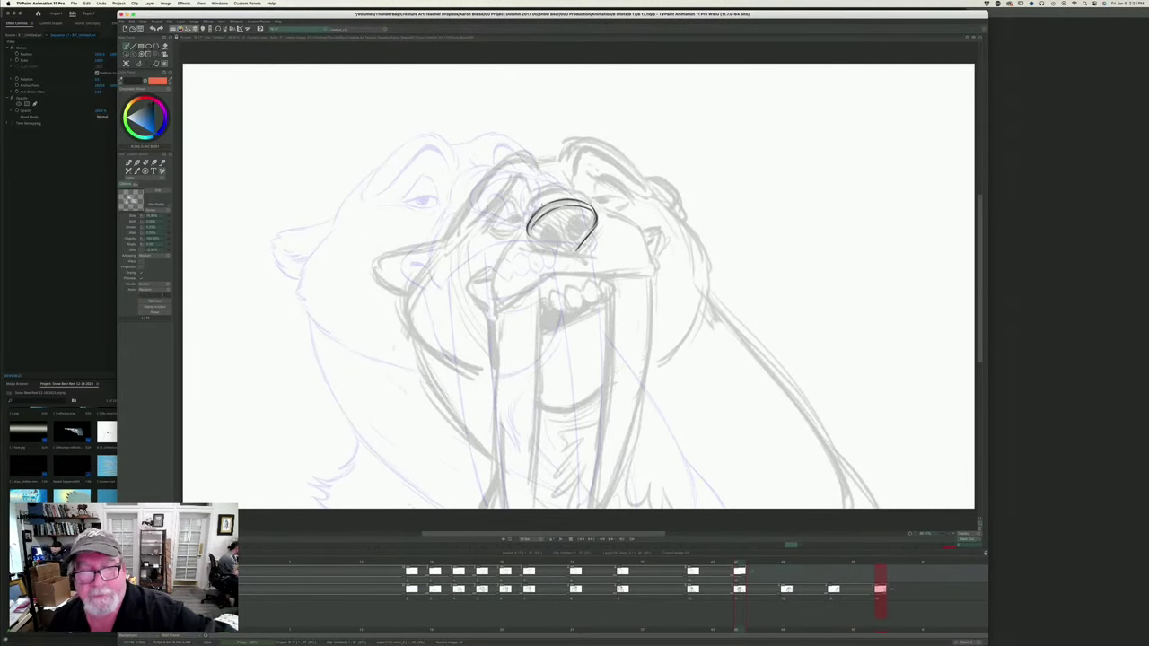
key("Left")
key("Right")
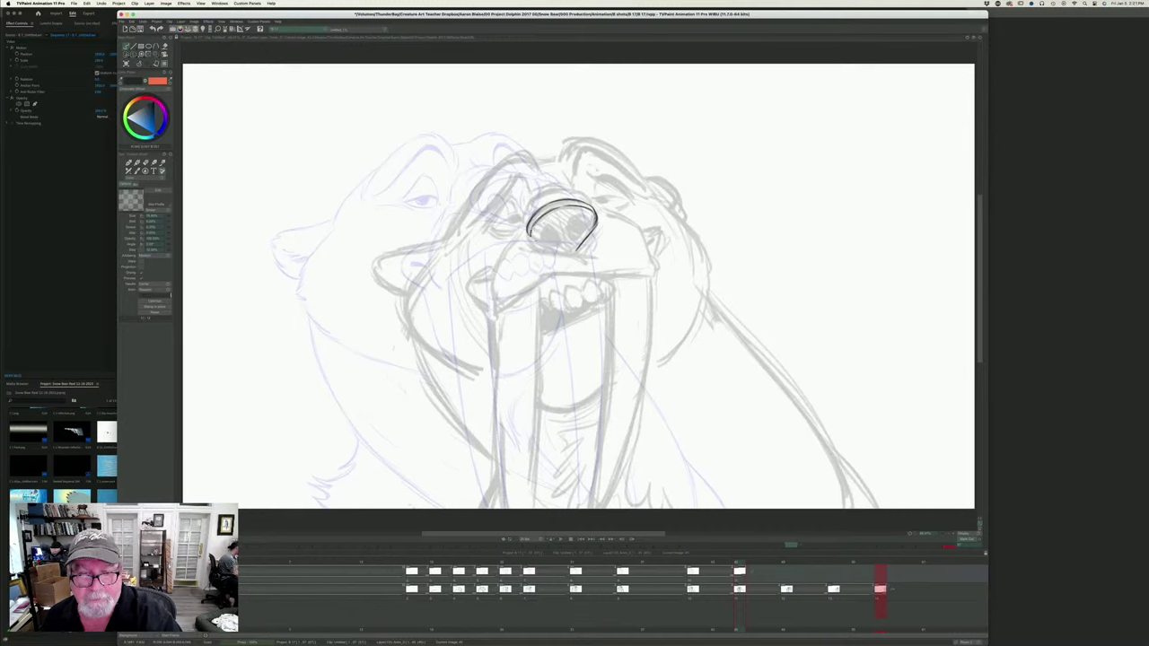
- Ink the line running beneath the nose toward the far side of the muzzle, matching the previous drawing
key("Left")
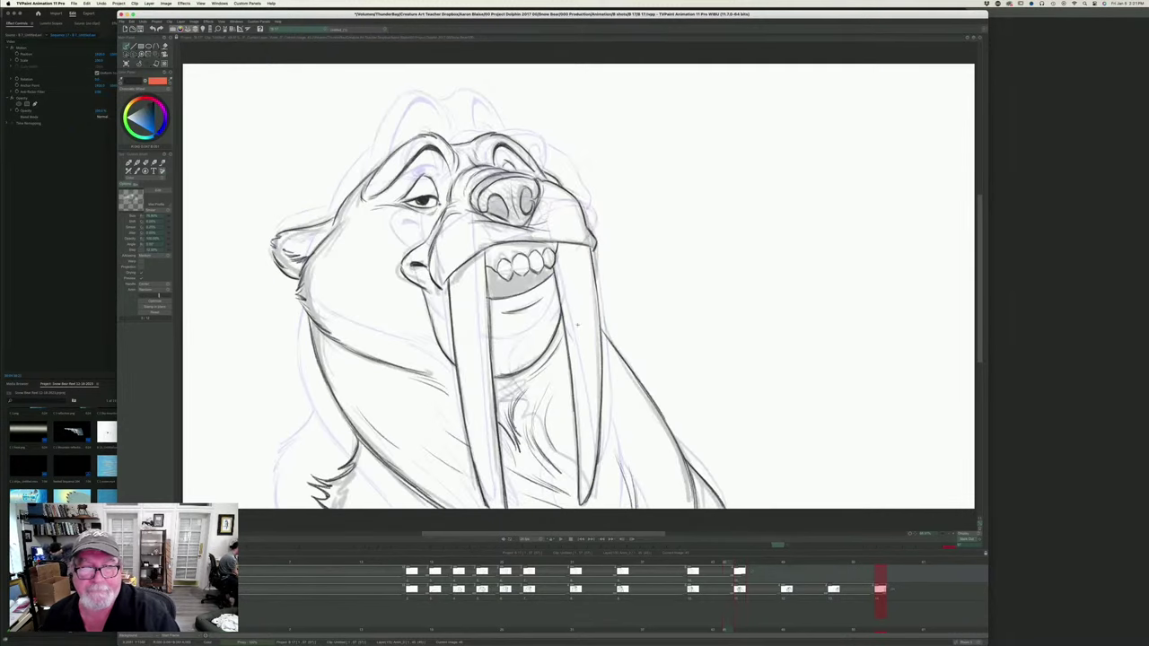
key("Right")
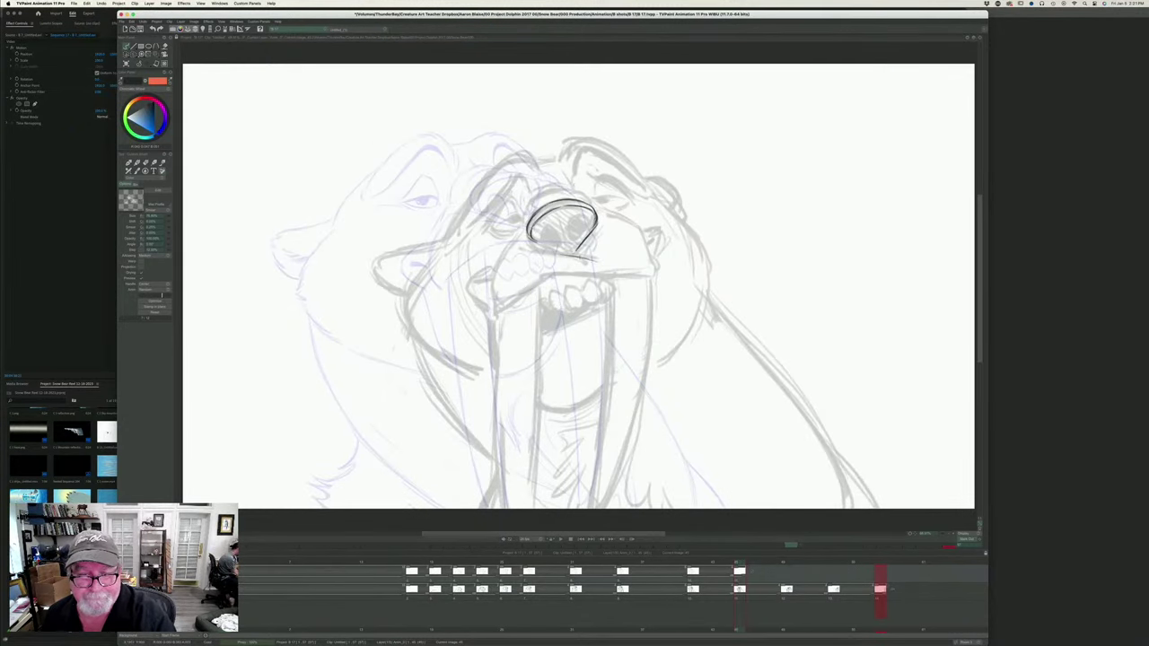
key("Left")
key("Right")
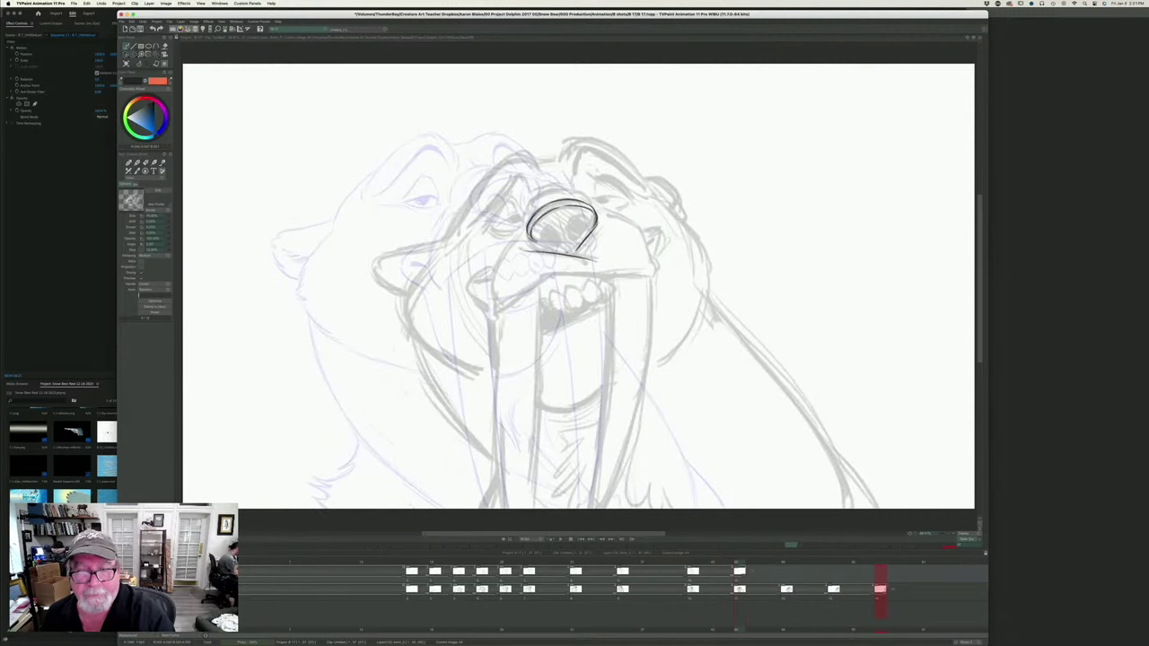
key("Left")
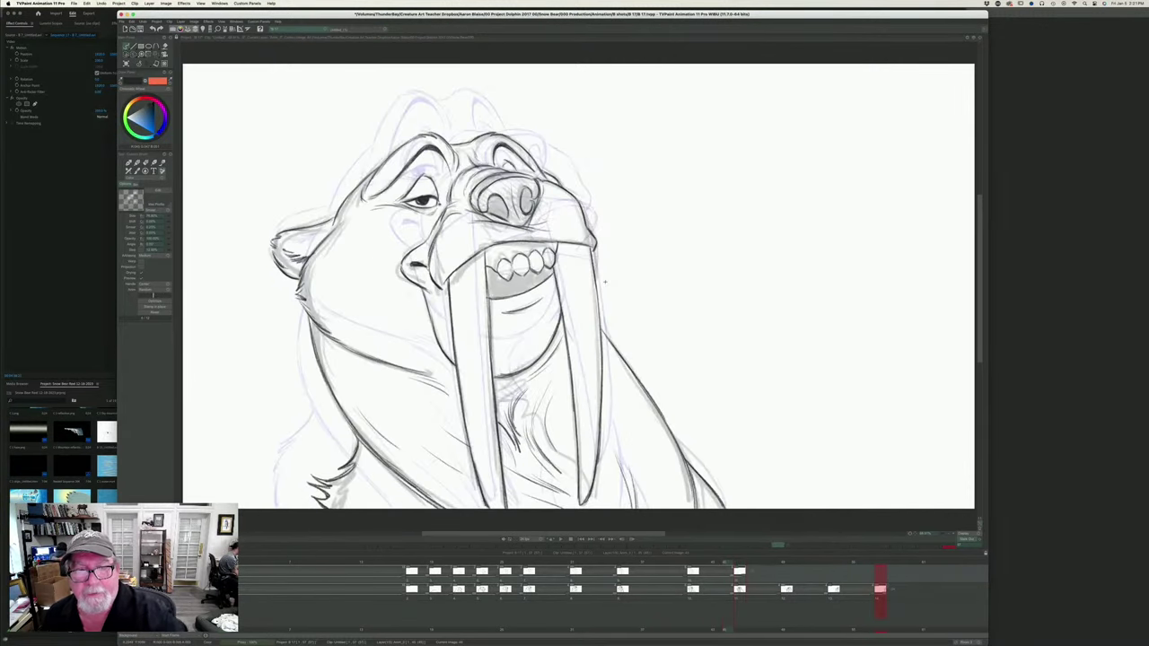
key("Right")
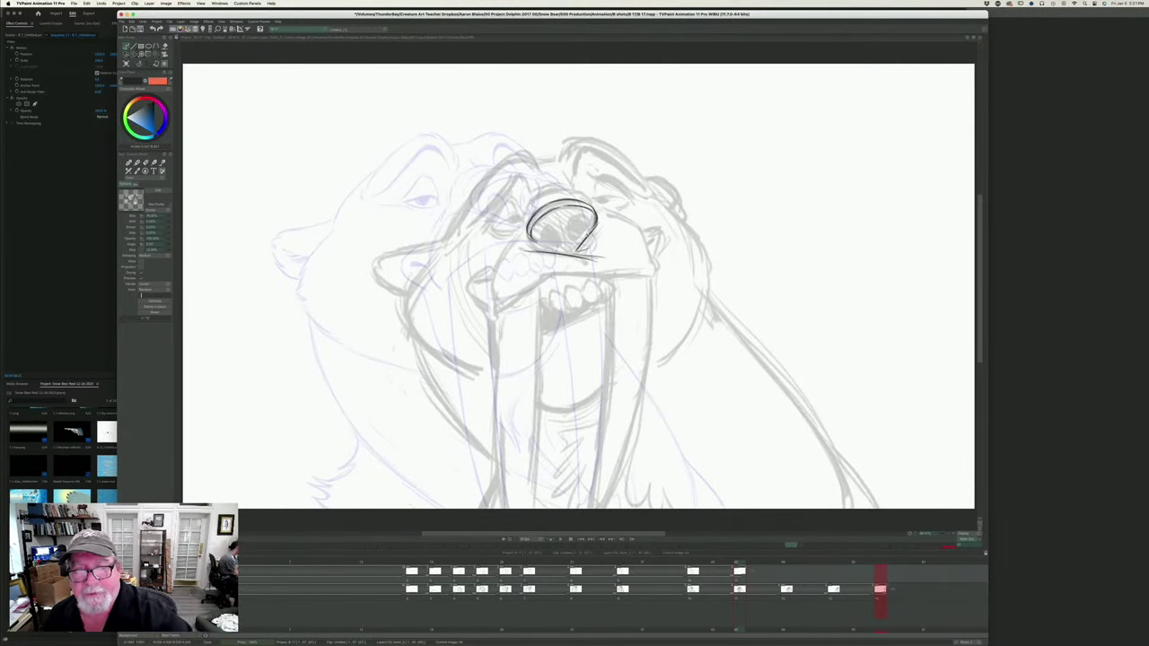
key("Left")
key("Right")
key("Left")
key("Right")
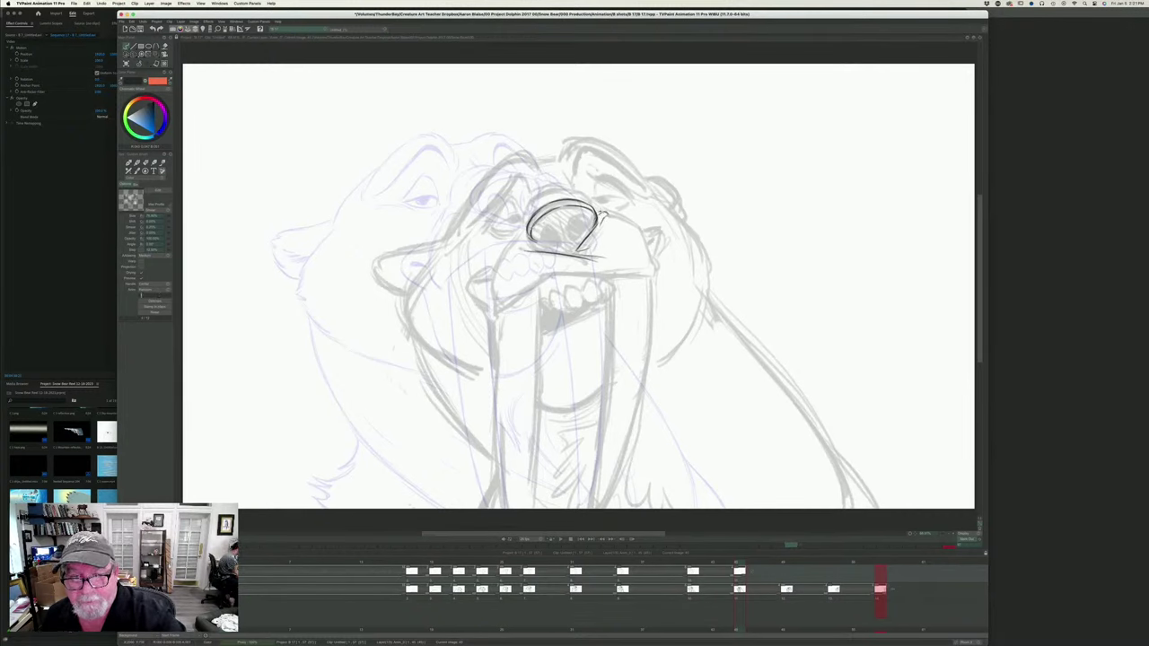
- Ink the far muzzle contour from beside the nose down to the top of the far tusk, checking the previous drawing
mouse_move(600, 216)
left_mouse_down()
mouse_move(639, 229)
mouse_move(652, 262)
left_mouse_up()
key("Left")
key("Right")
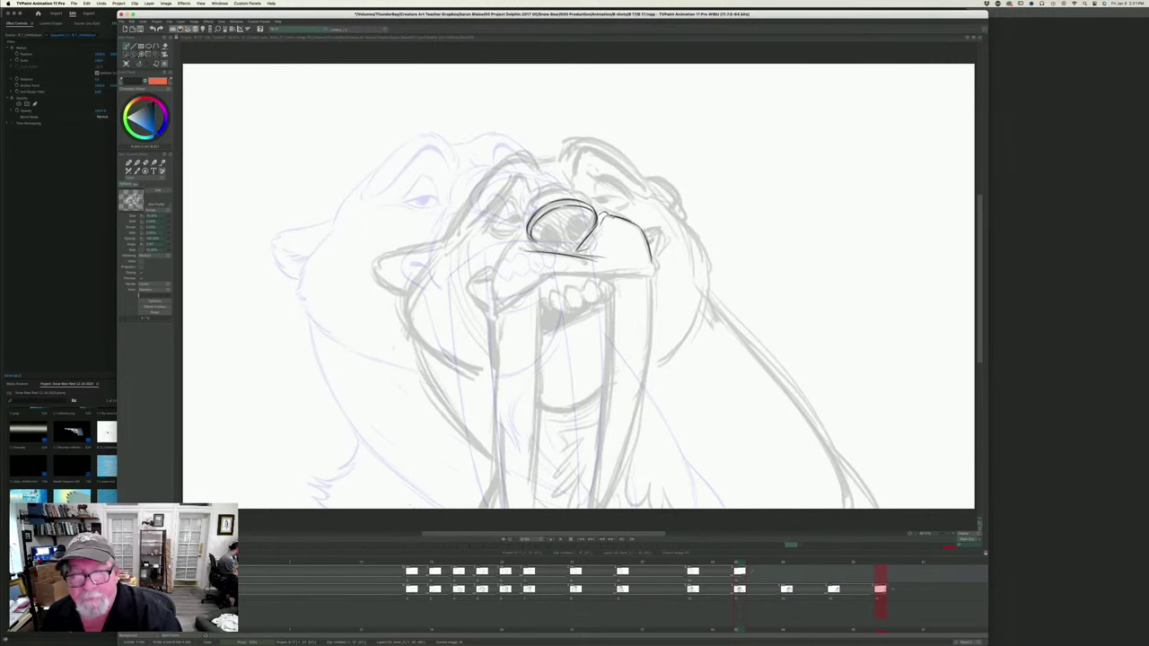
key("Left")
key("Right")
key("Left")
key("Right")
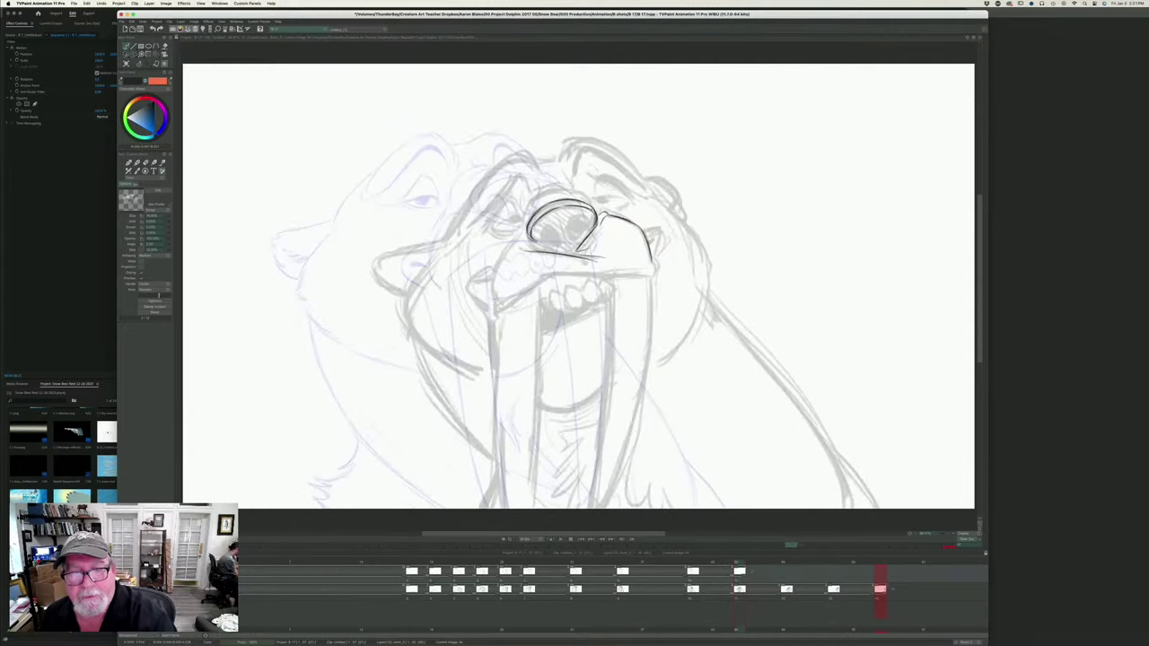
key("Left")
key("Right")
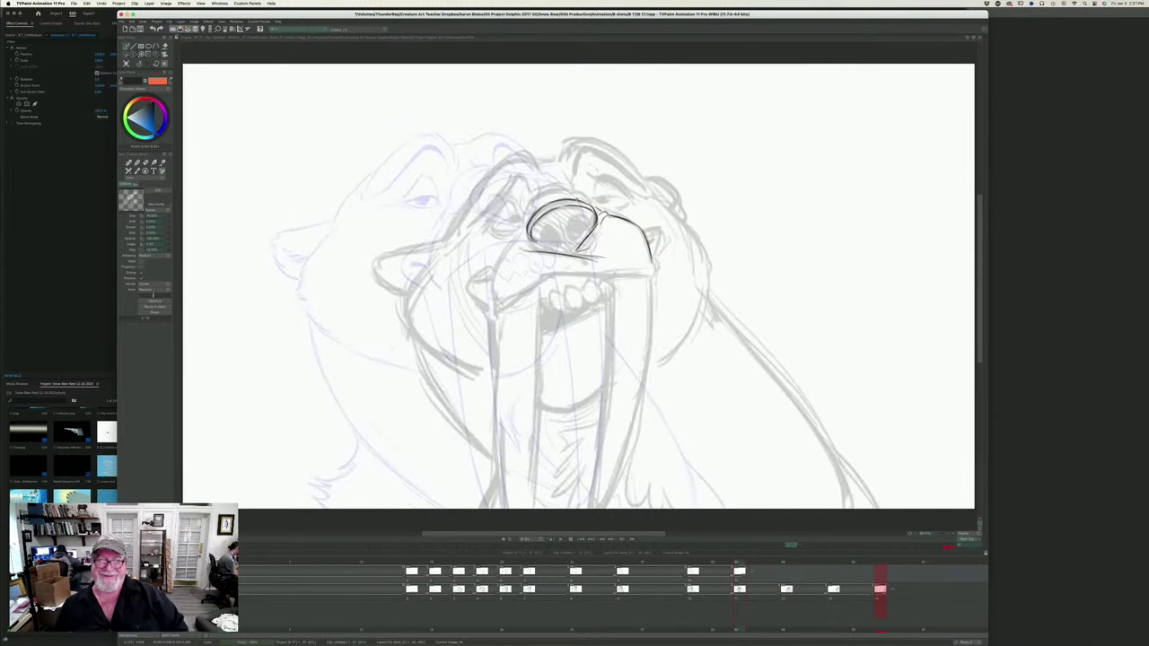
key("Left")
key("Right")
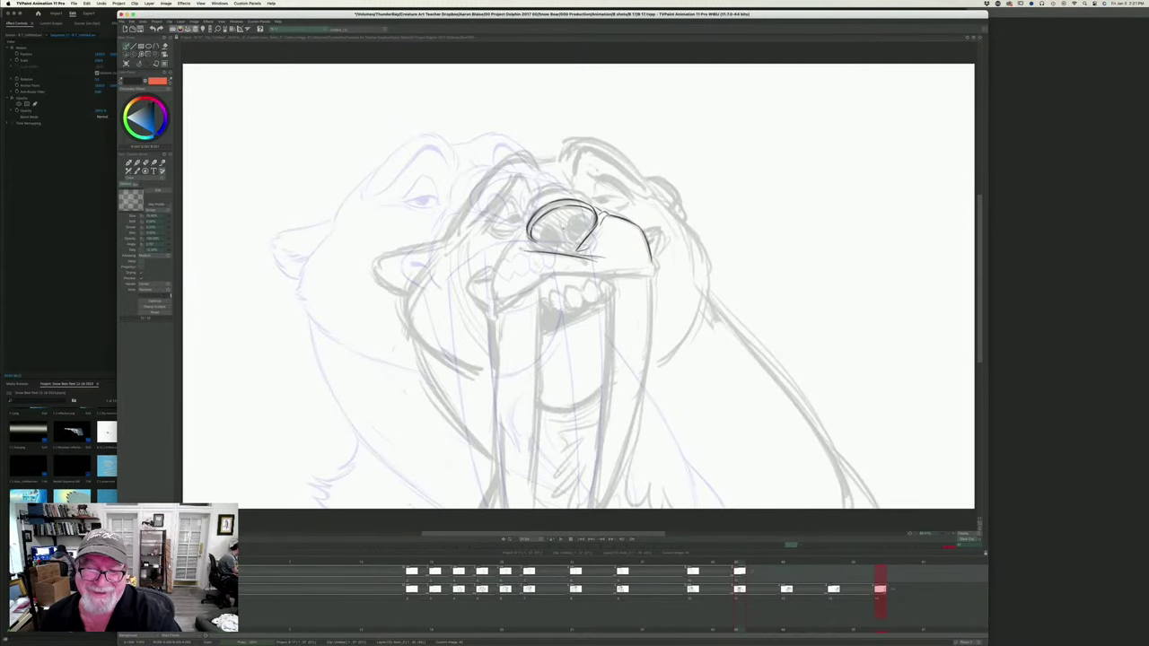
- Draw the nose's centre groove and close its lower near edge, flipping against the previous drawing
left_click_drag(563, 221, 569, 246)
key("Left")
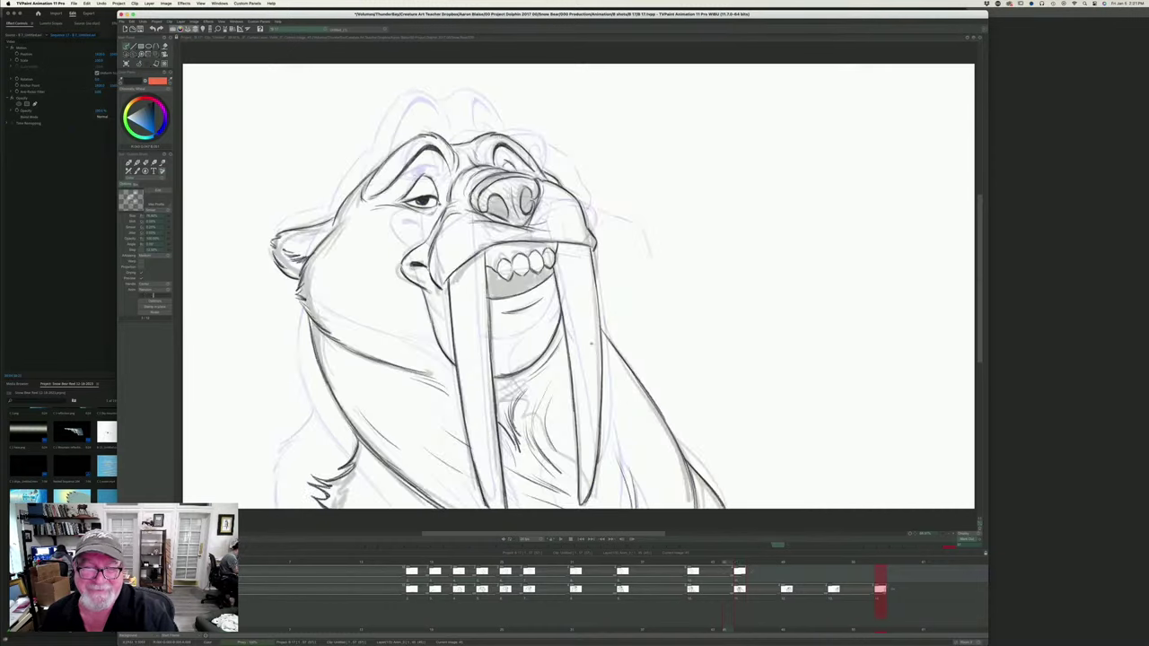
key("Right")
left_click_drag(557, 249, 528, 239)
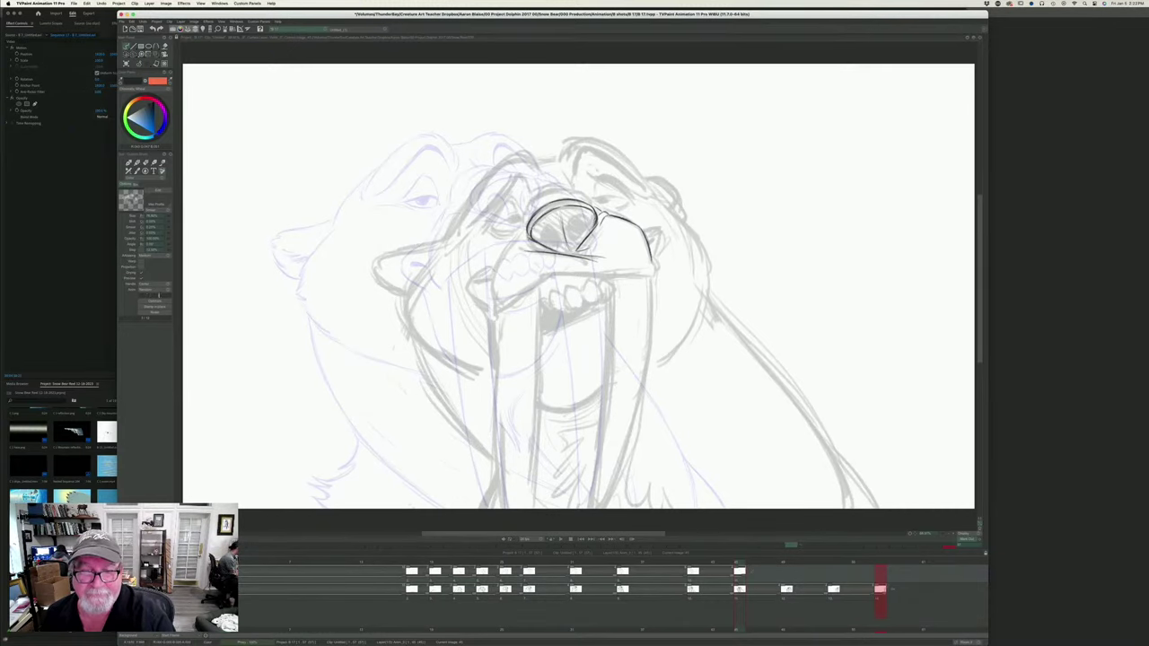
key("Left")
key("Right")
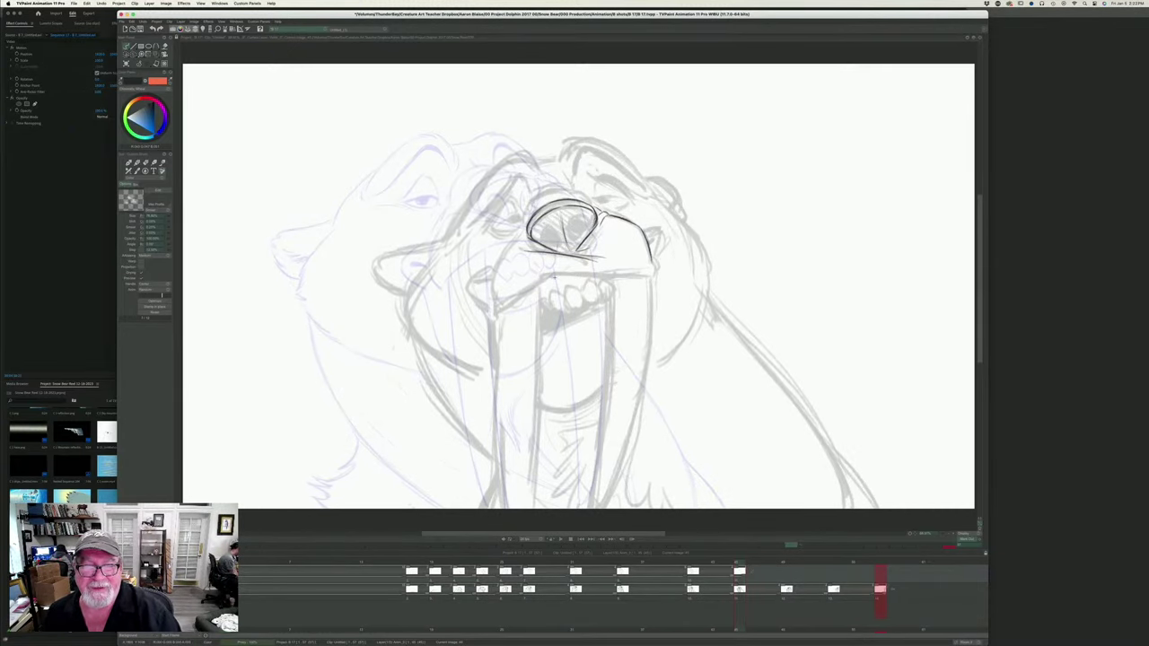
- Outline the near and far nostrils over the rough, keeping their shapes consistent with the previous drawing
key("Left")
key("Right")
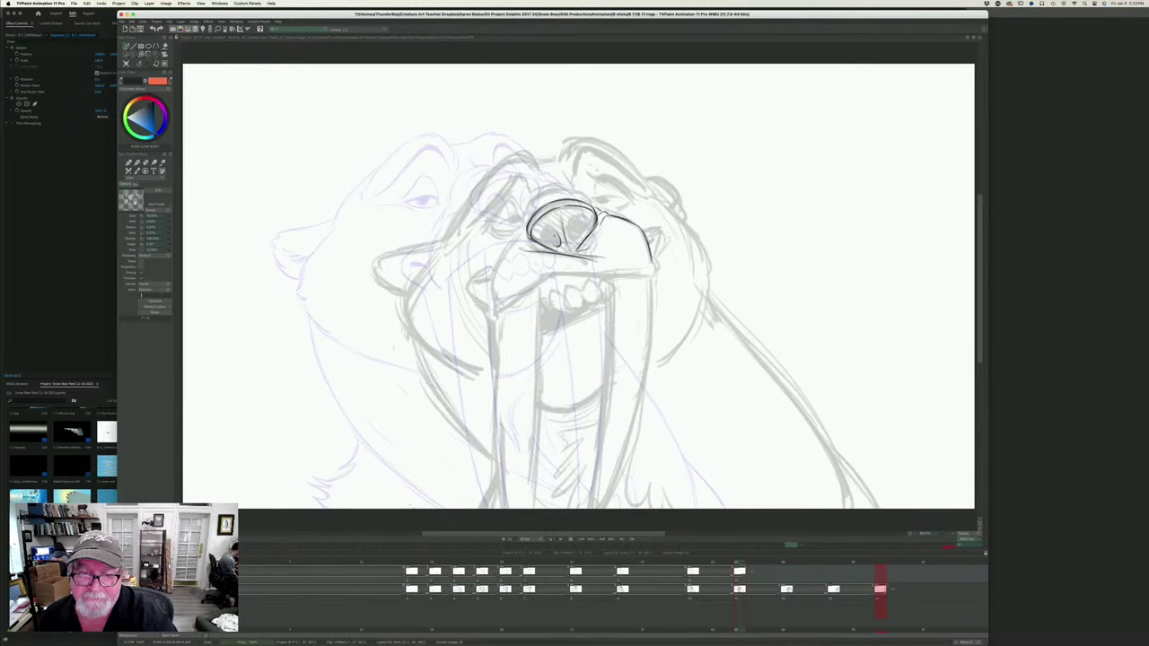
key("Left")
key("Right")
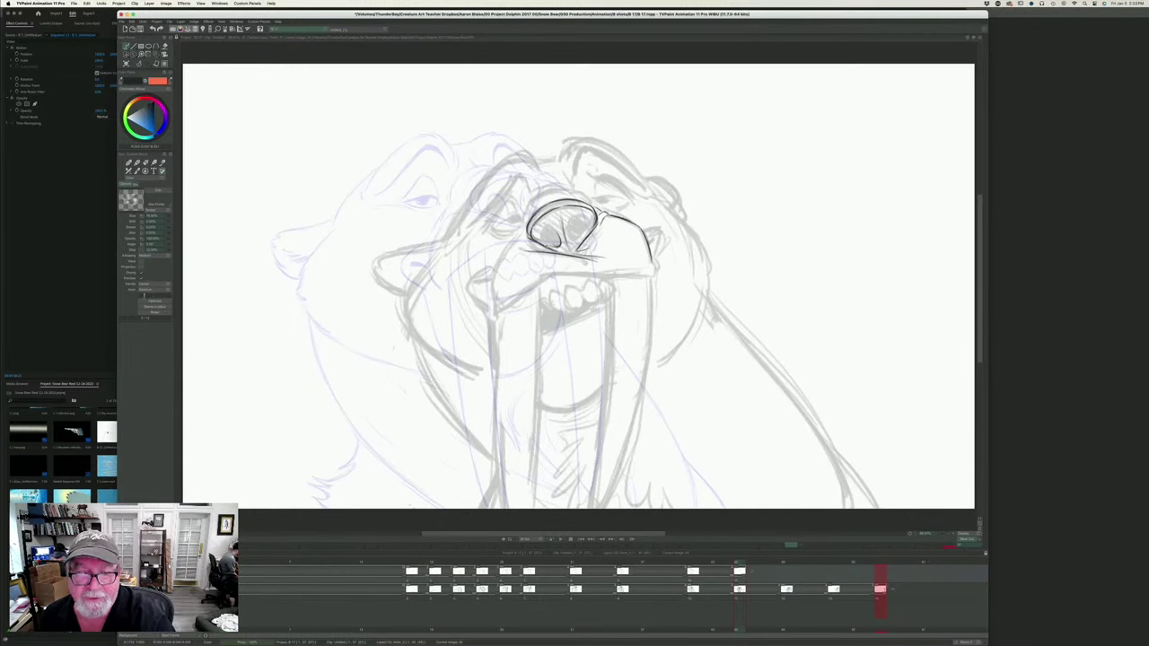
left_click_drag(543, 243, 569, 253)
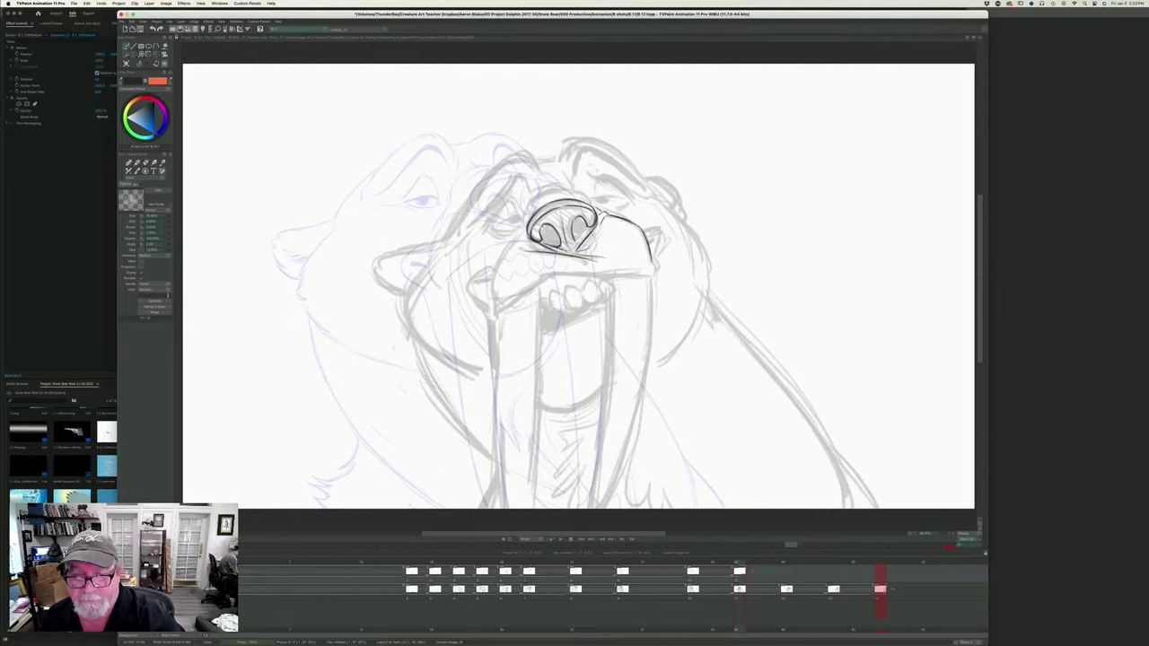
left_click_drag(575, 220, 572, 242)
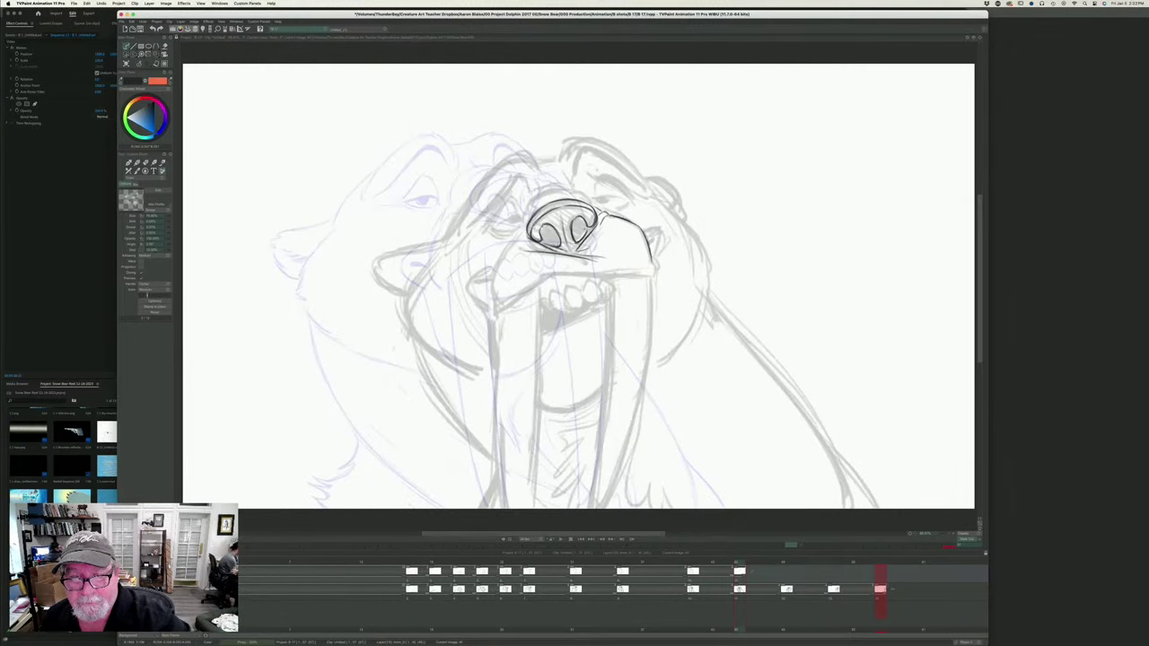
key("Left")
key("Right")
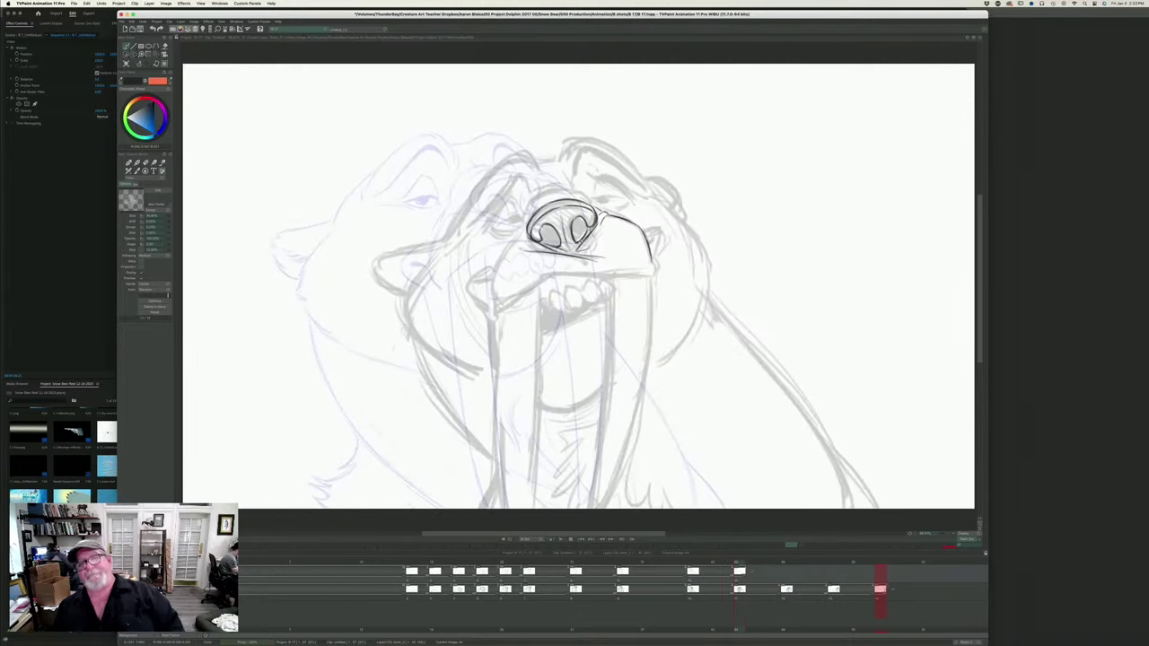
- Flip between this drawing and the previous one, and ink the skin fold arching over the top of the nose
key("Left")
key("Right")
key("Left")
key("Right")
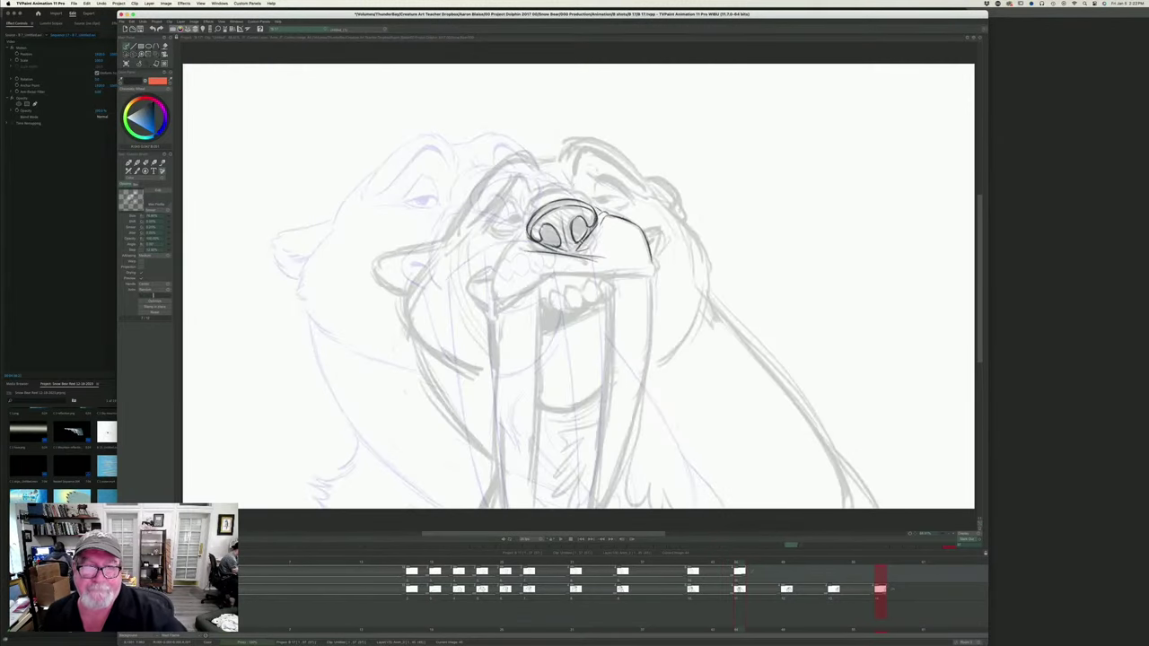
key("Left")
key("Right")
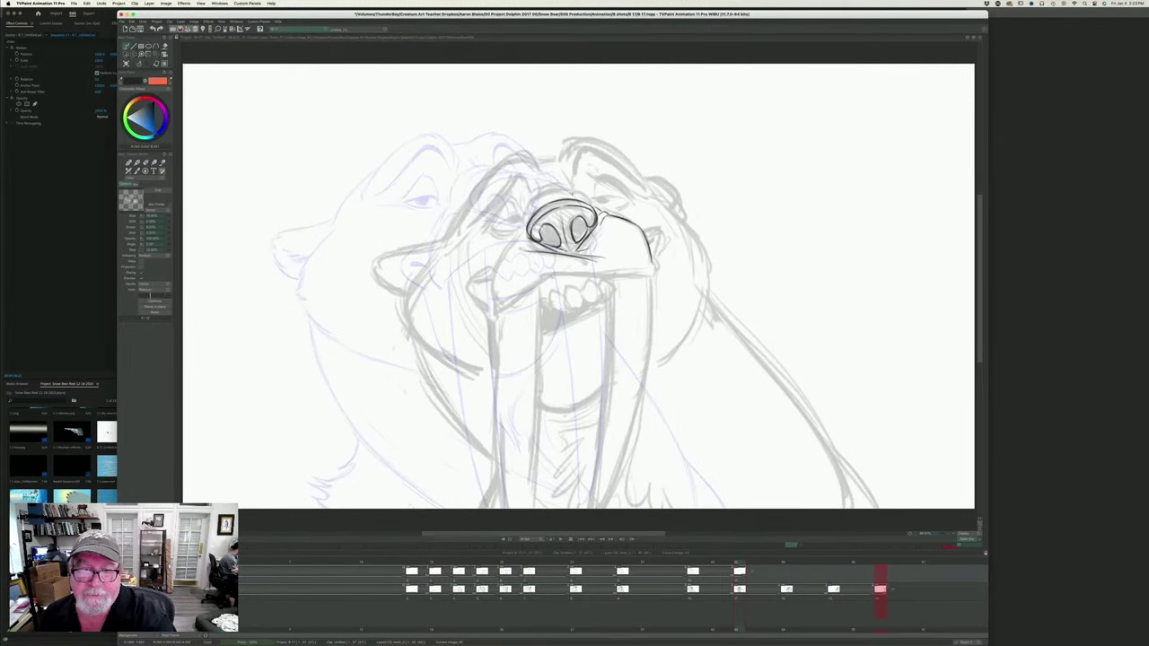
key("Left")
key("Right")
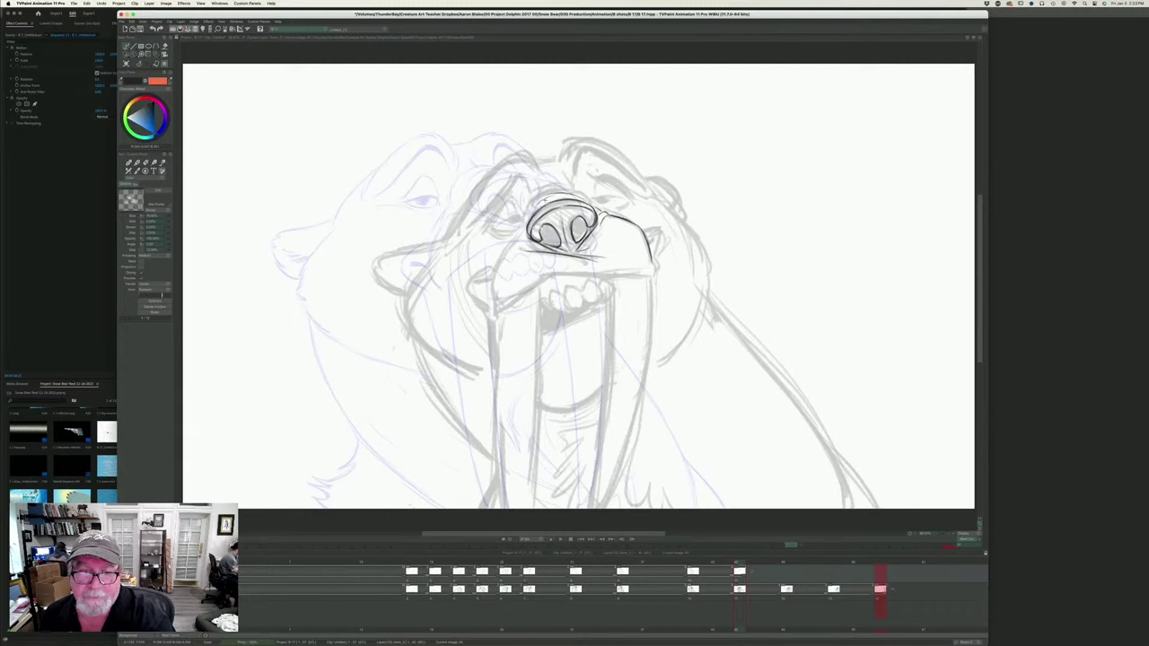
key("Left")
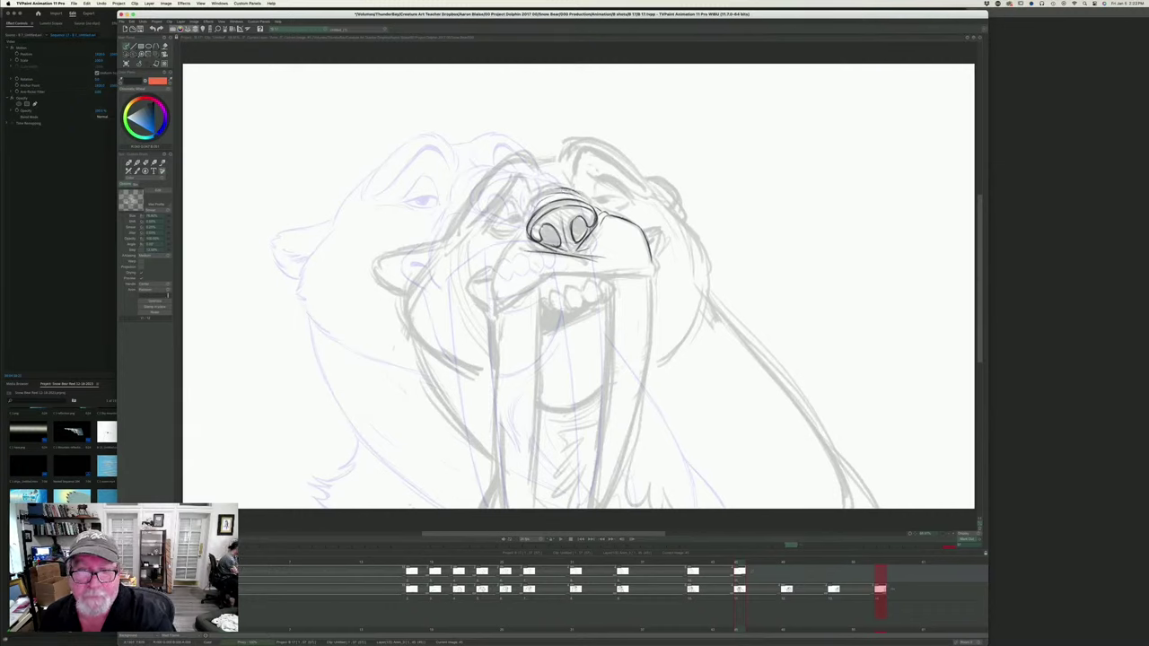
key("Right")
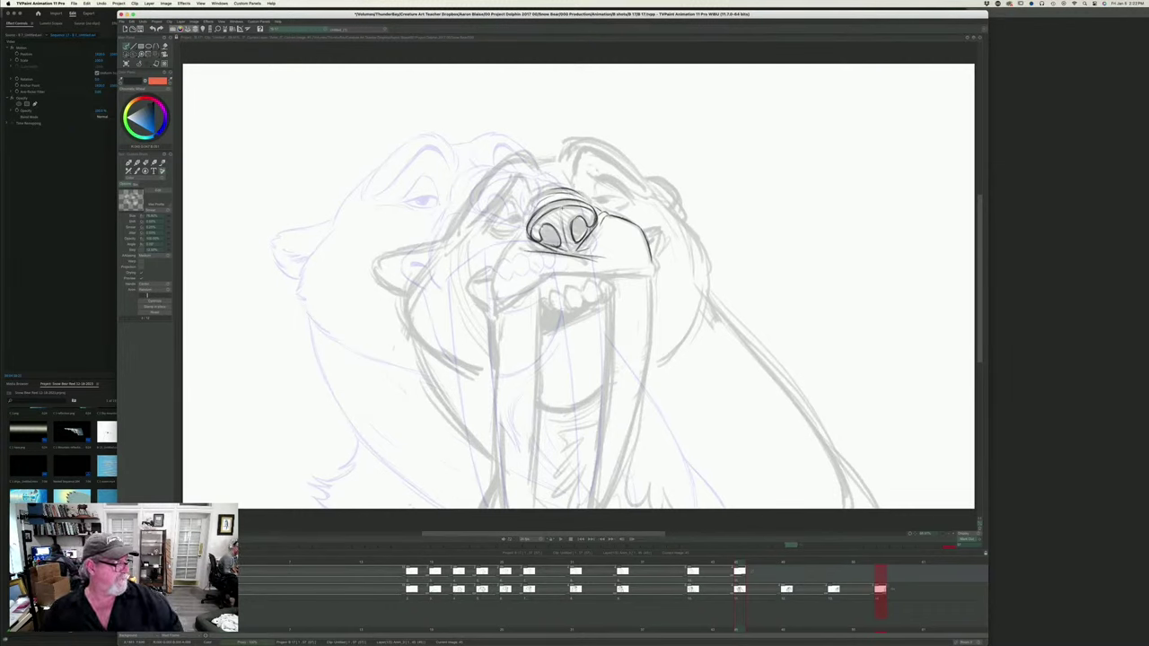
- Extend the fold lines around the near side of the nose and down to the far muzzle contour
key("Left")
key("Right")
key("Left")
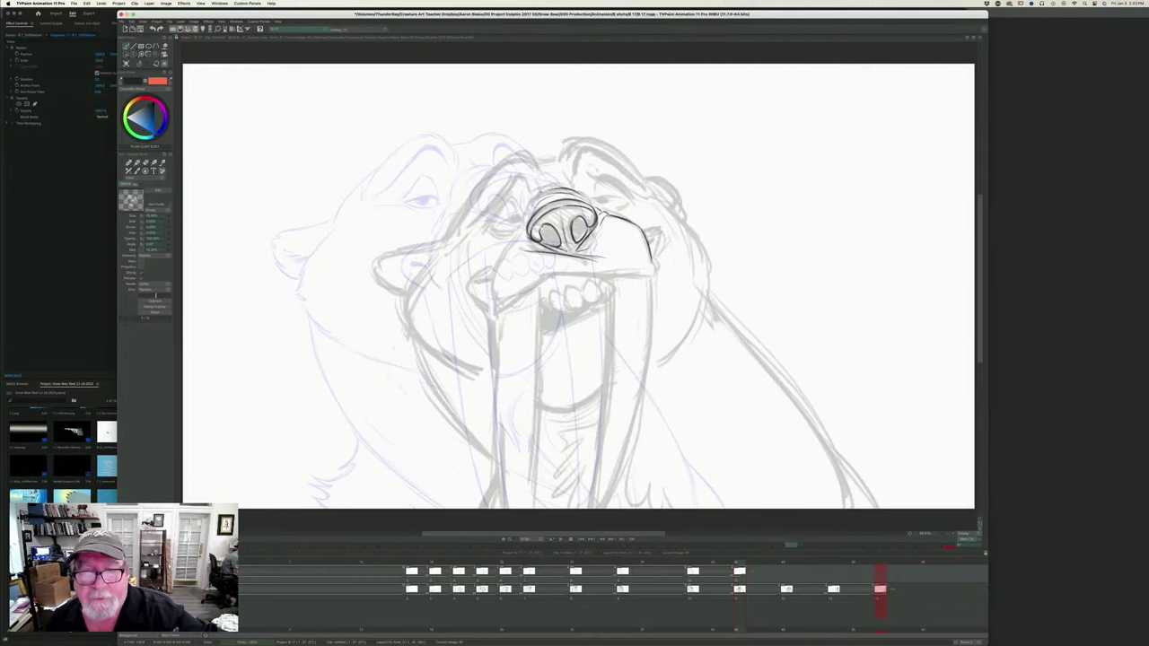
key("Right")
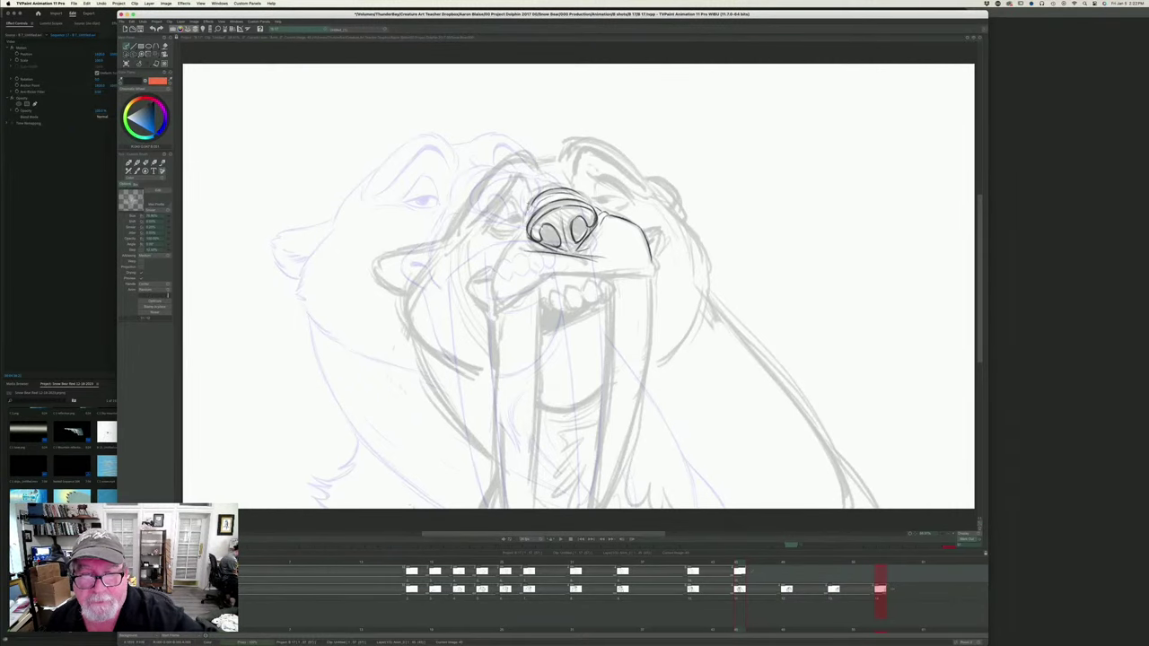
key("Left")
key("Right")
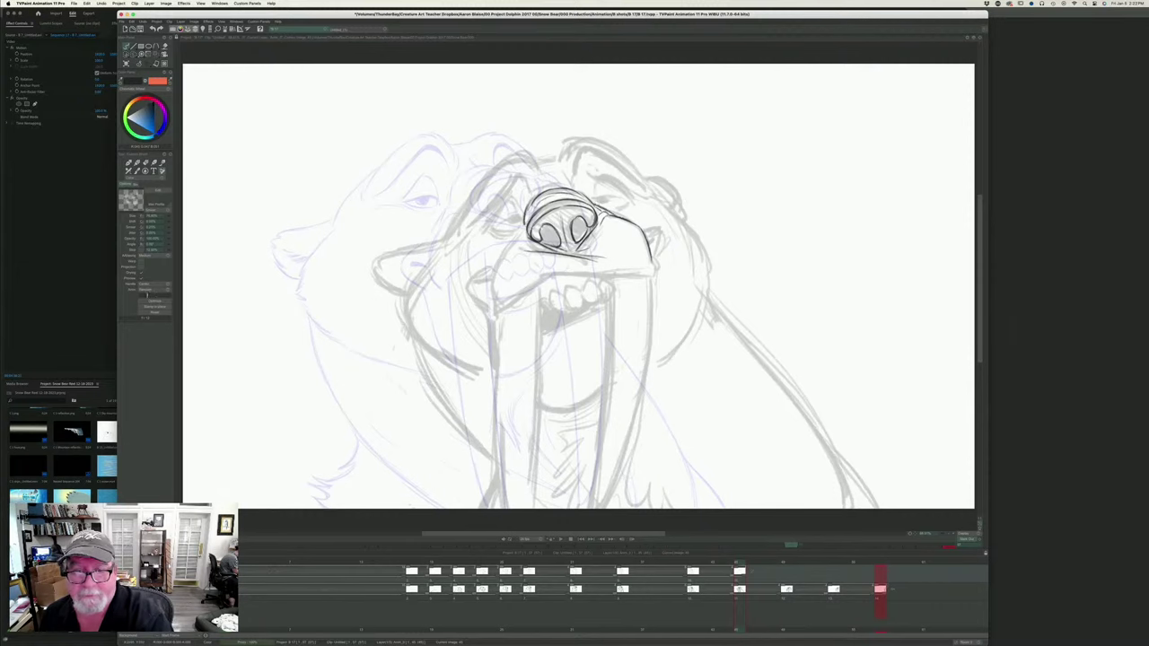
- Ink the small bump beside the near side of the nose and curve the near muzzle contour down from it, flipping against the previous drawing
key("Left")
key("Right")
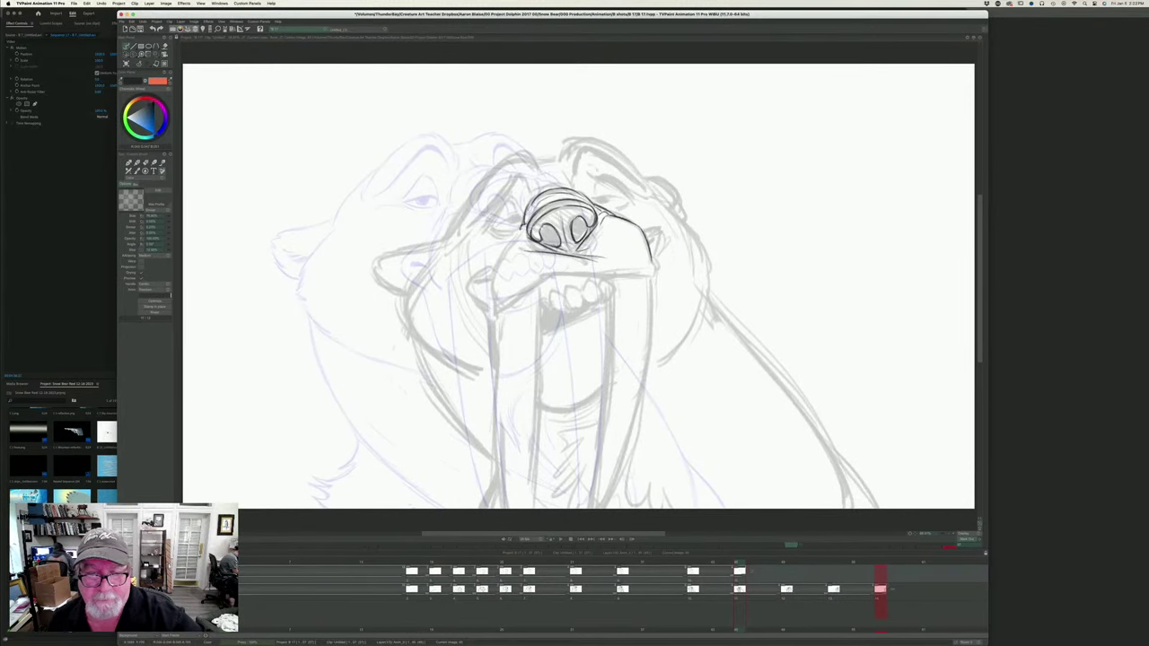
key("Left")
key("Right")
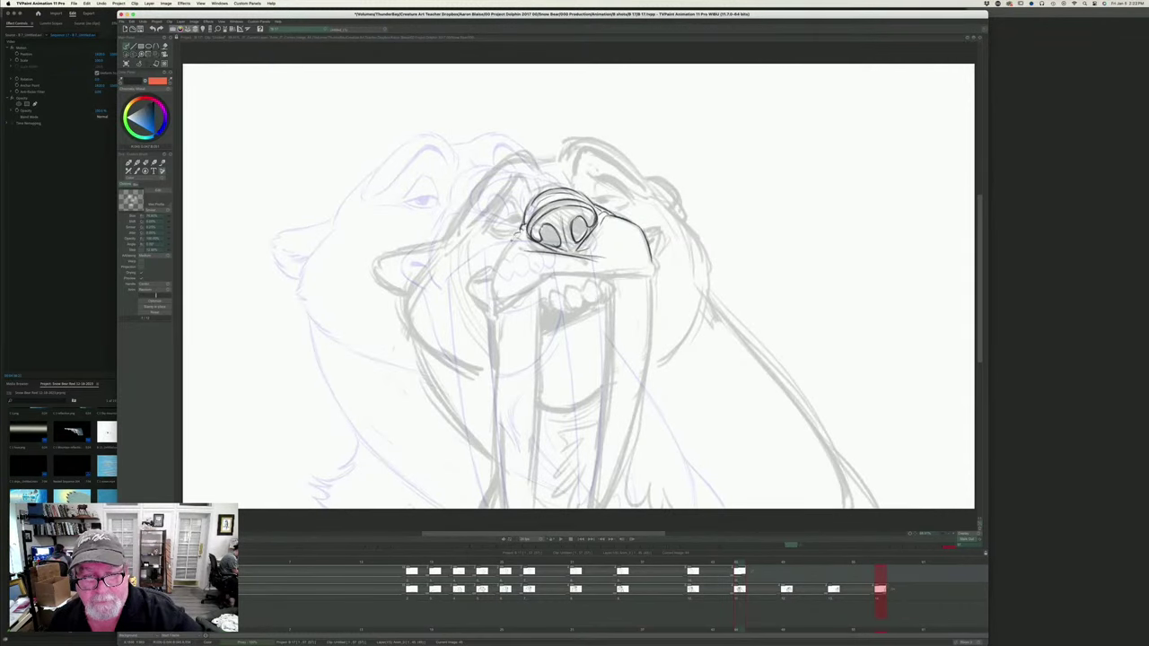
key("Left")
key("Right")
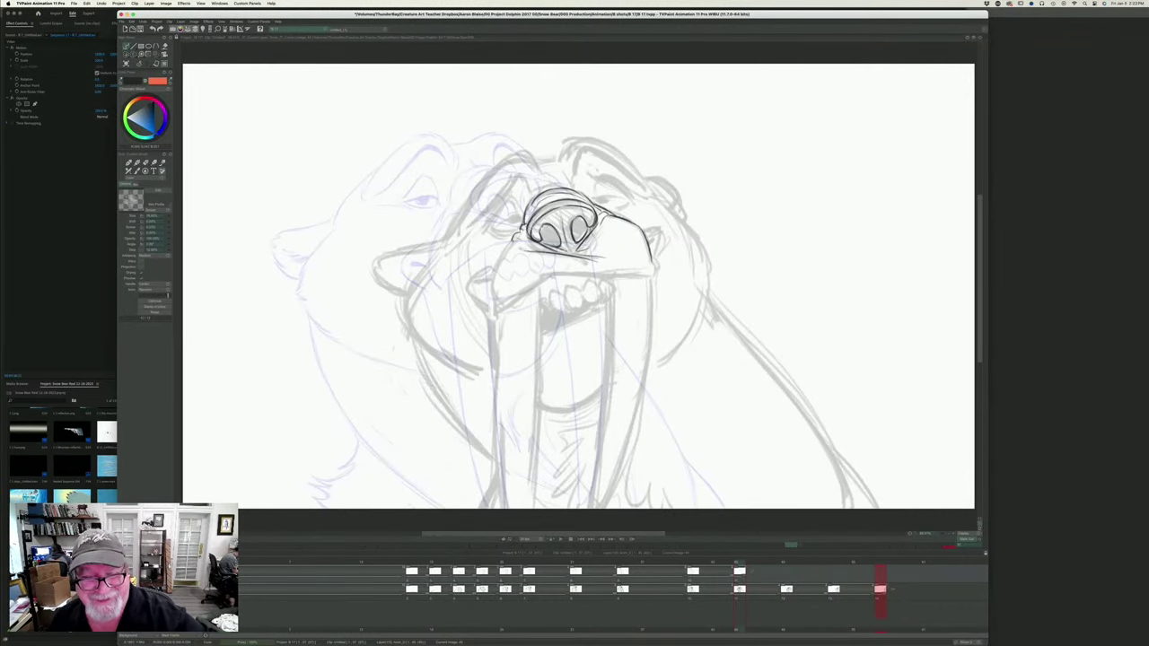
left_click_drag(521, 239, 494, 270)
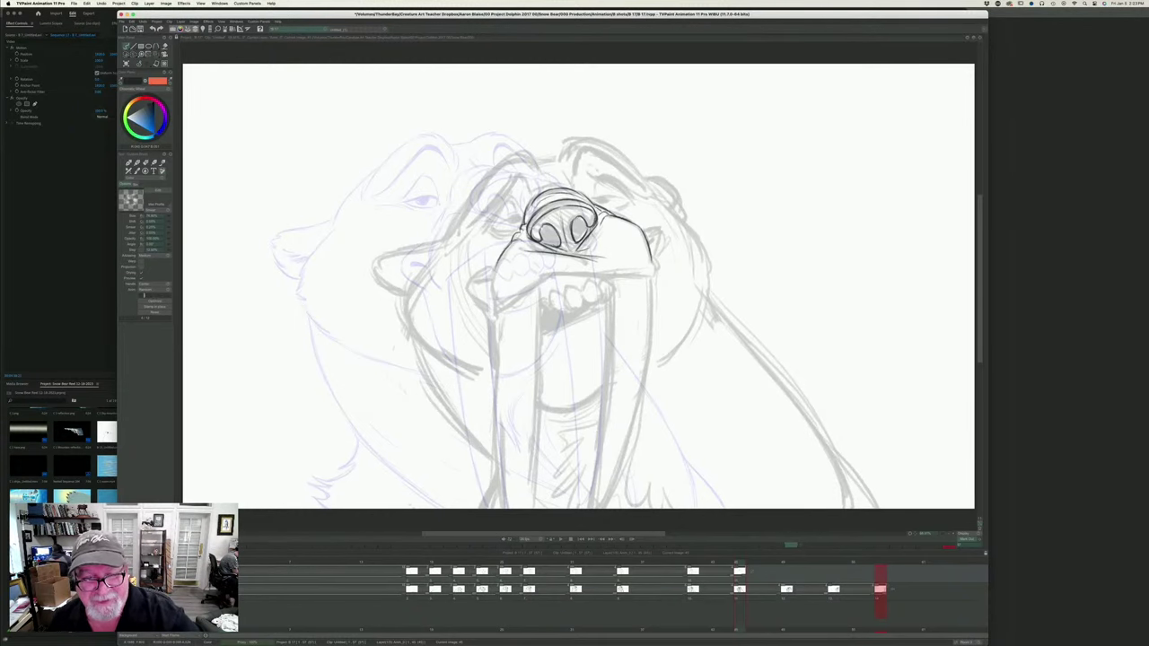
key("Left")
key("Right")
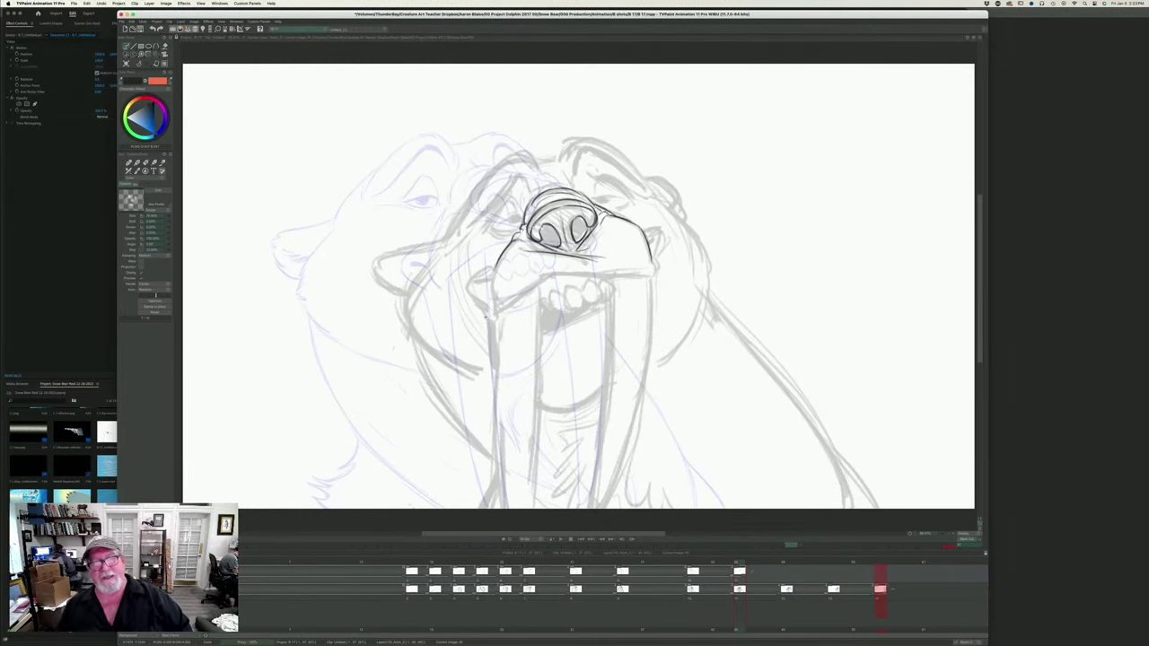
- Compare the near muzzle contour with the previous drawing and erase its upper stretch below the nose fold
key("Left")
key("Right")
key("Left")
key("Right")
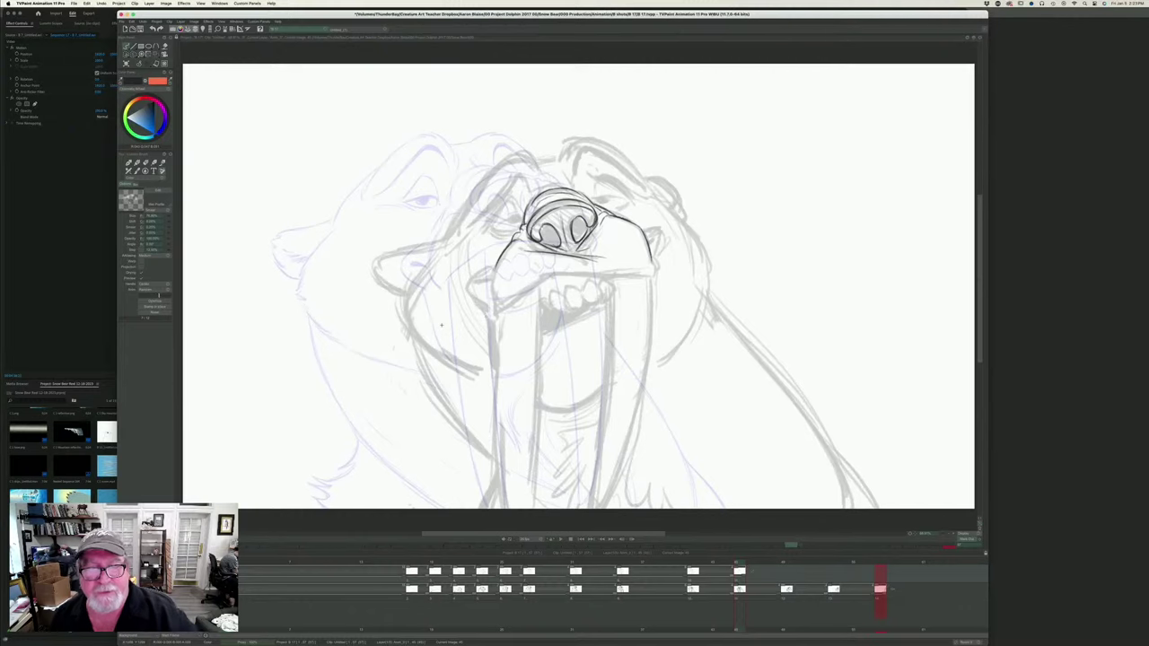
key("Left")
key("Right")
key("e")
left_click_drag(502, 259, 518, 241)
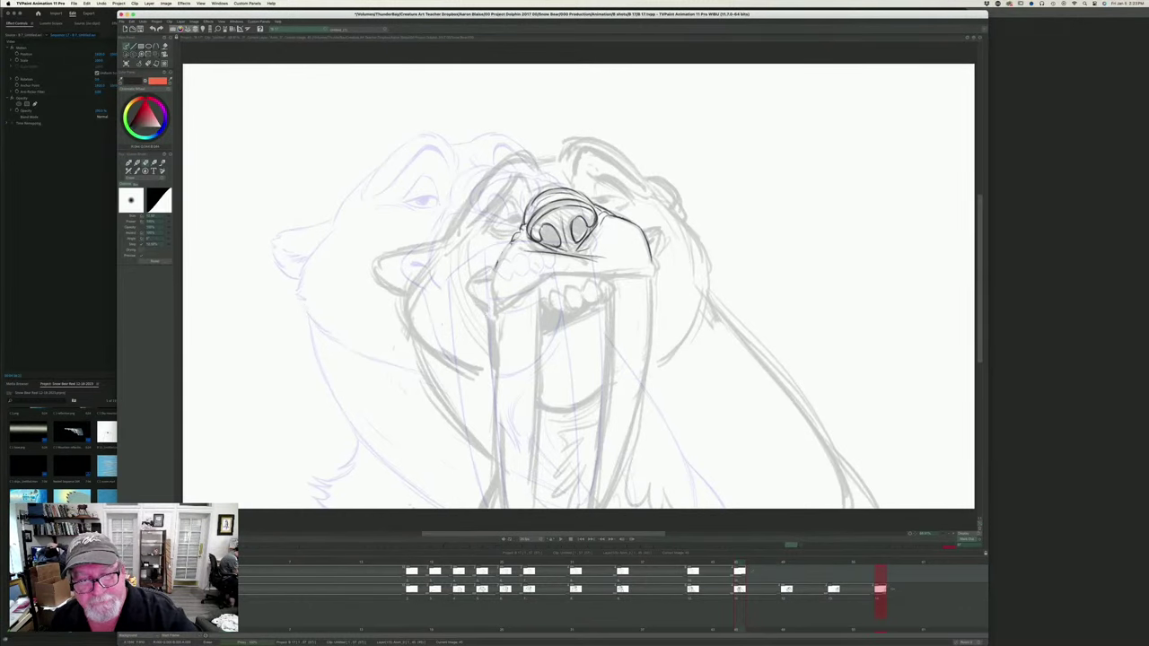
key("Left")
key("Right")
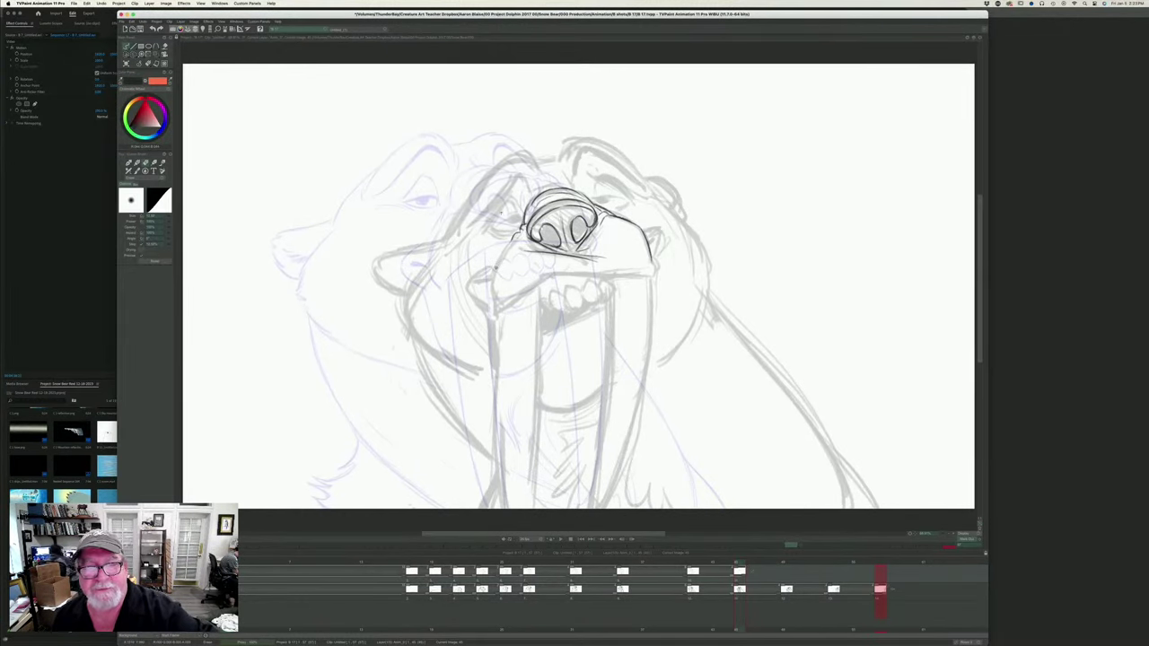
- Redraw the near muzzle contour from the nose fold down to the cheek, checking it against the previous drawing
key("b")
left_click_drag(516, 237, 490, 278)
key("Left")
key("Right")
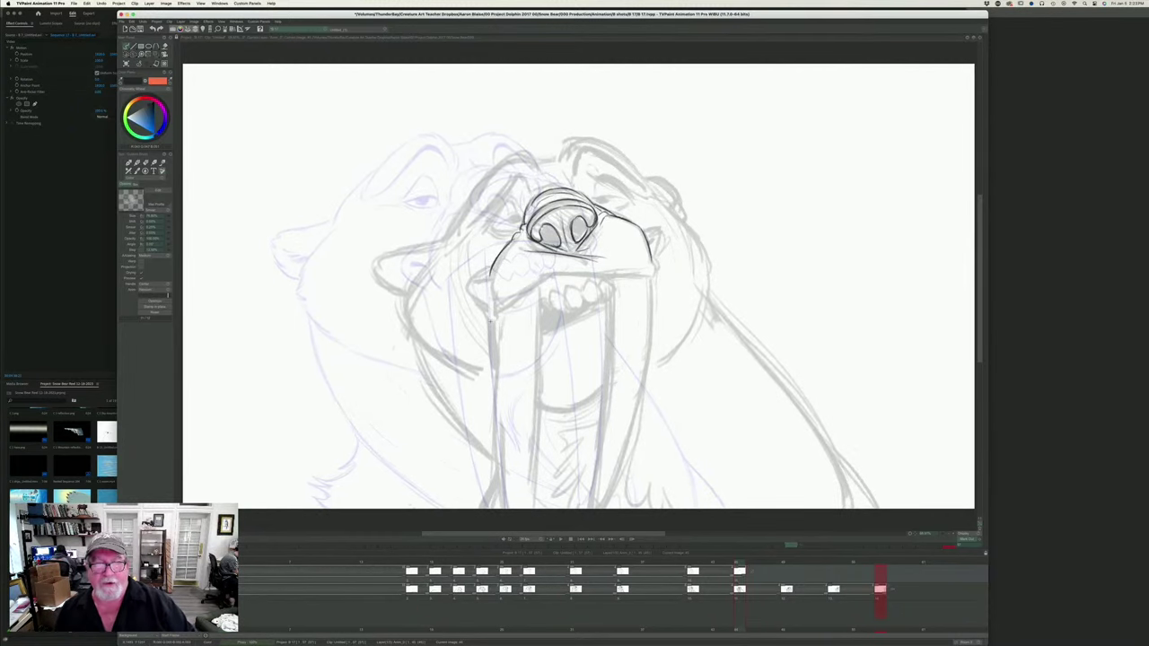
key("Left")
key("Right")
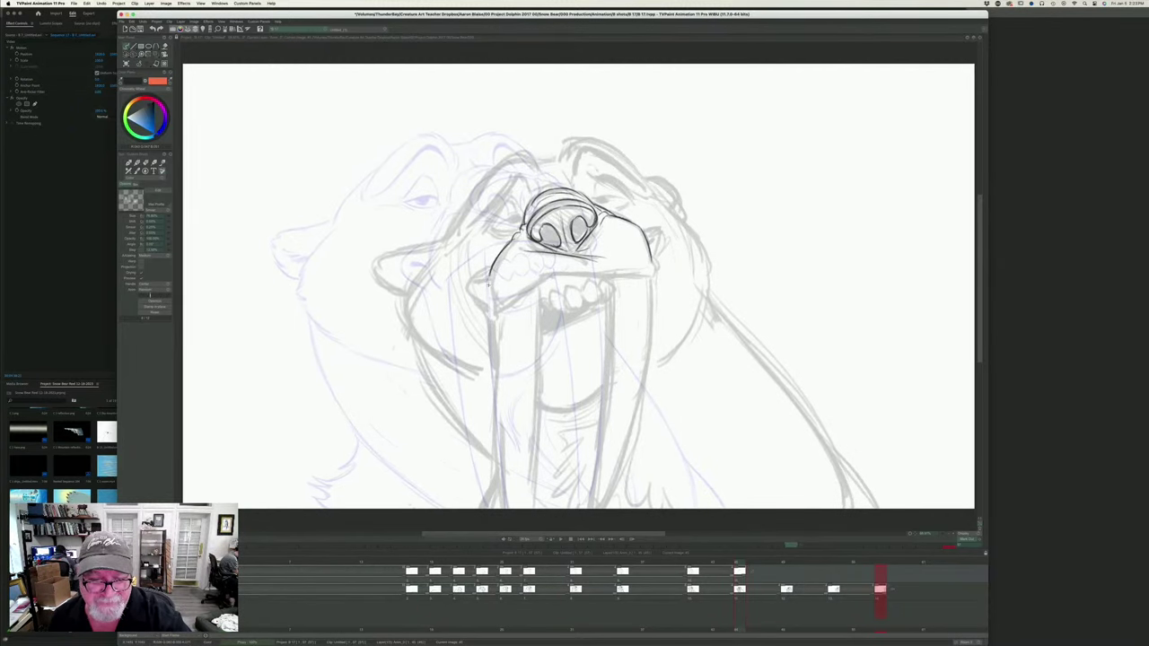
- Extend the near muzzle contour down to the near lip tip above the tusk, checking it against the previous drawing
left_click_drag(489, 273, 495, 310)
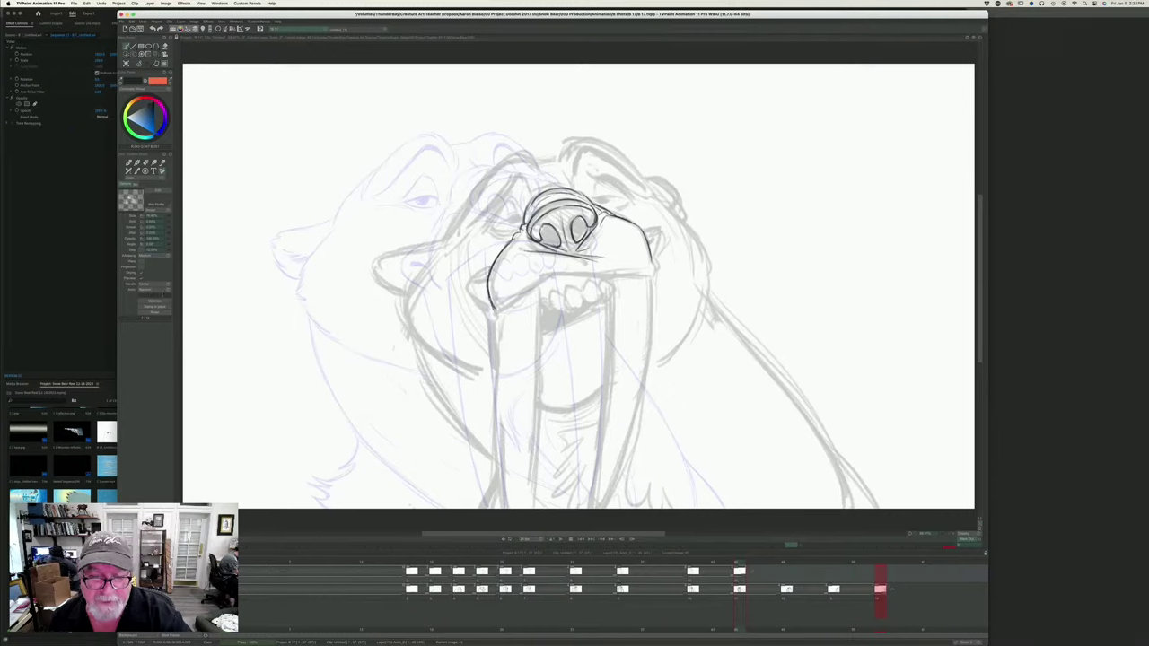
key("Left")
key("Right")
key("Left")
key("Right")
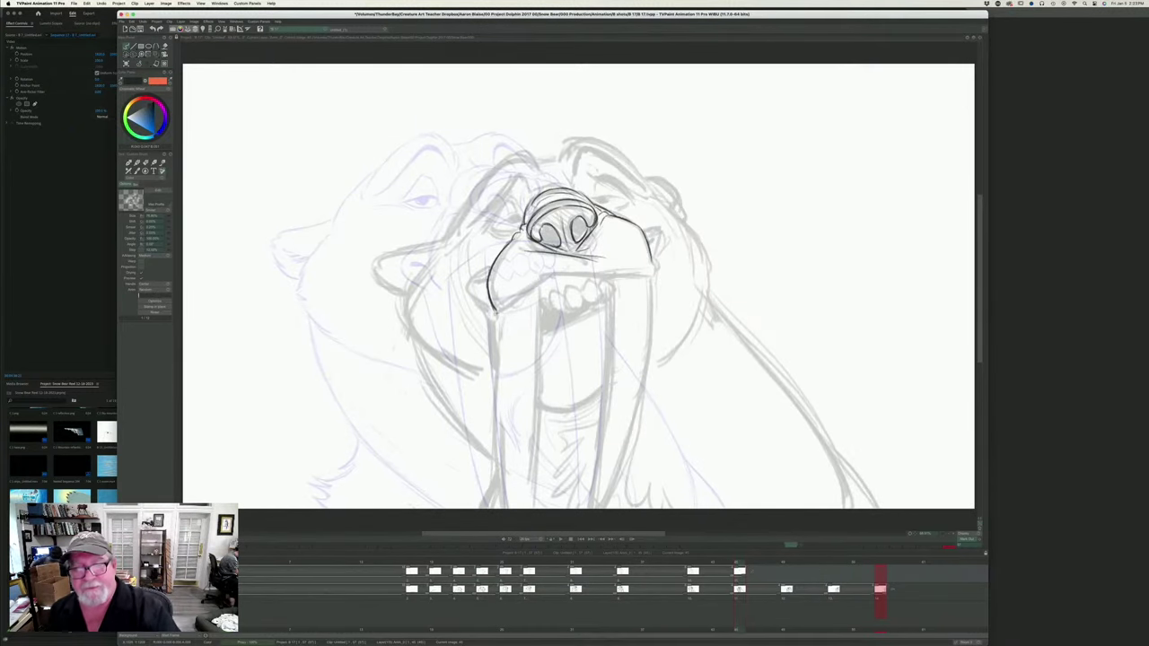
- Ink the far lip corner and the upper lip's lower edge from there to the muzzle's centre, then compare with the previous drawing
mouse_move(655, 267)
left_mouse_down()
mouse_move(655, 281)
mouse_move(555, 272)
left_mouse_up()
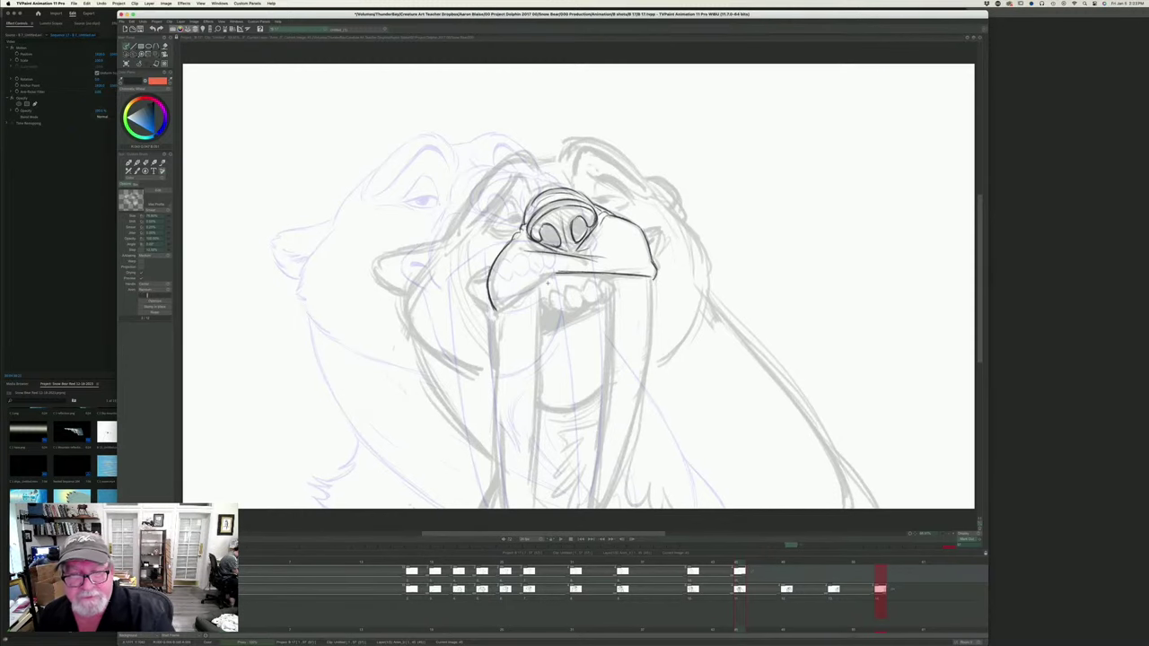
key("Left")
key("Right")
key("Left")
key("Right")
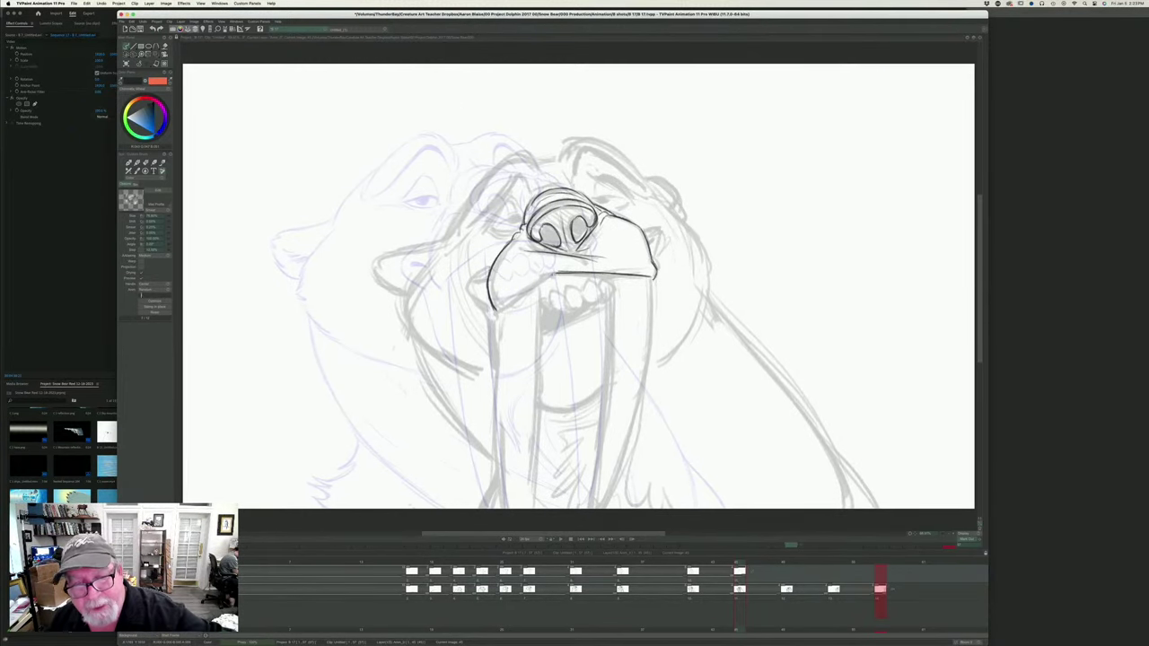
- Continue the upper lip's lower edge from the centre down to the near lip tip, flipping against the previous drawing
left_click_drag(557, 274, 497, 309)
key("Left")
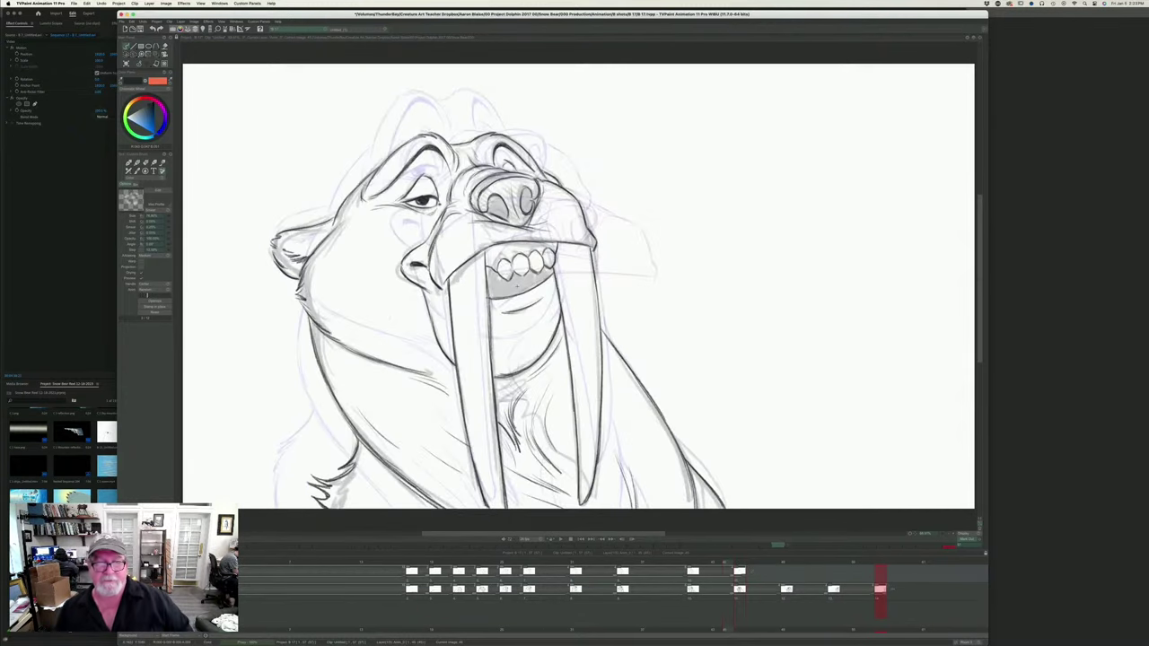
key("Right")
key("Left")
key("Right")
key("Left")
key("Right")
- Erase the excess line at the near lip tip and check the cleaned corner against the previous drawing
key("e")
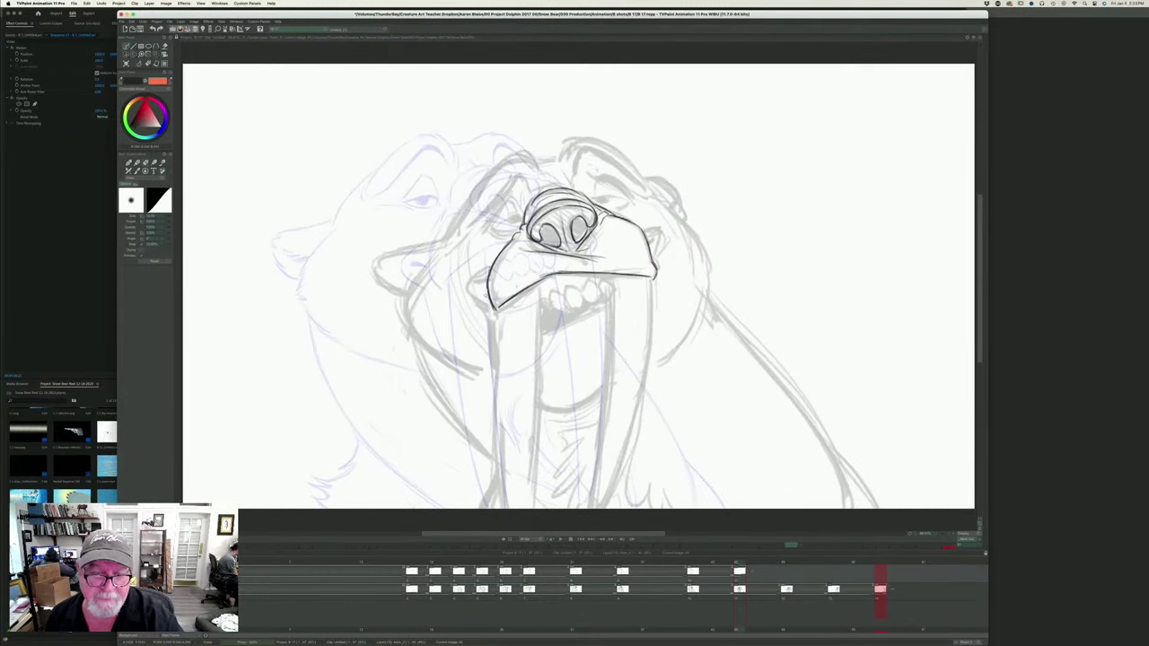
left_click_drag(500, 312, 495, 310)
key("Left")
key("Right")
key("b")
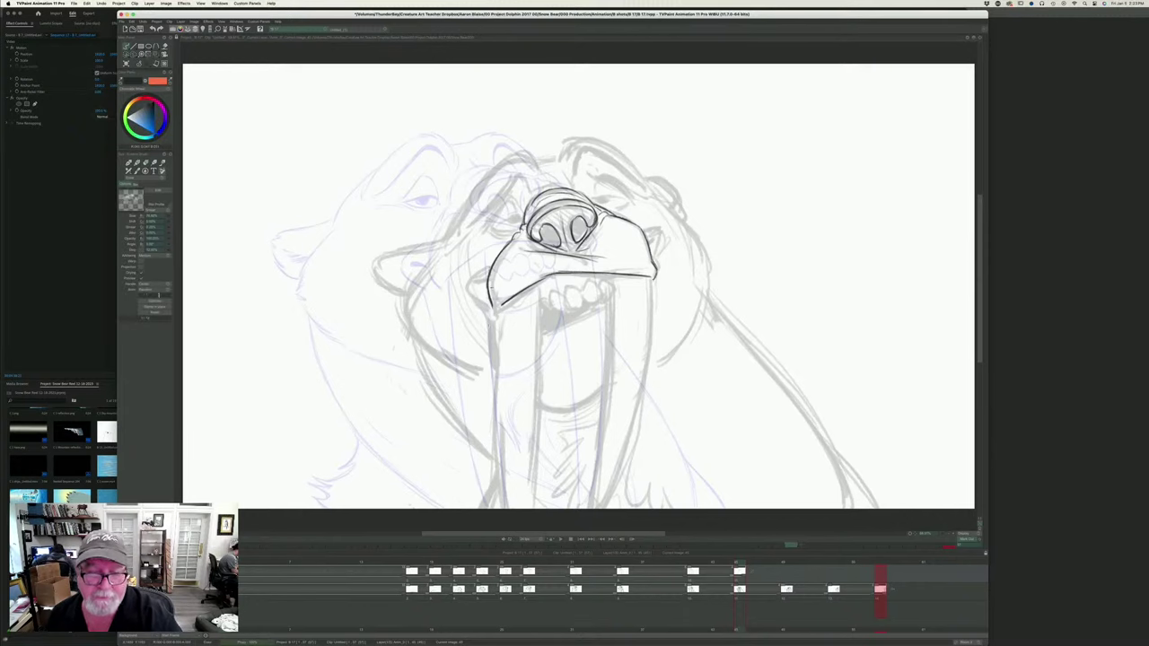
- Close the near lip tip just above the tusk and start the mouth-corner fold behind the near muzzle
key("Left")
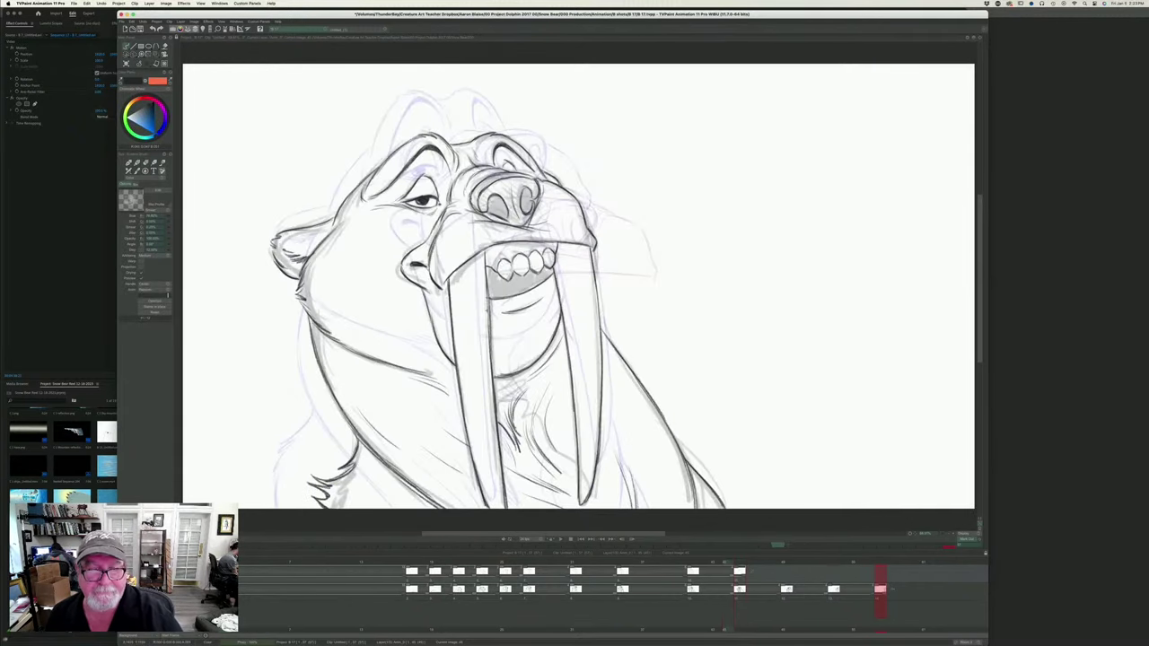
key("Right")
key("e")
key("Left")
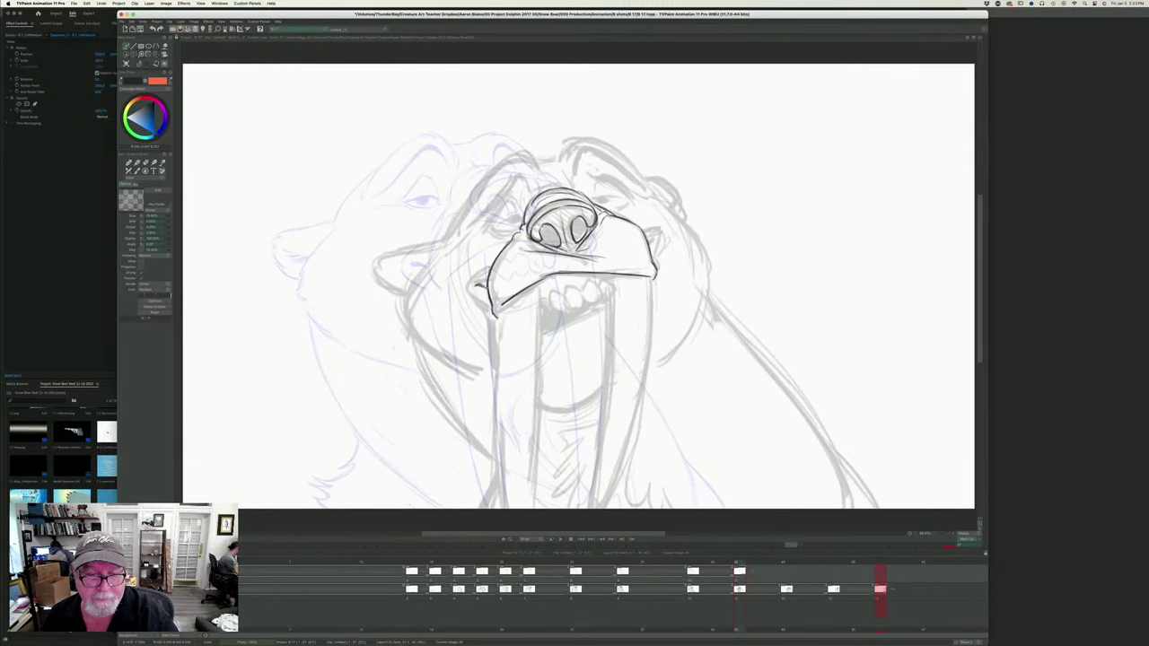
key("Right")
key("Left")
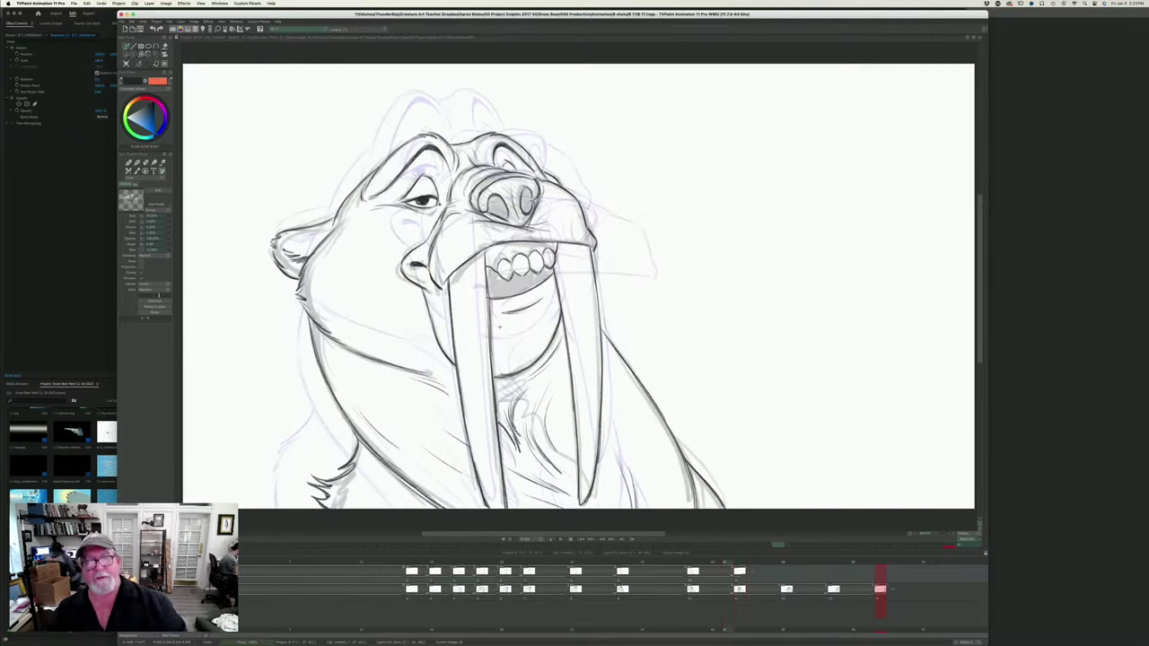
- Darken the mouth-corner crease and outline the lip fold around it, matching the previous drawing
key("Right")
key("Left")
key("Right")
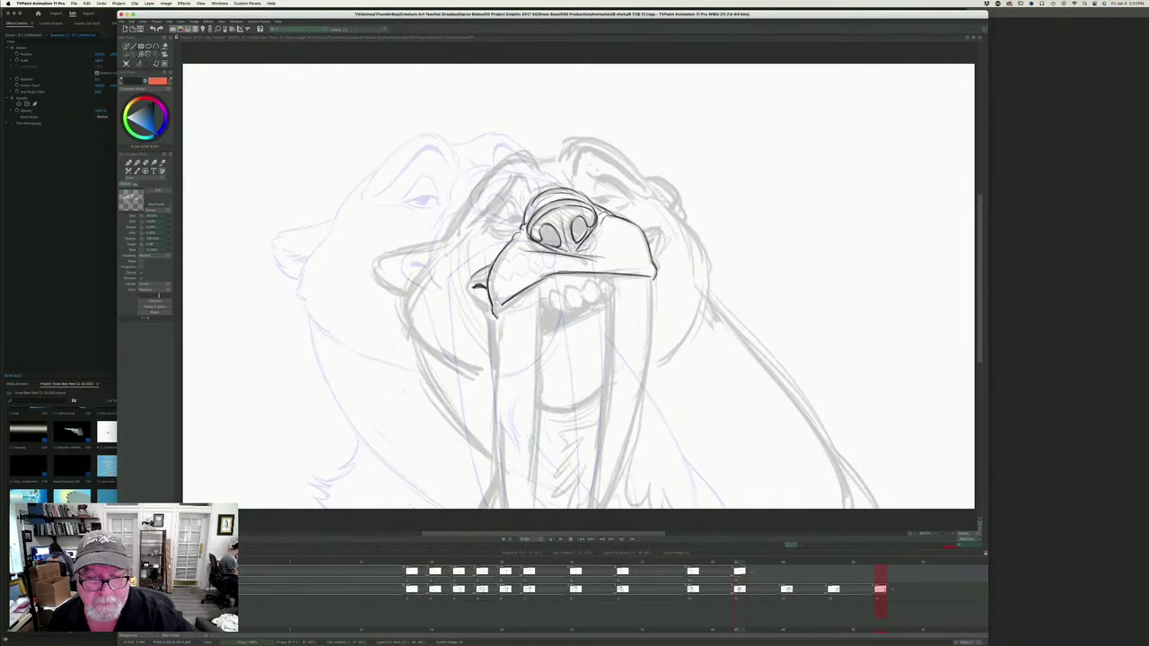
key("Left")
key("Right")
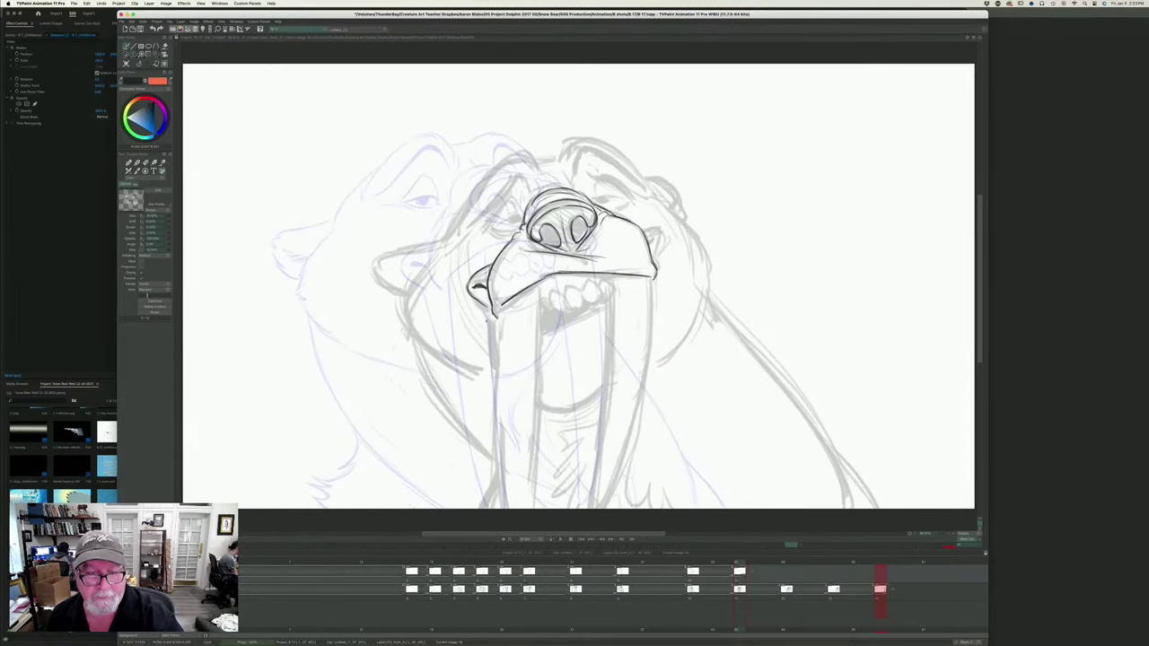
key("Left")
key("Right")
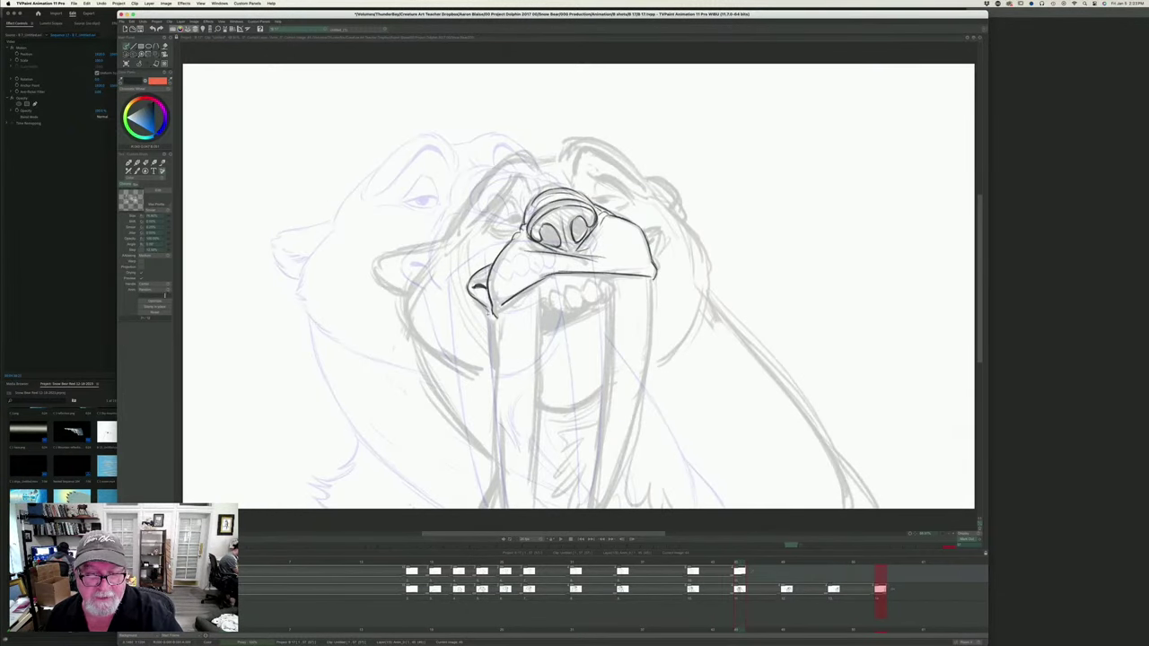
- Ink the upper part of the near tusk's outer edge below the lip tip, flipping repeatedly against the previous drawing
left_click_drag(491, 314, 494, 353)
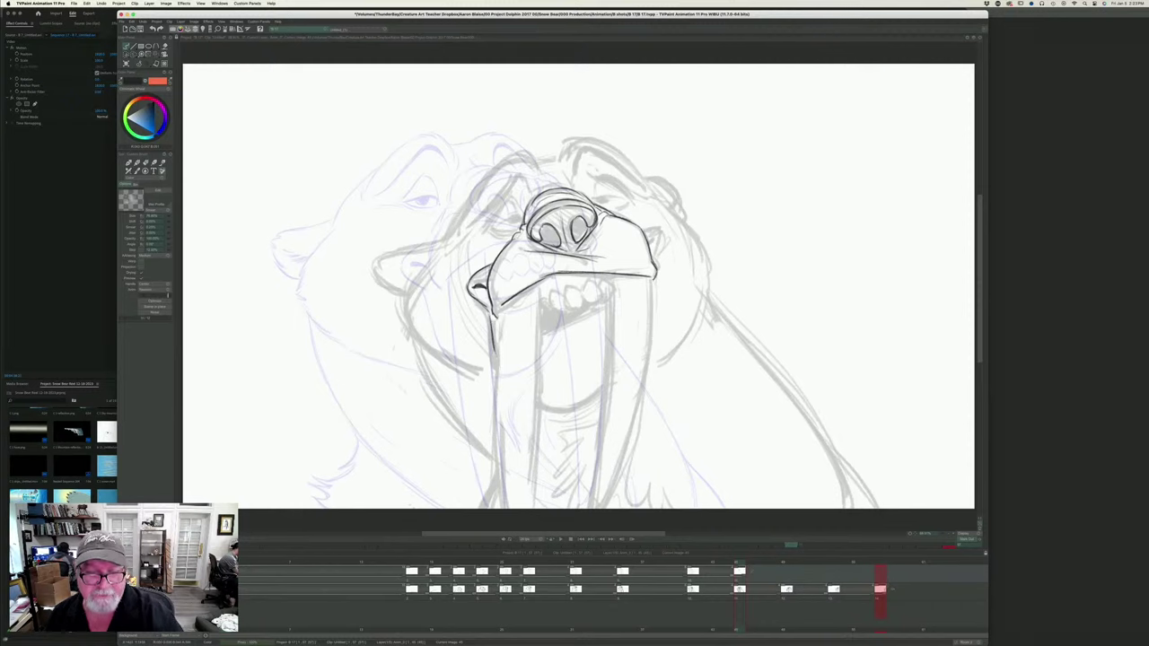
key("Left")
key("Right")
key("Left")
key("Right")
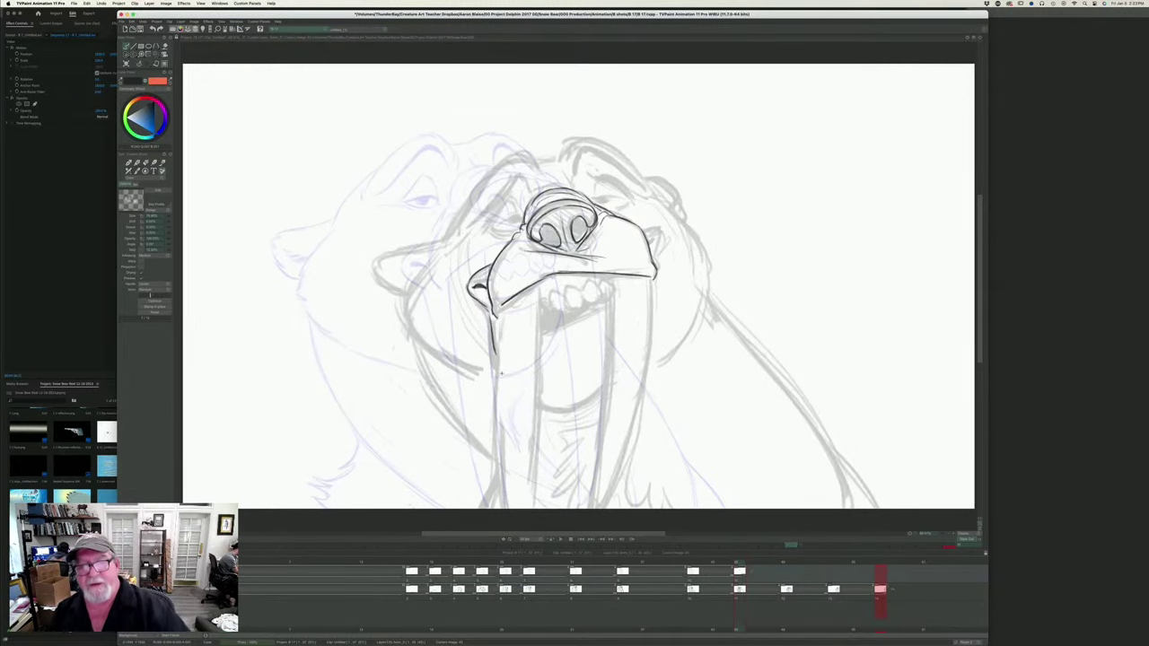
key("Left")
key("Right")
key("Left")
key("Right")
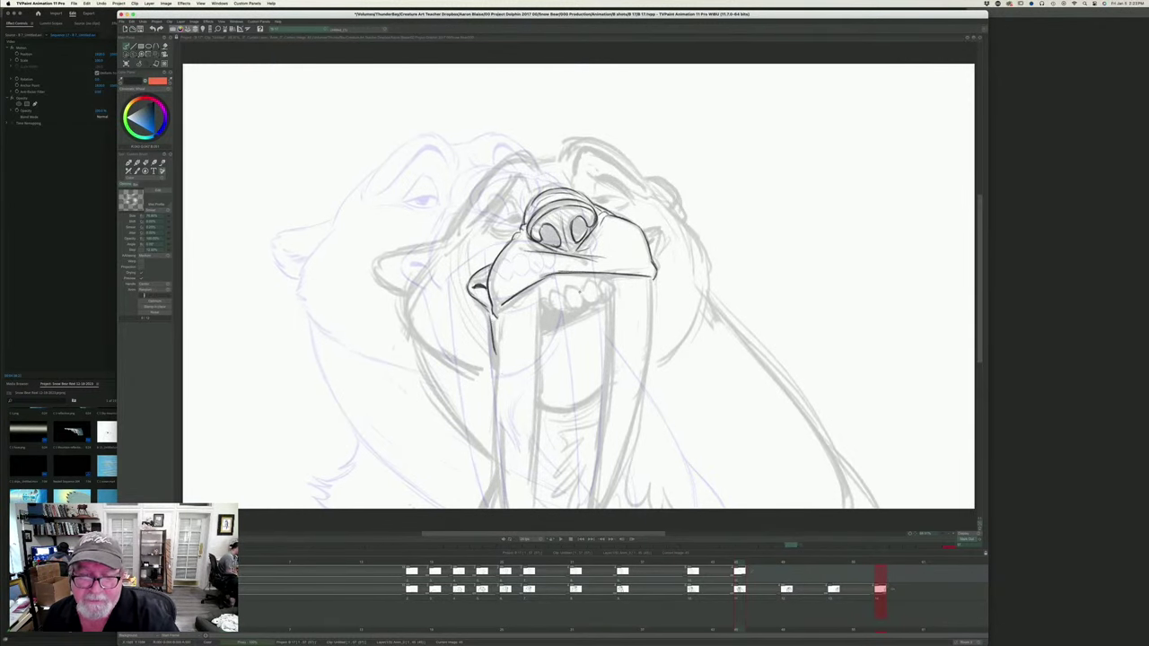
- Outline the three middle front teeth and the partly hidden tooth beside the near tusk, consulting the previous drawing
left_click_drag(580, 288, 581, 301)
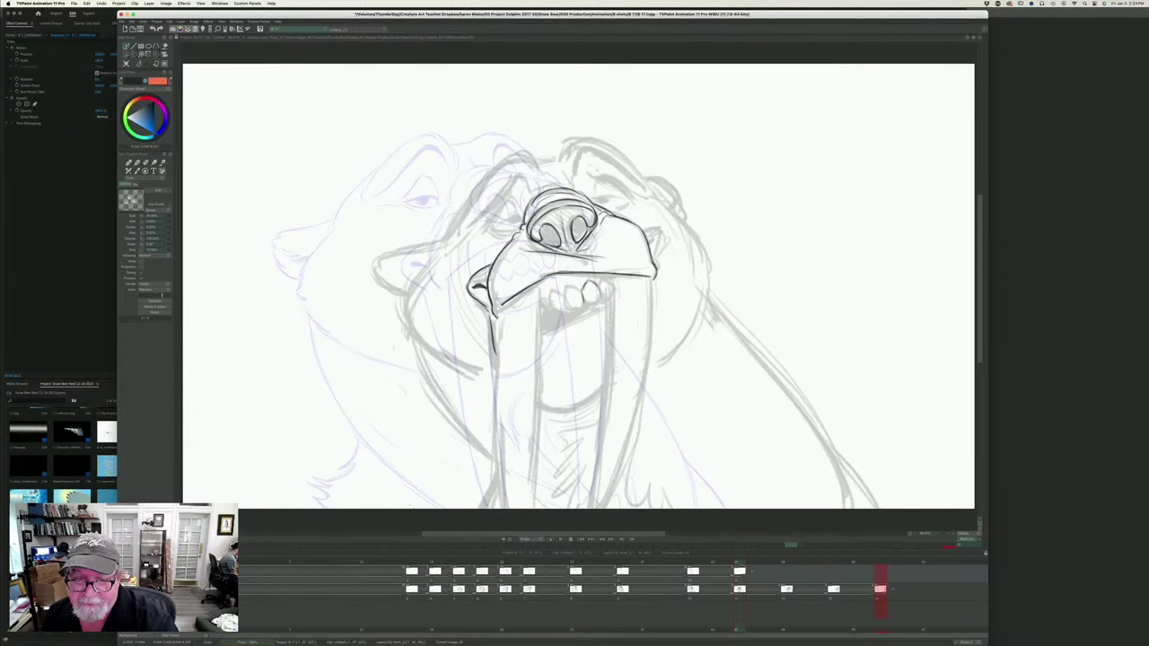
left_click_drag(600, 284, 593, 305)
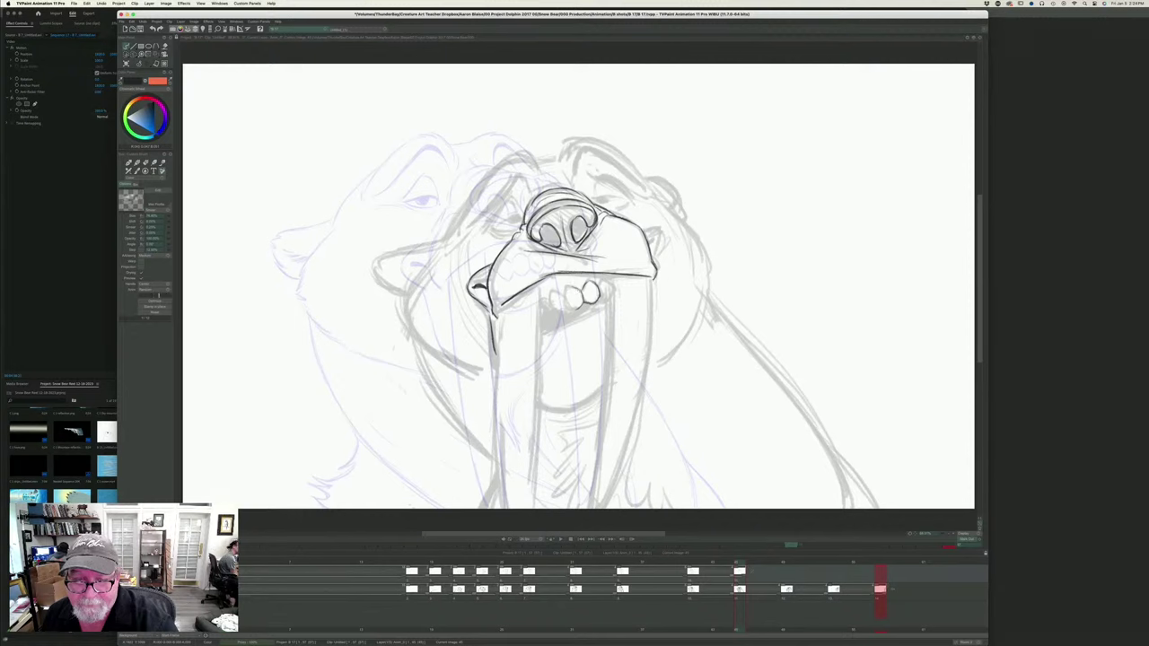
mouse_move(569, 289)
left_mouse_down()
mouse_move(582, 292)
mouse_move(577, 310)
mouse_move(555, 310)
mouse_move(567, 307)
left_mouse_up()
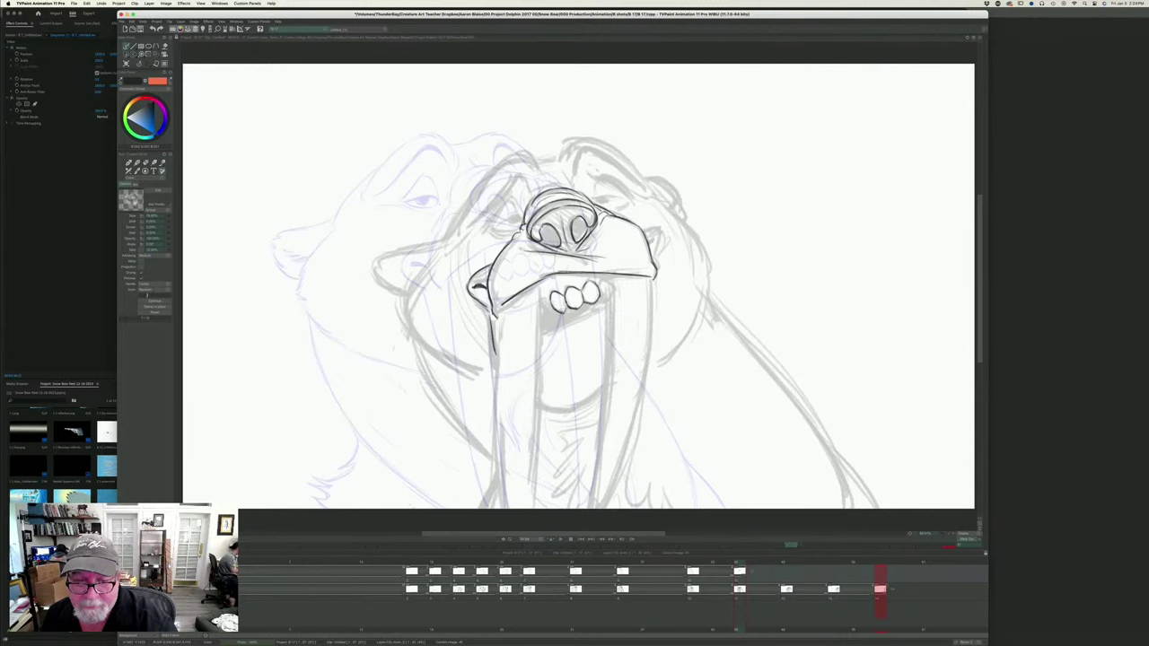
key("Left")
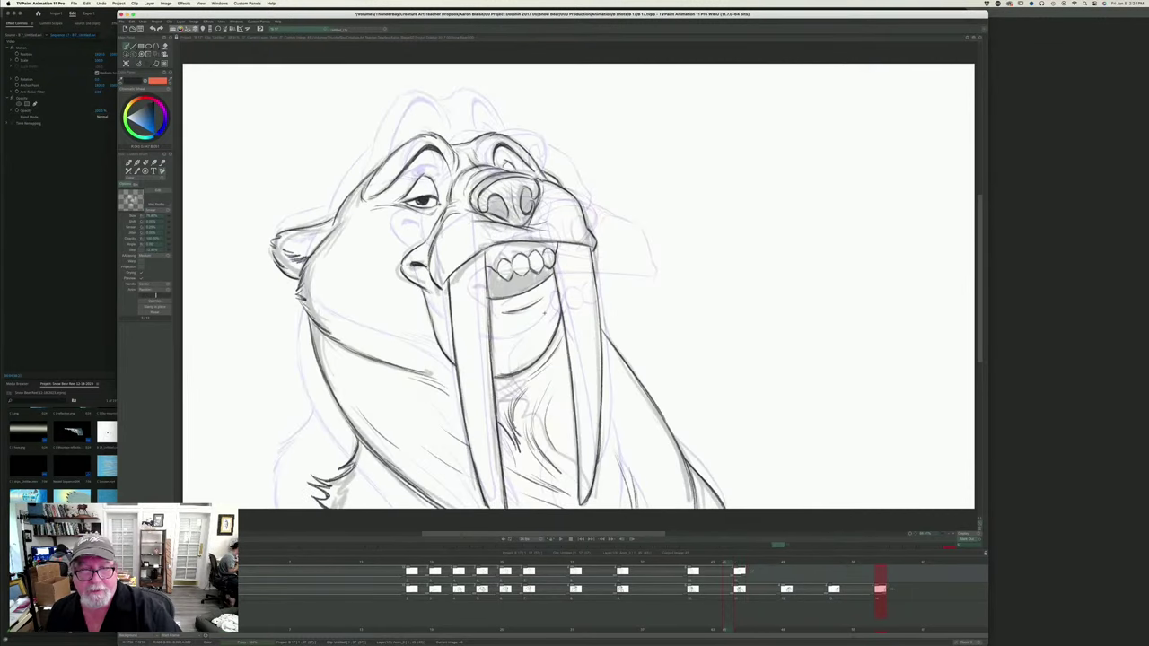
key("Right")
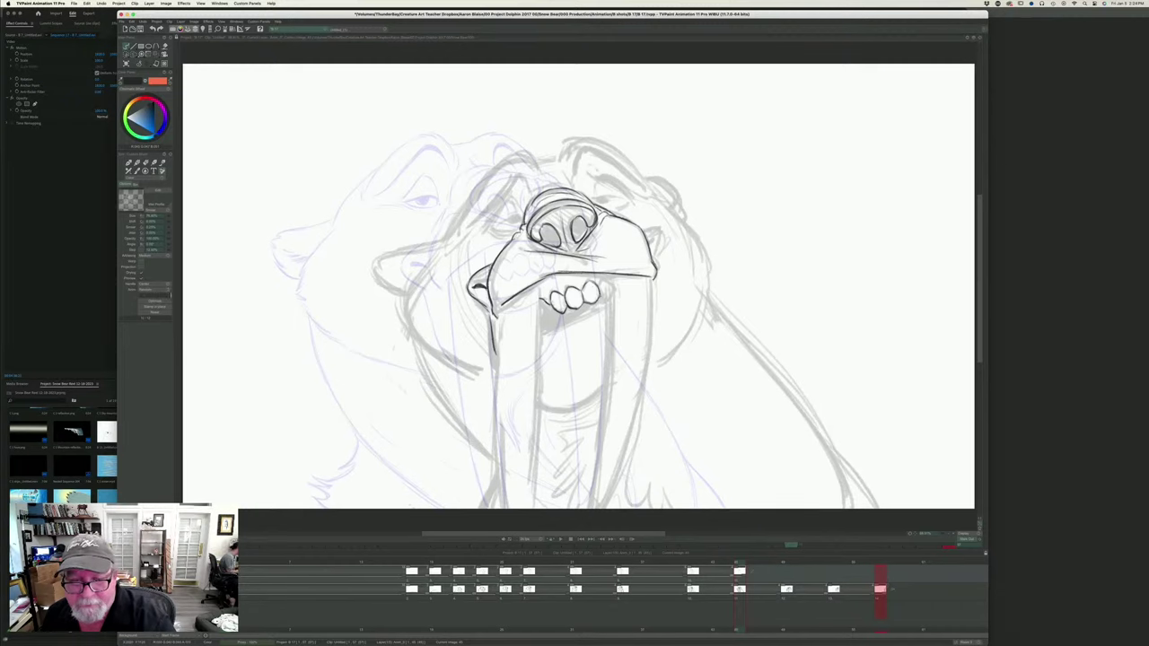
- Outline the tooth beside the far tusk and its outer edge up to the lip, comparing the teeth with the previous drawing
left_click_drag(600, 294, 606, 299)
key("Left")
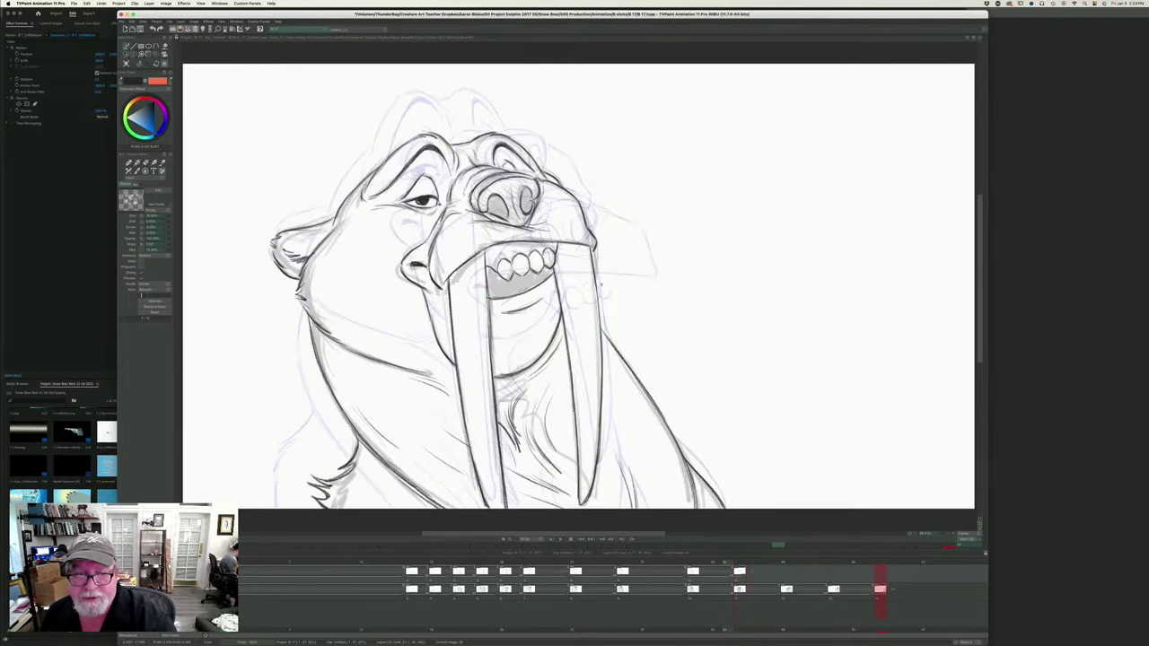
key("Right")
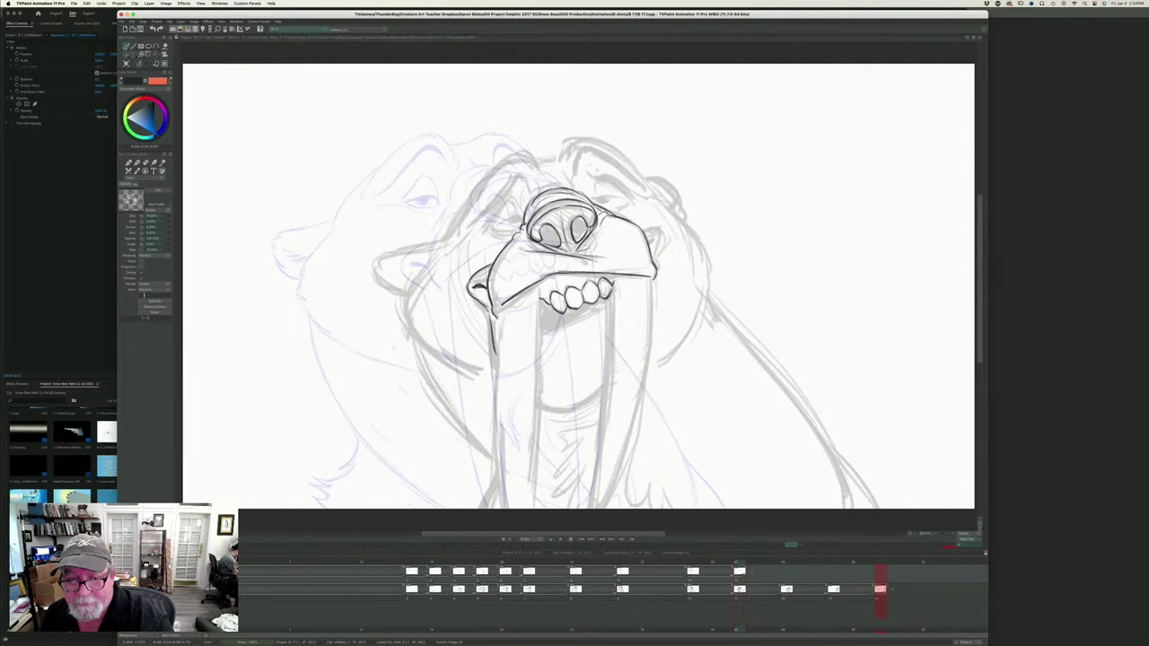
left_click_drag(615, 273, 614, 285)
key("Left")
key("Right")
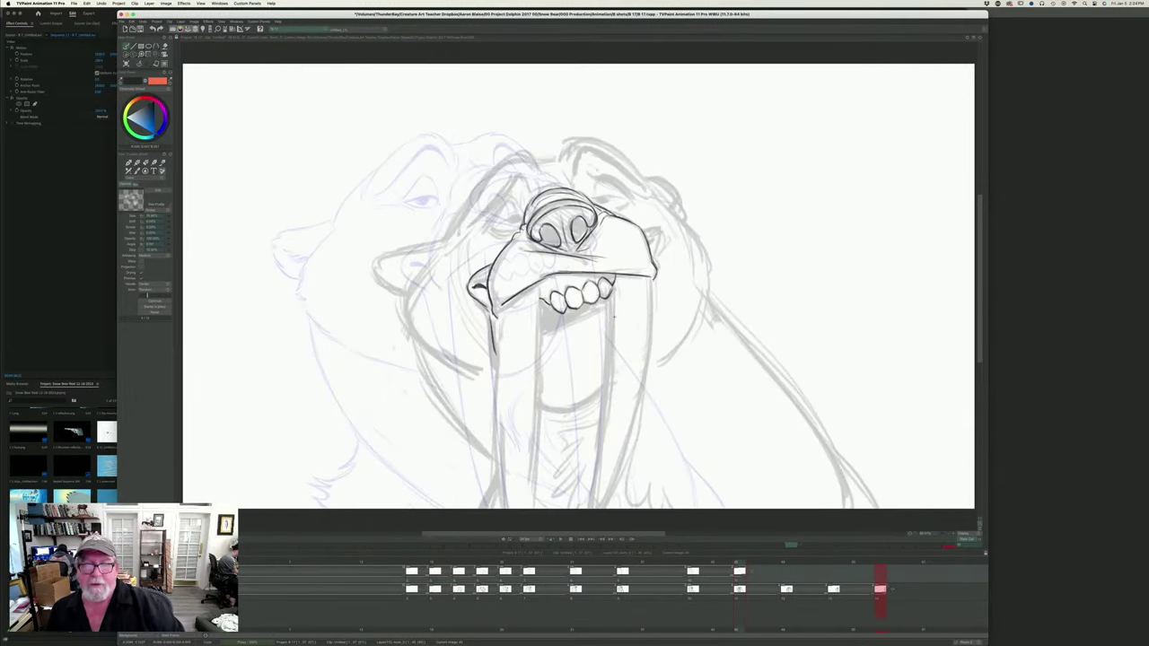
key("Left")
key("Right")
key("Left")
key("Right")
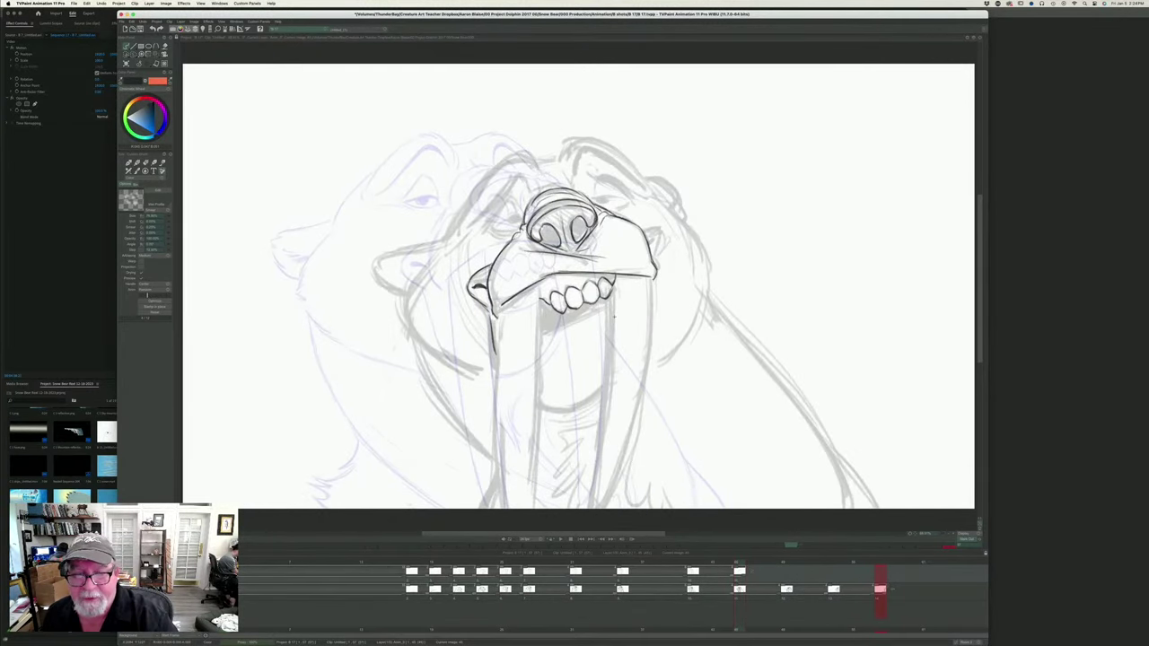
- Ink the far tusk's inner edge from the teeth down toward its tip, flipping against the previous drawing
left_click_drag(609, 291, 590, 509)
key("Left")
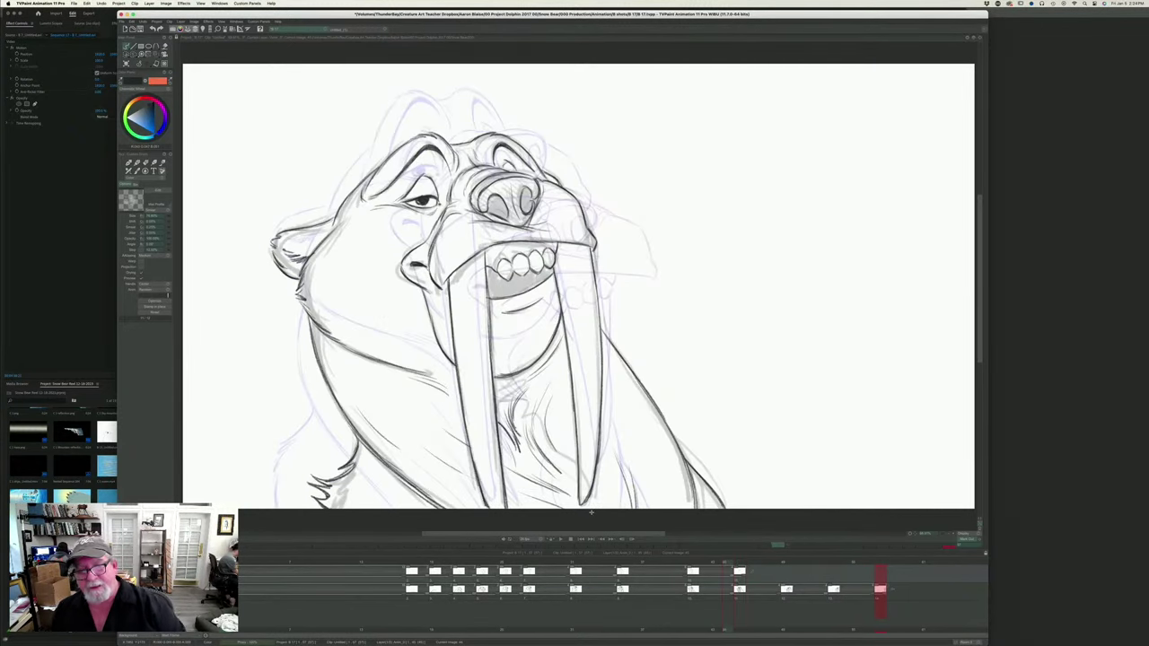
key("Right")
key("Left")
key("Right")
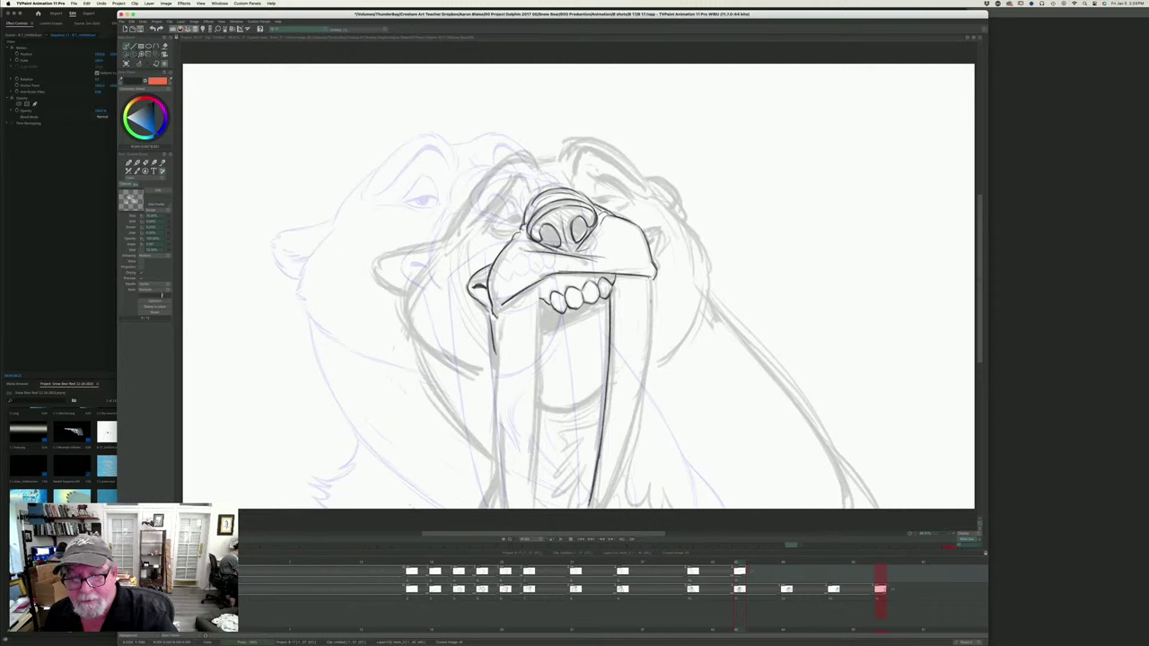
key("Left")
key("Right")
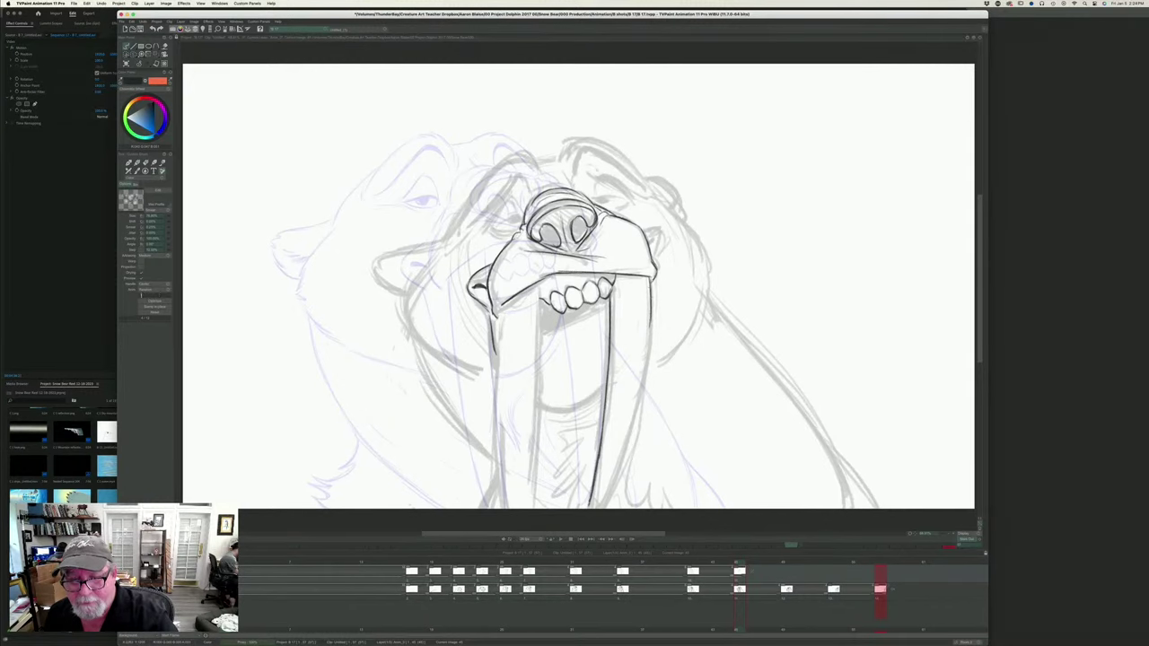
- Ink the far tusk's curved outer edge from below the lip down toward the tip, comparing it with the previous drawing
mouse_move(650, 317)
left_mouse_down()
mouse_move(619, 478)
mouse_move(595, 514)
left_mouse_up()
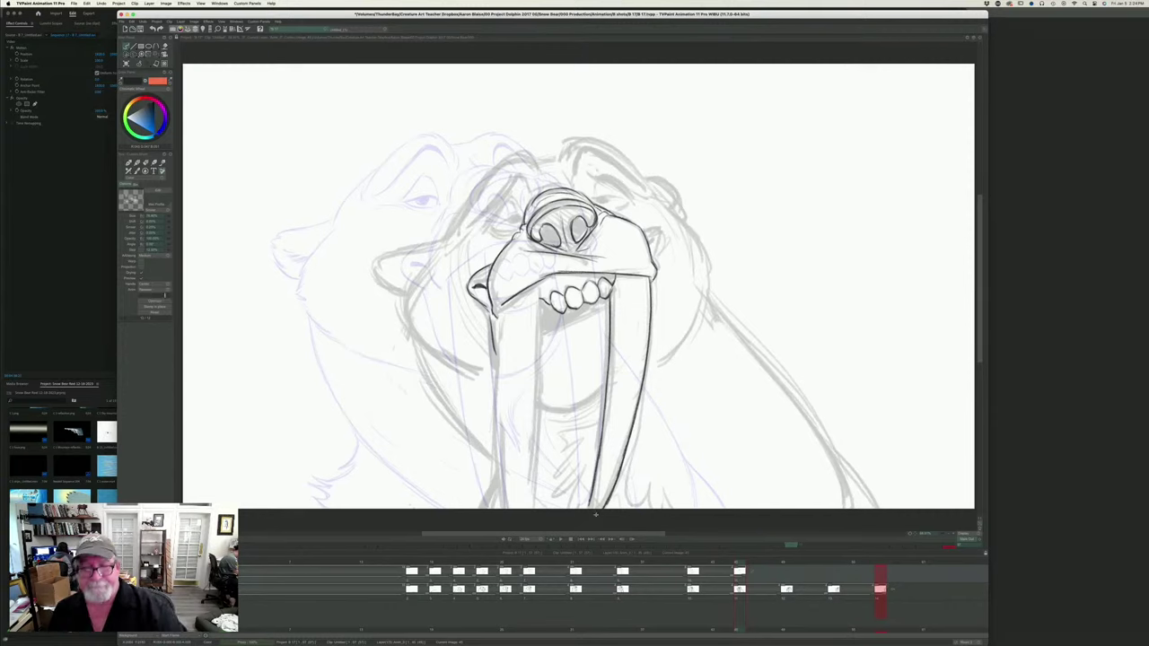
key("Left")
key("Right")
key("Left")
key("Right")
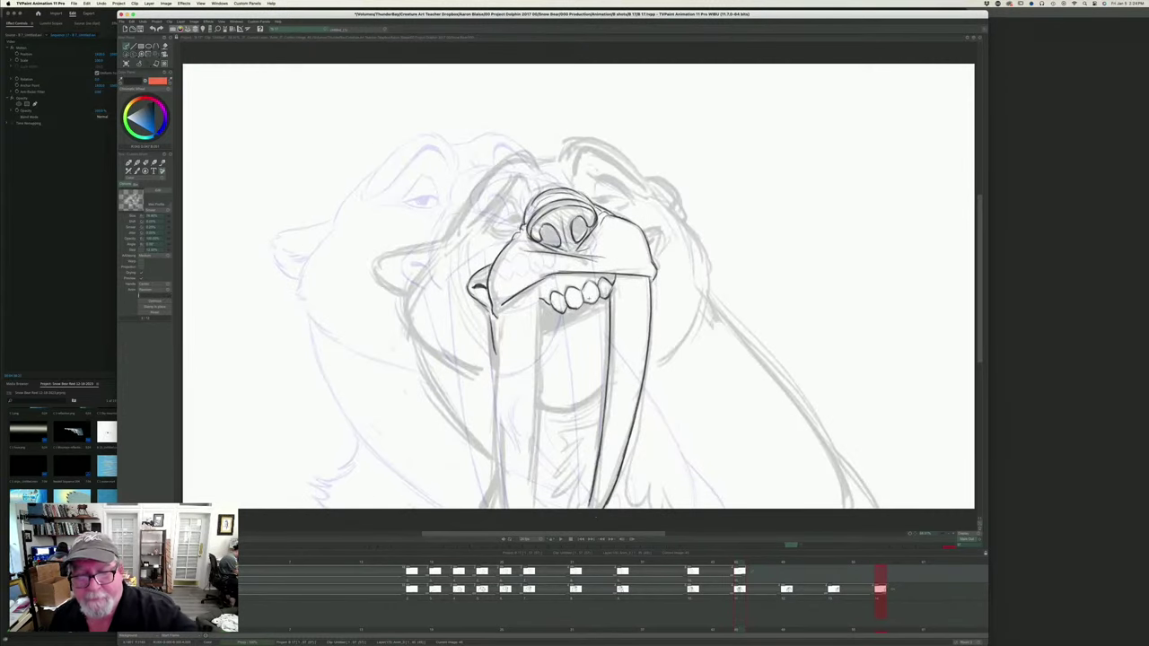
key("Left")
key("Right")
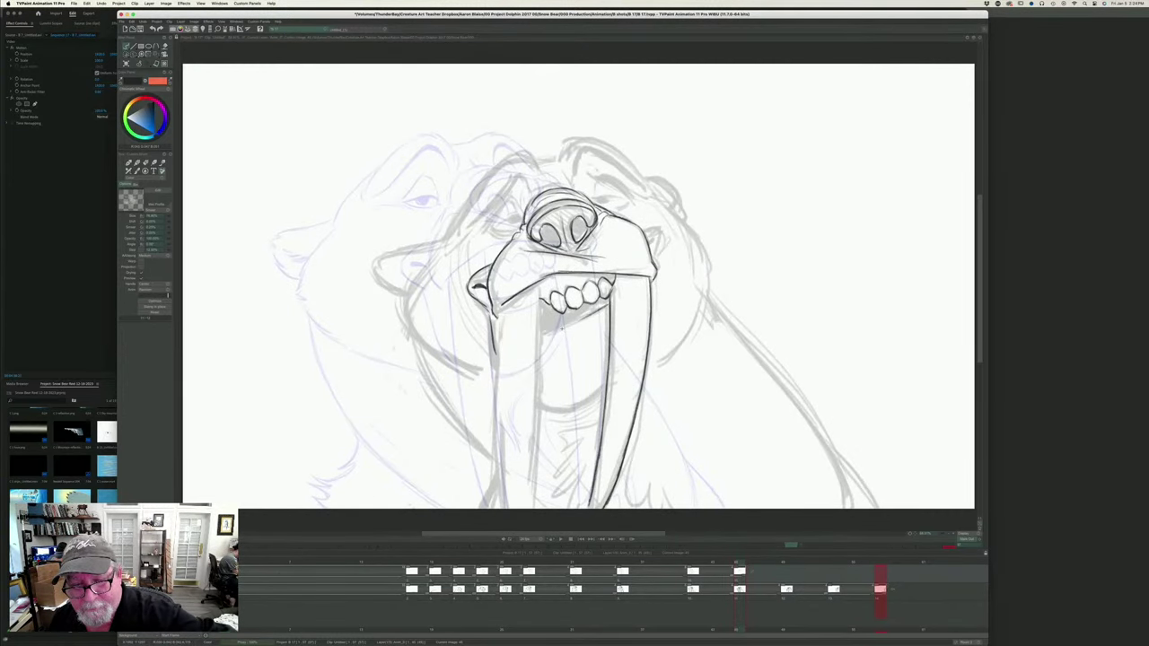
- Ink the lower lip line and the short crease beneath it, and draw the near tusk's long edges downward
mouse_move(544, 332)
left_mouse_down()
mouse_move(599, 311)
mouse_move(591, 334)
mouse_move(565, 334)
left_mouse_up()
key("super+z")
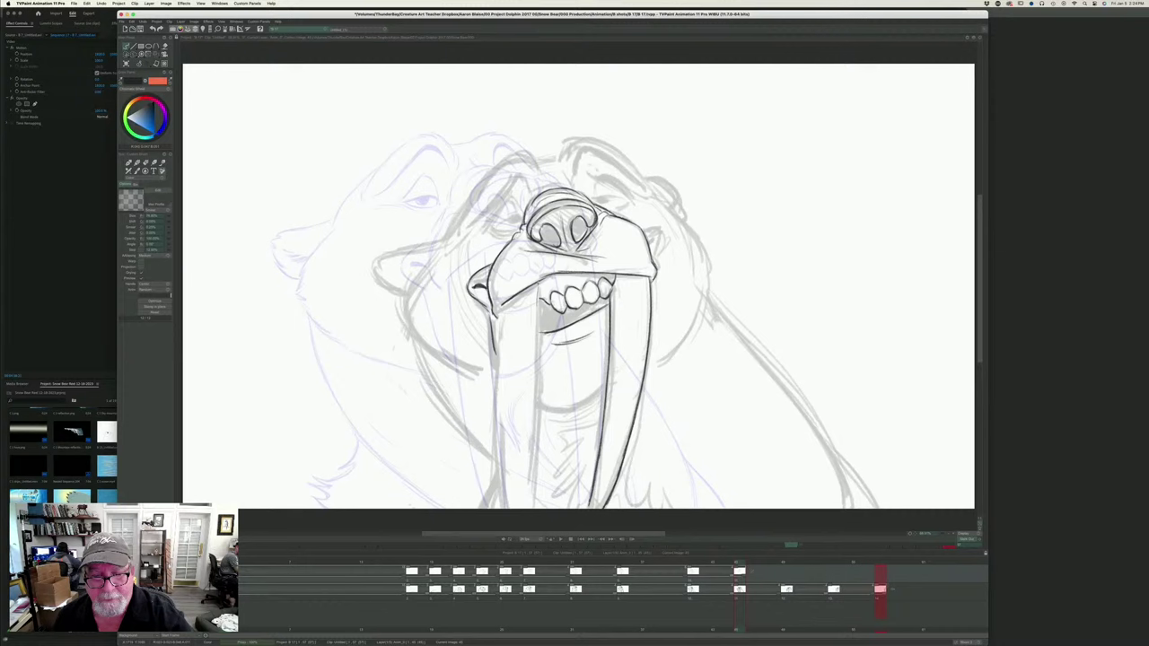
left_click_drag(536, 345, 531, 455)
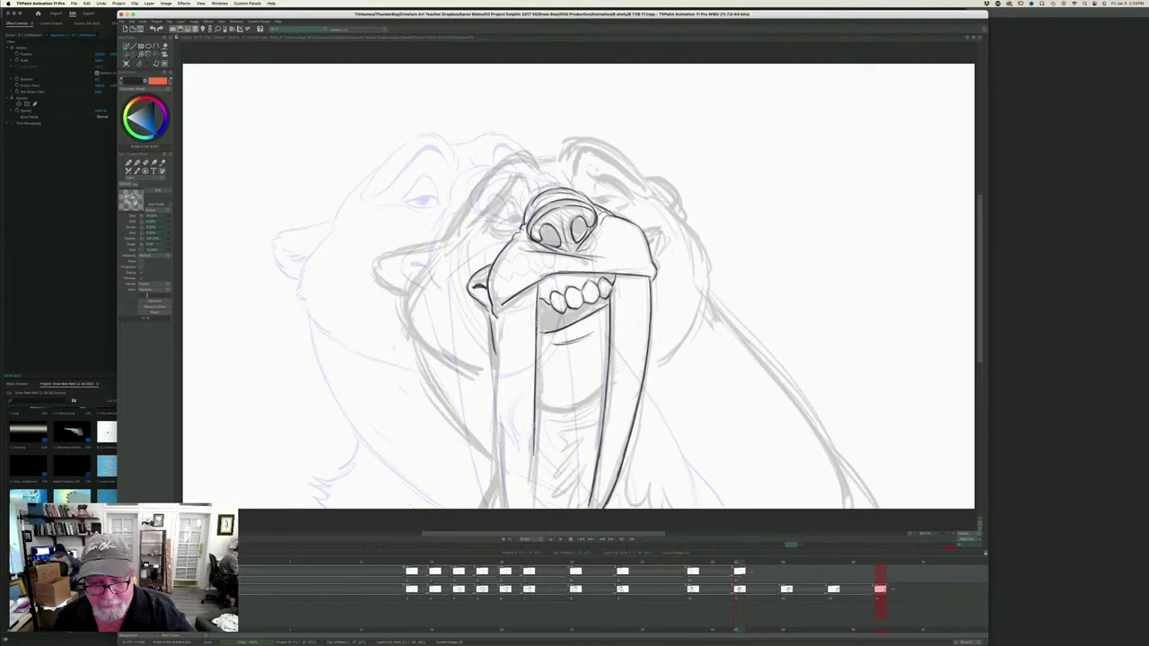
left_click_drag(536, 415, 533, 508)
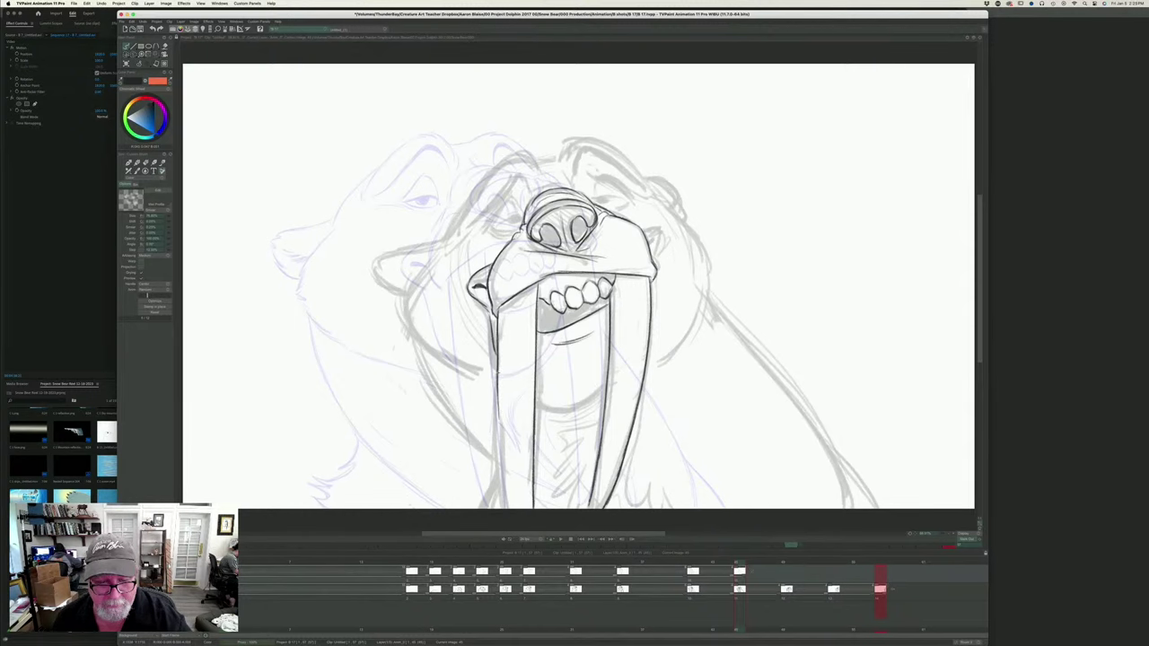
- Ink the curved chin line between the two tusks, checking the previous drawing first
key("Left")
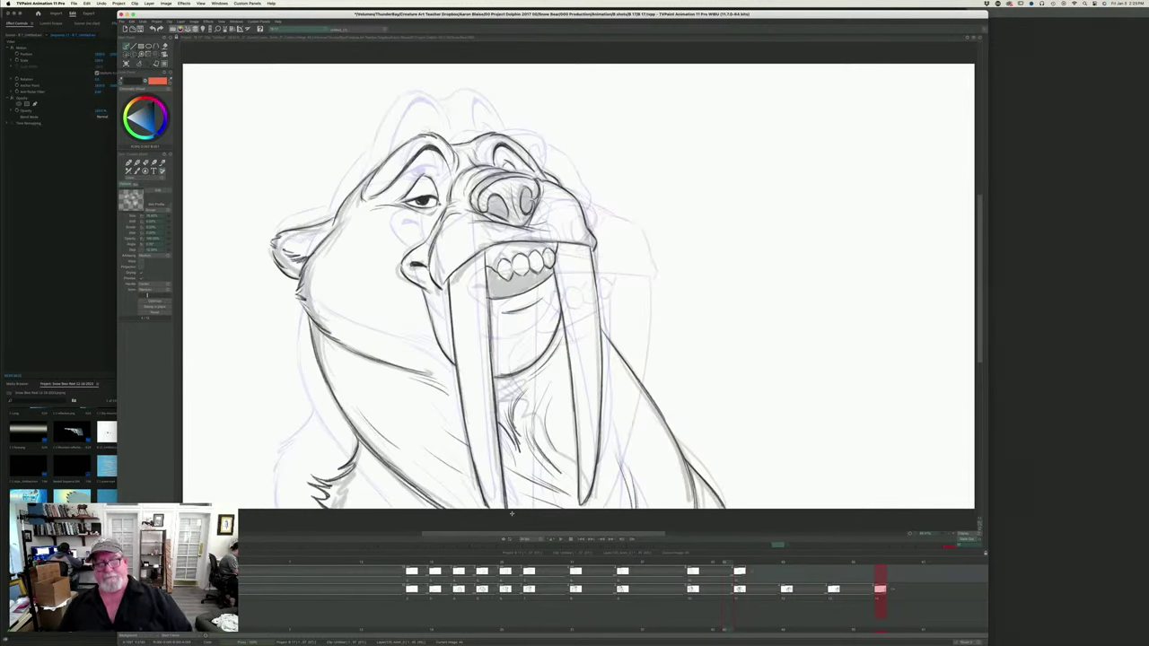
key("Right")
key("Left")
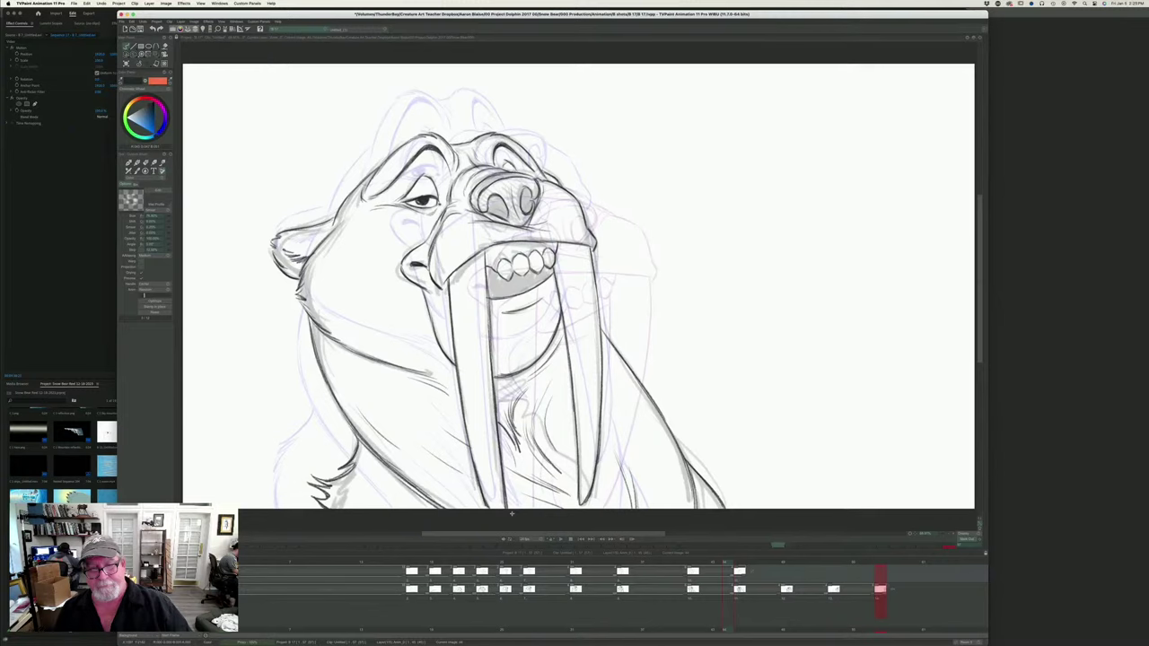
key("Right")
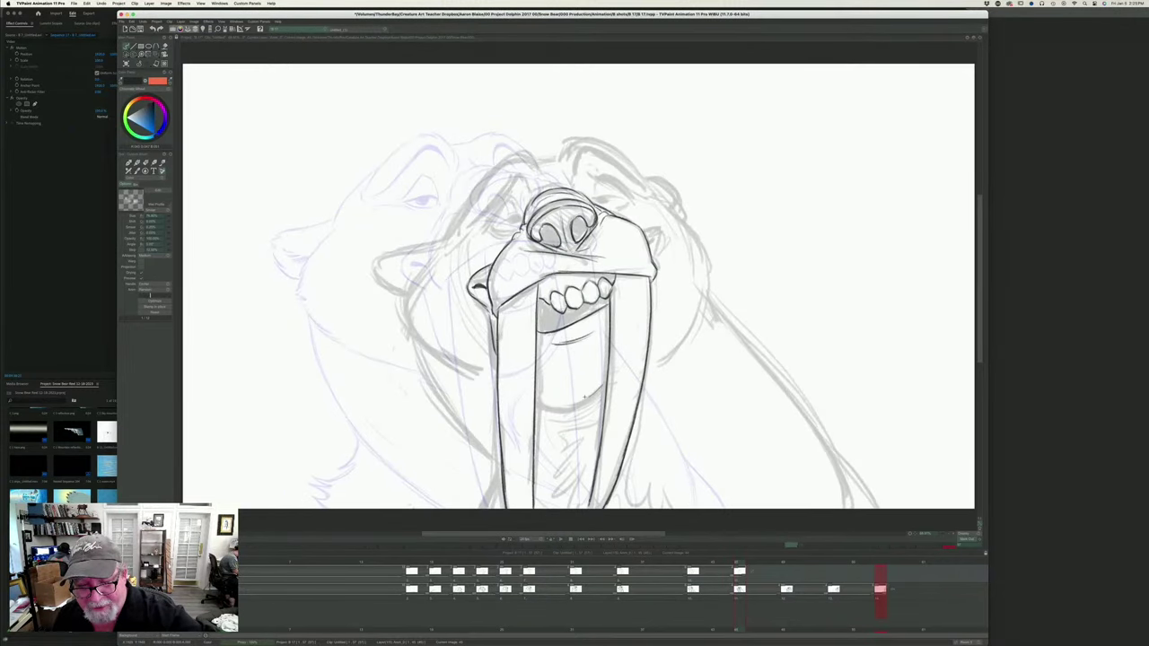
left_click_drag(543, 406, 603, 384)
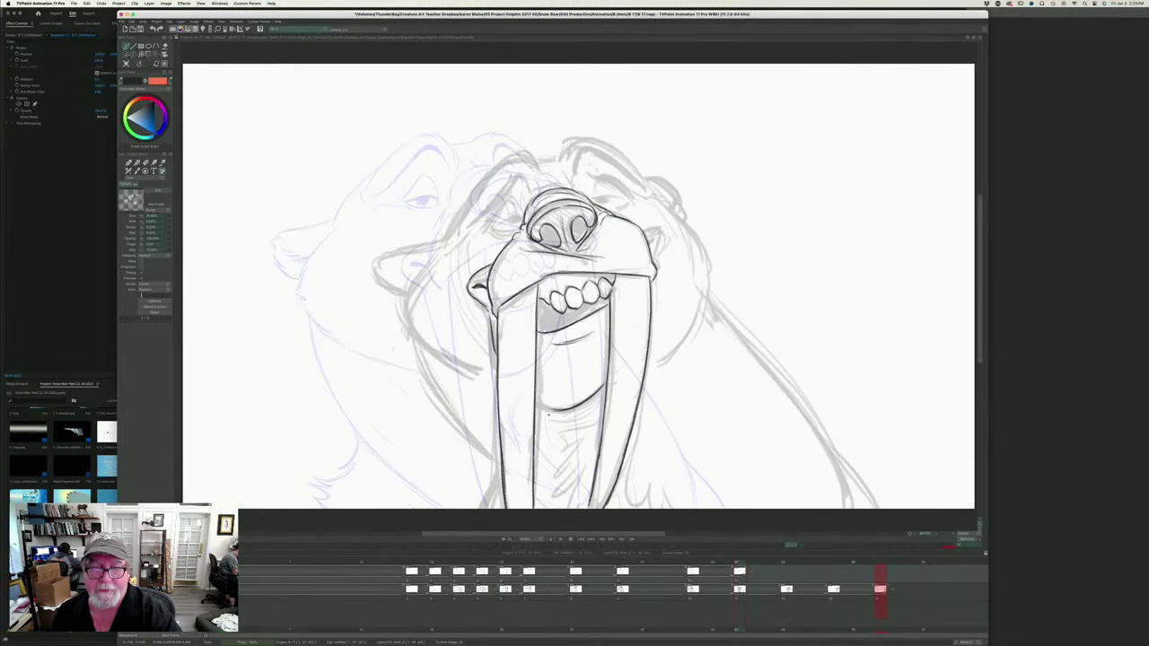
- Extend the inked lower-jaw line to the left tusk and compare the pose with the previous drawing
left_click_drag(536, 411, 553, 401)
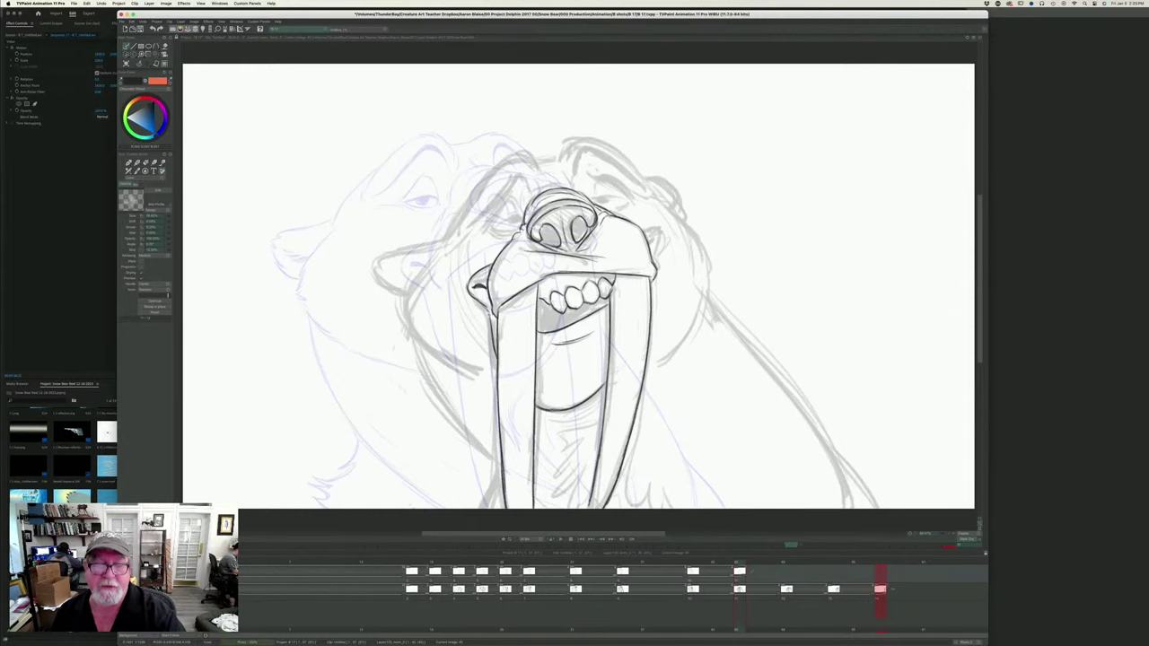
key("Left")
key("Right")
key("Left")
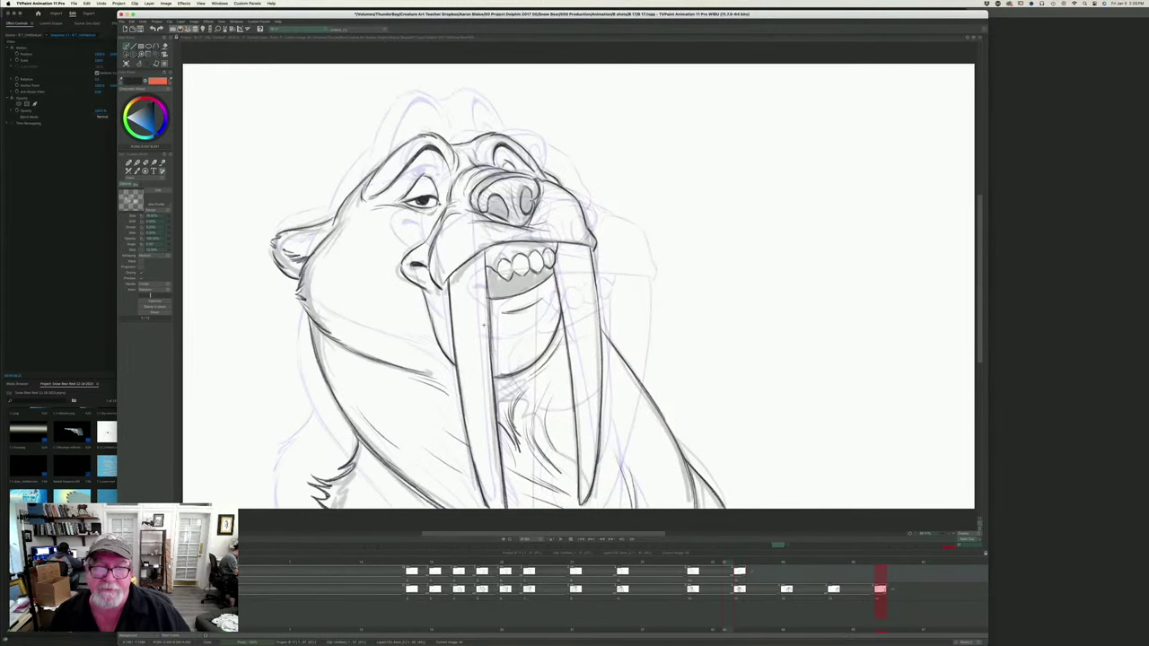
key("Right")
key("Left")
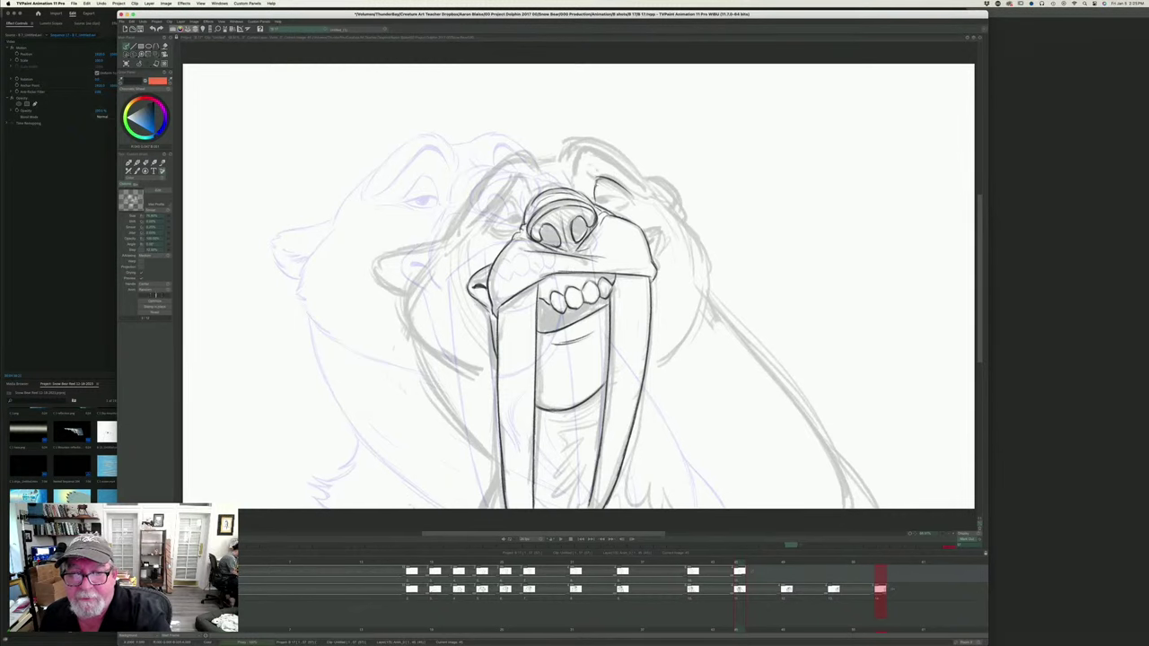
- Ink the tusked bear's half-closed eyes and the arched brows above them over the rough sketch
mouse_move(596, 189)
left_mouse_down()
mouse_move(608, 177)
mouse_move(633, 200)
left_mouse_up()
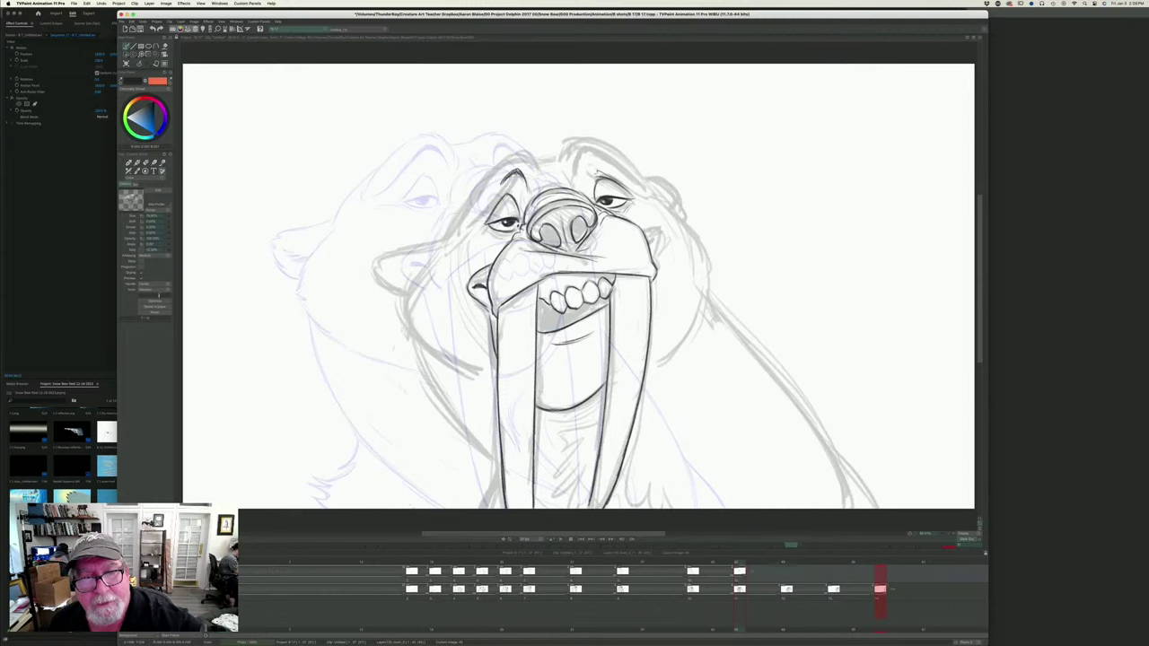
left_click_drag(515, 173, 468, 226)
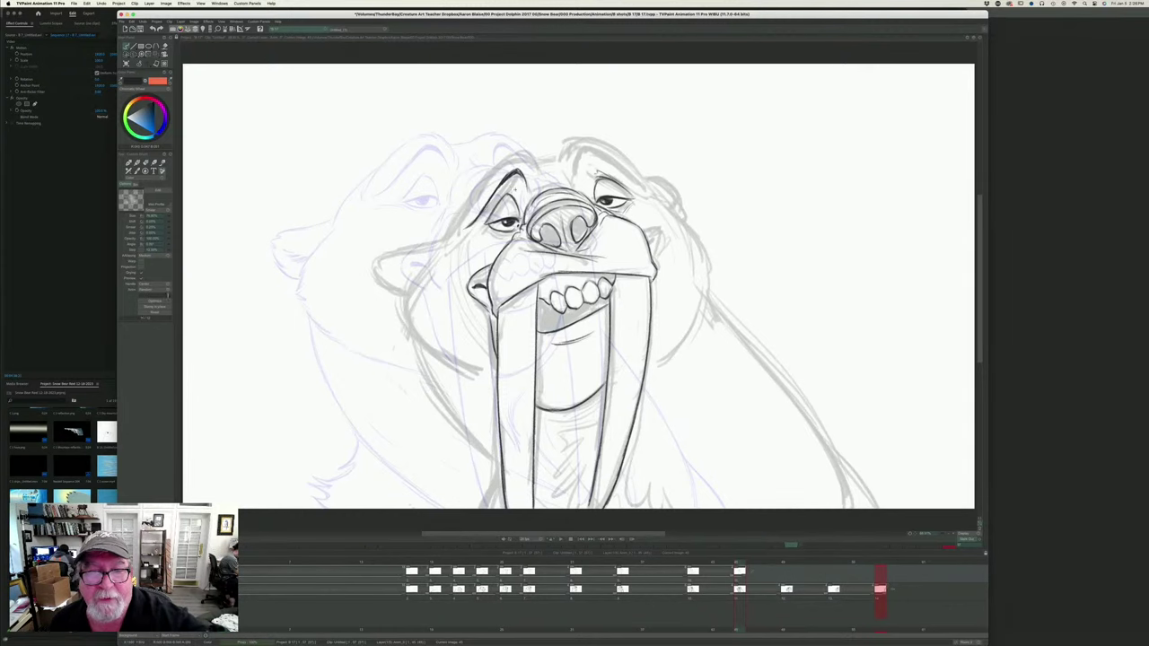
left_click_drag(515, 188, 500, 202)
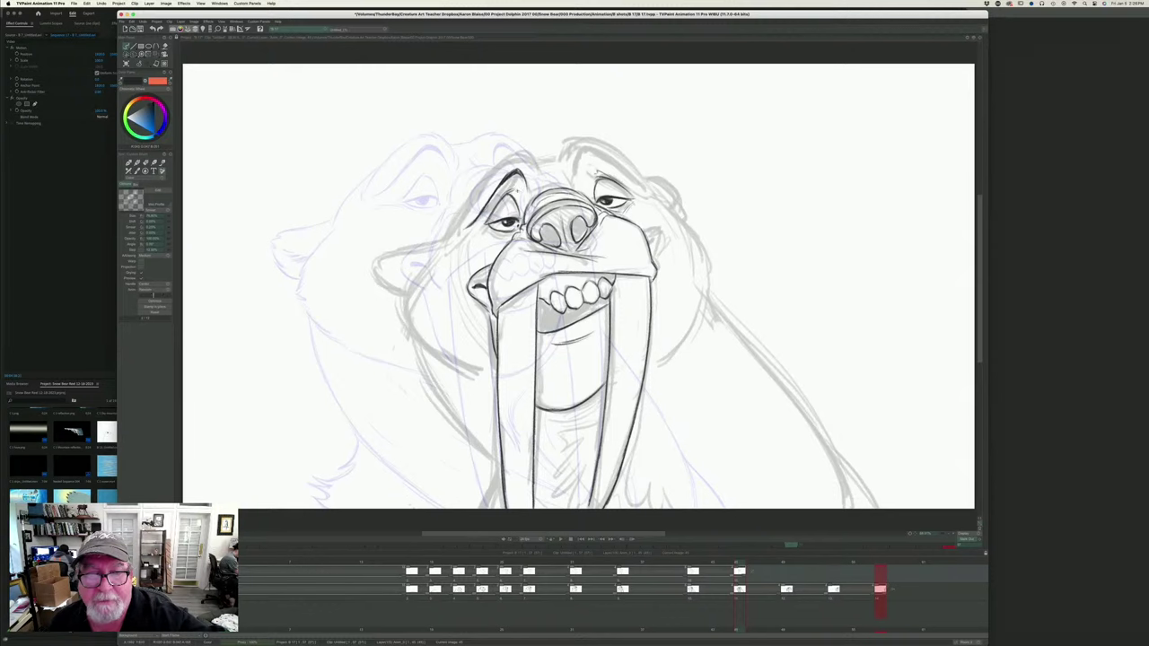
key("Left")
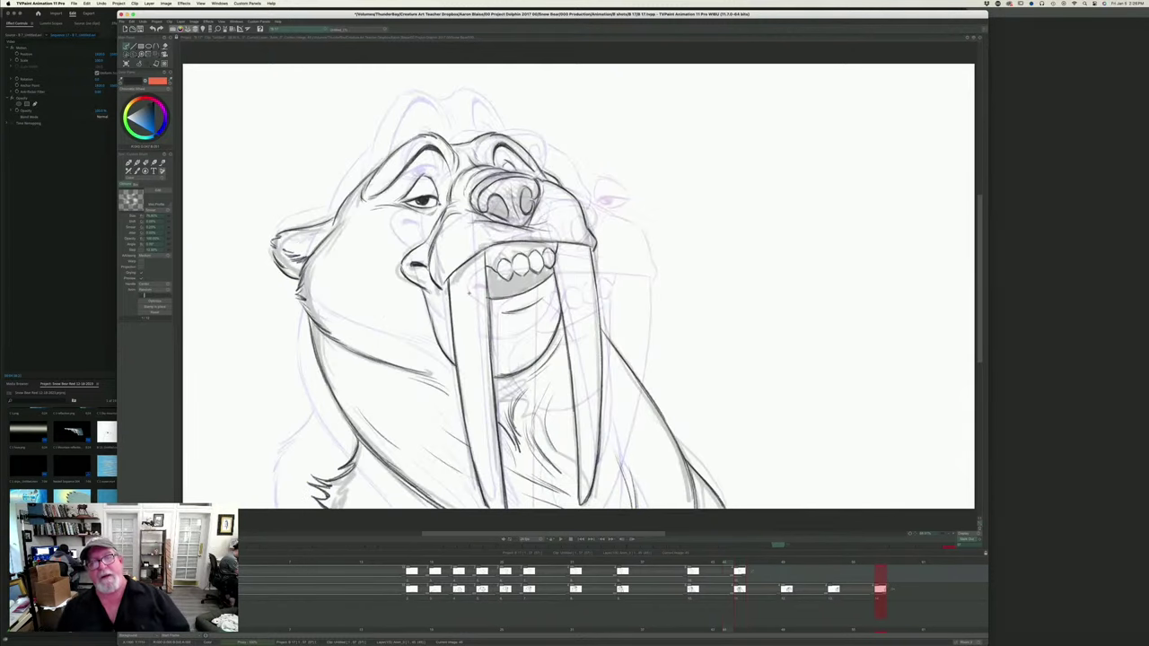
key("Right")
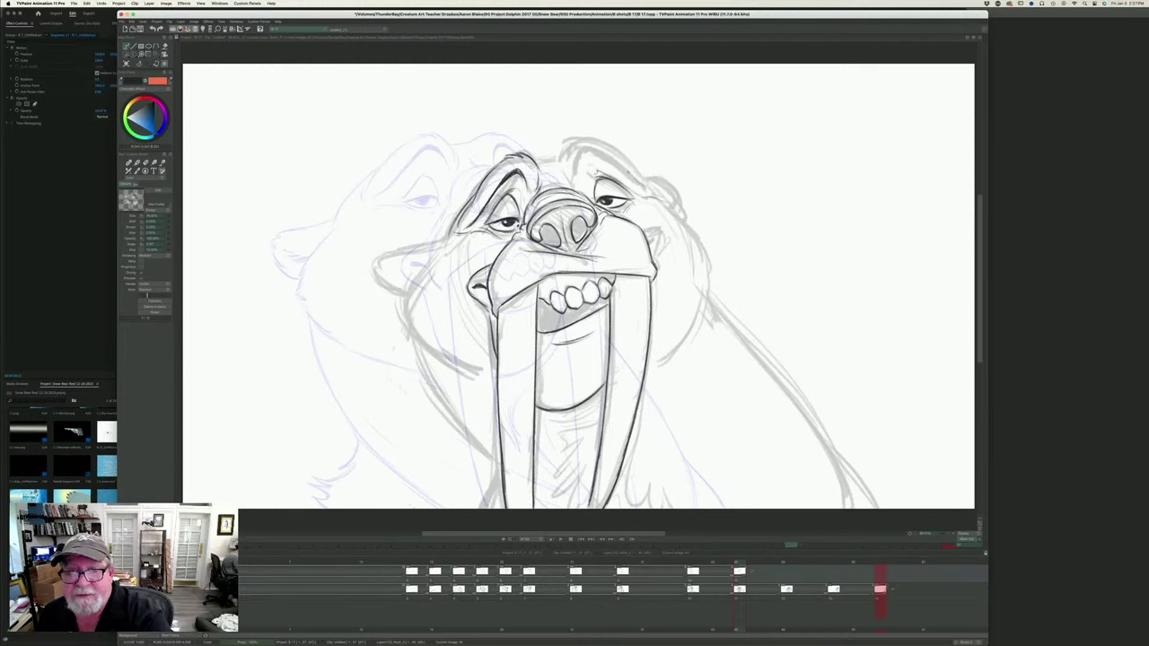
mouse_move(643, 183)
left_mouse_down()
mouse_move(587, 142)
mouse_move(571, 189)
left_mouse_up()
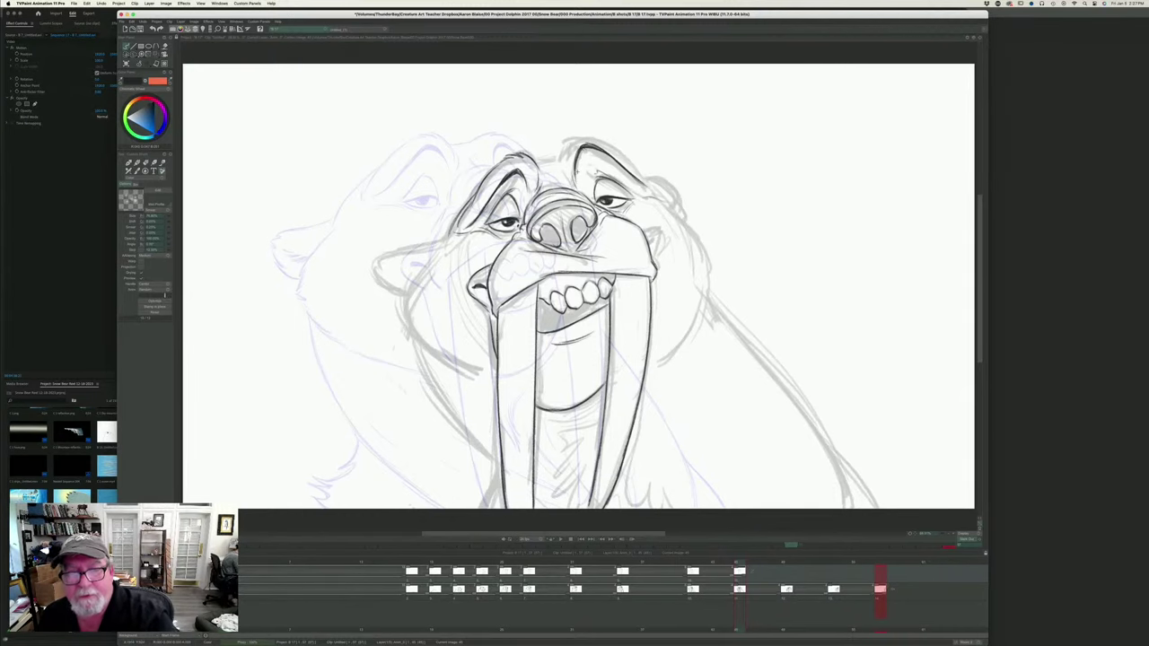
- Flip between this drawing and the previous one to examine how the eyes and brows move
key("Left")
key("Right")
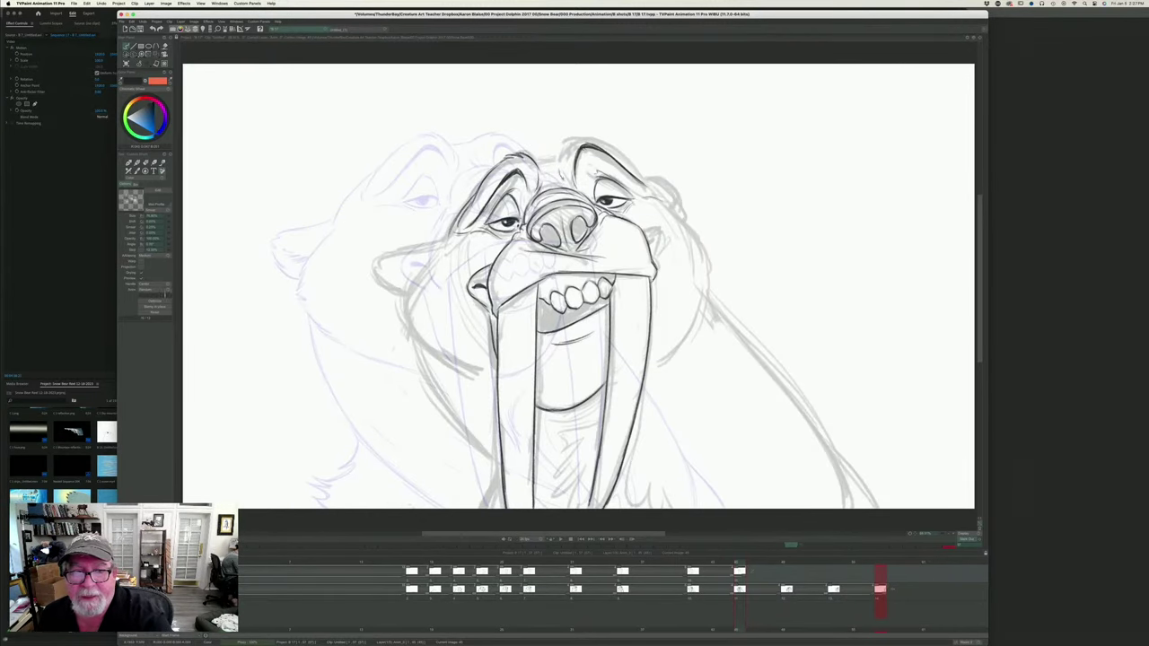
key("Left")
key("Right")
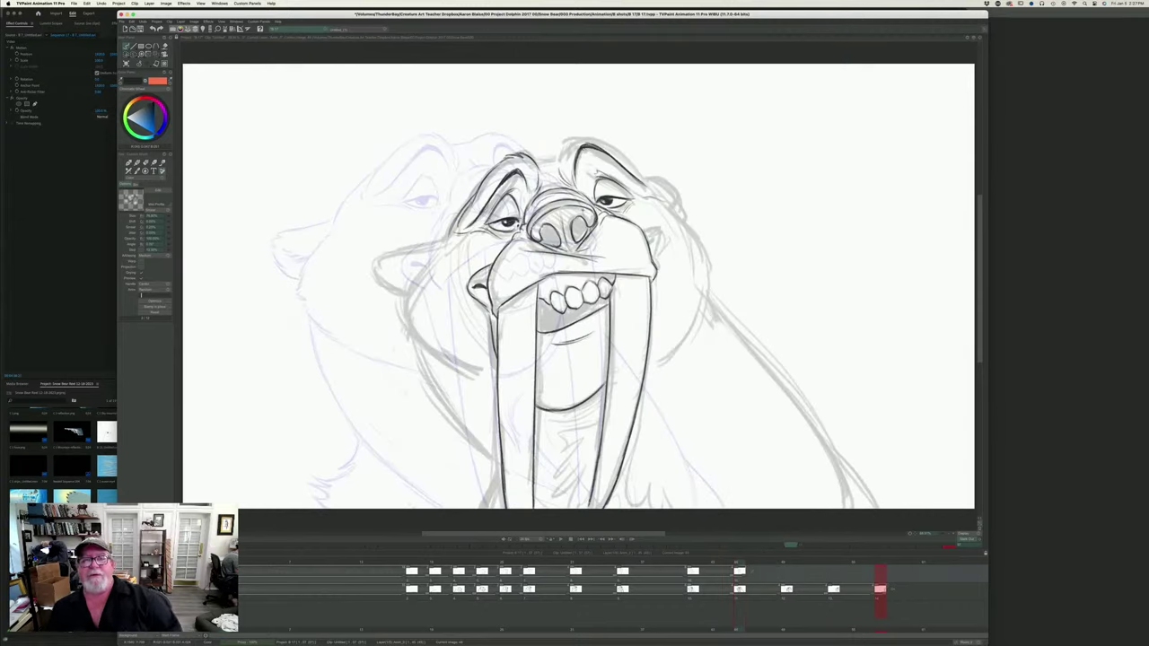
key("Left")
key("Right")
key("Left")
key("Right")
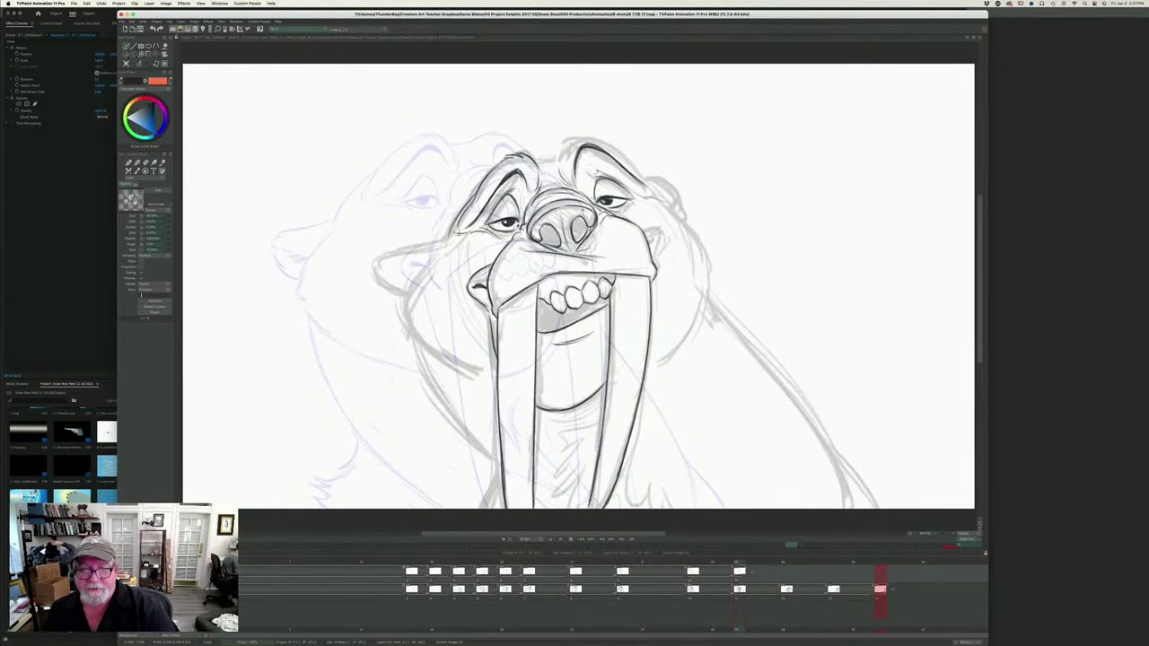
key("Left")
key("Right")
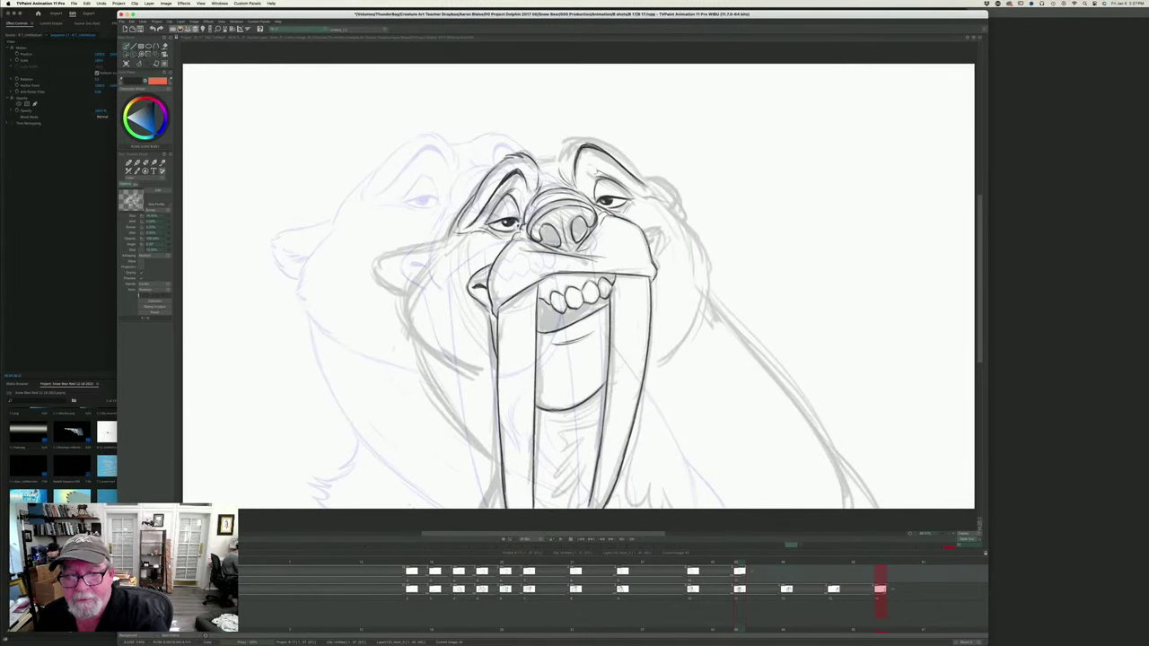
- Ink the right mouth corner beside the muzzle and the top of the head between the brows, checking against the previous drawing
mouse_move(647, 241)
left_mouse_down()
mouse_move(663, 237)
mouse_move(655, 259)
left_mouse_up()
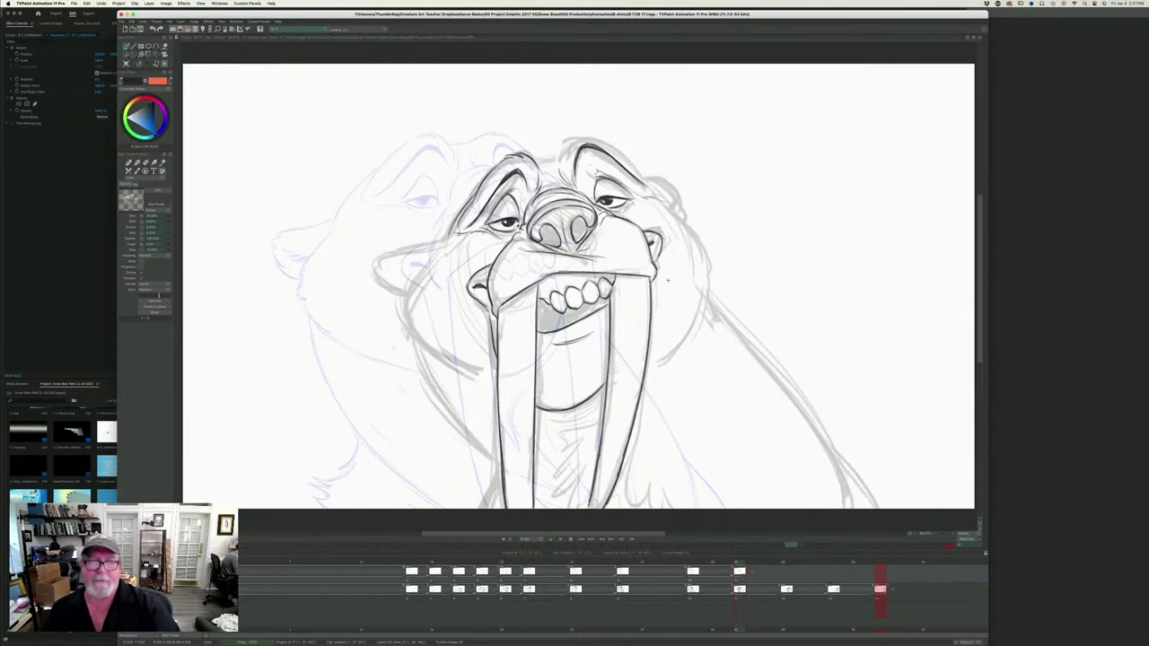
key("Left")
key("Right")
key("Left")
key("Right")
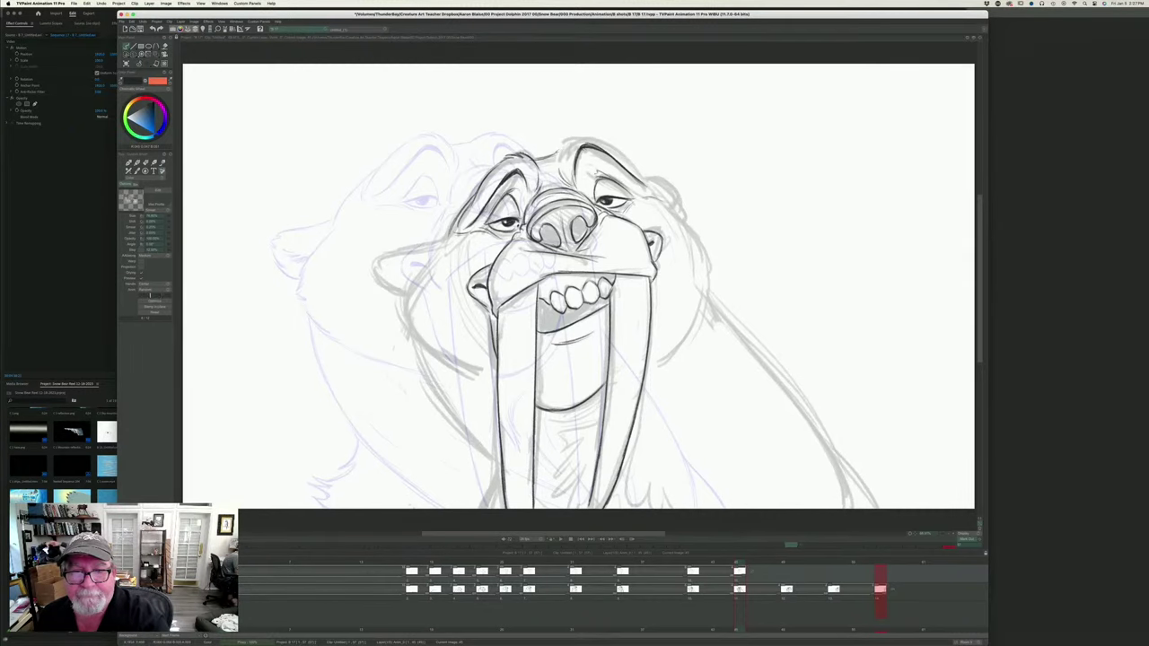
key("Left")
key("Right")
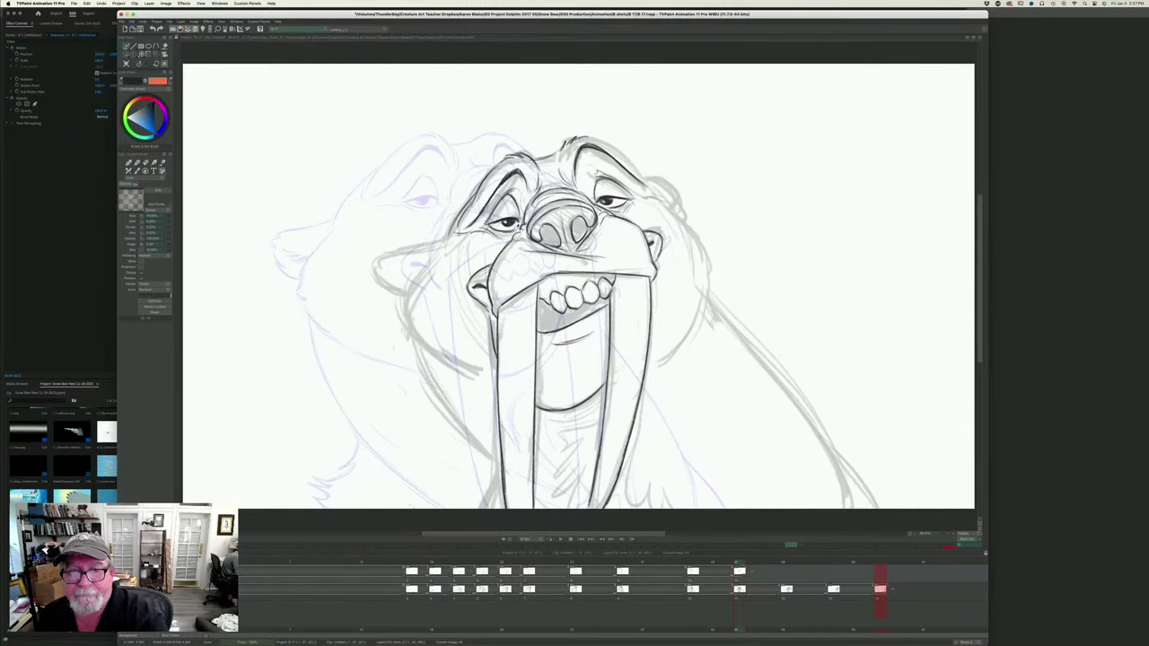
- Ink the outer contour of the right brow from the crown tuft down to the cheek
mouse_move(582, 138)
left_mouse_down()
mouse_move(607, 144)
mouse_move(653, 191)
left_mouse_up()
key("Left")
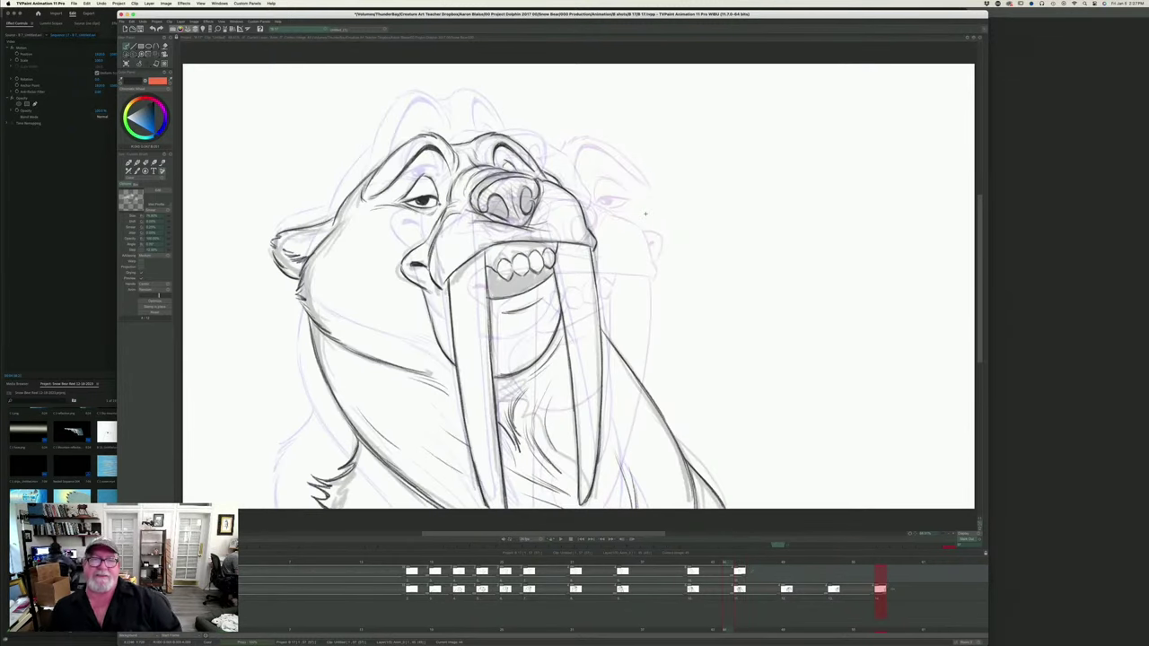
key("Right")
key("Left")
key("Right")
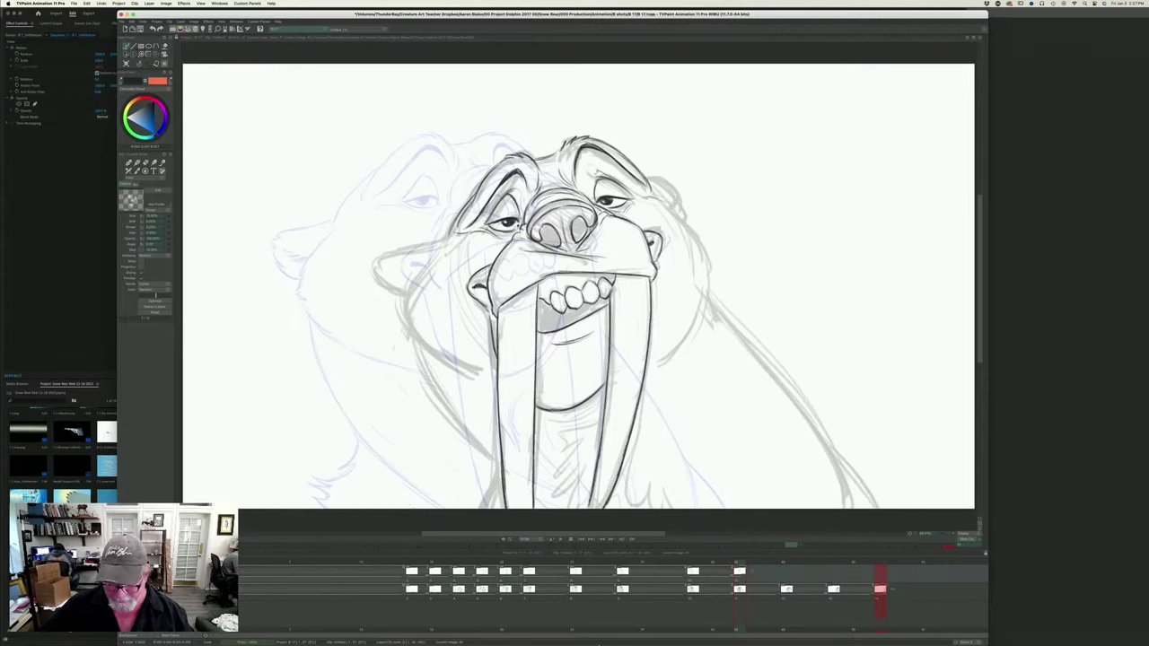
left_click(392, 632)
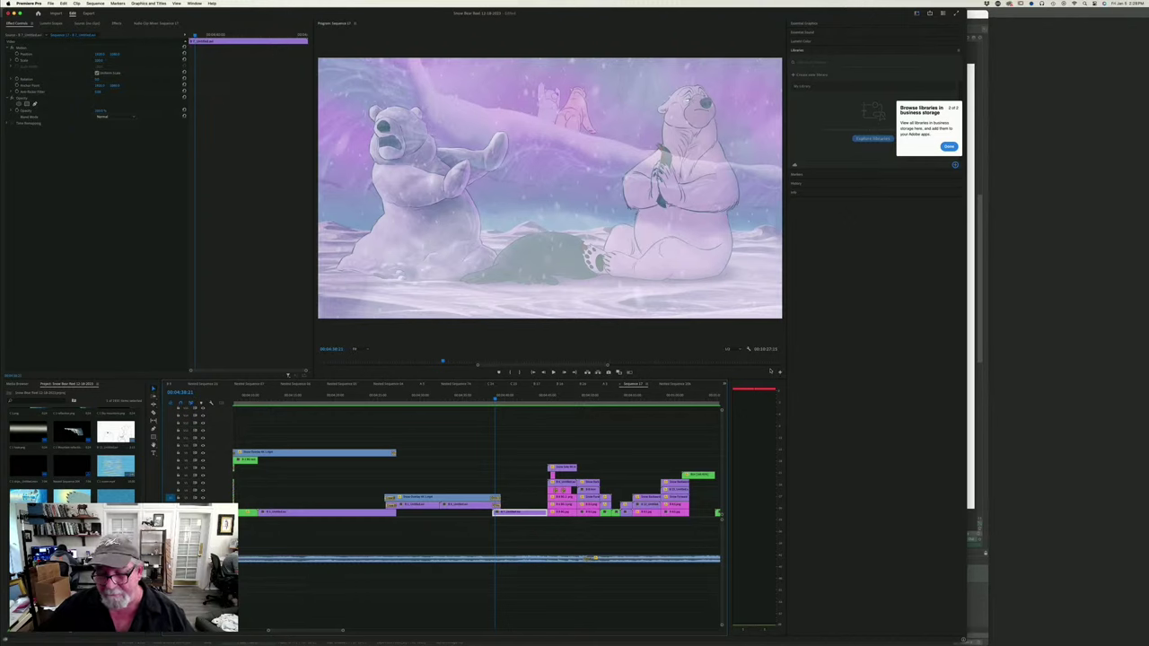
mouse_move(513, 639)
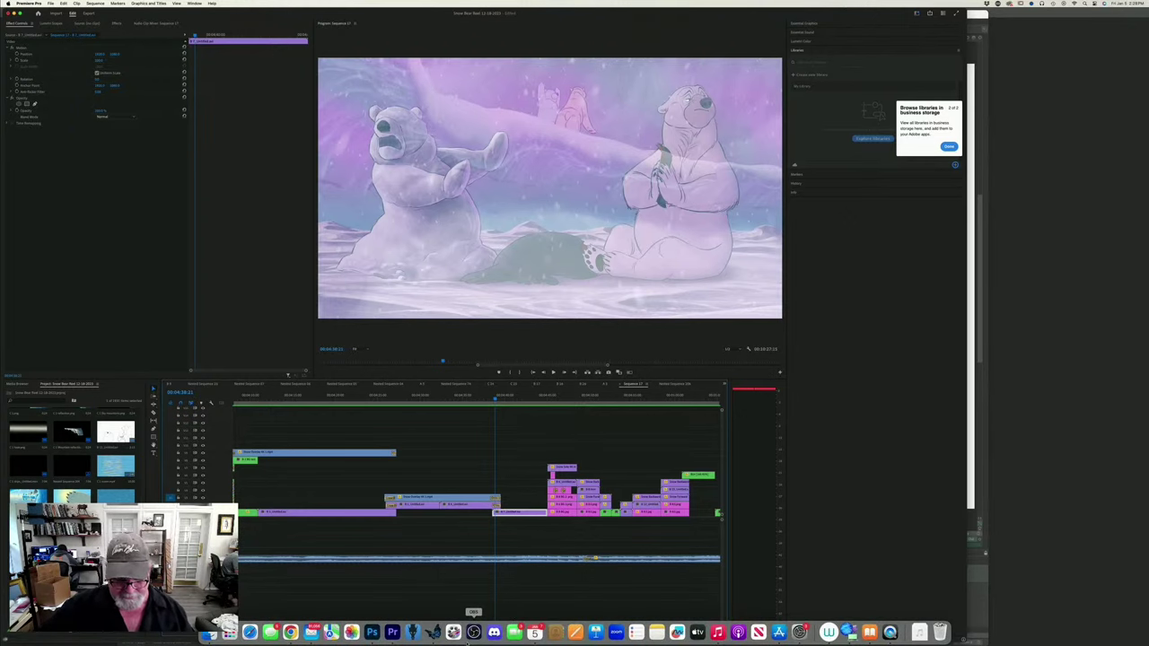
left_click(433, 633)
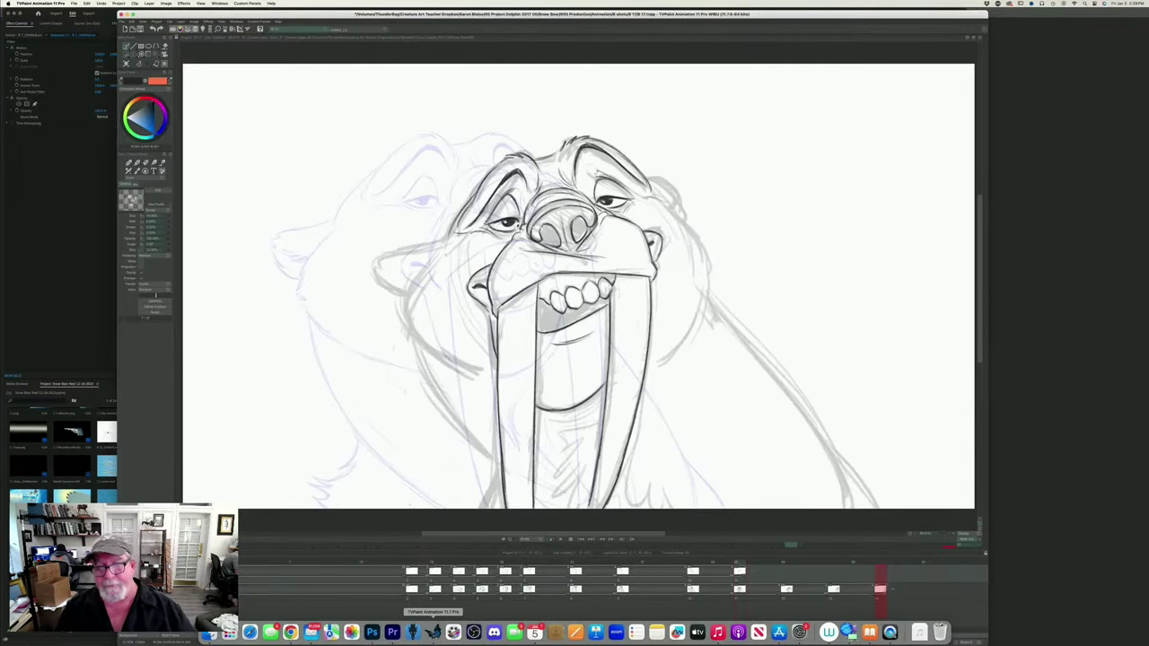
- Ink the right cheek contour from below the brow around to the jaw and compare it with the previous drawing
key("Left")
key("Right")
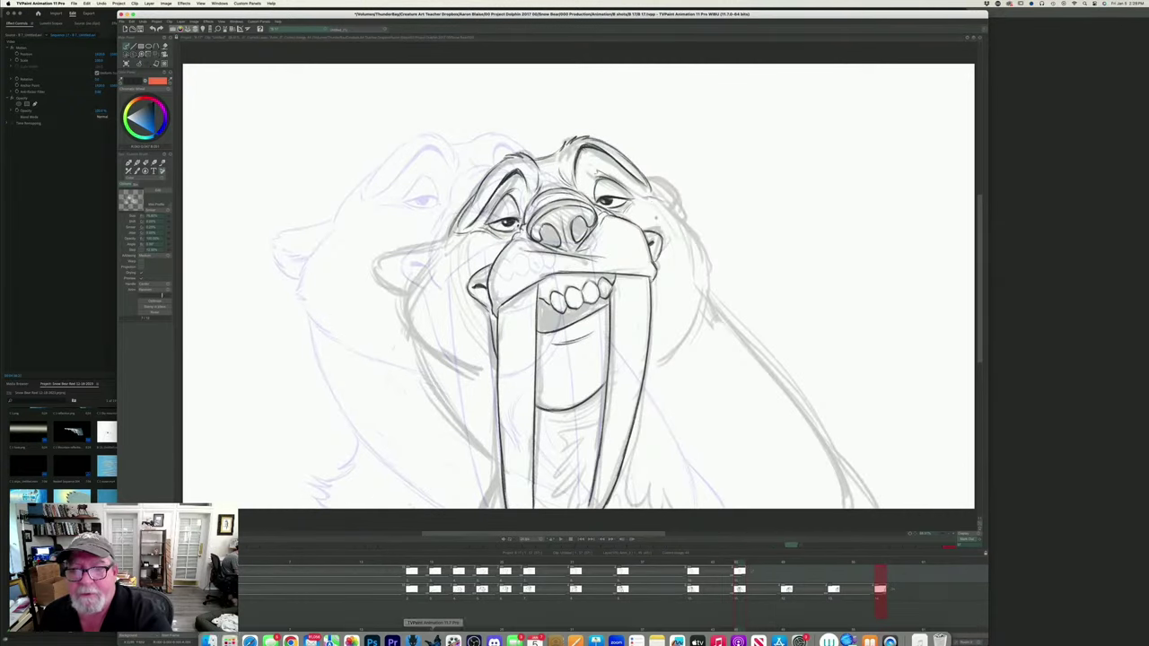
mouse_move(660, 194)
left_mouse_down()
mouse_move(711, 253)
mouse_move(711, 293)
mouse_move(671, 360)
left_mouse_up()
key("Left")
key("Right")
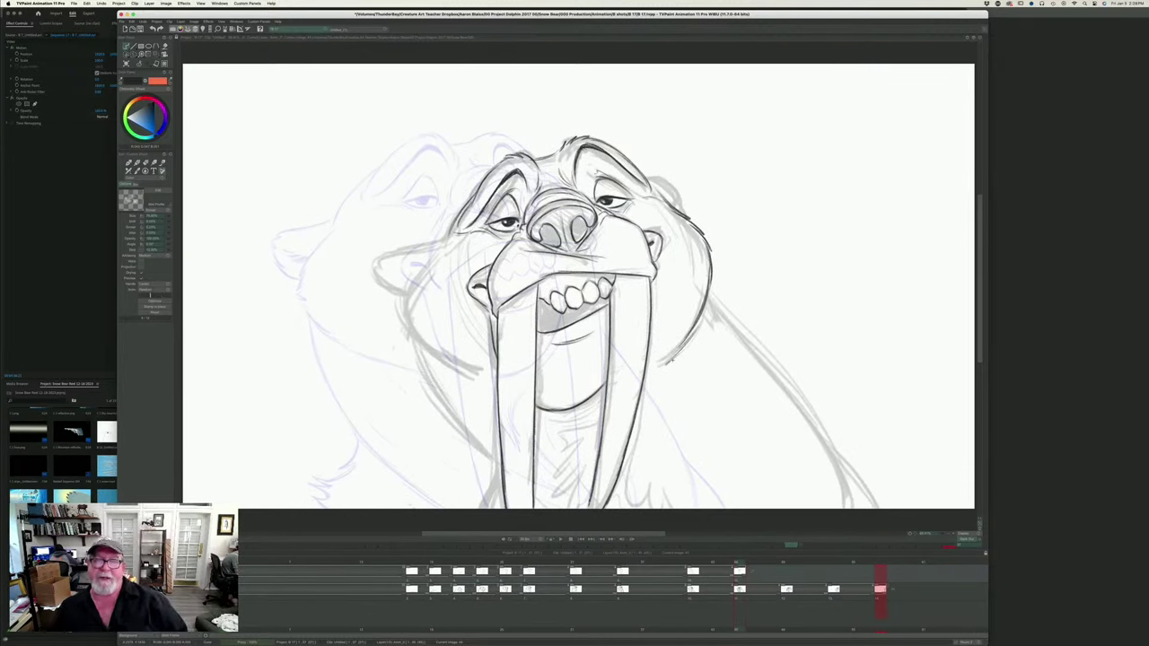
key("Left")
key("Right")
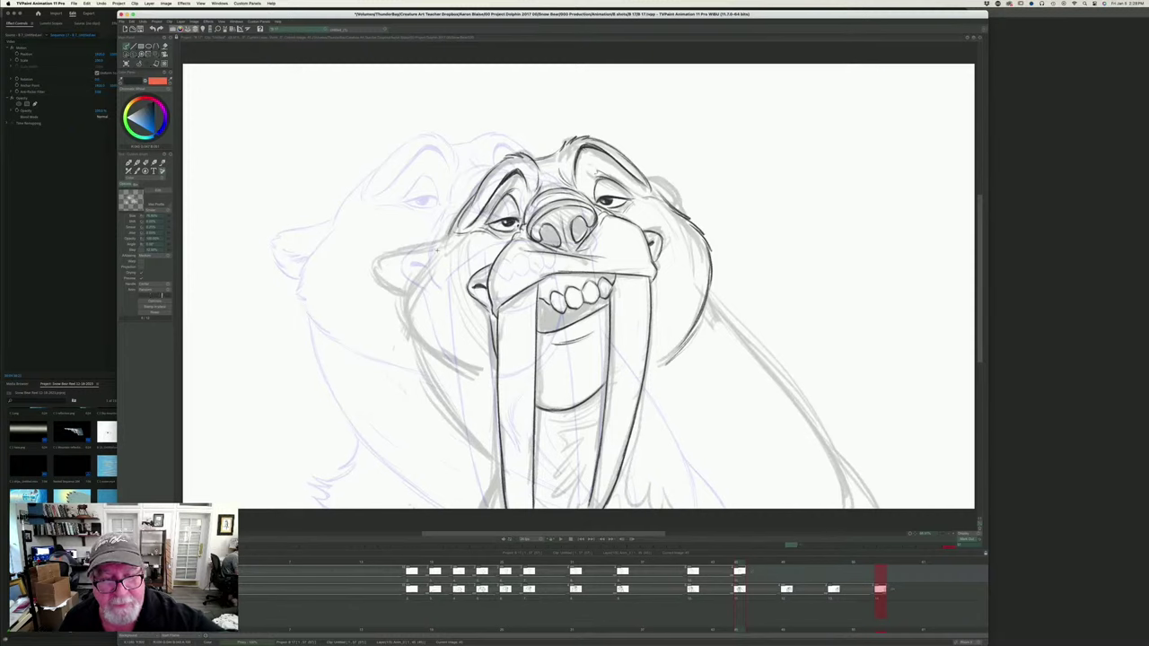
- Ink the left cheek with fur tufts below the ear and continue the jaw line toward the left tusk
key("Left")
key("Right")
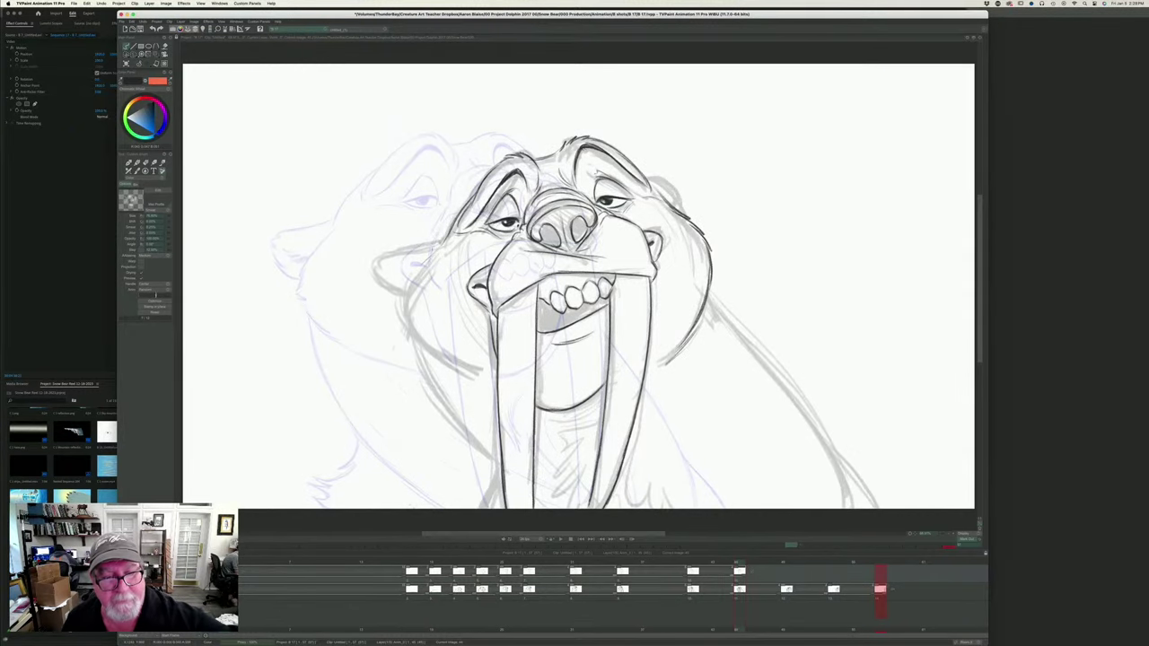
mouse_move(438, 252)
left_mouse_down()
mouse_move(388, 295)
mouse_move(404, 300)
left_mouse_up()
left_click_drag(404, 298, 394, 309)
mouse_move(402, 307)
left_mouse_down()
mouse_move(434, 355)
mouse_move(485, 390)
left_mouse_up()
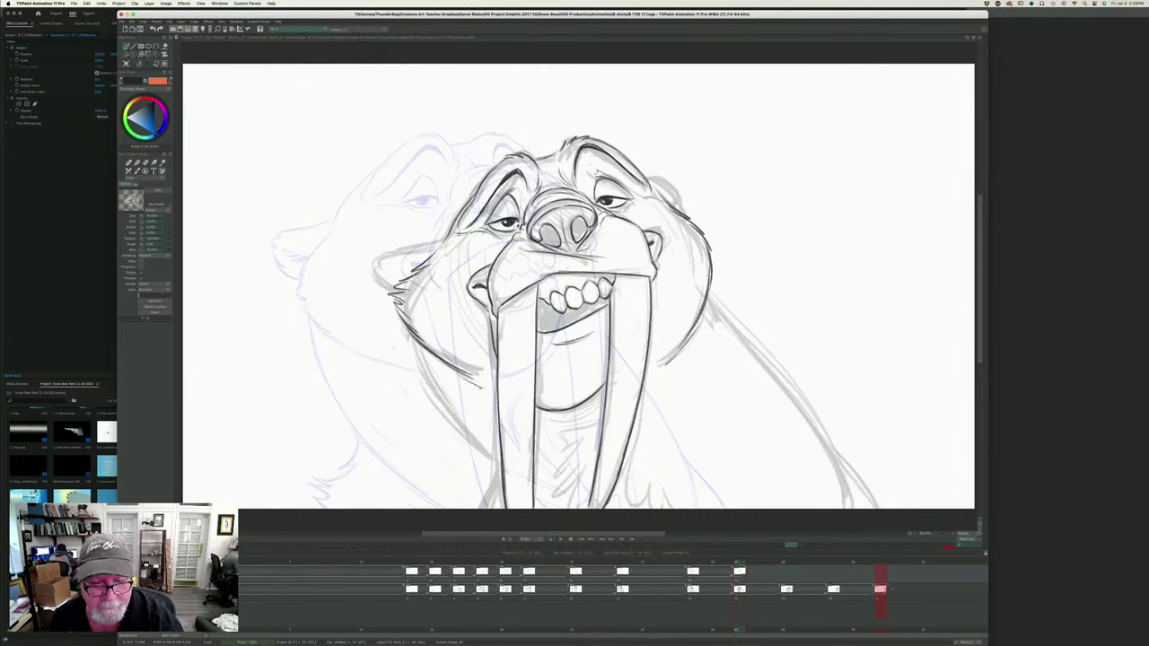
key("Left")
key("Right")
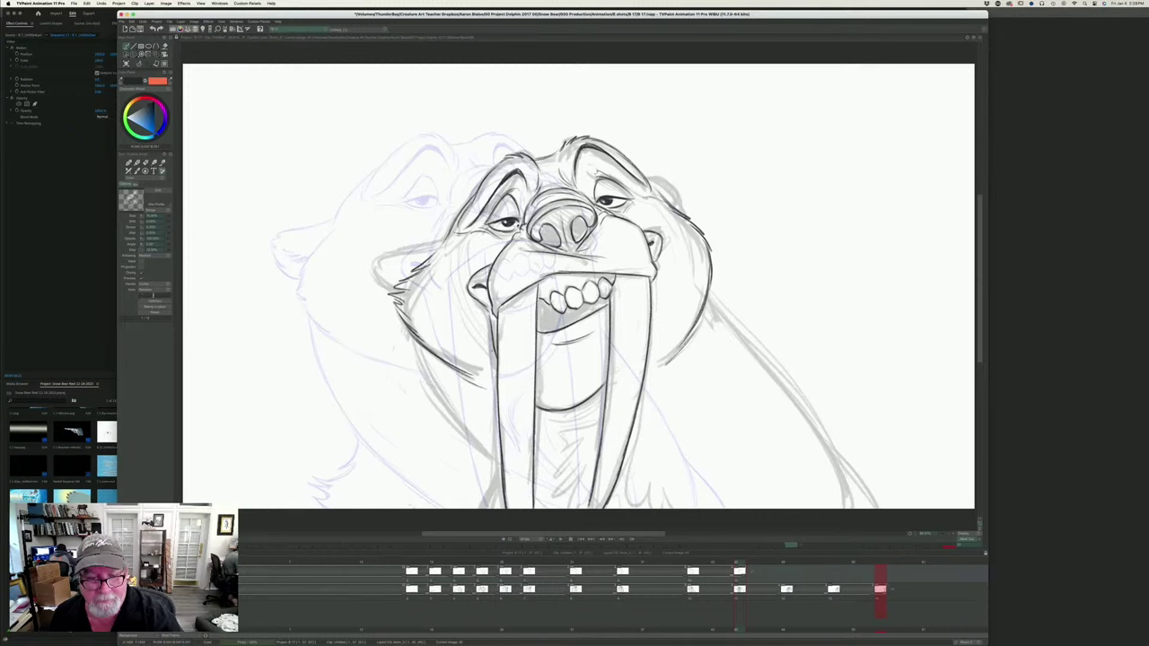
- Ink the short jaw line along the outer edge of the left tusk and check it against the previous drawing
left_click_drag(493, 342, 496, 366)
key("Left")
key("Right")
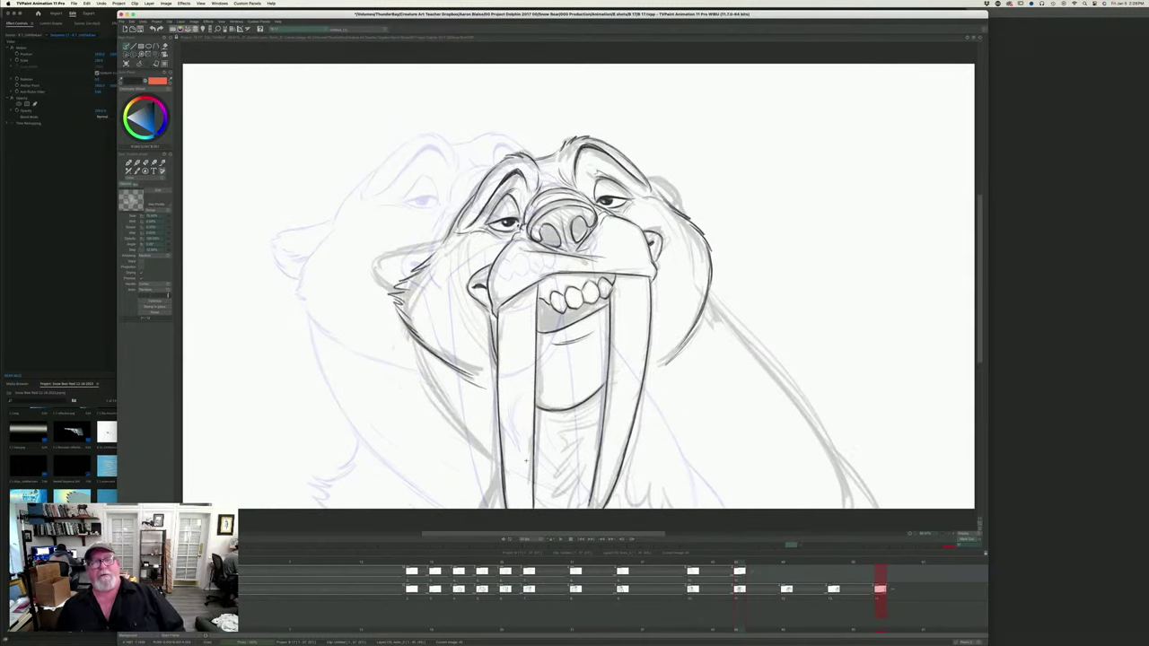
key("Left")
key("Right")
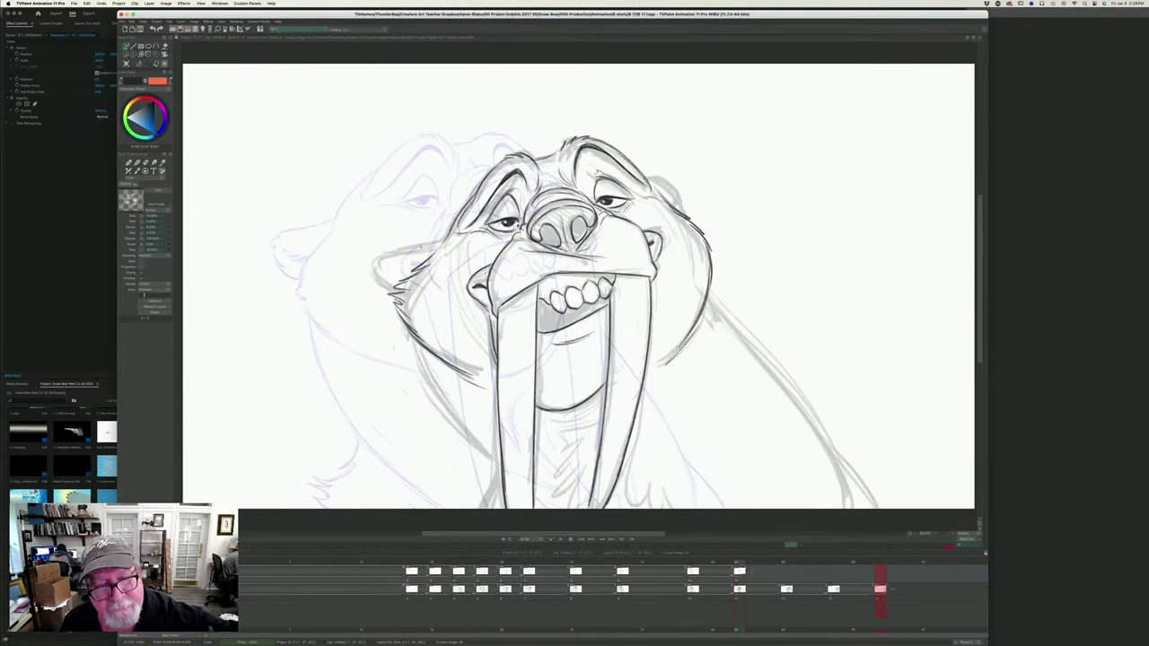
- Ink the left ear with its furry tip and underside, flipping to the previous drawing to check it
key("Left")
key("Right")
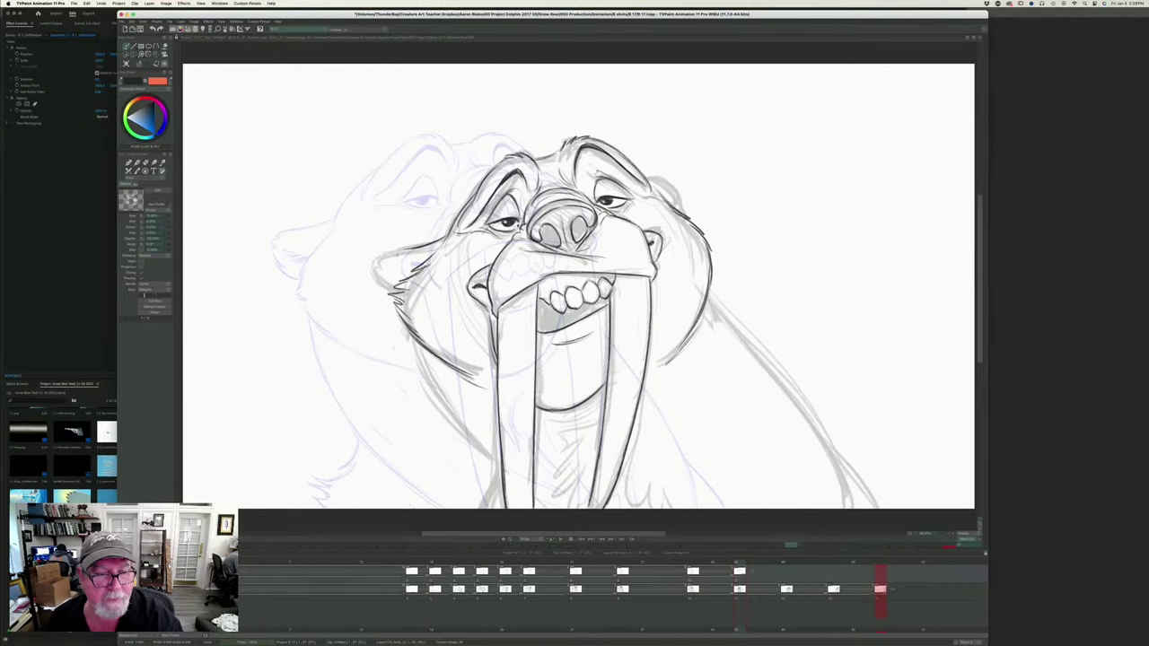
mouse_move(407, 251)
left_mouse_down()
mouse_move(370, 256)
mouse_move(394, 293)
mouse_move(378, 285)
mouse_move(396, 283)
left_mouse_up()
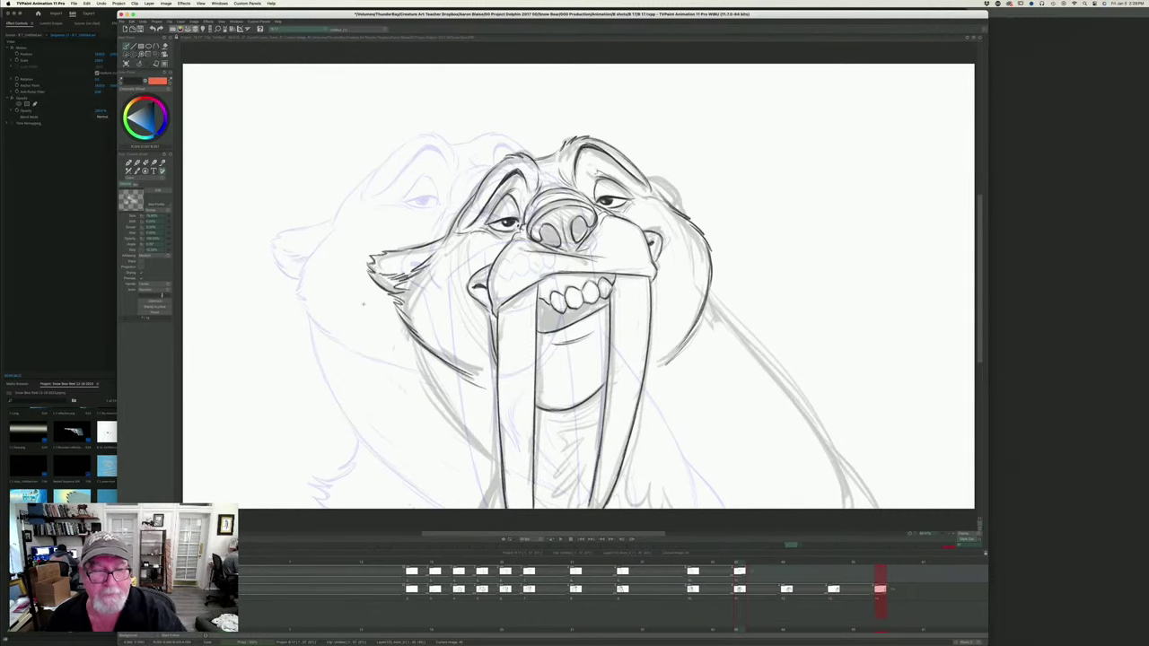
key("Left")
key("Right")
key("Left")
key("Right")
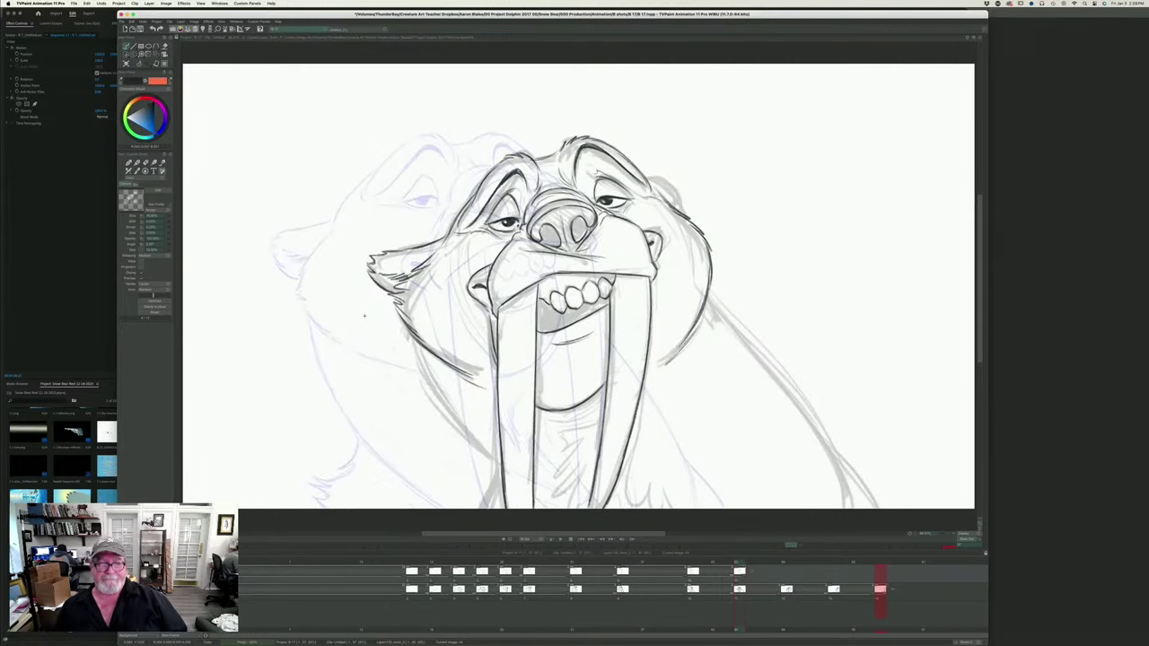
key("Left")
key("Right")
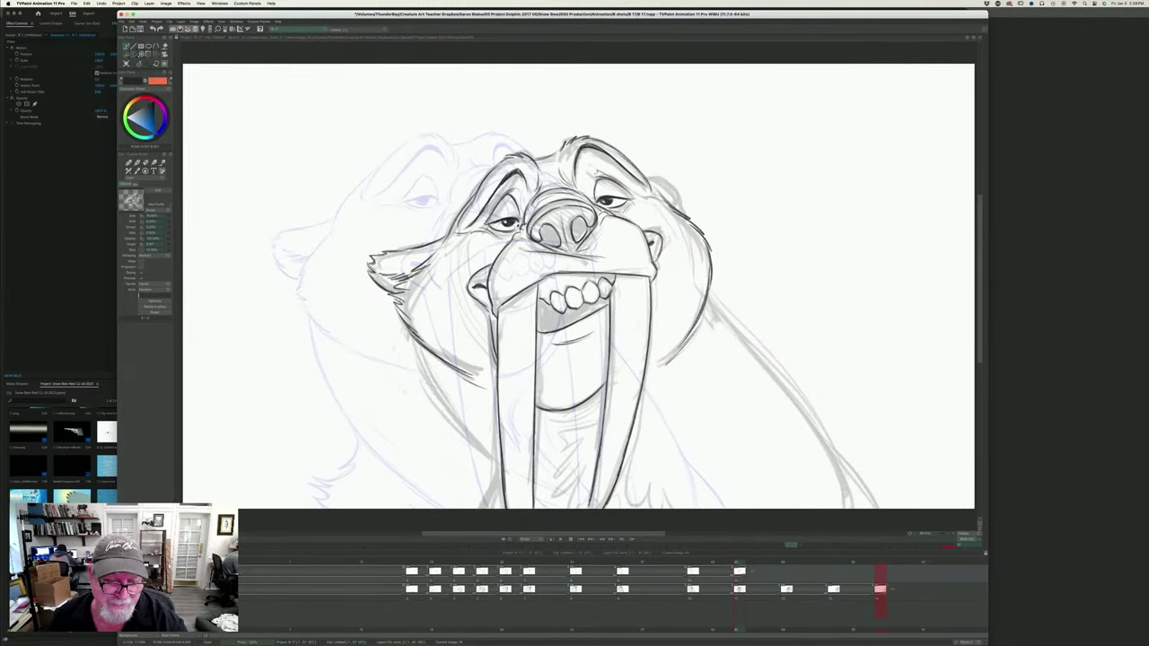
- Ink the throat contour from below the left cheek down to the left tusk and compare with the previous drawing
mouse_move(421, 352)
left_mouse_down()
mouse_move(431, 388)
mouse_move(496, 467)
left_mouse_up()
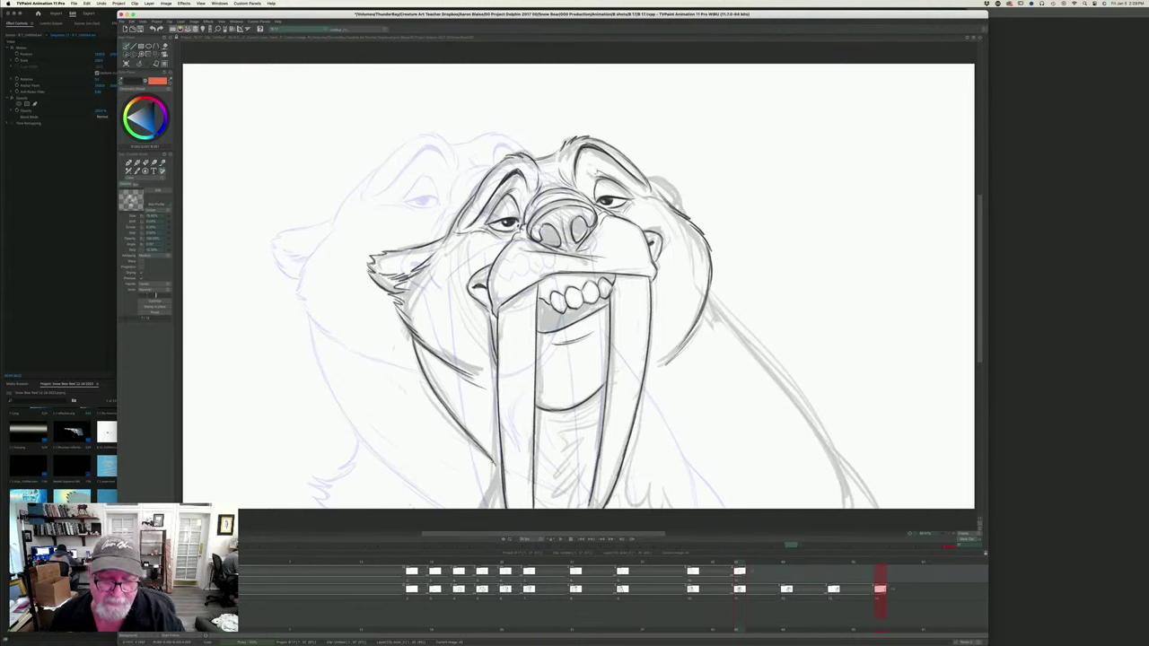
key("Left")
key("Right")
key("Left")
key("Right")
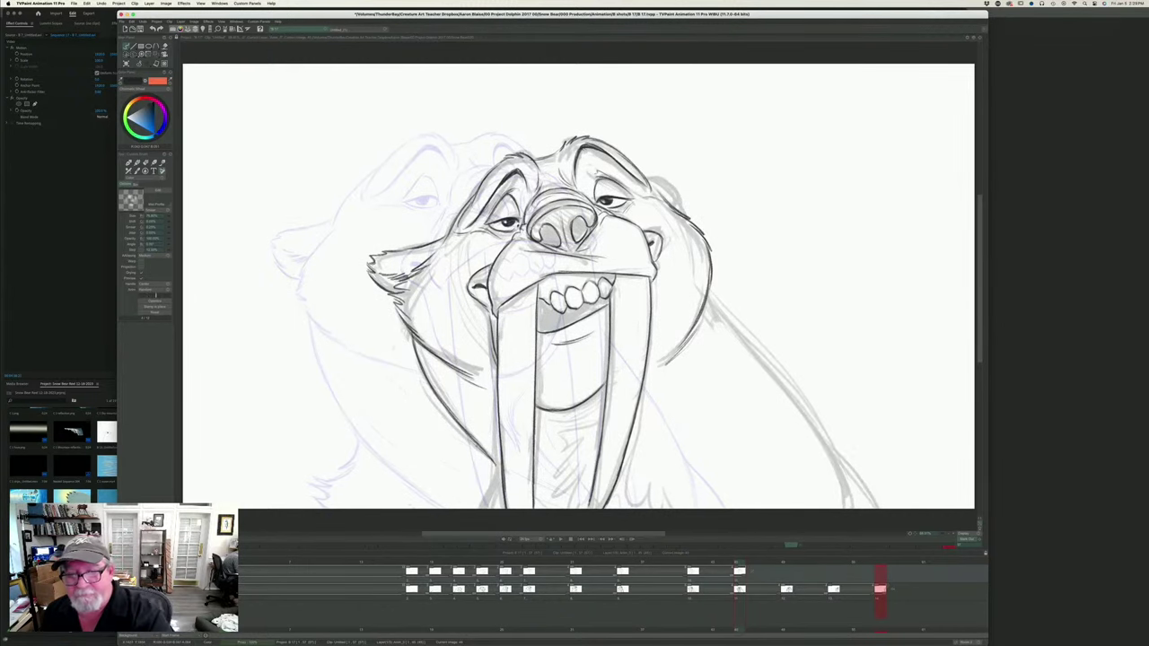
- Ink the right ear and the start of the back line behind the right cheek, flipping to the previous drawing to compare
left_click_drag(712, 285, 732, 315)
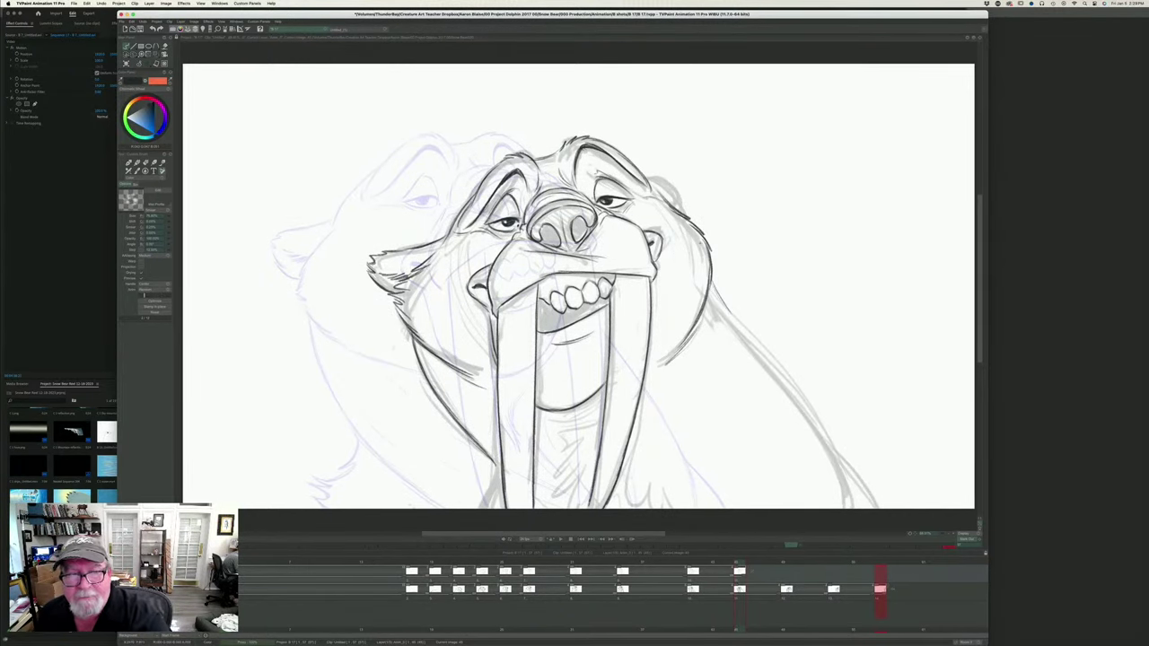
key("Left")
key("Right")
key("Left")
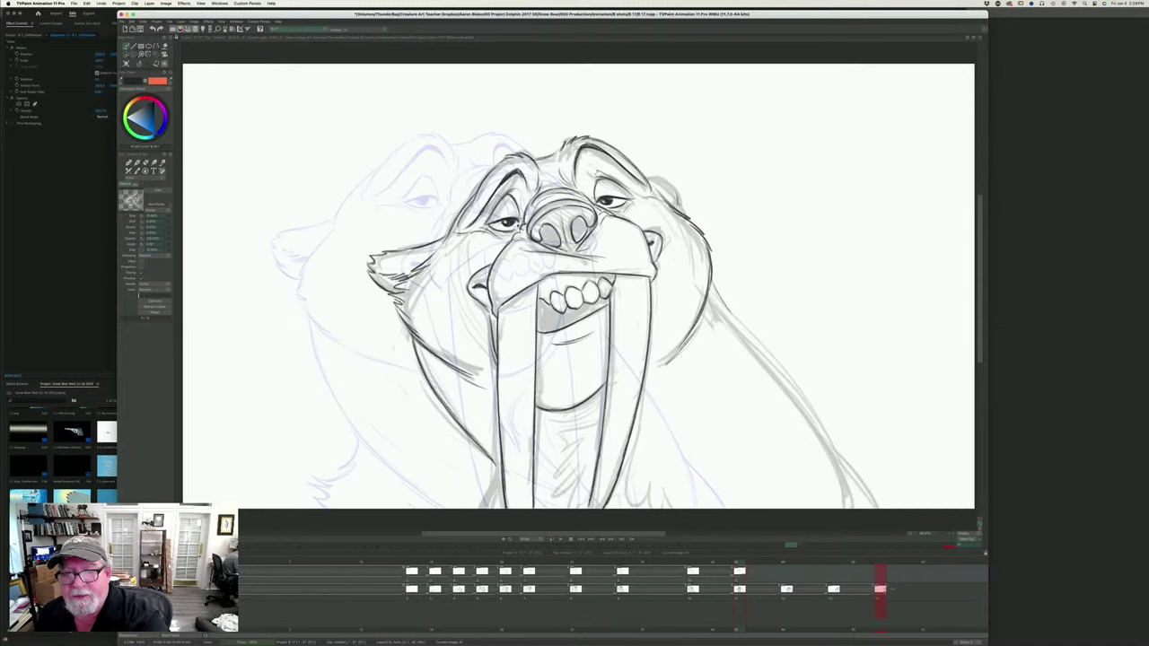
key("Right")
key("Left")
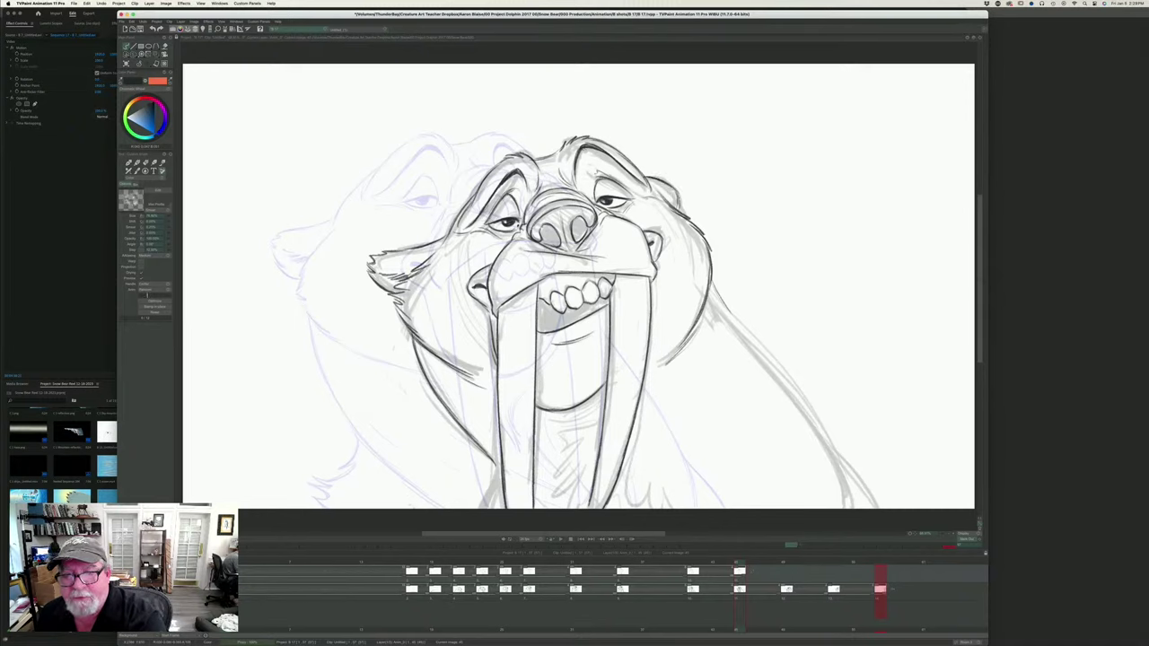
key("Right")
key("Left")
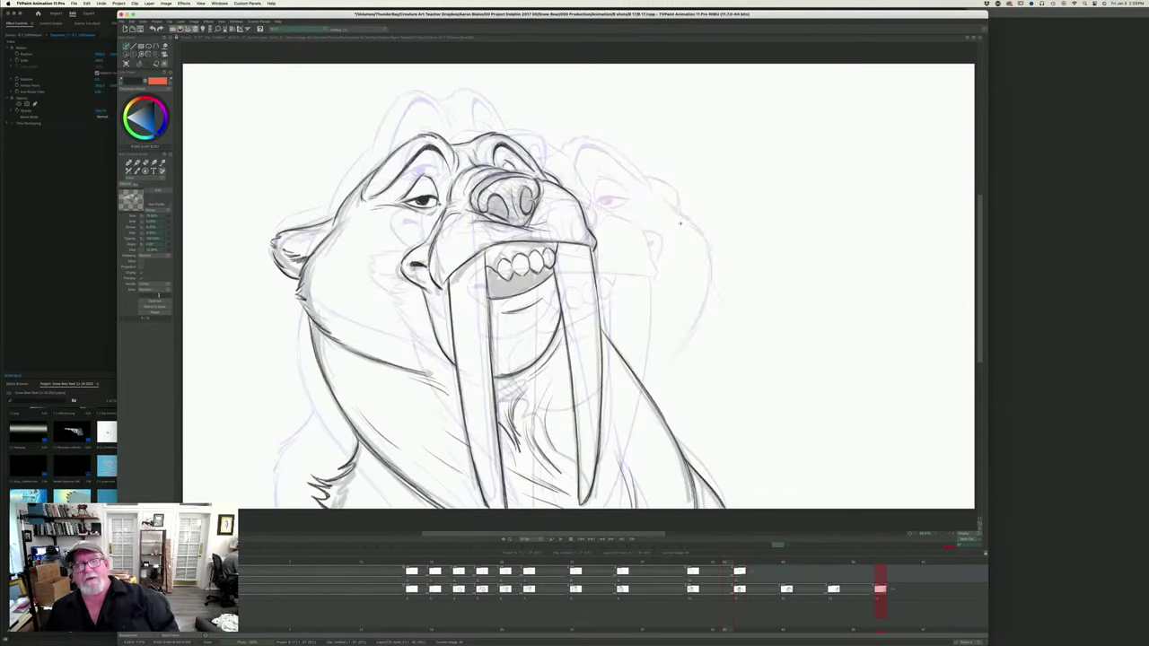
key("Right")
key("Left")
key("Right")
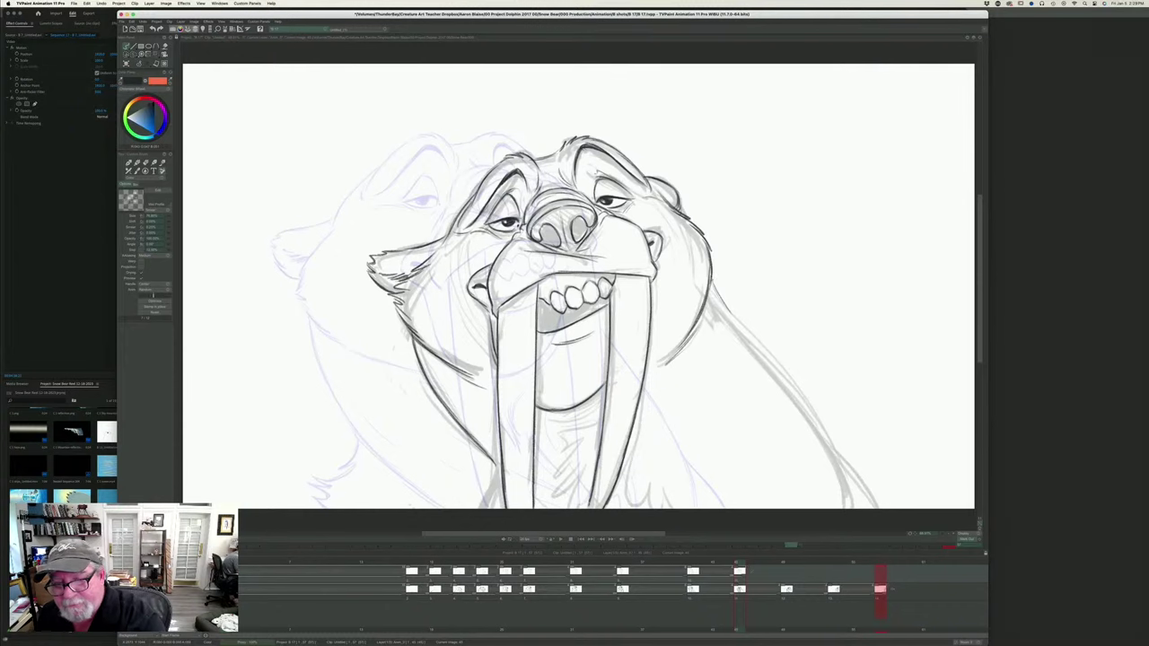
- Ink the long back line from the right cheek down to the overlapping shoulder folds and check it against the previous drawing
left_click_drag(712, 278, 836, 446)
left_click_drag(805, 404, 849, 499)
mouse_move(830, 441)
left_mouse_down()
mouse_move(848, 510)
mouse_move(855, 472)
mouse_move(873, 494)
left_mouse_up()
mouse_move(841, 456)
left_mouse_down()
mouse_move(880, 509)
mouse_move(872, 490)
left_mouse_up()
key("Left")
key("Right")
key("Left")
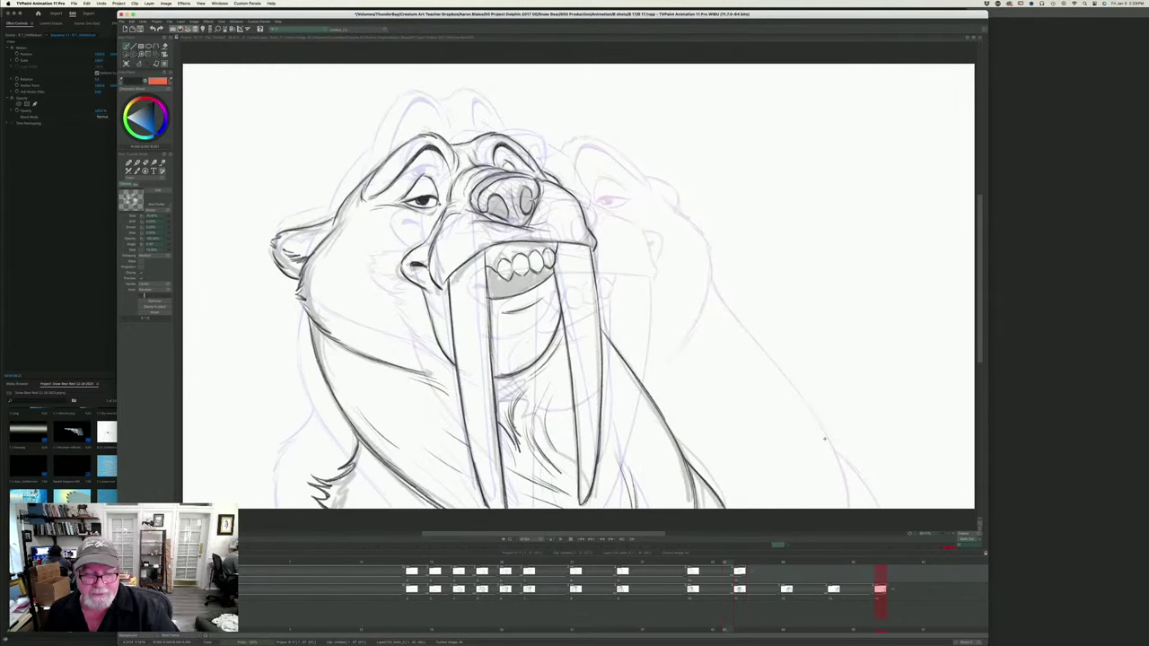
key("Right")
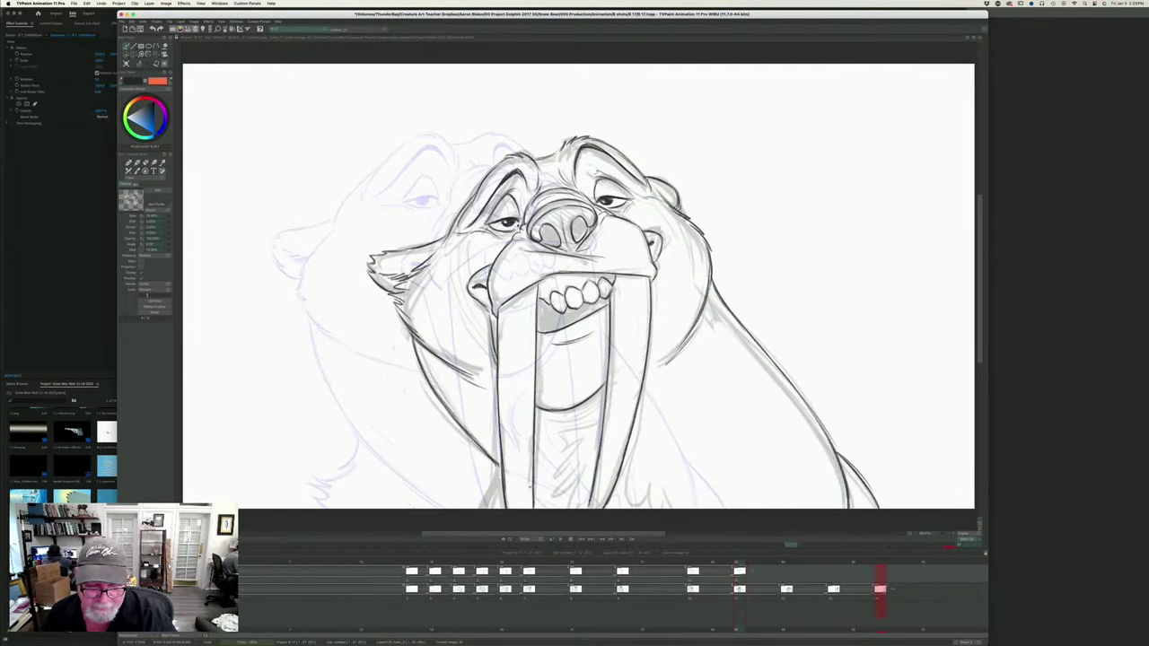
key("Left")
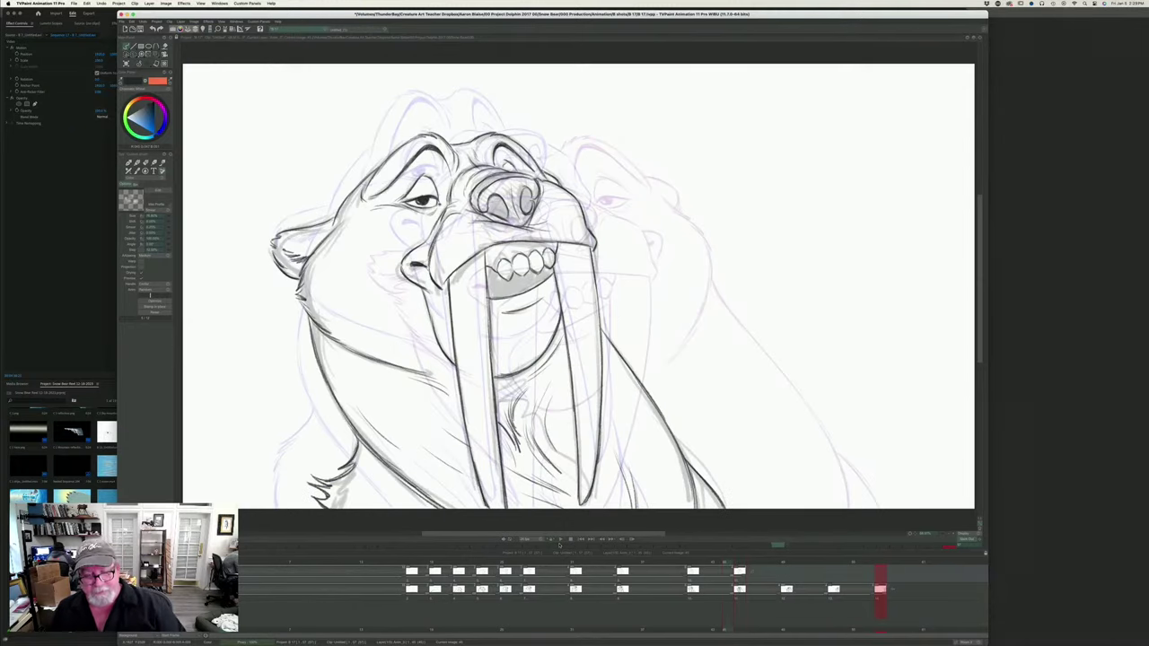
key("Right")
key("Left")
key("Right")
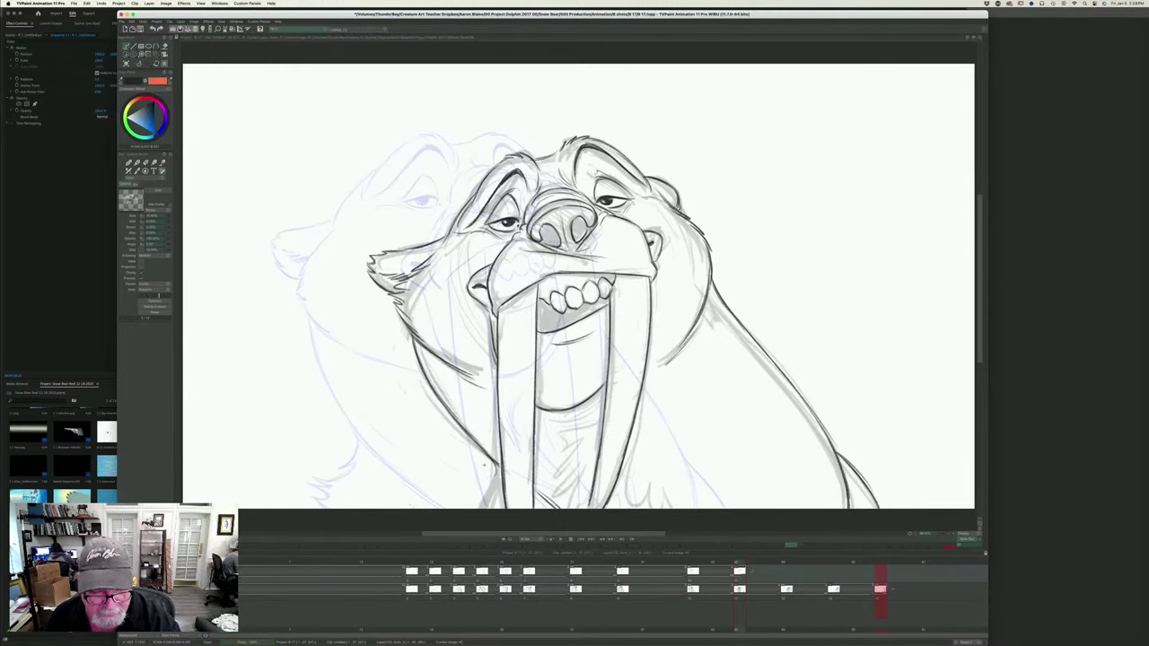
- Ink the fur tufts beside the left tusk below the throat line and compare them with the previous drawing
mouse_move(491, 476)
left_mouse_down()
mouse_move(469, 488)
mouse_move(480, 507)
mouse_move(468, 493)
left_mouse_up()
mouse_move(477, 494)
left_mouse_down()
mouse_move(457, 485)
mouse_move(495, 472)
left_mouse_up()
left_click_drag(492, 476, 494, 465)
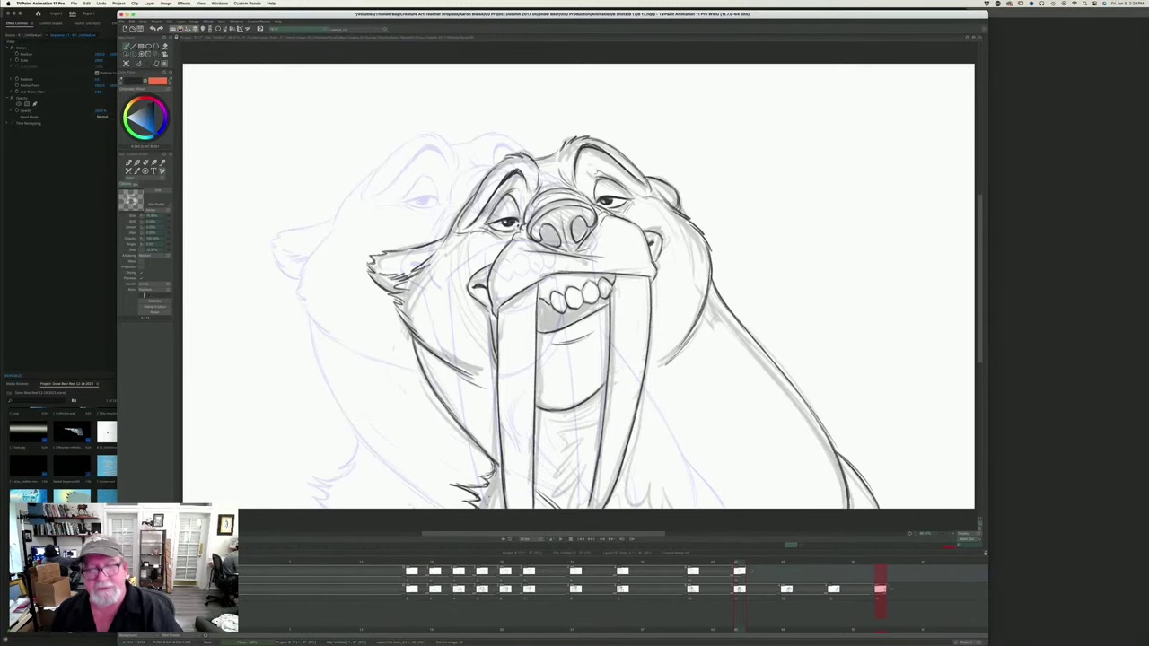
key("Left")
key("Right")
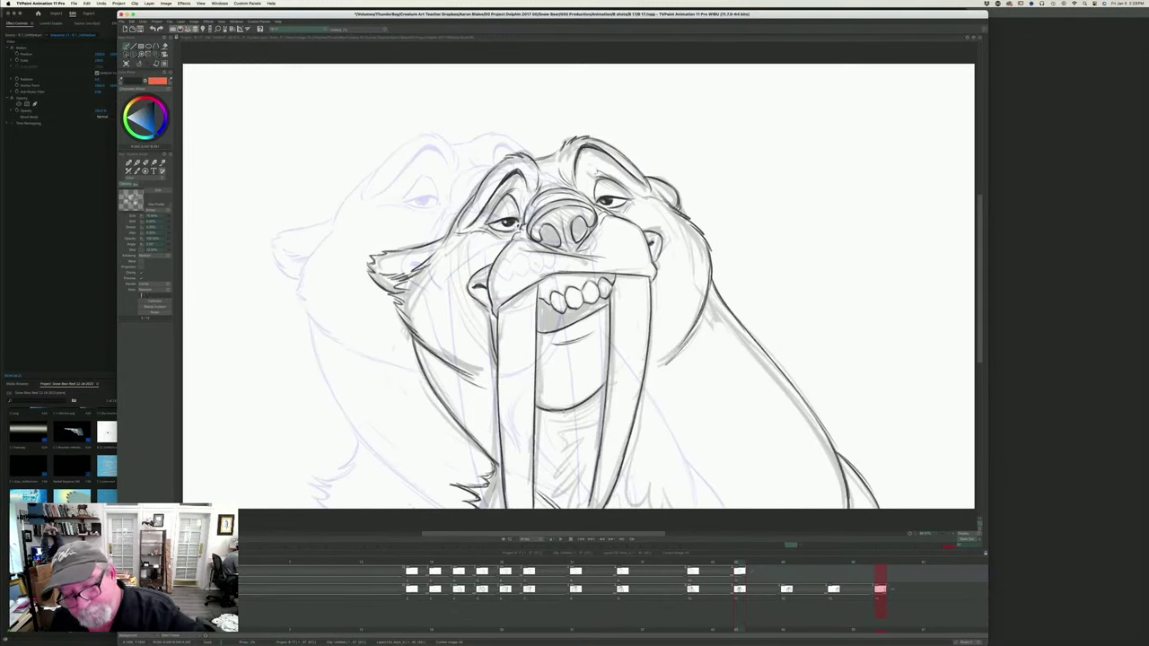
- Ink the jagged chest fur below the chin between the tusks and beside the right tusk, checking the previous drawing
mouse_move(591, 404)
left_mouse_down()
mouse_move(554, 413)
mouse_move(588, 410)
left_mouse_up()
mouse_move(583, 415)
left_mouse_down()
mouse_move(549, 418)
mouse_move(579, 421)
left_mouse_up()
mouse_move(583, 417)
left_mouse_down()
mouse_move(553, 424)
mouse_move(549, 436)
mouse_move(569, 447)
mouse_move(547, 464)
mouse_move(579, 463)
mouse_move(564, 473)
mouse_move(677, 510)
mouse_move(665, 511)
left_mouse_up()
key("Left")
key("Right")
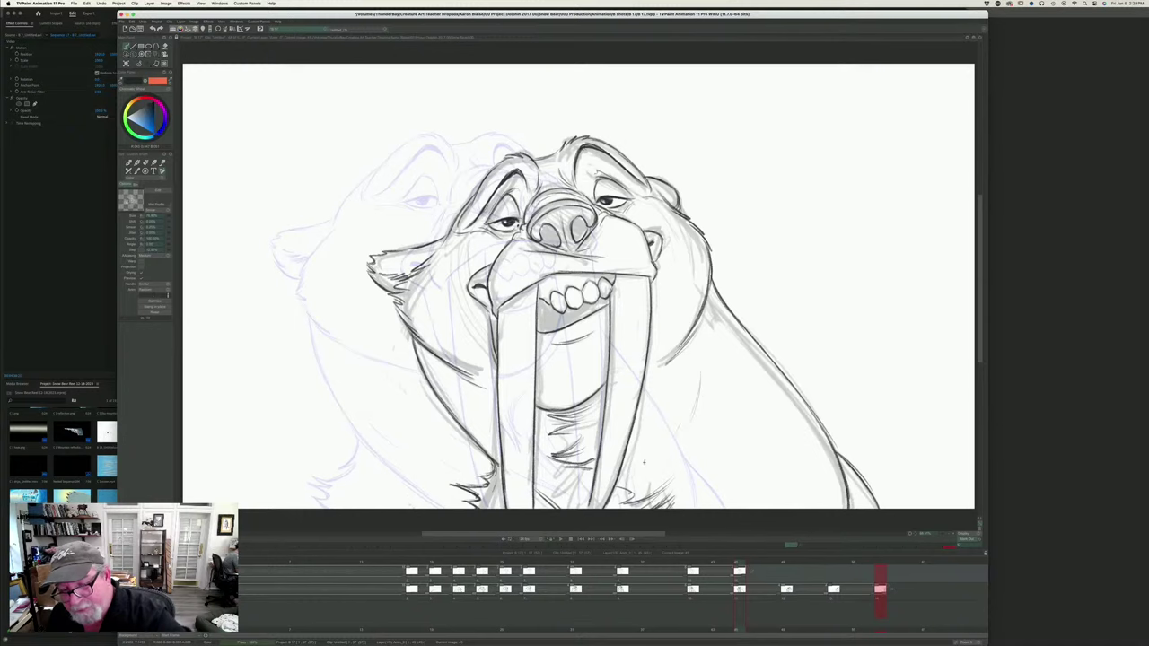
- Add light fold lines across the chest and shoulder, erase part of the long one, and compare the result with the previous drawing
left_click_drag(643, 463, 672, 438)
mouse_move(722, 361)
left_mouse_down()
mouse_move(732, 502)
mouse_move(748, 458)
mouse_move(750, 471)
mouse_move(749, 510)
left_mouse_up()
key("e")
mouse_move(737, 470)
left_mouse_down()
mouse_move(739, 440)
mouse_move(732, 508)
mouse_move(734, 454)
left_mouse_up()
key("b")
mouse_move(715, 506)
left_mouse_down()
mouse_move(728, 480)
mouse_move(698, 495)
left_mouse_up()
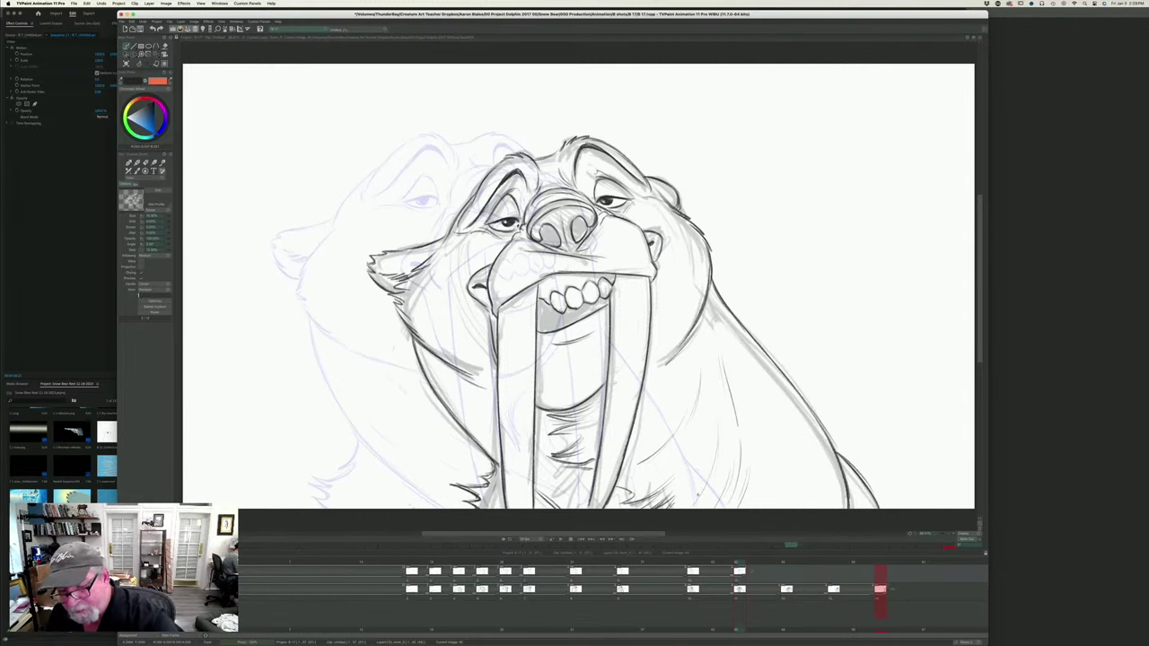
key("Left")
key("Right")
key("Left")
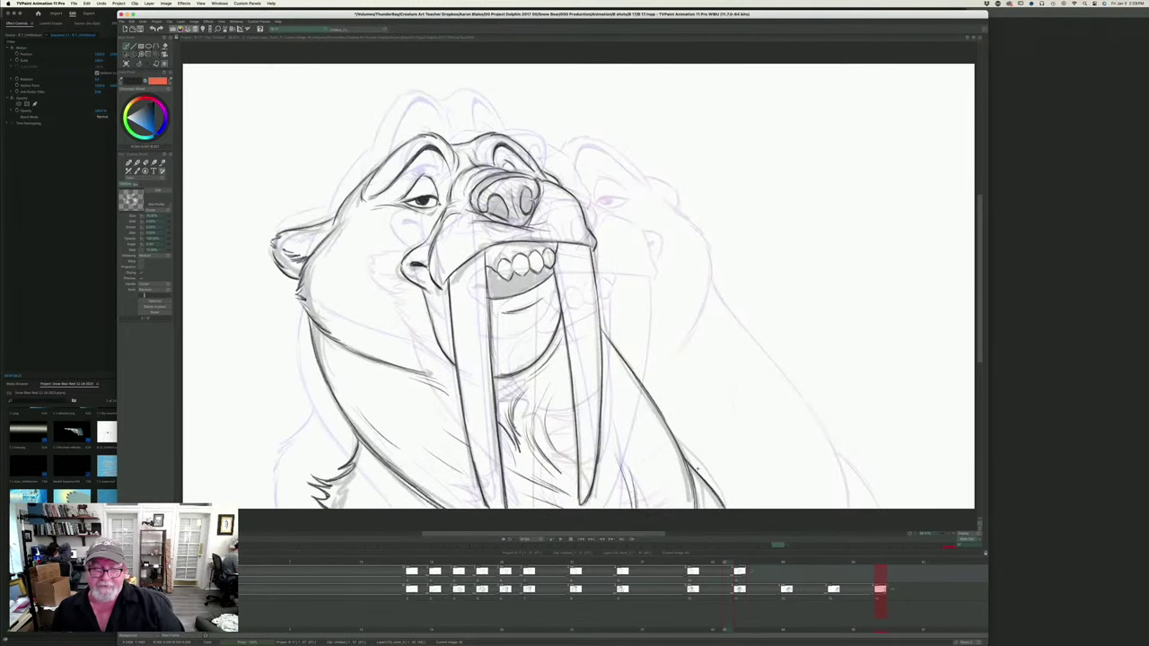
key("Right")
key("Left")
key("Right")
key("Left")
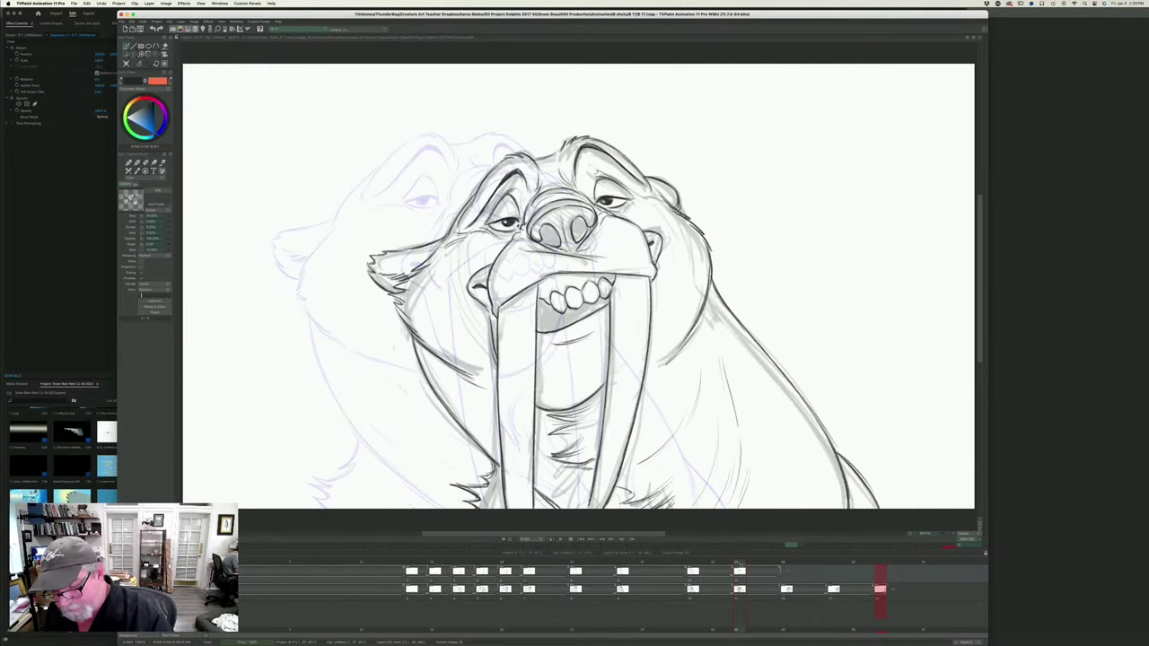
- Add a new drawing on the ink layer at the next rough bear sketch and flip between it and the previous drawing
left_click(781, 568)
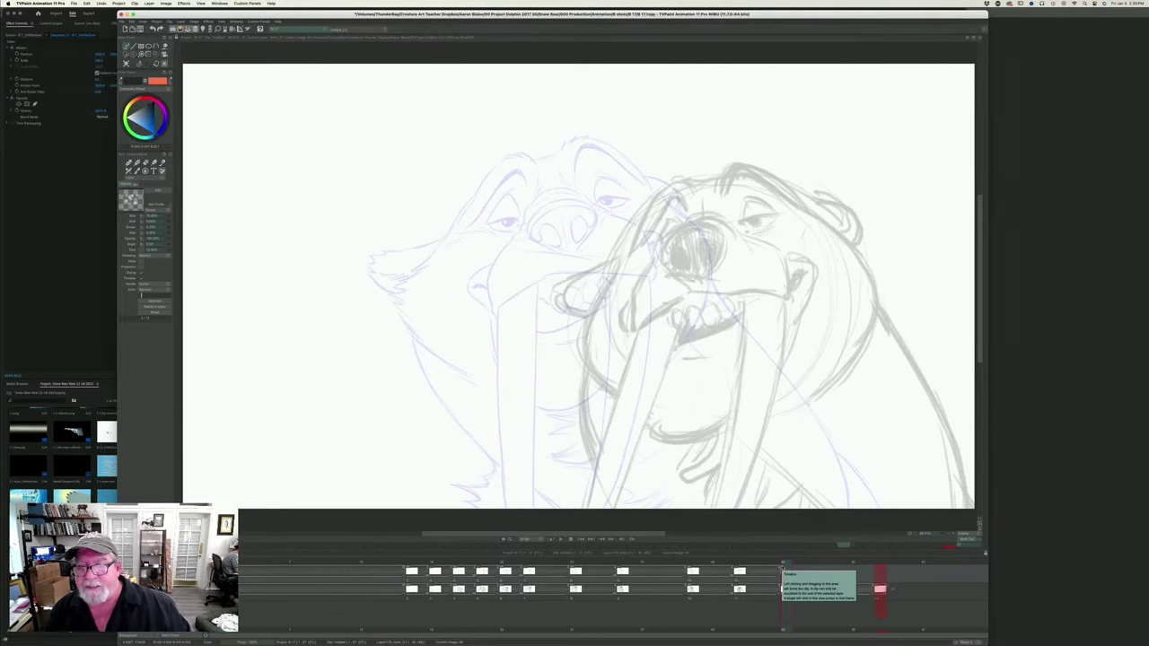
key("Left")
key("Right")
key("Left")
key("Right")
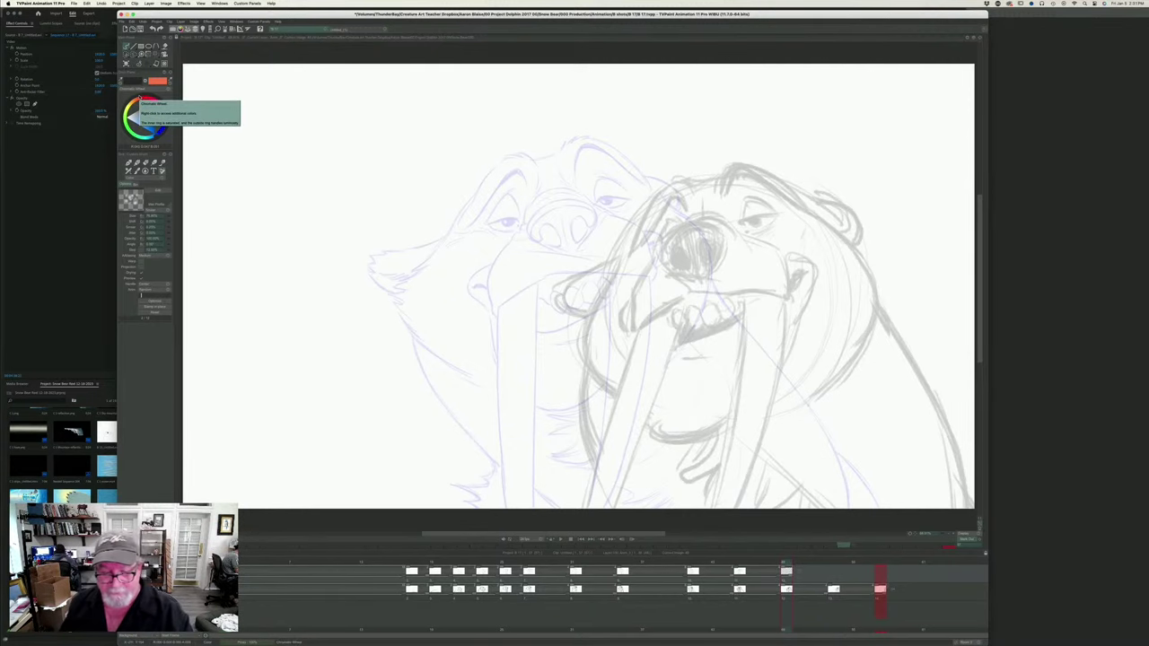
- Ink the rounded outer outline of the nose over the new rough sketch, checking each stroke against the previous drawing
left_click_drag(541, 535, 584, 536)
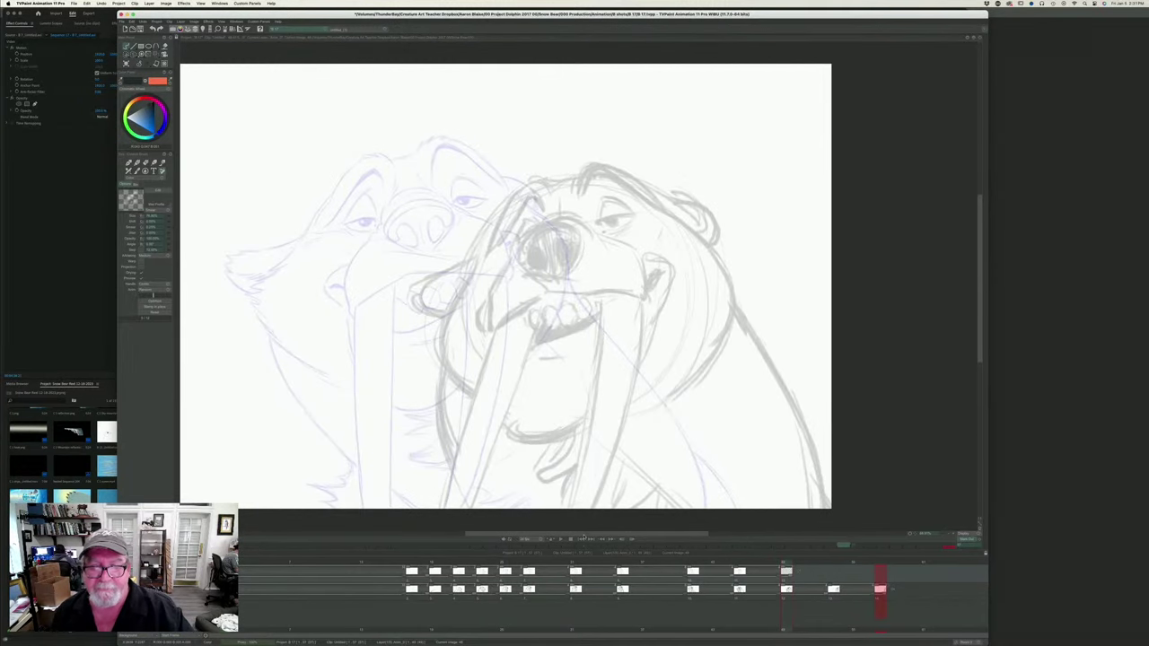
mouse_move(568, 271)
left_mouse_down()
mouse_move(585, 248)
mouse_move(579, 256)
left_mouse_up()
key("Left")
key("Right")
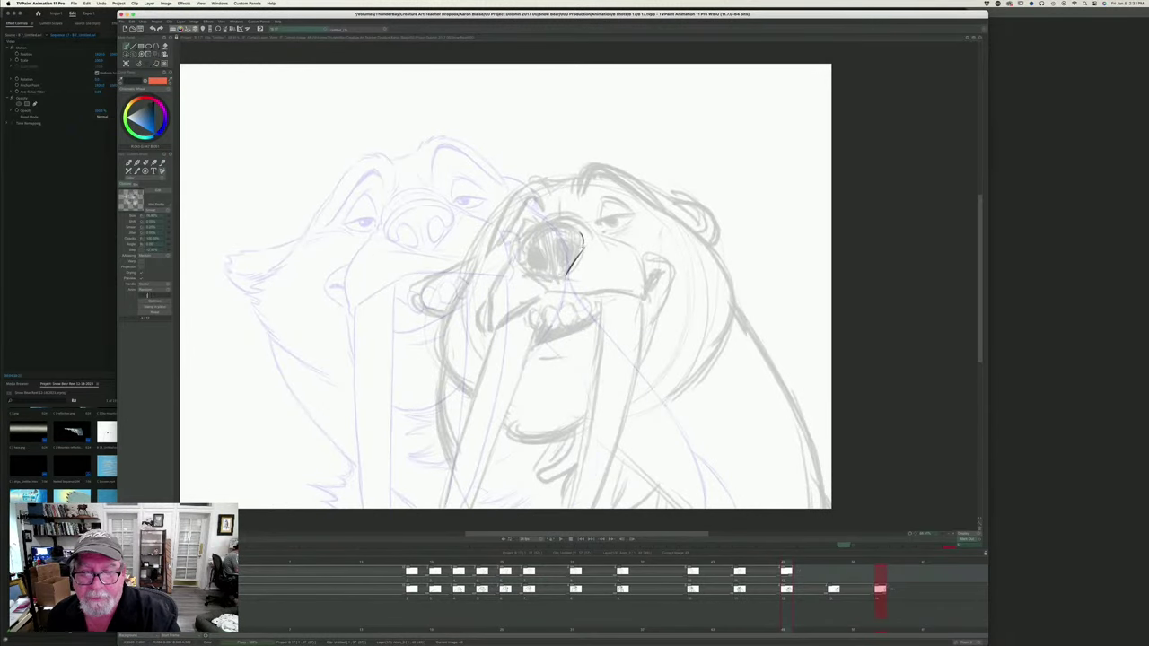
key("Left")
key("Right")
left_click_drag(551, 229, 580, 236)
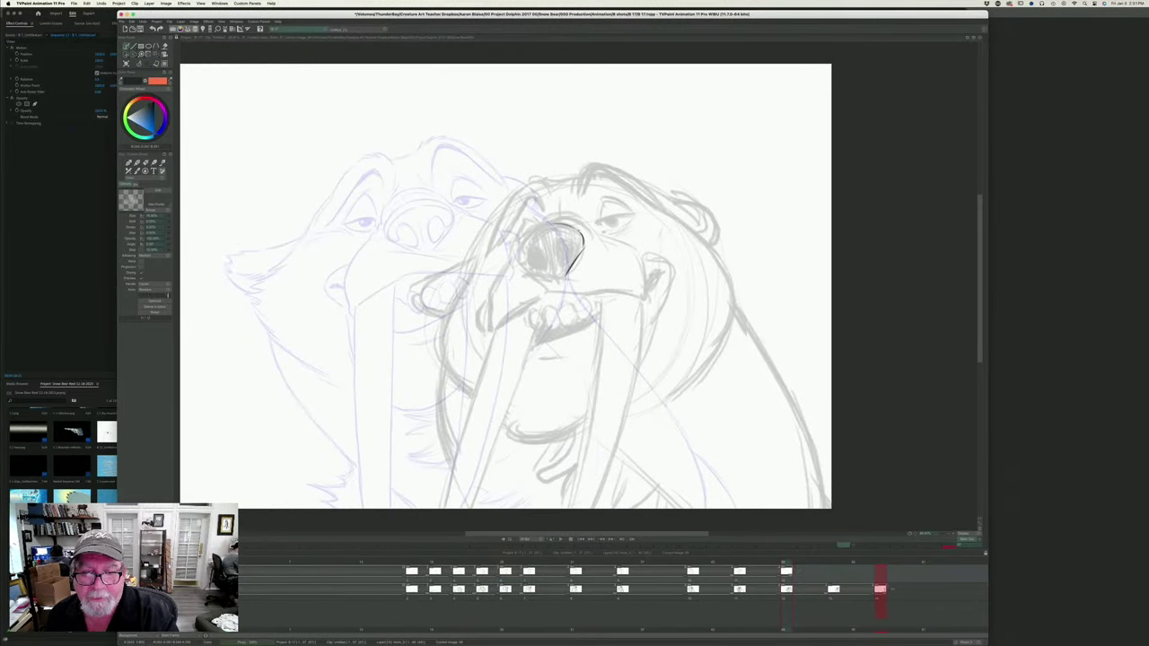
key("Left")
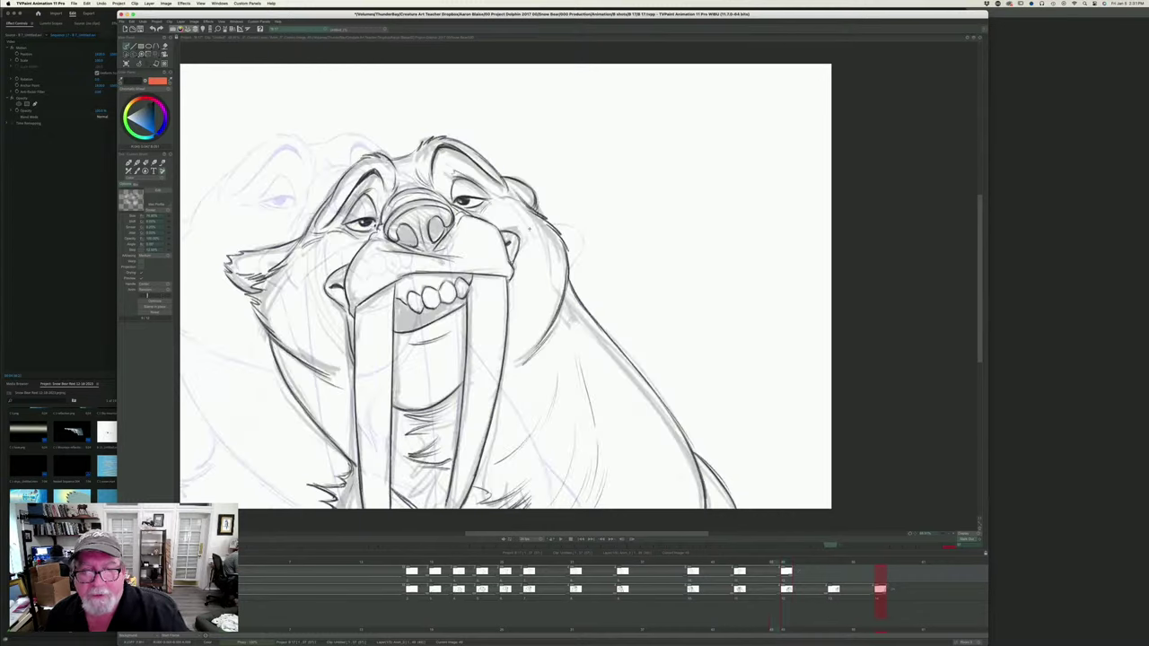
key("Right")
left_click_drag(541, 227, 519, 246)
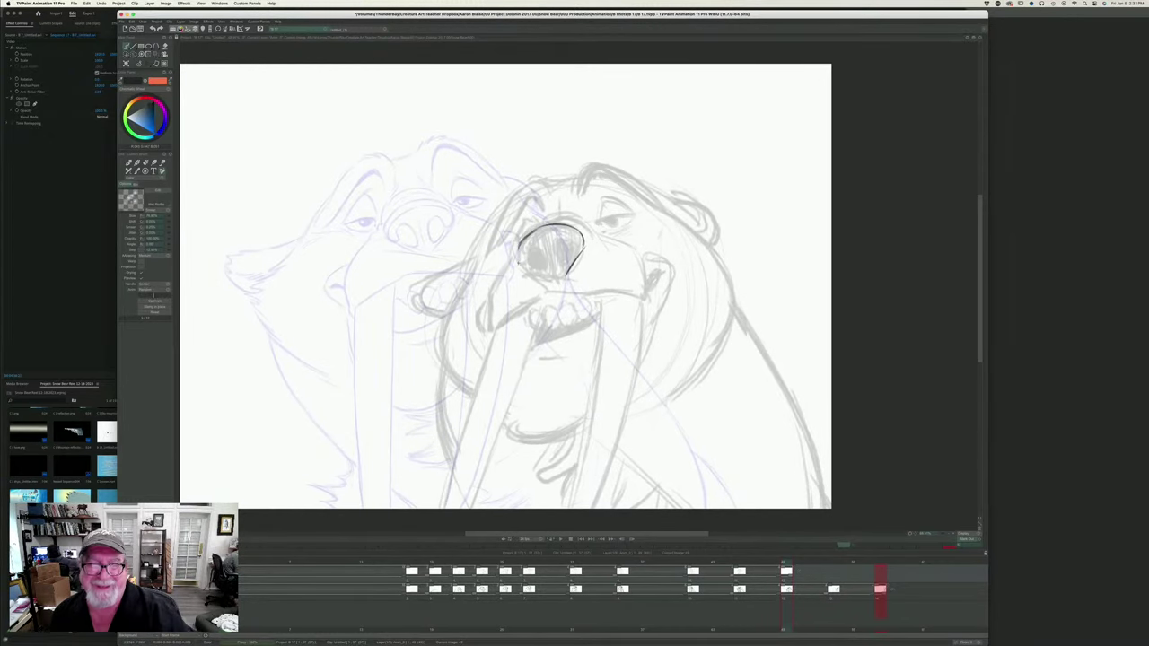
key("Left")
key("Right")
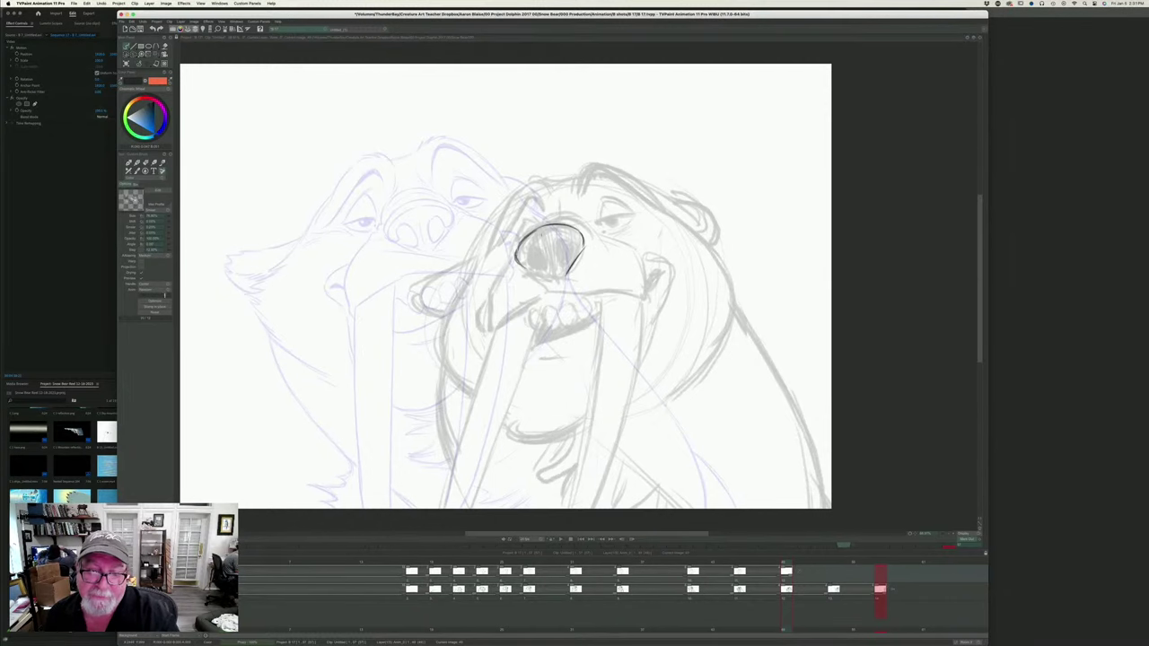
- Ink an inner contour along the nose's upper edge and a slanted line down its middle, flipping to the previous drawing
left_click_drag(549, 247, 555, 273)
key("Left")
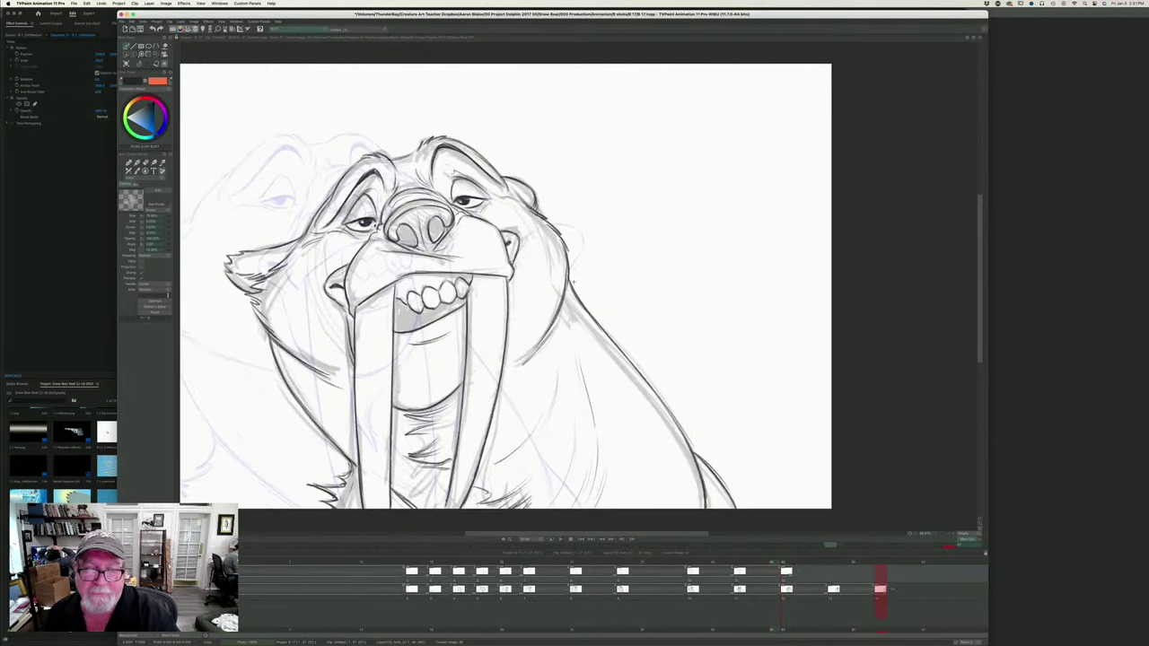
key("Right")
key("Left")
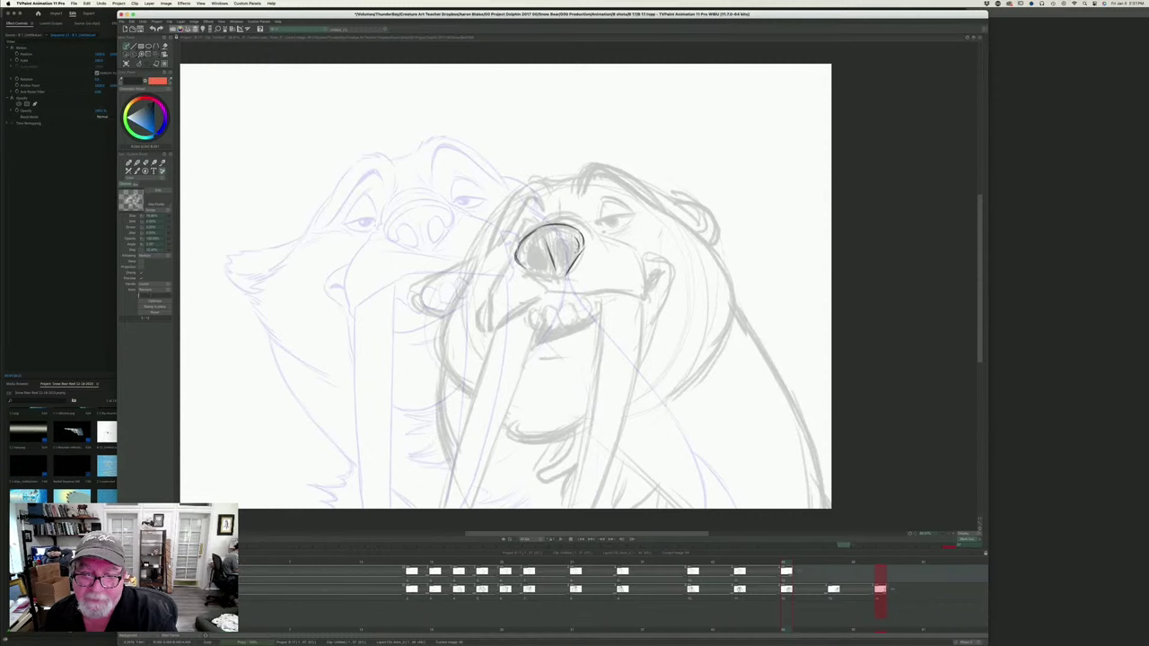
key("Right")
key("Left")
key("Right")
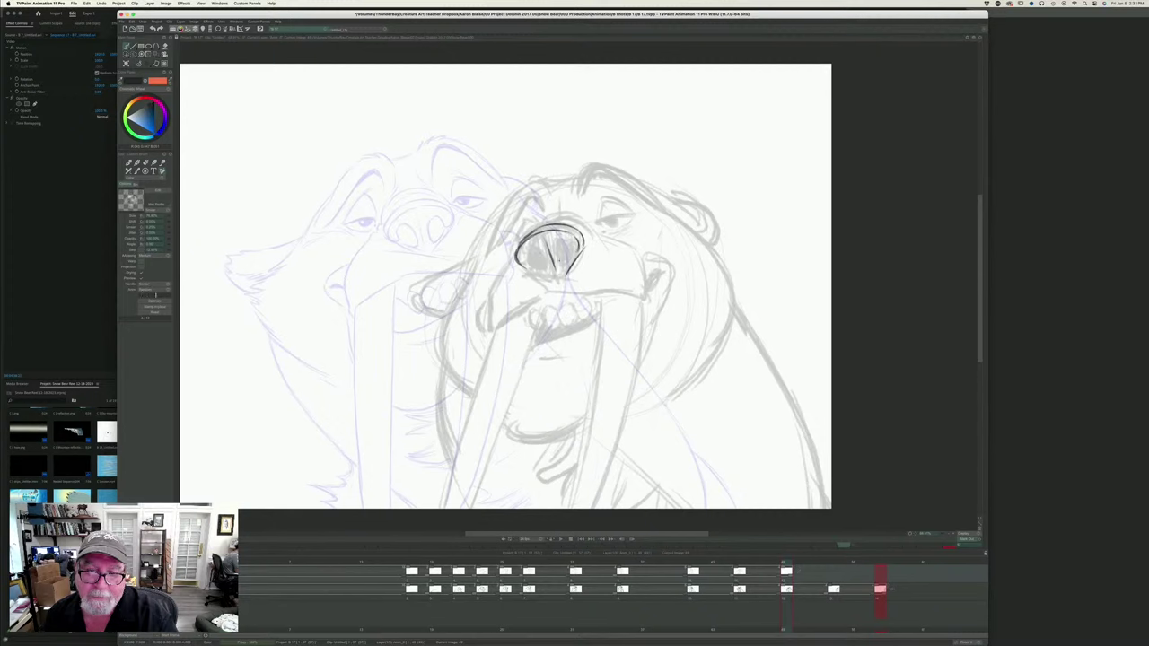
- Erase the slanted line in the middle of the nose and compare the nose with the previous drawing
key("e")
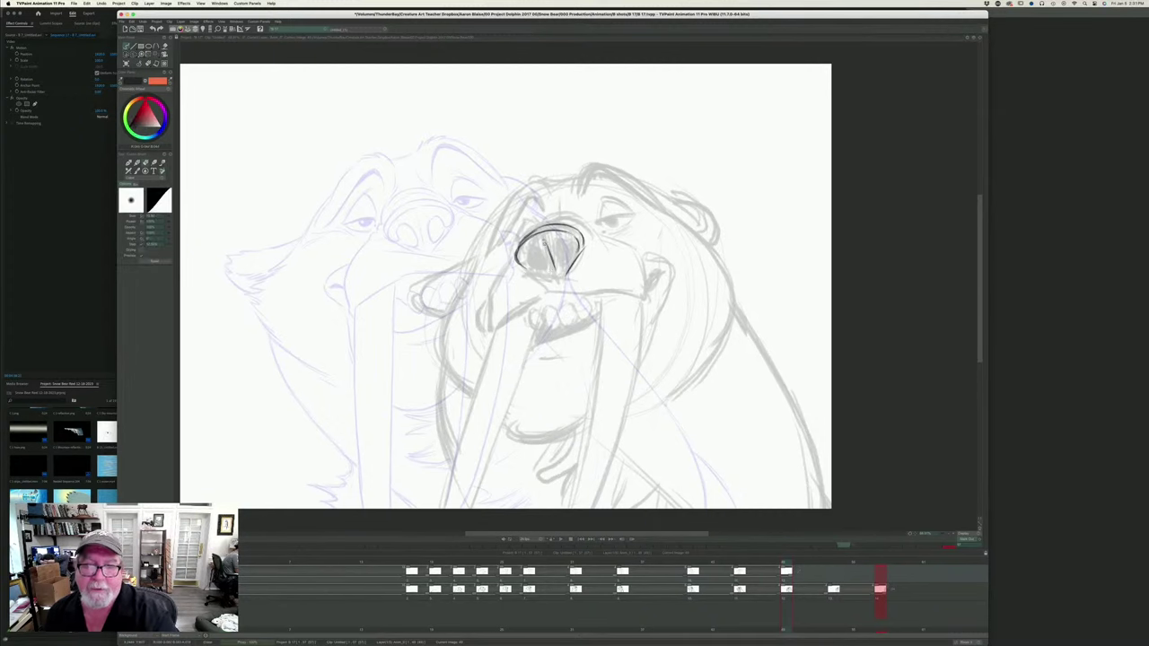
left_click_drag(555, 271, 548, 244)
key("Left")
key("Right")
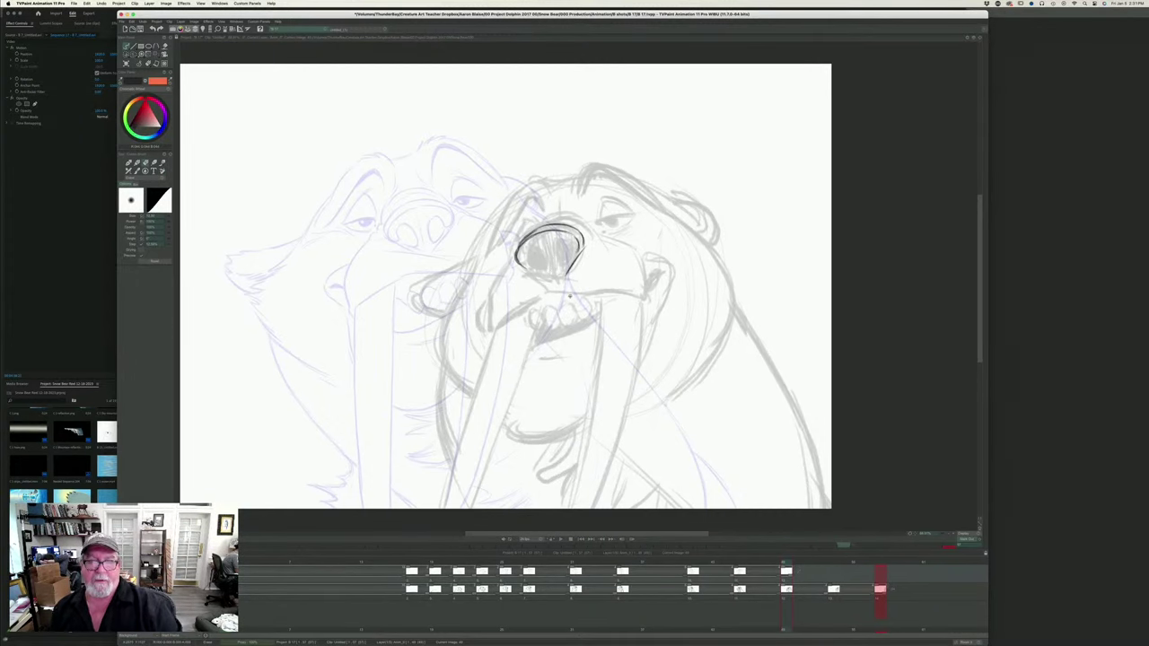
key("Left")
key("Right")
- Ink the line under the nose and the top of the right nostril, checking them against the previous drawing
key("b")
mouse_move(543, 241)
left_mouse_down()
mouse_move(558, 279)
mouse_move(520, 274)
mouse_move(544, 277)
left_mouse_up()
key("Left")
key("Right")
key("Left")
key("Right")
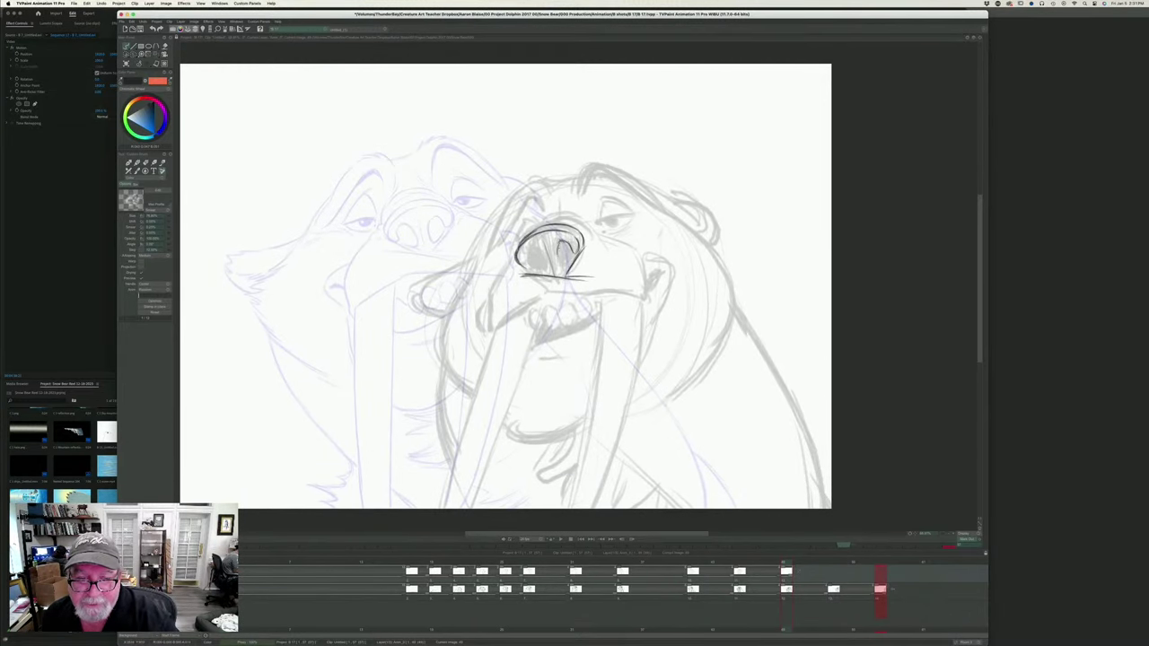
- Complete the oval outlines of the right and left nostrils and compare them with the previous drawing
mouse_move(558, 244)
left_mouse_down()
mouse_move(563, 266)
mouse_move(572, 256)
mouse_move(549, 268)
left_mouse_up()
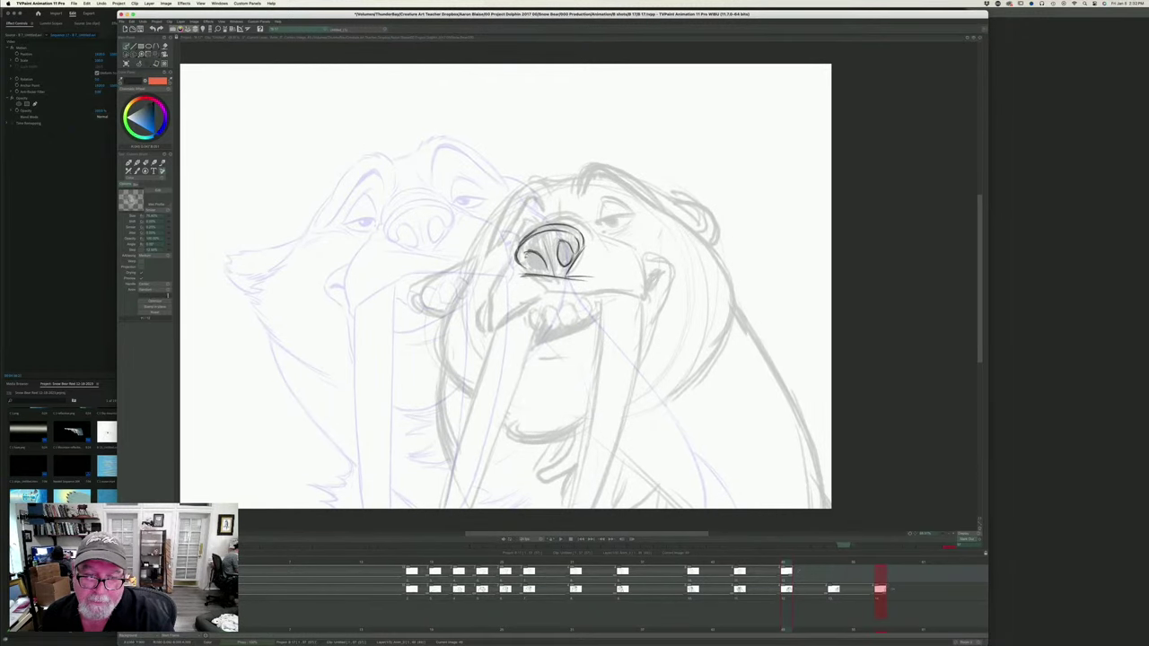
left_click_drag(519, 261, 528, 268)
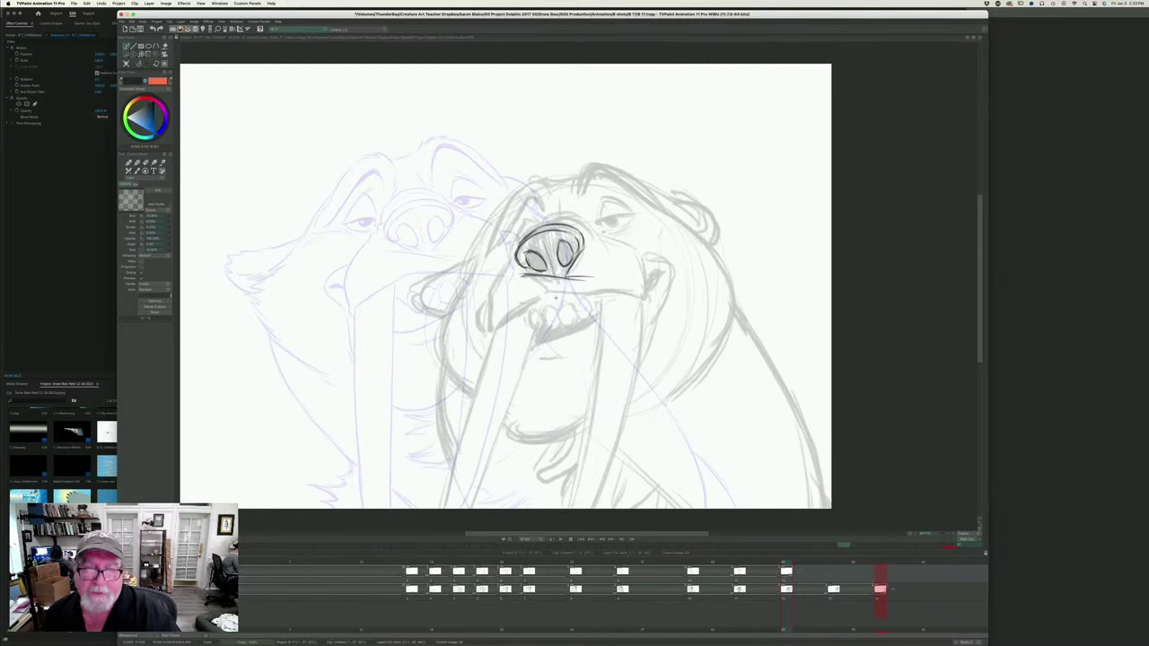
key("Left")
key("Right")
key("Left")
key("Right")
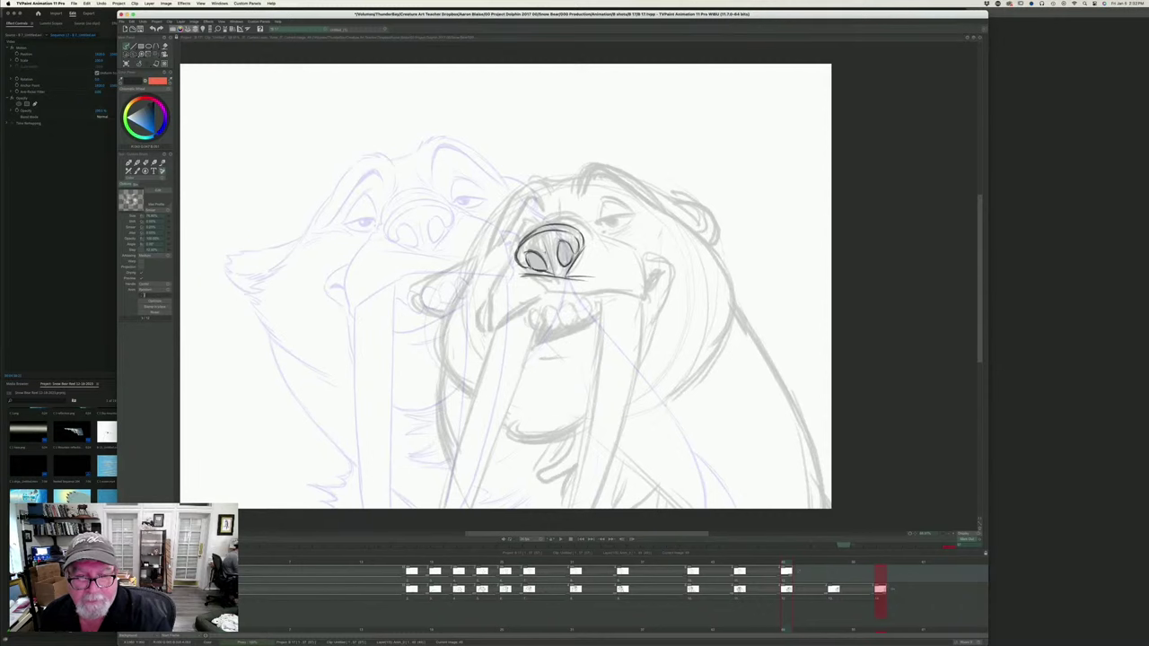
- Reinforce the nose's lower edge and ink the left muzzle contour from the nose down to the lip, checking the previous drawing
key("Left")
key("Right")
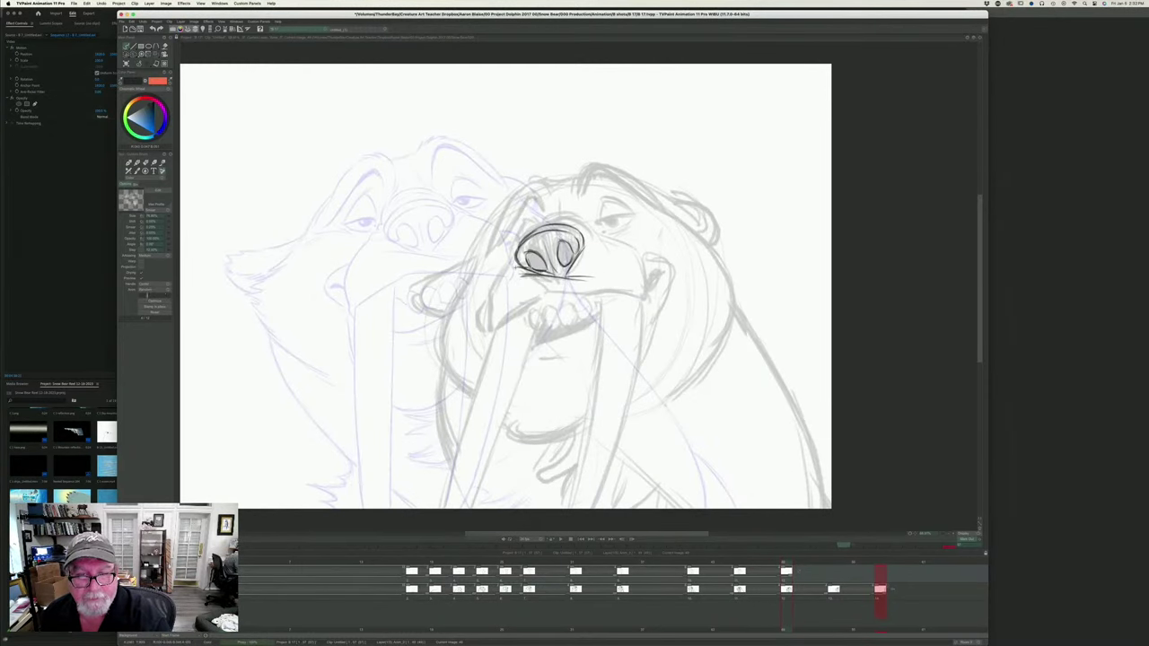
key("Left")
key("Right")
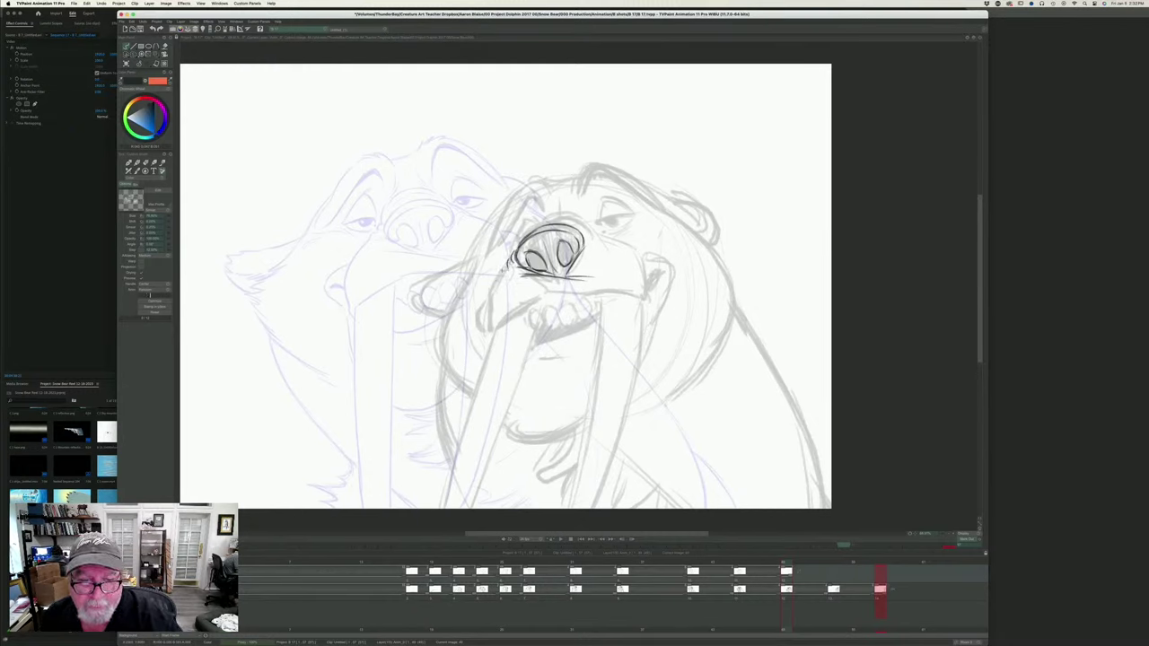
mouse_move(509, 263)
left_mouse_down()
mouse_move(491, 286)
mouse_move(491, 333)
left_mouse_up()
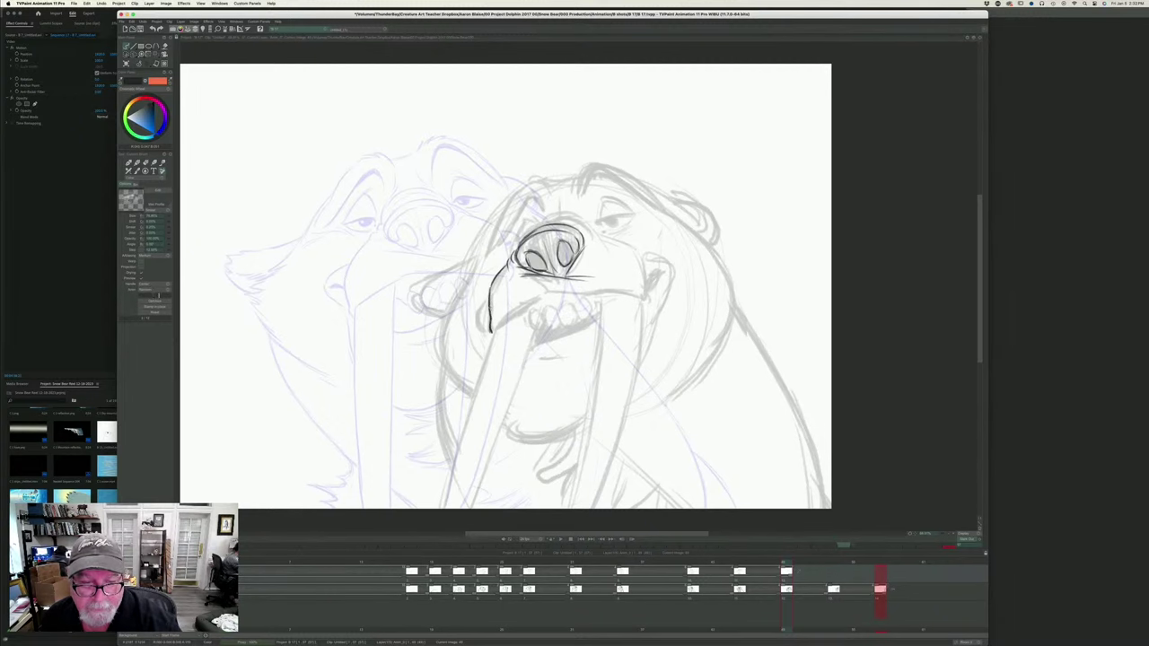
- Ink the right muzzle contour from beside the nose down to the lip corner, checking it against the previous drawing
key("Left")
key("Right")
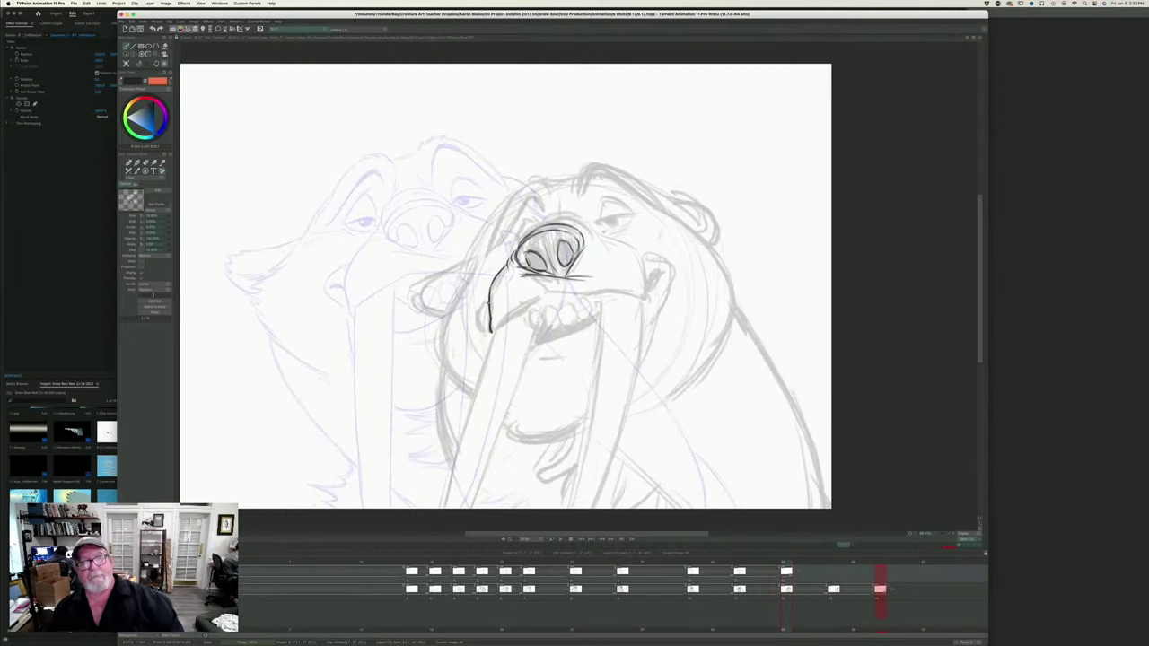
key("Left")
key("Right")
key("Left")
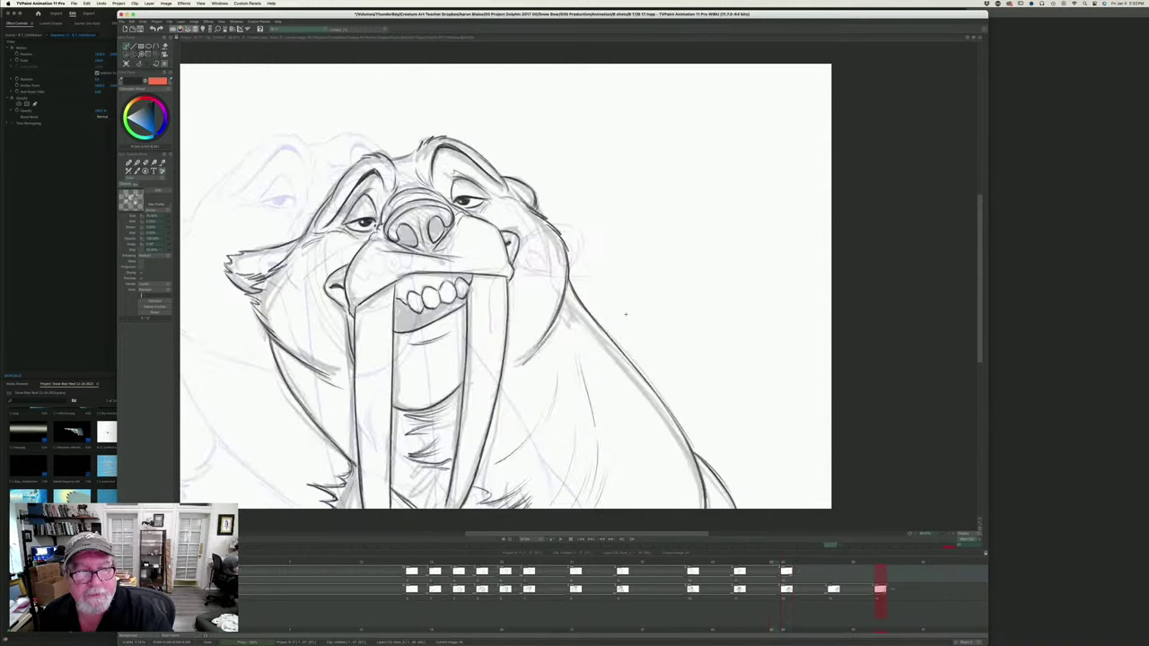
key("Right")
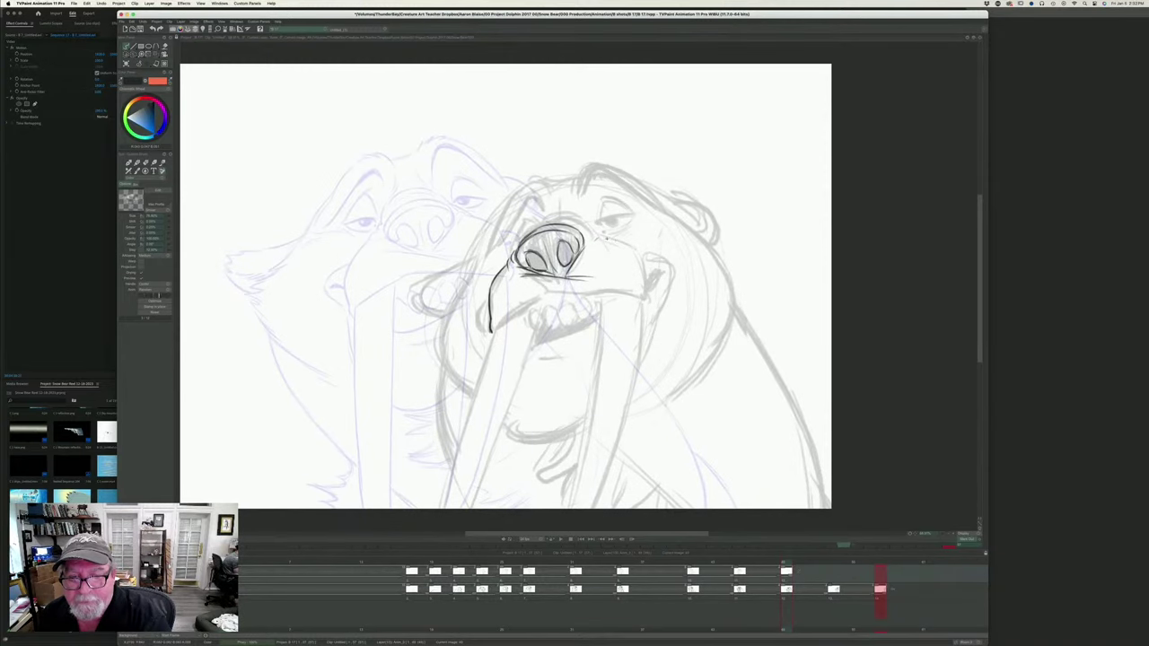
mouse_move(607, 237)
left_mouse_down()
mouse_move(645, 259)
mouse_move(646, 302)
left_mouse_up()
left_click_drag(613, 240, 604, 234)
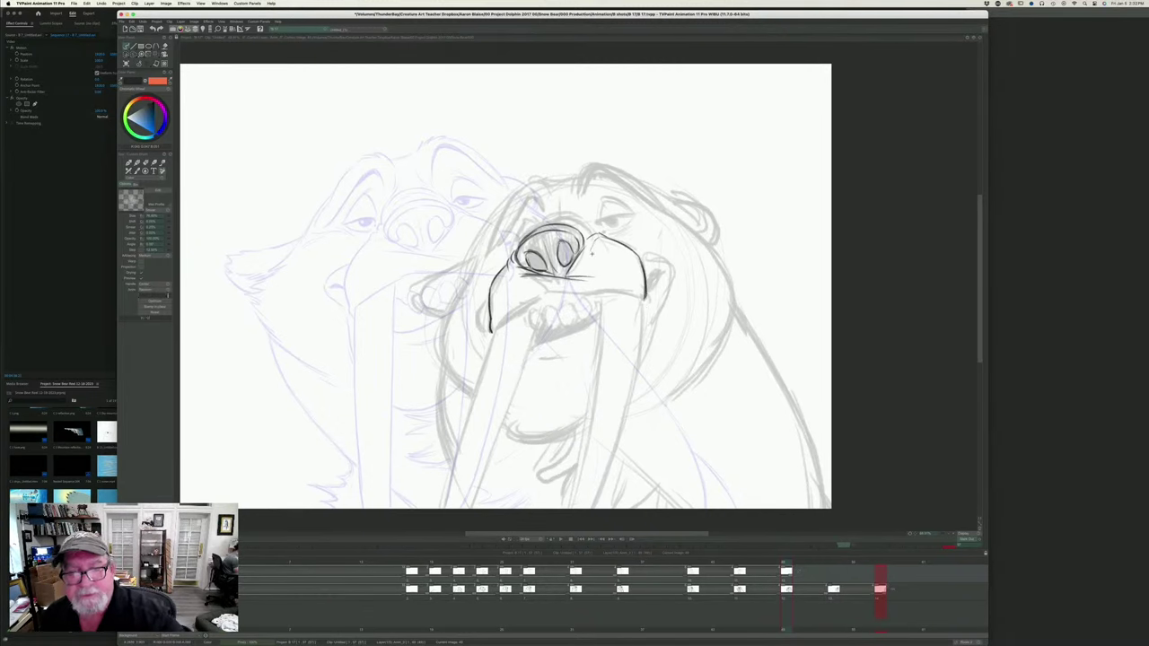
key("Left")
key("Right")
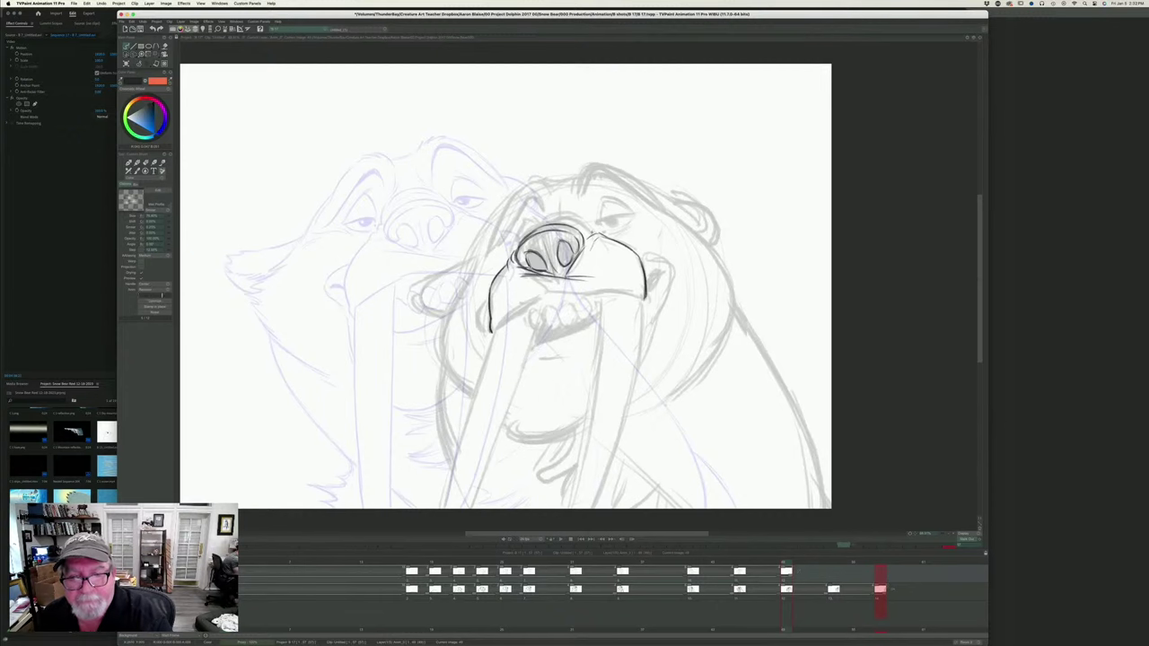
key("Left")
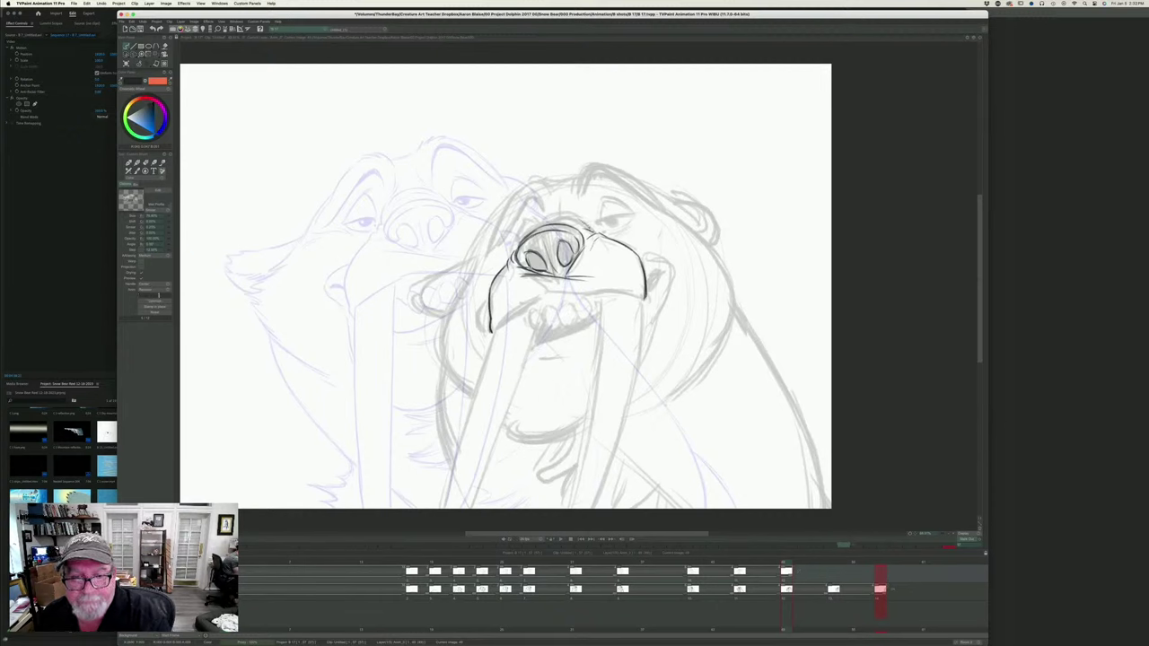
key("Right")
- Ink the curved wrinkle and short vertical crease above the nose and compare them with the previous drawing
left_click_drag(552, 221, 573, 217)
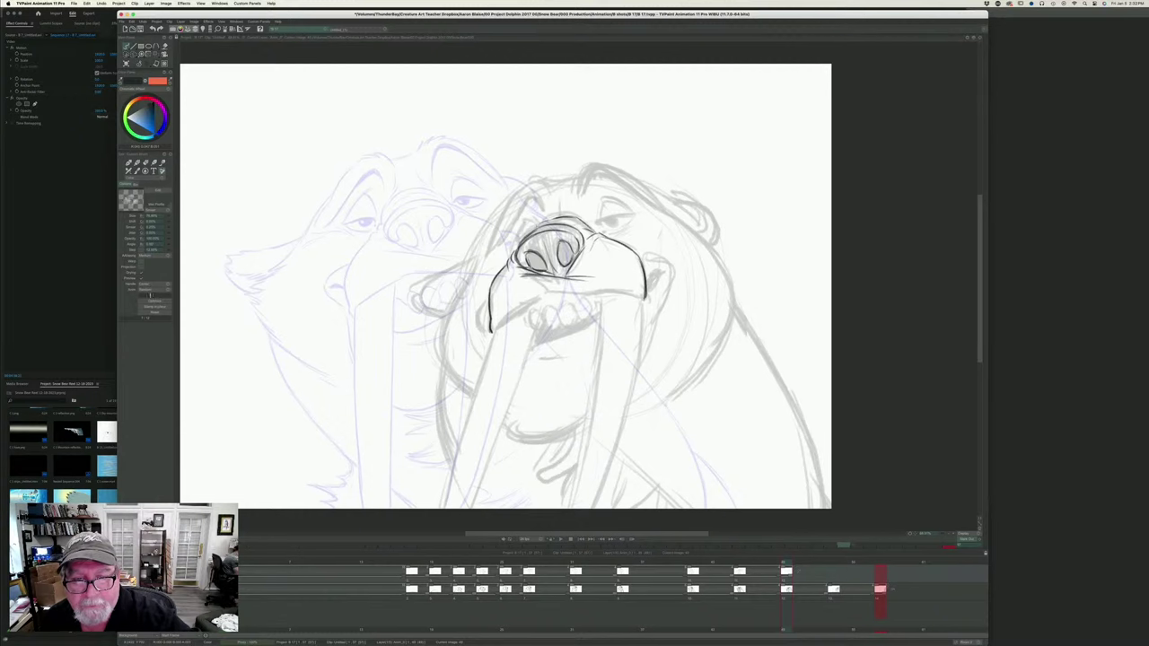
left_click_drag(558, 205, 556, 220)
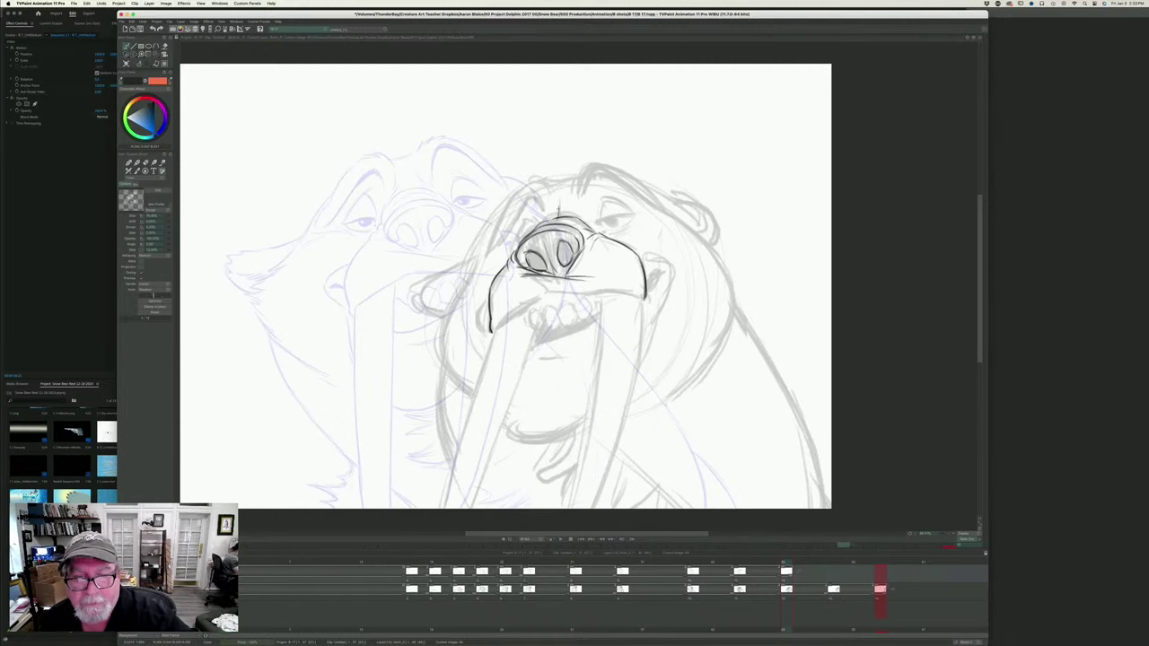
key("Left")
key("Right")
key("Left")
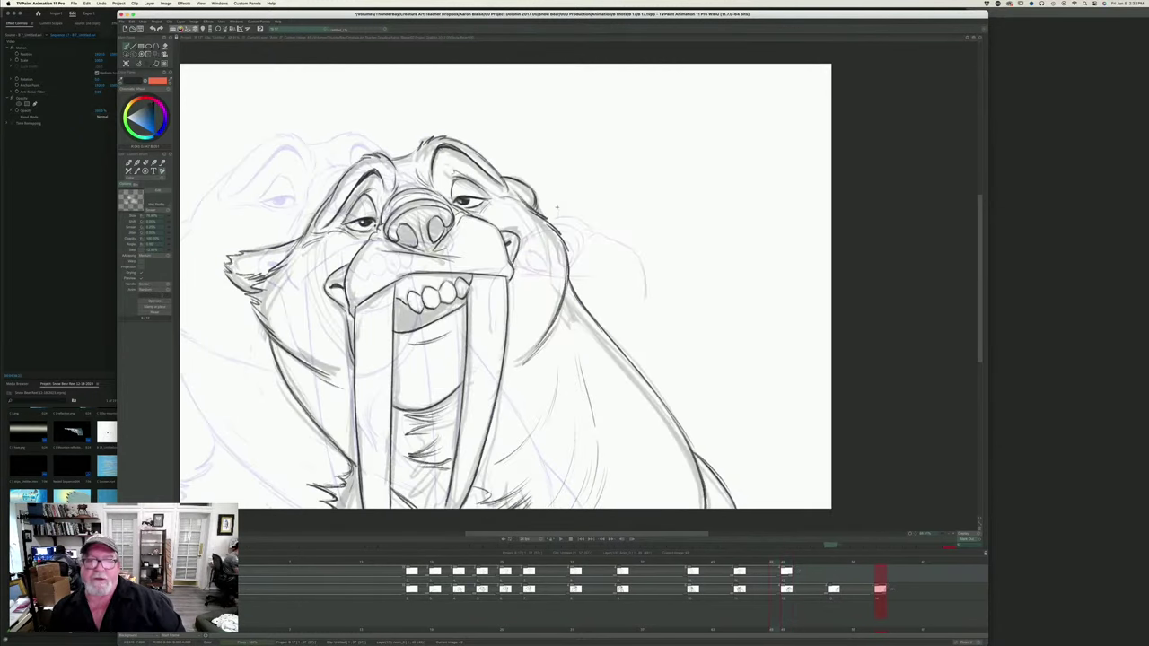
key("Right")
key("Left")
key("Right")
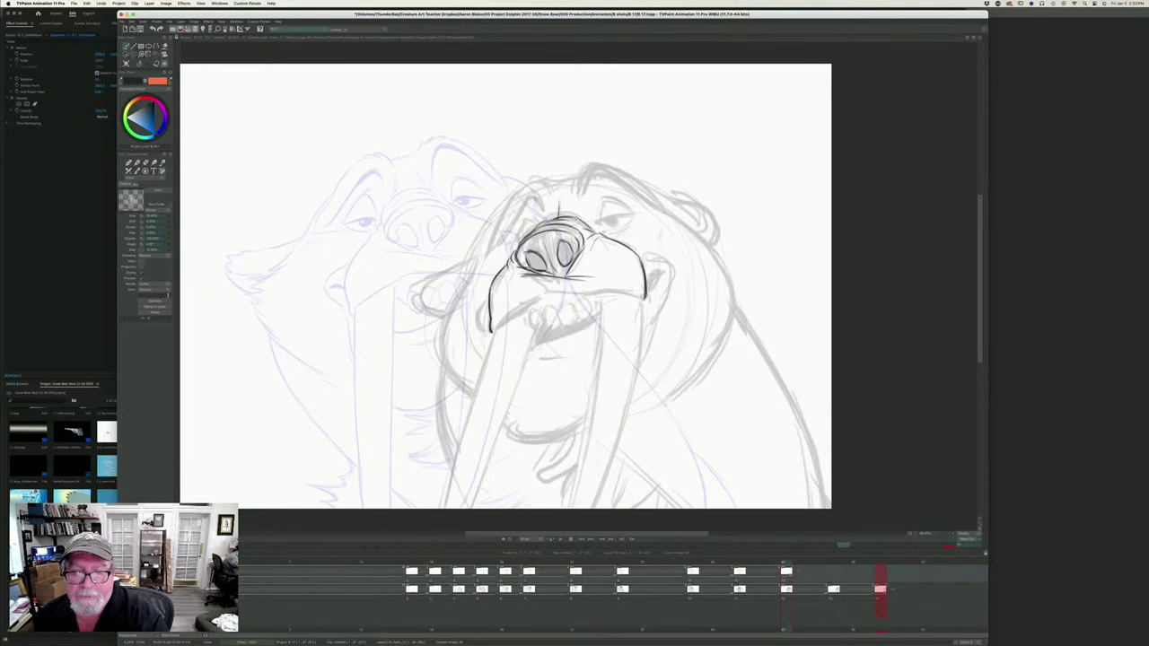
- Ink the upper lip line across the muzzle from the right corner to the left, comparing with the previous drawing
key("Left")
key("Right")
key("Left")
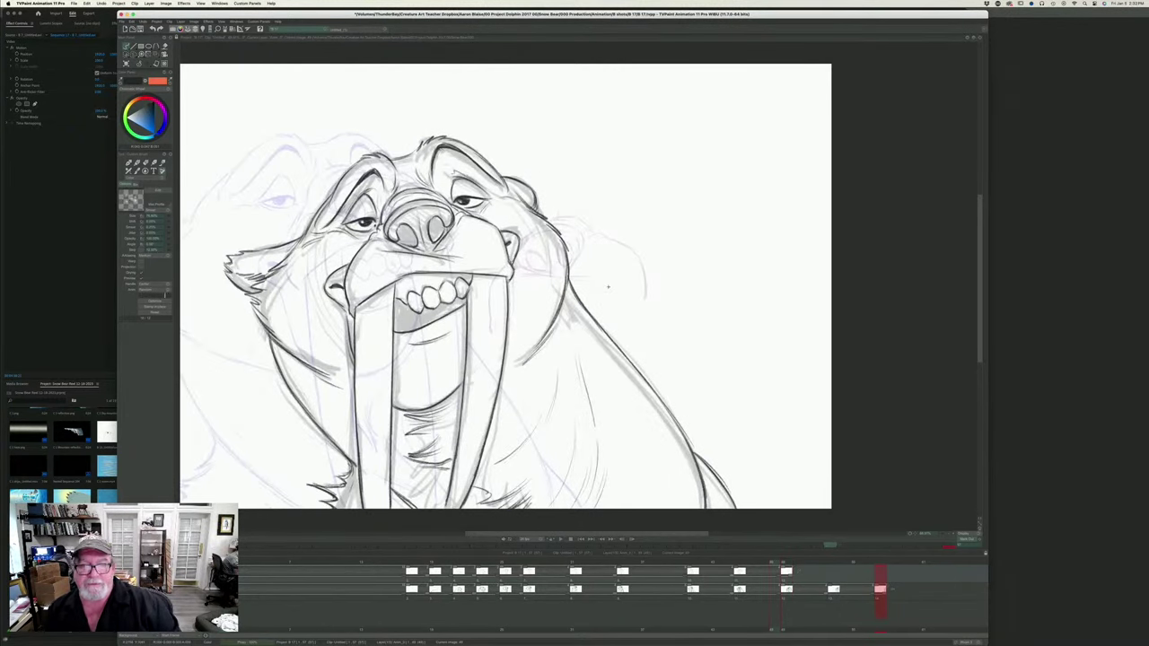
key("Right")
key("Left")
key("Right")
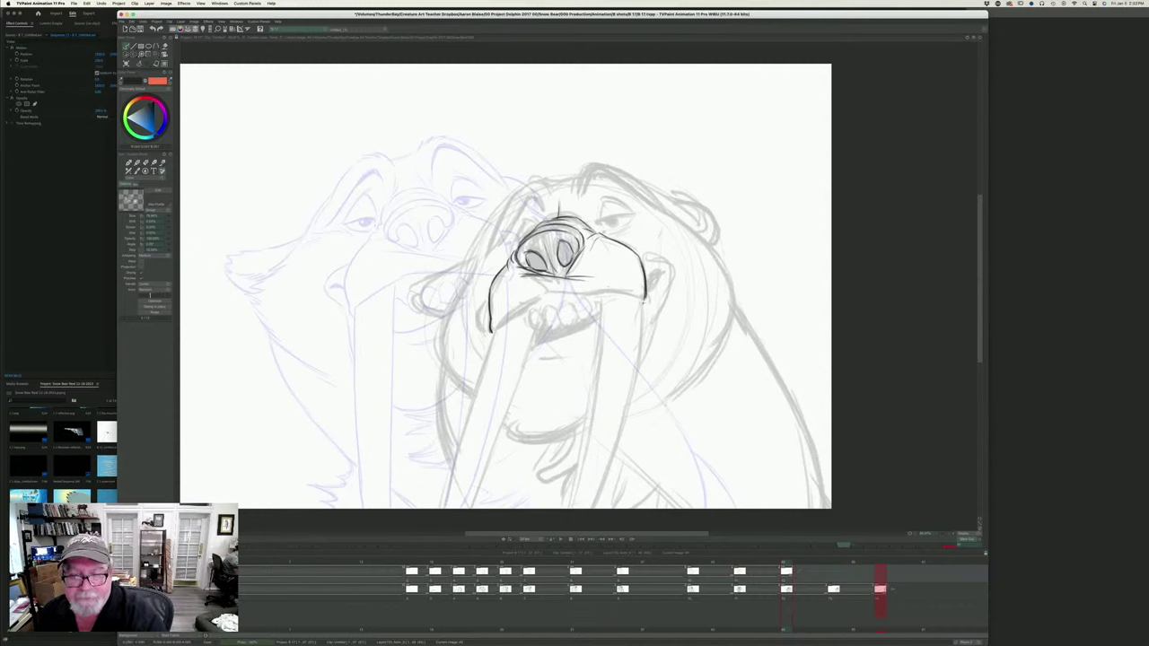
mouse_move(643, 298)
left_mouse_down()
mouse_move(543, 294)
mouse_move(574, 294)
mouse_move(539, 298)
mouse_move(495, 326)
left_mouse_up()
key("Left")
key("Right")
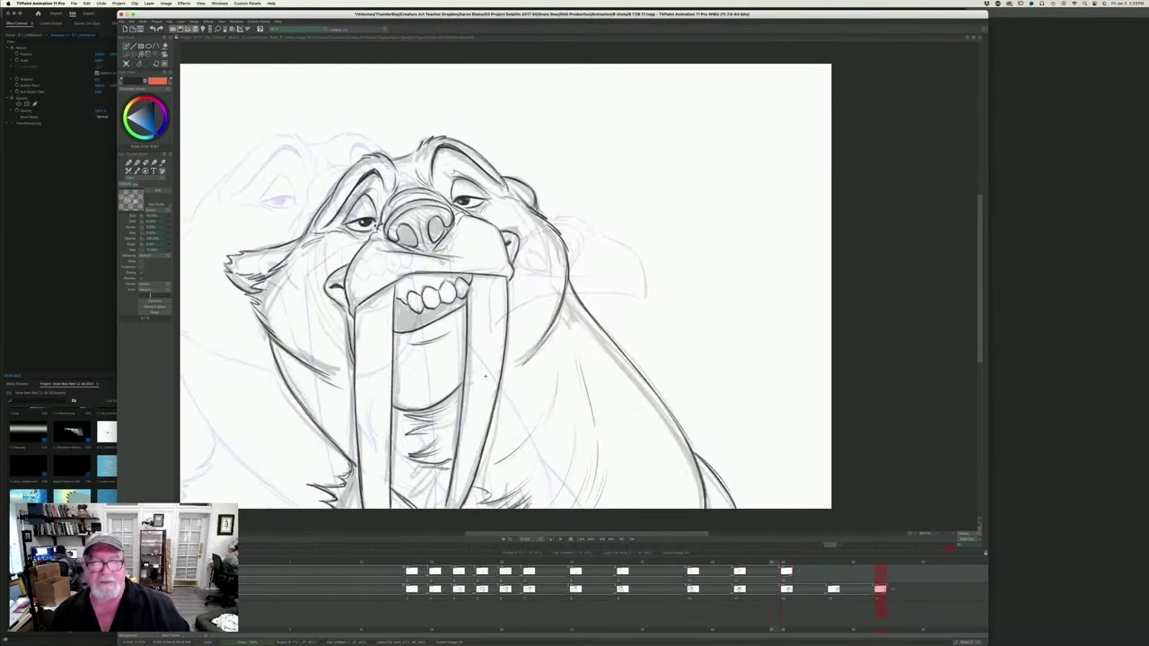
key("Right")
key("Left")
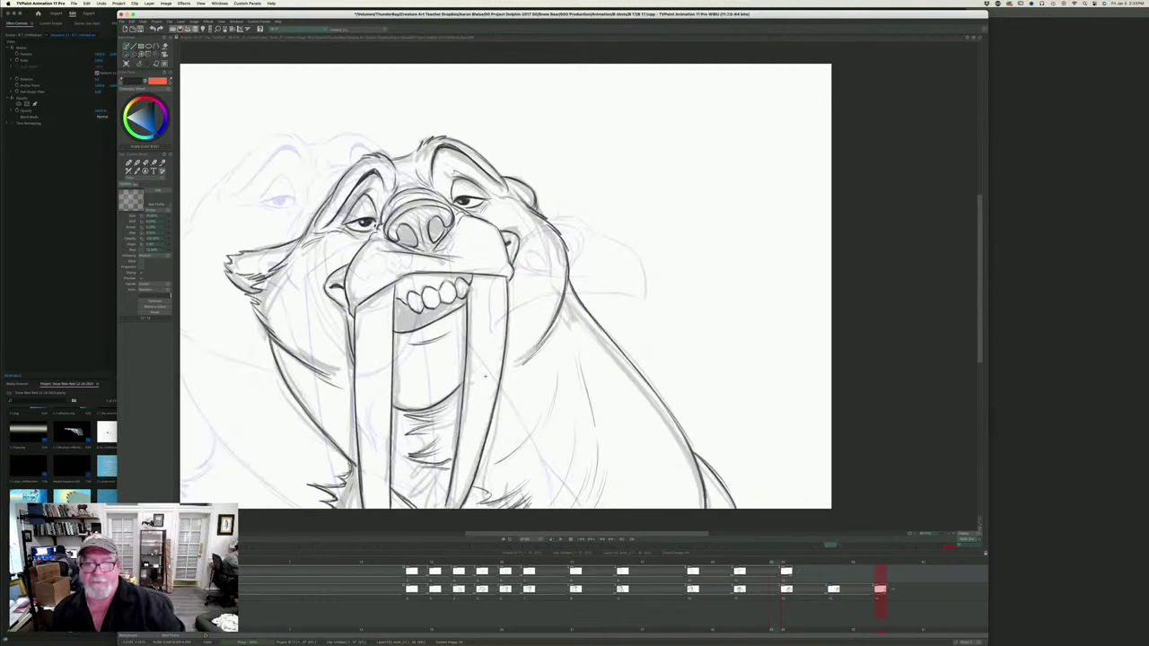
key("Right")
- Ink the curled mouth-corner fold with its dark accent beside the right muzzle and compare it with the previous drawing
mouse_move(663, 271)
left_mouse_down()
mouse_move(647, 284)
mouse_move(659, 260)
mouse_move(670, 266)
mouse_move(655, 312)
left_mouse_up()
key("Left")
key("Right")
key("Right")
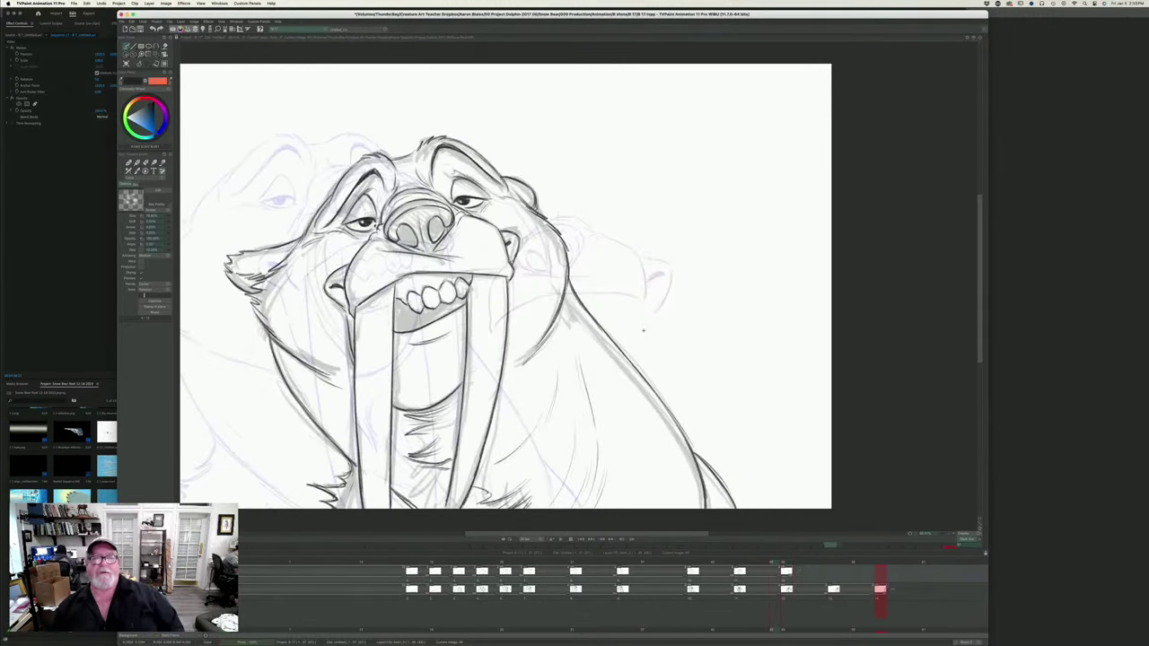
key("Left")
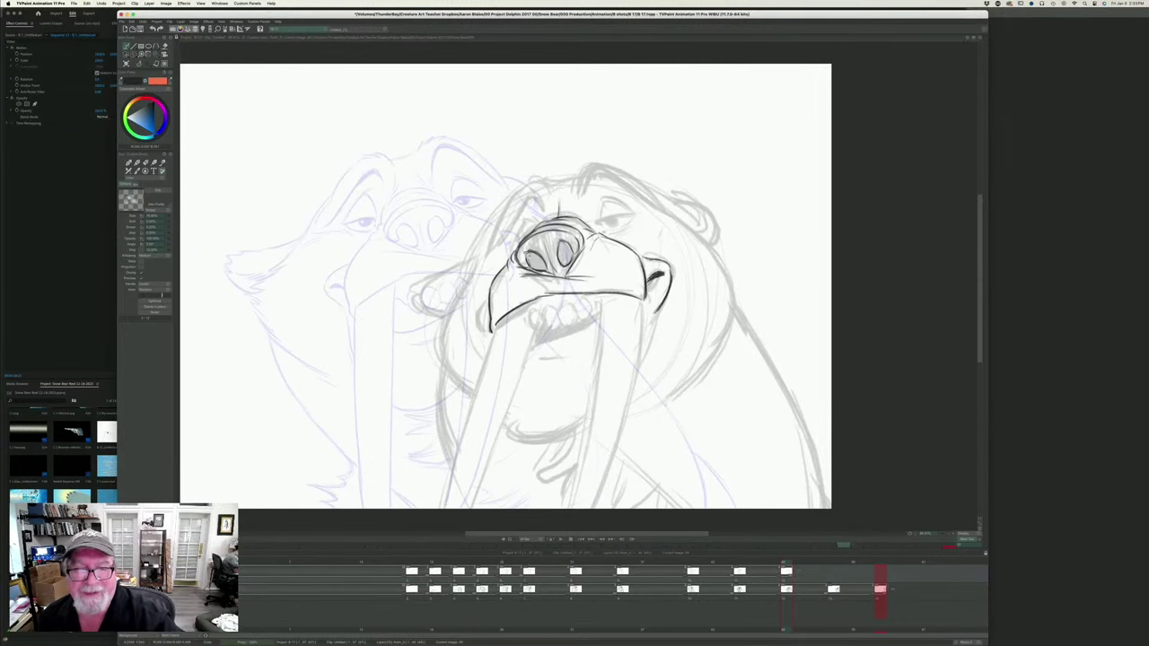
key("Right")
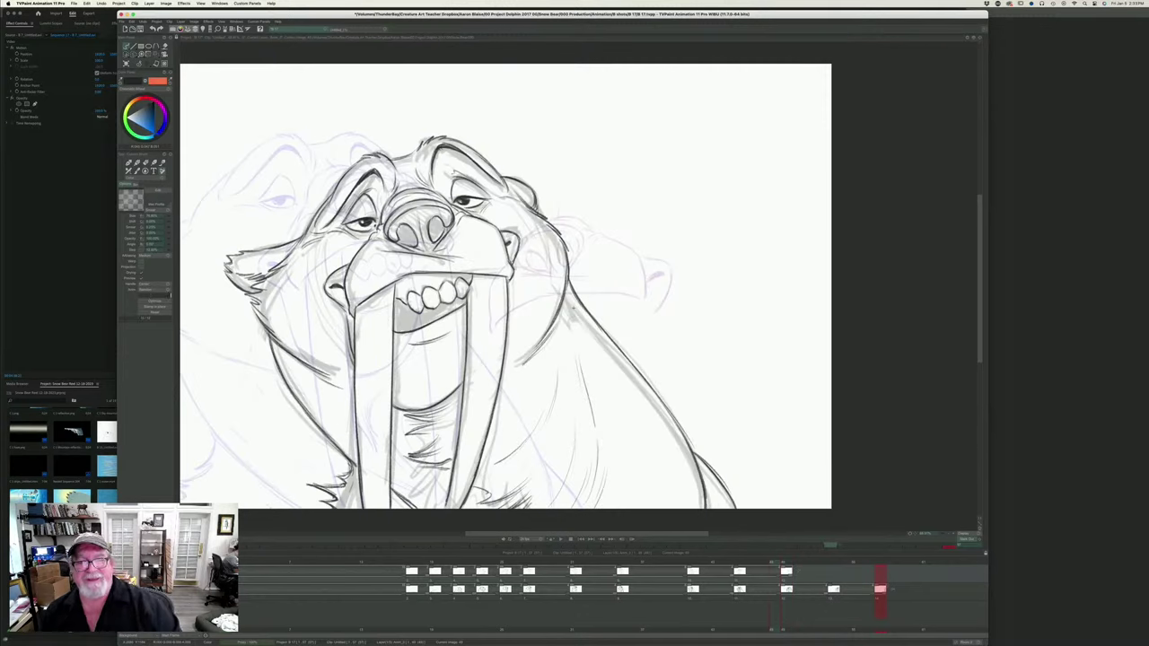
key("Left")
key("Left")
key("Right")
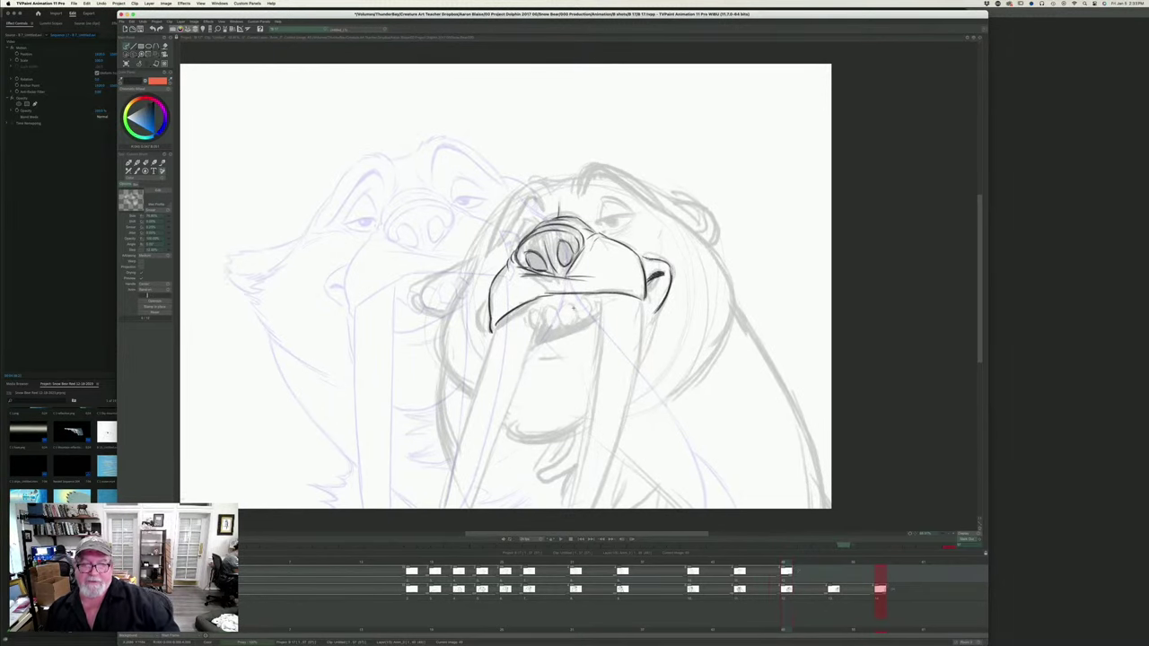
- Ink the two middle front teeth below the upper lip, checking them against the previous drawing
key("Left")
key("Right")
key("Right")
key("Left")
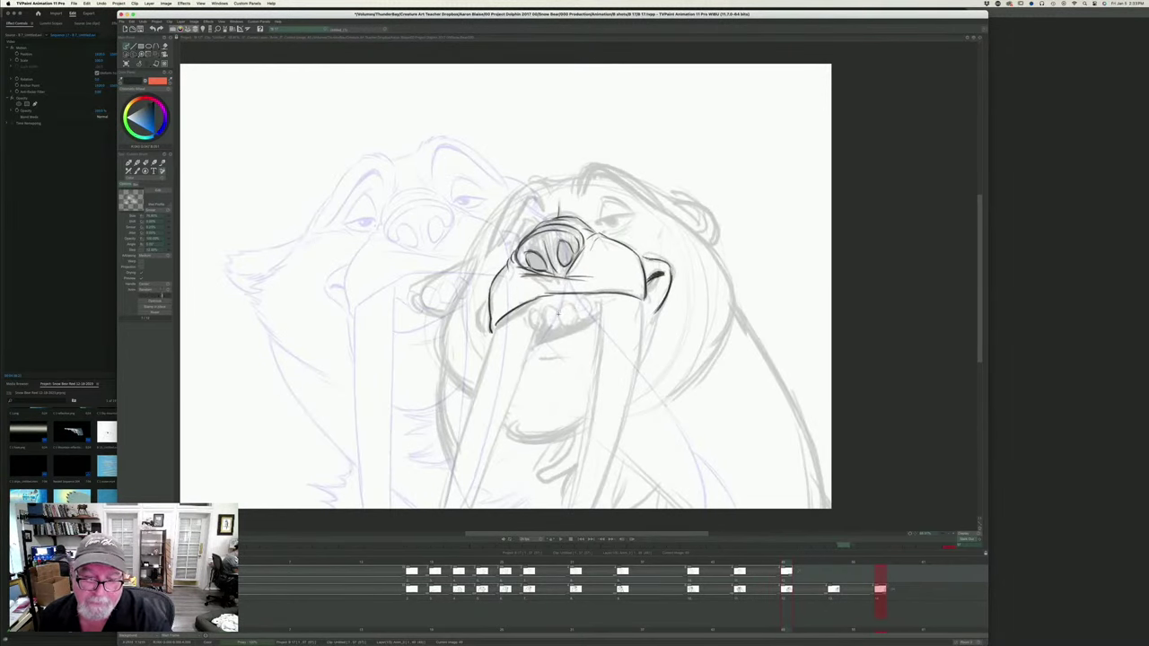
key("Right")
key("Left")
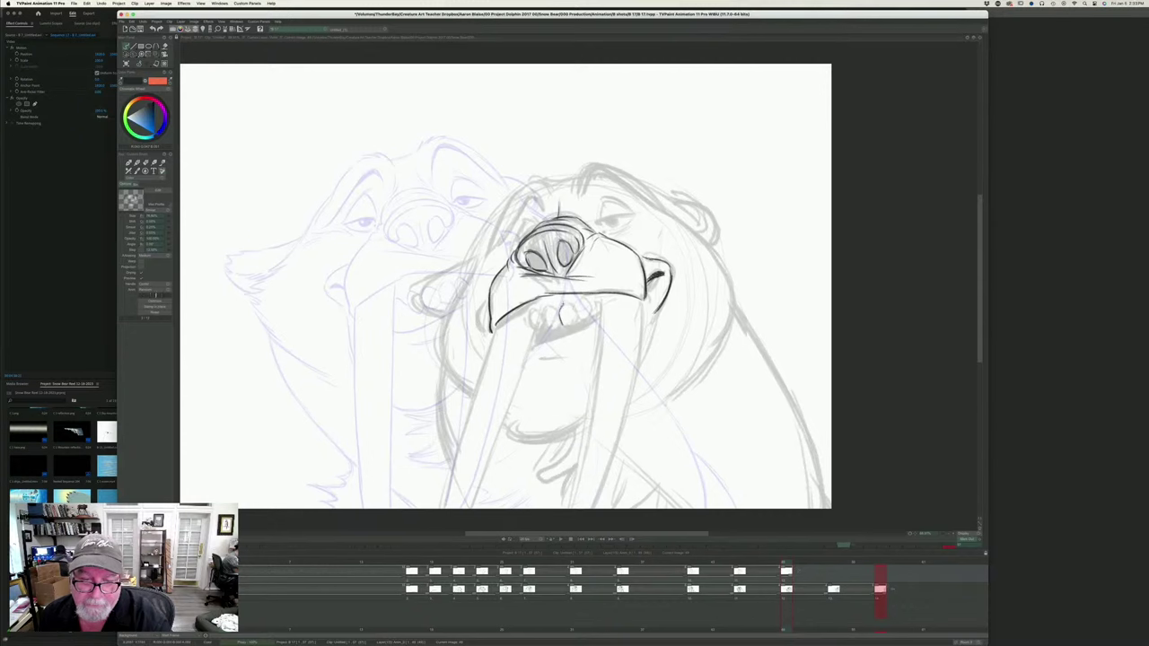
left_click_drag(564, 306, 575, 318)
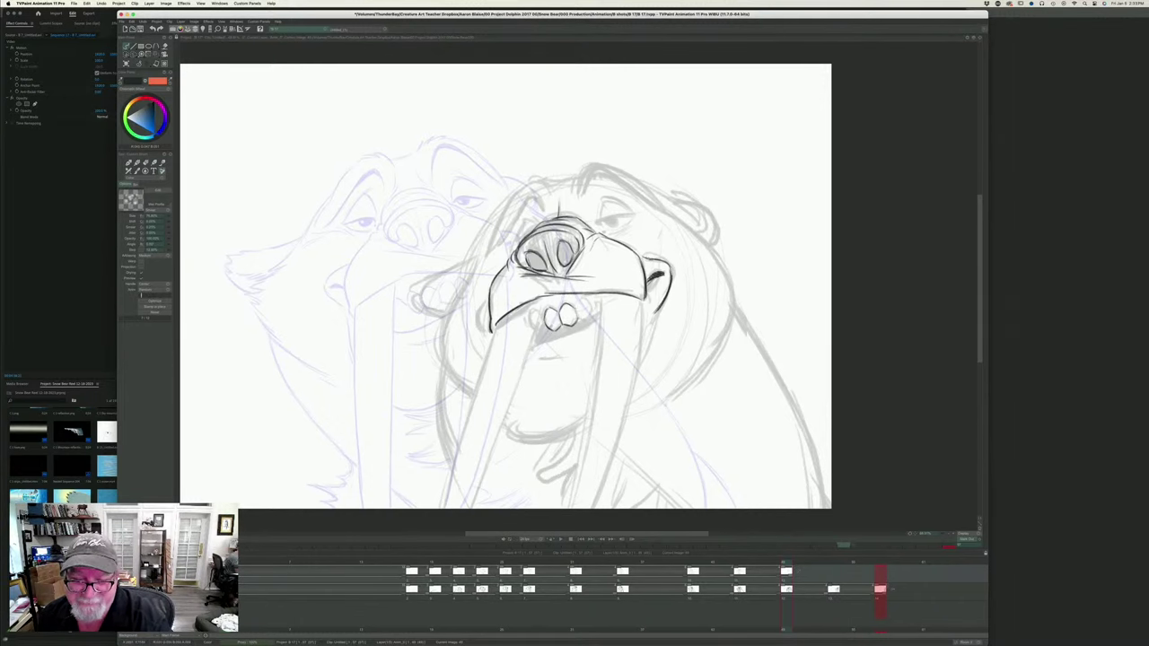
key("Left")
key("Right")
key("Left")
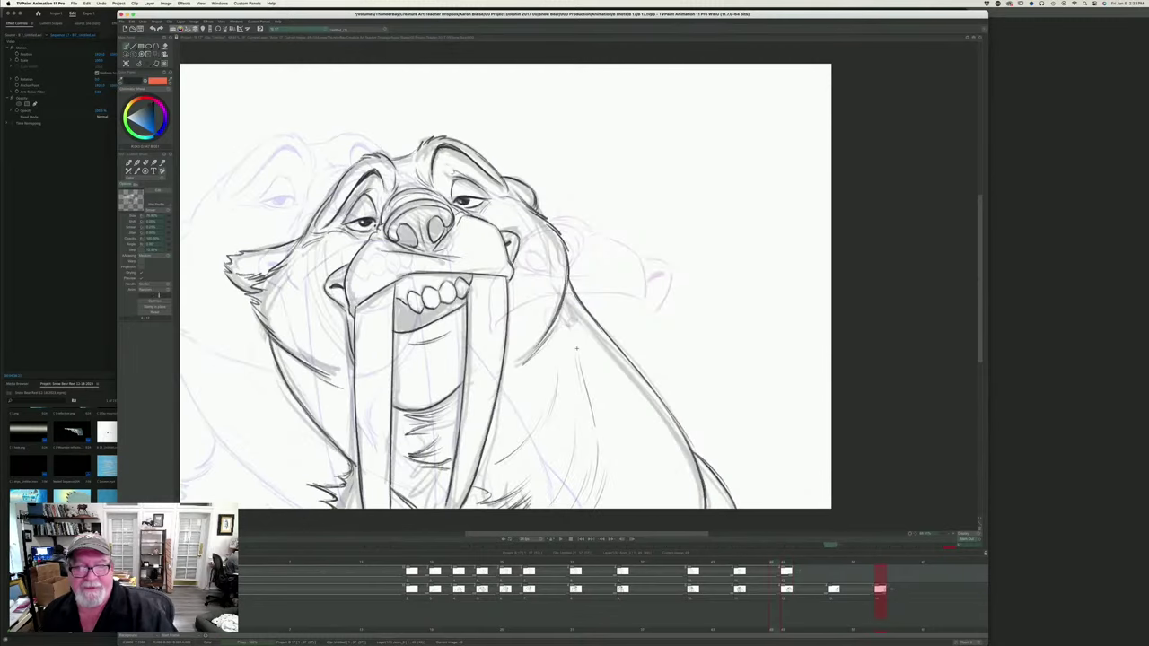
key("Right")
- Complete the row of front teeth on both sides of the middle pair and compare it with the previous drawing
left_click_drag(576, 310, 591, 313)
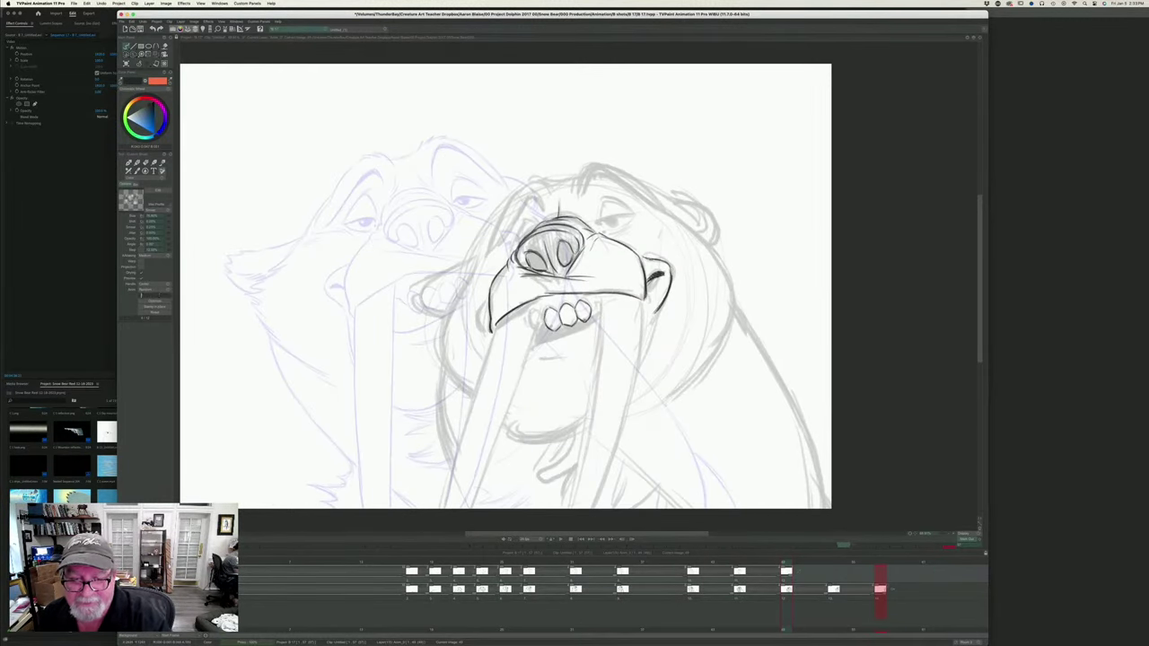
left_click_drag(533, 312, 543, 316)
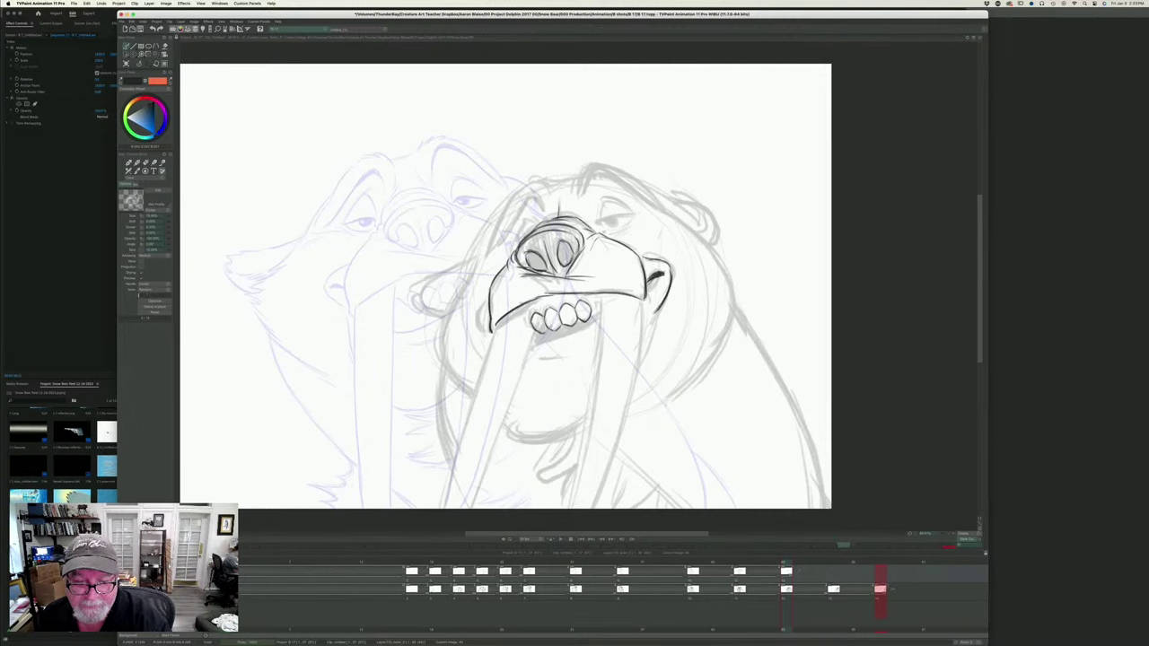
key("Left")
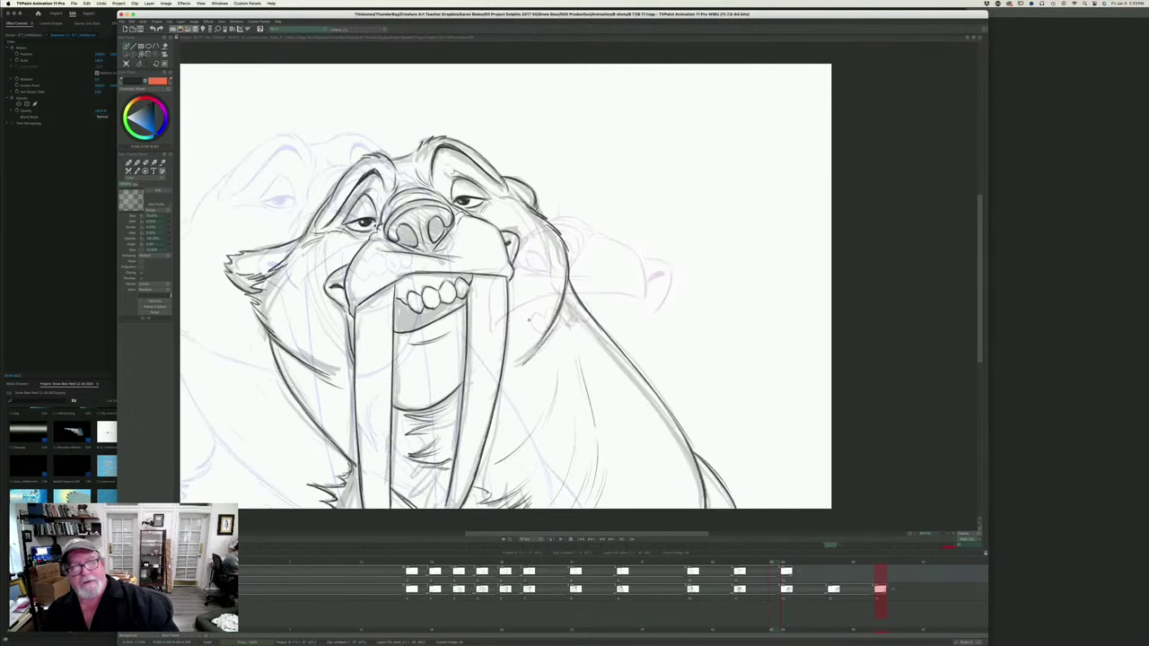
key("Right")
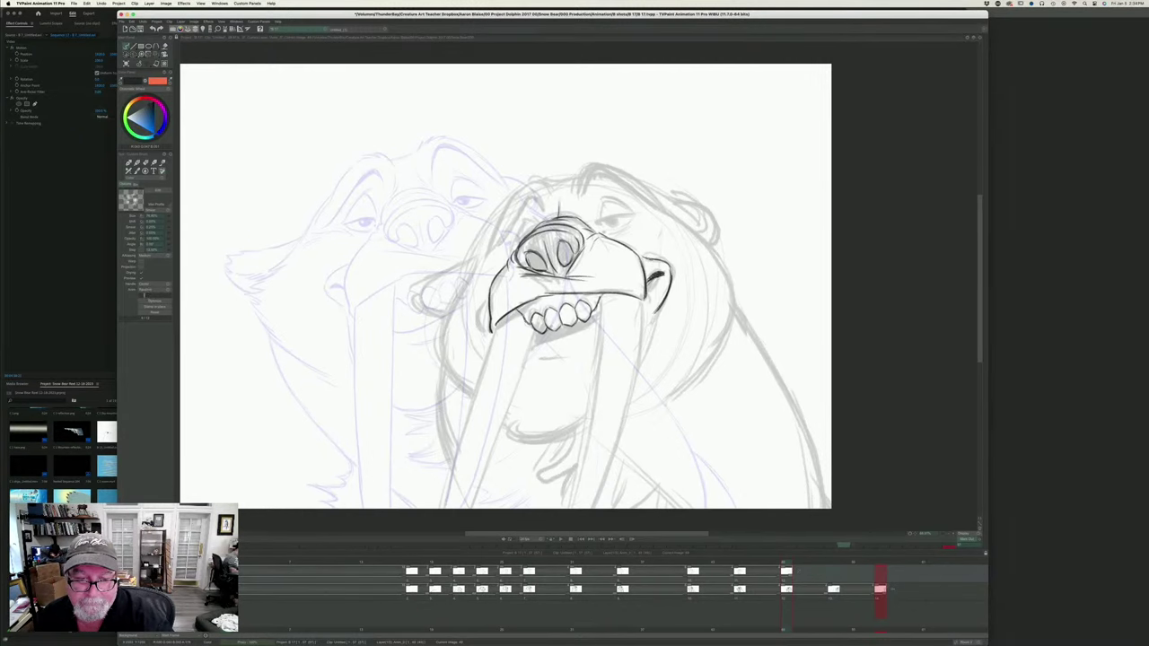
key("Left")
key("Right")
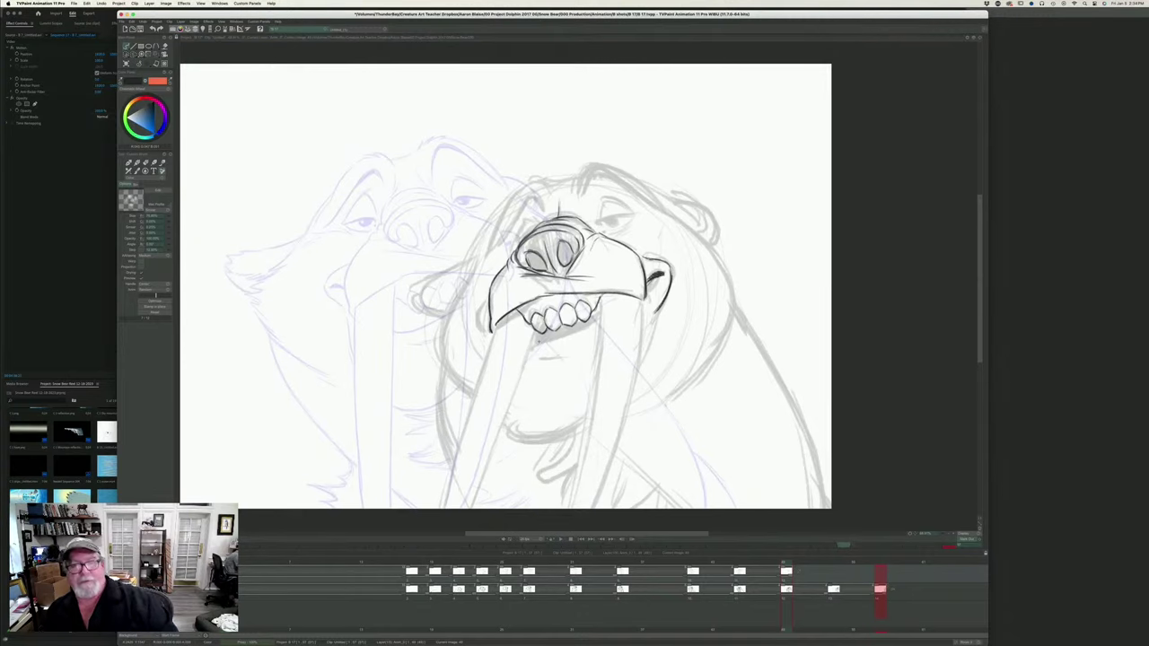
key("Left")
key("Right")
- Ink both edges of the right tusk from the lip to the canvas bottom and compare with the previous drawing
left_click_drag(600, 298, 593, 393)
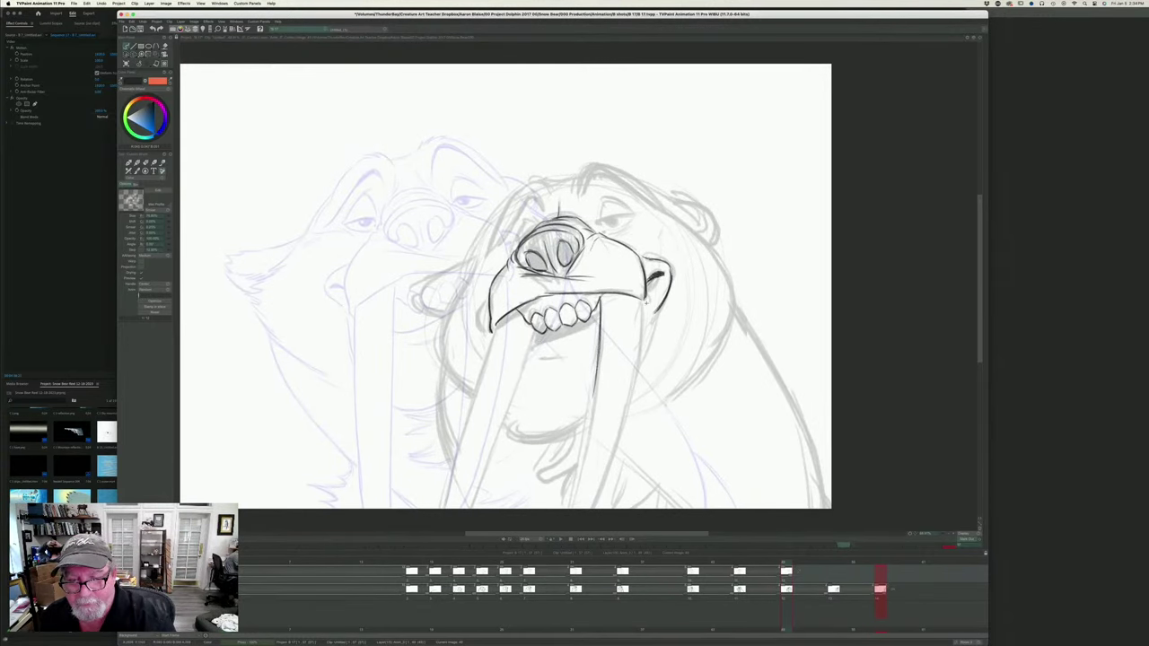
left_click_drag(642, 297, 632, 375)
left_click_drag(641, 330, 616, 445)
left_click_drag(632, 395, 609, 467)
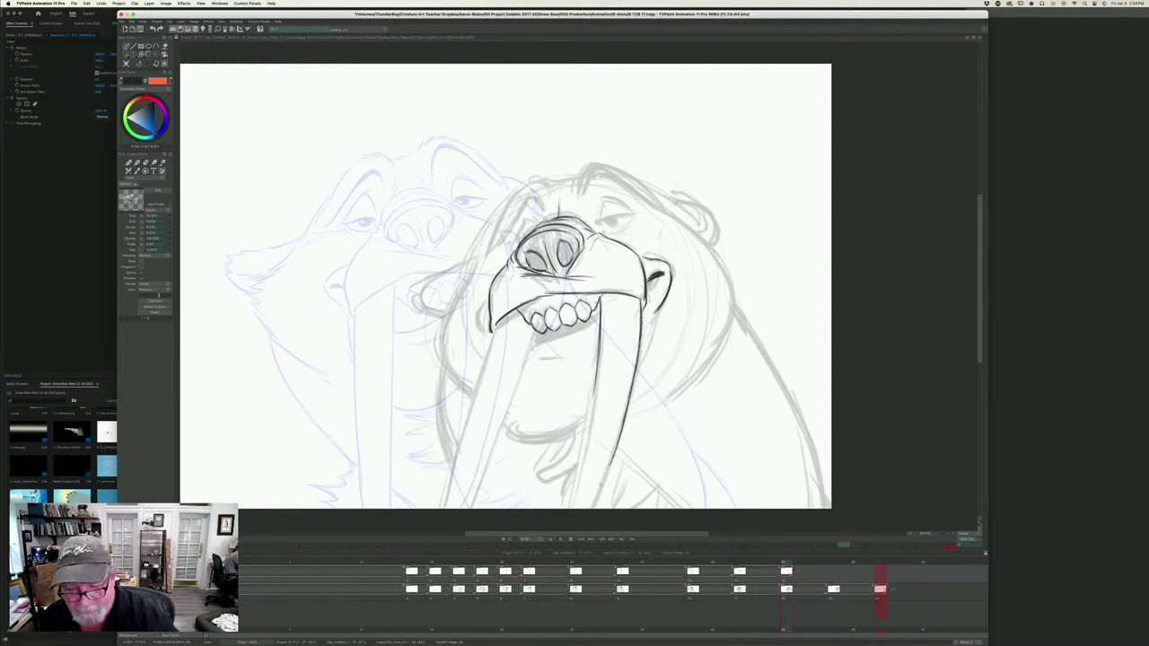
left_click_drag(619, 422, 590, 512)
left_click_drag(596, 382, 584, 453)
left_click_drag(592, 411, 569, 510)
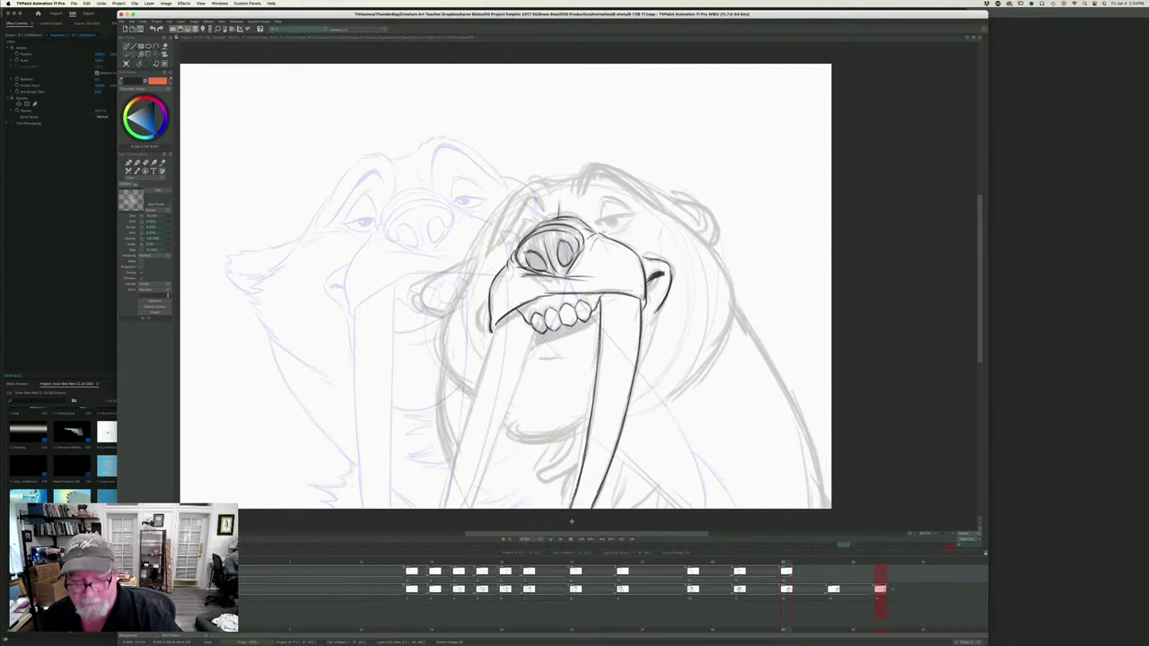
key("Left")
key("Right")
key("Left")
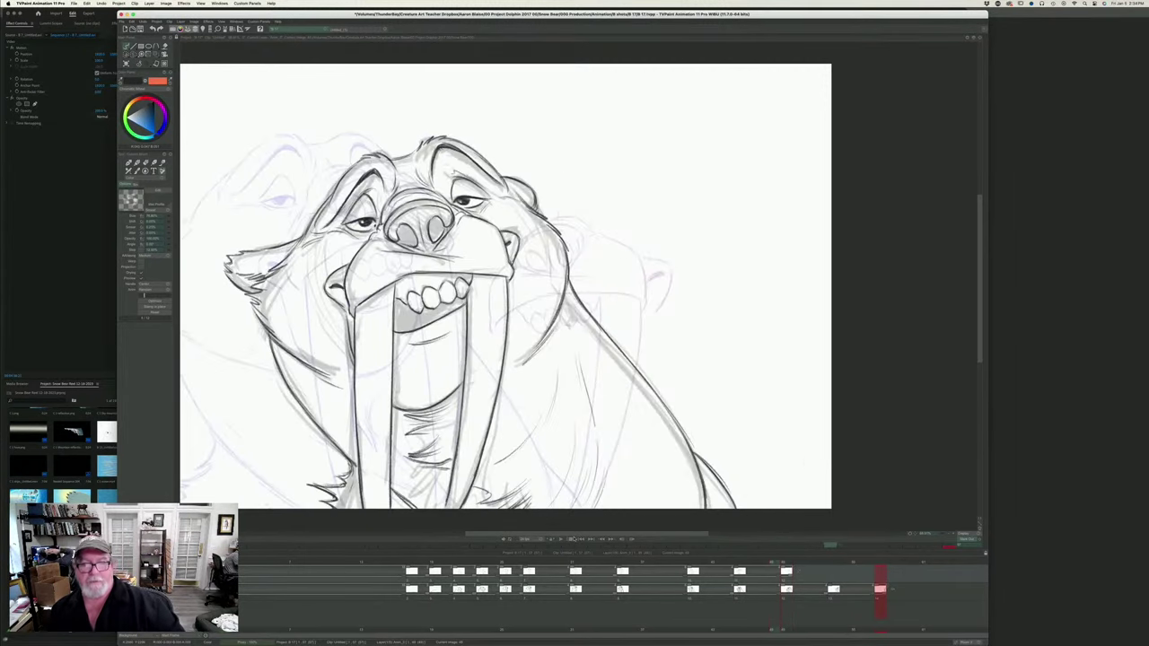
key("Right")
- Ink the lower edge of the mouth opening between the tusks and check it against the previous drawing
left_click_drag(599, 321, 534, 345)
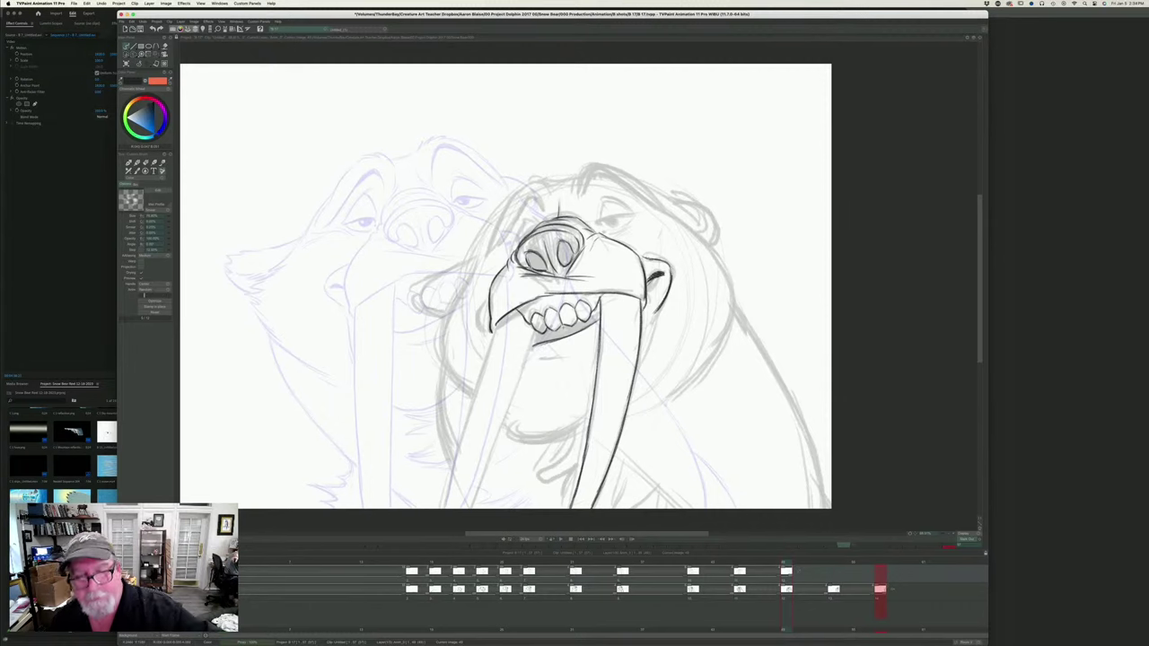
key("Left")
key("Right")
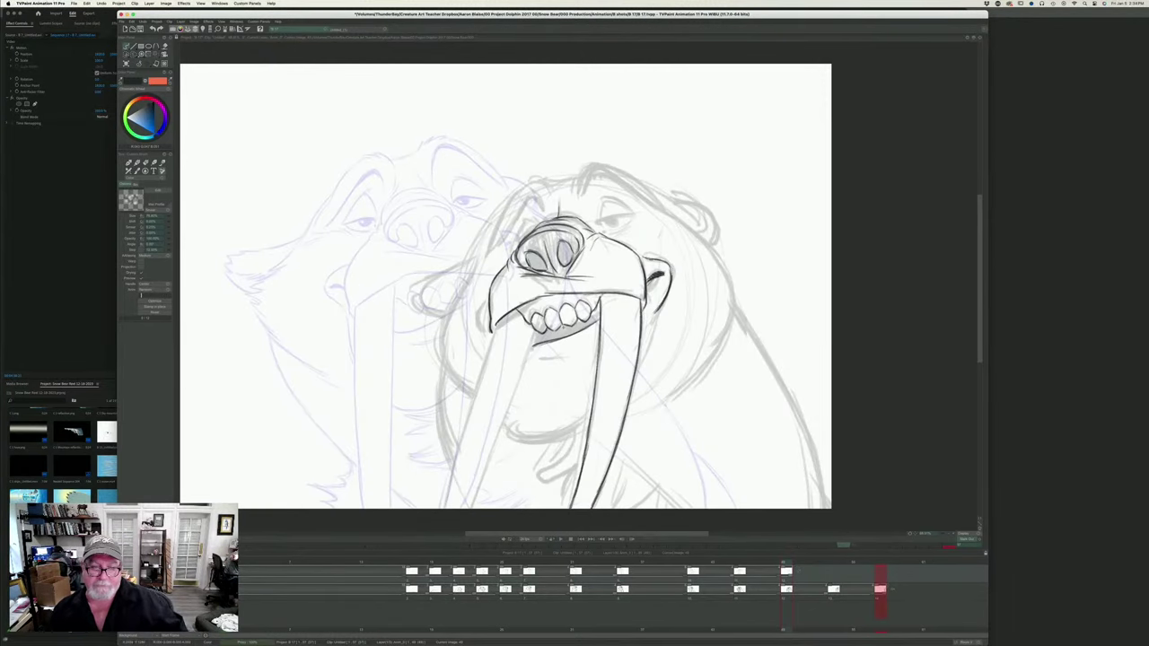
key("Left")
key("Right")
- Ink both edges of the left tusk down to the canvas bottom and the short crease below the mouth
left_click_drag(535, 329, 470, 508)
left_click_drag(496, 323, 441, 519)
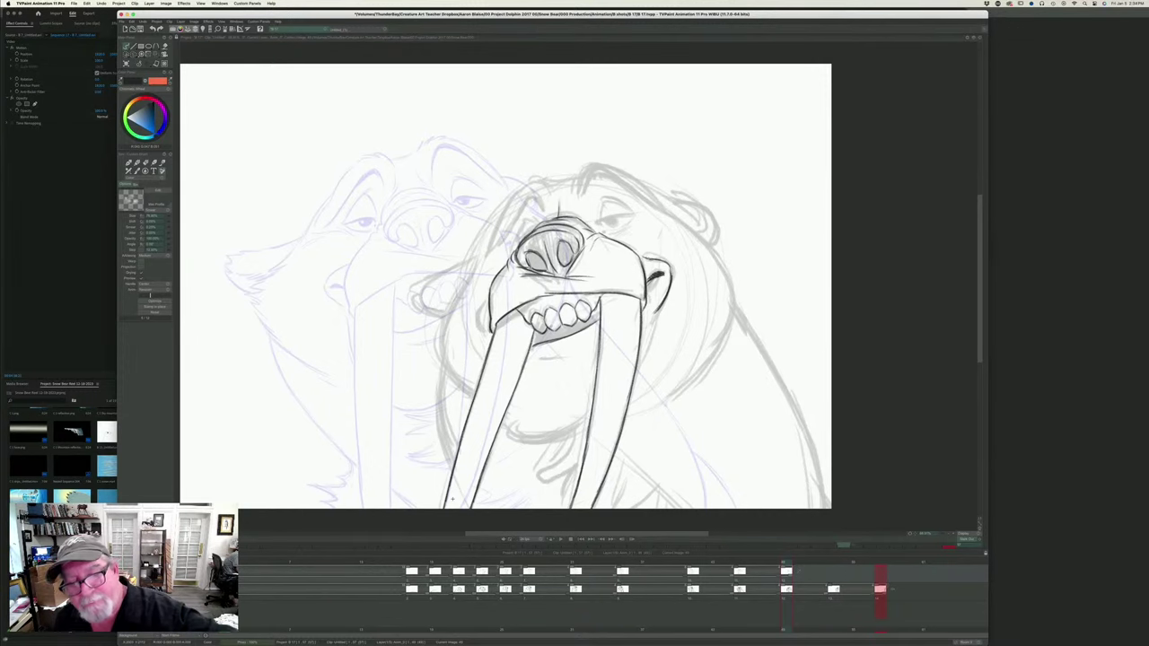
mouse_move(543, 361)
left_mouse_down()
mouse_move(579, 357)
mouse_move(562, 361)
left_mouse_up()
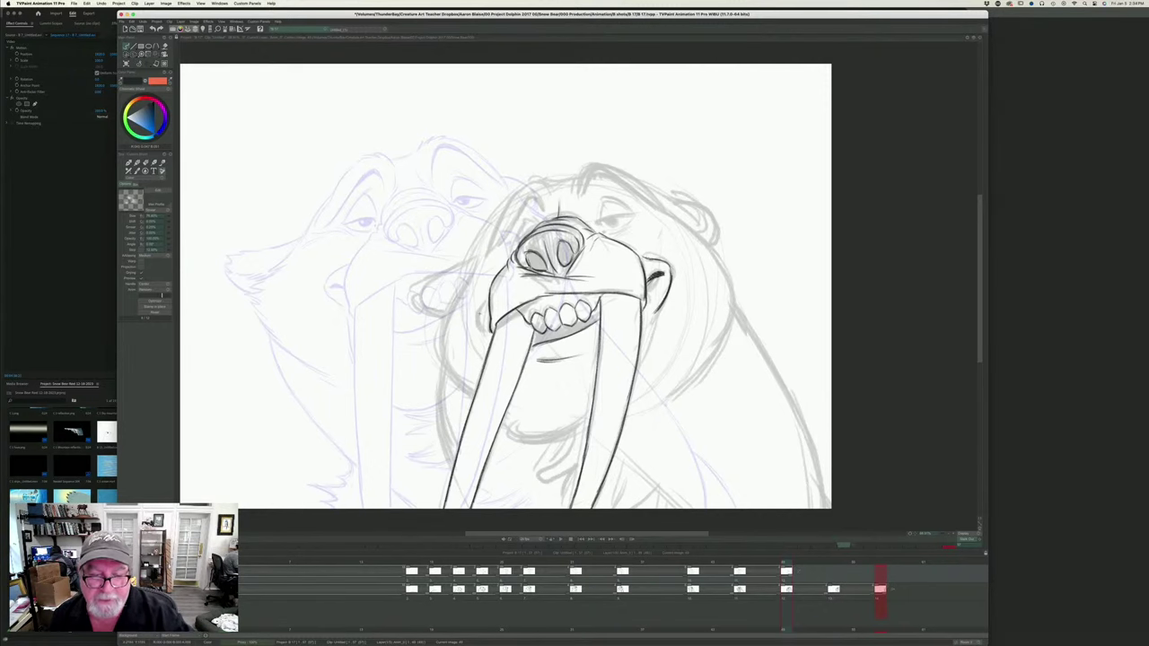
- Ink the left mouth corner beside the tusk and the right jaw line below the cheek, comparing with the previous drawing
left_click_drag(486, 303, 479, 321)
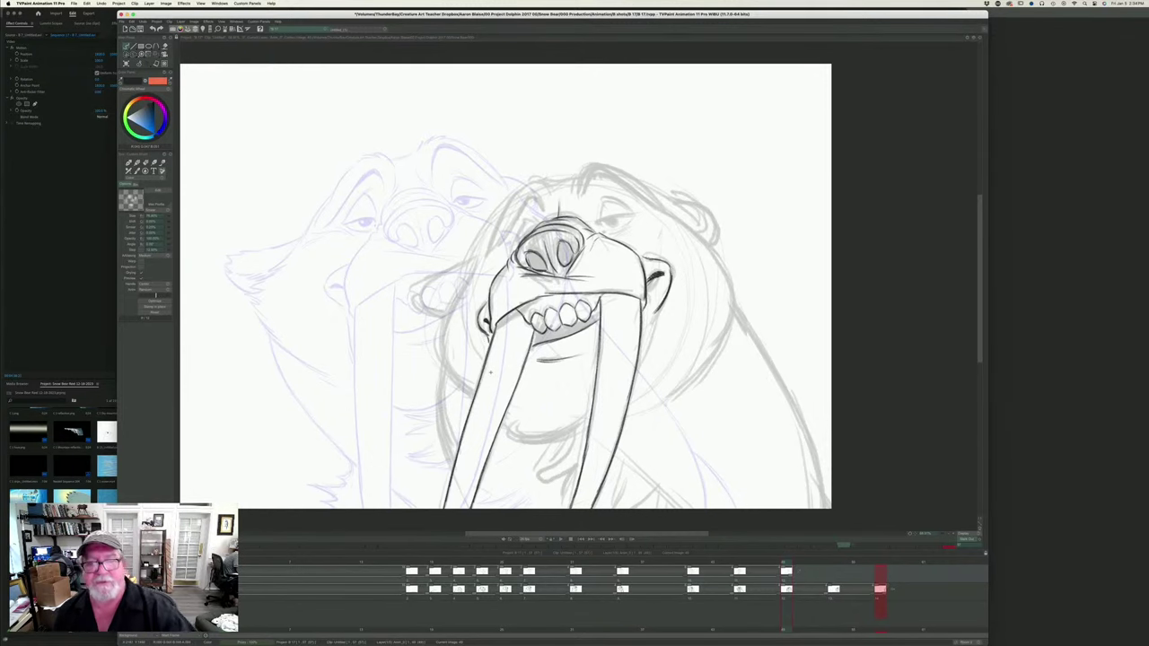
key("Left")
key("Right")
key("Left")
key("Right")
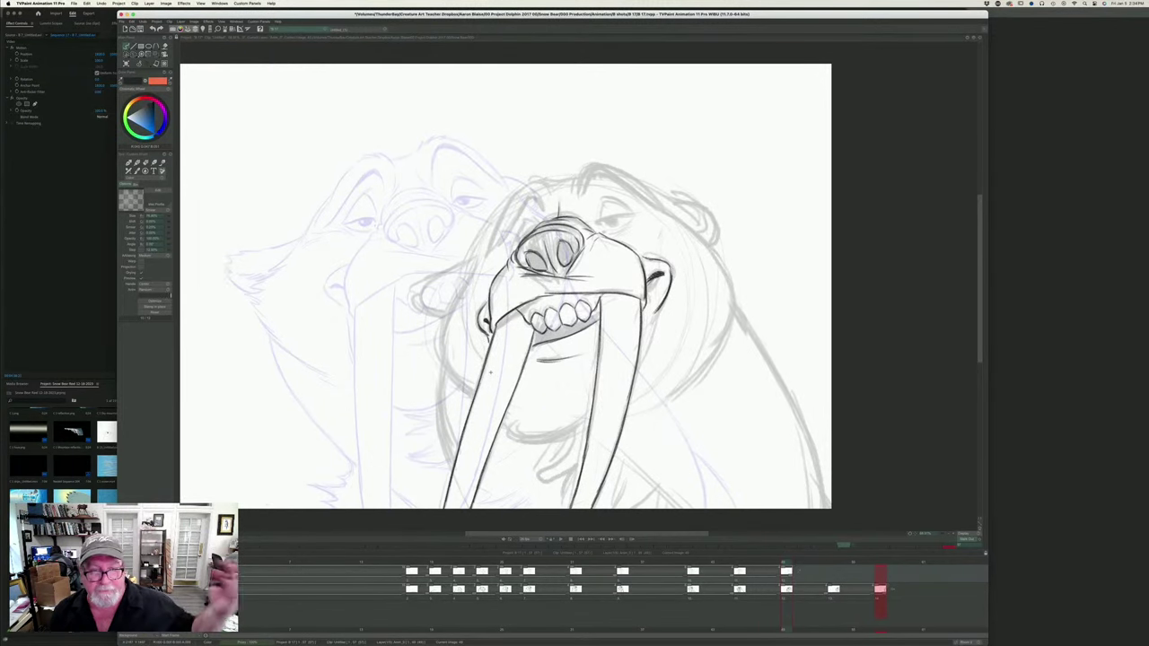
key("Left")
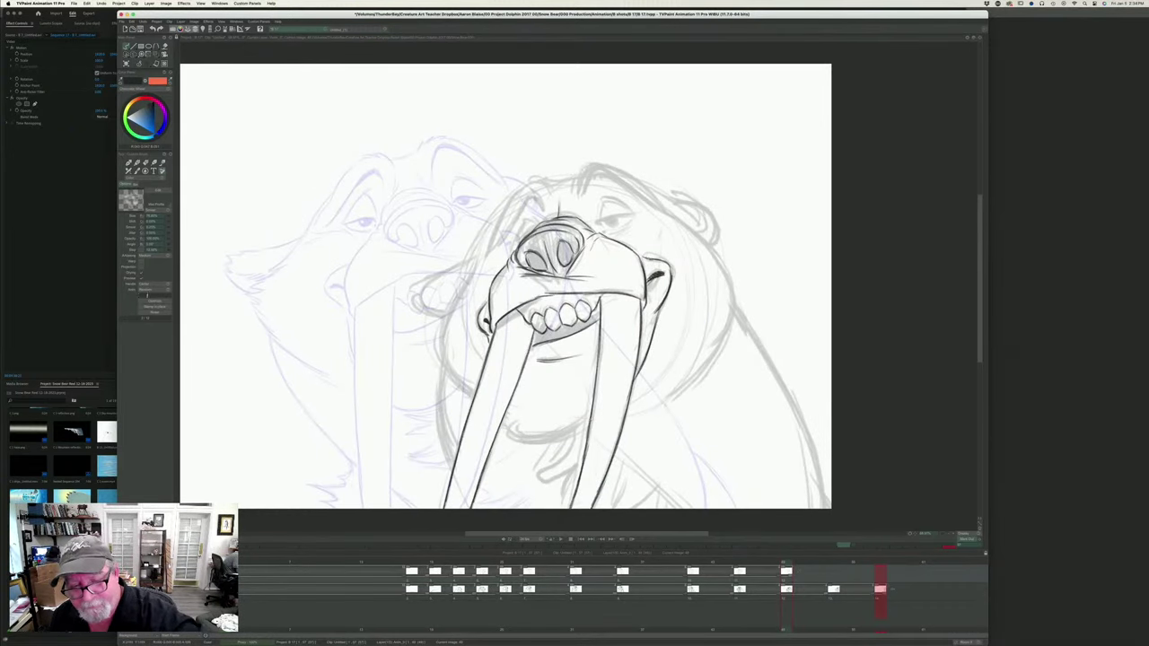
- Ink the rounded chin line between the two tusks and compare it with the previous drawing
left_click_drag(592, 417, 544, 440)
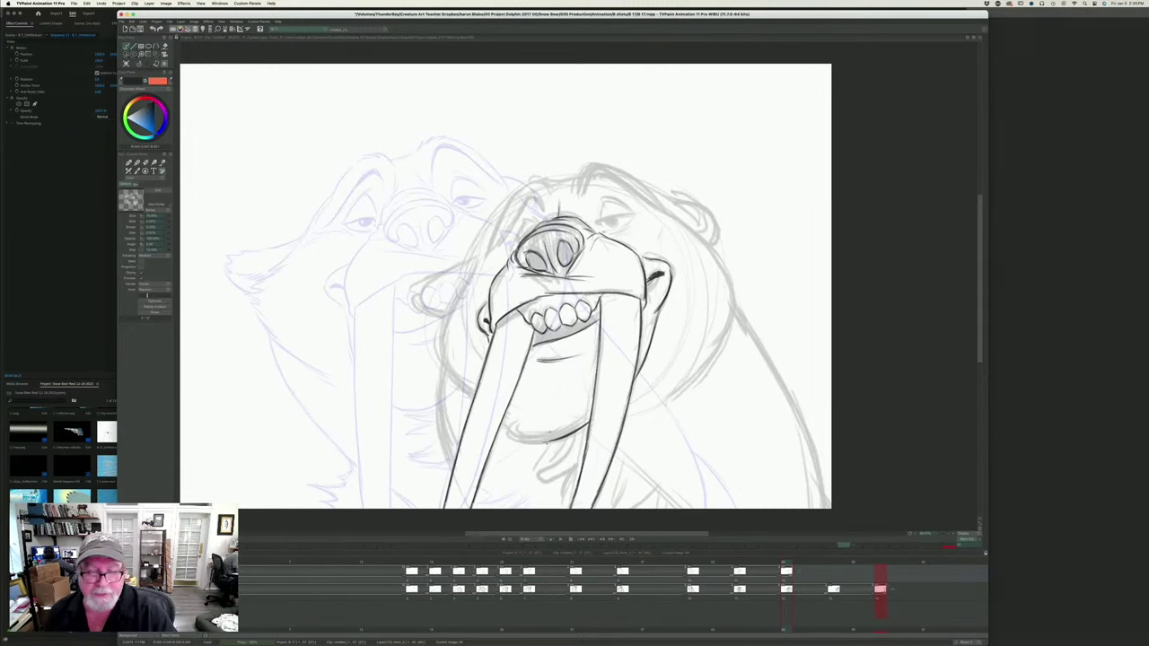
mouse_move(546, 438)
left_mouse_down()
mouse_move(506, 440)
mouse_move(519, 443)
left_mouse_up()
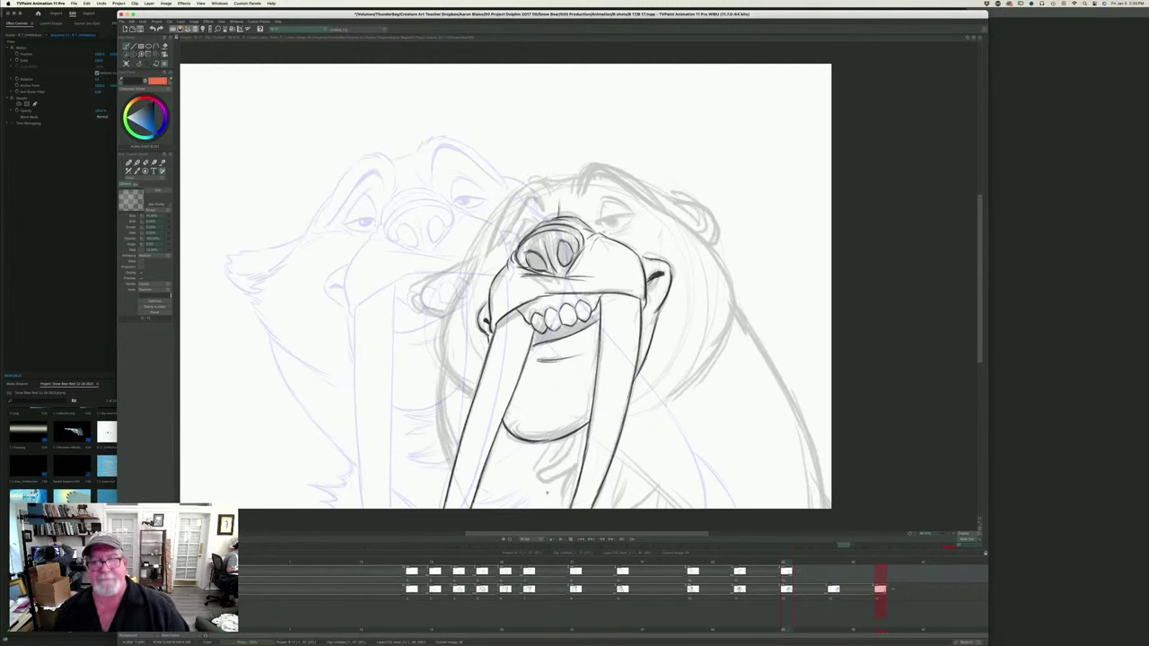
key("Left")
key("Right")
key("Left")
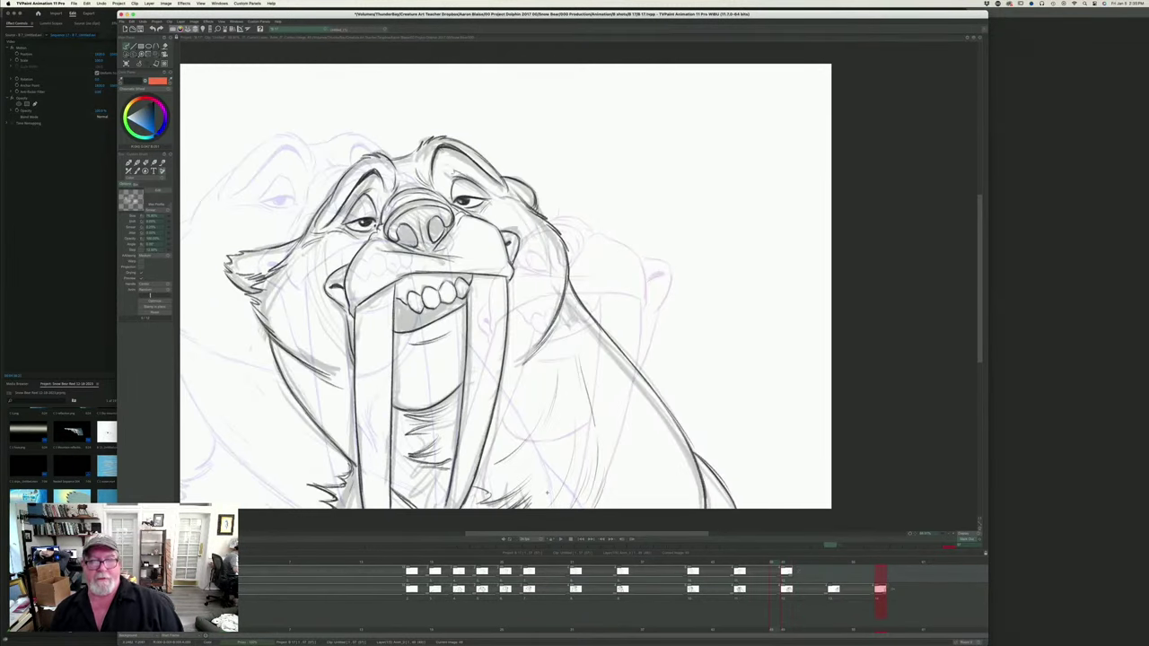
key("Right")
key("Left")
key("Right")
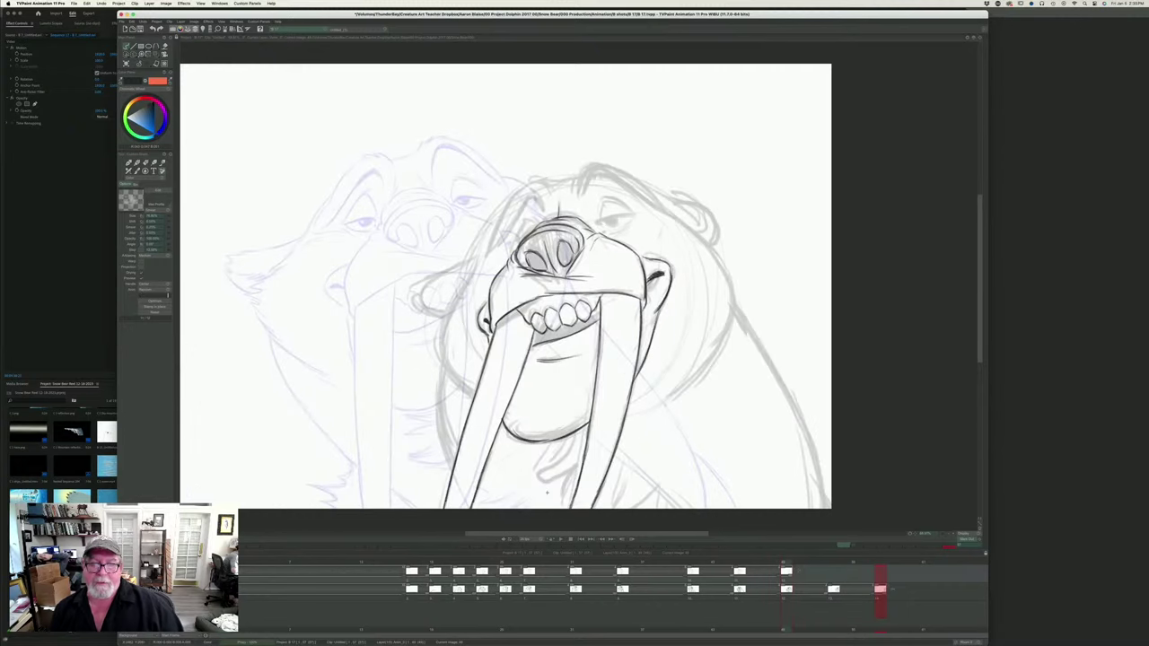
key("Left")
key("Right")
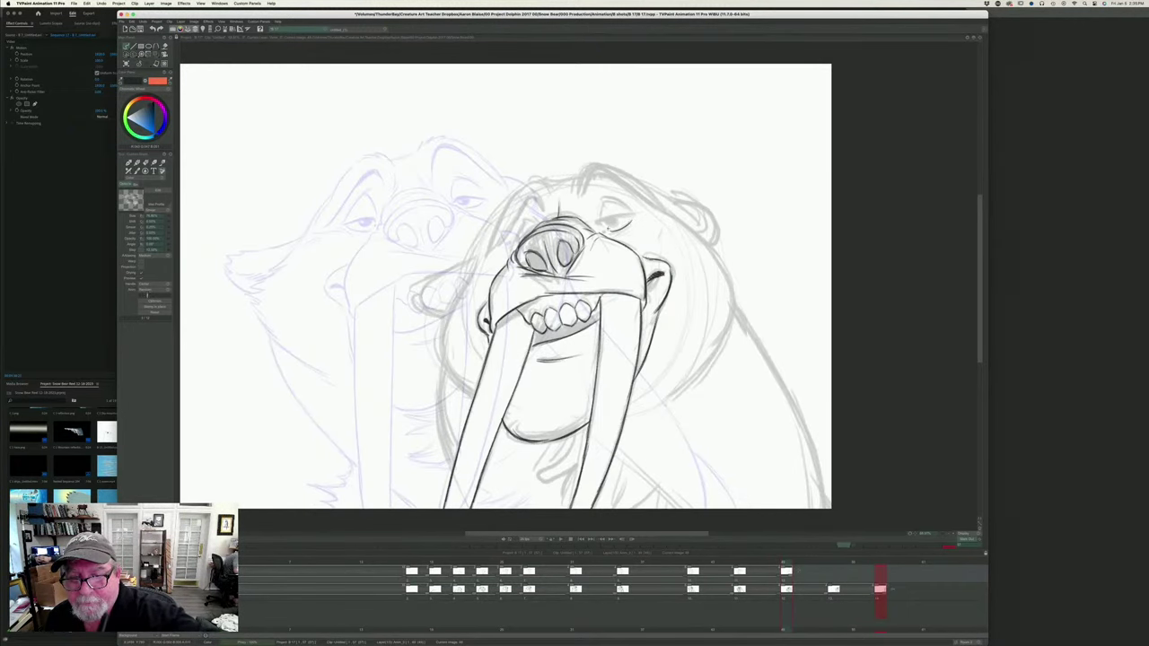
- Ink the right eye with its lids, pupil and the crease beneath it, checking it against the previous drawing
key("Left")
key("Right")
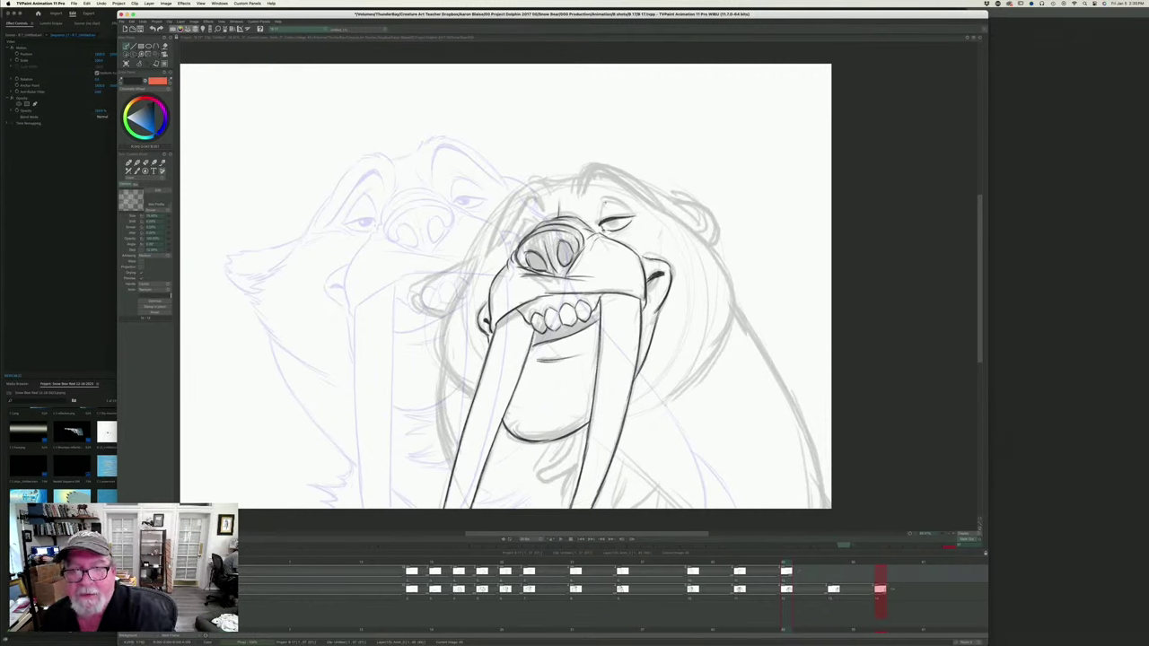
mouse_move(604, 191)
left_mouse_down()
mouse_move(632, 213)
mouse_move(598, 212)
left_mouse_up()
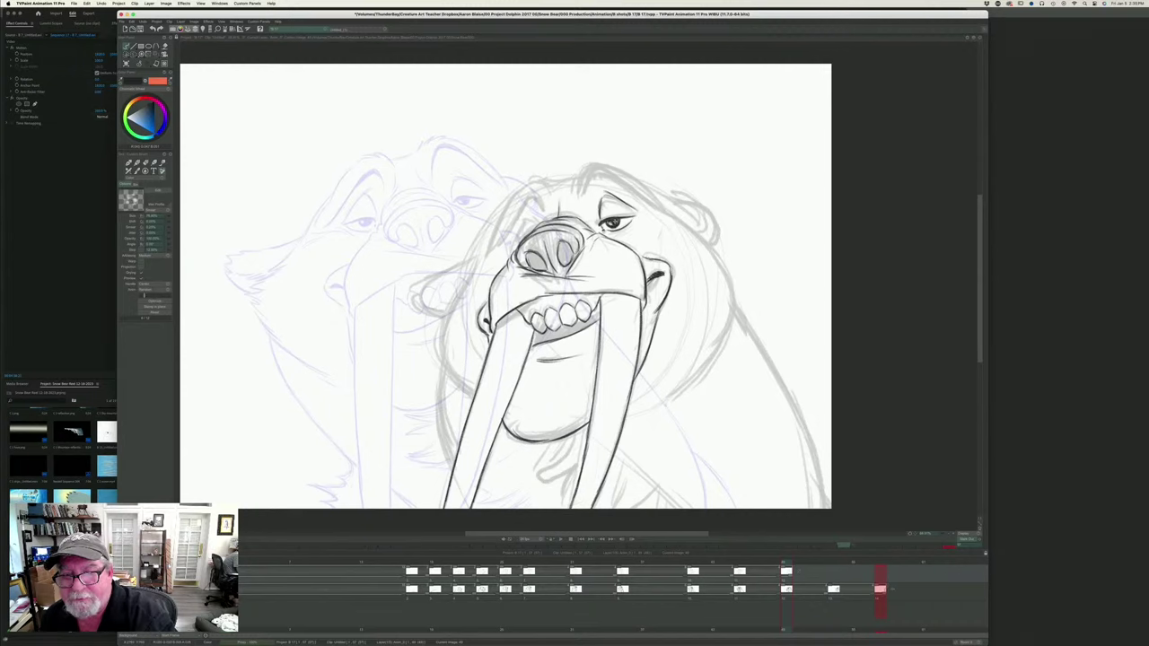
key("Left")
key("Right")
key("Left")
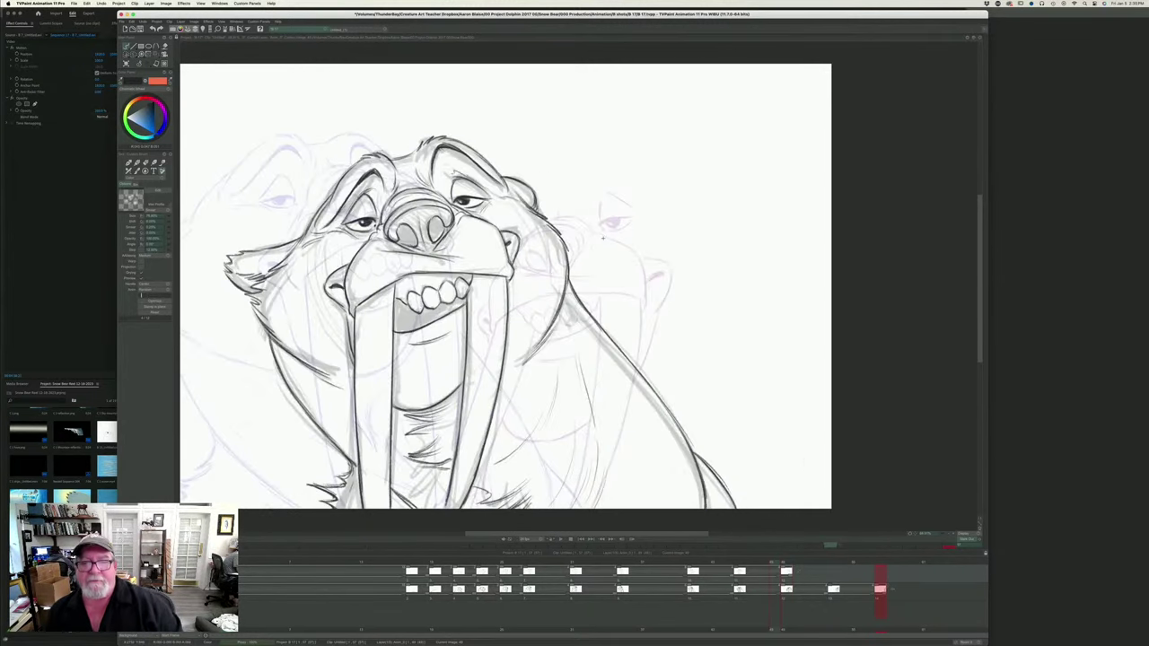
key("Right")
key("Left")
key("Right")
left_click_drag(610, 235, 630, 237)
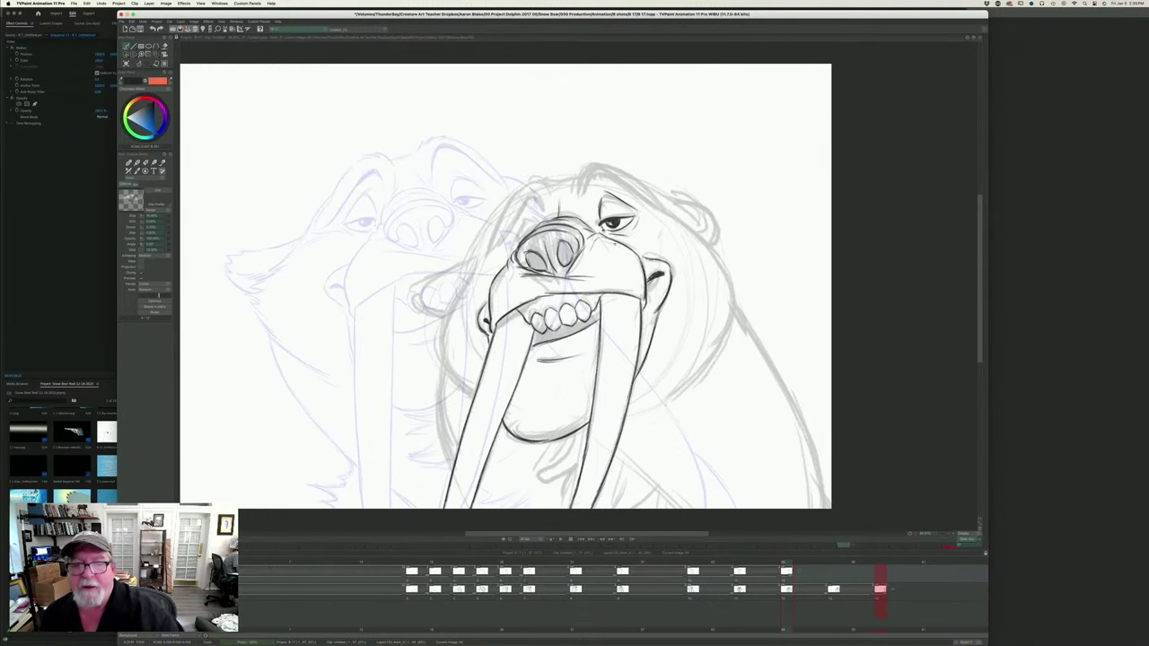
- Flip repeatedly between the current and previous drawings to compare the placement of the right eye and muzzle
key("Right")
key("Left")
key("Right")
key("Right")
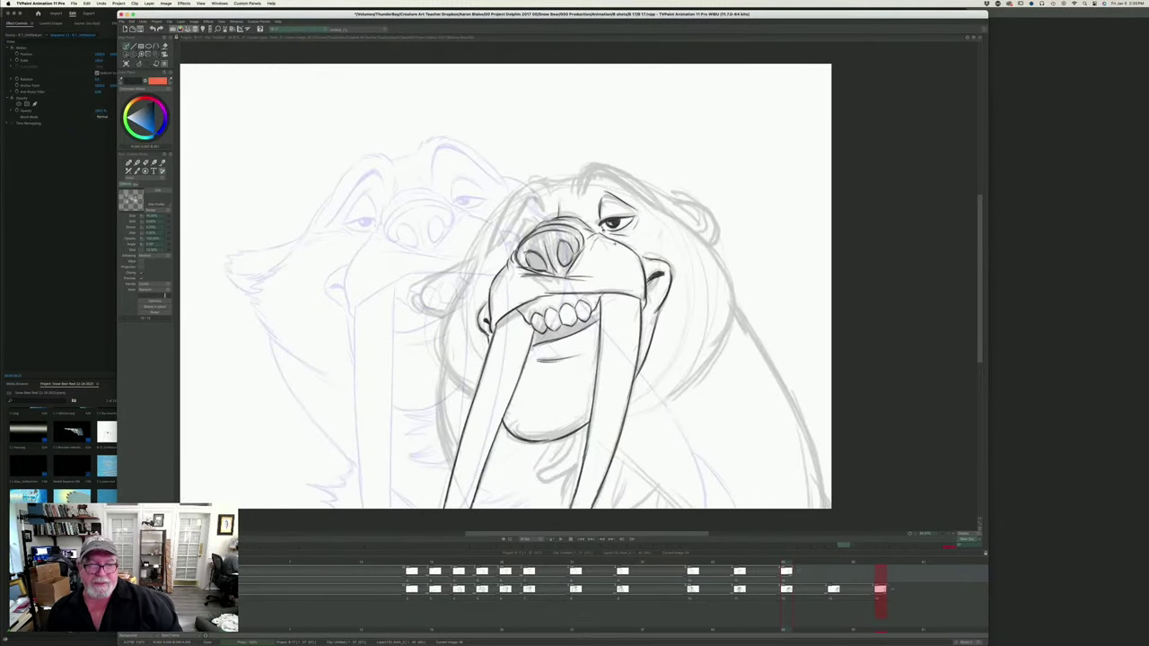
key("Left")
key("Right")
key("Left")
key("Right")
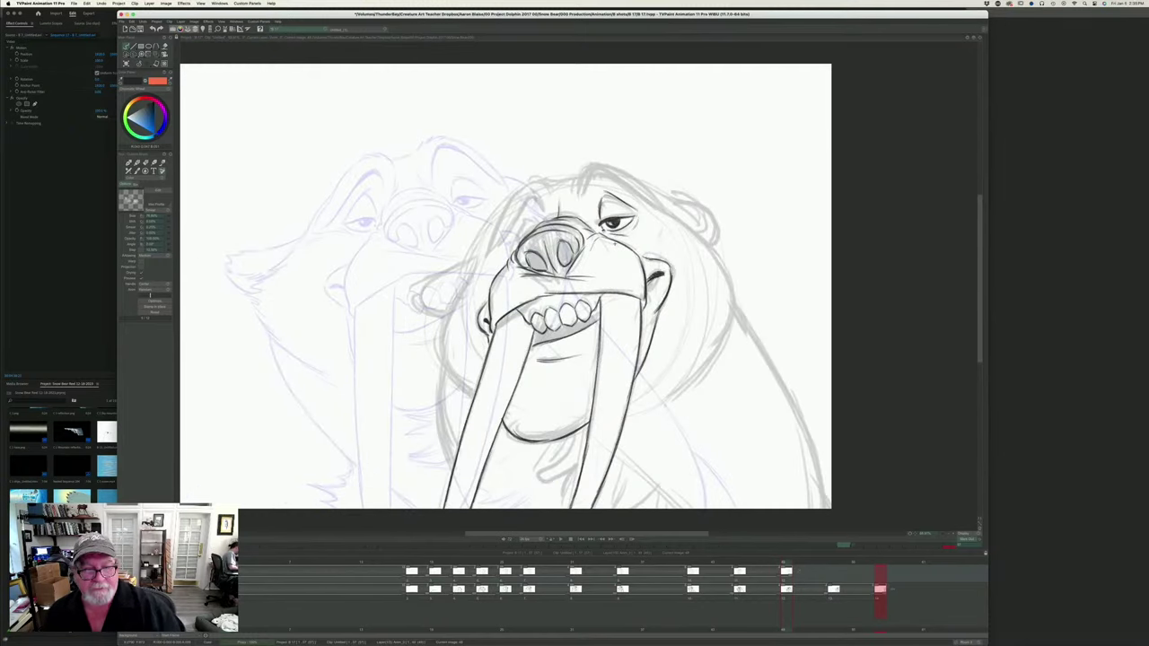
key("Left")
key("Right")
key("Left")
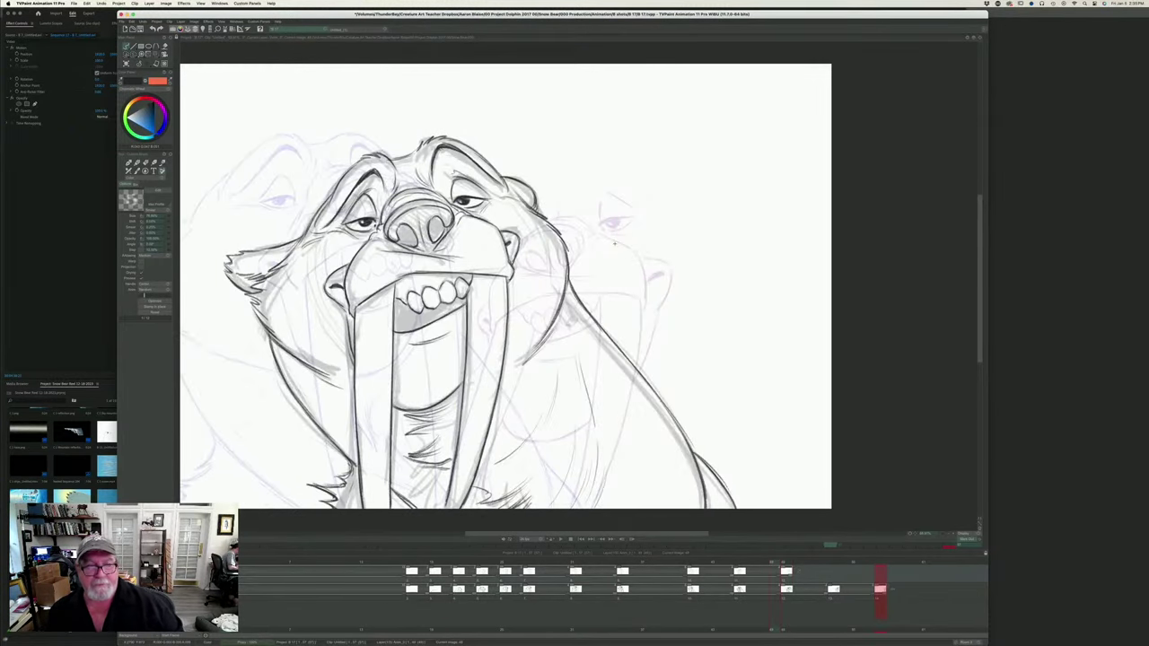
key("Right")
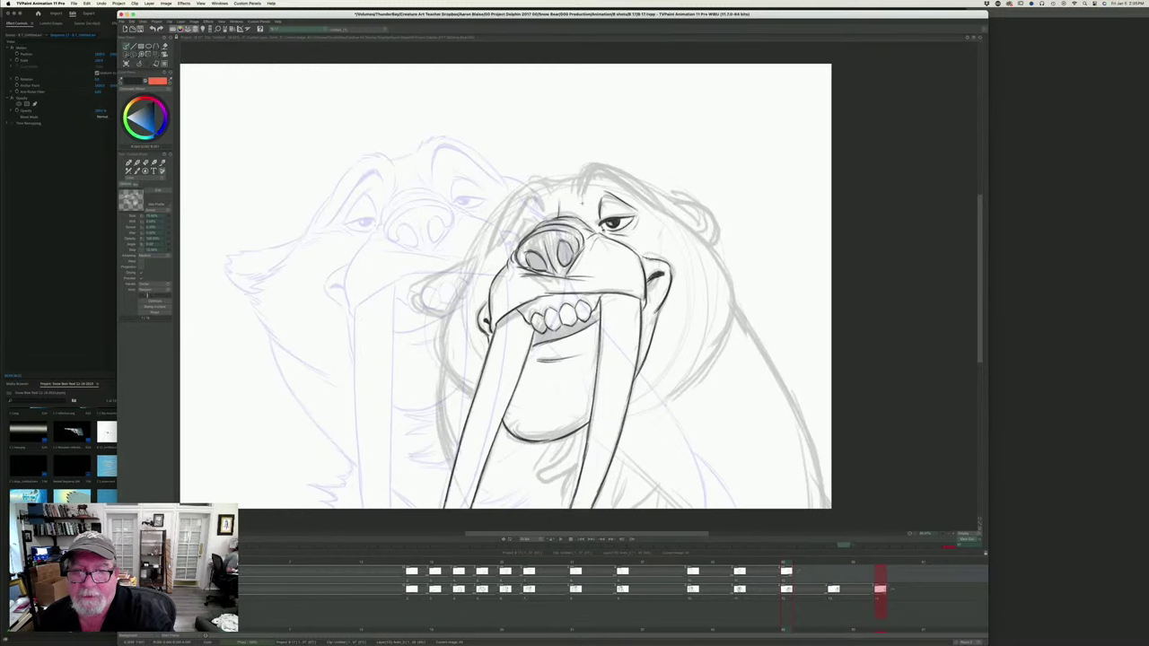
- Ink the arched brow line over the right eye, thicken its inner bend and compare it with the previous drawing
key("Left")
key("Right")
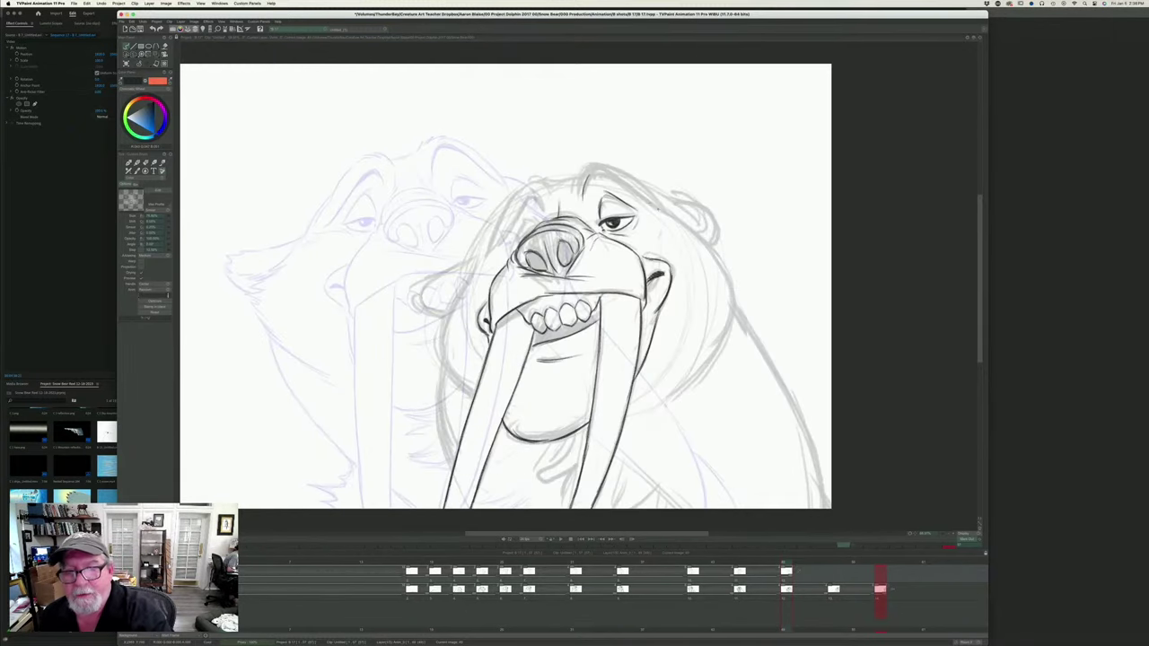
left_click_drag(666, 207, 601, 170)
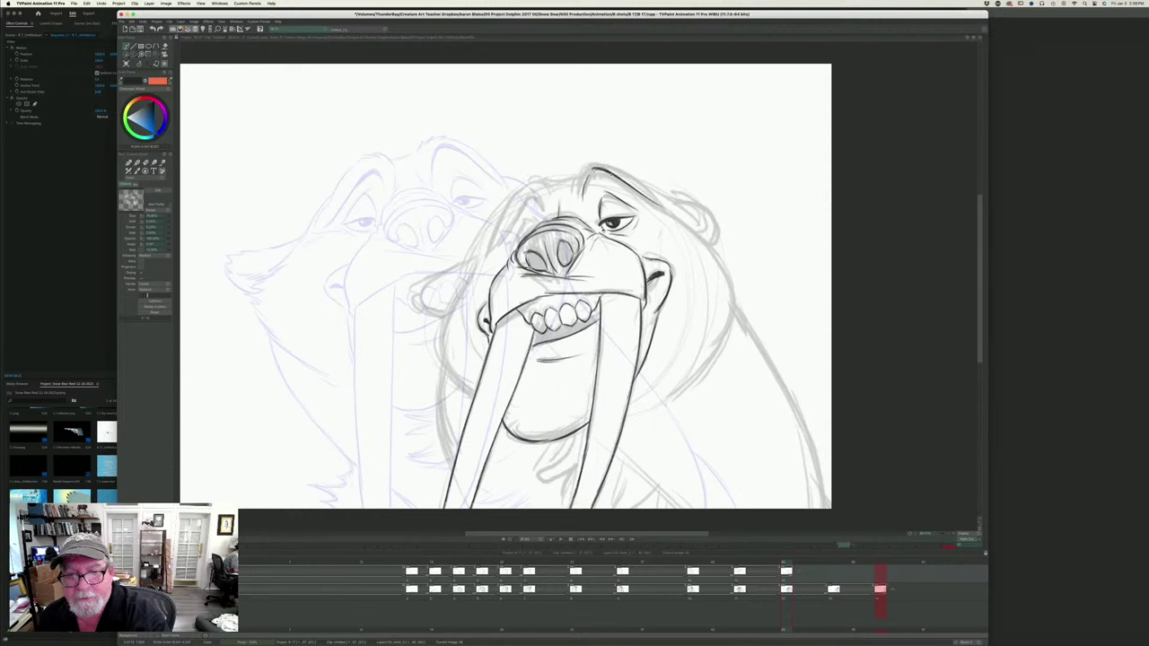
left_click_drag(596, 168, 583, 201)
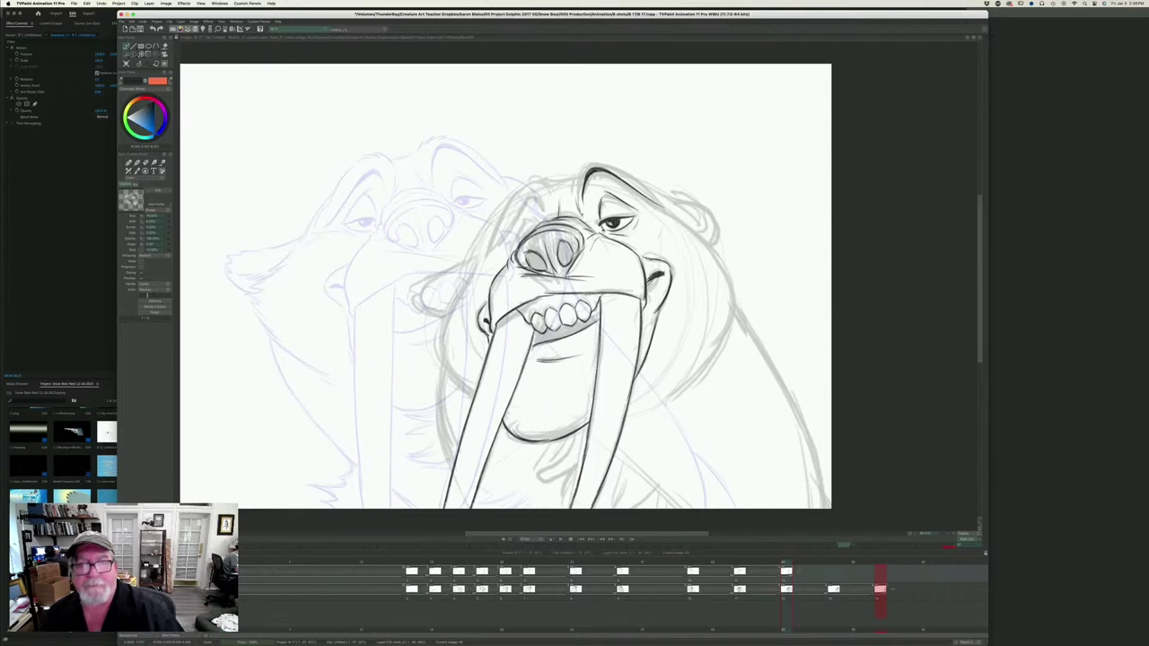
key("Left")
key("Right")
key("Left")
key("Right")
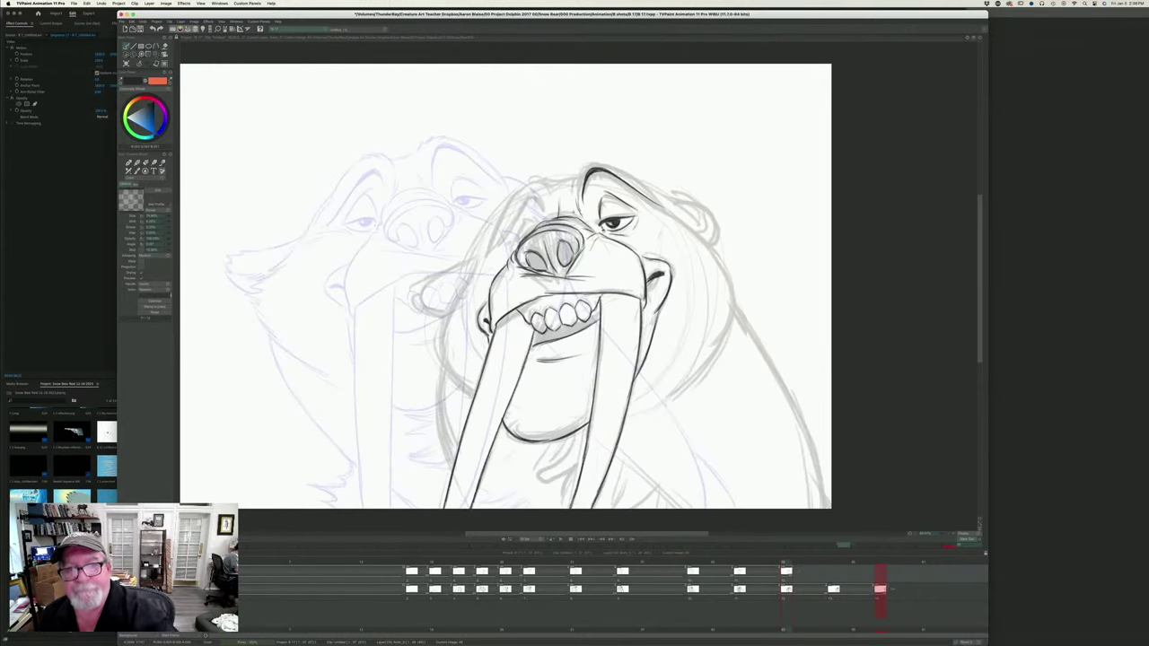
- Ink the short forehead crease and the outer contour above the right brow, comparing with the previous drawing
left_click_drag(576, 184, 571, 207)
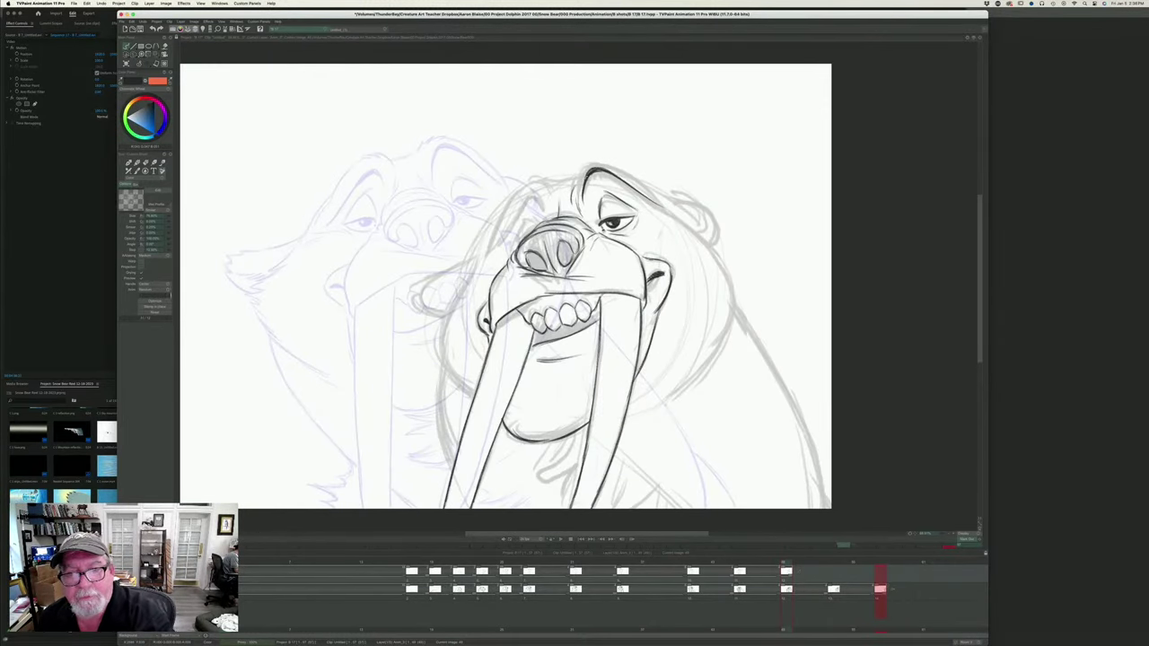
mouse_move(585, 166)
left_mouse_down()
mouse_move(578, 185)
mouse_move(586, 169)
mouse_move(627, 170)
mouse_move(670, 211)
left_mouse_up()
left_click_drag(619, 168, 650, 188)
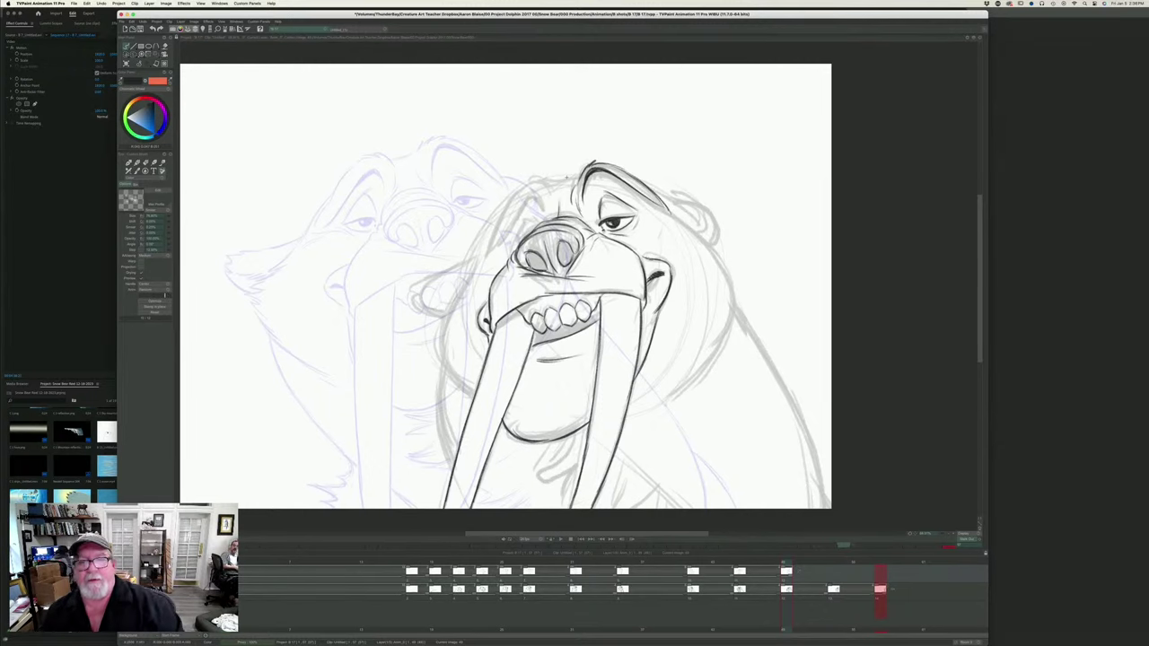
key("Left")
key("Right")
key("Left")
key("Right")
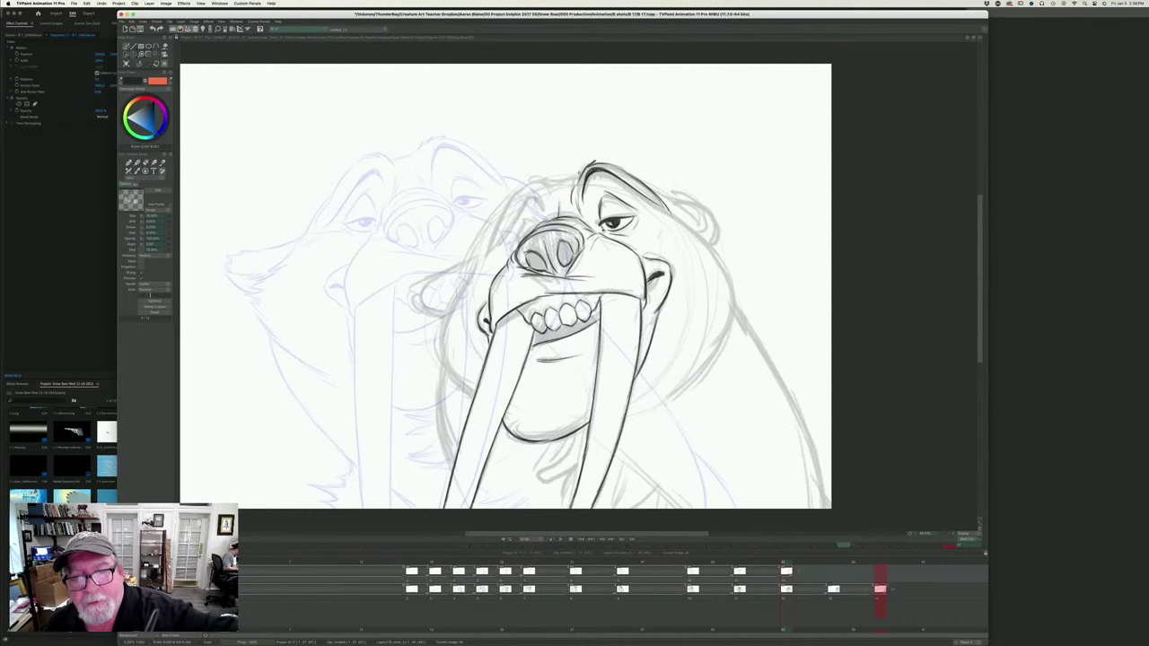
- Ink the top of the head between the brows and the inner end of the left brow, checking the previous drawing
left_click_drag(547, 175, 564, 178)
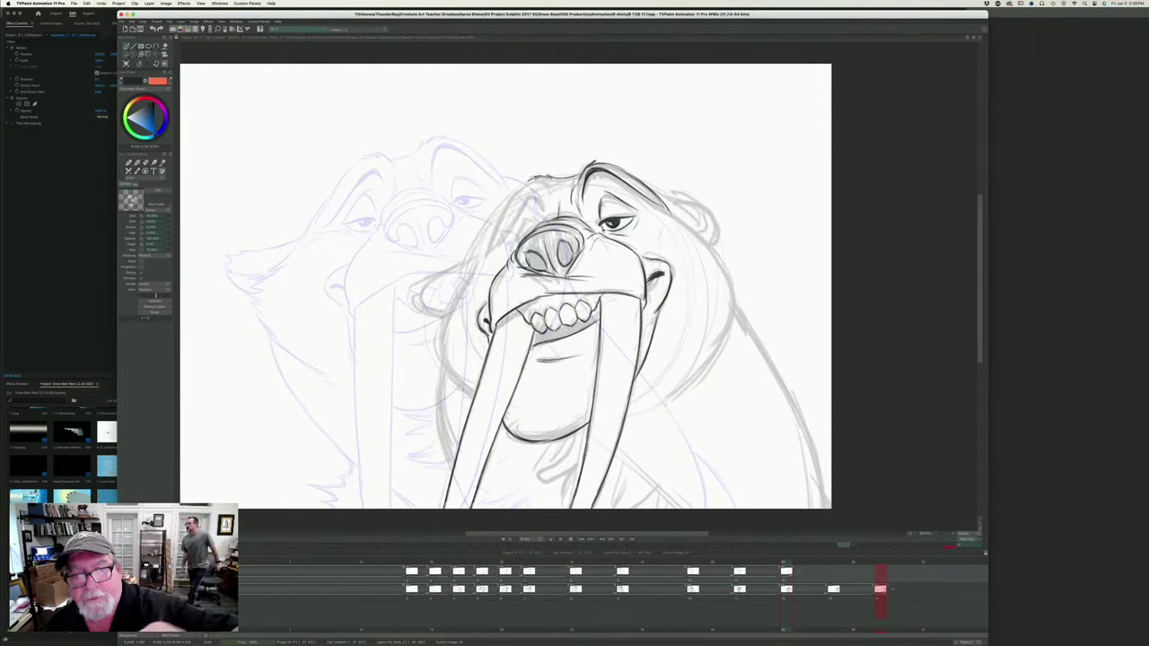
key("Left")
key("Right")
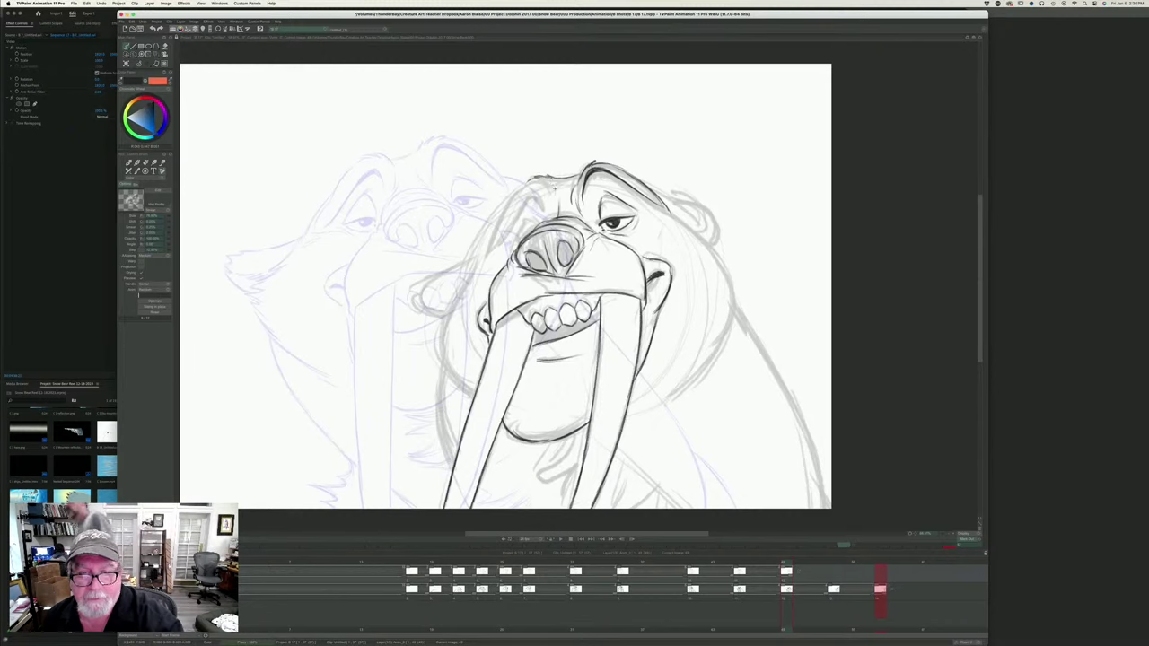
key("Left")
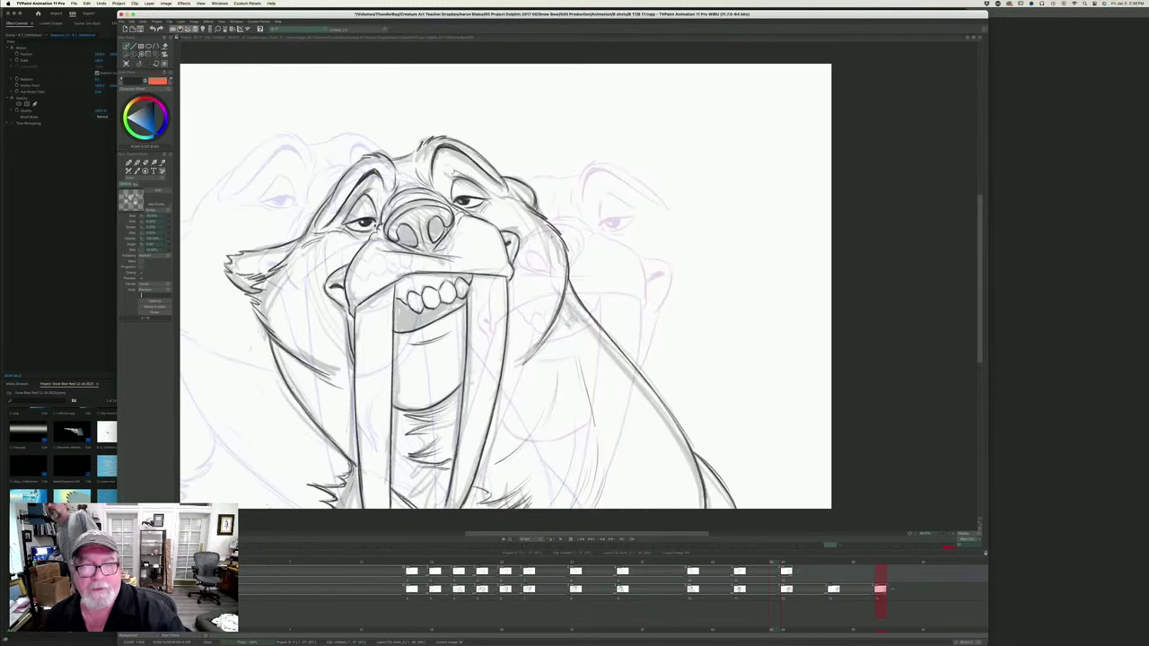
key("Right")
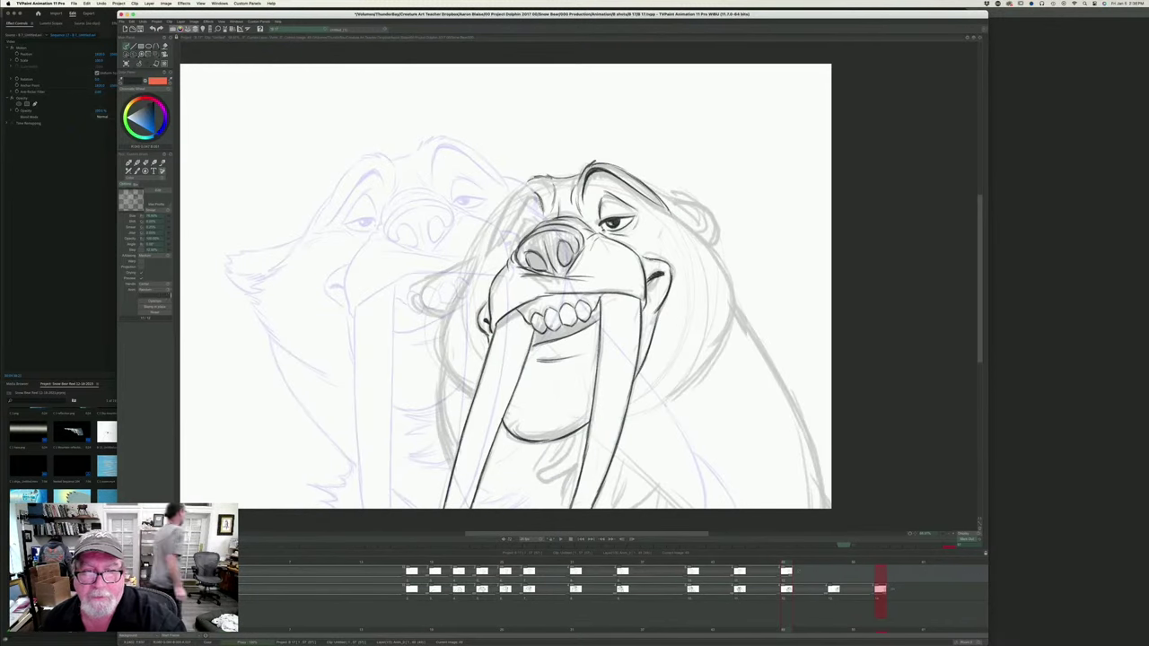
- Ink the left brow arch and extend it down the side of the face, comparing with the previous drawing
key("Left")
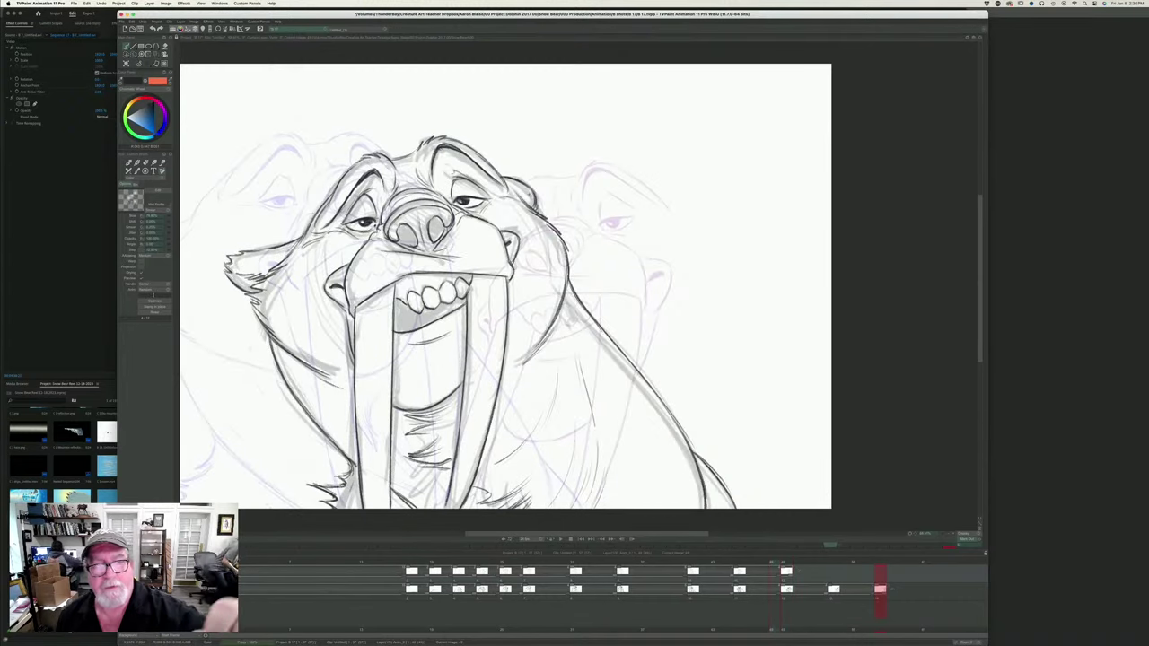
key("Right")
key("Left")
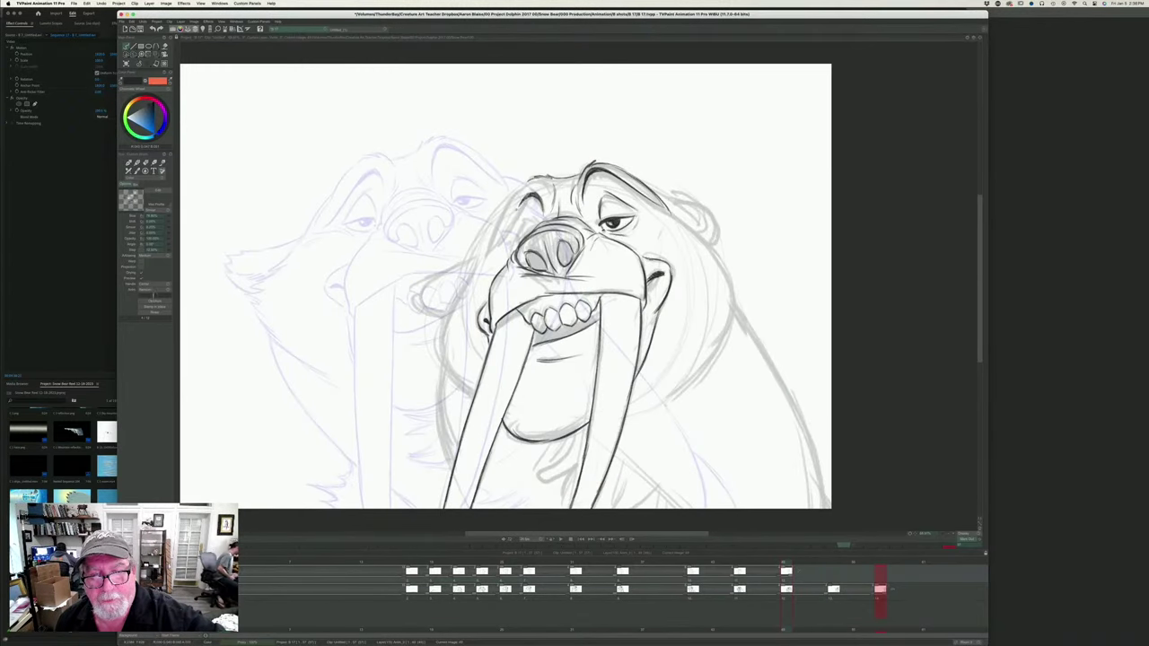
key("Right")
key("Left")
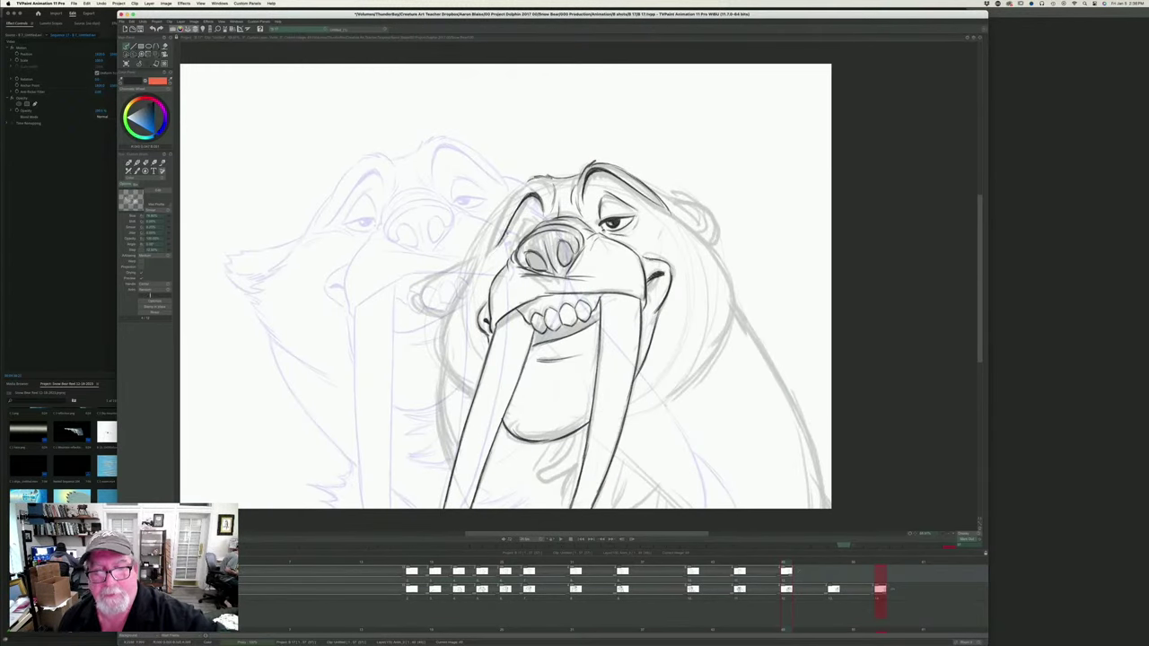
key("Right")
key("Left")
key("Right")
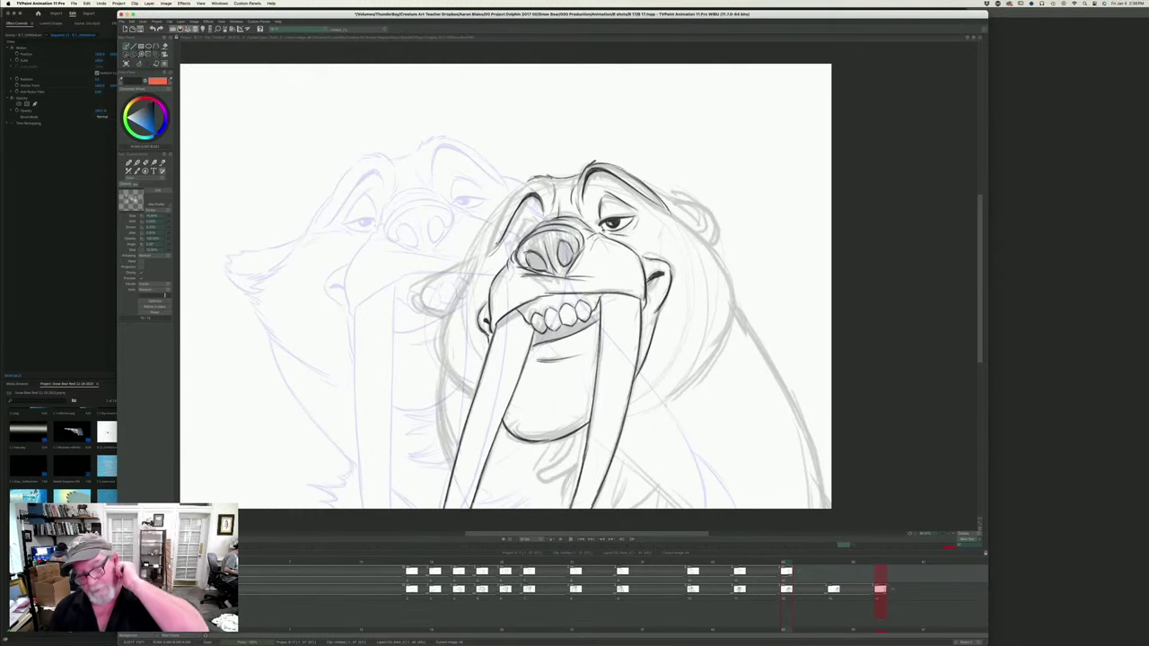
- Ink the lid and socket lines of the left eye beside the nose, comparing with the previous drawing
key("Left")
key("Right")
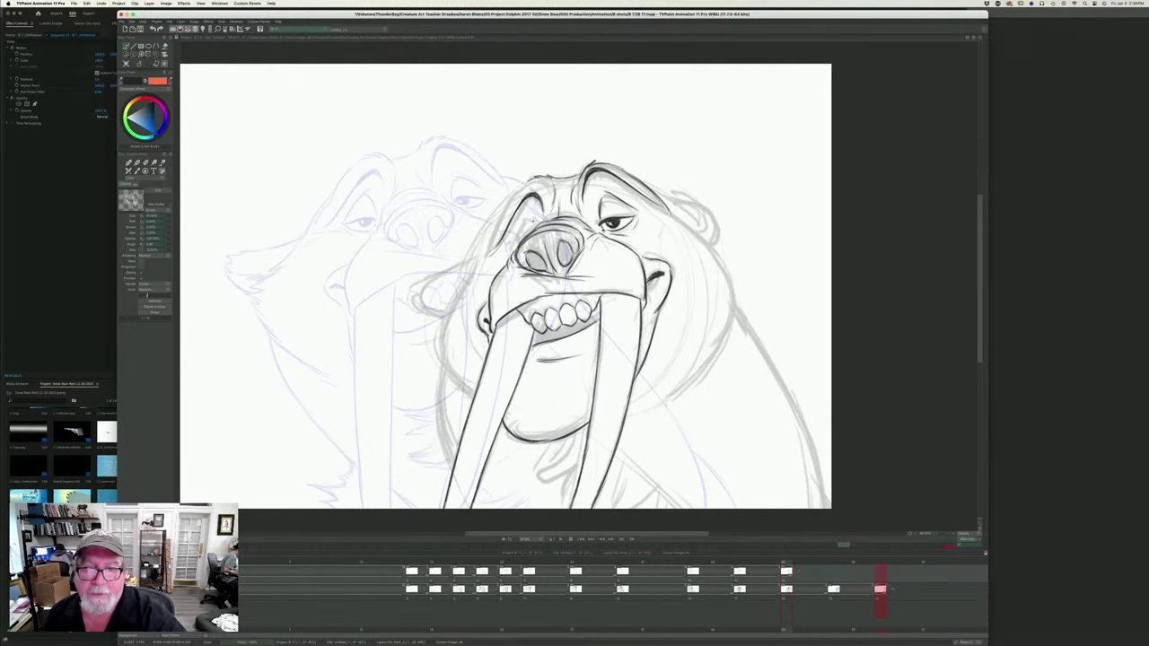
key("Left")
key("Right")
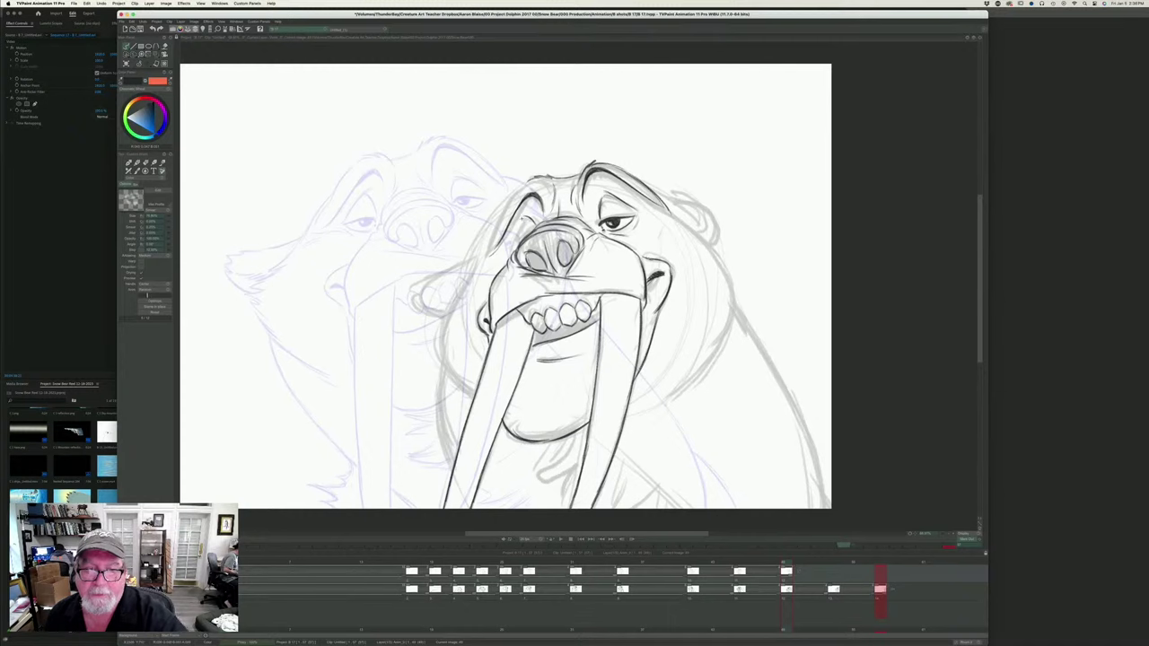
key("Left")
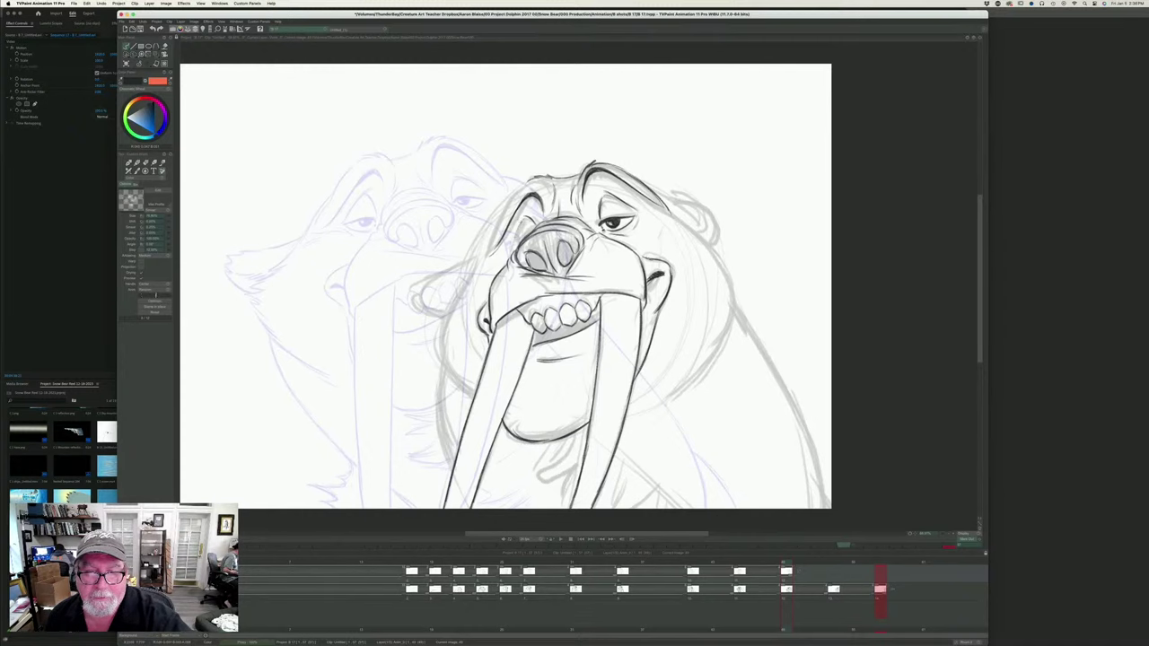
key("Right")
key("Left")
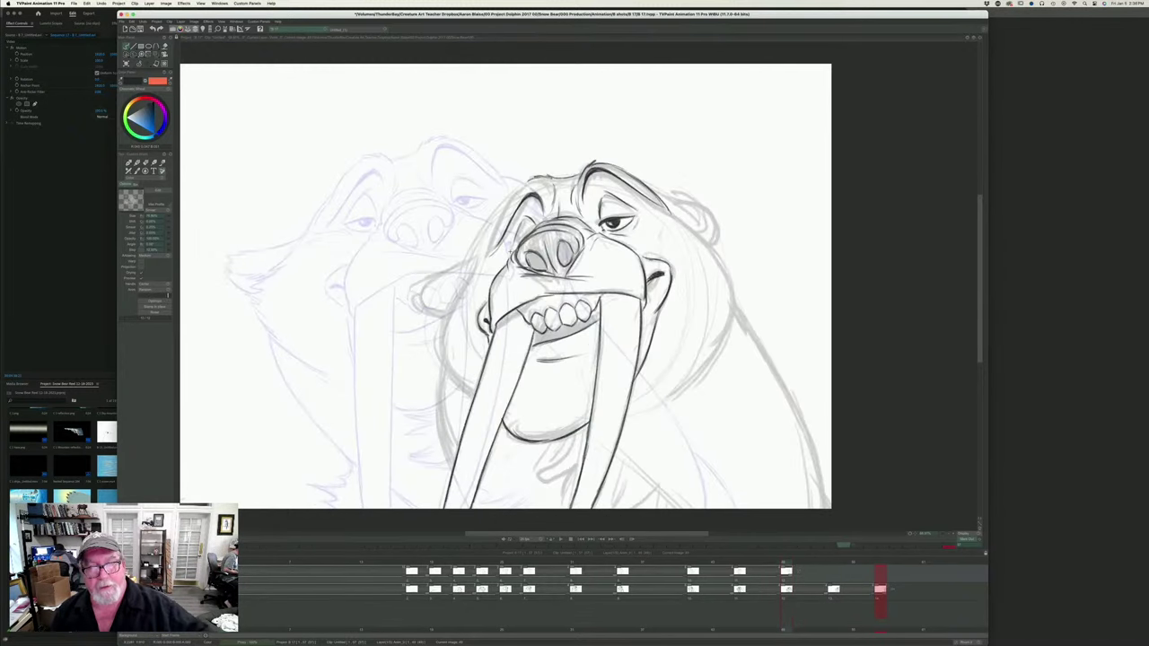
key("Right")
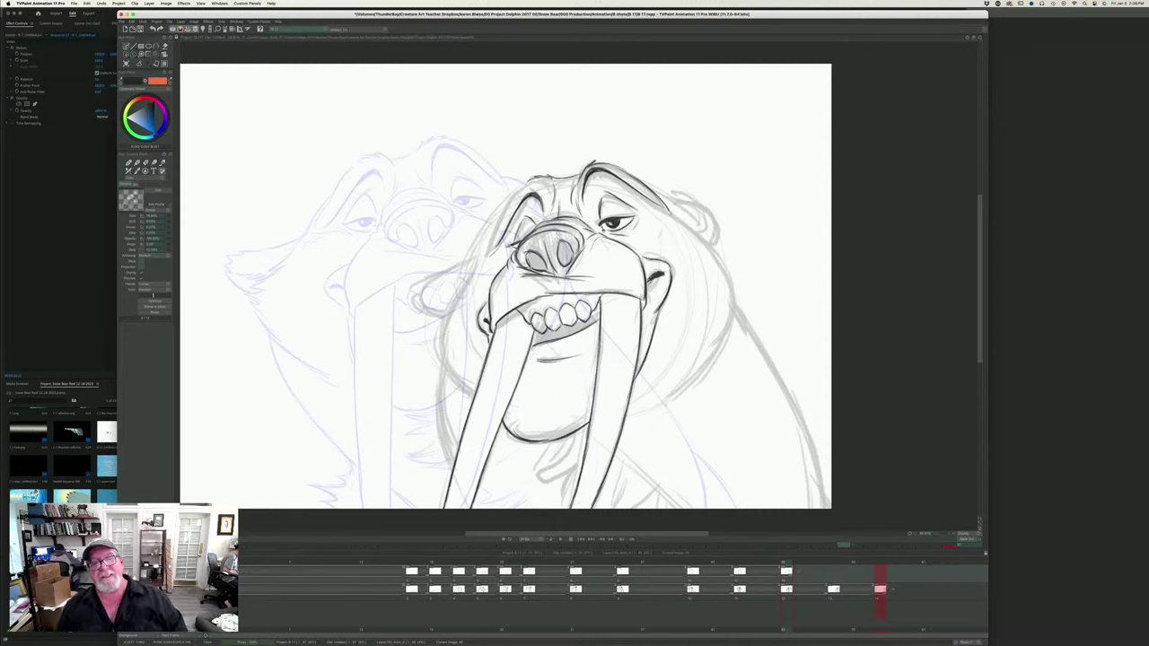
- Ink the contour running from the outside of the left brow down the side of the face, checking the previous drawing
key("Left")
key("Right")
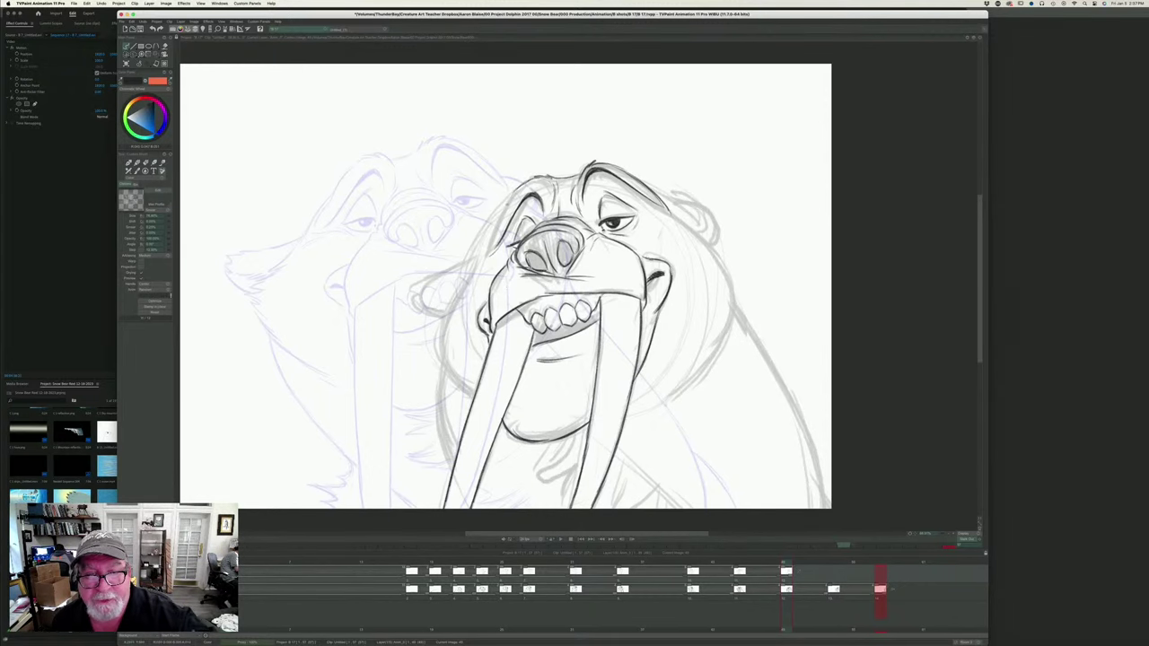
left_click_drag(515, 190, 485, 261)
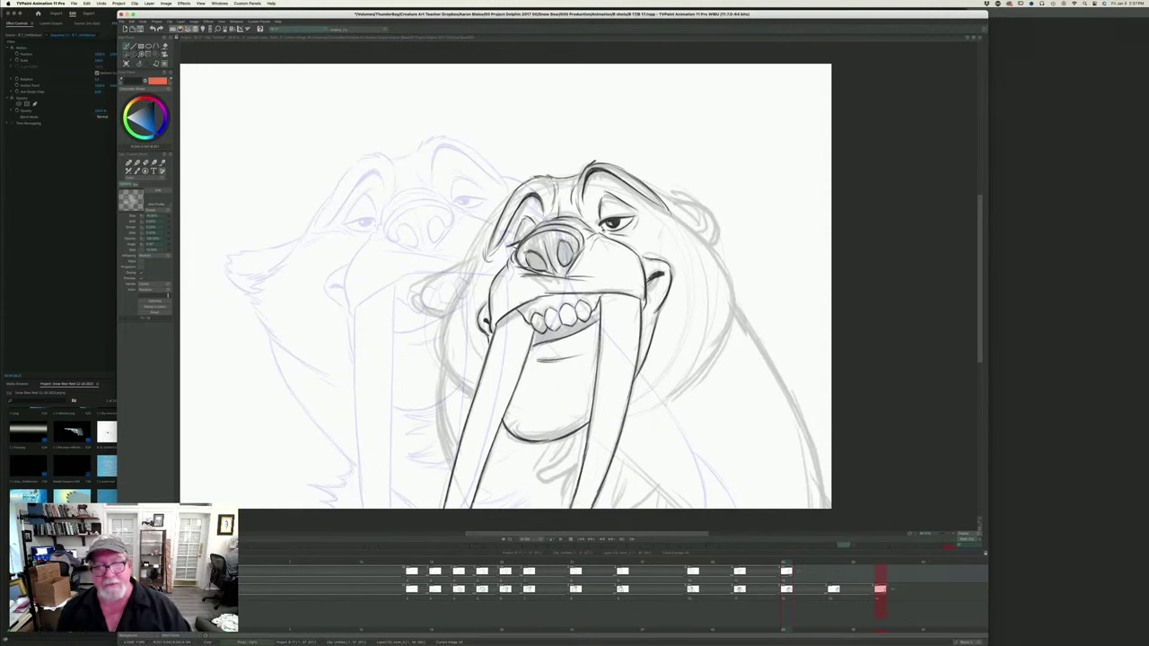
key("Right")
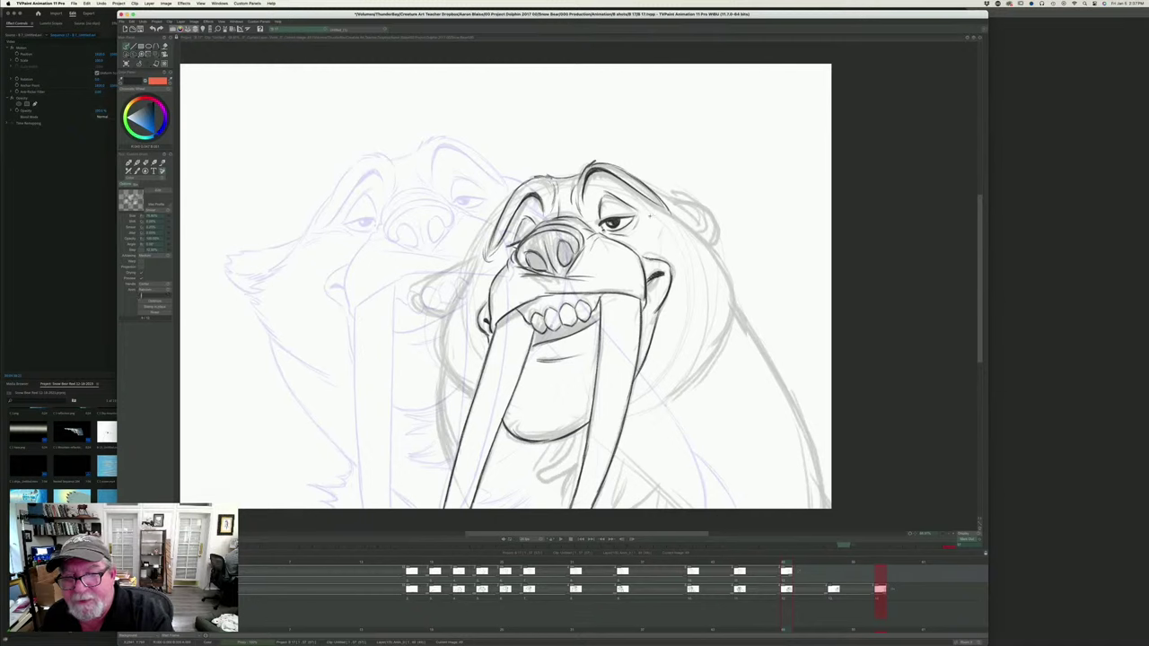
- Ink the right side of the head from the brow's outer end down past the ear to the upper cheek, comparing with the previous drawing
left_click_drag(669, 207, 693, 224)
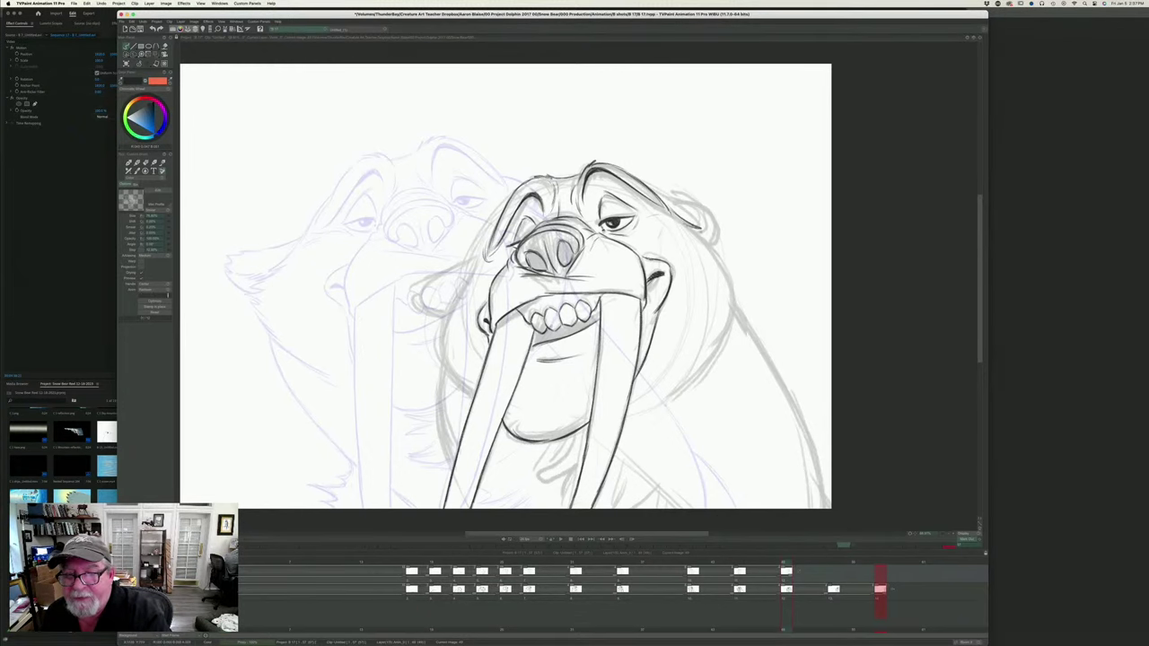
mouse_move(688, 225)
left_mouse_down()
mouse_move(714, 241)
mouse_move(733, 278)
mouse_move(728, 261)
left_mouse_up()
key("Left")
key("Right")
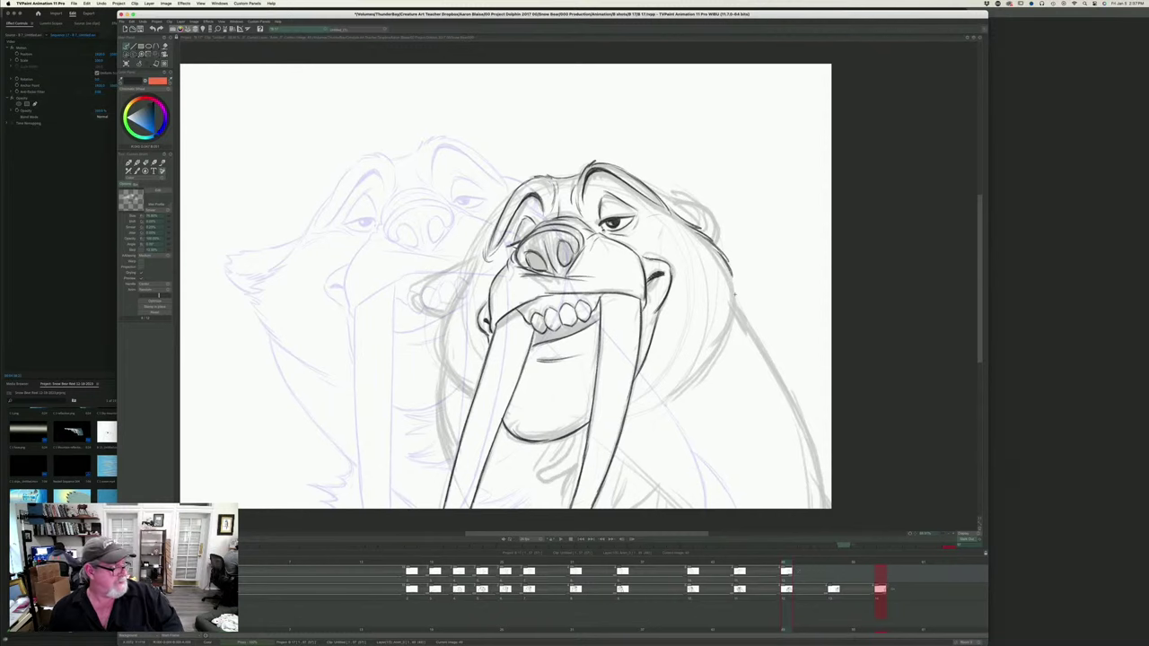
key("Left")
key("Right")
key("Left")
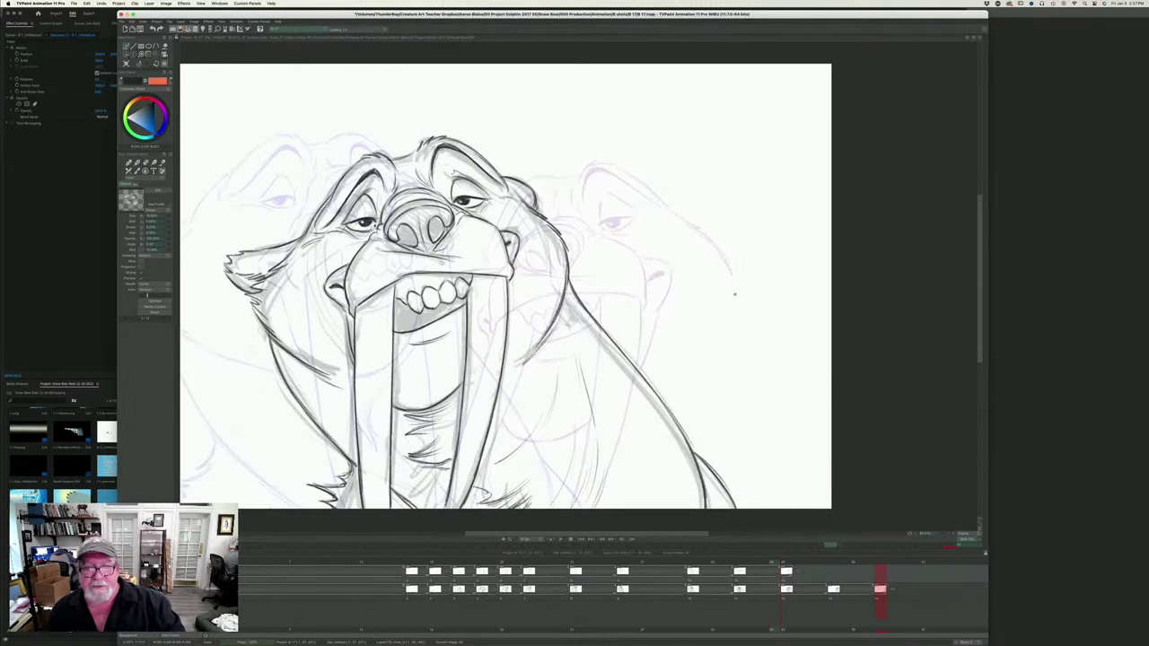
key("Right")
key("Left")
key("Right")
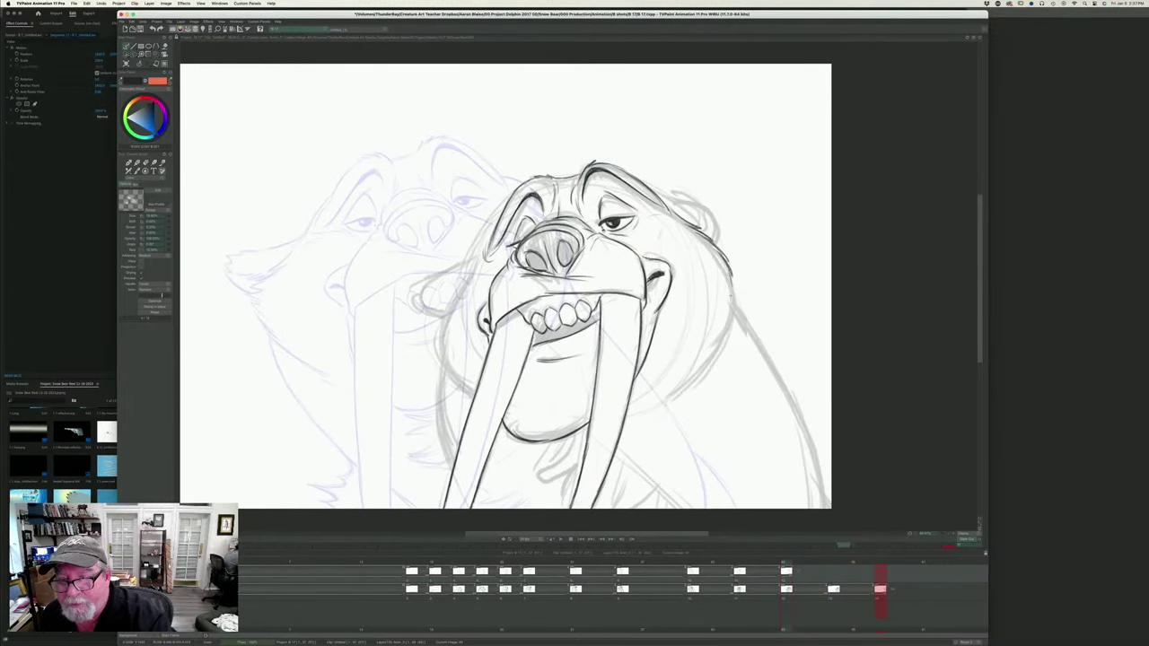
- Ink the right cheek contour curving down and inward toward the tusk, flipping against the previous drawing
left_click_drag(731, 275, 720, 338)
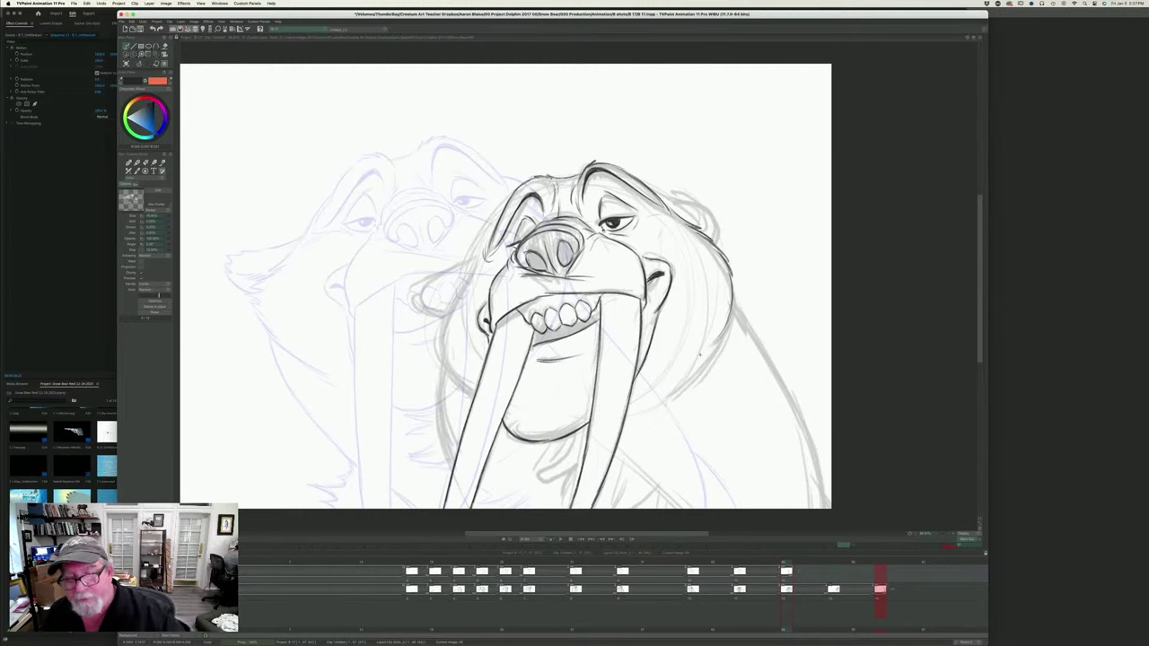
key("Left")
key("Right")
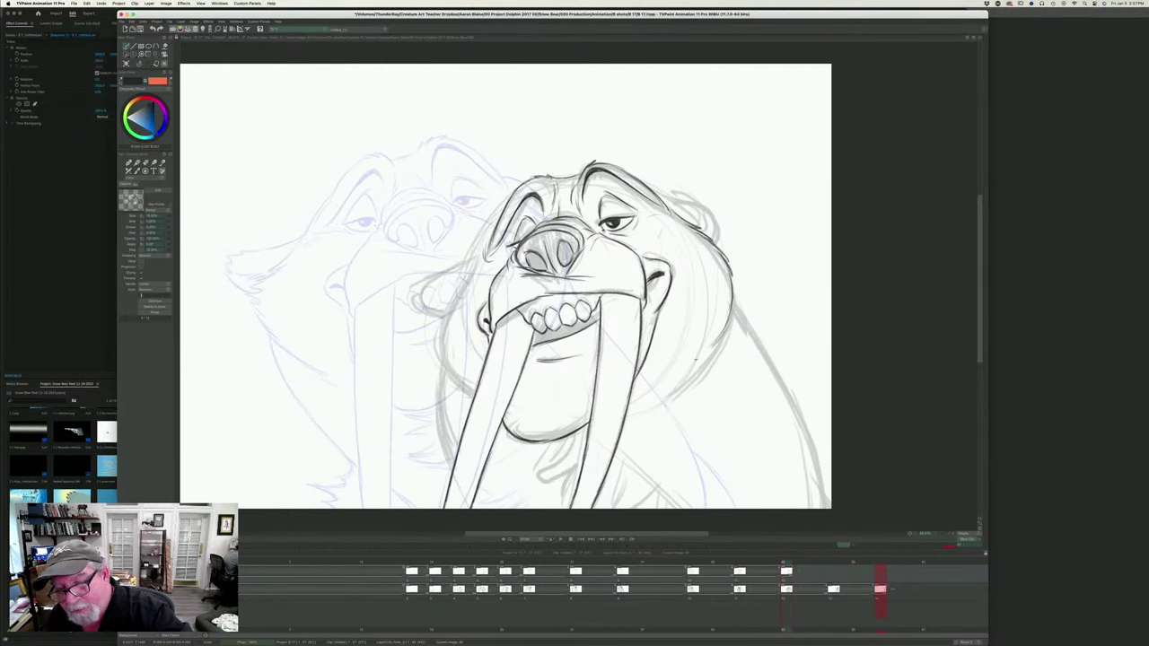
left_click_drag(711, 340, 647, 406)
key("Left")
key("Right")
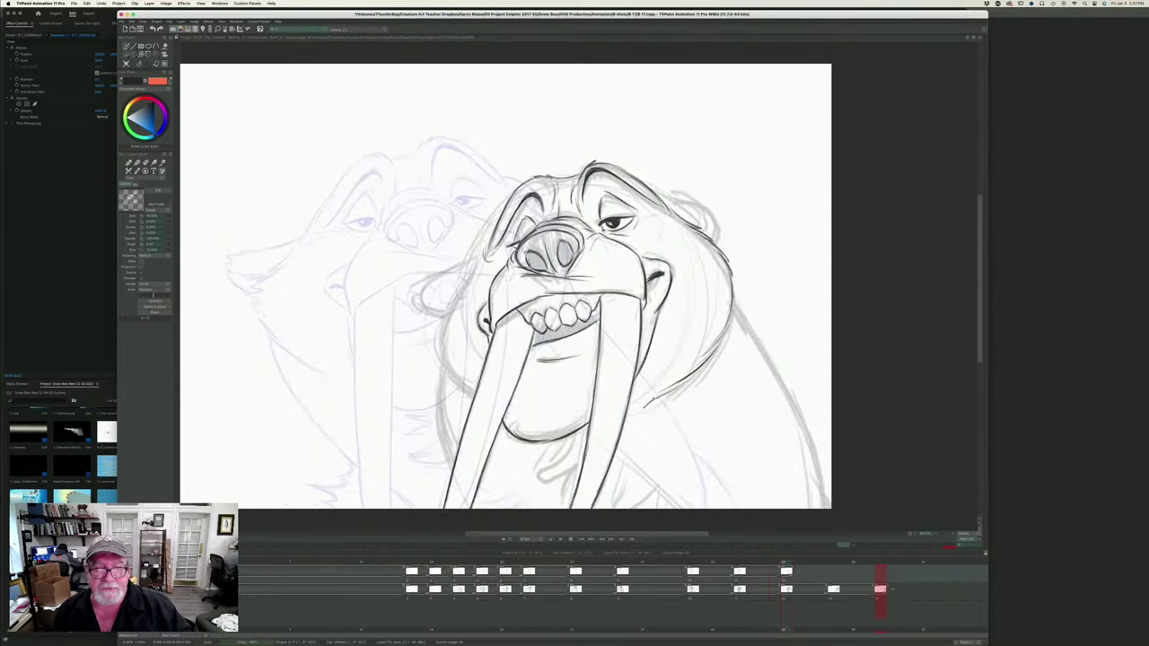
key("Left")
key("Right")
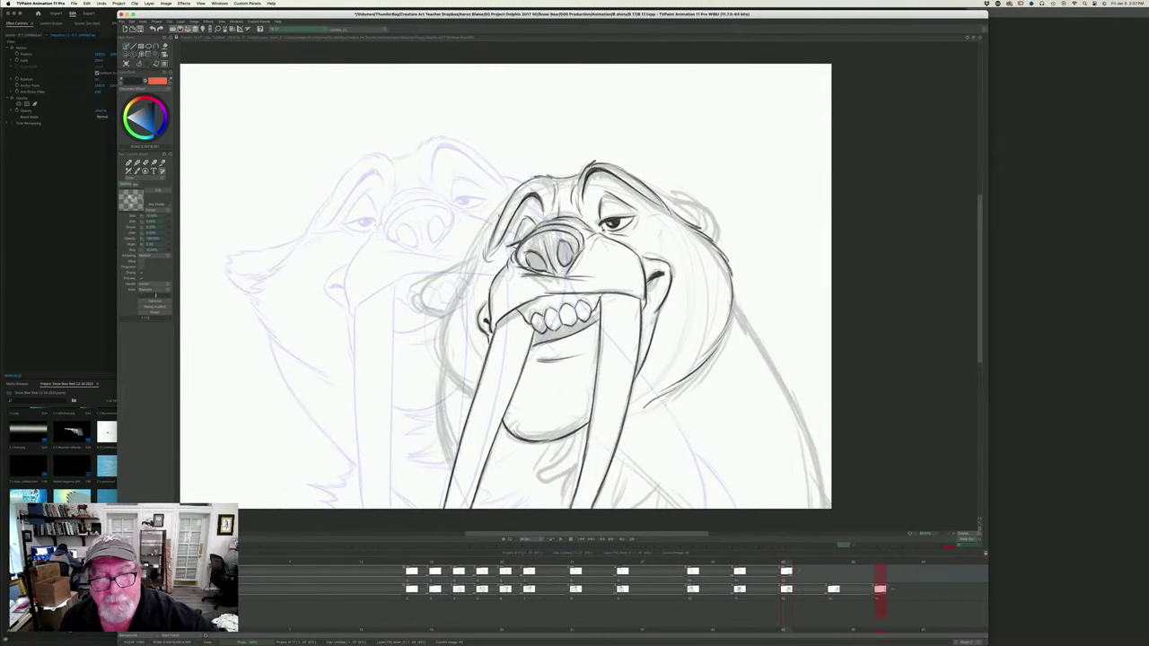
- Ink the lower edge of the left ear and the jagged fur tufts down the left cheek, comparing with the previous drawing
key("Left")
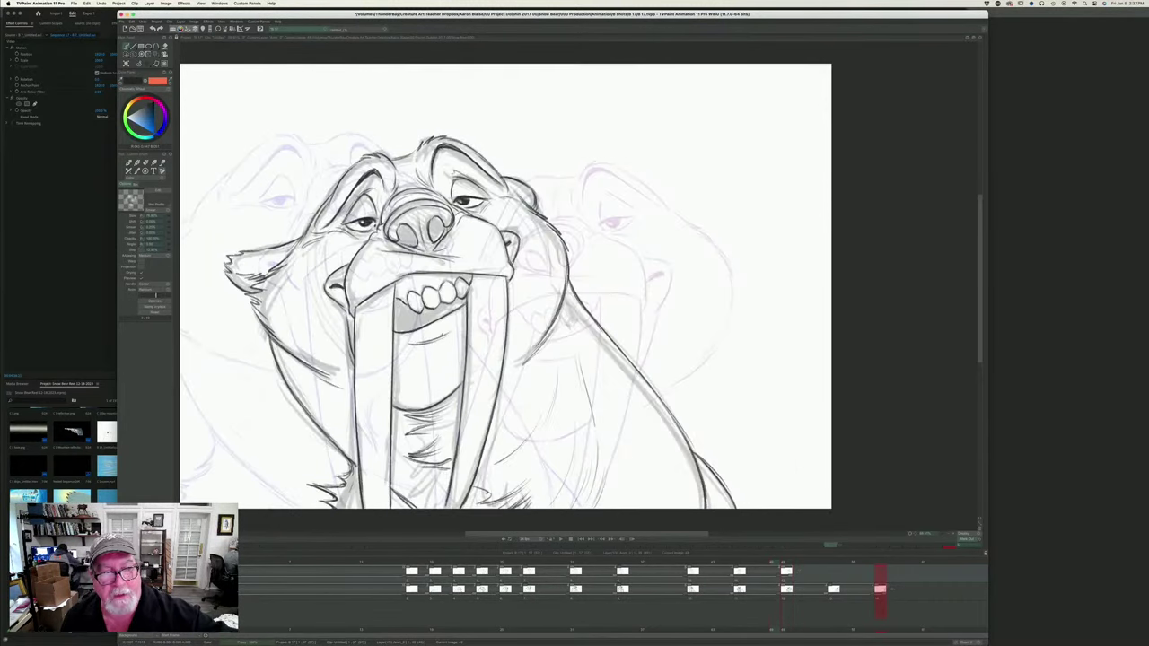
key("Right")
left_click_drag(472, 266, 436, 309)
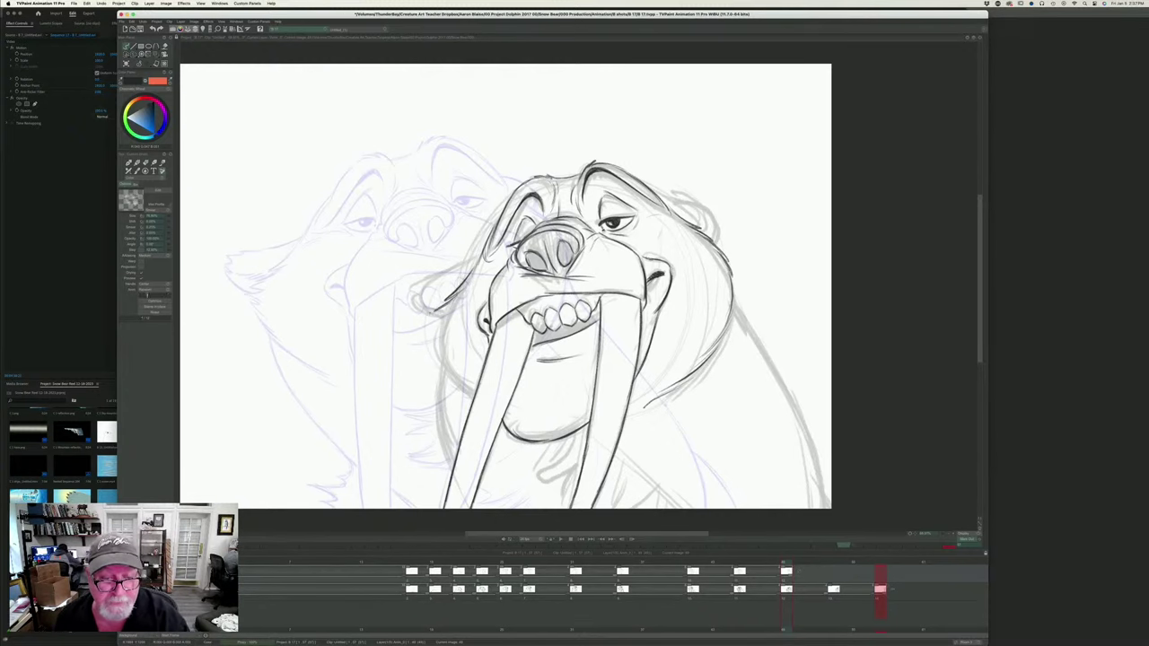
mouse_move(416, 328)
left_mouse_down()
mouse_move(469, 393)
mouse_move(425, 356)
left_mouse_up()
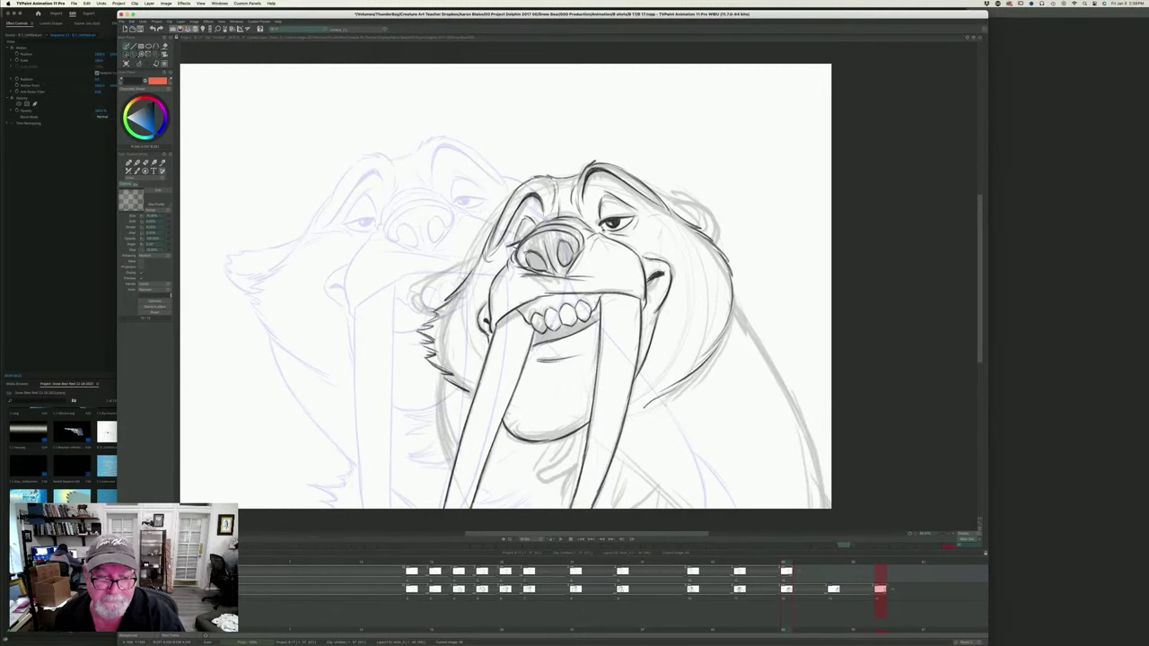
key("Left")
key("Right")
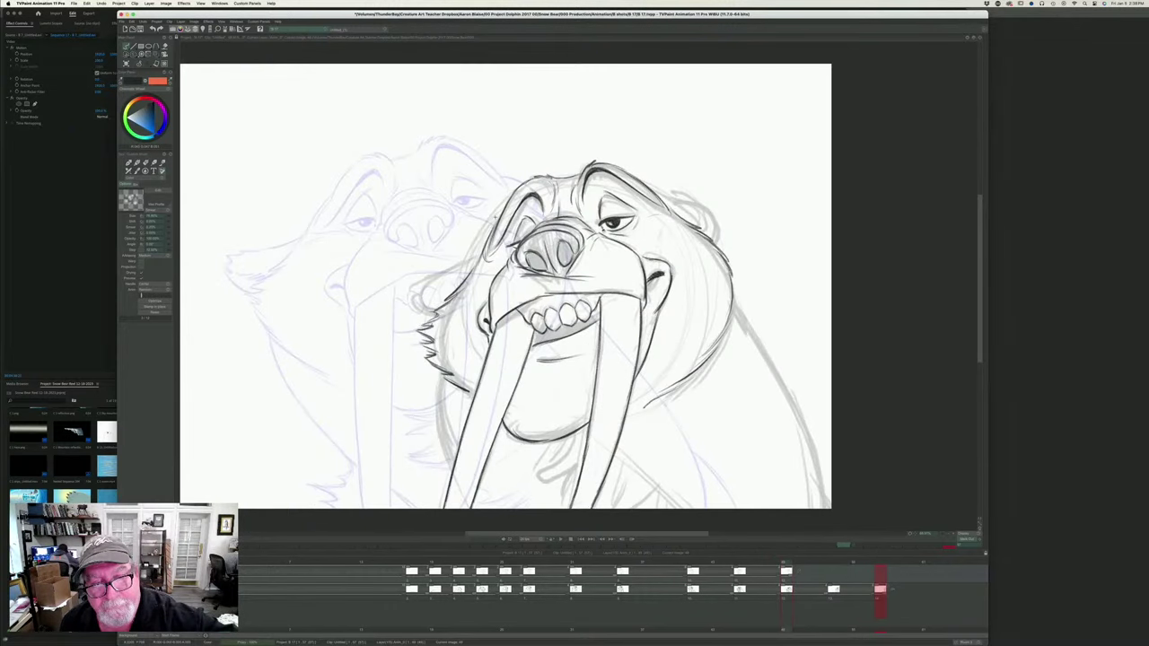
- Ink the left head contour into the furry left ear and outline the rounded right ear, checking the previous drawing
left_click_drag(495, 217, 461, 258)
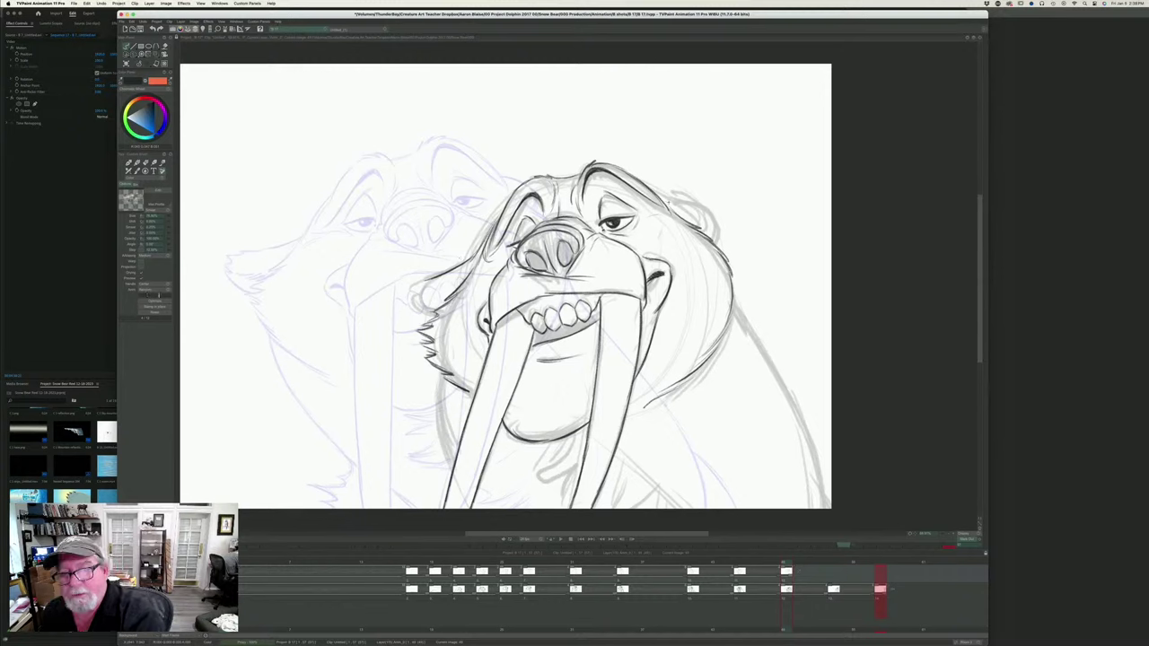
mouse_move(677, 204)
left_mouse_down()
mouse_move(721, 235)
mouse_move(715, 246)
left_mouse_up()
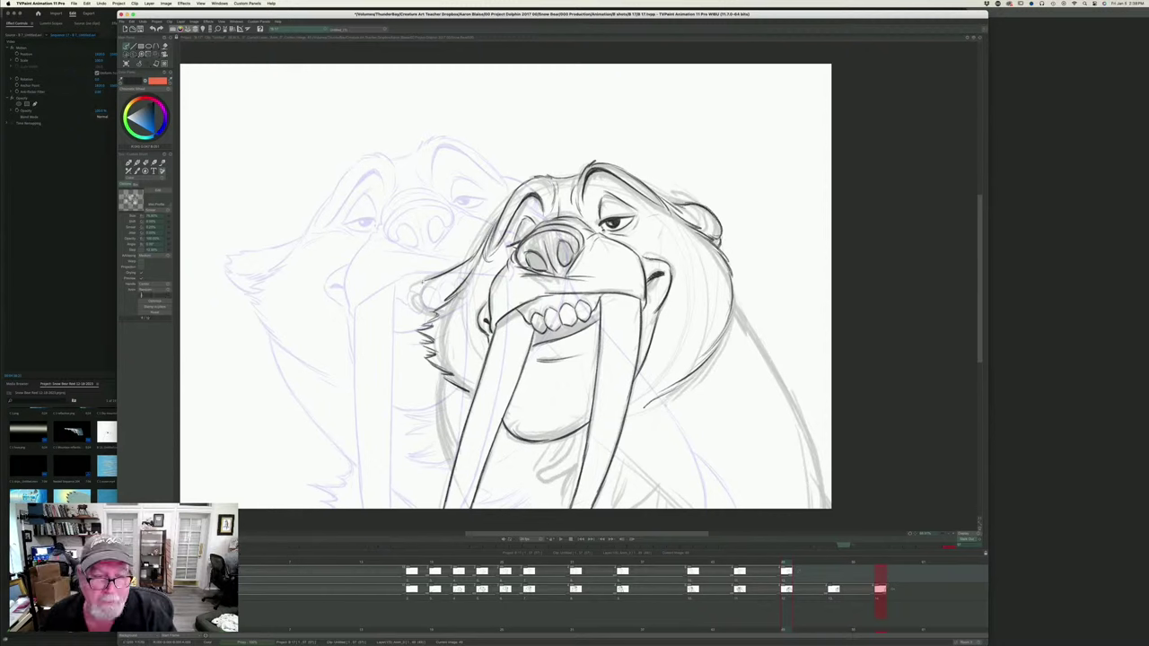
left_click_drag(423, 284, 406, 305)
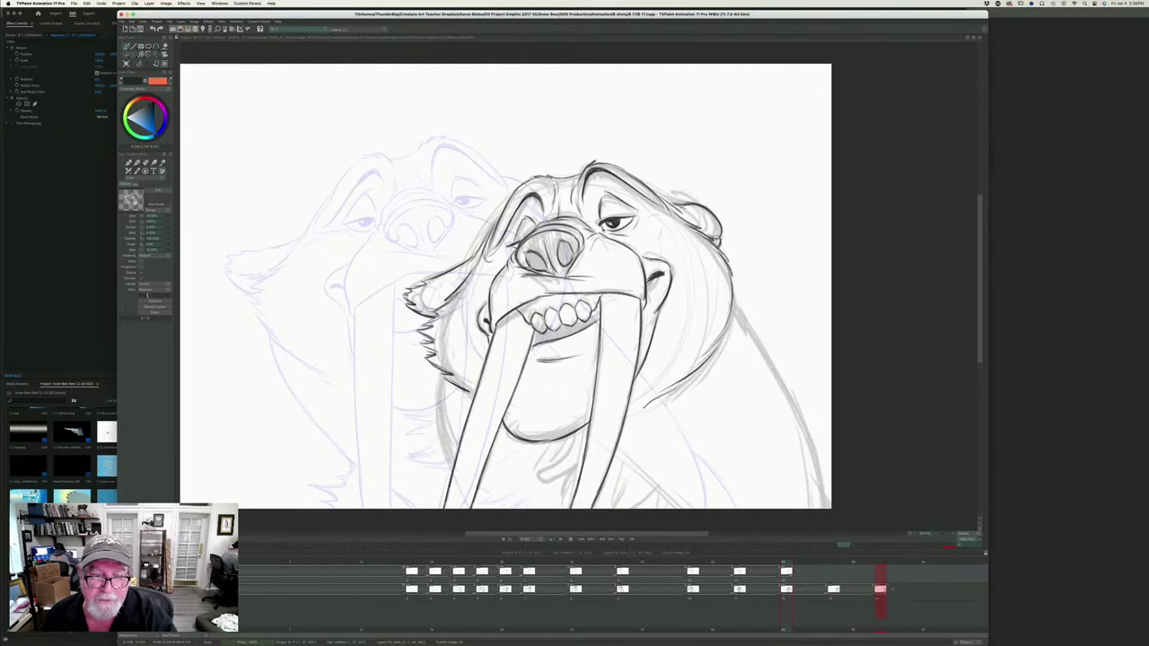
key("Left")
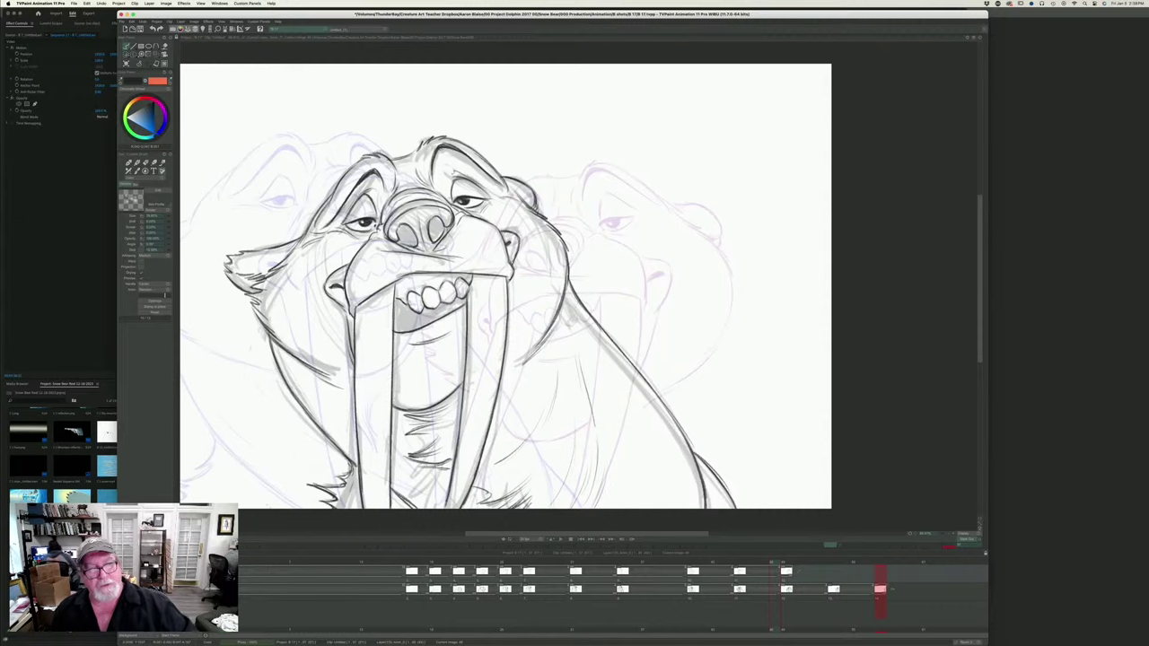
key("Right")
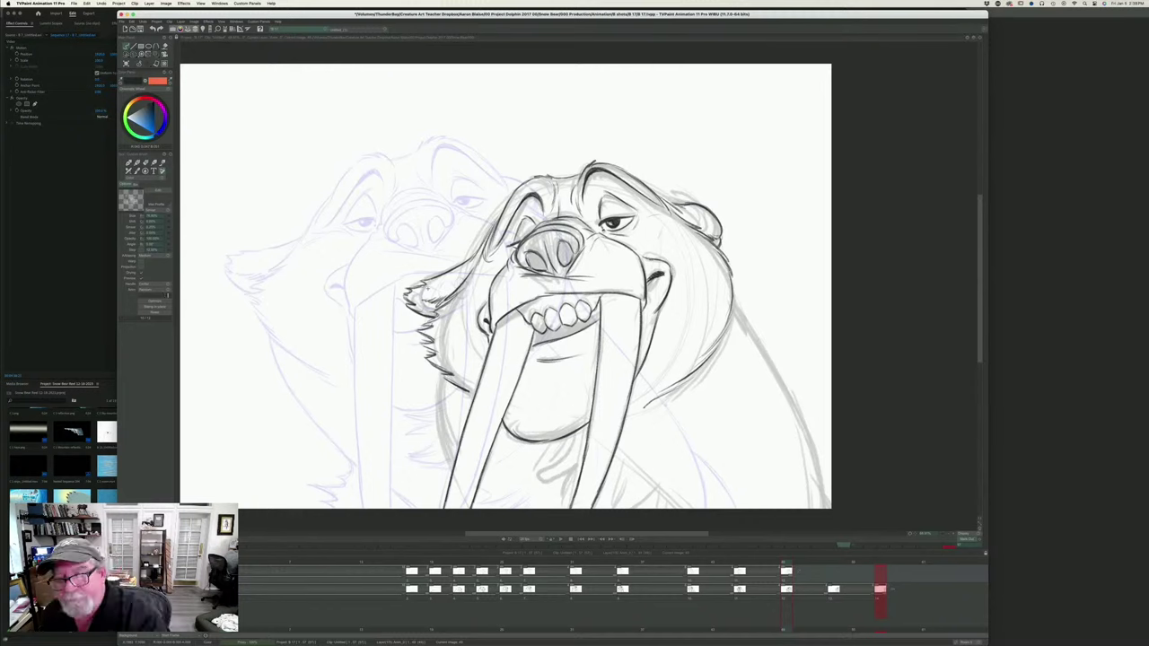
- Ink the long shoulder and back contour from the right cheek down to the canvas edge, thicken it and compare with the previous drawing
left_click_drag(733, 292, 821, 485)
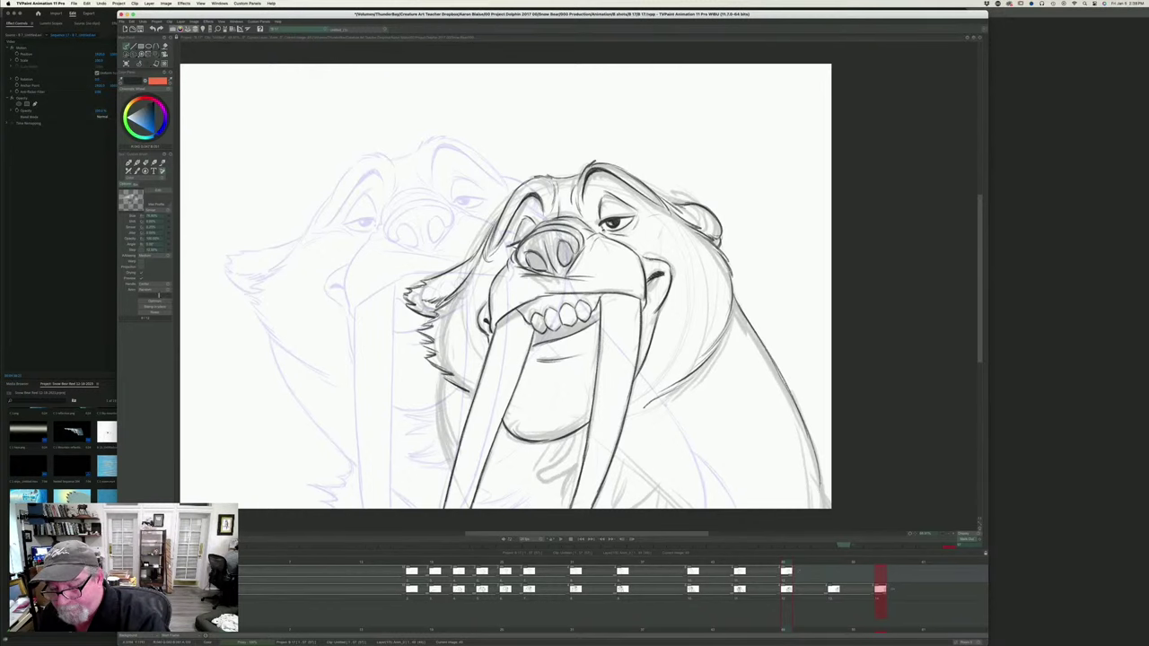
left_click_drag(804, 424, 824, 509)
left_click_drag(772, 360, 794, 399)
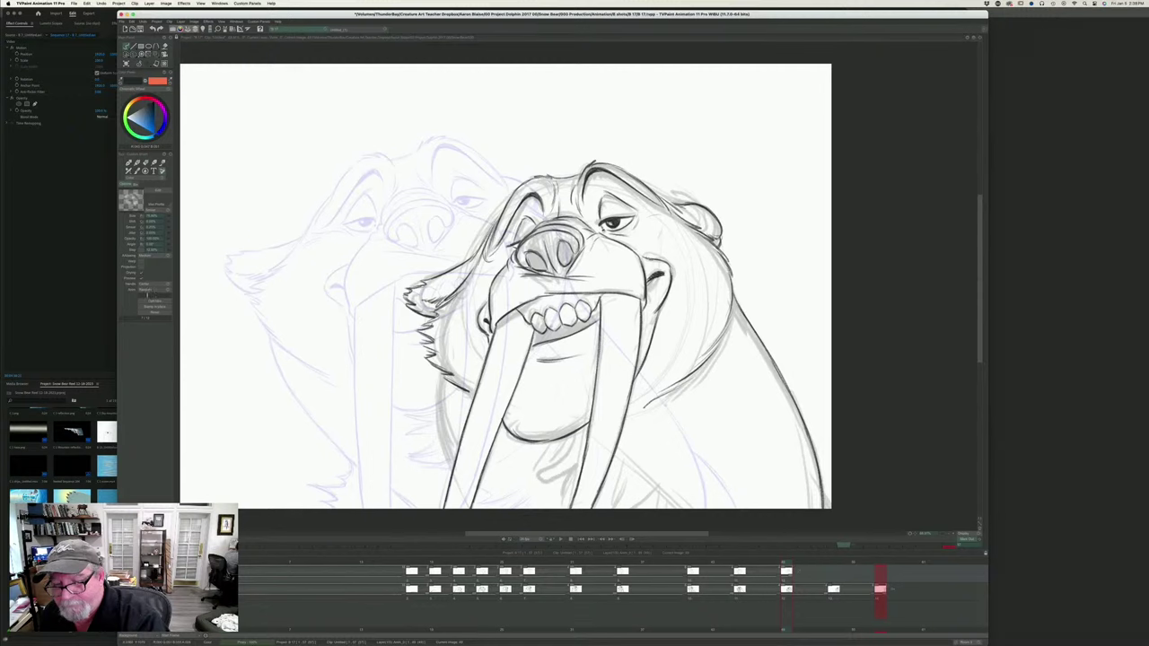
key("Left")
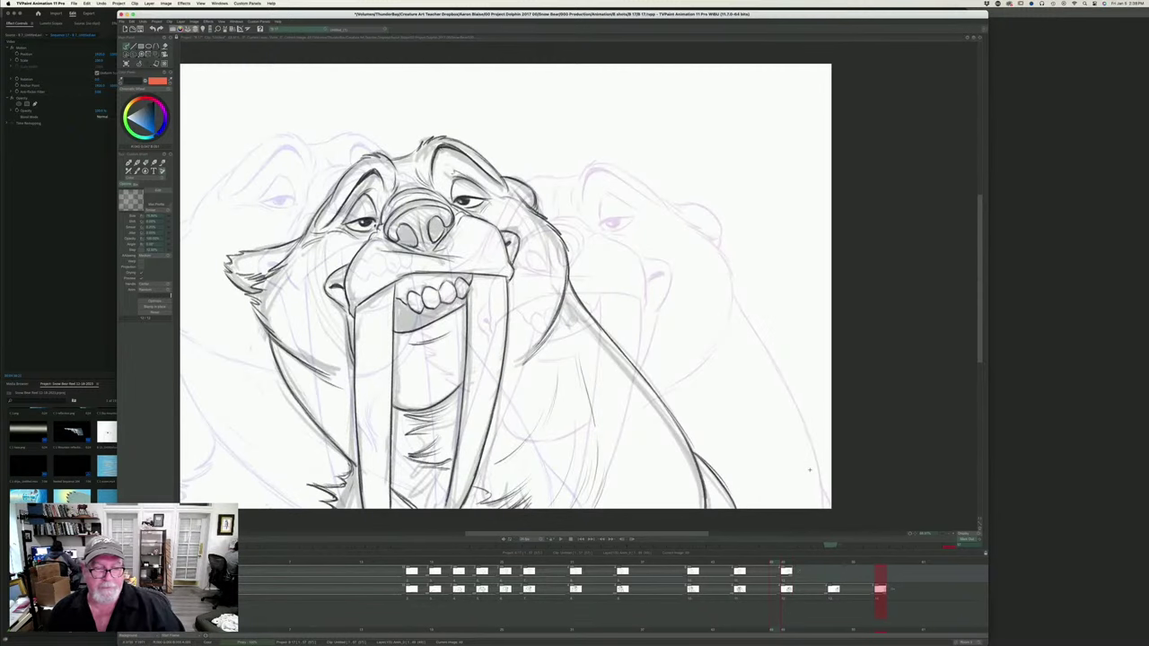
key("Right")
key("Left")
key("Right")
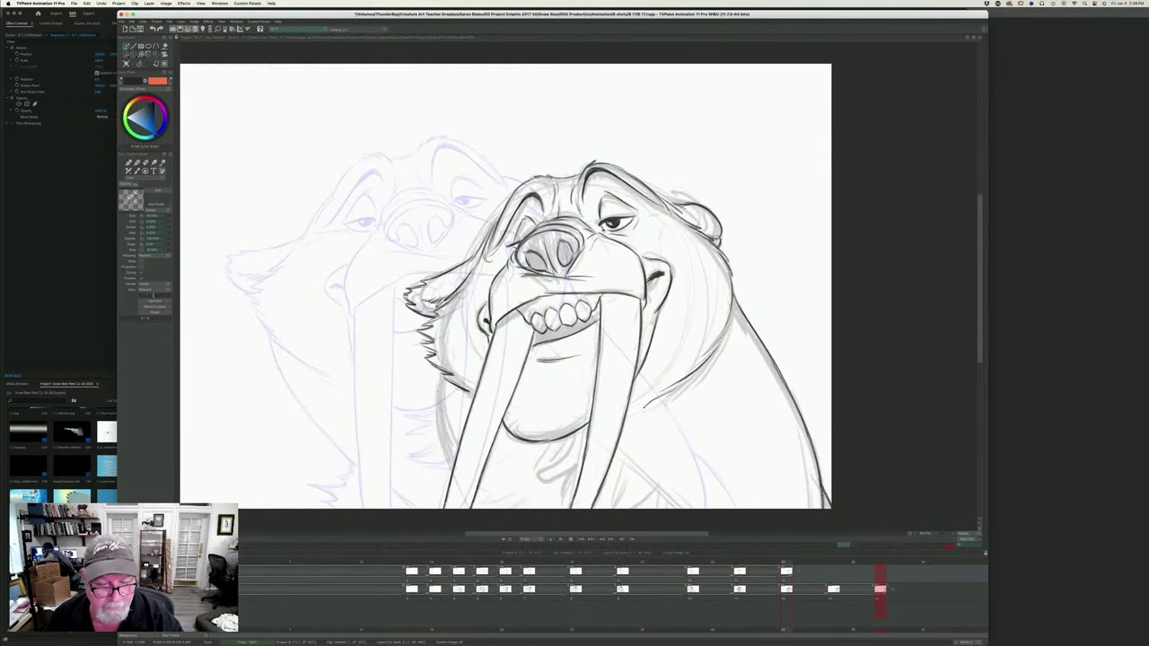
- Ink the neck contour below the left cheek fur down to the left tusk, comparing with the previous drawing
left_click_drag(442, 370, 452, 470)
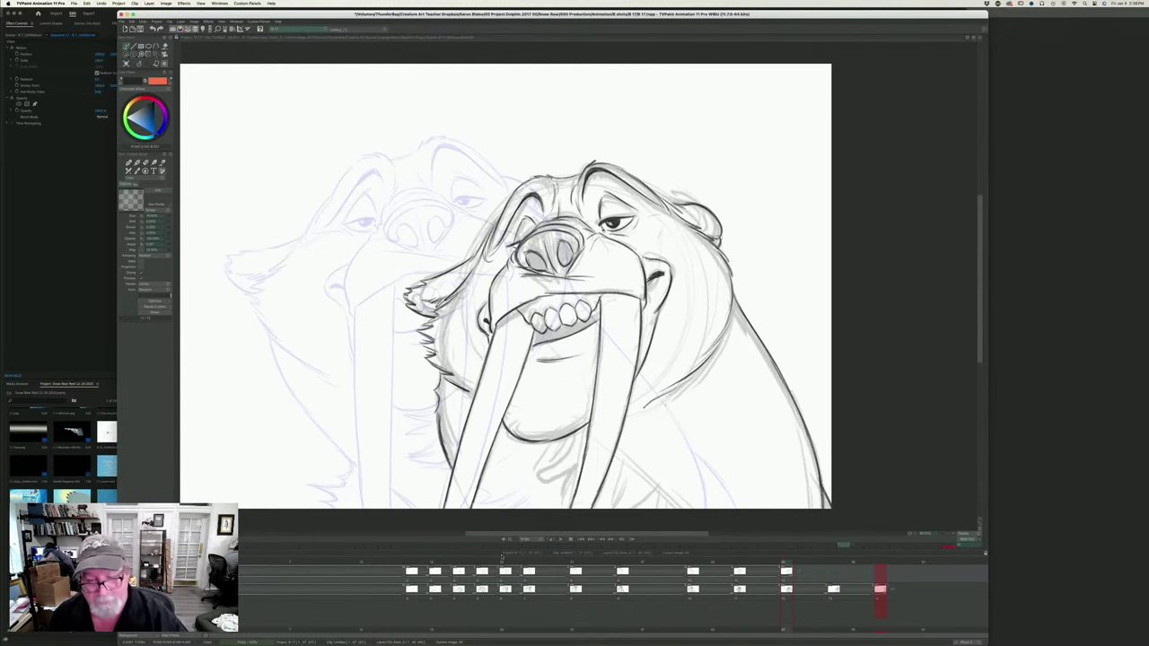
key("Left")
key("Right")
key("Left")
key("Right")
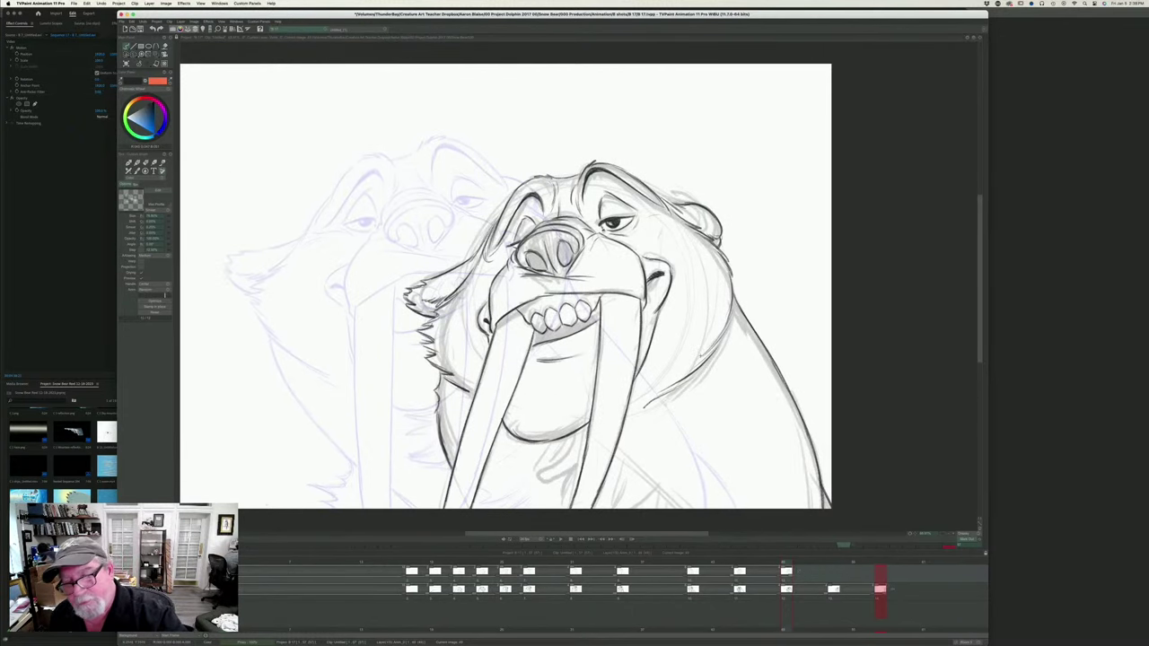
- Ink thin curved fold strokes on the chest and shoulder below the right cheek, comparing with the previous drawing
left_click_drag(668, 442, 698, 387)
left_click_drag(647, 483, 690, 439)
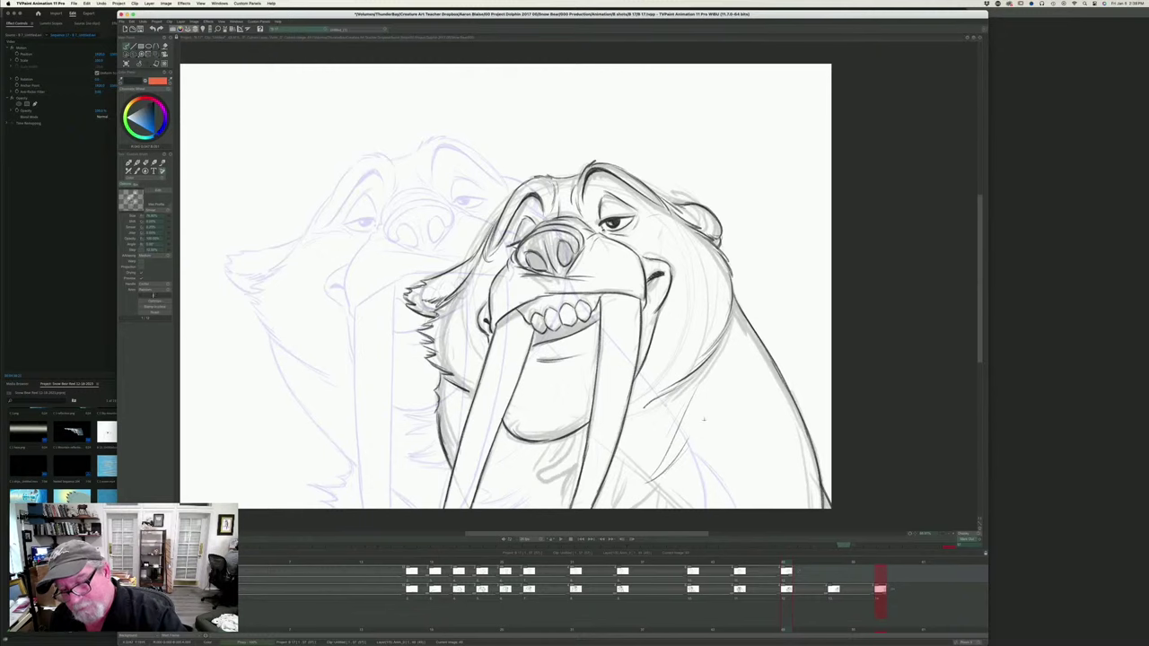
left_click_drag(727, 398, 700, 508)
left_click_drag(726, 448, 707, 508)
left_click_drag(734, 463, 716, 509)
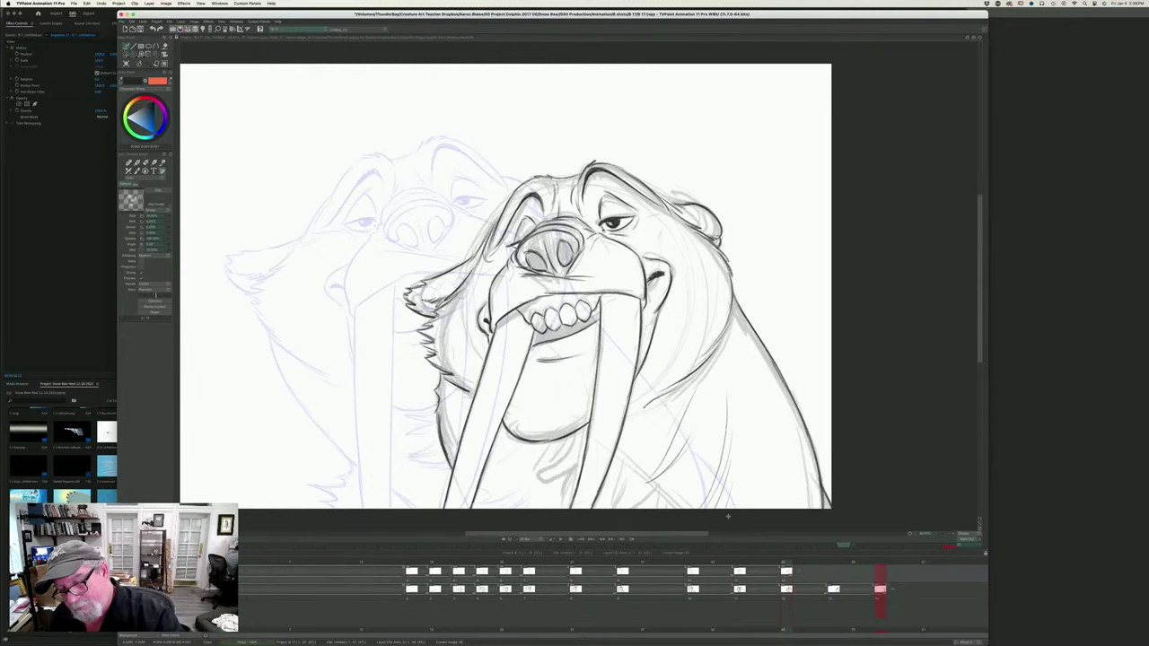
left_click_drag(743, 454, 731, 509)
key("Left")
key("Right")
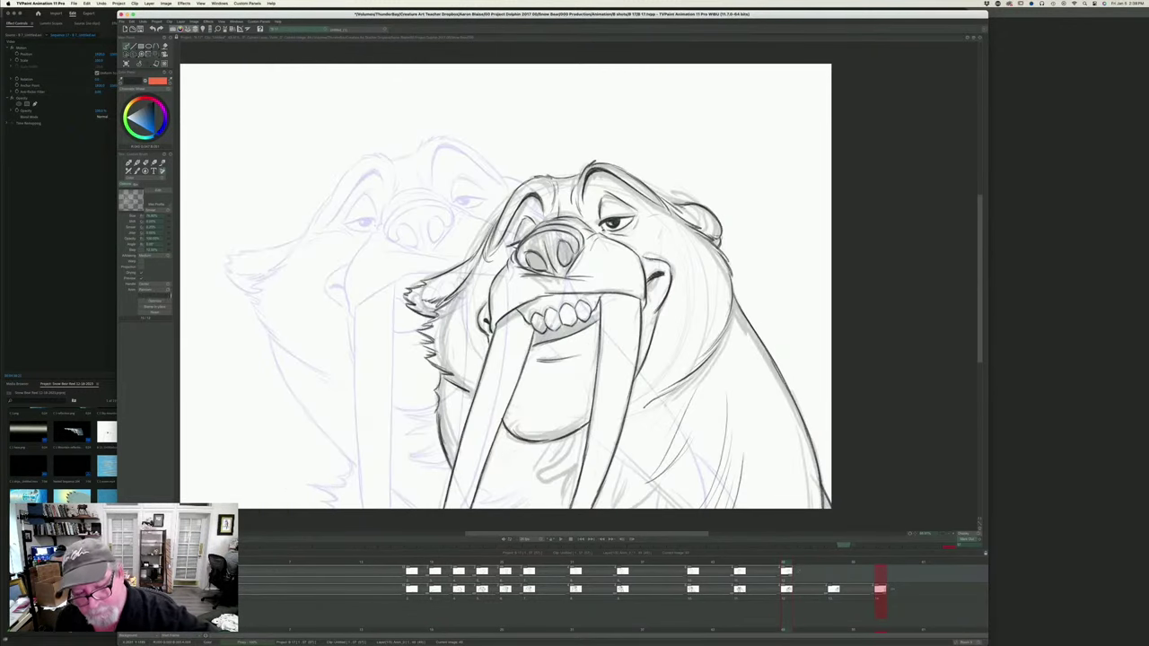
- Ink the chest fur tufts below the chin, between the tusks and beyond the right tusk, comparing with the previous drawing
mouse_move(544, 448)
left_mouse_down()
mouse_move(574, 436)
mouse_move(573, 451)
mouse_move(533, 478)
left_mouse_up()
left_click_drag(534, 478, 565, 477)
mouse_move(536, 482)
left_mouse_down()
mouse_move(560, 483)
mouse_move(548, 484)
left_mouse_up()
mouse_move(573, 480)
left_mouse_down()
mouse_move(555, 494)
mouse_move(600, 493)
left_mouse_up()
key("Left")
key("Right")
left_click_drag(601, 493, 626, 483)
mouse_move(629, 481)
left_mouse_down()
mouse_move(618, 492)
mouse_move(660, 495)
mouse_move(651, 508)
left_mouse_up()
key("Left")
key("Right")
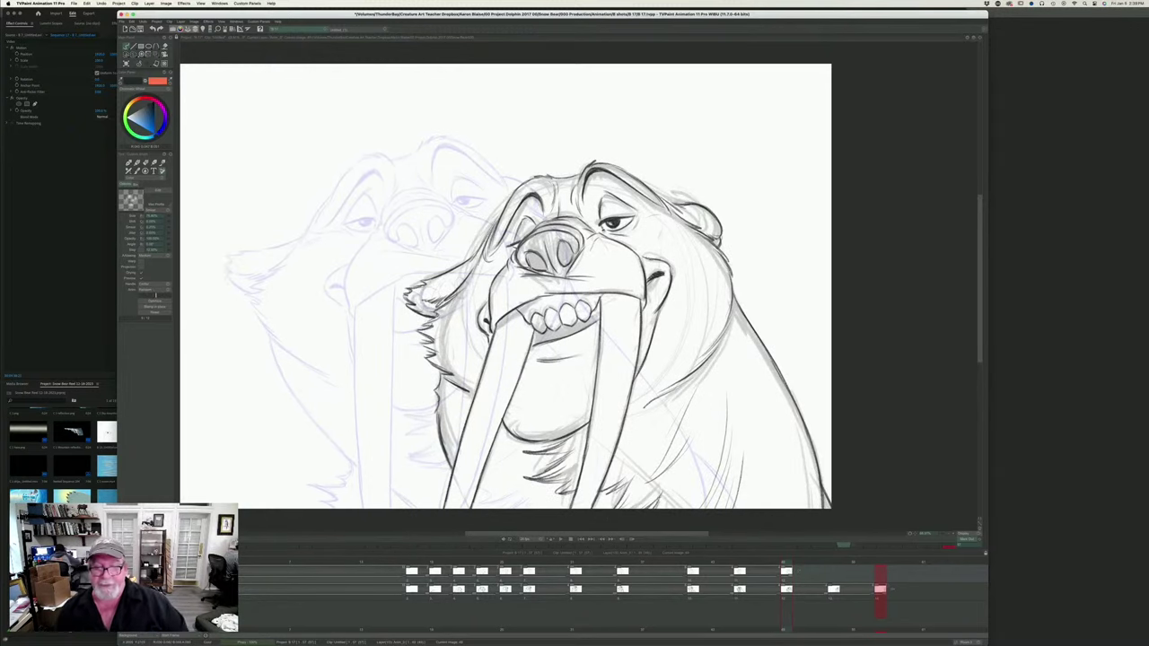
- Ink the short neck stroke below the right cheek and a small line beside the left tusk's lower end, comparing with the previous drawing
key("Left")
key("Right")
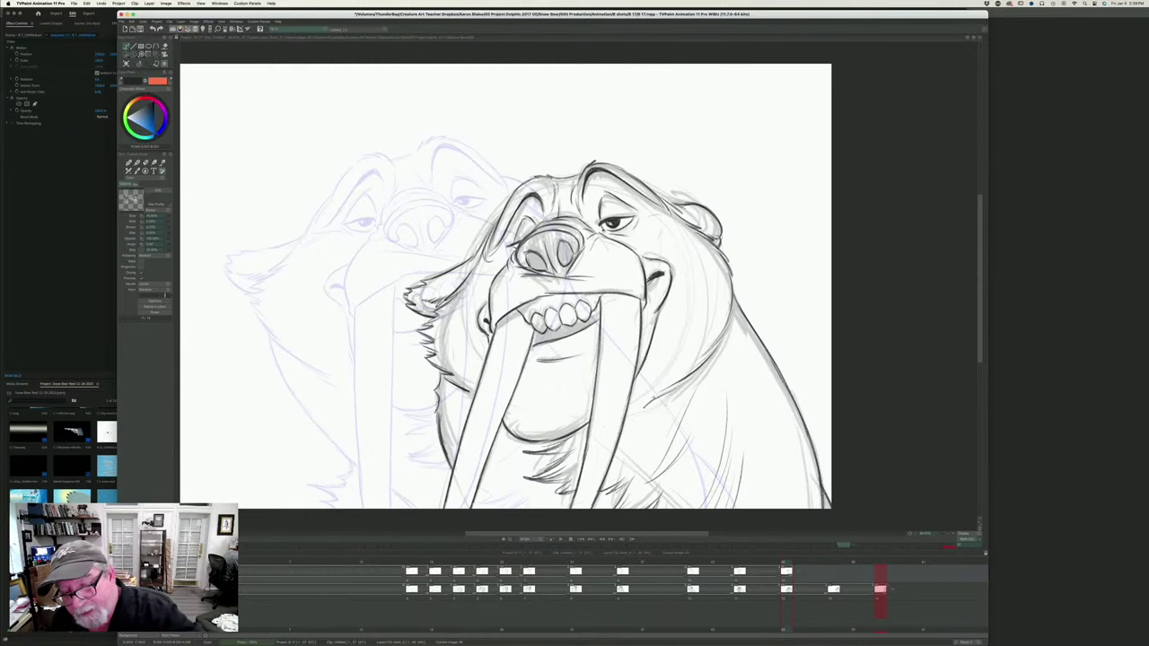
mouse_move(640, 396)
left_mouse_down()
mouse_move(675, 378)
mouse_move(667, 386)
left_mouse_up()
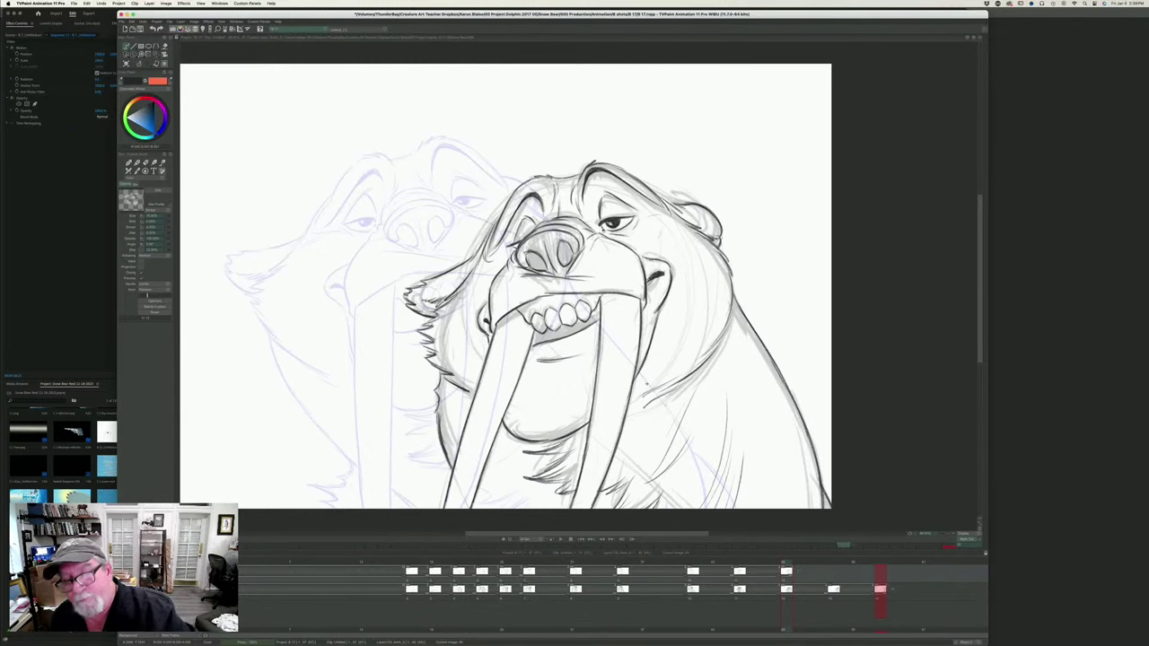
key("Left")
key("Right")
key("Left")
key("Right")
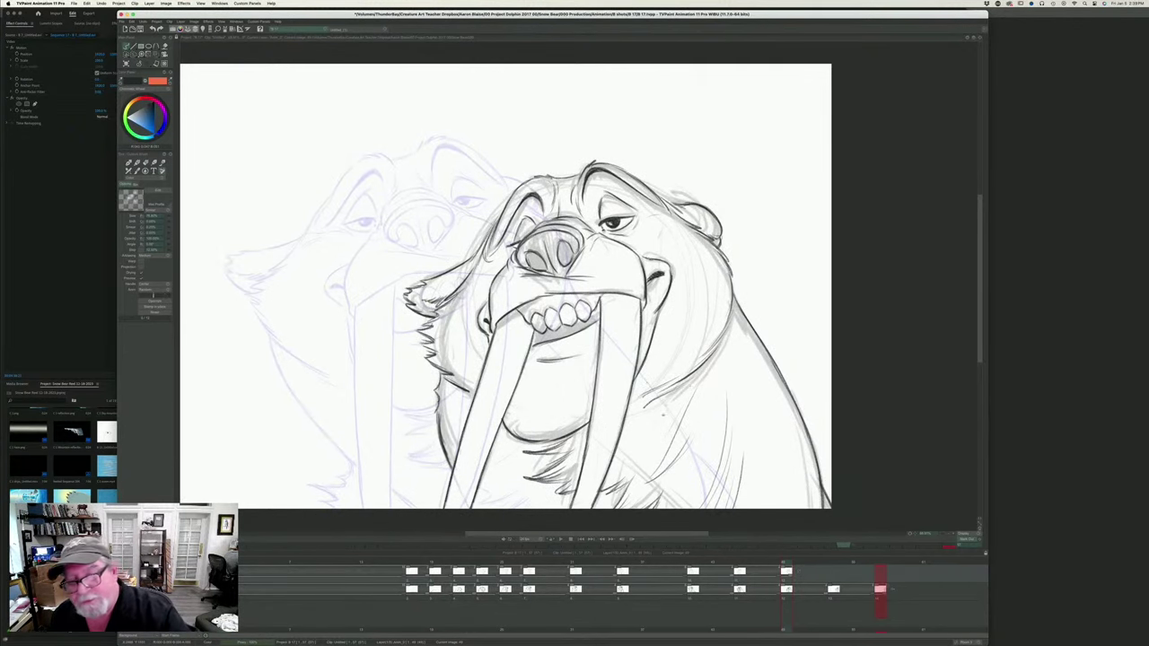
key("Left")
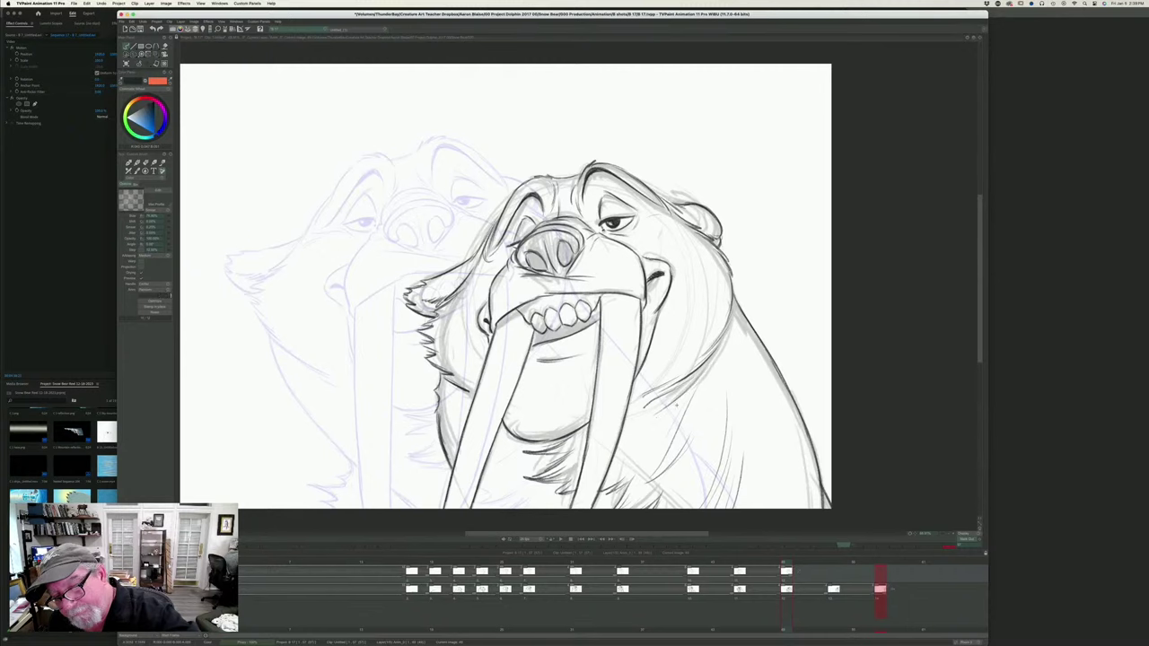
key("Right")
key("Left")
key("Right")
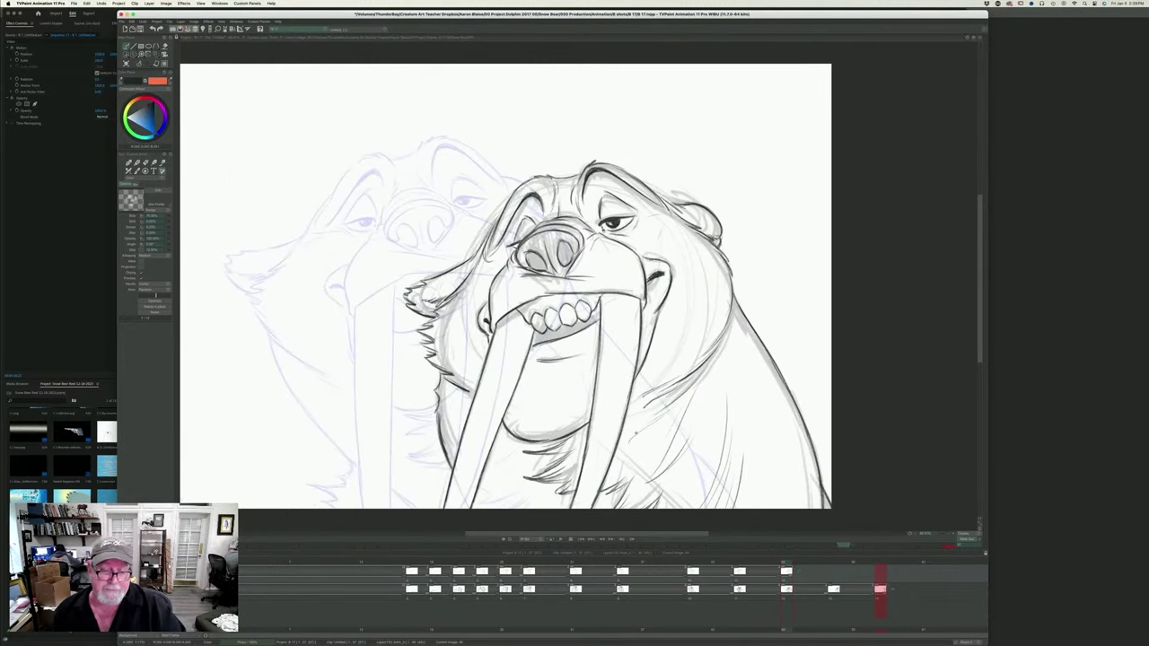
key("Left")
key("Right")
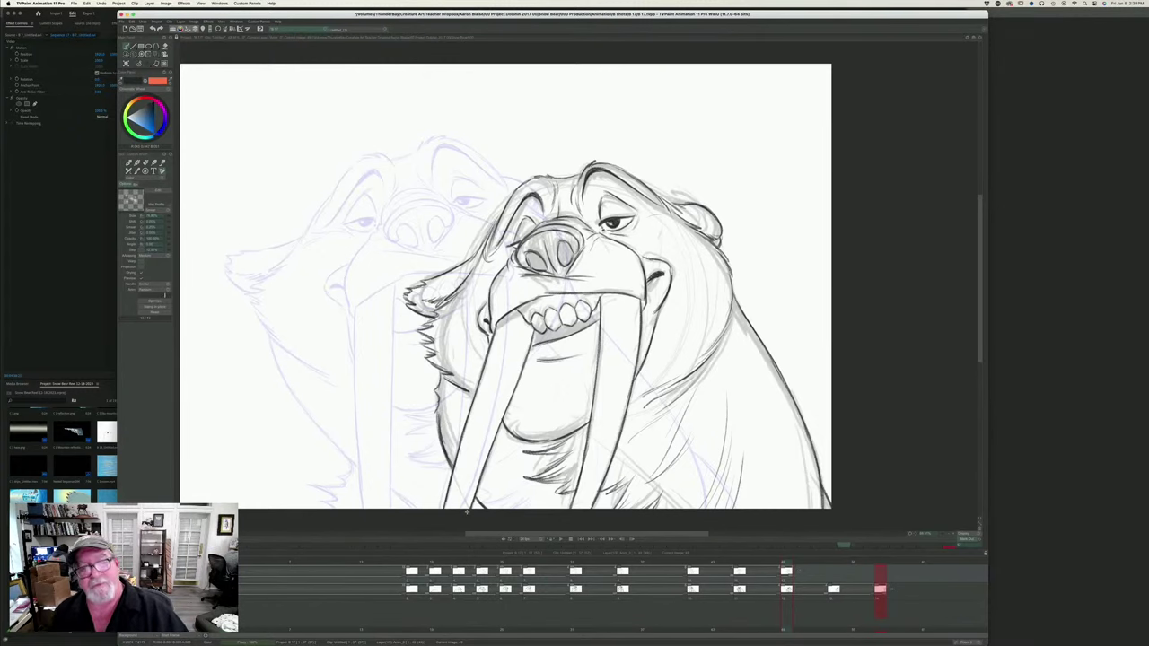
- Flip repeatedly between the inked bear drawing and the previous one to check how the pose changes
key("Left")
key("Right")
key("Left")
key("Right")
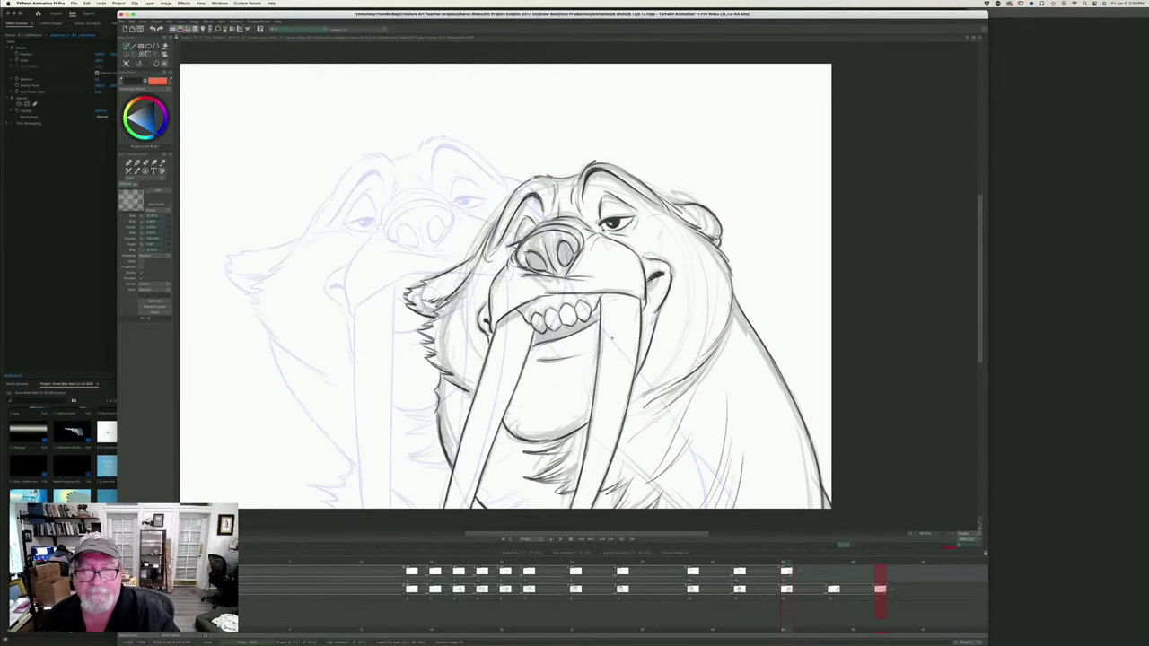
key("Left")
key("Right")
key("Left")
key("Right")
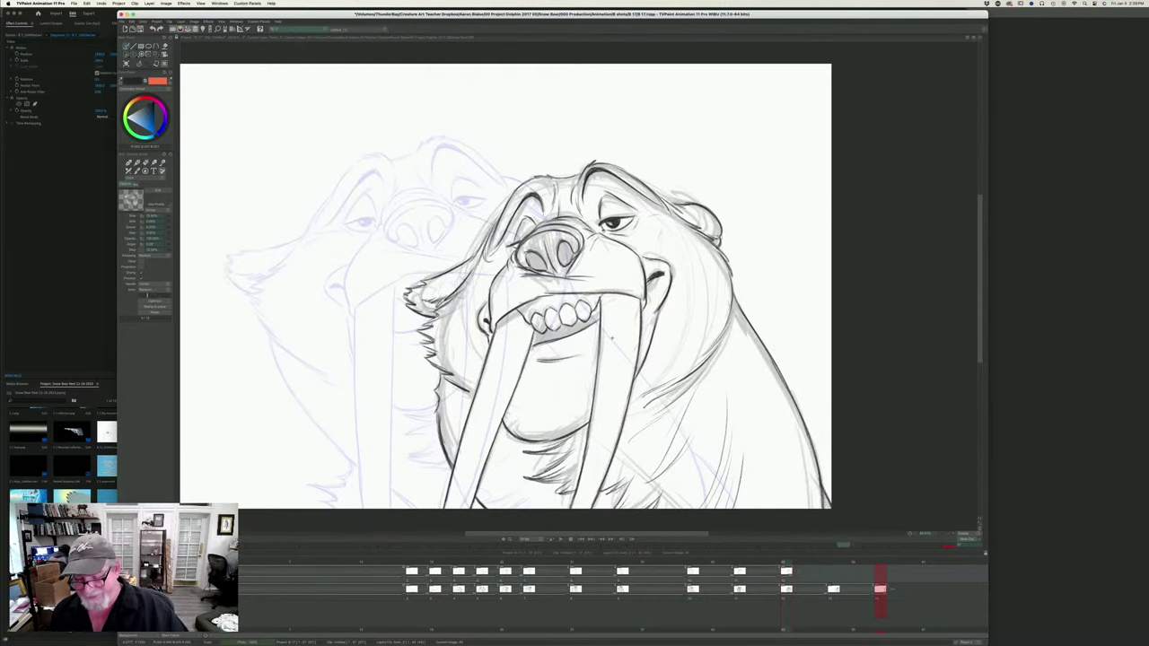
- Extend the inked drawing's exposure up to the next rough drawing, comparing with the previous drawing
key("Left")
key("Right")
key("Left")
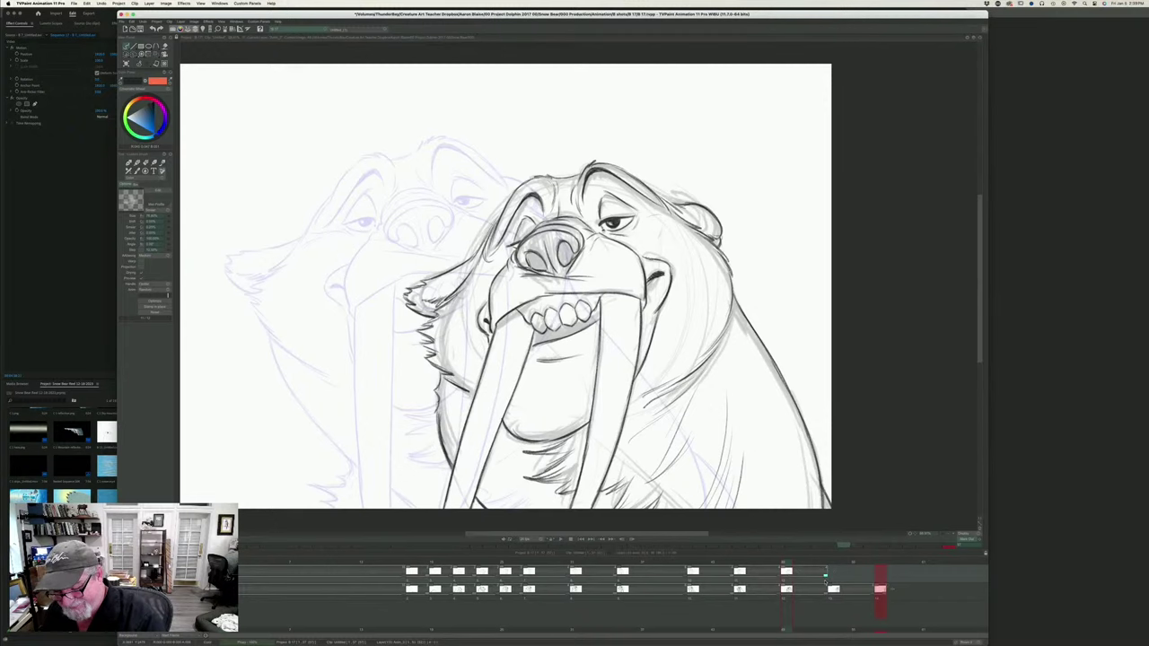
key("Right")
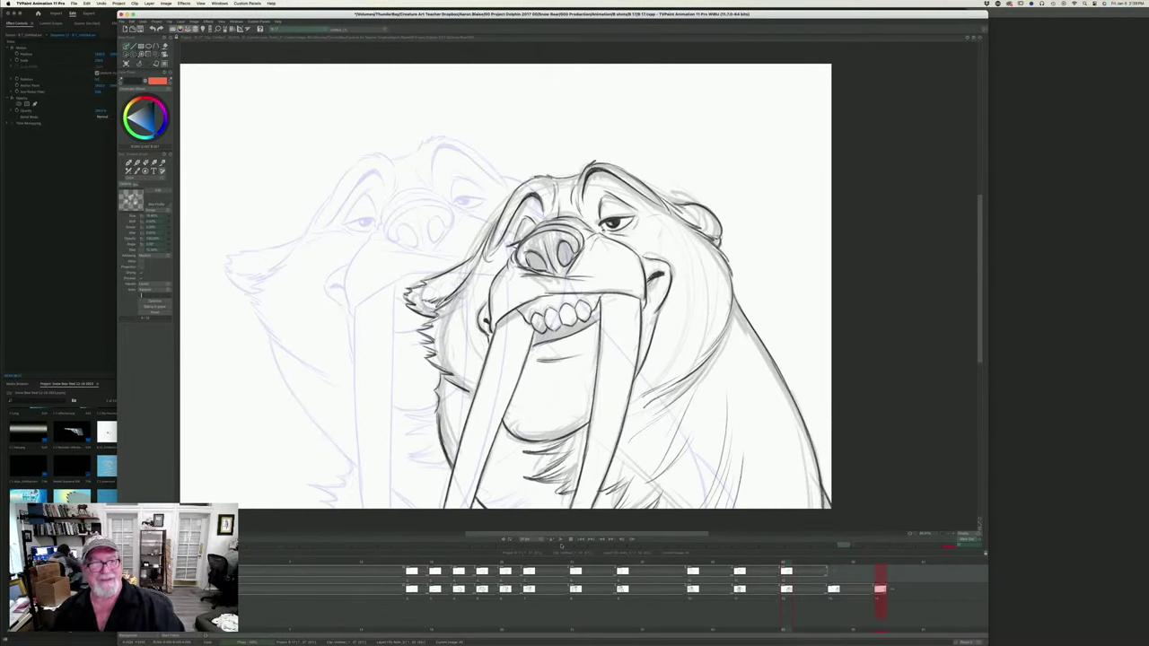
- Play the animation to review the inked drawings, stop playback and save the project
left_click(560, 540)
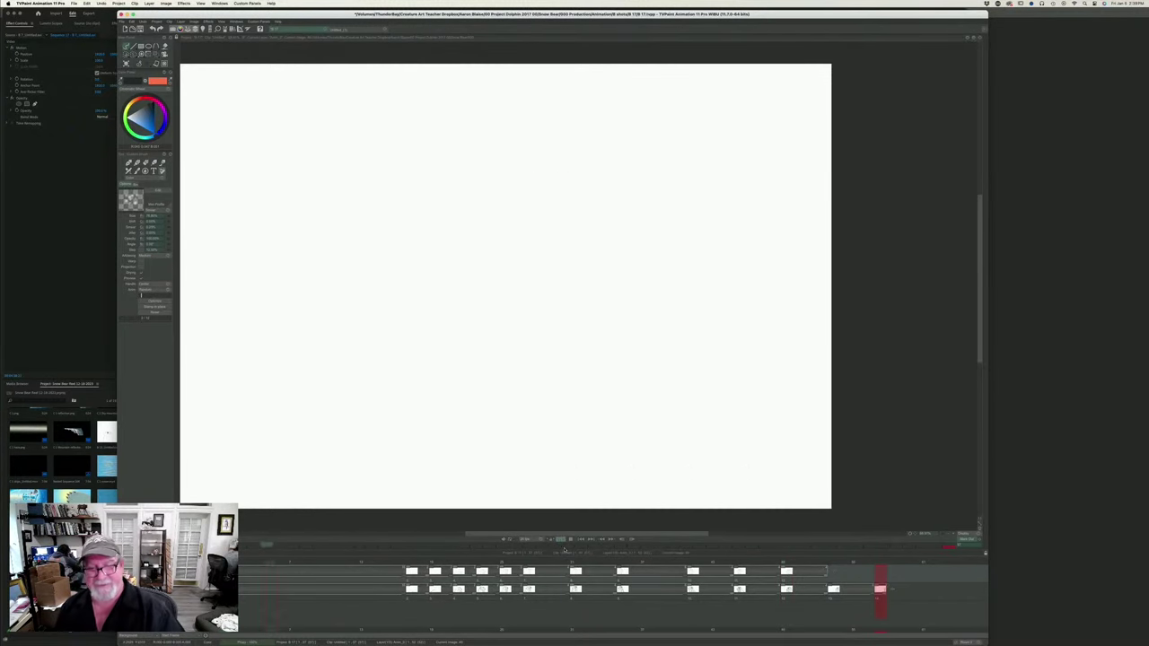
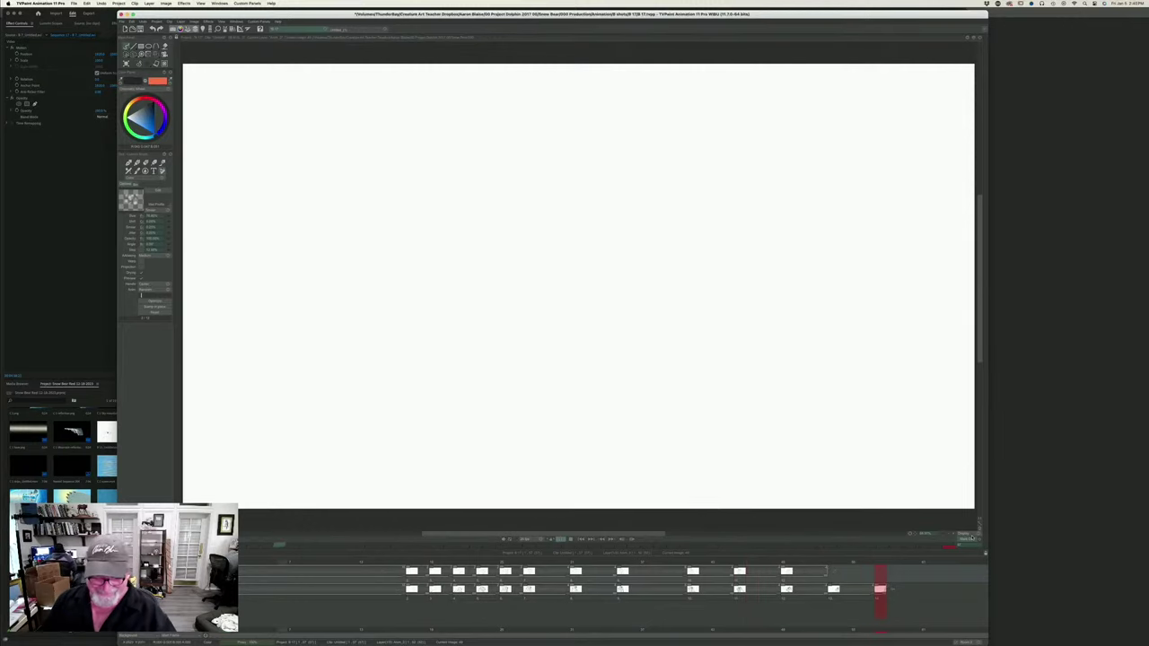
left_click(571, 540)
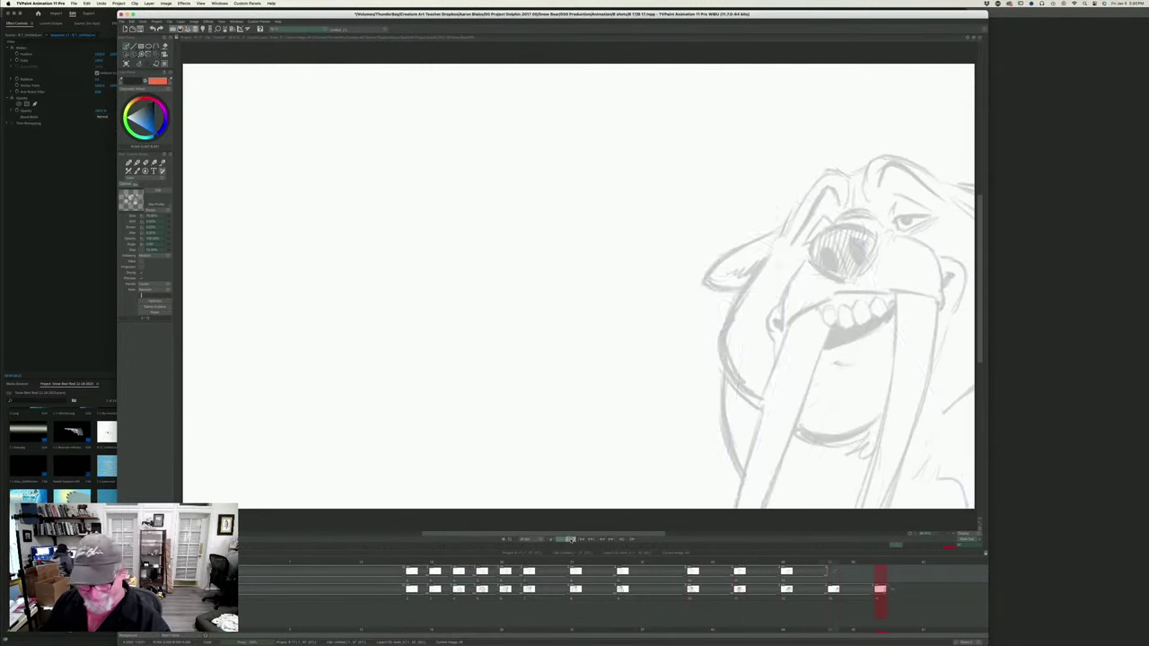
key("super+s")
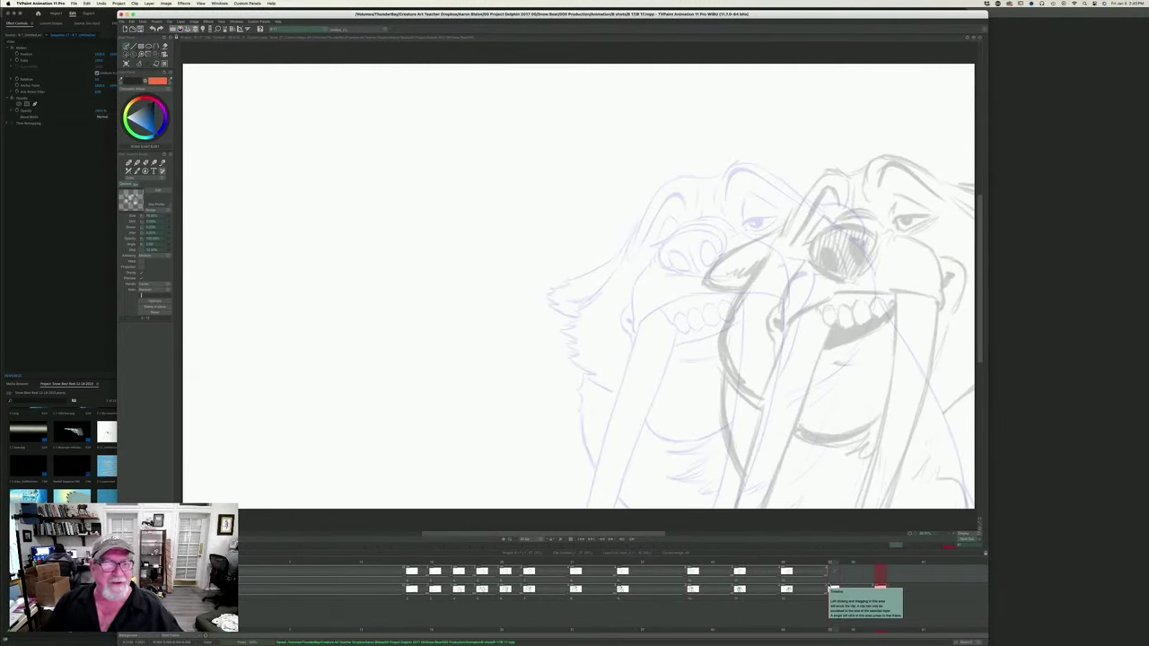
- Add a blank drawing on the ink layer over the next rough bear sketch and compare its pose with the previous drawing
key("F7")
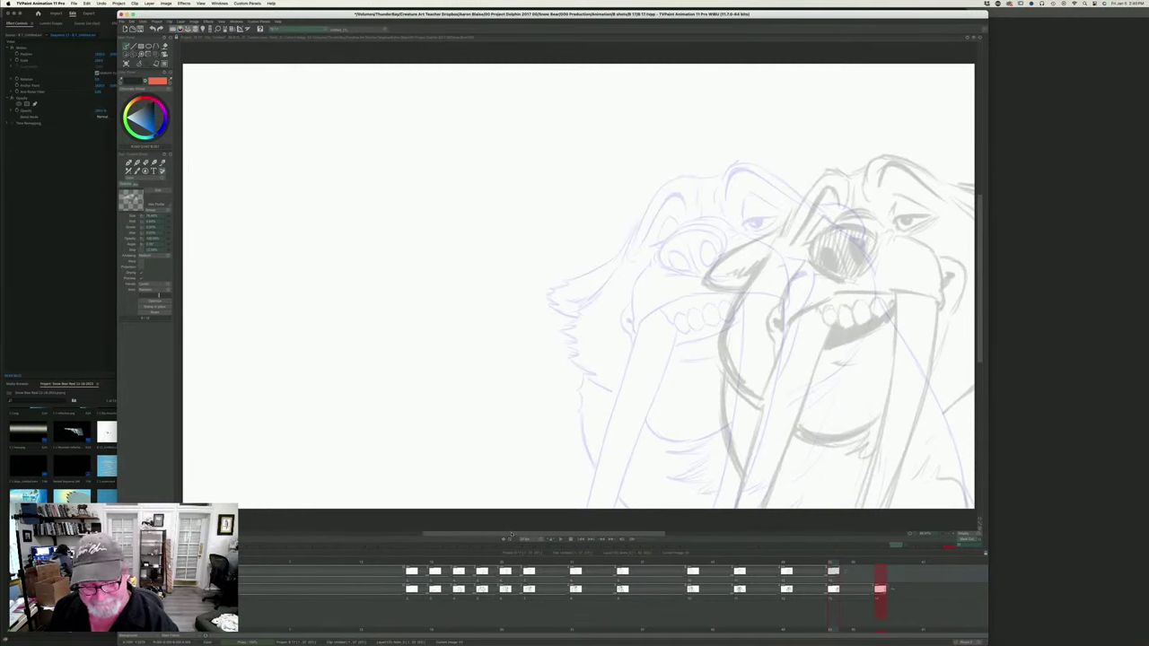
left_click_drag(516, 535, 561, 540)
scroll(499, 286, "right", 2)
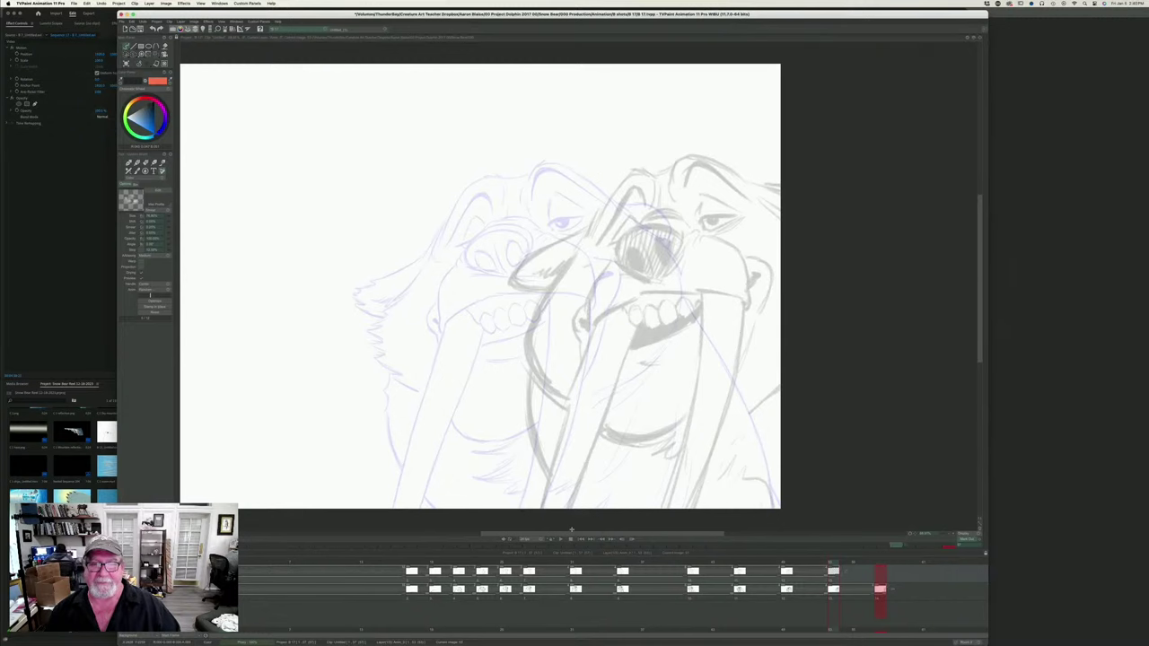
key("Left")
key("Right")
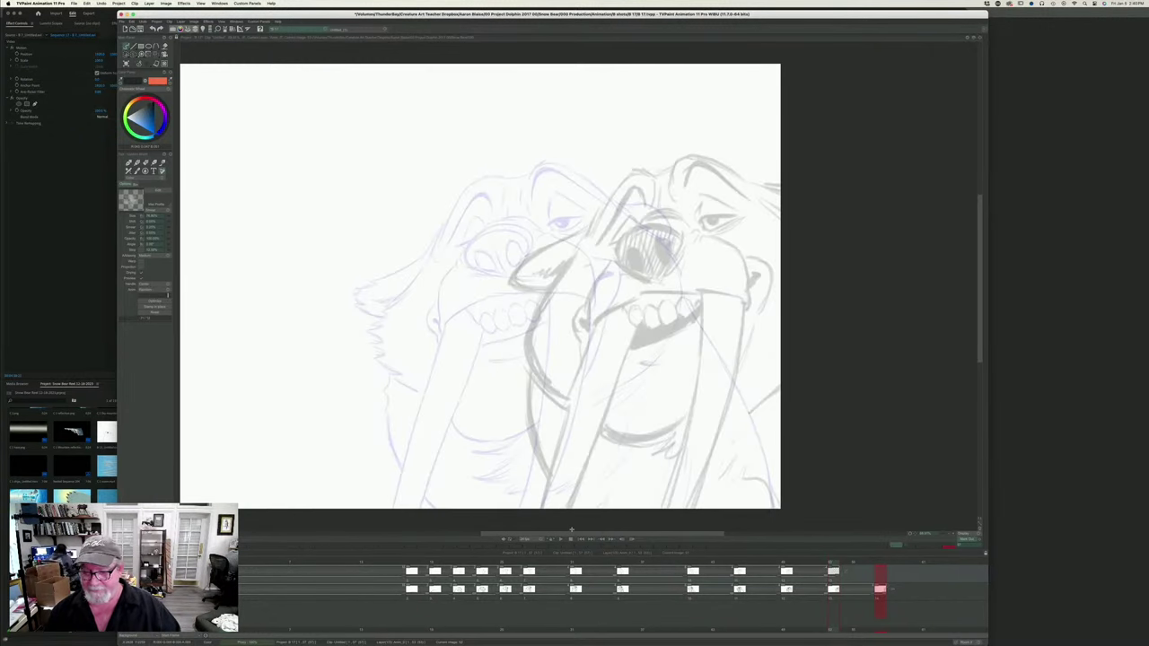
key("Left")
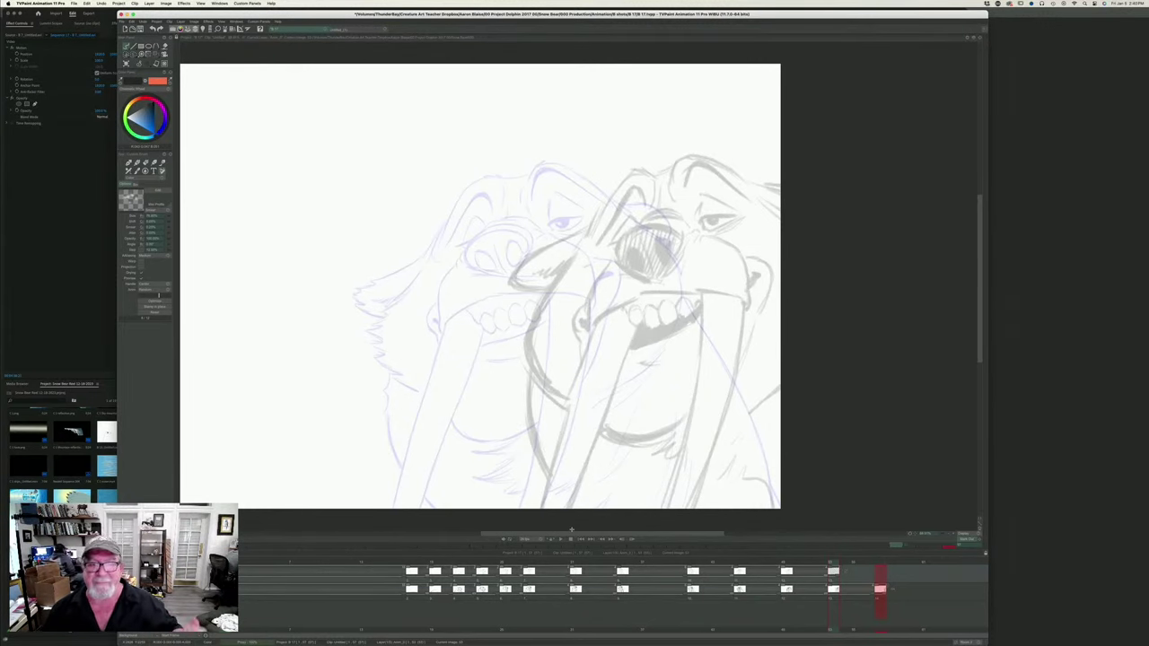
key("Left")
key("Right")
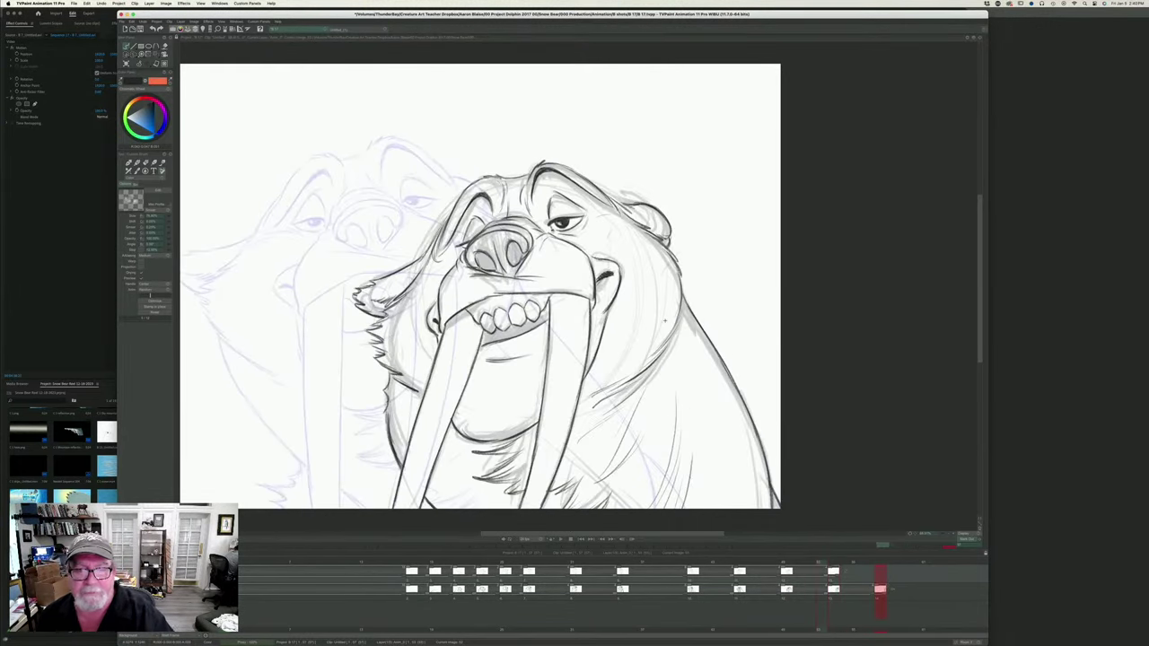
key("Right")
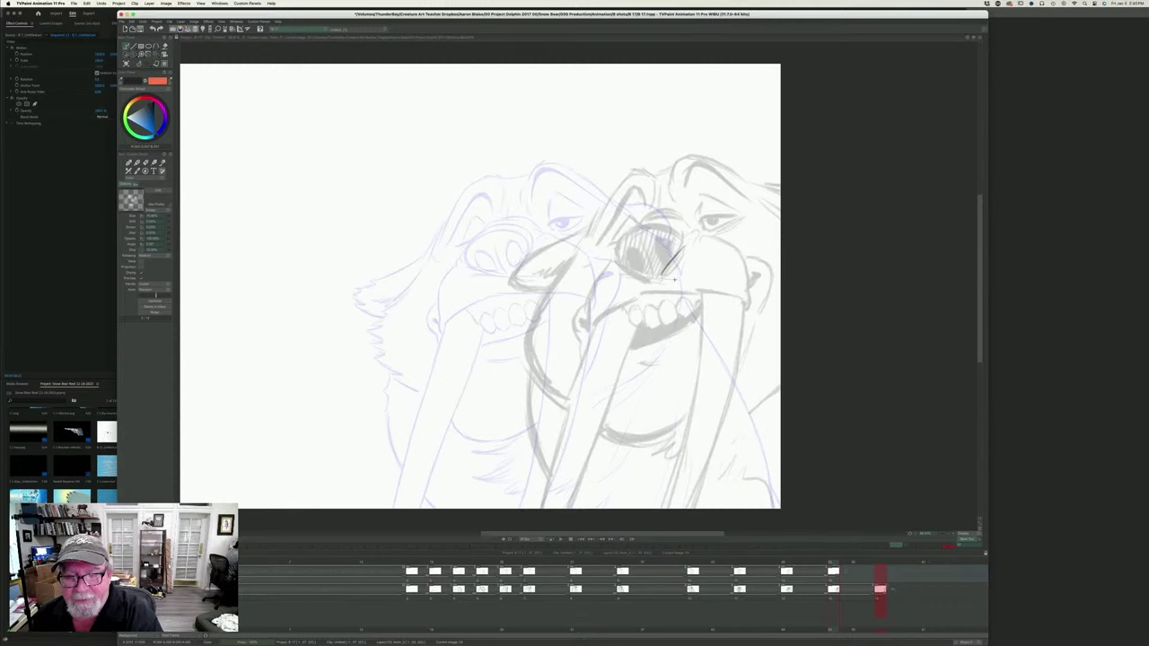
- Ink the horizontal muzzle line under the nose and reinforce its right end, comparing with the previous drawing
left_click_drag(681, 280, 618, 274)
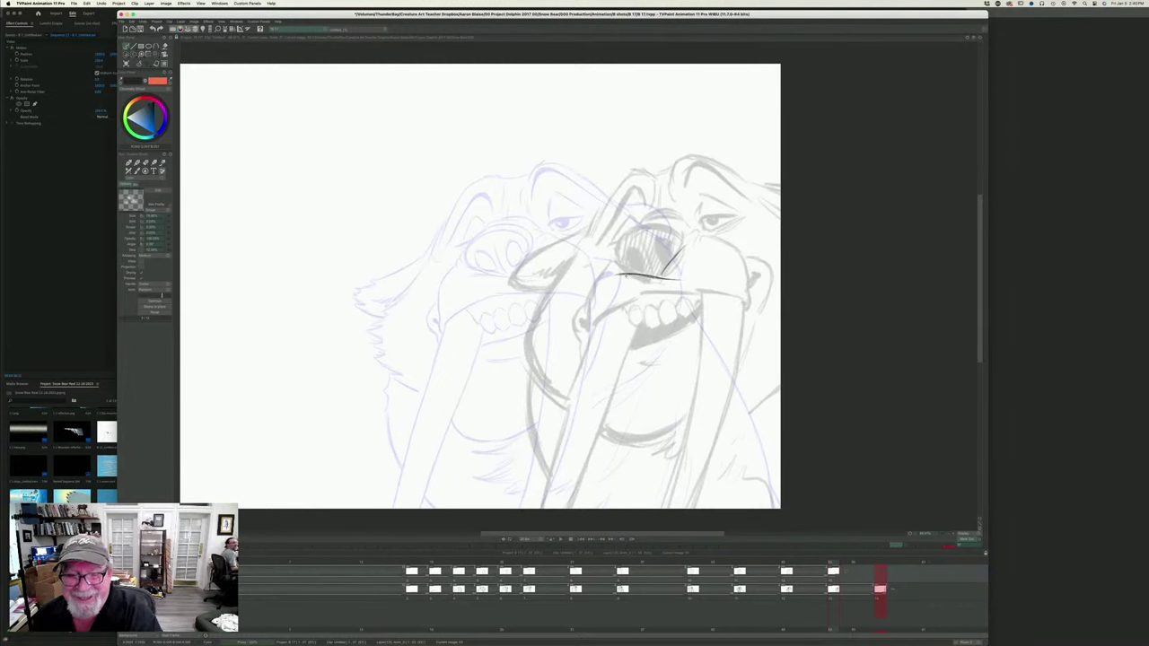
key("Left")
key("Right")
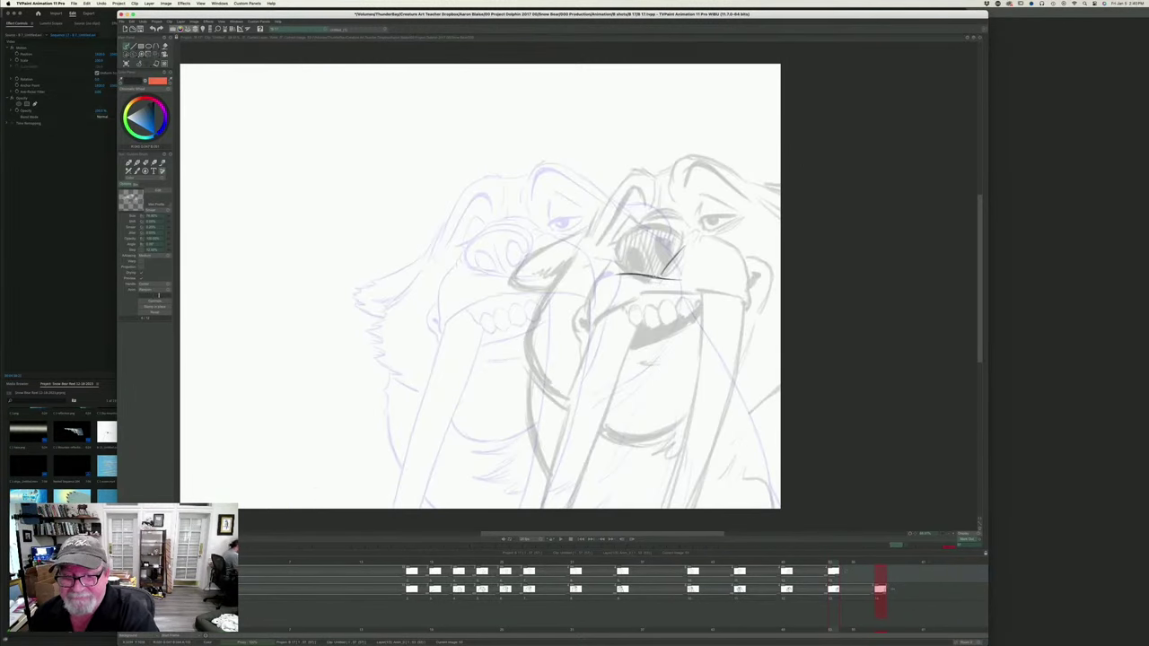
left_click_drag(660, 276, 680, 278)
key("Left")
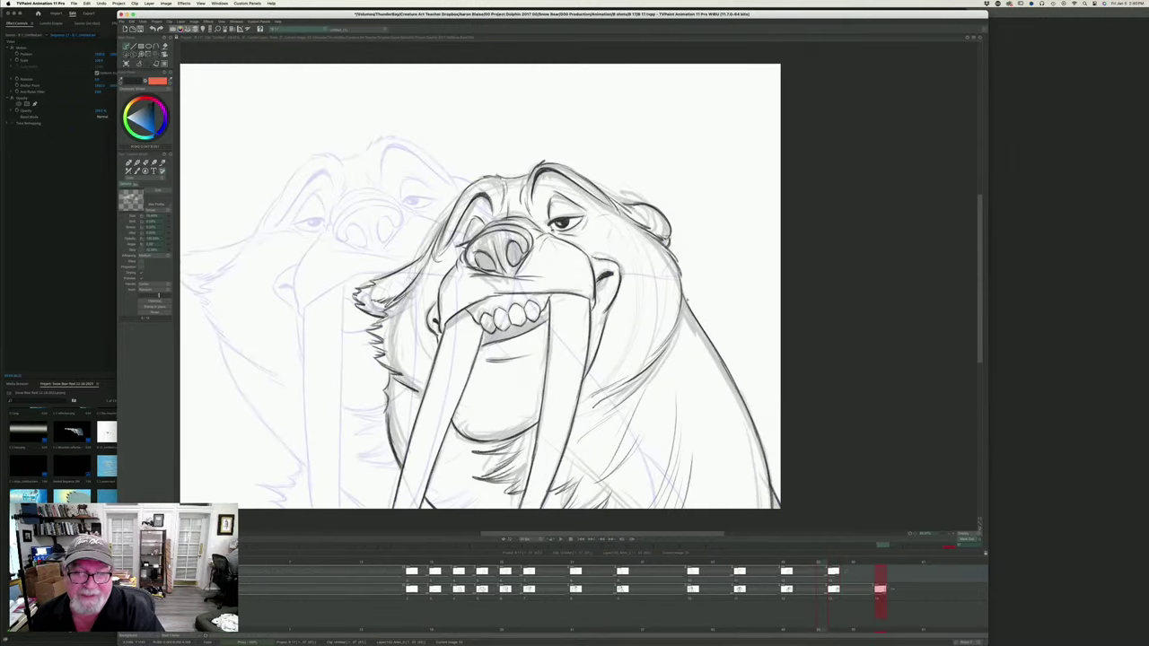
key("Right")
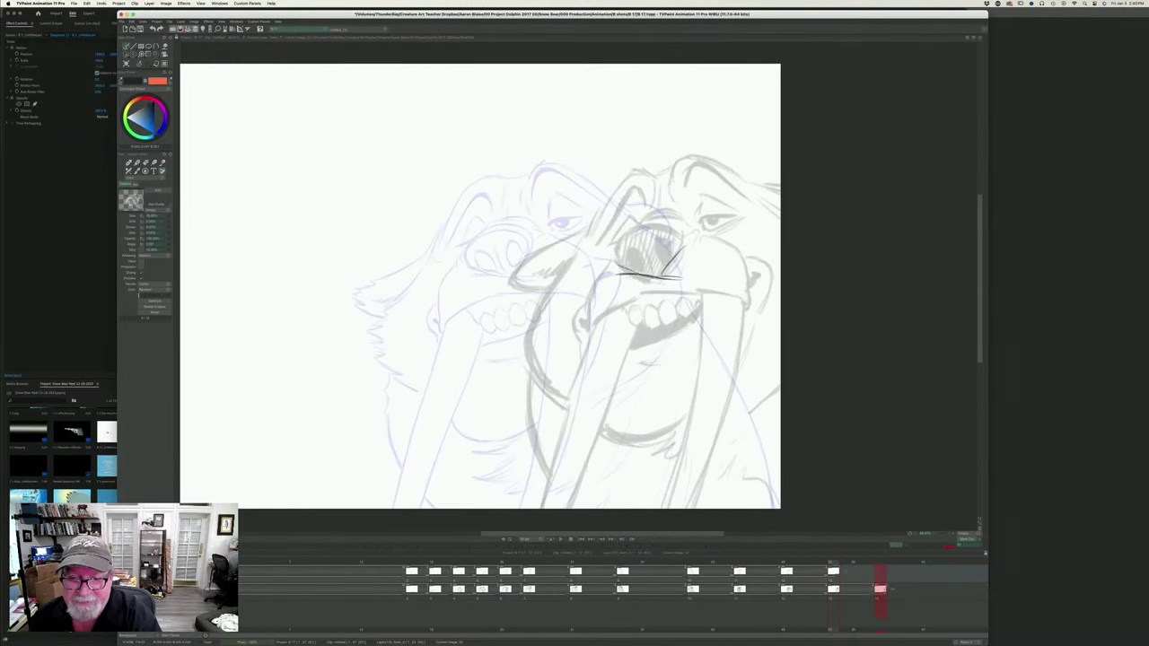
- Ink the nose's lower left contour, centre crease and right edge, comparing with the previous drawing
left_click_drag(638, 274, 614, 264)
key("Left")
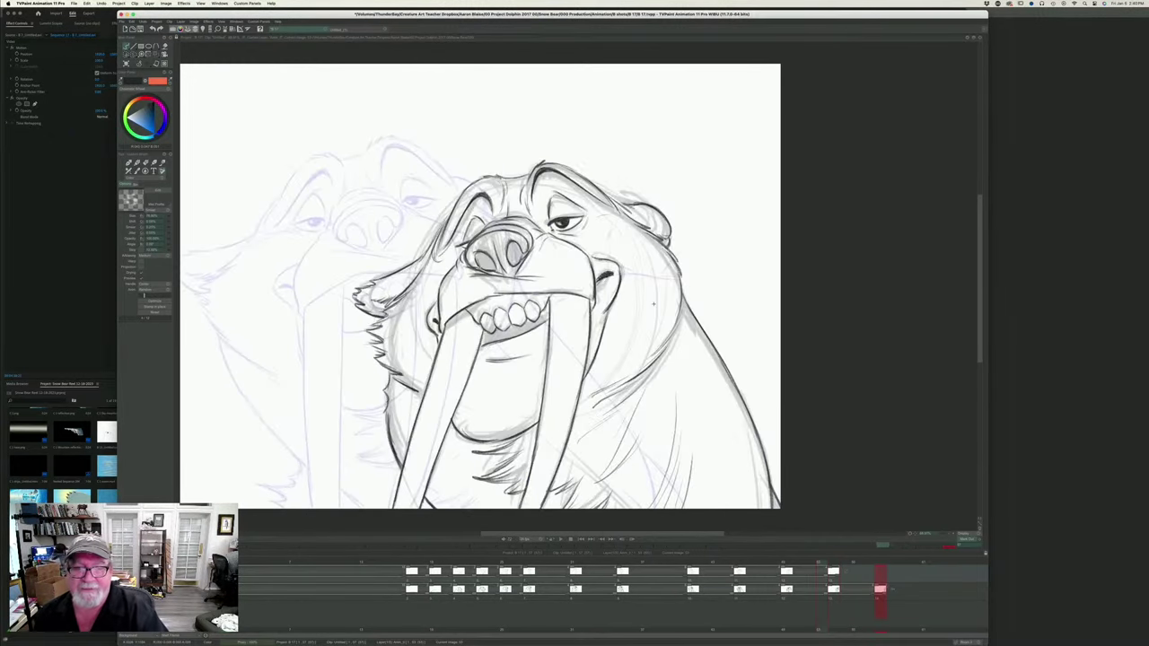
key("Right")
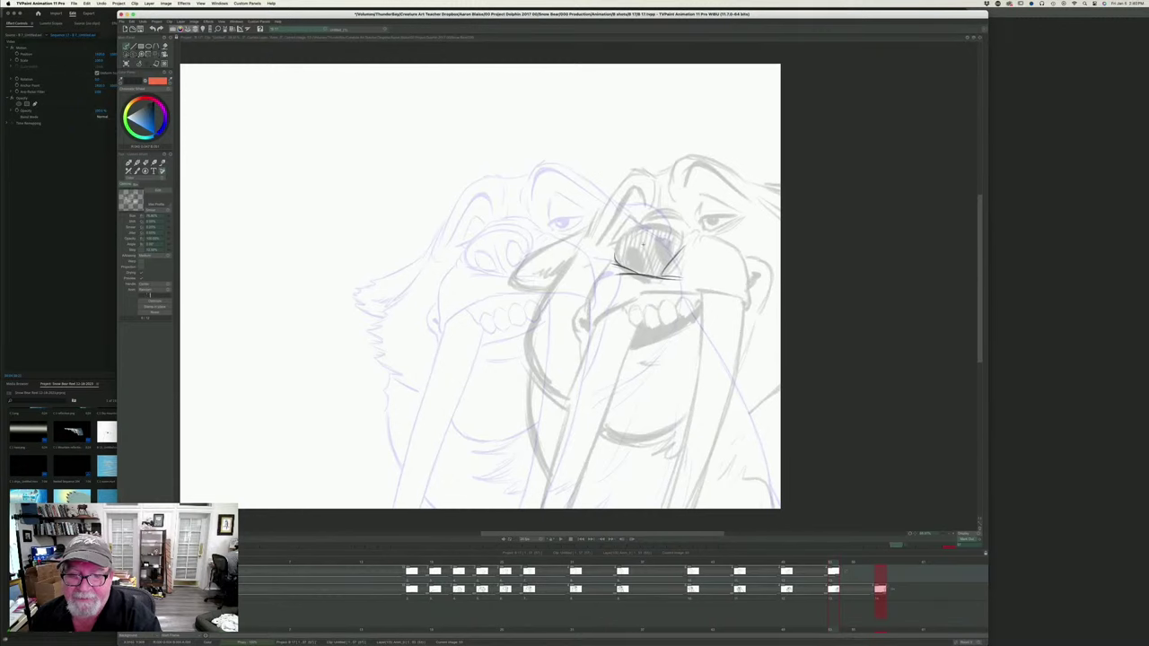
key("Left")
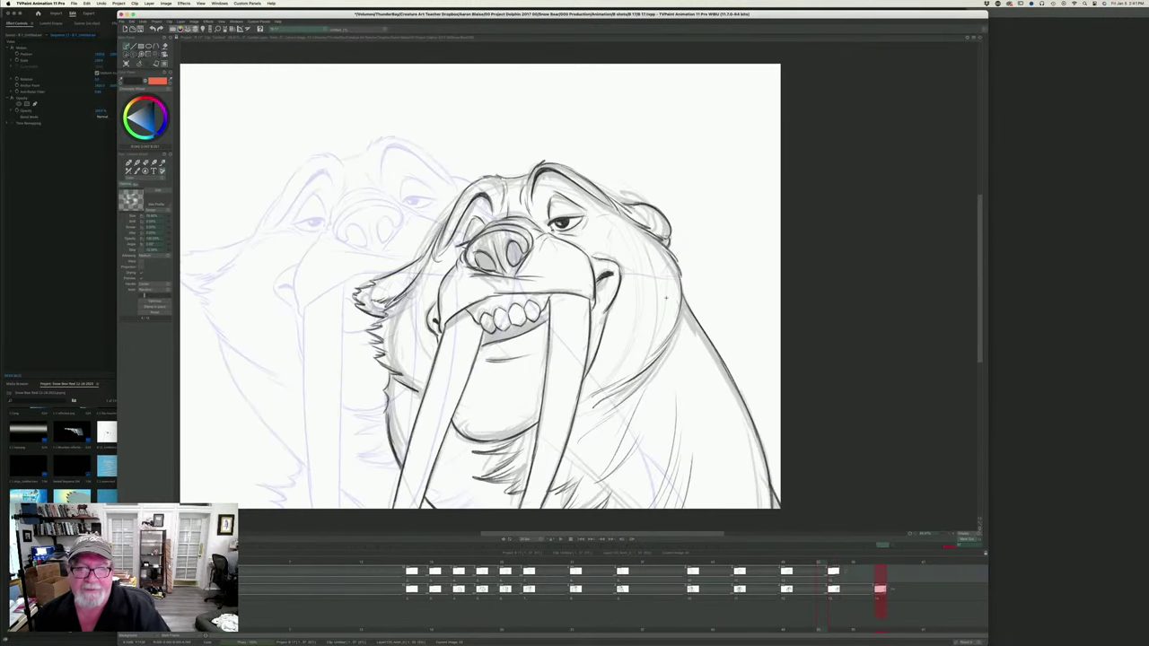
key("Right")
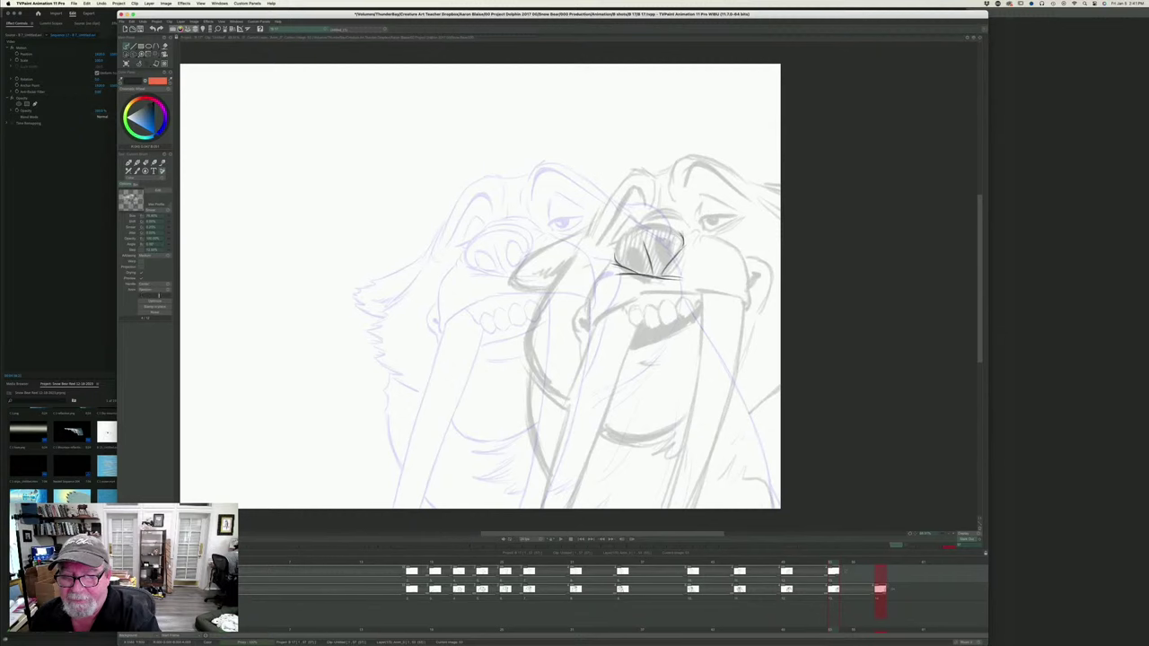
key("Left")
key("Right")
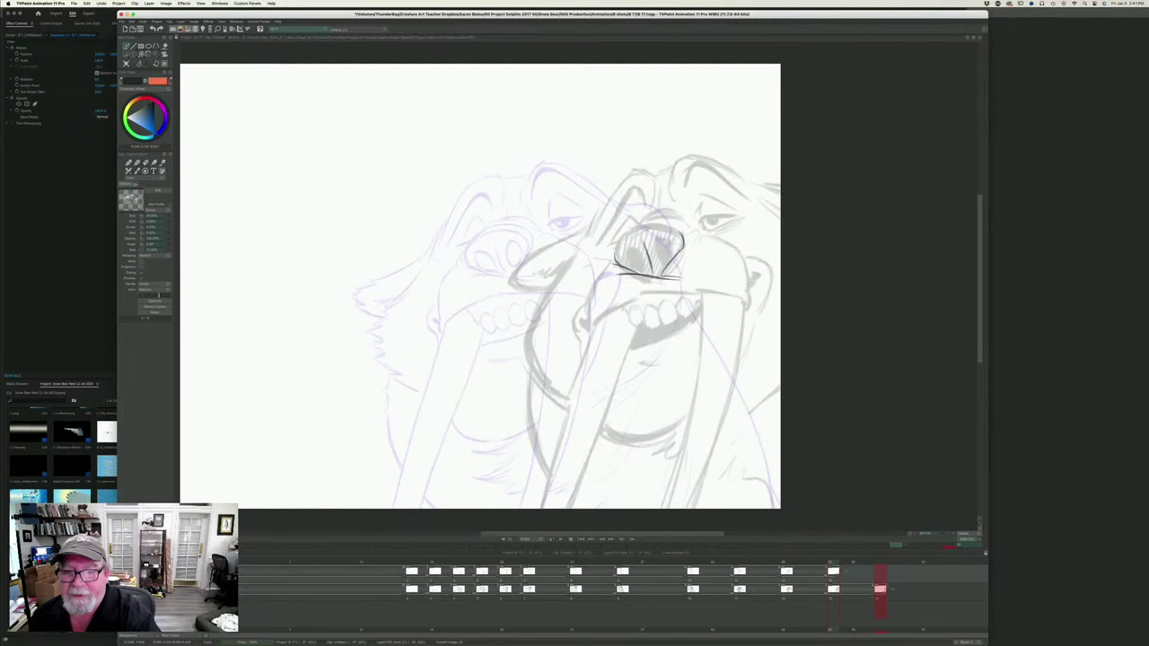
- Ink the curved top contour of the nose from right to left and thicken it, comparing with the previous drawing
mouse_move(683, 226)
left_mouse_down()
mouse_move(633, 228)
mouse_move(614, 258)
left_mouse_up()
key("Left")
key("Right")
key("Left")
key("Right")
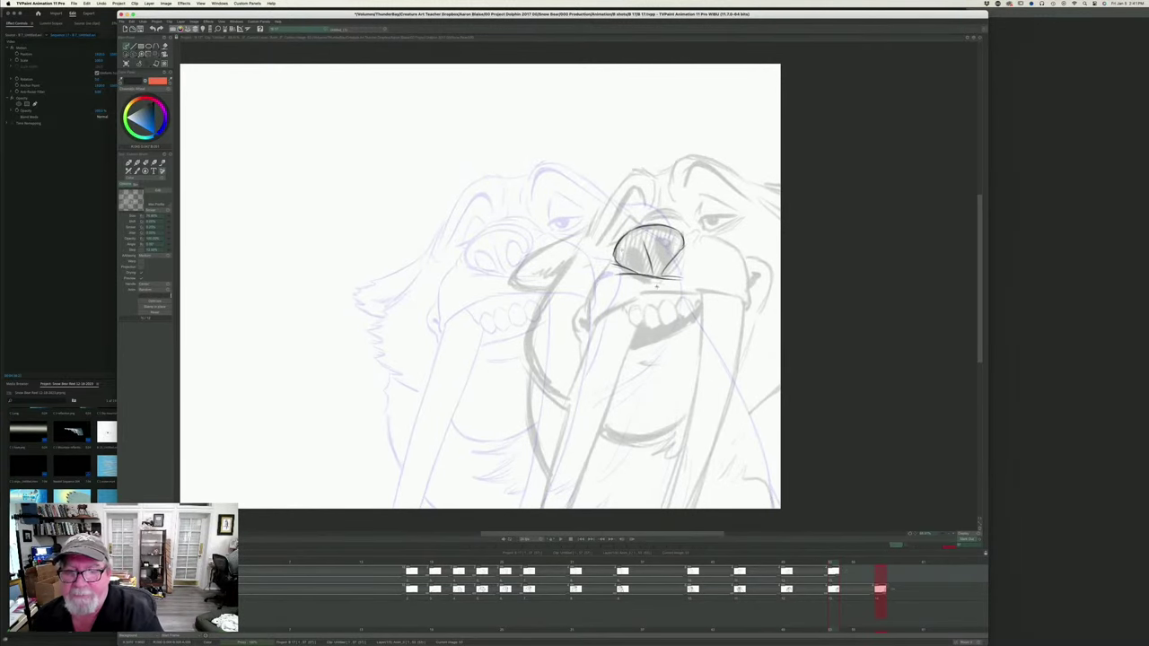
mouse_move(672, 238)
left_mouse_down()
mouse_move(681, 250)
mouse_move(660, 231)
left_mouse_up()
mouse_move(637, 236)
left_mouse_down()
mouse_move(657, 231)
mouse_move(615, 251)
left_mouse_up()
key("Left")
key("Right")
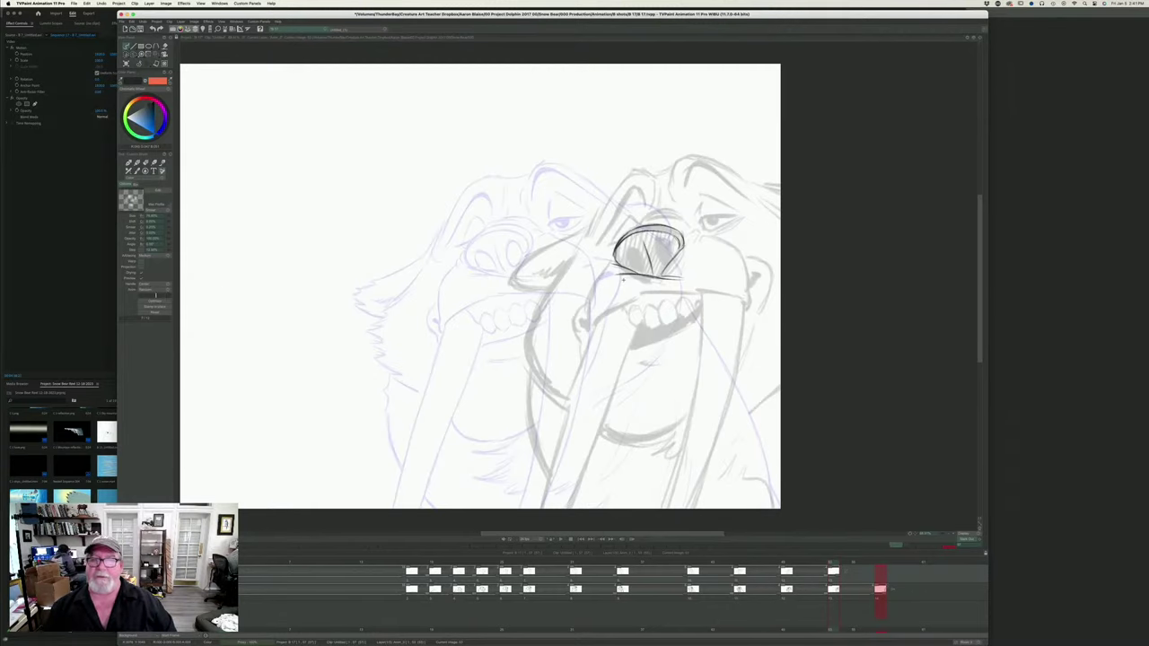
- Ink both nostrils inside the nose and darken the nose's lower left edge, comparing with the previous drawing
key("Left")
key("Right")
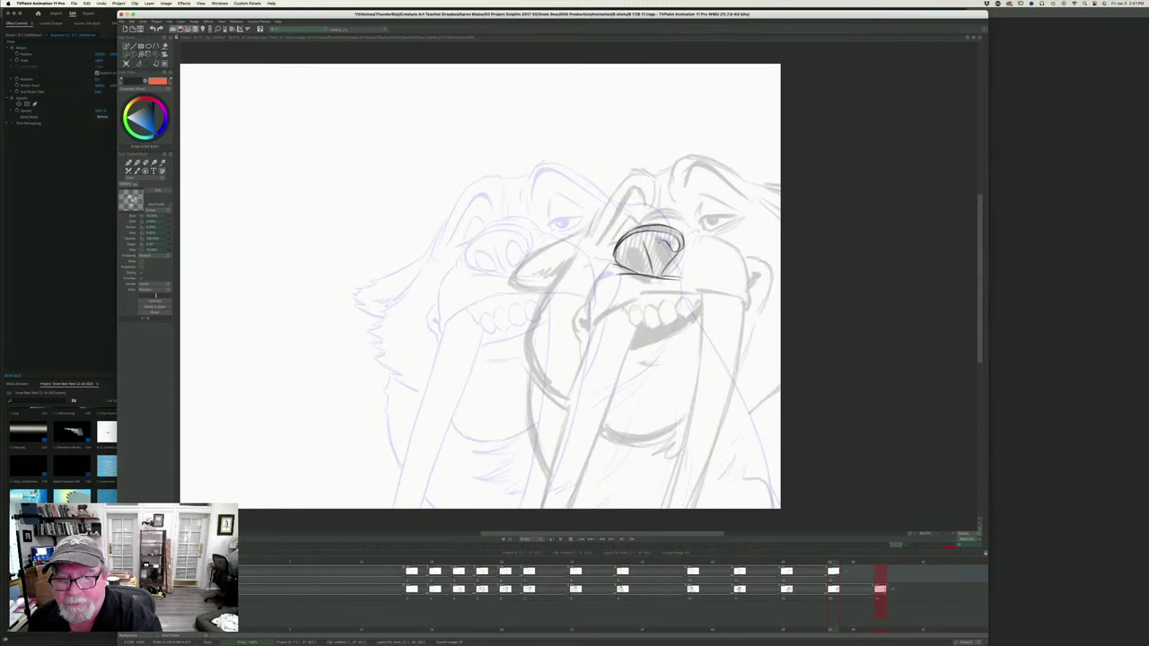
mouse_move(658, 242)
left_mouse_down()
mouse_move(670, 246)
mouse_move(657, 255)
mouse_move(668, 267)
left_mouse_up()
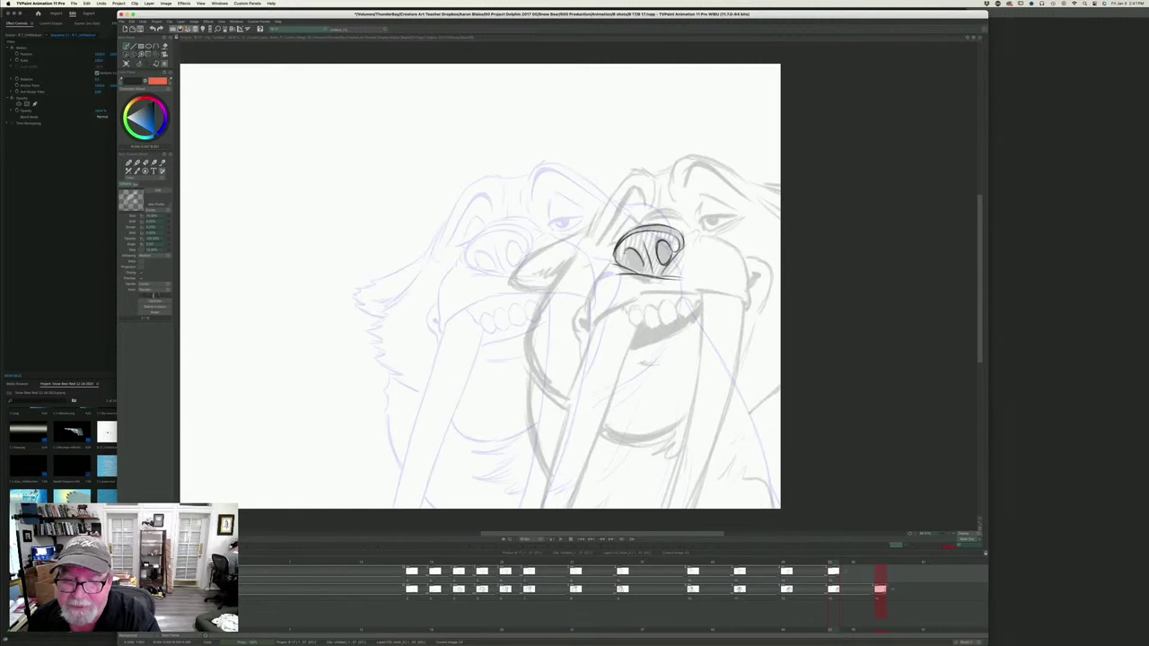
left_click_drag(615, 250, 629, 266)
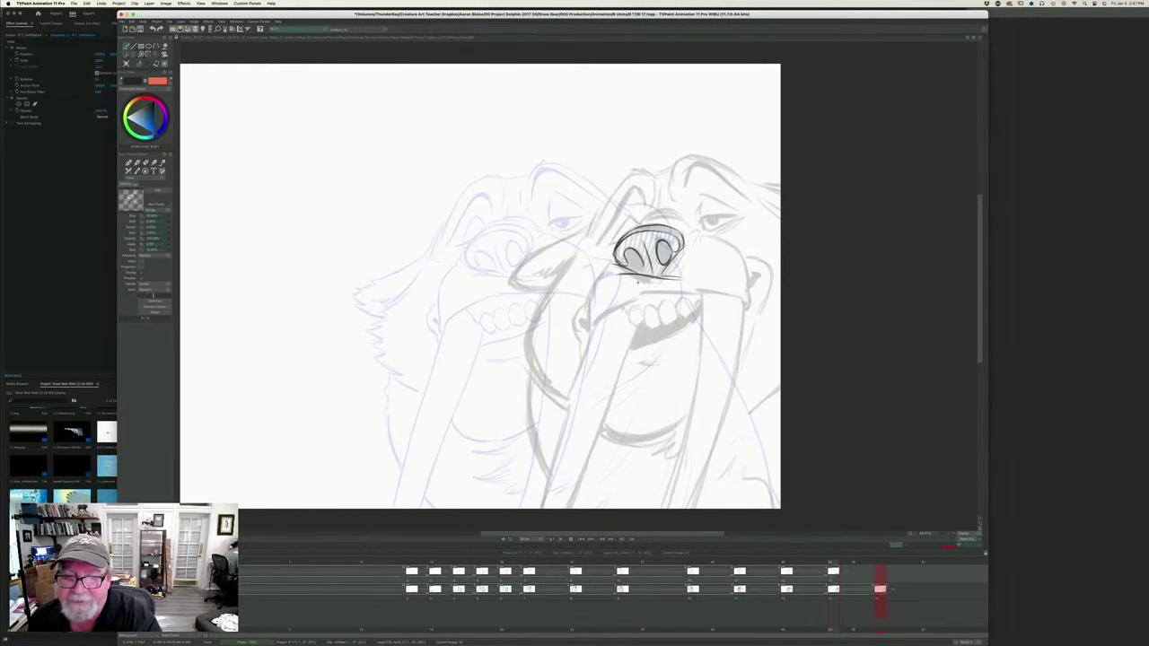
key("Left")
key("Right")
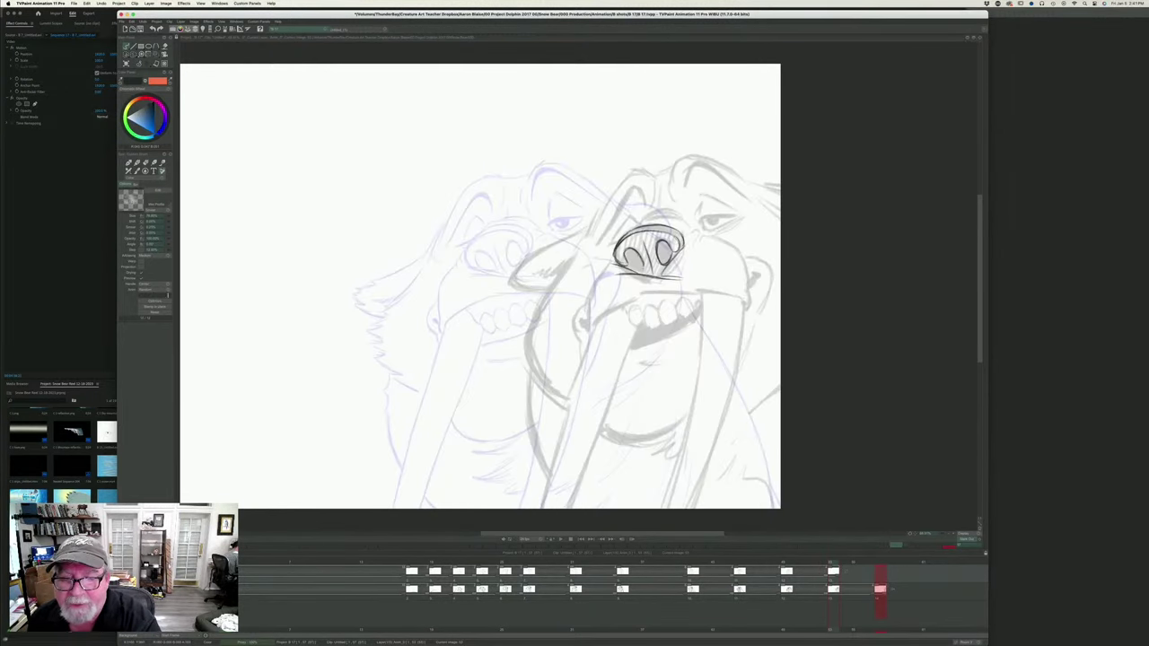
- Darken the nose's lower left edge and ink the small curl at the muzzle line's left end, comparing with the previous drawing
left_click_drag(628, 266, 650, 269)
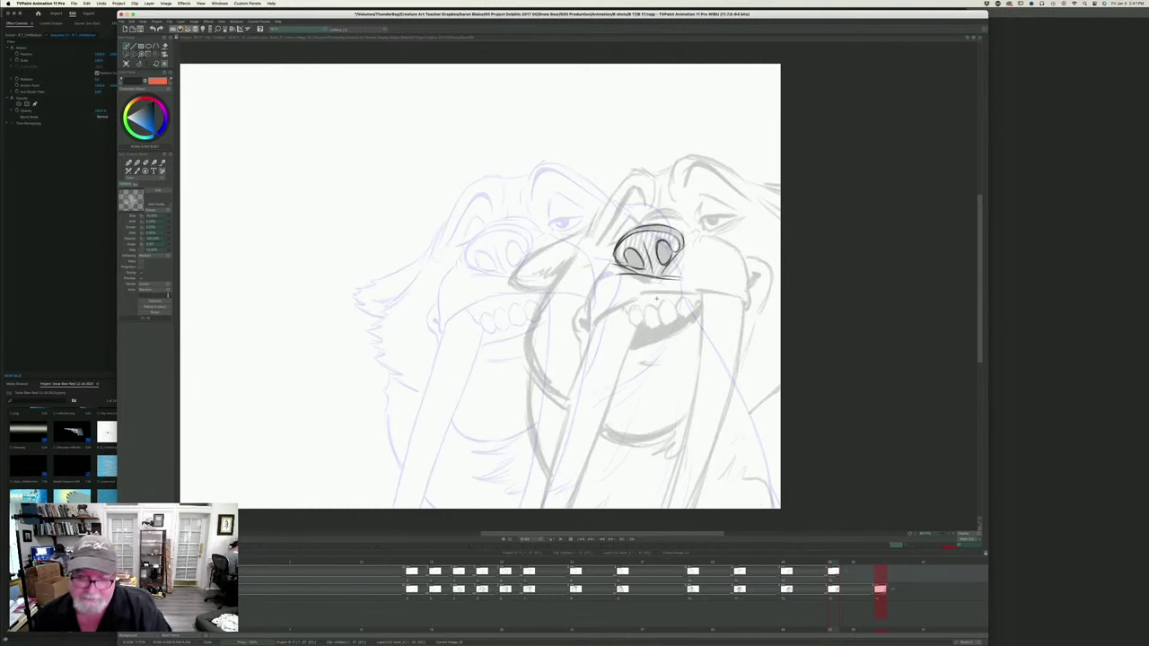
key("Left")
key("Right")
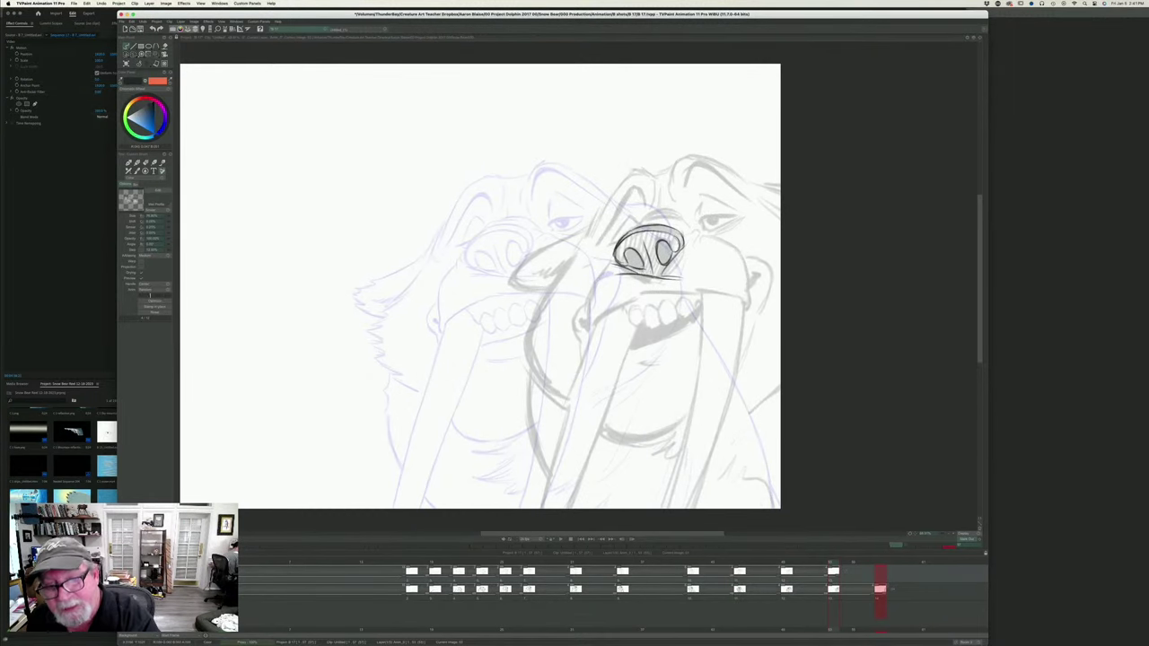
key("Left")
key("Right")
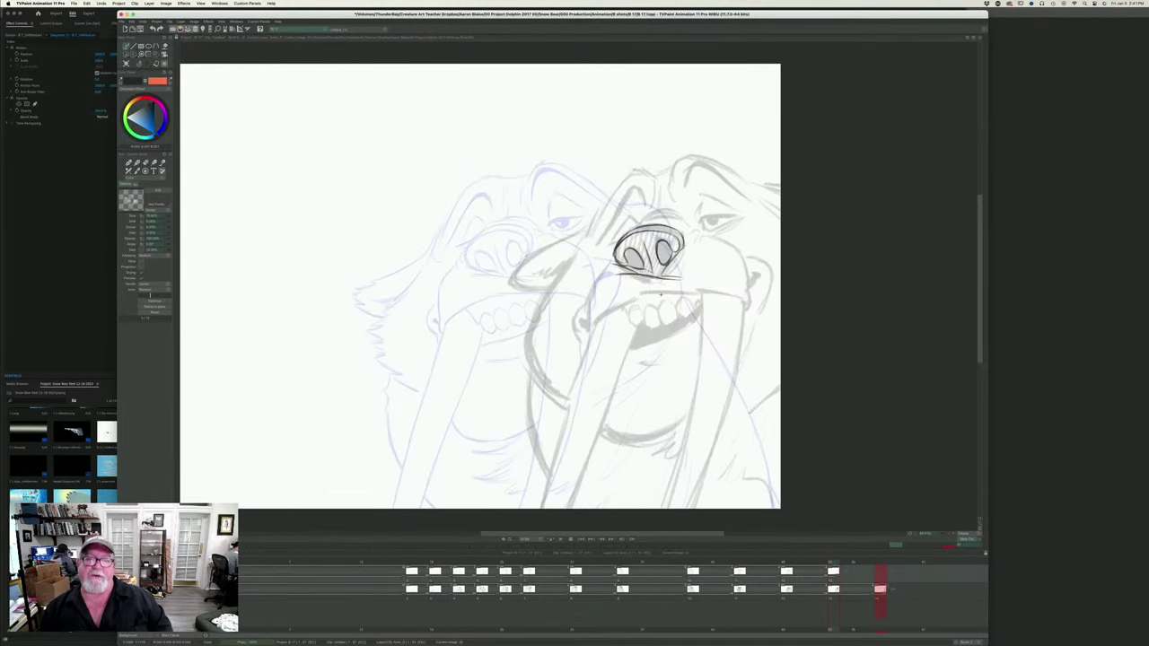
key("Left")
key("Right")
key("Left")
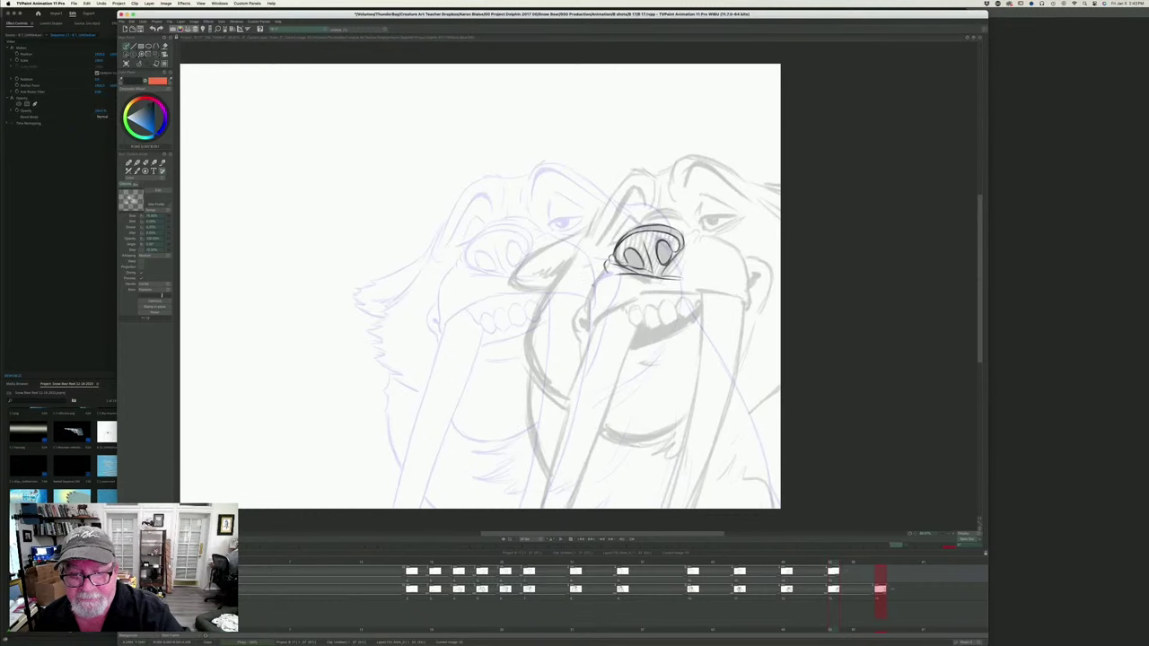
- Ink the muzzle's left contour curving down to the left mouth corner, comparing with the previous drawing
key("Left")
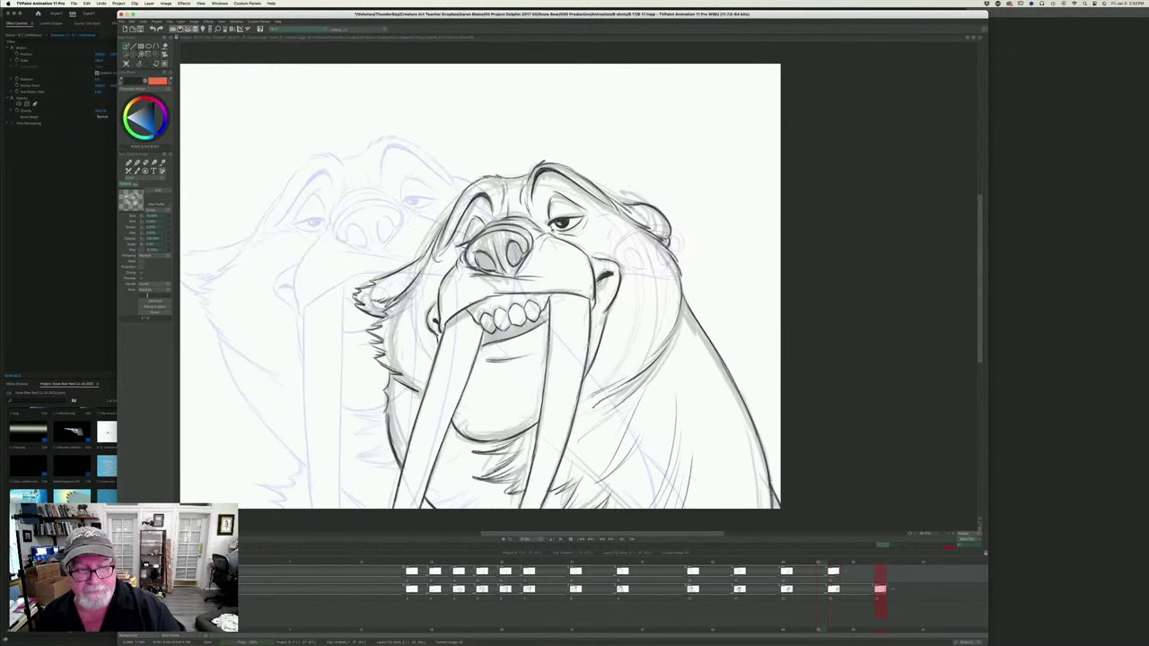
key("Right")
left_click_drag(591, 285, 590, 332)
key("Left")
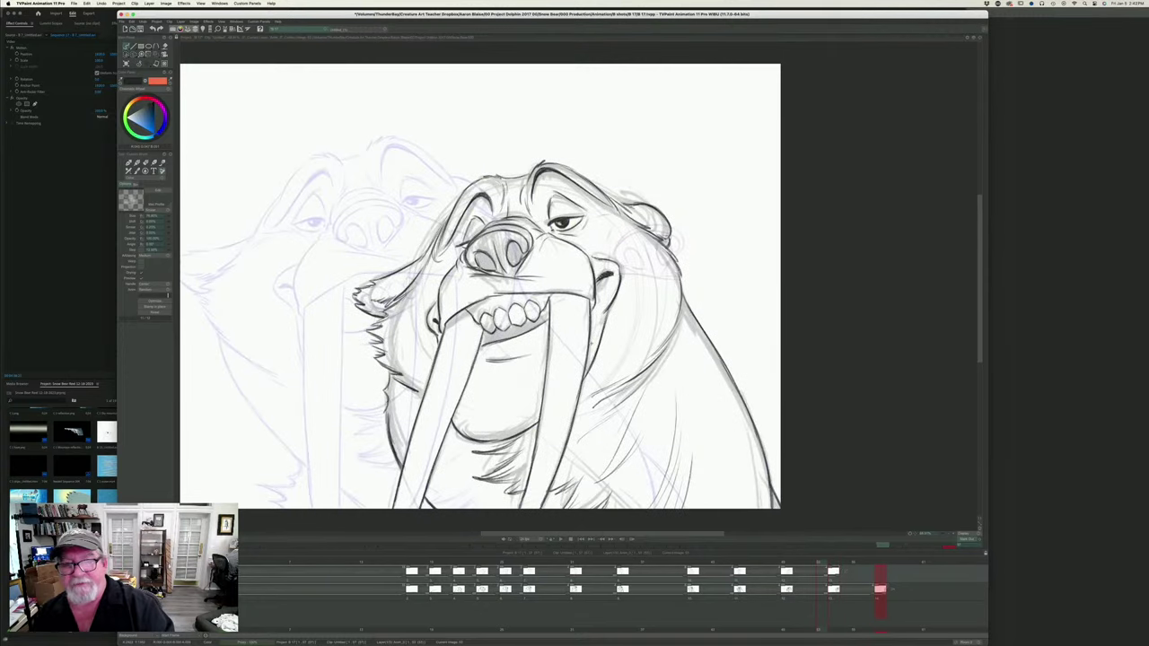
key("Right")
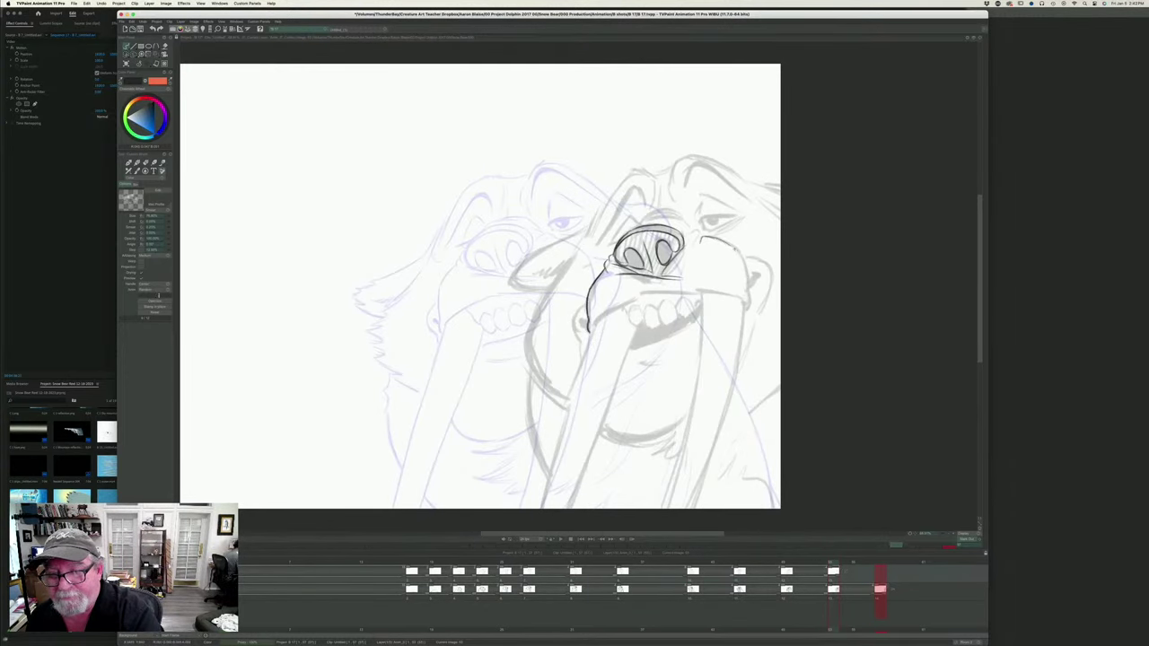
- Ink the muzzle's rounded right contour from below the eye down to the right mouth corner, comparing with the previous drawing
mouse_move(702, 239)
left_mouse_down()
mouse_move(740, 254)
mouse_move(748, 316)
left_mouse_up()
key("Left")
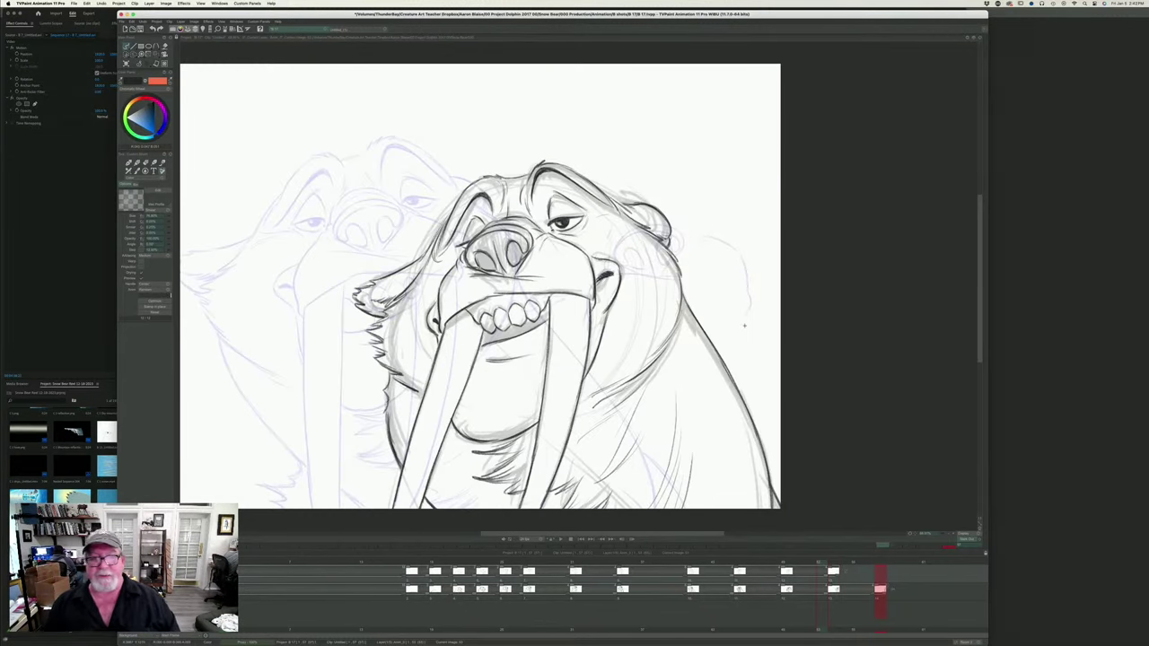
key("Right")
key("Left")
key("Right")
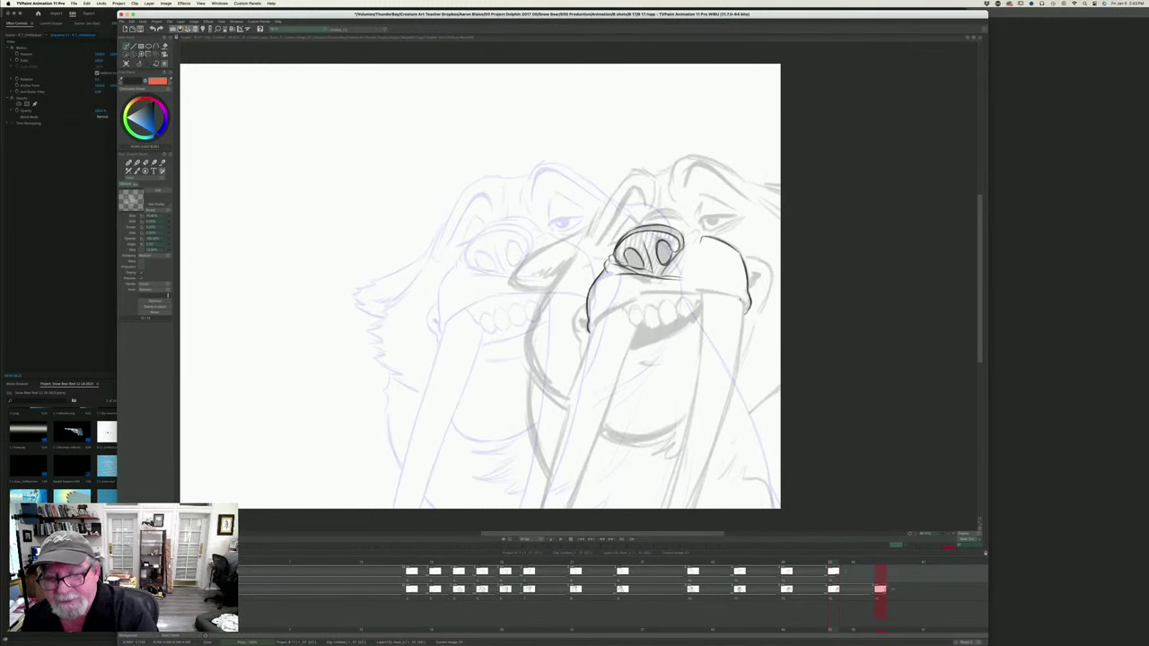
- Ink the curved upper lip line from the right mouth corner to the left one, comparing with the previous drawing
mouse_move(747, 303)
left_mouse_down()
mouse_move(646, 293)
mouse_move(595, 322)
left_mouse_up()
key("Left")
key("Right")
key("Left")
key("Right")
key("Left")
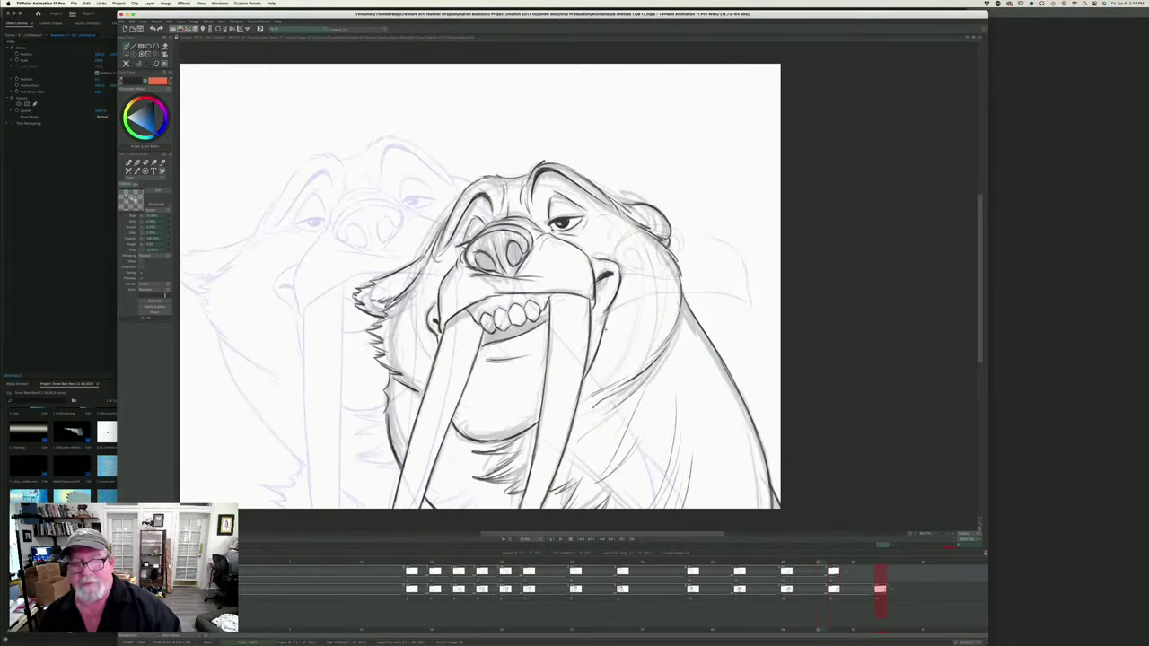
key("Right")
key("Left")
key("Right")
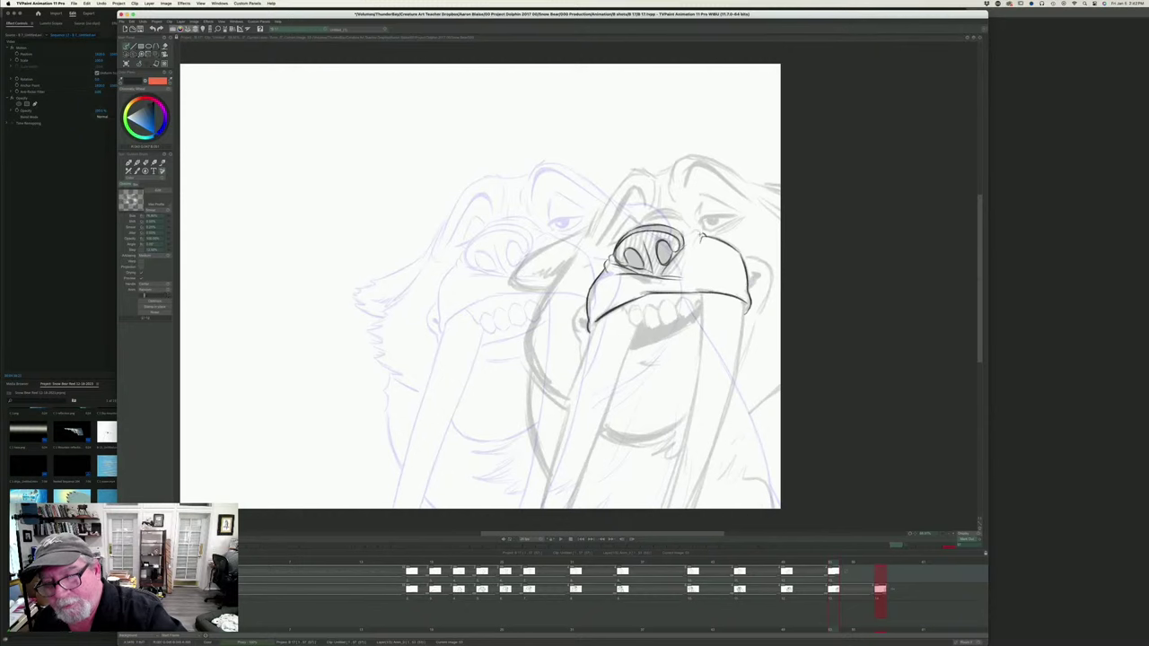
- Ink the short crease joining the nose's upper right edge to the top of the right muzzle, comparing with the previous drawing
key("Left")
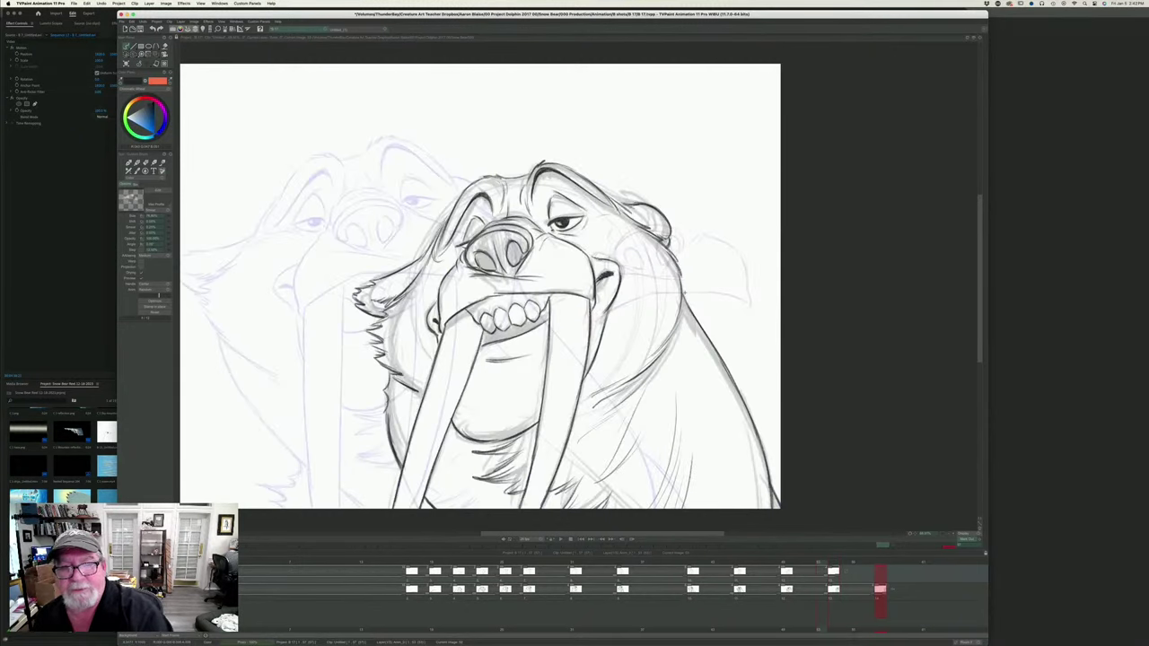
key("Right")
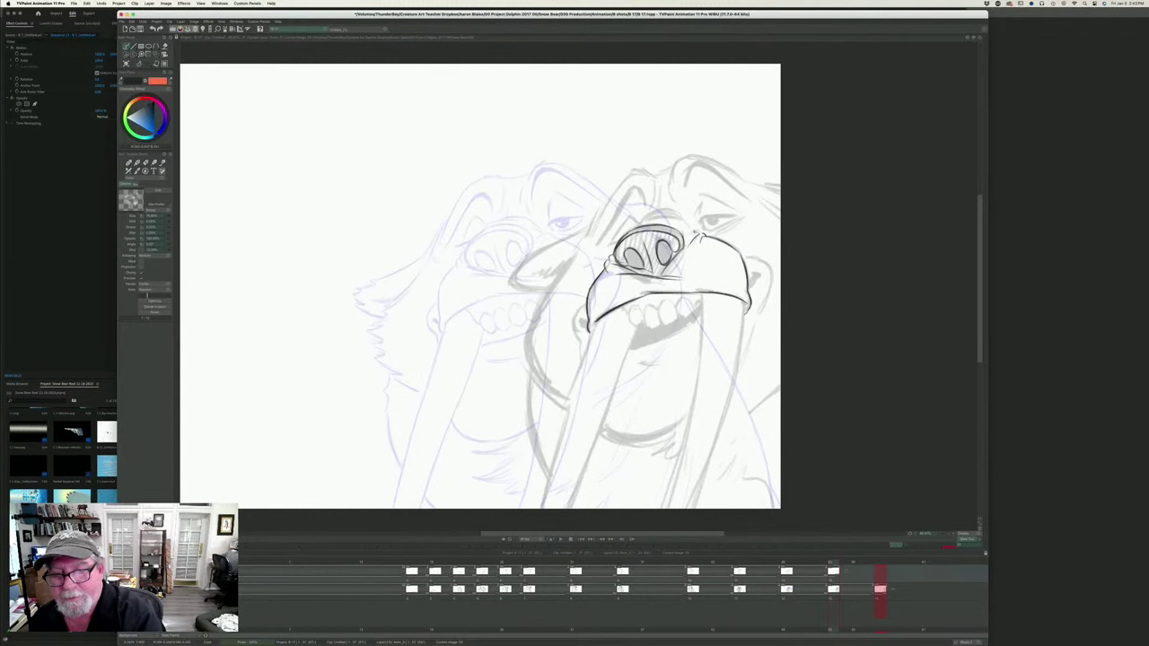
left_click_drag(680, 227, 698, 234)
key("Left")
key("Right")
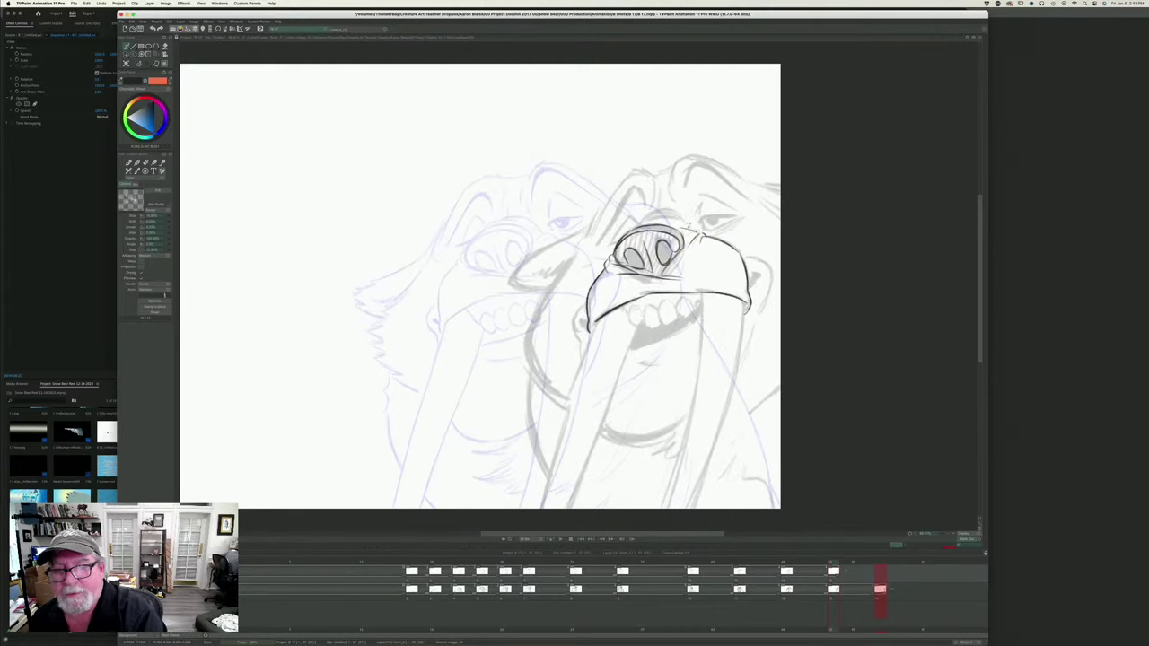
key("Left")
key("Right")
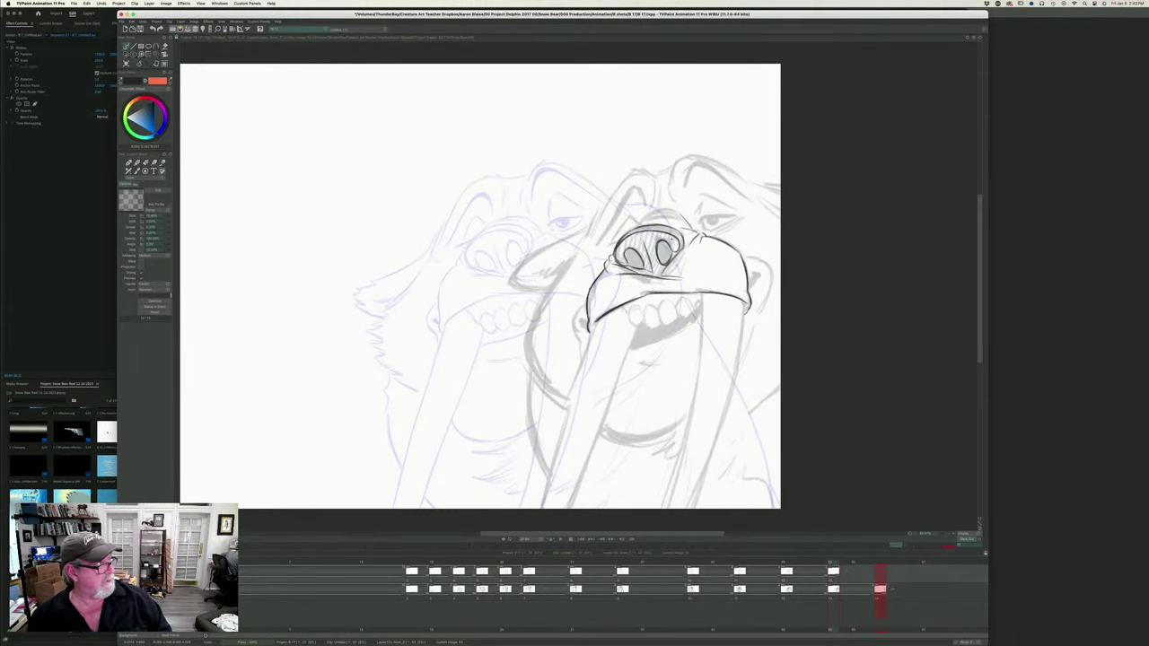
key("Left")
key("Right")
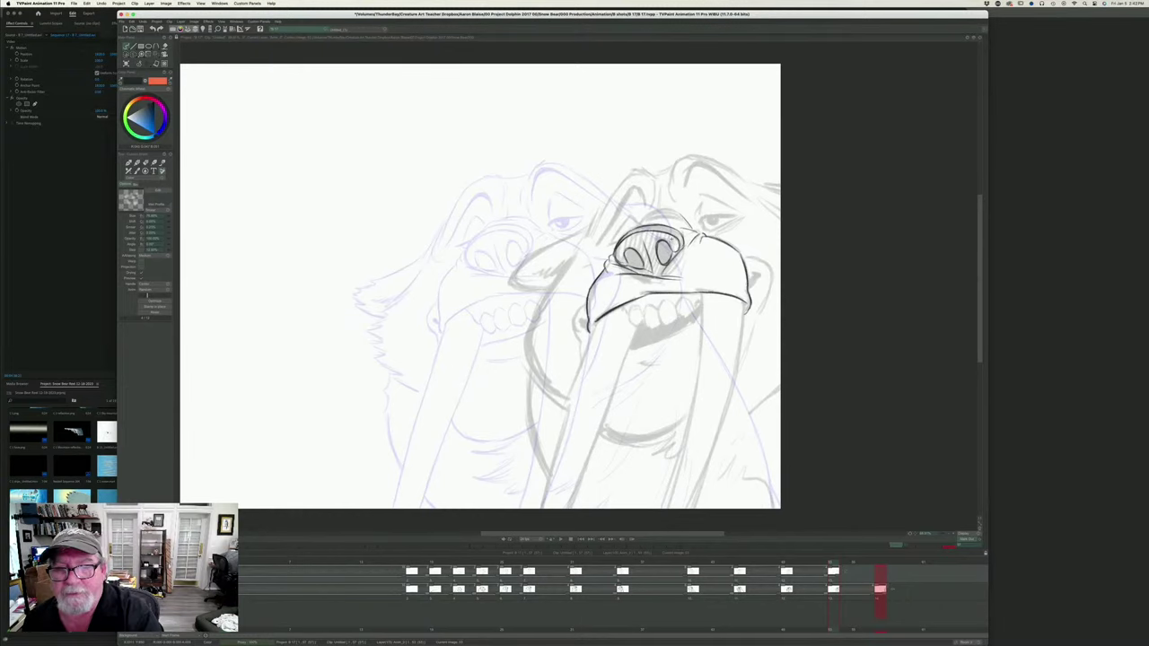
- Ink the curved fold over the top of the nose, comparing with the previous drawing
mouse_move(680, 215)
left_mouse_down()
mouse_move(644, 218)
mouse_move(675, 213)
left_mouse_up()
key("Left")
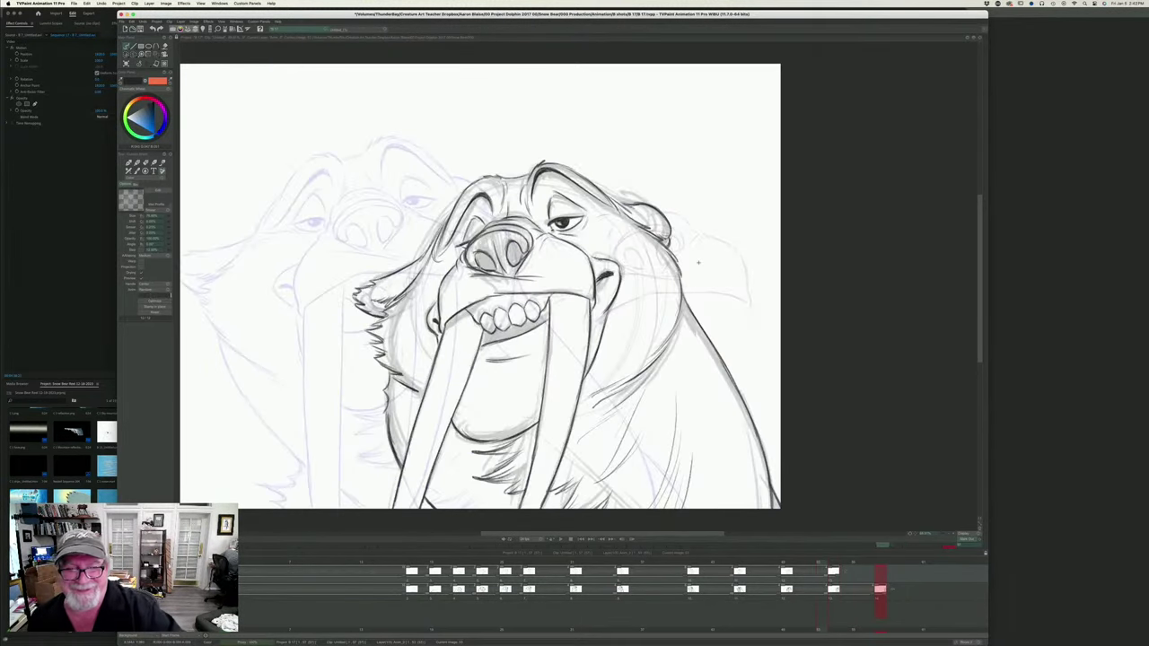
key("Right")
key("Left")
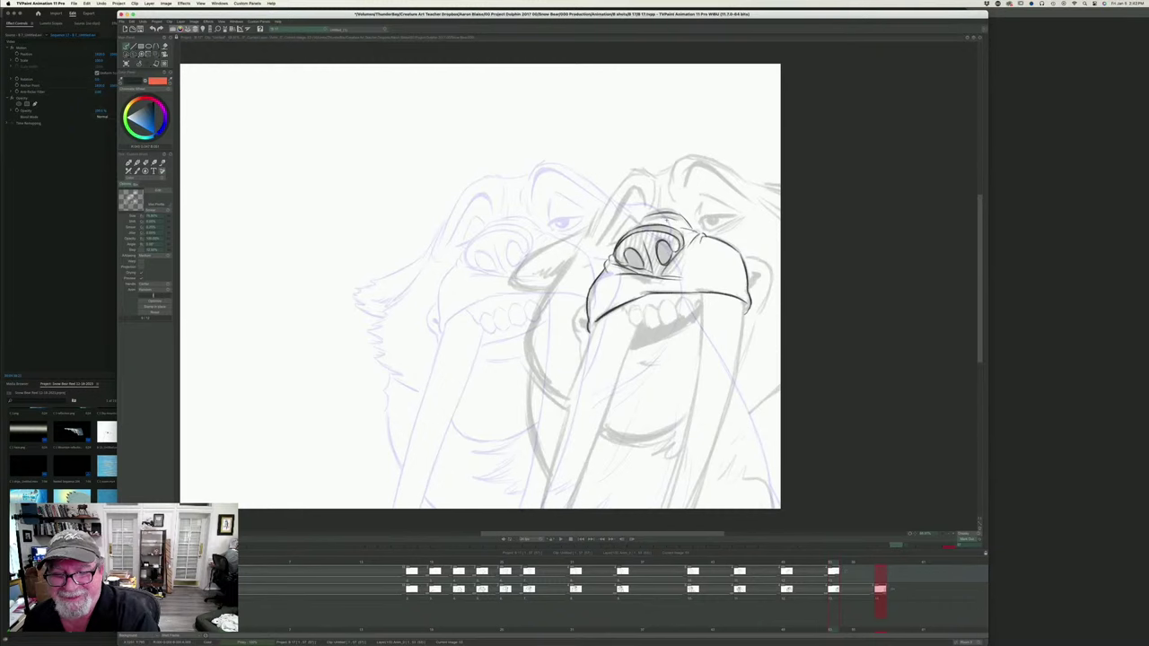
key("Right")
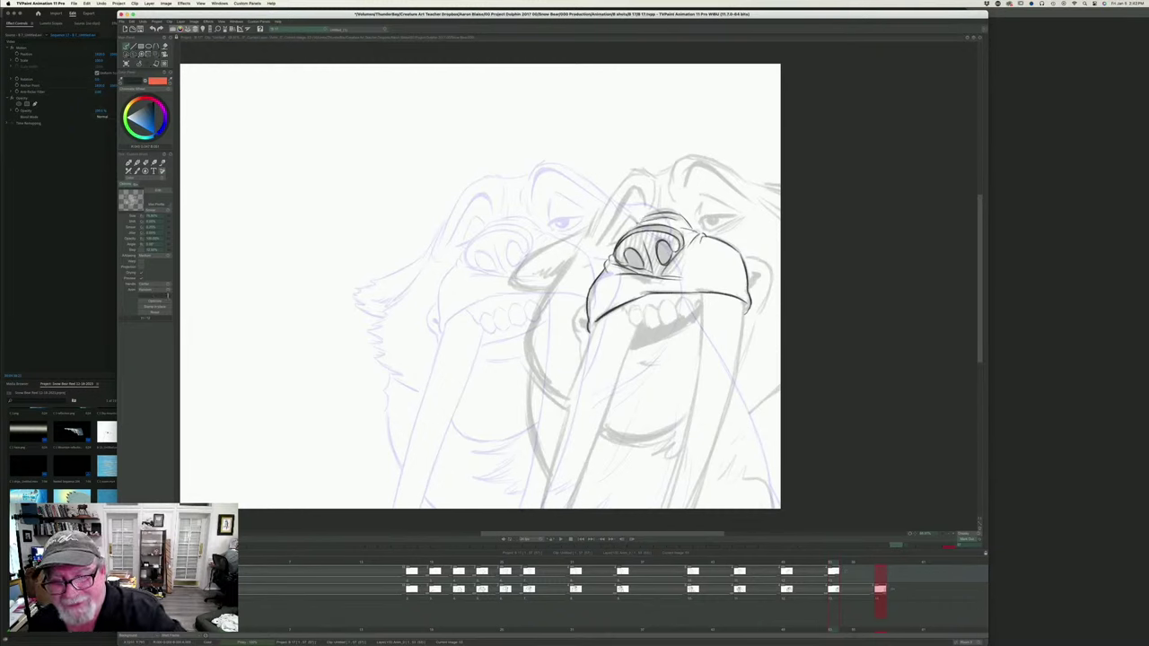
- Flip repeatedly between the current and previous drawings to compare the nose bridge and muzzle
key("Left")
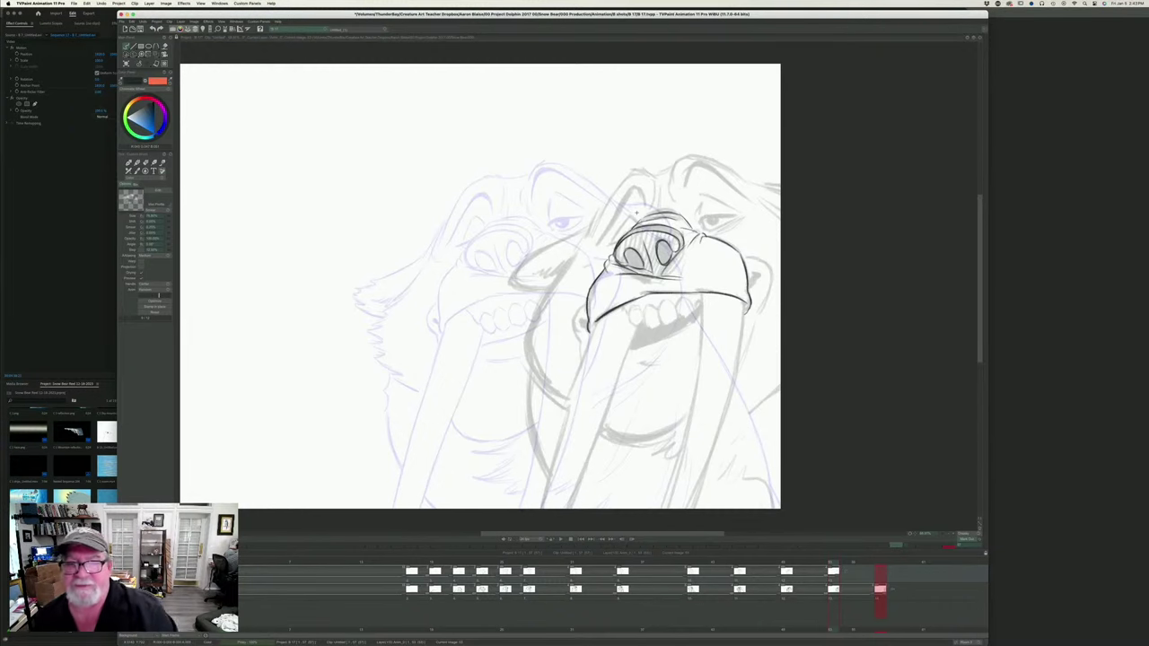
key("Right")
key("Left")
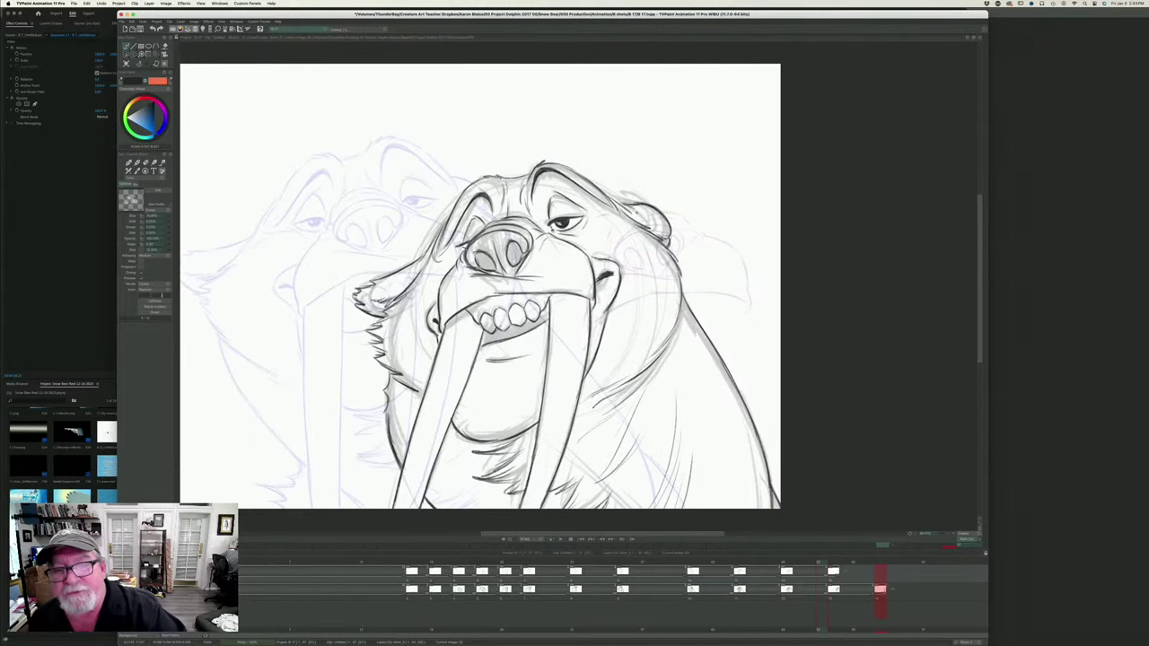
key("Right")
key("Left")
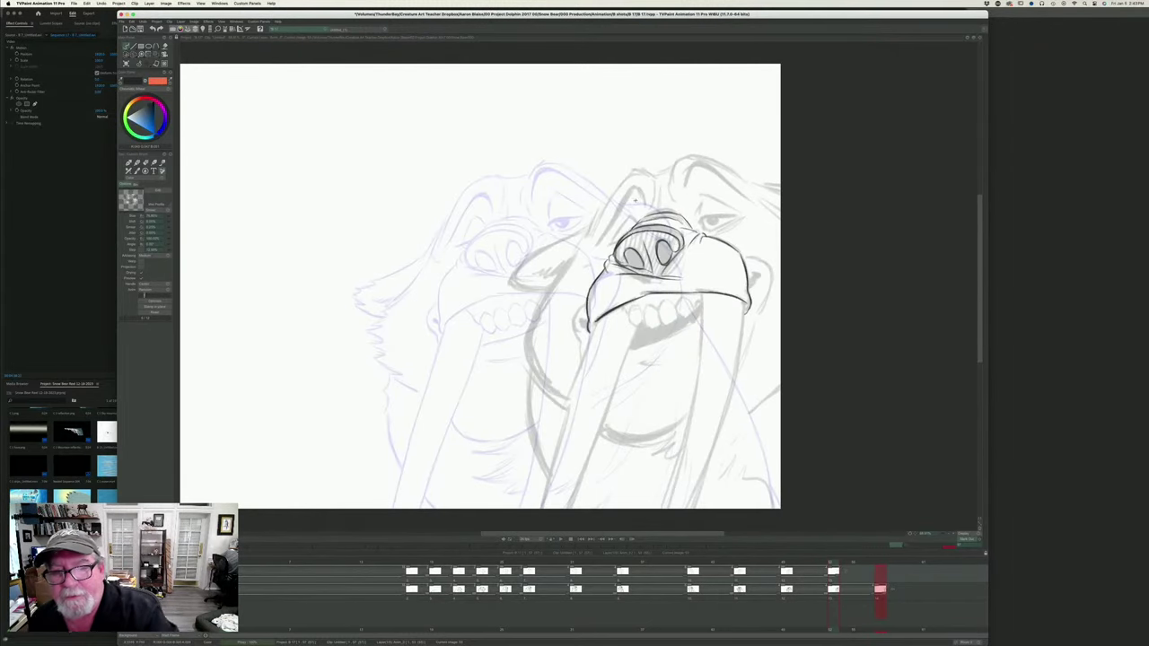
key("Right")
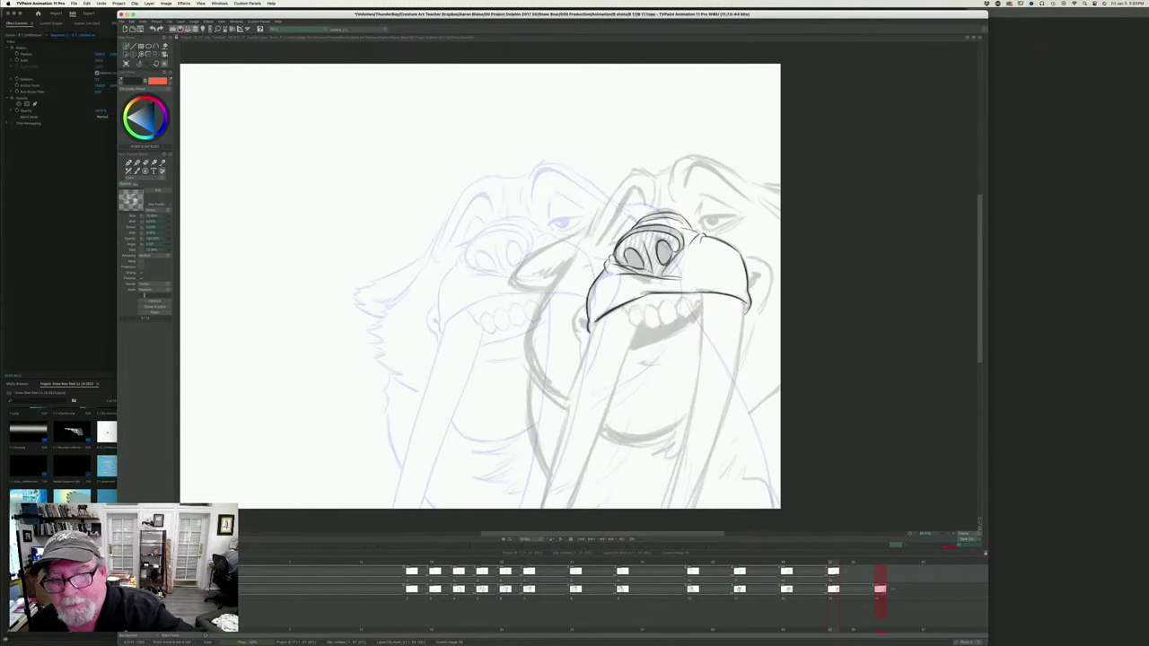
key("Left")
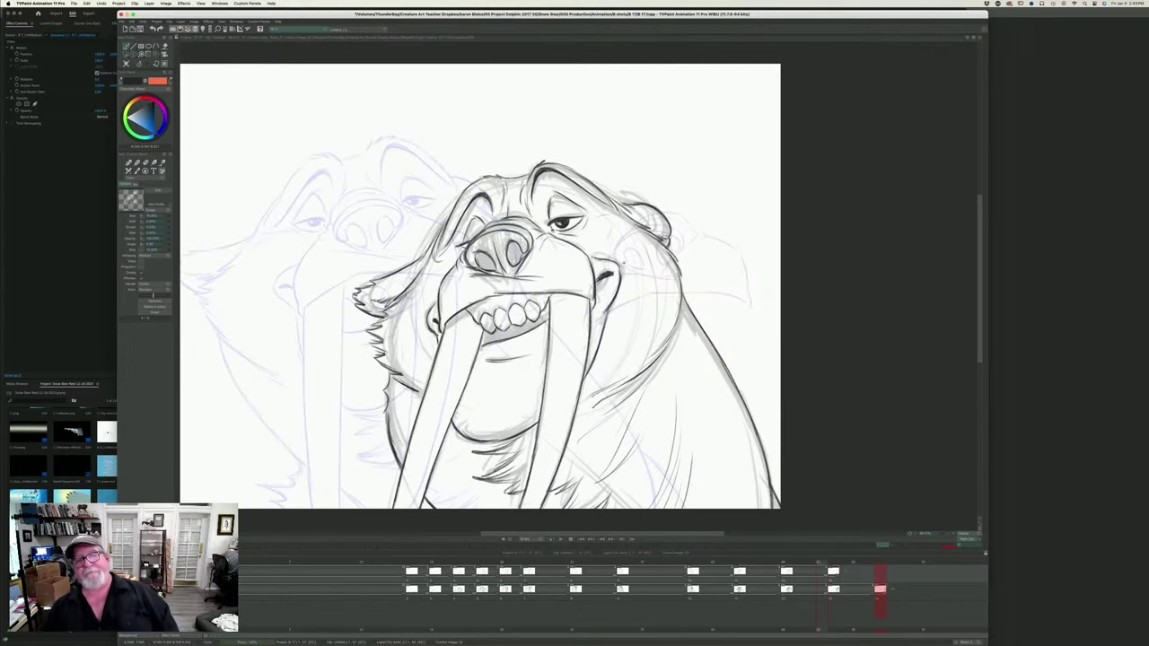
key("Right")
key("Left")
key("Right")
key("Left")
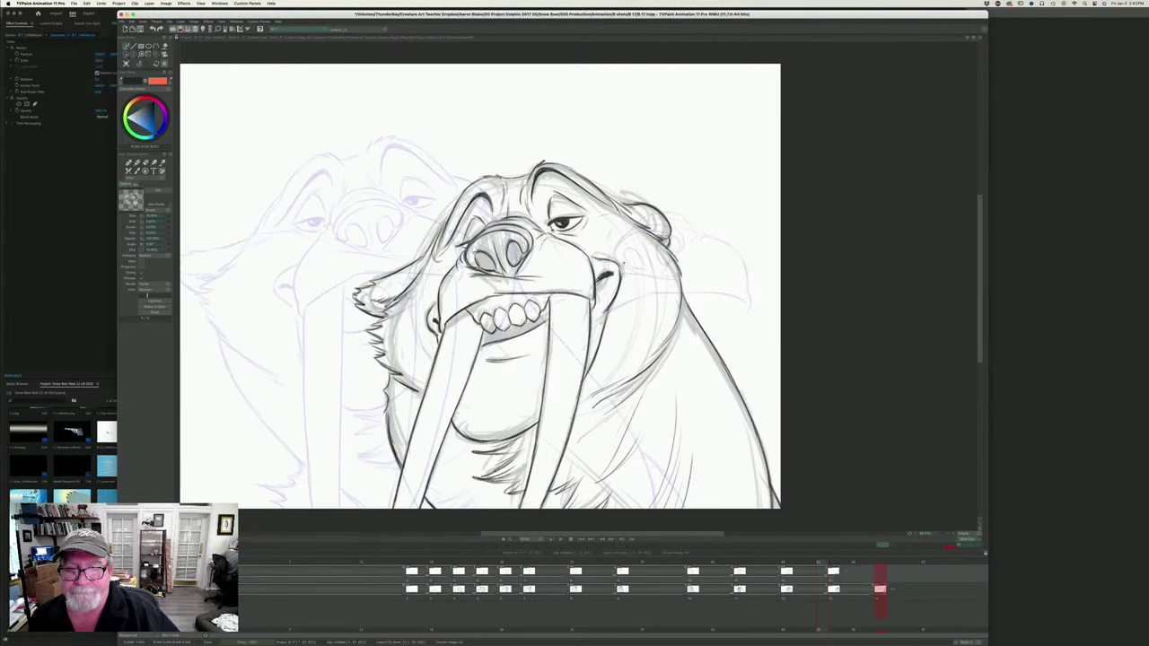
key("Right")
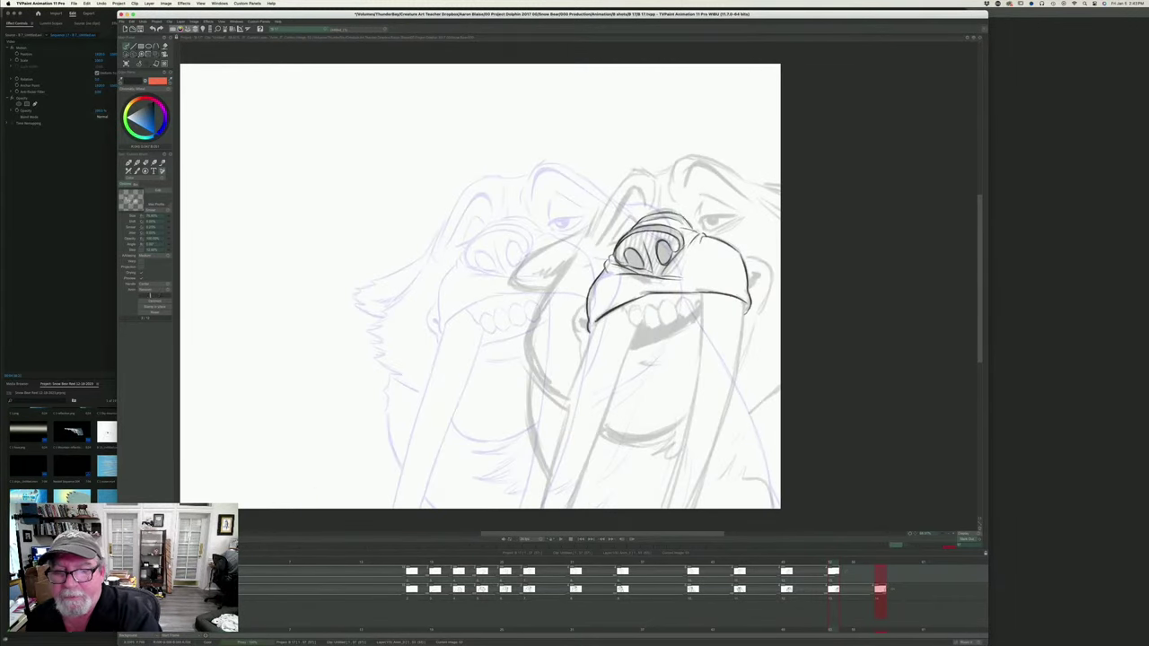
key("Left")
key("Right")
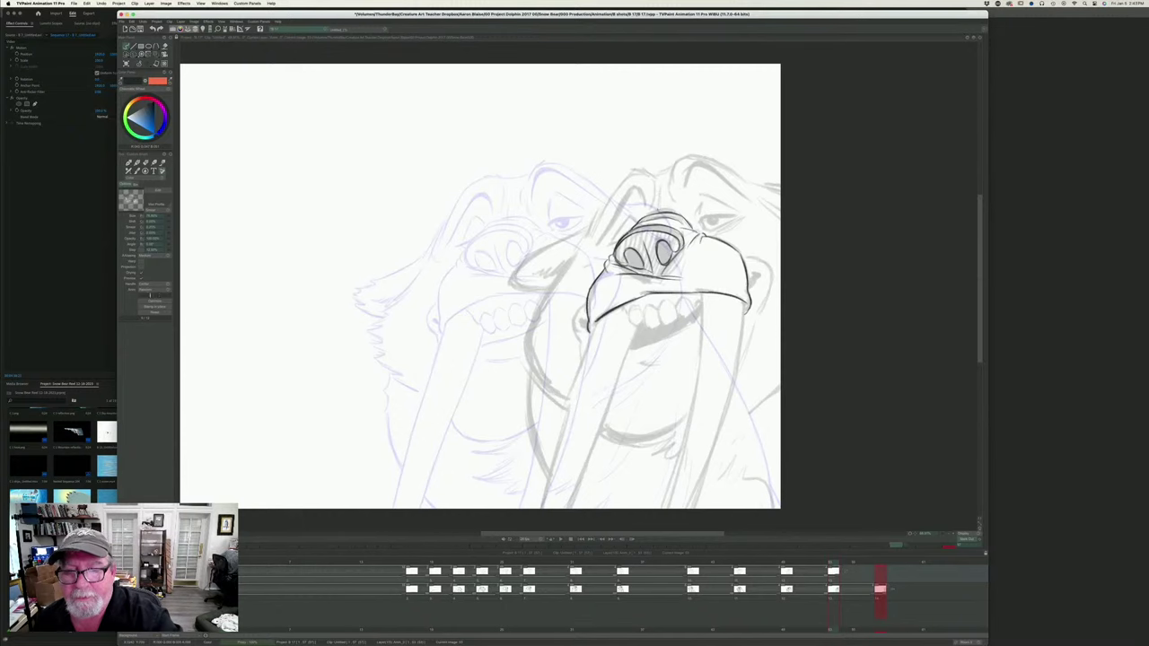
- Ink a short vertical line rising from the fold above the nose toward the brow, comparing with the previous drawing
left_click_drag(660, 215, 657, 192)
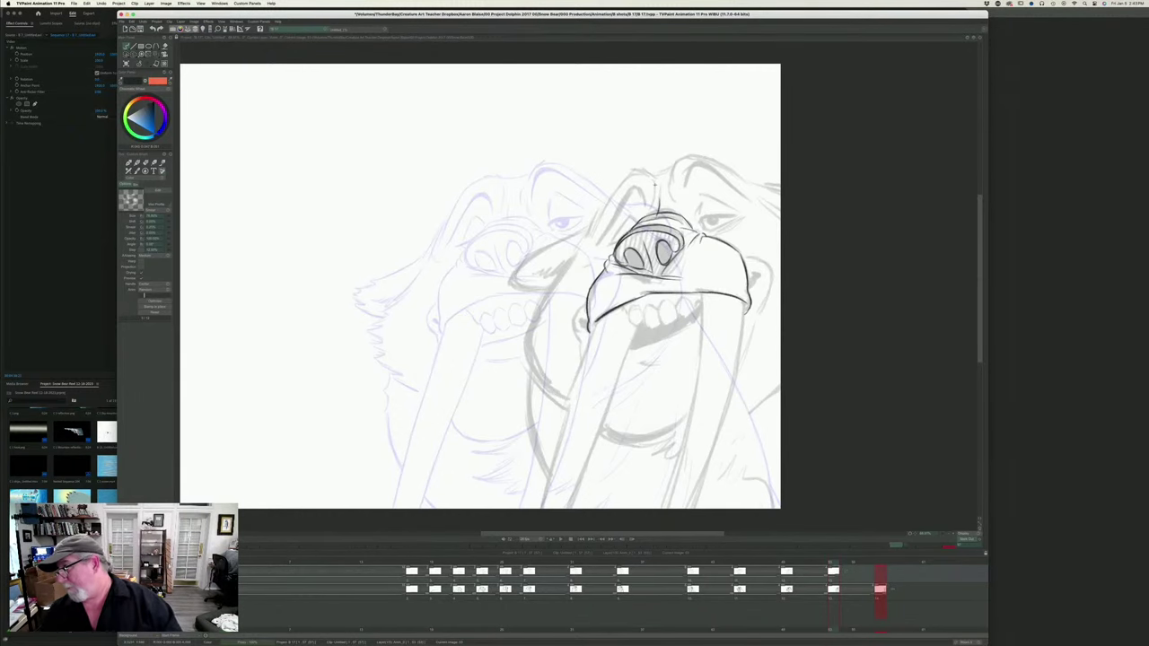
key("Left")
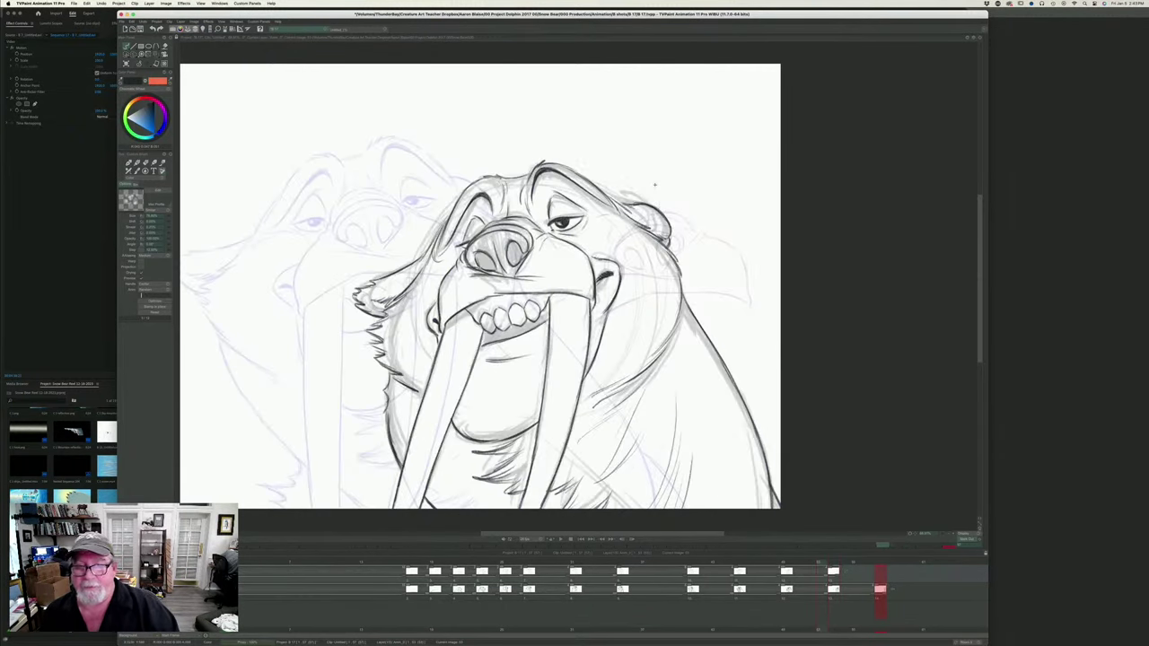
key("Right")
- Ink both long edges of the right tusk from the upper lip to the canvas's lower edge, comparing with the previous drawing
mouse_move(704, 294)
left_mouse_down()
mouse_move(701, 377)
mouse_move(669, 501)
left_mouse_up()
left_click_drag(678, 462, 665, 508)
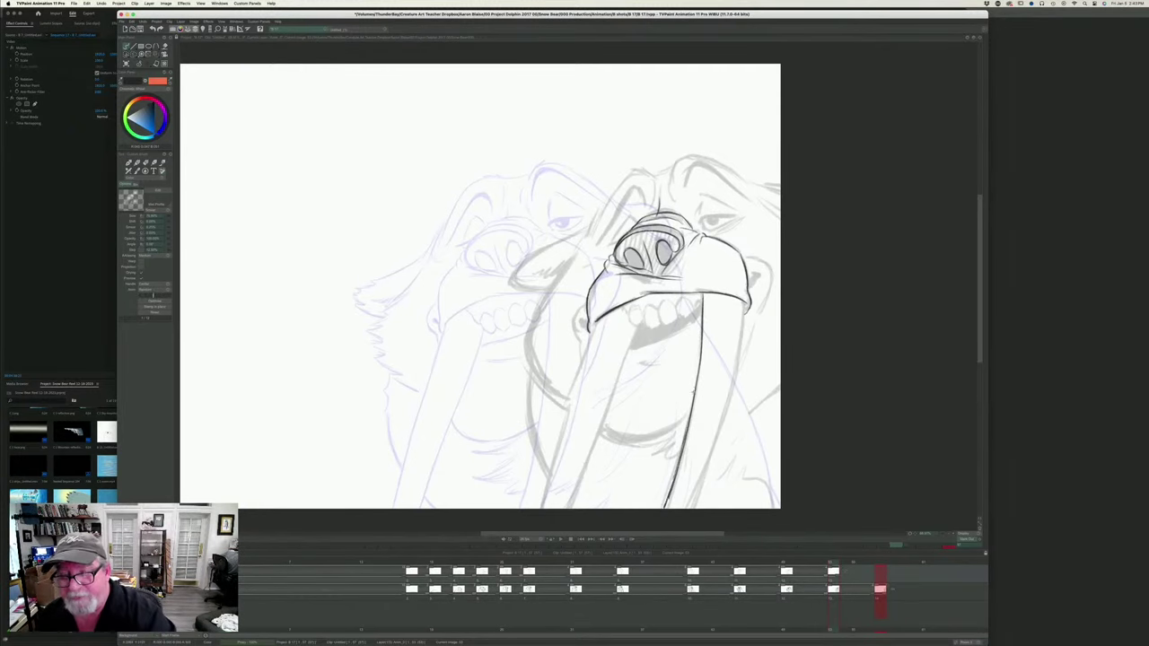
key("Left")
key("Right")
left_click_drag(745, 302, 686, 519)
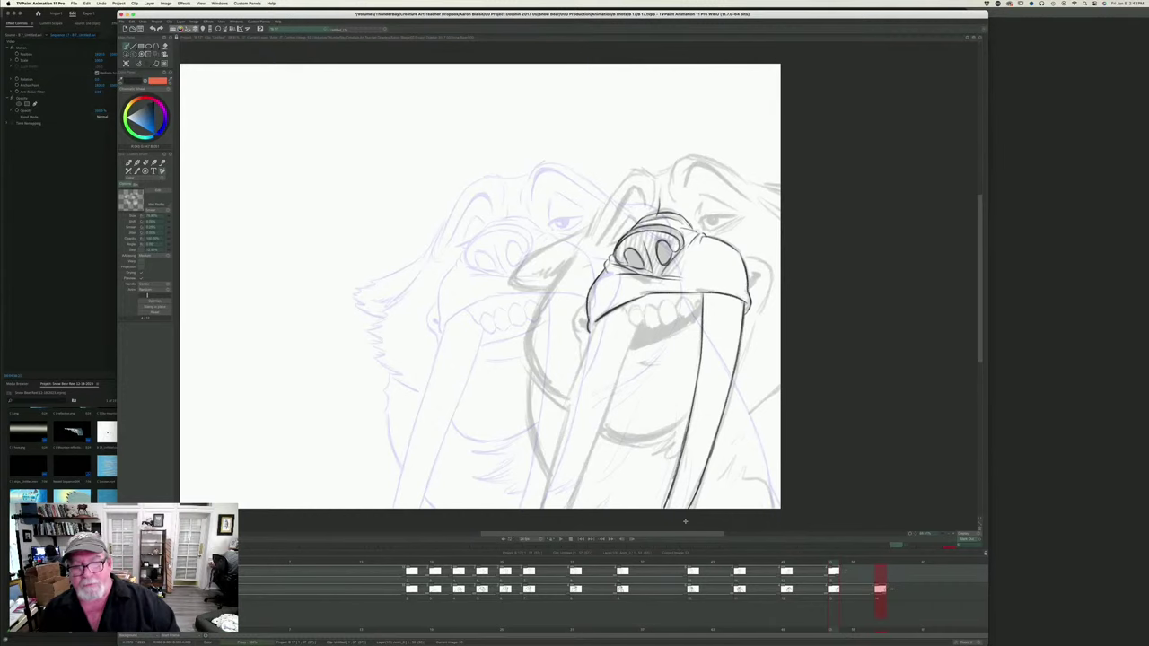
key("Left")
key("Right")
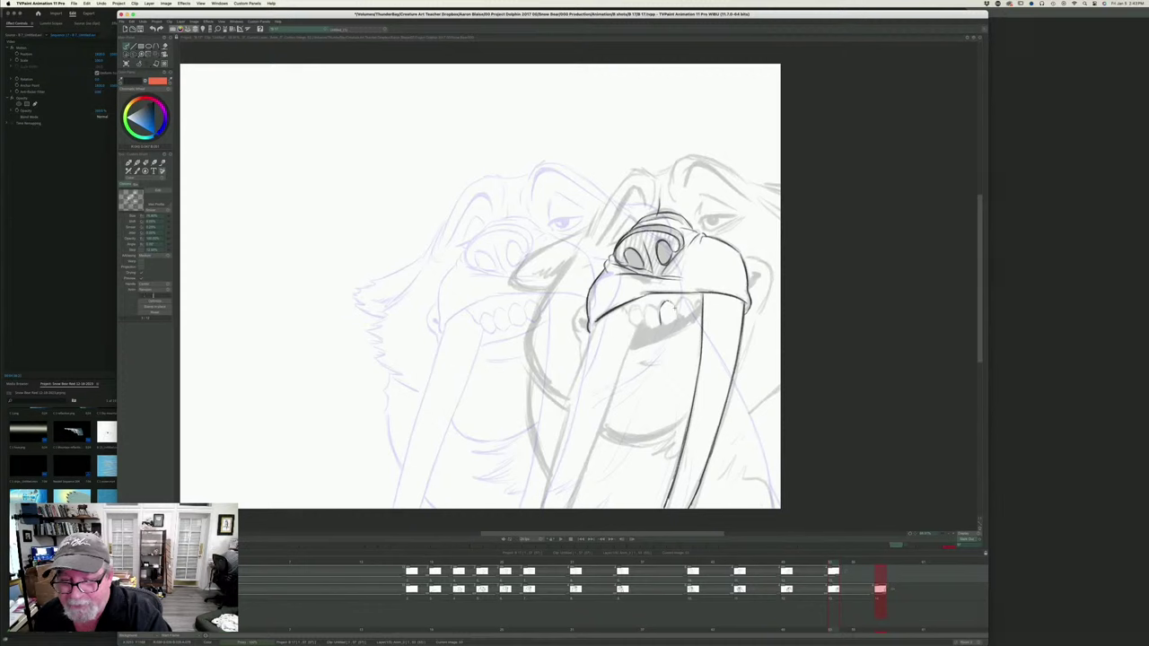
- Ink the two middle front teeth below the upper lip, comparing with the previous drawing
left_click_drag(674, 317, 663, 323)
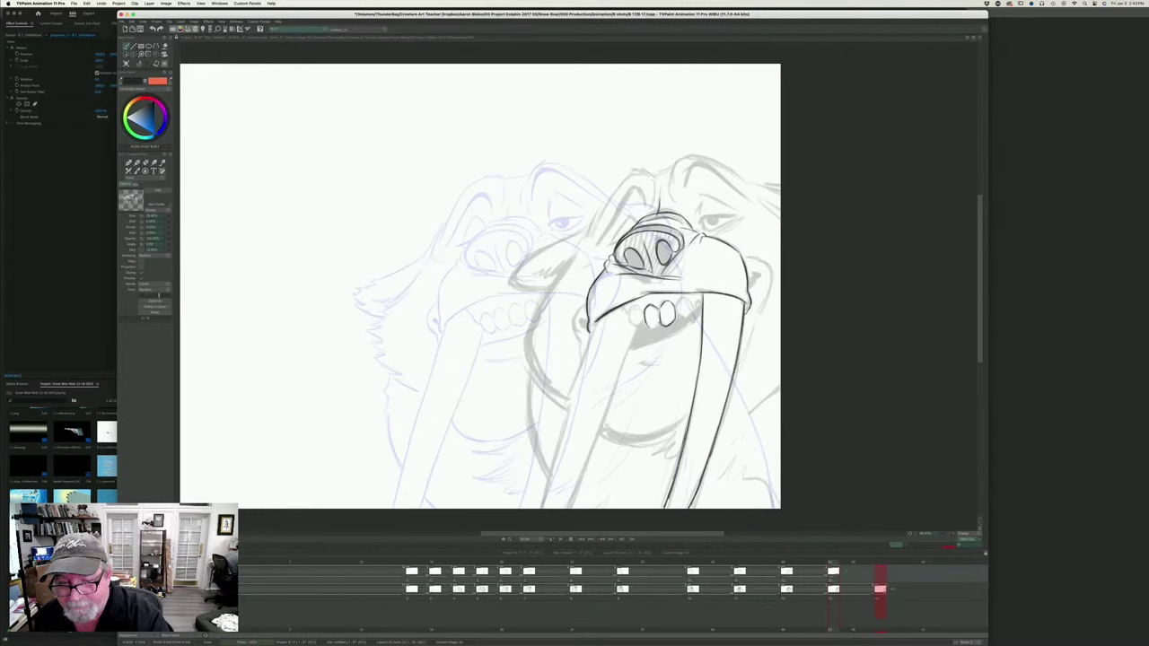
key("Left")
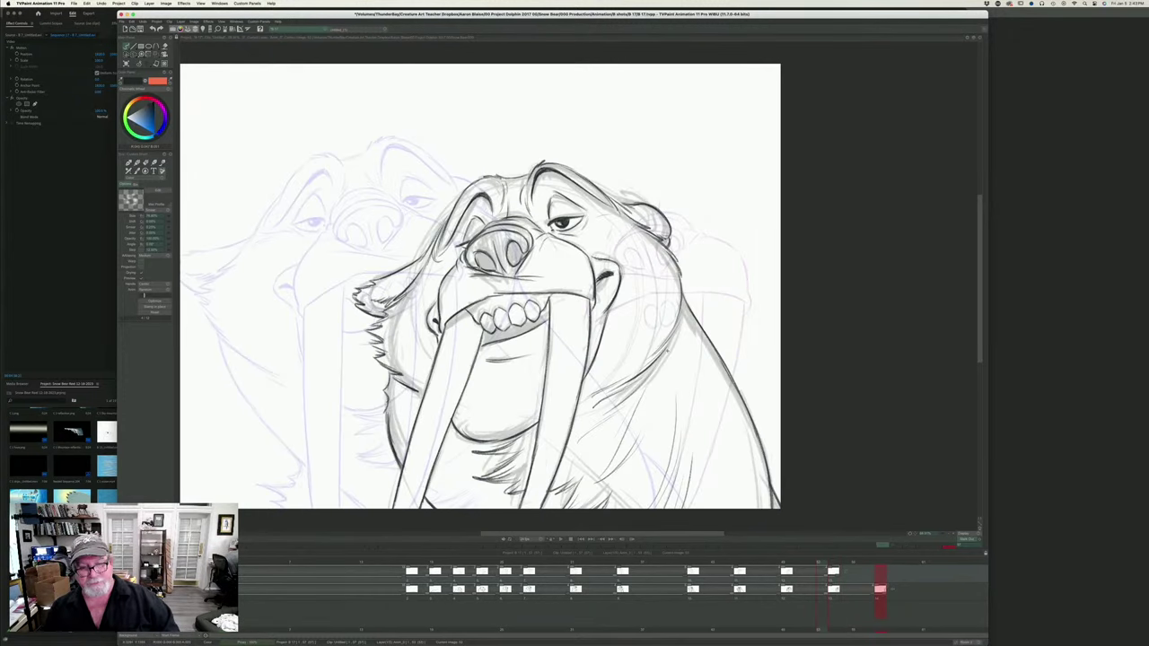
key("Right")
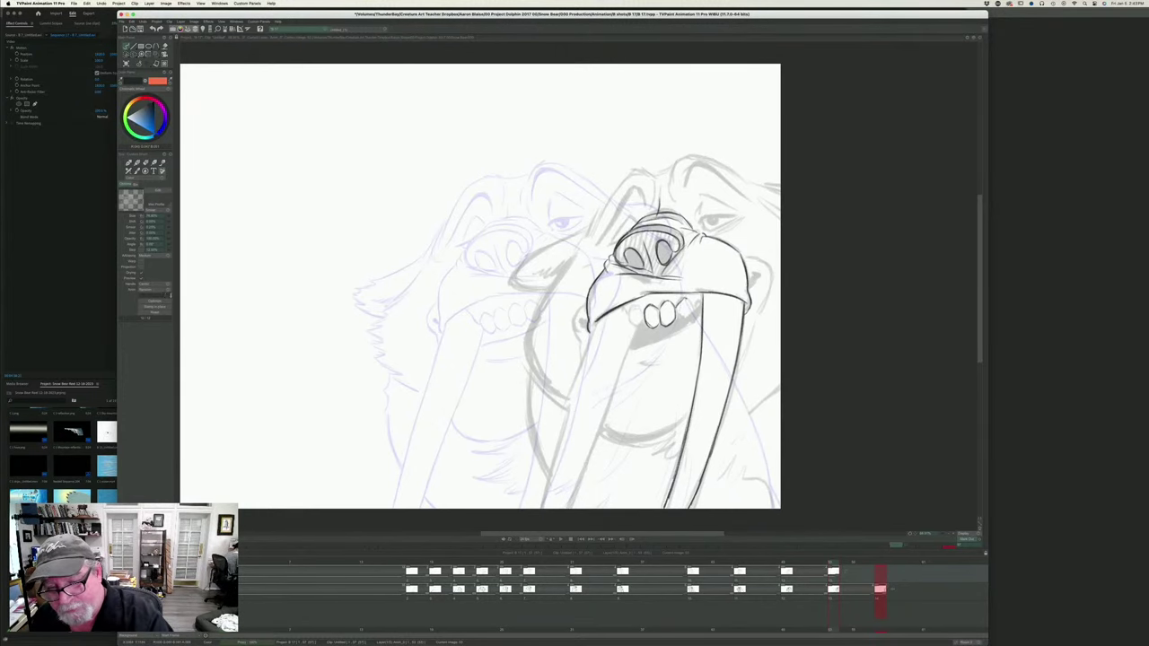
- Ink the outer front teeth on both sides of the middle pair, comparing with the previous drawing
mouse_move(683, 300)
left_mouse_down()
mouse_move(693, 310)
mouse_move(684, 317)
left_mouse_up()
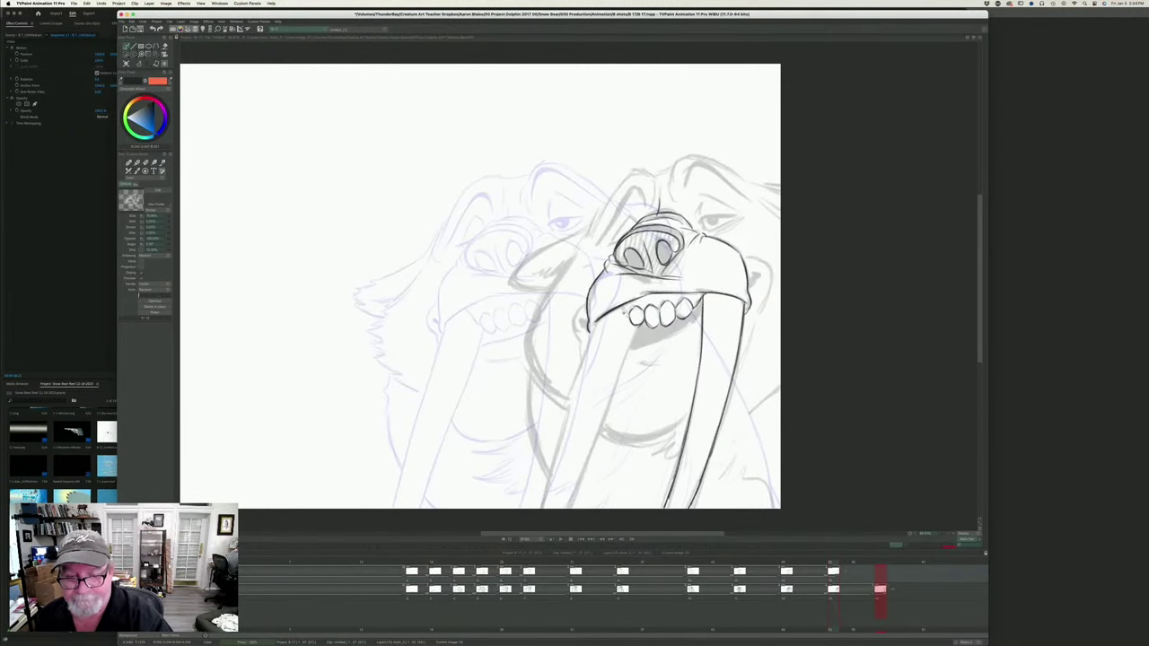
key("Left")
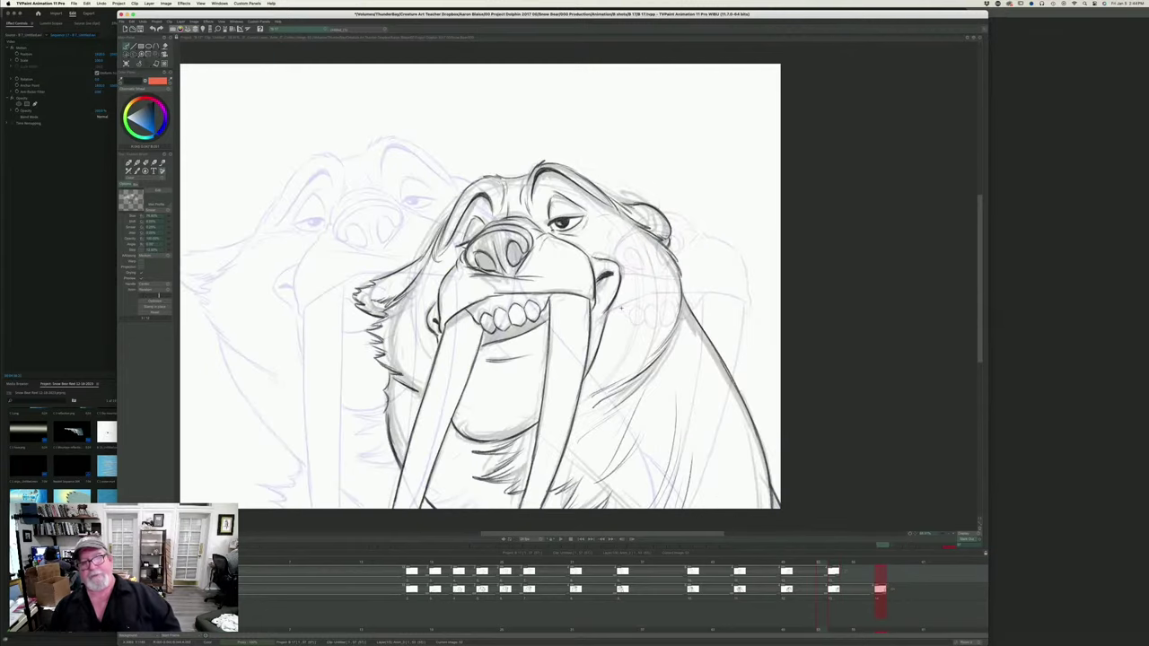
key("Right")
key("Left")
key("Right")
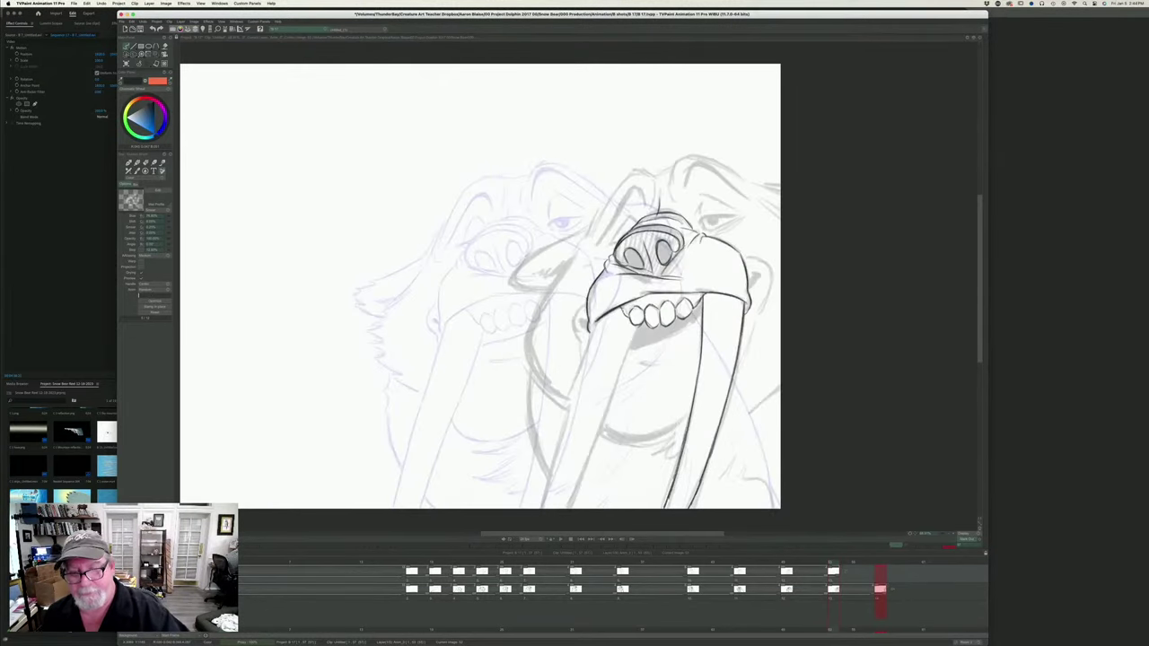
- Ink both long edges of the left tusk from the upper lip to the canvas's lower edge, comparing with the previous drawing
left_click_drag(636, 327, 569, 509)
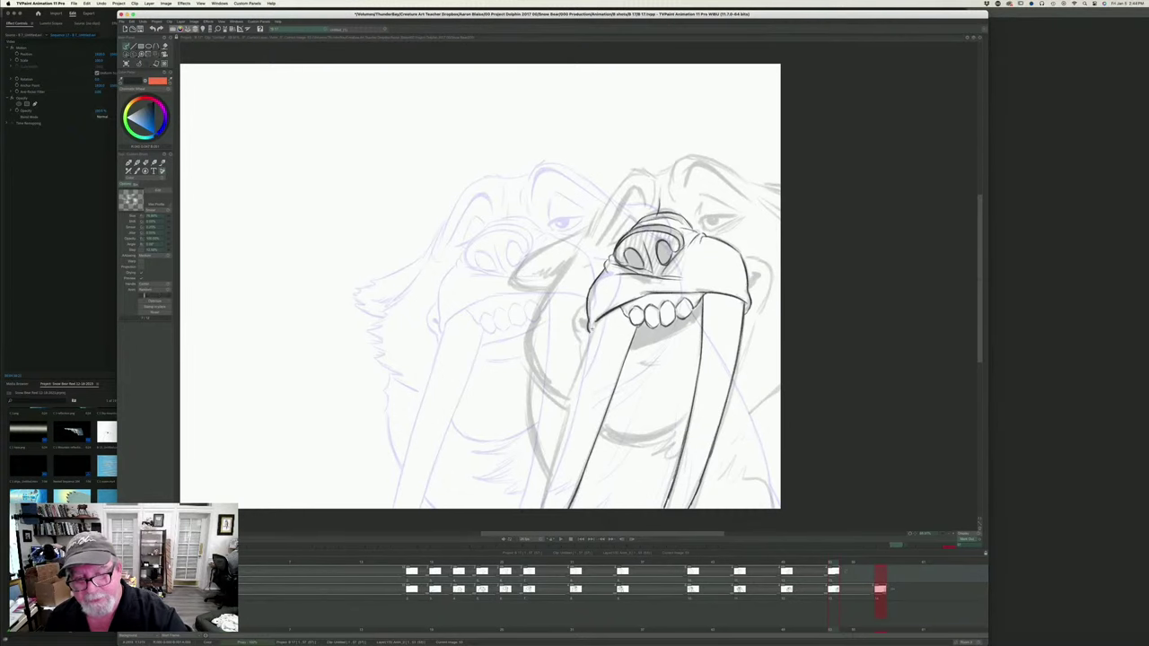
left_click_drag(597, 321, 544, 510)
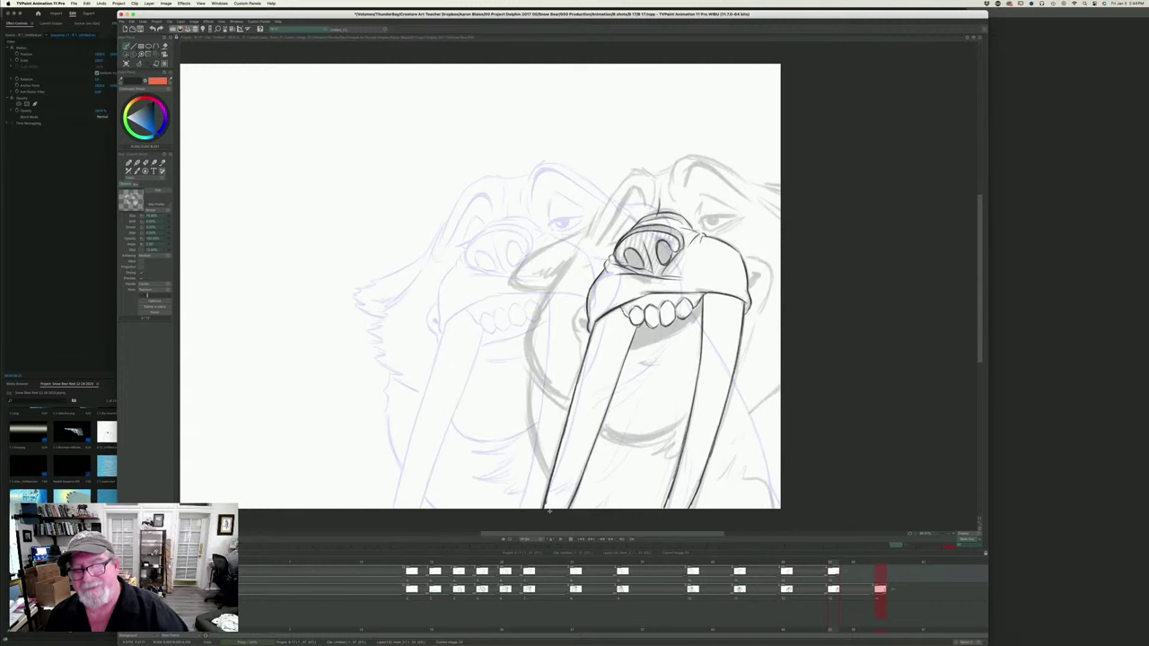
key("Left")
key("Right")
key("Left")
key("Right")
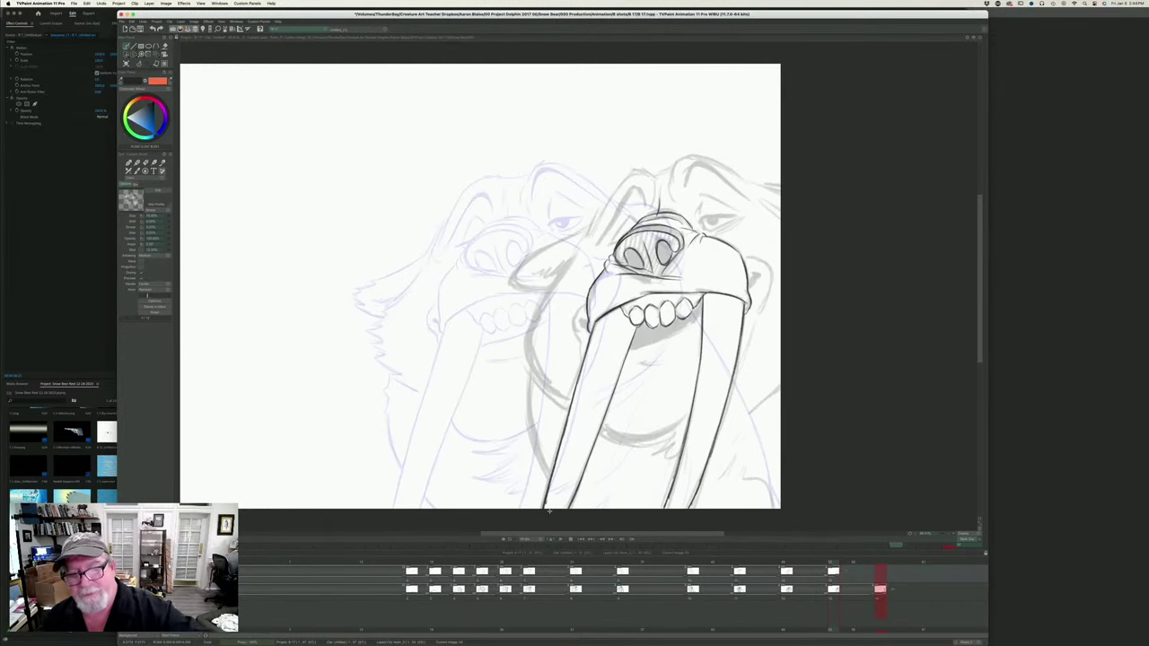
- Ink the lower mouth line beneath the teeth and the short crease below it, comparing with the previous drawing
left_click_drag(702, 310, 634, 346)
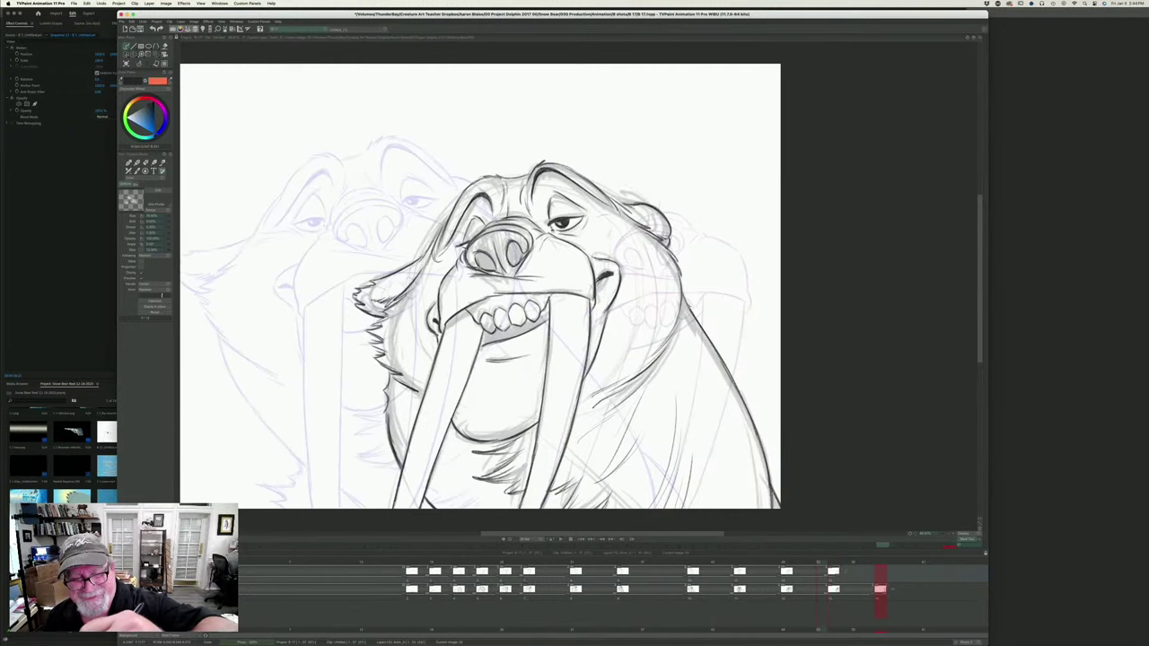
mouse_move(653, 361)
left_mouse_down()
mouse_move(687, 351)
mouse_move(659, 366)
left_mouse_up()
key("Left")
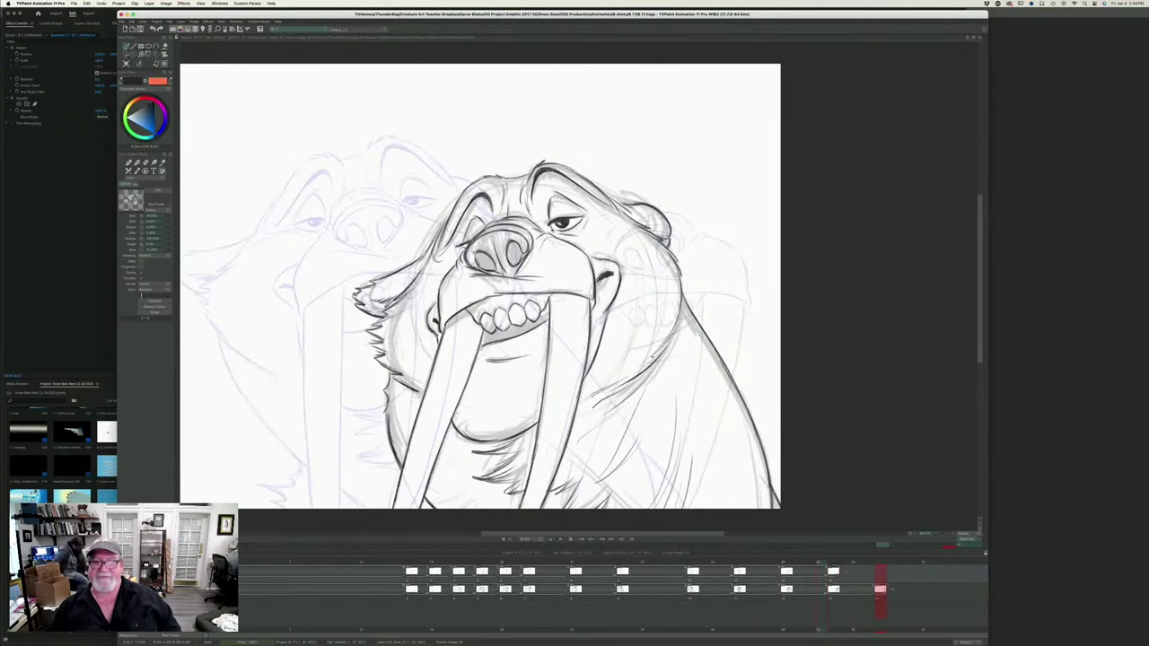
key("Right")
key("Left")
key("Right")
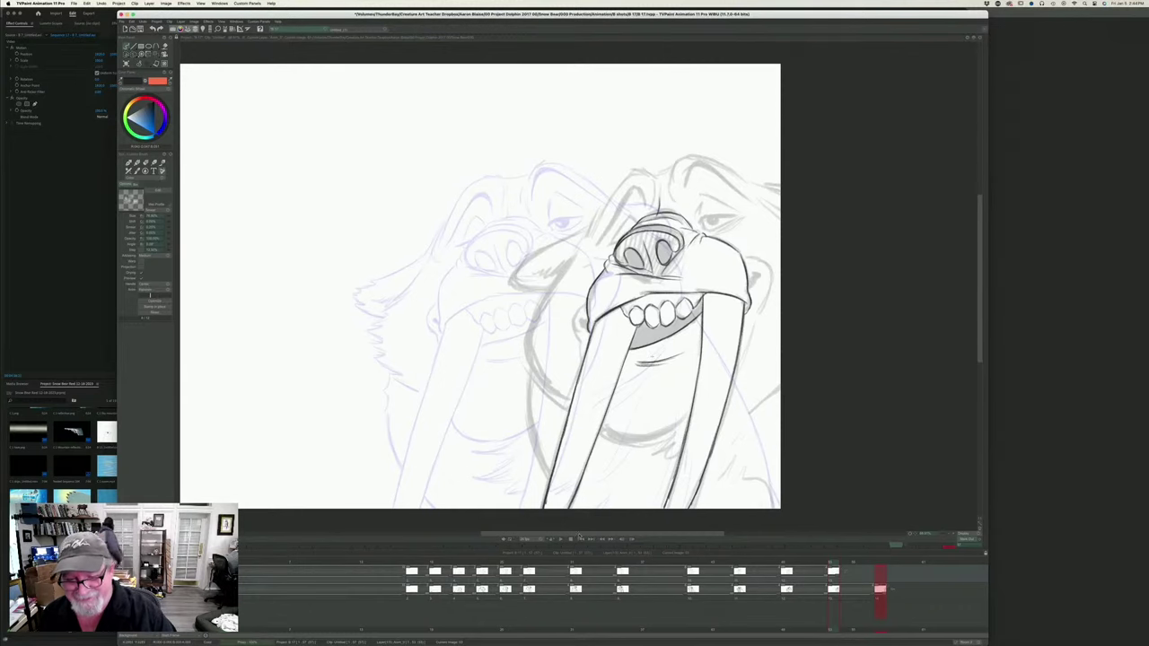
- Ink the curved cheek fold right of the muzzle, running down to the right tusk, comparing with the previous drawing
left_click_drag(580, 536, 590, 530)
key("Left")
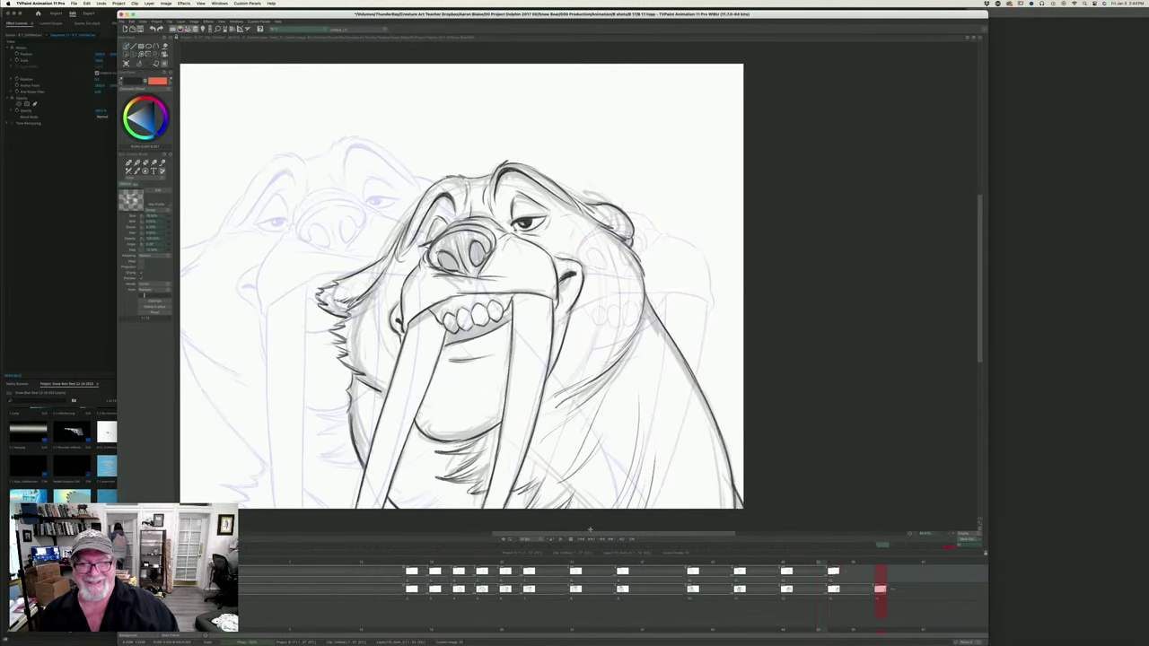
key("Right")
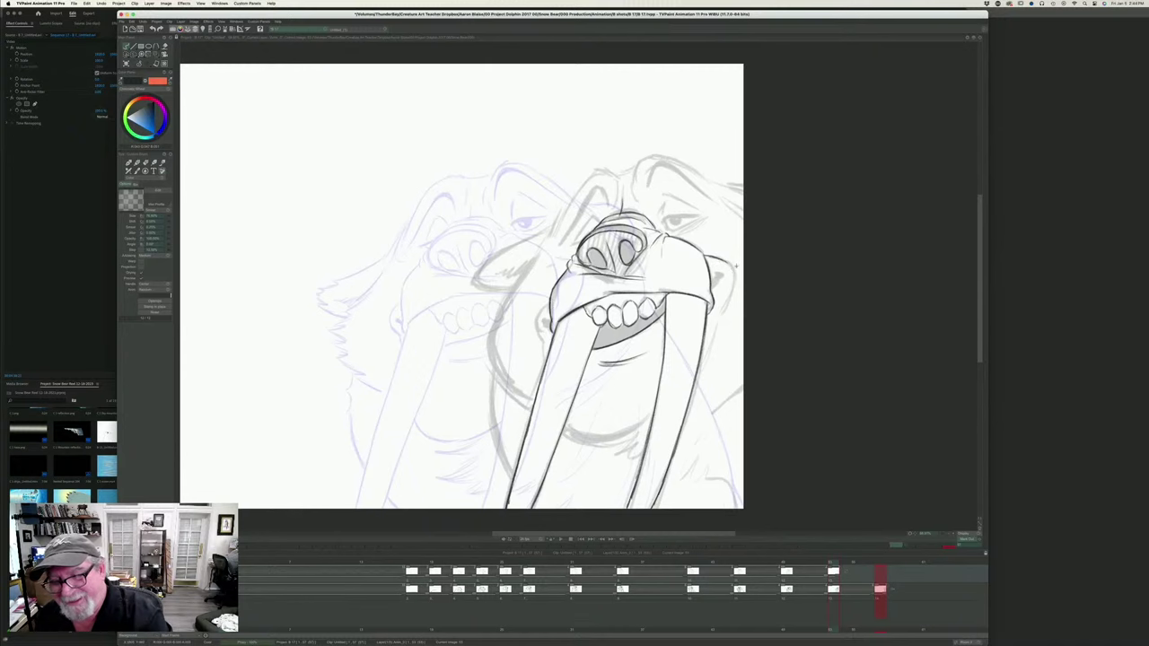
mouse_move(729, 266)
left_mouse_down()
mouse_move(729, 300)
mouse_move(736, 284)
left_mouse_up()
key("Left")
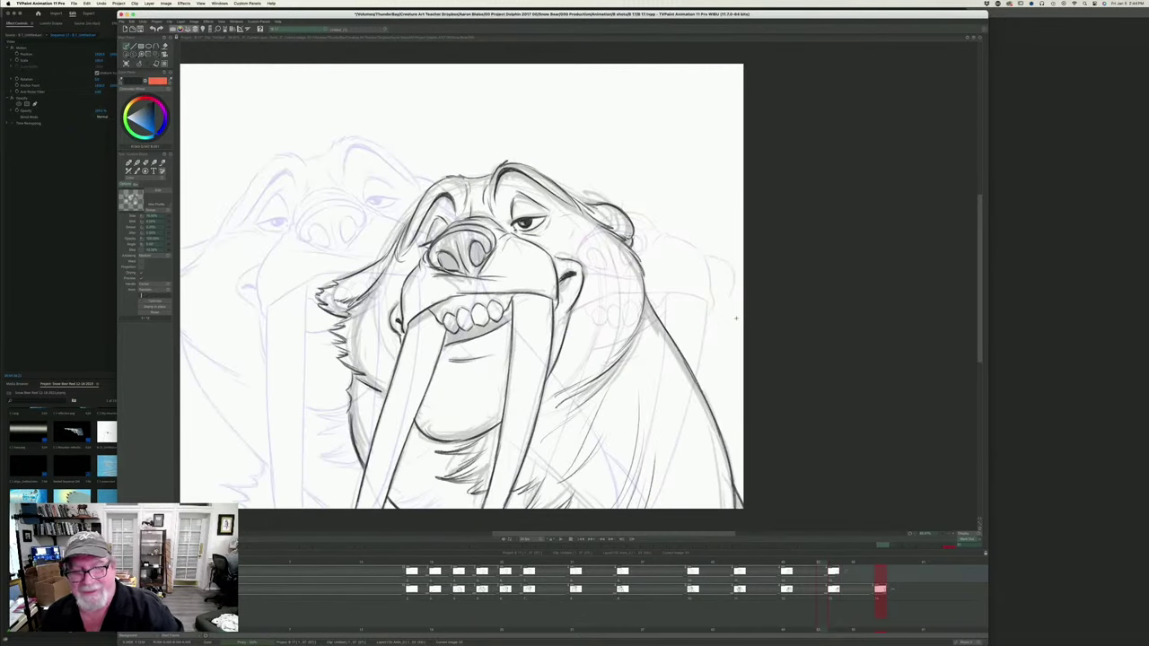
key("Right")
left_click_drag(731, 289, 698, 377)
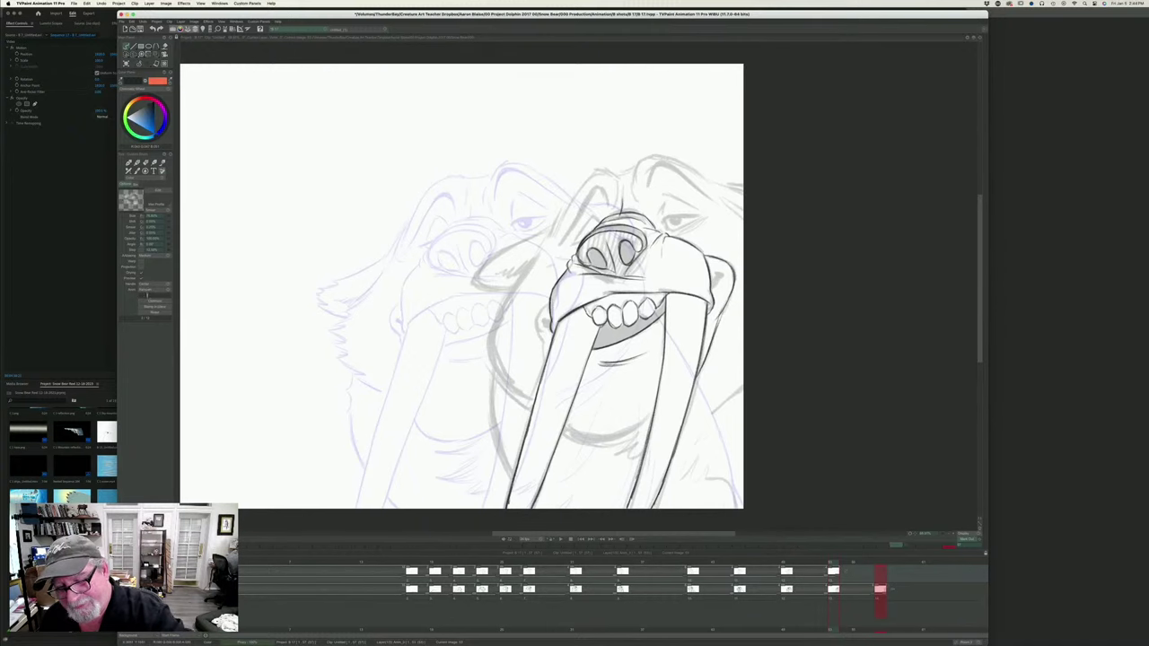
- Ink the curved underside of the chin between the tusks, comparing with the previous drawing
left_click_drag(641, 429, 580, 446)
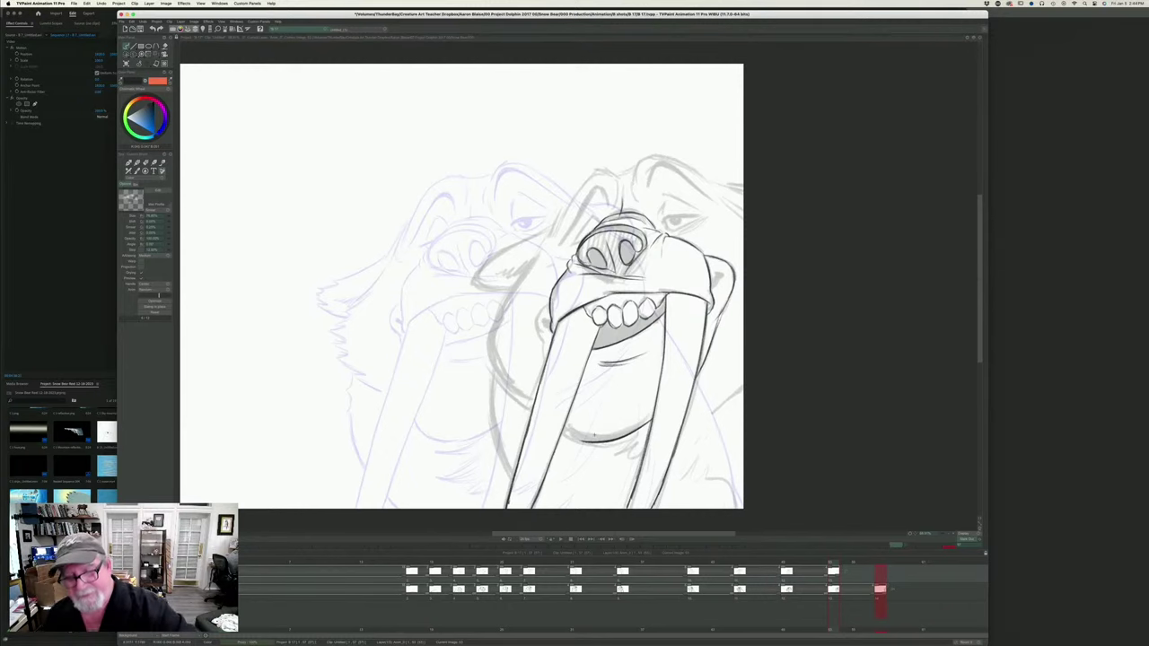
key("Left")
key("Right")
key("Left")
key("Right")
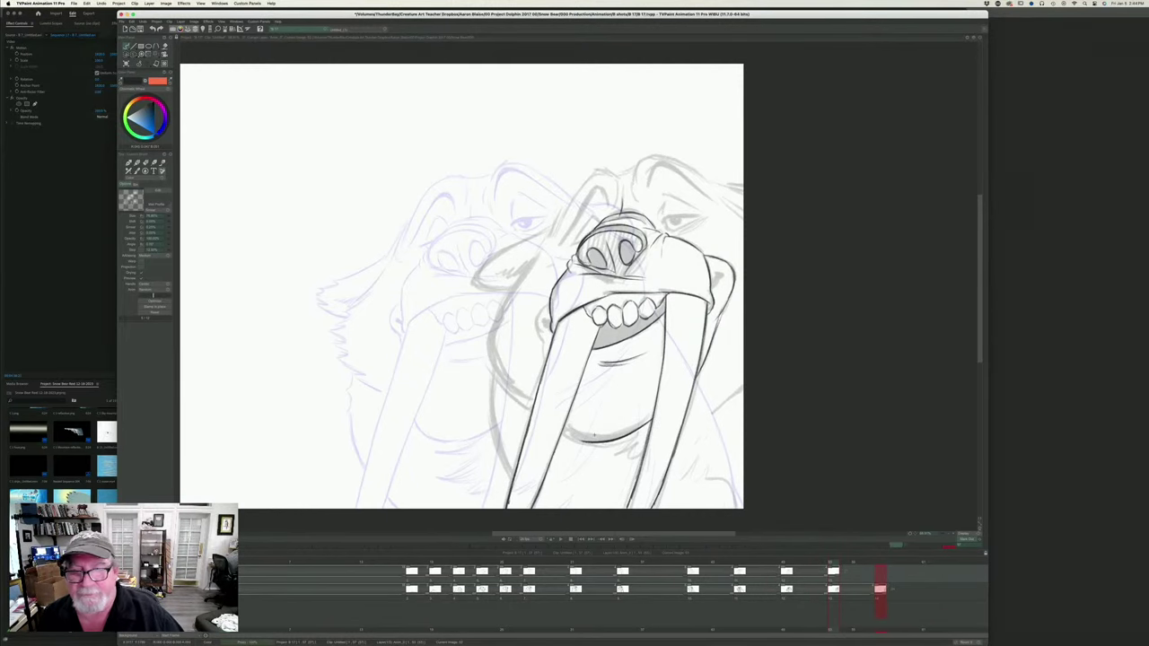
key("Left")
key("Right")
key("Left")
key("Right")
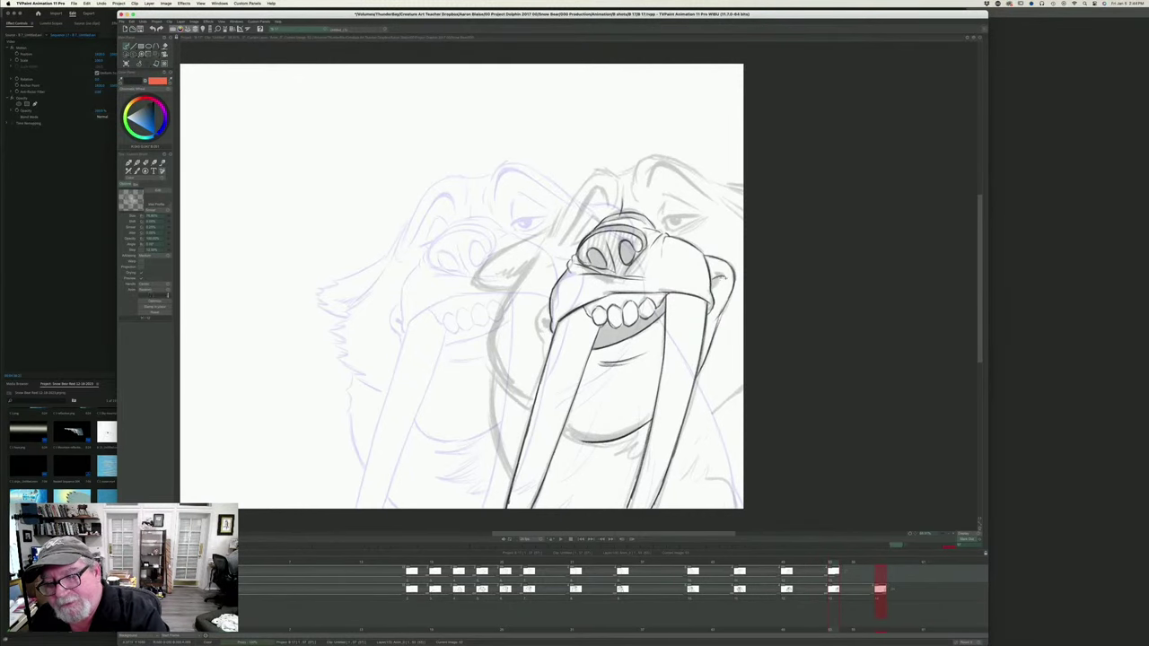
- Ink the dark mouth-corner accent inside the right cheek fold, comparing with the previous drawing
left_click_drag(713, 282, 724, 276)
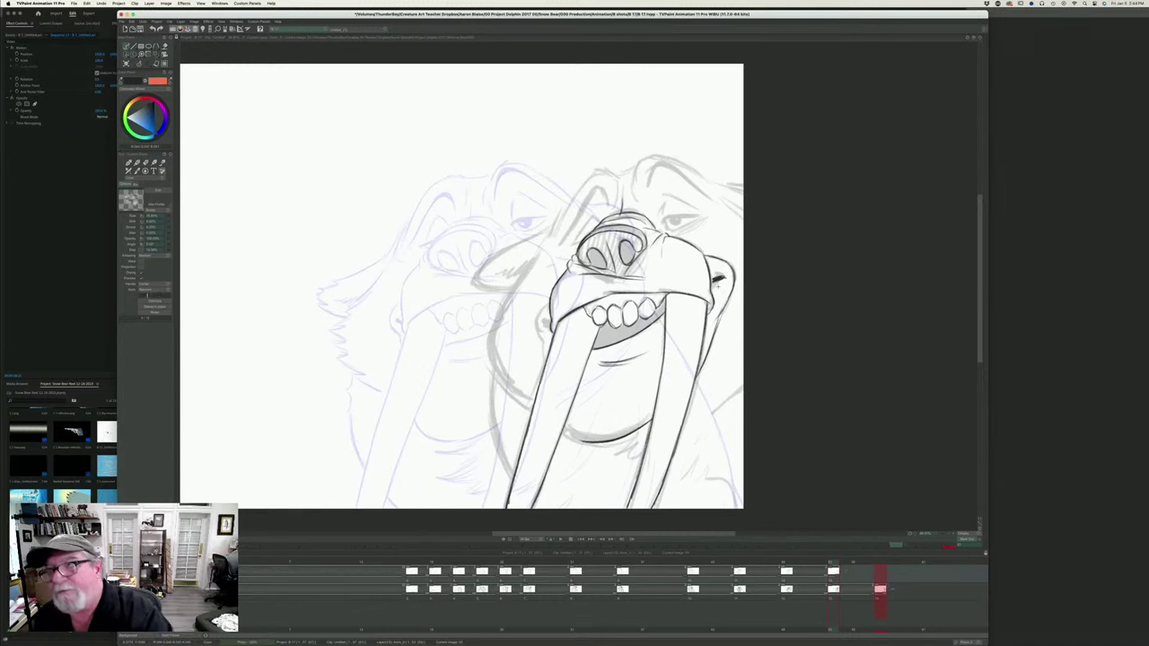
key("Left")
key("Right")
key("Left")
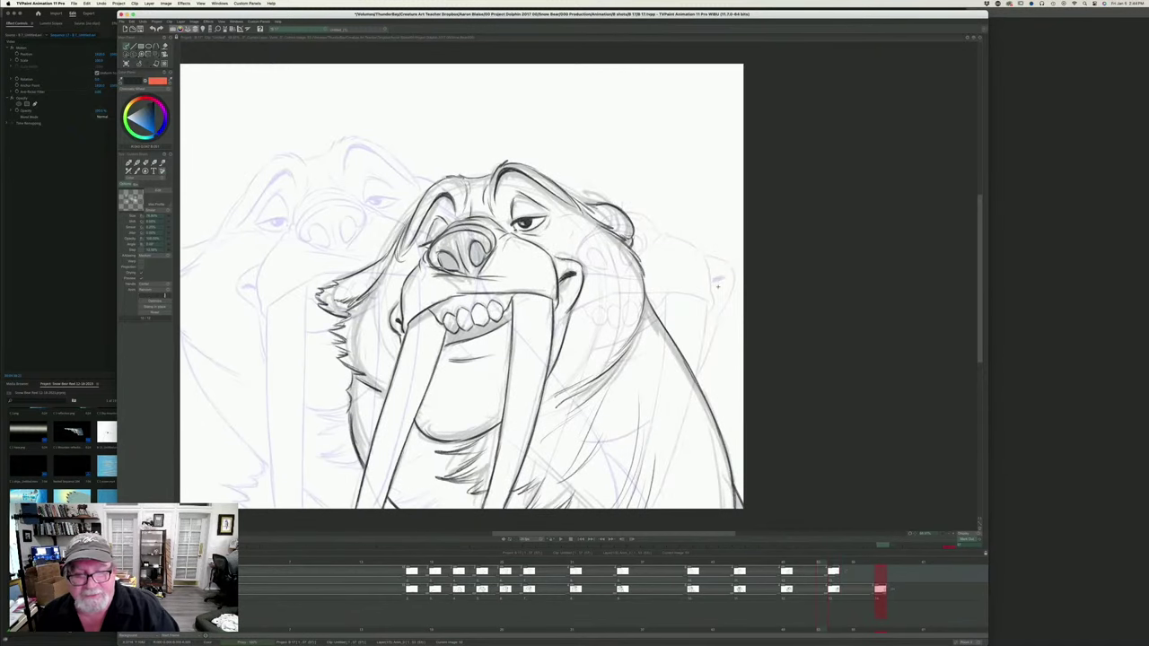
key("Right")
key("Left")
key("Right")
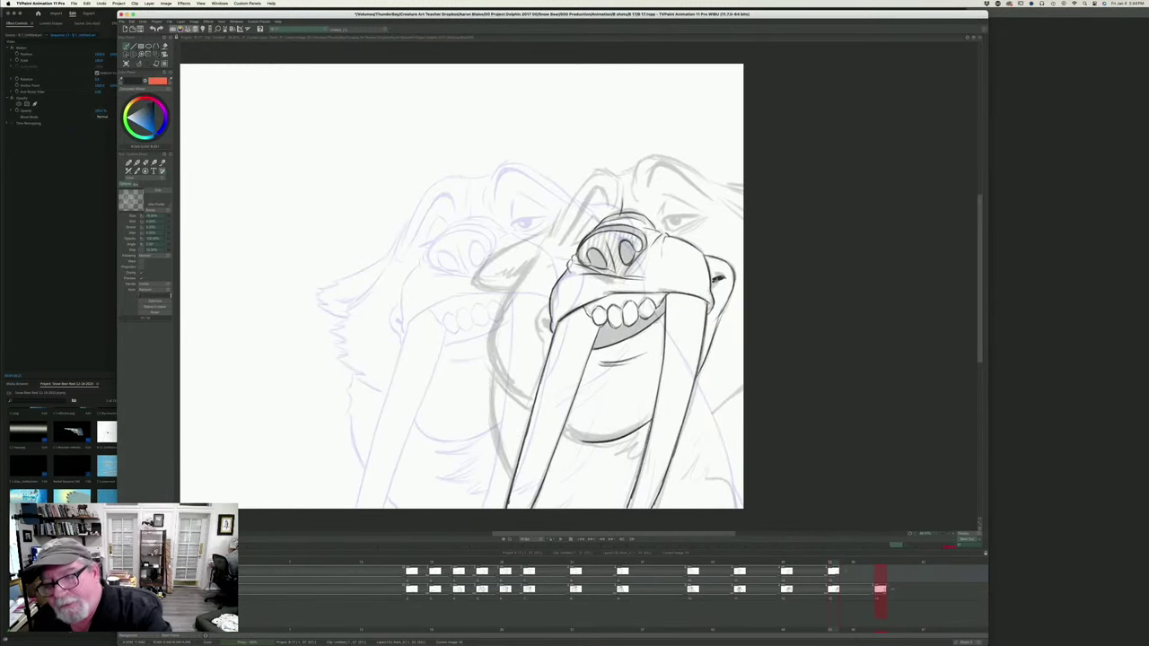
key("Left")
key("Right")
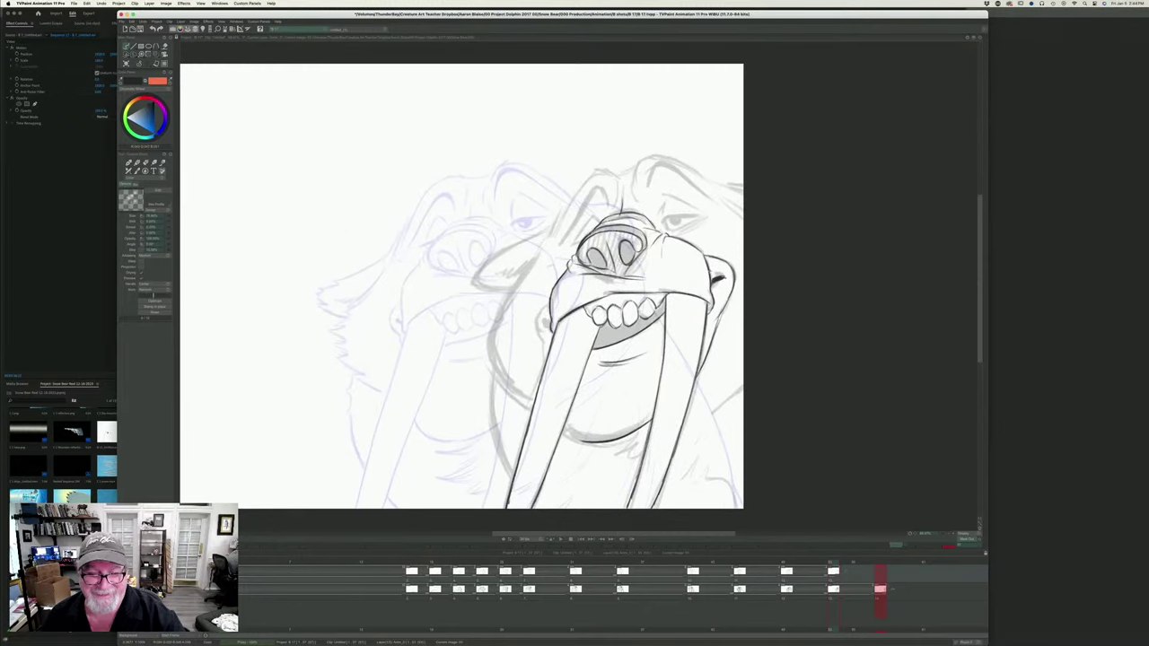
- Ink the left cheek fold and its dark mouth corner beside the left tusk, comparing with the previous drawing
mouse_move(547, 304)
left_mouse_down()
mouse_move(542, 342)
mouse_move(547, 325)
left_mouse_up()
key("Left")
key("Right")
key("Left")
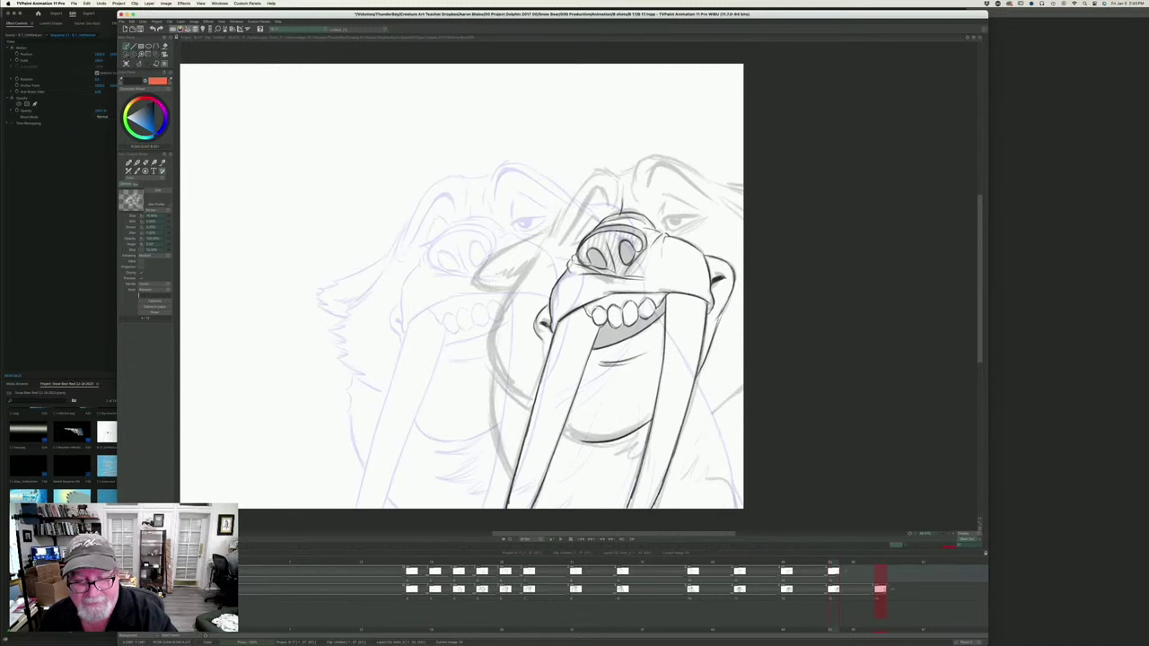
key("Right")
mouse_move(541, 341)
left_mouse_down()
mouse_move(546, 369)
mouse_move(543, 344)
left_mouse_up()
key("Left")
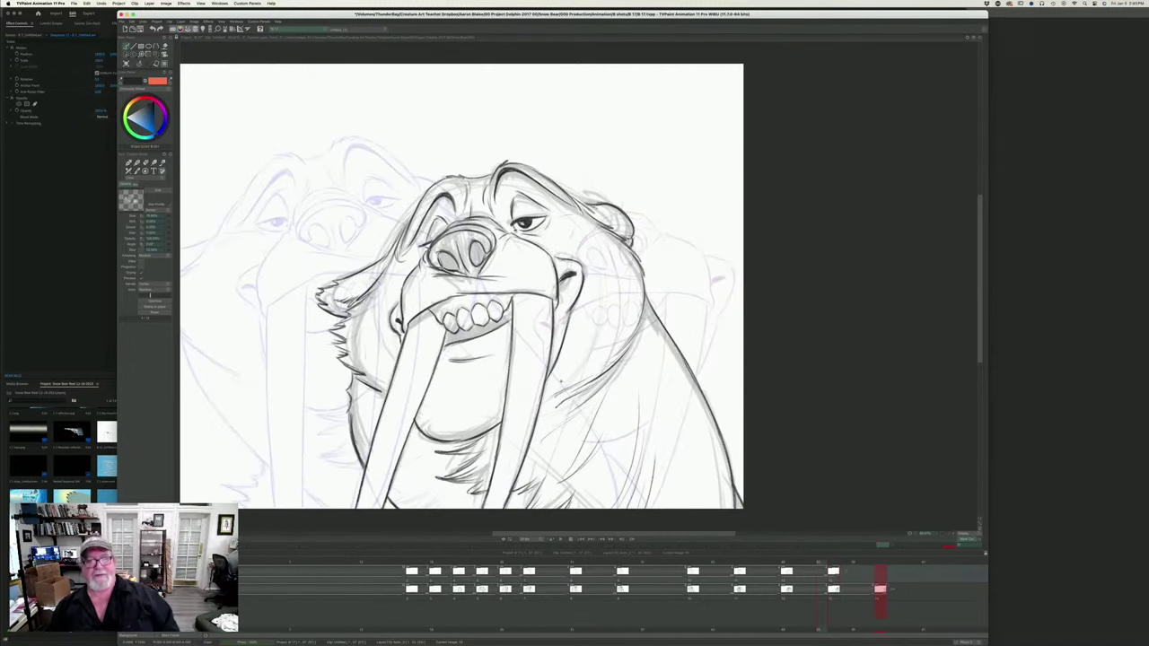
key("Right")
key("Left")
key("Right")
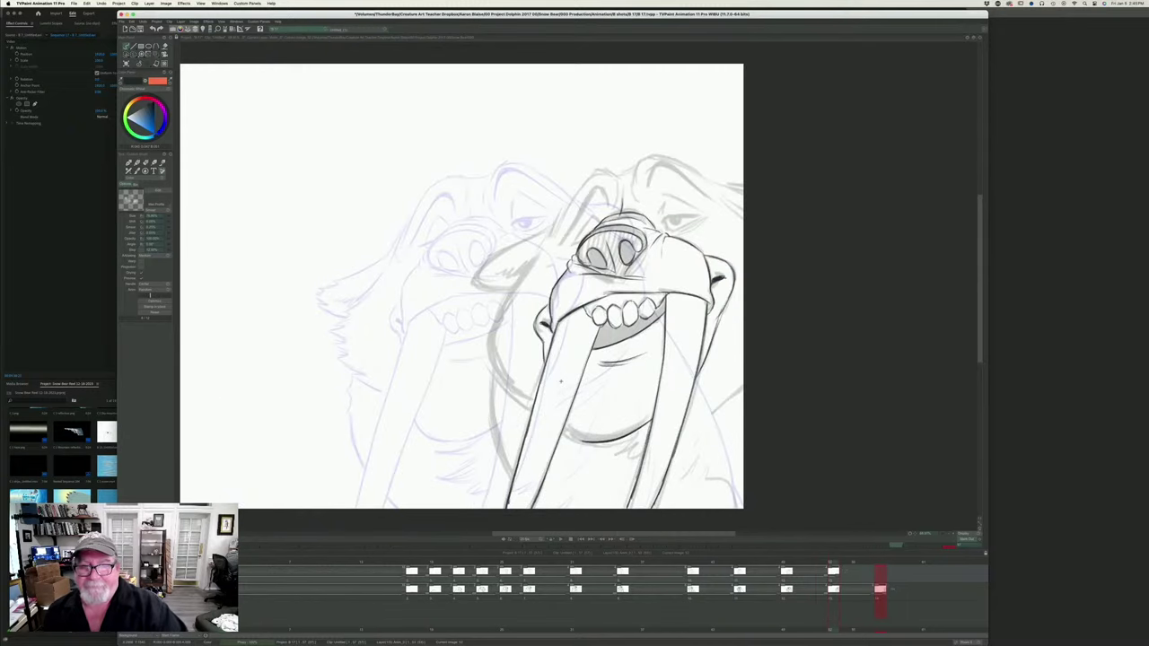
- Ink the right eye's lids, iris and dark pupil, comparing with the previous drawing
key("Left")
key("Right")
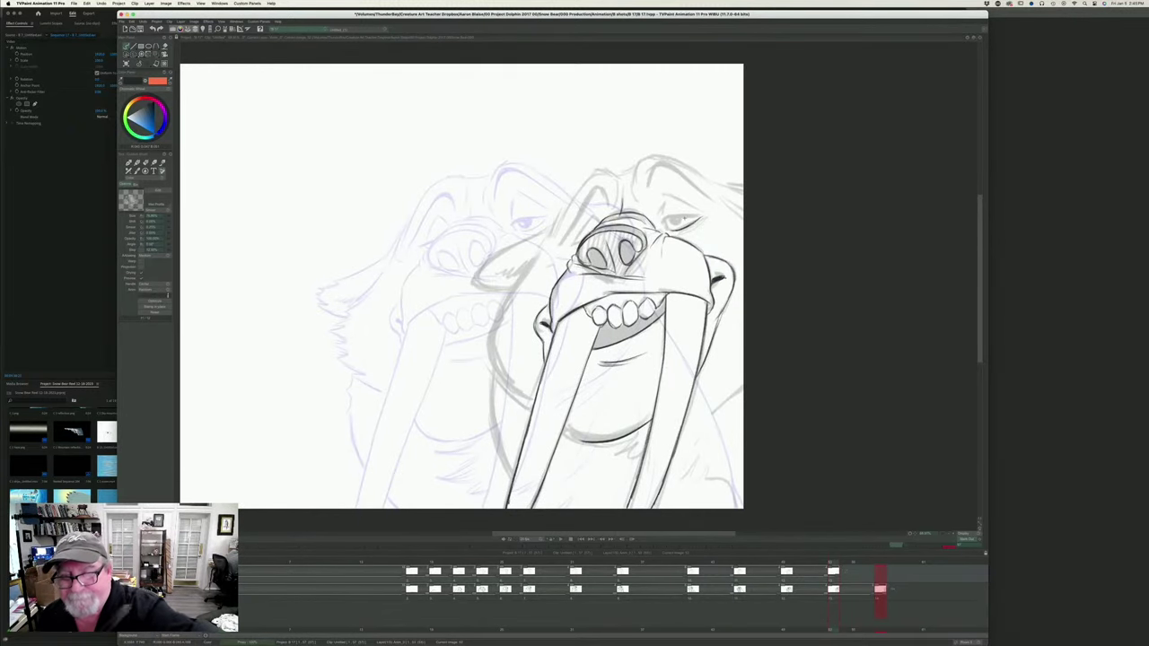
key("Left")
key("Right")
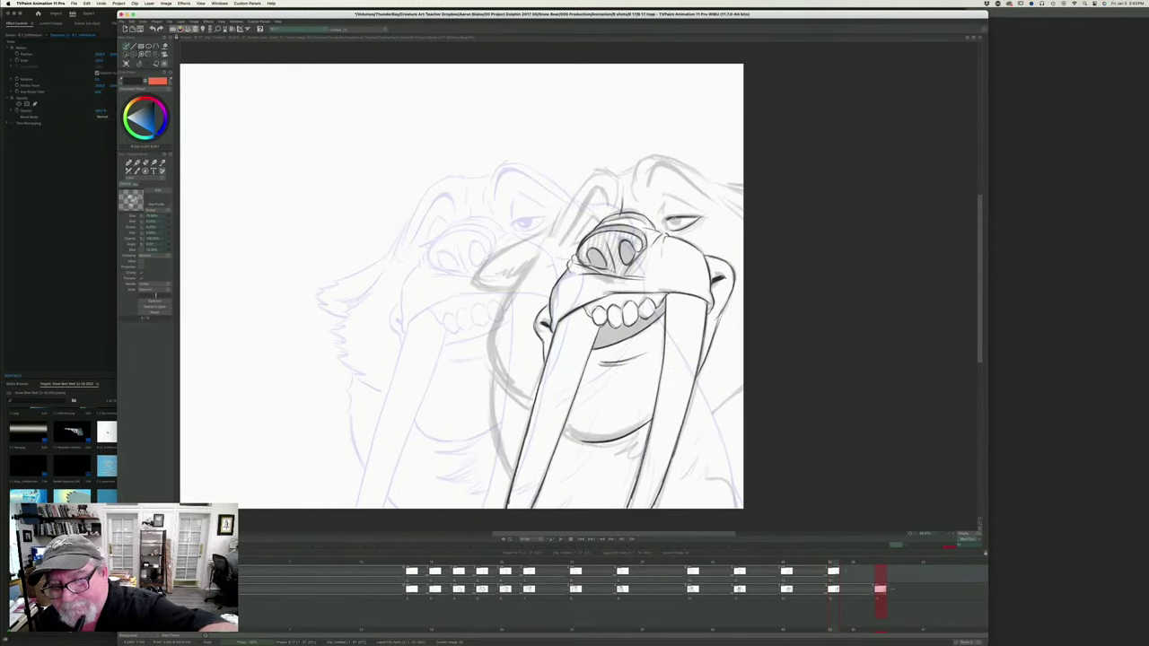
key("Left")
key("Right")
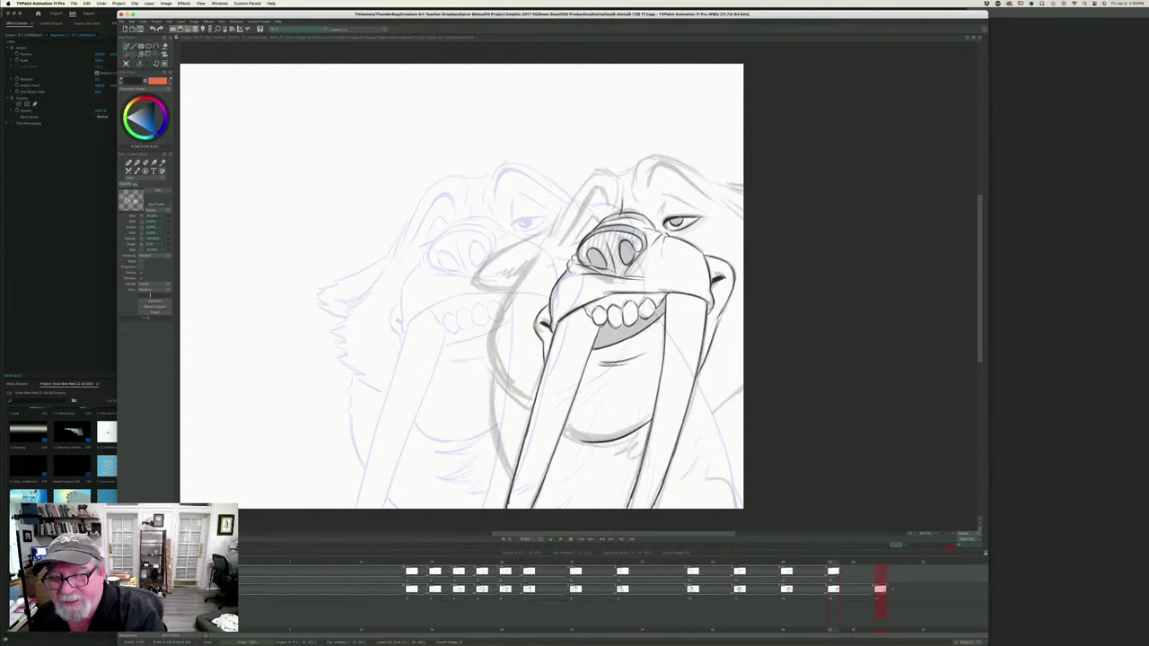
key("Left")
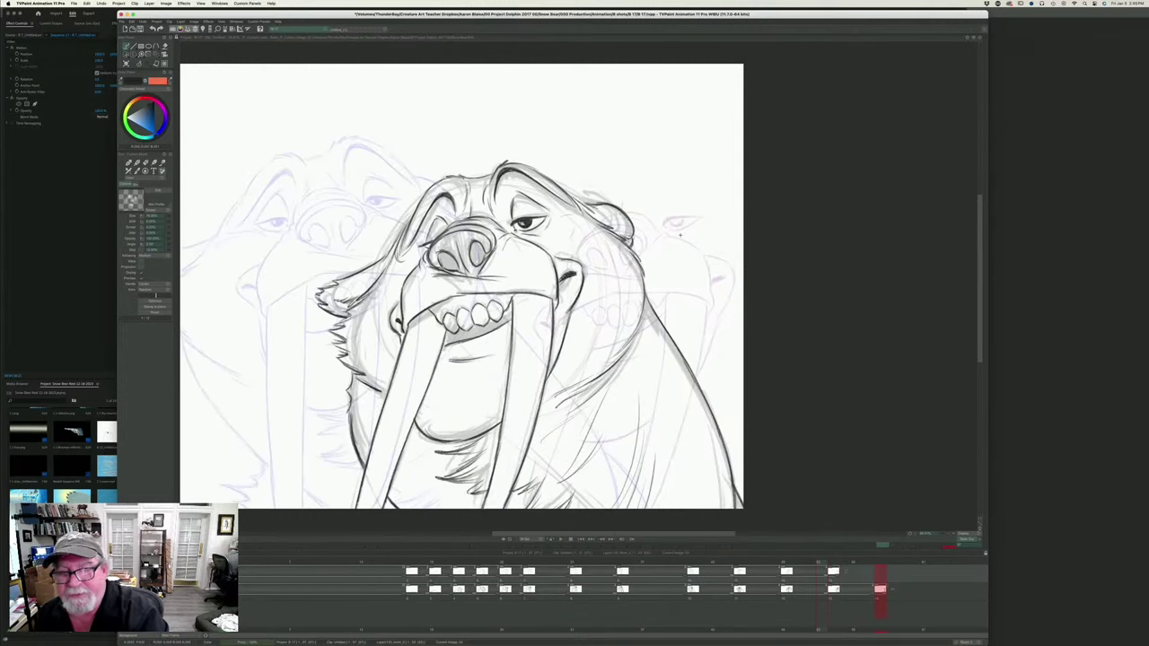
key("Right")
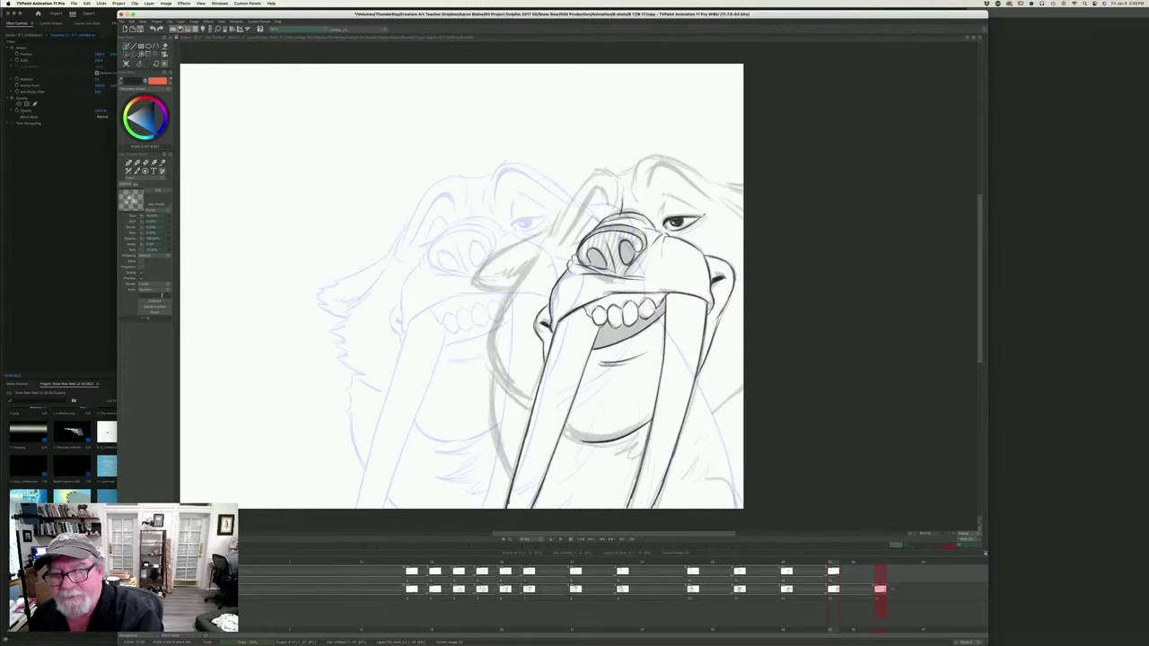
- Ink the upper-lid fold and the inner and outer corner creases around the right eye, comparing with the previous drawing
left_click_drag(703, 212, 664, 193)
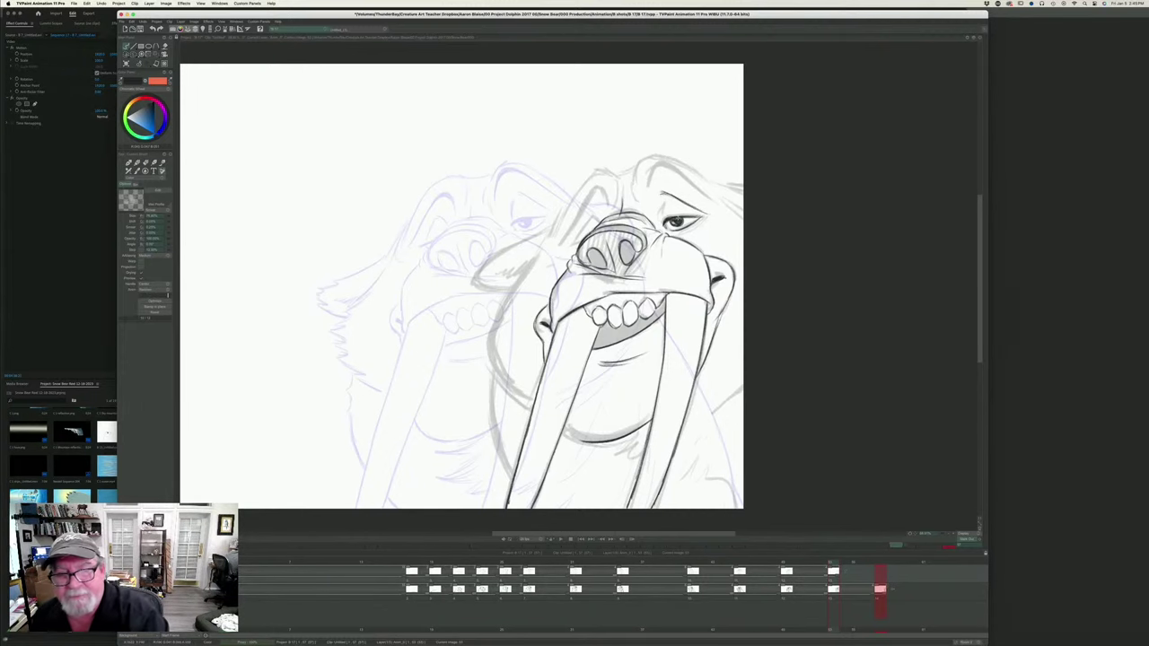
key("Left")
key("Right")
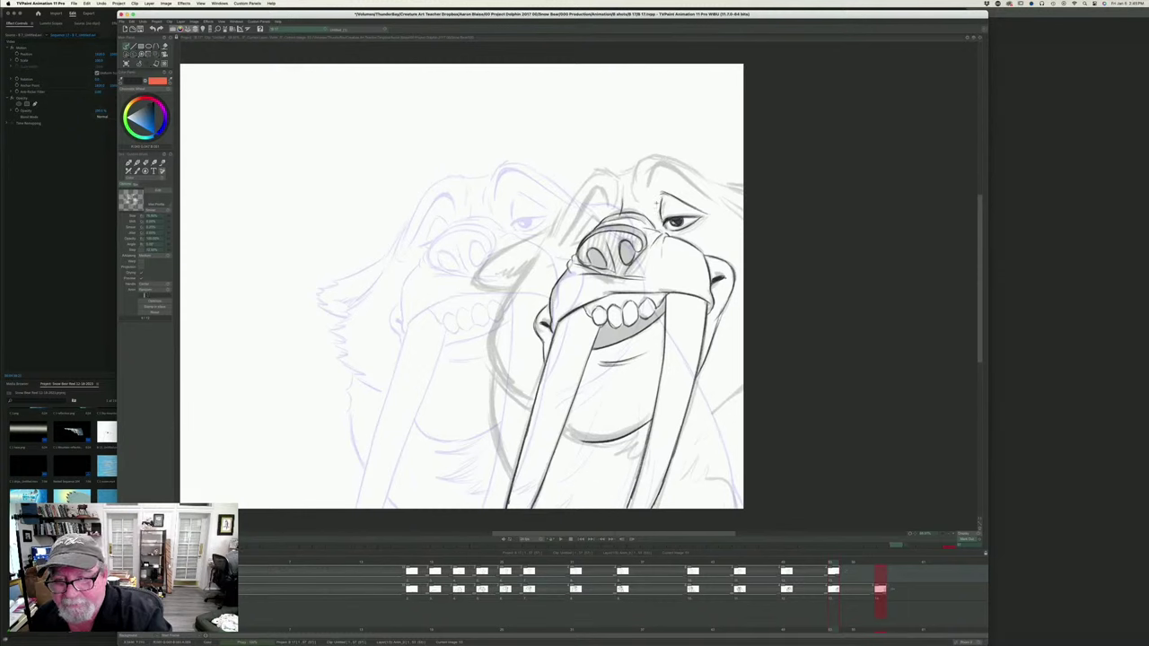
left_click_drag(663, 213, 665, 231)
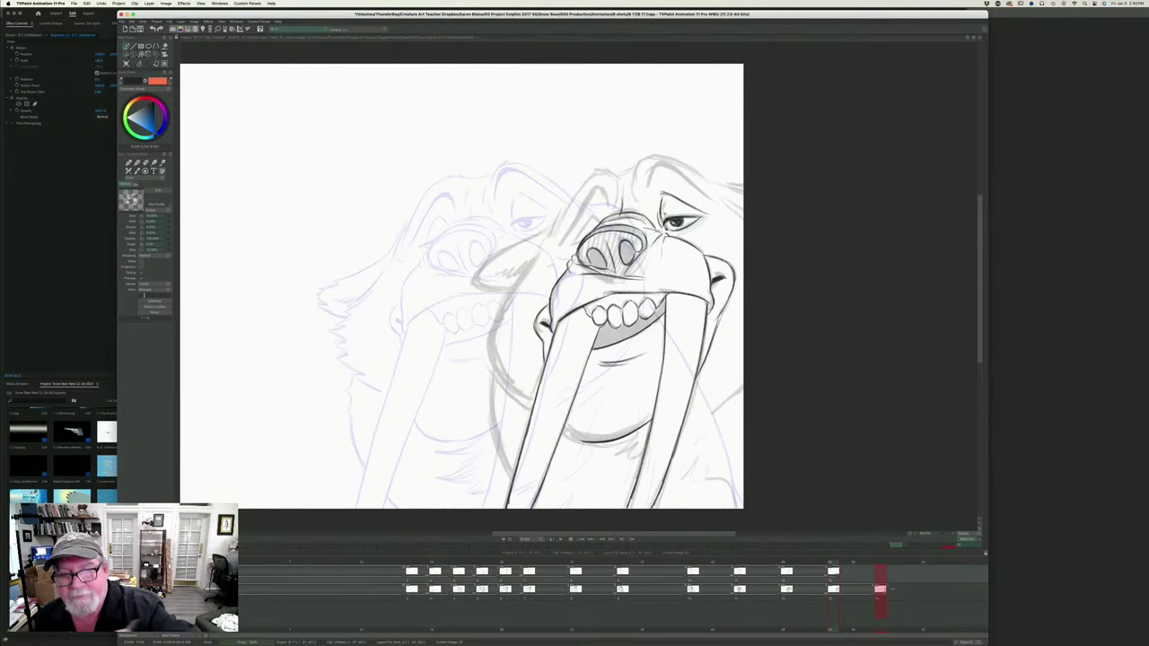
key("Left")
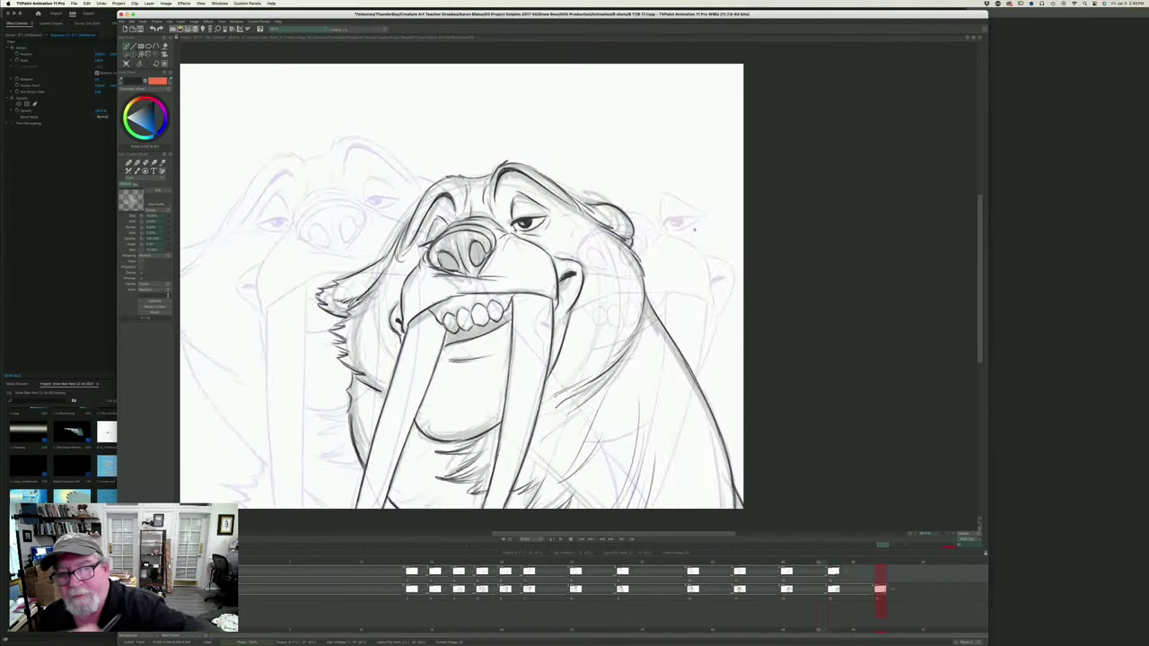
key("Right")
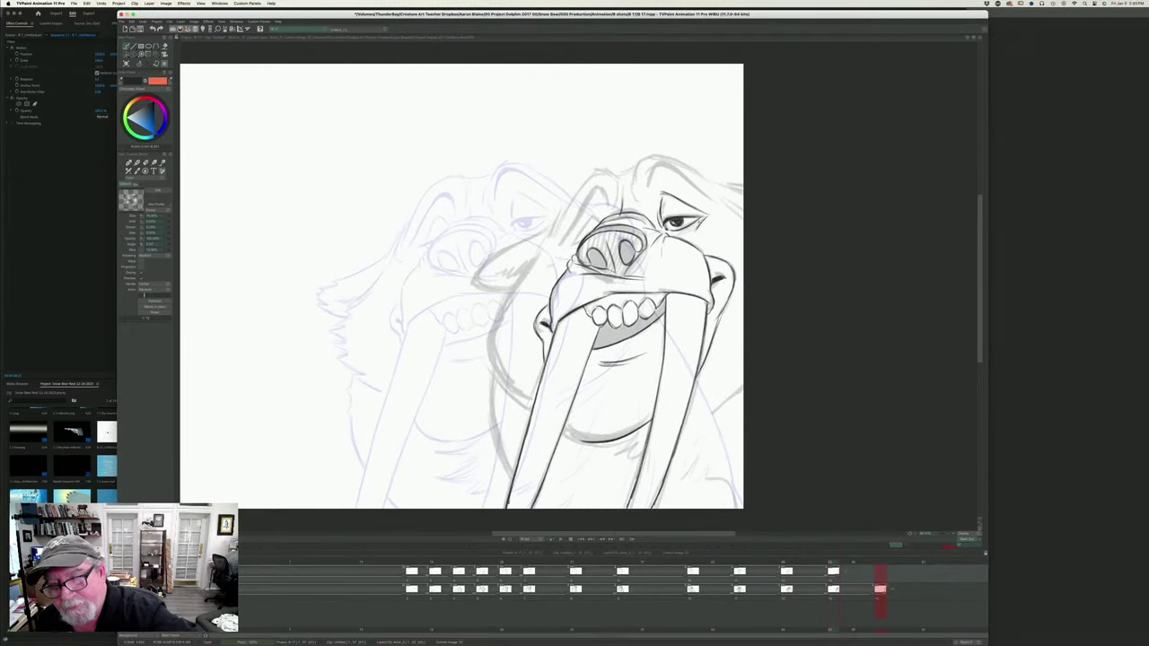
left_click_drag(717, 213, 694, 233)
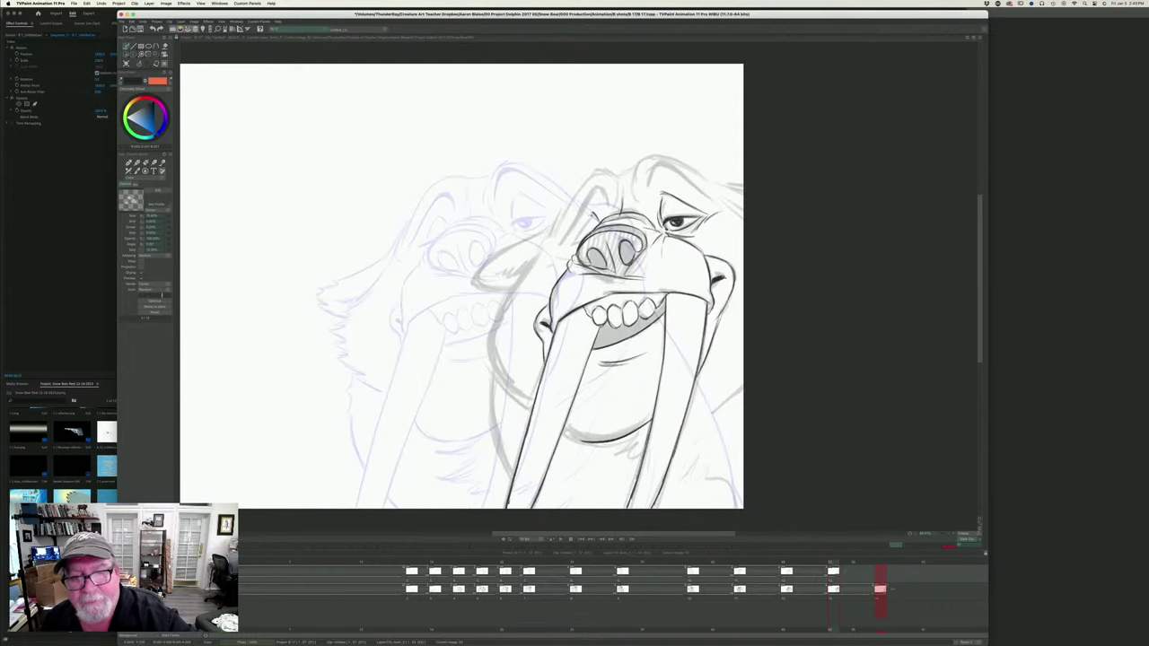
- Ink the partly hidden left eye and its lid lines beside the nose, comparing with the previous drawing
left_click_drag(588, 219, 570, 243)
key("Left")
key("Right")
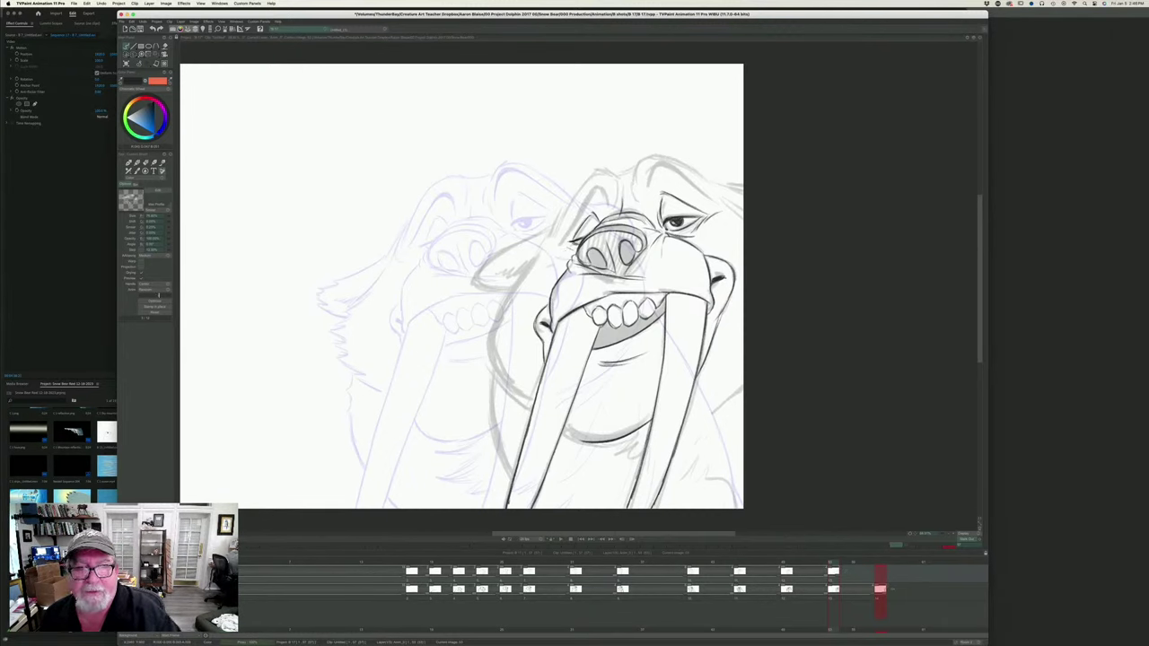
- Ink the left brow's arch above the partly hidden eye and carry it down toward the cheek, comparing with the previous drawing
left_click_drag(599, 185, 607, 205)
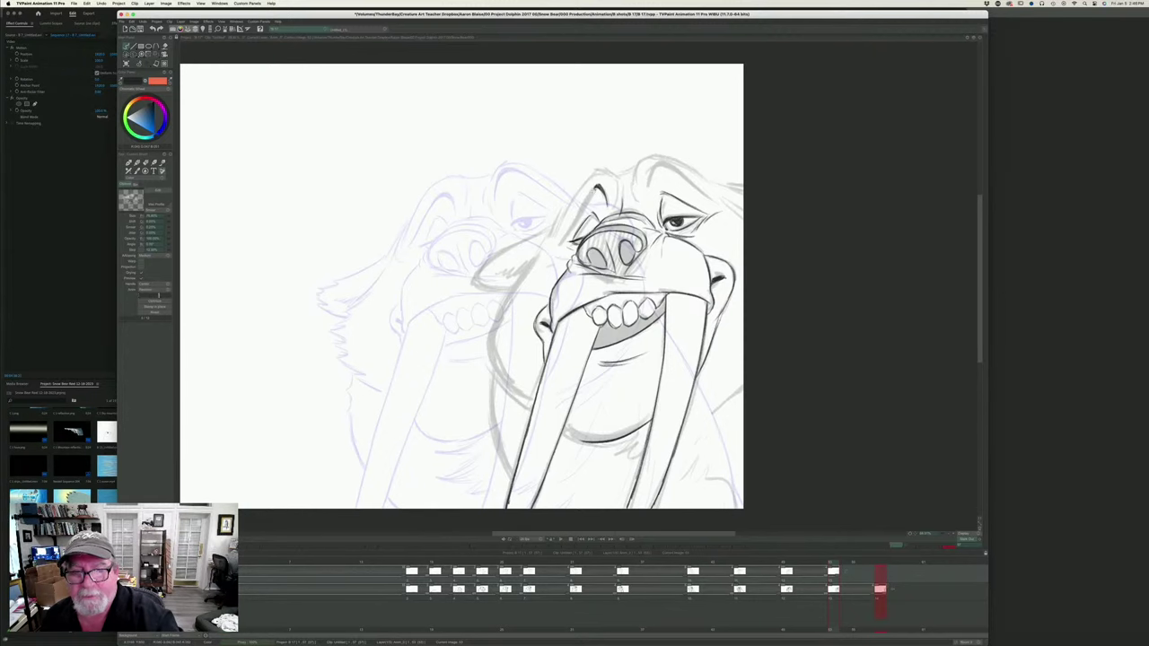
key("Left")
key("Right")
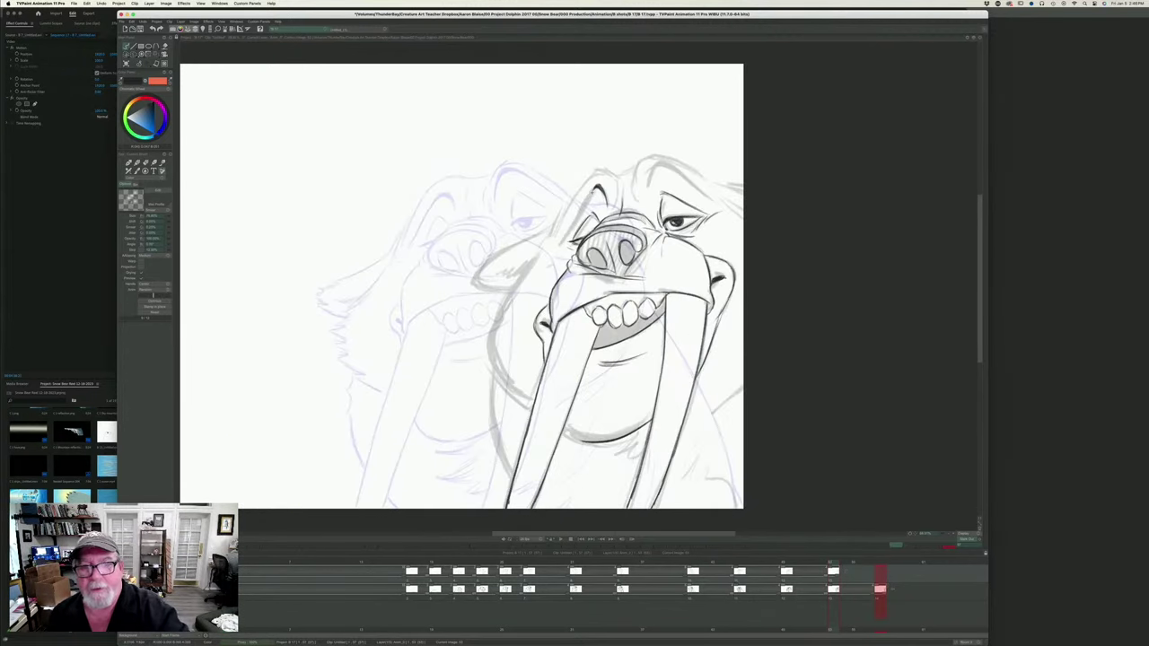
key("Left")
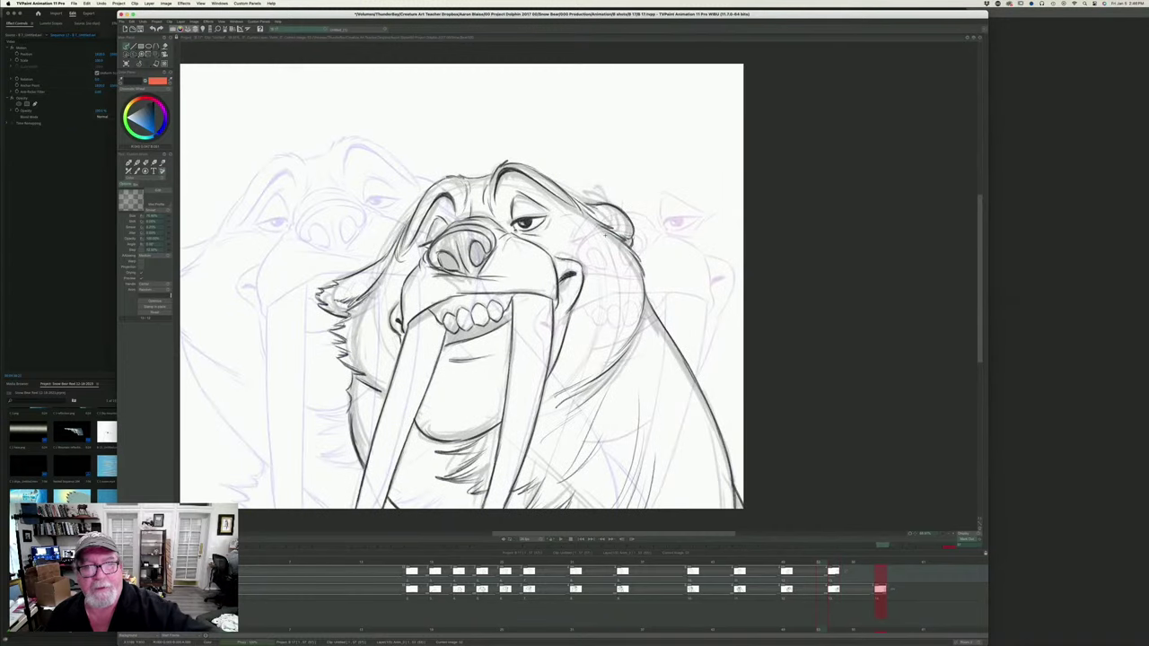
key("Right")
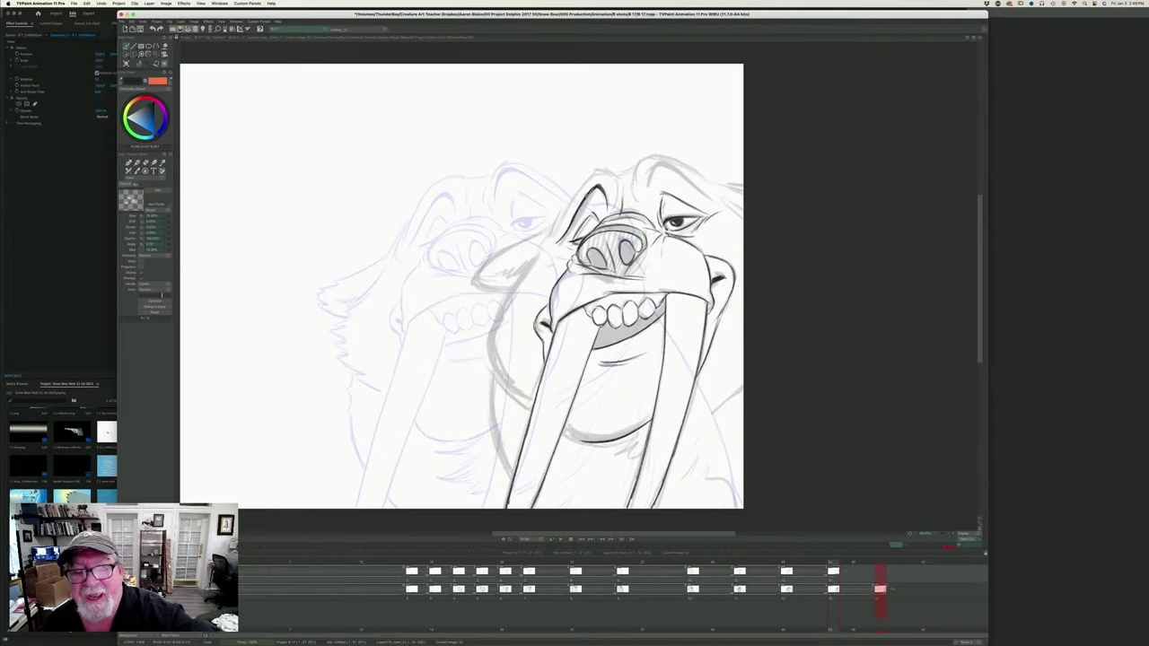
key("Left")
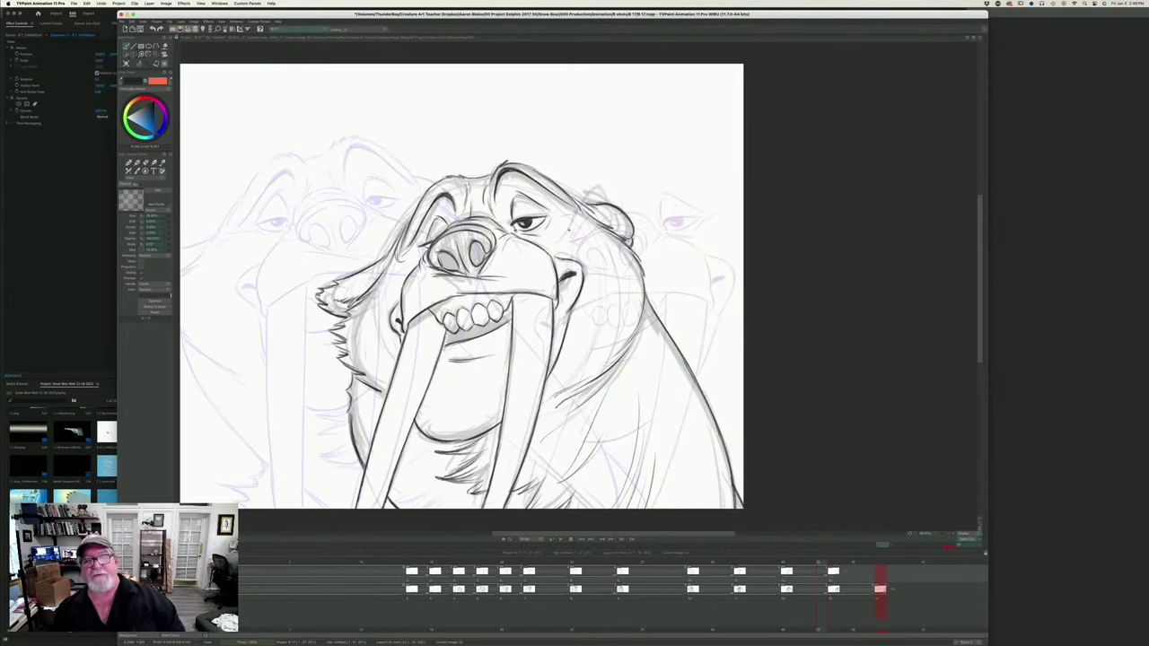
- Ink the right brow's arch above the open eye and thicken its dark crest, comparing with the previous drawing
key("Right")
key("Left")
key("Right")
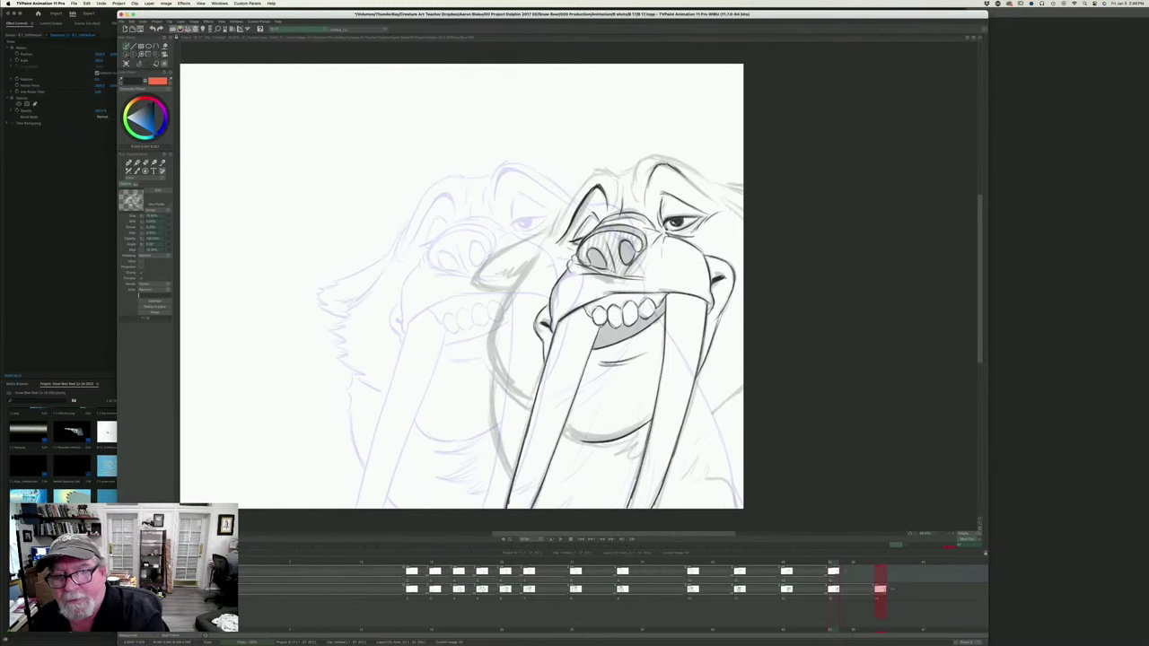
key("Right")
key("Left")
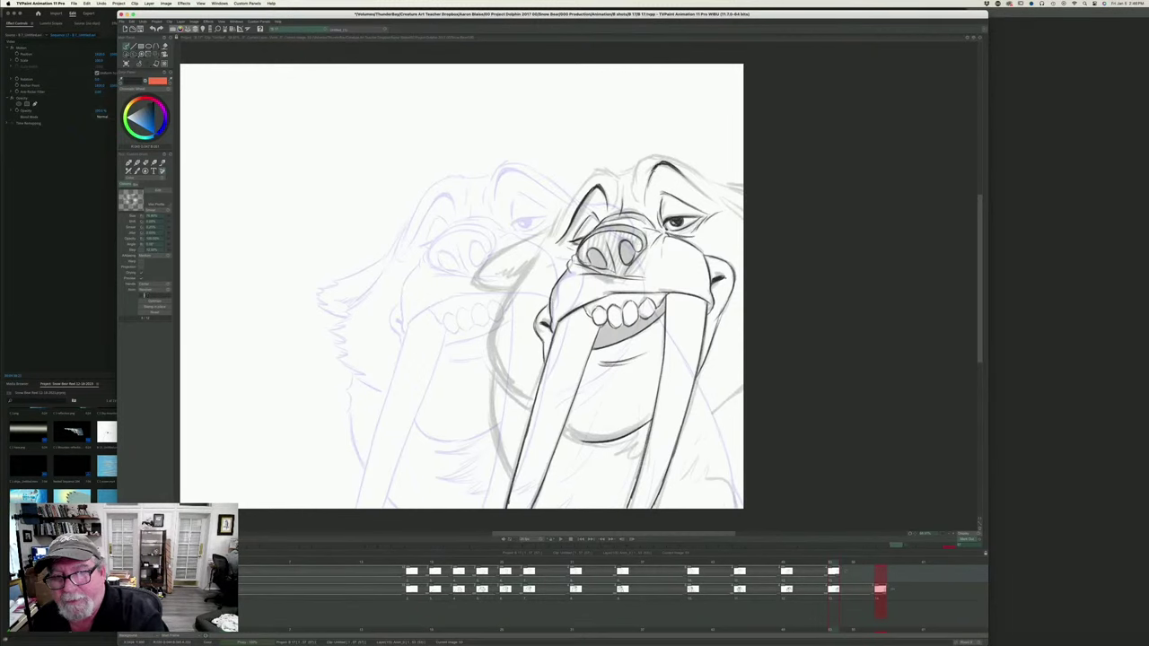
key("Right")
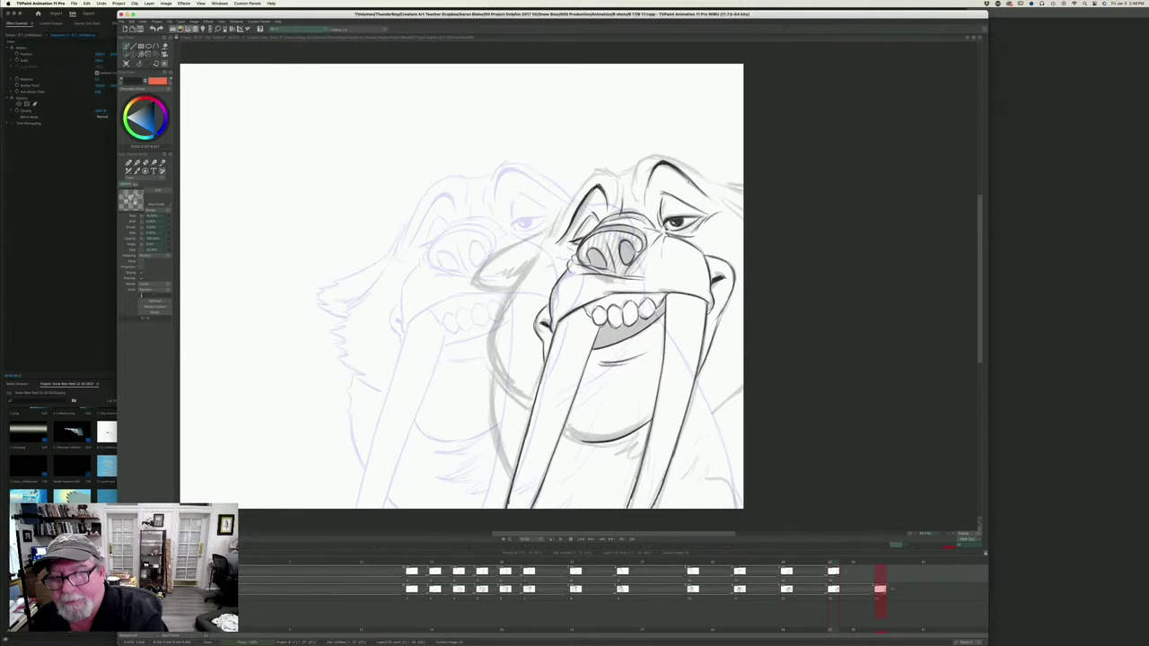
key("Left")
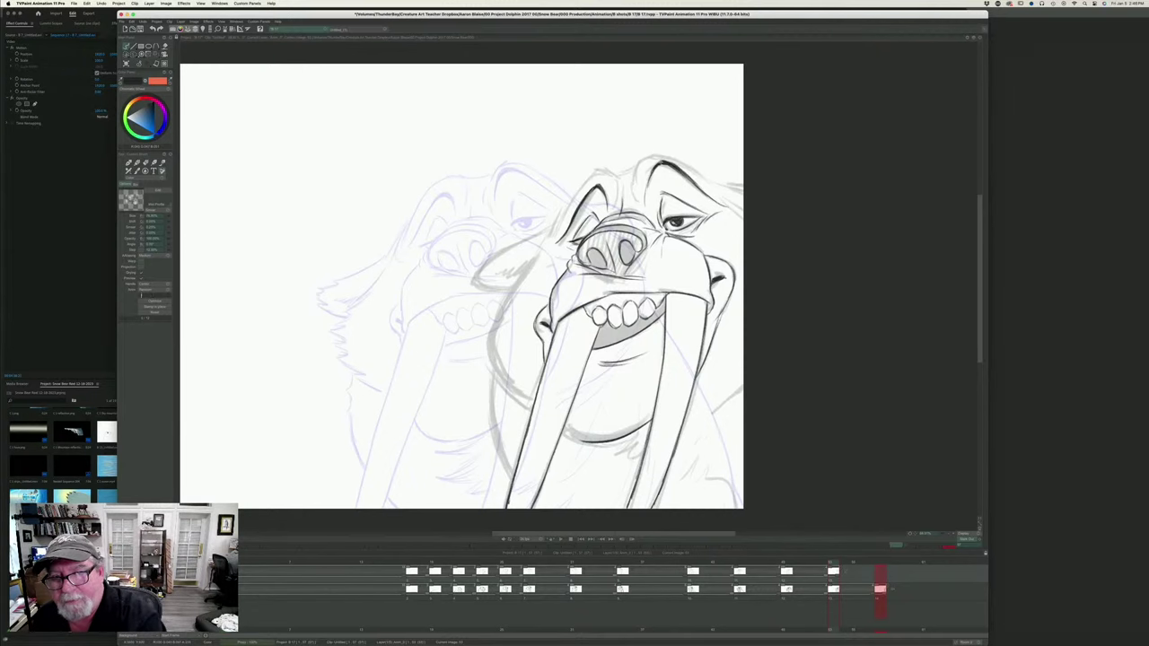
key("Right")
key("Left")
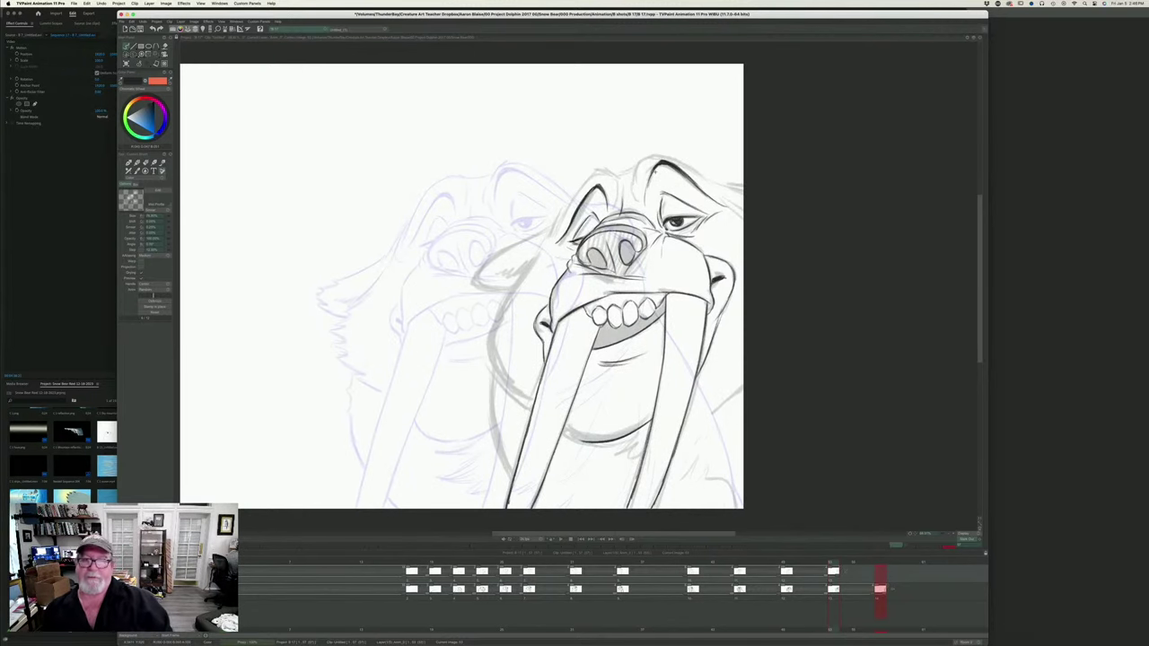
- Flip between the current and neighbouring drawings to examine how the brow shapes move from one to the other
key("Right")
key("Left")
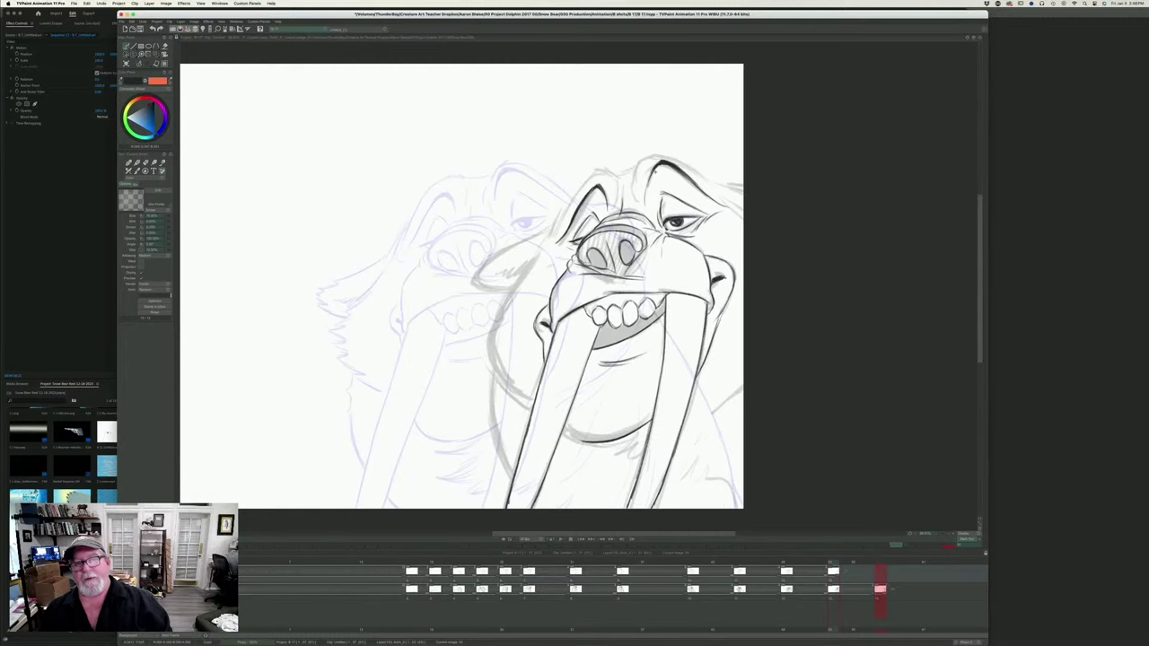
key("Right")
key("Left")
key("Right")
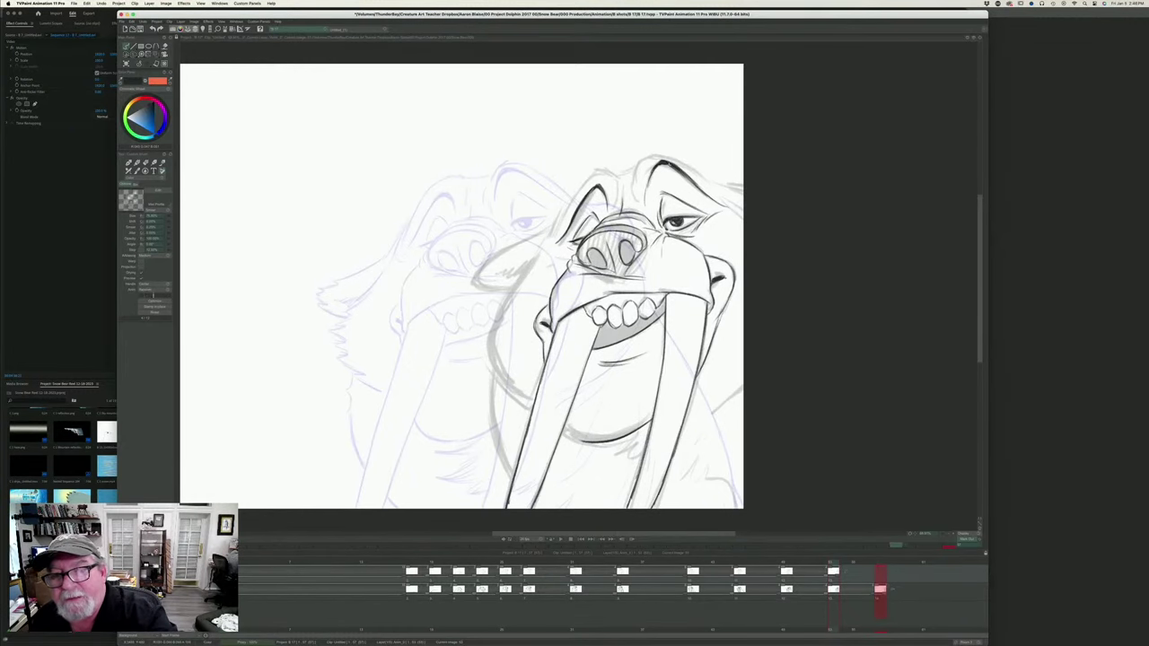
key("Left")
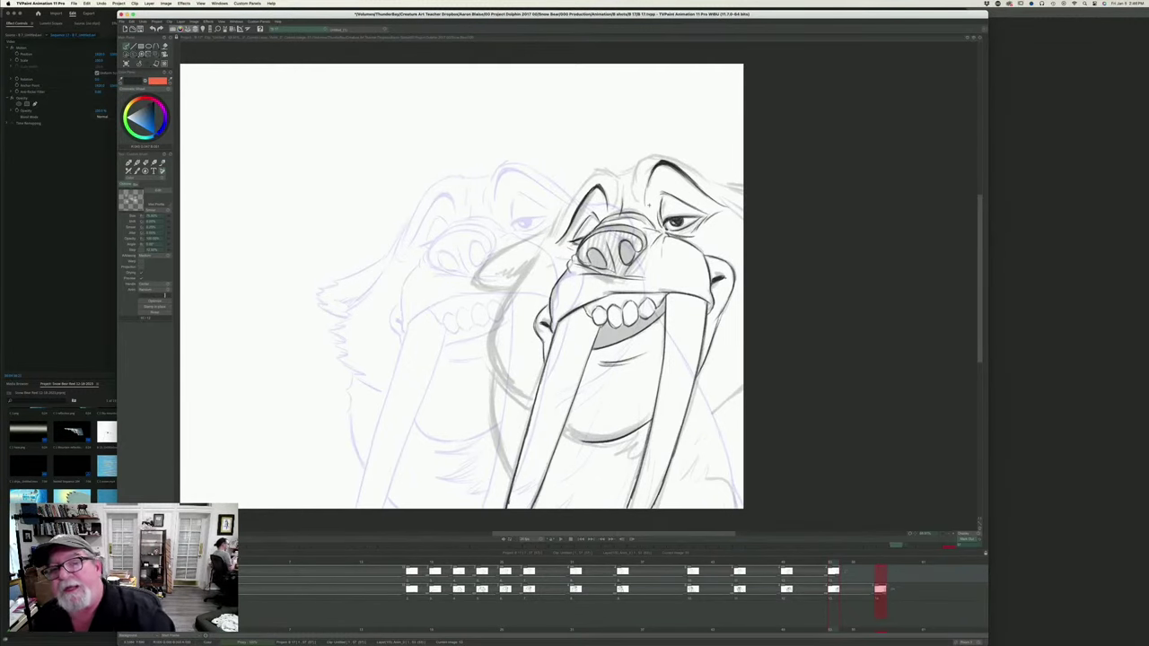
key("Right")
key("Left")
key("Right")
key("Right")
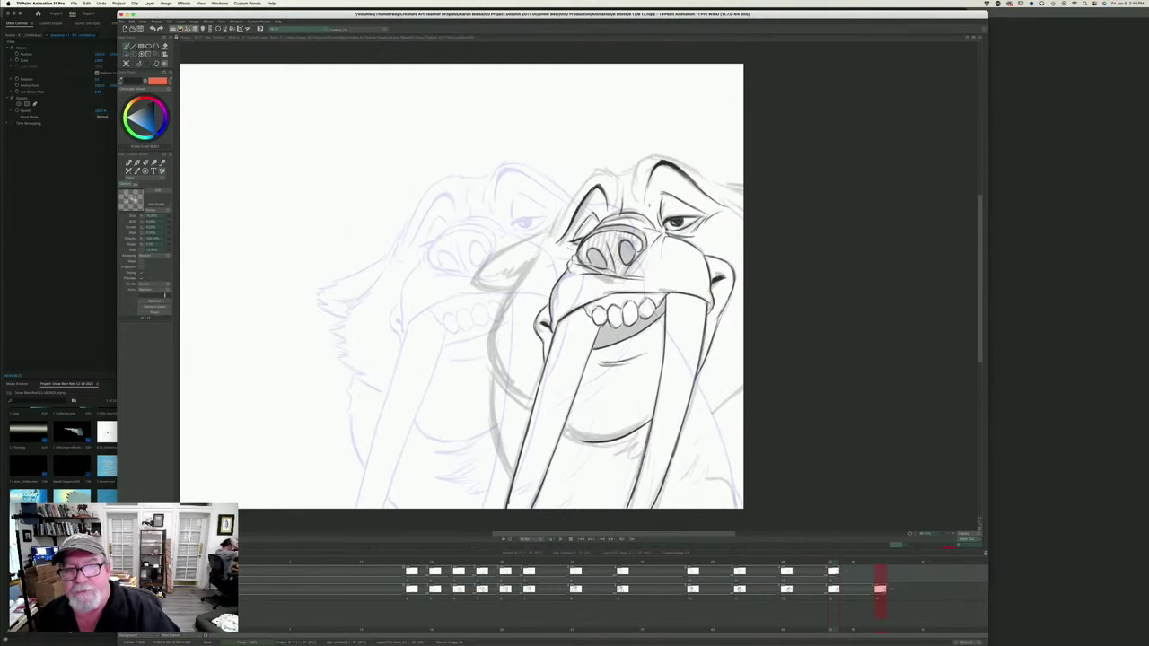
- Ink the forehead folds between the two brows down toward the nose bridge, comparing with the previous drawing
mouse_move(651, 156)
left_mouse_down()
mouse_move(635, 181)
mouse_move(640, 202)
mouse_move(618, 206)
left_mouse_up()
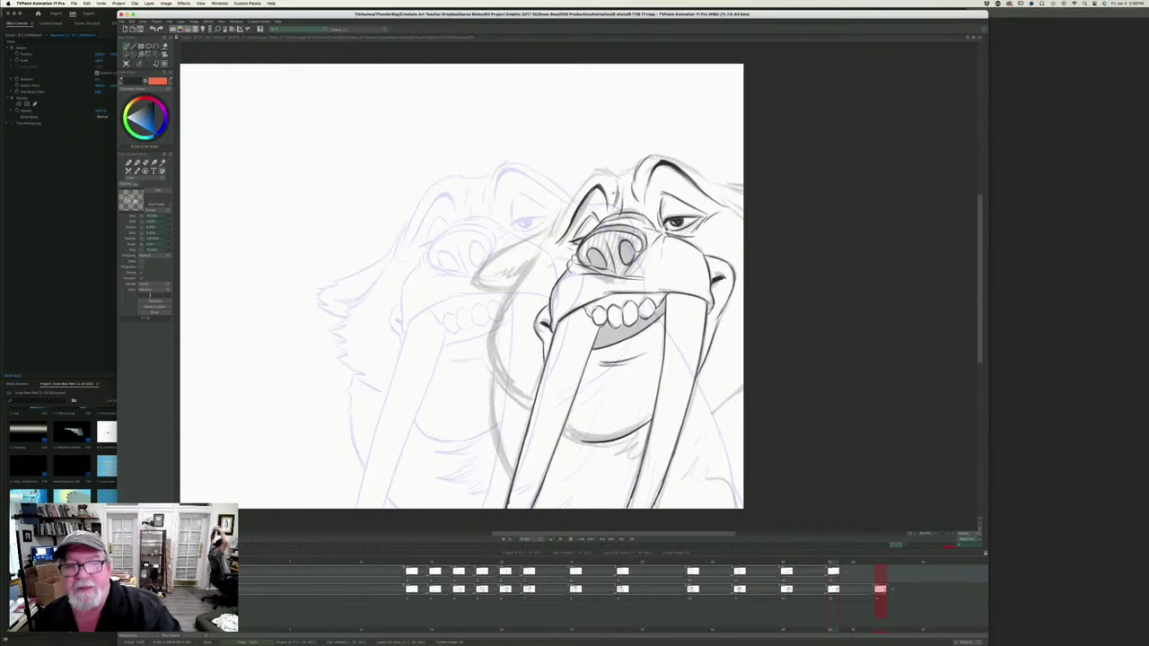
key("Left")
key("Right")
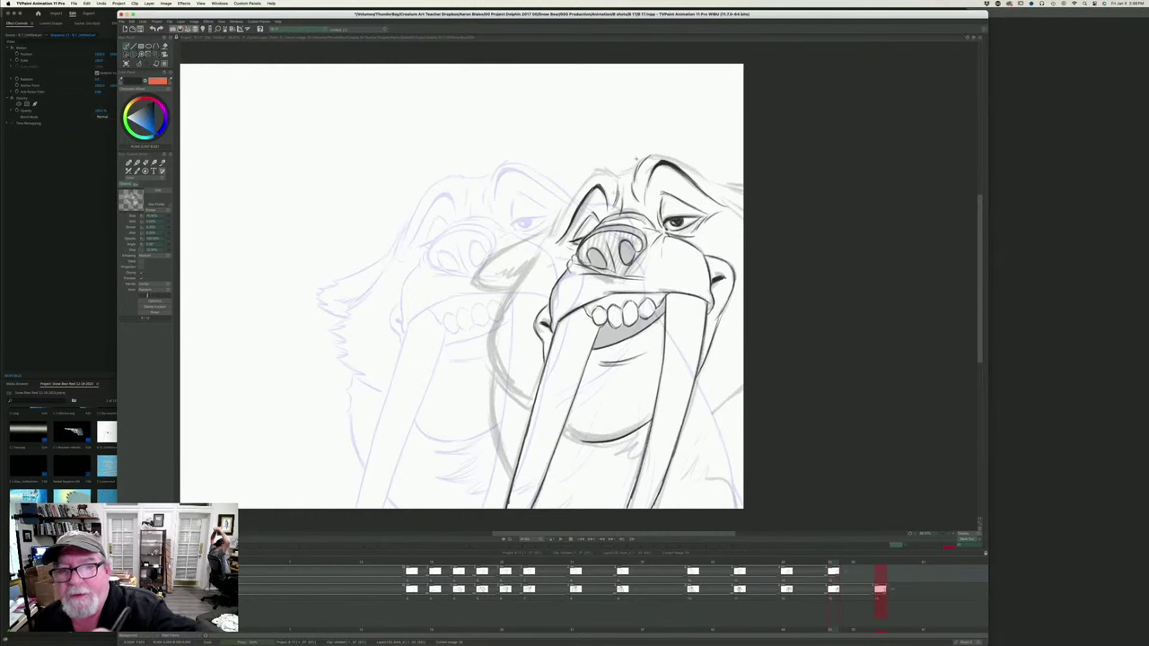
key("Left")
key("Right")
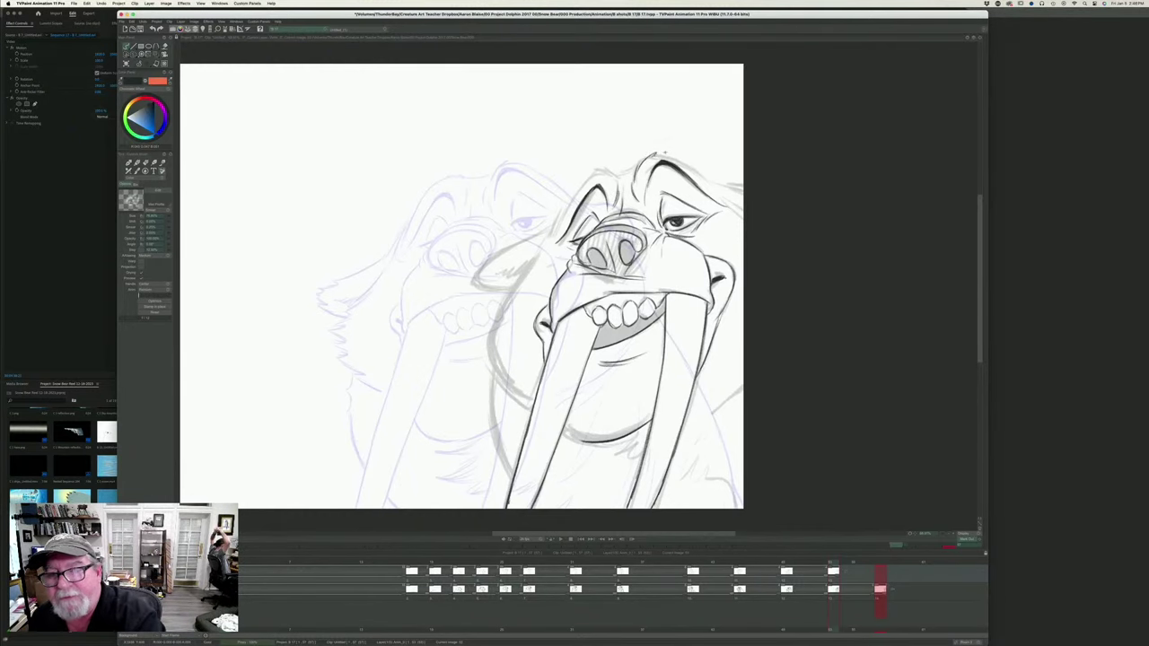
- Ink the top contour of the head over both brows with small fur tufts, comparing with the previous drawing
left_click_drag(655, 155, 691, 168)
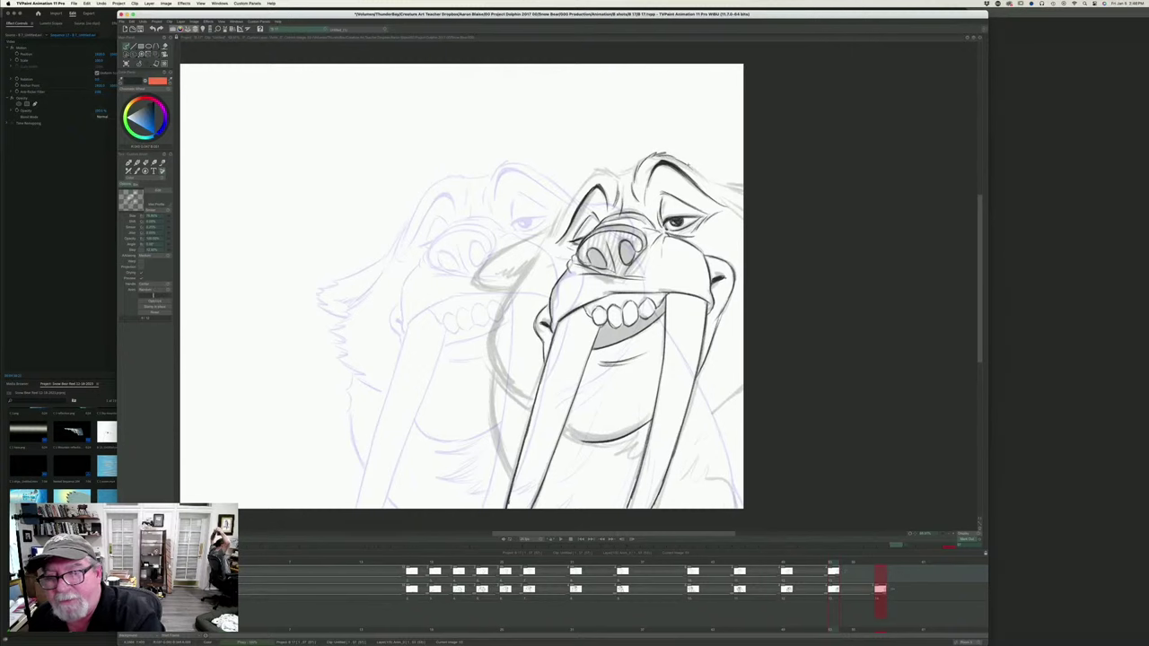
key("Left")
key("Right")
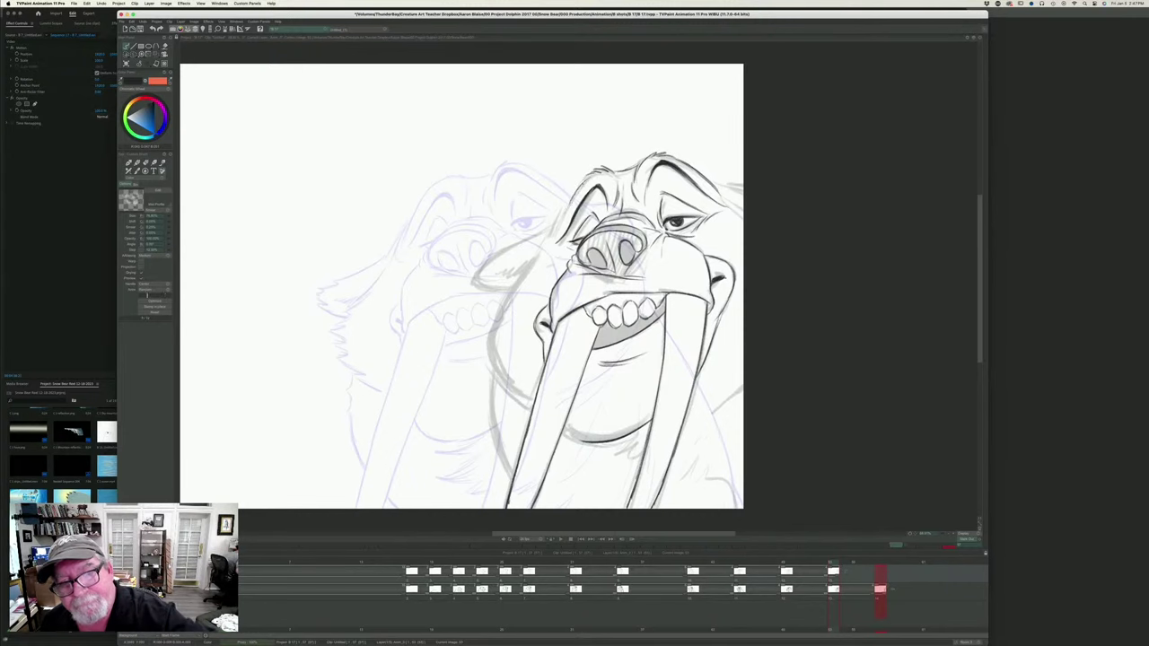
- Ink the contour running from the left brow down to the left ear's upper edge, comparing with the previous drawing
key("Left")
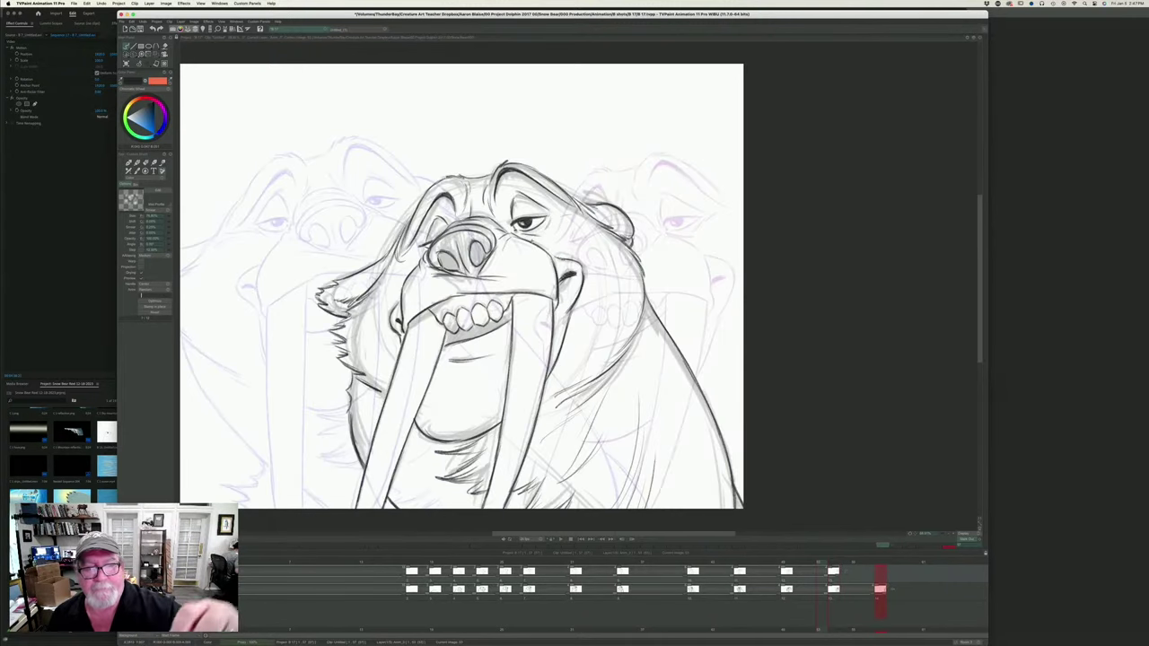
key("Right")
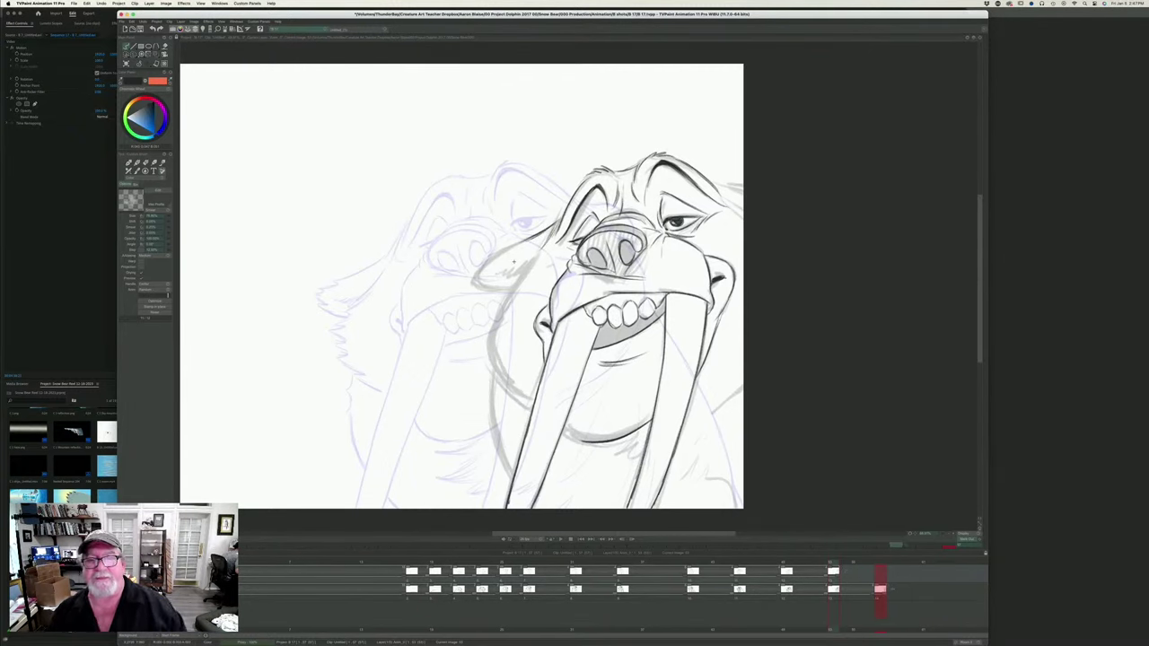
key("Left")
key("Right")
key("Left")
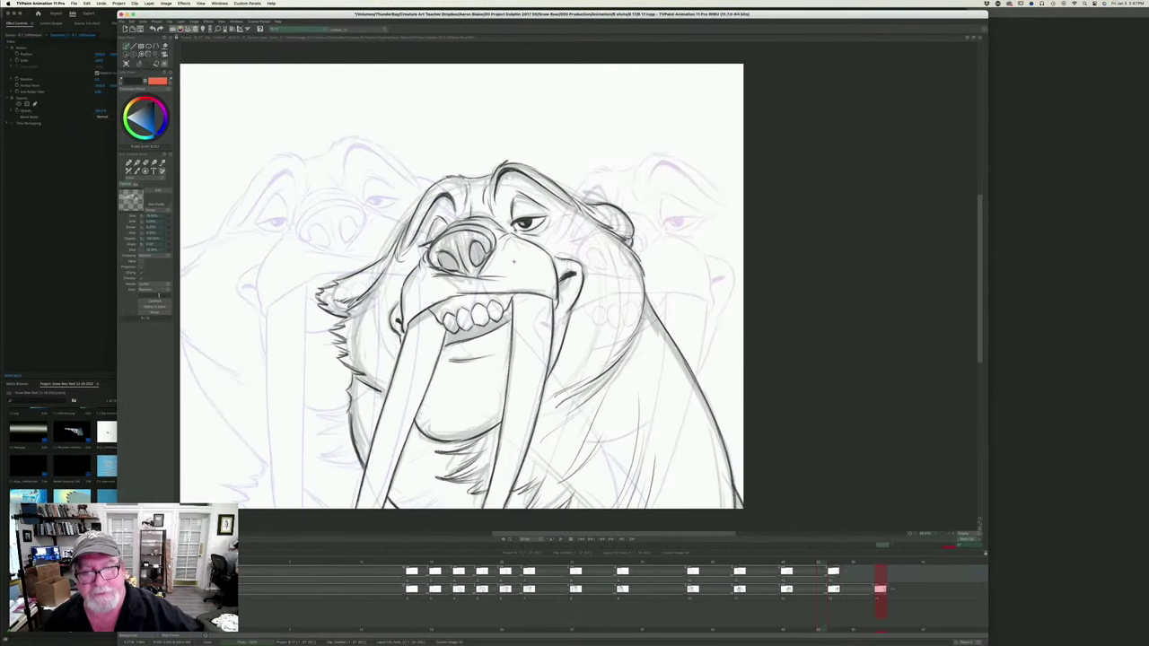
key("Right")
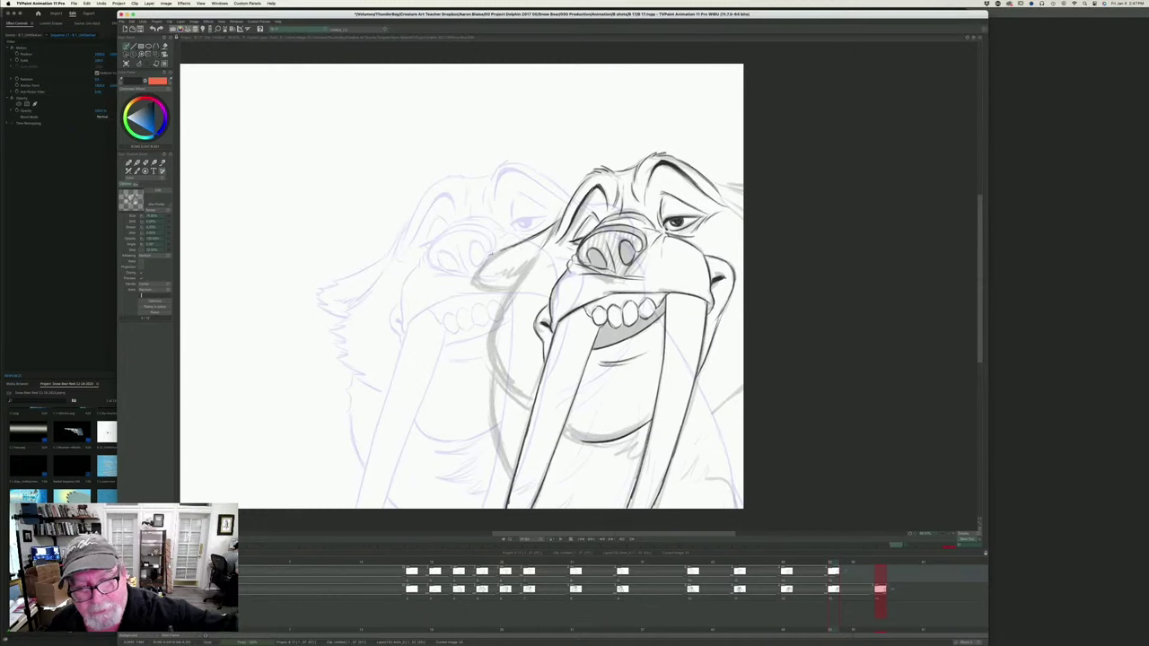
- Ink the left ear's tufted tip, underside and inner fur strokes, comparing with the previous drawing
left_click_drag(512, 249, 486, 259)
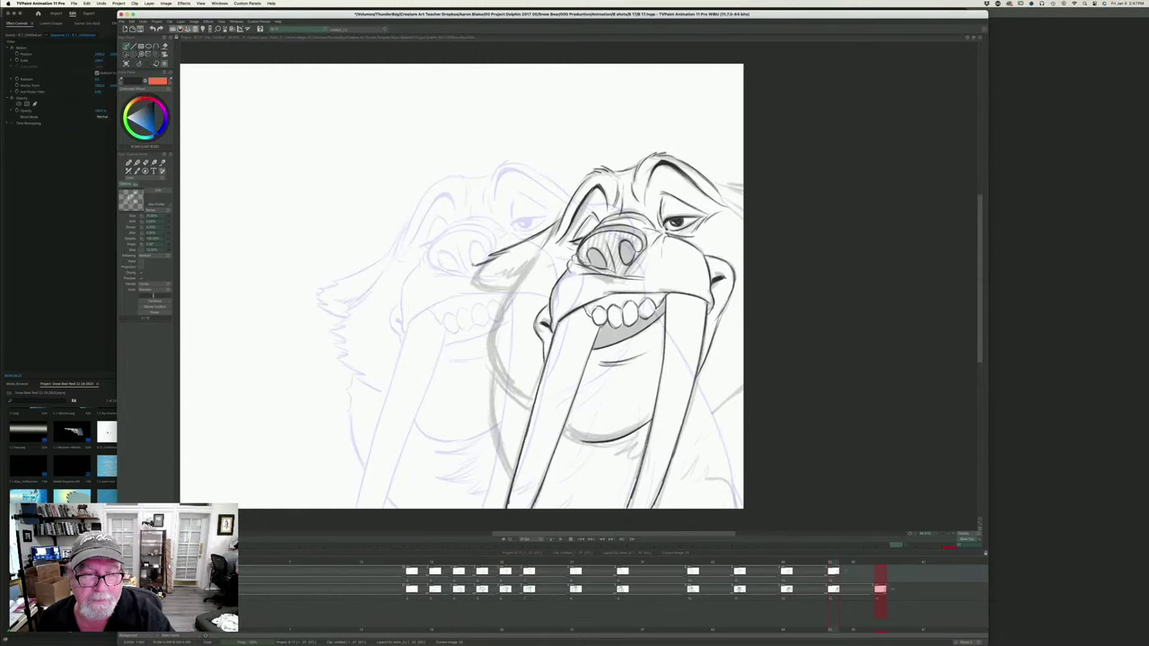
mouse_move(487, 281)
left_mouse_down()
mouse_move(467, 289)
mouse_move(498, 295)
left_mouse_up()
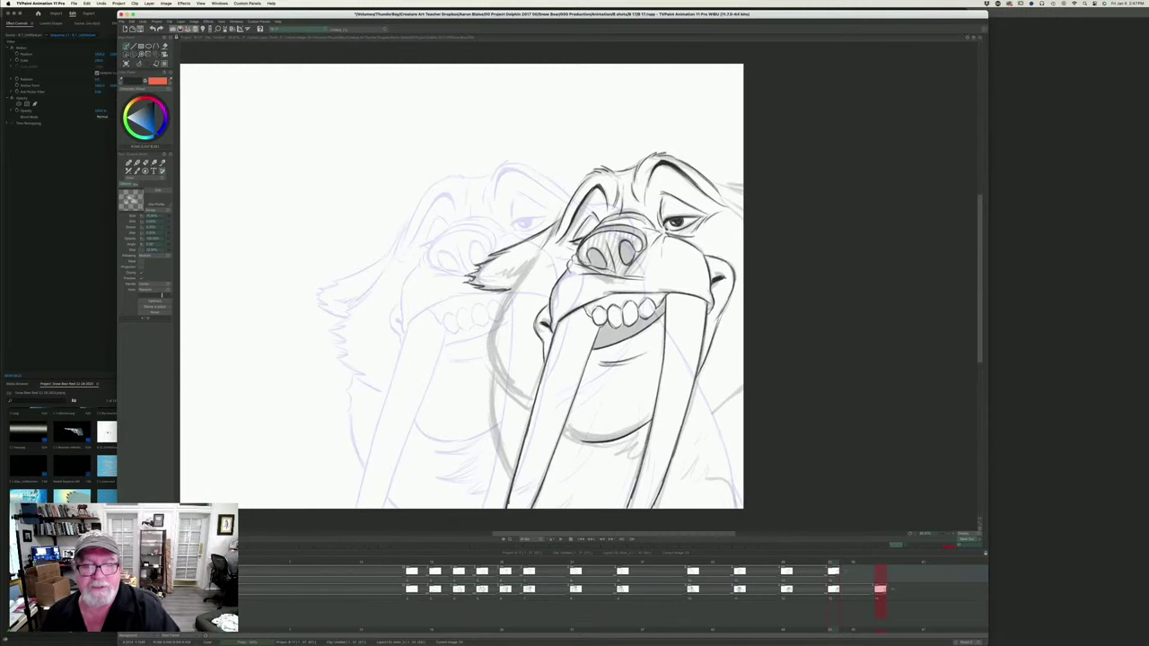
key("Left")
key("Right")
key("Left")
key("Right")
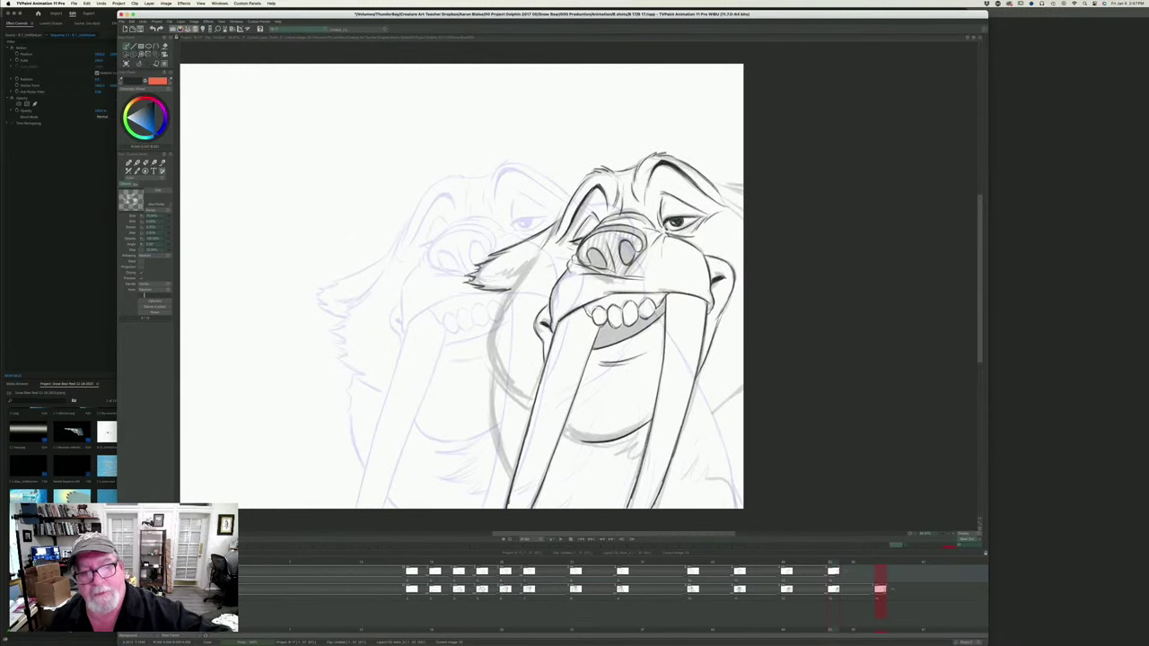
left_click_drag(519, 268, 503, 276)
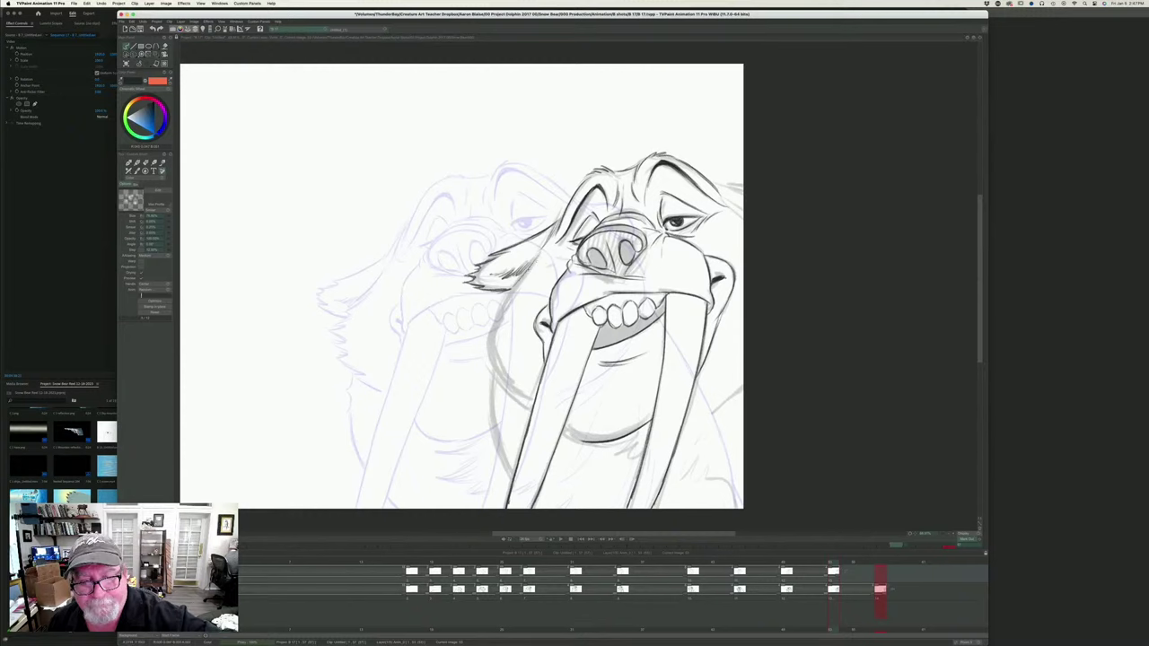
- Ink the jagged fur tufts on the upper left cheek just below the ear, comparing with the previous drawing
key("Left")
key("Right")
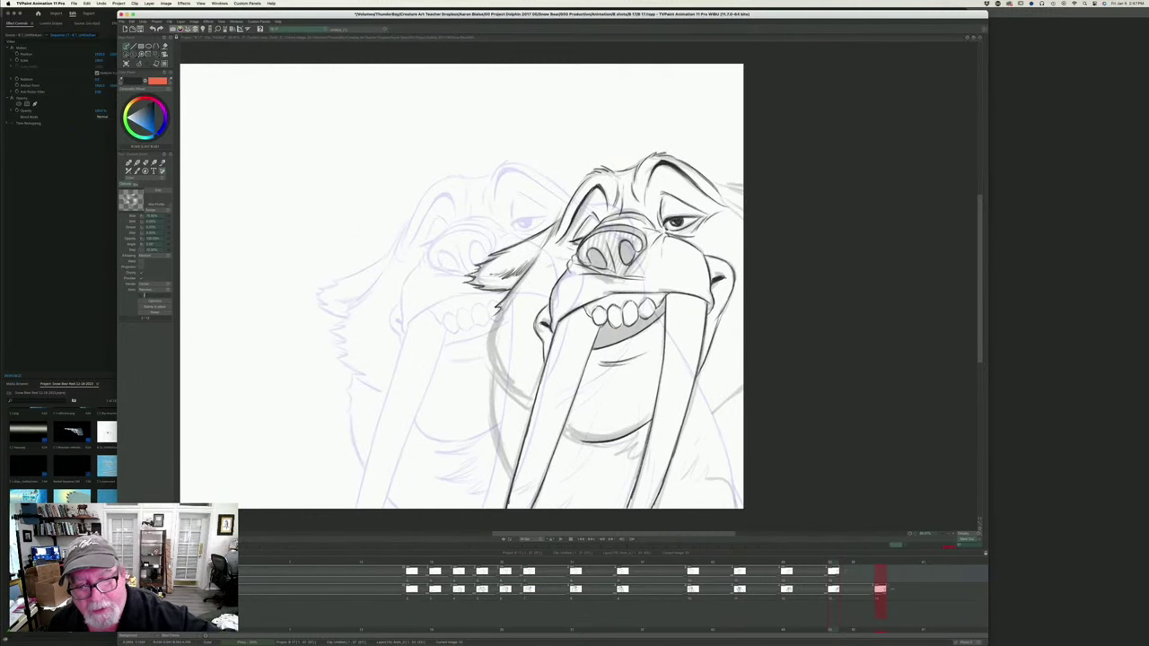
key("Left")
key("Right")
key("Left")
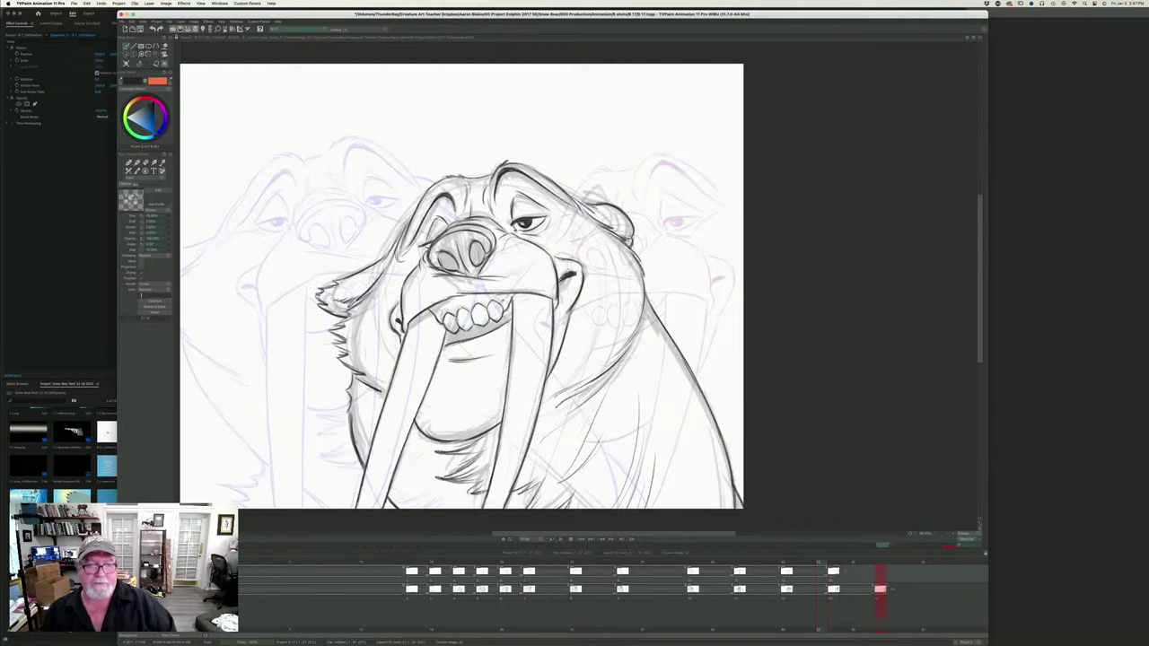
key("Right")
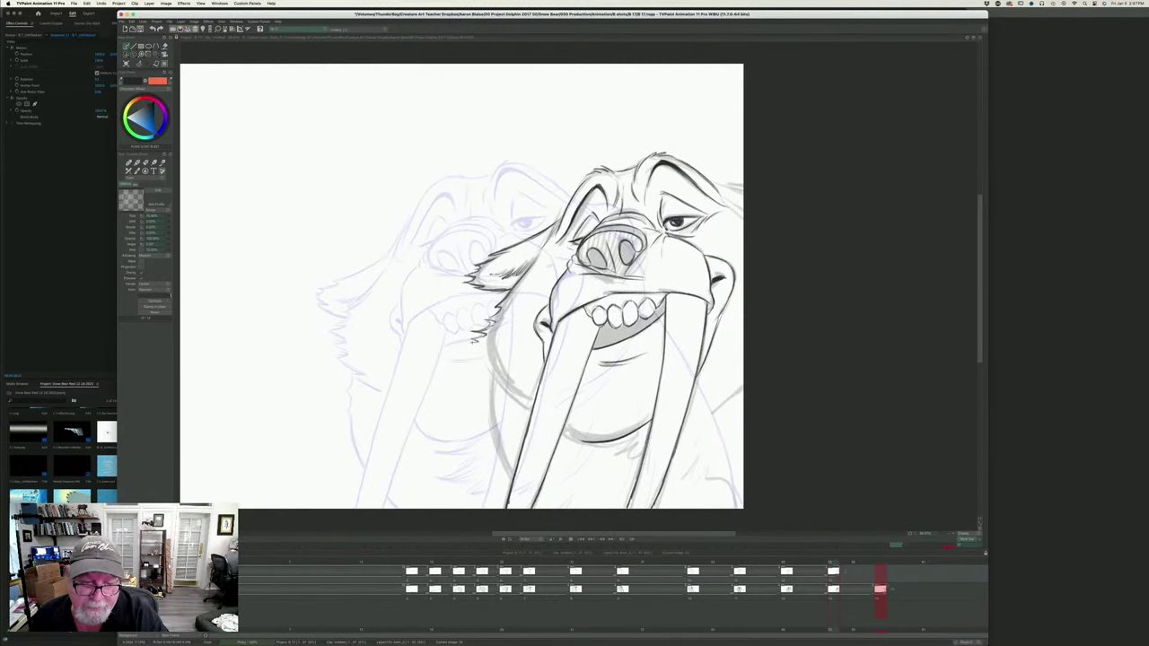
- Ink the lower left cheek's fur tufts and its contour down to the left tusk, comparing with the previous drawing
left_click_drag(486, 345, 476, 366)
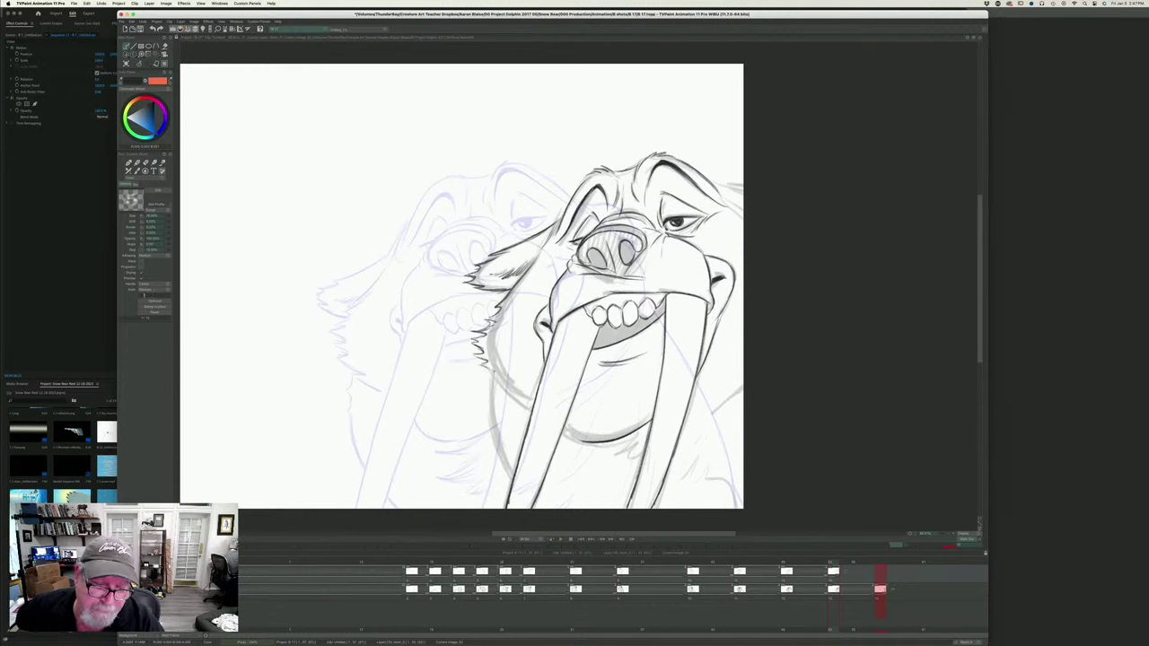
mouse_move(497, 366)
left_mouse_down()
mouse_move(486, 378)
mouse_move(528, 402)
left_mouse_up()
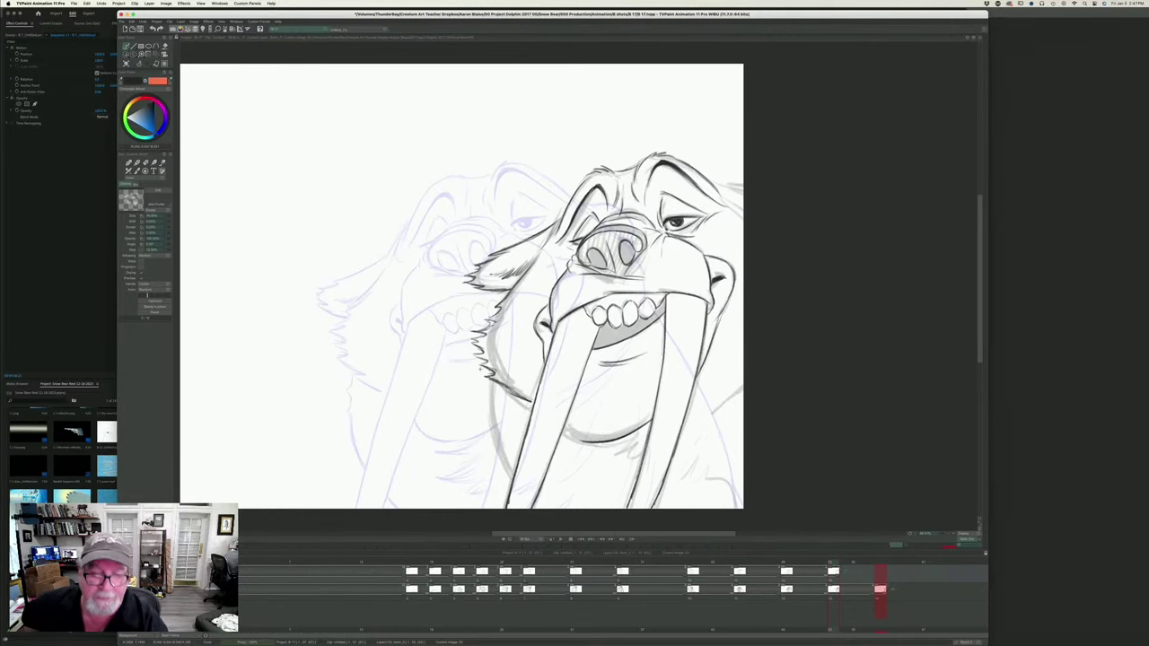
key("Left")
key("Right")
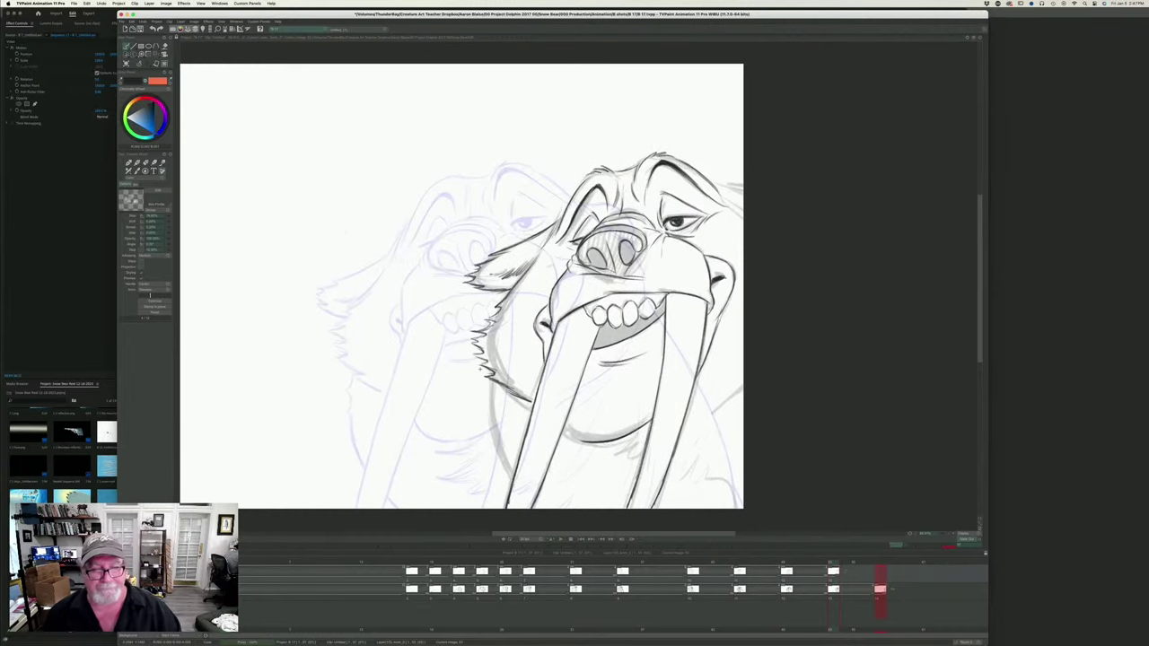
key("Left")
key("Right")
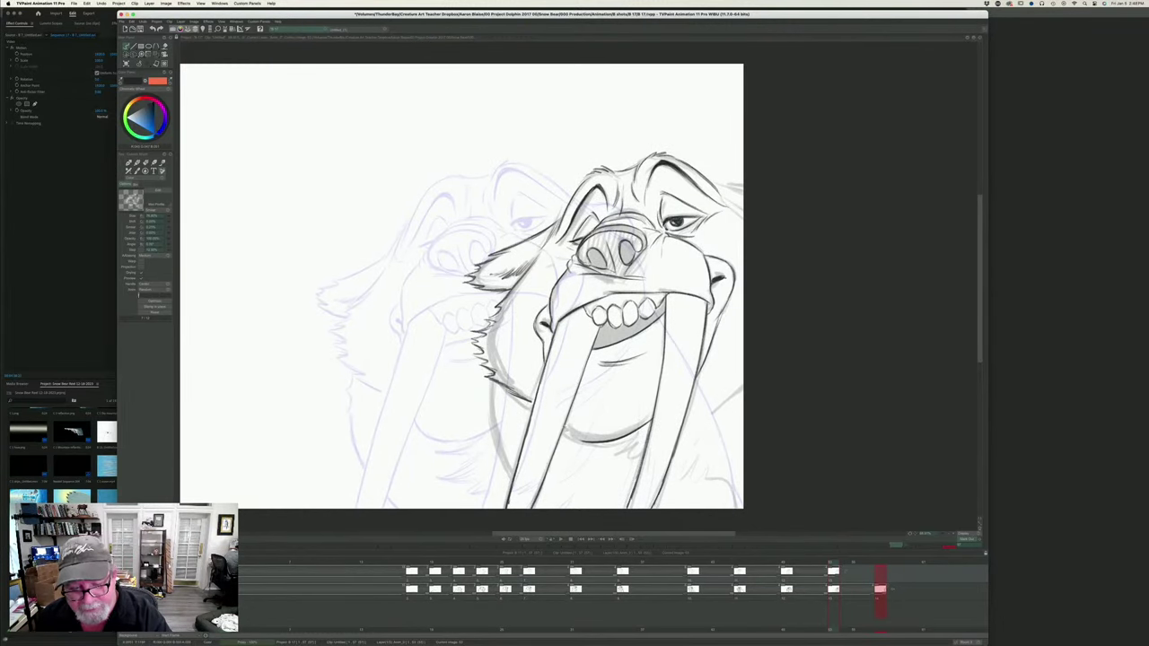
- Ink the chin's lower contour between the two tusks, comparing with the previous drawing
left_click_drag(565, 429, 586, 440)
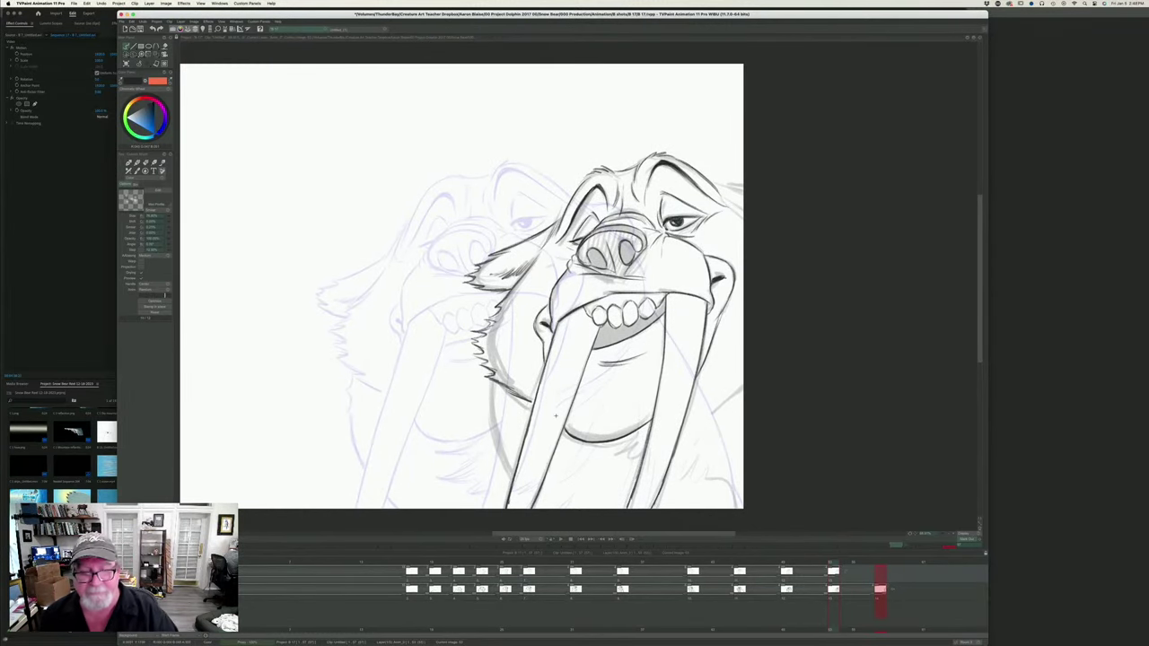
key("Left")
key("Right")
- Ink the jagged neck fur below the left cheek down to the left tusk, comparing repeatedly with the previous drawing
mouse_move(494, 380)
left_mouse_down()
mouse_move(479, 414)
mouse_move(511, 476)
left_mouse_up()
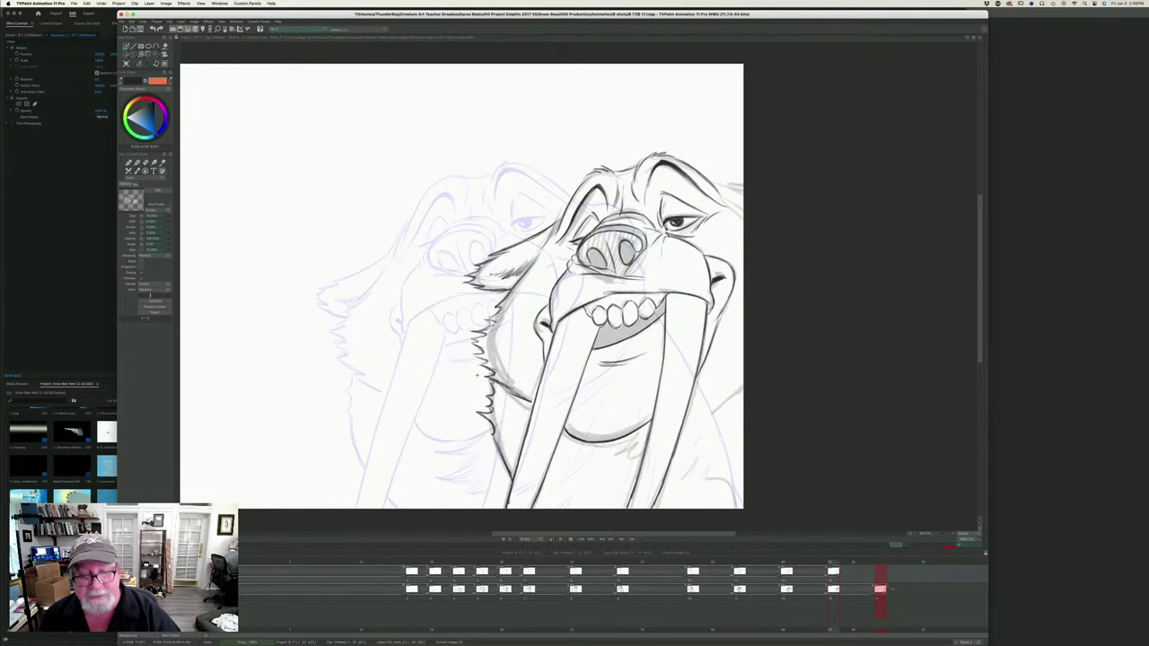
key("Left")
key("Right")
key("Left")
key("Right")
key("Left")
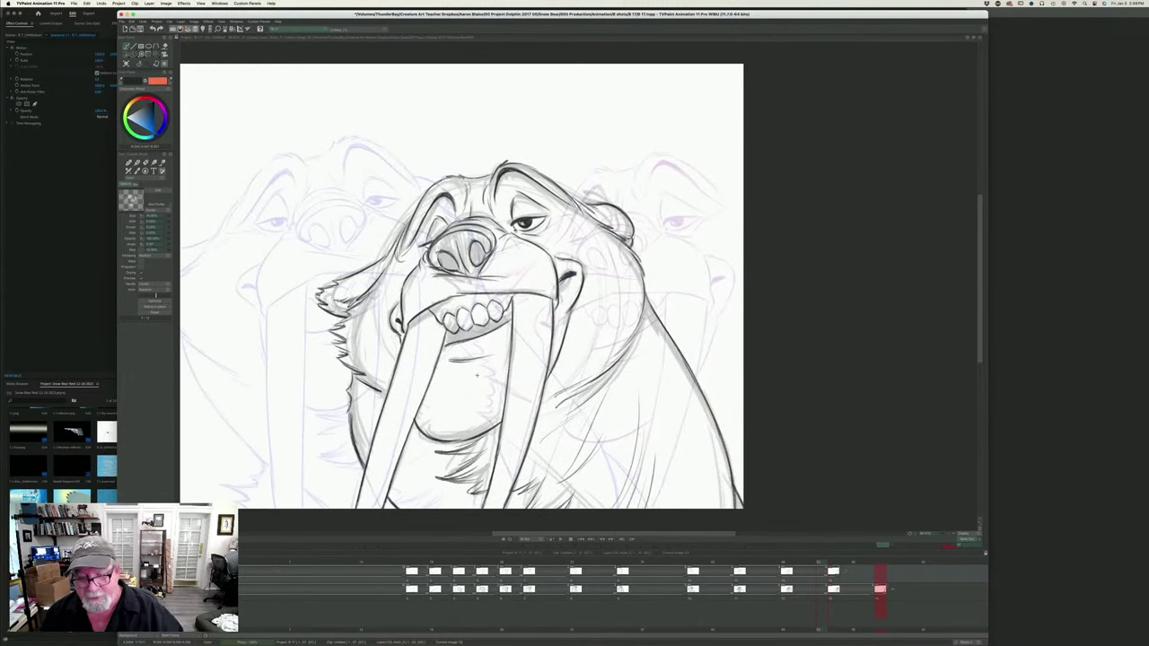
key("Right")
key("Left")
key("Right")
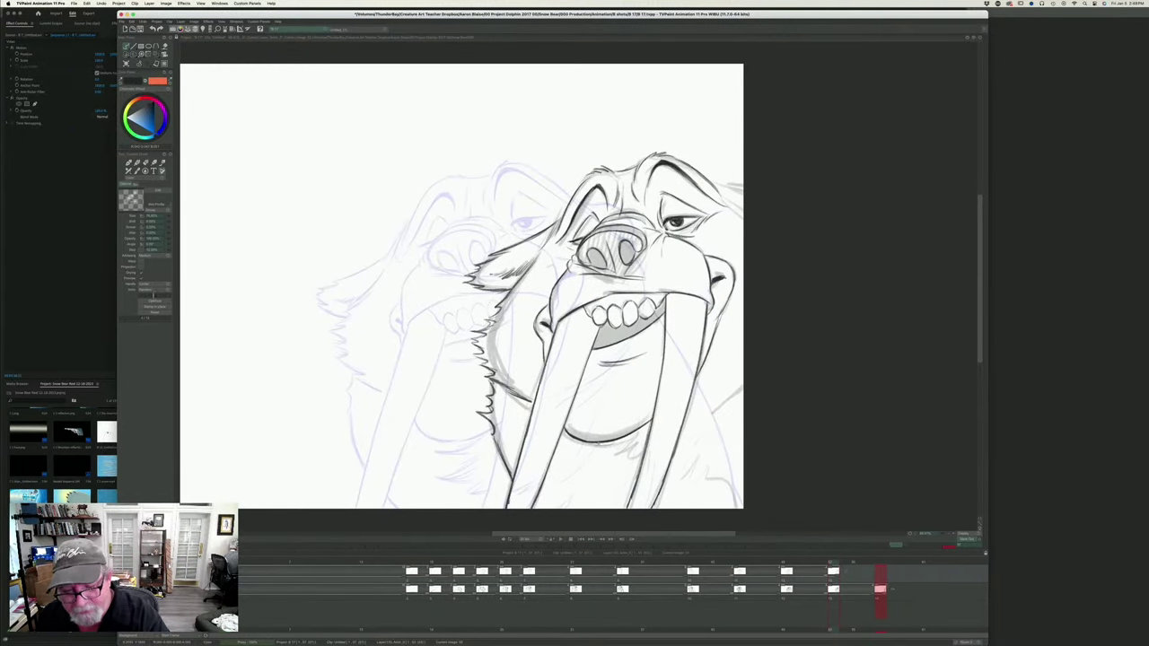
- Ink the chest fur tufts under the chin and to the right of the right tusk, comparing with the previous drawing
mouse_move(638, 438)
left_mouse_down()
mouse_move(598, 458)
mouse_move(627, 459)
mouse_move(620, 468)
left_mouse_up()
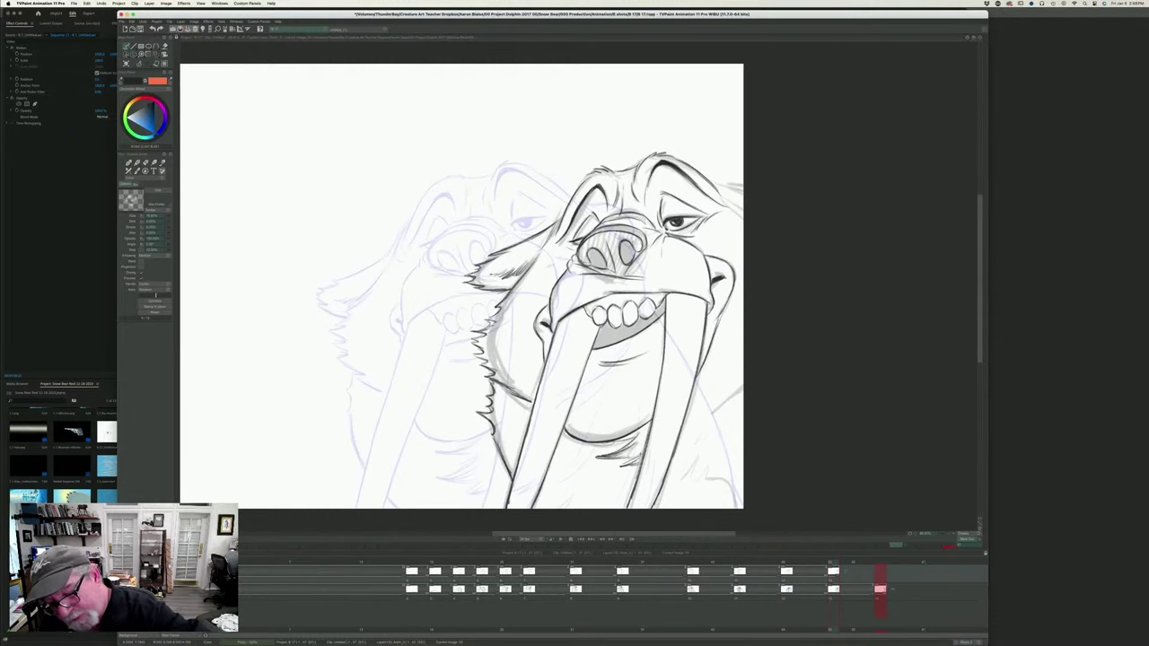
left_click_drag(691, 452, 674, 462)
mouse_move(698, 456)
left_mouse_down()
mouse_move(670, 470)
mouse_move(675, 481)
mouse_move(710, 480)
mouse_move(718, 494)
mouse_move(702, 495)
mouse_move(708, 504)
left_mouse_up()
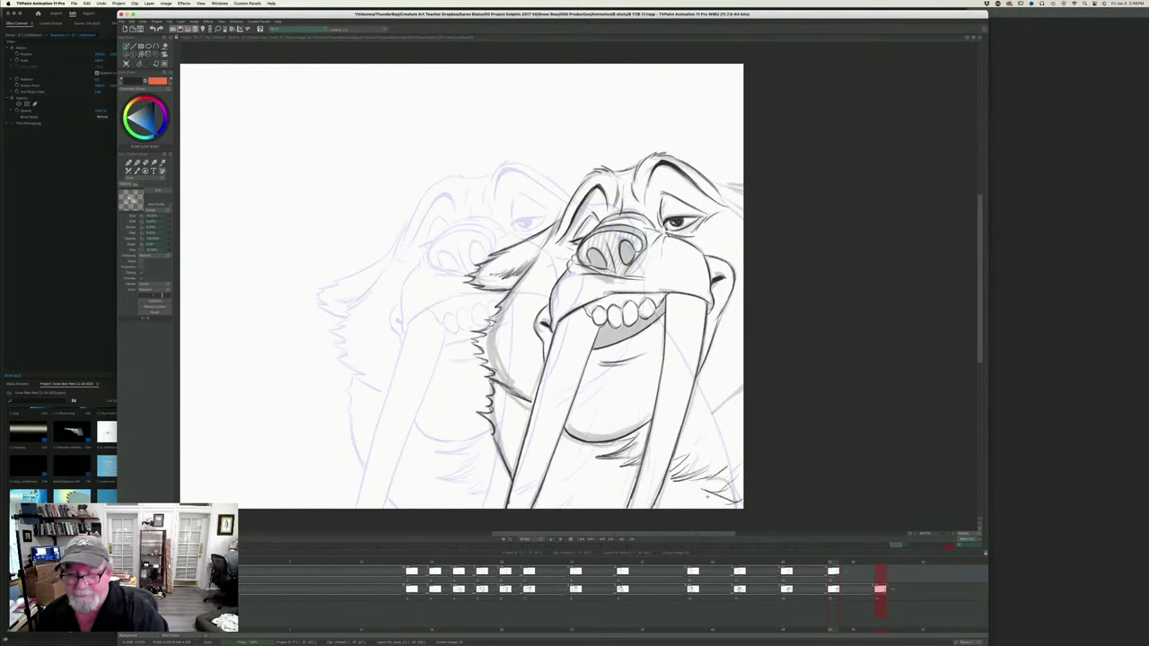
key("Left")
key("Right")
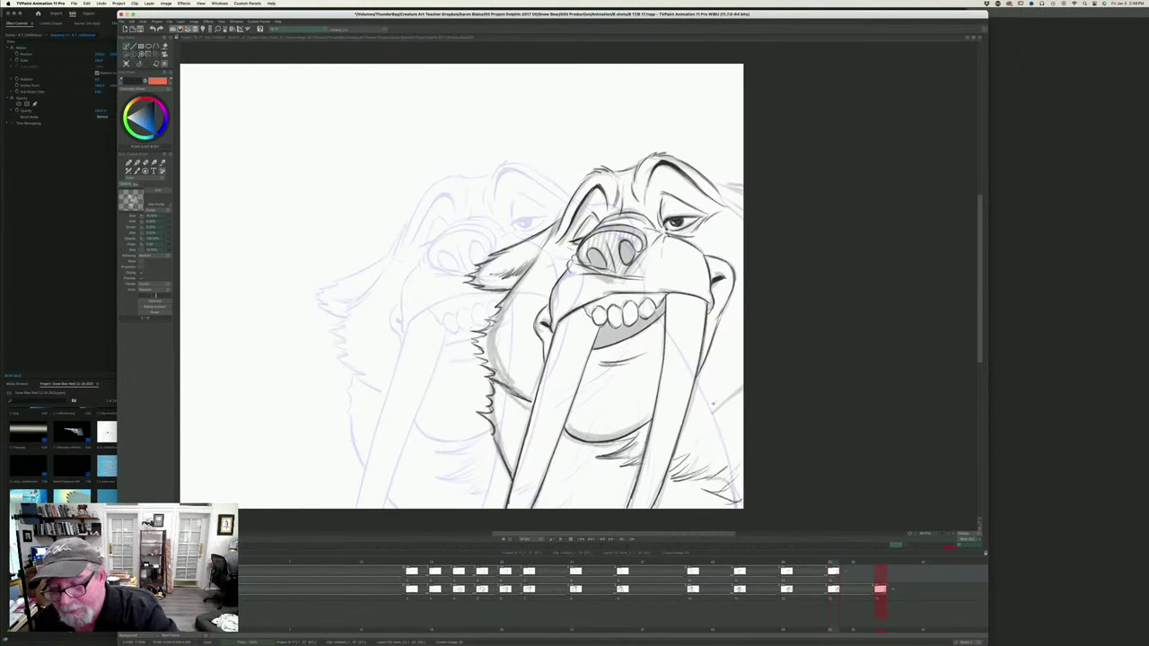
- Ink the right cheek's lower contour from the canvas edge toward the right tusk, comparing with the previous drawing
left_click_drag(747, 374, 689, 426)
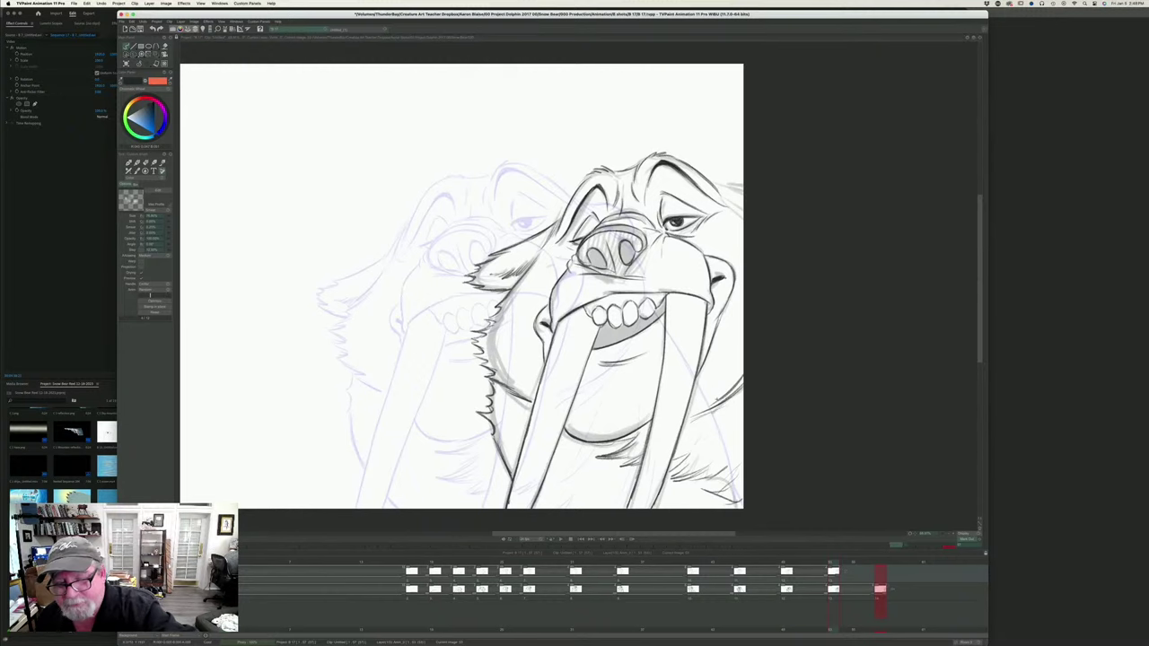
key("Left")
key("Right")
key("Left")
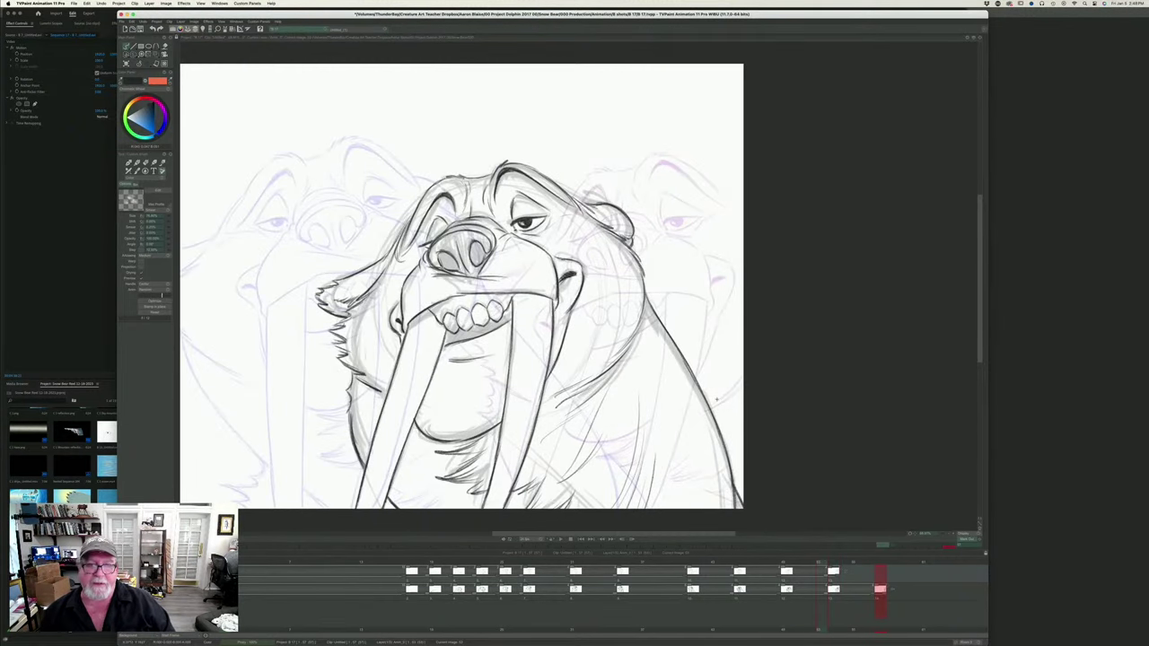
key("Right")
key("Left")
key("Right")
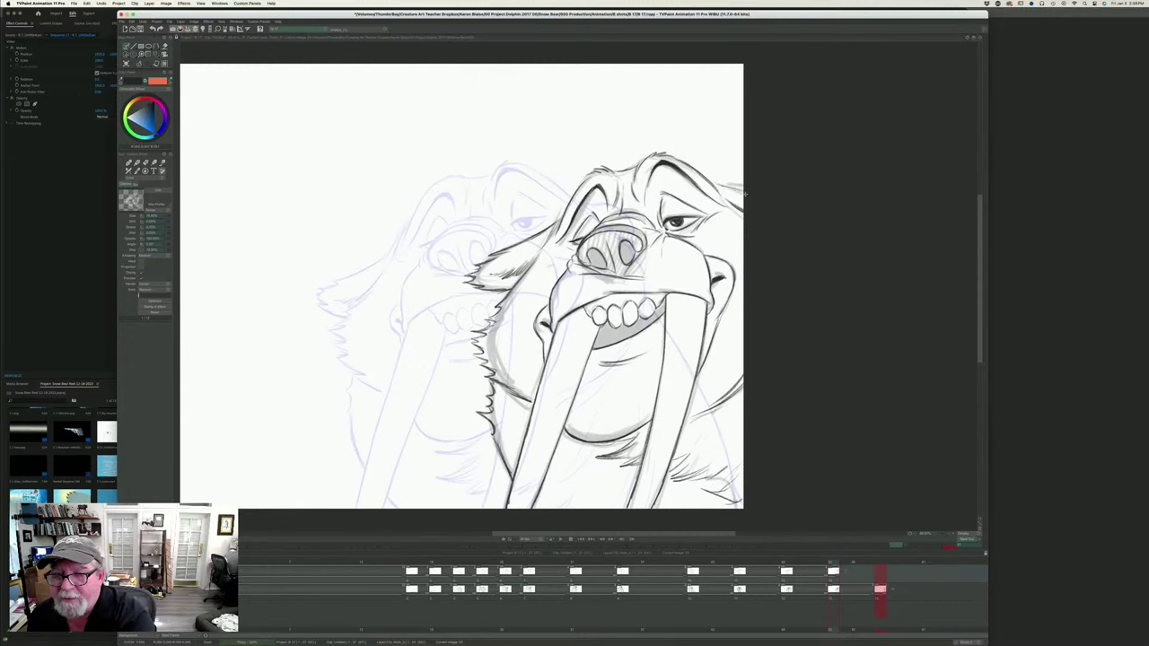
- Ink the short head contour behind the right brow at the canvas edge, comparing with the previous drawing
mouse_move(723, 183)
left_mouse_down()
mouse_move(745, 189)
mouse_move(722, 187)
left_mouse_up()
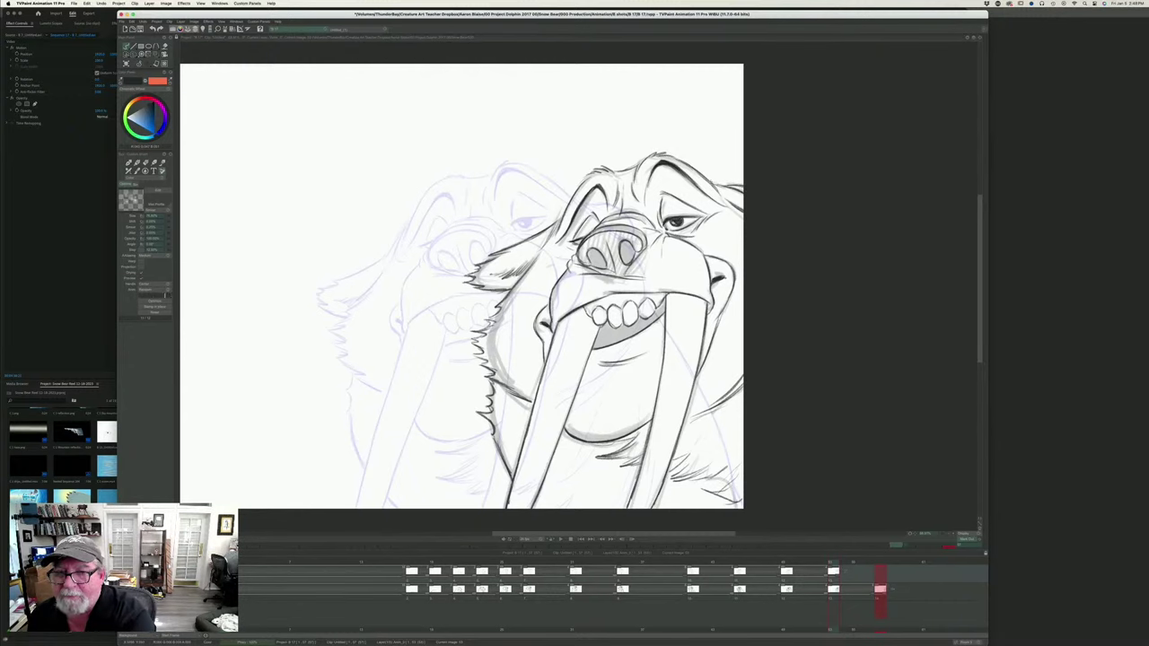
key("Left")
key("Right")
key("Left")
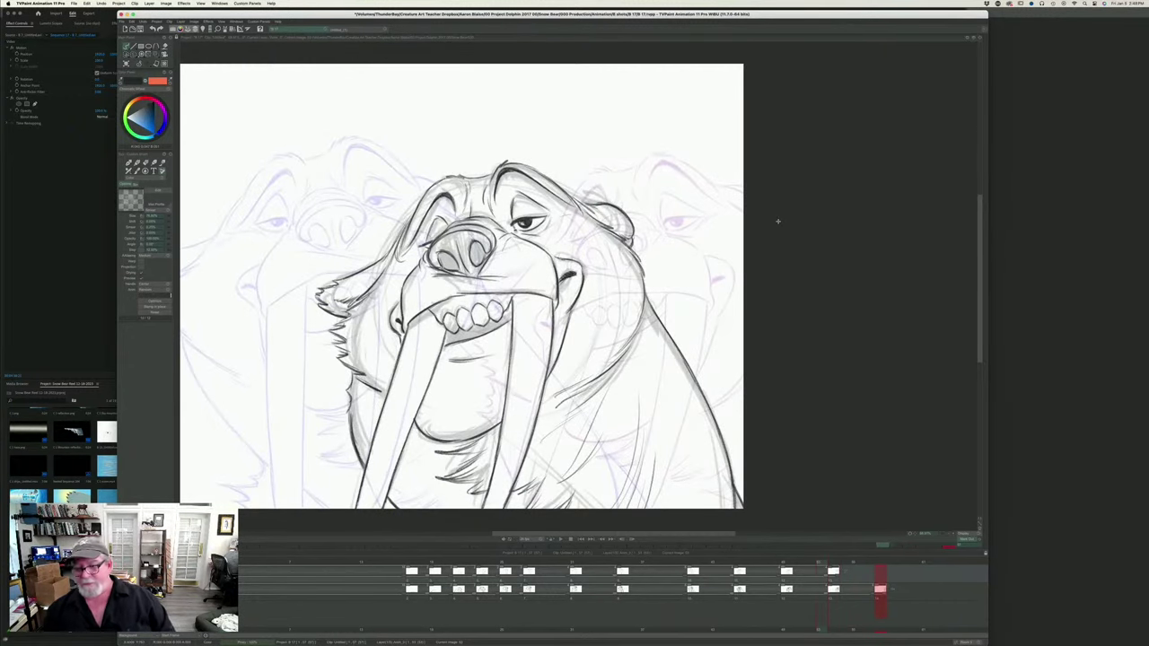
key("Right")
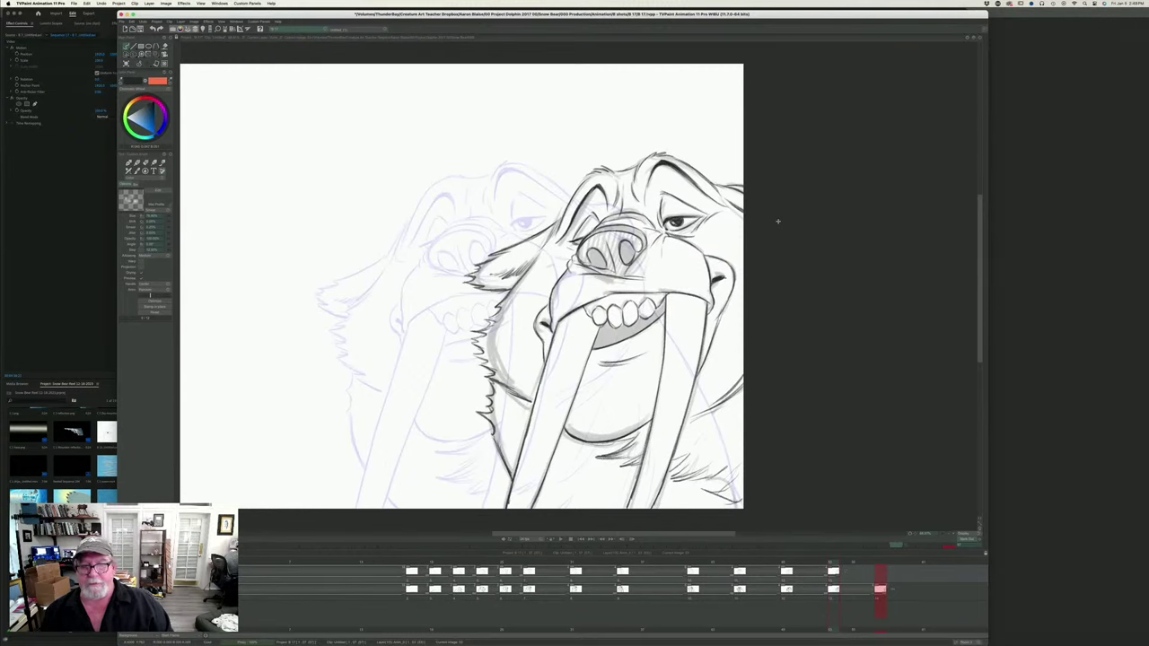
key("Left")
key("Right")
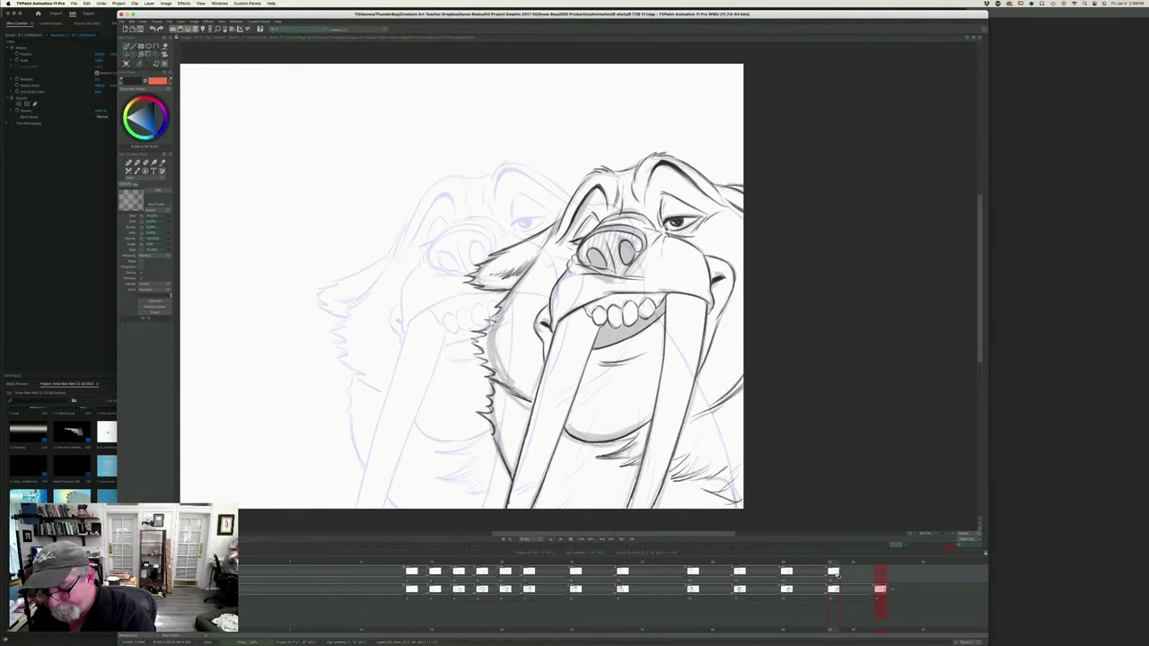
- Return to an earlier drawing and play back the inked animation to review the motion
mouse_move(835, 564)
left_mouse_down()
mouse_move(880, 568)
mouse_move(527, 571)
left_mouse_up()
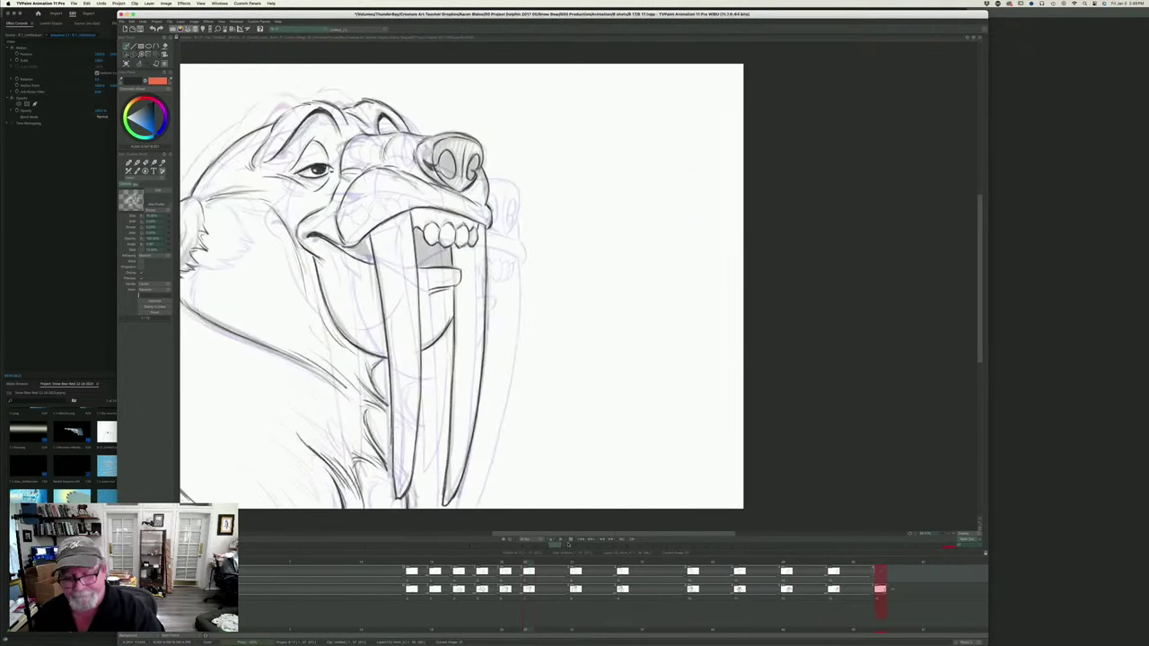
left_click(980, 525)
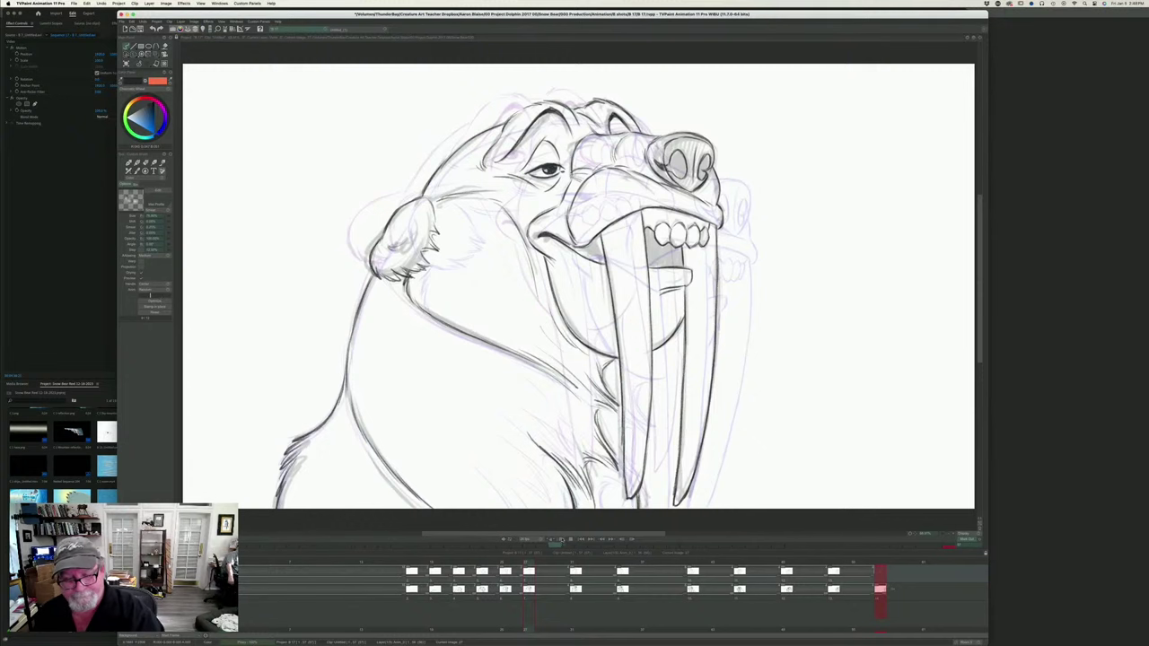
left_click(561, 539)
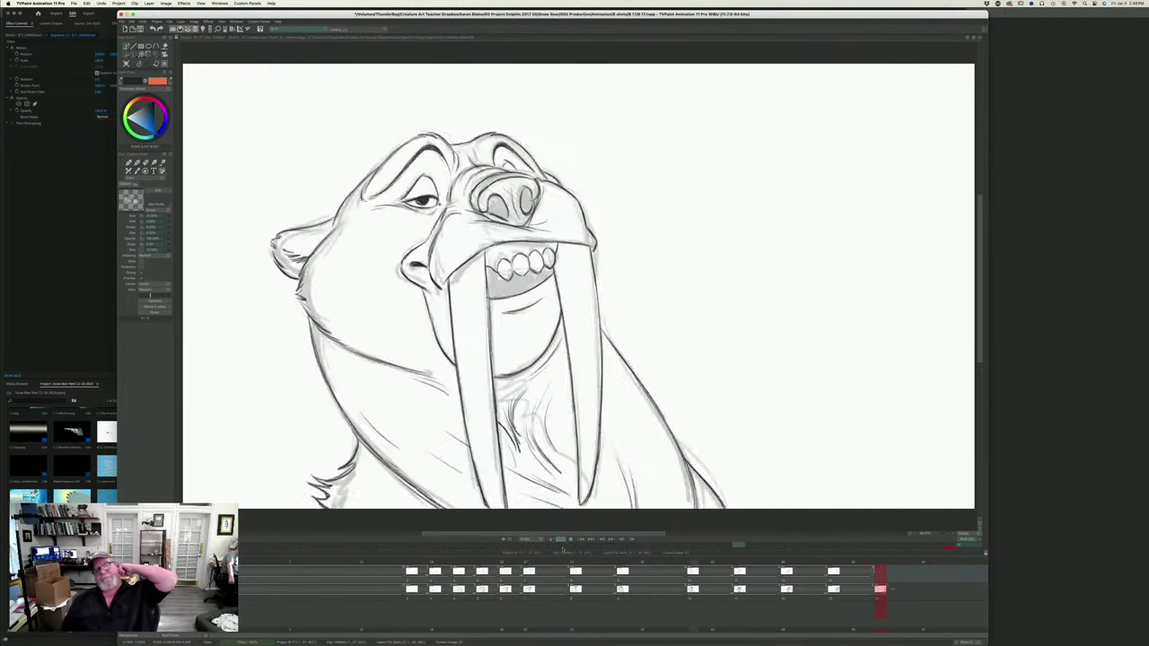
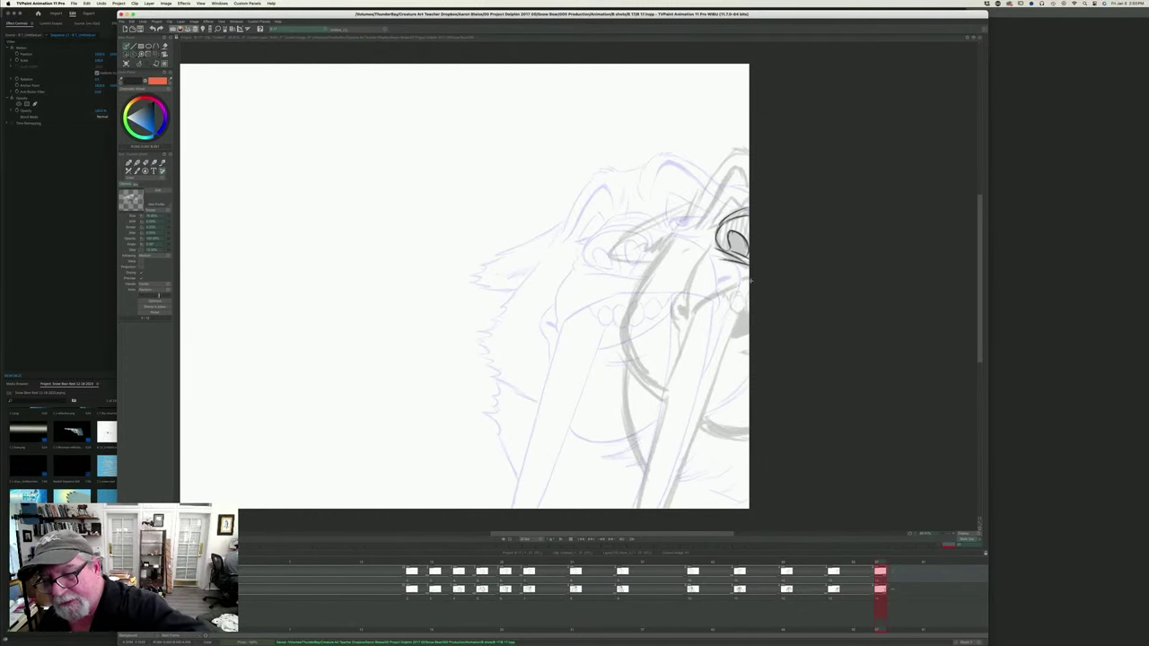
- On the last drawing, ink the upper lip's curve and both edges of the left tusk, comparing with the previous drawing
mouse_move(726, 290)
left_mouse_down()
mouse_move(748, 281)
mouse_move(706, 300)
left_mouse_up()
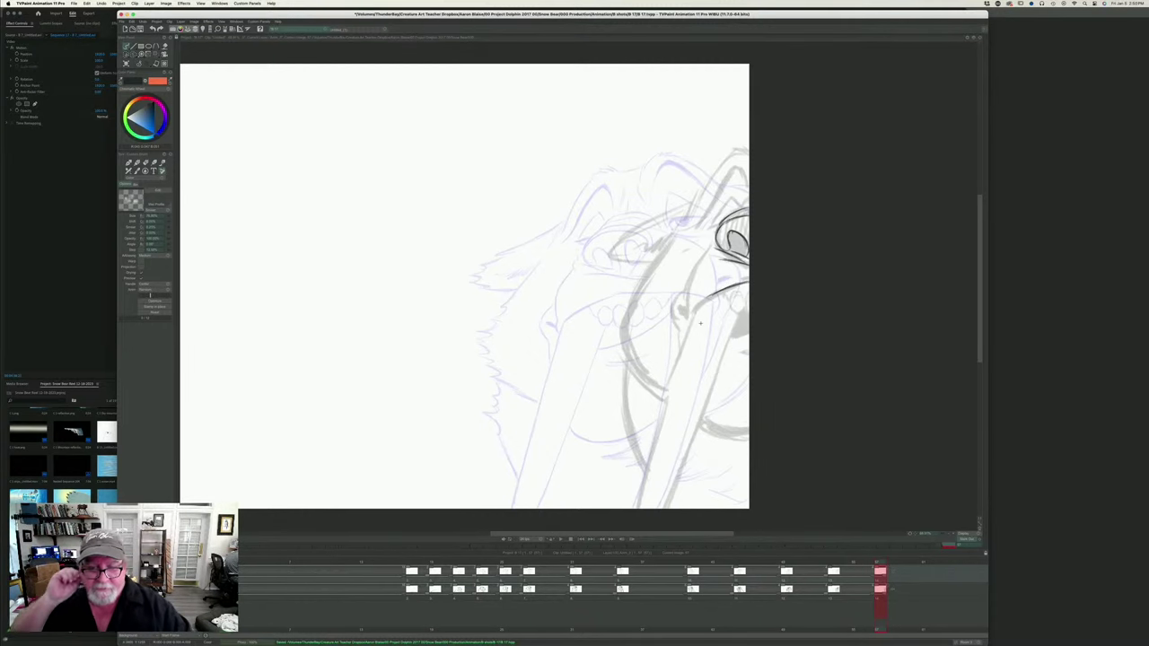
left_click_drag(714, 294, 689, 312)
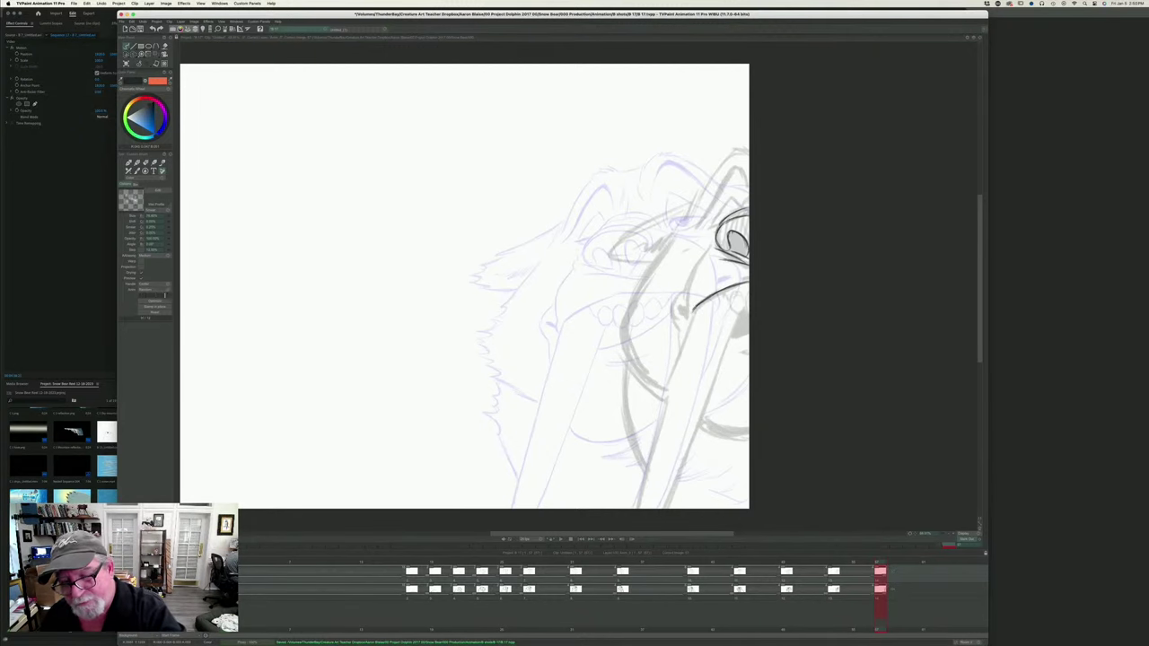
left_click_drag(693, 311, 639, 510)
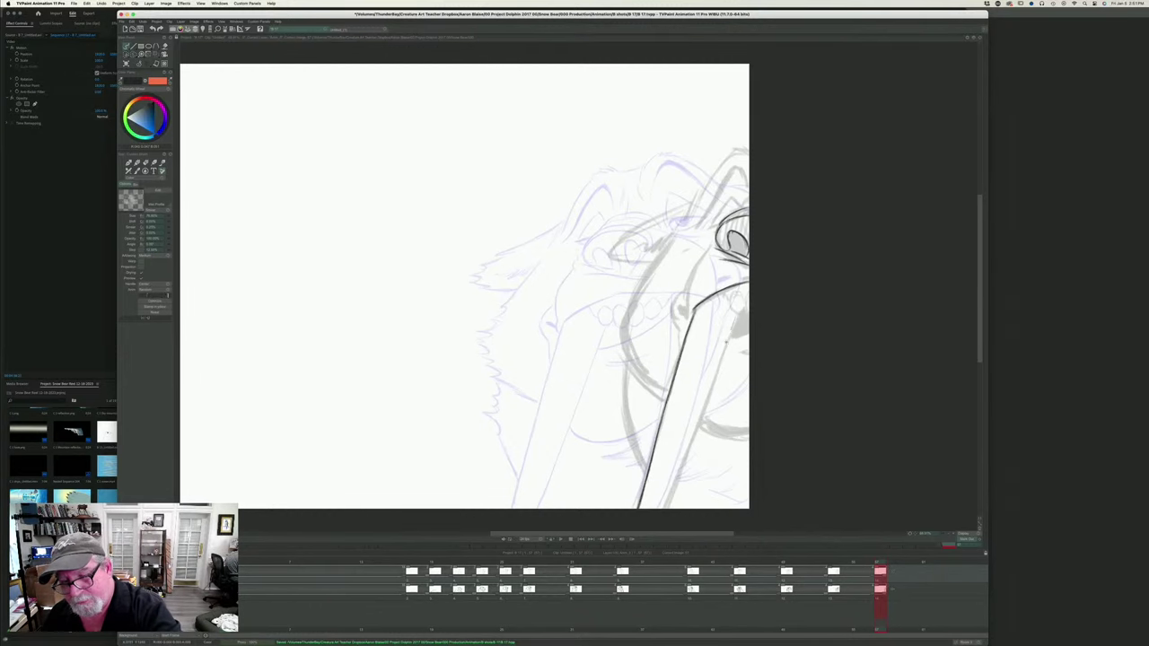
left_click_drag(734, 318, 667, 513)
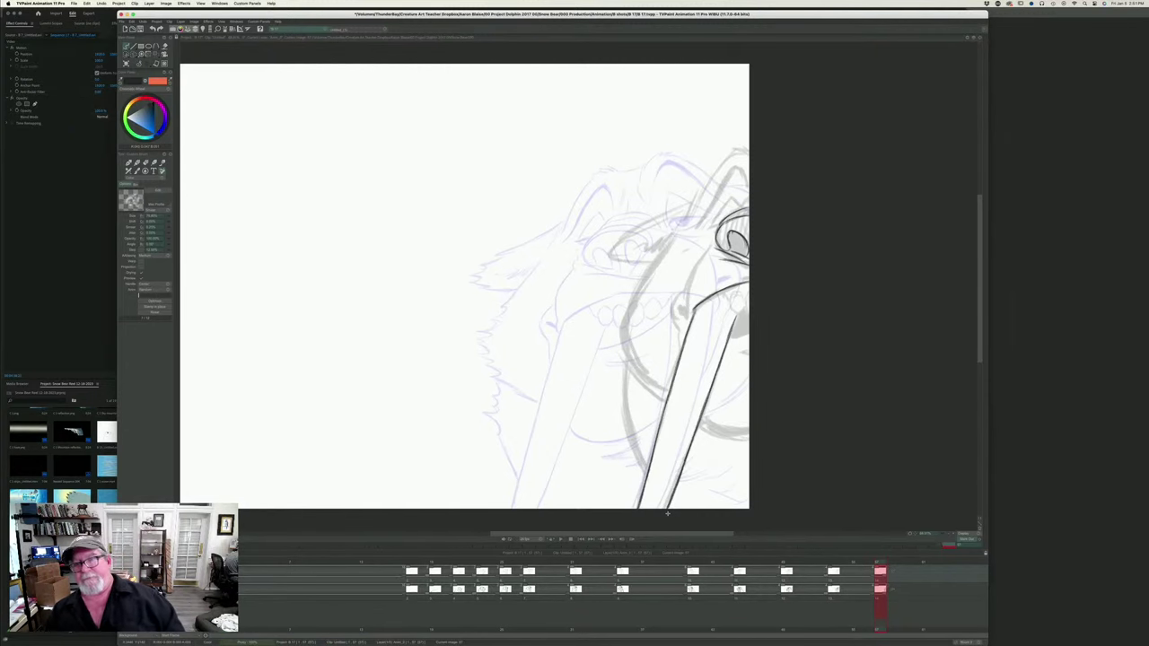
key("Left")
key("Right")
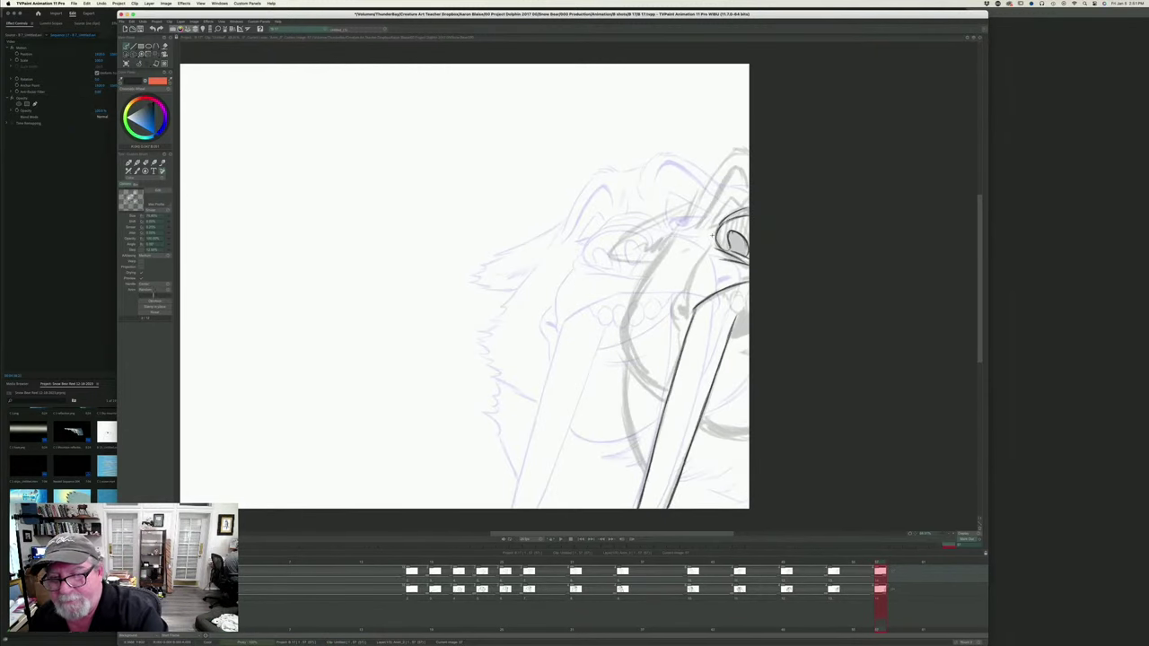
- Ink the muzzle's left contour from the nose to the lip and the left mouth corner, comparing with the previous drawing
left_click_drag(713, 236, 712, 243)
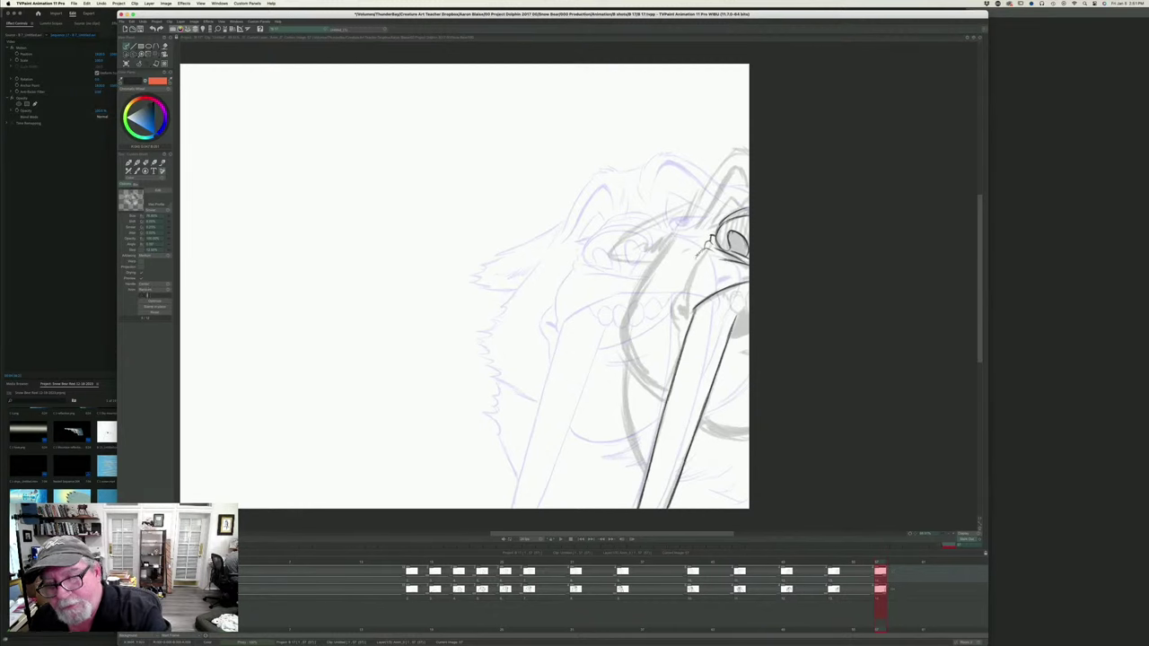
left_click_drag(702, 249, 686, 320)
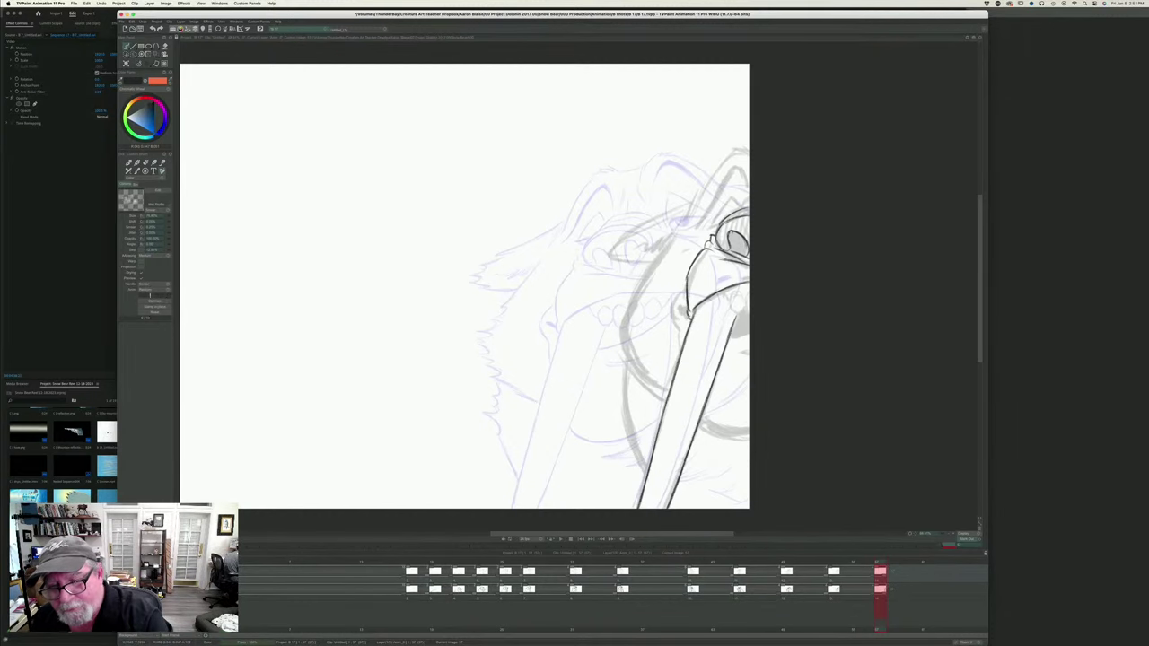
key("Left")
key("Right")
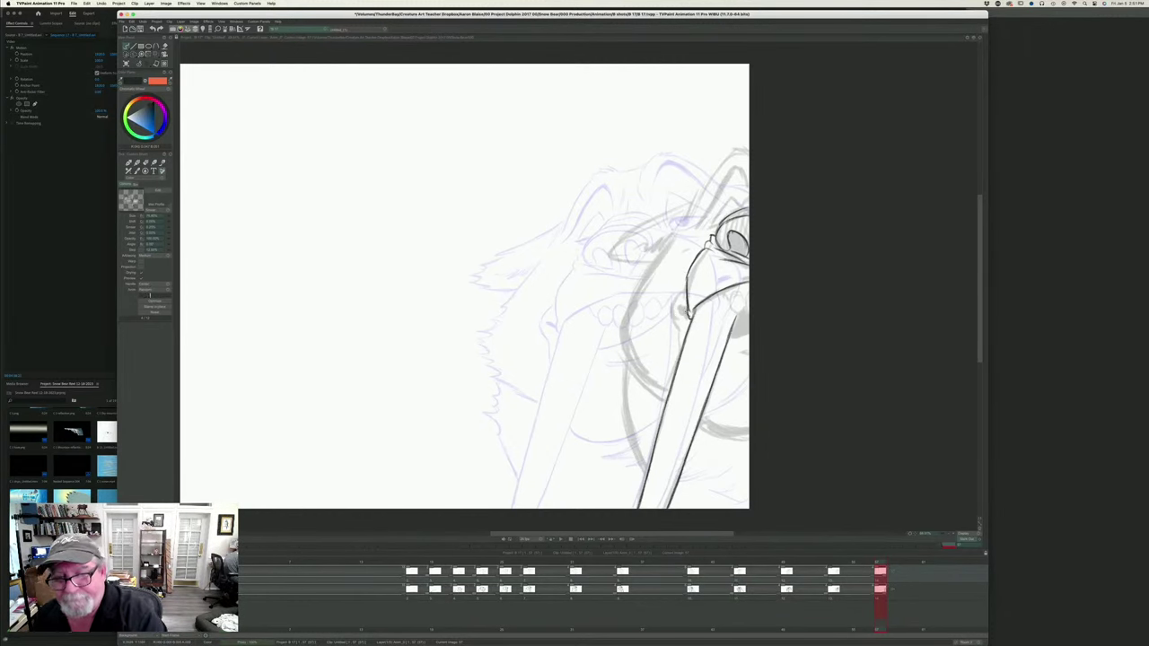
left_click_drag(688, 315, 684, 291)
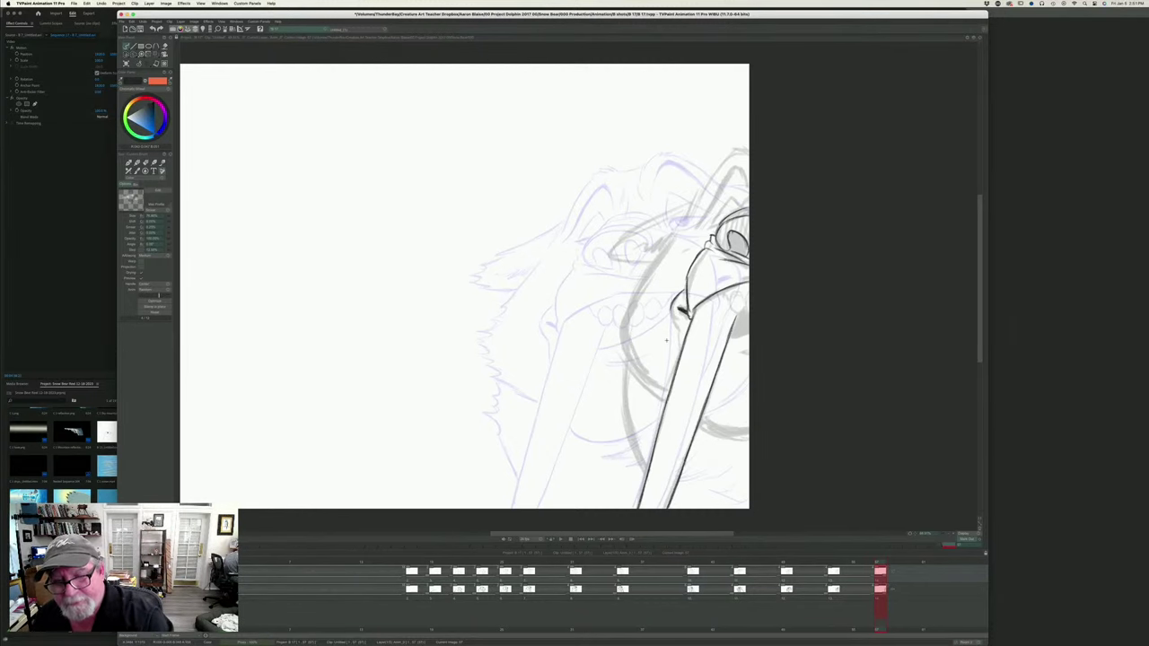
key("Left")
key("Right")
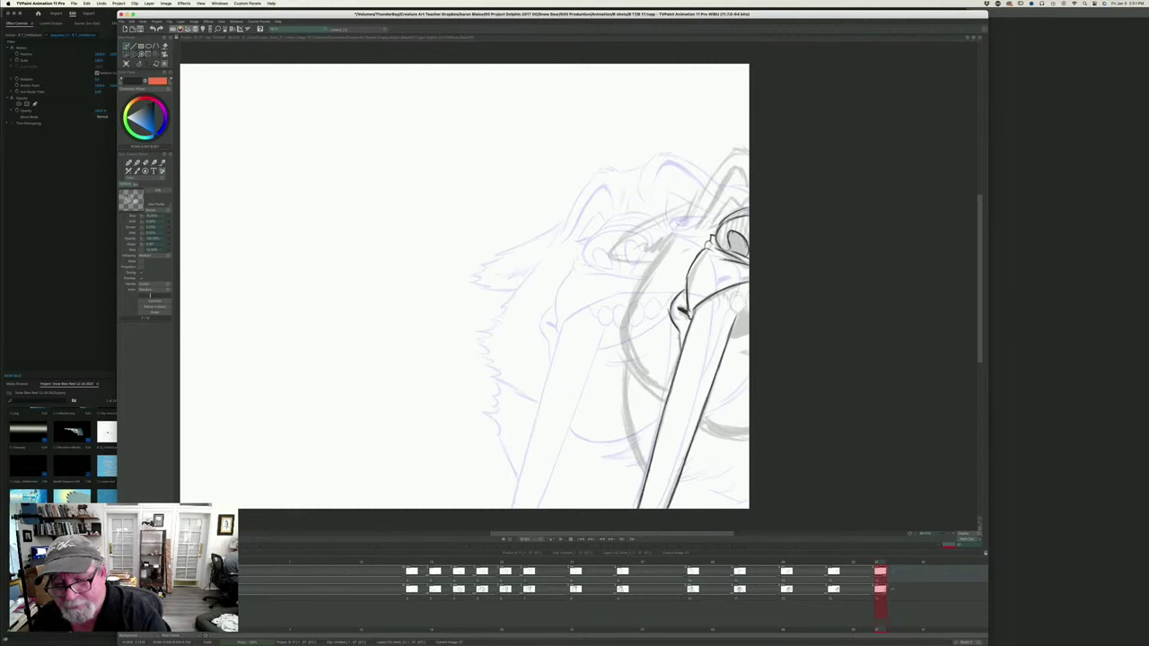
- Ink the mouth opening with its visible teeth and the chin's lower contour beside the left tusk, checking against the previous drawing
left_click_drag(747, 334, 732, 338)
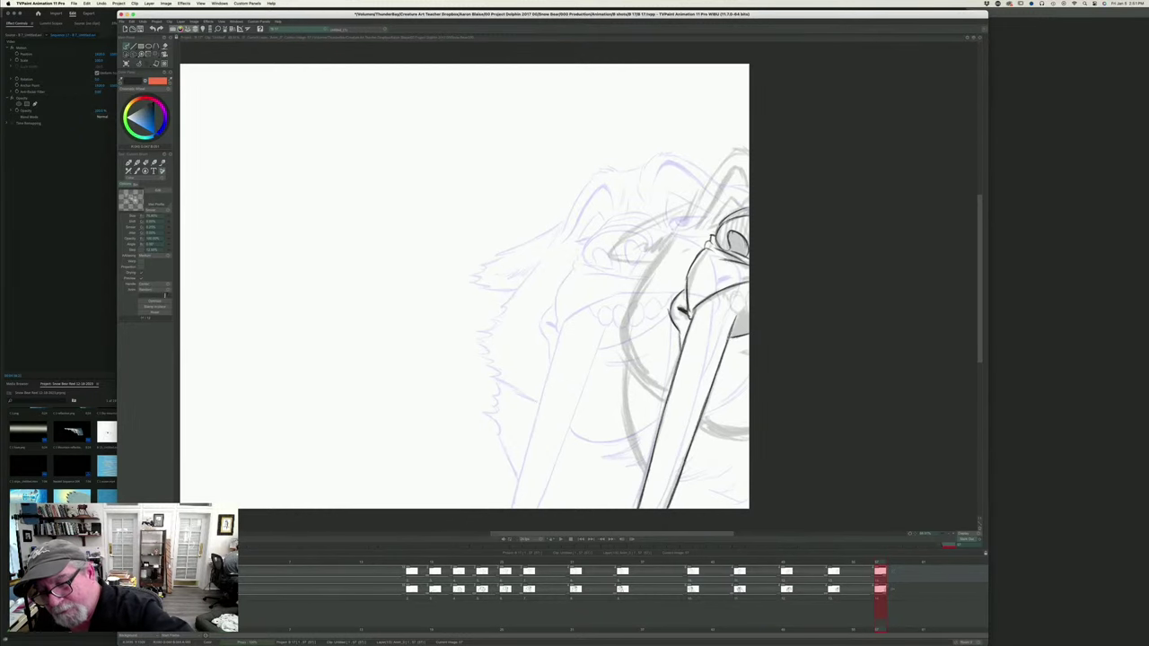
key("Left")
key("Right")
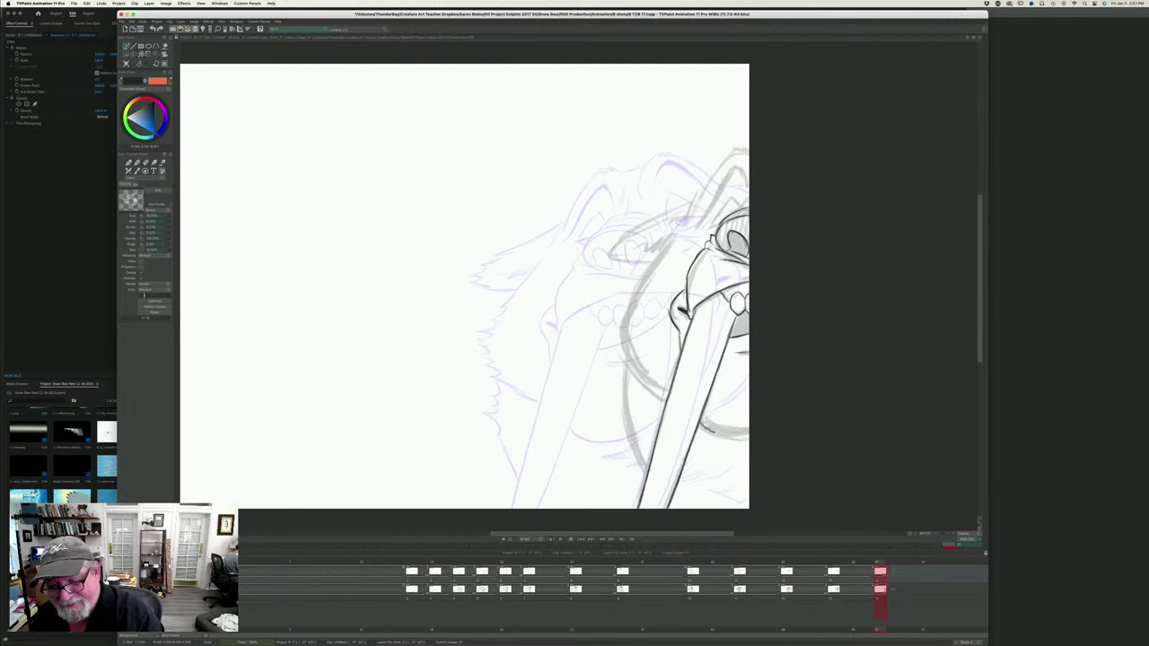
left_click_drag(699, 422, 745, 439)
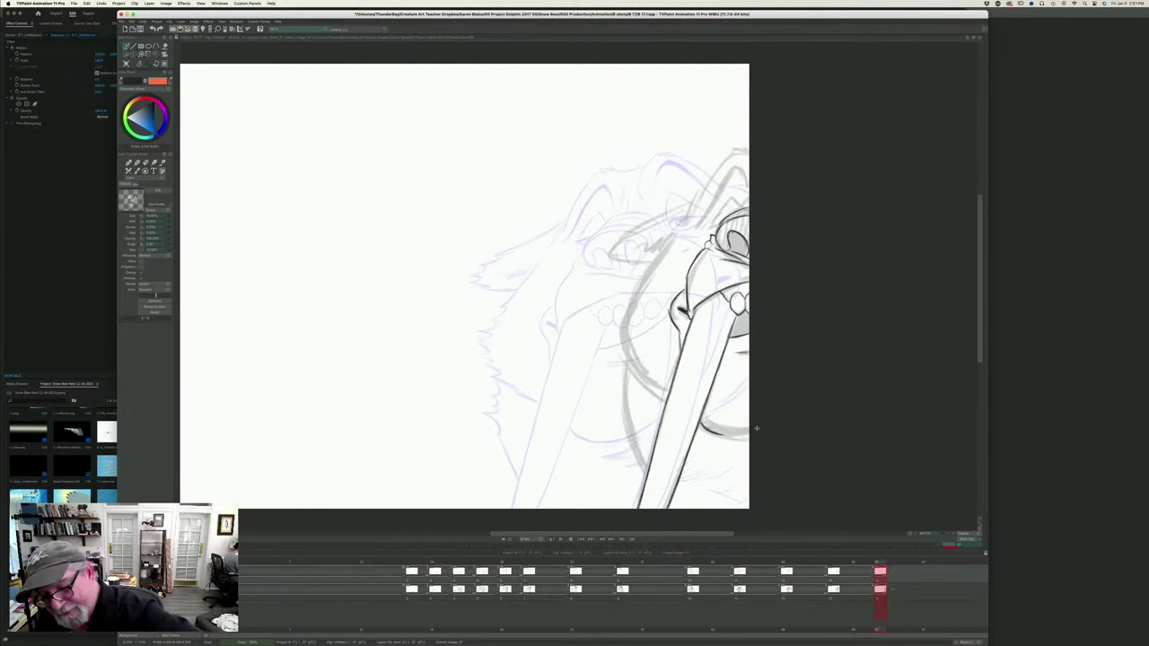
left_click_drag(716, 433, 750, 433)
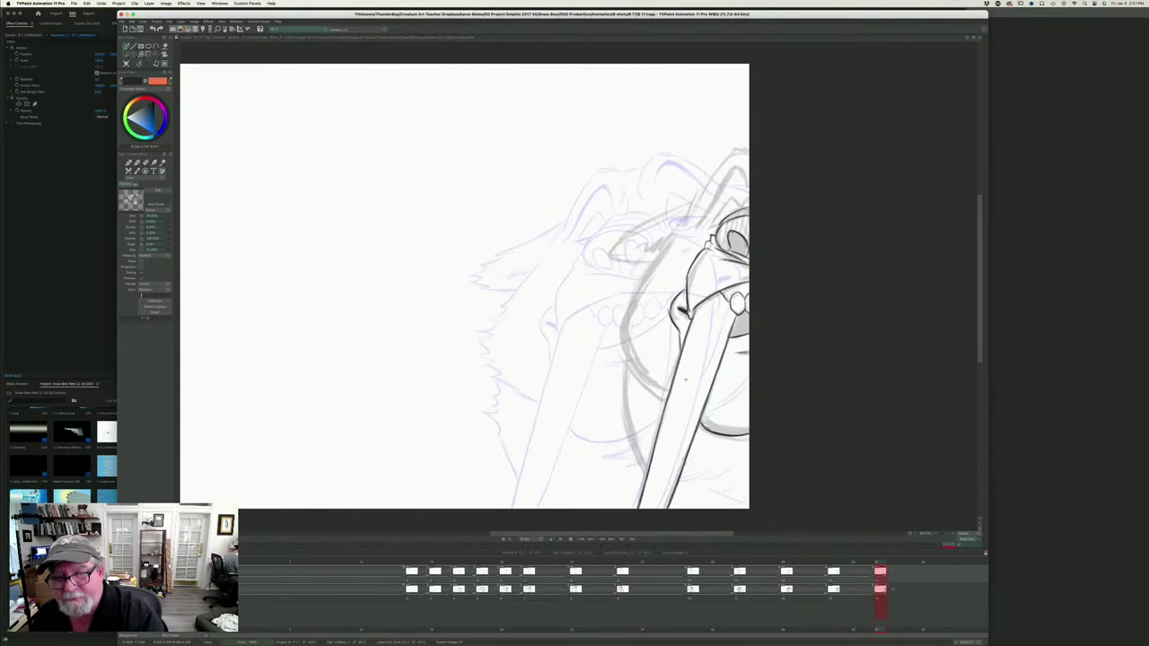
key("Right")
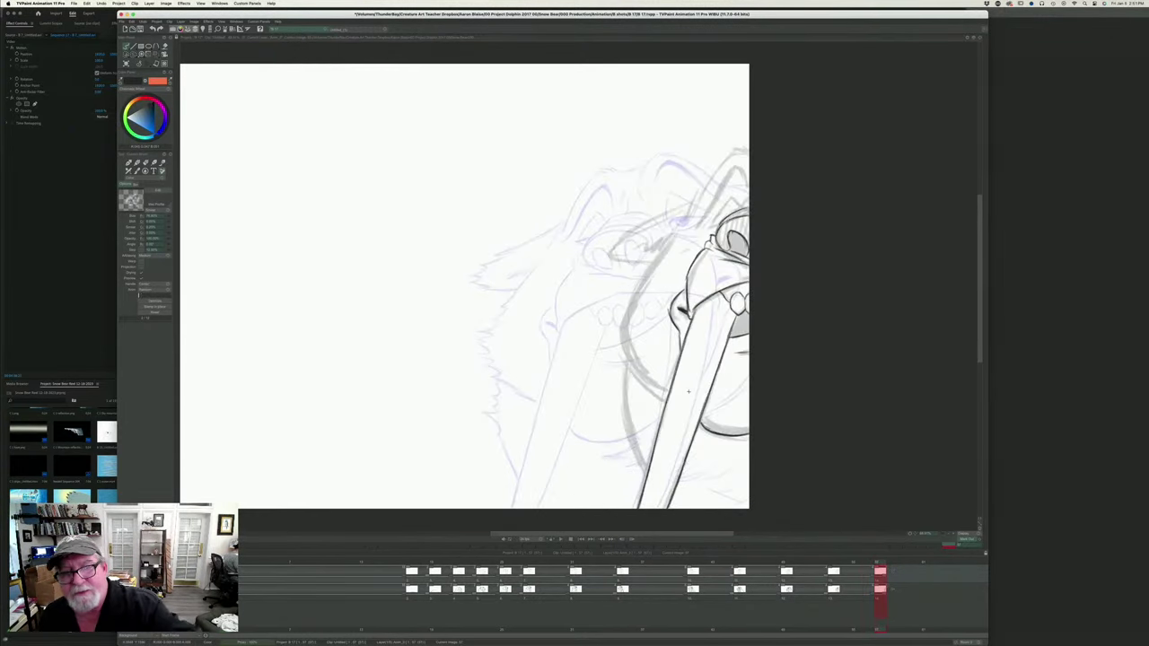
- Ink the jagged fur tufts down the left cheek from beside the muzzle, comparing with the previous drawing
mouse_move(672, 237)
left_mouse_down()
mouse_move(621, 290)
mouse_move(621, 367)
left_mouse_up()
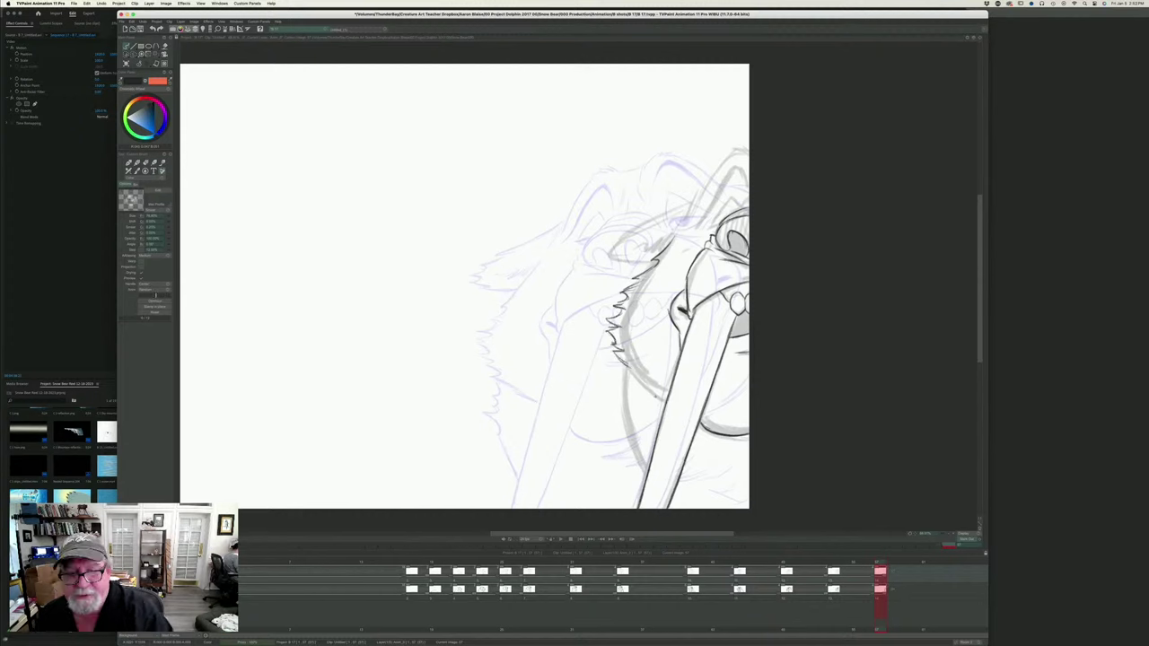
key("Left")
key("Right")
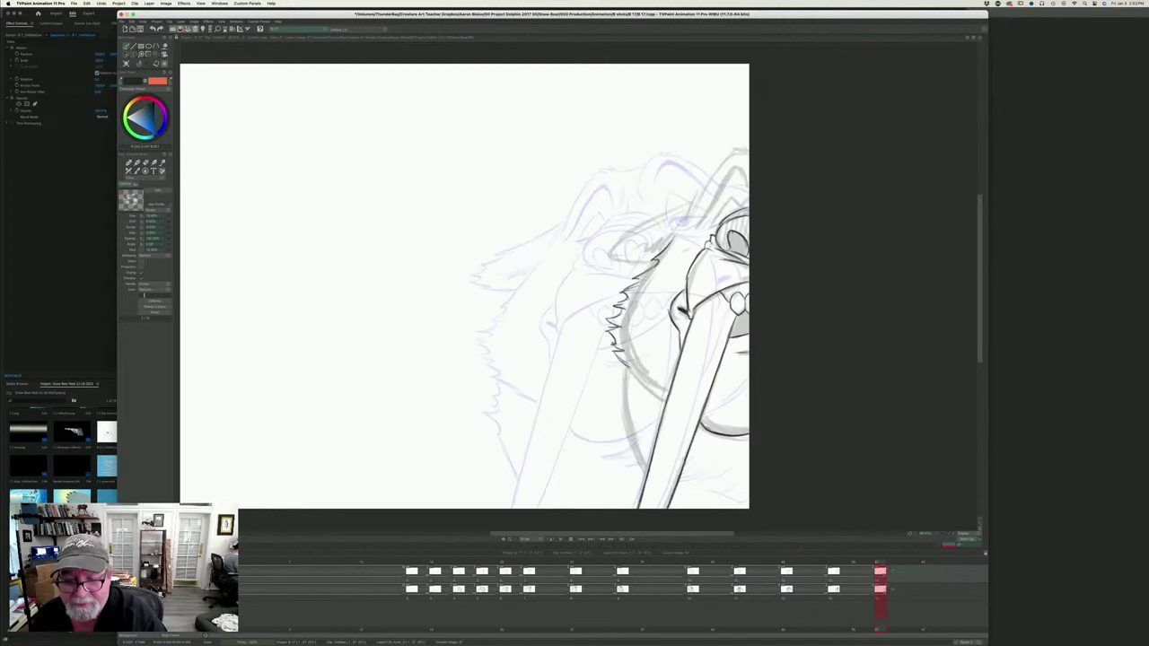
- Ink the lower cheek's jagged fur down to the left tusk's edge on the last drawing, comparing with the previous drawing
mouse_move(621, 364)
left_mouse_down()
mouse_move(666, 401)
mouse_move(653, 392)
left_mouse_up()
mouse_move(625, 372)
left_mouse_down()
mouse_move(642, 379)
mouse_move(625, 365)
left_mouse_up()
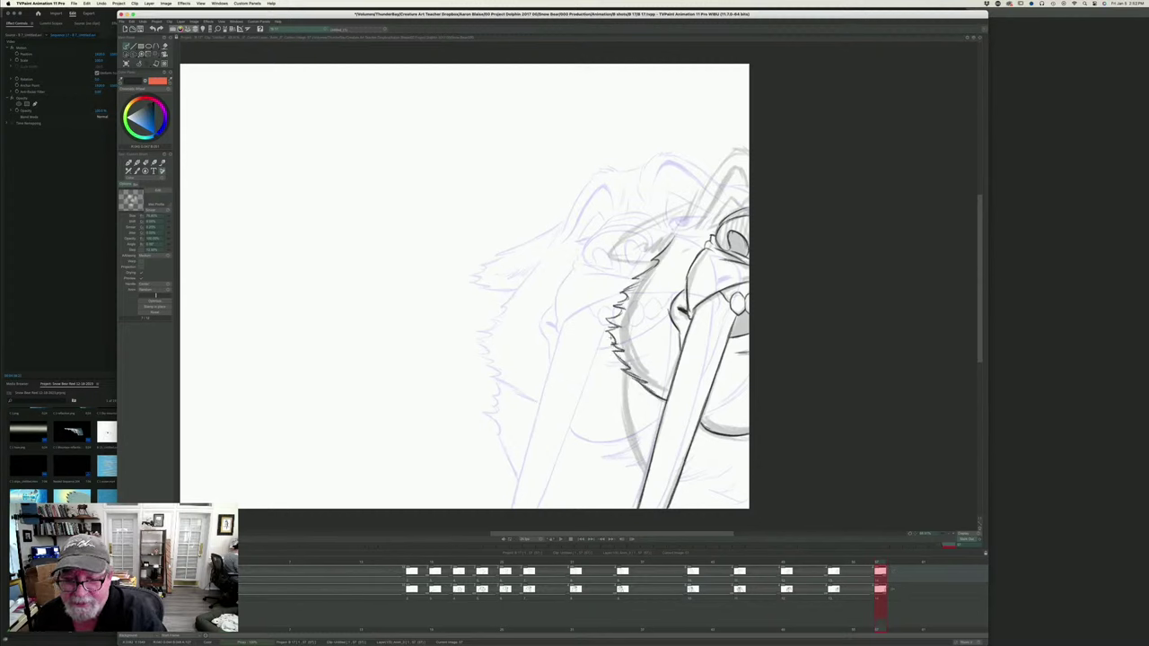
left_click_drag(607, 325, 620, 311)
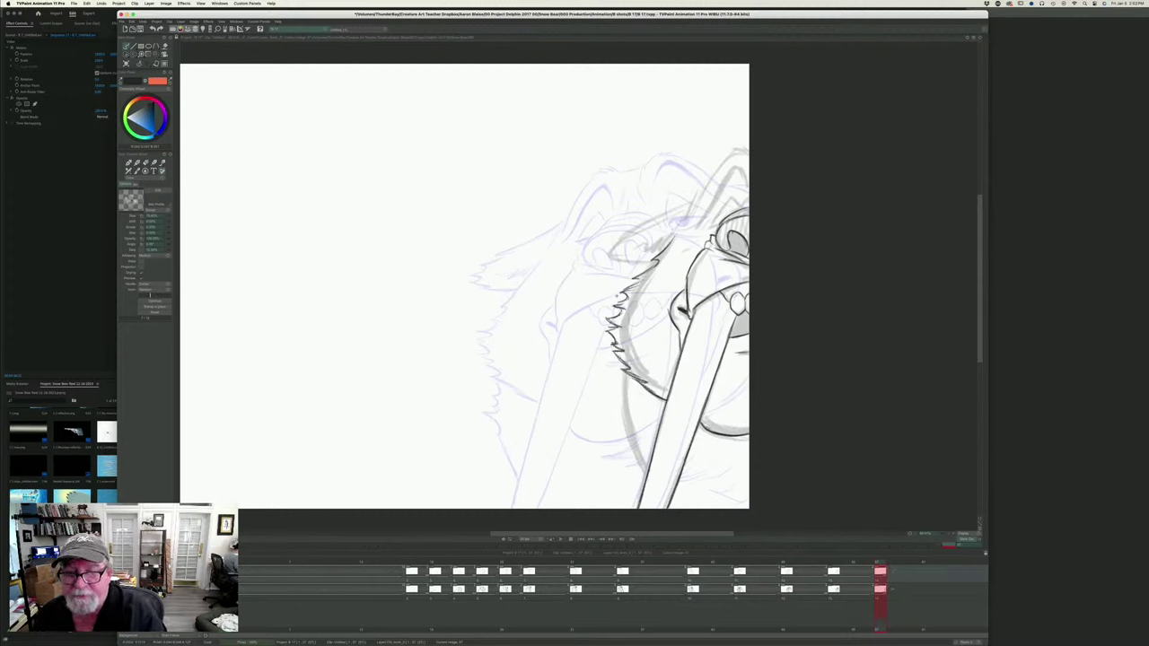
key("Left")
key("Right")
key("Left")
key("Right")
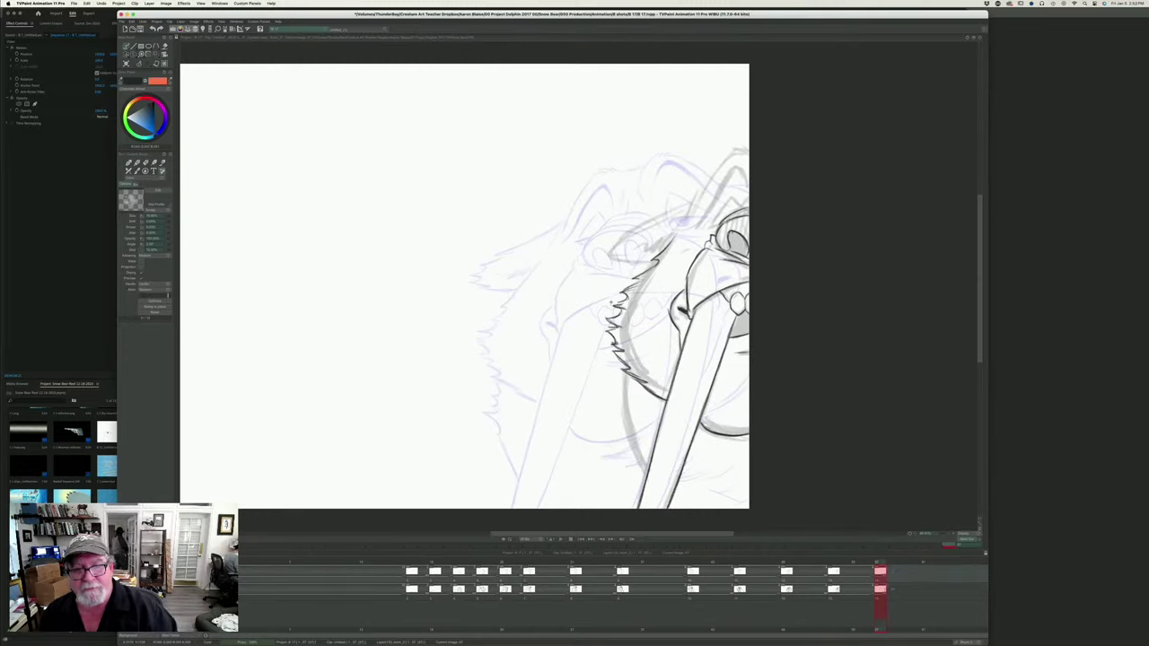
key("Left")
key("Right")
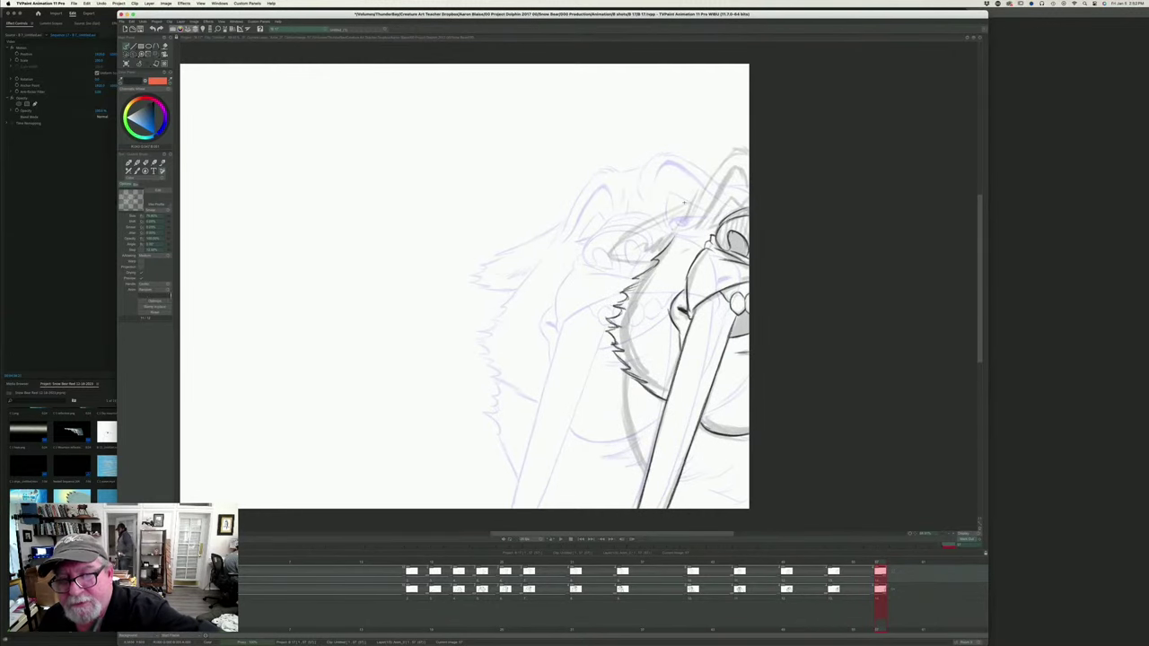
- Ink the left ear's furry outline, pointed tip and inner ear strokes, checking against the previous drawing
mouse_move(691, 199)
left_mouse_down()
mouse_move(600, 253)
mouse_move(627, 265)
mouse_move(608, 259)
left_mouse_up()
left_click_drag(616, 257, 600, 258)
key("Left")
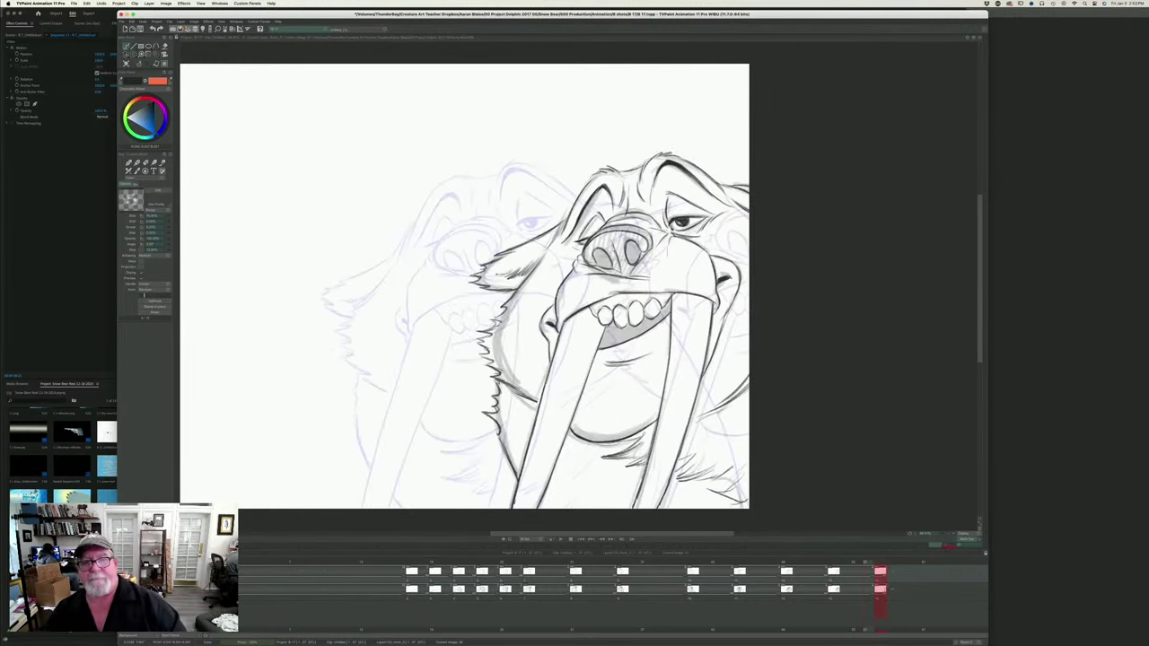
key("Right")
left_click_drag(672, 236, 642, 250)
left_click_drag(656, 240, 631, 252)
left_click_drag(640, 245, 622, 252)
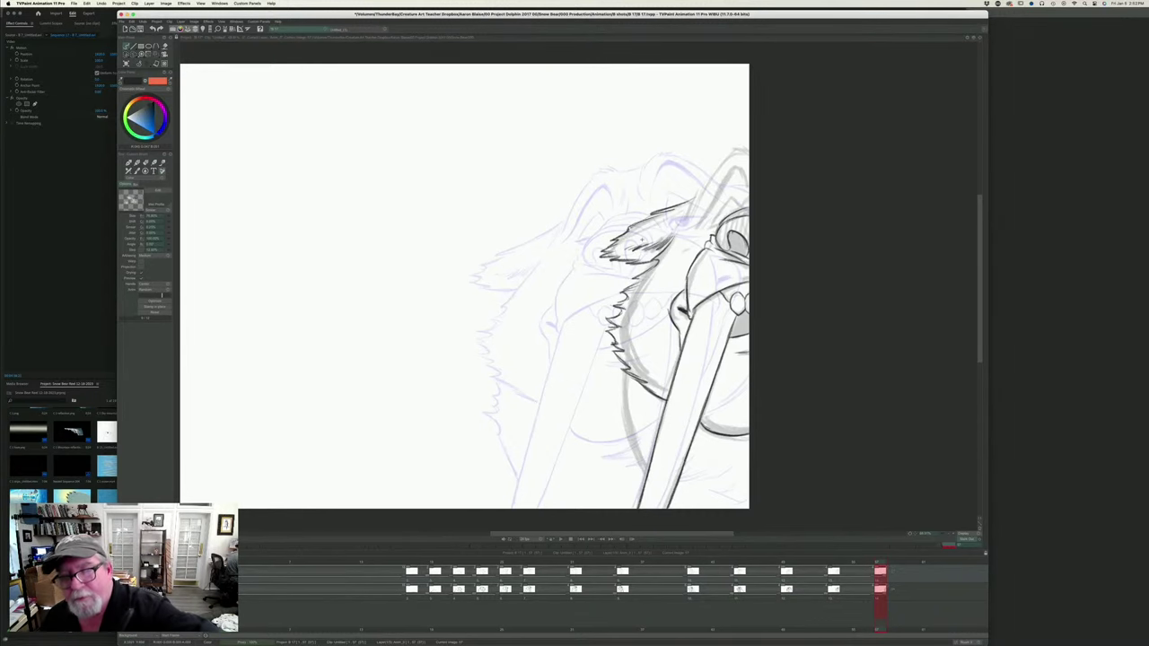
key("Left")
key("Right")
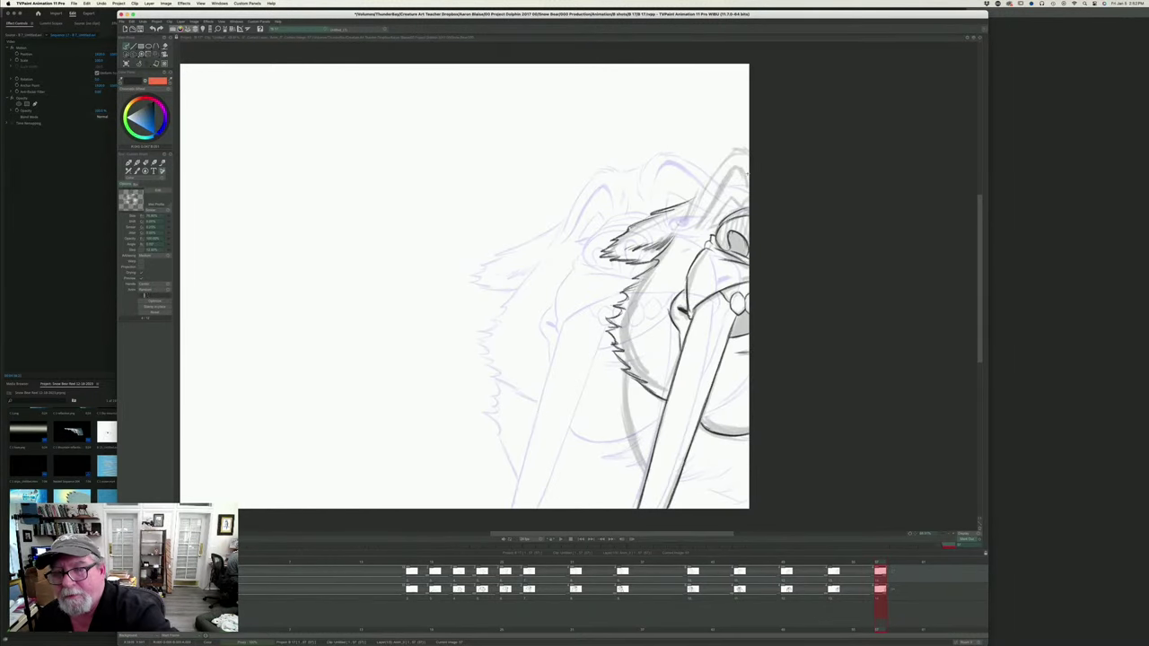
- Ink the left brow's heavy arch and the small creases beneath it beside the nose, comparing with the previous drawing
mouse_move(744, 167)
left_mouse_down()
mouse_move(749, 183)
mouse_move(729, 173)
left_mouse_up()
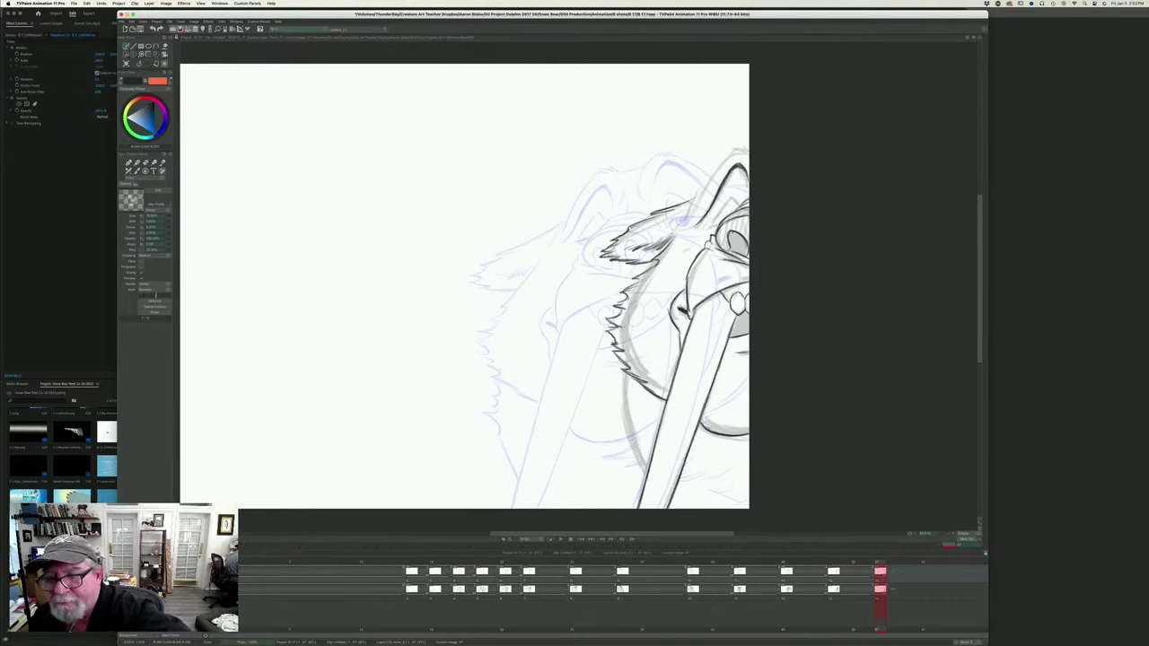
key("Left")
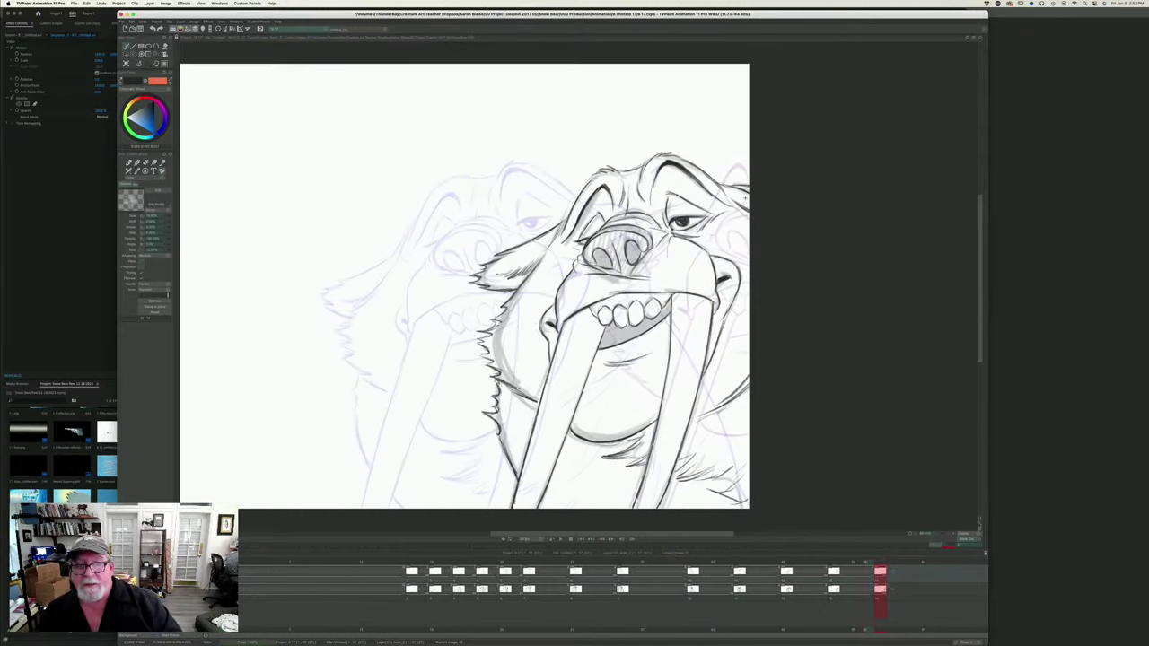
key("Right")
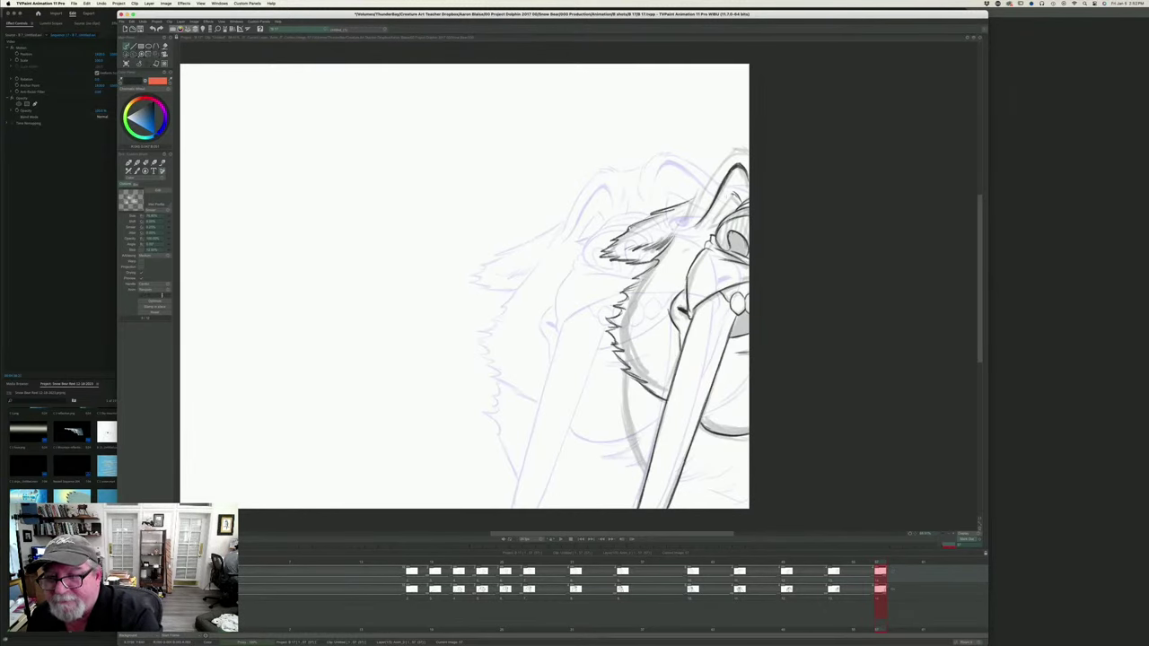
key("Left")
key("Right")
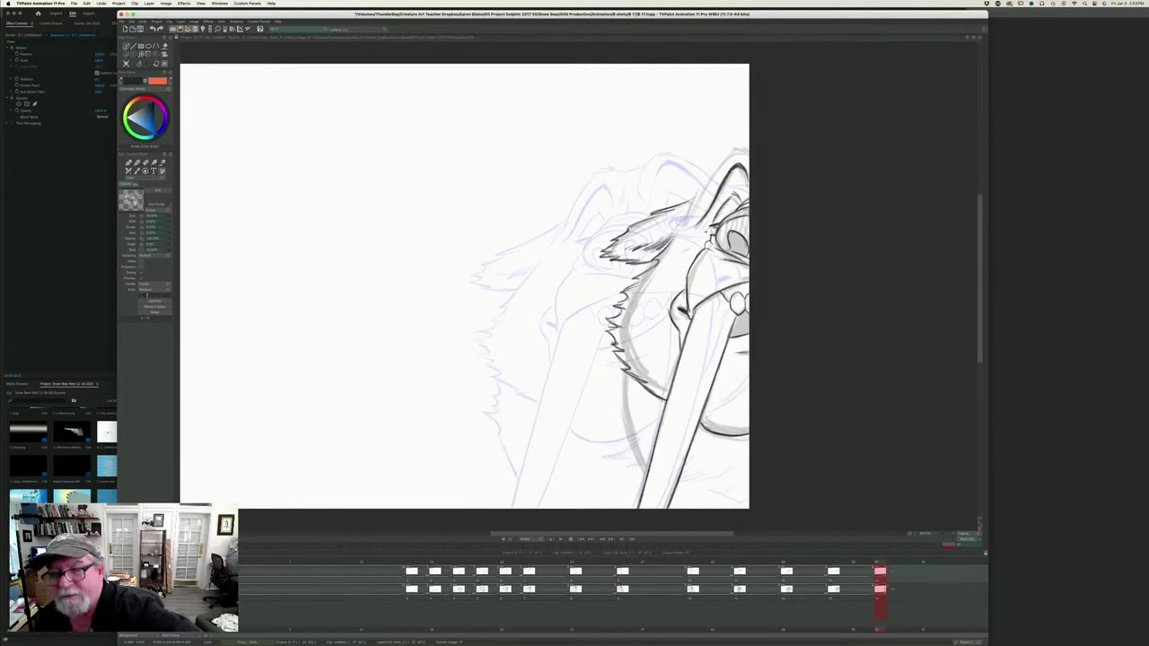
key("Left")
key("Right")
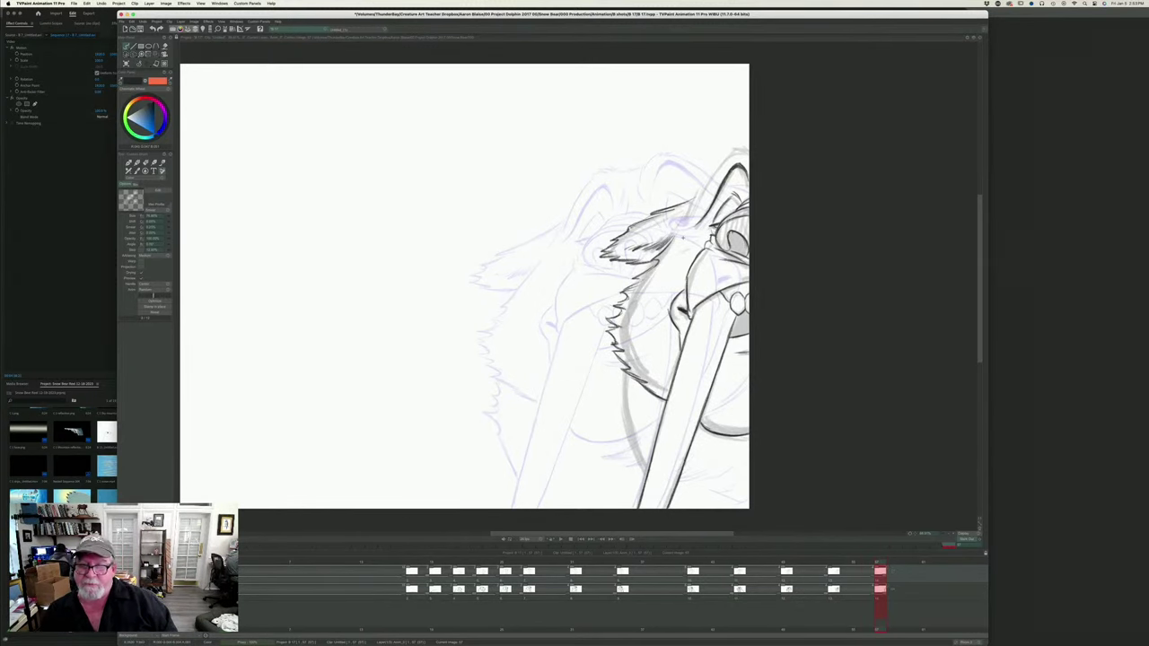
- Ink the tuft above the left brow and the head's outer contour from it down toward the ear, checking the previous drawing
key("Left")
key("Right")
key("Left")
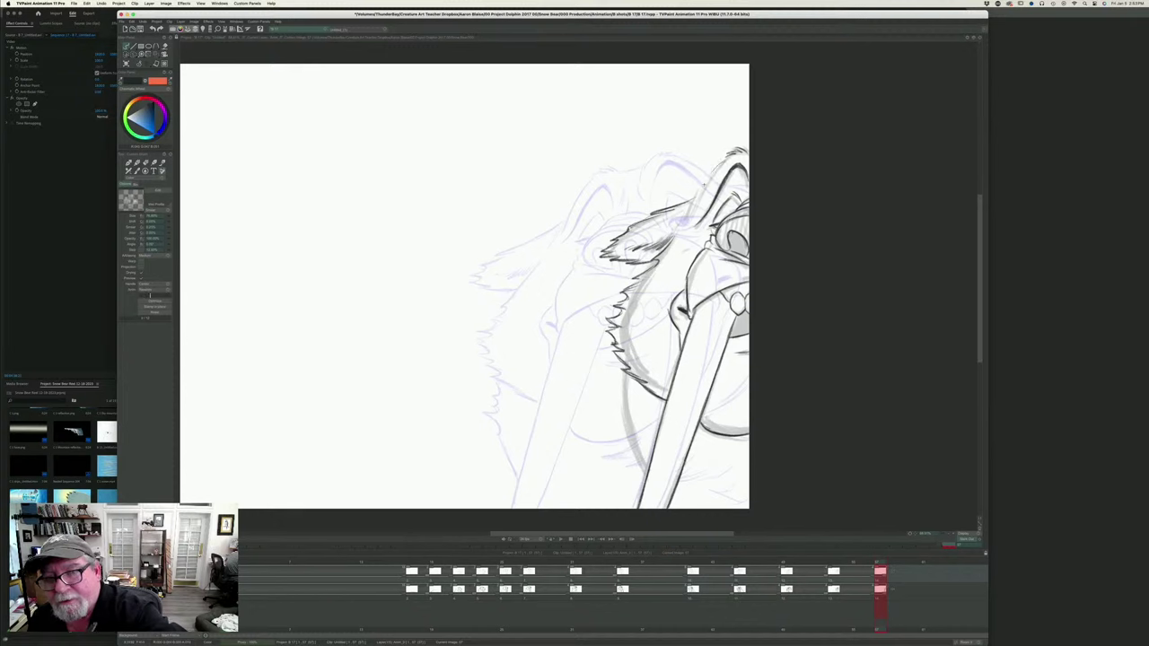
left_click_drag(724, 160, 698, 201)
mouse_move(730, 158)
left_mouse_down()
mouse_move(691, 215)
mouse_move(692, 239)
left_mouse_up()
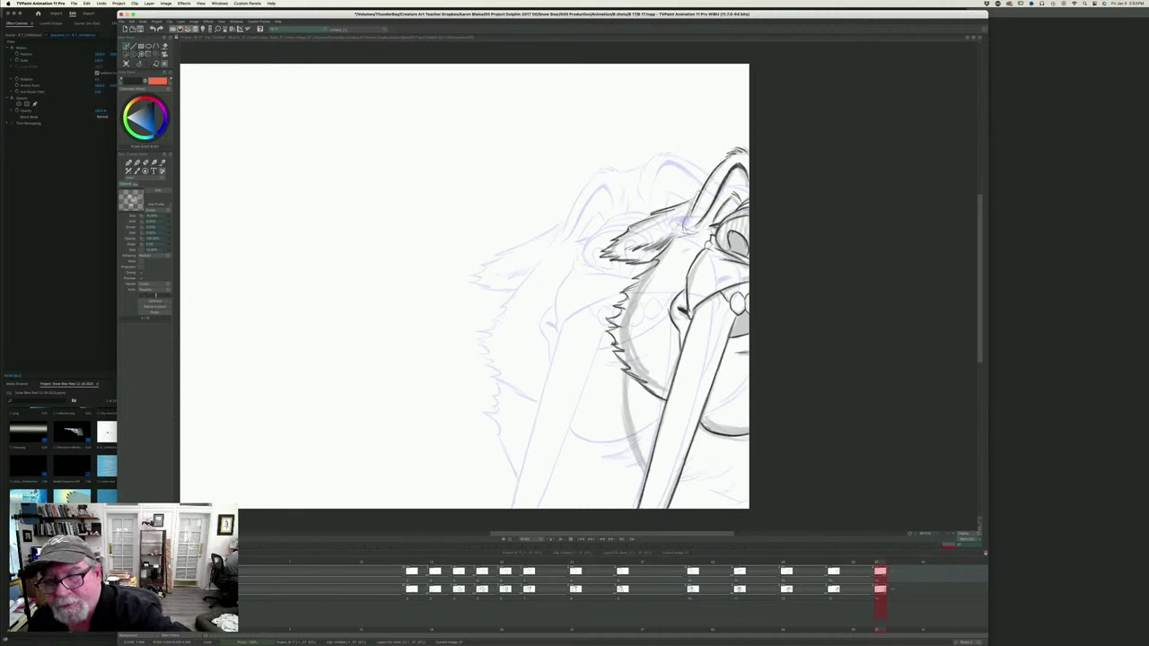
key("Left")
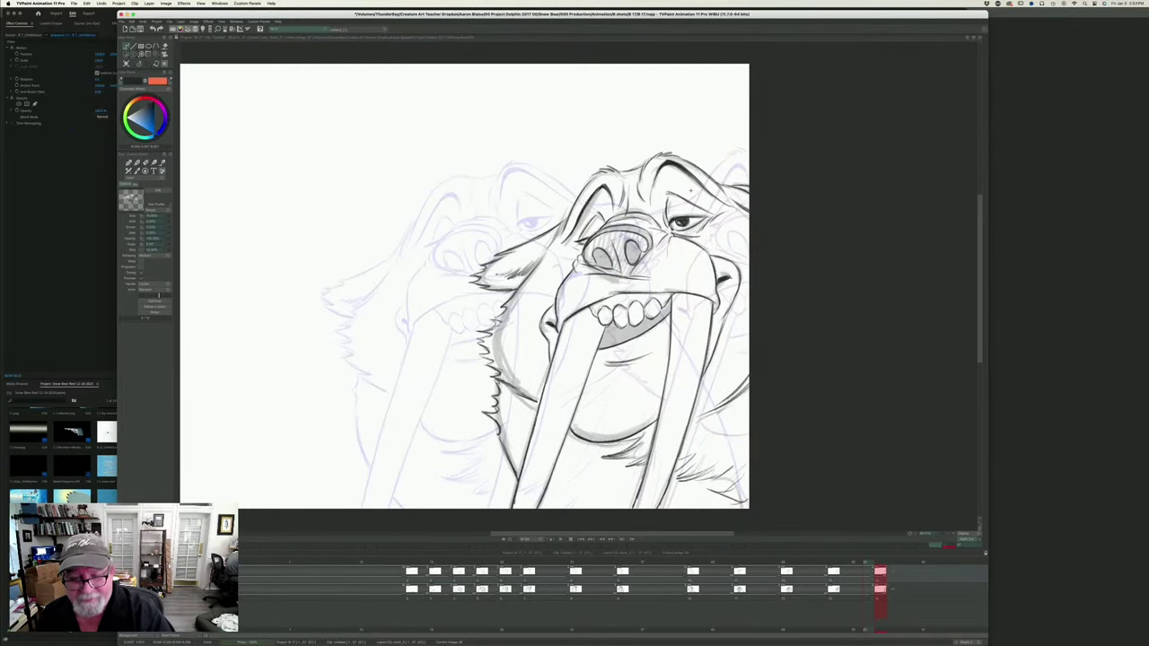
key("Right")
- Ink the neck's fur tufts and left contour below the cheek down to the tusk, comparing with the previous drawing
mouse_move(626, 363)
left_mouse_down()
mouse_move(620, 424)
mouse_move(647, 476)
mouse_move(613, 421)
mouse_move(624, 391)
left_mouse_up()
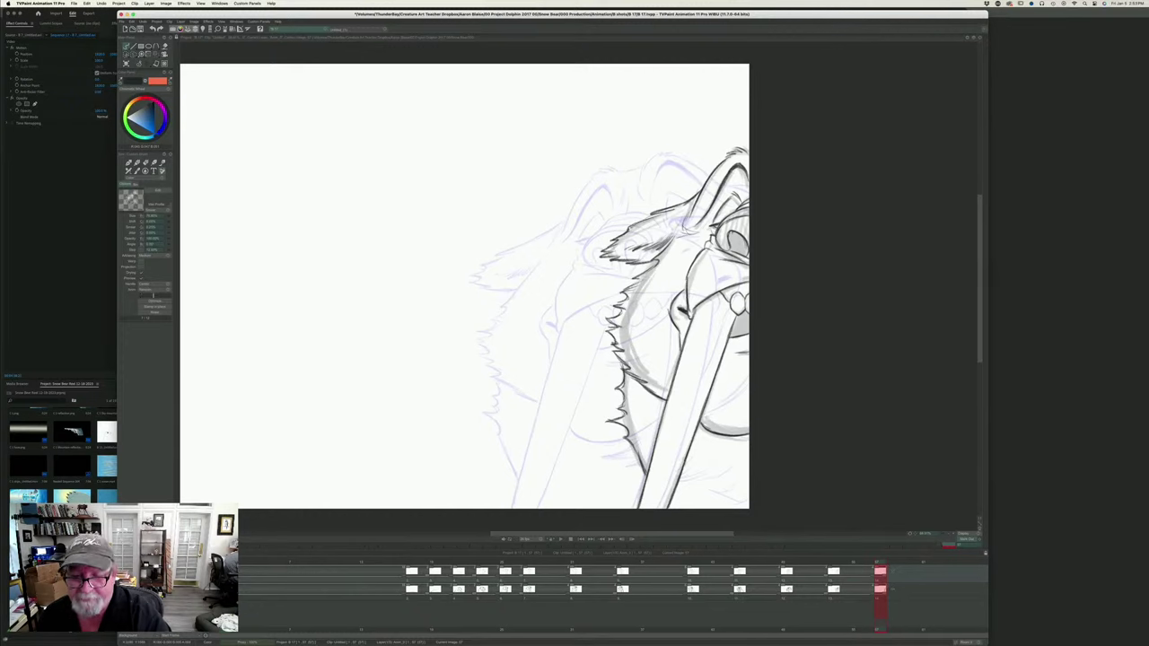
key("Left")
key("Right")
key("Left")
key("Right")
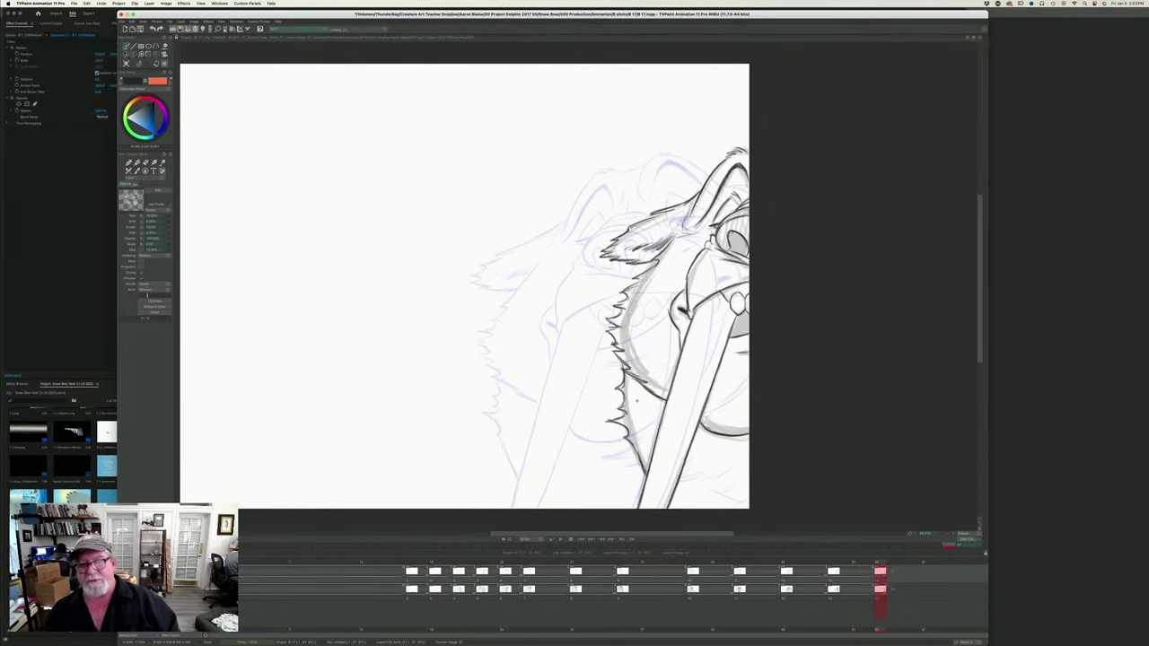
key("Left")
key("Right")
- Ink the short fur strokes beneath the chin at the frame's right edge, flipping between this drawing and the previous one
key("Left")
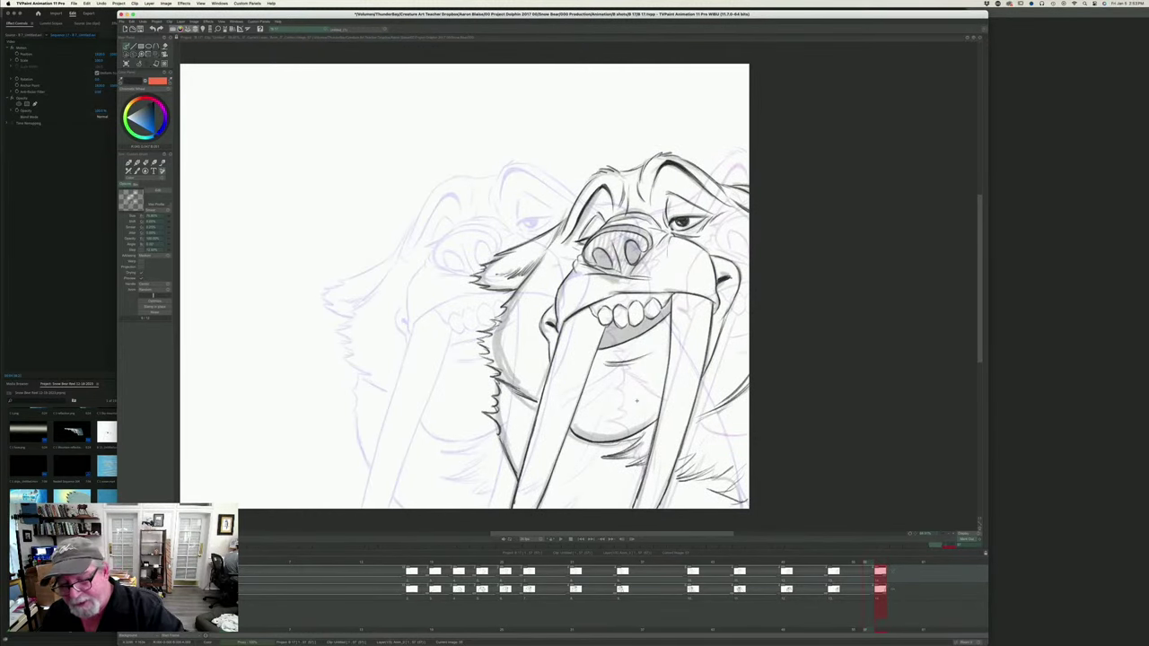
key("Right")
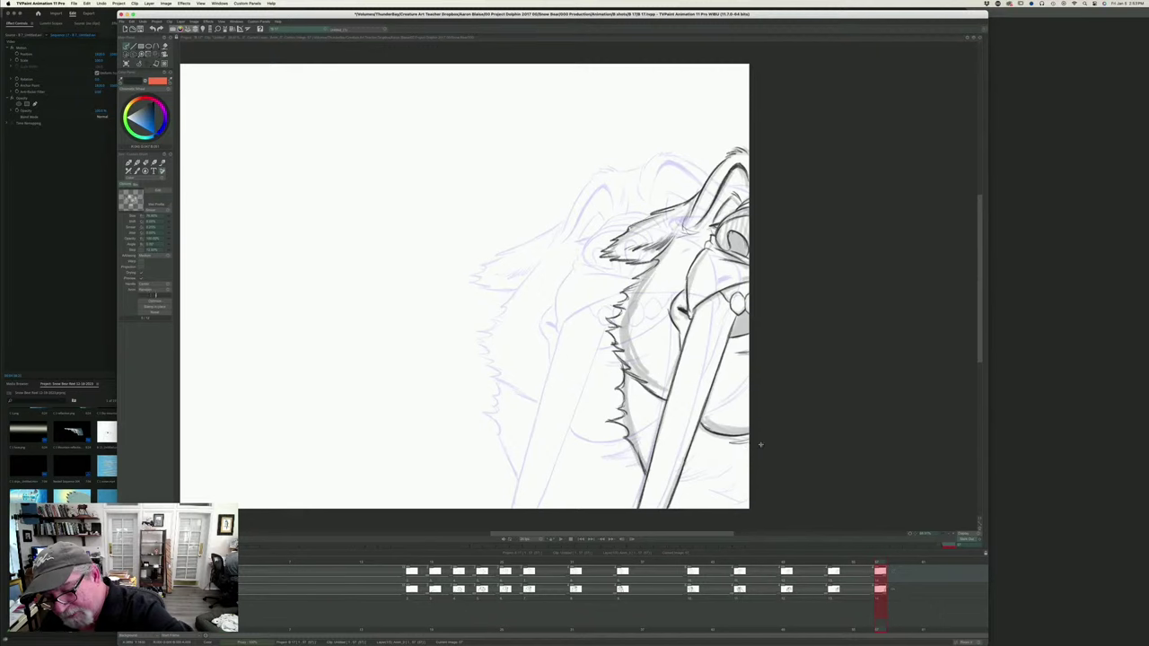
key("Left")
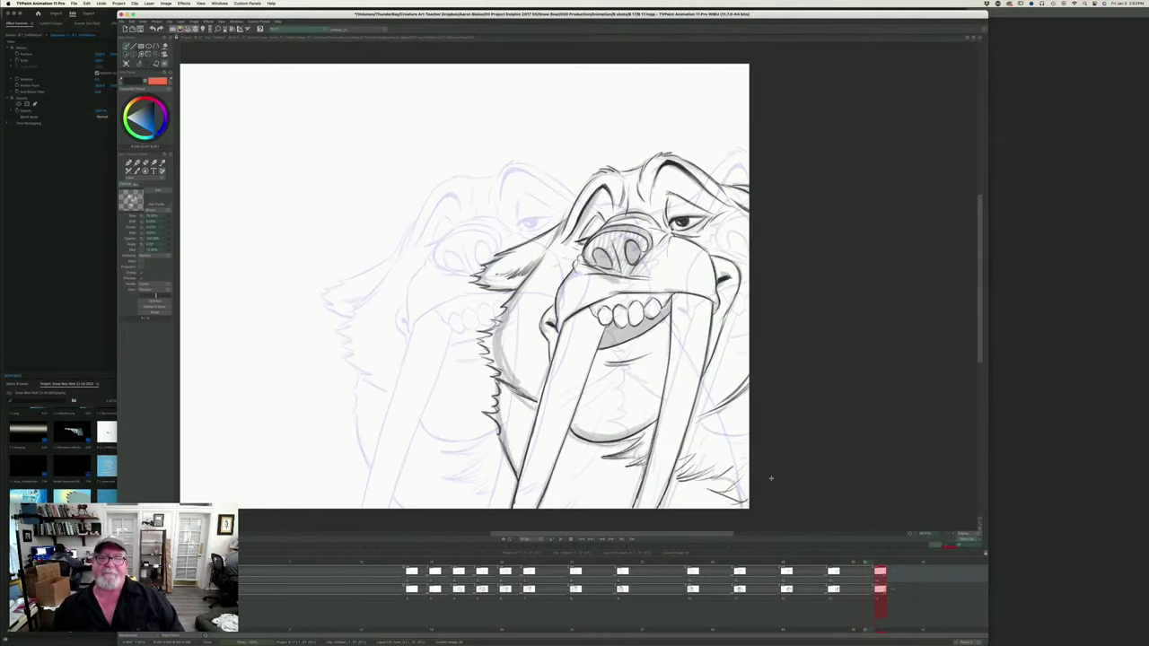
key("Right")
key("Left")
key("Right")
key("Left")
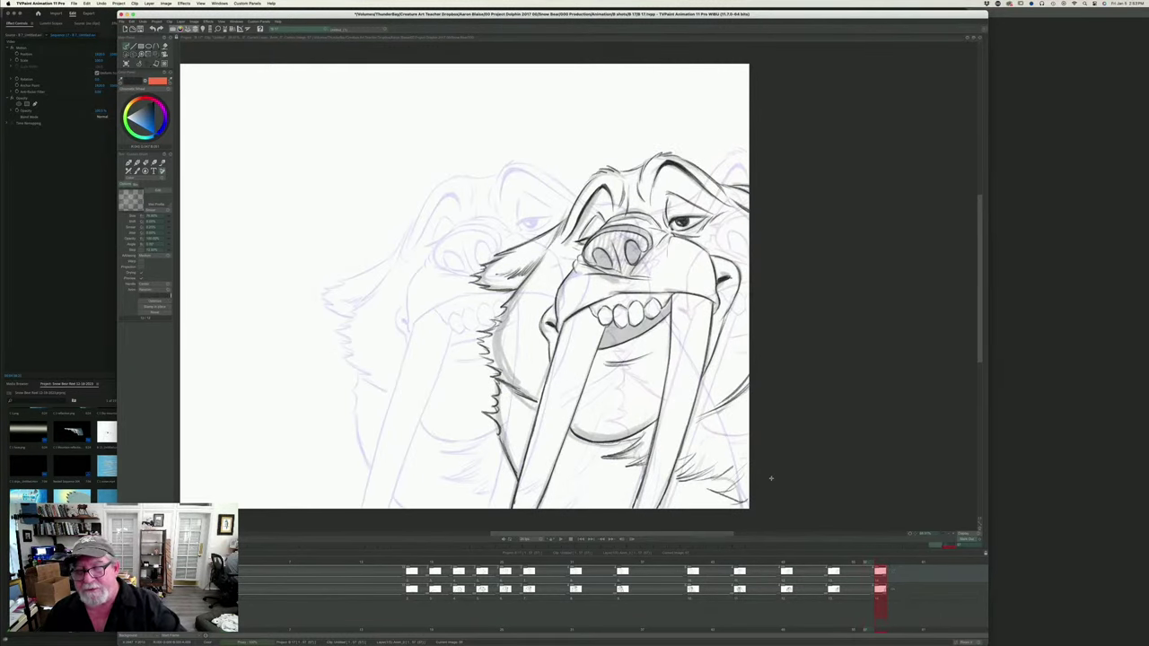
key("Right")
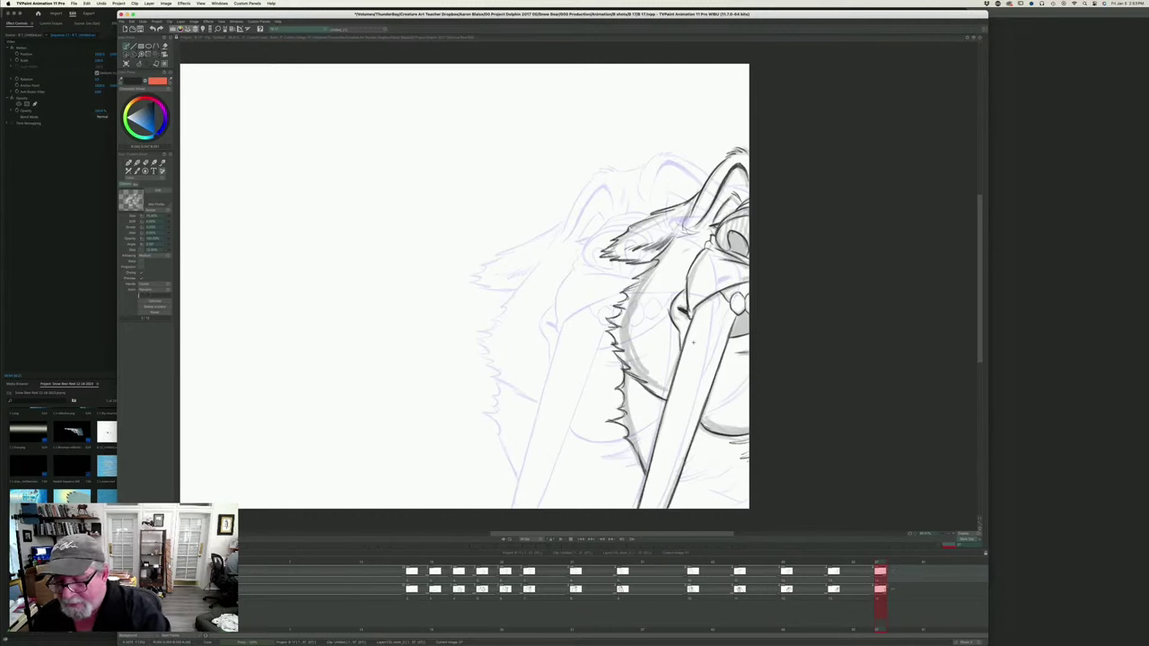
key("Left")
key("Right")
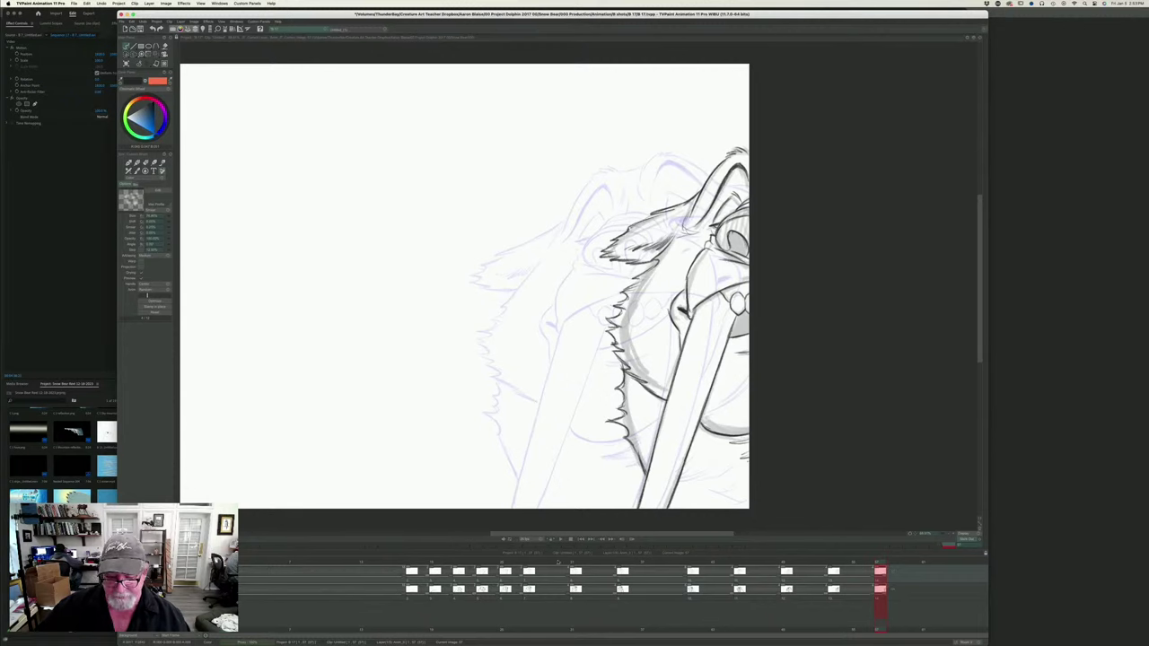
- Center the full drawing in view and play back the inked bear animation
key("Left")
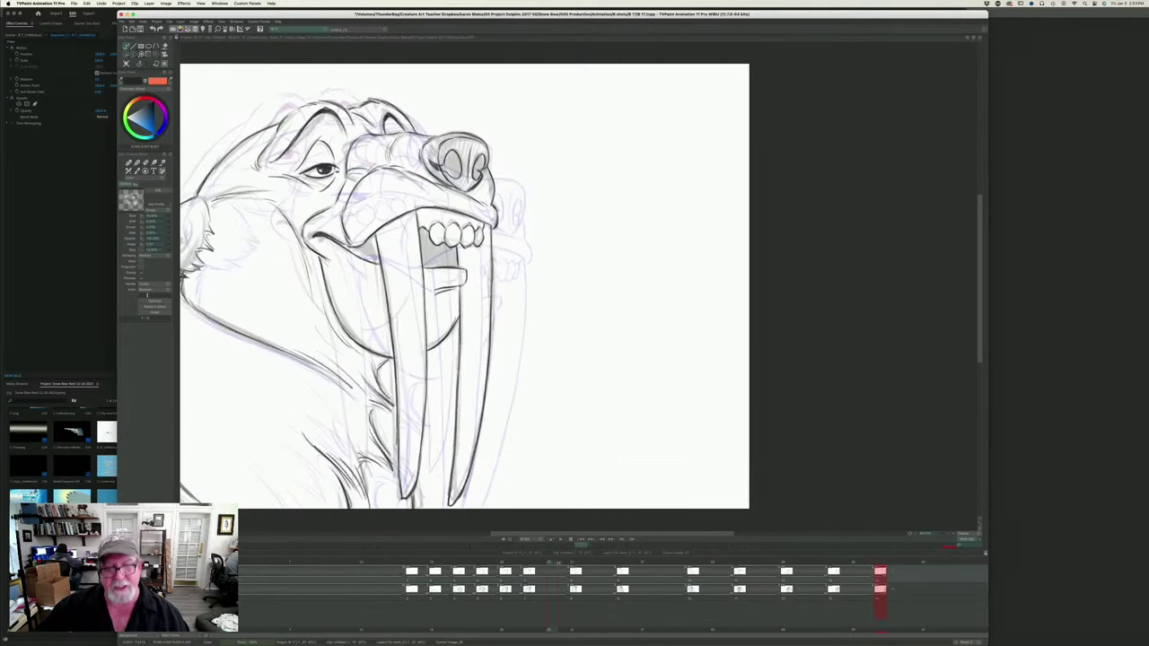
left_click_drag(673, 534, 604, 531)
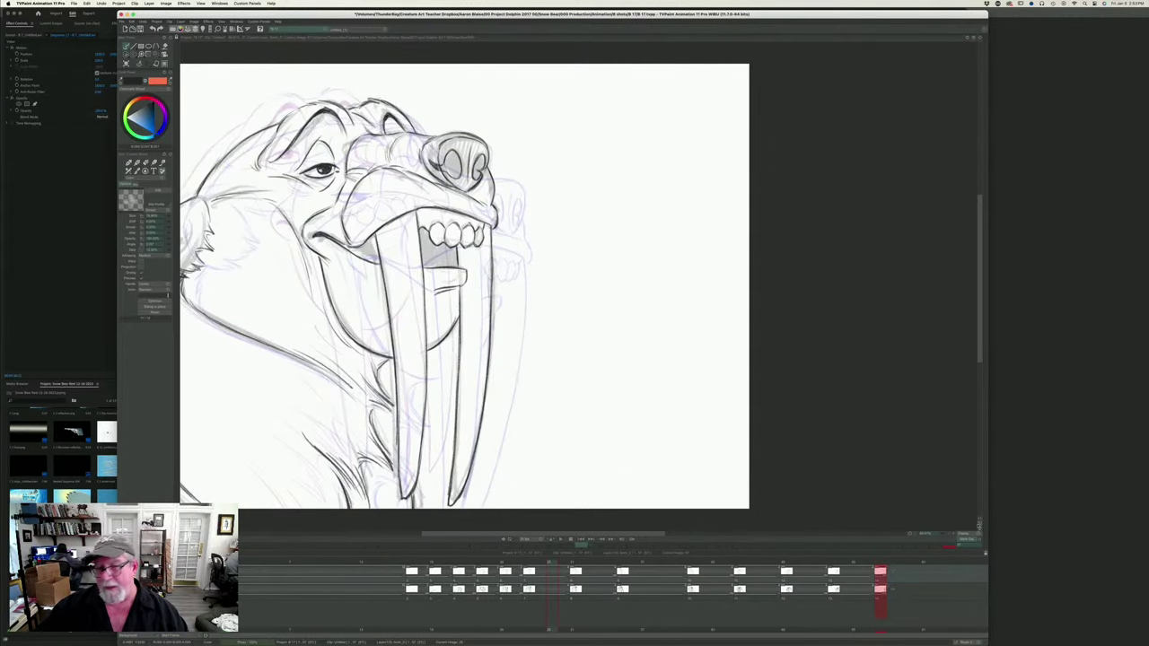
left_click(562, 540)
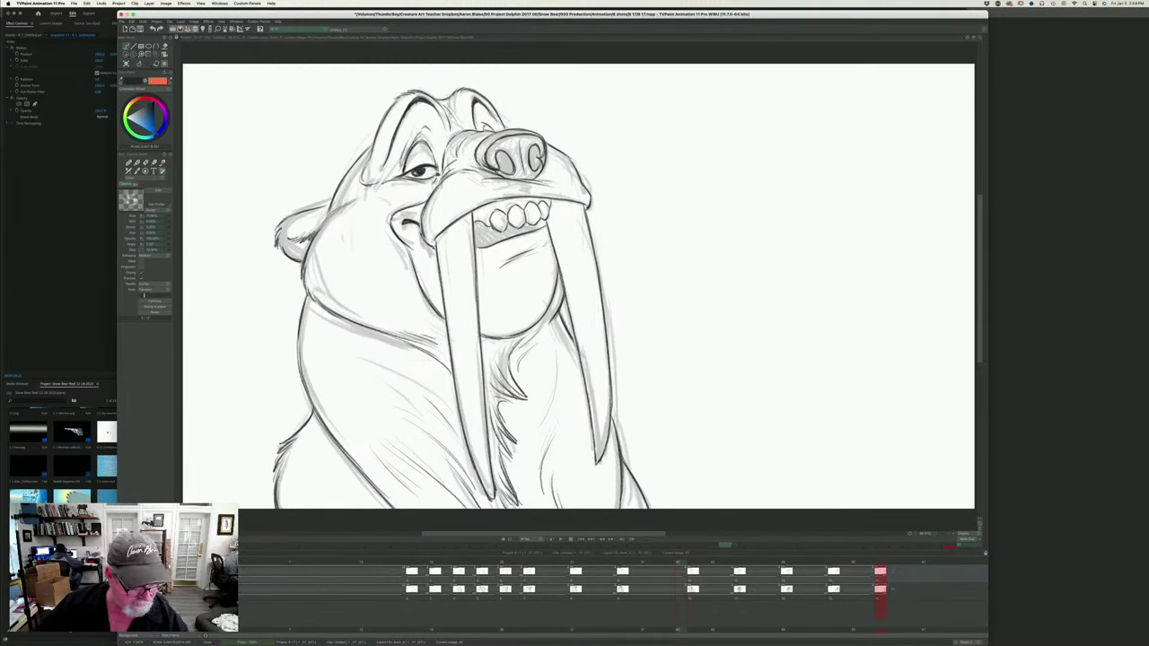
- Hide the rough sketch layer and export the clean line clip, overwriting the existing file
left_click(133, 590)
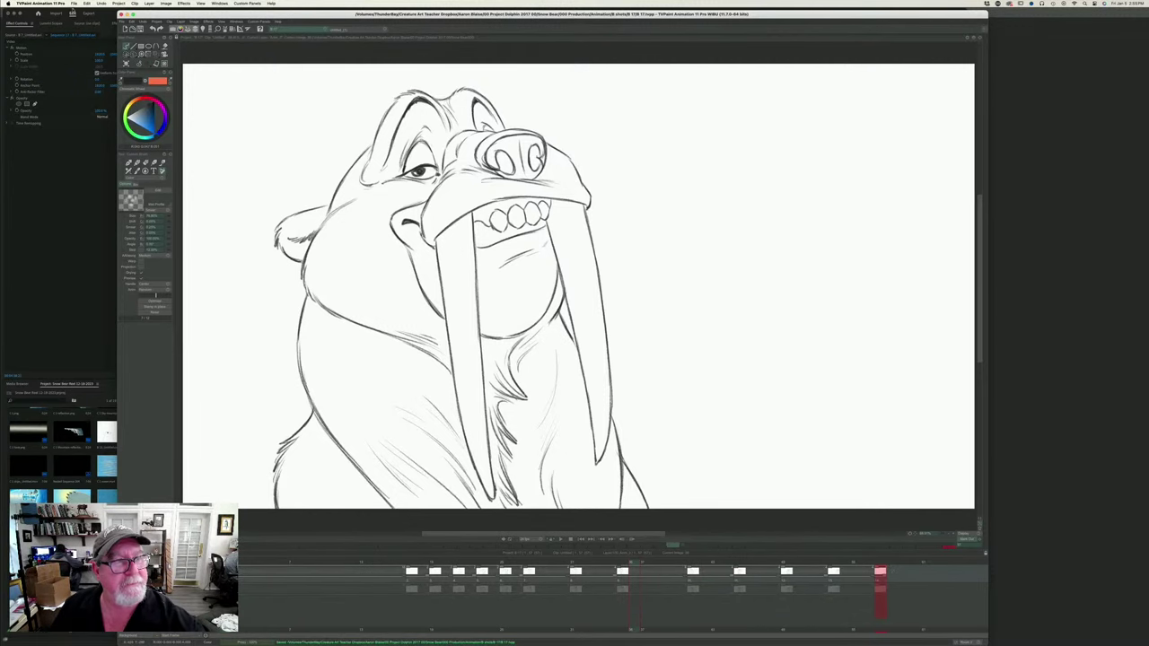
left_click(75, 4)
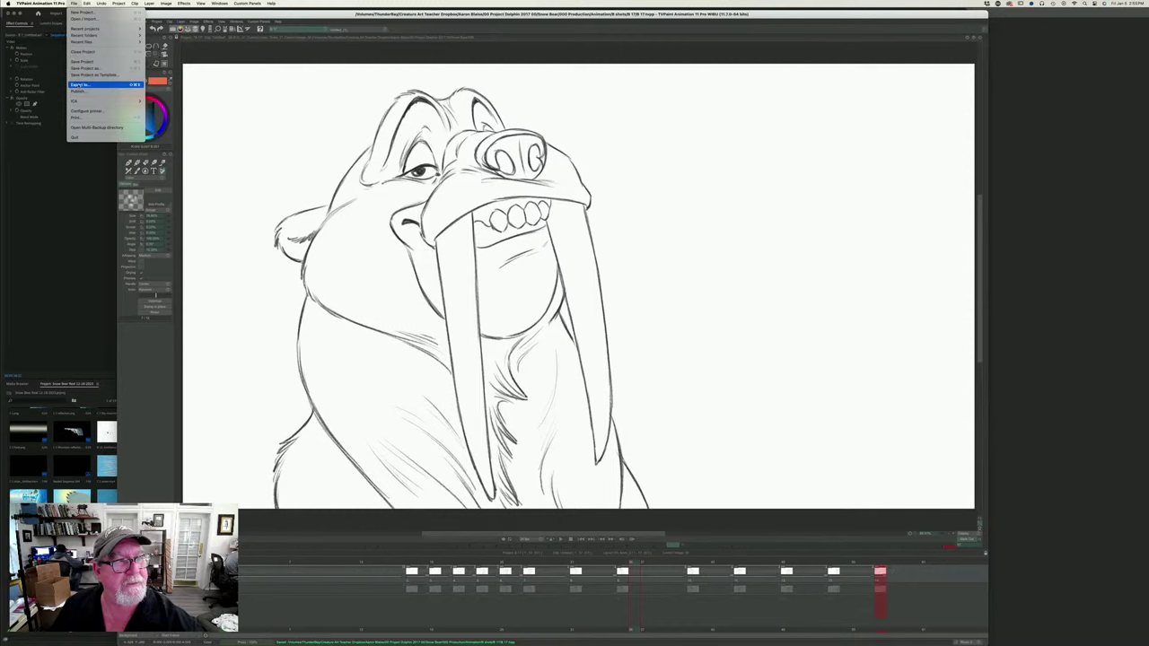
left_click(79, 85)
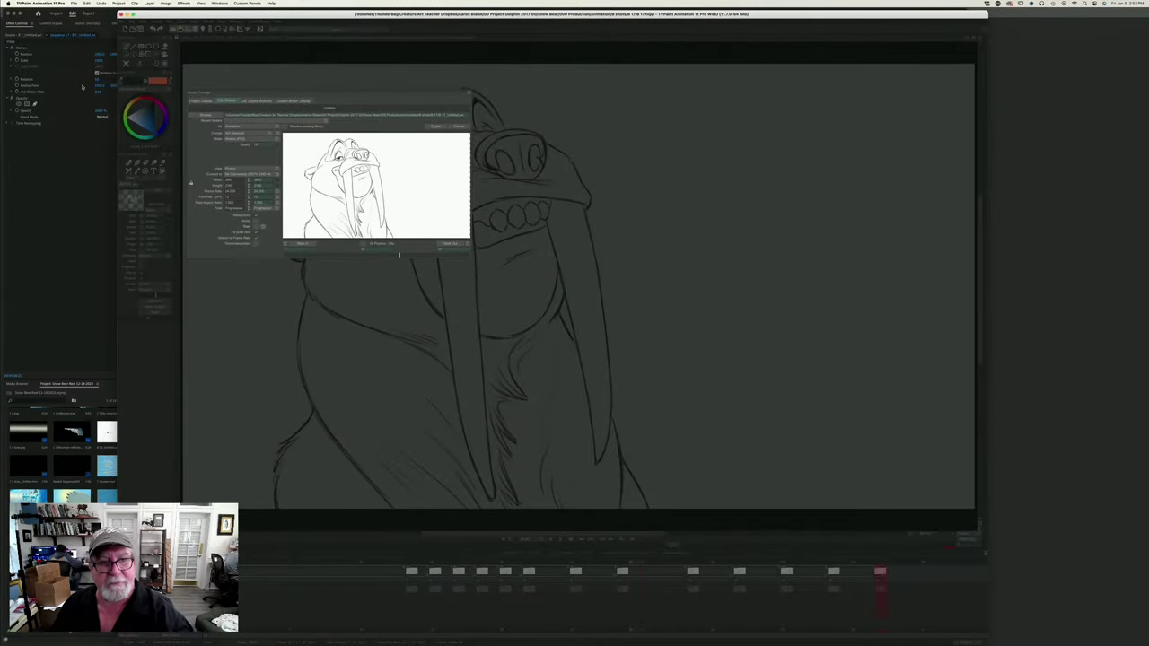
left_click(434, 126)
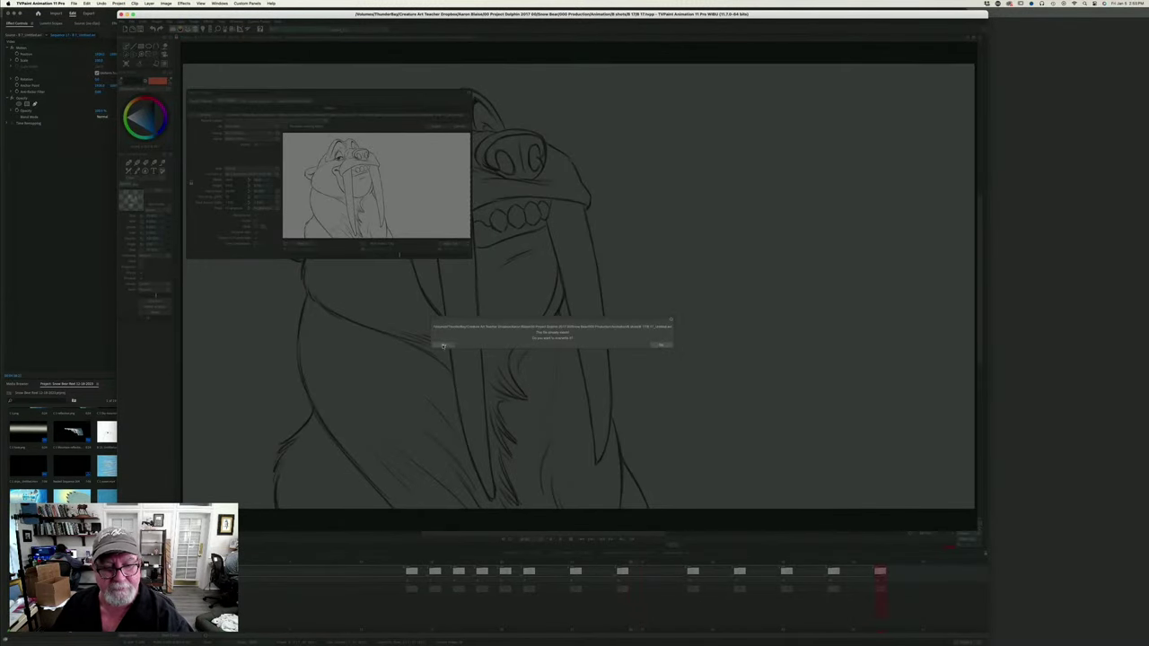
key("Return")
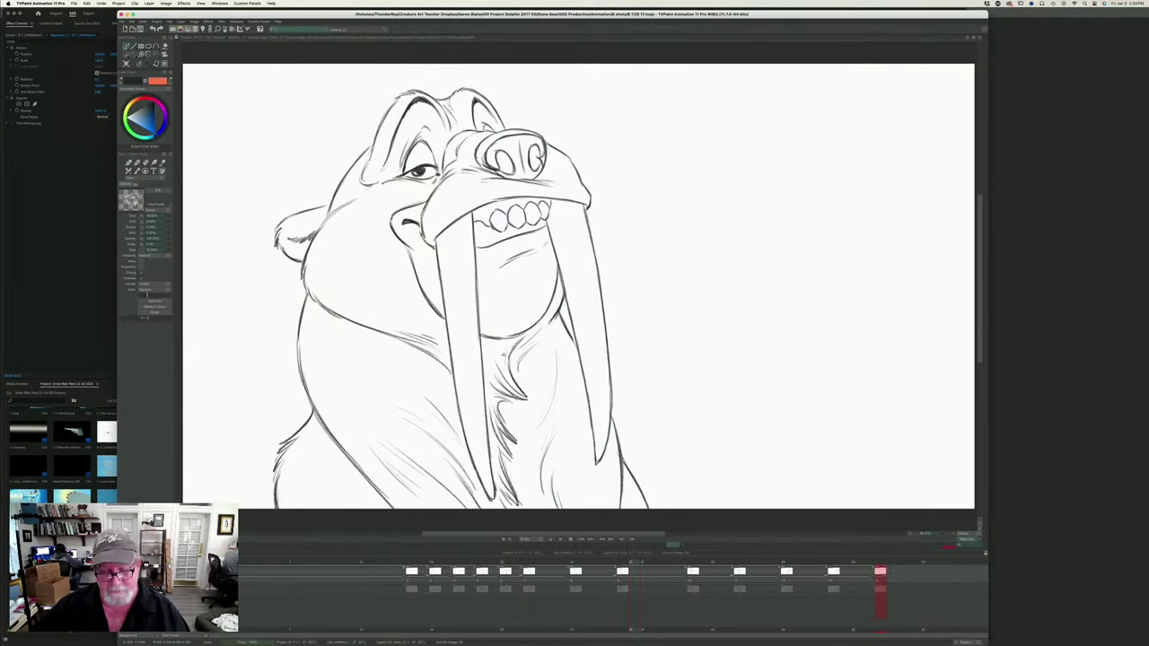
- Switch to Premiere Pro and play the edit from the close-up of the bear's icicle tusks through the walrus shot
mouse_move(534, 629)
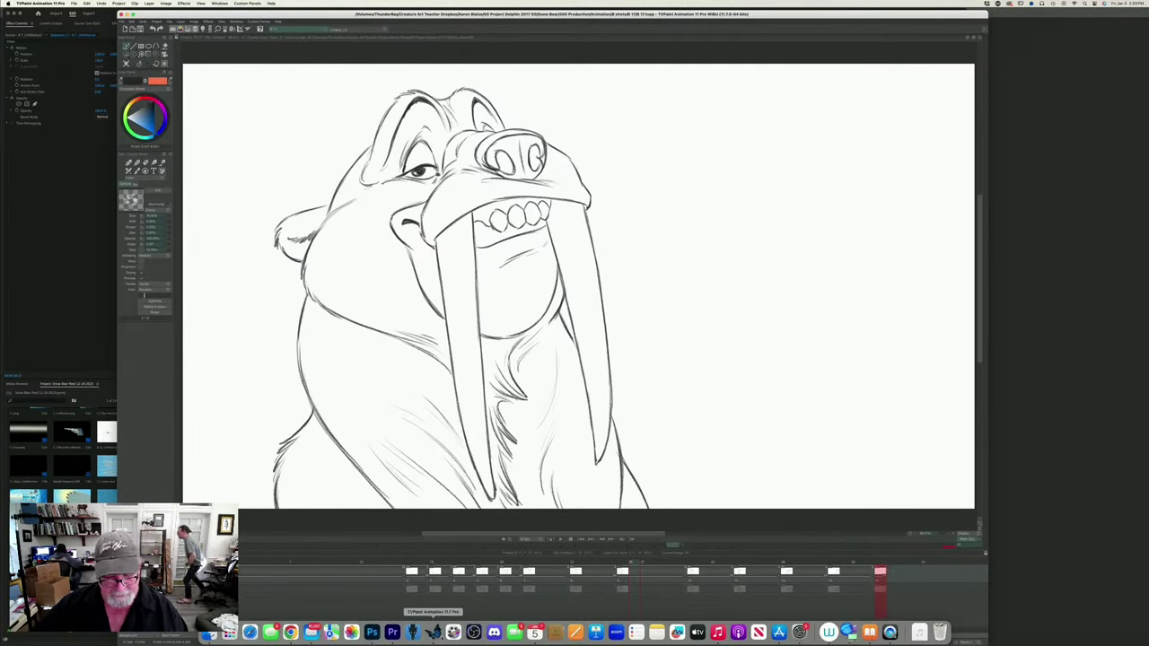
left_click(392, 633)
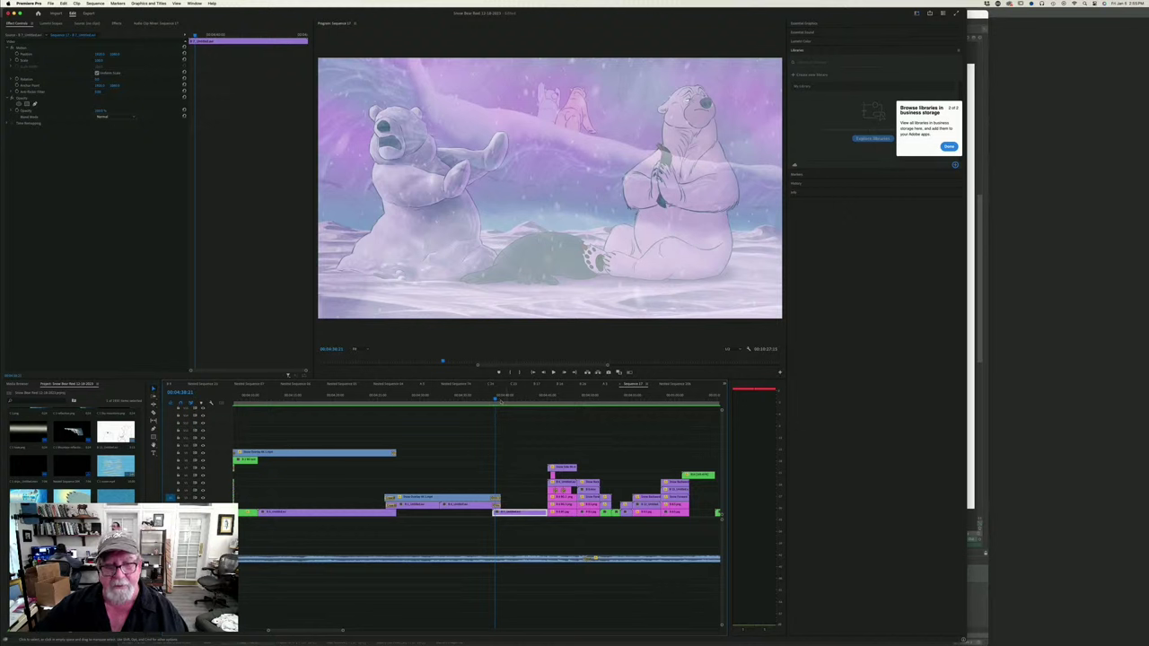
left_click_drag(496, 399, 619, 409)
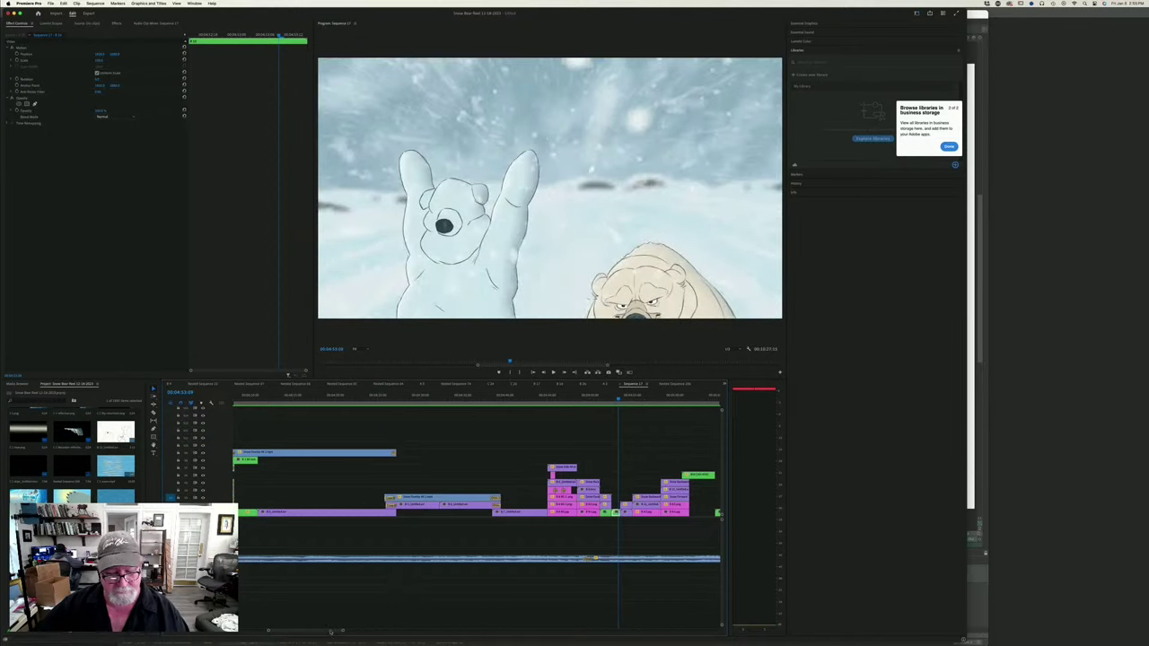
scroll(390, 590, "down", 5)
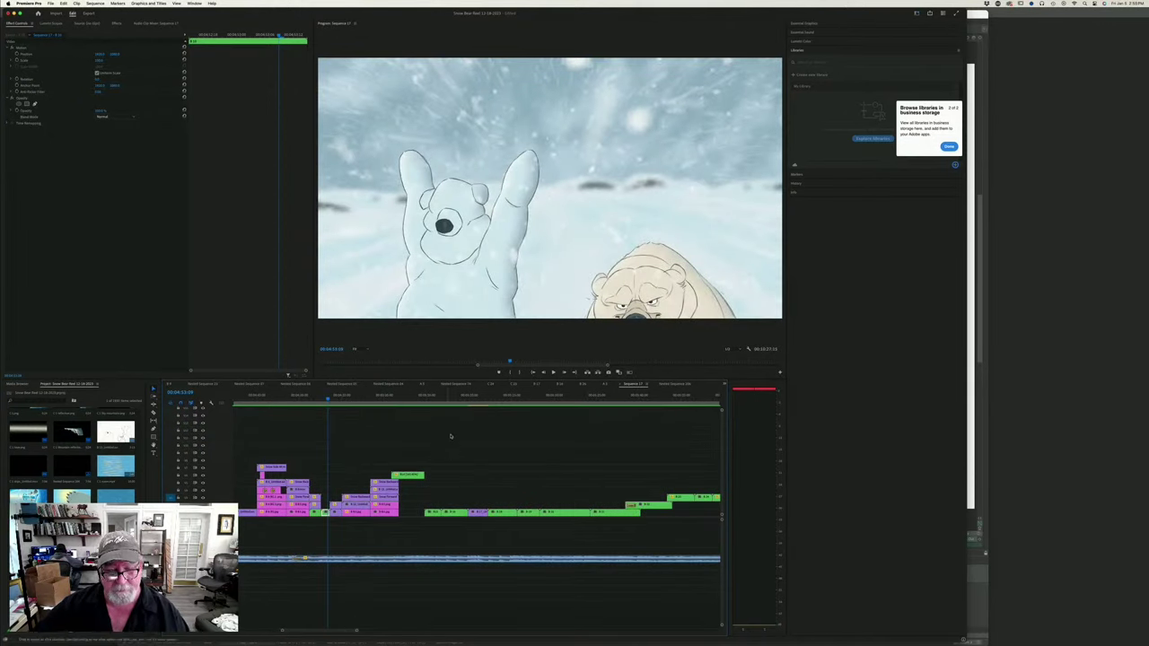
left_click(449, 402)
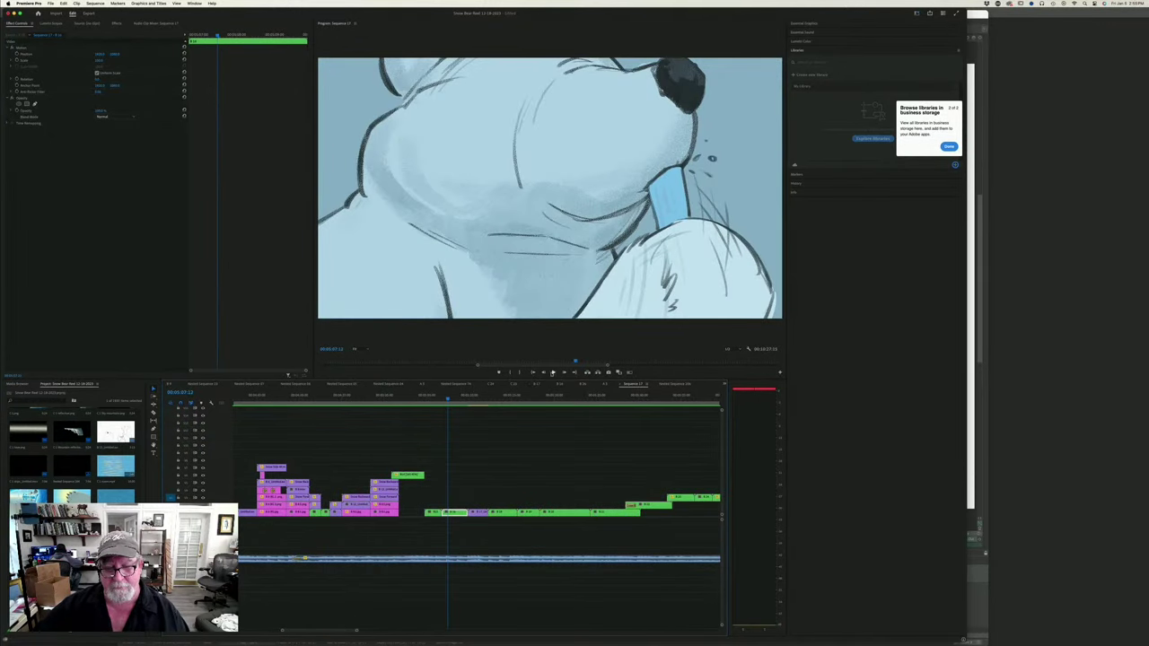
left_click(553, 372)
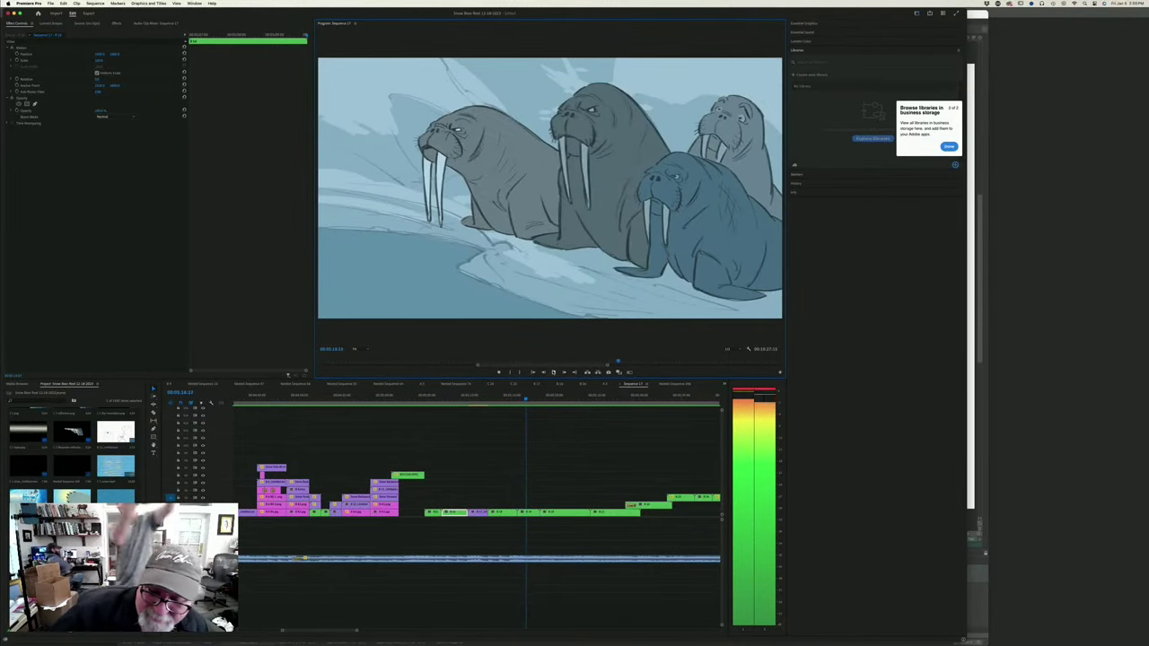
key("space")
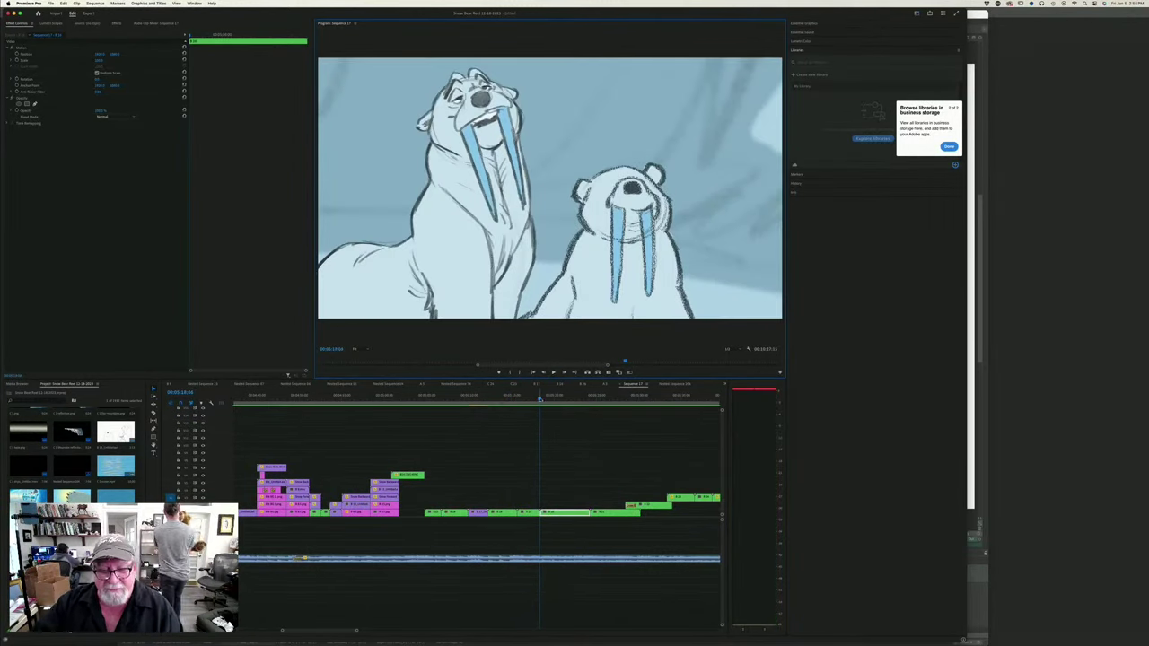
- Rewind from the two tusked bears to the icicle tusk close-up and replay the sequence up to the walrus shot
mouse_move(537, 399)
left_mouse_down()
mouse_move(488, 451)
mouse_move(499, 444)
left_mouse_up()
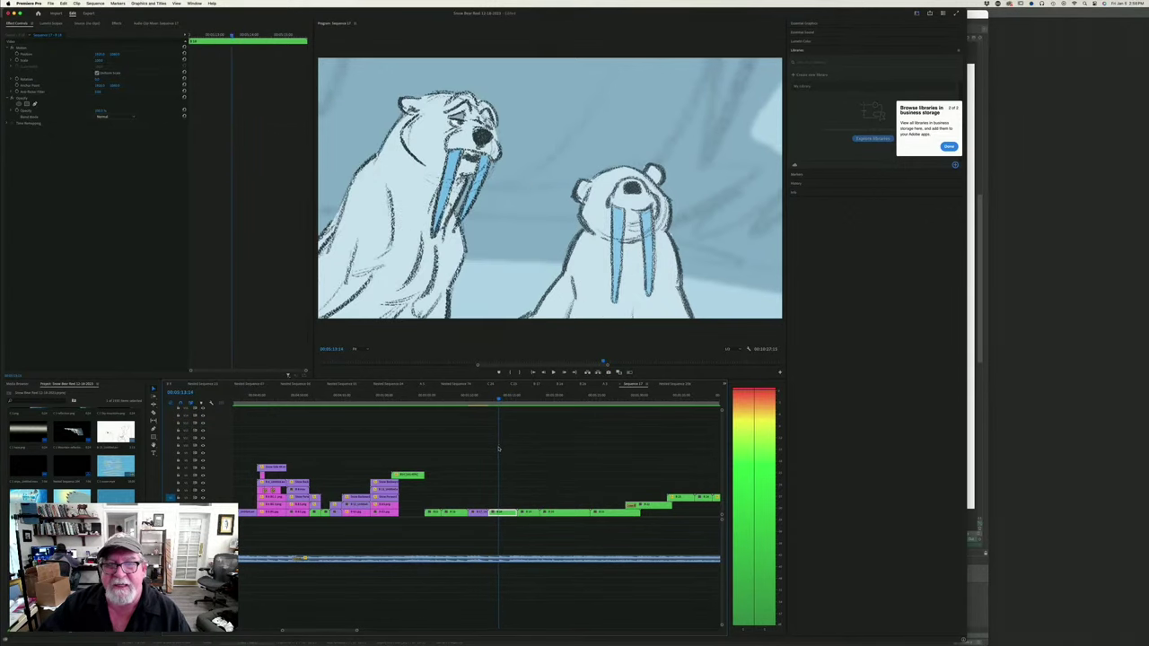
mouse_move(502, 450)
left_mouse_down()
mouse_move(470, 460)
mouse_move(488, 456)
mouse_move(477, 469)
mouse_move(488, 481)
mouse_move(460, 489)
left_mouse_up()
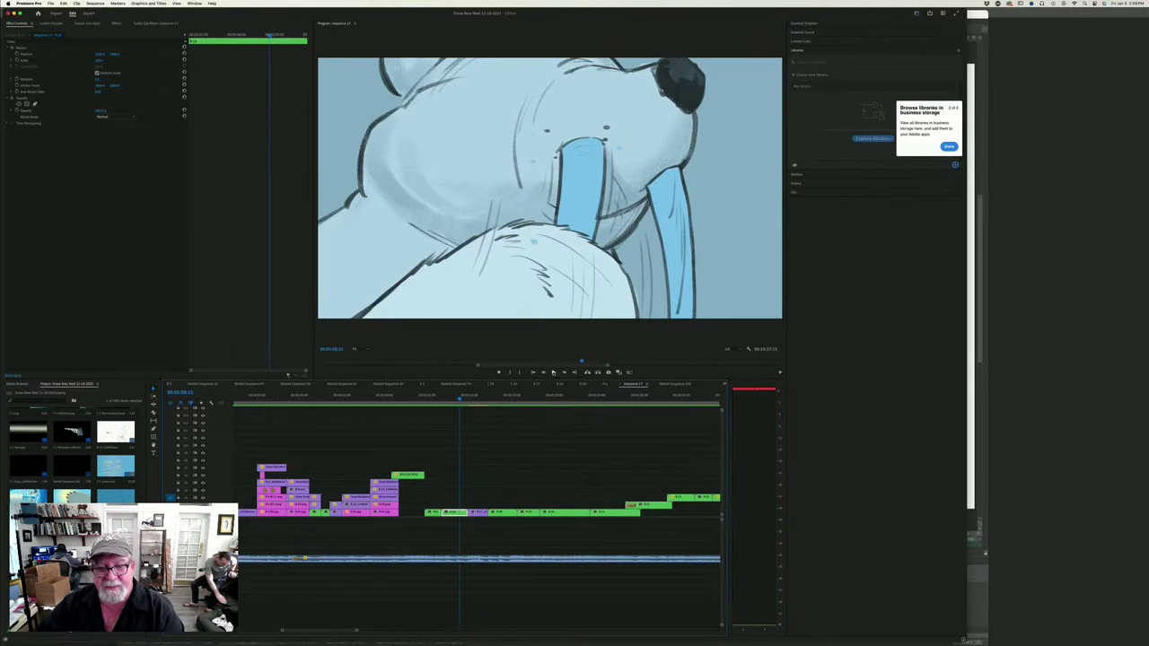
left_click(553, 372)
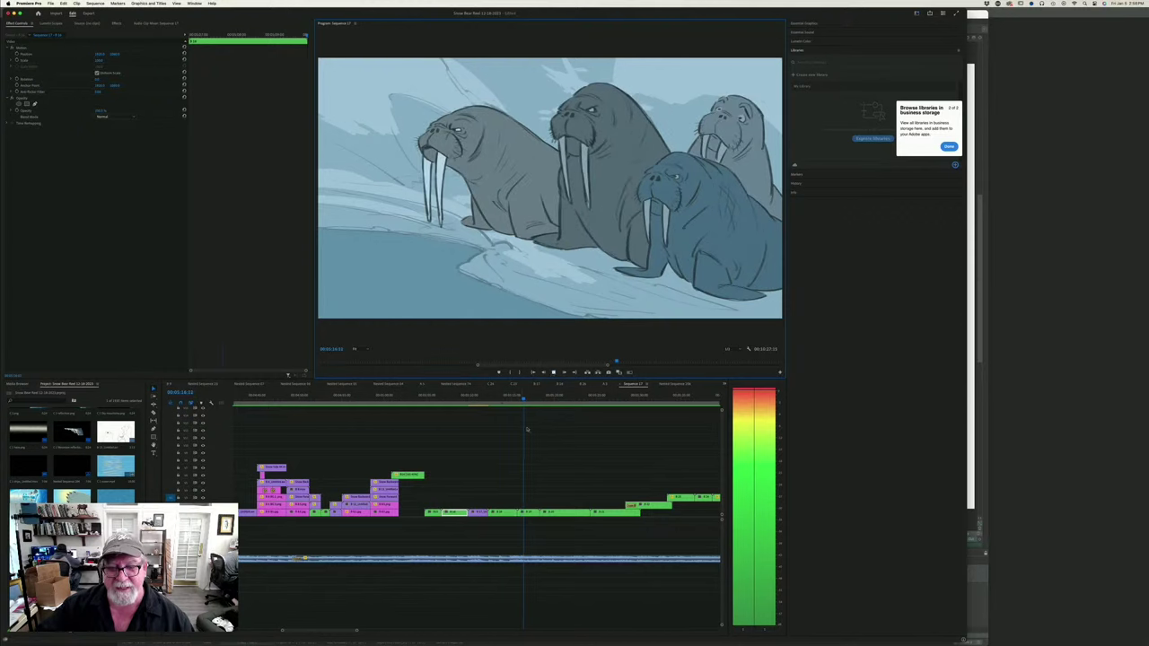
key("space")
- Review the sequence from the dripping icicle shot in an enlarged program view, replay the tusked bears' shots, and restore the normal layout
left_click_drag(523, 399, 436, 449)
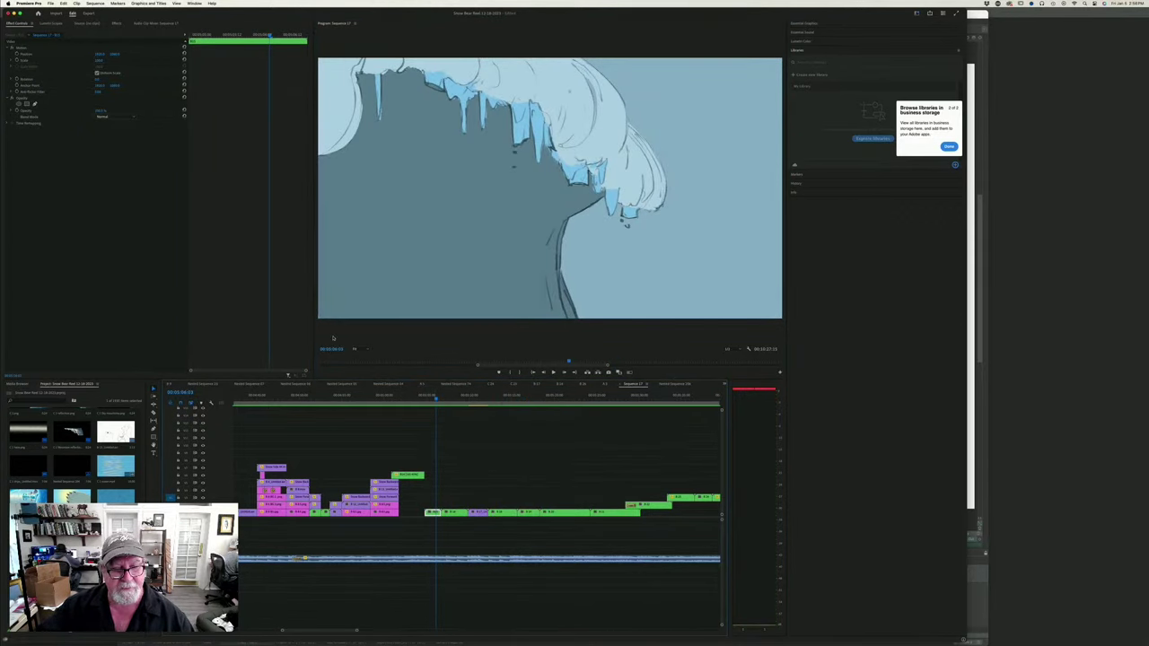
key("grave")
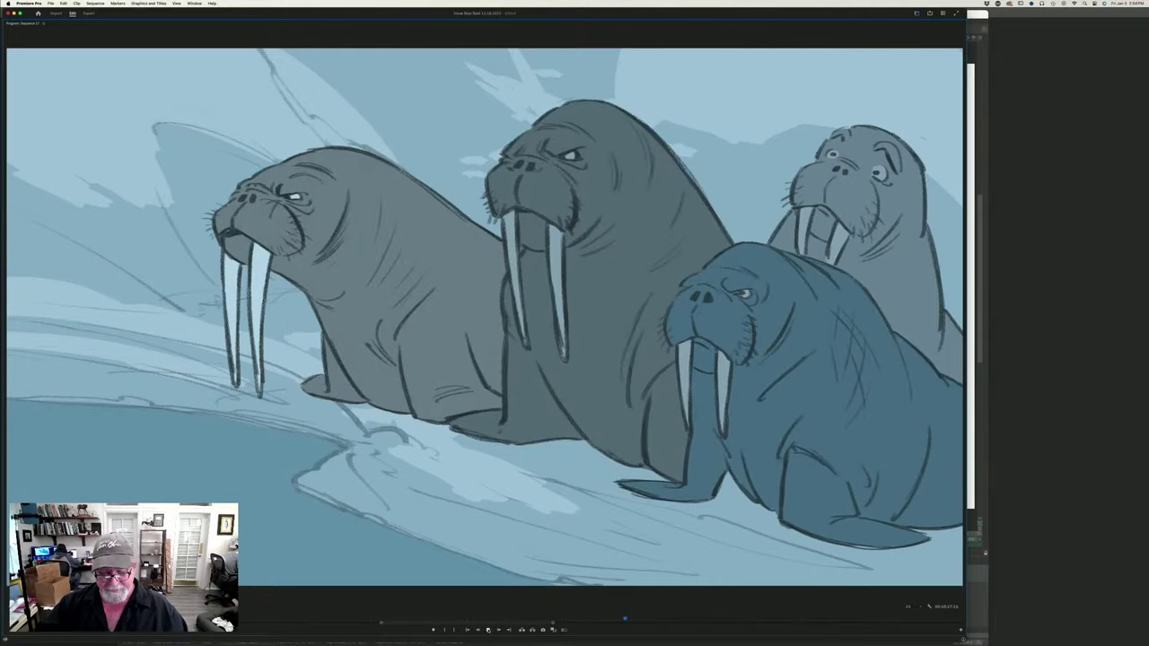
left_click_drag(591, 624, 465, 633)
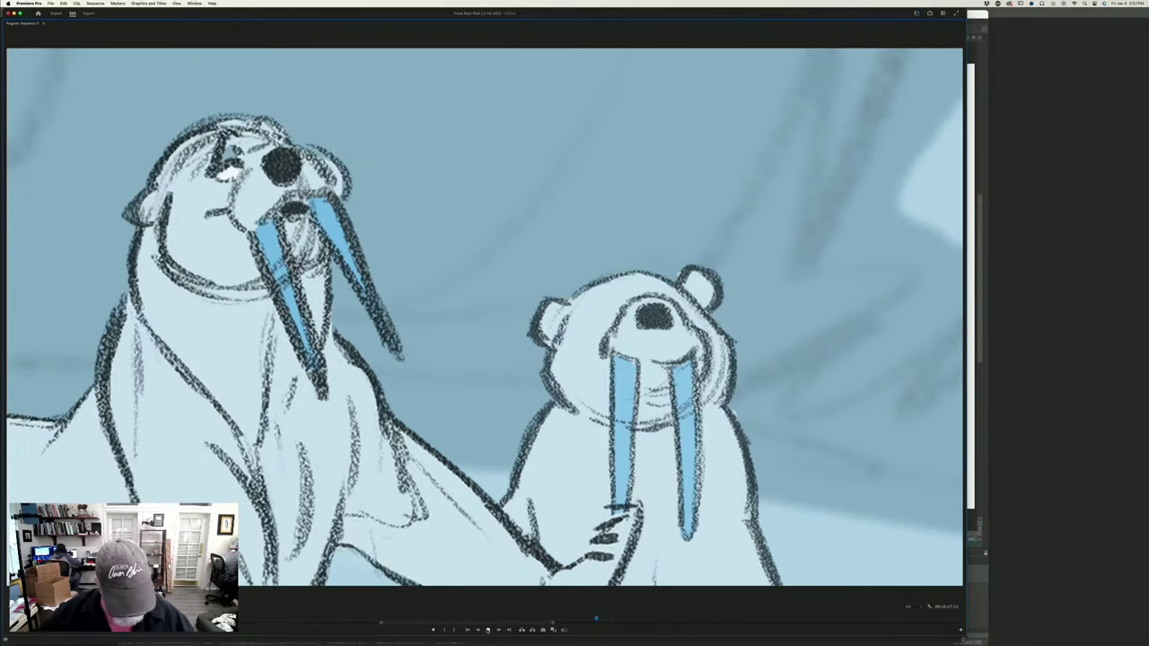
key("grave")
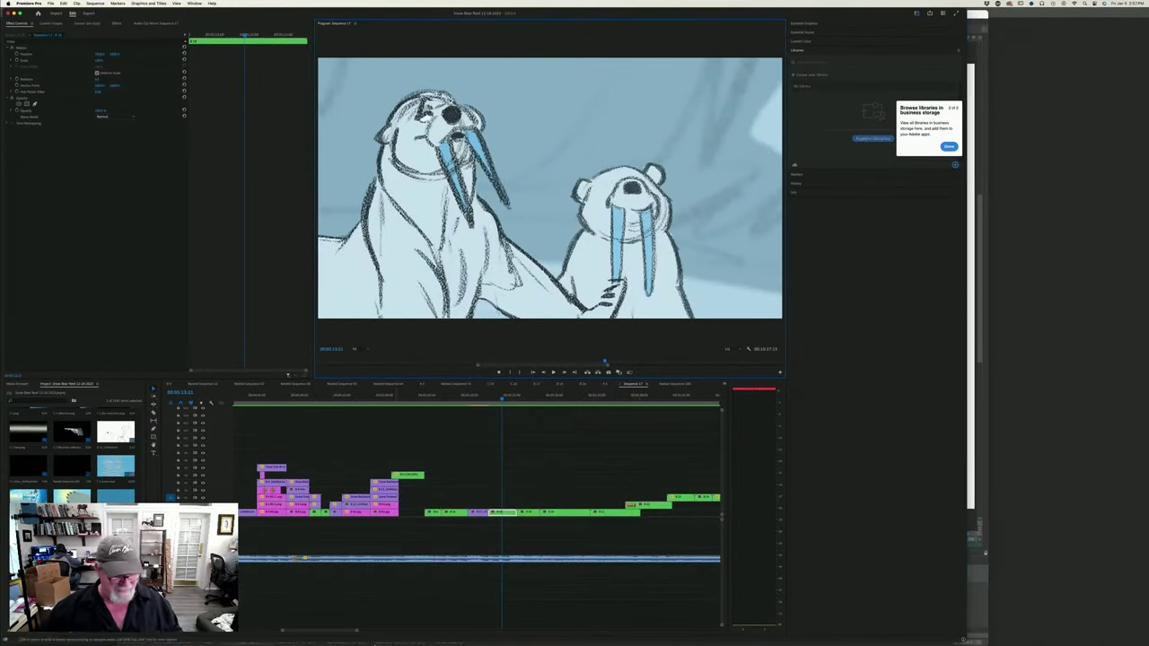
- Return to TVPaint Animation, check the schedule for January and February 2024 in Calendar, and close the calendar window
mouse_move(412, 634)
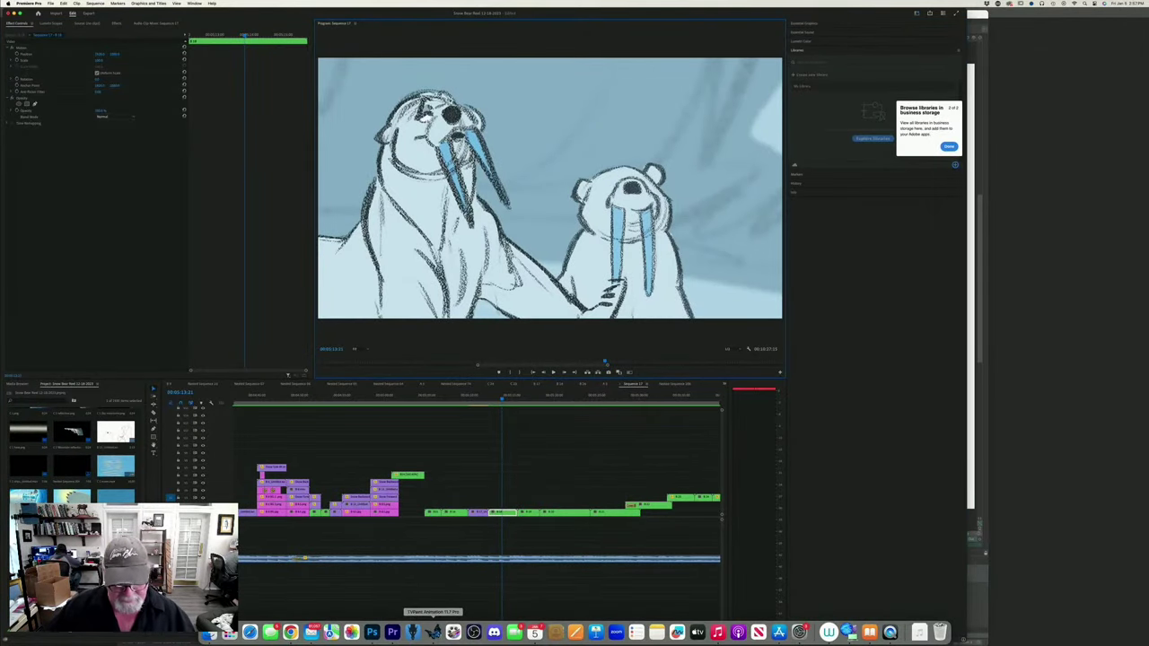
left_click(433, 633)
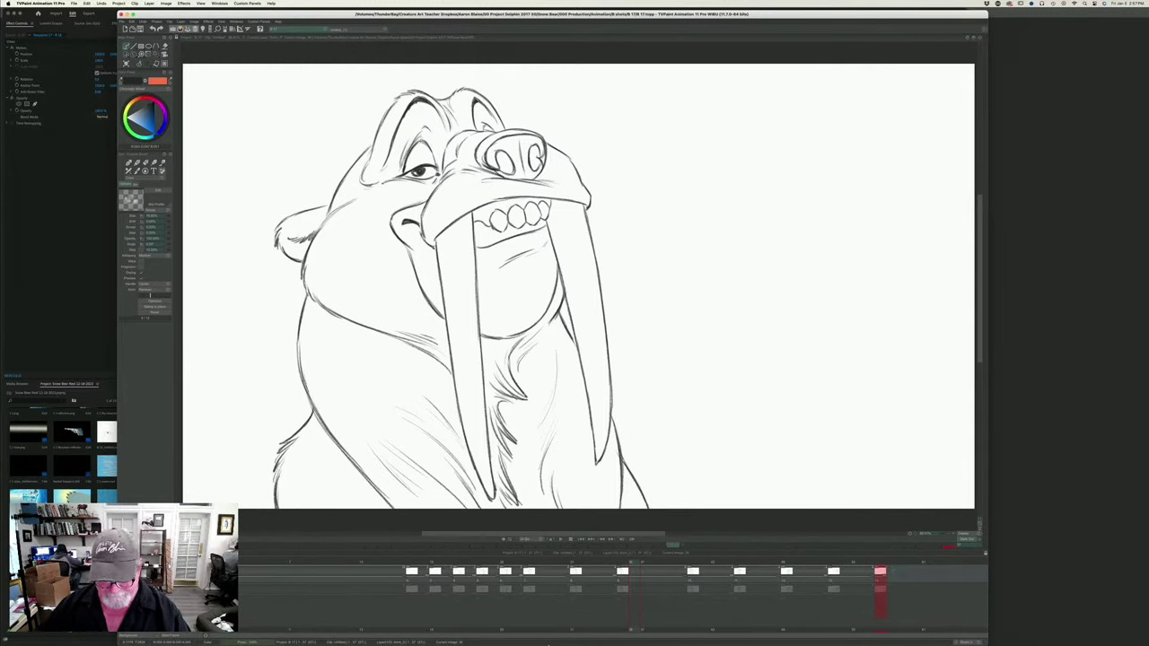
left_click(535, 633)
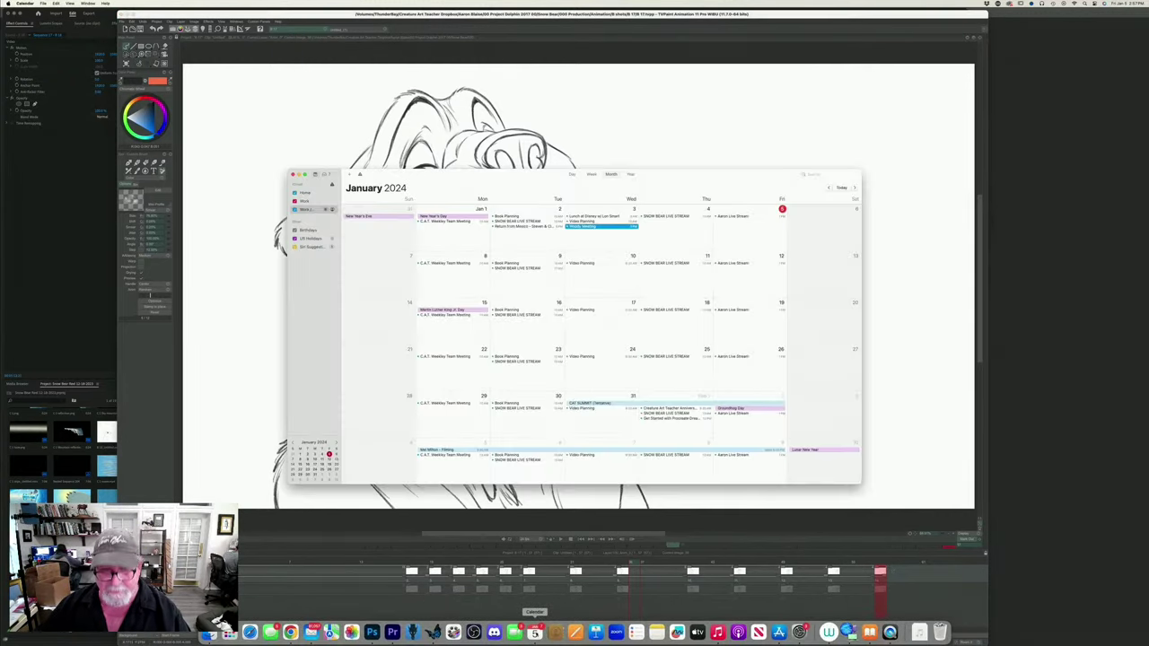
left_click(854, 188)
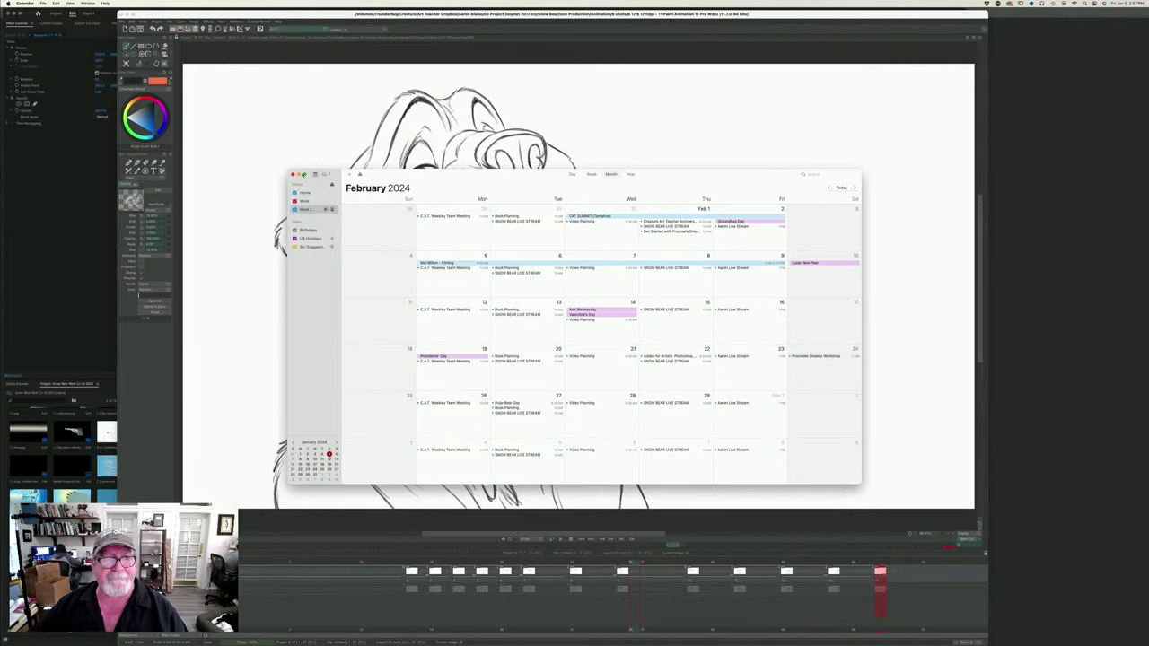
left_click(293, 175)
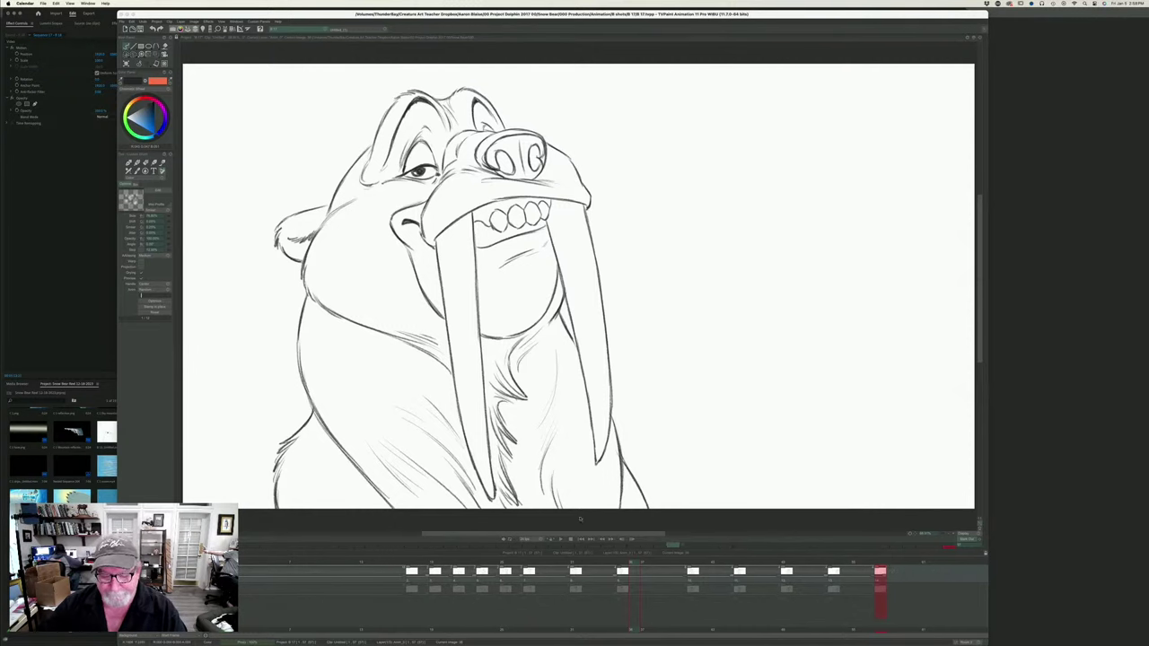
- Play back the tusked bear's clean line animation in TVPaint
left_click(562, 540)
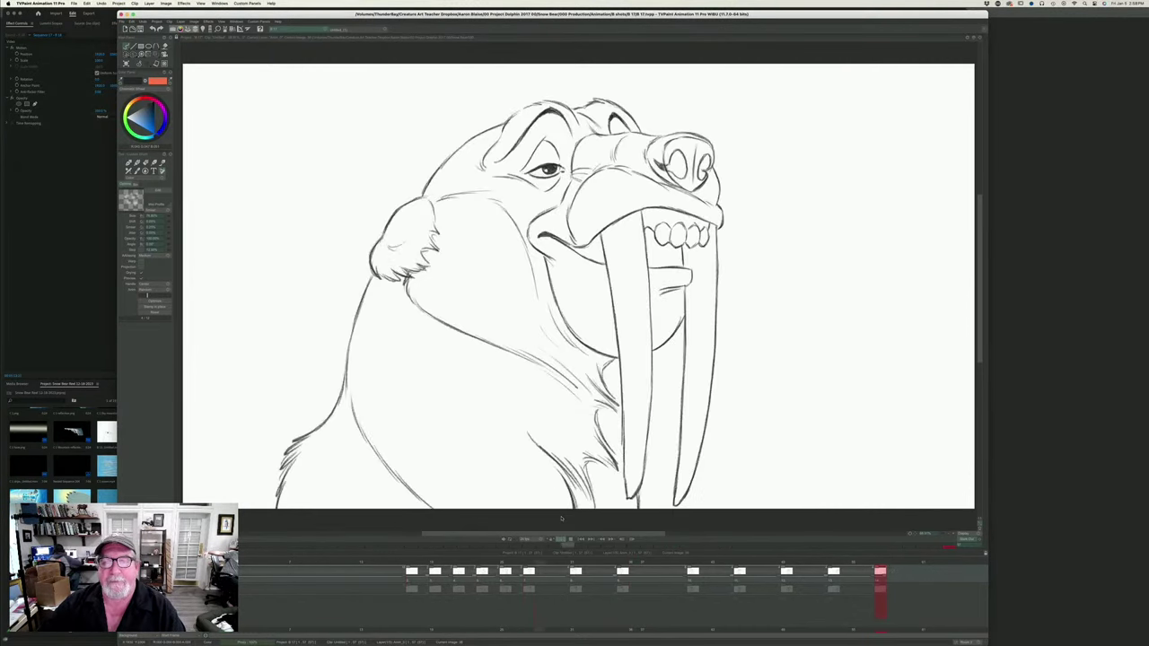